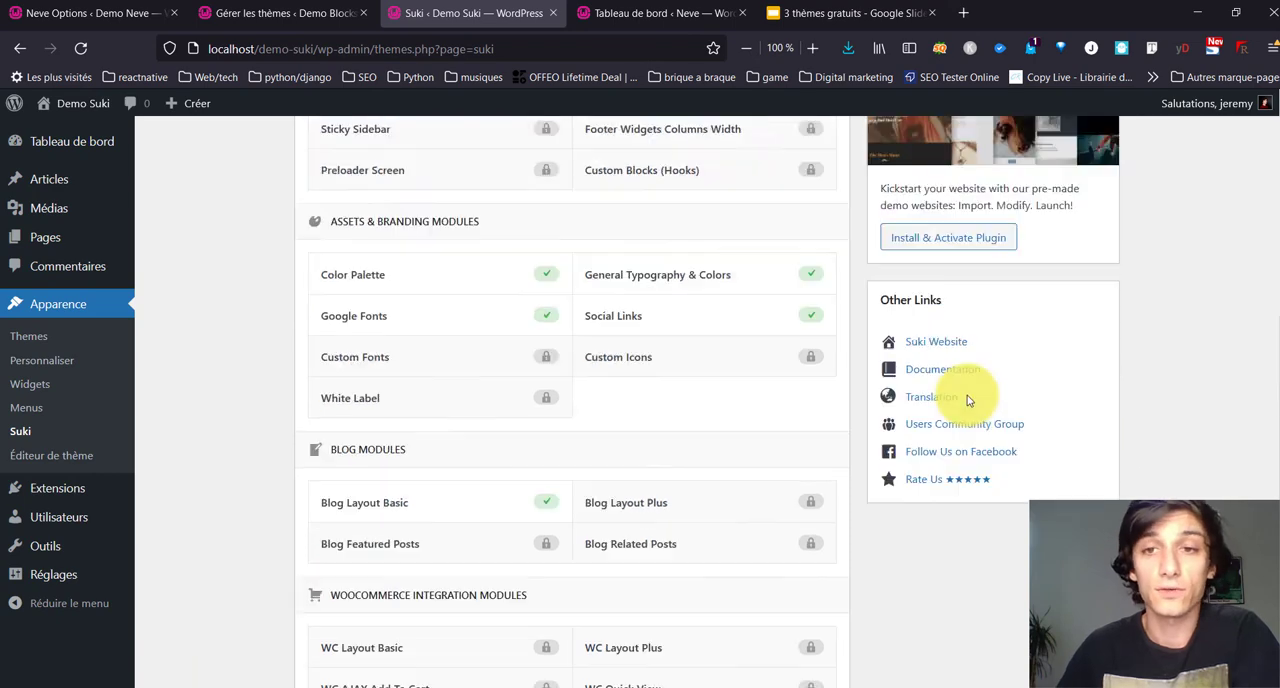
# Step: Review the Suki theme's modules, then install and activate the One Click Demo Import plugin
pyautogui.scroll(-3, 757, 428)
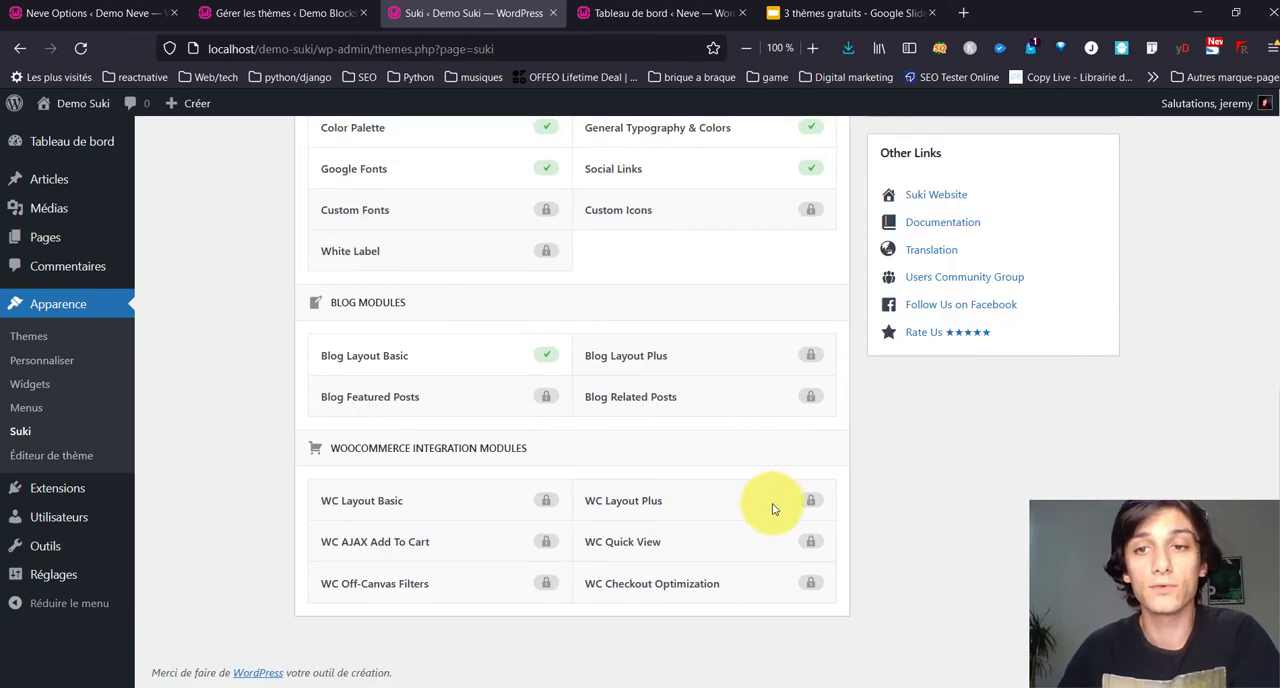
pyautogui.scroll(3, 777, 480)
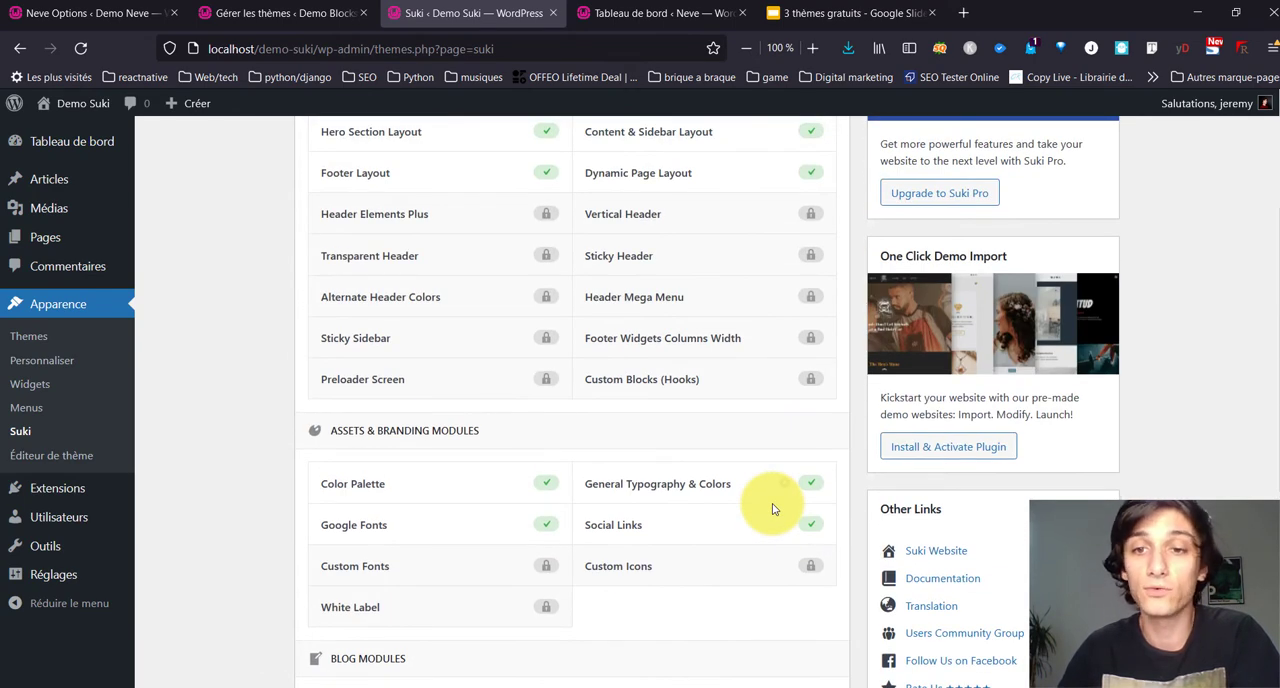
pyautogui.scroll(2, 772, 509)
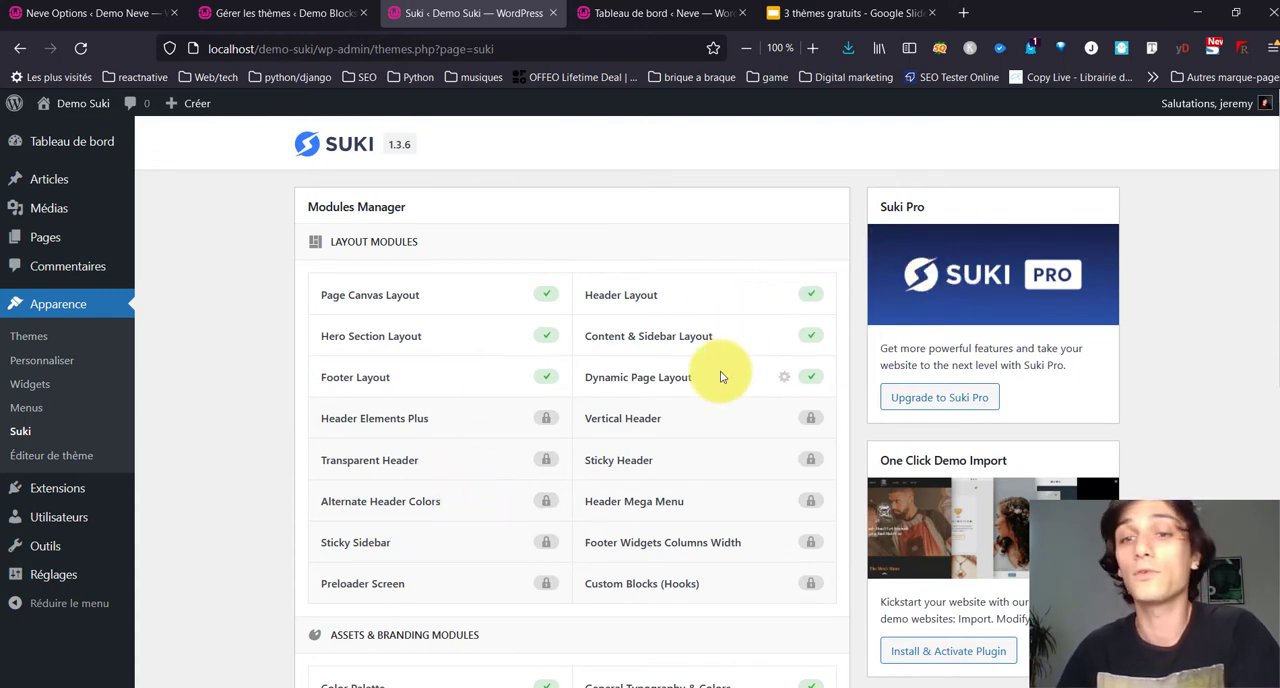
pyautogui.scroll(-2, 722, 377)
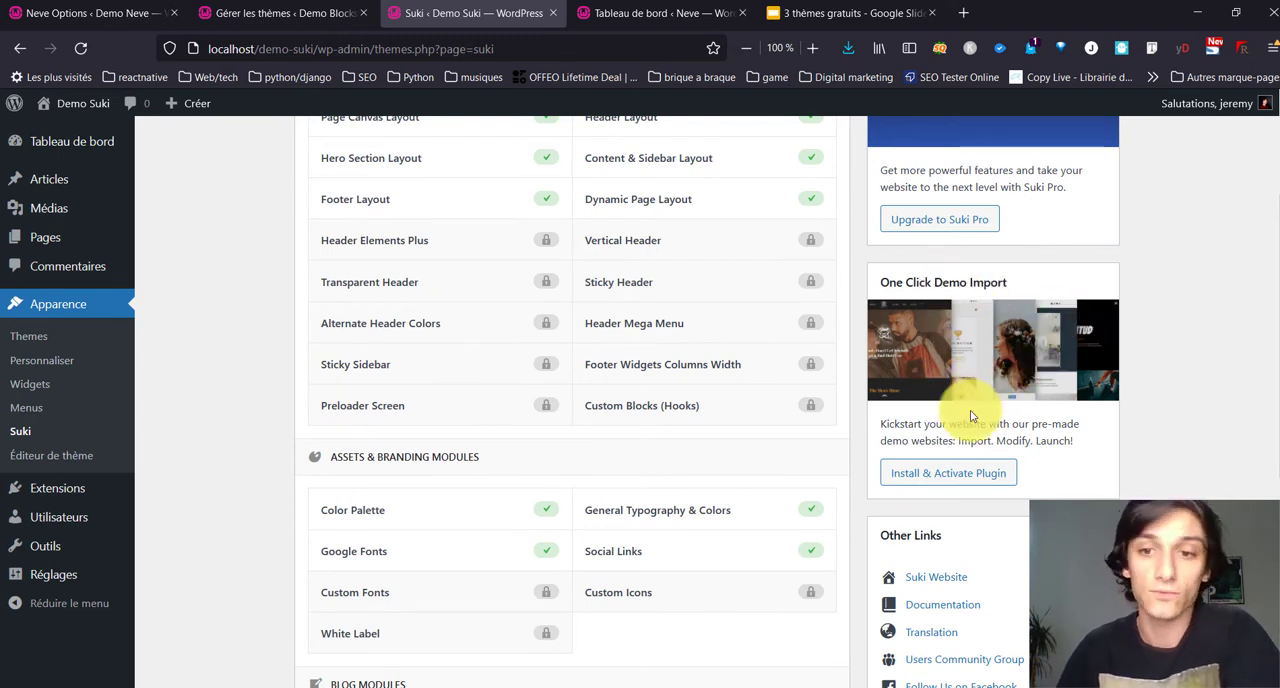
pyautogui.click(955, 472)
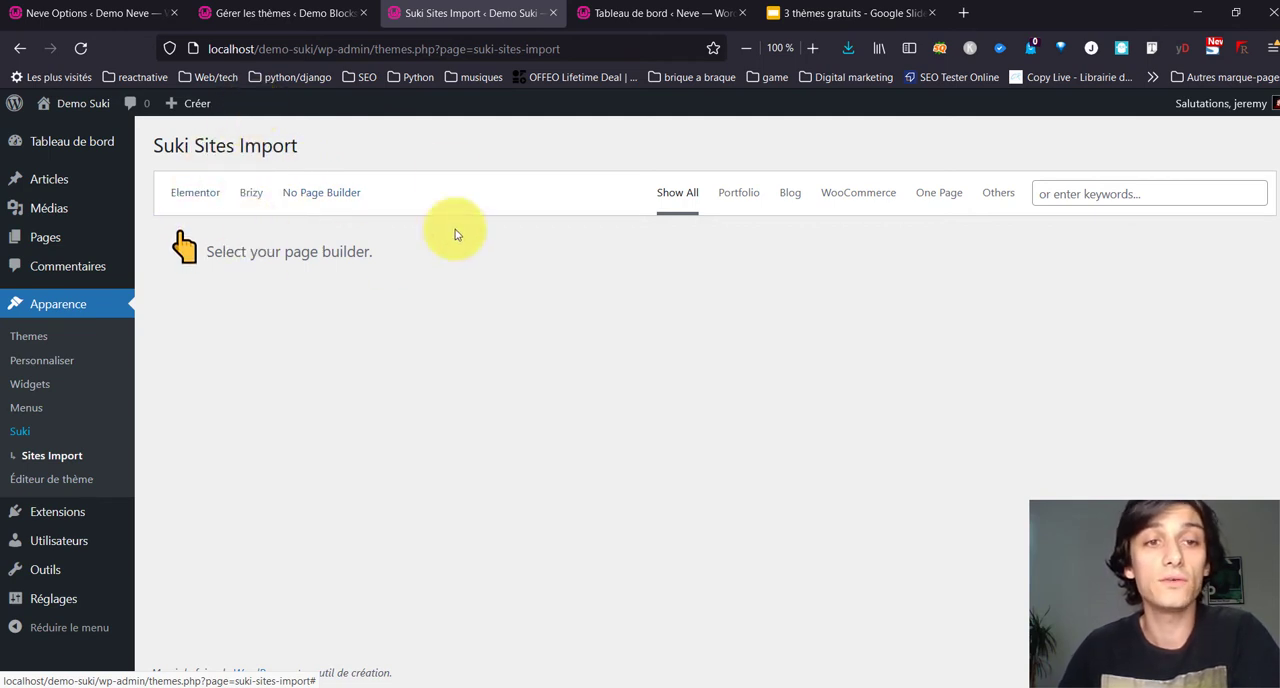
# Step: Choose Elementor as the page builder to list the matching Suki demo sites
pyautogui.click(203, 199)
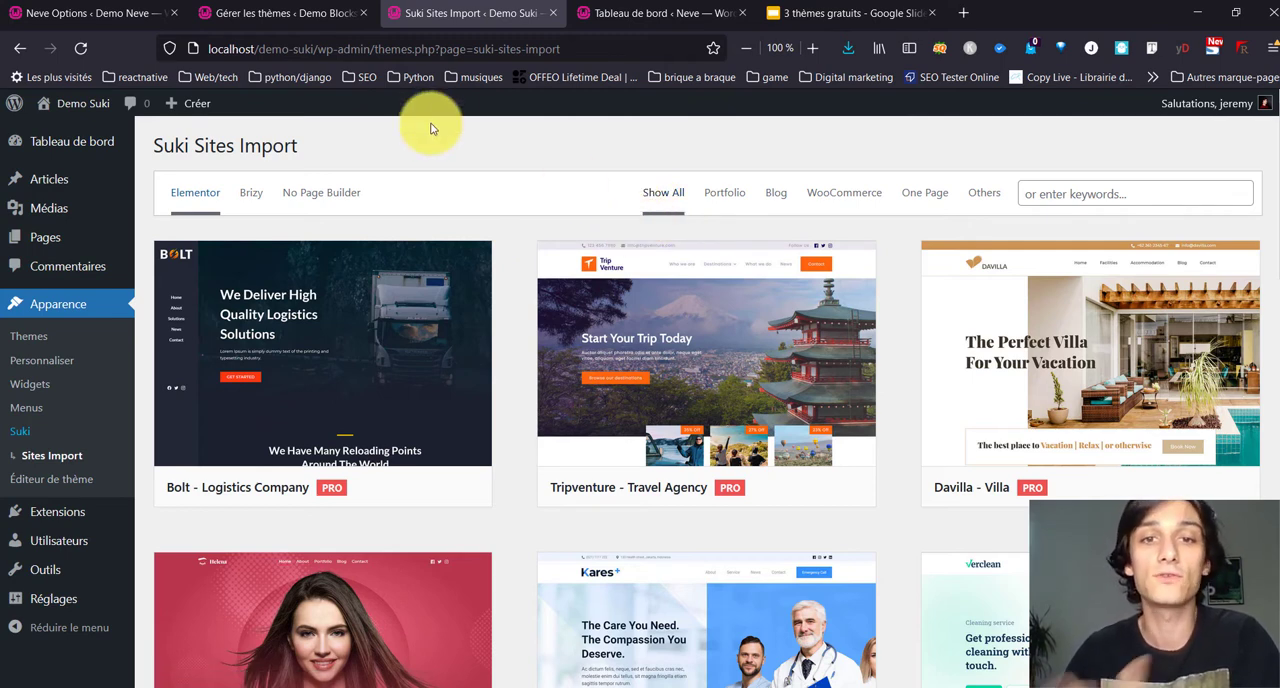
pyautogui.scroll(-2, 508, 186)
pyautogui.scroll(2, 528, 191)
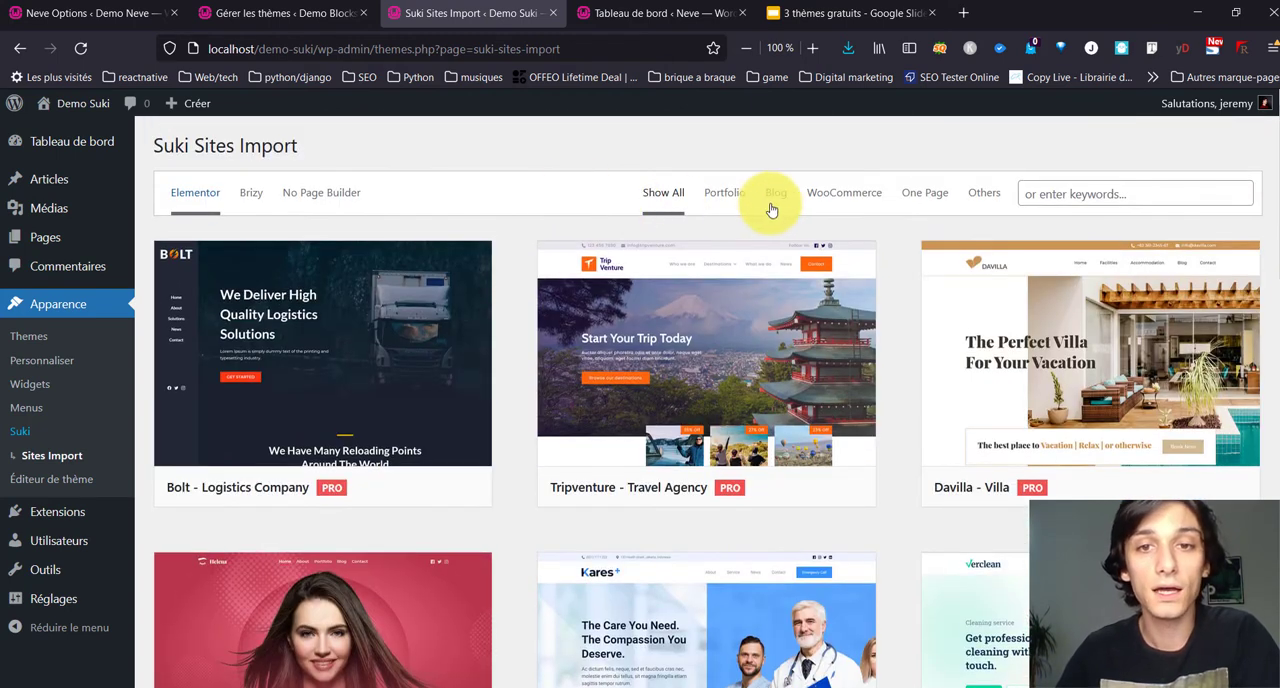
# Step: Filter the Elementor demo sites by the Portfolio category and look through them
pyautogui.click(716, 195)
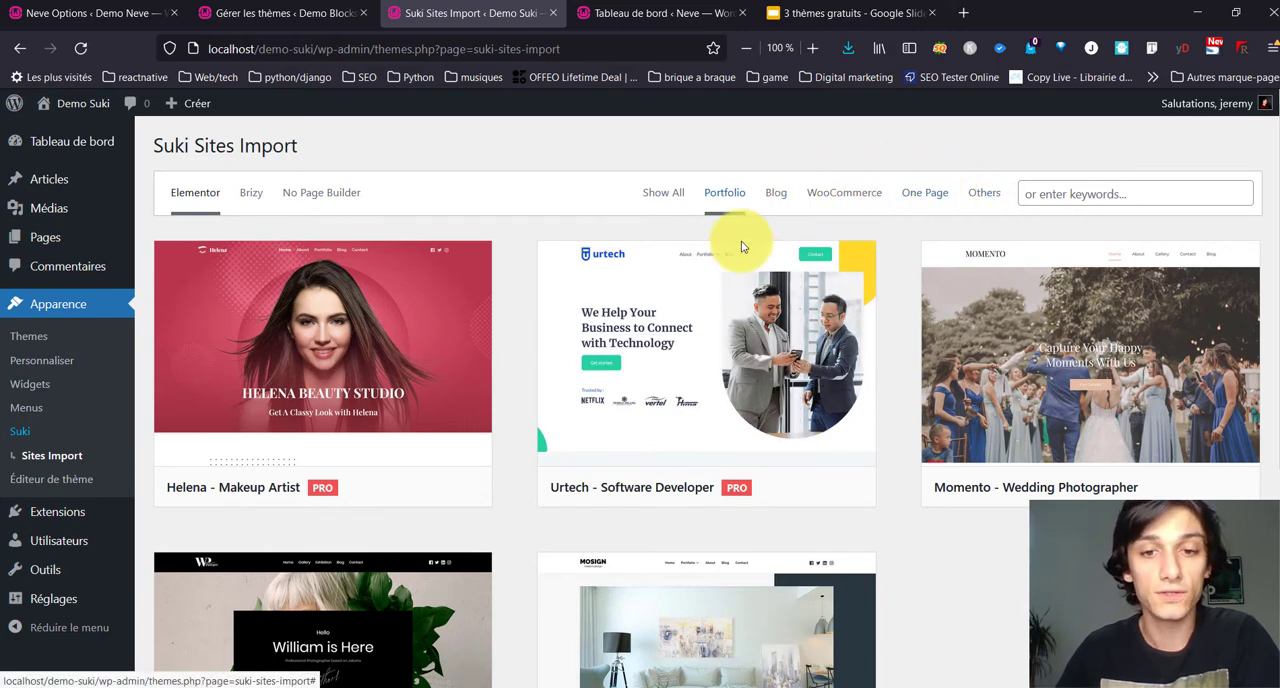
pyautogui.scroll(-3, 732, 248)
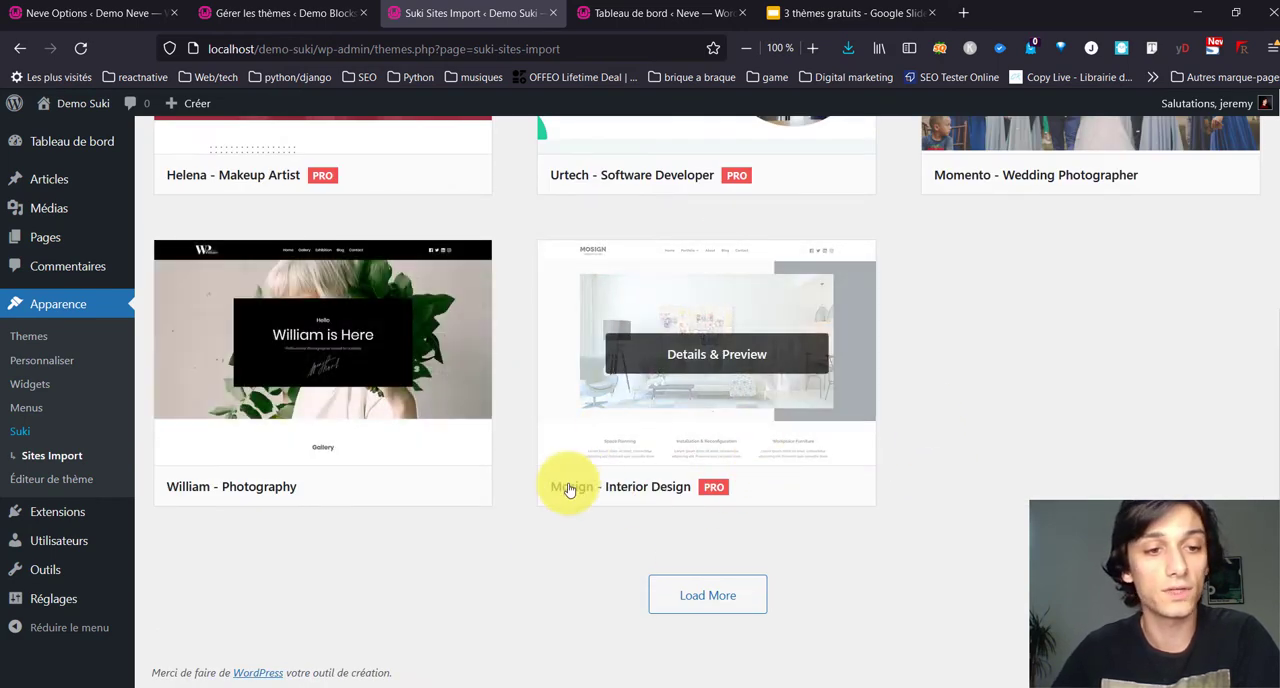
pyautogui.scroll(3, 763, 495)
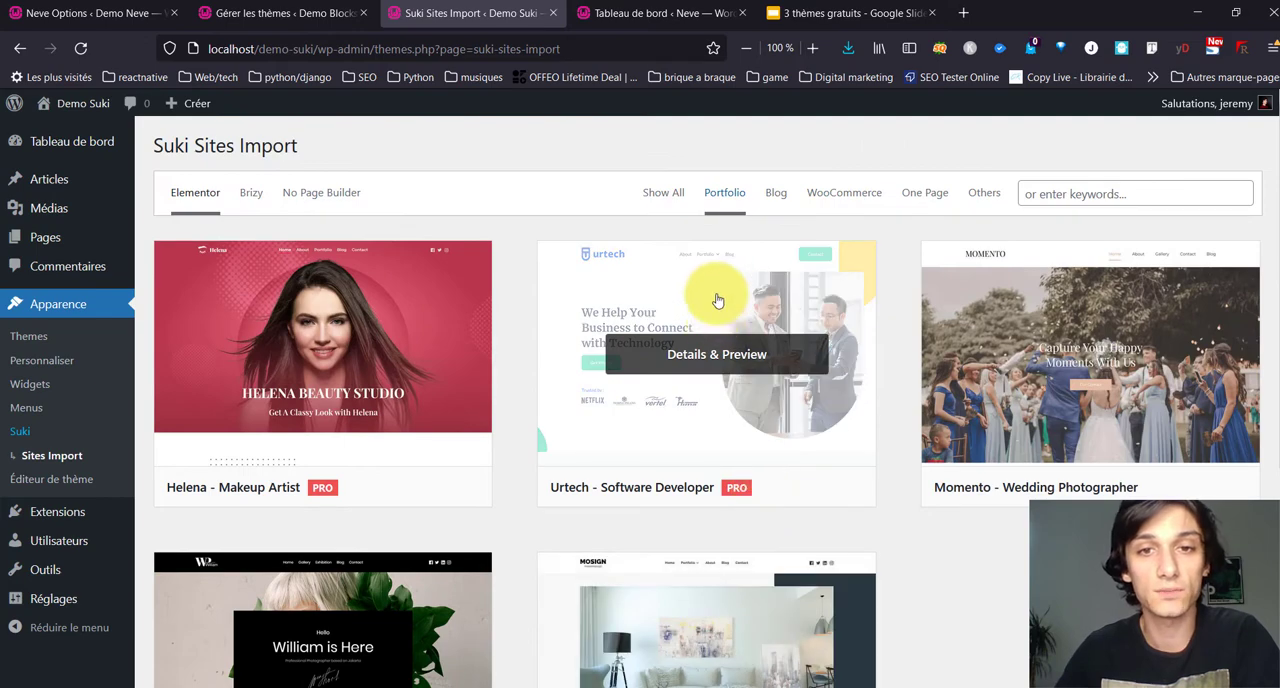
# Step: Show the Elementor demo sites of all categories and browse the list to its end
pyautogui.click(671, 195)
pyautogui.scroll(-5, 580, 280)
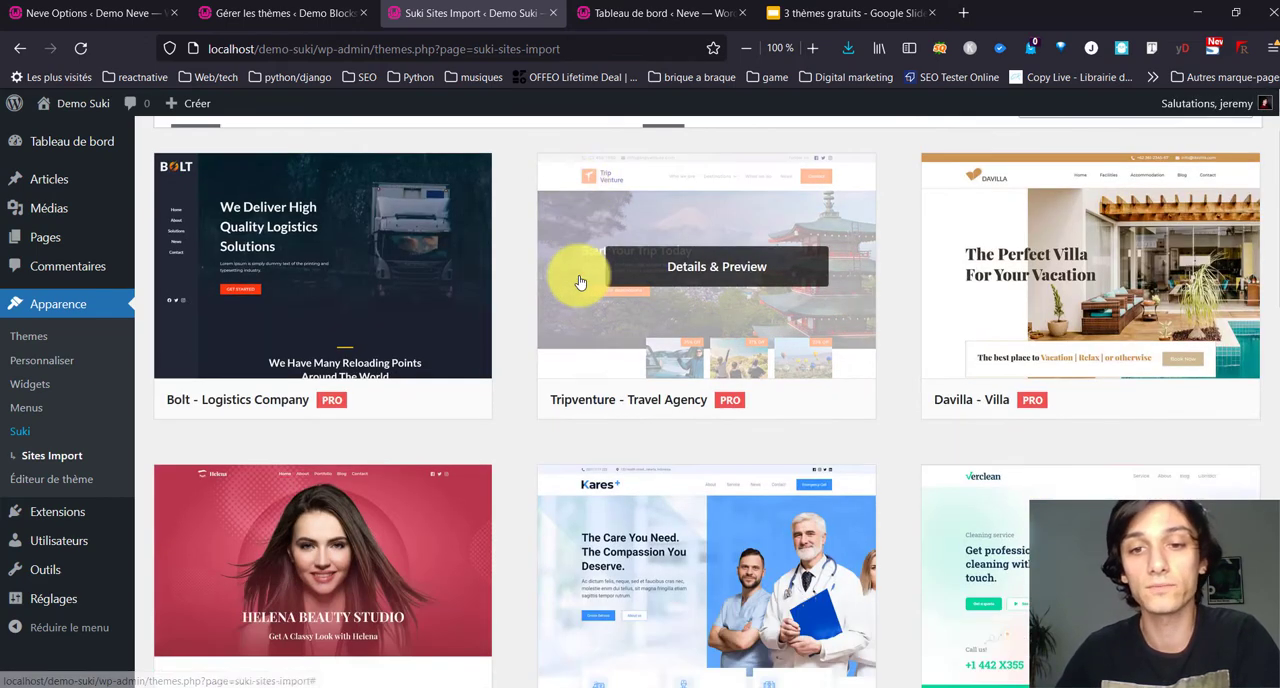
pyautogui.scroll(-2, 580, 280)
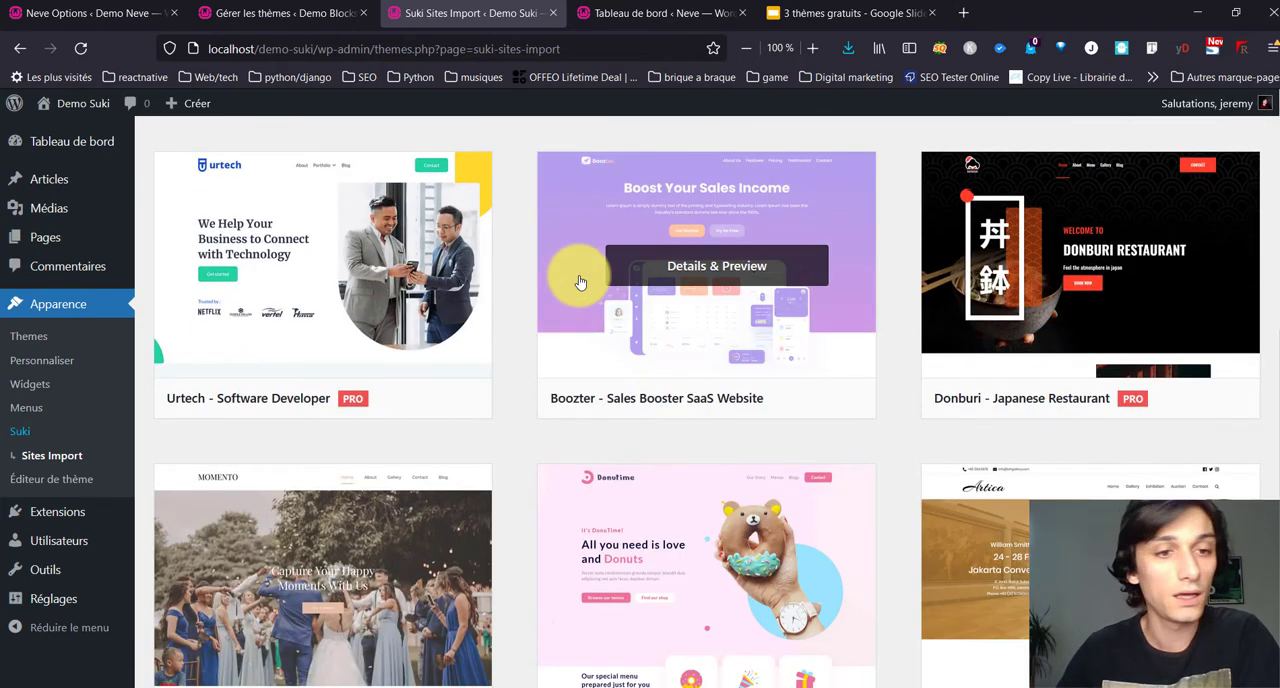
pyautogui.scroll(-3, 514, 391)
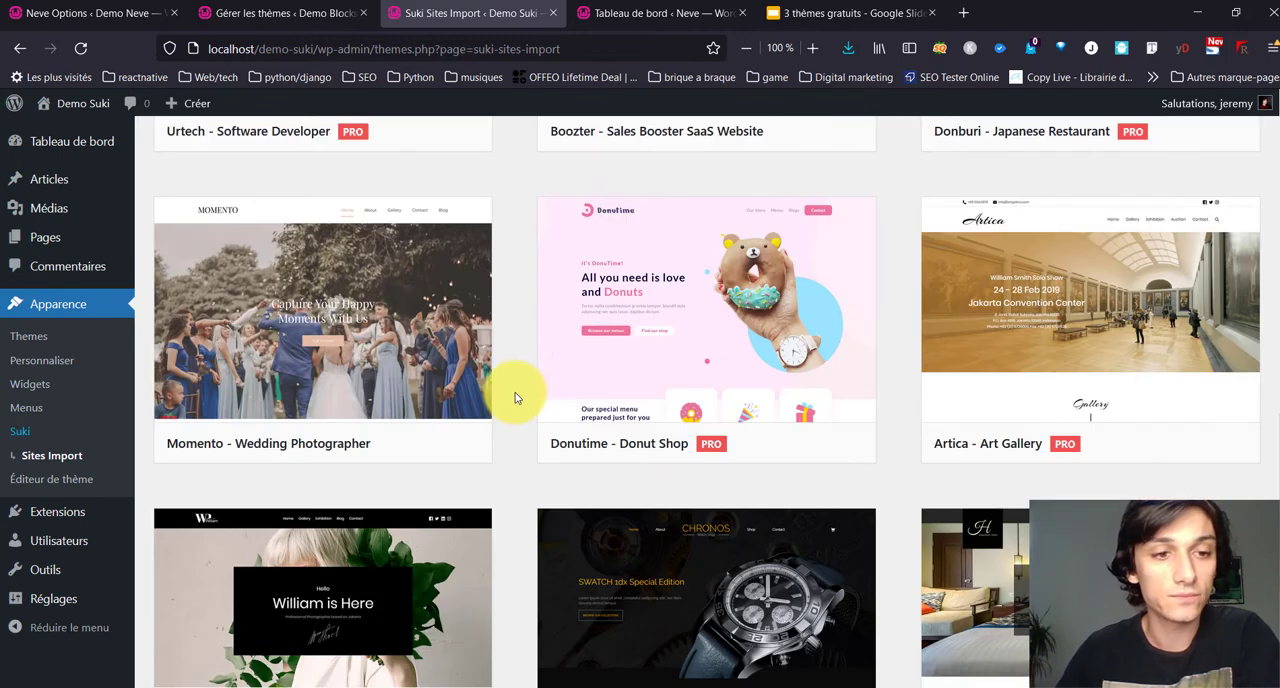
pyautogui.scroll(-3, 514, 397)
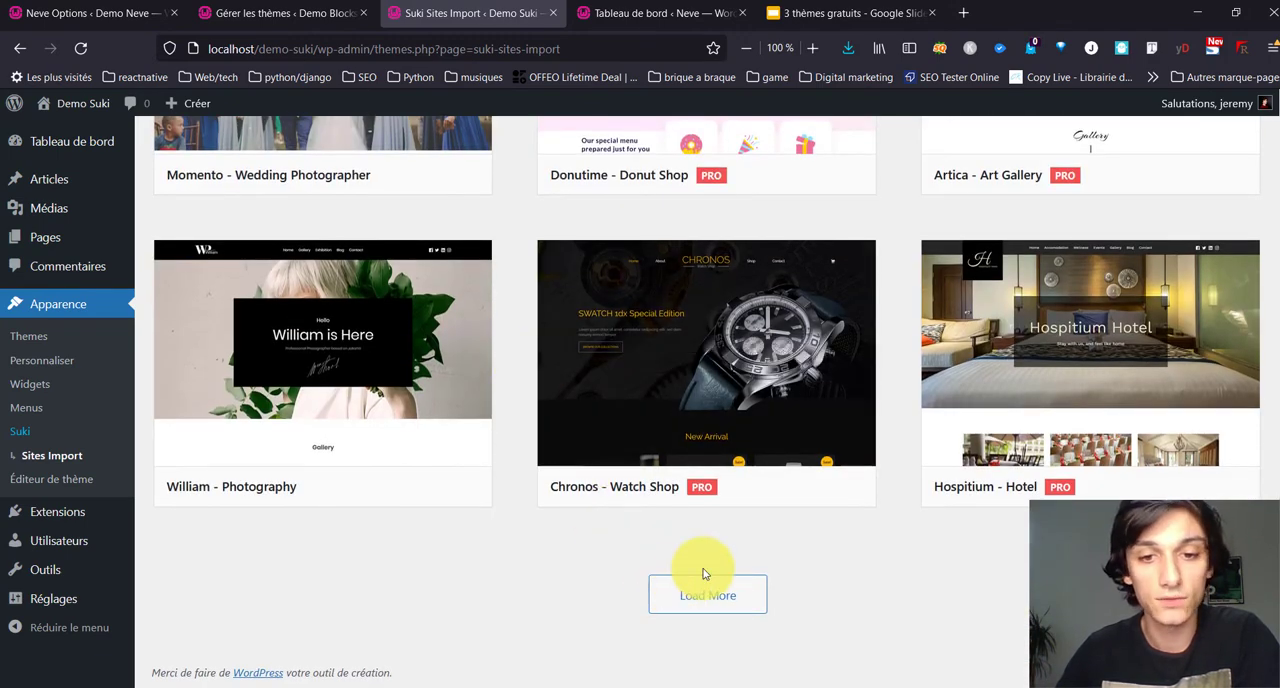
# Step: Load more demo sites into the list, look through them, and request a further batch
pyautogui.click(707, 596)
pyautogui.scroll(-5, 523, 477)
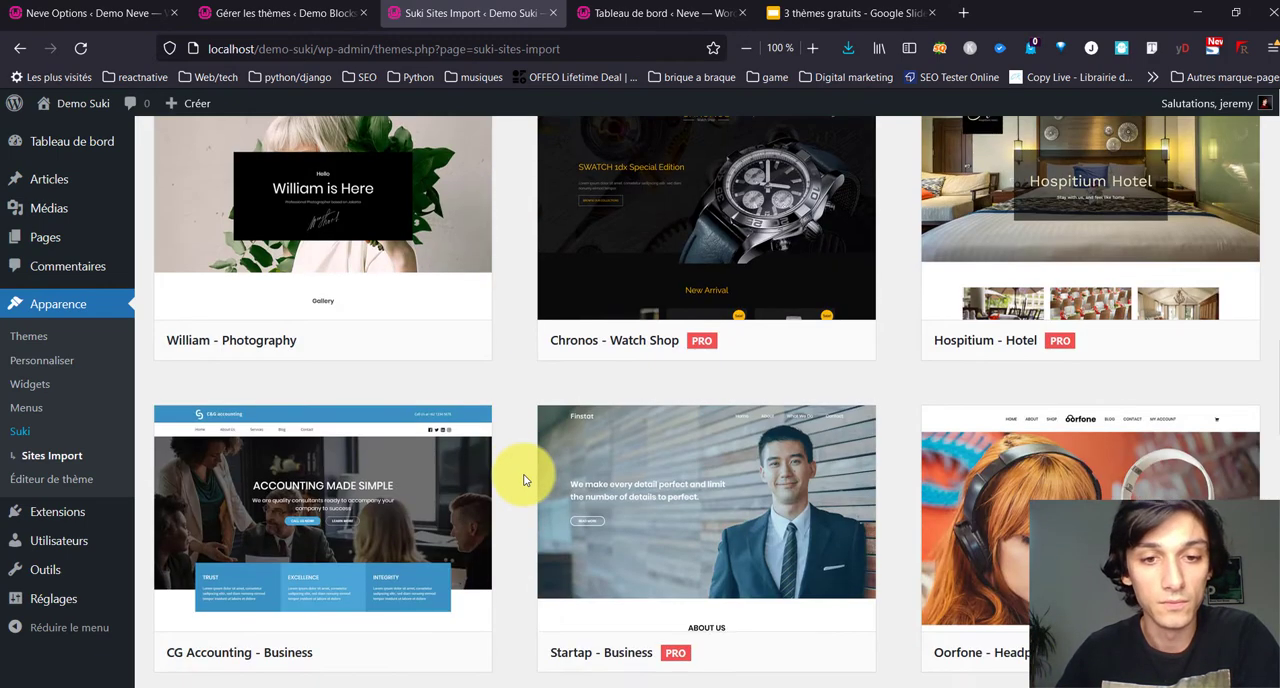
pyautogui.scroll(-2, 523, 479)
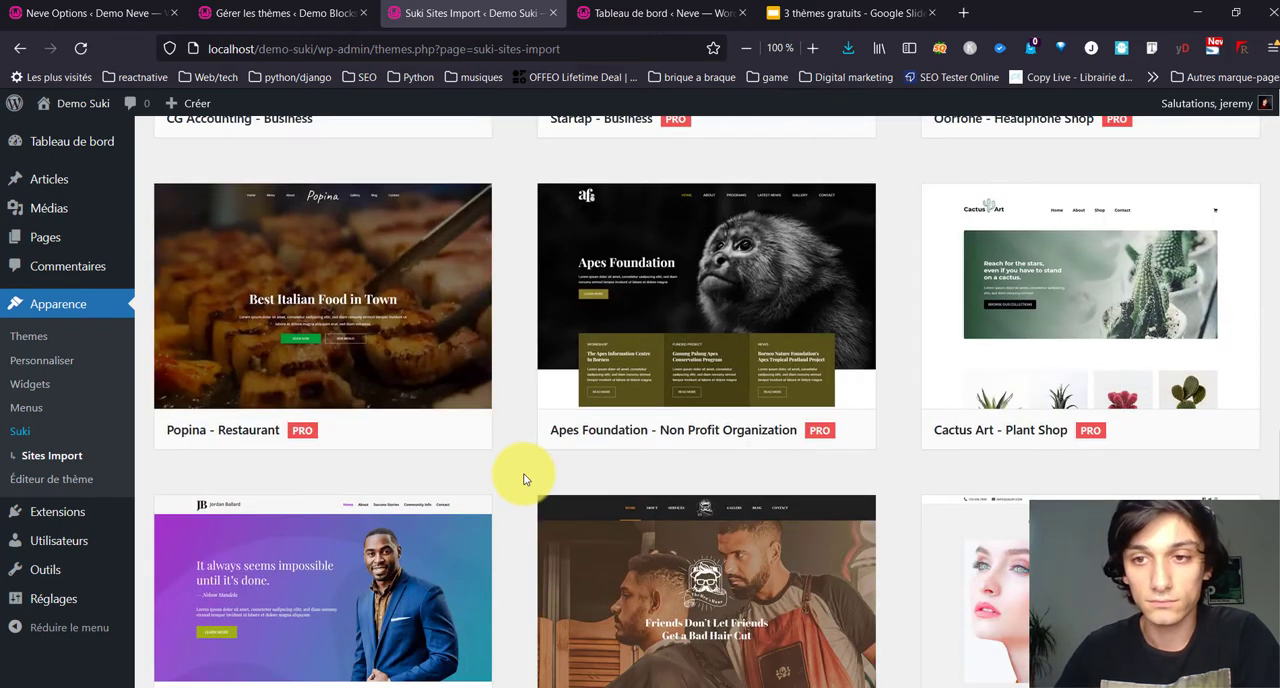
pyautogui.scroll(-2, 523, 479)
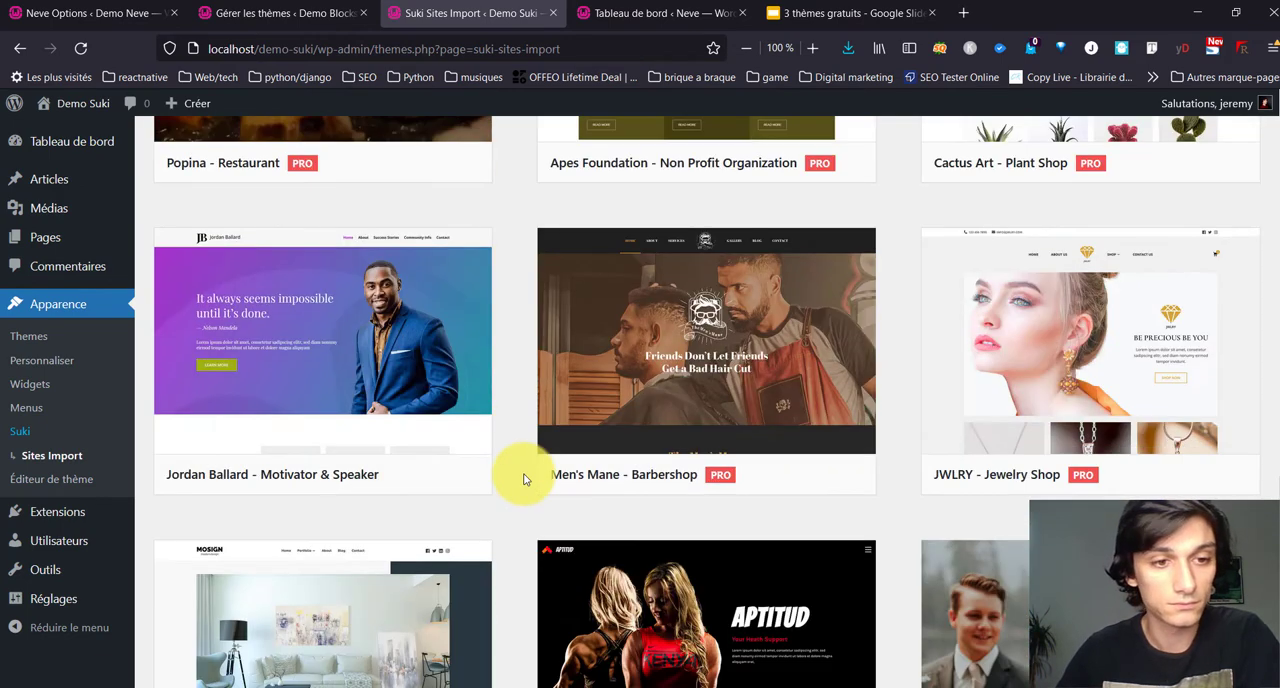
pyautogui.scroll(-5, 460, 440)
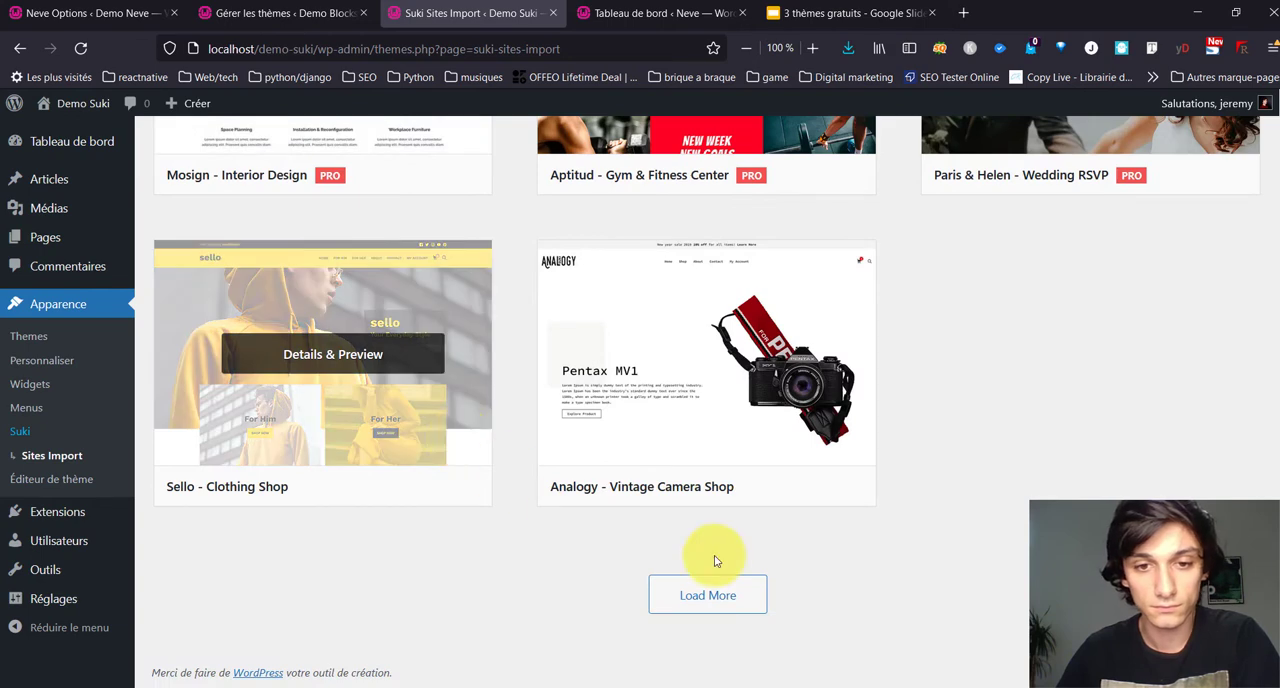
pyautogui.click(742, 596)
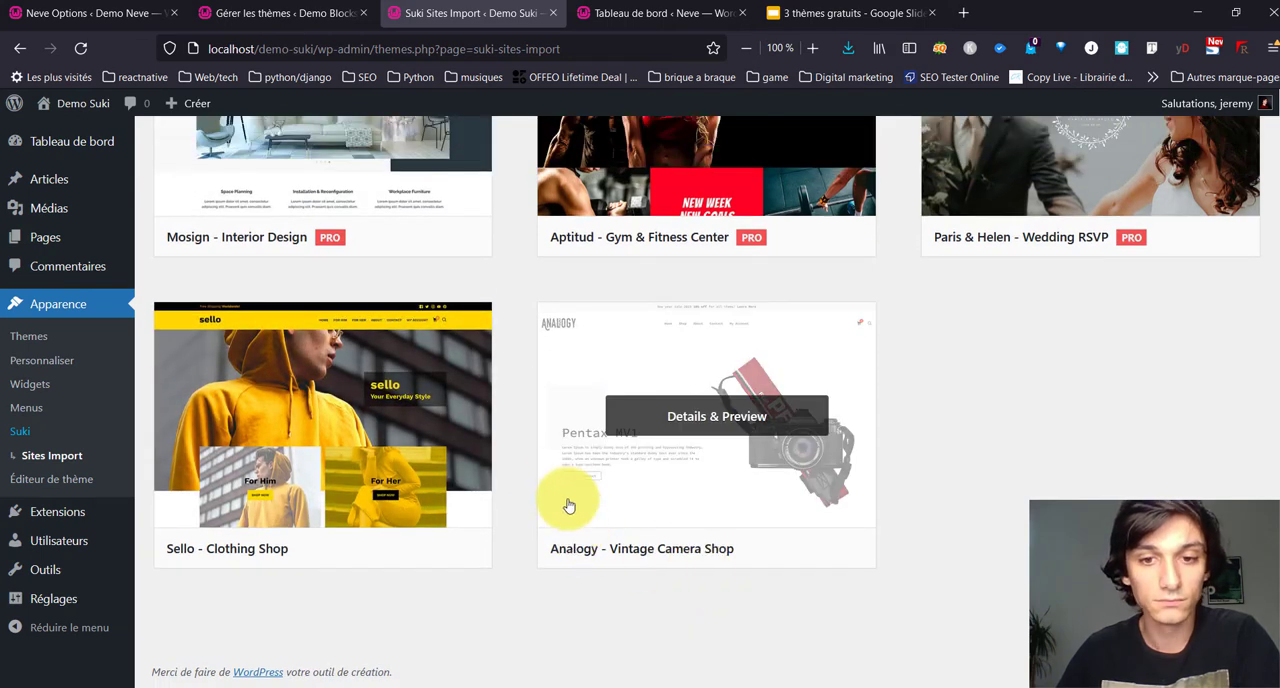
# Step: Look back through the loaded demos and open the details and preview of the free Motivator & Speaker site
pyautogui.scroll(4, 1014, 577)
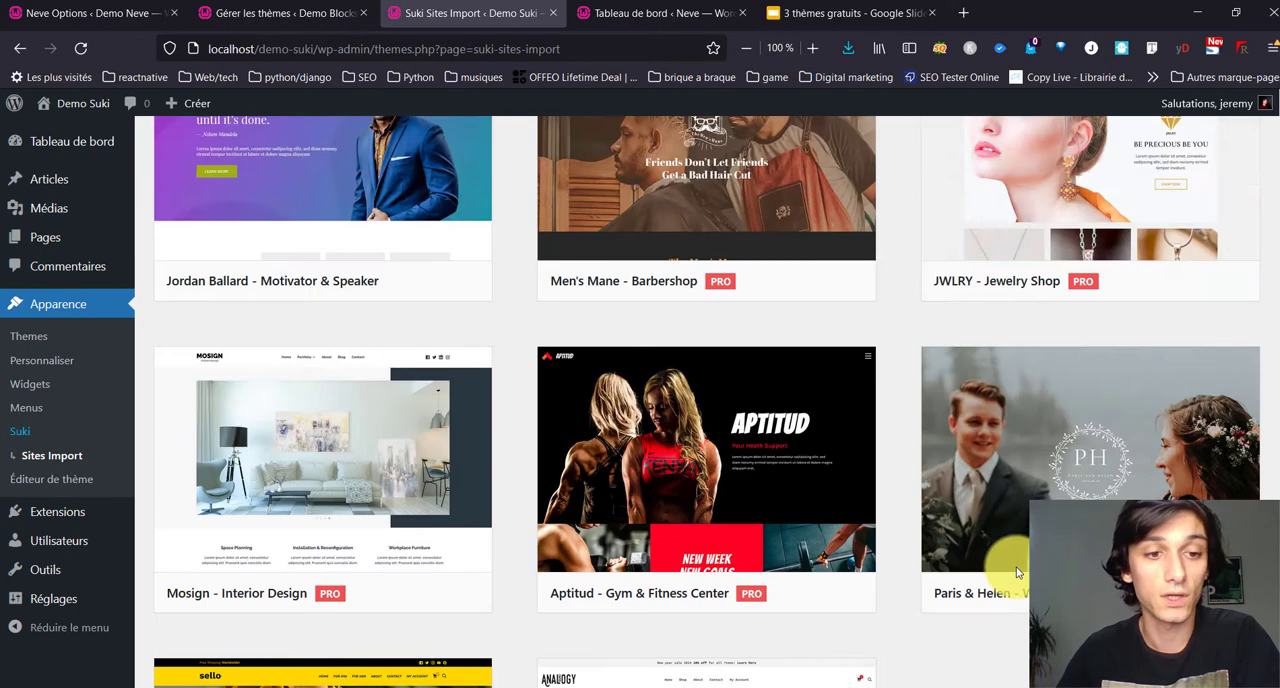
pyautogui.scroll(-4, 1016, 555)
pyautogui.scroll(5, 1021, 532)
pyautogui.scroll(8, 1021, 532)
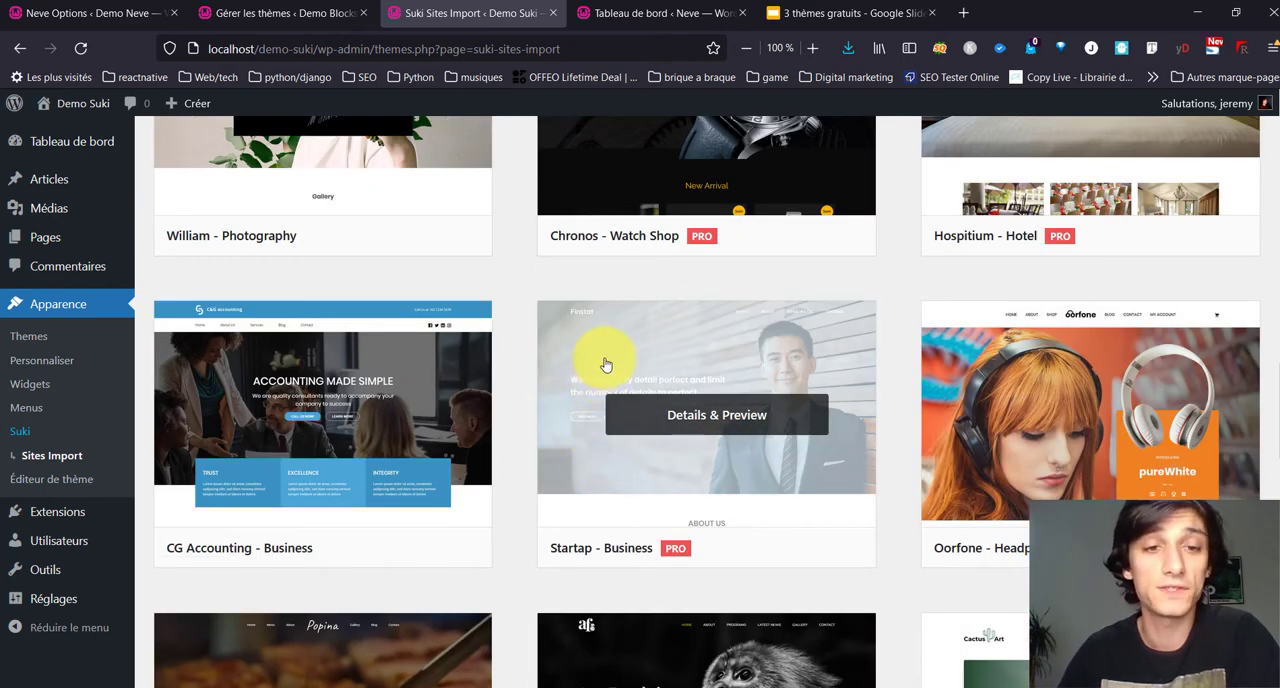
pyautogui.scroll(4, 521, 495)
pyautogui.scroll(4, 521, 495)
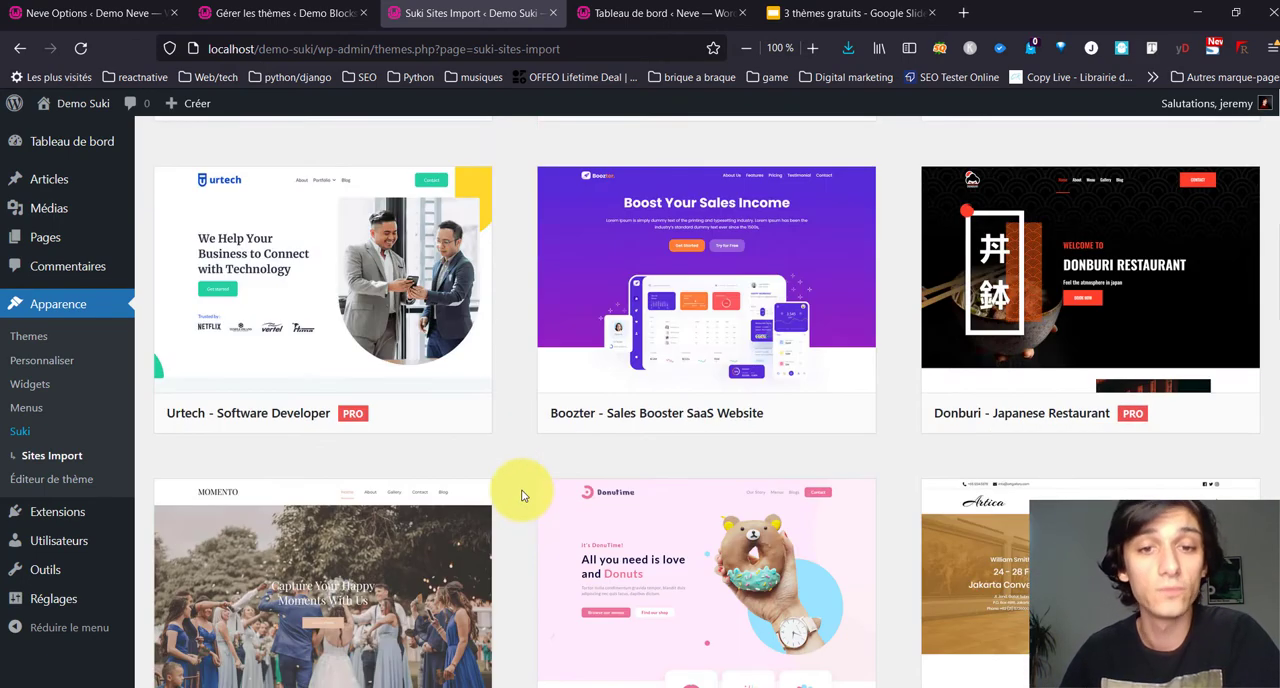
pyautogui.scroll(-9, 521, 495)
pyautogui.scroll(-8, 521, 493)
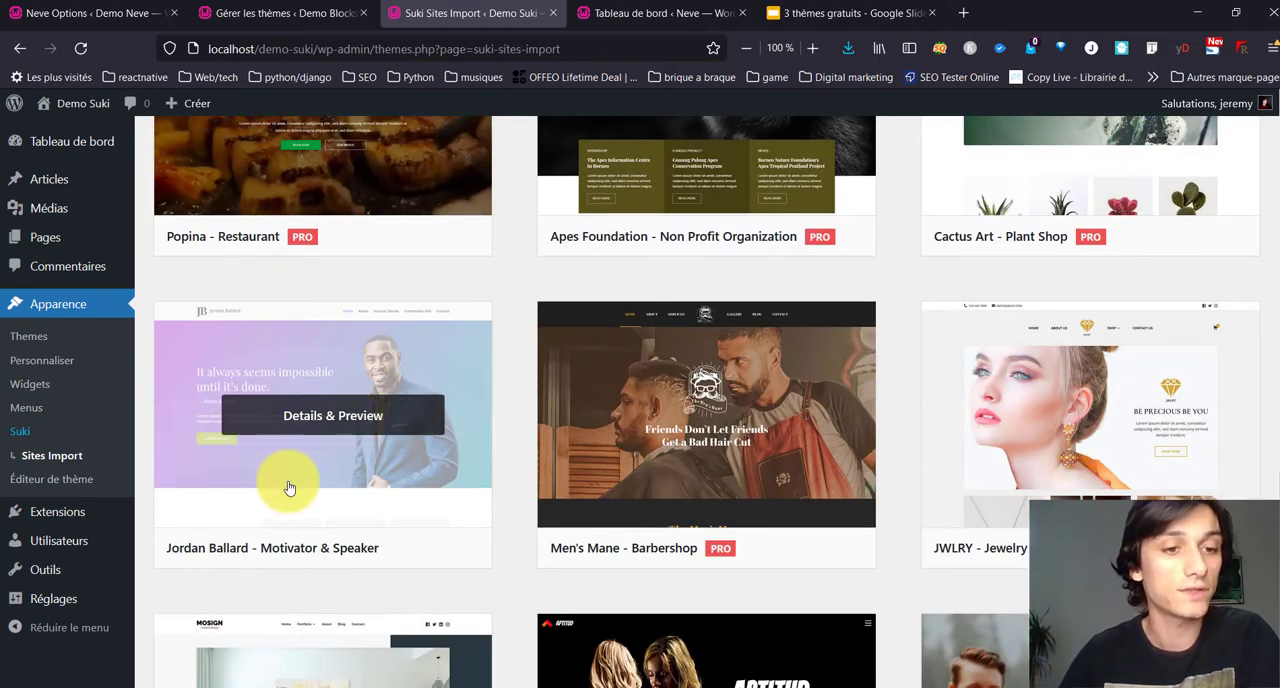
pyautogui.click(289, 487)
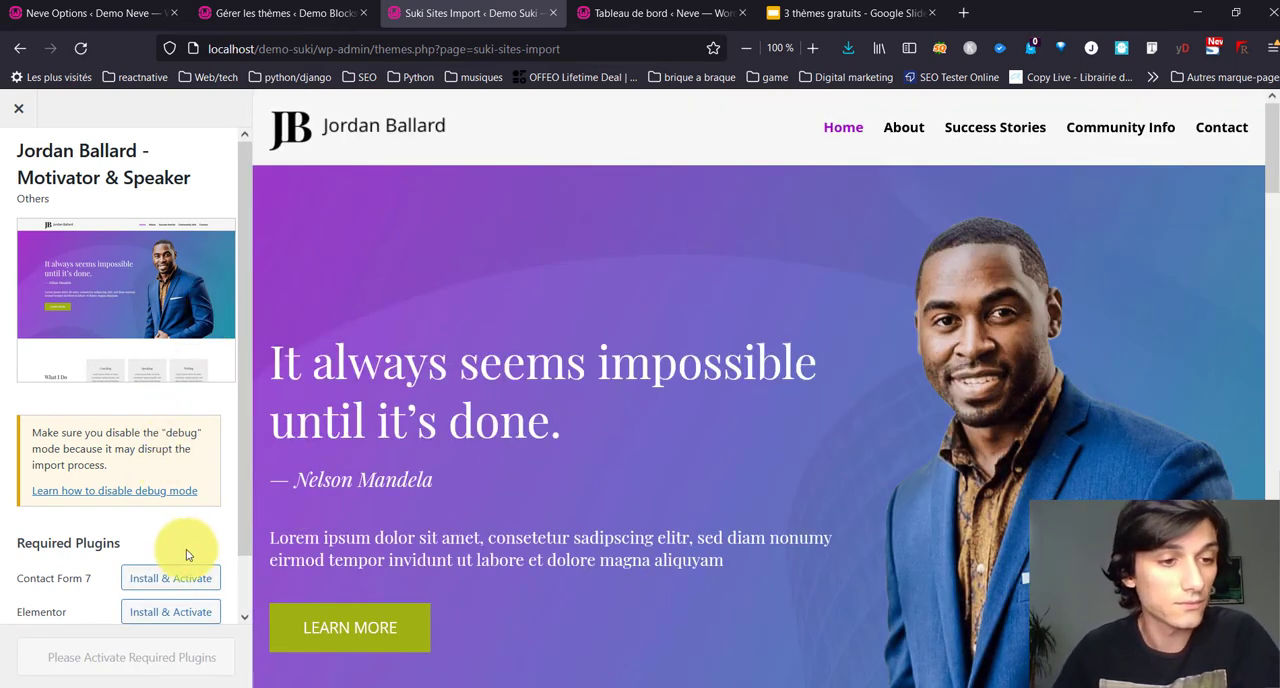
# Step: Install and activate the demo's required plugins, Contact Form 7 and Elementor
pyautogui.scroll(-1, 183, 551)
pyautogui.click(151, 516)
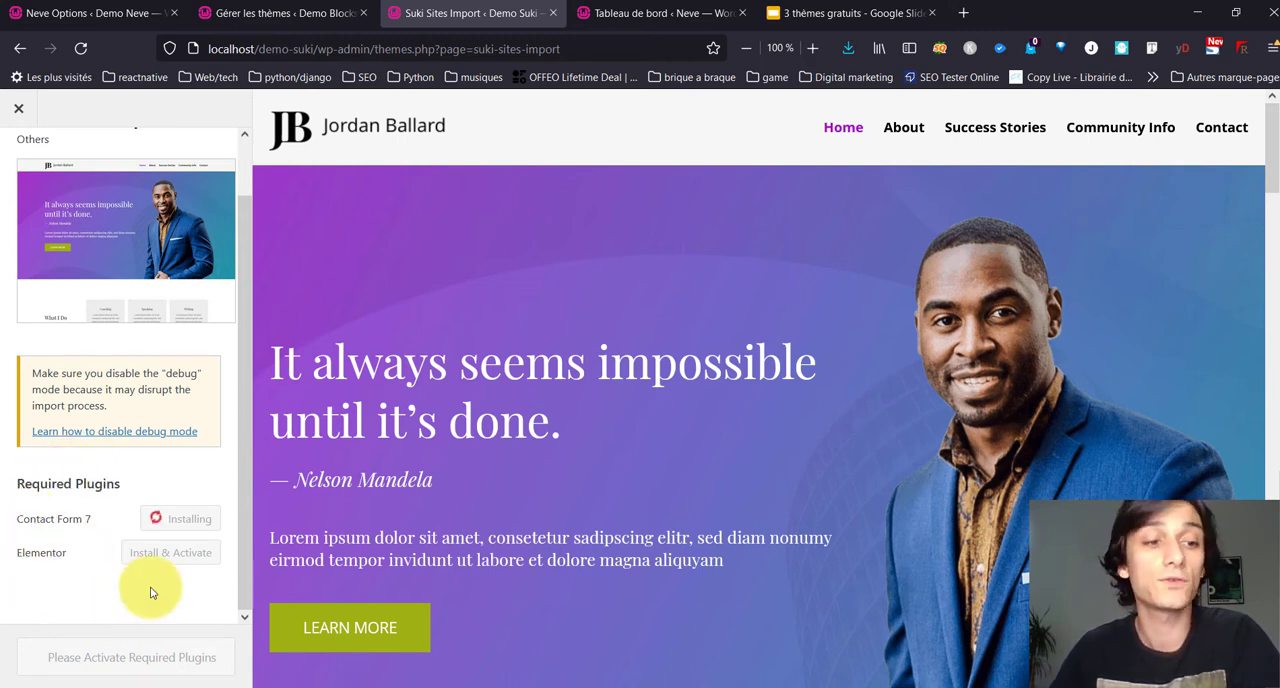
pyautogui.click(143, 554)
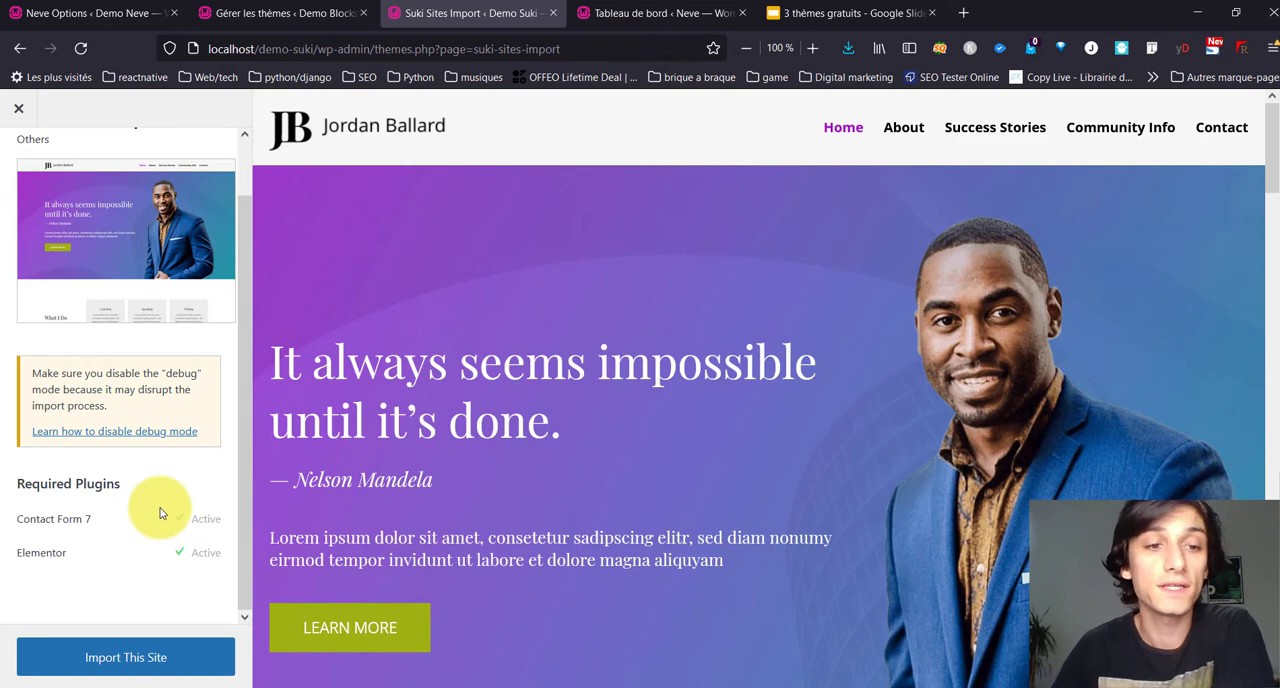
# Step: Import the Motivator & Speaker demo site, accept the pre-import notice, and visit the finished site
pyautogui.click(178, 667)
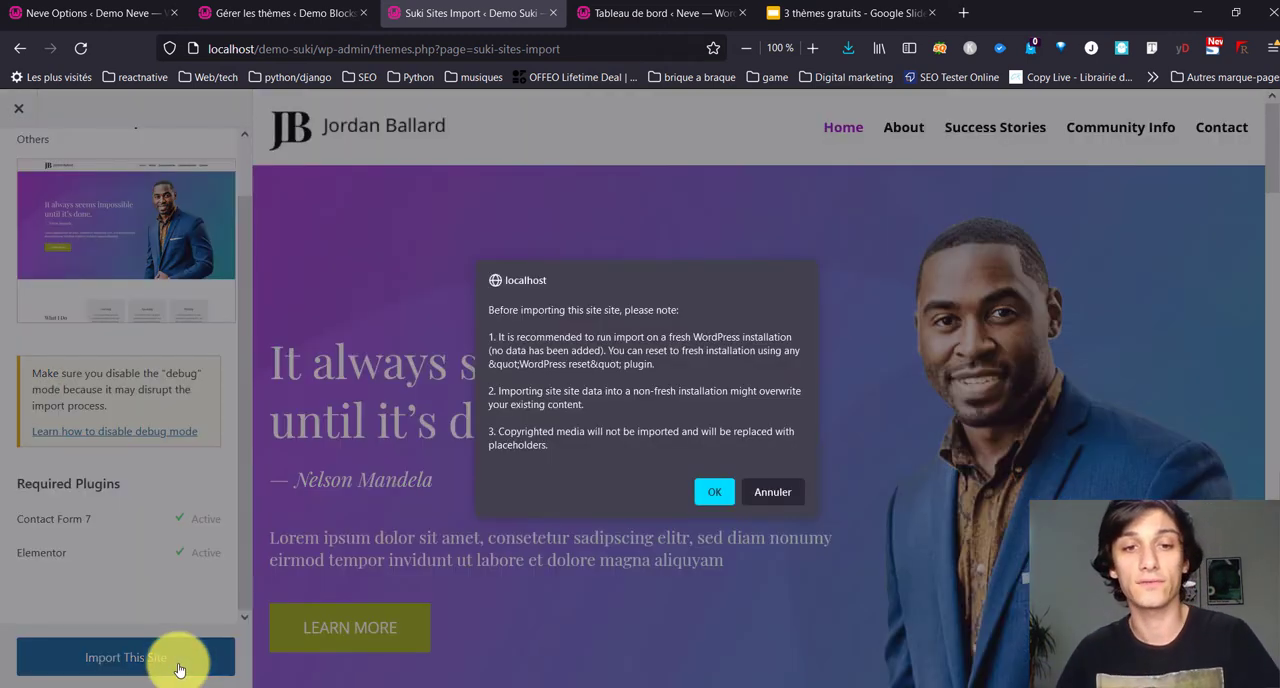
pyautogui.click(709, 498)
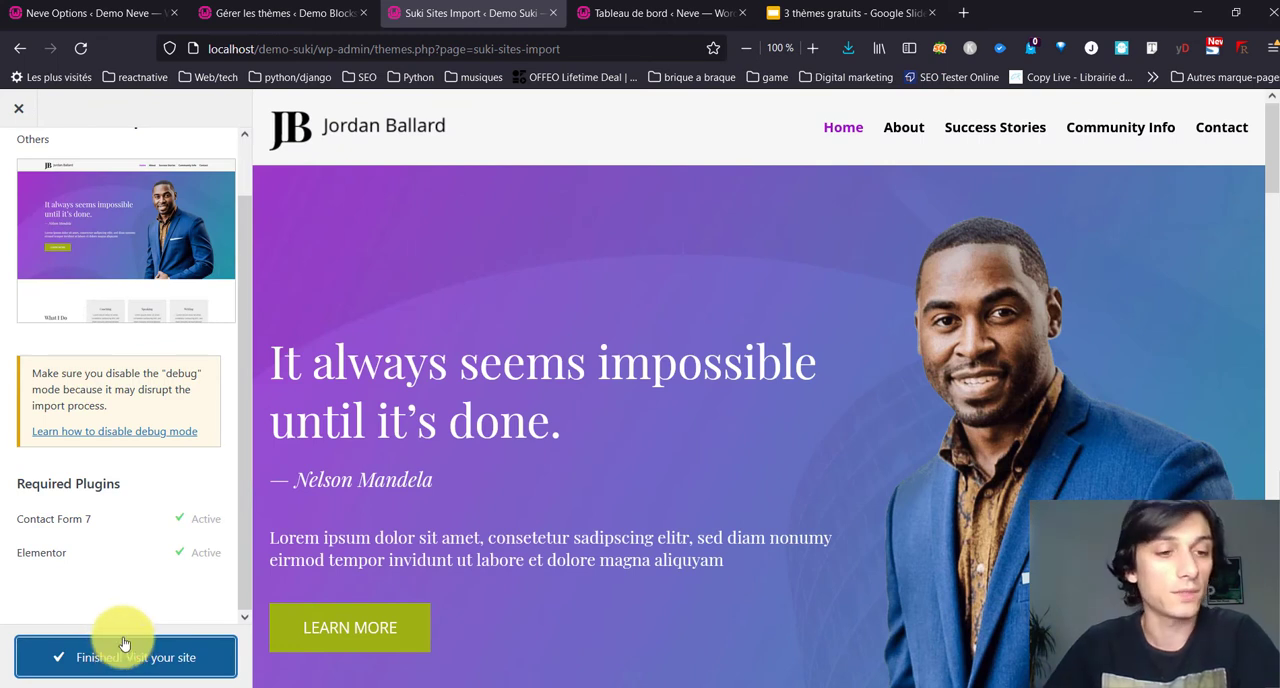
pyautogui.click(130, 662)
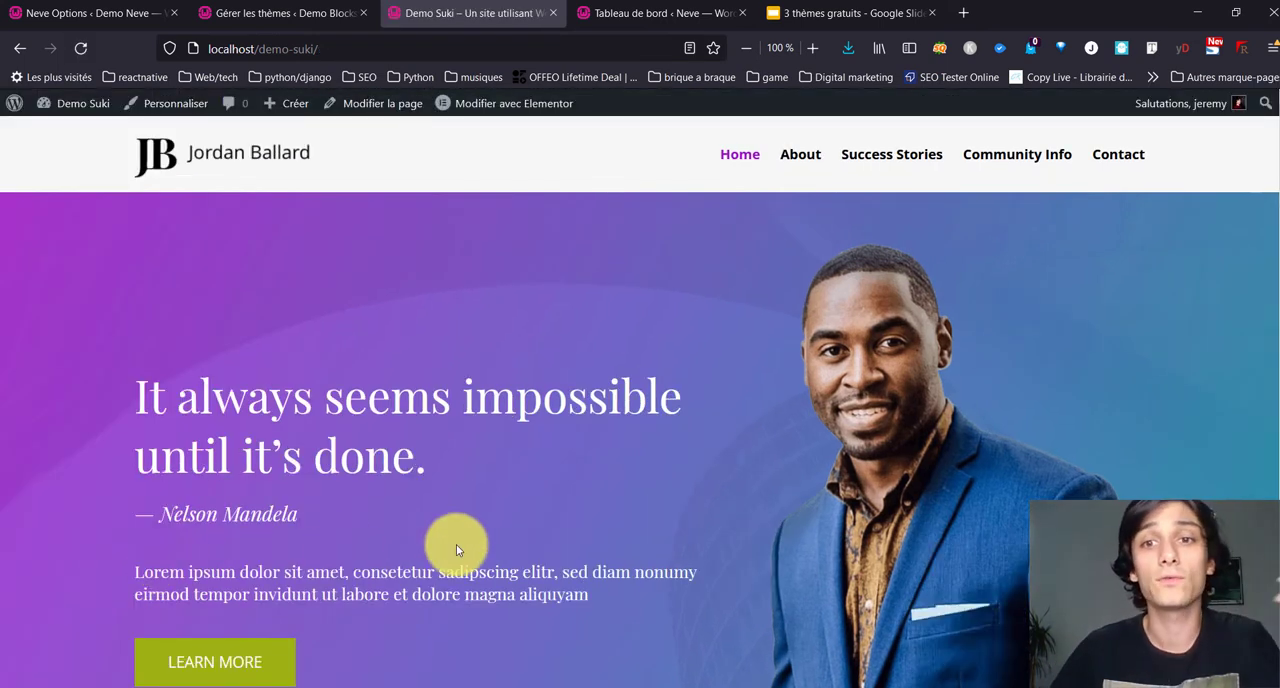
# Step: Examine the imported home page, including the What I Do, testimonial and e-Book sections
pyautogui.scroll(-7, 423, 465)
pyautogui.scroll(-6, 422, 472)
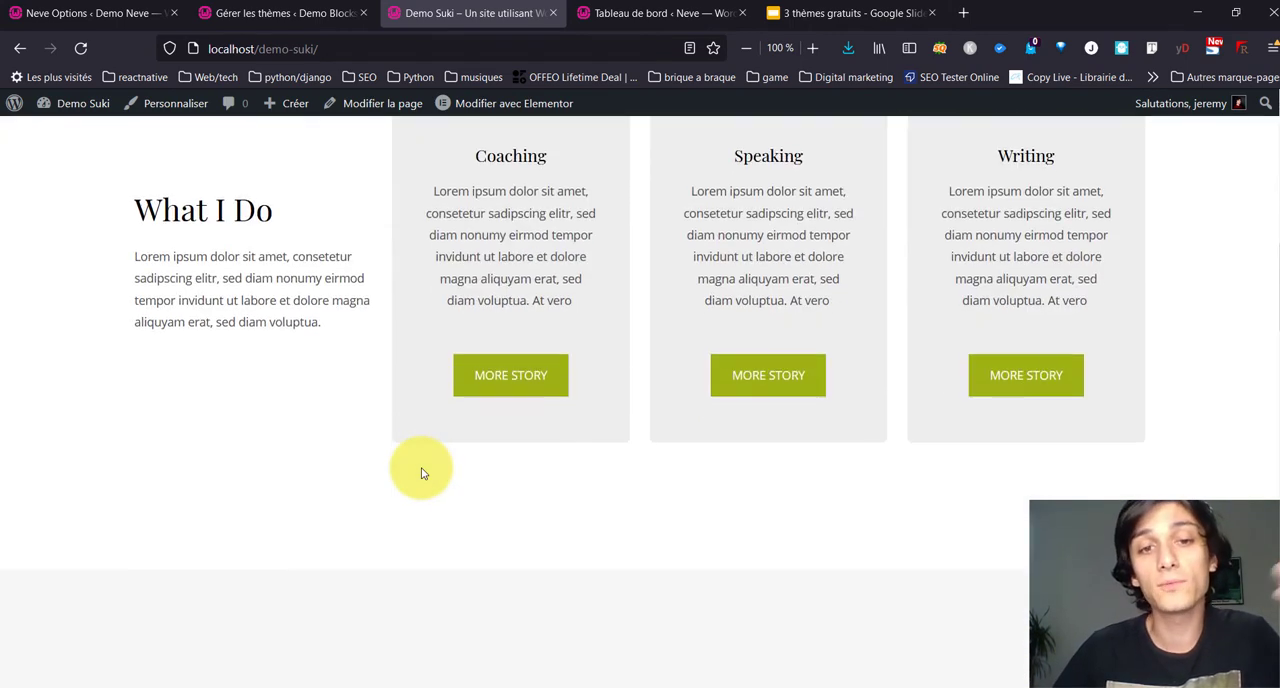
pyautogui.scroll(-3, 416, 477)
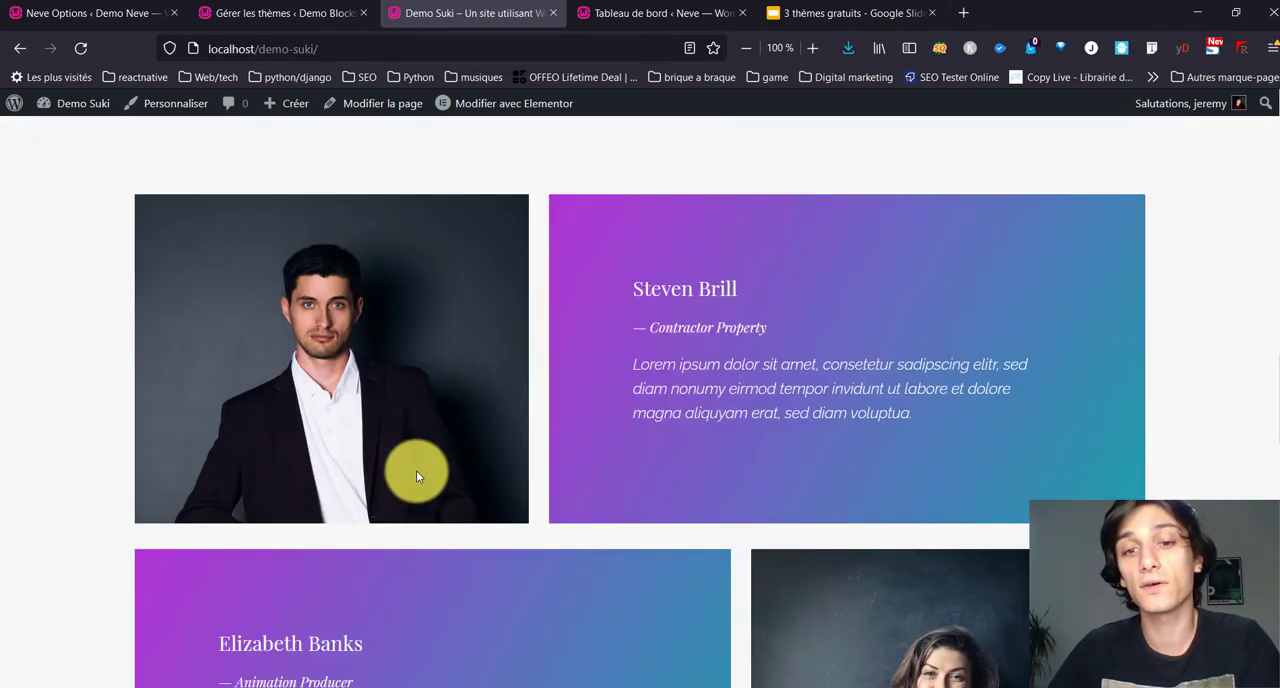
pyautogui.scroll(-3, 417, 472)
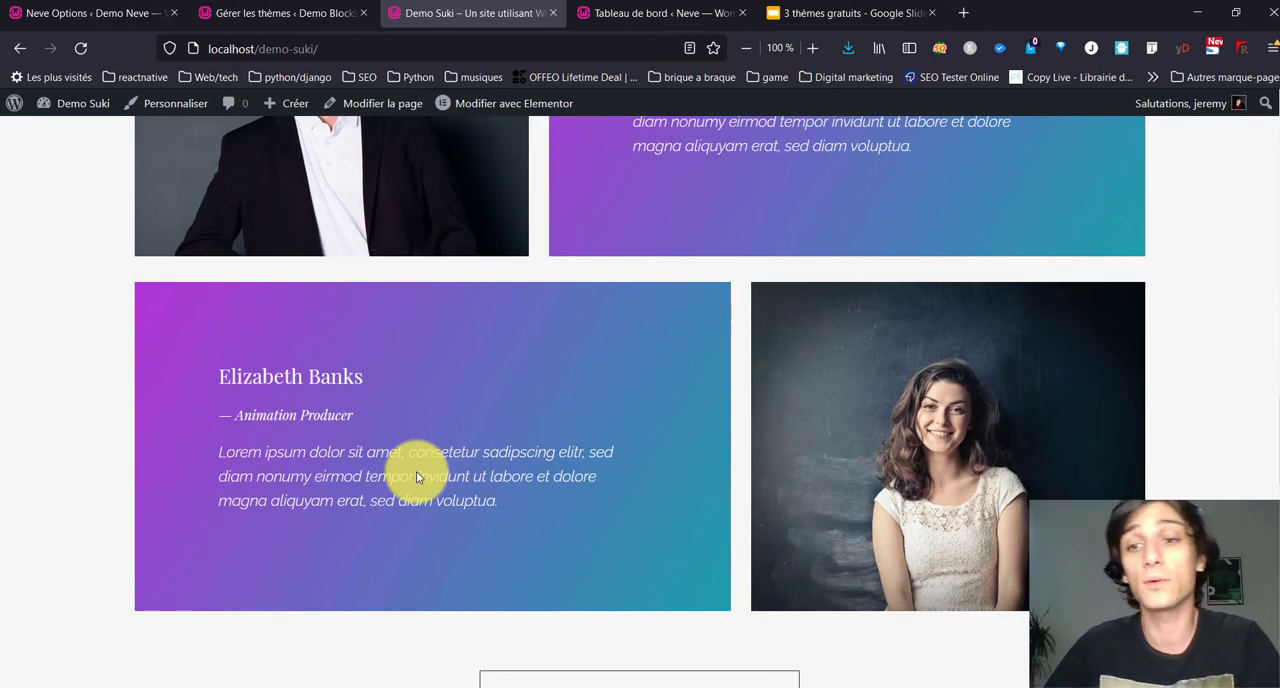
pyautogui.scroll(-3, 417, 472)
pyautogui.scroll(-4, 430, 482)
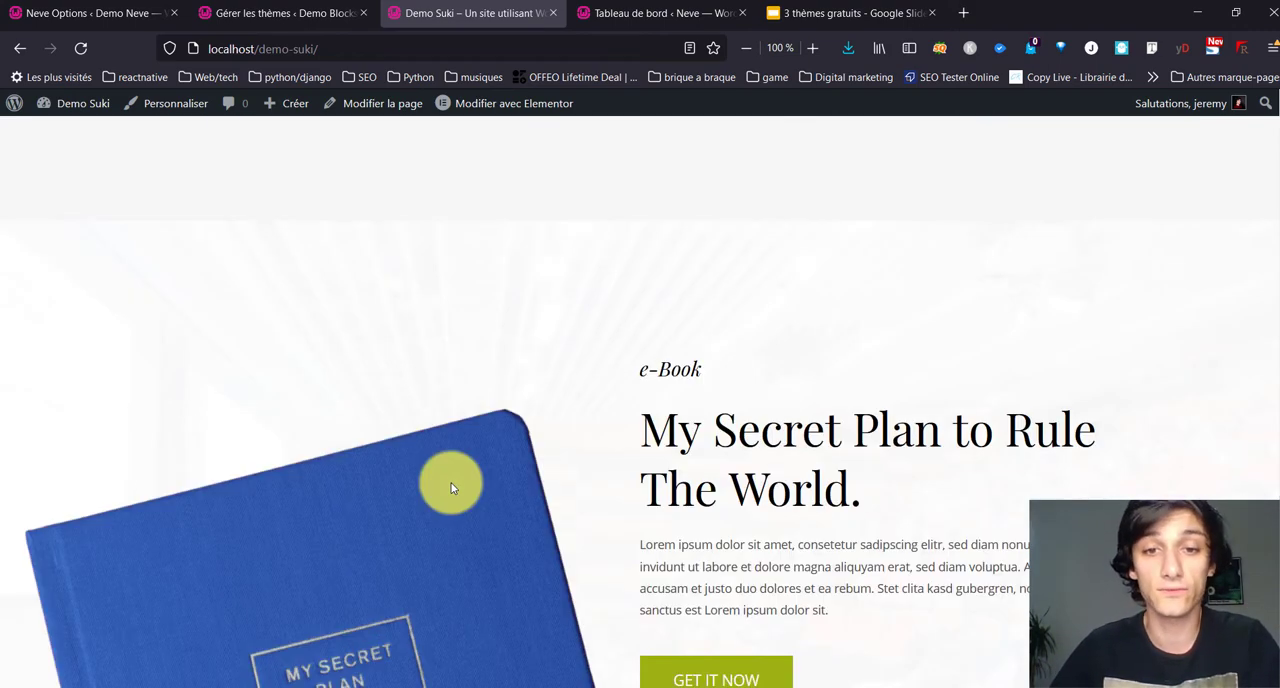
pyautogui.scroll(-3, 451, 487)
pyautogui.scroll(15, 449, 486)
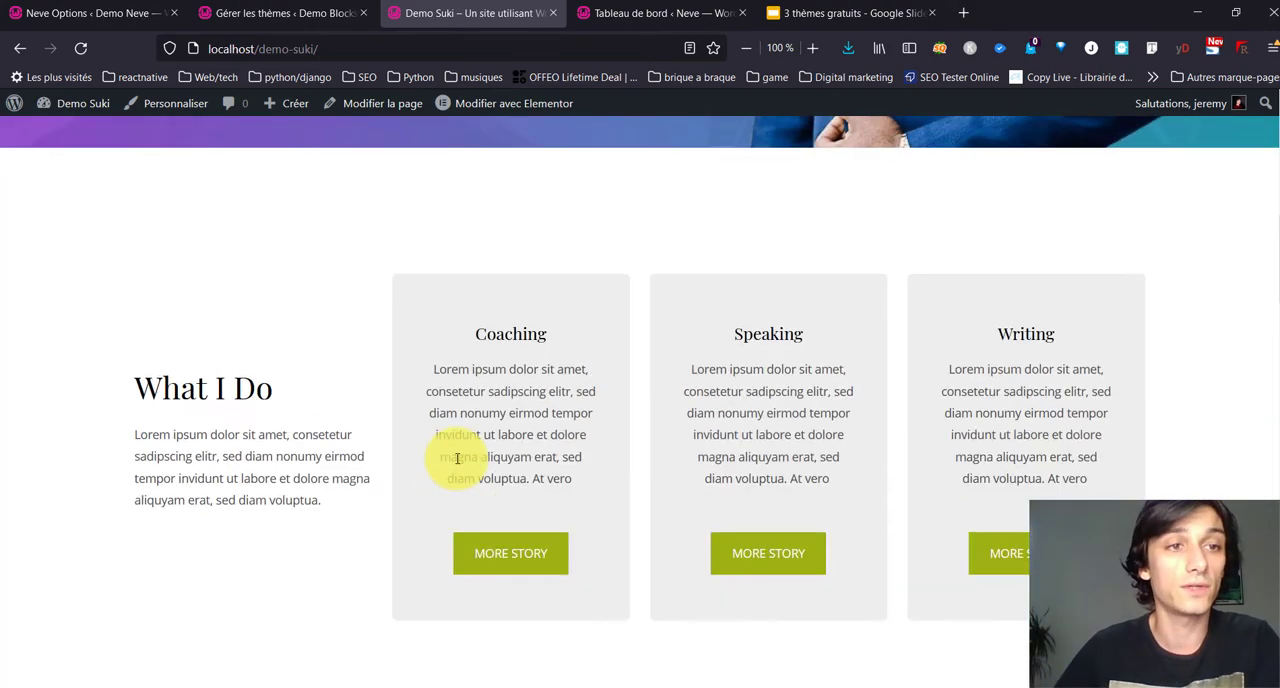
pyautogui.scroll(5, 457, 458)
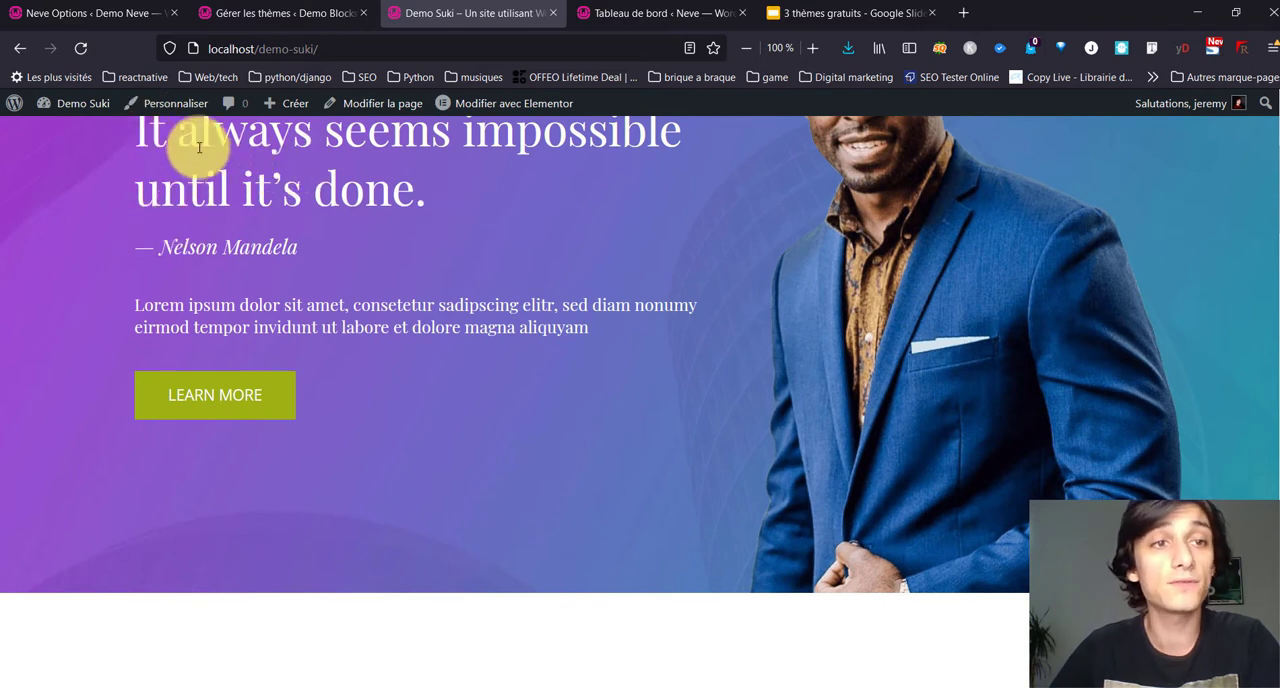
# Step: Open the customizer for the imported site and look through its Global, Layout, Pages and Core sections
pyautogui.click(170, 110)
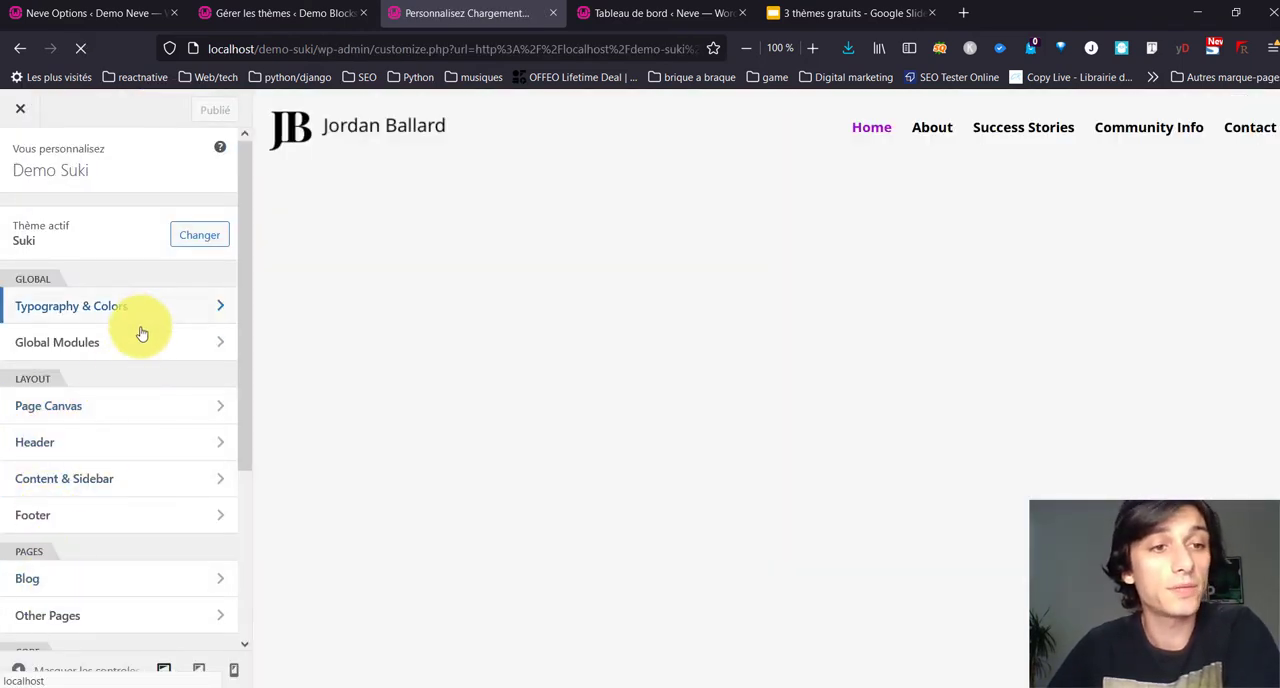
pyautogui.scroll(-3, 116, 463)
pyautogui.scroll(3, 120, 455)
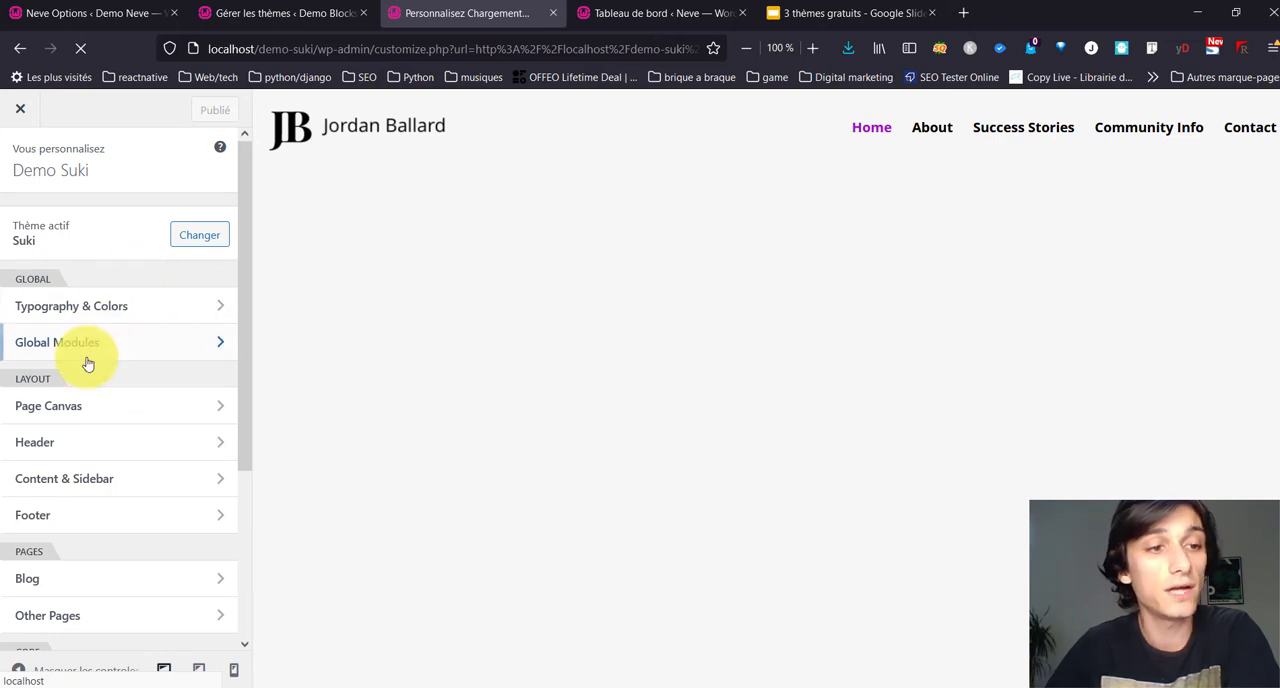
pyautogui.scroll(-1, 124, 427)
pyautogui.scroll(-1, 126, 427)
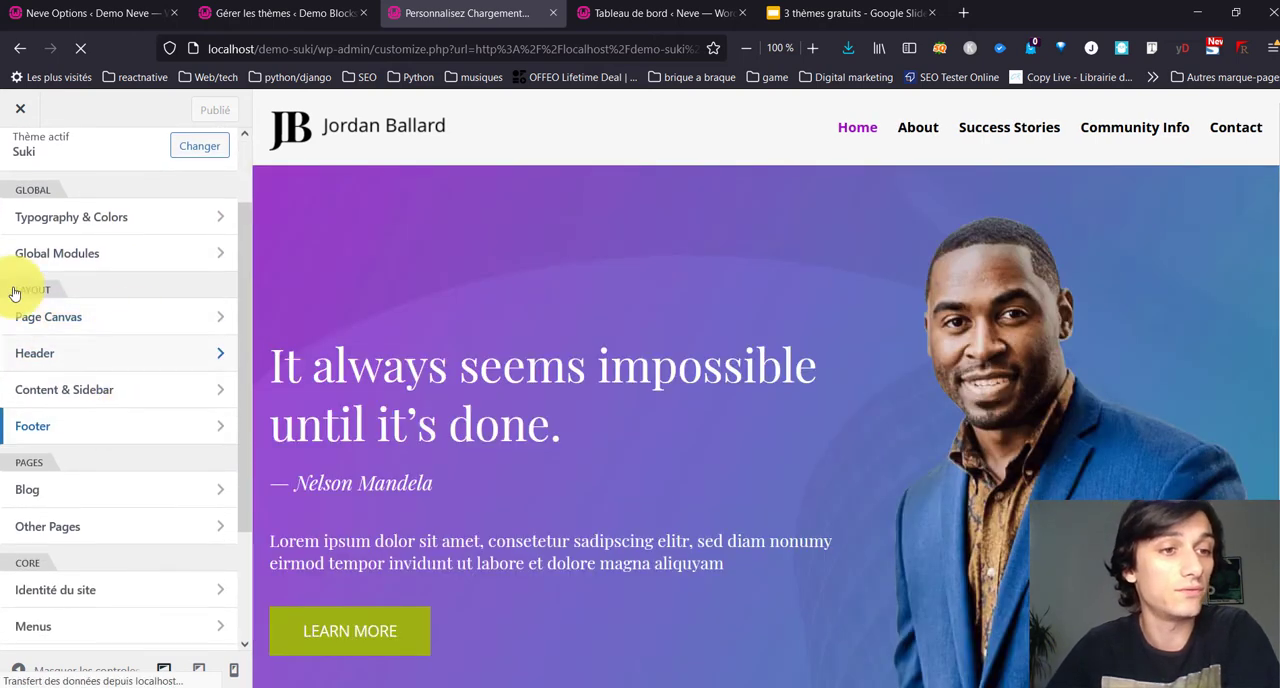
pyautogui.scroll(-3, 102, 483)
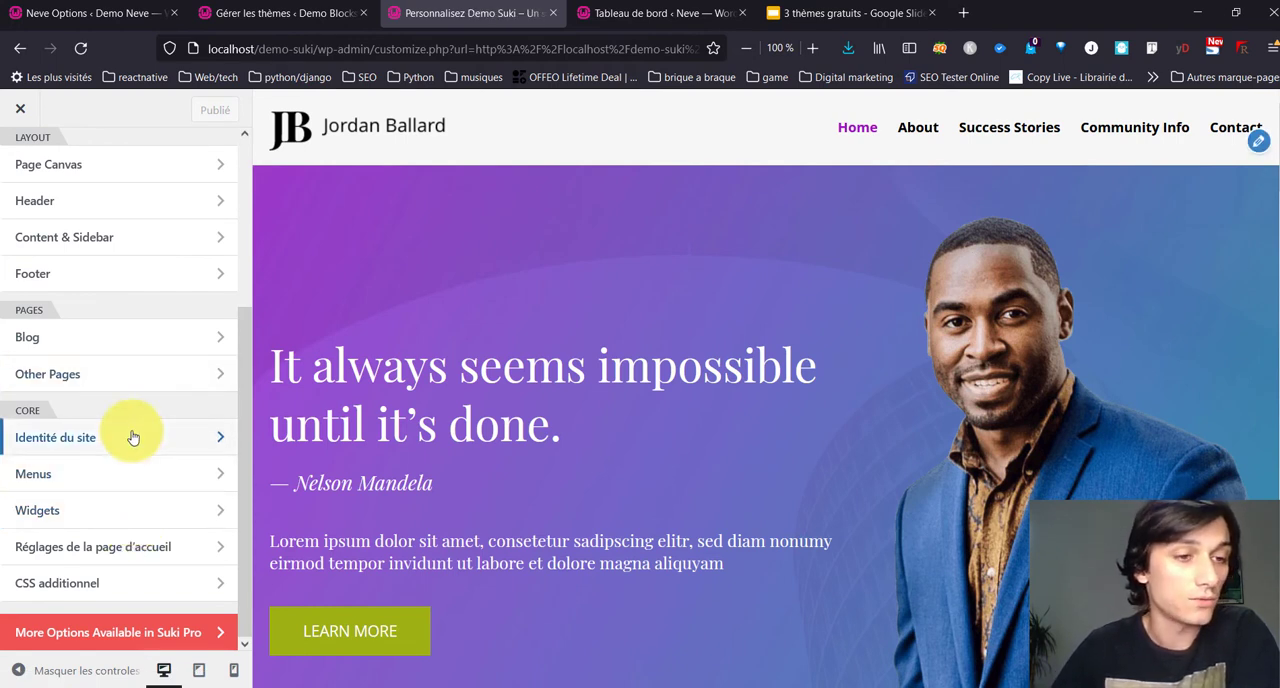
pyautogui.scroll(5, 131, 437)
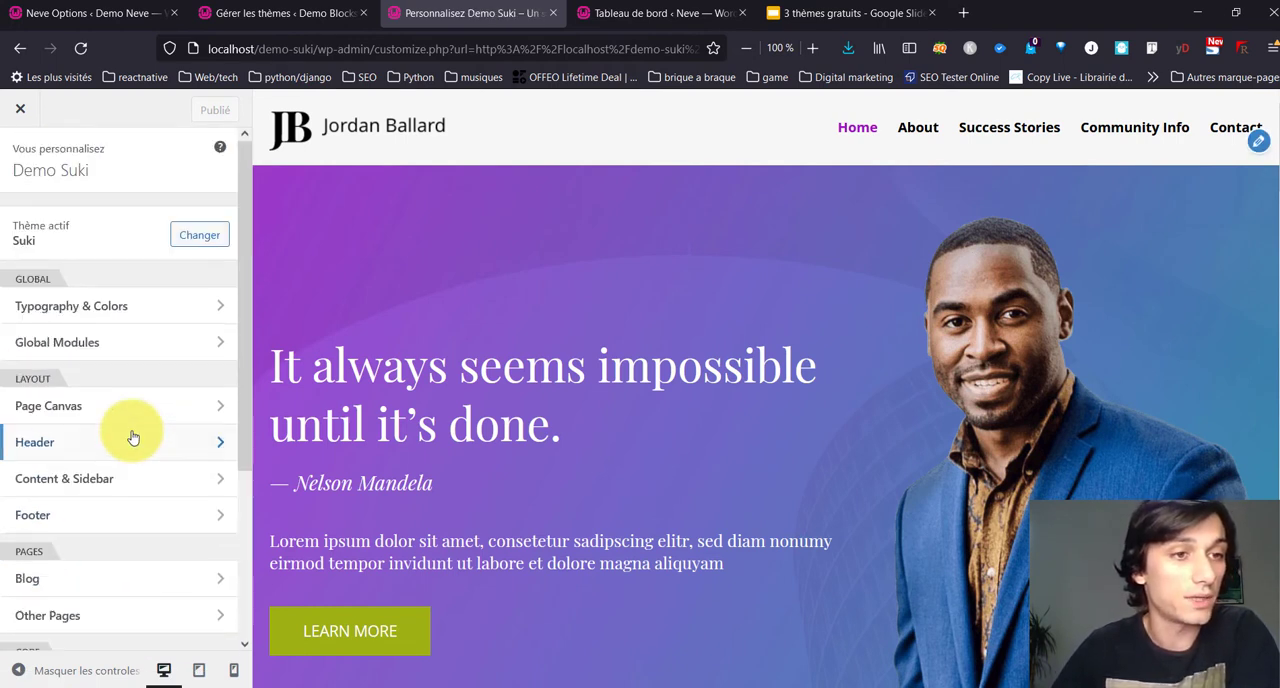
# Step: Set the font of the site's base typography to Raleway
pyautogui.click(157, 302)
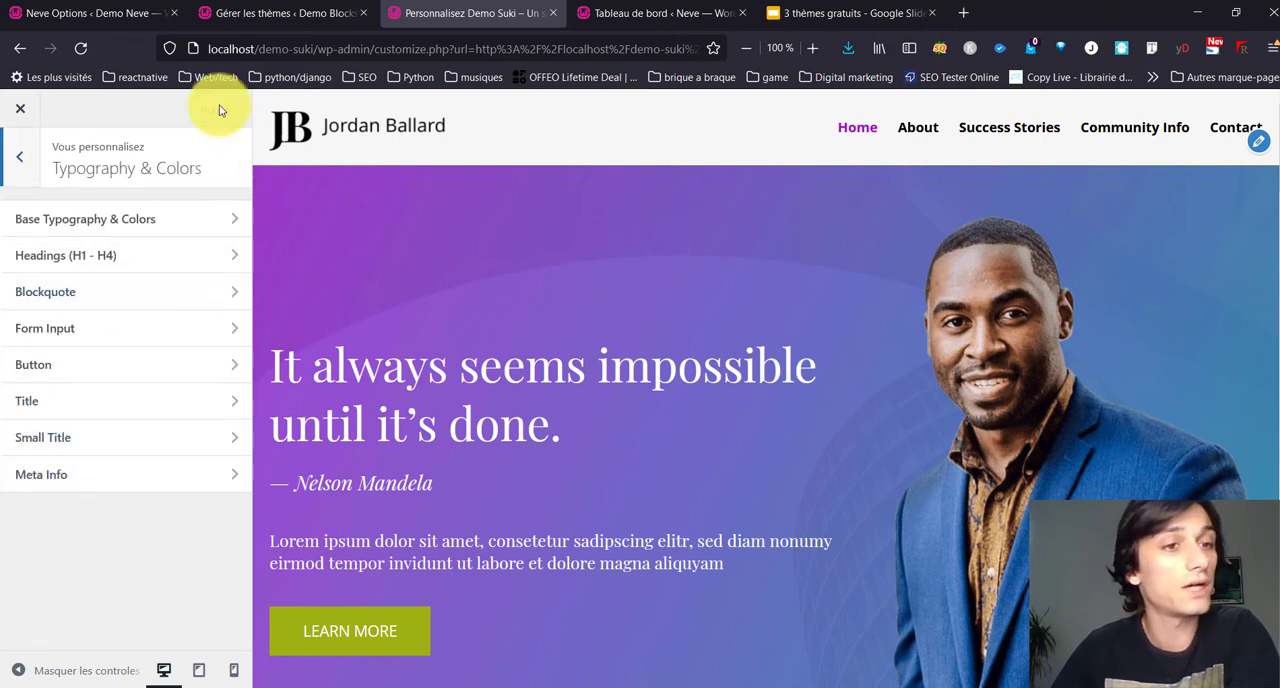
pyautogui.click(135, 230)
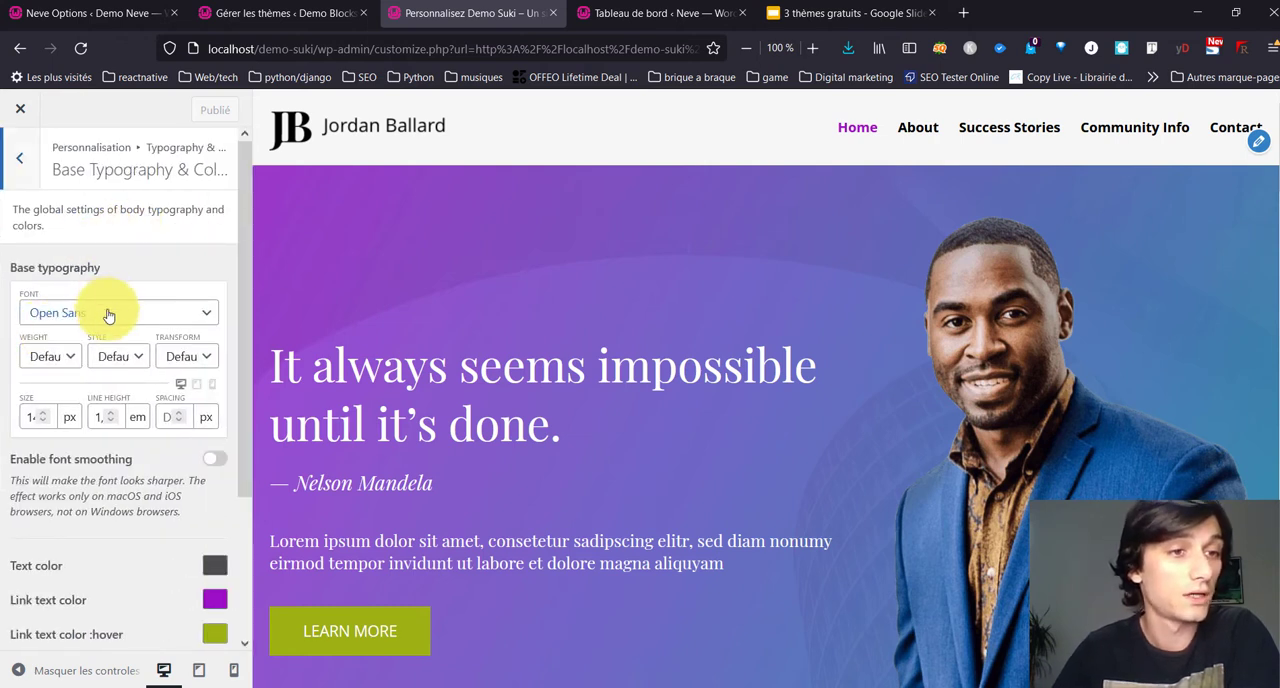
pyautogui.click(108, 314)
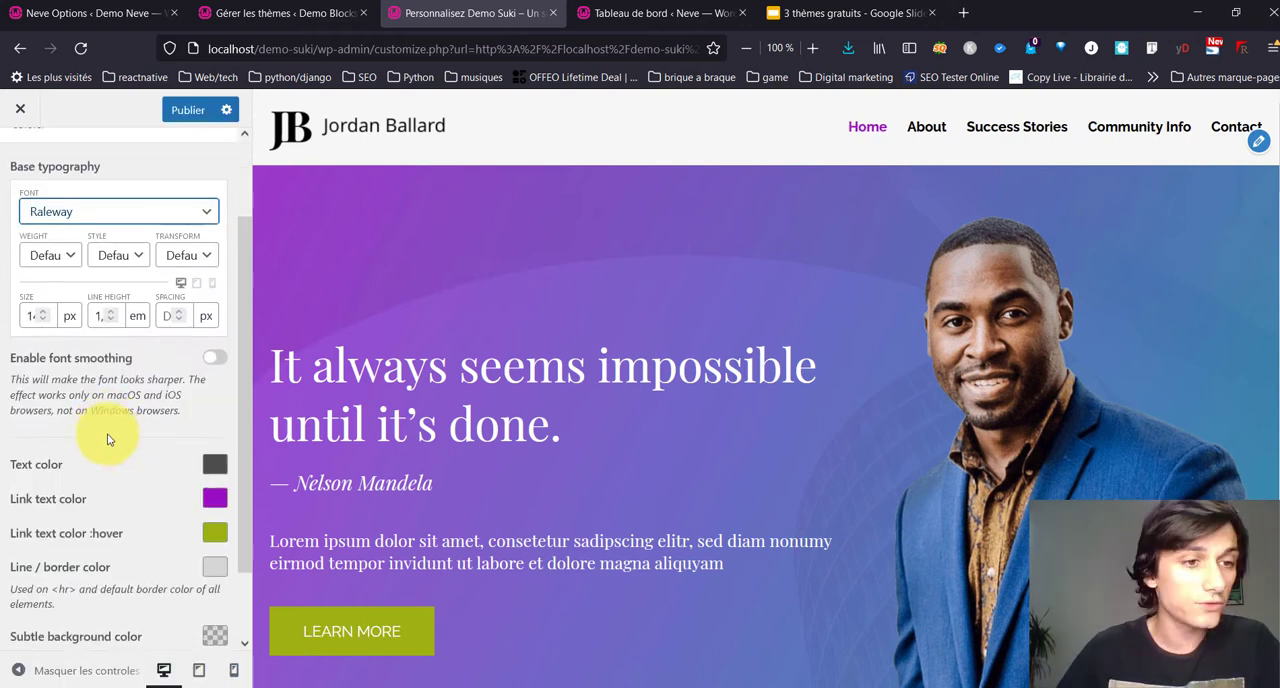
pyautogui.scroll(-2, 109, 440)
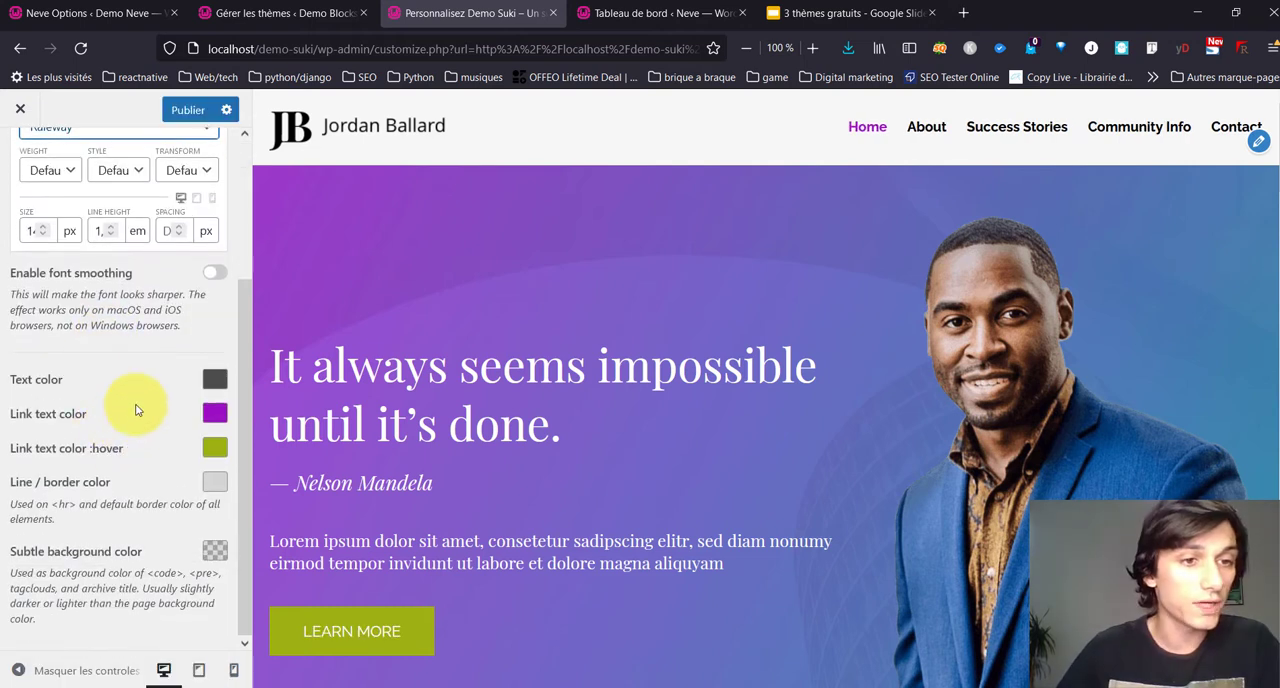
# Step: Set the base link text color to teal and its hover color to a lighter teal
pyautogui.click(212, 414)
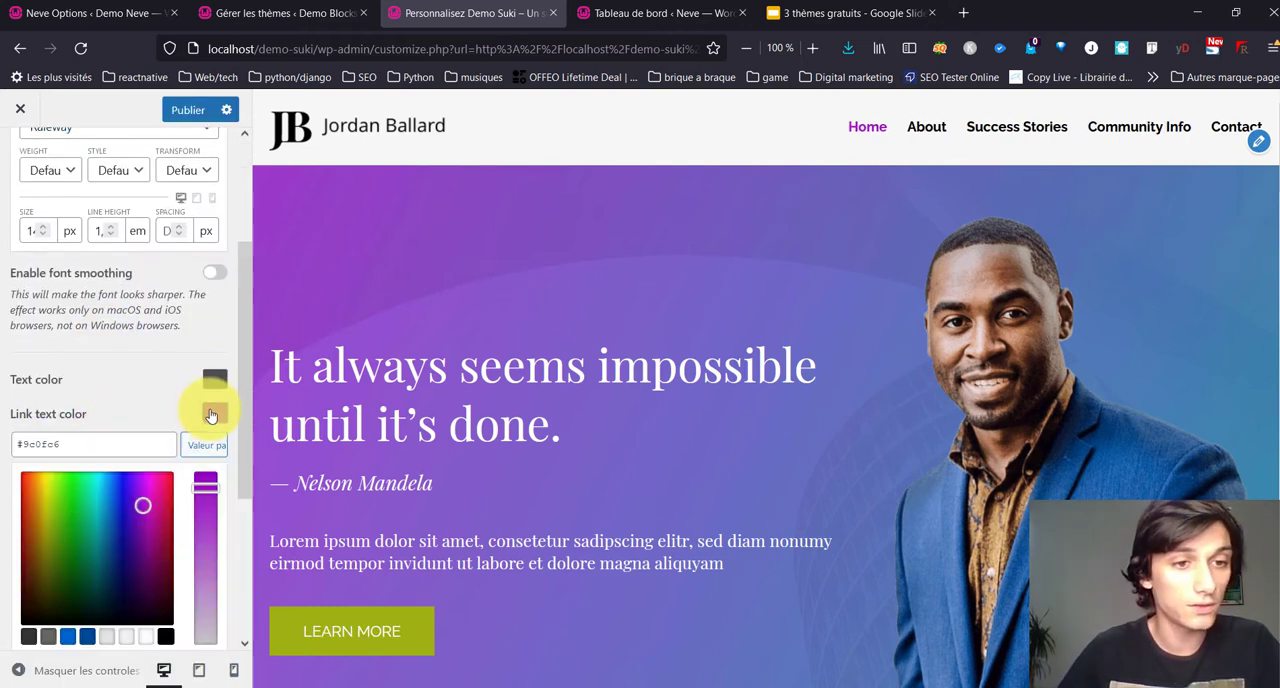
pyautogui.moveTo(80, 446); pyautogui.dragTo(5, 443)
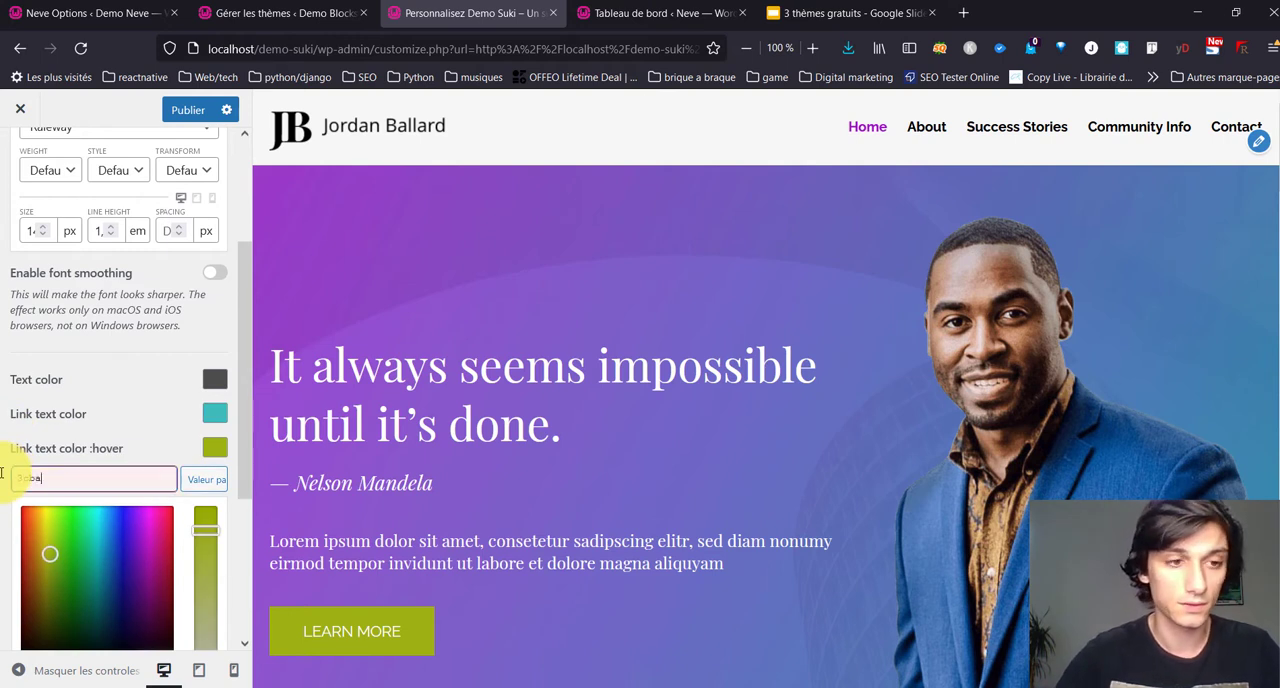
pyautogui.write('#65bcbc')
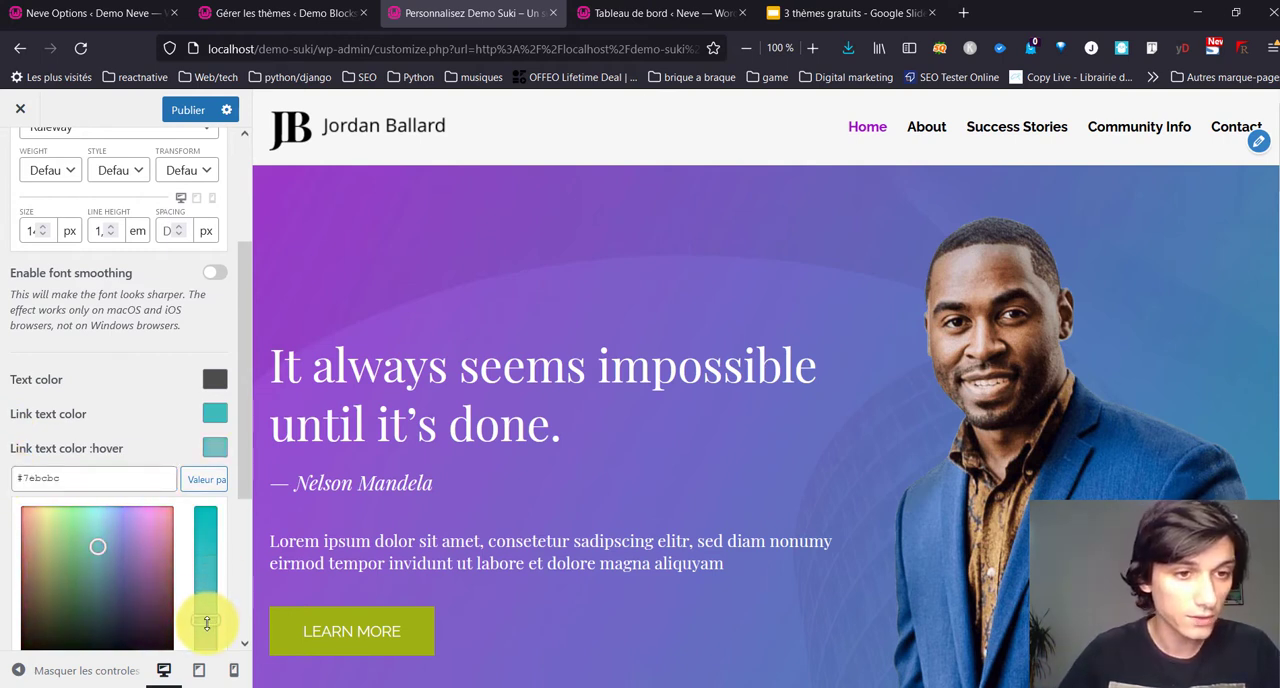
pyautogui.scroll(4, 104, 550)
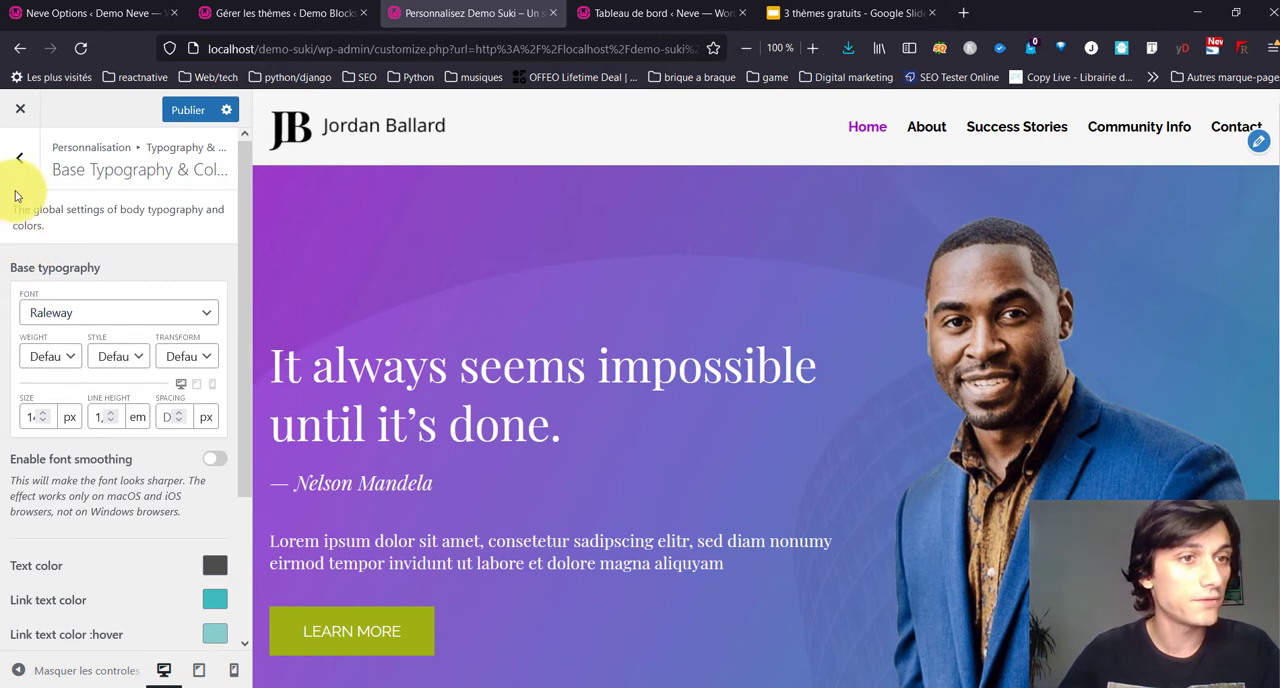
pyautogui.click(20, 160)
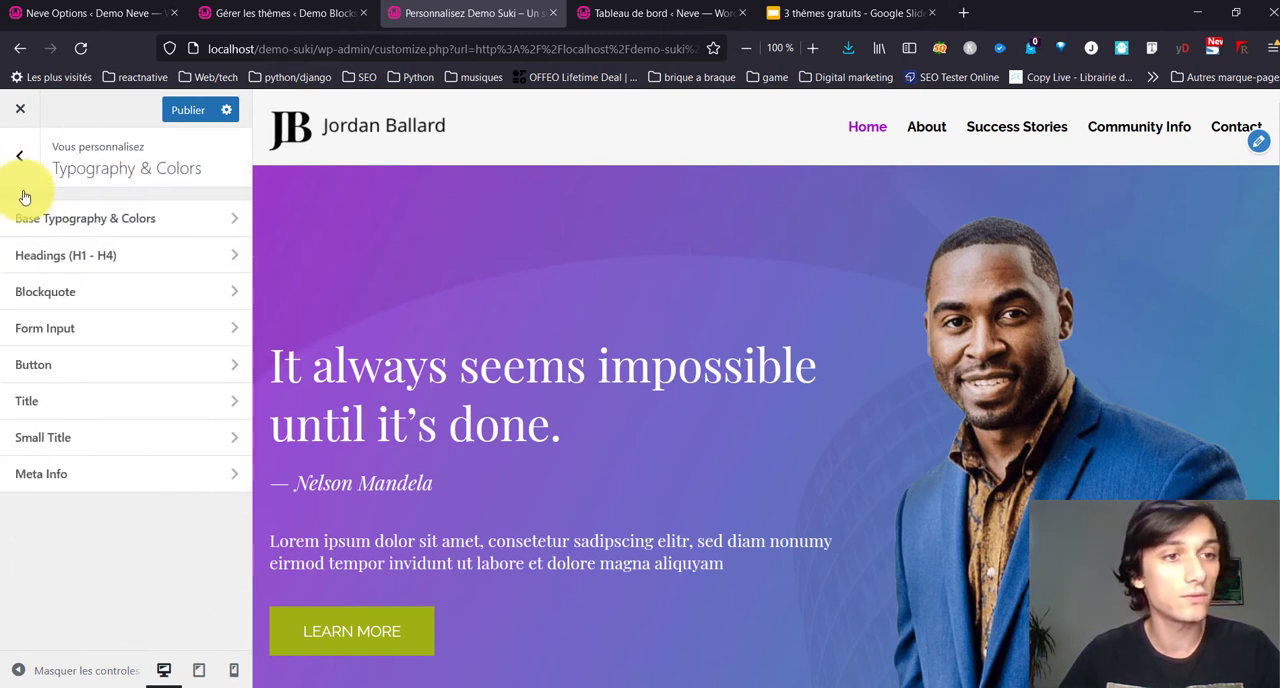
# Step: Set the Heading 1 typography font to Raleway Dots
pyautogui.click(143, 256)
pyautogui.click(157, 294)
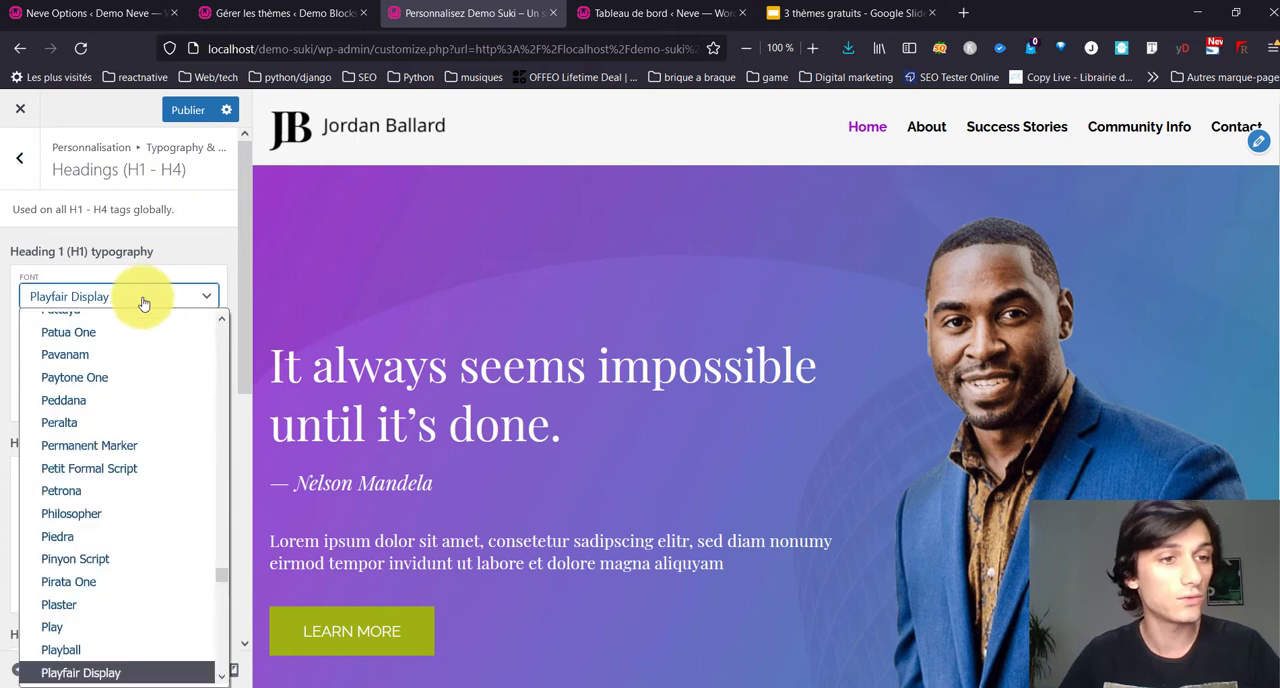
pyautogui.scroll(1, 128, 434)
pyautogui.scroll(-15, 128, 425)
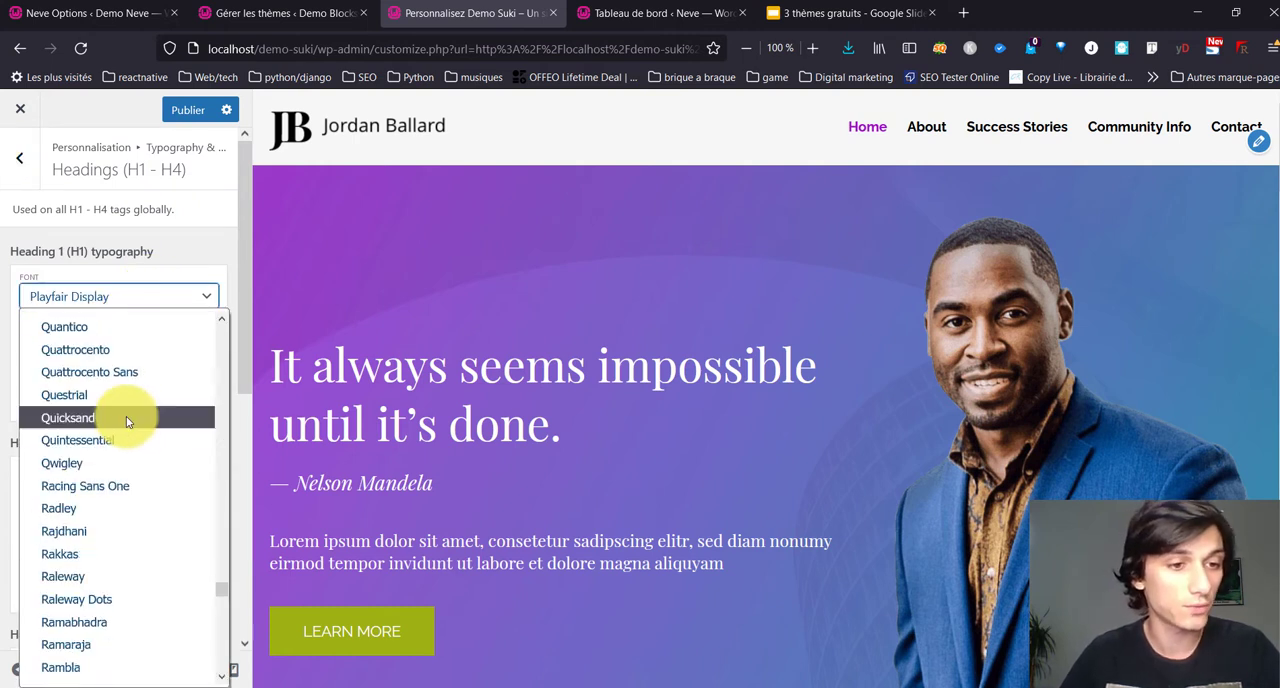
pyautogui.click(120, 599)
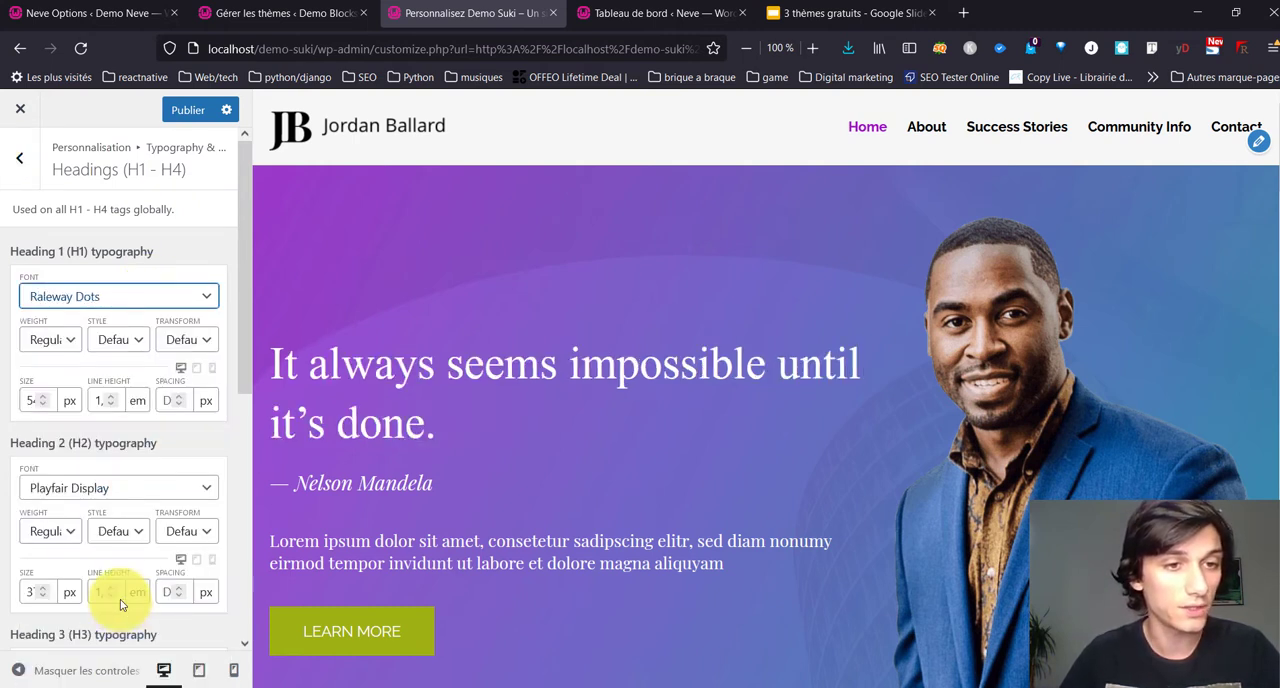
# Step: Set the Heading 2 and Heading 3 typography fonts to Raleway
pyautogui.click(127, 498)
pyautogui.scroll(4, 95, 355)
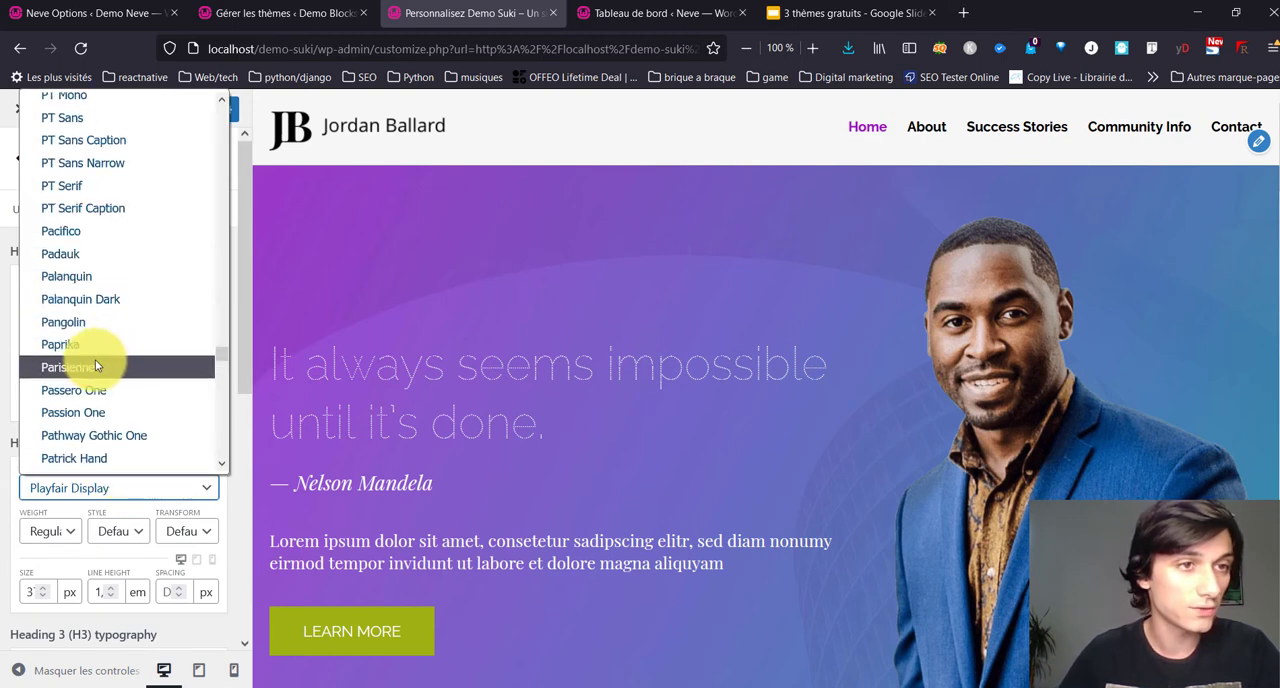
pyautogui.scroll(7, 96, 365)
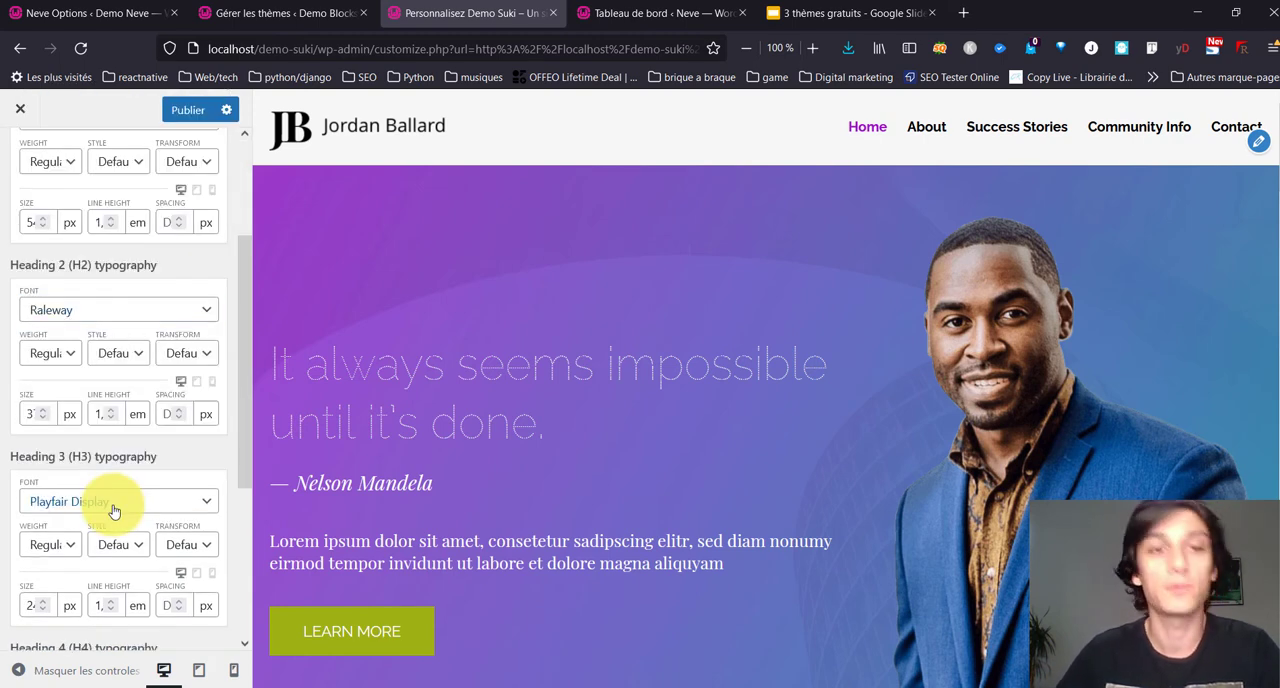
pyautogui.click(114, 505)
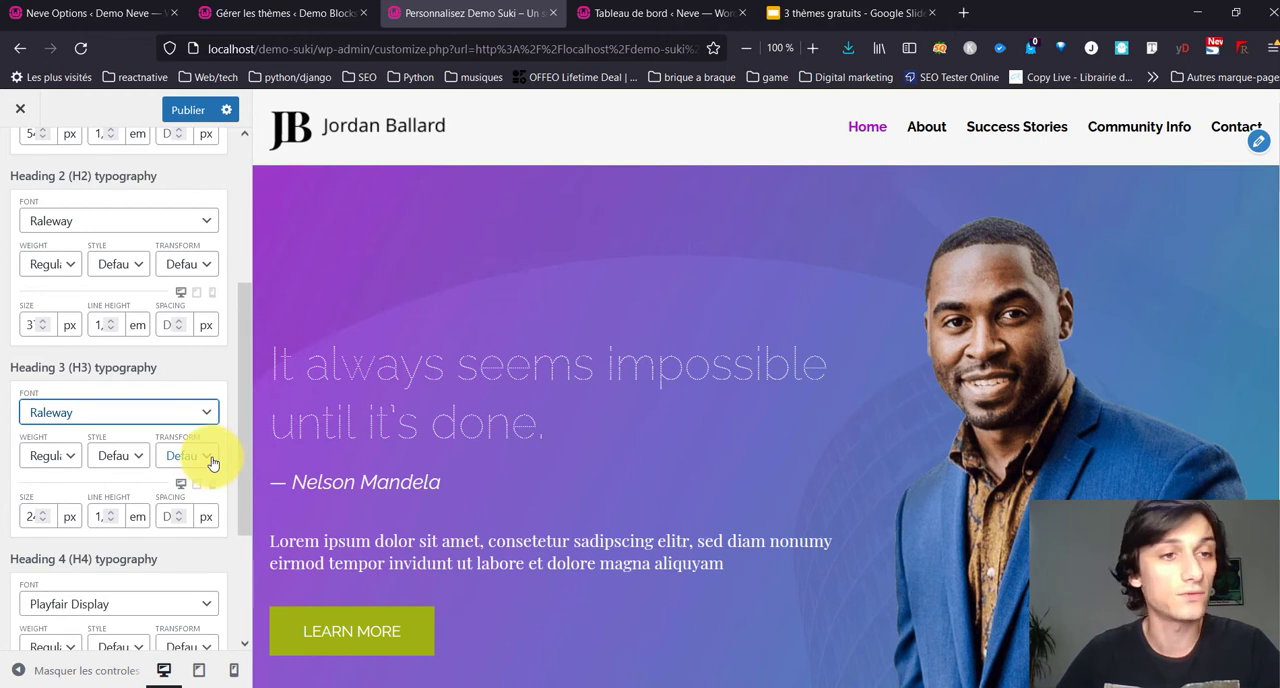
# Step: Set the Heading 1 text transform to Uppercase
pyautogui.scroll(3, 113, 255)
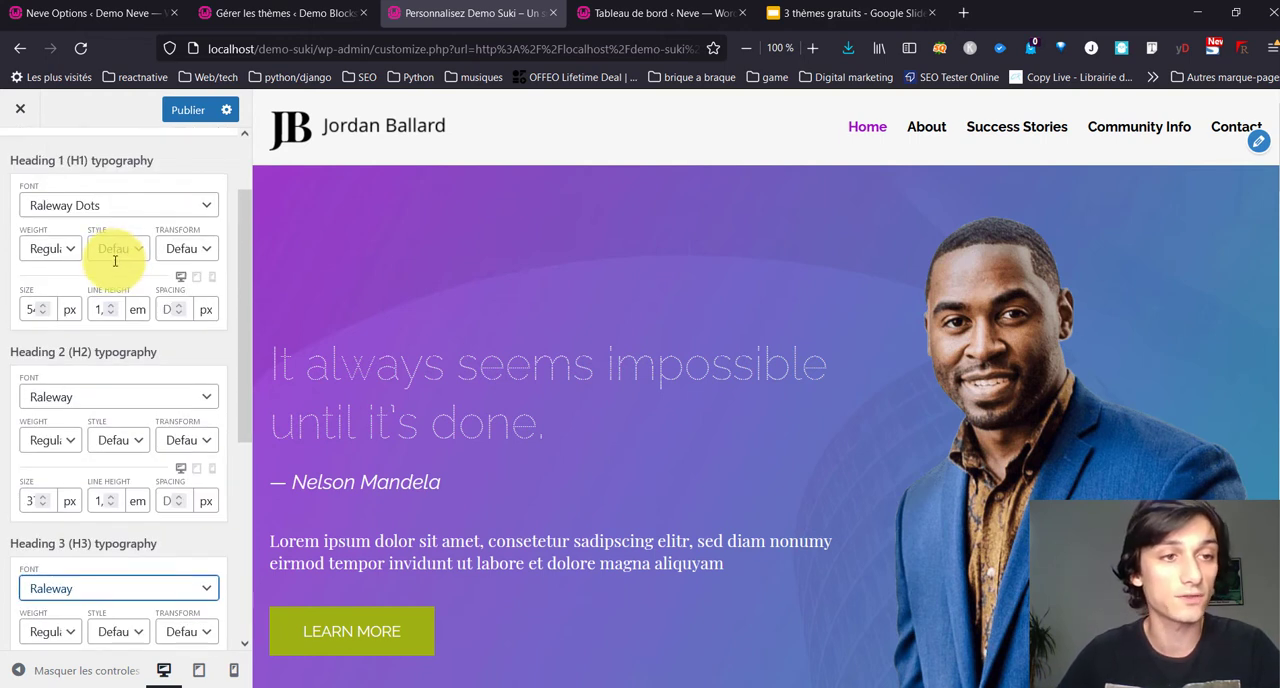
pyautogui.click(207, 256)
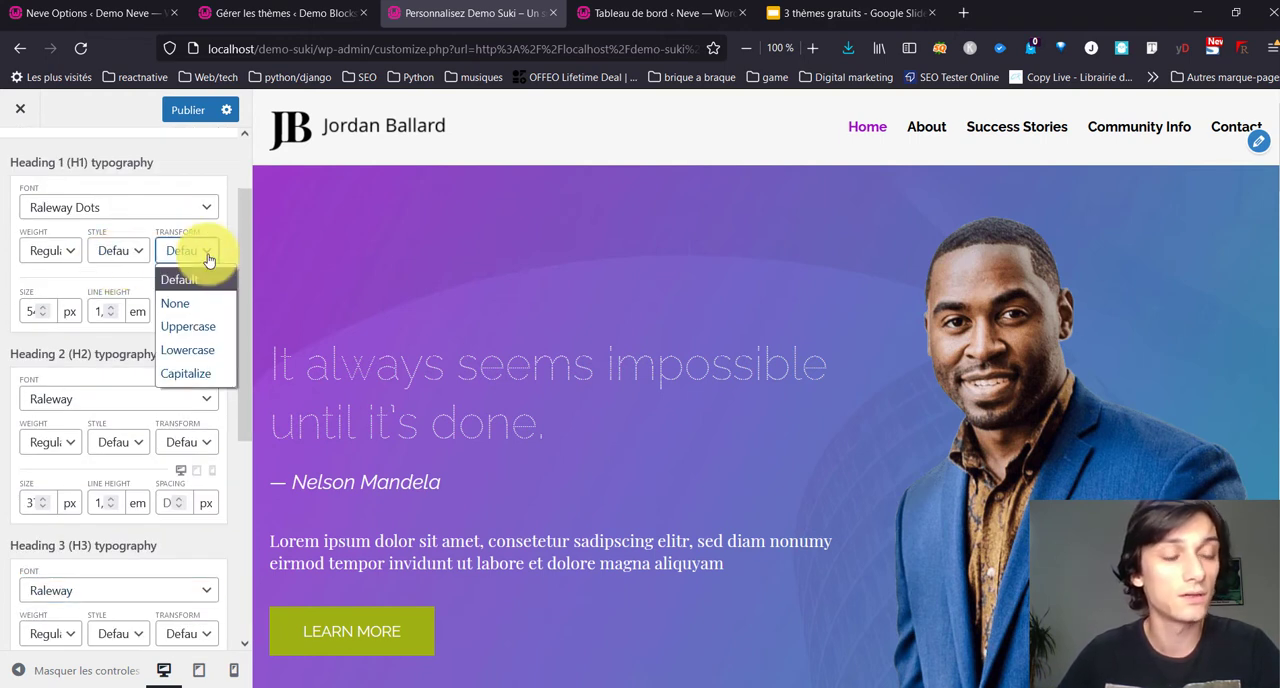
pyautogui.click(197, 328)
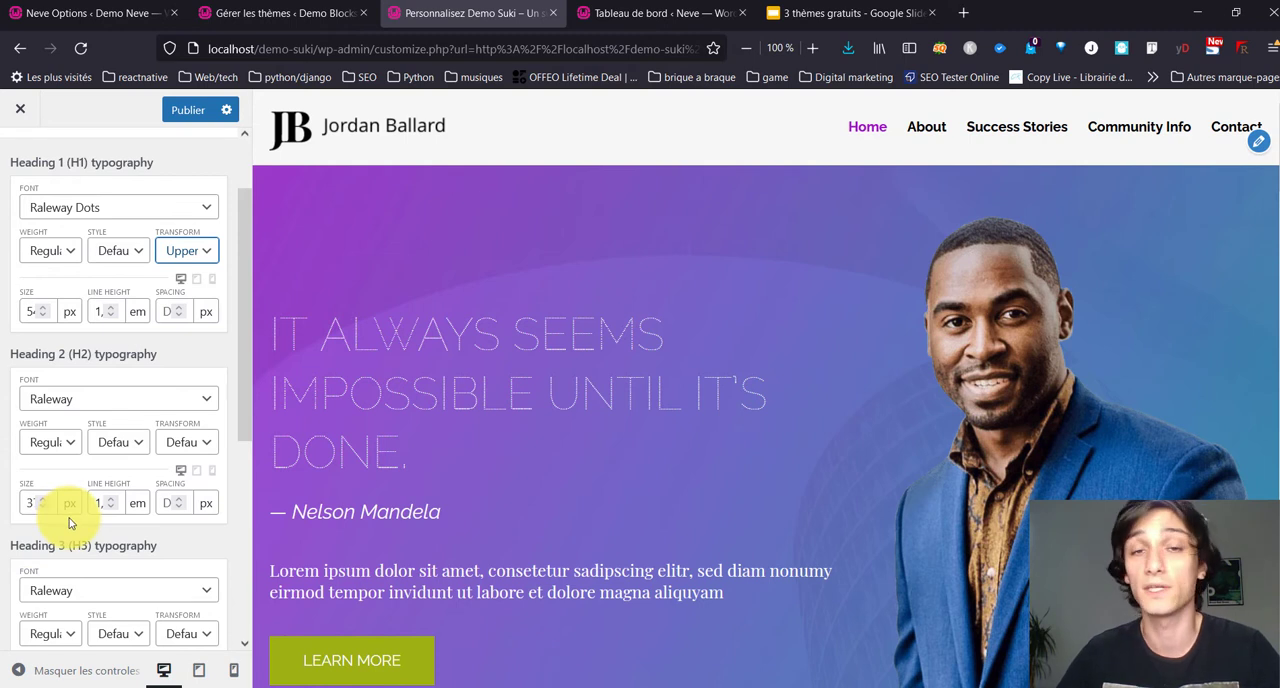
# Step: Set the Heading 4 typography font to Raleway and return to the typography and color categories
pyautogui.scroll(2, 97, 448)
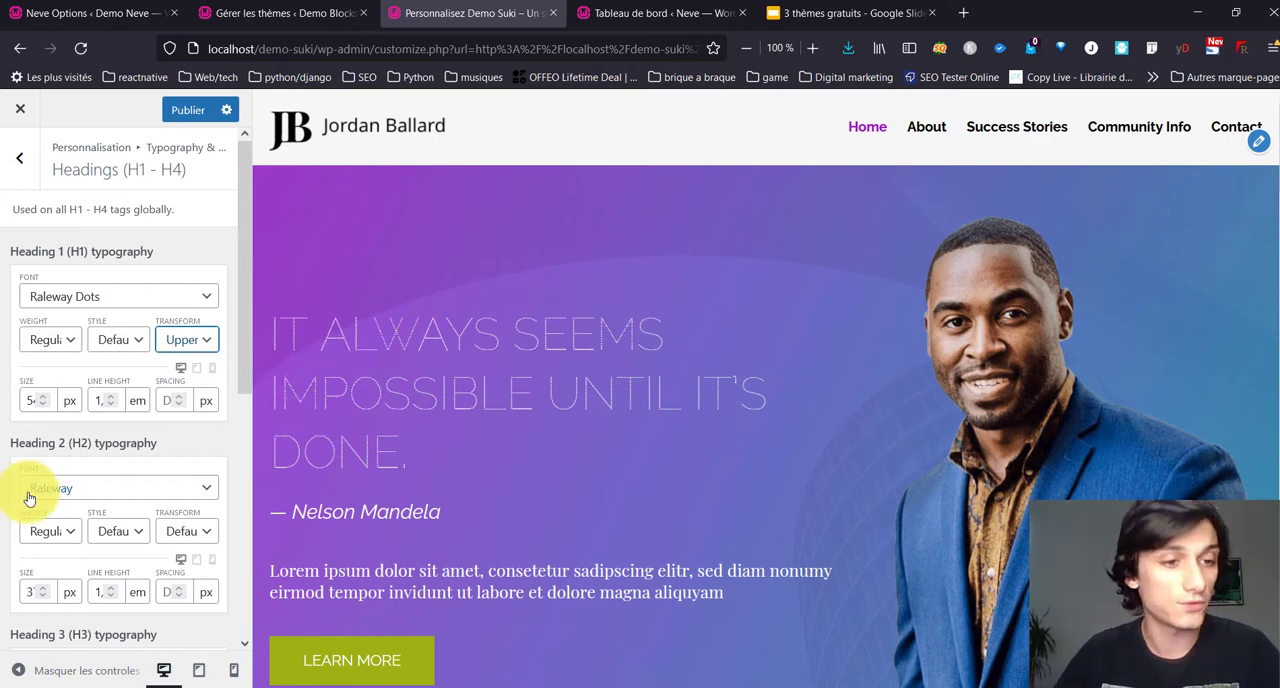
pyautogui.scroll(-4, 79, 488)
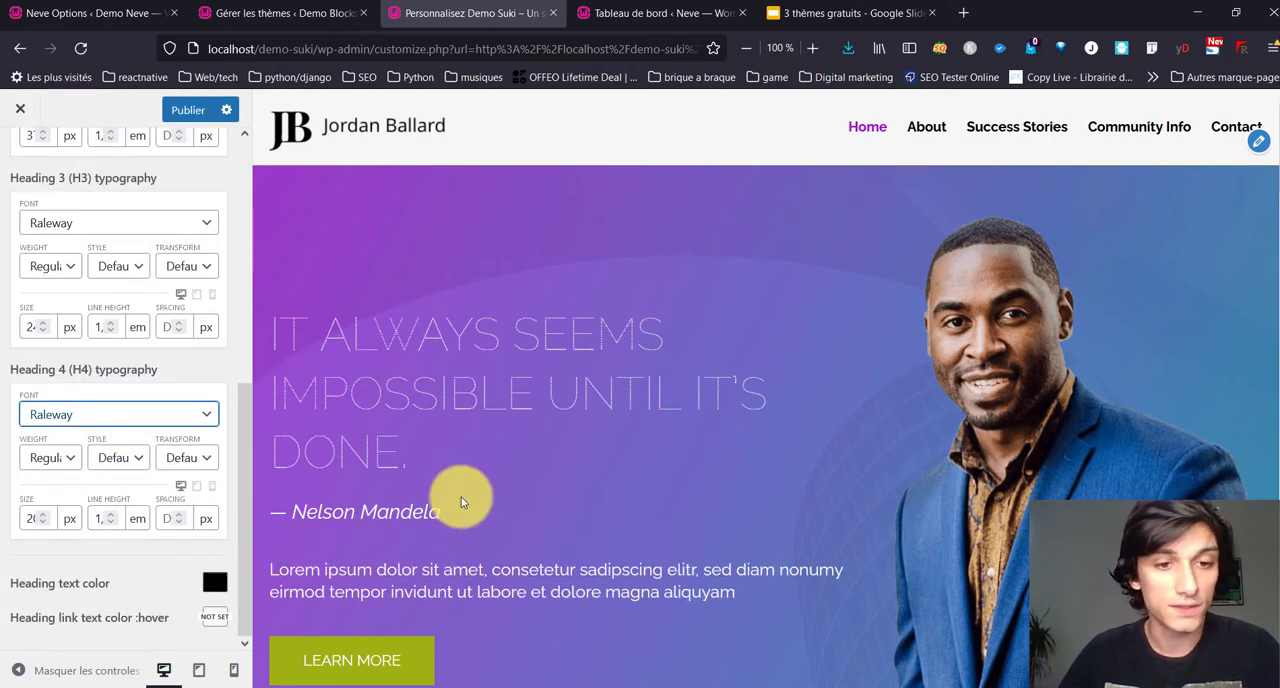
pyautogui.scroll(3, 101, 264)
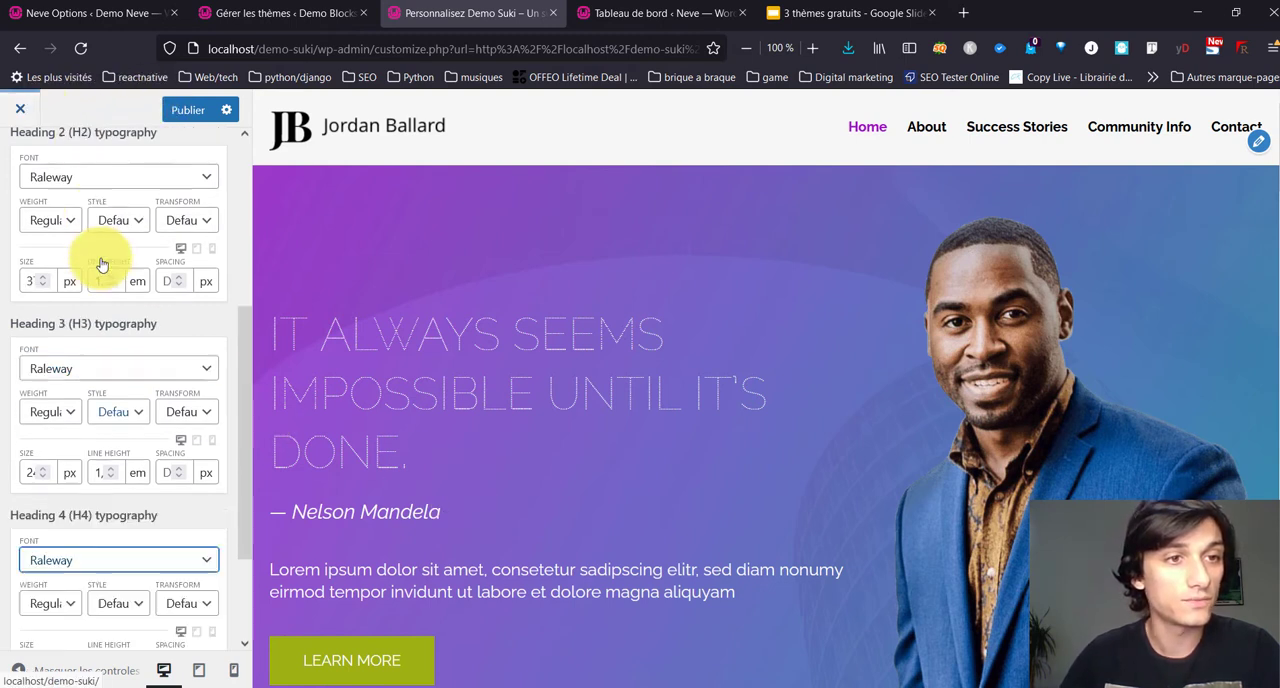
pyautogui.scroll(5, 101, 264)
pyautogui.click(15, 186)
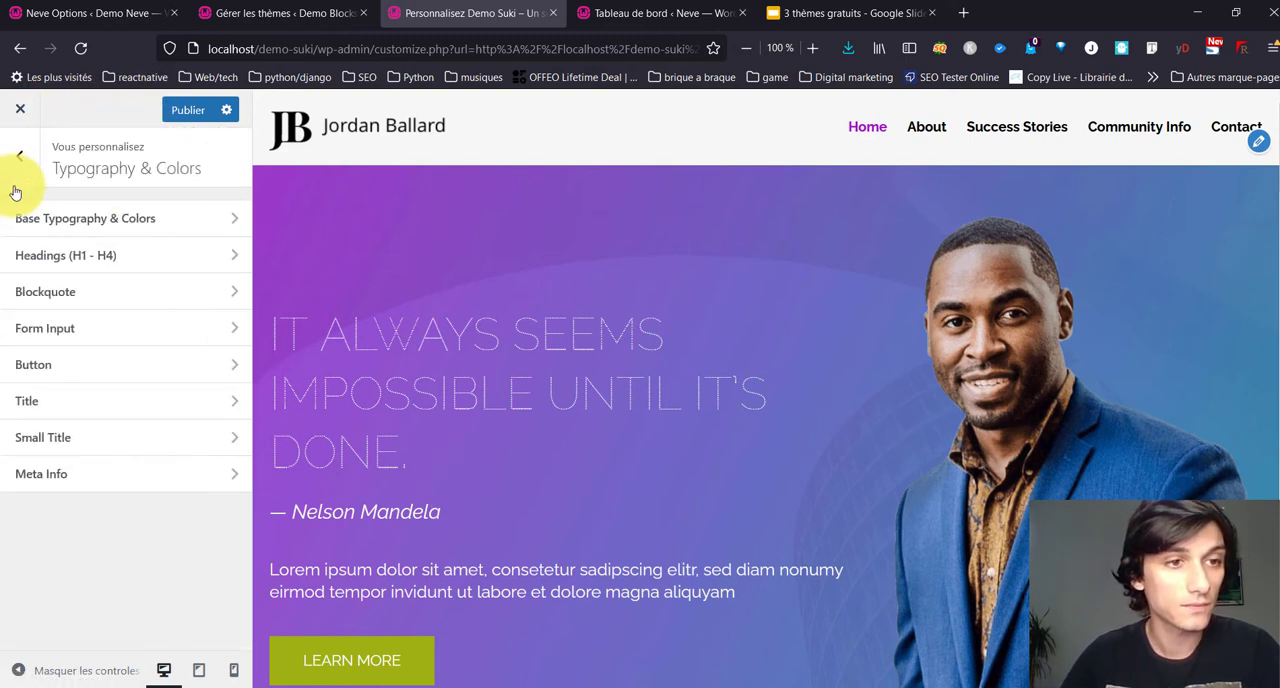
# Step: Review the Blockquote typography and the Form Input padding, border, typography and color settings
pyautogui.click(96, 293)
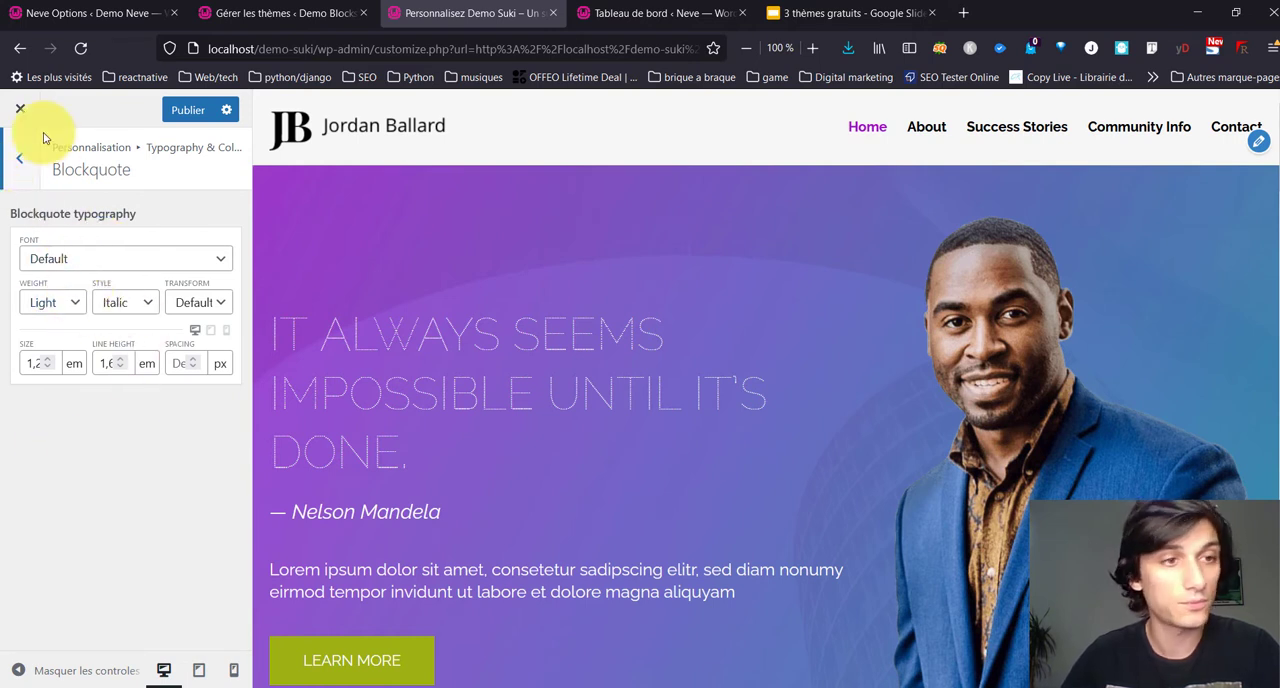
pyautogui.click(28, 162)
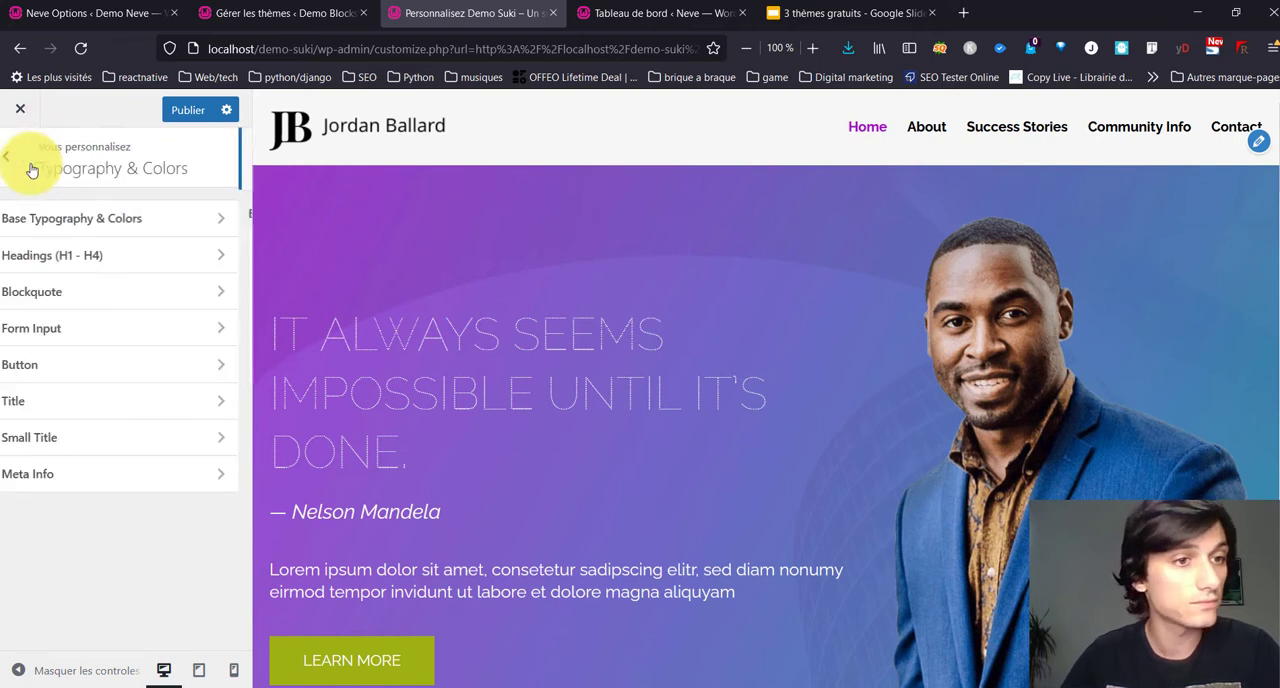
pyautogui.click(105, 337)
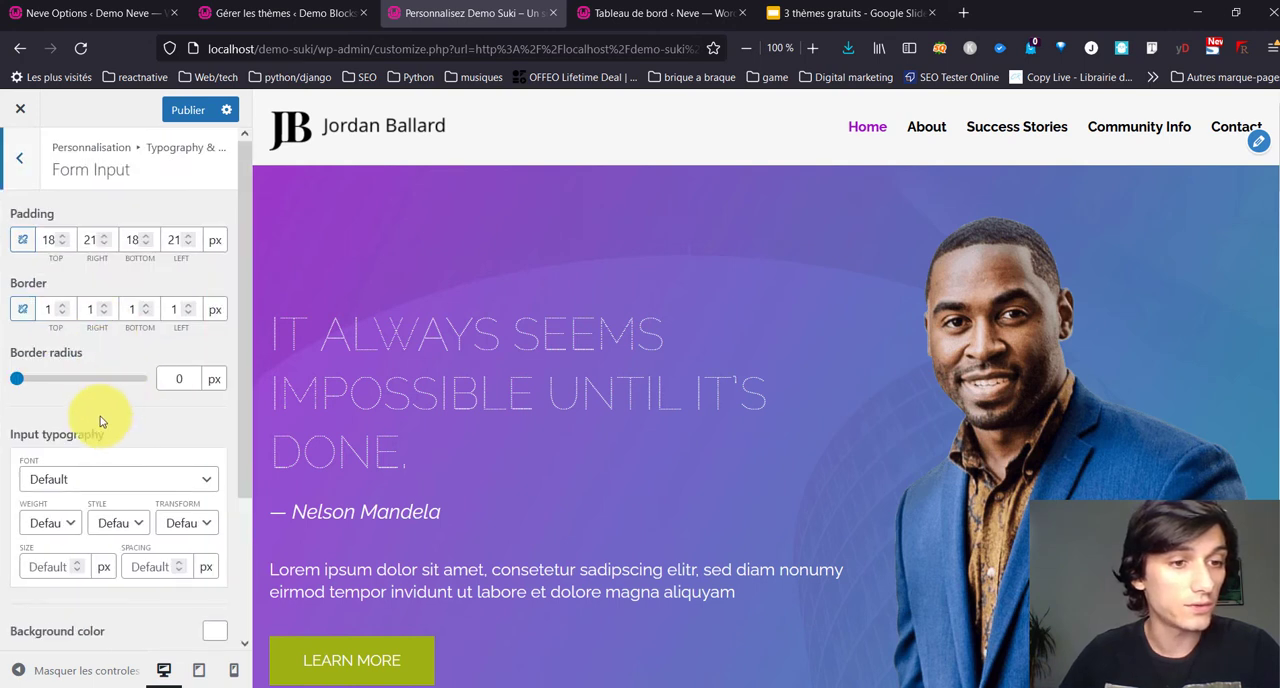
pyautogui.scroll(-2, 100, 421)
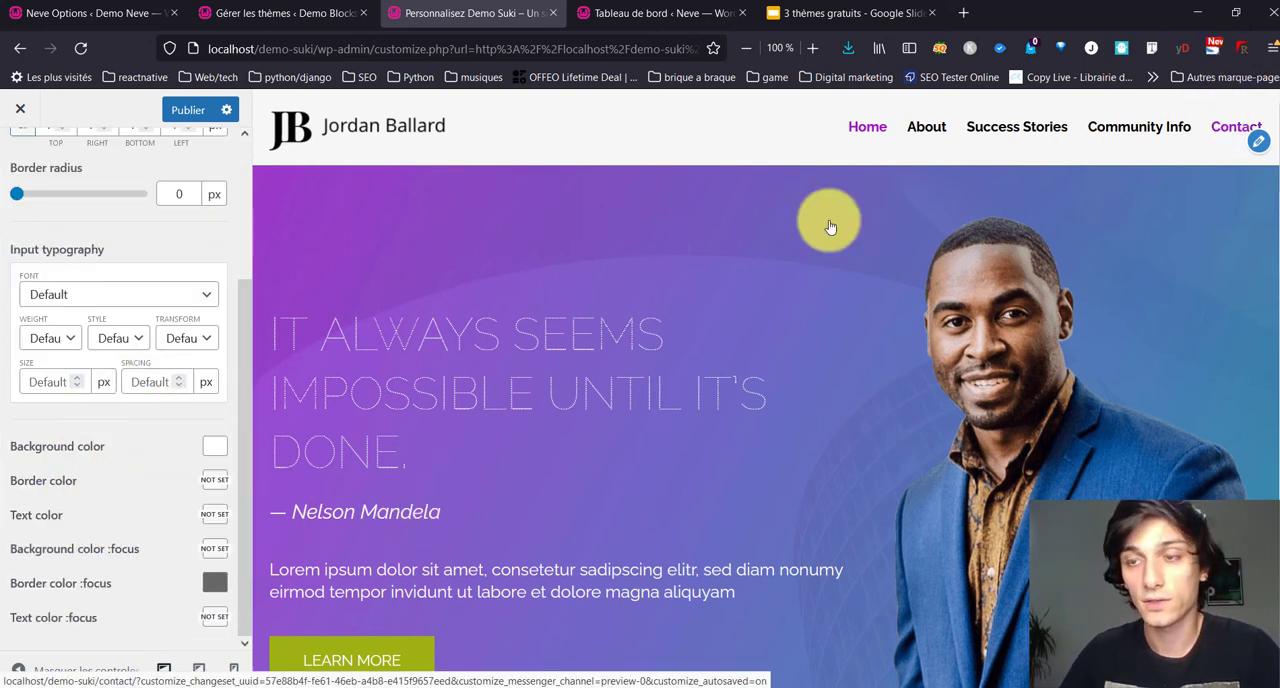
# Step: Preview the Contact page and set the form inputs' focus border color to #3cbabb
pyautogui.click(733, 231)
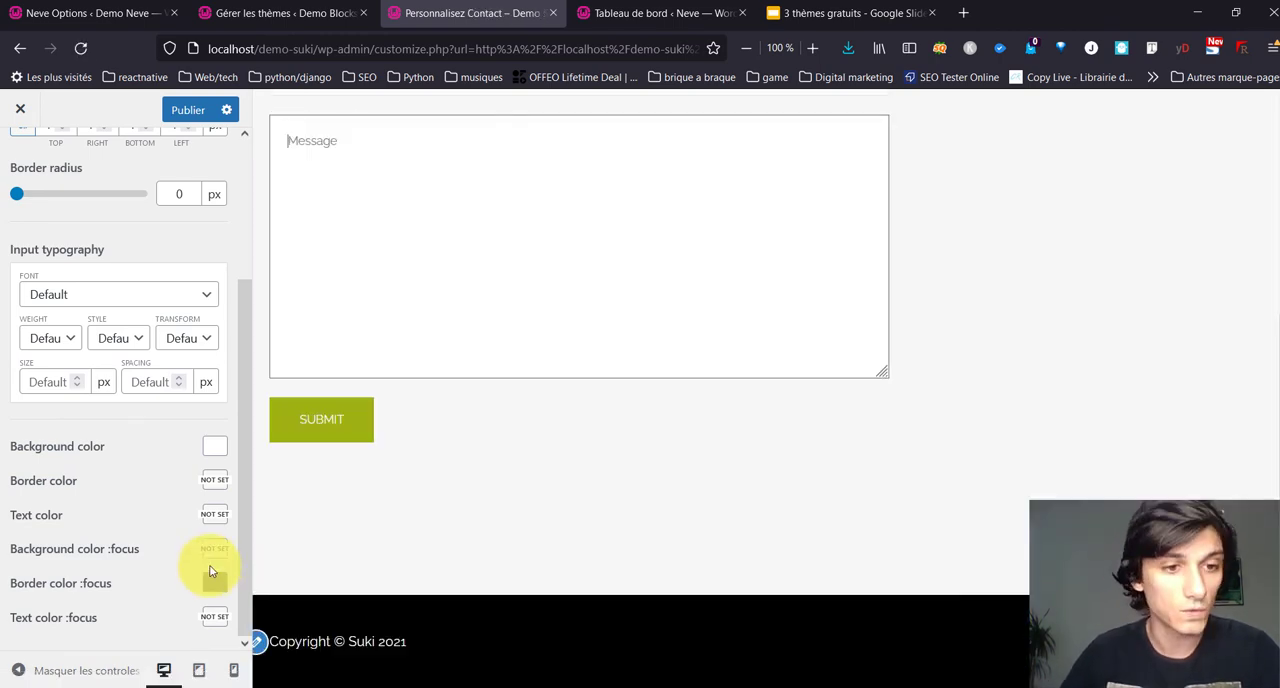
pyautogui.click(214, 582)
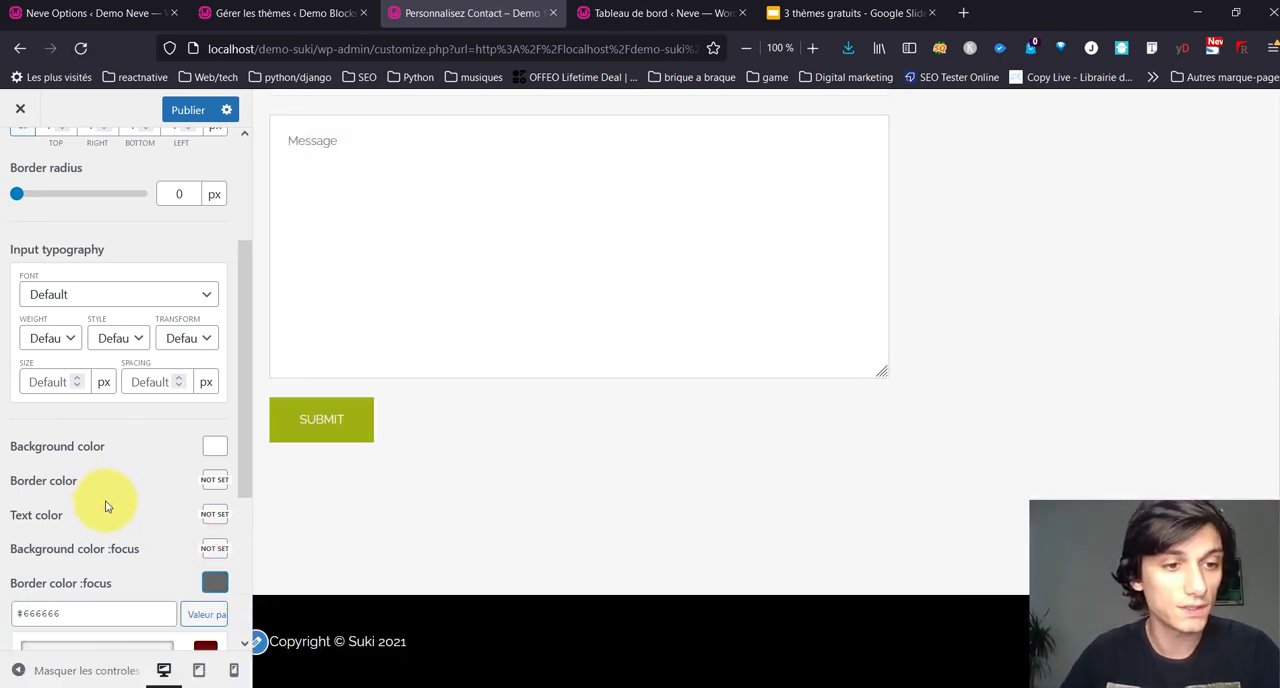
pyautogui.scroll(-2, 110, 505)
pyautogui.moveTo(139, 437); pyautogui.dragTo(2, 443)
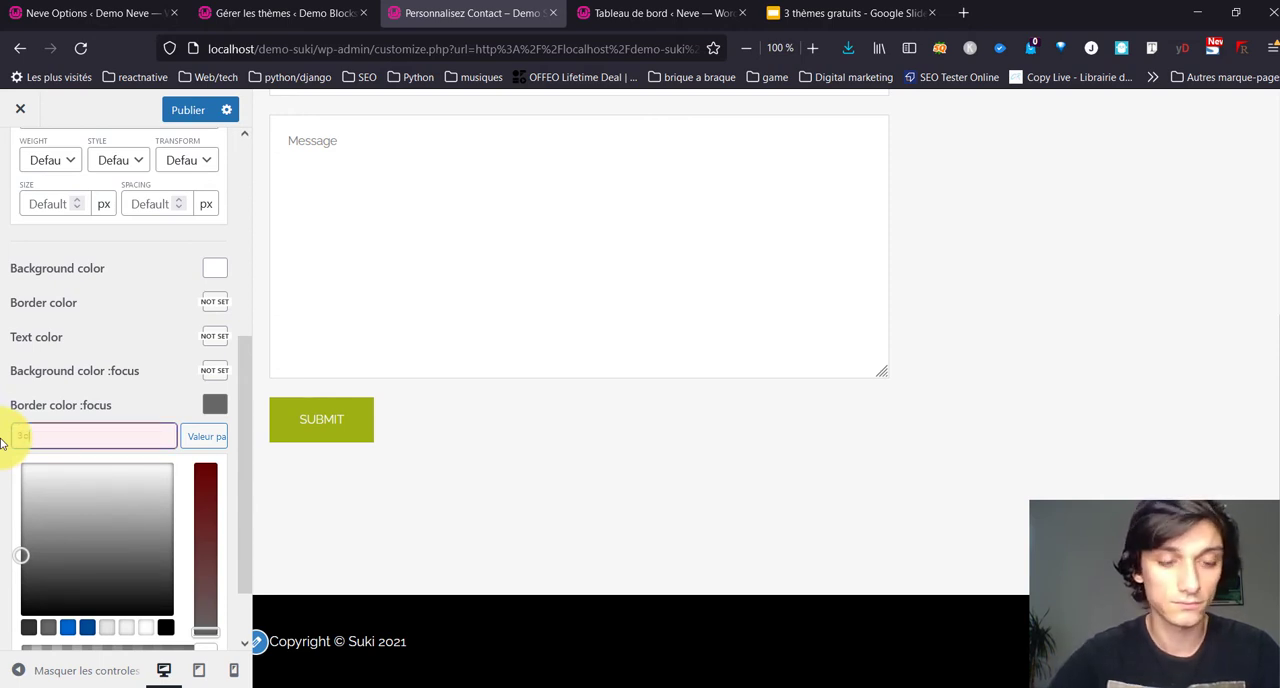
pyautogui.write('3cbabb')
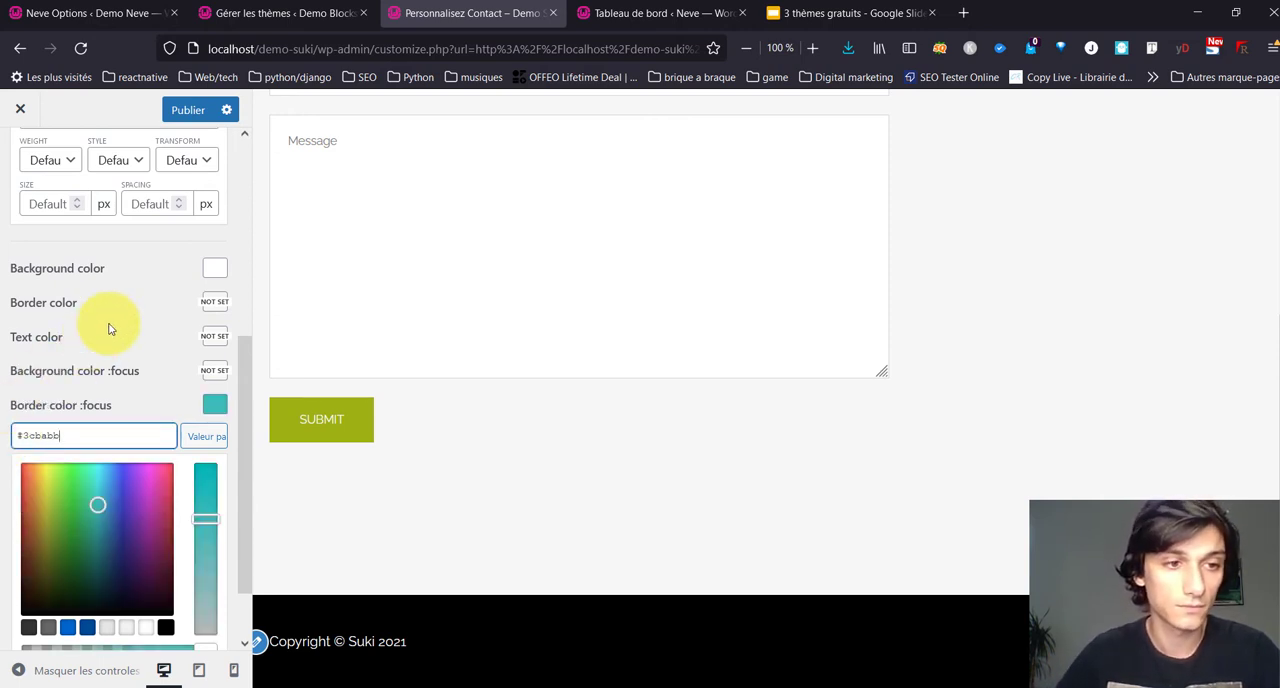
# Step: Check the focus border on the contact form by placing the cursor in its Message field
pyautogui.click(563, 451)
pyautogui.scroll(2, 540, 440)
pyautogui.click(506, 398)
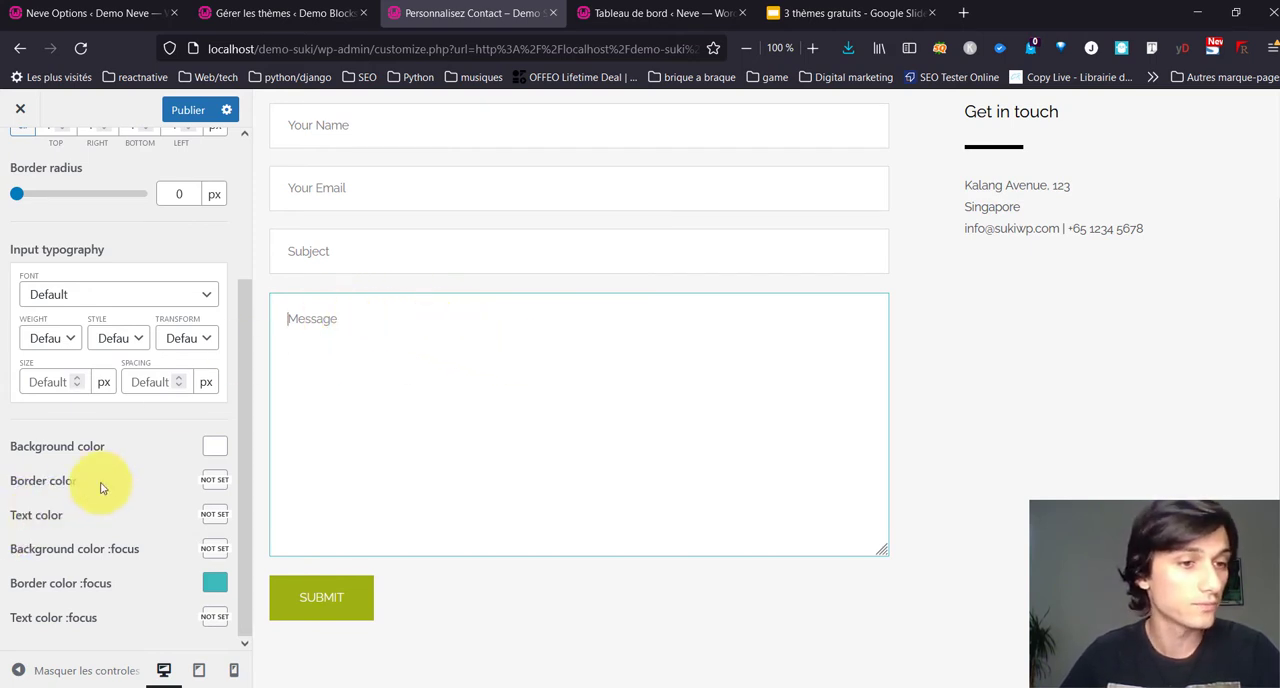
# Step: Set the global Button background color and border color to #3cbabb
pyautogui.scroll(3, 50, 420)
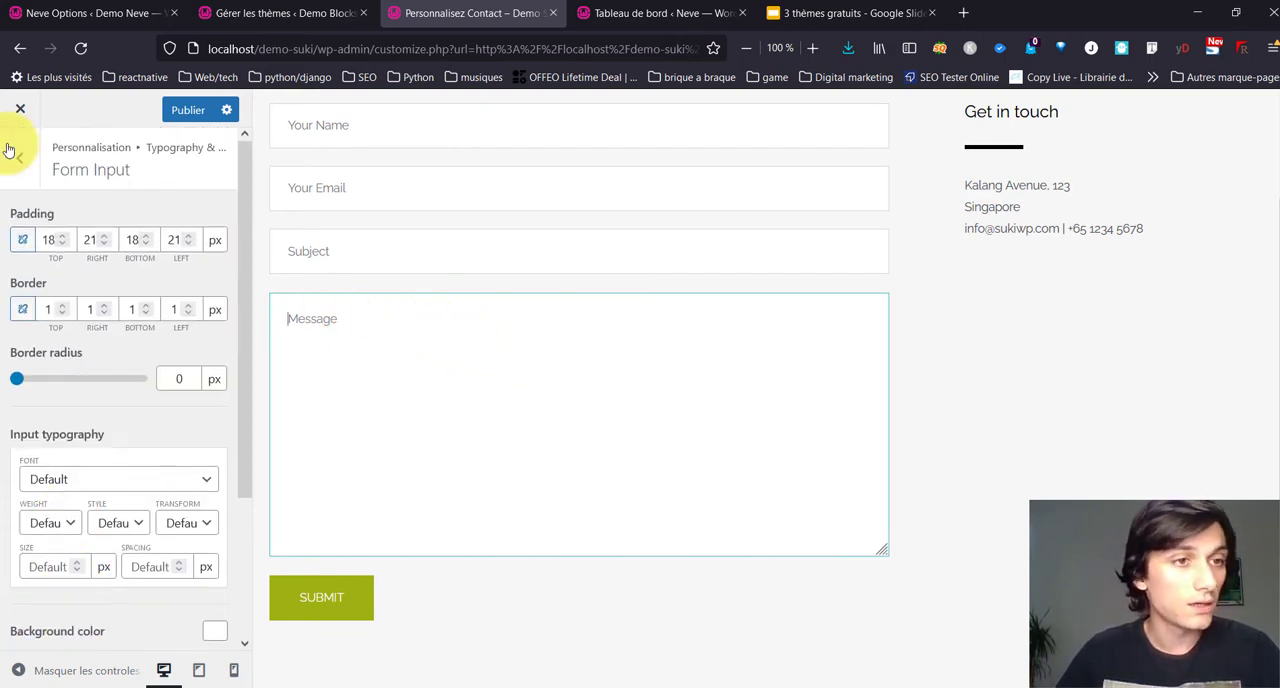
pyautogui.click(22, 160)
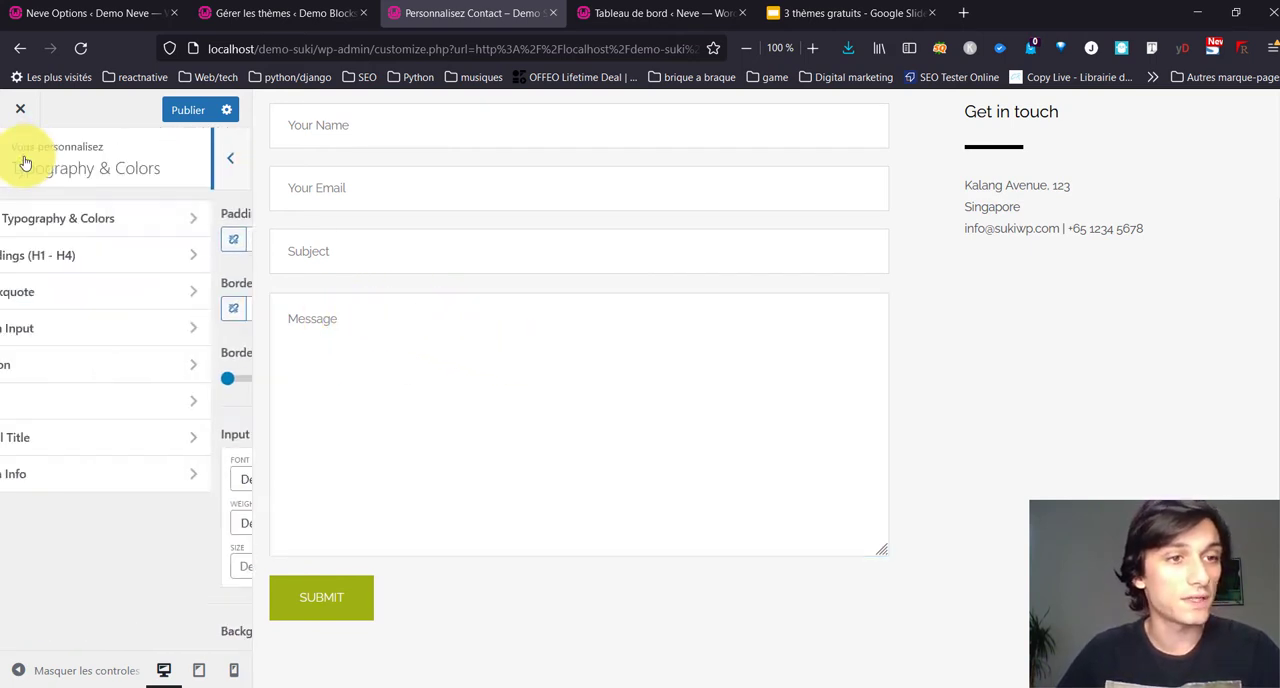
pyautogui.click(80, 371)
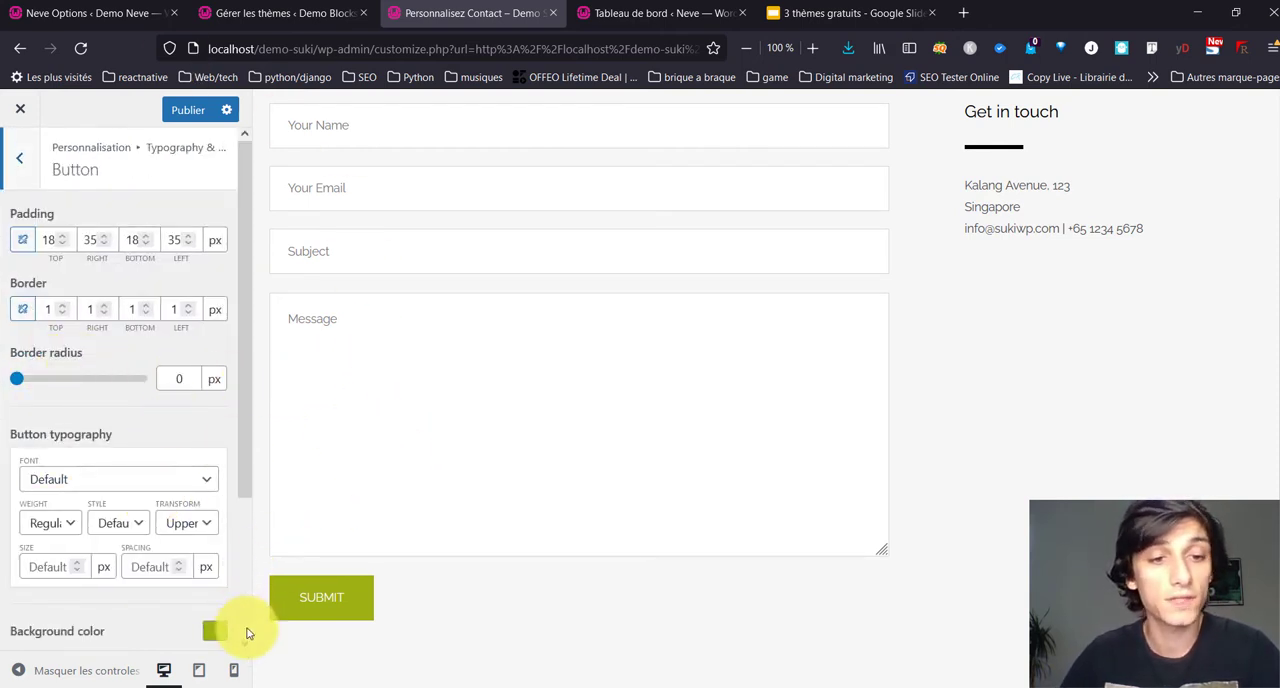
pyautogui.scroll(-1, 186, 493)
pyautogui.scroll(-1, 186, 493)
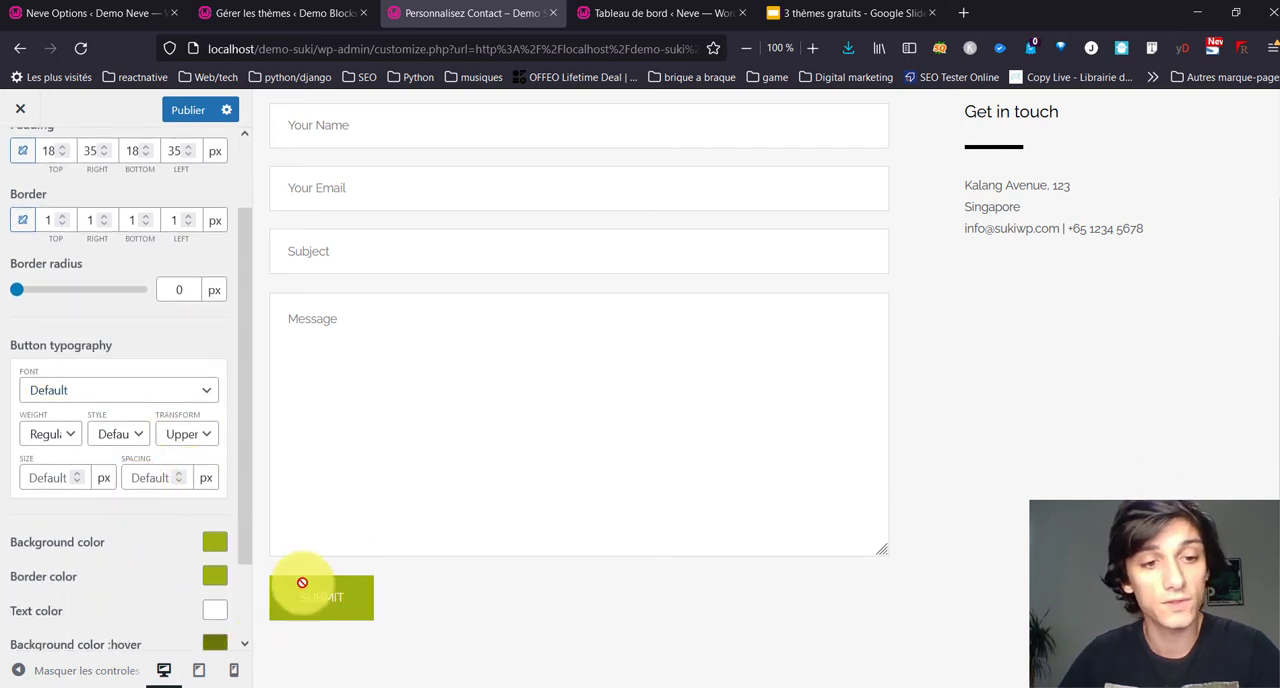
pyautogui.click(204, 545)
pyautogui.click(206, 572)
pyautogui.click(212, 577)
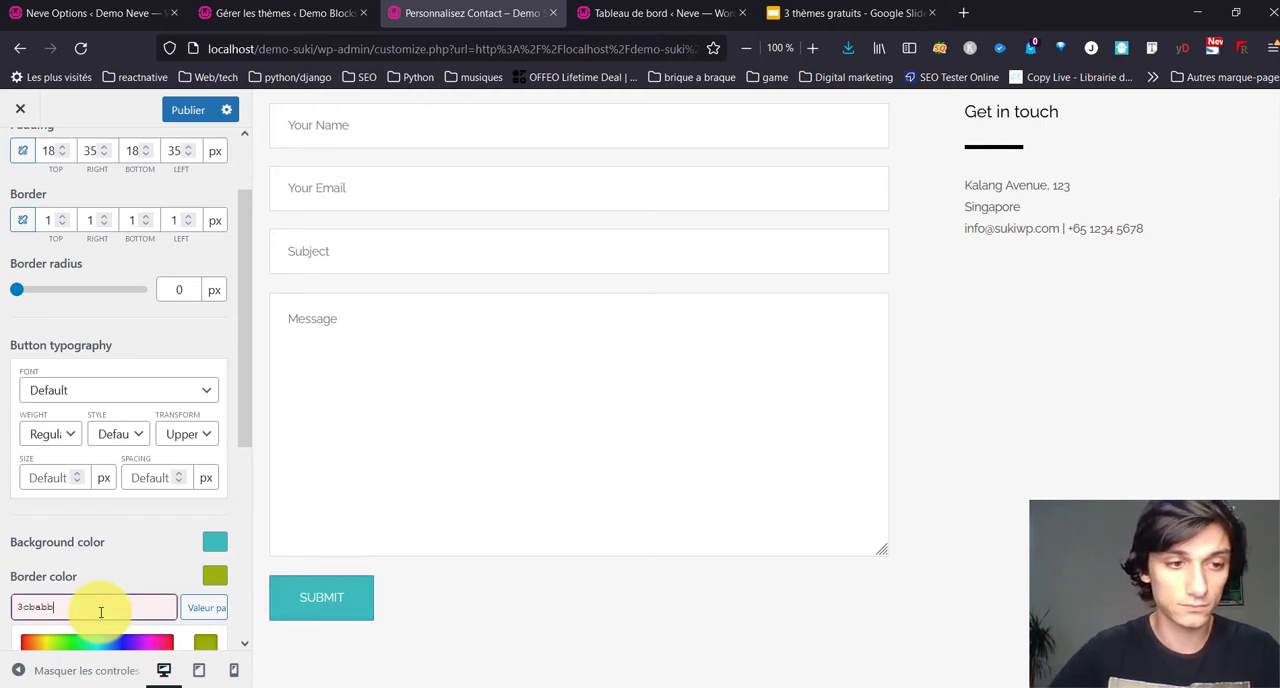
pyautogui.click(115, 578)
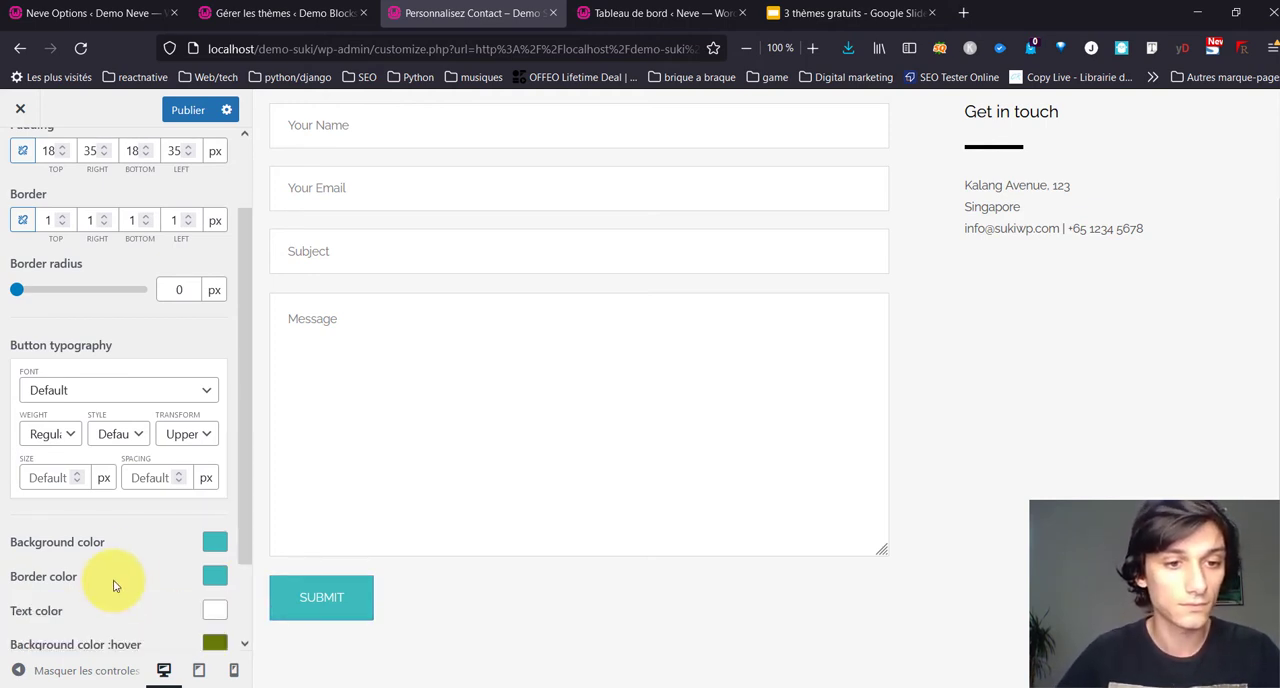
# Step: Set the button's hover background and hover border colors to #25ddd4 and publish the changes
pyautogui.scroll(-2, 118, 570)
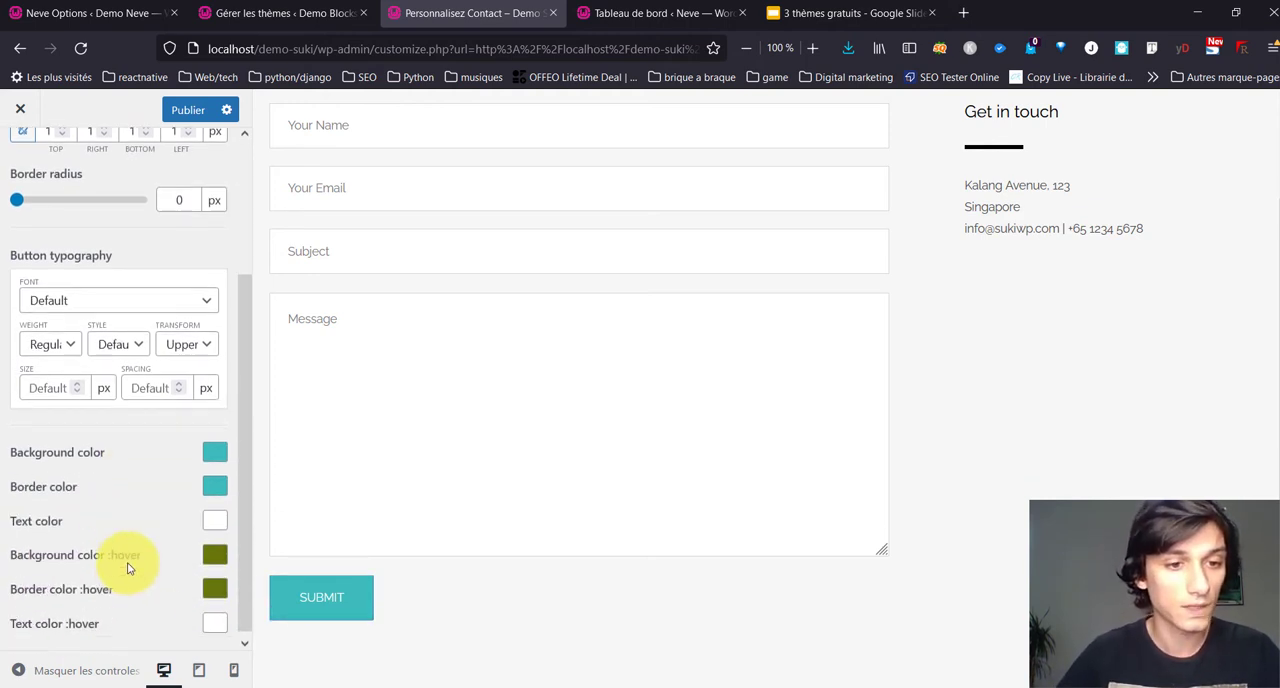
pyautogui.click(212, 549)
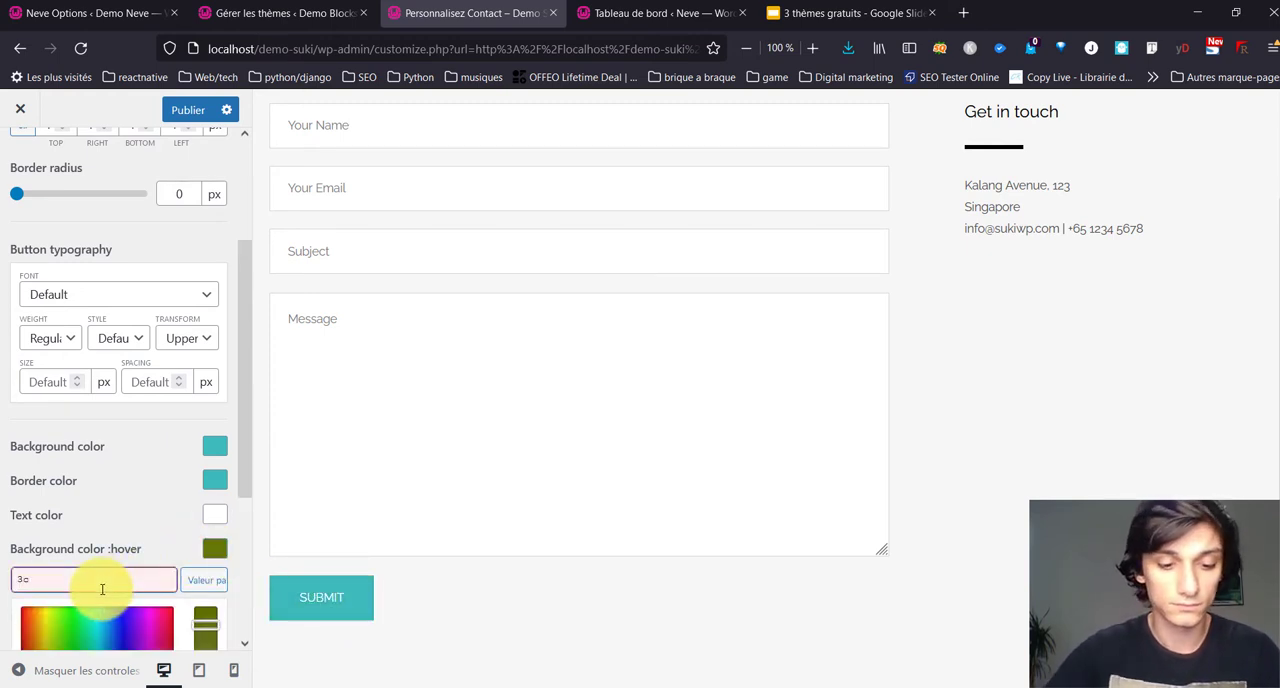
pyautogui.write('3cbabb')
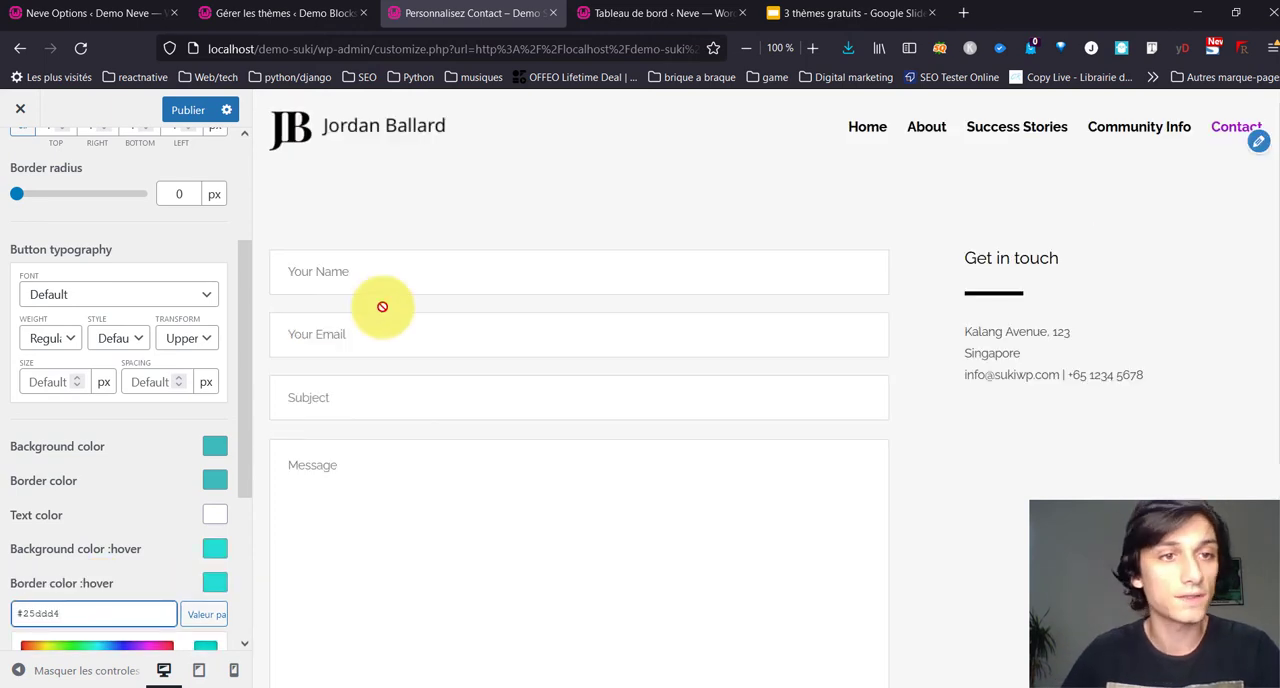
pyautogui.click(165, 109)
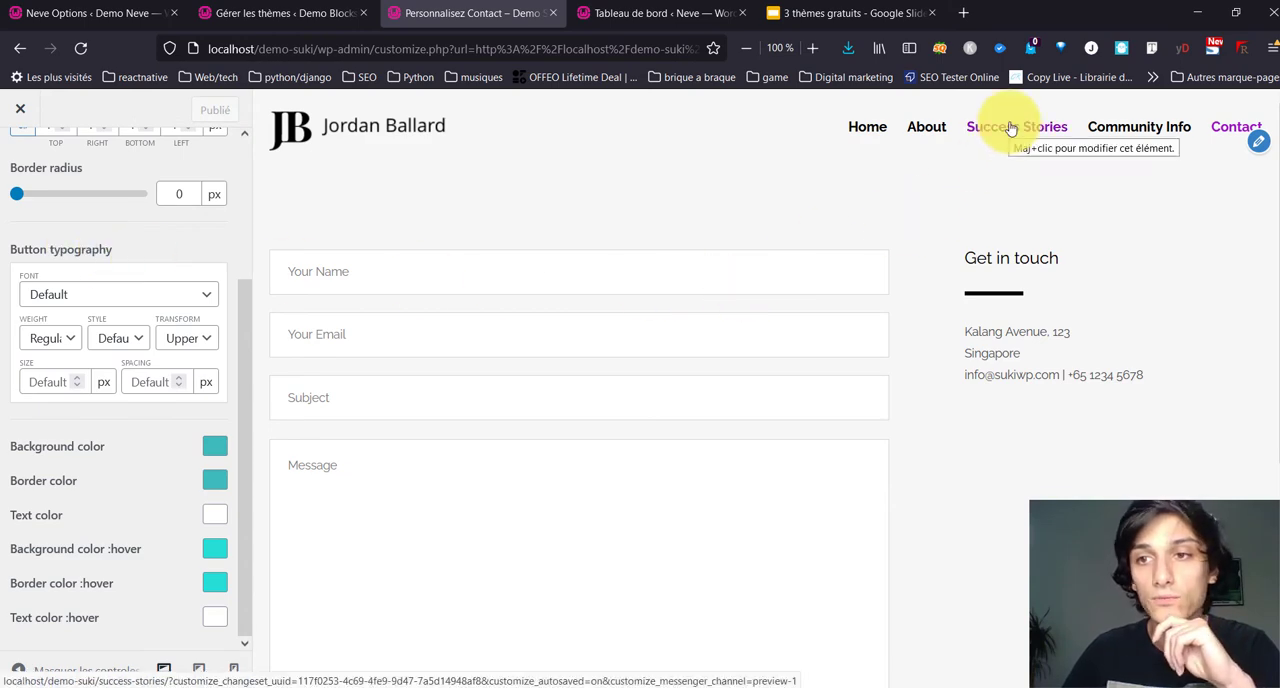
# Step: Preview the Community Info page and set the Meta Info link text color to #25ddd4
pyautogui.click(1148, 128)
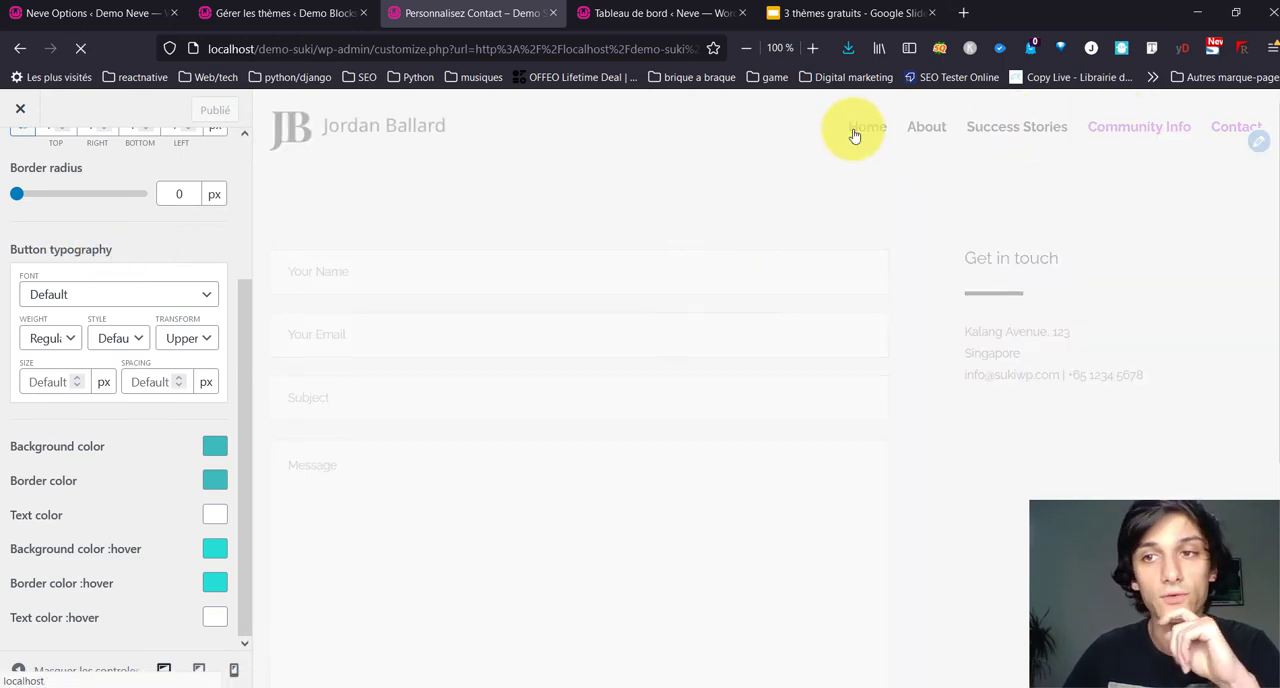
pyautogui.scroll(-6, 711, 349)
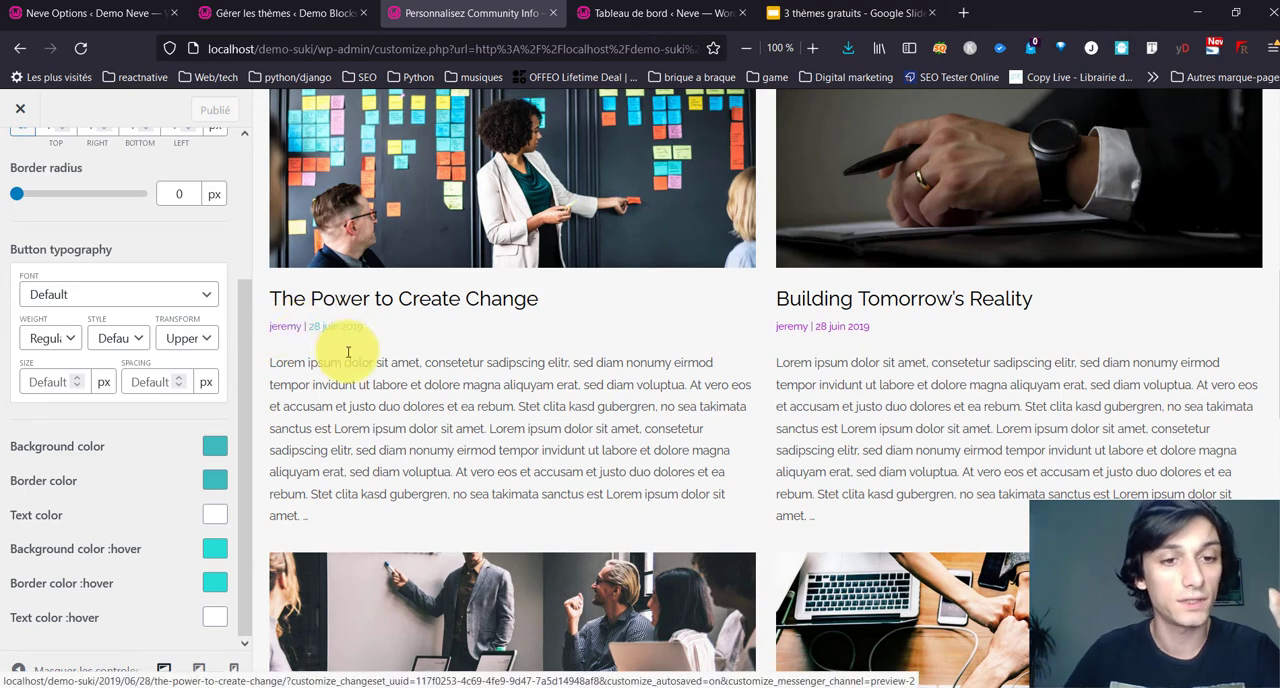
pyautogui.scroll(-4, 345, 350)
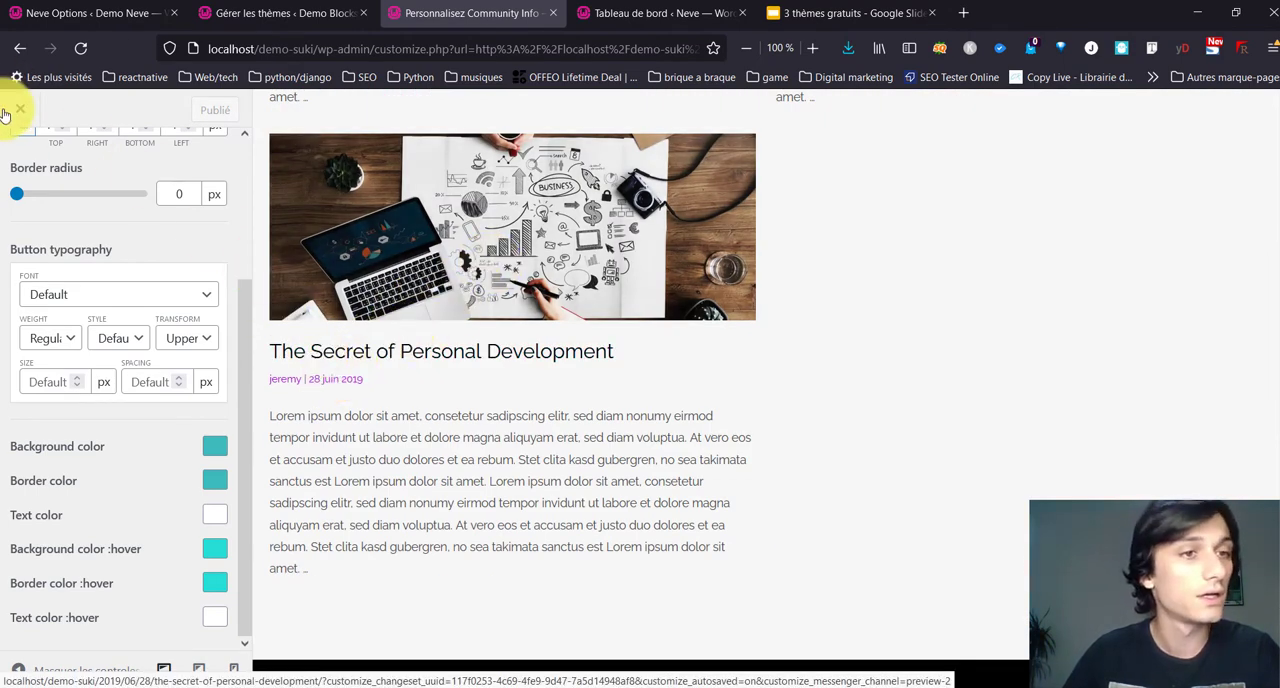
pyautogui.scroll(3, 45, 192)
pyautogui.click(24, 170)
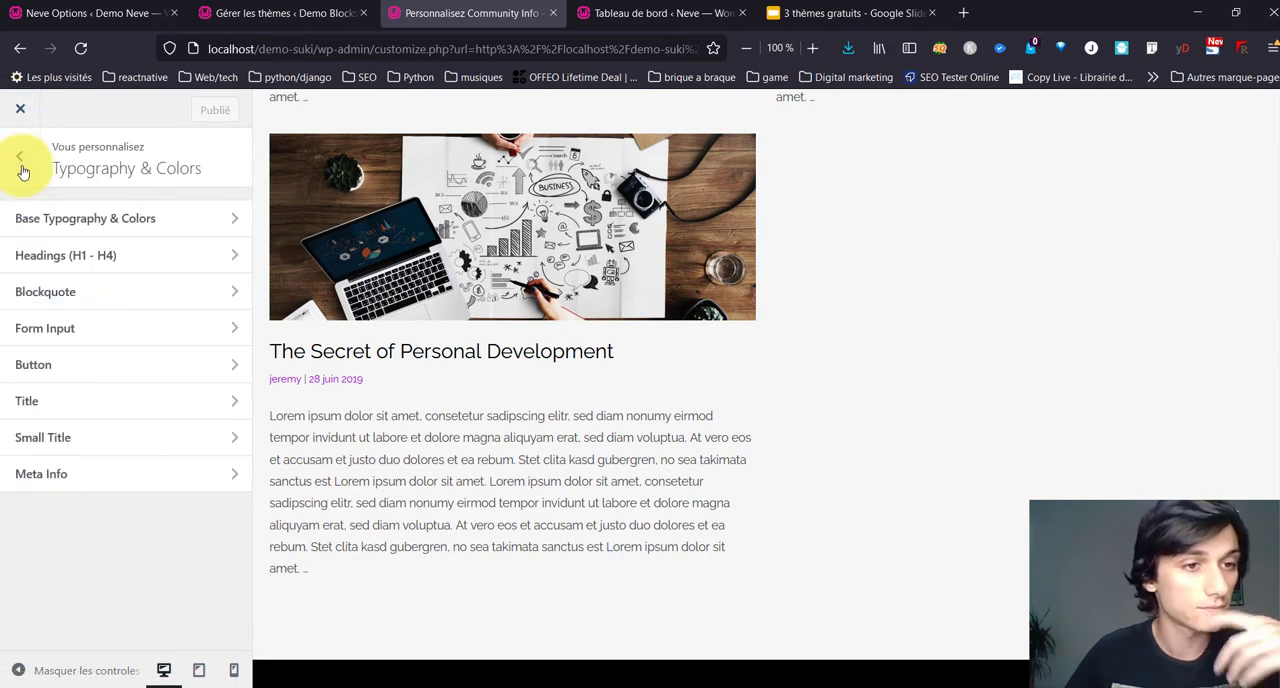
pyautogui.click(106, 475)
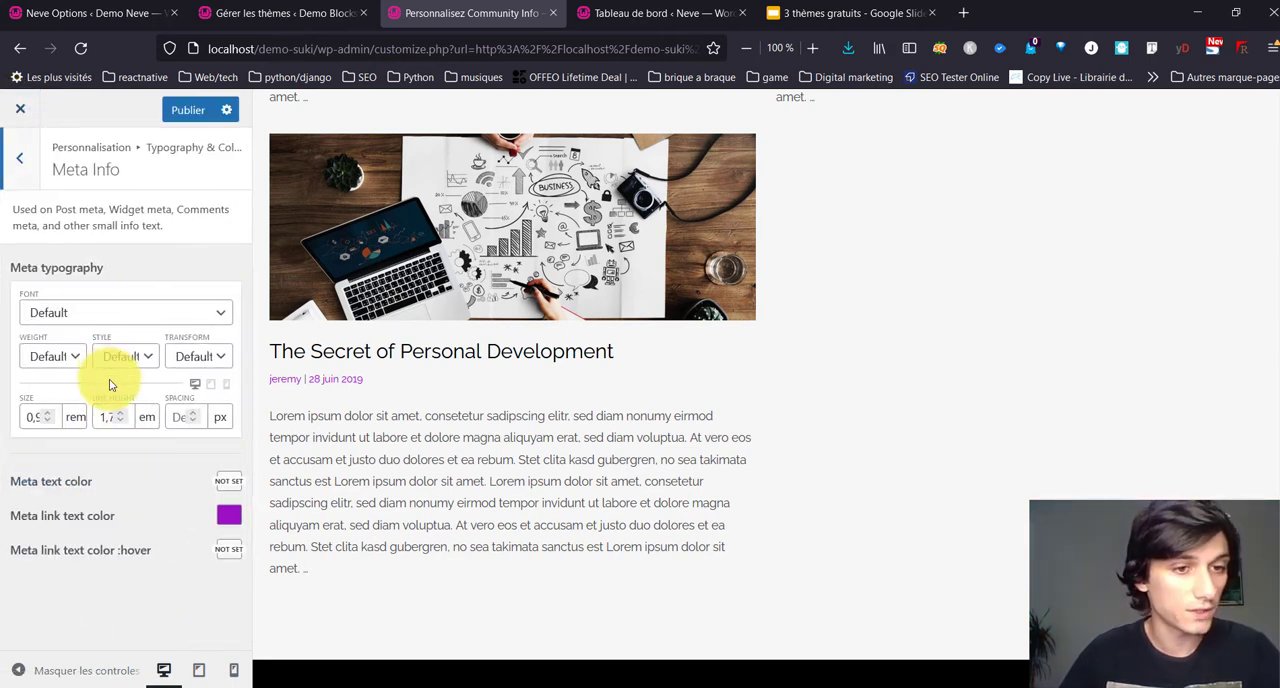
pyautogui.click(230, 514)
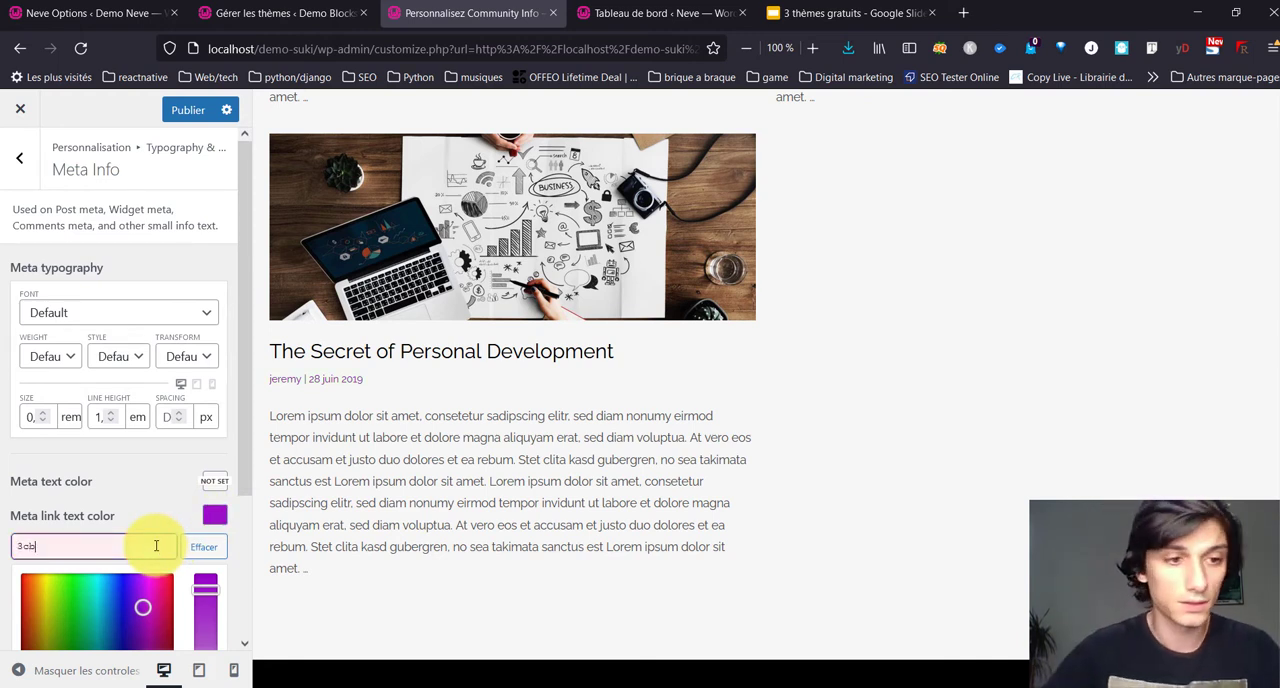
pyautogui.write('3cbabb')
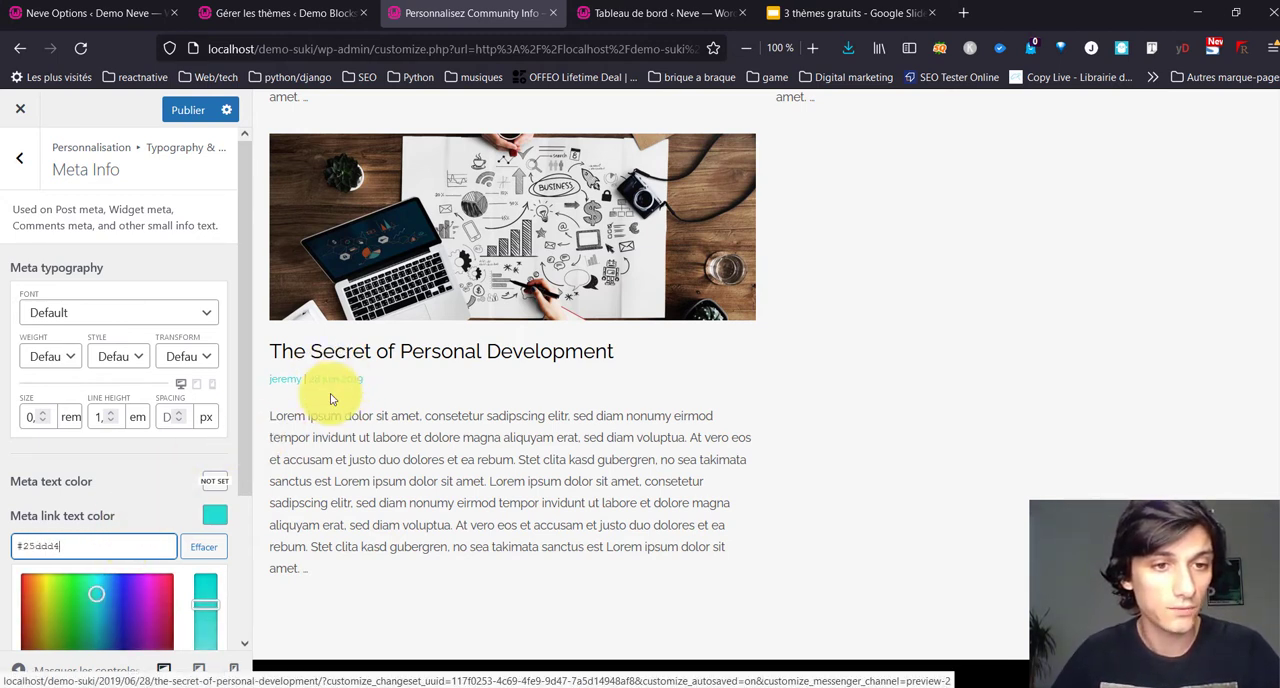
# Step: Check the meta link color across the Community Info posts and return to the typography and color categories
pyautogui.scroll(-2, 205, 444)
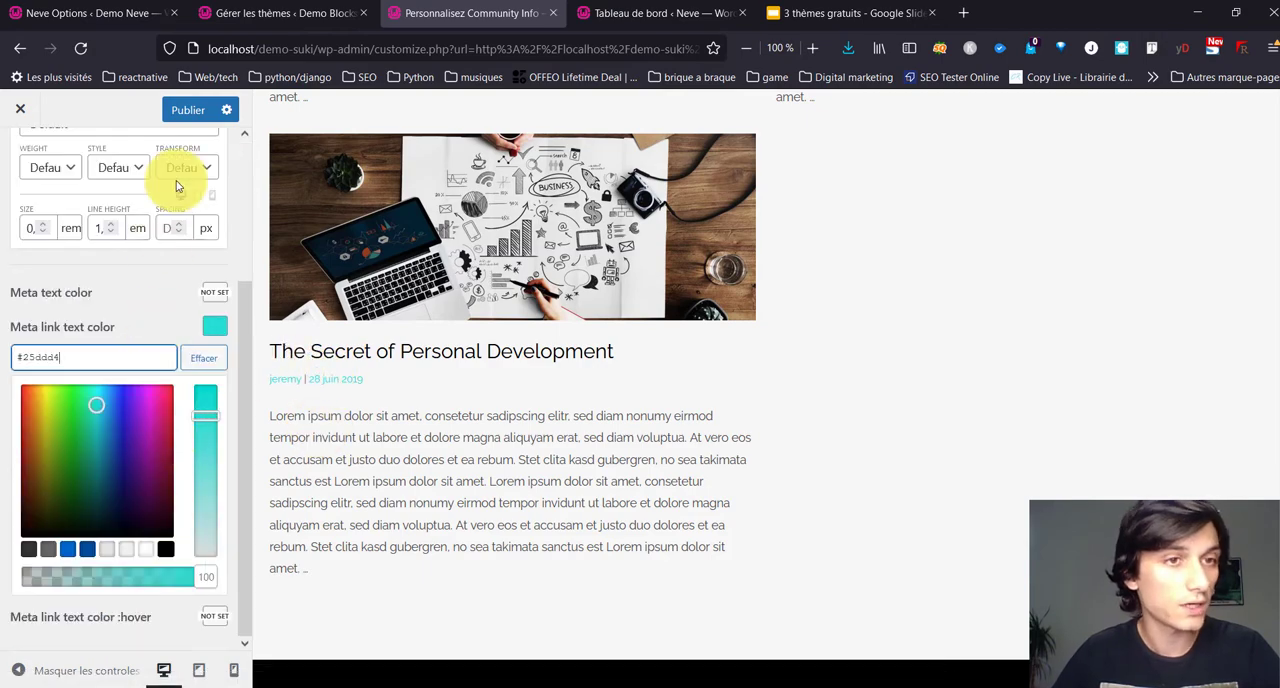
pyautogui.scroll(2, 75, 252)
pyautogui.scroll(-5, 694, 288)
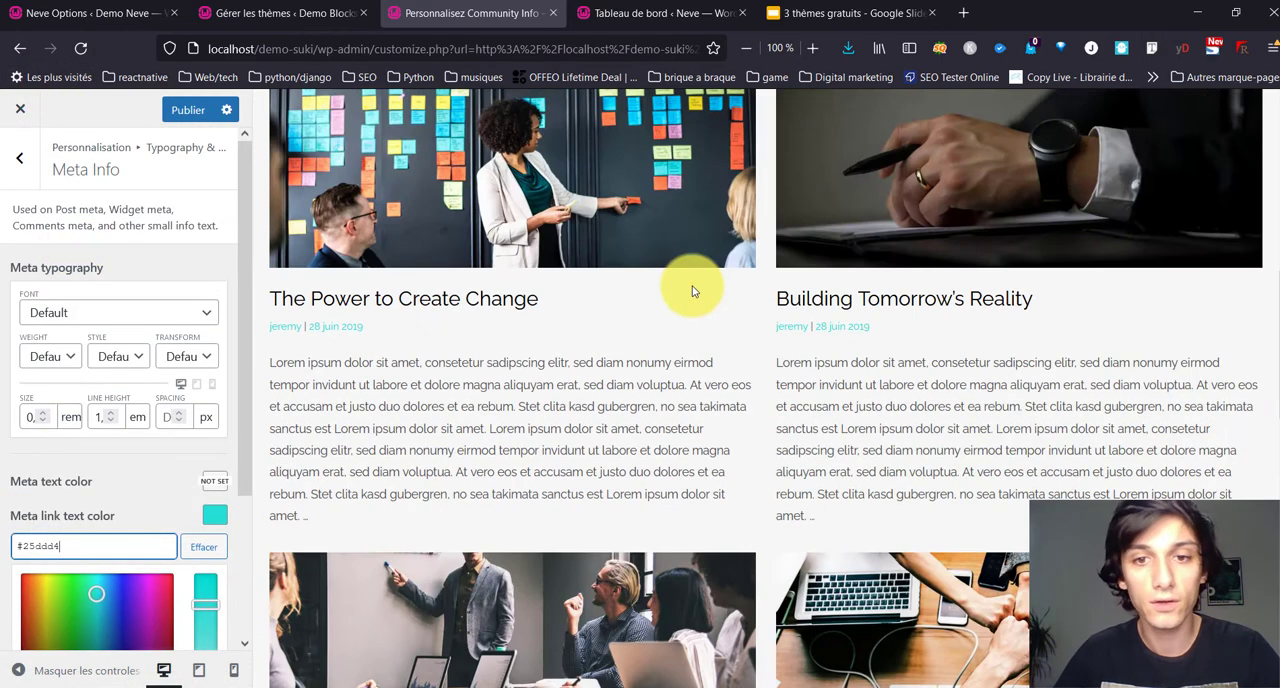
pyautogui.scroll(4, 694, 286)
pyautogui.scroll(3, 587, 264)
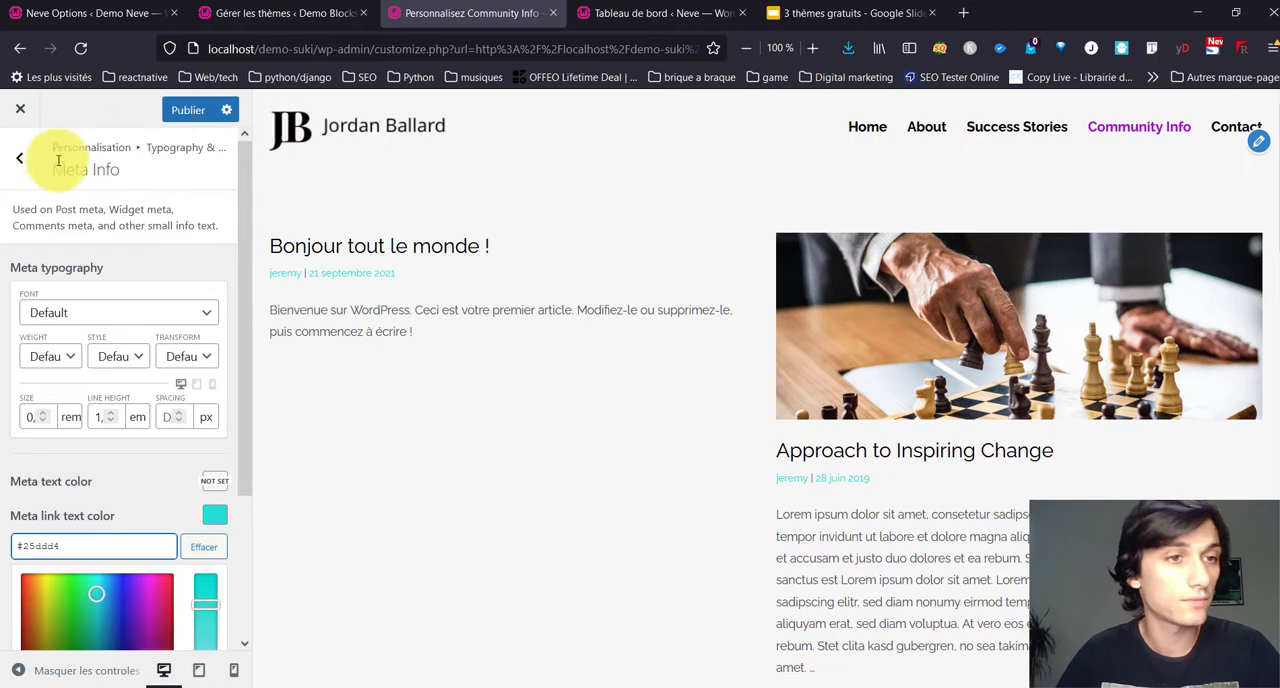
pyautogui.click(15, 158)
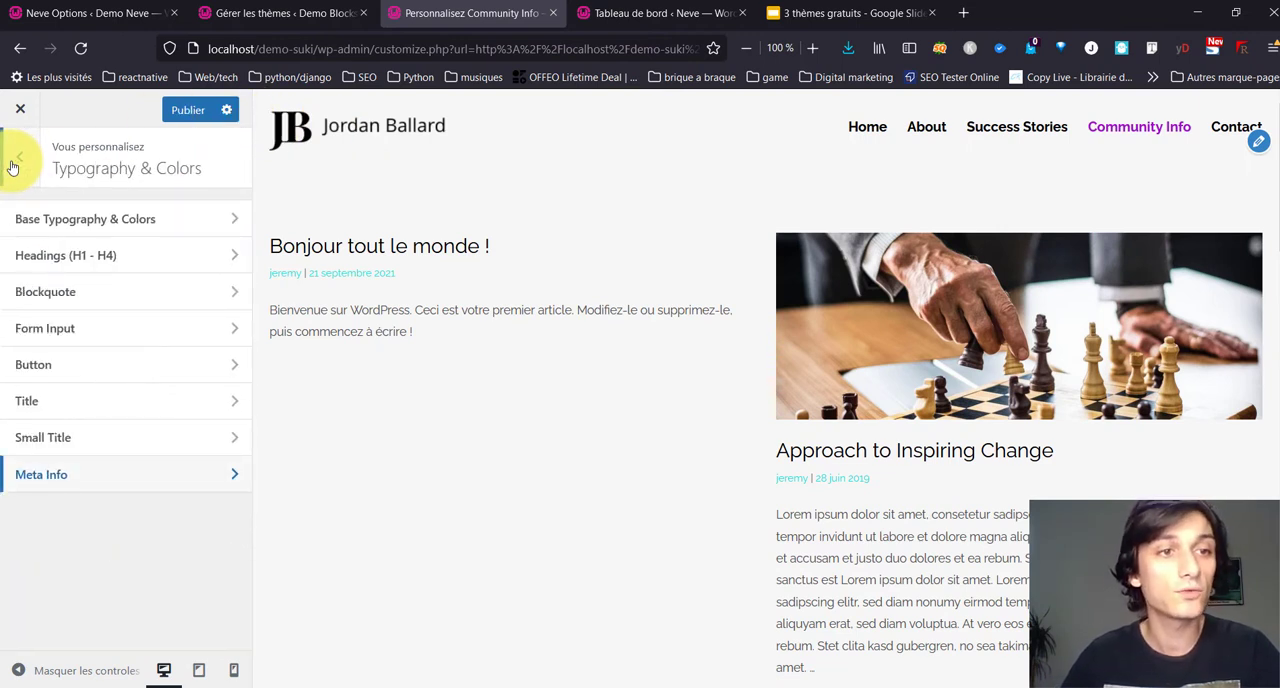
# Step: Set Color 3 of the Global Modules color palette to #3cbabb
pyautogui.click(14, 165)
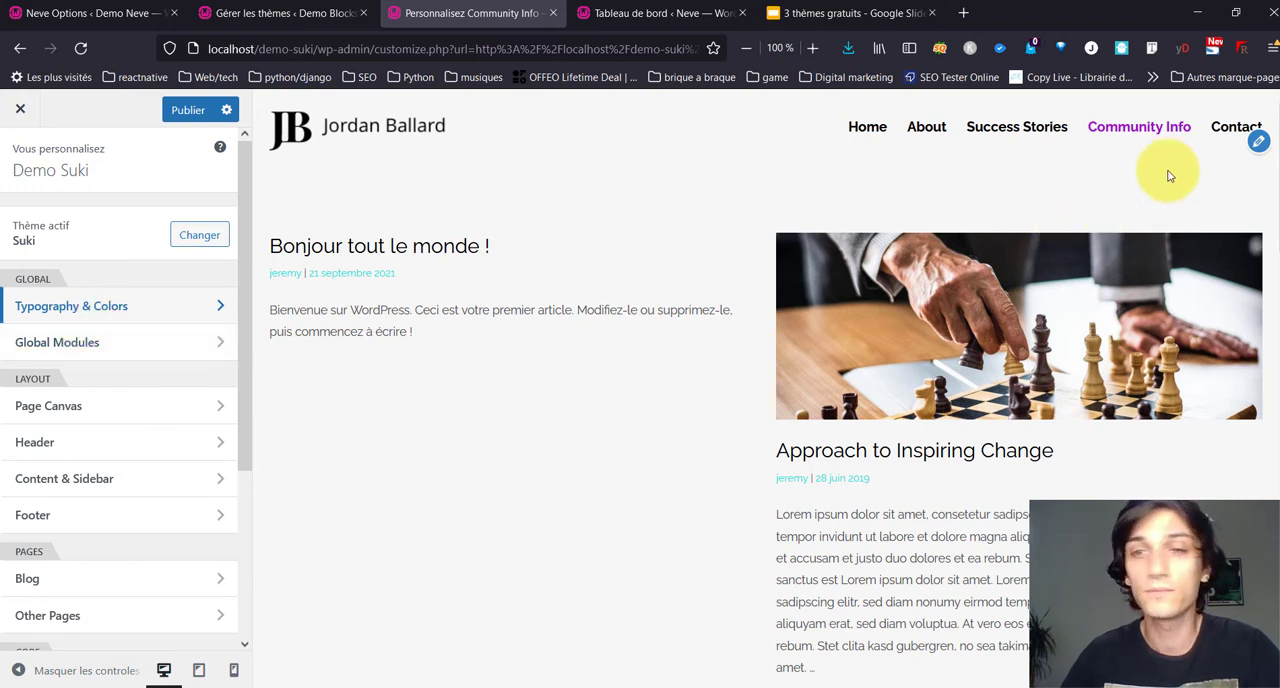
pyautogui.click(141, 344)
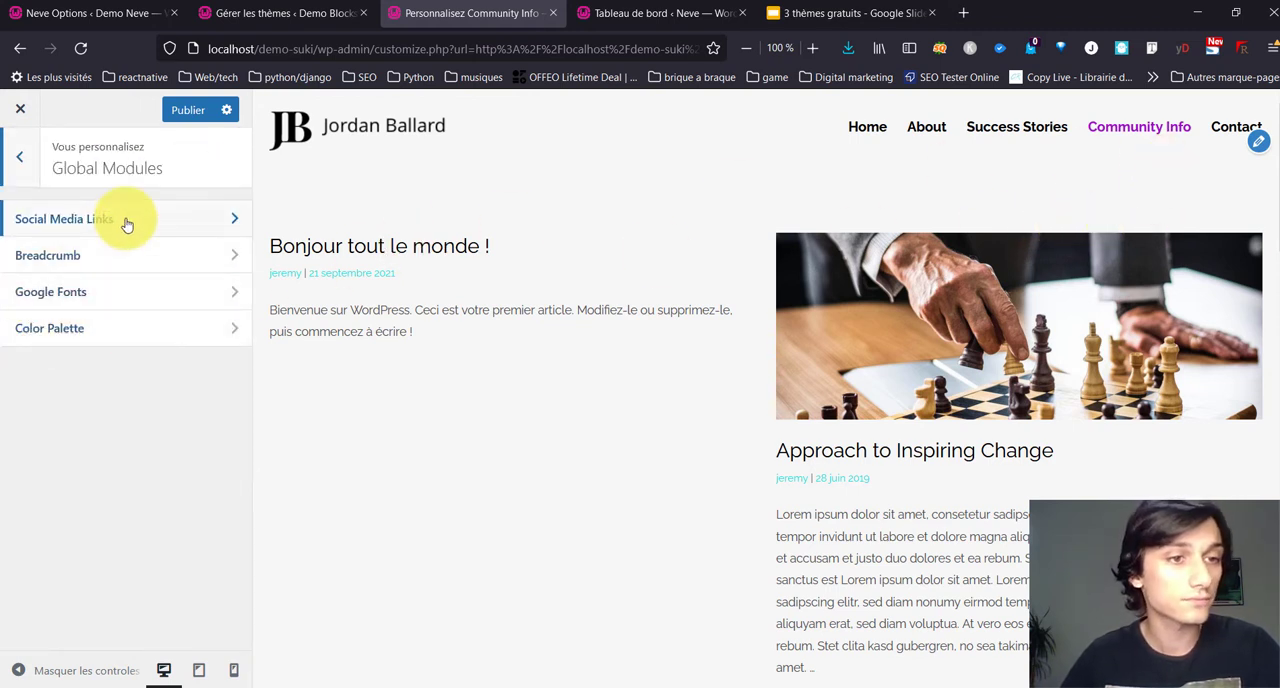
pyautogui.click(140, 324)
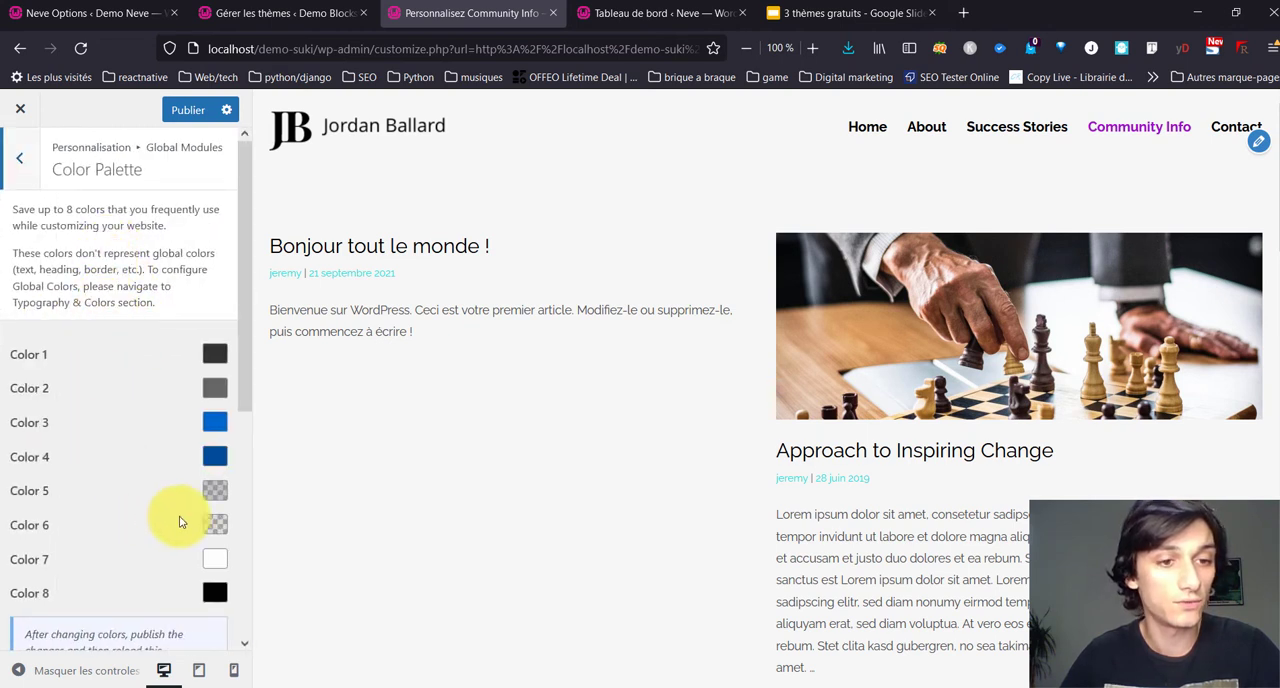
pyautogui.scroll(-3, 155, 477)
pyautogui.scroll(3, 155, 477)
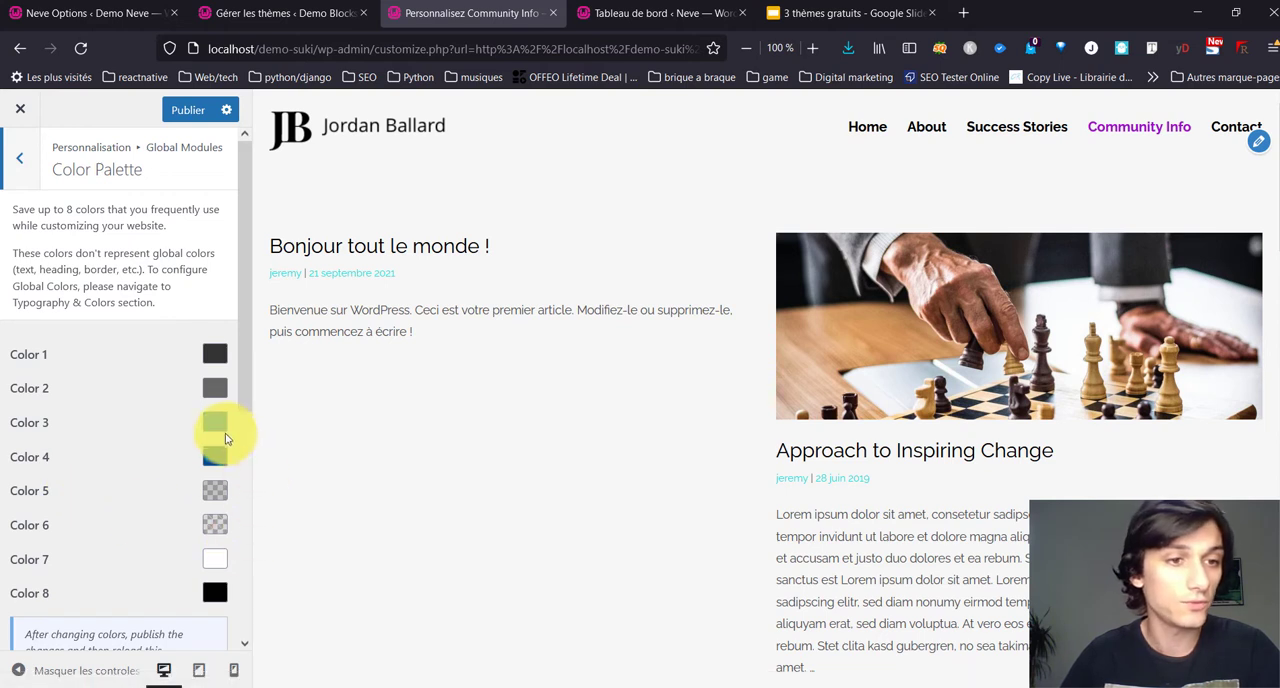
pyautogui.scroll(-3, 187, 445)
pyautogui.scroll(3, 178, 450)
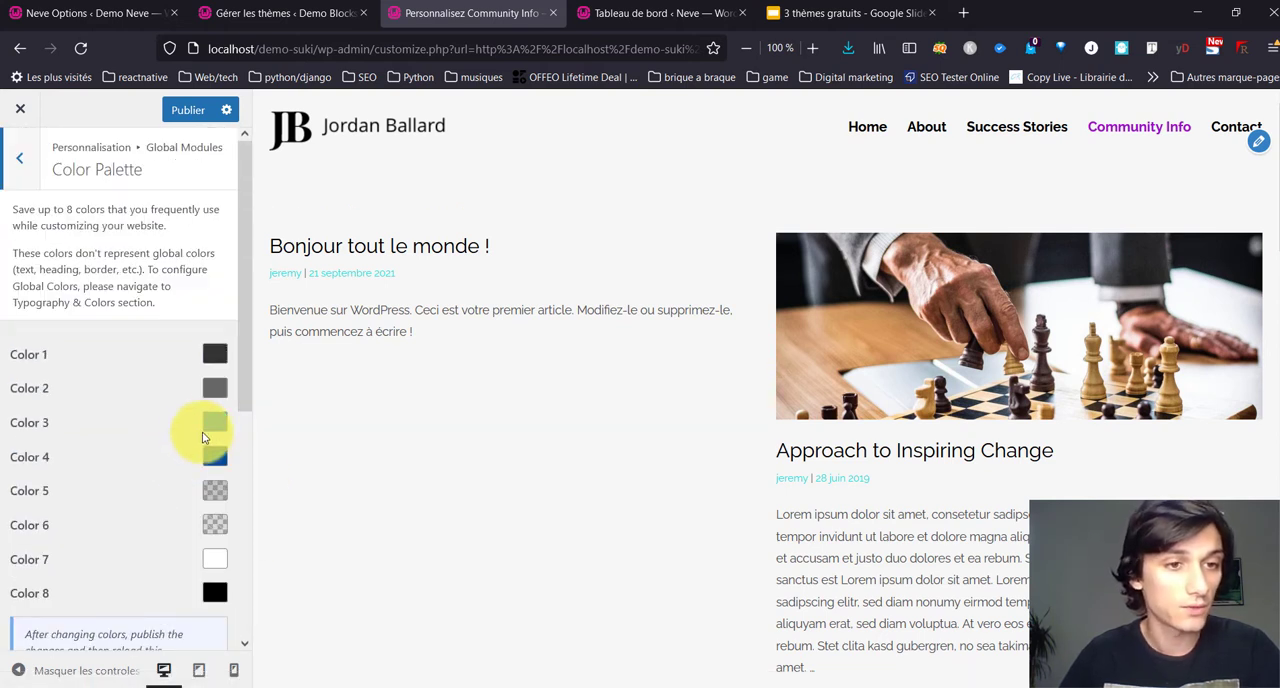
pyautogui.click(215, 424)
pyautogui.click(82, 456)
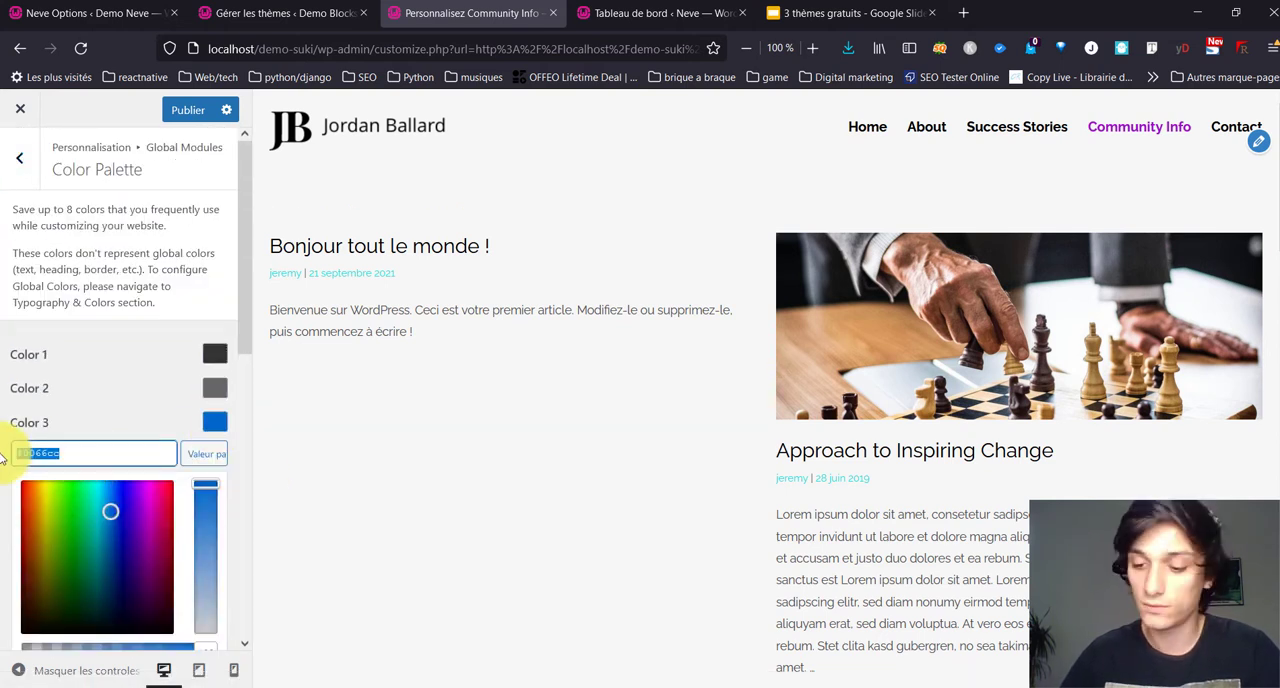
pyautogui.write('#3cb')
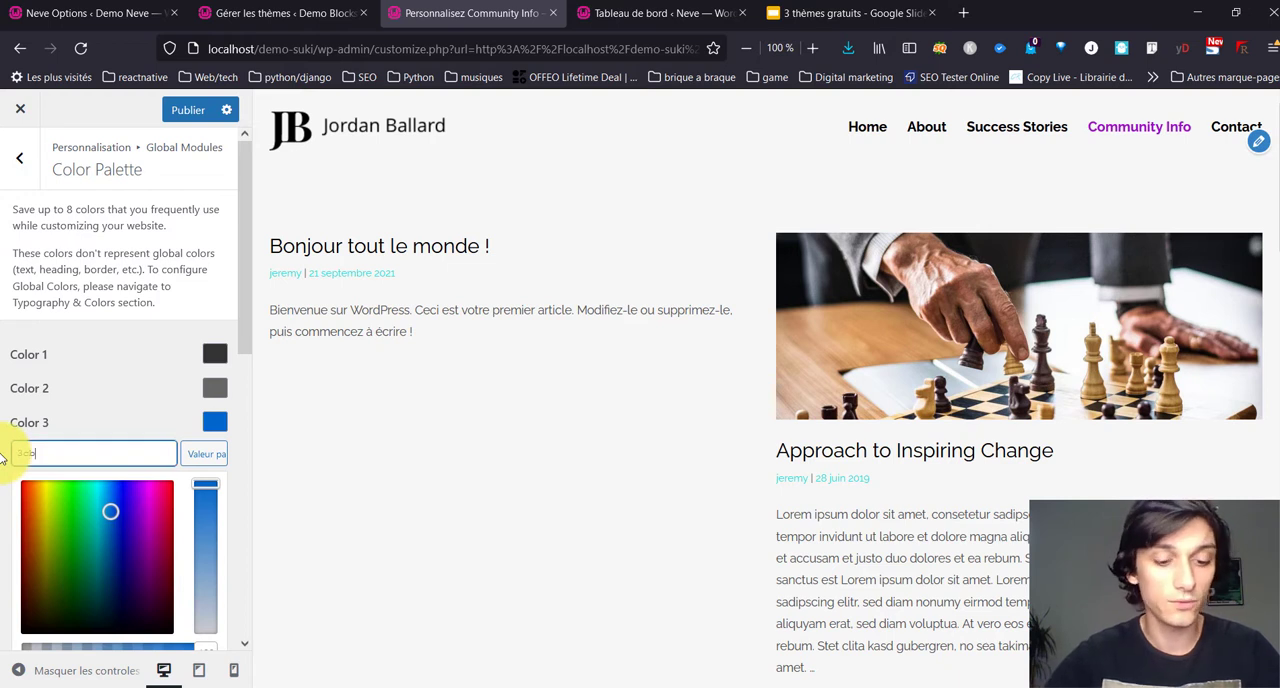
pyautogui.write('abb')
pyautogui.click(126, 390)
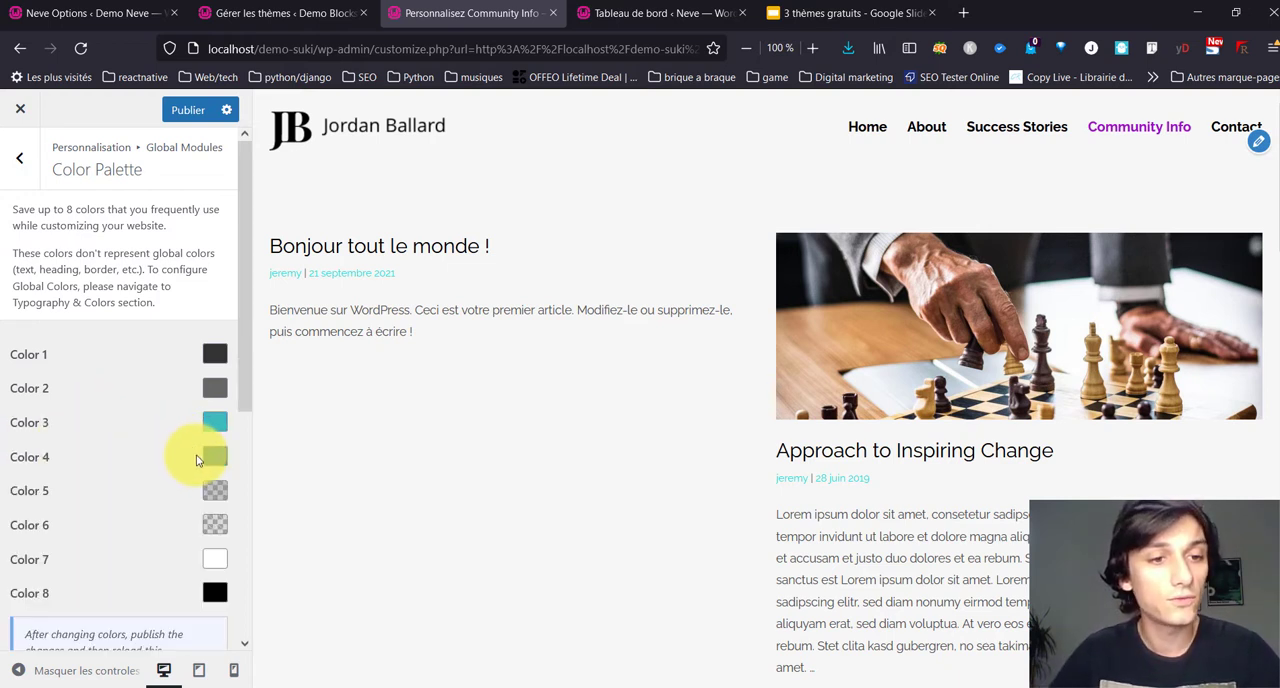
# Step: Set Color 4 of the palette to the bright turquoise used for the button hover
pyautogui.click(214, 457)
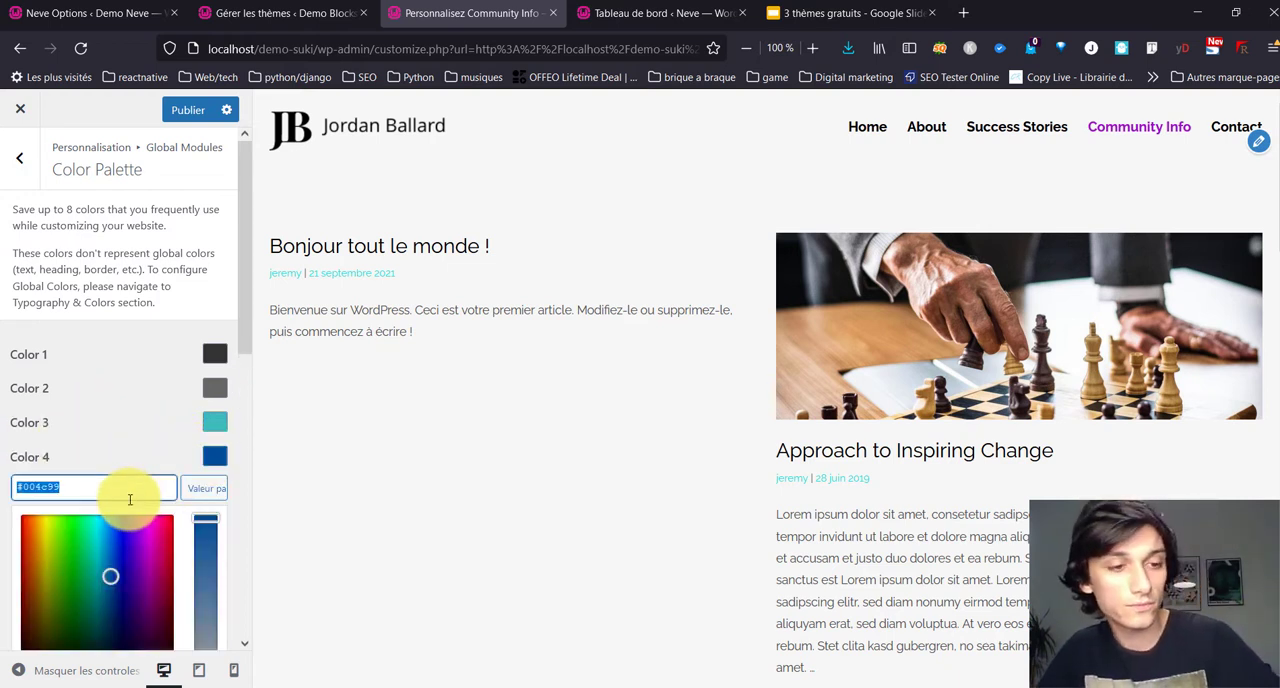
pyautogui.hotkey('ctrl', 'v')
pyautogui.click(112, 443)
# Step: Review the color palette's Gutenberg and Elementor integration options and return to Global Modules
pyautogui.scroll(-2, 112, 443)
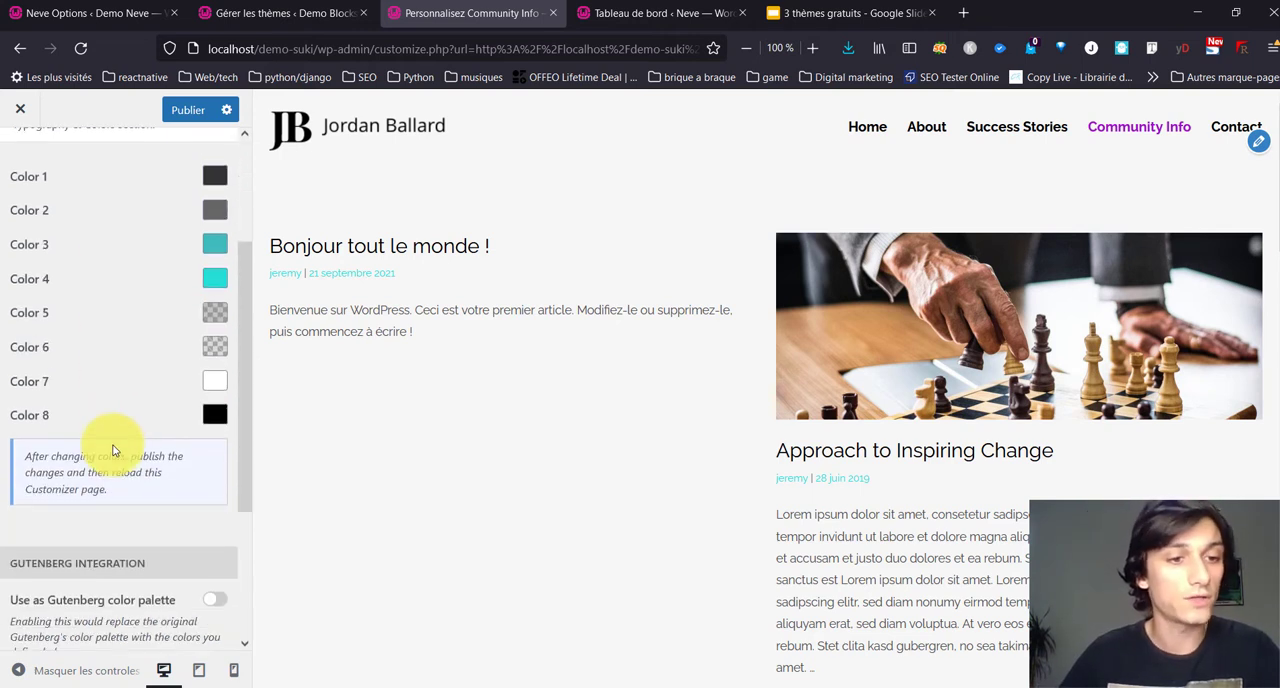
pyautogui.scroll(-3, 112, 450)
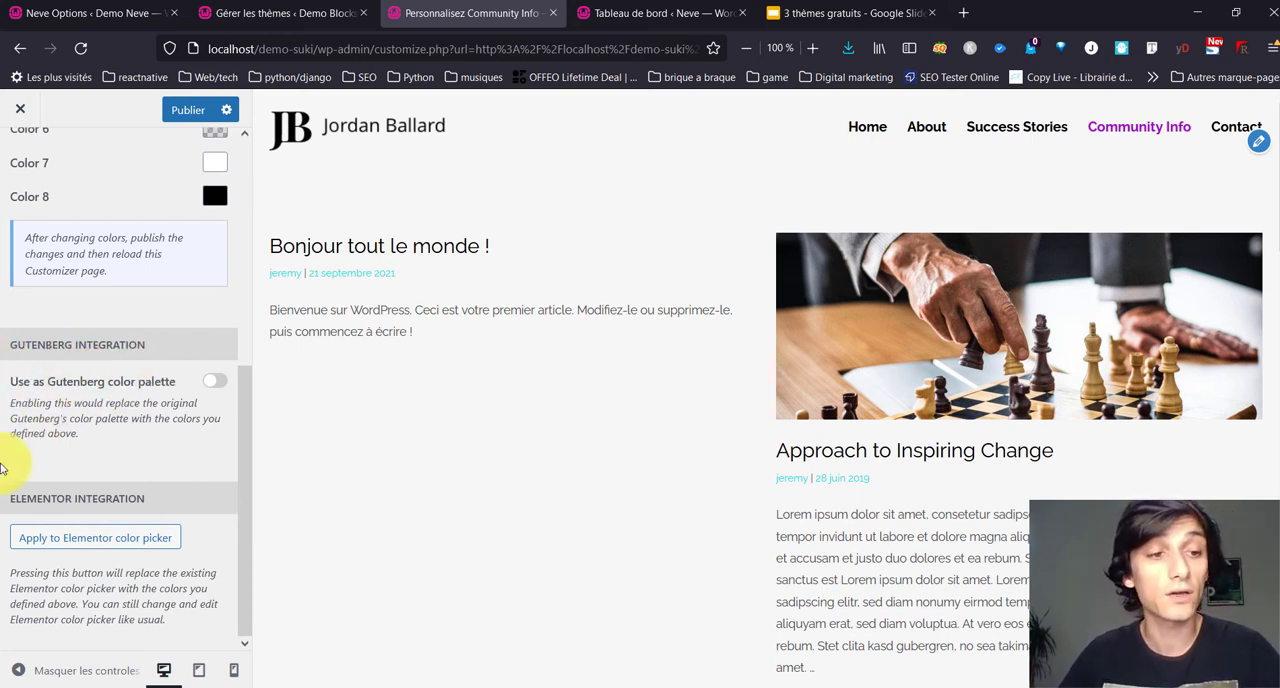
pyautogui.scroll(5, 30, 200)
pyautogui.click(15, 168)
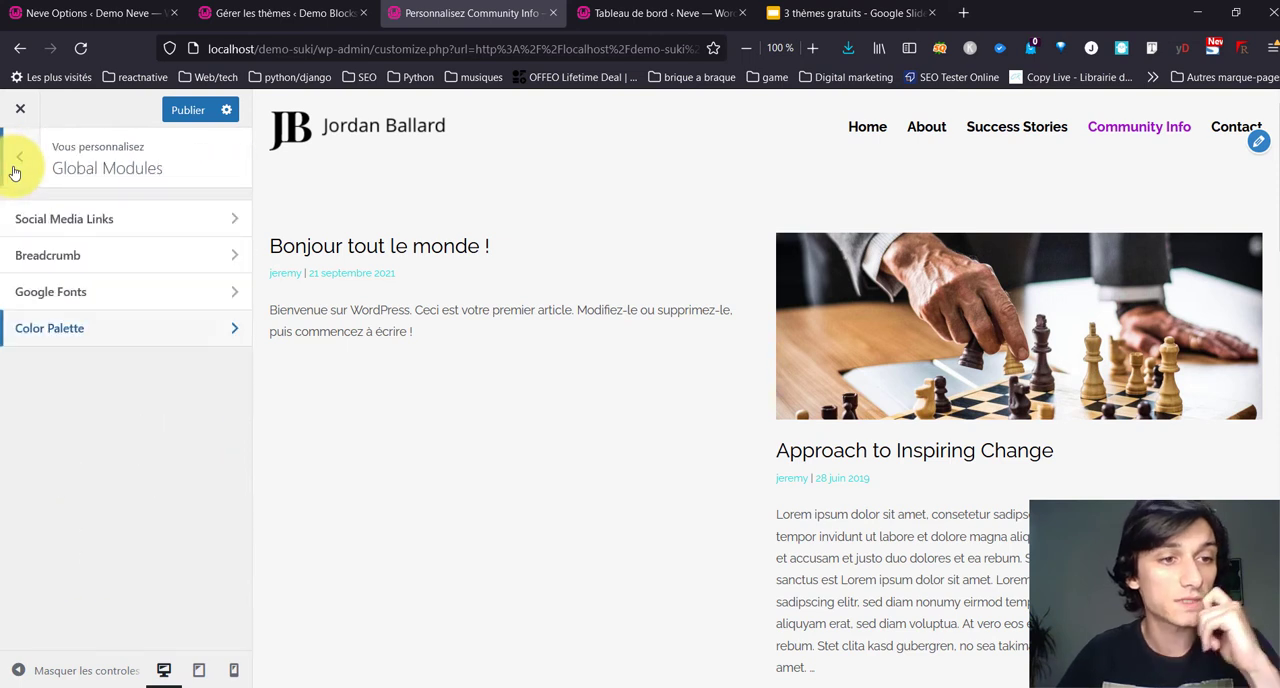
# Step: Review the social networks offered in the Social Media Links module
pyautogui.click(122, 236)
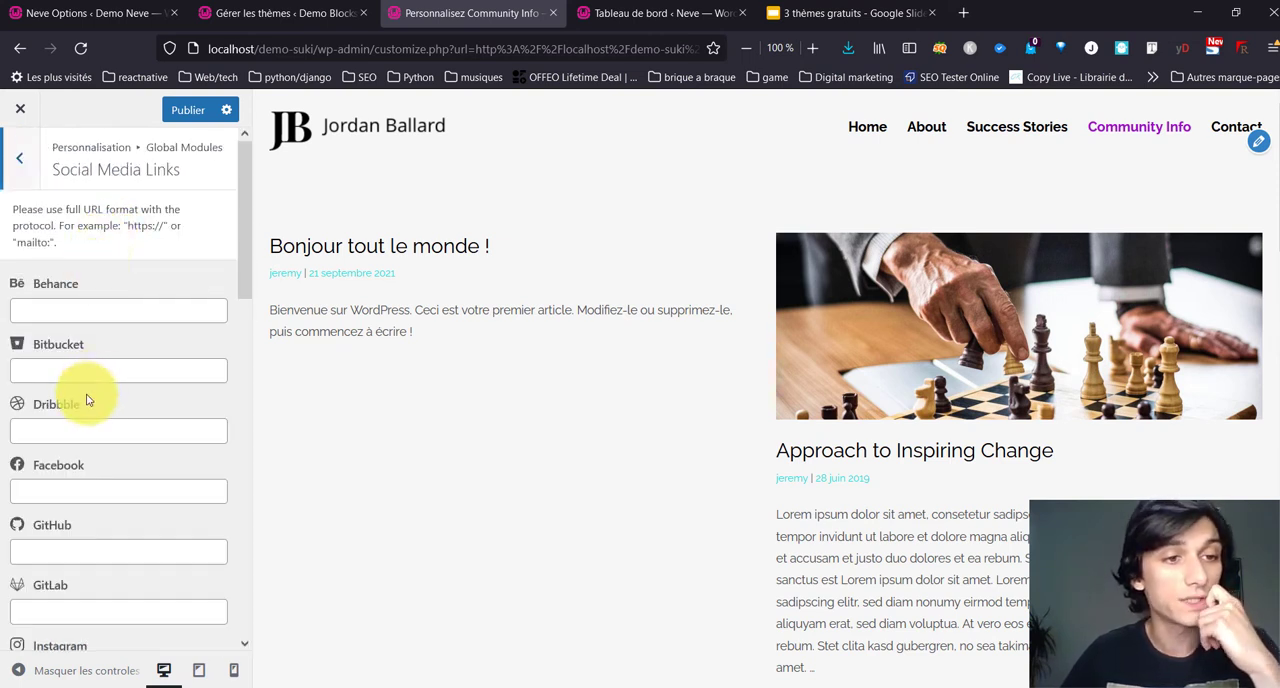
pyautogui.scroll(-1, 57, 437)
pyautogui.scroll(-5, 434, 506)
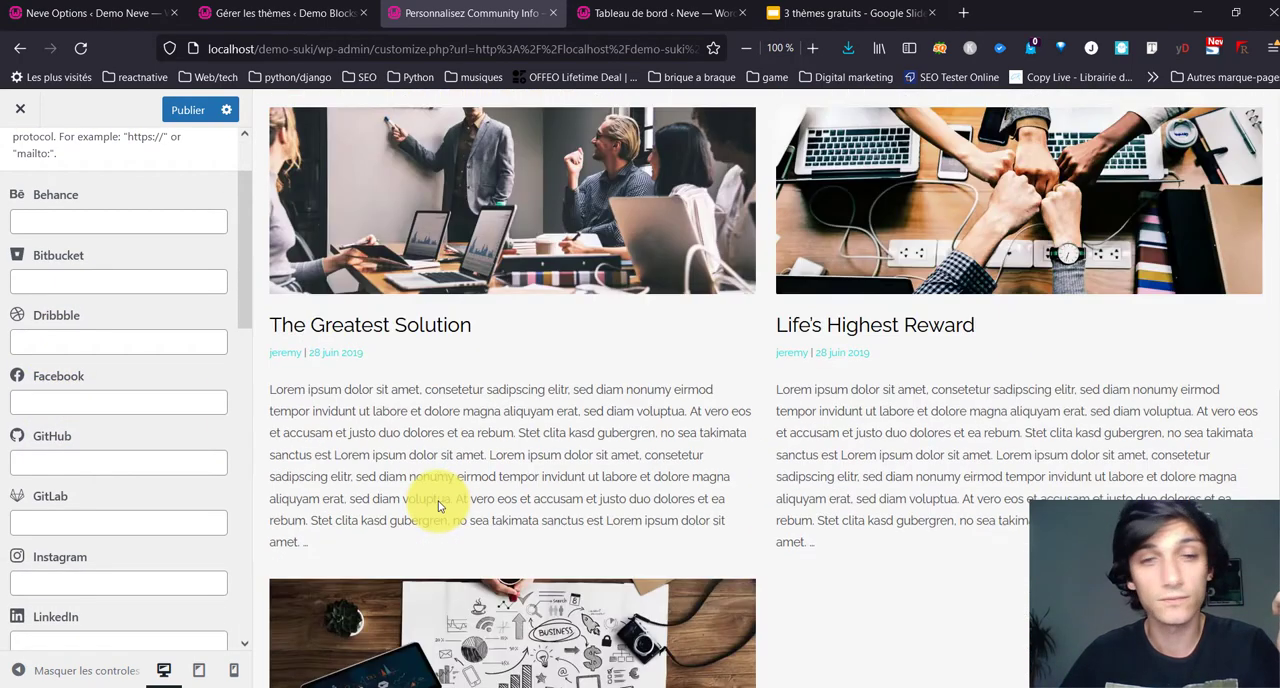
# Step: Enter # as the Facebook, Instagram and LinkedIn URLs in the Social Media Links module and return to Global Modules
pyautogui.scroll(1, 71, 331)
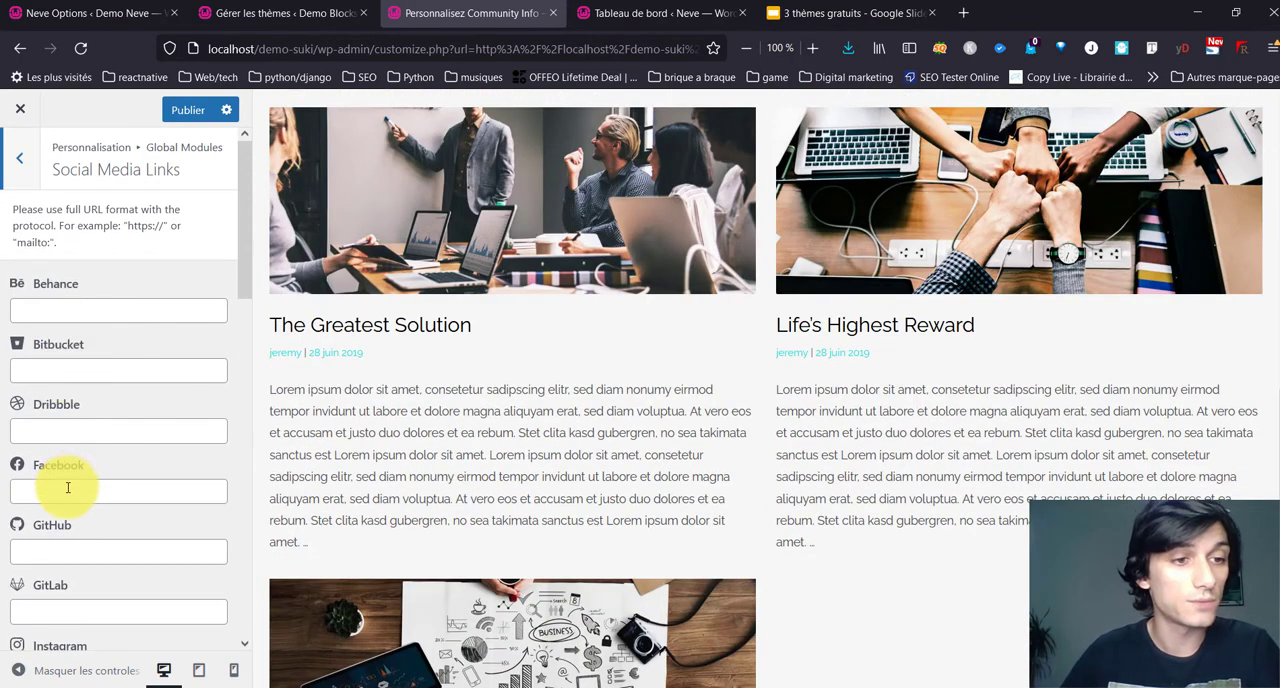
pyautogui.write('#')
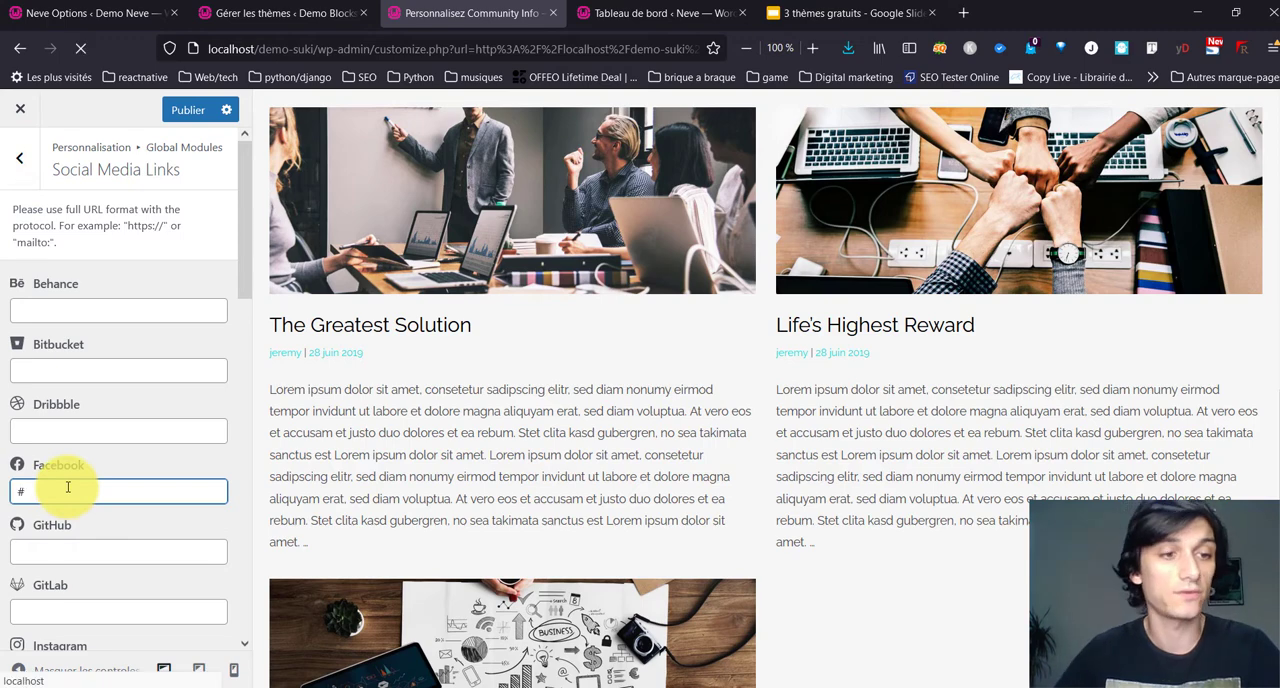
pyautogui.scroll(-3, 77, 530)
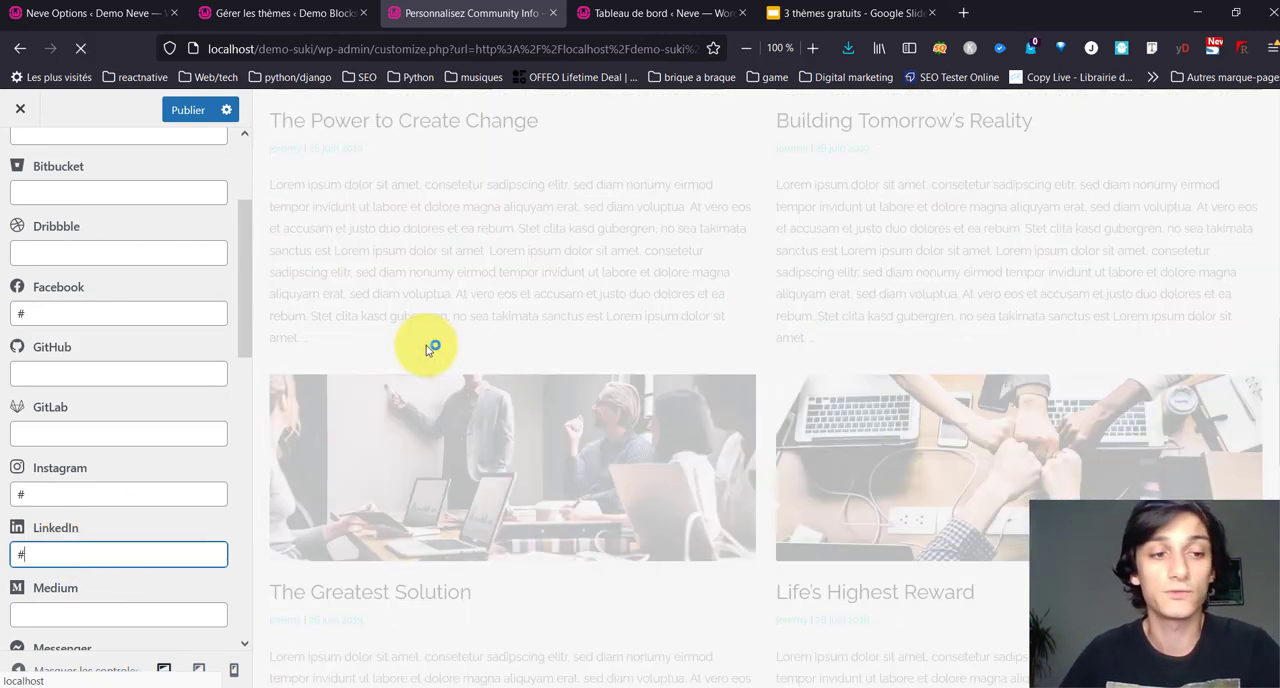
pyautogui.scroll(-5, 160, 488)
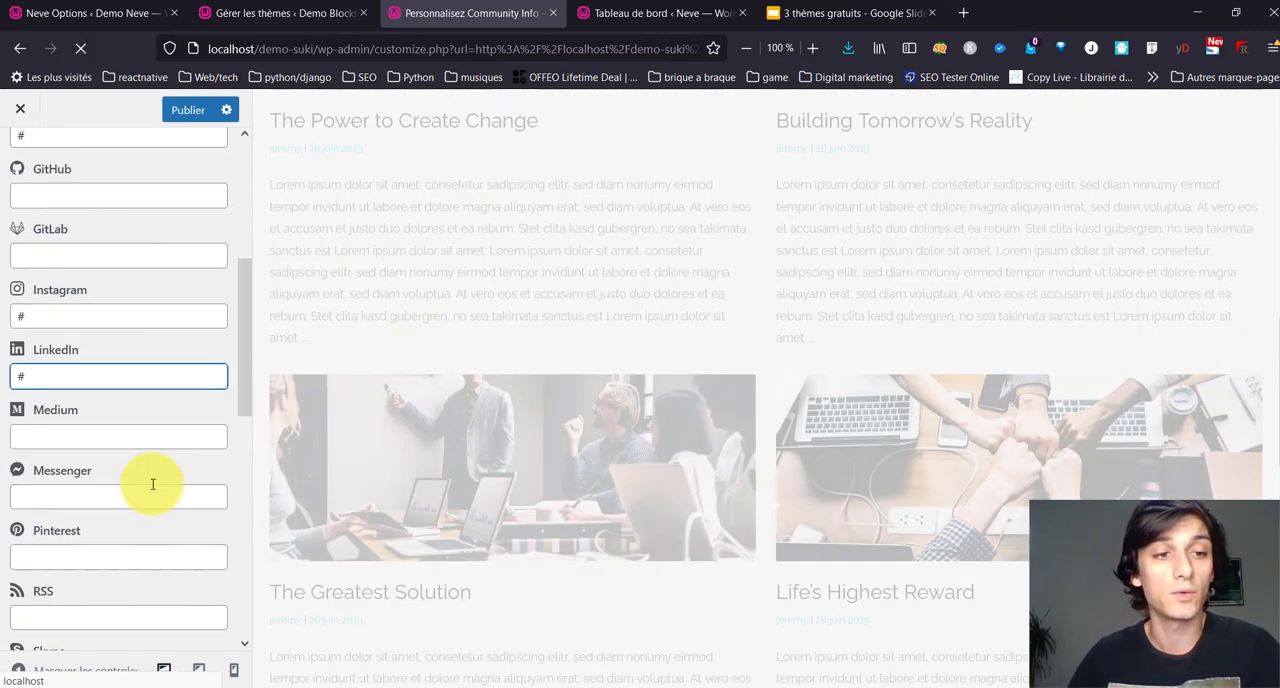
pyautogui.scroll(-4, 151, 481)
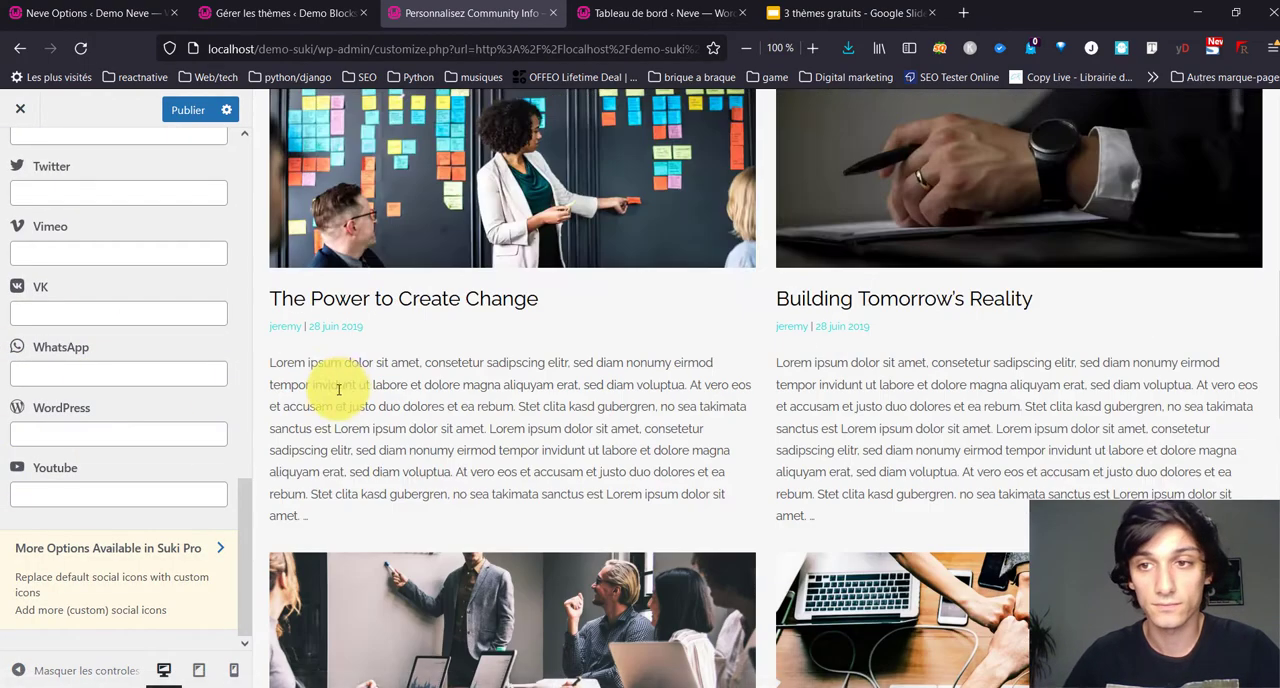
pyautogui.scroll(12, 100, 240)
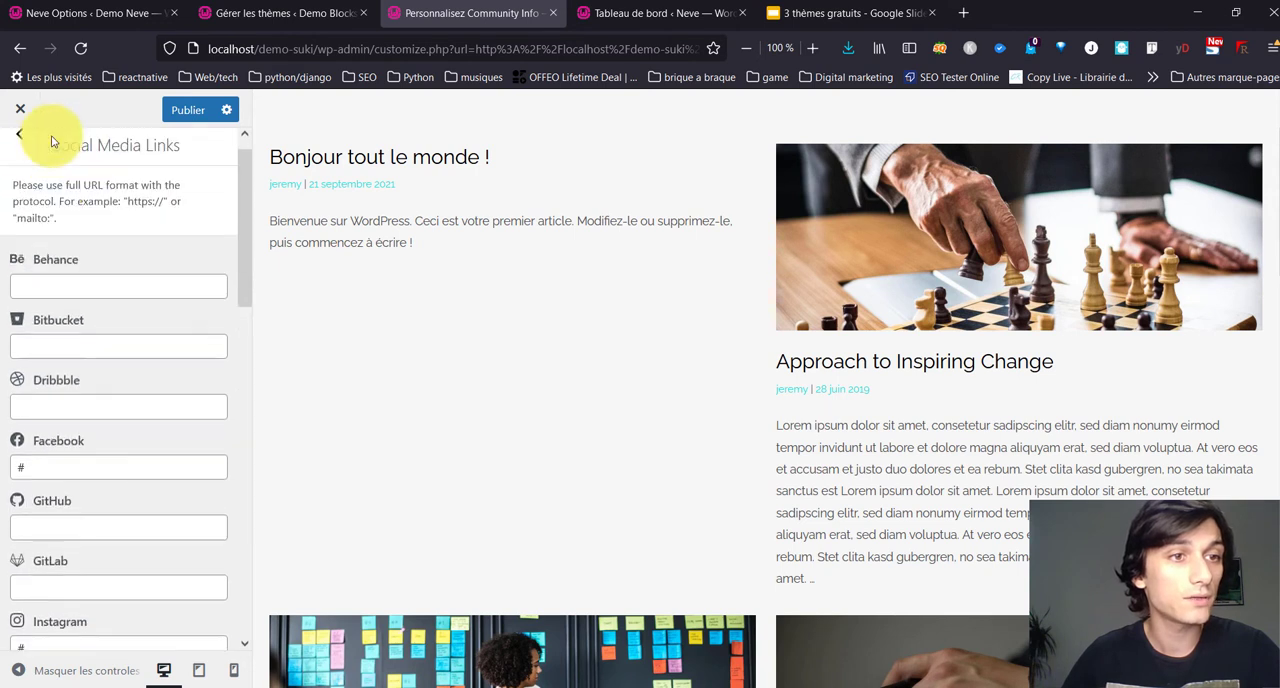
pyautogui.click(25, 155)
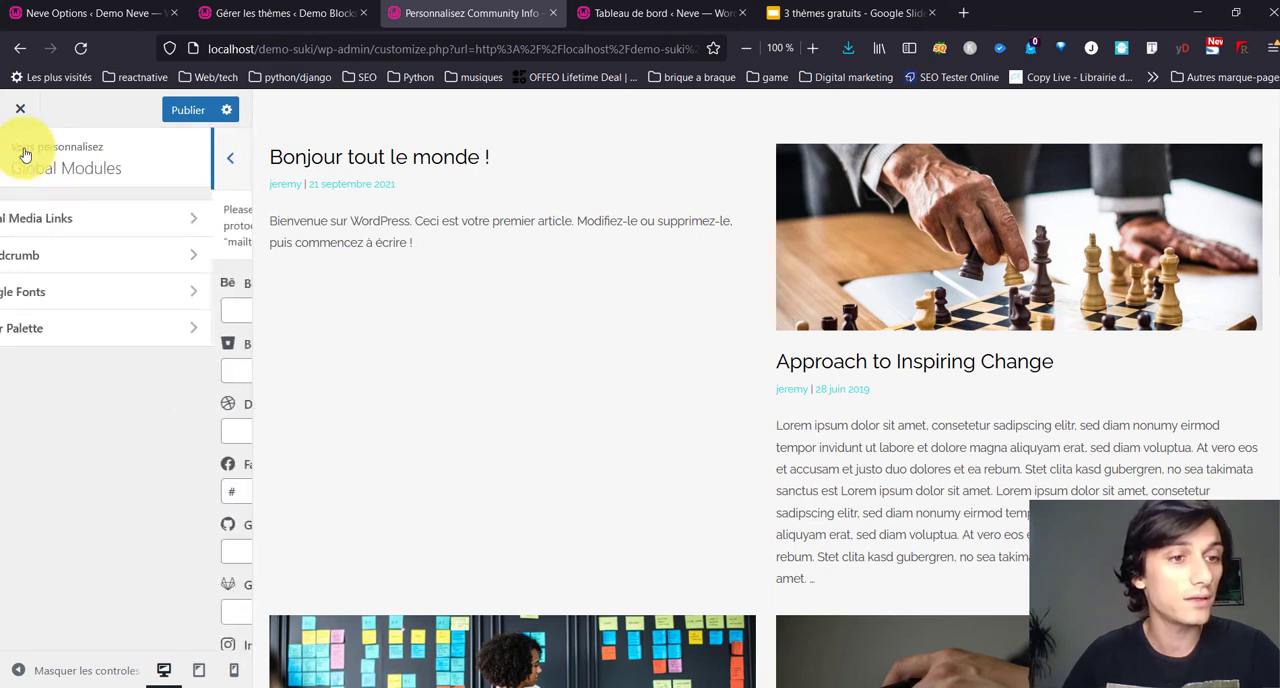
# Step: Review the Breadcrumb module options and preview the post "Approach to Inspiring Change"
pyautogui.click(116, 262)
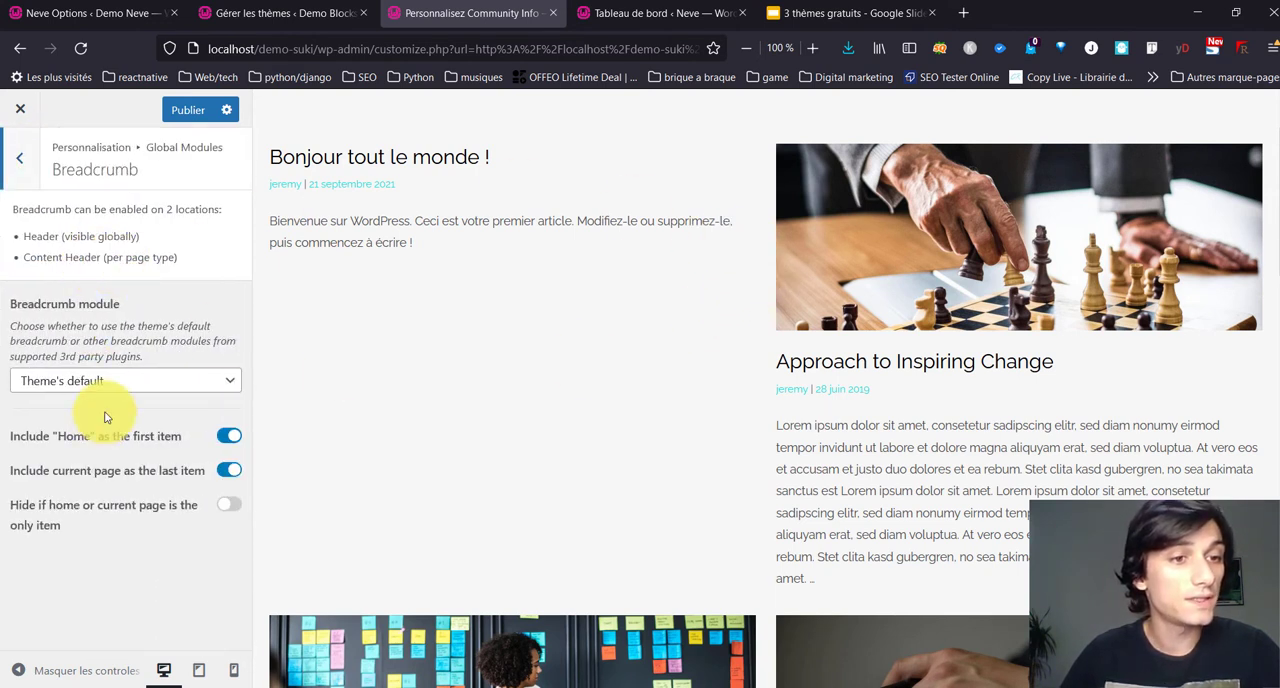
pyautogui.click(117, 383)
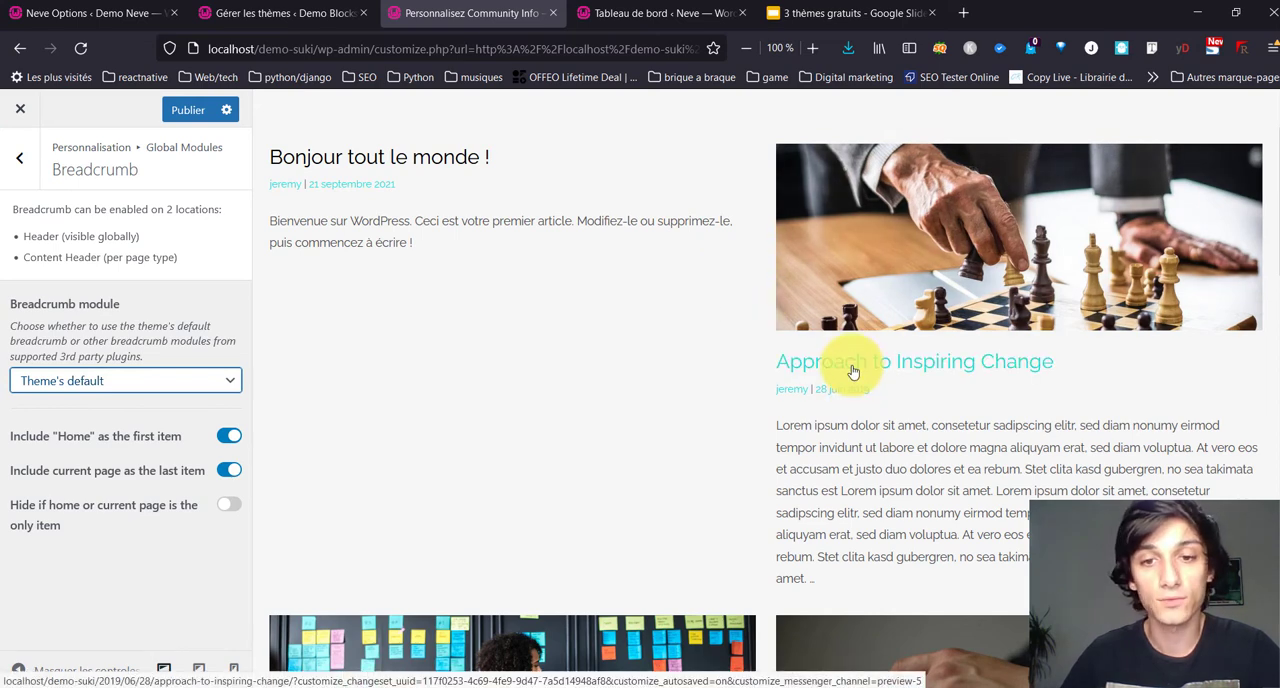
pyautogui.click(851, 366)
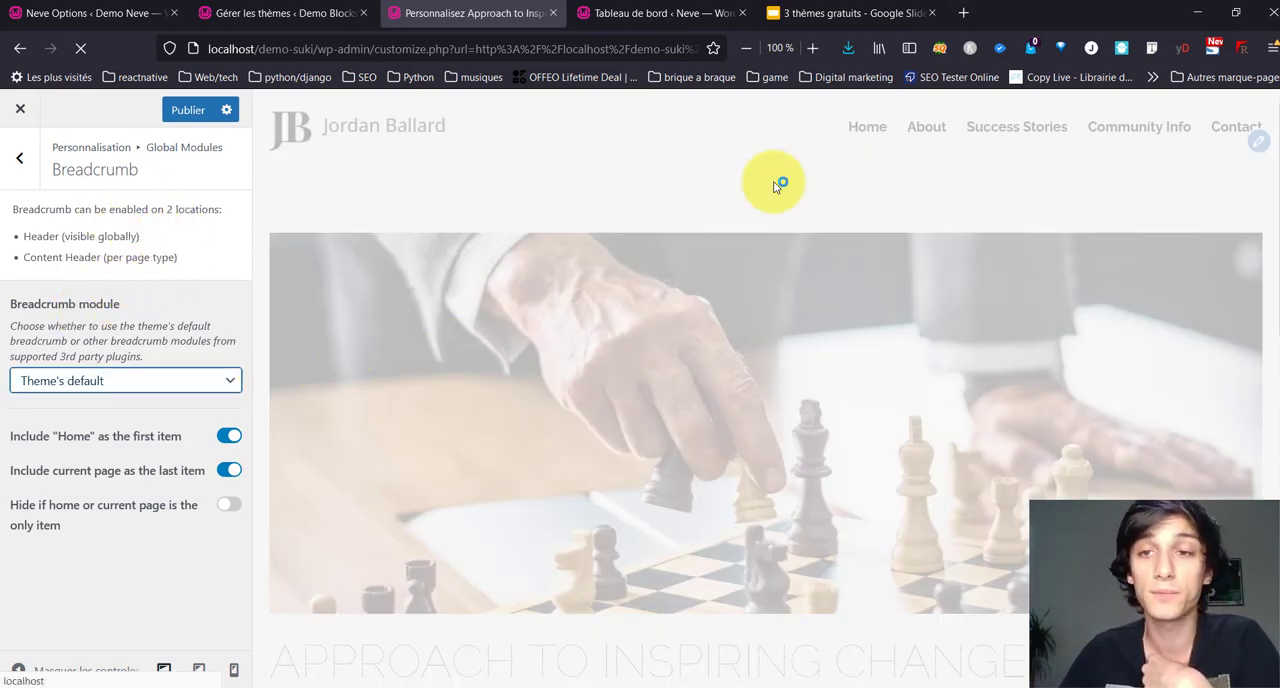
pyautogui.scroll(-3, 690, 355)
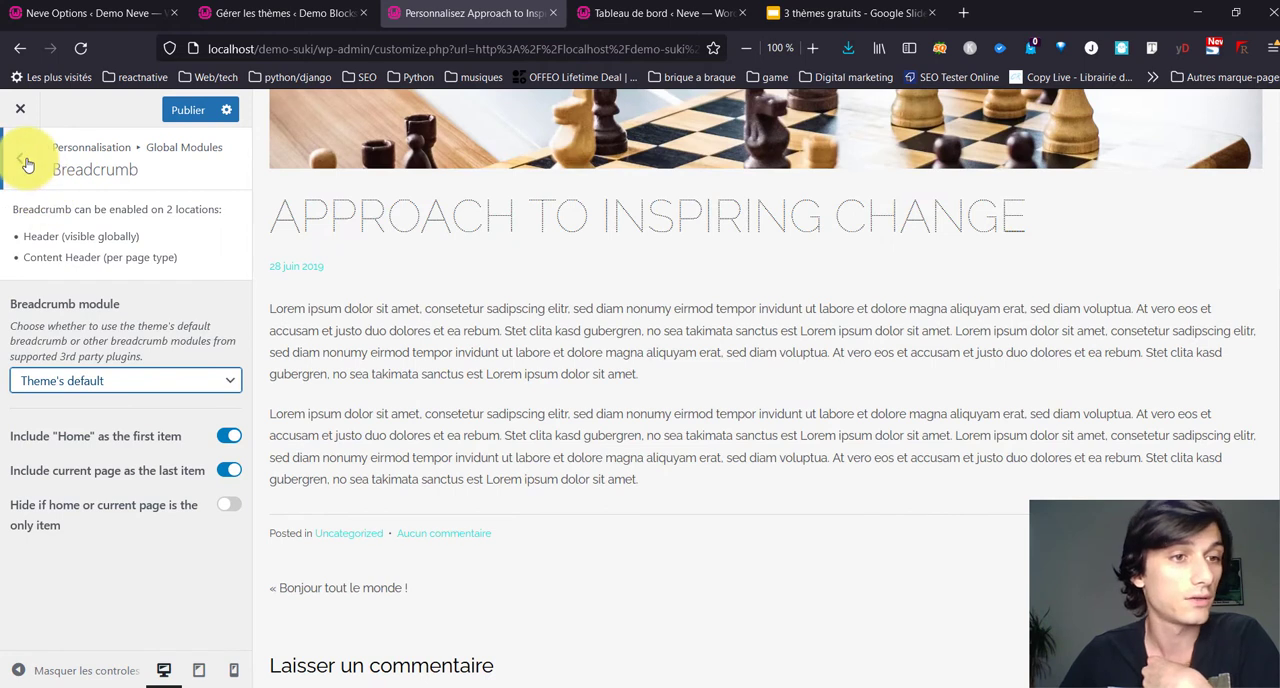
pyautogui.click(23, 159)
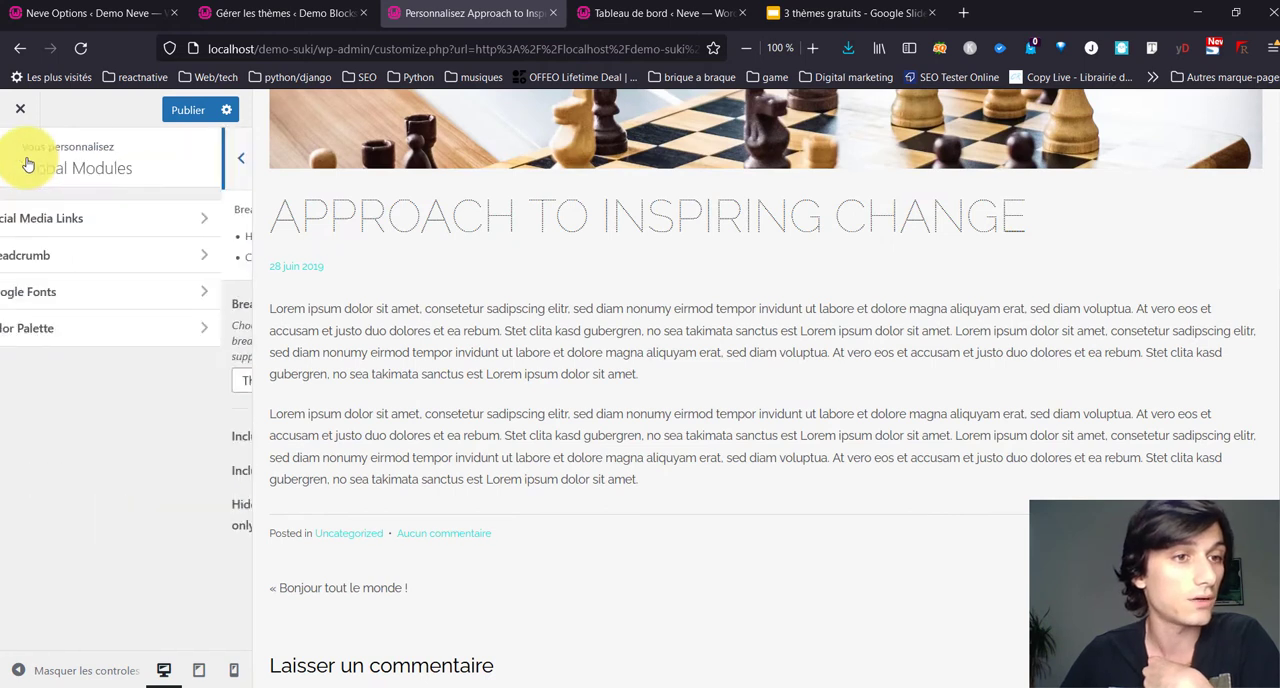
# Step: Review the Google Fonts language subsets and return to the main customizer sections
pyautogui.click(88, 296)
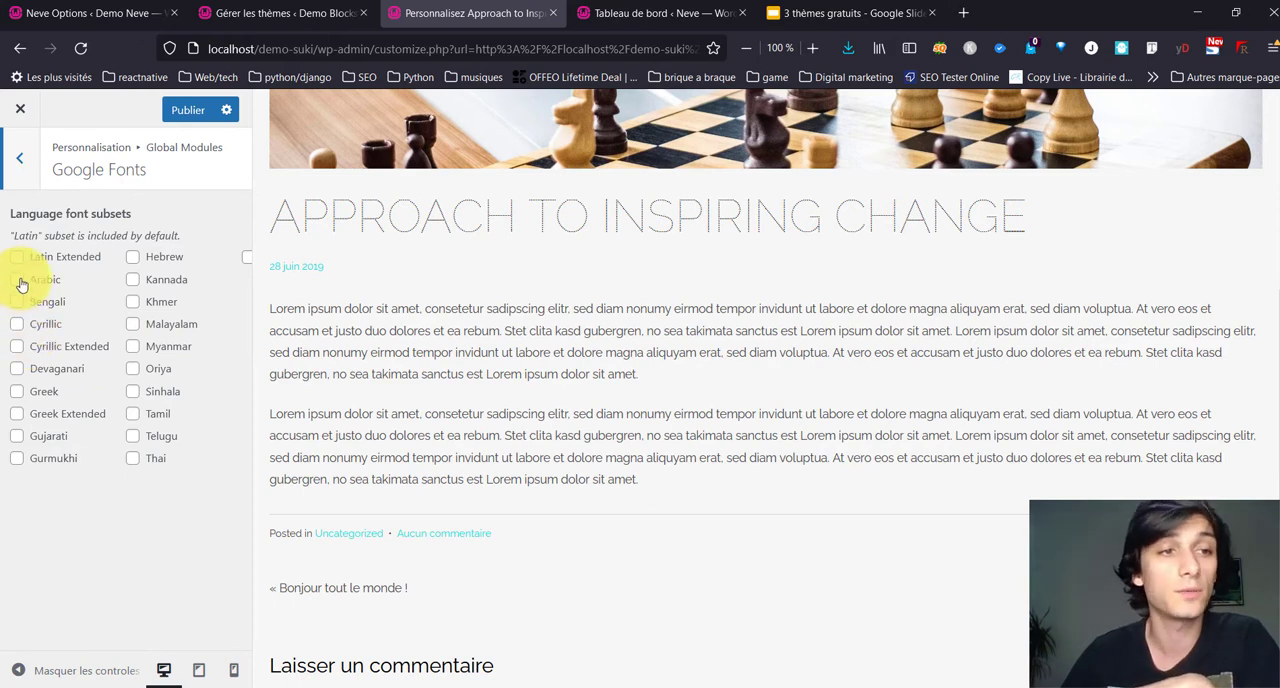
pyautogui.click(20, 184)
pyautogui.click(19, 186)
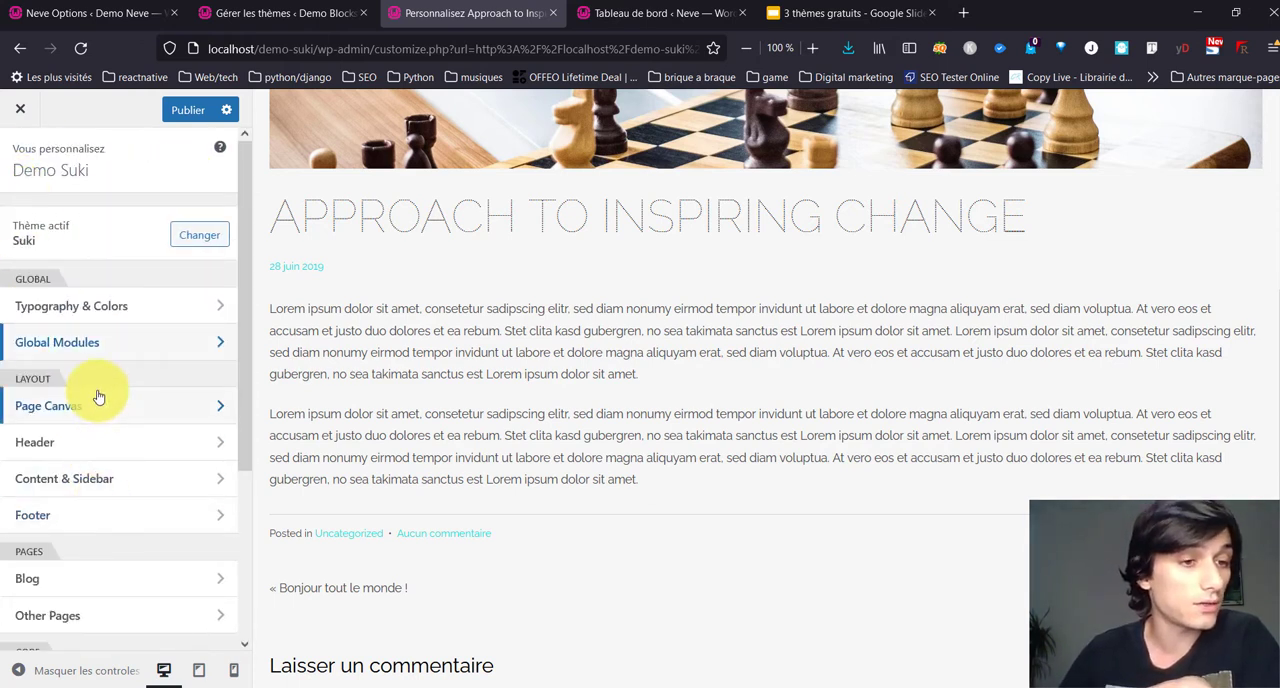
# Step: Enable the Breadcrumb element in the content header of the Blog's Single Post Page
pyautogui.scroll(-2, 103, 520)
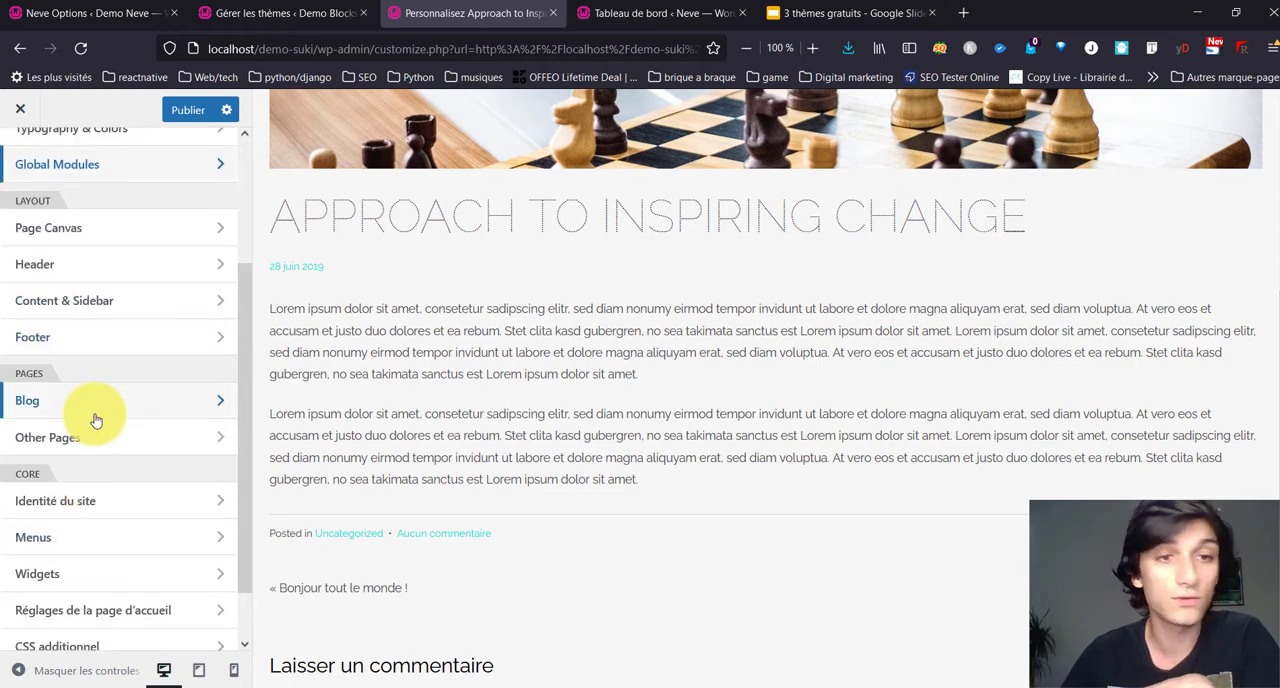
pyautogui.click(33, 399)
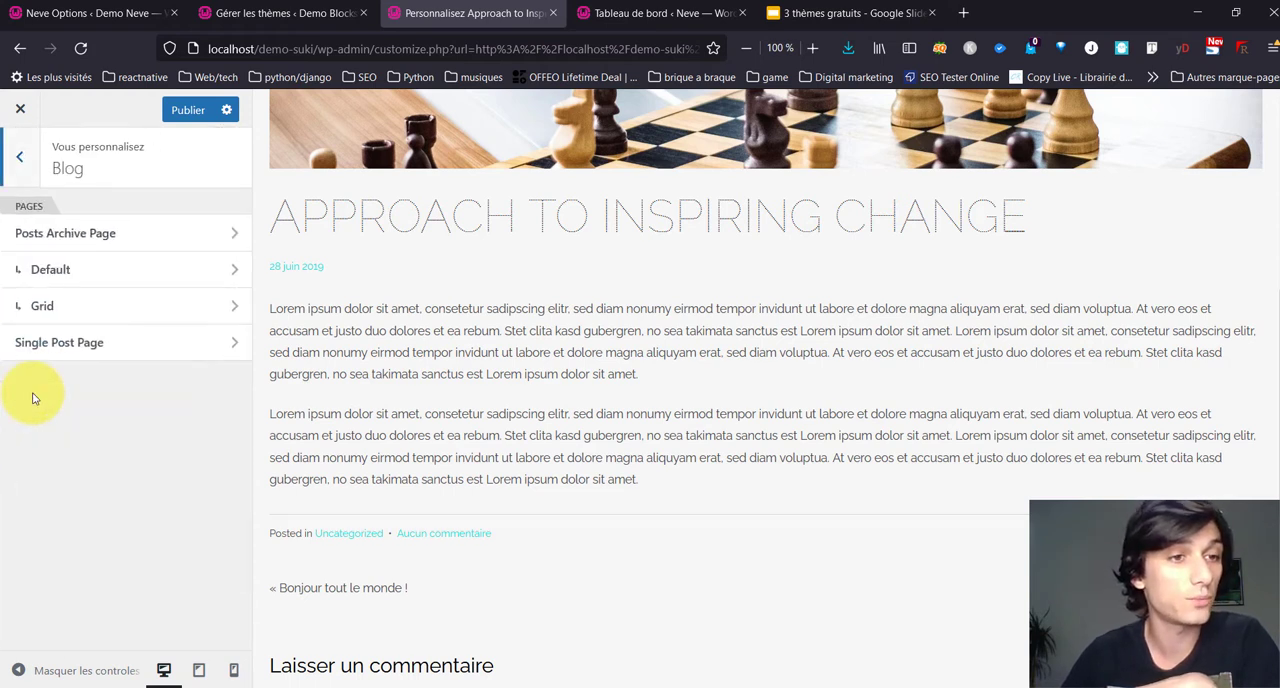
pyautogui.click(123, 343)
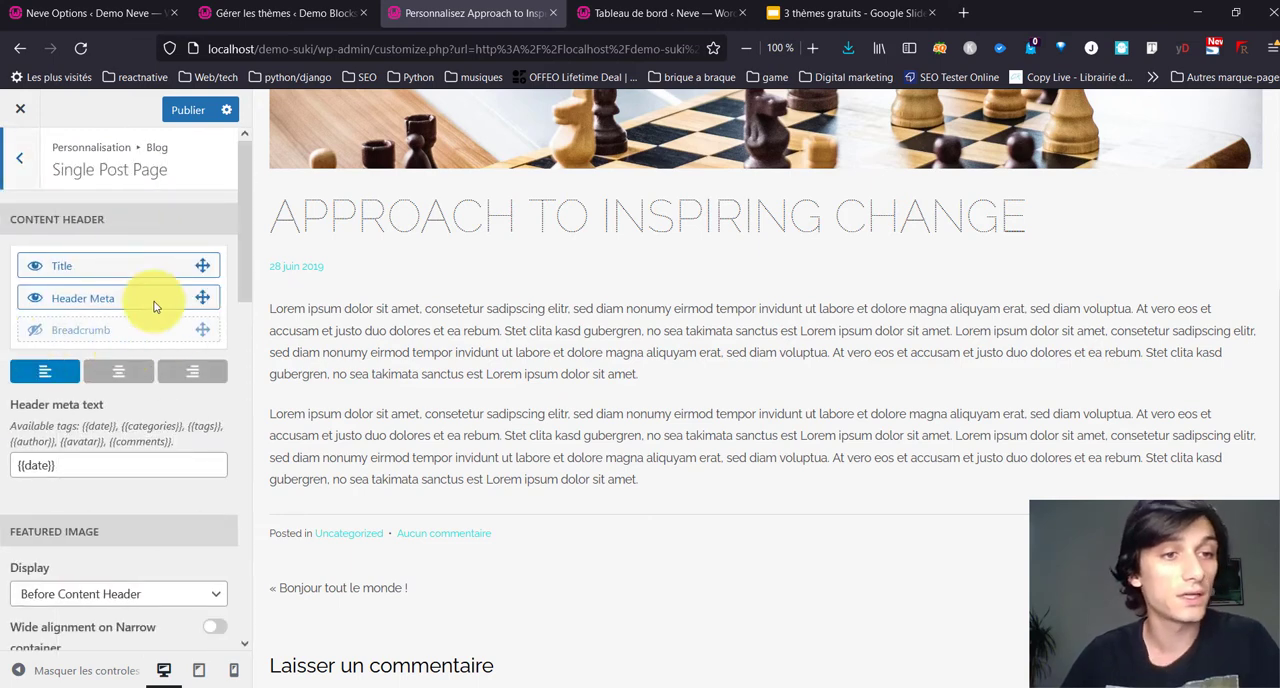
pyautogui.click(35, 331)
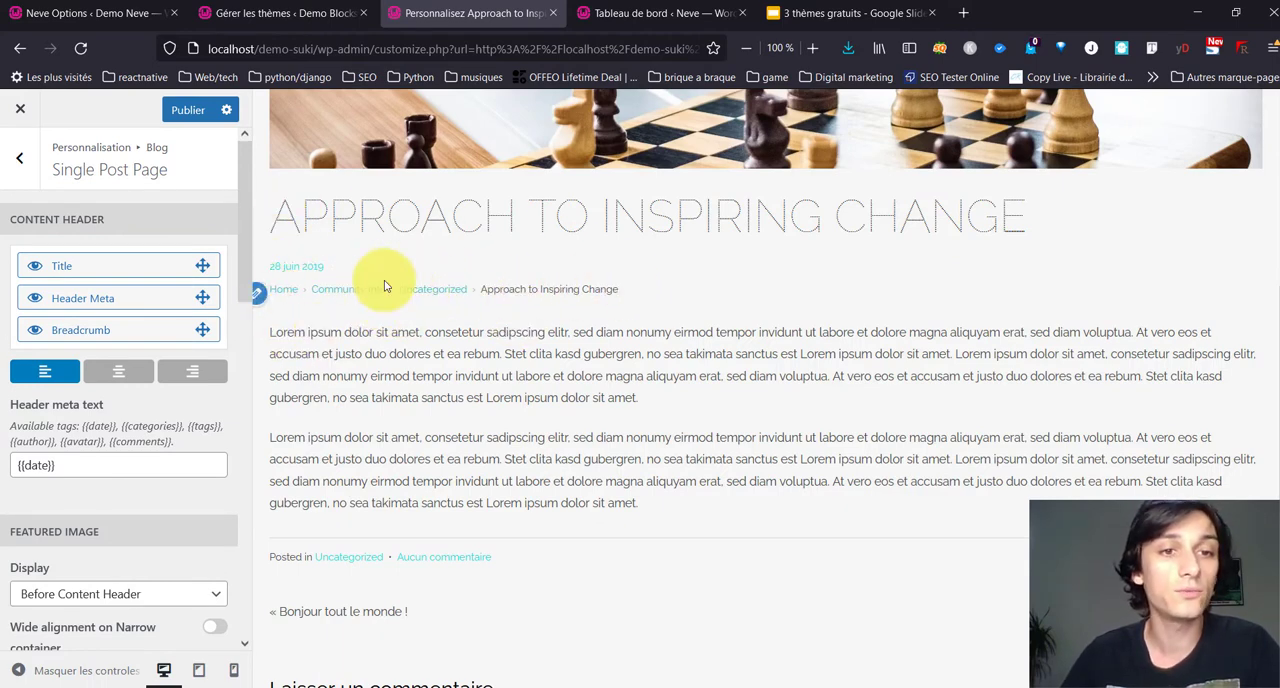
pyautogui.scroll(3, 366, 310)
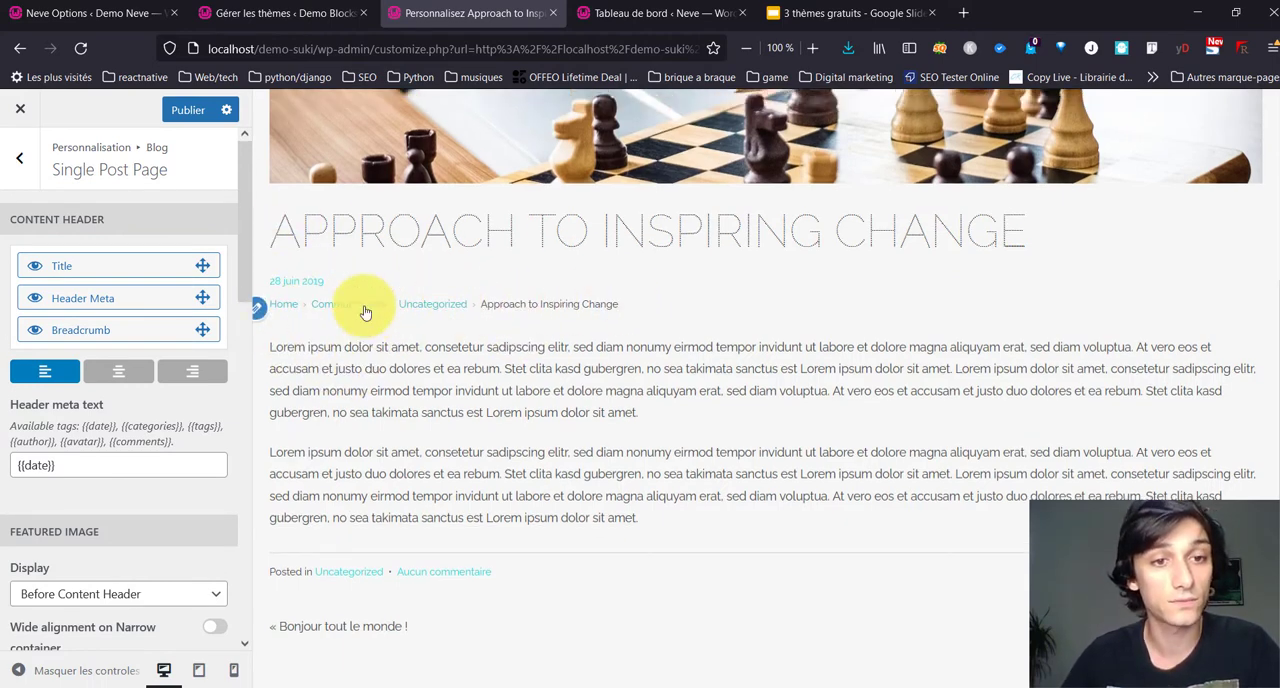
pyautogui.scroll(-3, 364, 306)
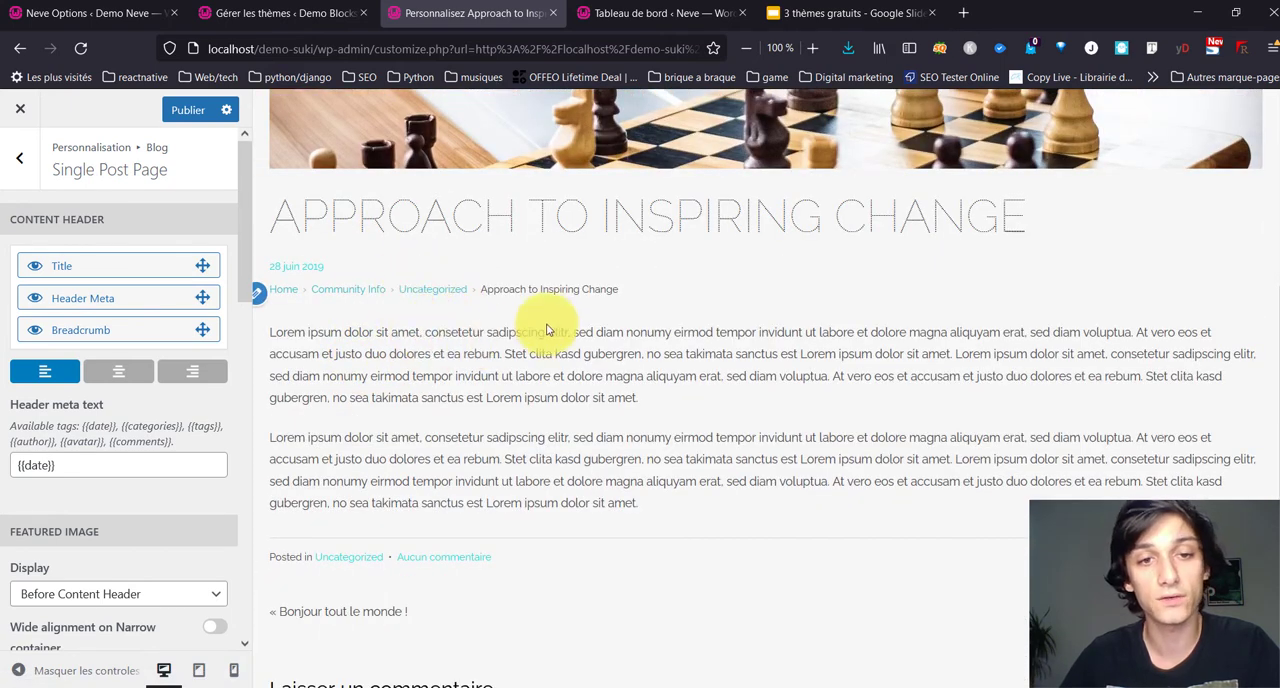
# Step: Hide the Tags and Footer Meta elements in the single post page's content footer
pyautogui.scroll(-5, 40, 434)
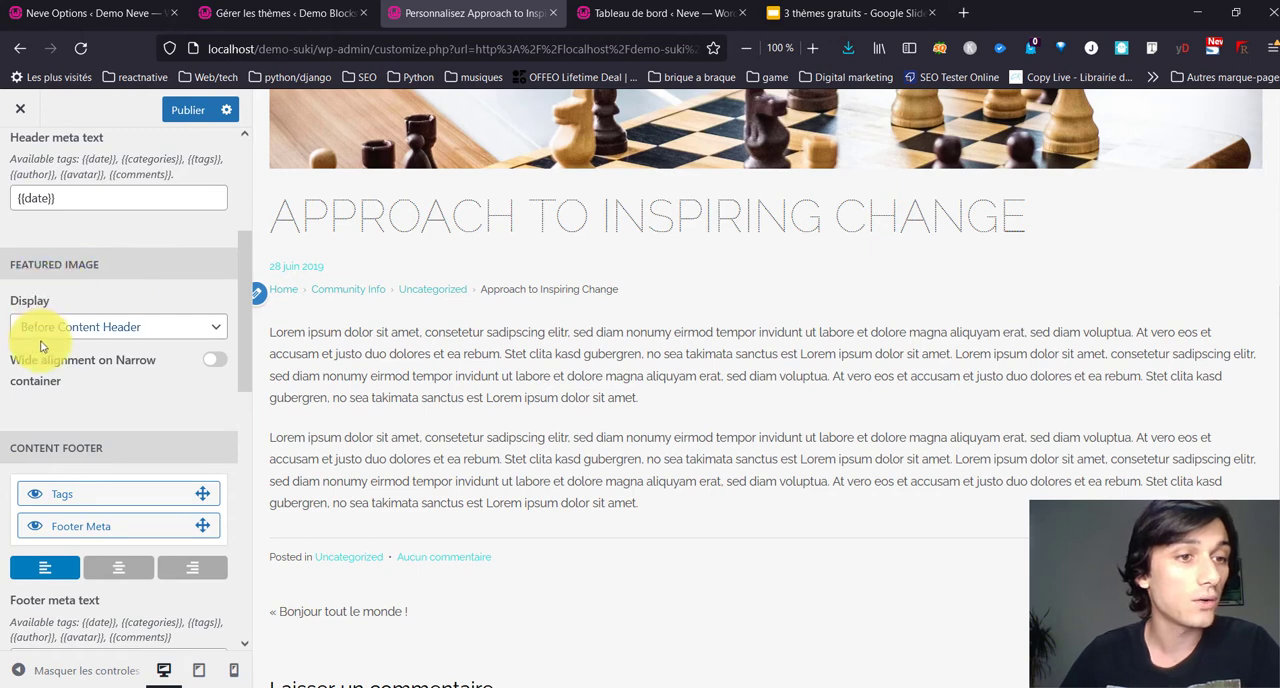
pyautogui.scroll(3, 534, 423)
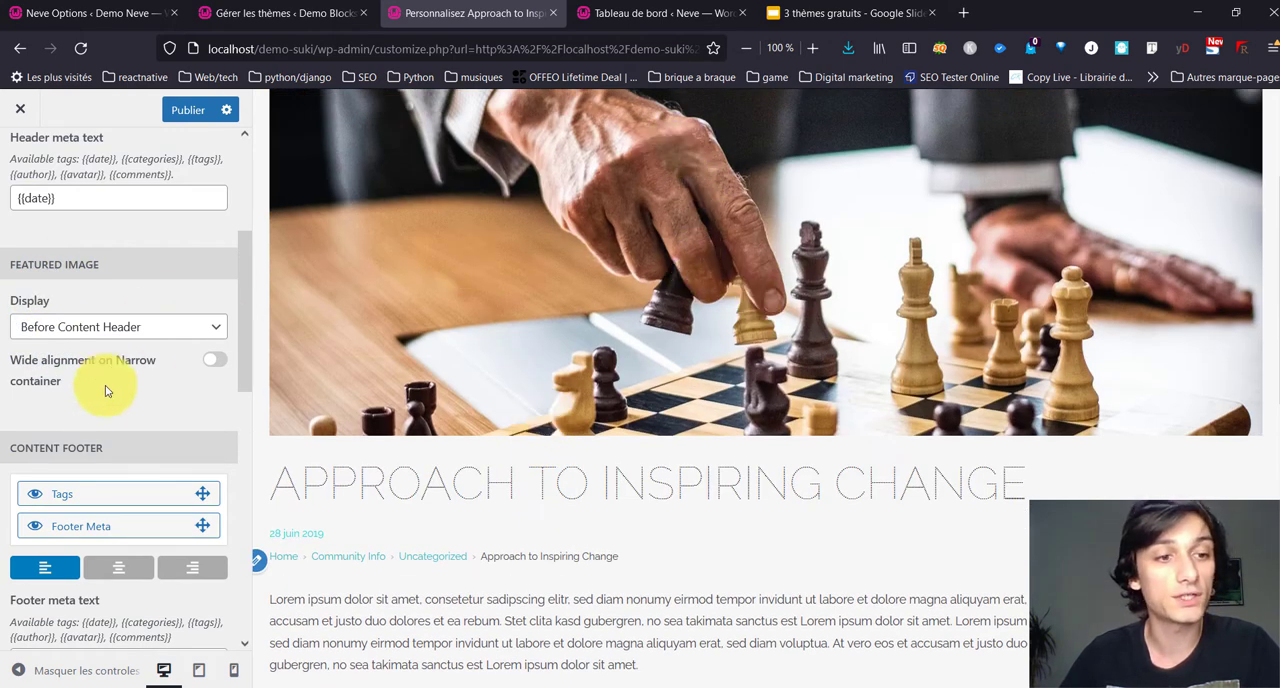
pyautogui.scroll(2, 604, 347)
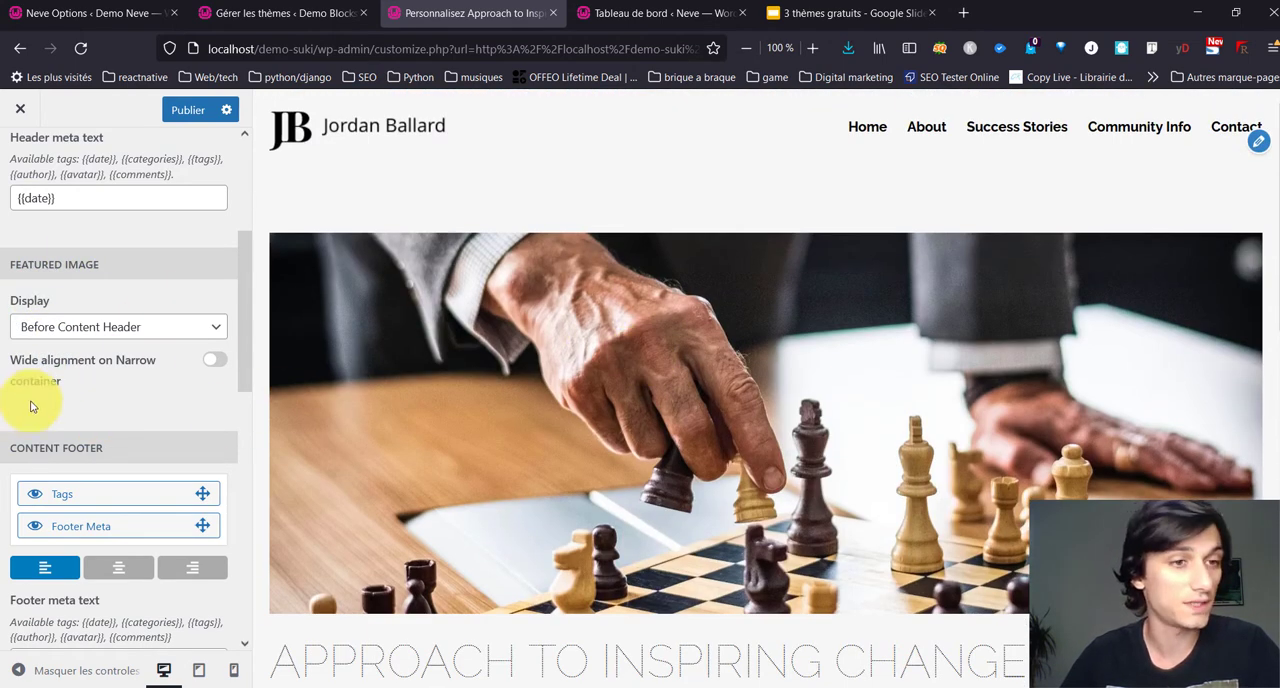
pyautogui.scroll(-3, 69, 405)
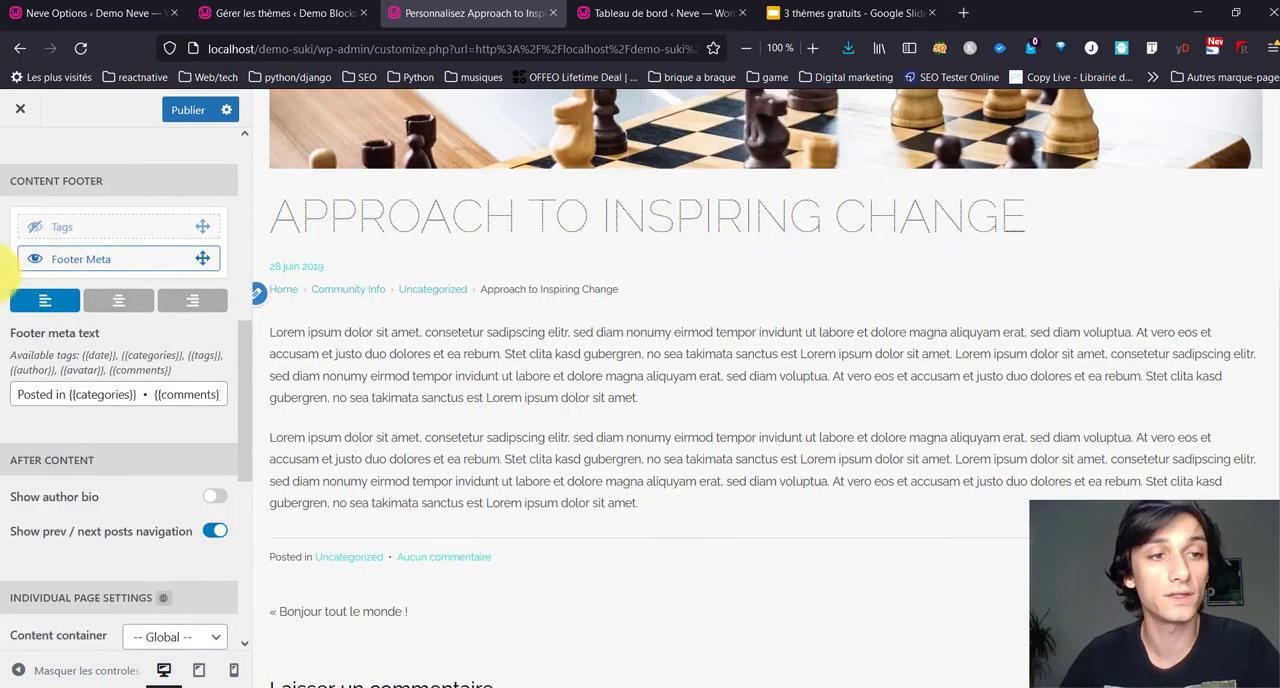
pyautogui.scroll(-4, 428, 402)
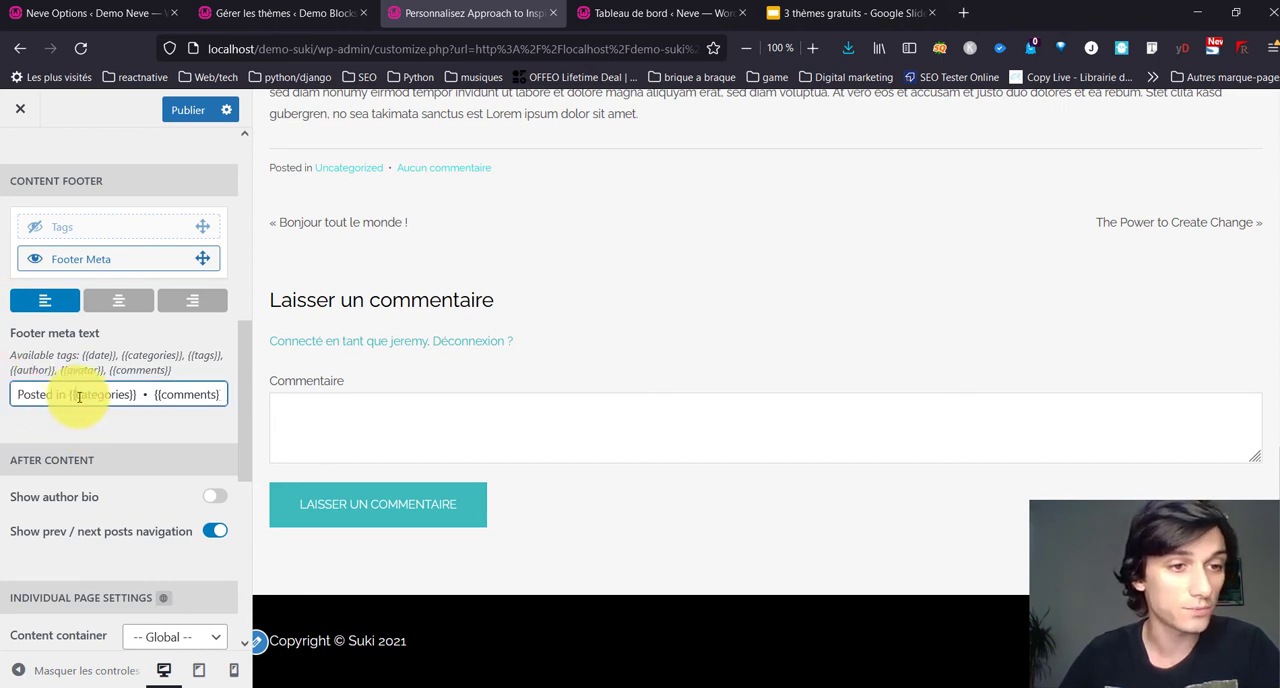
pyautogui.moveTo(77, 397); pyautogui.dragTo(215, 412)
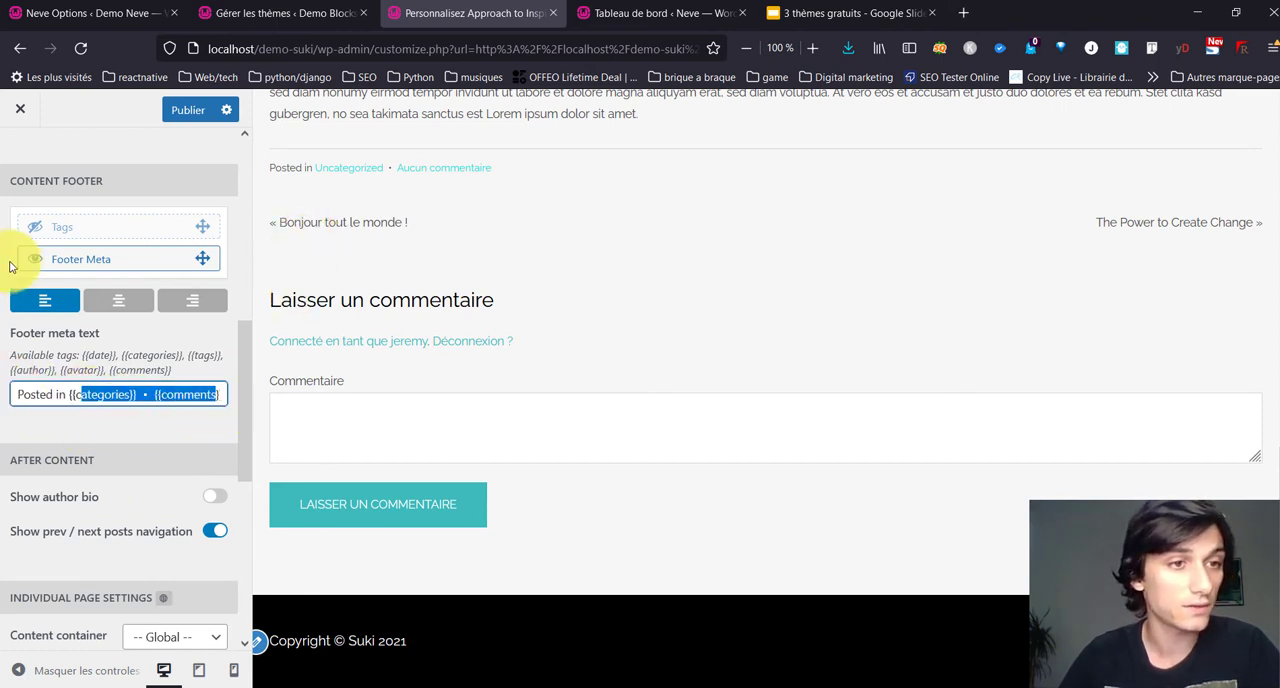
pyautogui.click(34, 259)
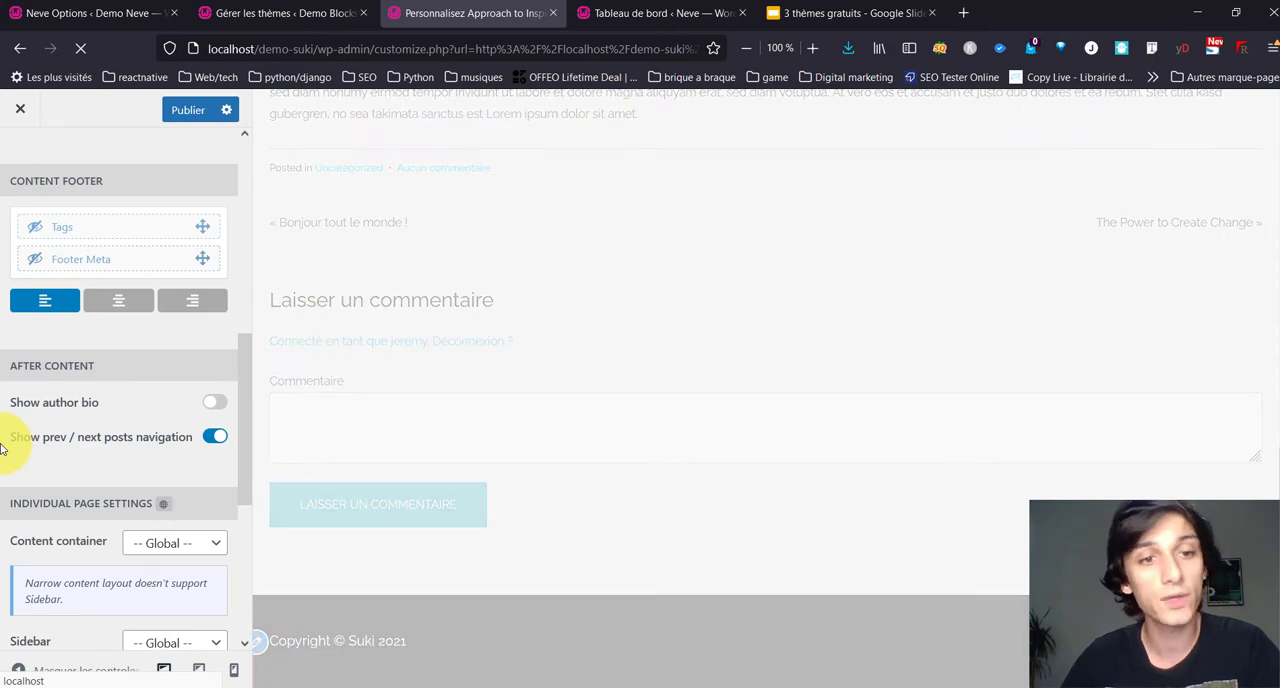
# Step: Turn on the author bio and set the sidebar to Right for single post pages, finishing back in the Blog settings
pyautogui.click(220, 402)
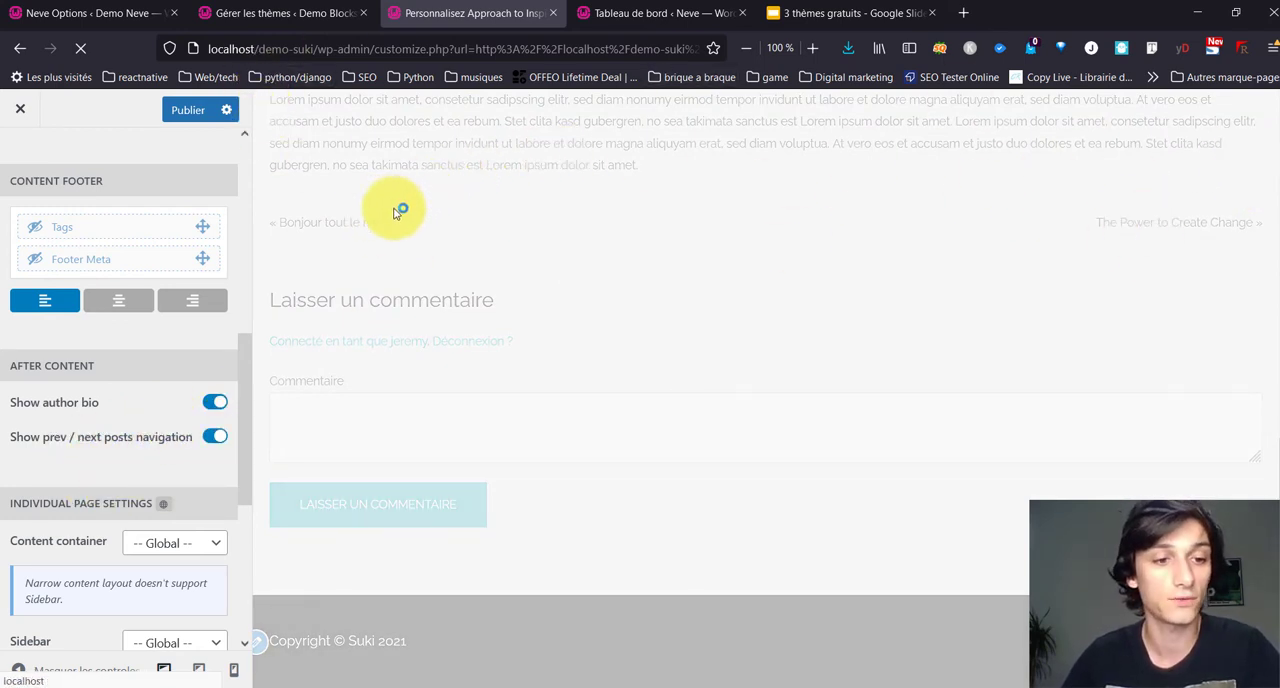
pyautogui.scroll(-3, 175, 408)
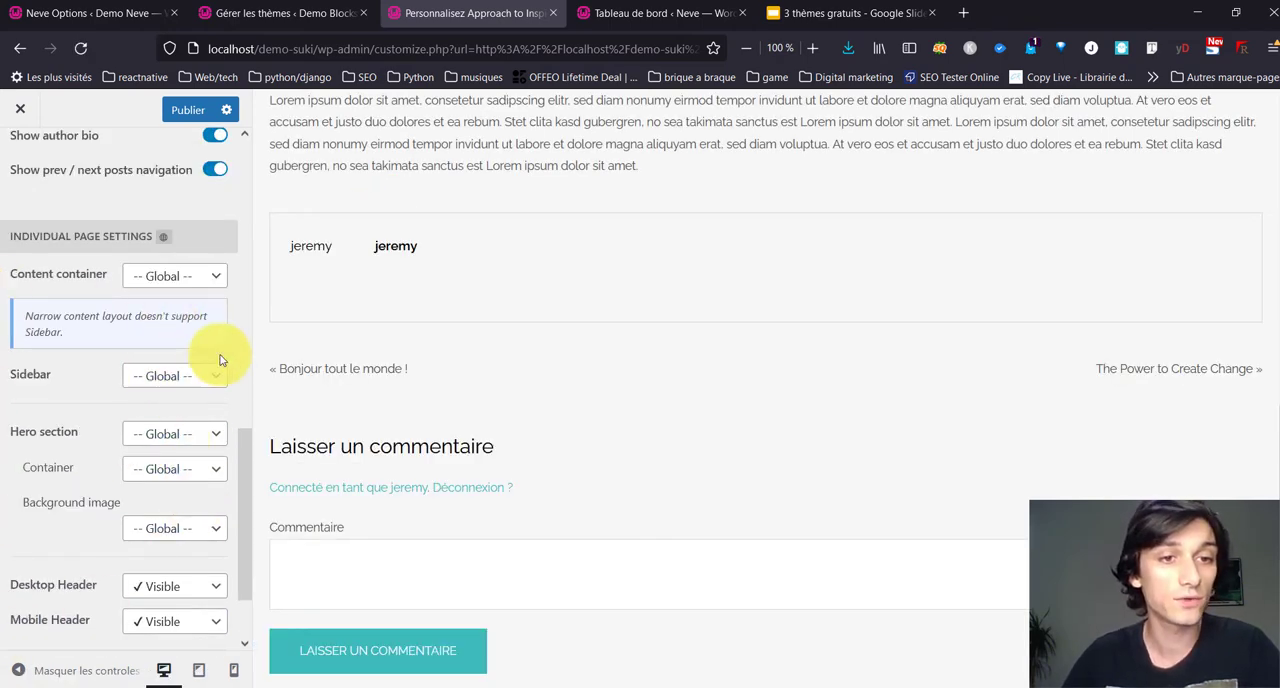
pyautogui.scroll(5, 657, 300)
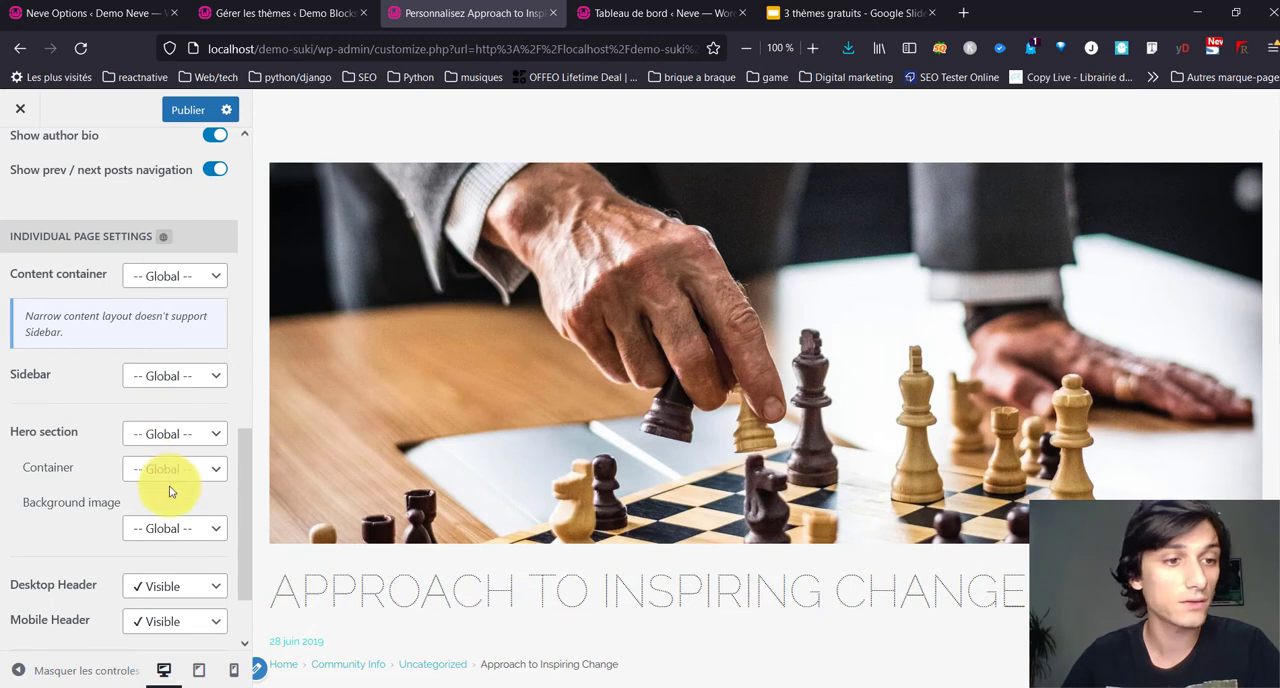
pyautogui.click(158, 378)
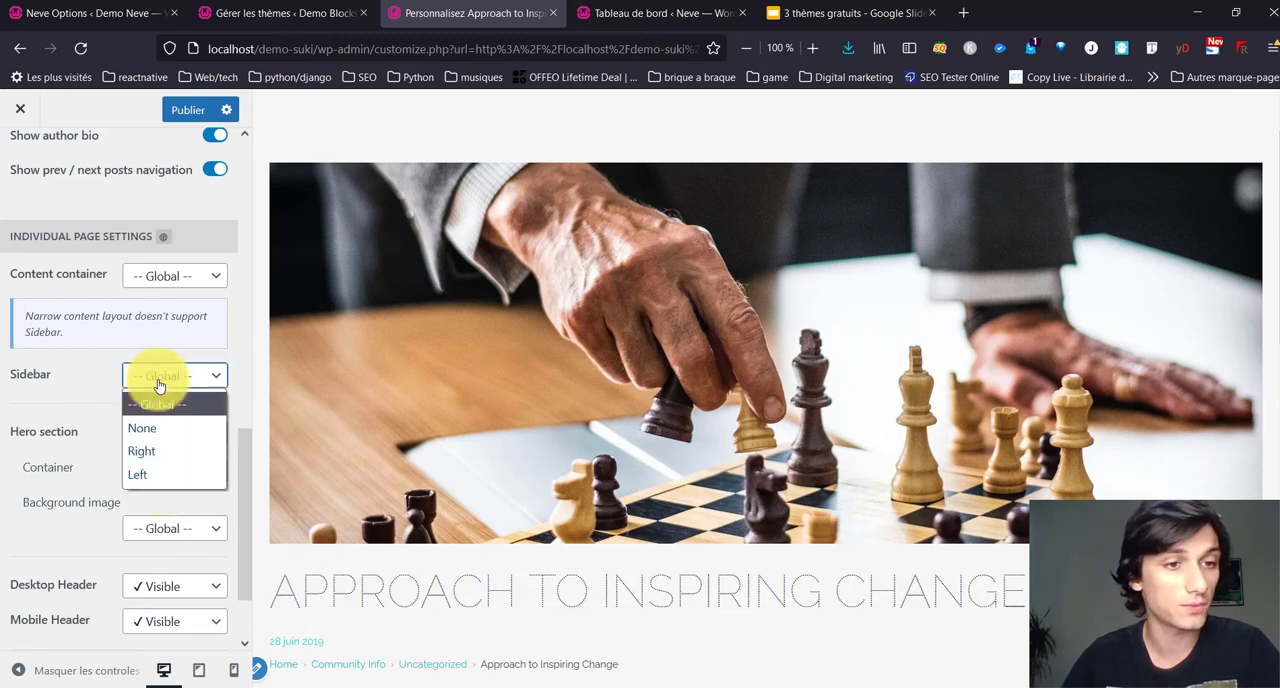
pyautogui.click(160, 452)
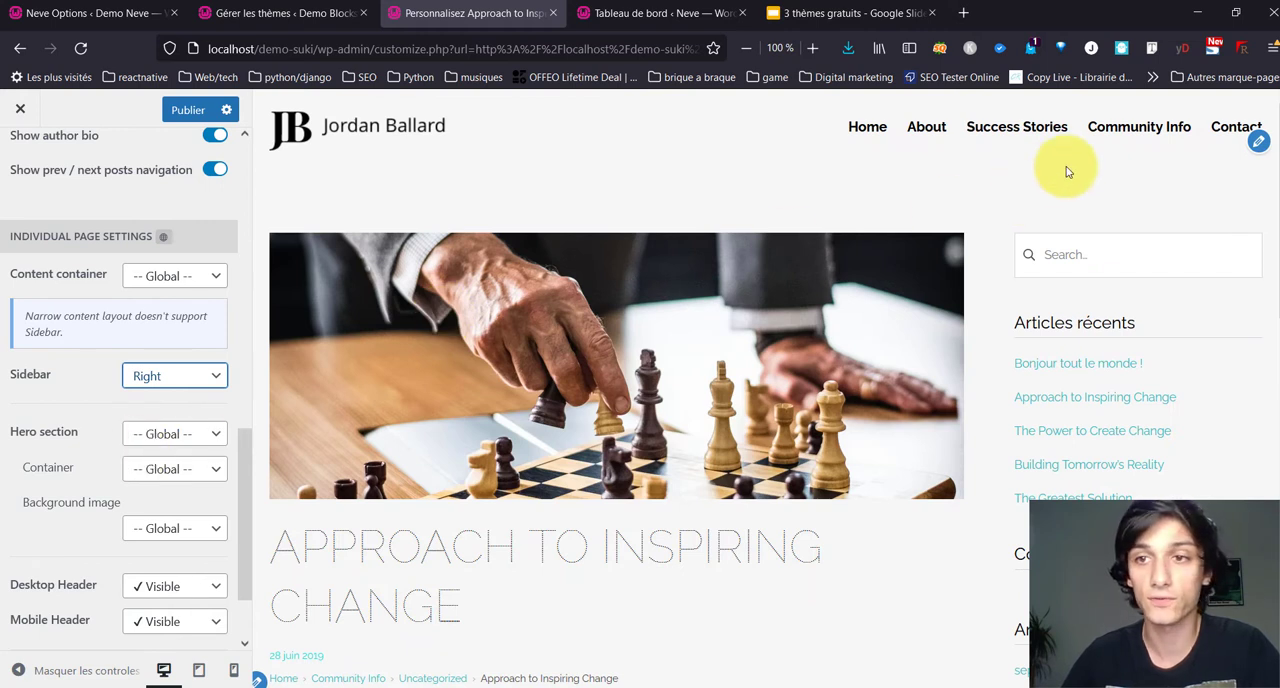
pyautogui.scroll(-2, 165, 450)
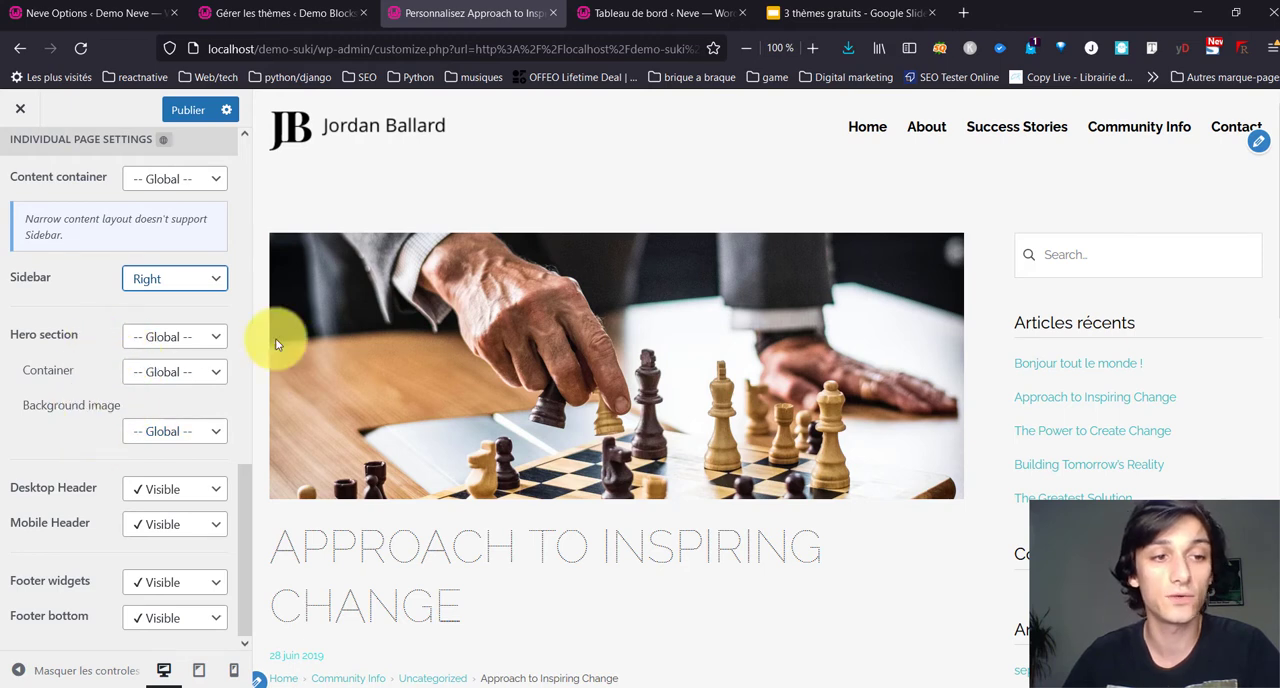
pyautogui.scroll(4, 133, 405)
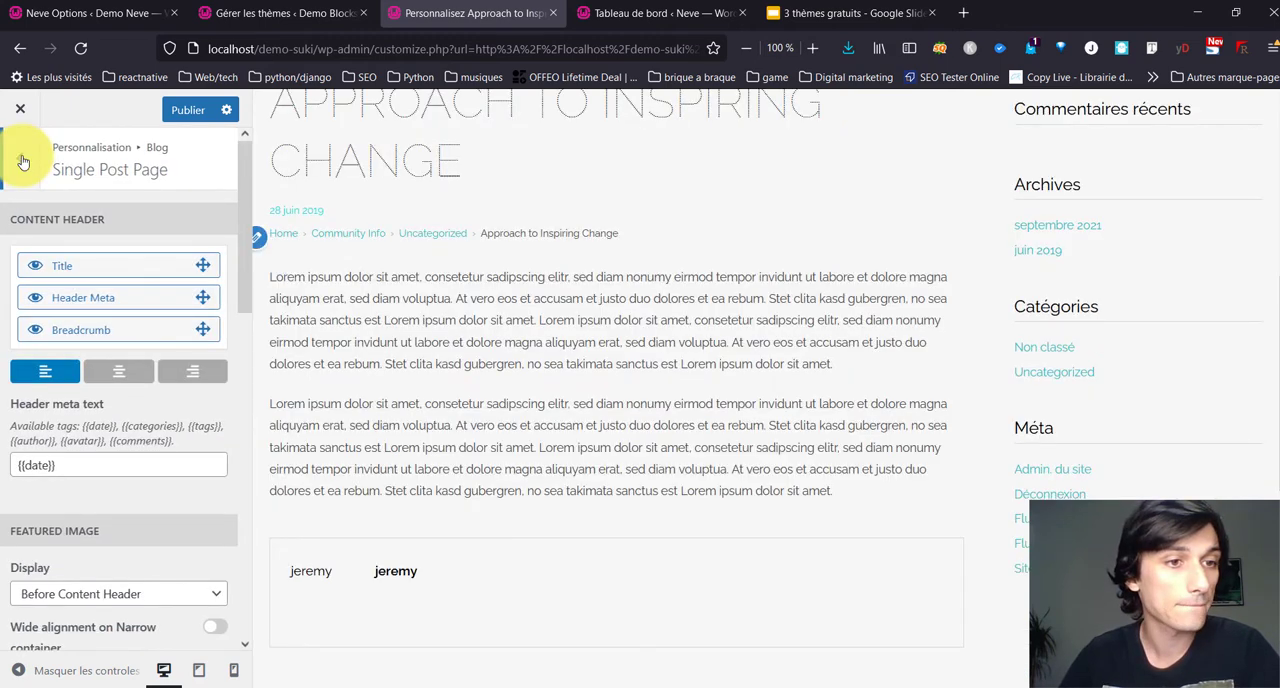
pyautogui.click(20, 158)
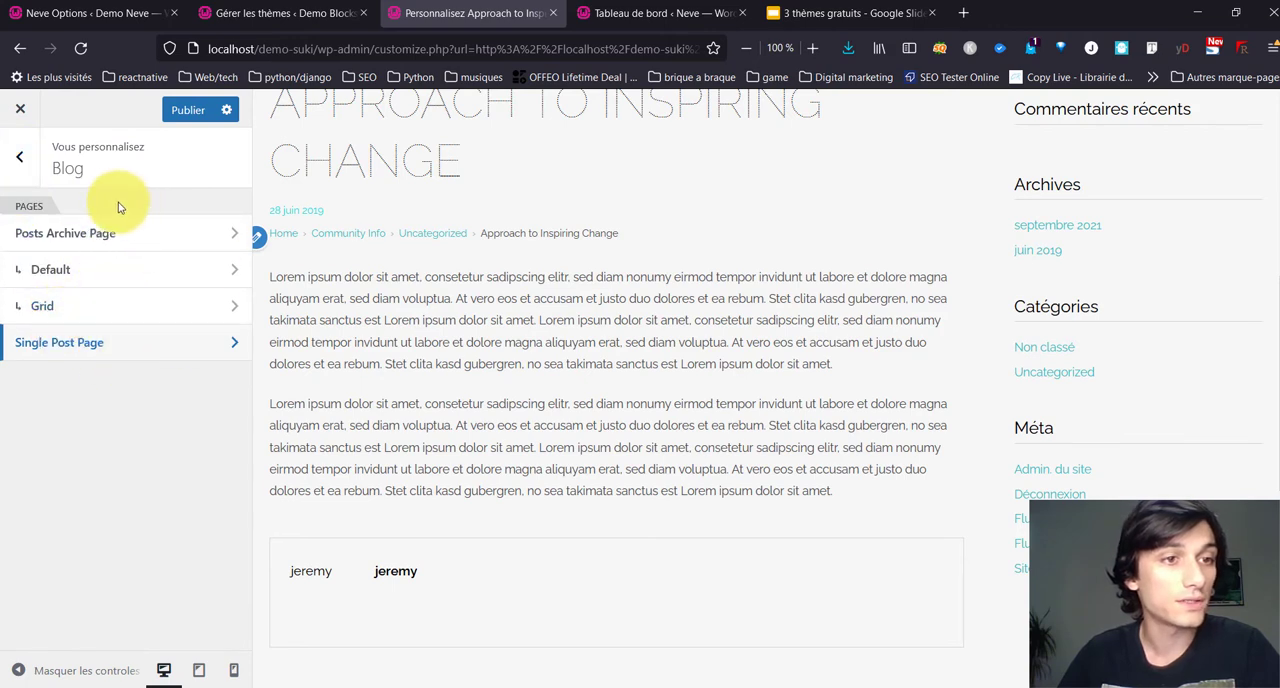
# Step: Load the Community Info page in the preview and look over its blog post grid
pyautogui.scroll(5, 678, 236)
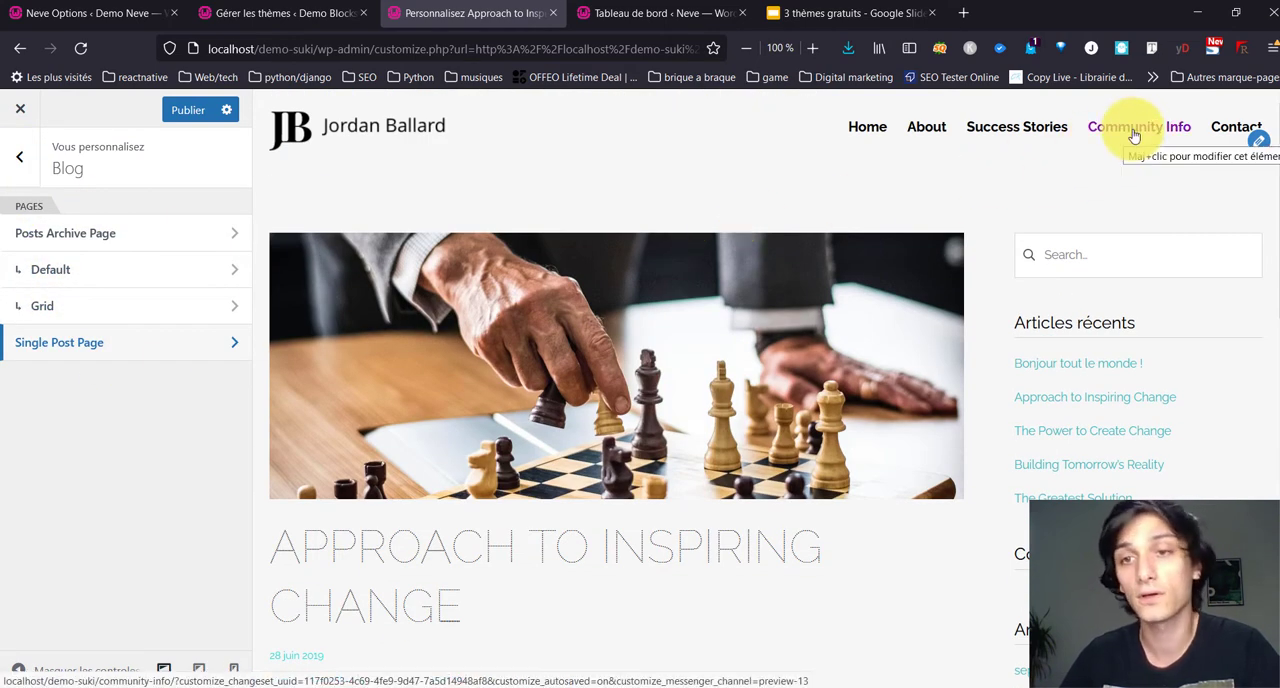
pyautogui.click(1134, 135)
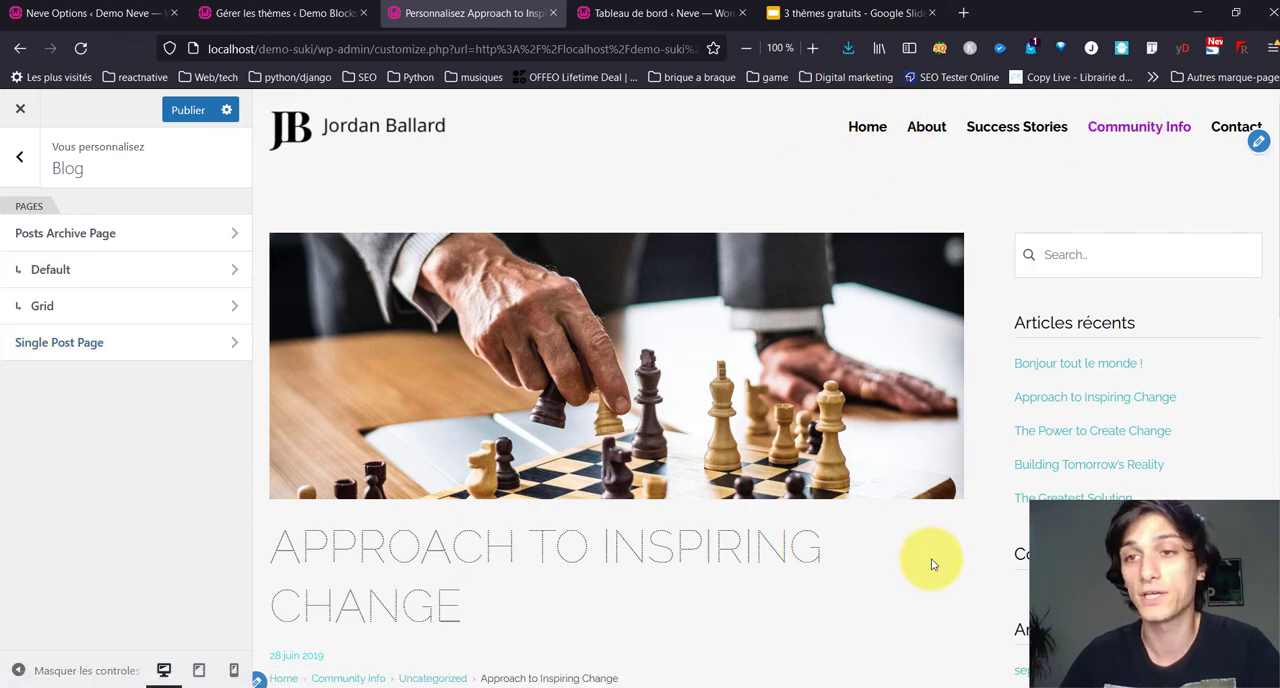
pyautogui.click(910, 272)
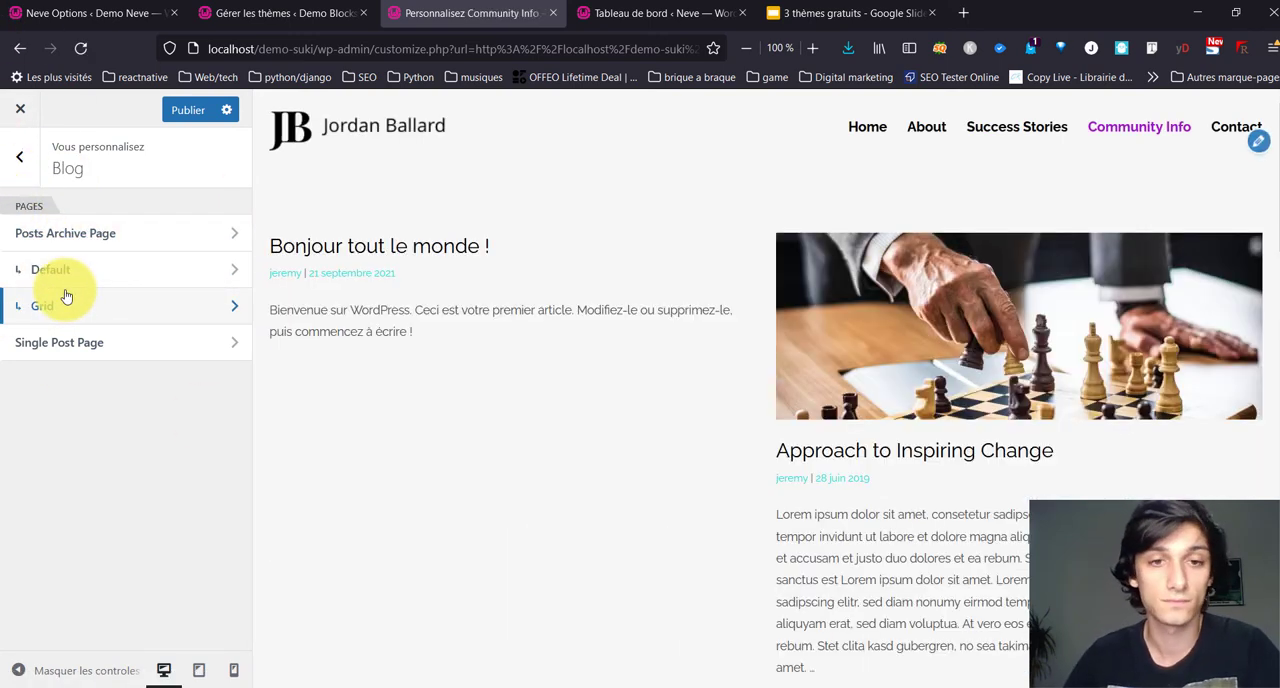
pyautogui.scroll(-3, 515, 360)
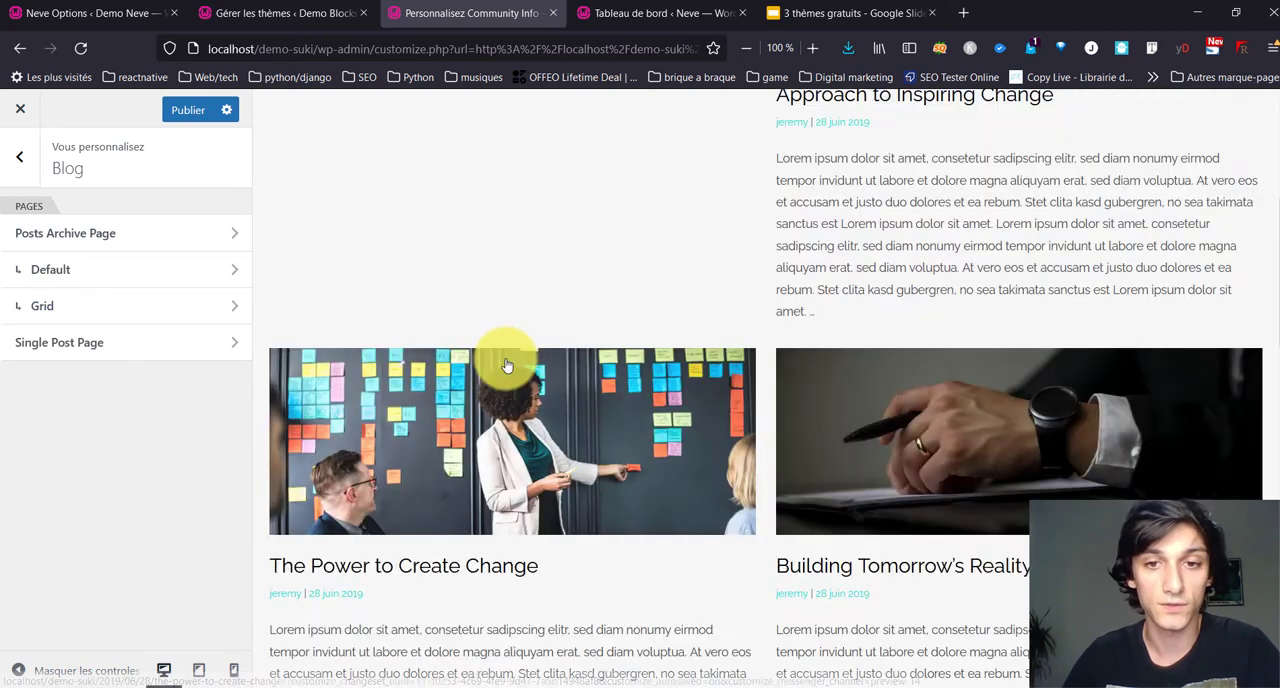
# Step: Set the blog's Grid layout to 3 columns with a 25 px rows gutter and a 20 px columns gutter
pyautogui.click(98, 310)
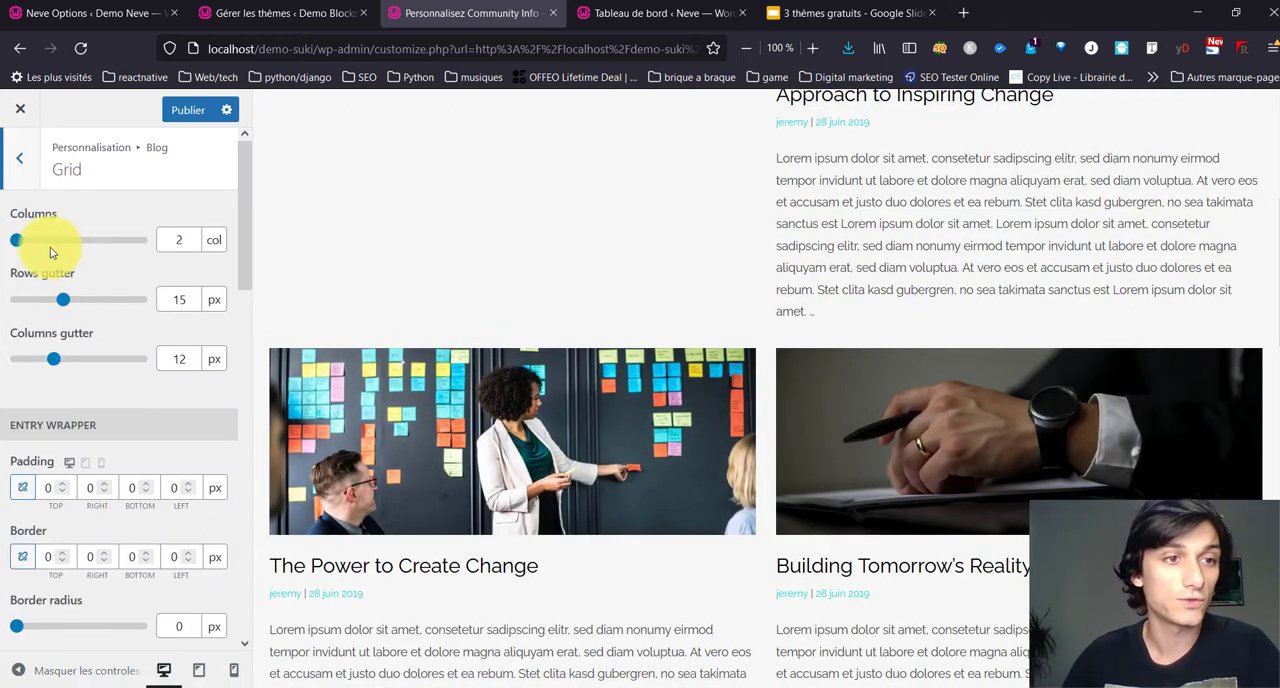
pyautogui.moveTo(52, 245); pyautogui.dragTo(78, 240)
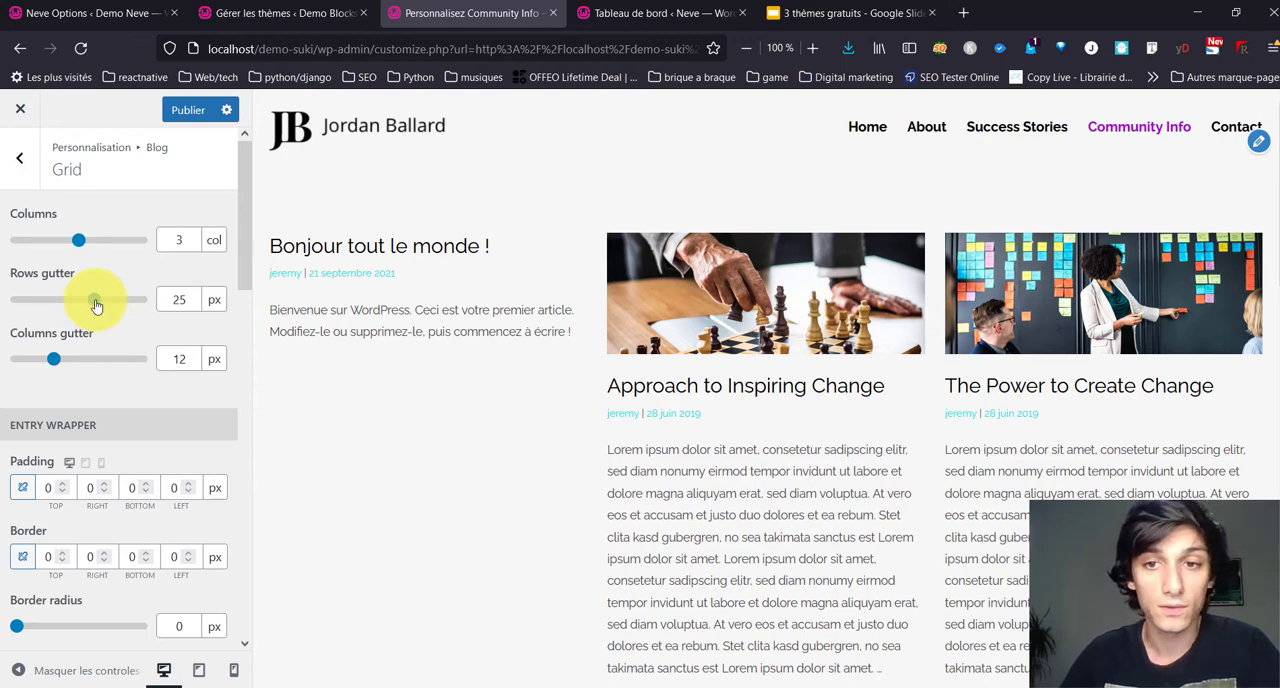
pyautogui.click(77, 360)
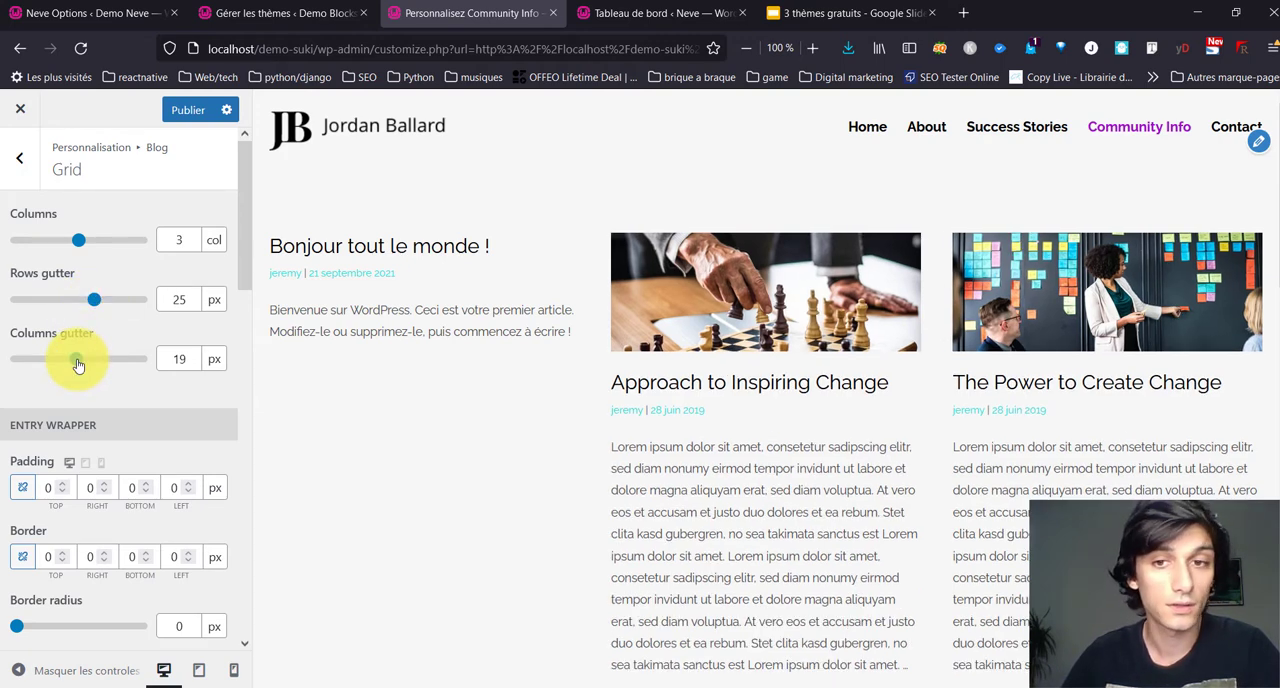
pyautogui.moveTo(78, 365)
pyautogui.mouseDown()
pyautogui.moveTo(163, 371)
pyautogui.moveTo(73, 373)
pyautogui.moveTo(84, 366)
pyautogui.mouseUp()
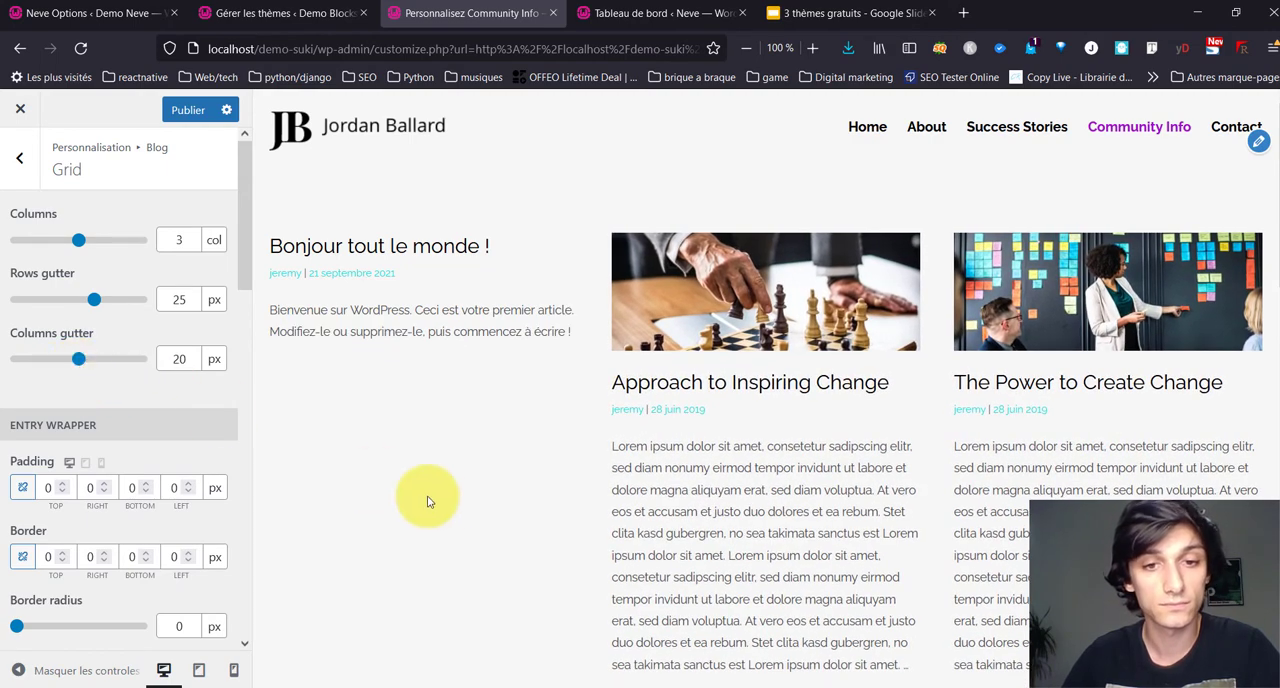
# Step: Hide the Header Meta element in the entry header of the blog's Grid layout
pyautogui.scroll(-5, 423, 503)
pyautogui.scroll(-3, 220, 404)
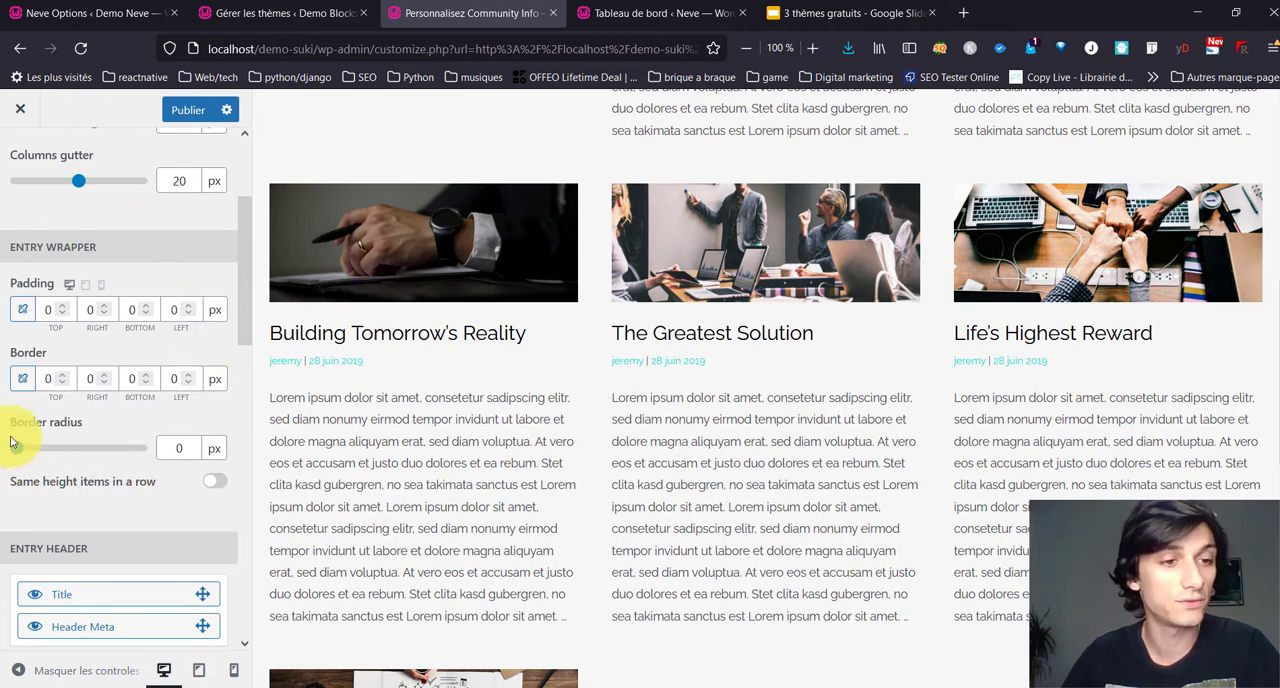
pyautogui.scroll(-2, 40, 440)
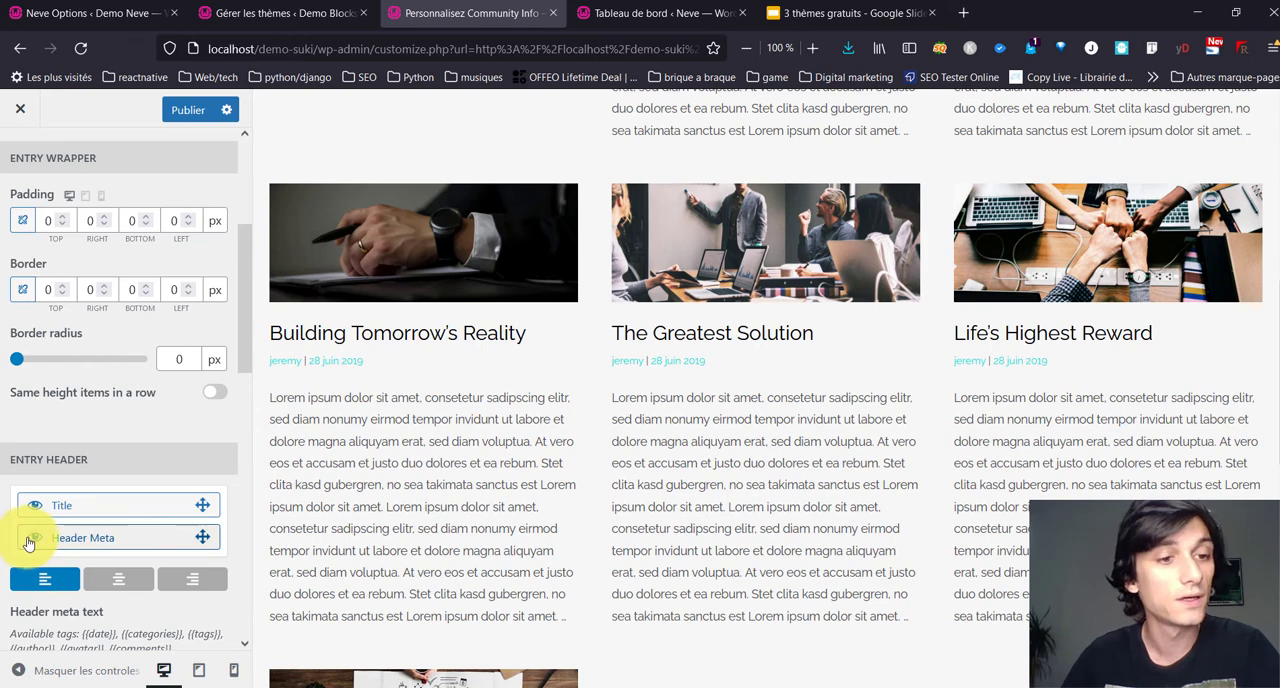
pyautogui.click(30, 540)
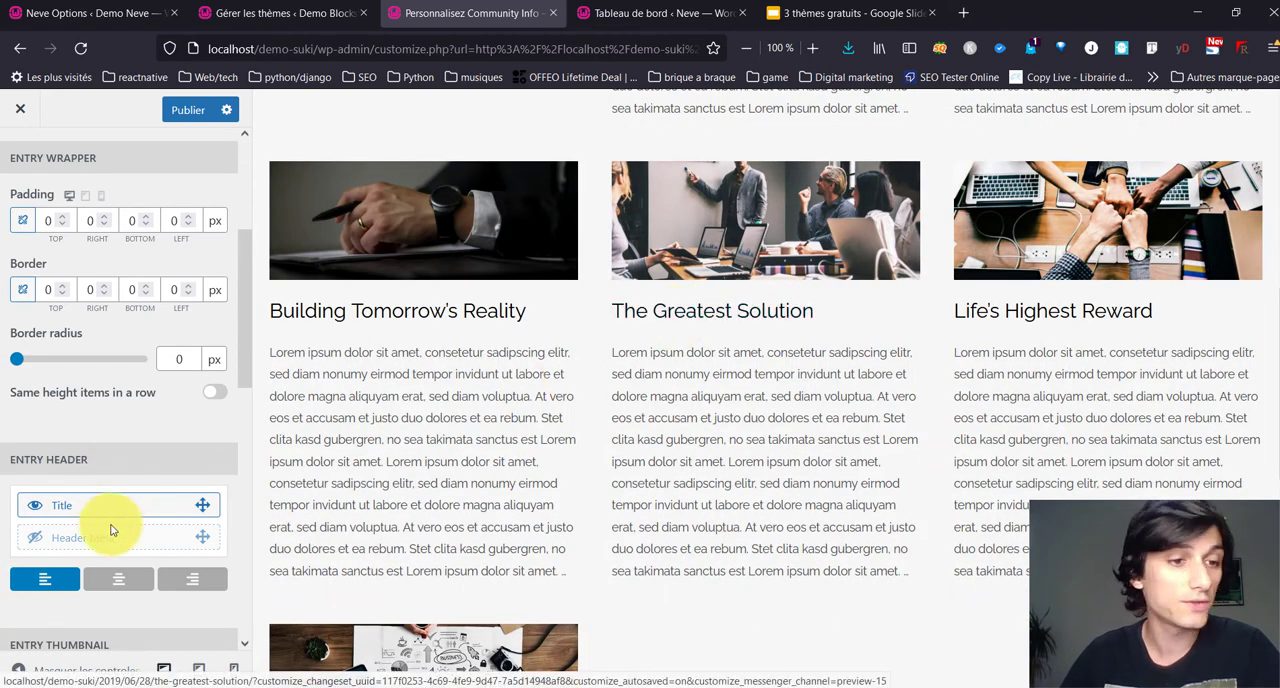
# Step: Examine the Grid layout's thumbnail, image size, excerpt, entry footer and color options, then return to the Blog settings
pyautogui.scroll(-5, 110, 528)
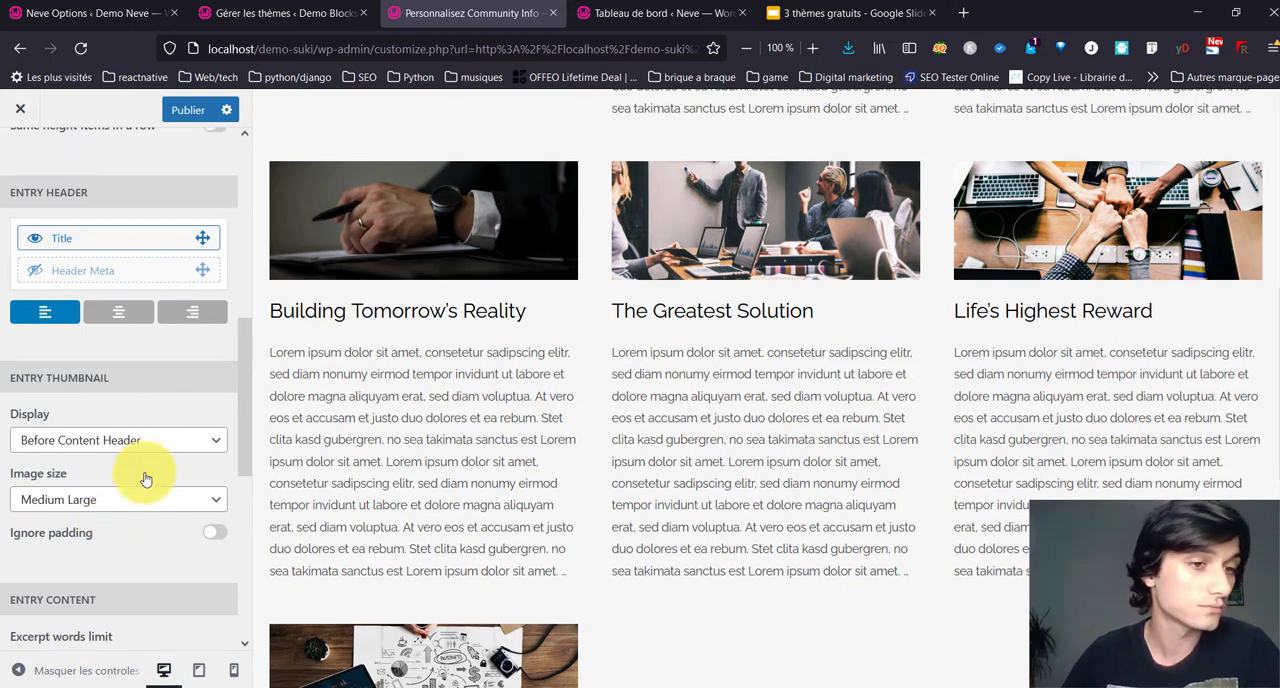
pyautogui.scroll(-2, 146, 479)
pyautogui.click(148, 418)
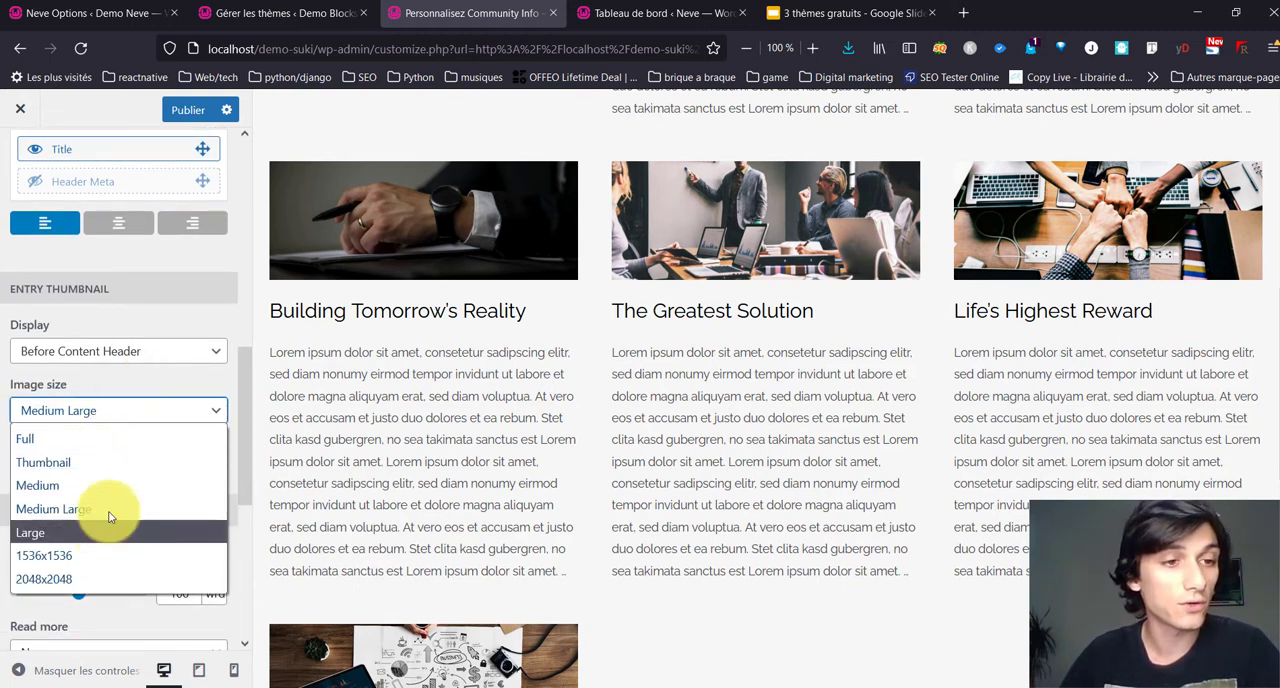
pyautogui.click(130, 325)
pyautogui.scroll(-5, 100, 460)
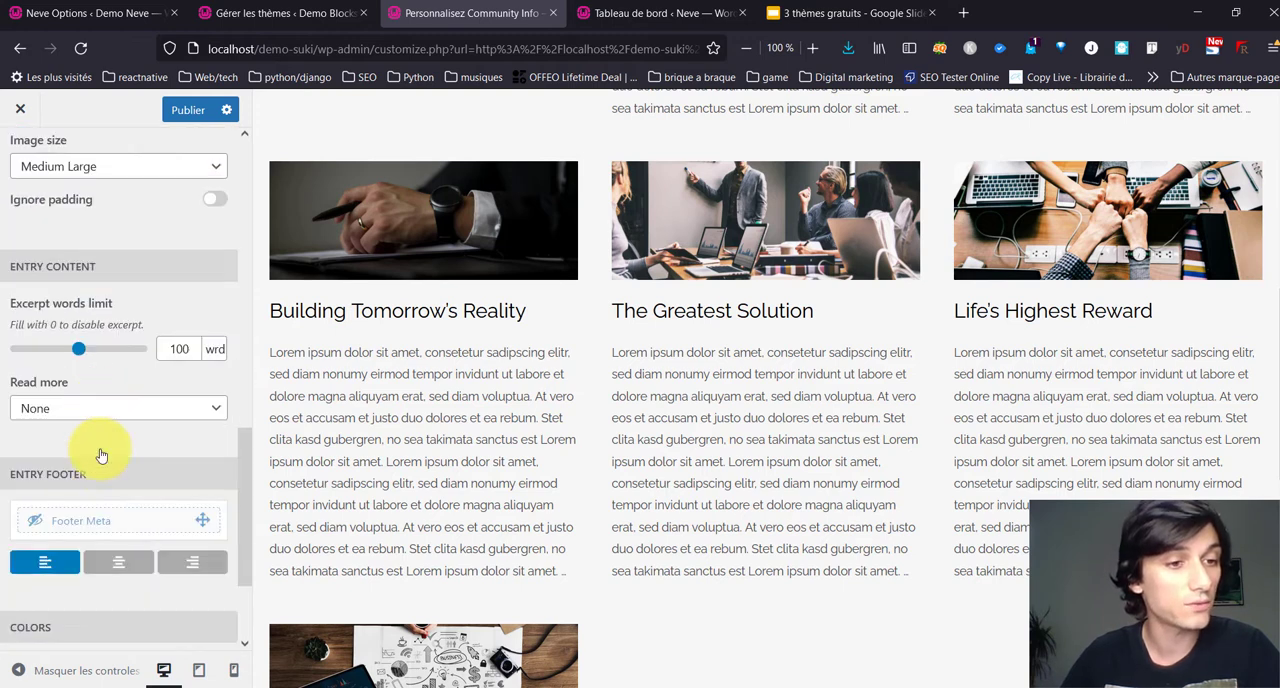
pyautogui.scroll(6, 100, 455)
pyautogui.scroll(-10, 100, 455)
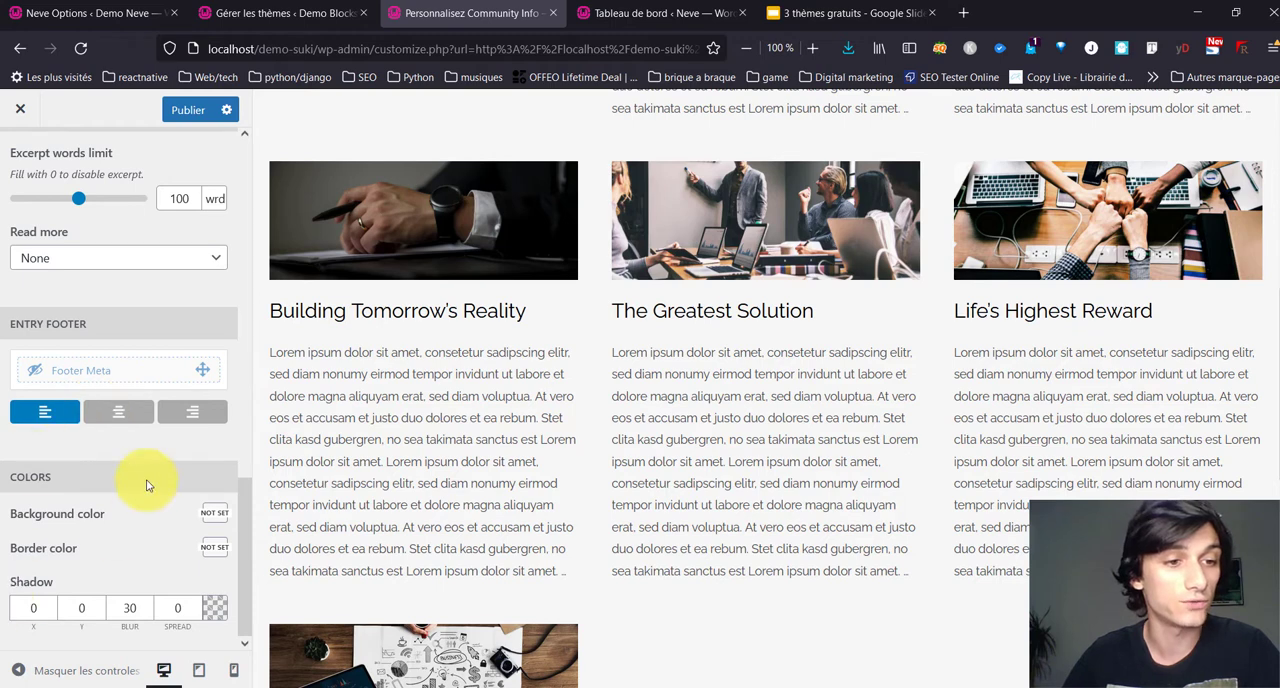
pyautogui.scroll(10, 80, 497)
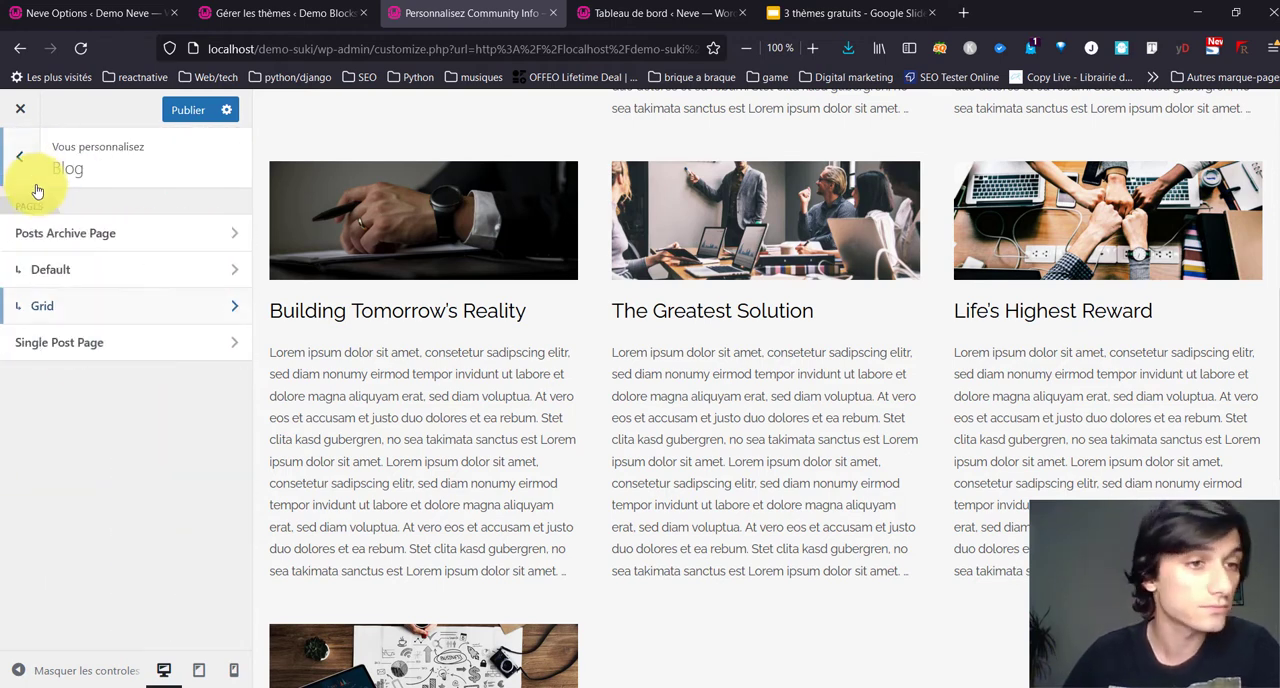
# Step: Look through the blog's Default layout options, including items gap and entry header, and return to the Blog settings
pyautogui.click(118, 284)
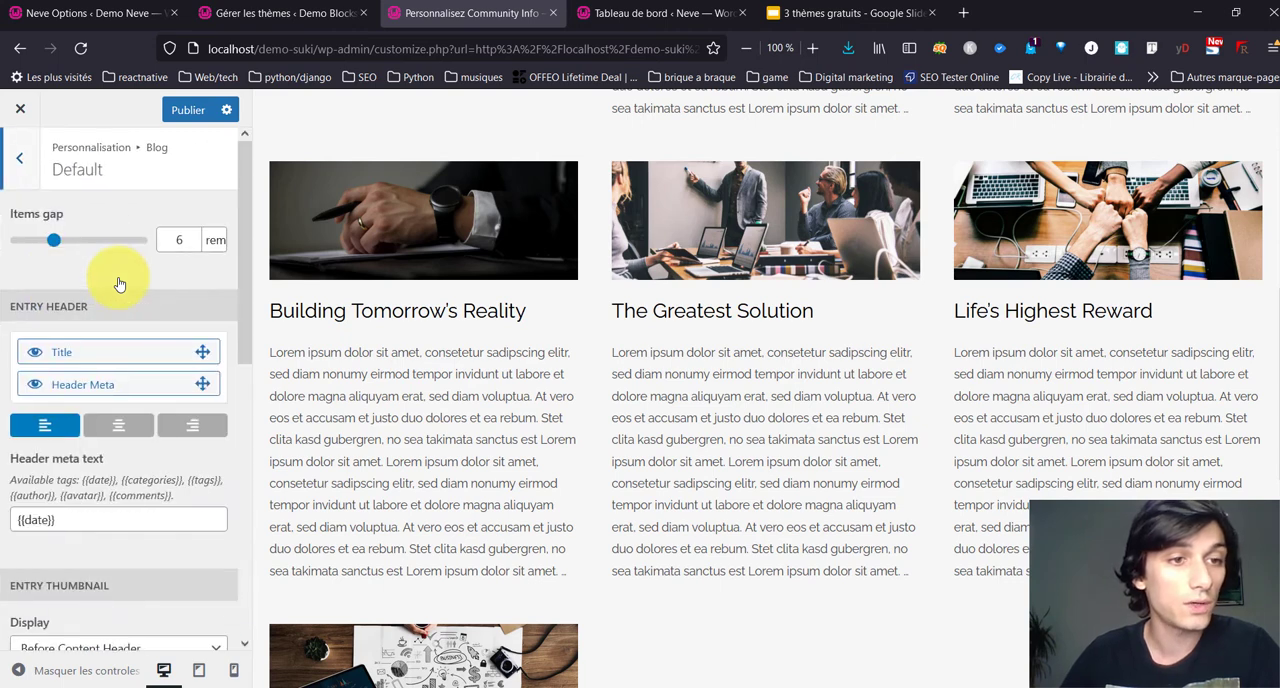
pyautogui.scroll(-4, 106, 290)
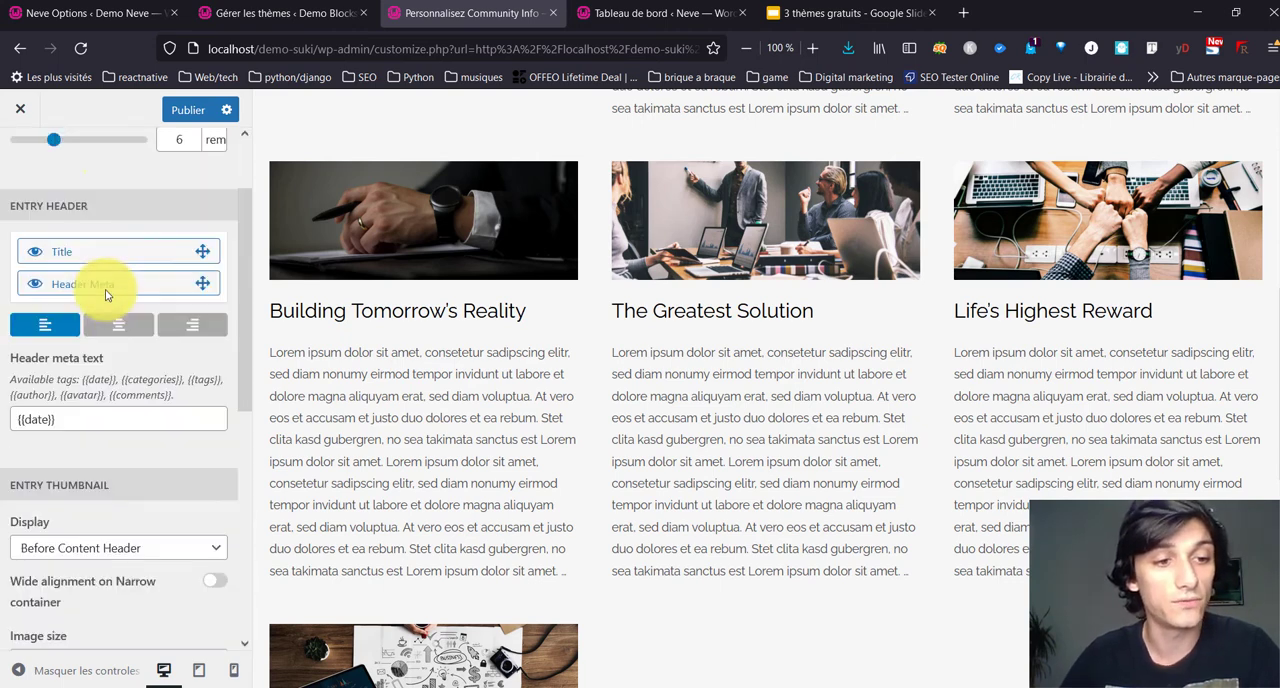
pyautogui.scroll(4, 106, 286)
pyautogui.click(16, 140)
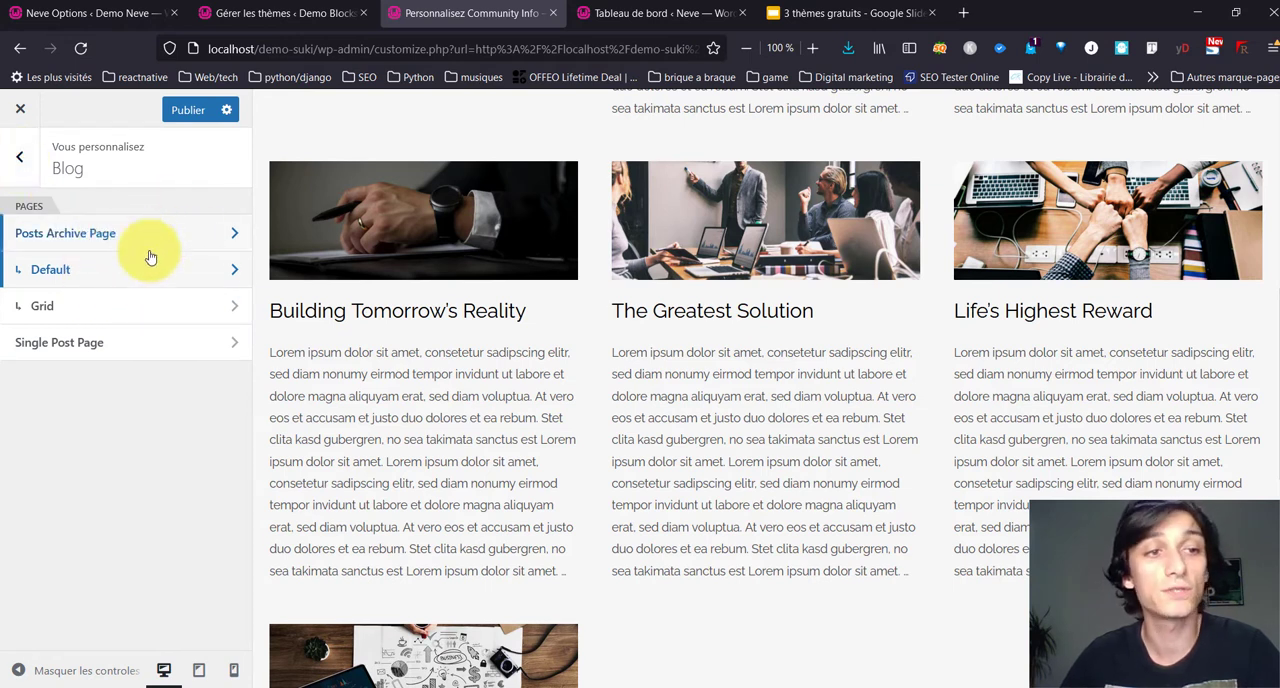
# Step: Review the Other Pages section and its Single Landing Page Page settings, then return to the main customizer sections
pyautogui.click(34, 160)
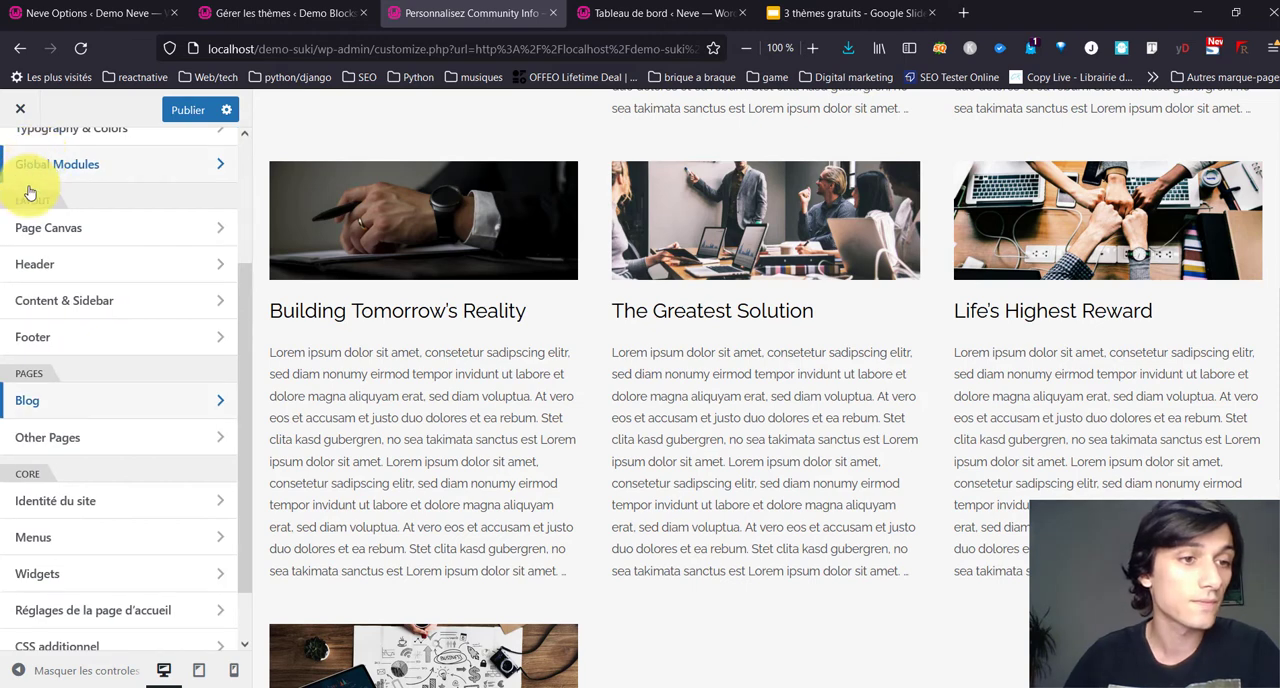
pyautogui.click(66, 445)
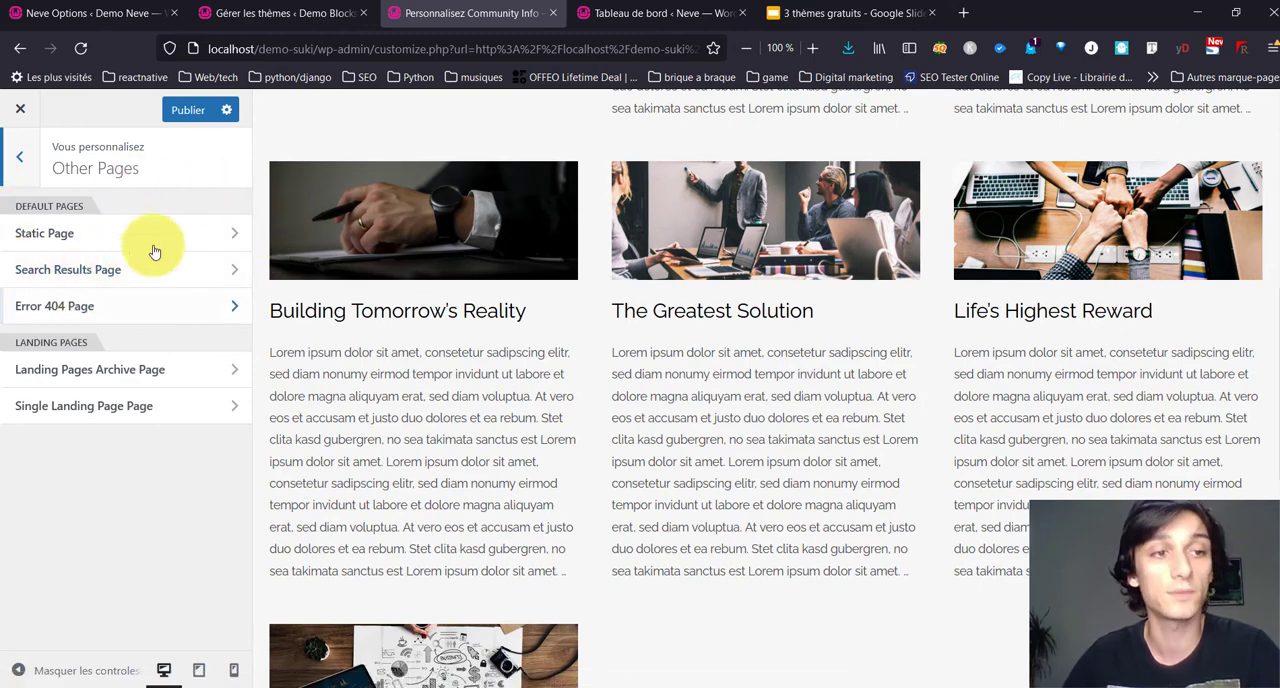
pyautogui.scroll(5, 818, 295)
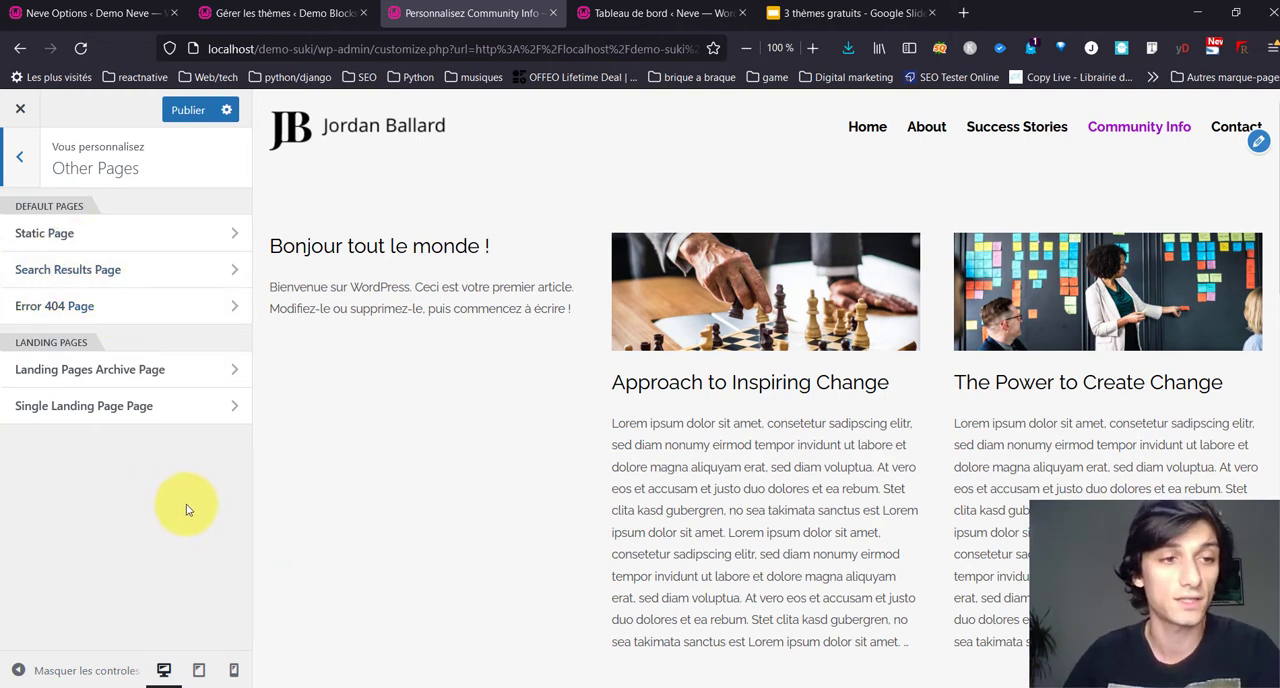
pyautogui.click(181, 424)
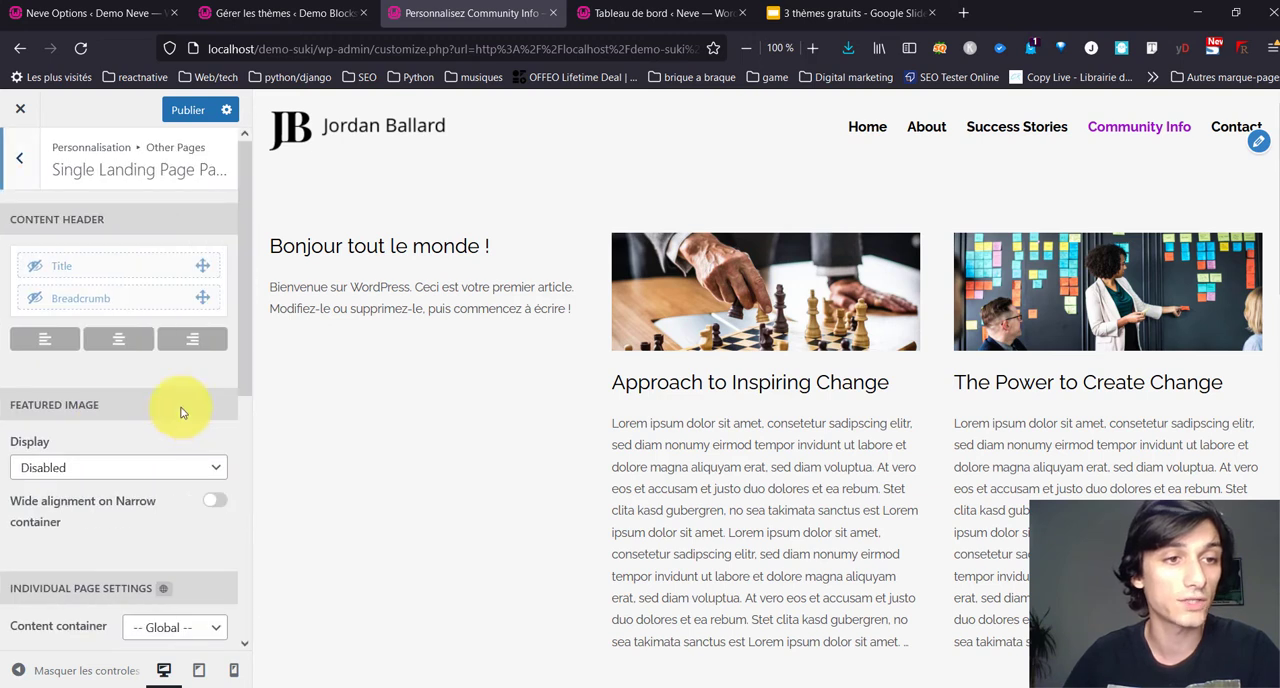
pyautogui.click(20, 160)
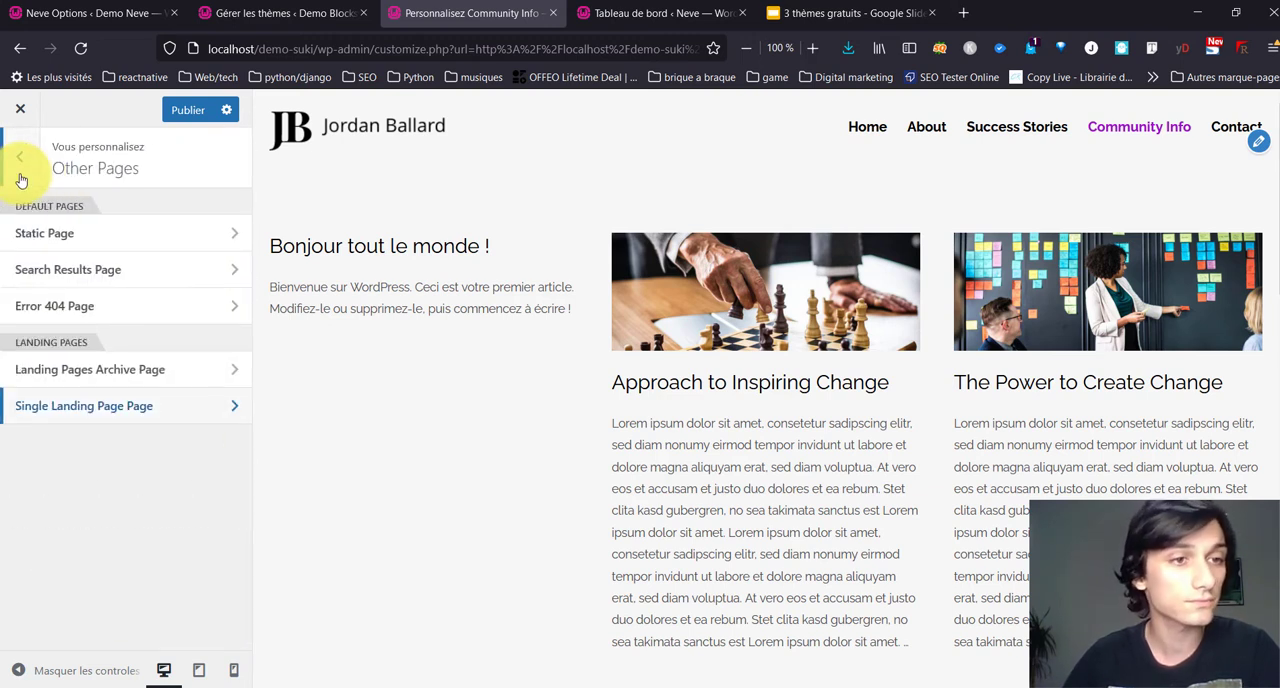
pyautogui.click(22, 176)
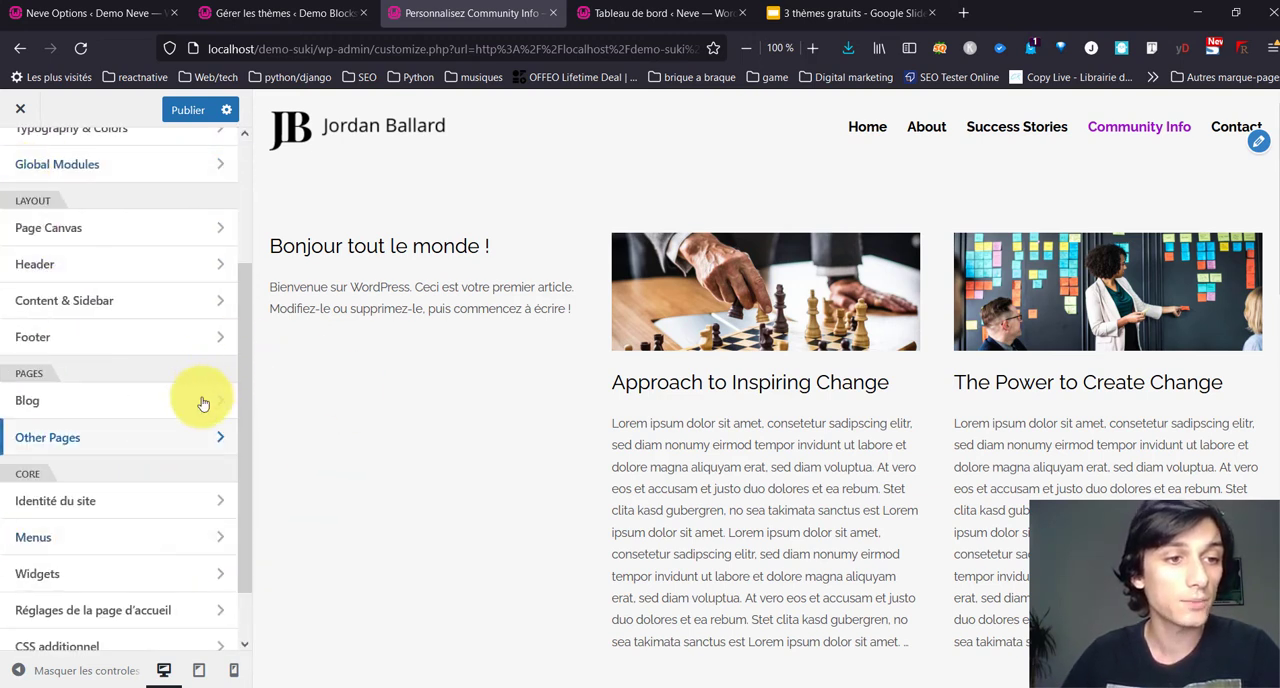
# Step: Open the Page Canvas layout settings and examine the About page in the preview
pyautogui.scroll(3, 86, 484)
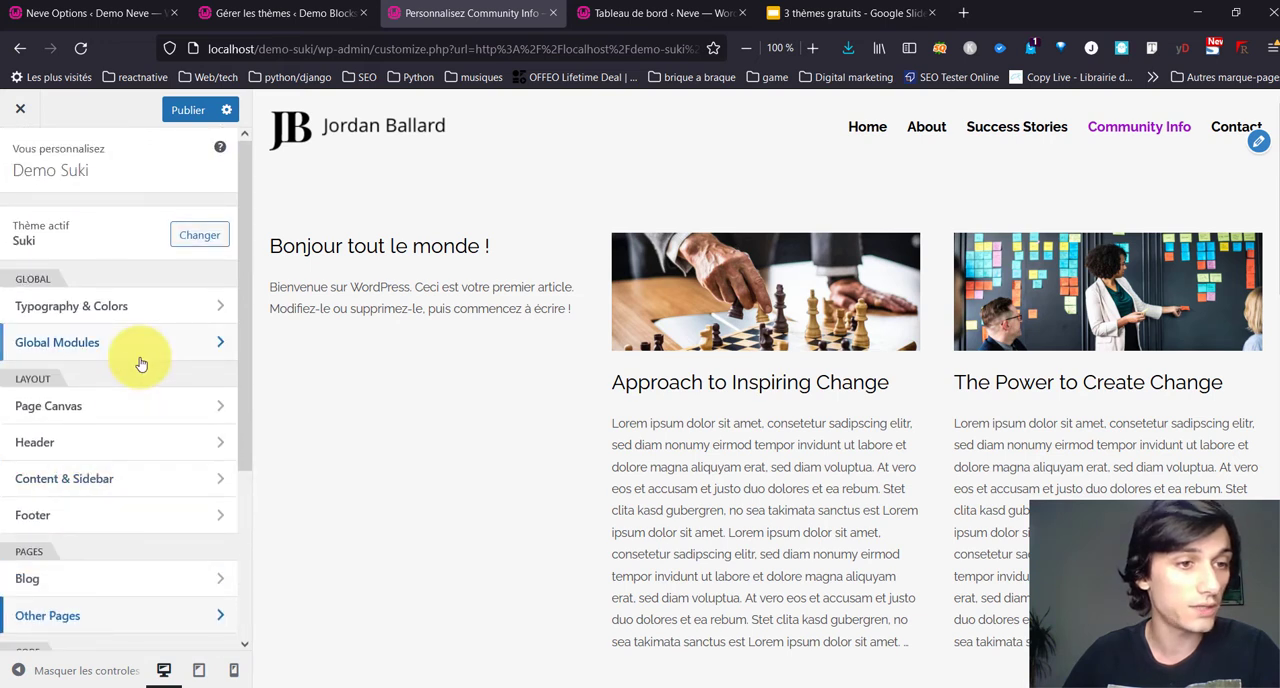
pyautogui.click(99, 409)
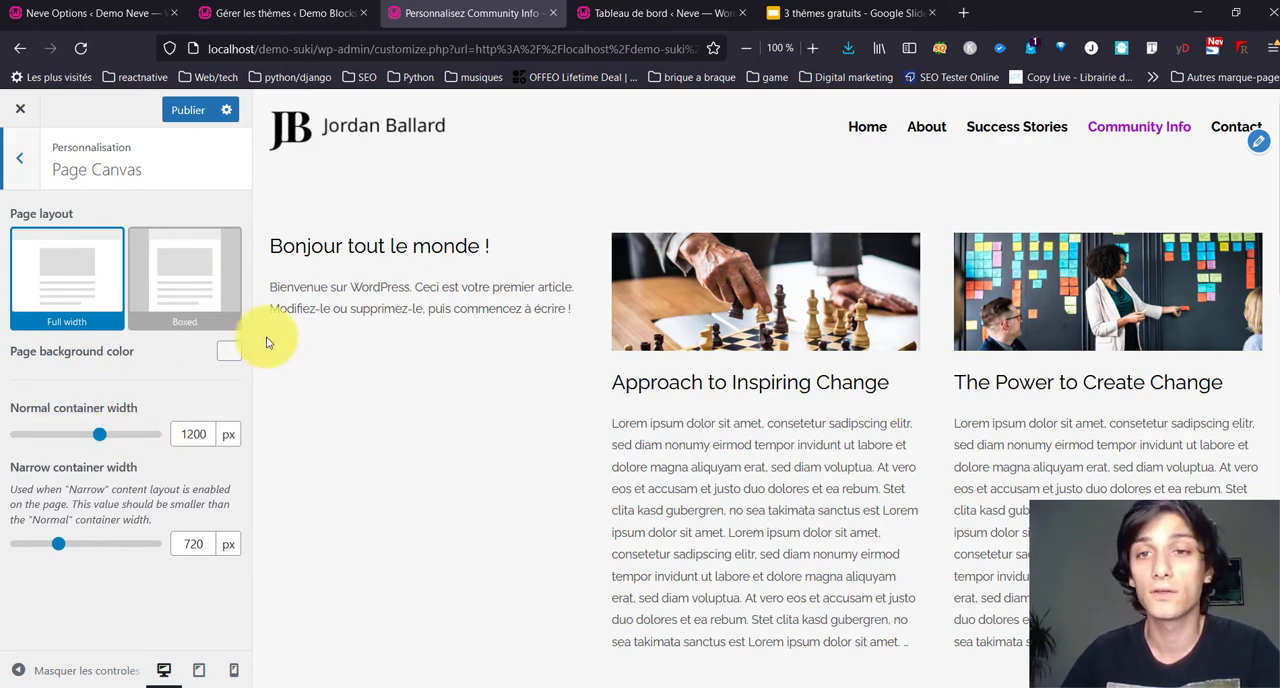
pyautogui.click(858, 130)
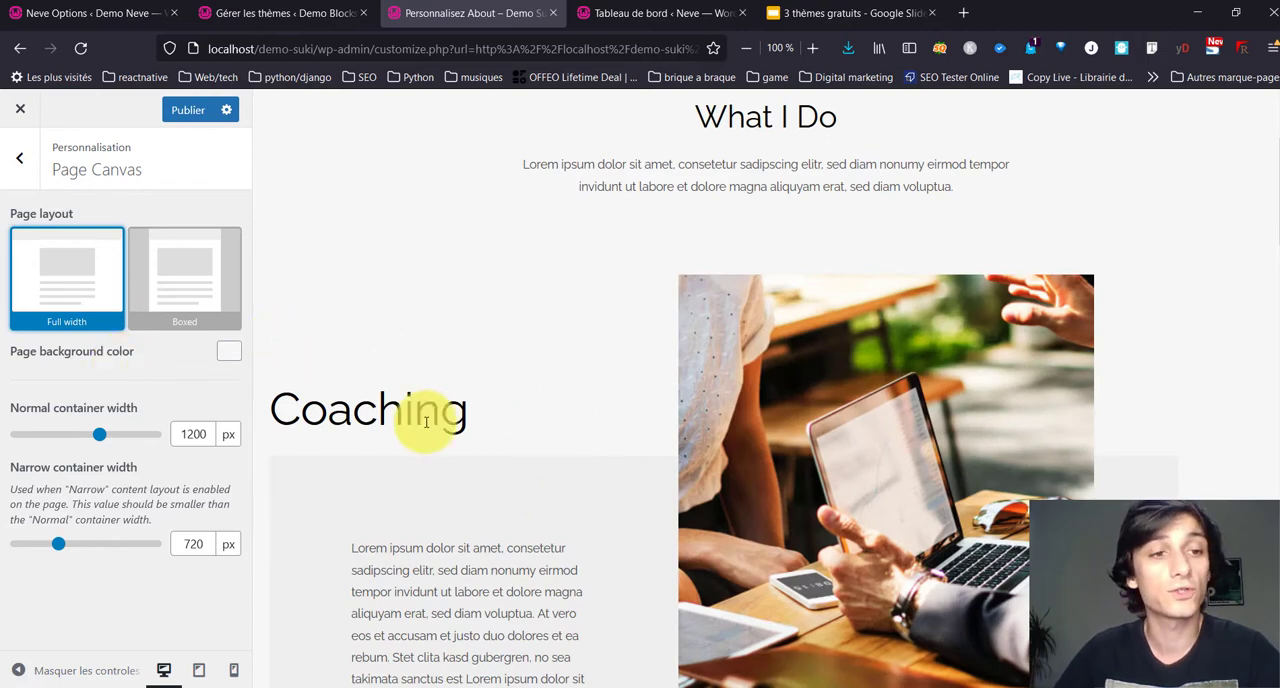
pyautogui.scroll(-10, 601, 444)
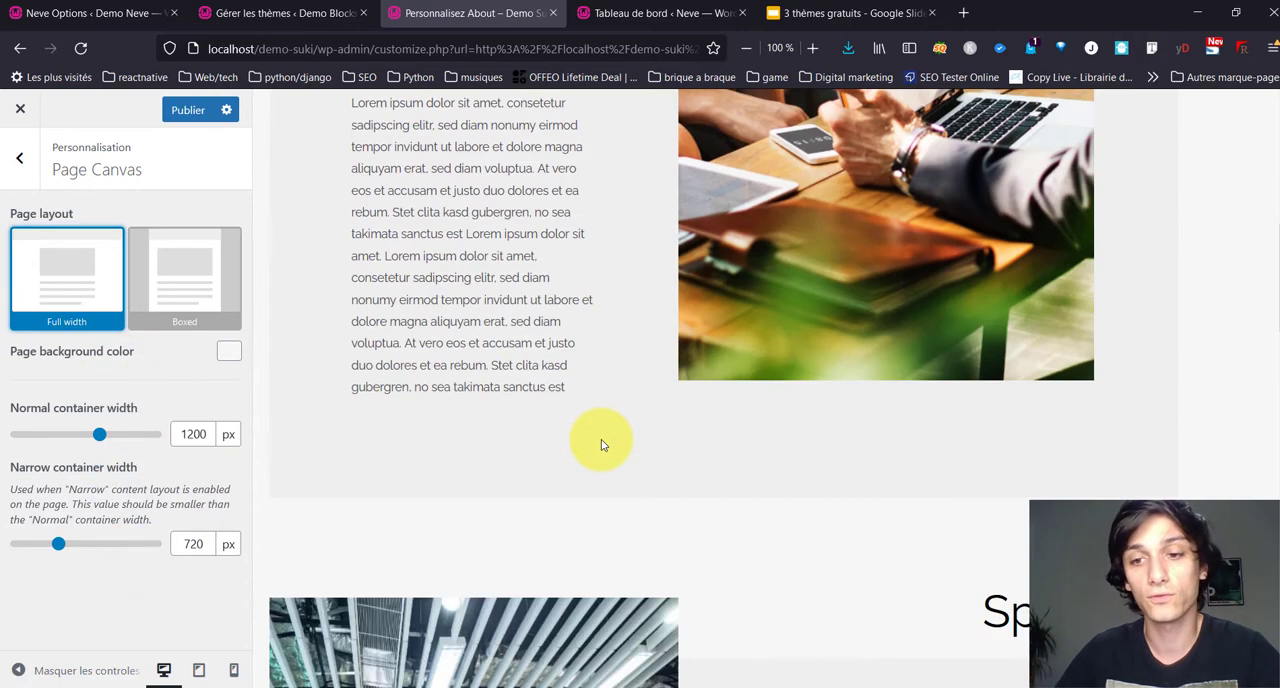
pyautogui.scroll(-4, 511, 358)
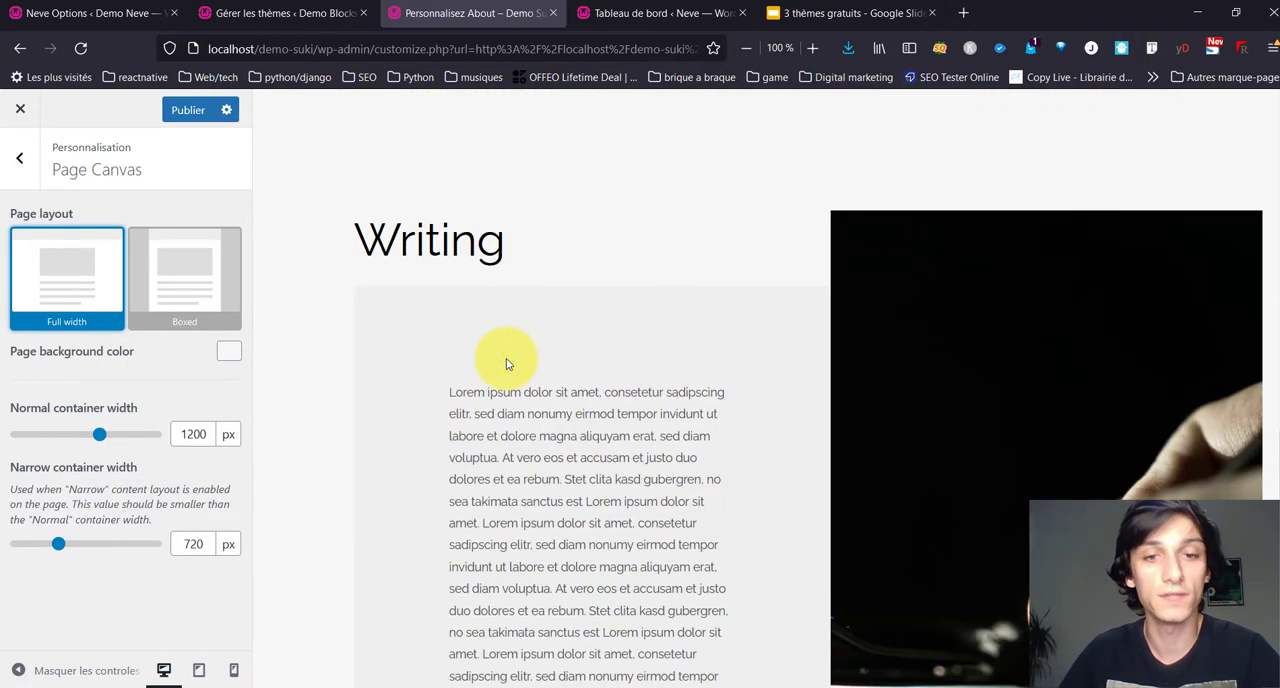
pyautogui.scroll(-3, 403, 398)
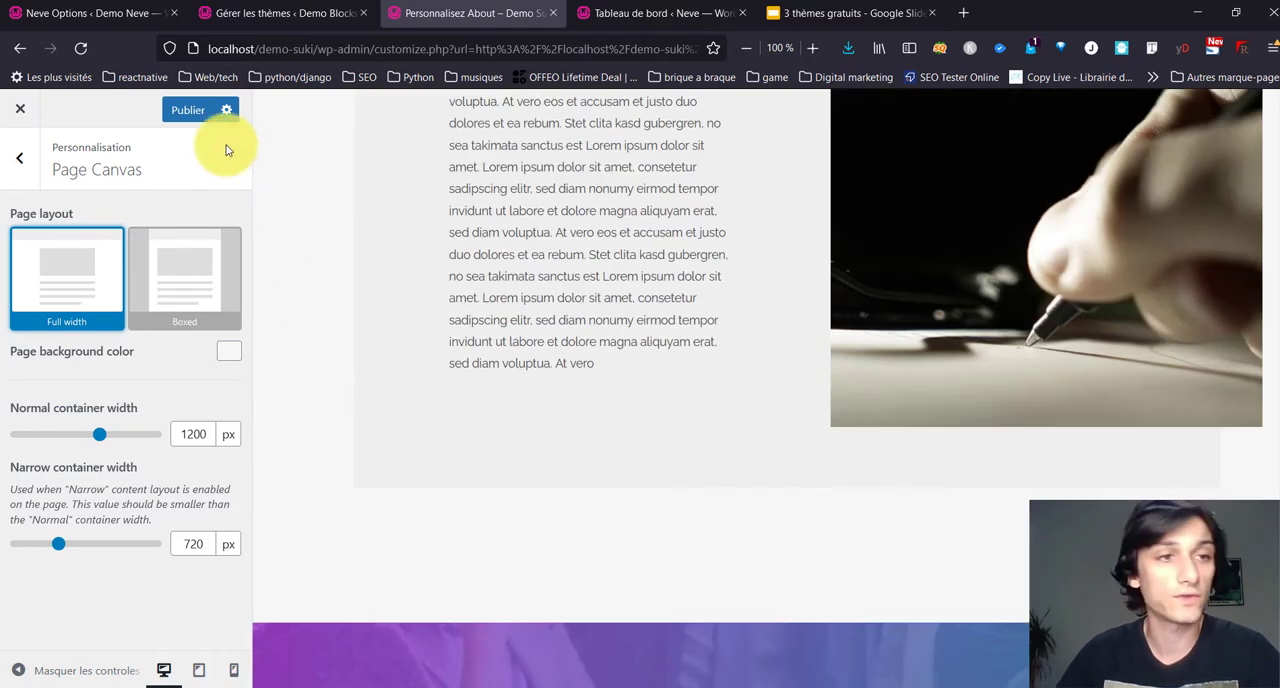
# Step: Open the Header builder and move the Logo element to the center column of the desktop Main Bar
pyautogui.click(21, 165)
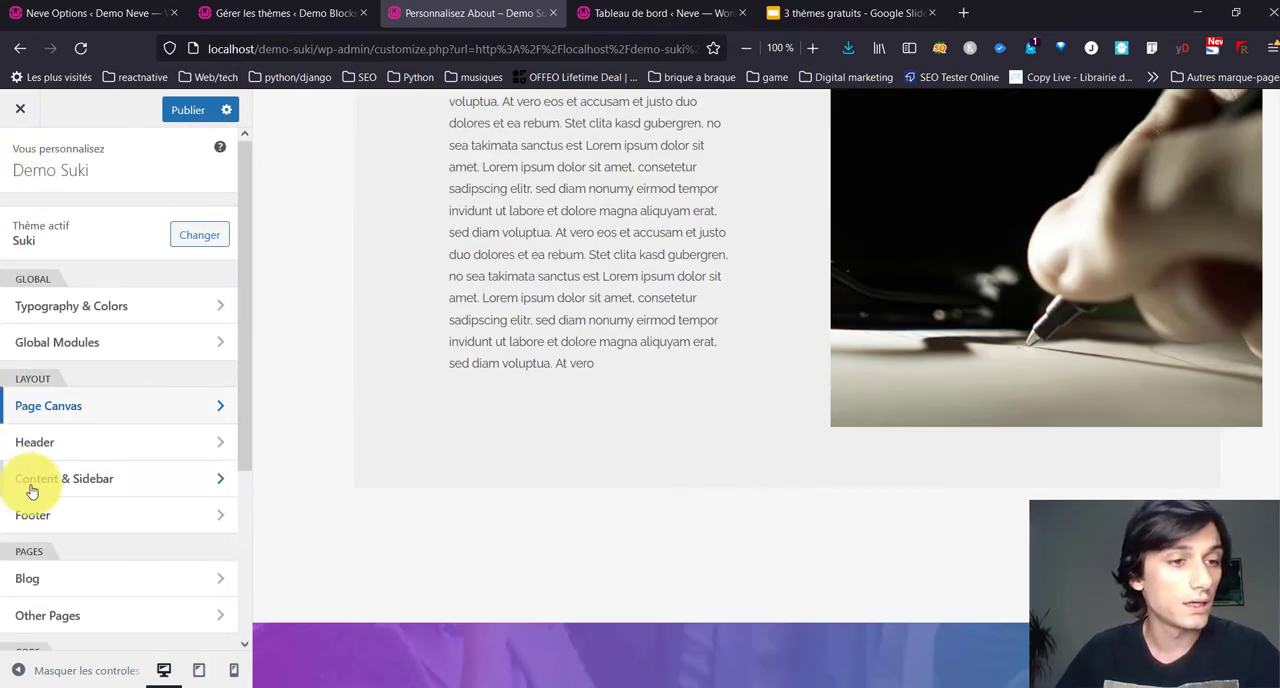
pyautogui.click(125, 447)
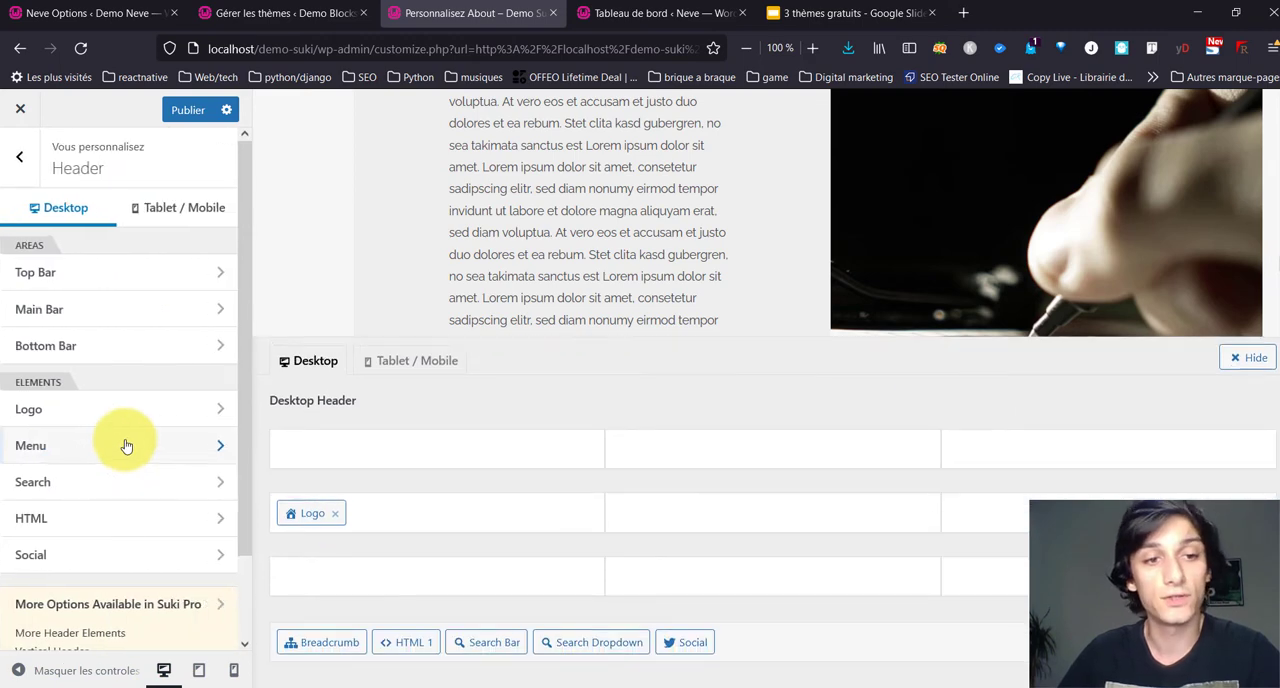
pyautogui.scroll(4, 559, 251)
pyautogui.scroll(5, 557, 251)
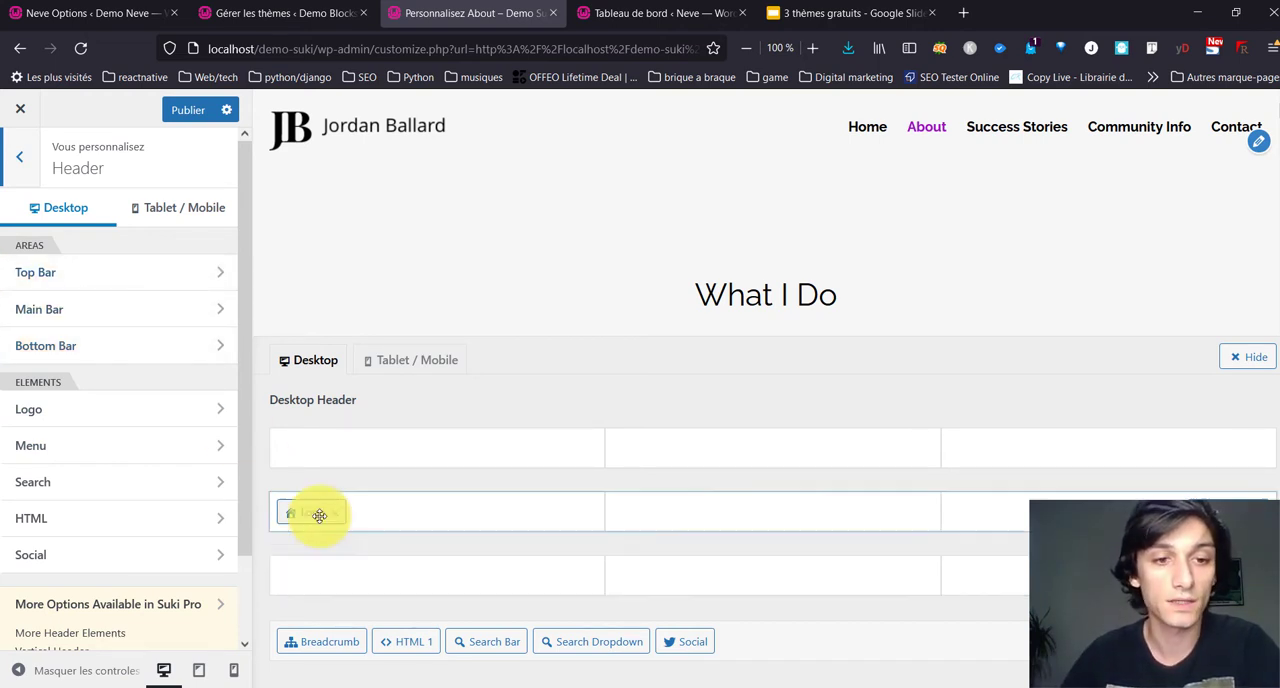
pyautogui.moveTo(319, 515); pyautogui.dragTo(780, 510)
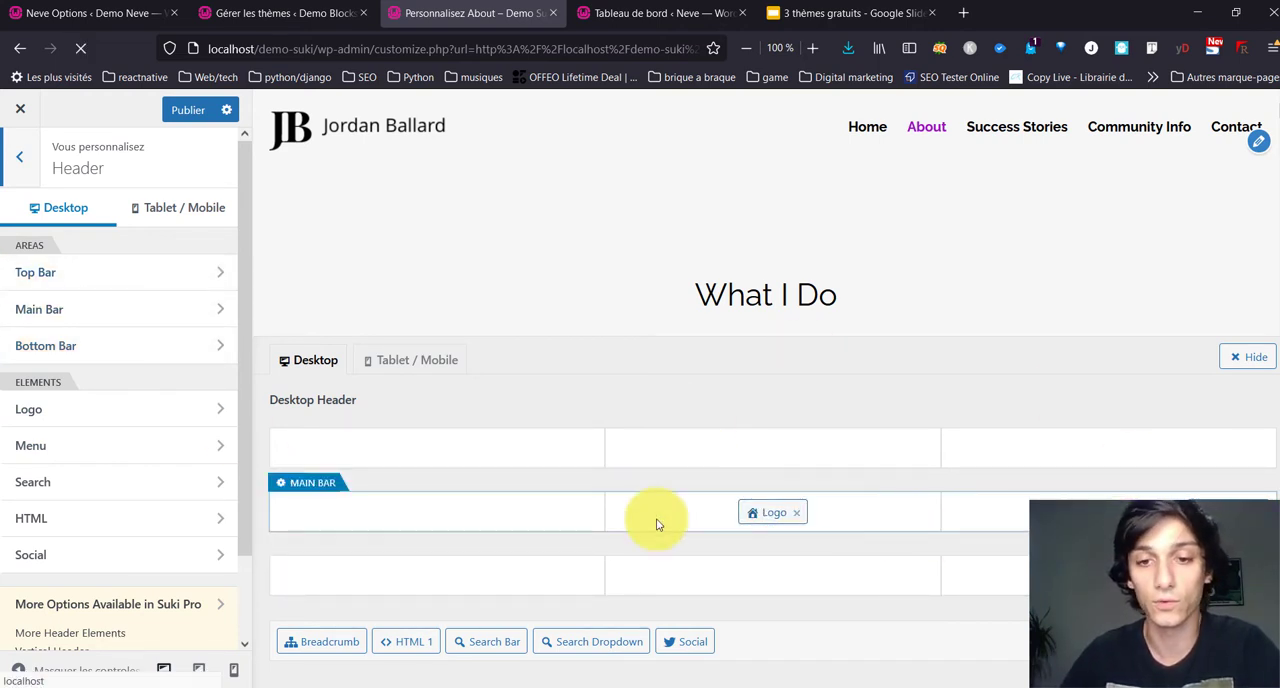
# Step: Arrange the desktop header's Main Bar with Logo in the left column, Menu 1 in the center and Social in the right
pyautogui.moveTo(1215, 495); pyautogui.dragTo(812, 577)
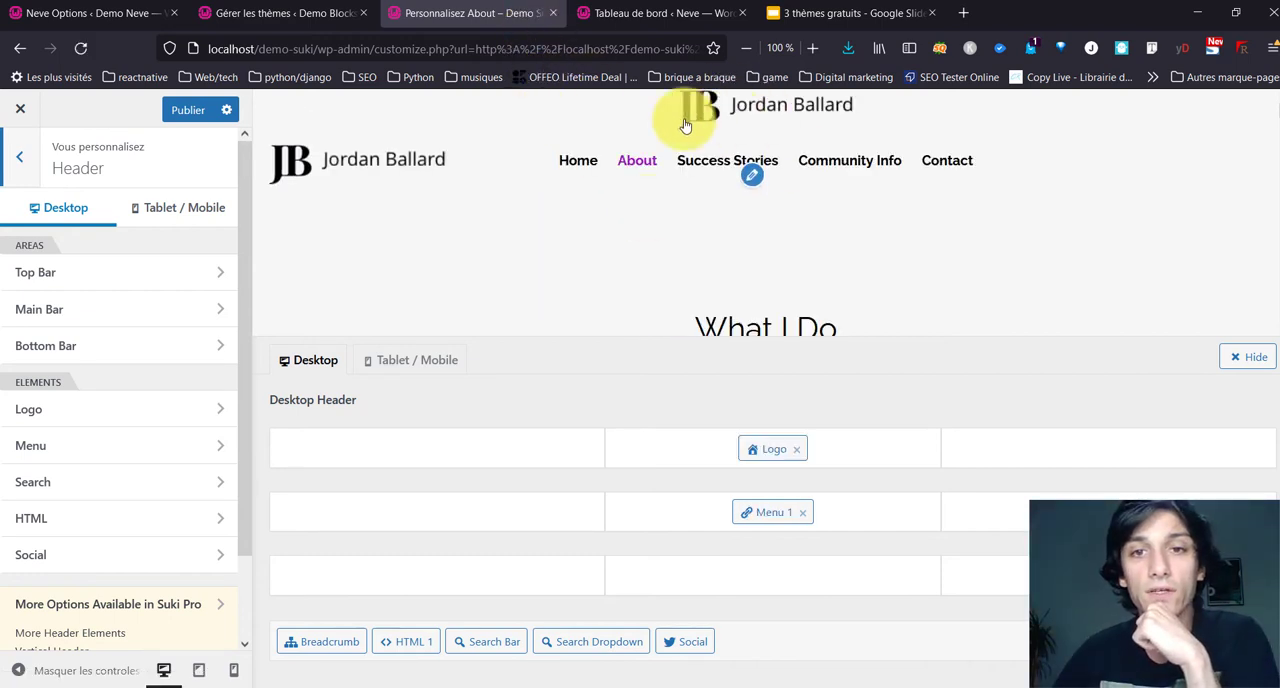
pyautogui.moveTo(690, 641); pyautogui.dragTo(1014, 531)
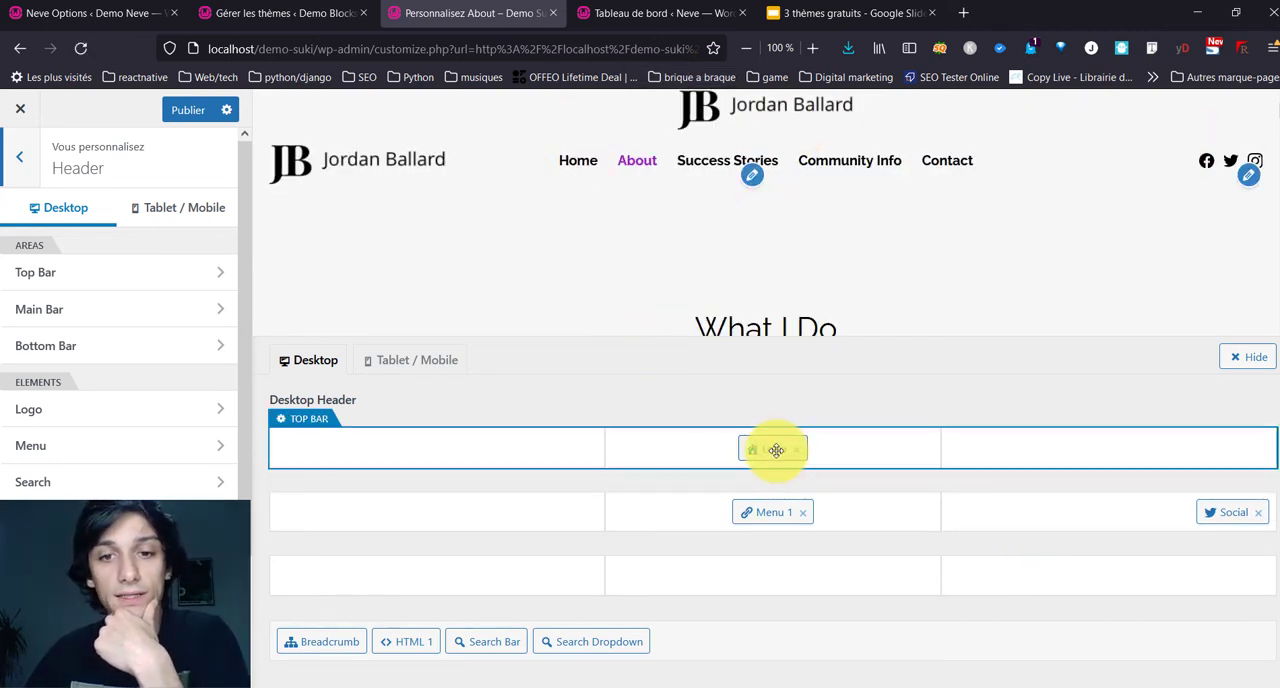
pyautogui.moveTo(776, 450); pyautogui.dragTo(400, 537)
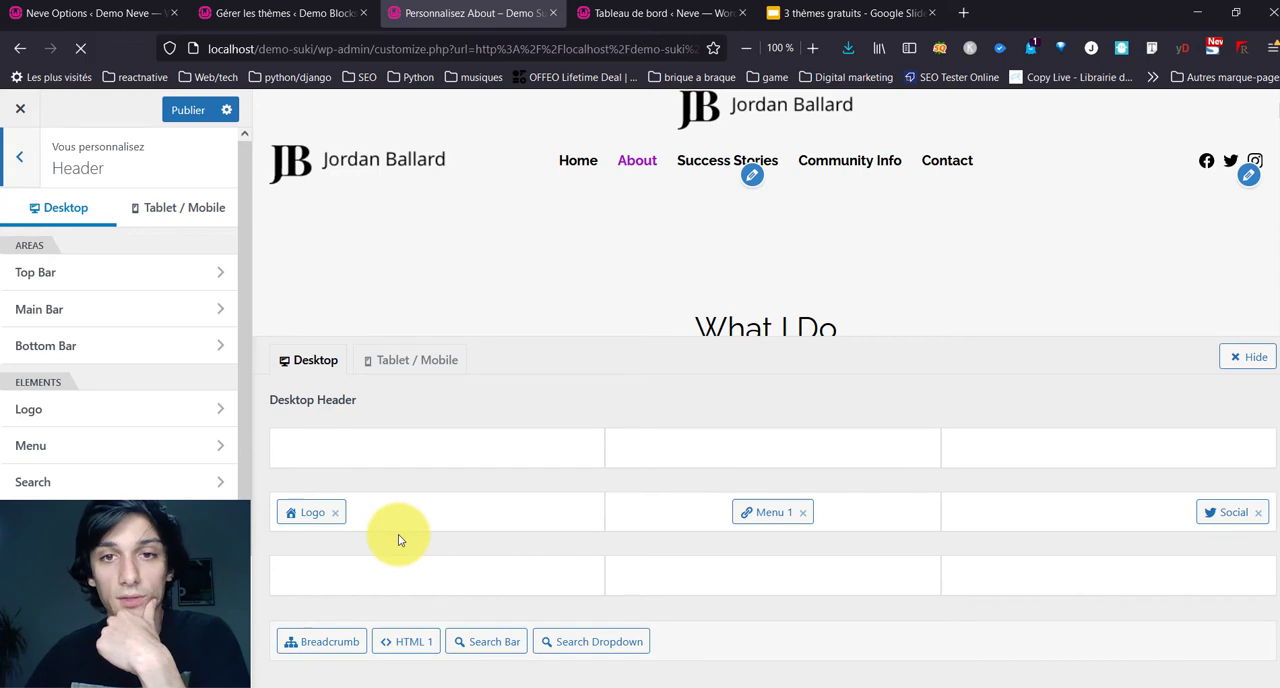
# Step: Publish the header changes and reload the customizer
pyautogui.click(284, 421)
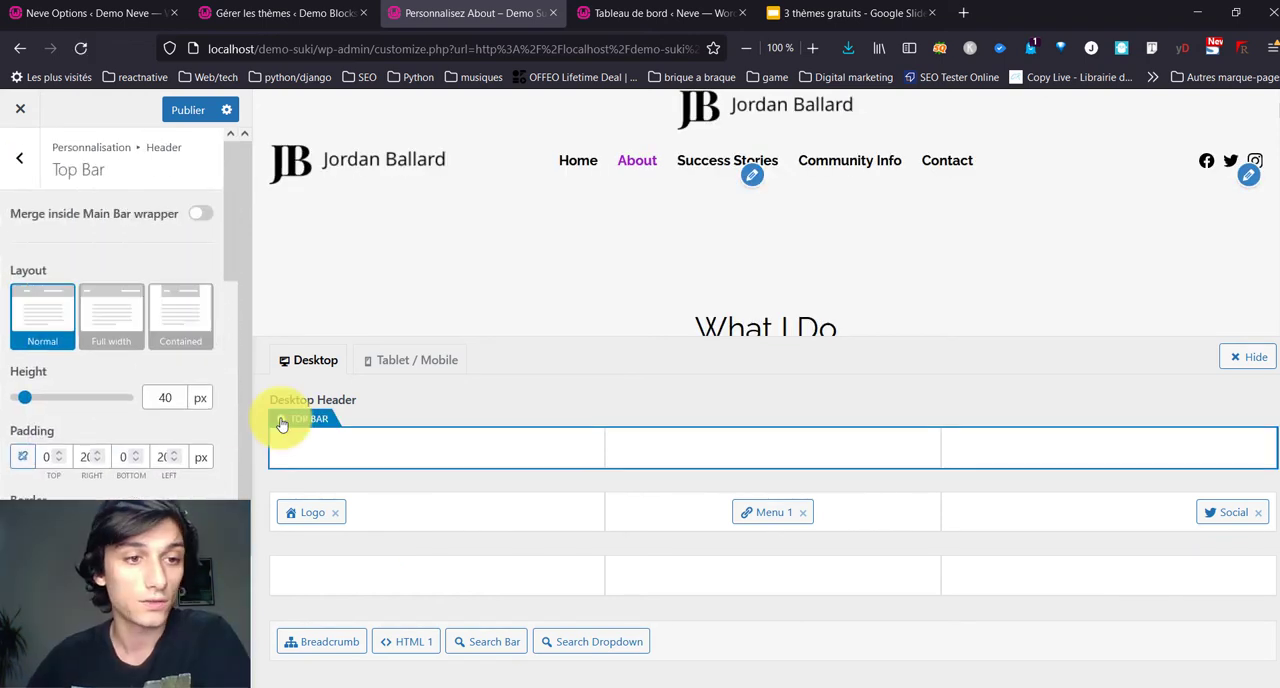
pyautogui.click(181, 114)
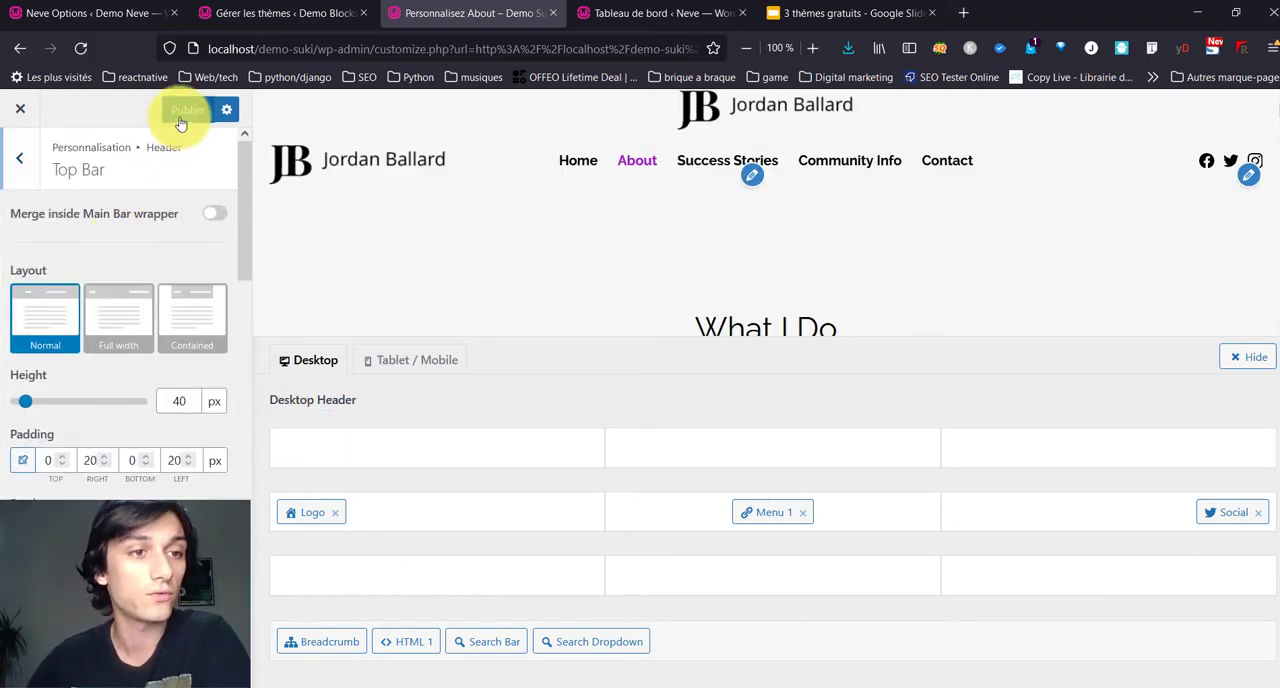
pyautogui.click(84, 50)
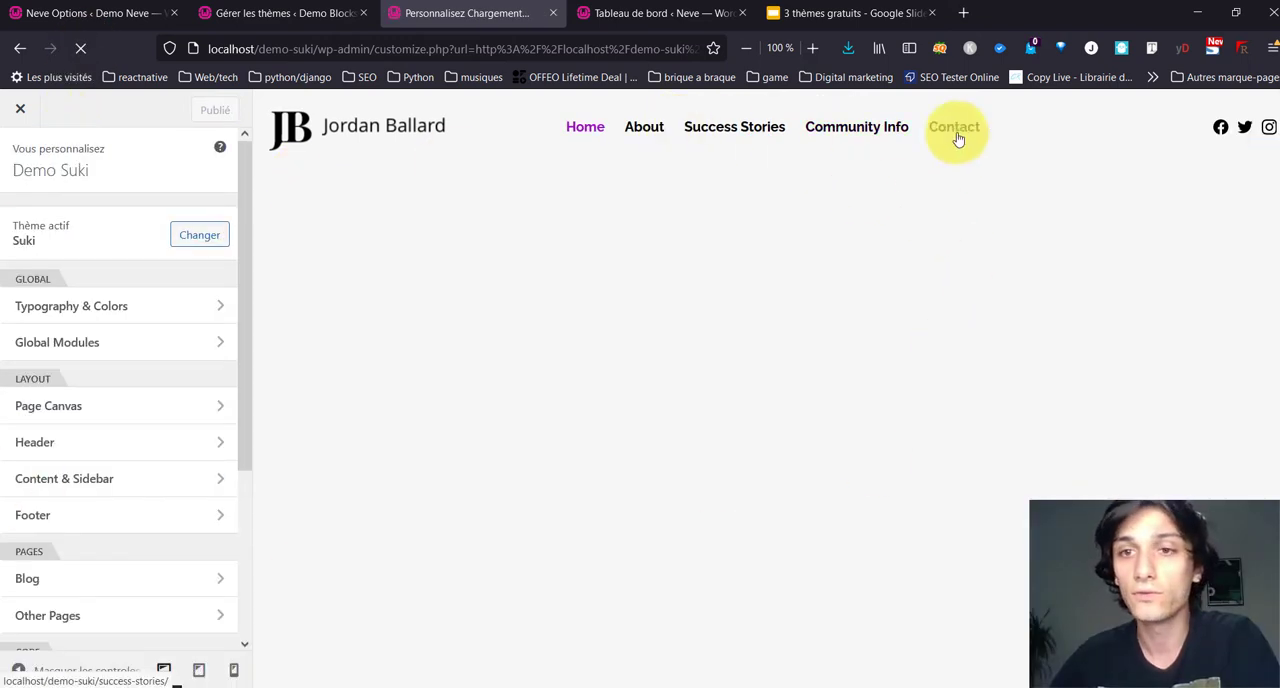
# Step: Add the Social element below Mobile Menu in the tablet/mobile header popup and open the popup menu in the preview
pyautogui.click(67, 447)
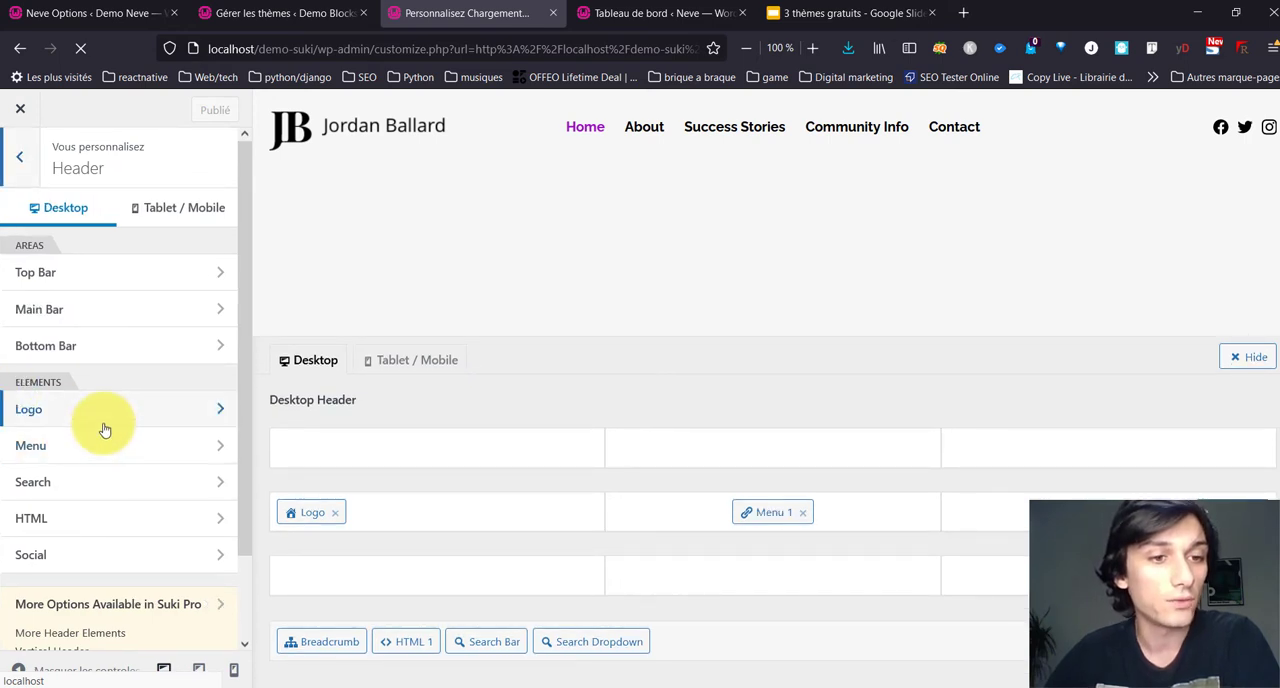
pyautogui.click(104, 426)
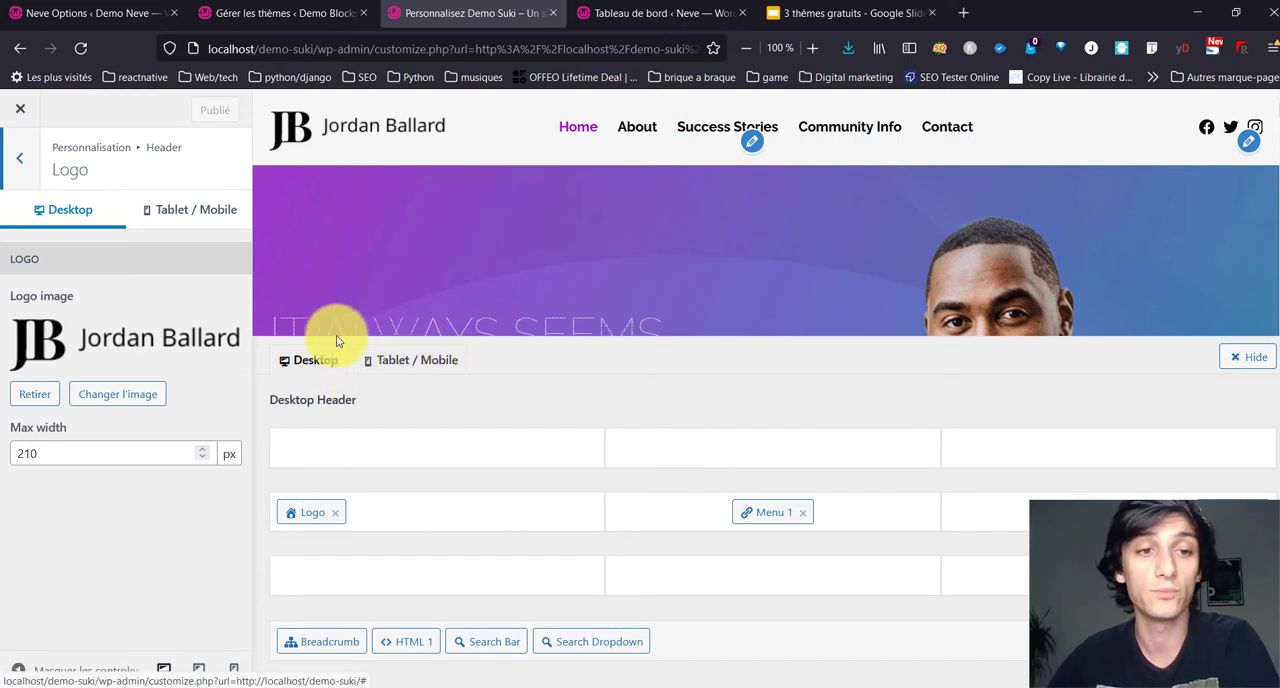
pyautogui.click(440, 368)
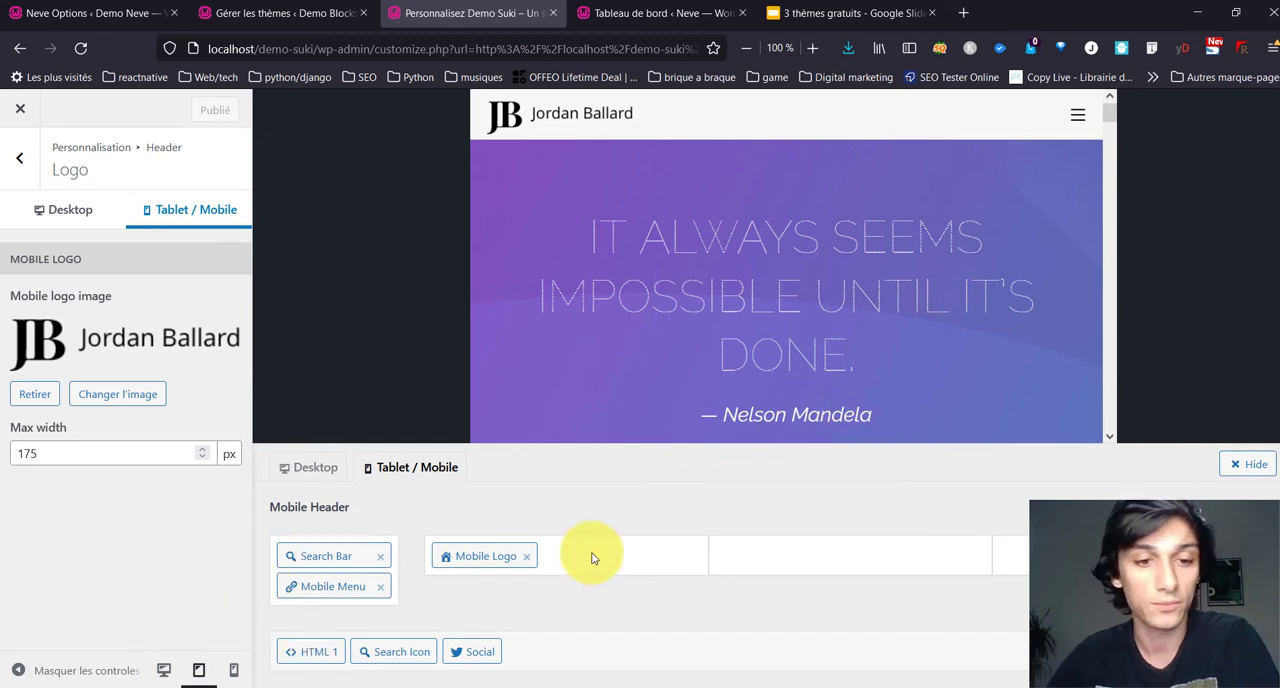
pyautogui.moveTo(461, 651); pyautogui.dragTo(343, 586)
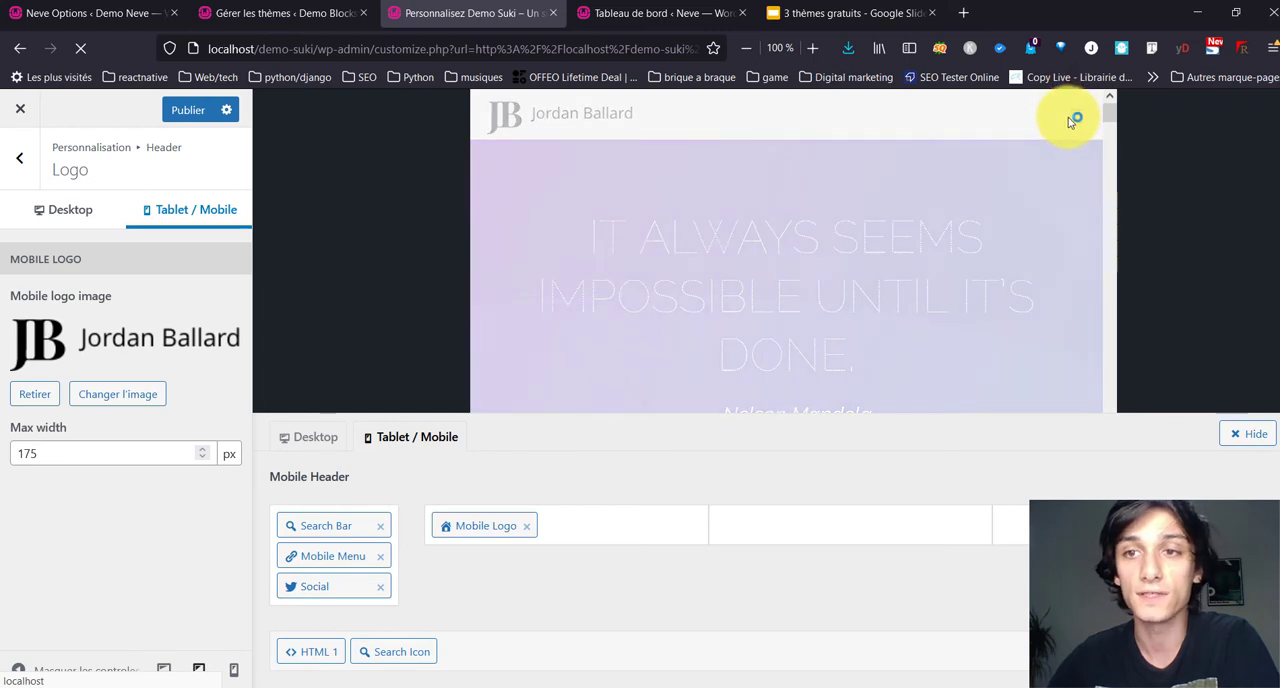
pyautogui.click(1075, 116)
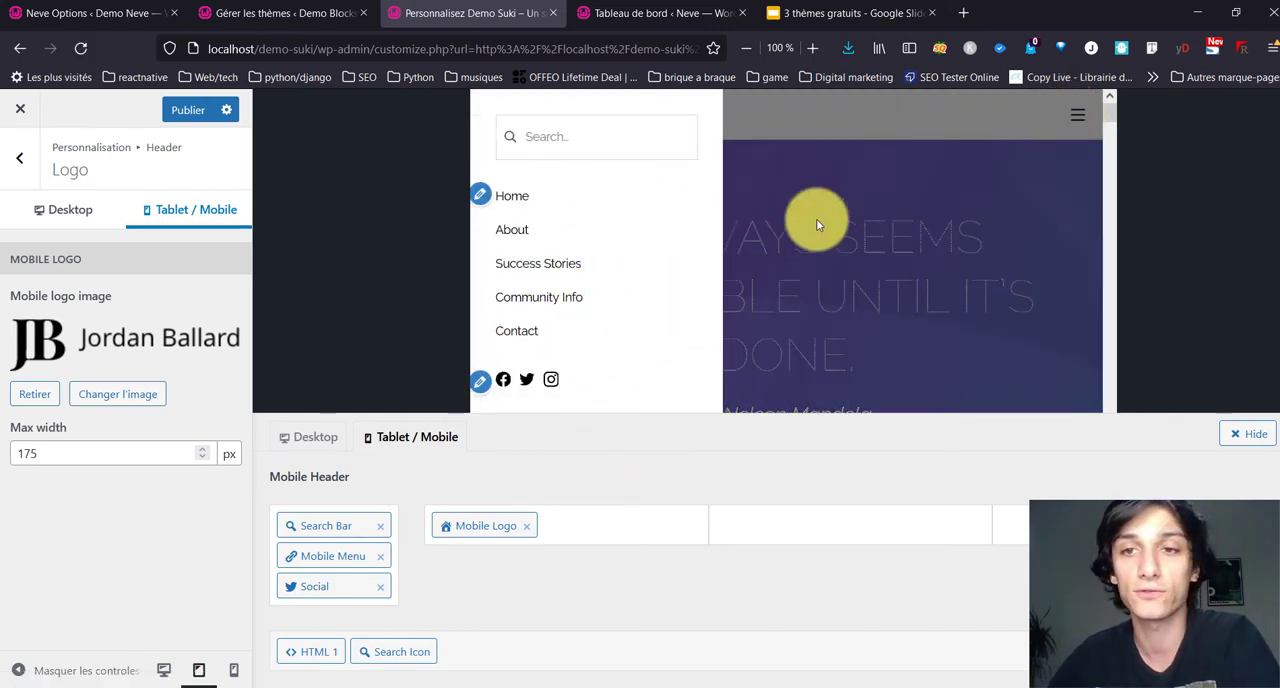
# Step: Set the header's social links to open in a new tab
pyautogui.click(17, 168)
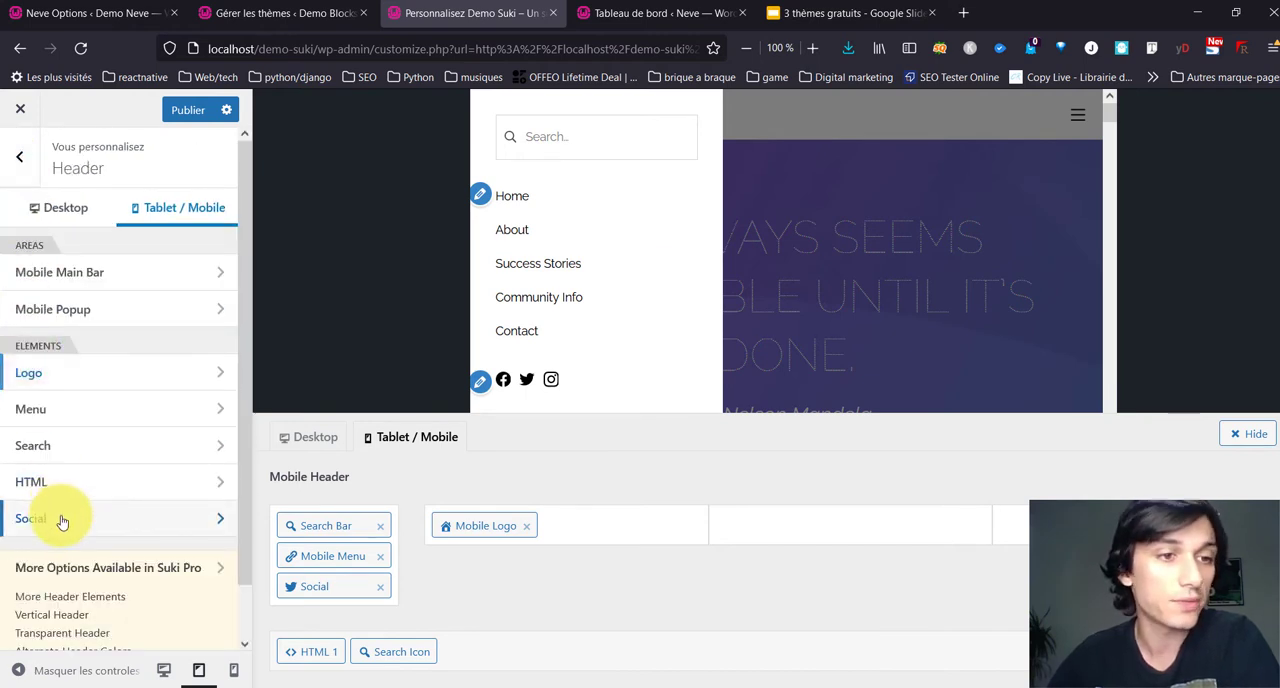
pyautogui.click(60, 518)
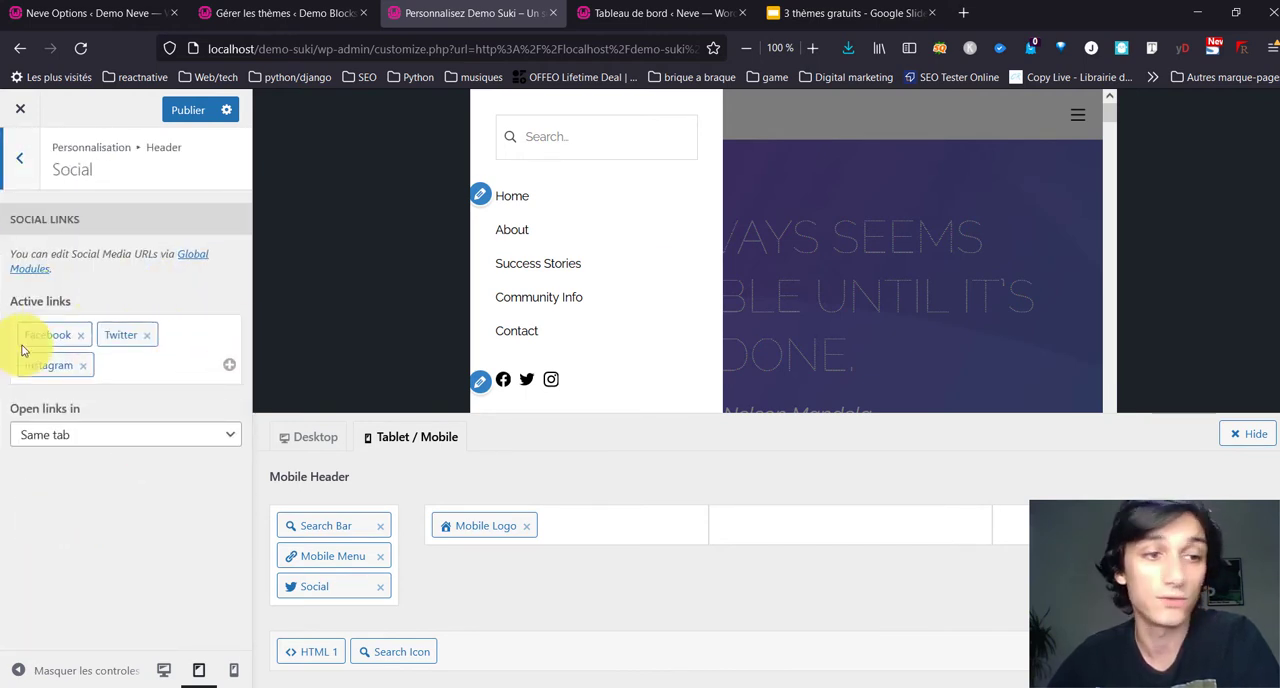
pyautogui.click(119, 442)
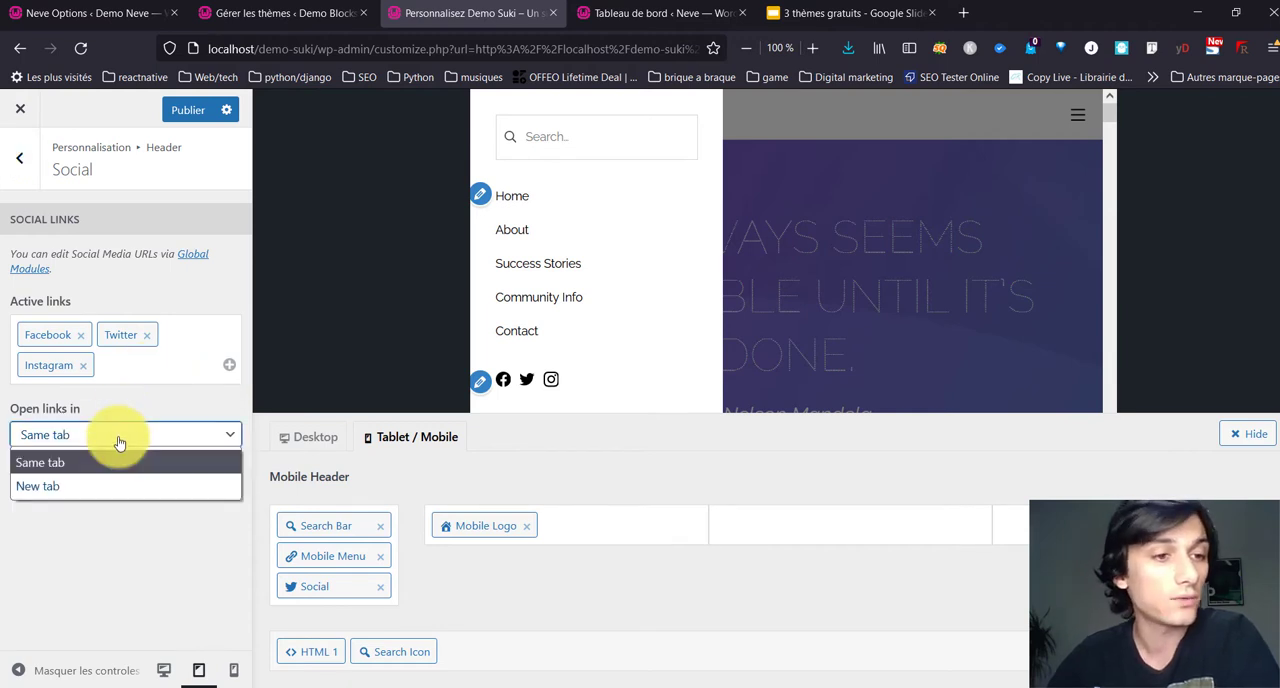
pyautogui.click(56, 487)
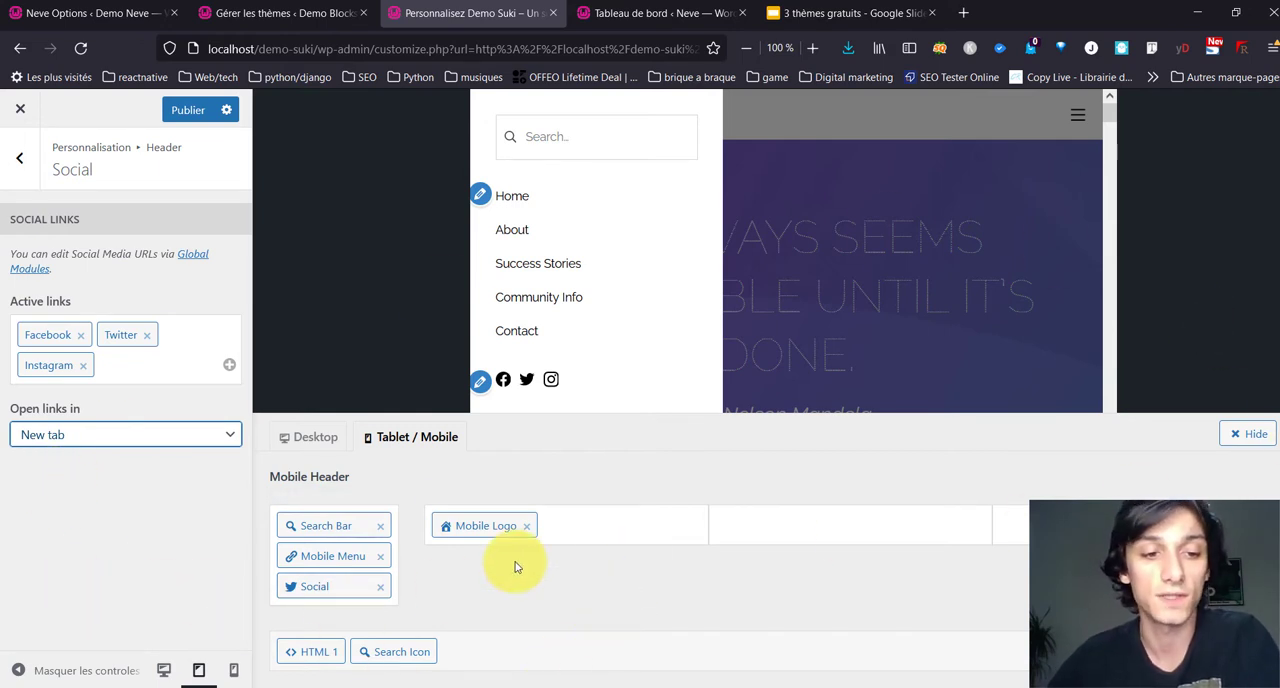
# Step: Set the Mobile Popup drawer's position to Right and align its content to the right
pyautogui.click(21, 168)
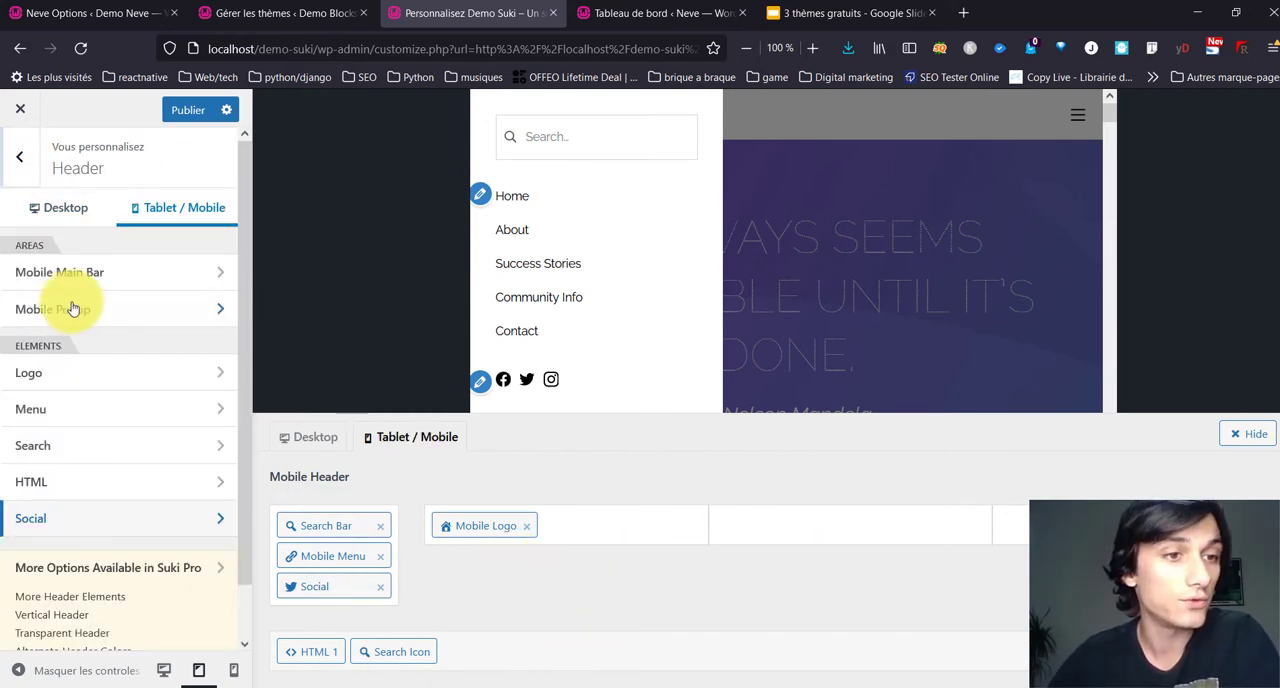
pyautogui.click(110, 303)
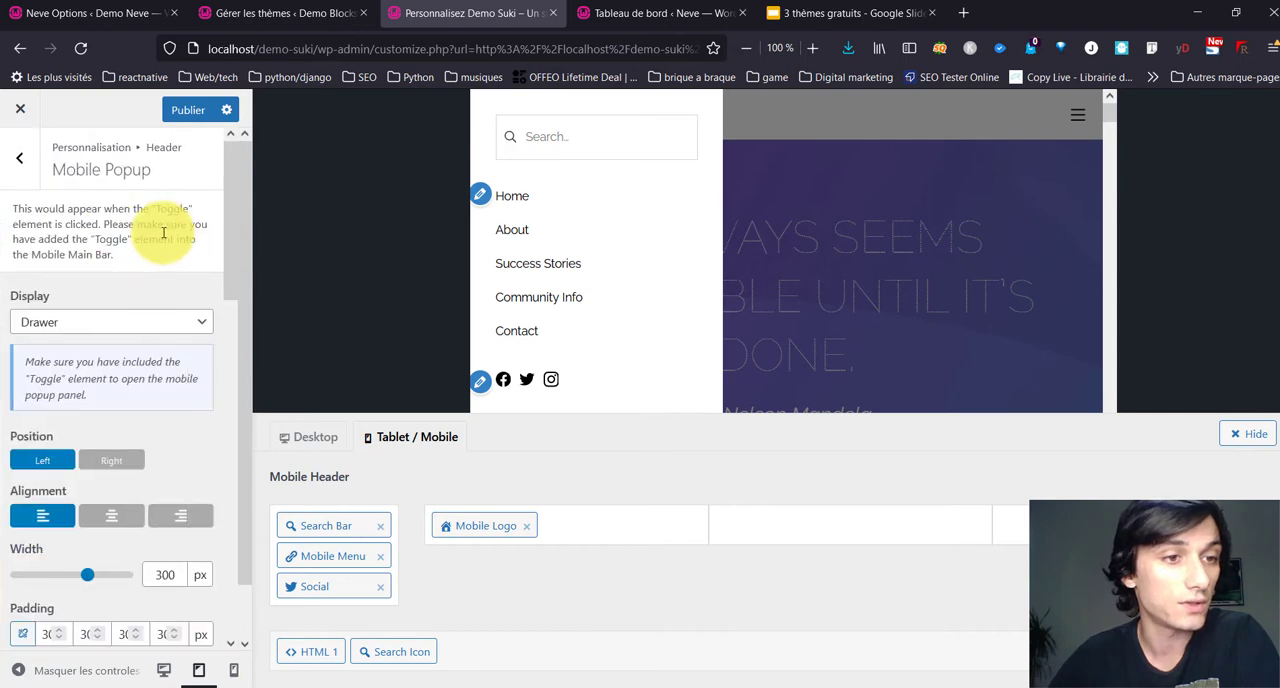
pyautogui.scroll(-3, 186, 518)
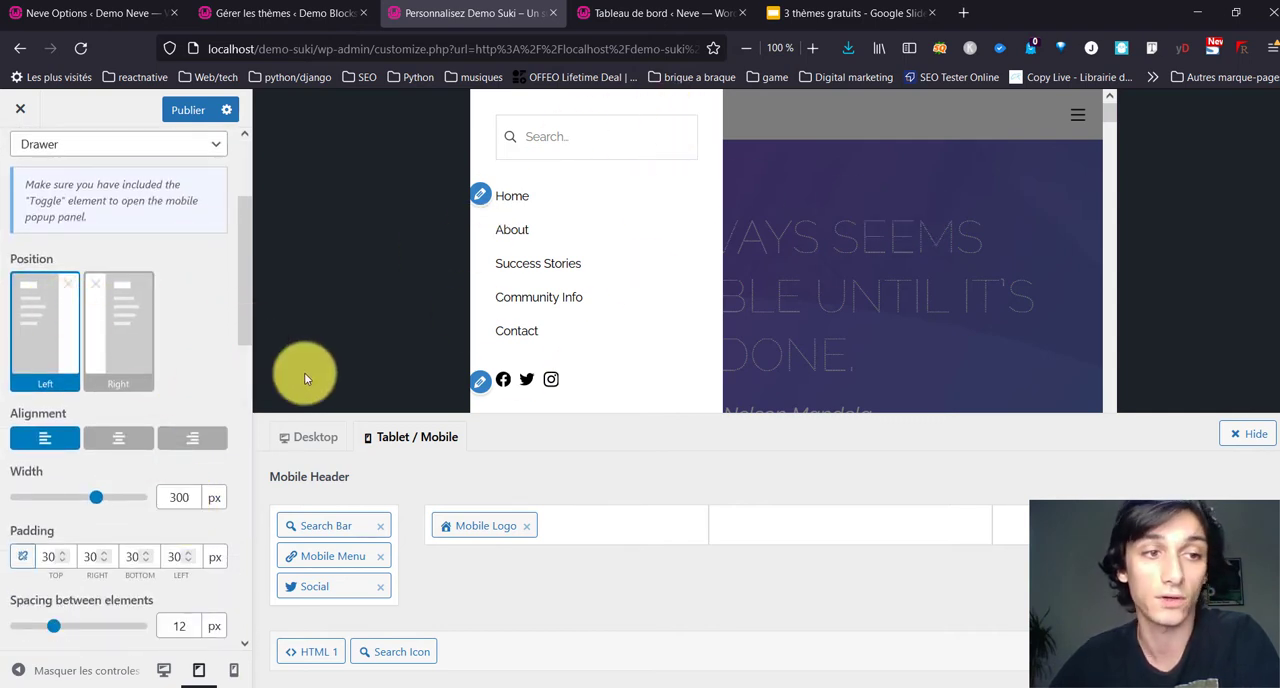
pyautogui.click(147, 343)
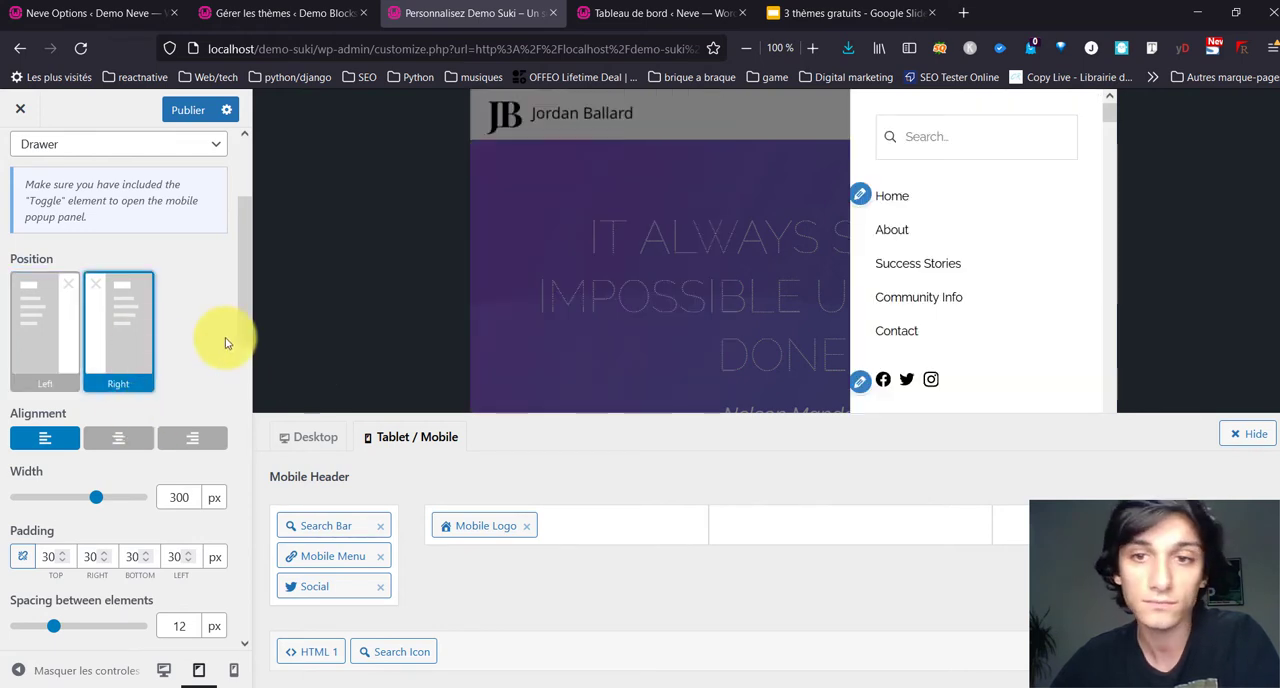
pyautogui.click(128, 437)
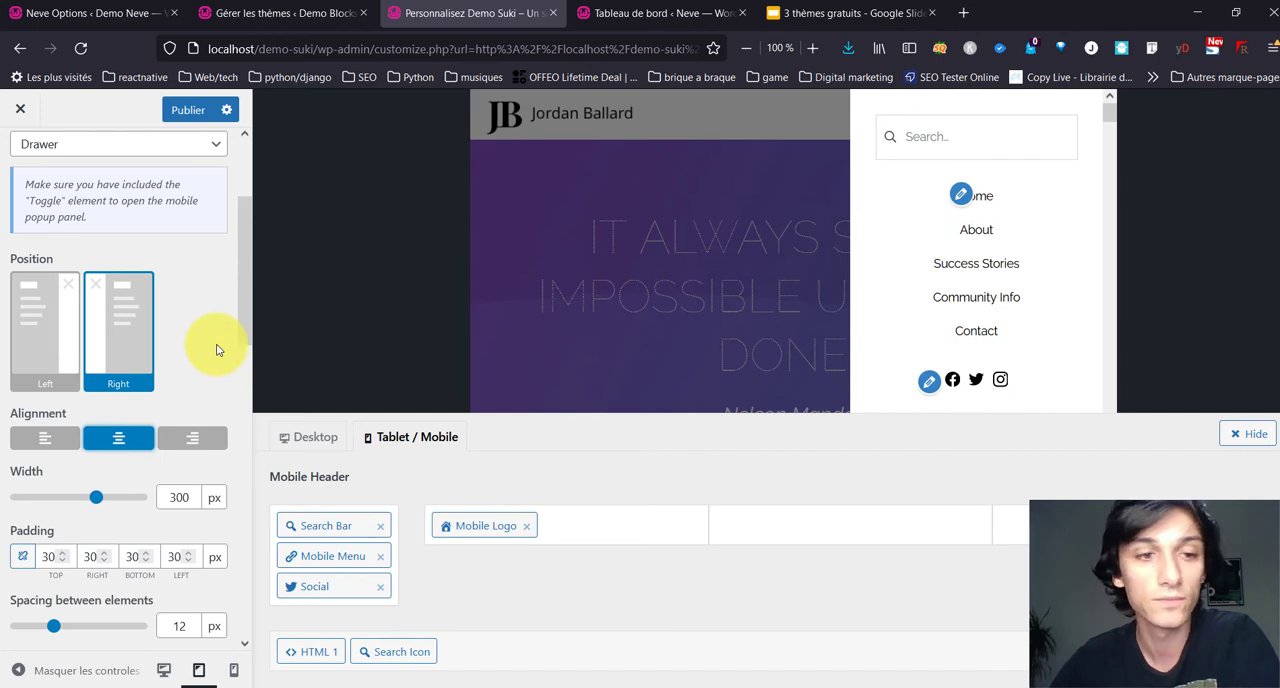
pyautogui.click(193, 437)
# Step: Set the Mobile Popup's background color to the turquoise palette swatch #25ddd4
pyautogui.scroll(-2, 238, 333)
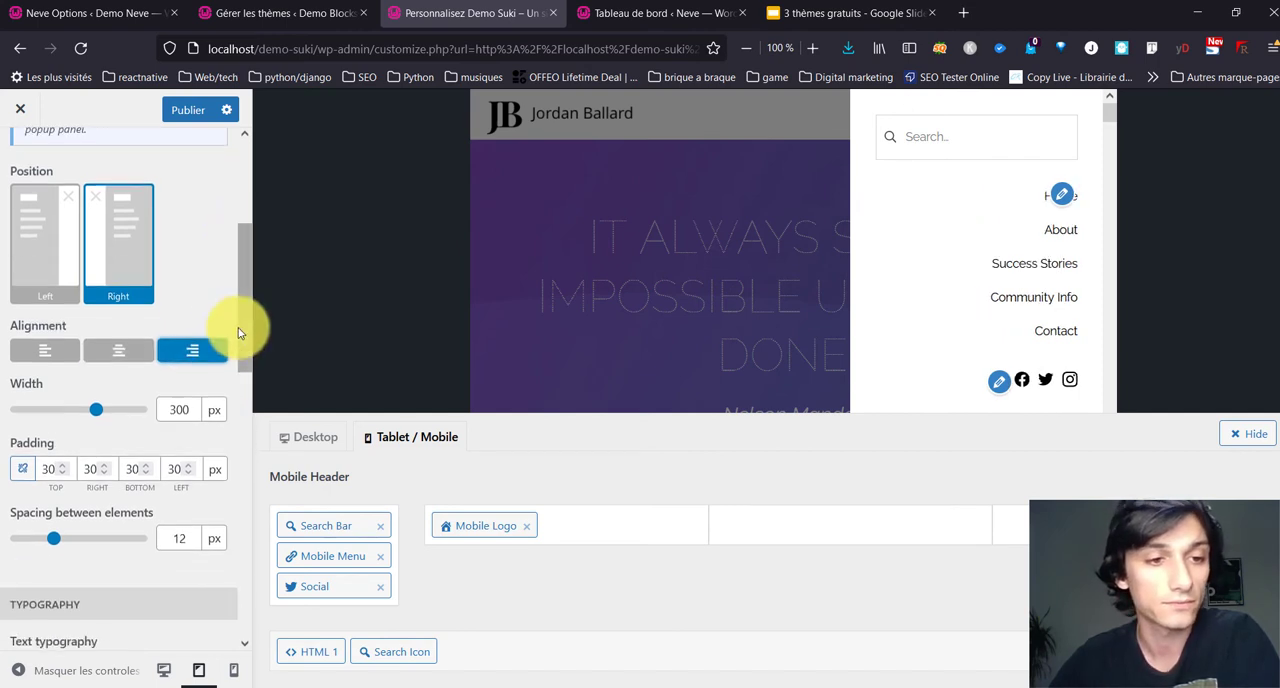
pyautogui.scroll(-2, 238, 333)
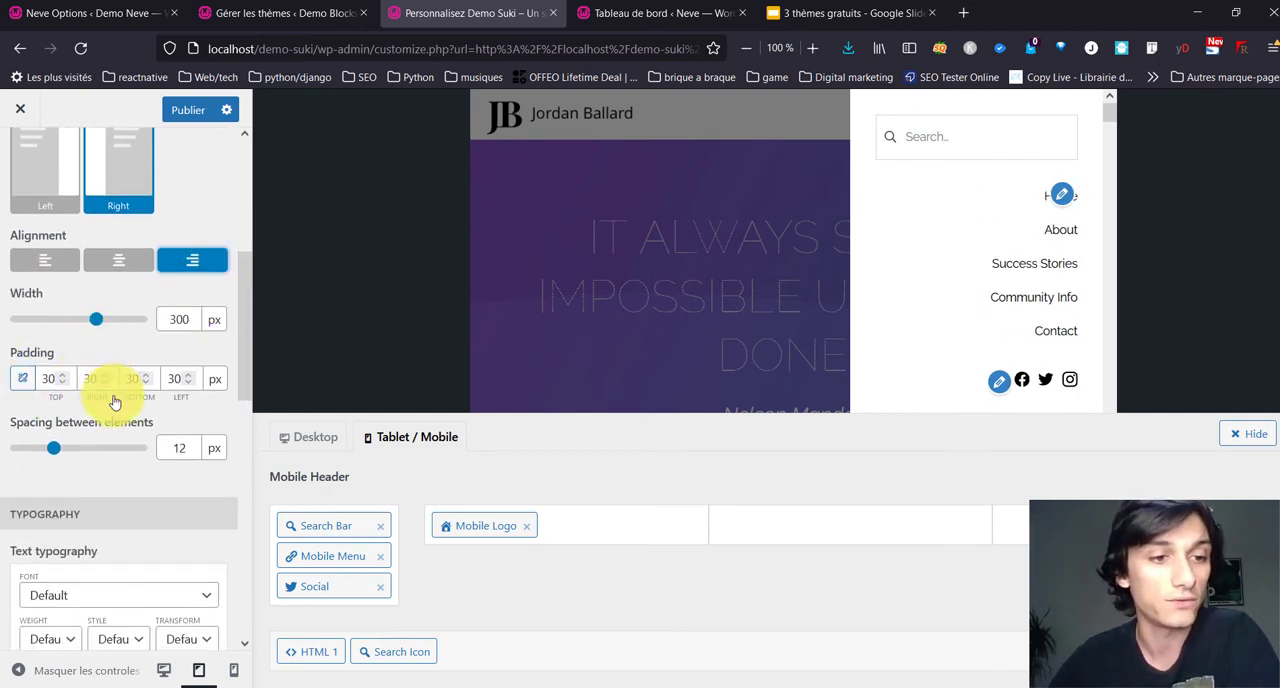
pyautogui.scroll(-6, 115, 401)
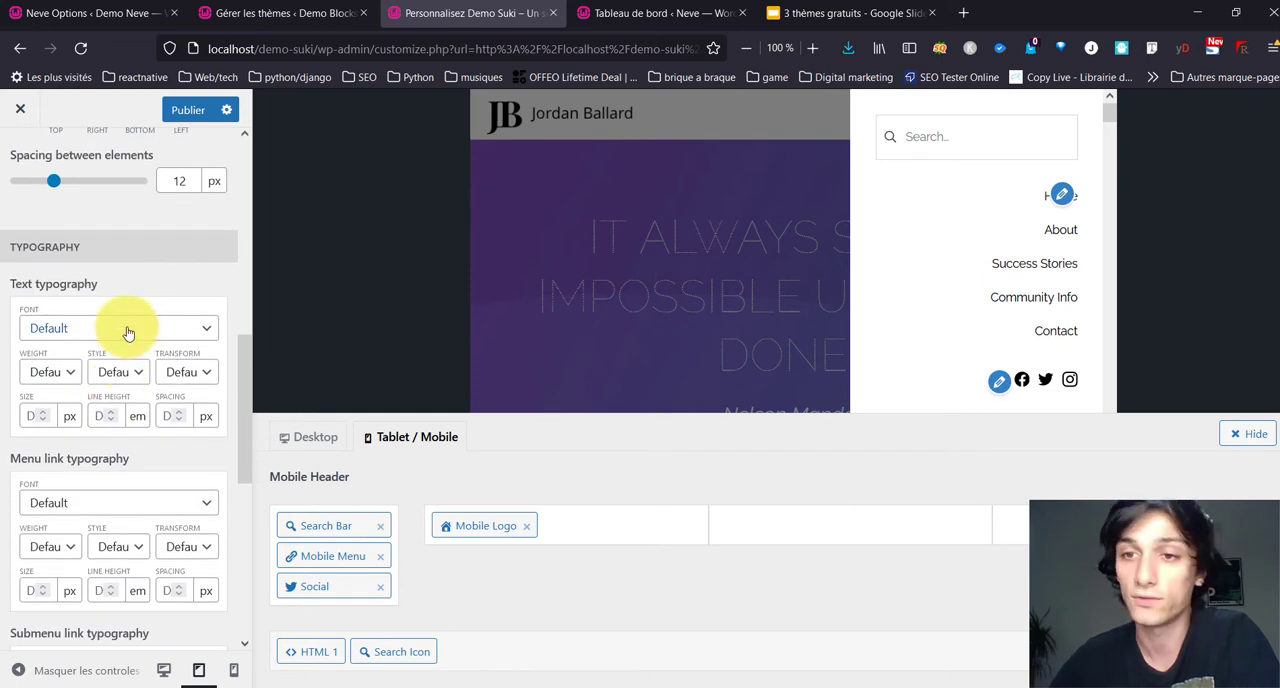
pyautogui.scroll(-8, 121, 346)
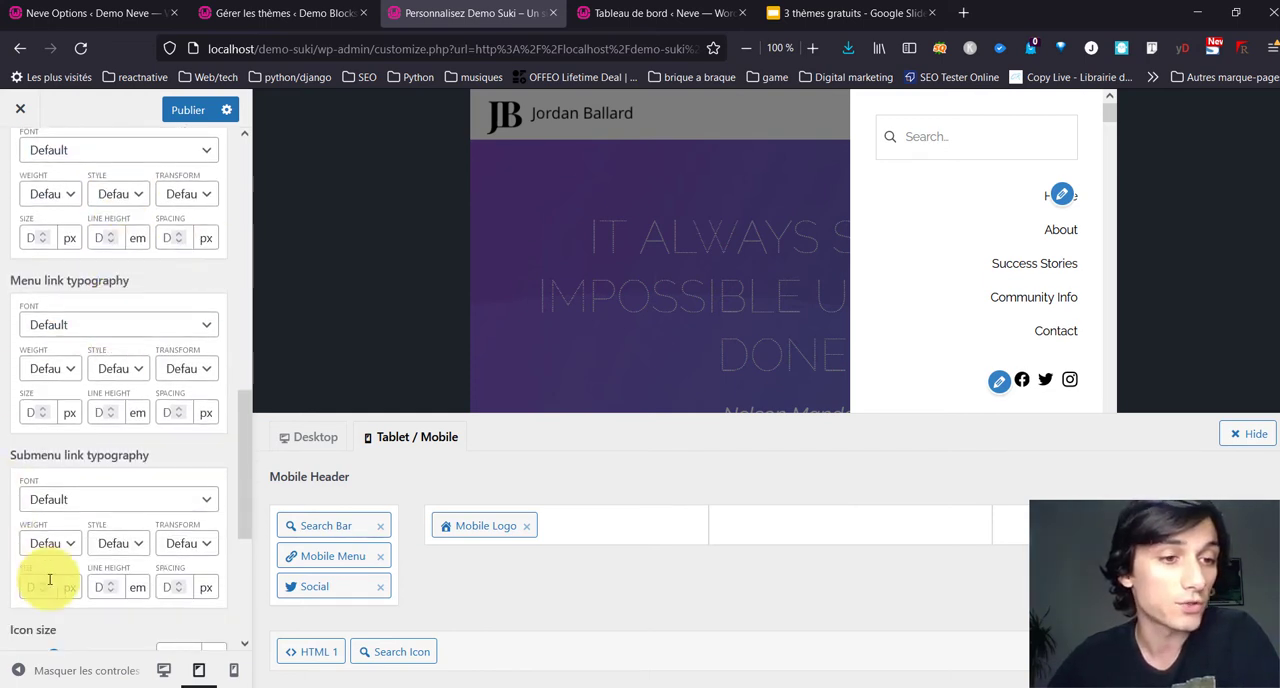
pyautogui.scroll(-3, 29, 477)
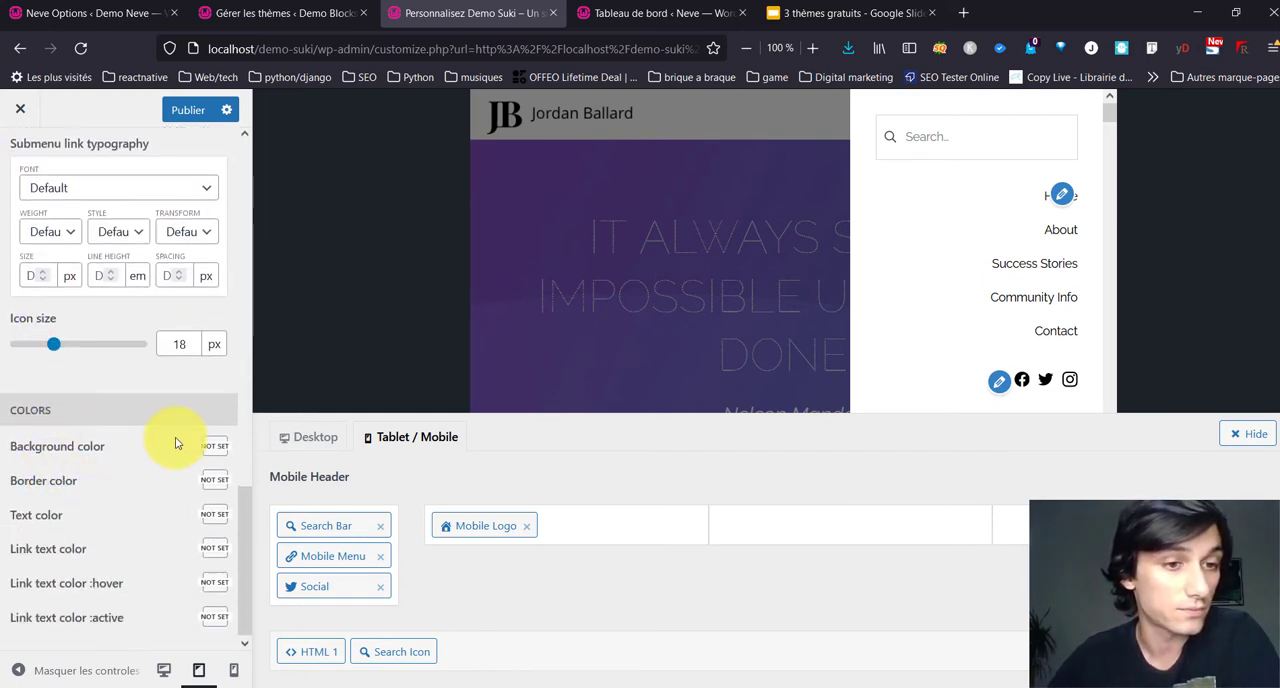
pyautogui.click(216, 453)
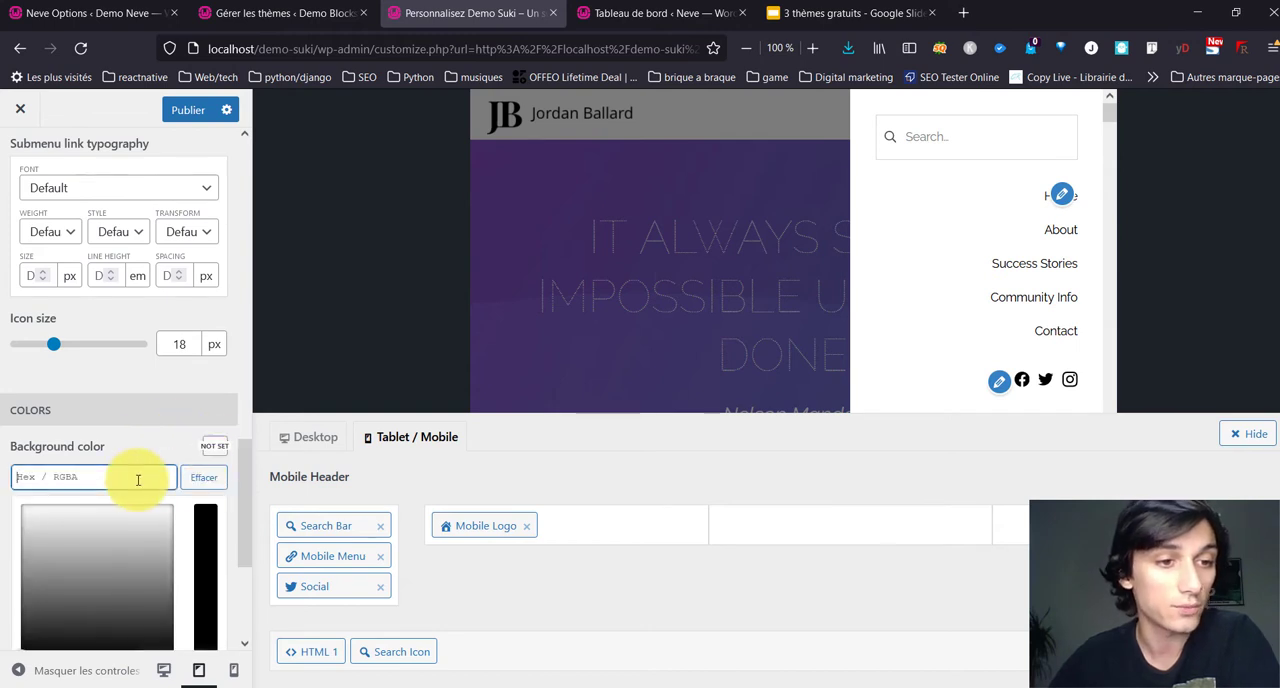
pyautogui.scroll(-5, 130, 460)
pyautogui.click(83, 416)
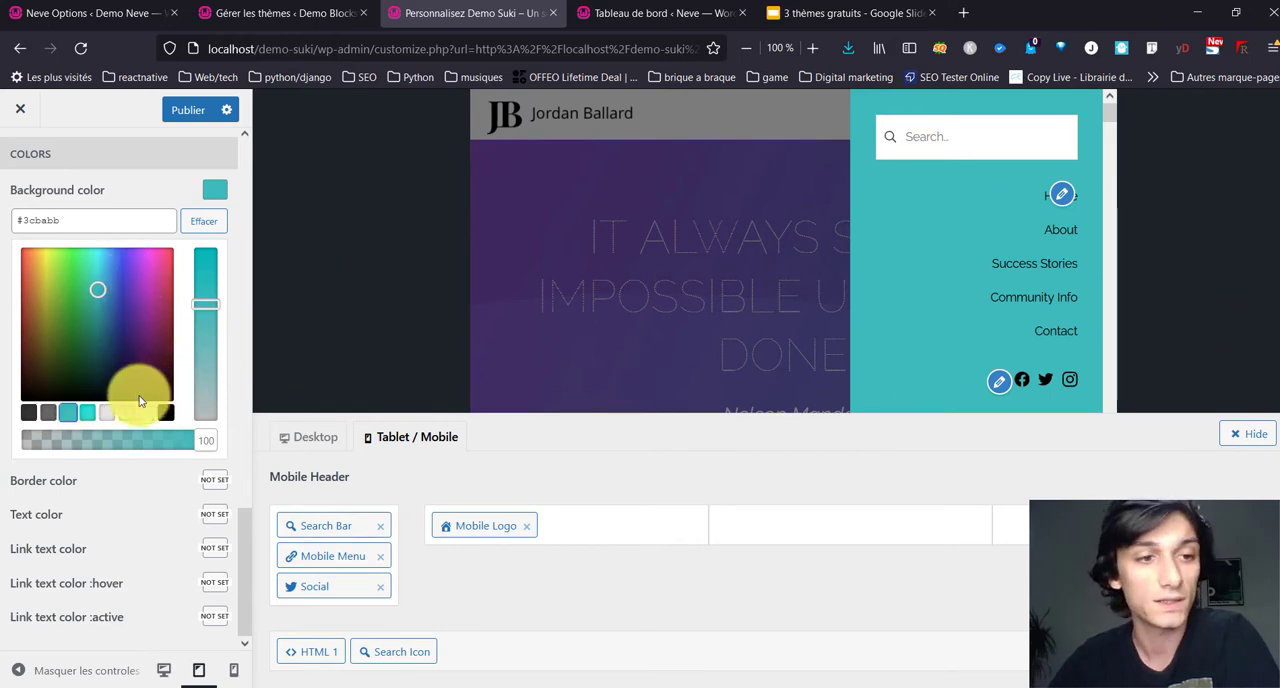
pyautogui.click(90, 413)
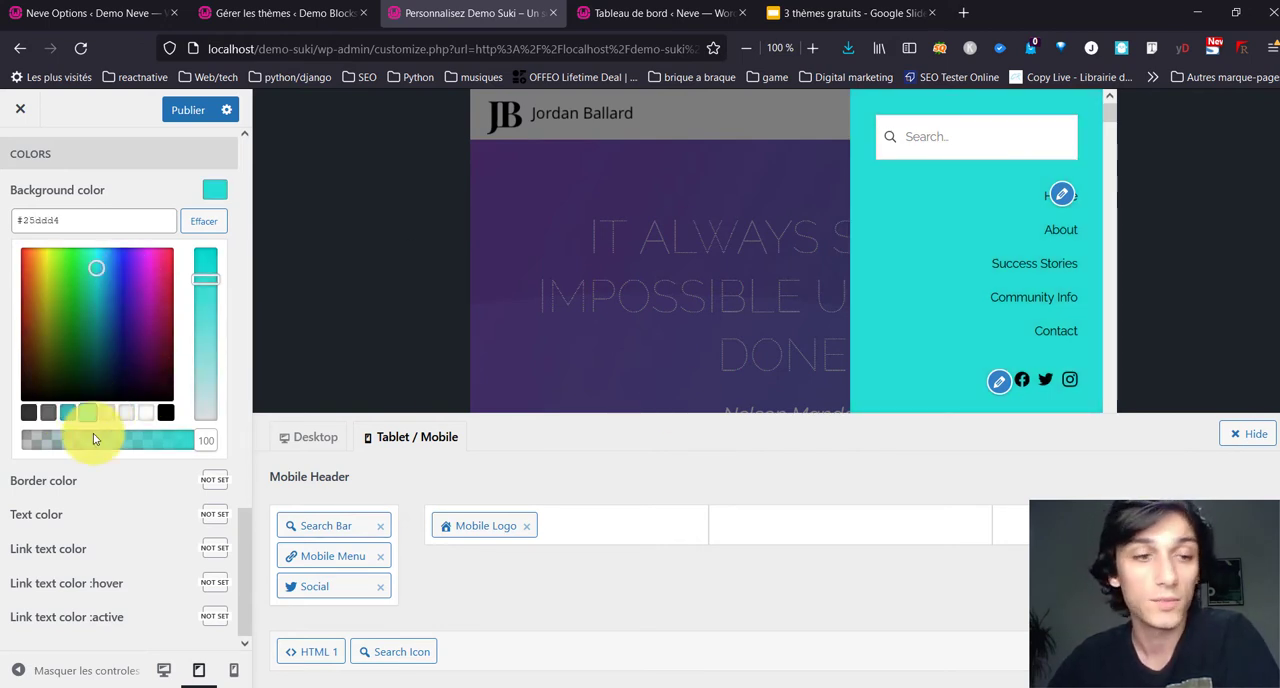
# Step: Try #ffffff, rgba(0,0,0,0.1) and rgba(0,0,0,0.05) as the Mobile Popup's text color
pyautogui.click(165, 514)
pyautogui.click(153, 486)
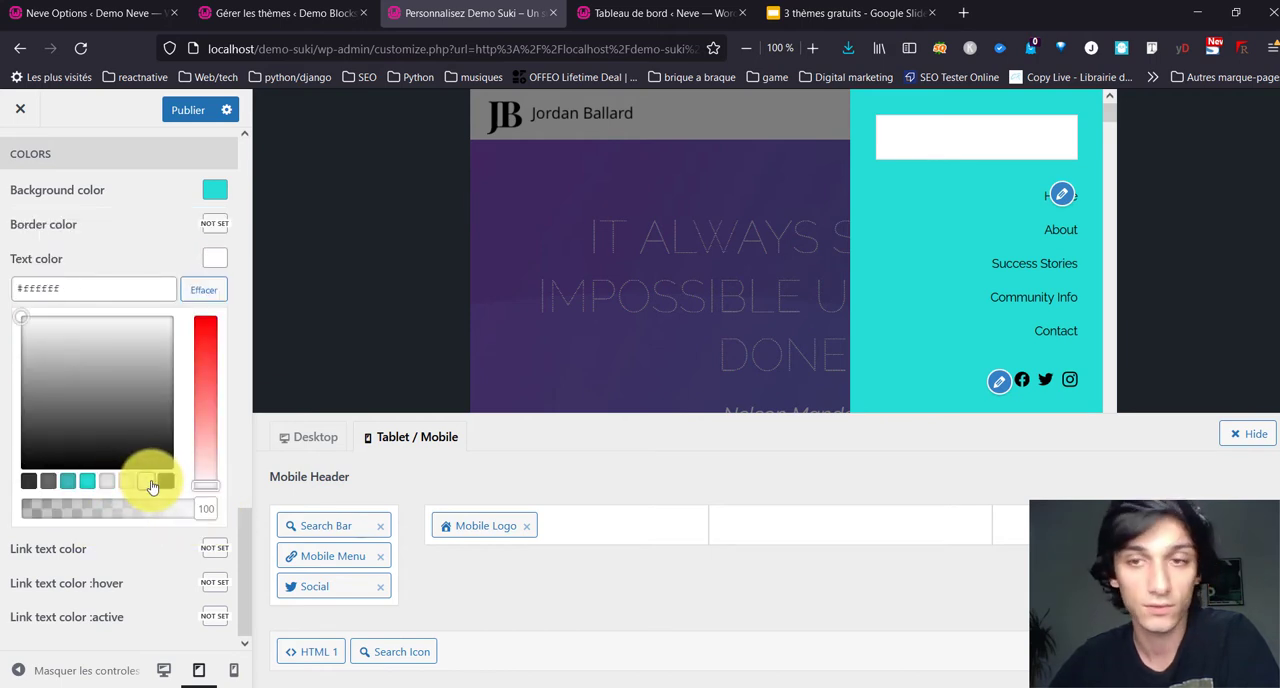
pyautogui.click(117, 484)
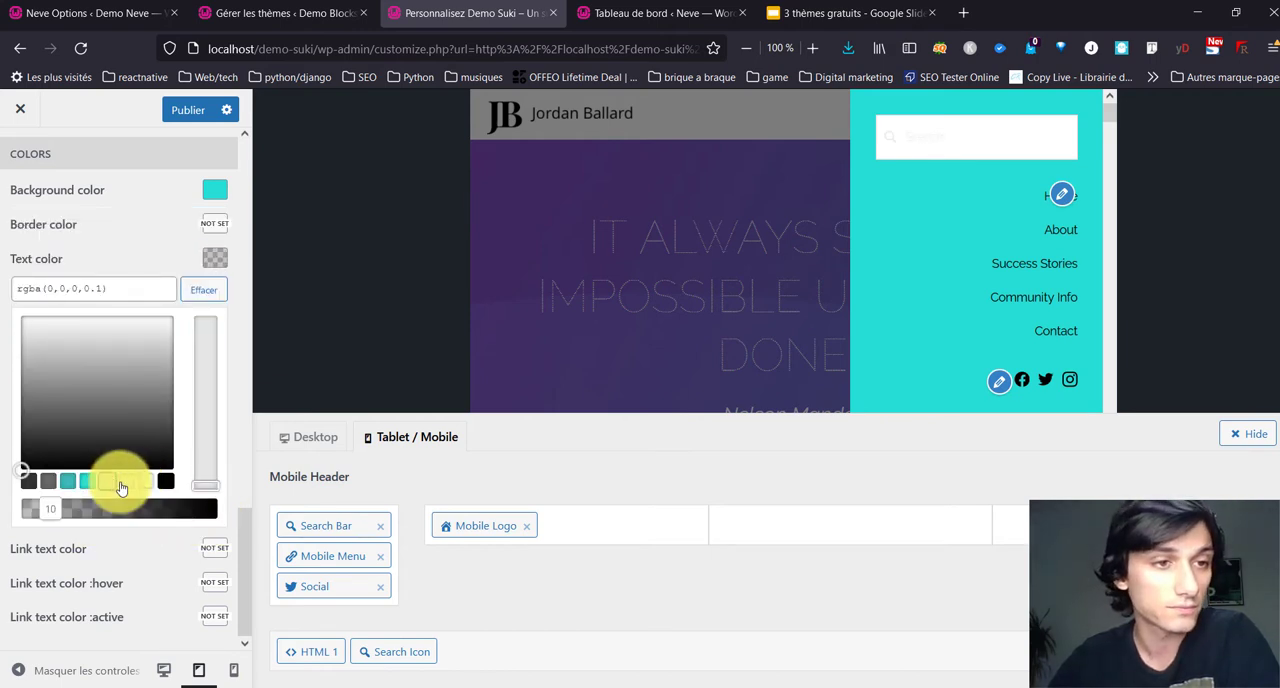
pyautogui.click(125, 483)
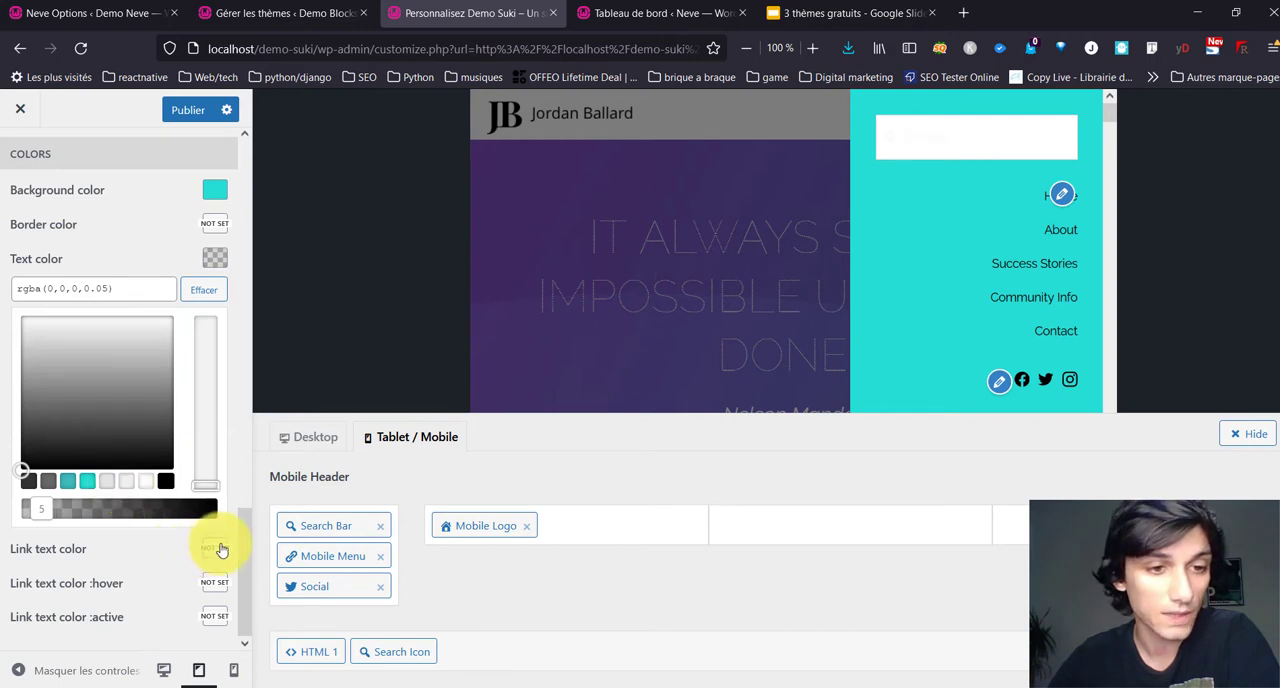
# Step: Set the Mobile Popup's link text color to #ffffff and its text color to #000000
pyautogui.click(216, 549)
pyautogui.click(145, 516)
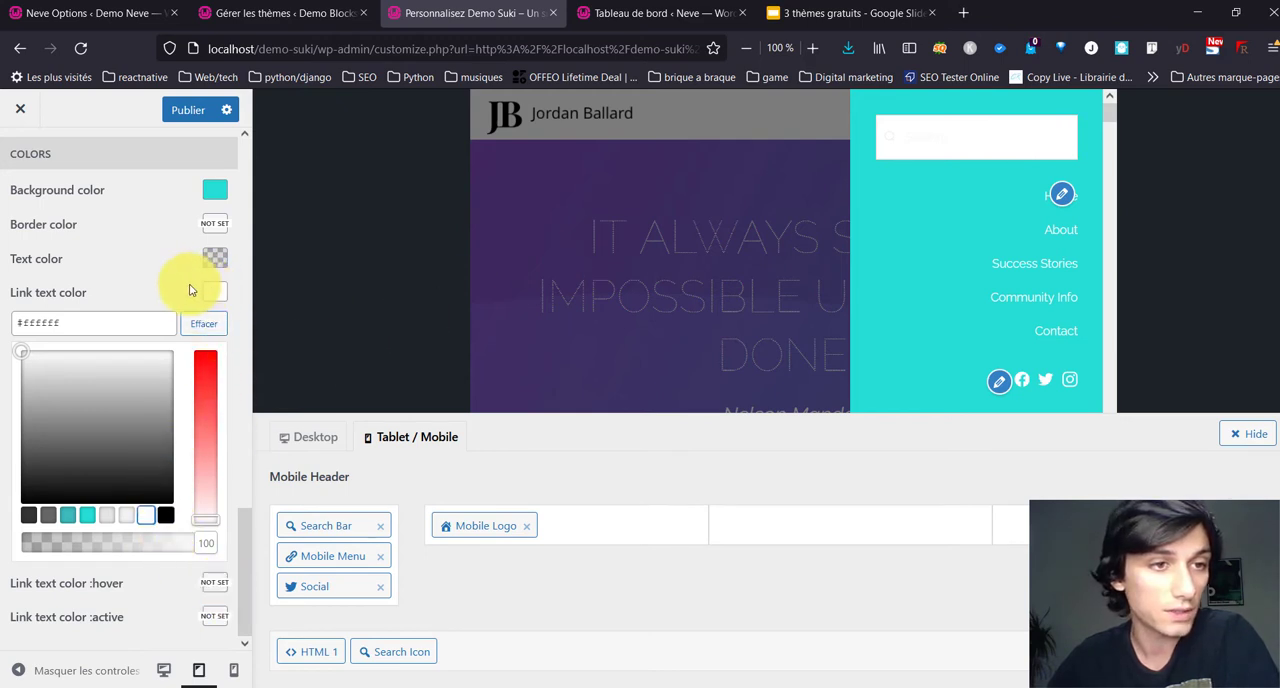
pyautogui.click(214, 259)
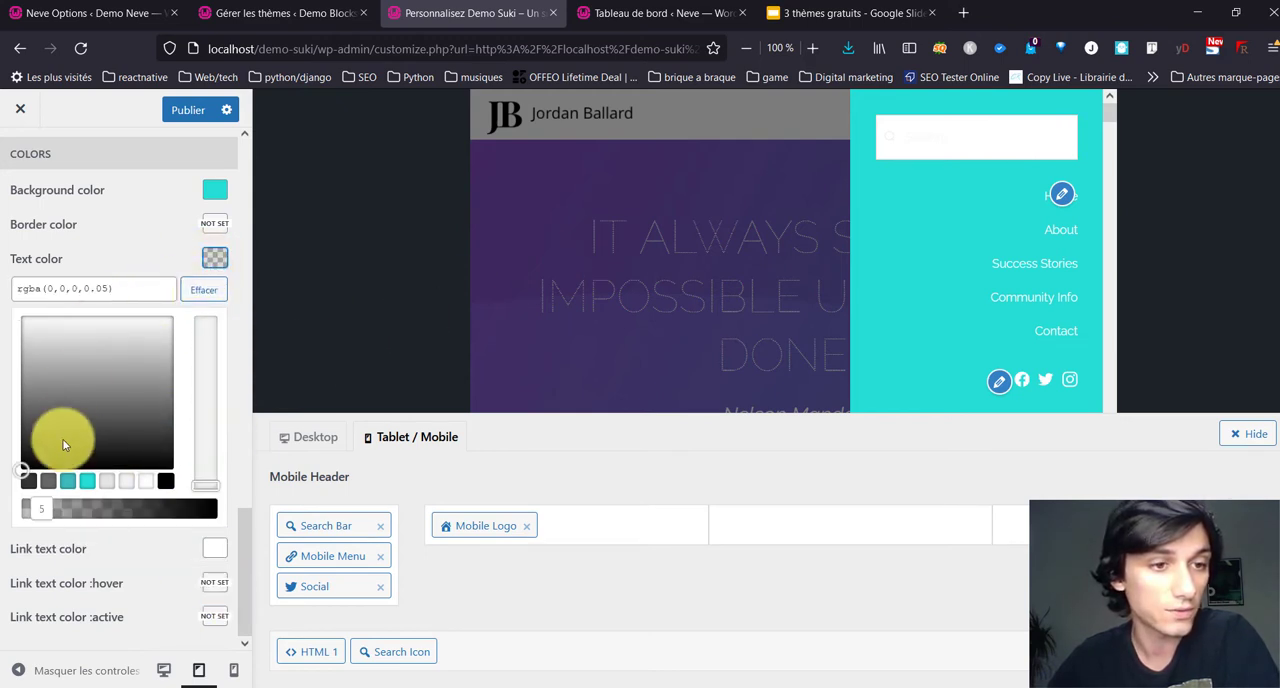
pyautogui.click(168, 482)
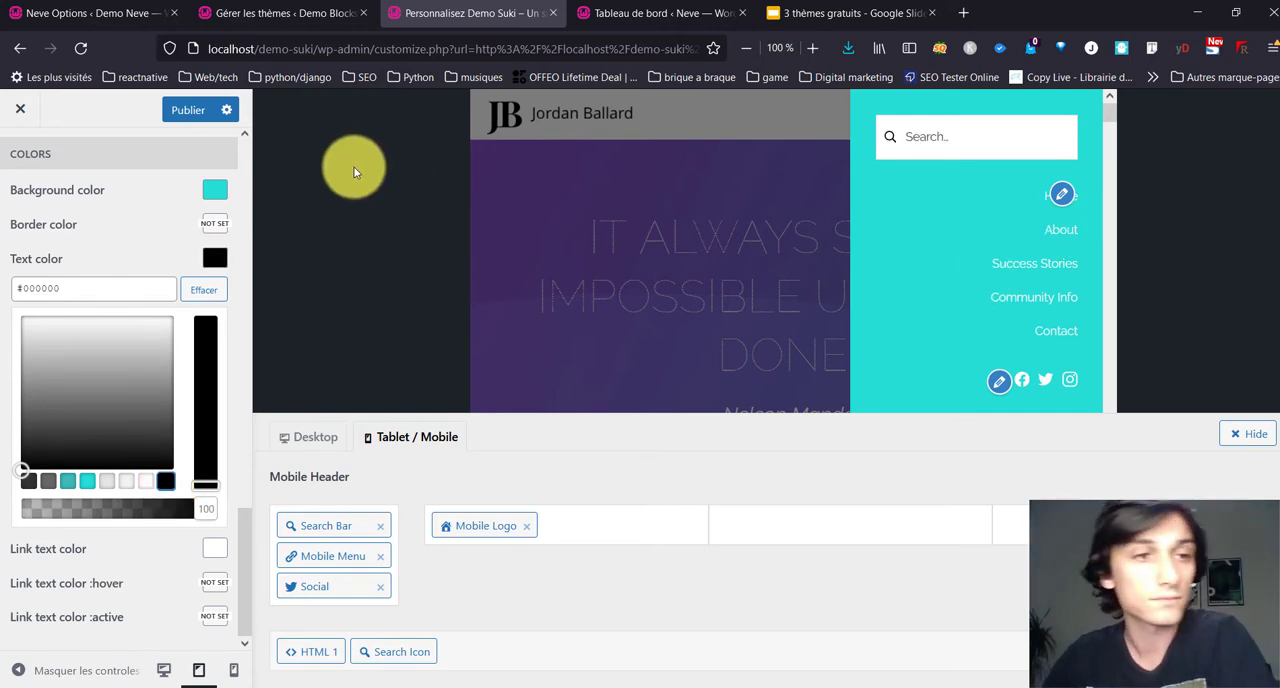
pyautogui.click(139, 228)
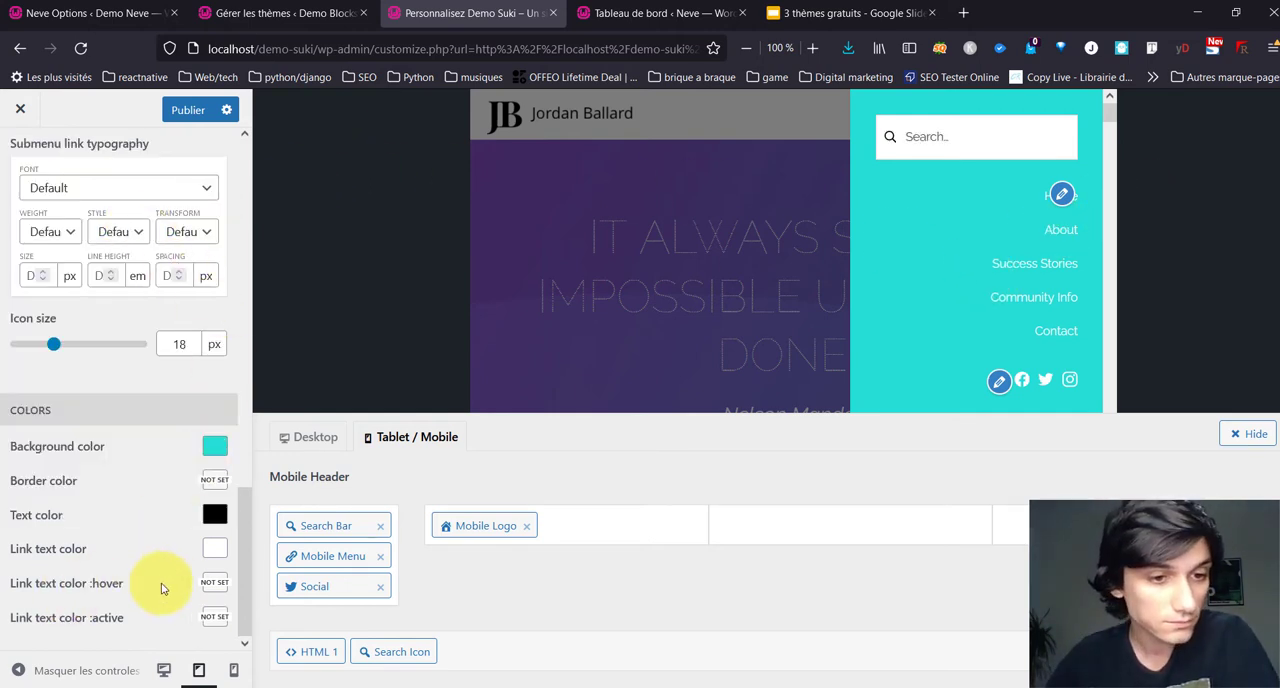
# Step: Set the Mobile Popup's link hover text color to #000000 and return to the Header settings
pyautogui.click(215, 585)
pyautogui.scroll(-2, 176, 530)
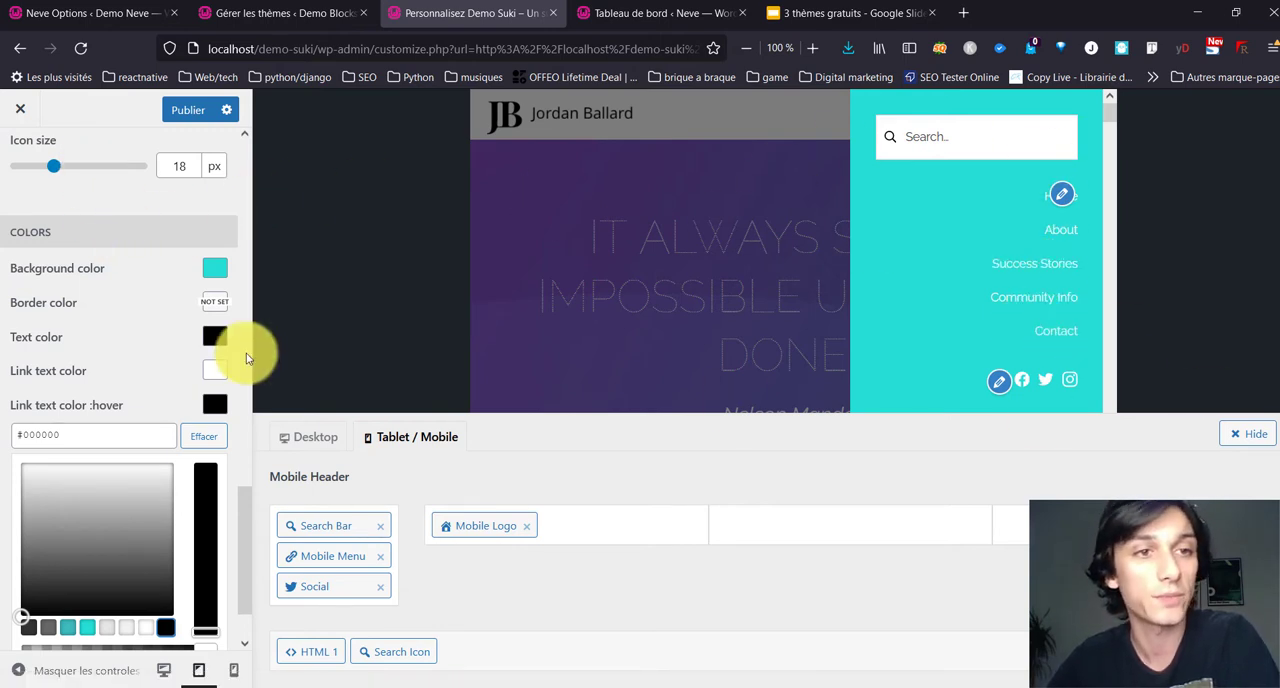
pyautogui.scroll(4, 120, 220)
pyautogui.scroll(5, 34, 300)
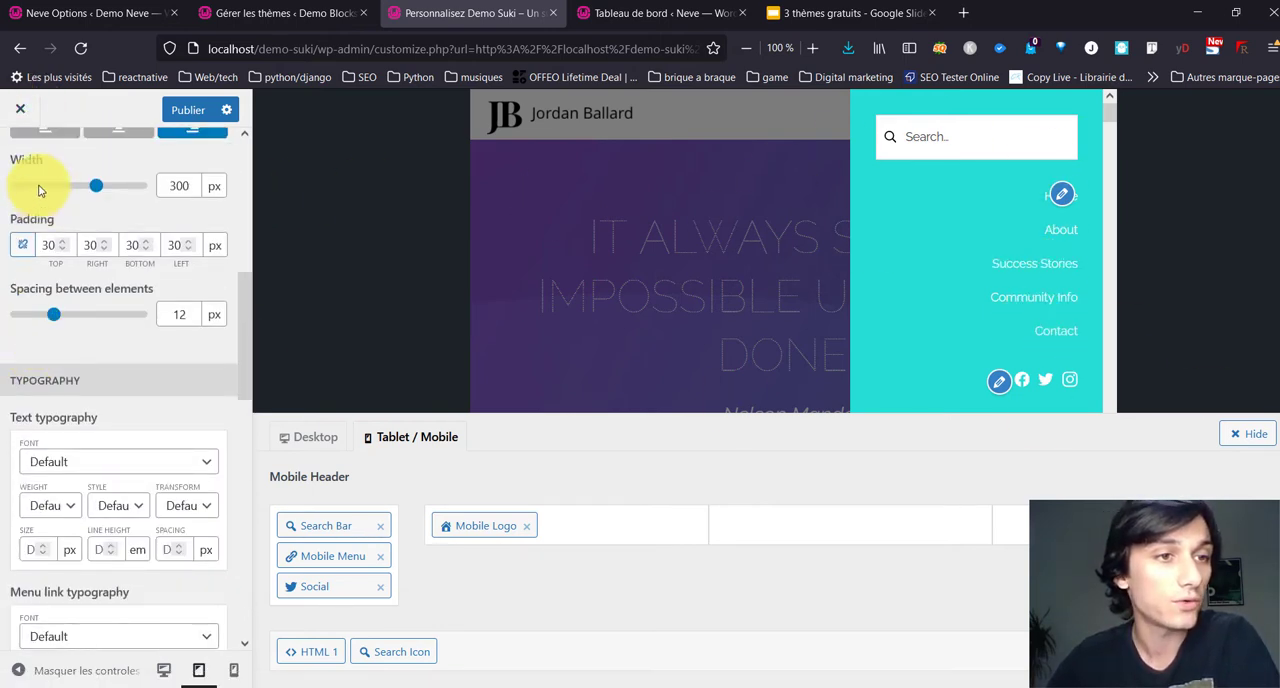
pyautogui.scroll(5, 38, 192)
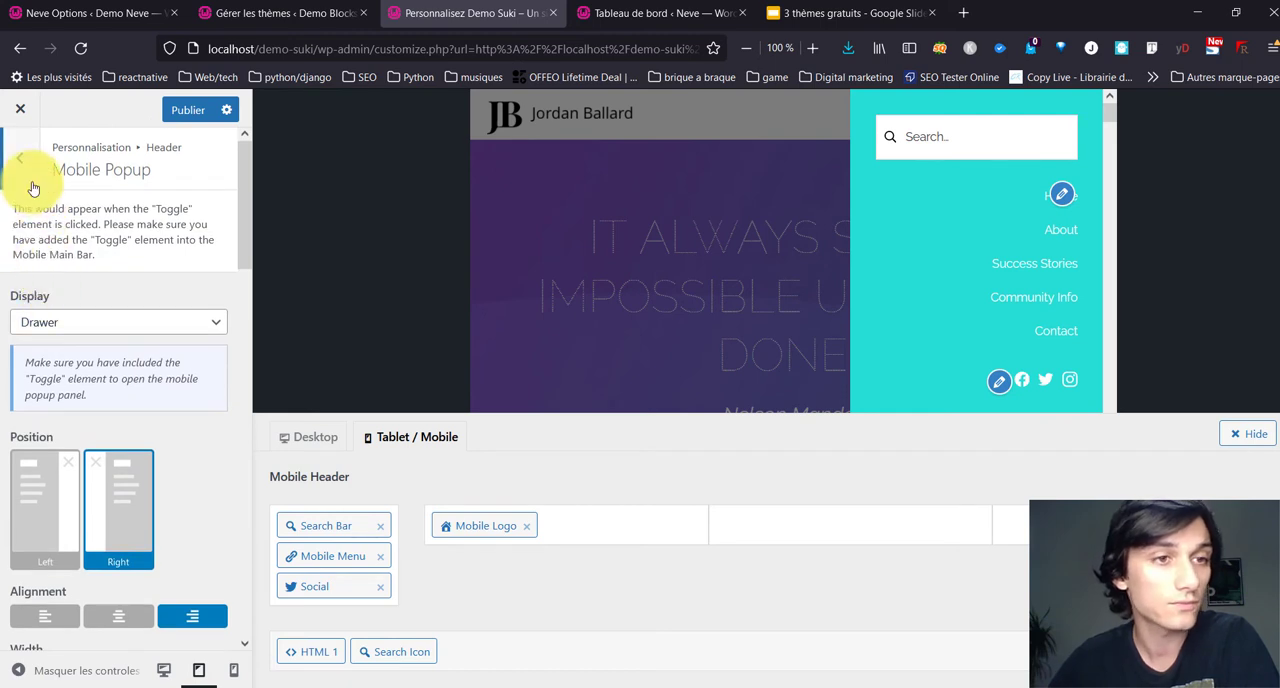
pyautogui.click(33, 188)
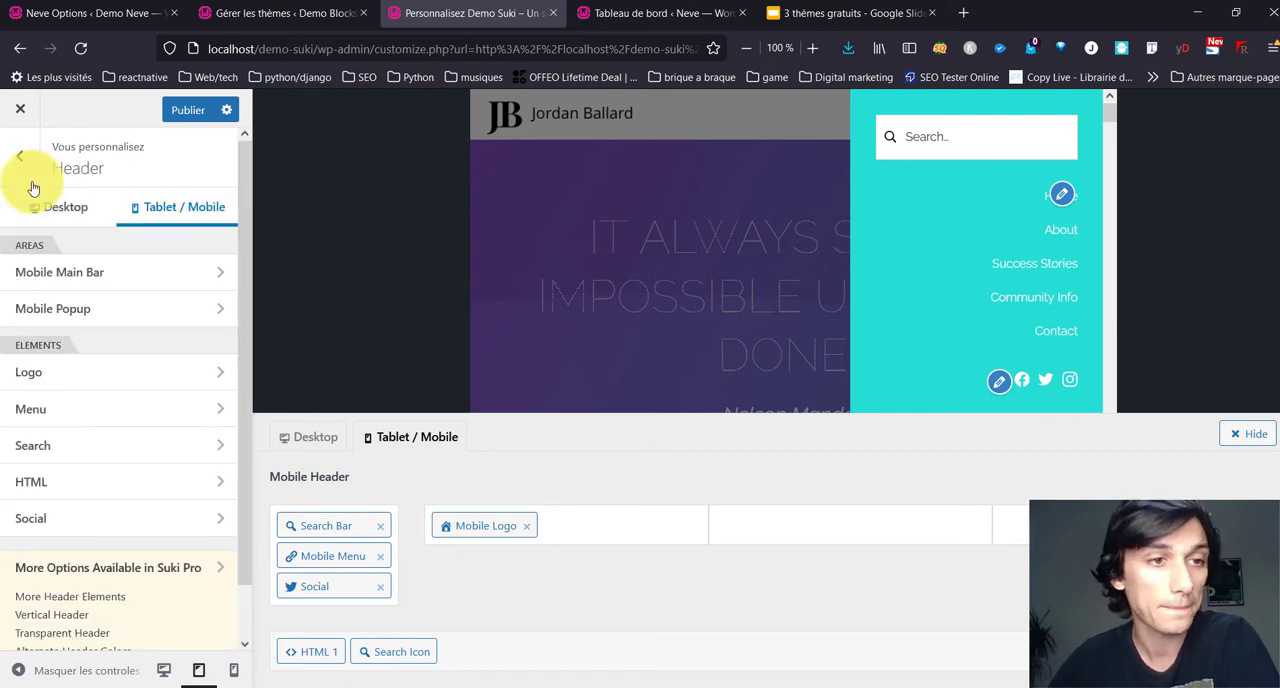
# Step: Review the Mobile Main Bar's height, padding, border, spacing, icon size and color settings
pyautogui.click(141, 272)
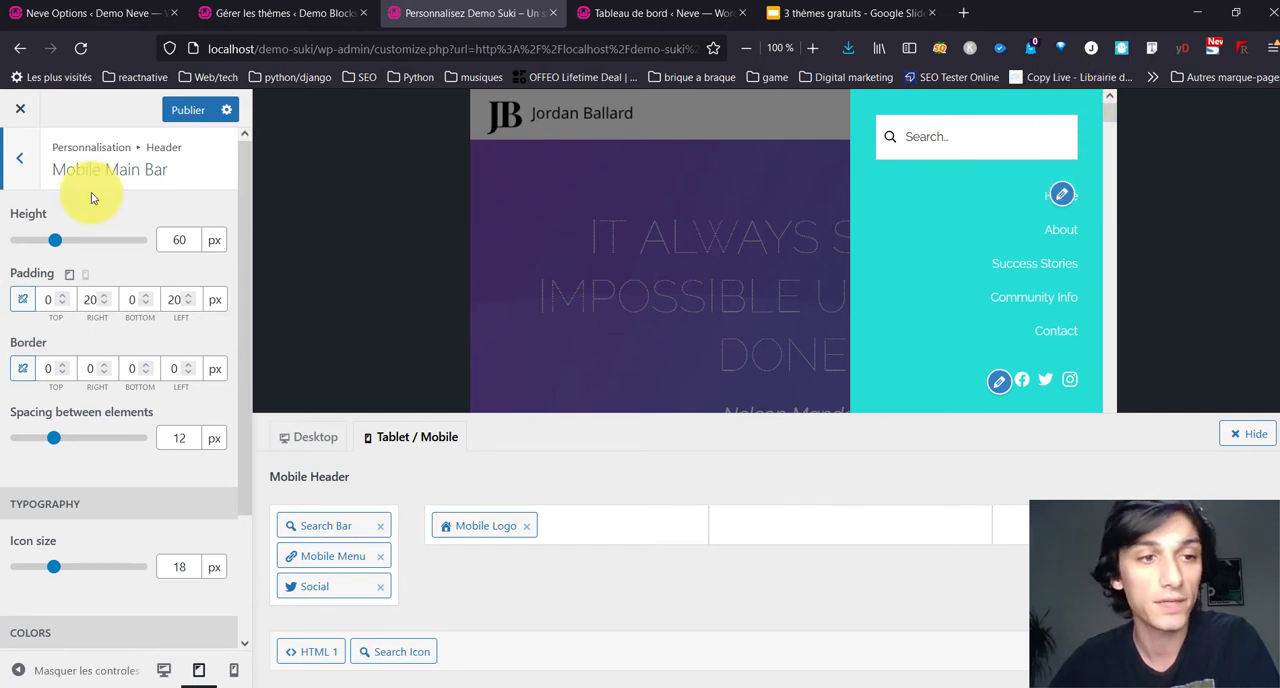
pyautogui.scroll(-2, 51, 486)
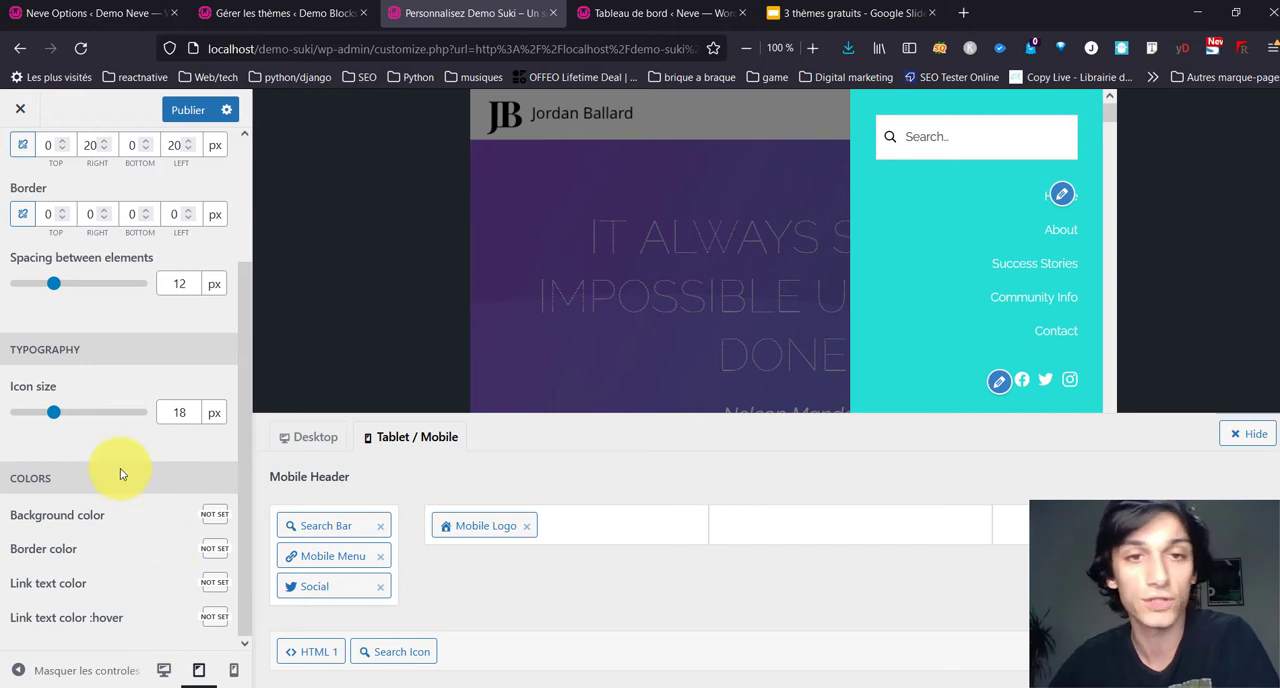
pyautogui.scroll(2, 20, 240)
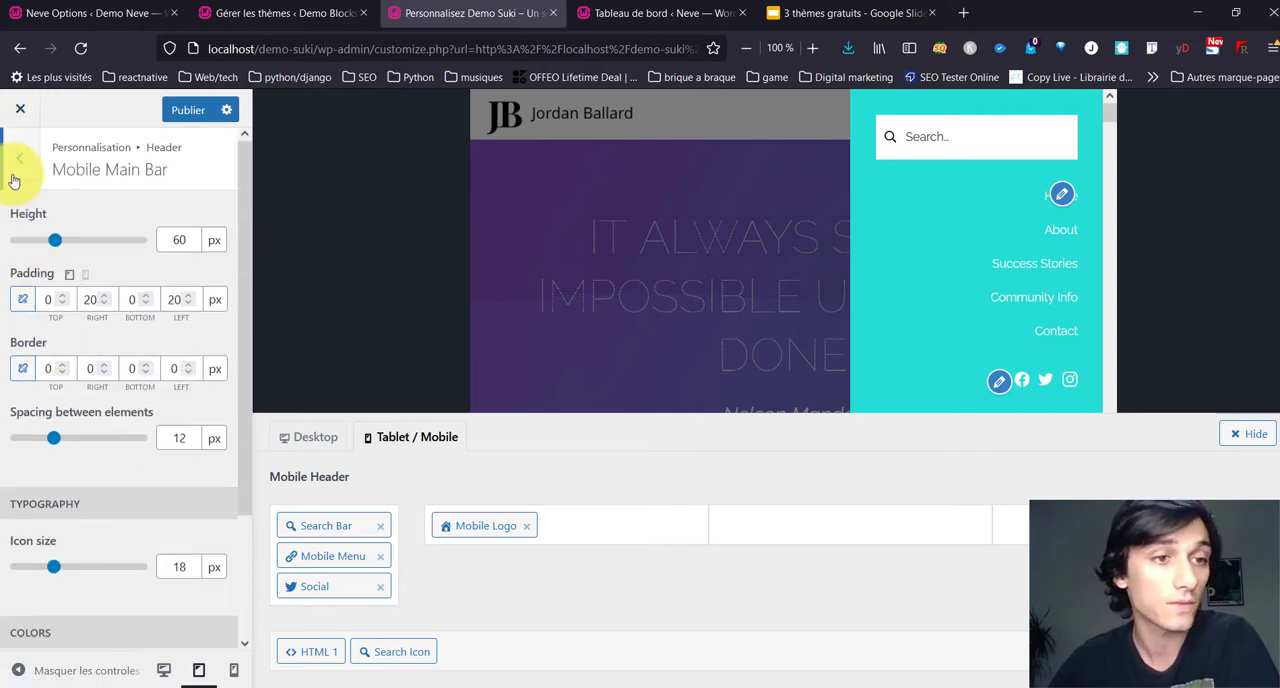
pyautogui.click(14, 178)
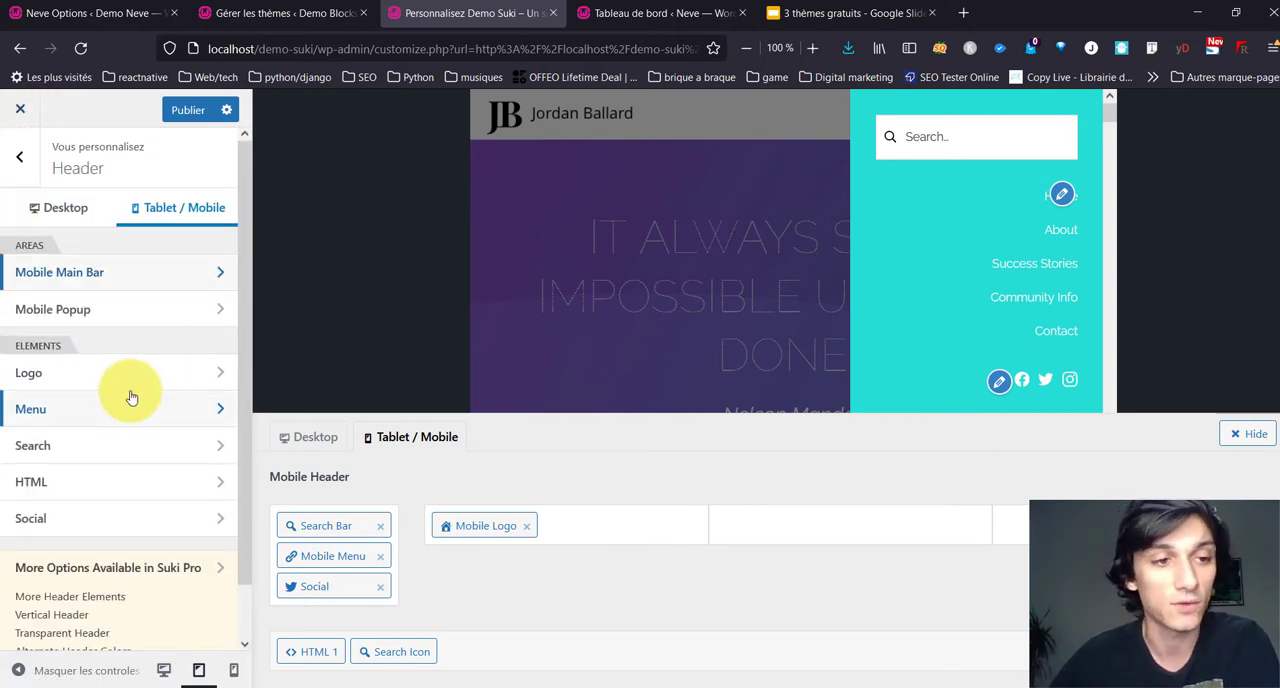
# Step: Review the header's Menu element settings and the menus assigned to the theme's menu locations
pyautogui.click(119, 412)
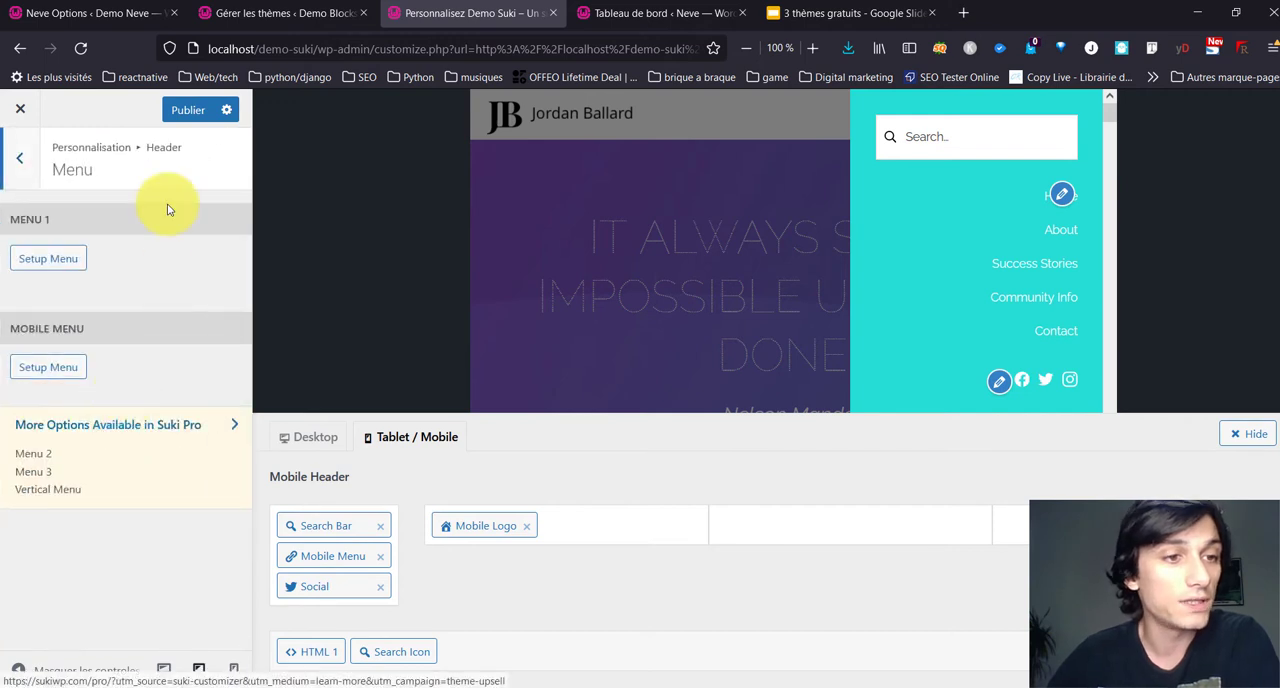
pyautogui.click(22, 157)
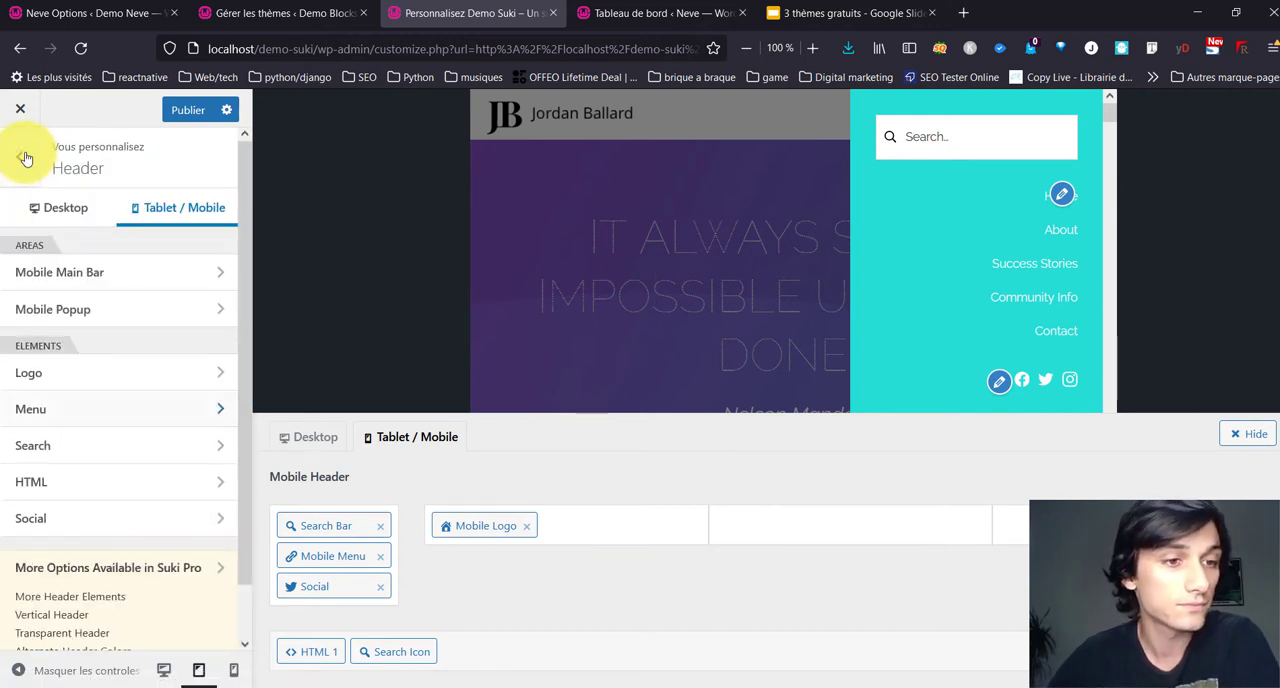
pyautogui.click(82, 417)
pyautogui.click(55, 258)
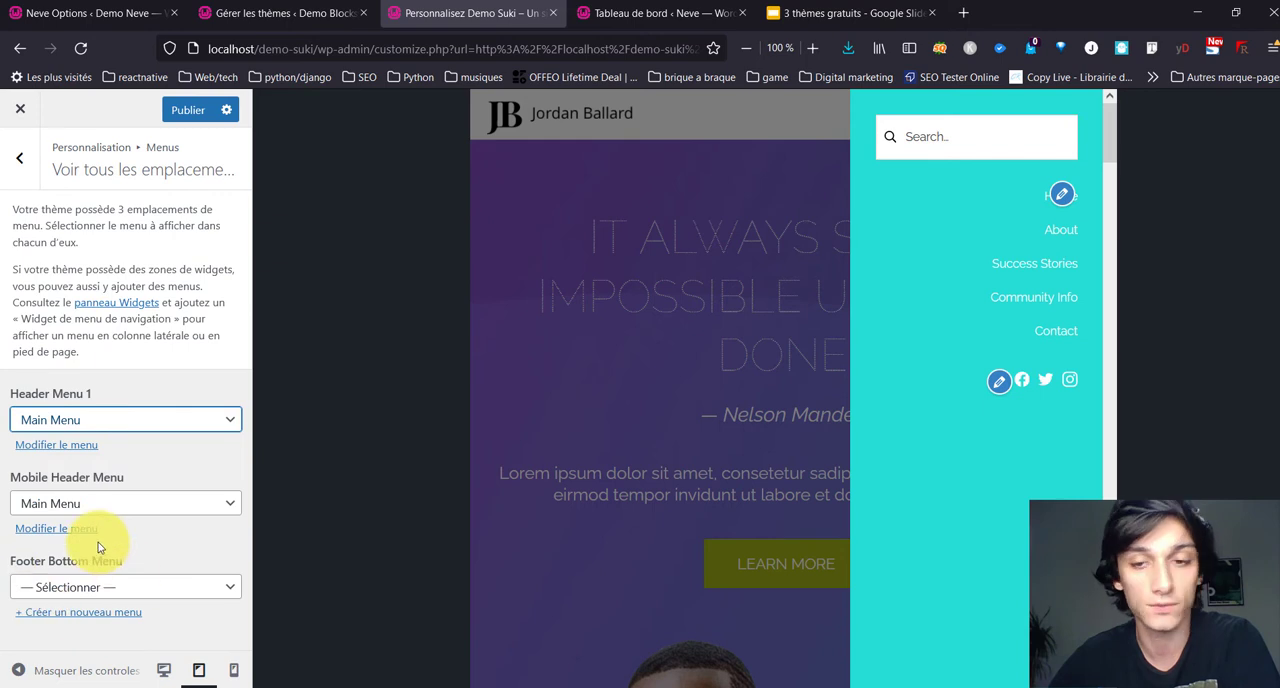
pyautogui.click(33, 179)
pyautogui.click(33, 179)
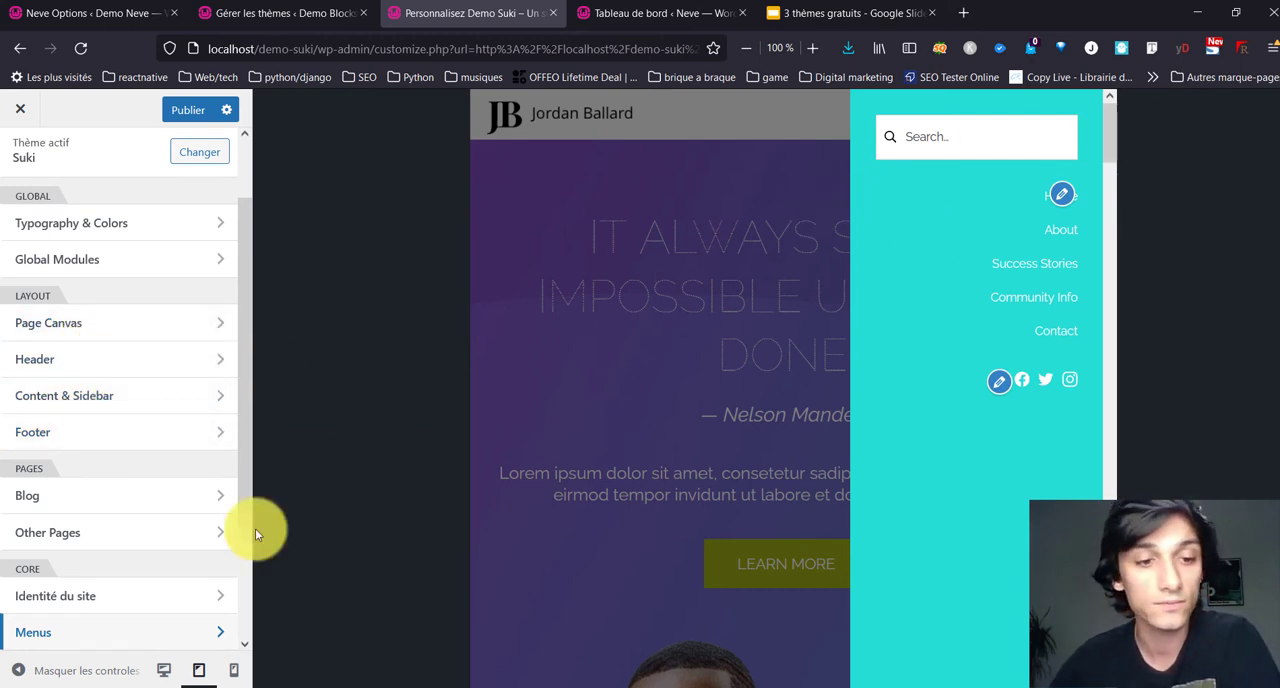
# Step: Preview the Community Info page in desktop view and examine the Main Column settings of Content & Sidebar
pyautogui.click(170, 669)
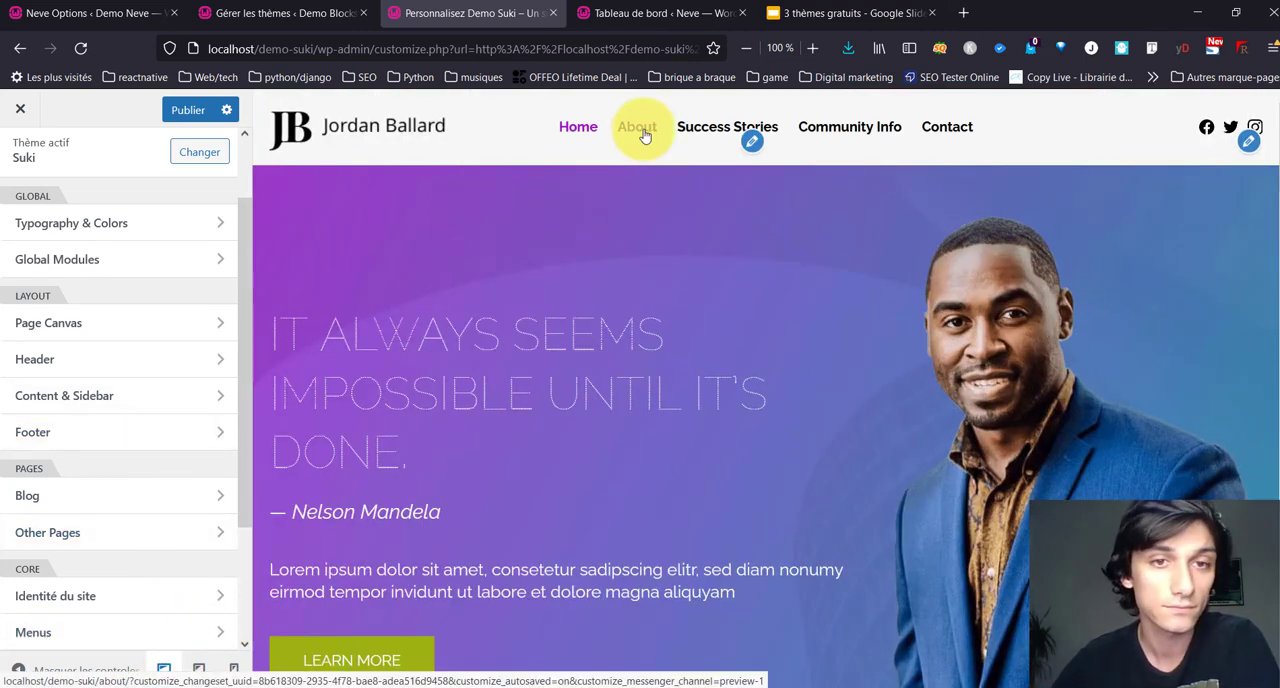
pyautogui.click(157, 397)
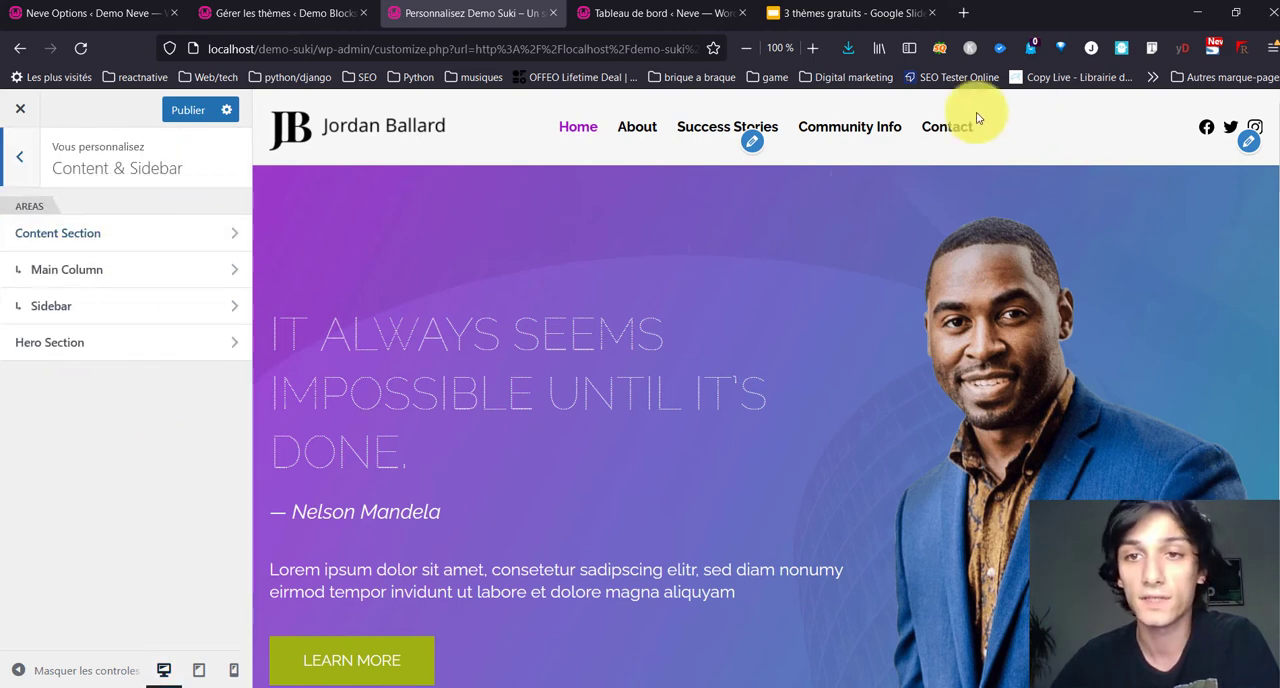
pyautogui.click(862, 126)
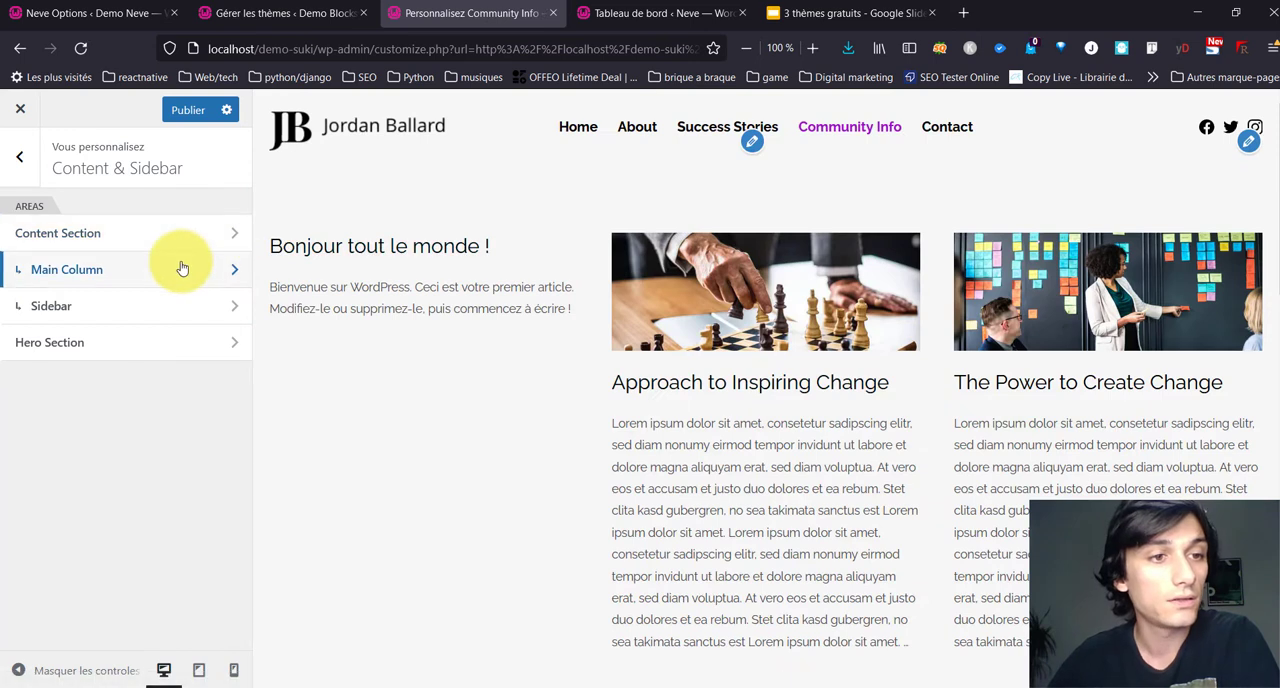
pyautogui.click(183, 269)
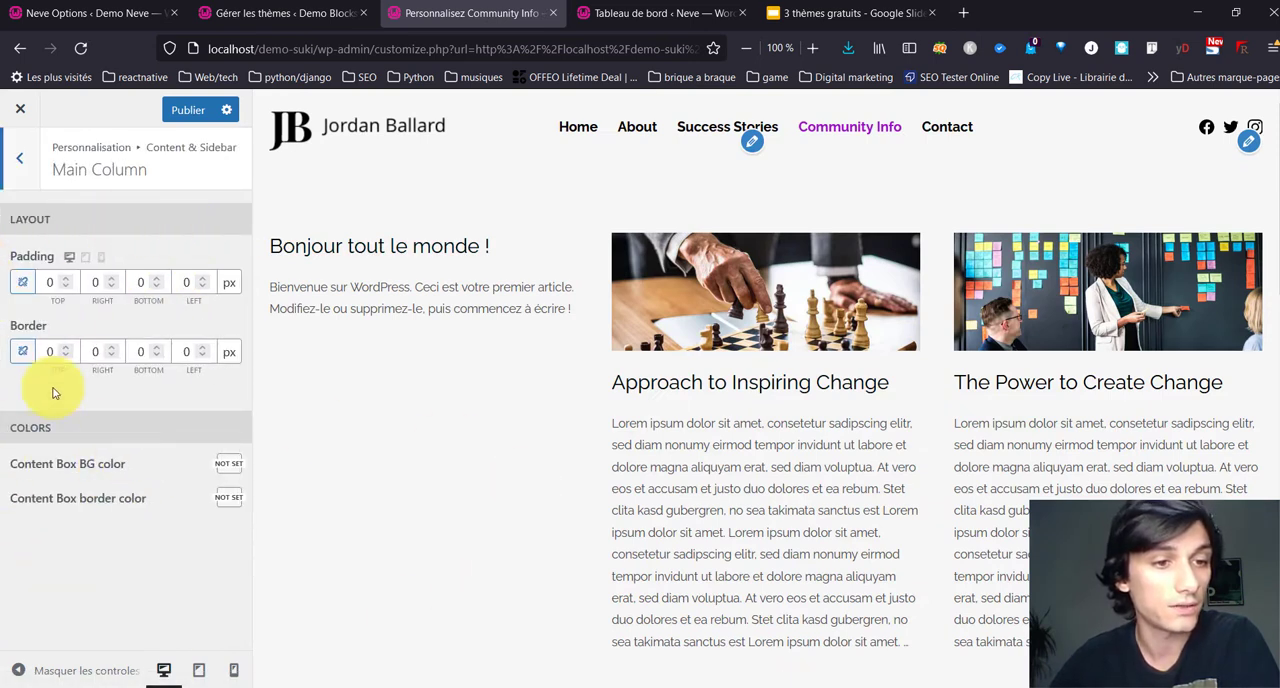
pyautogui.click(12, 163)
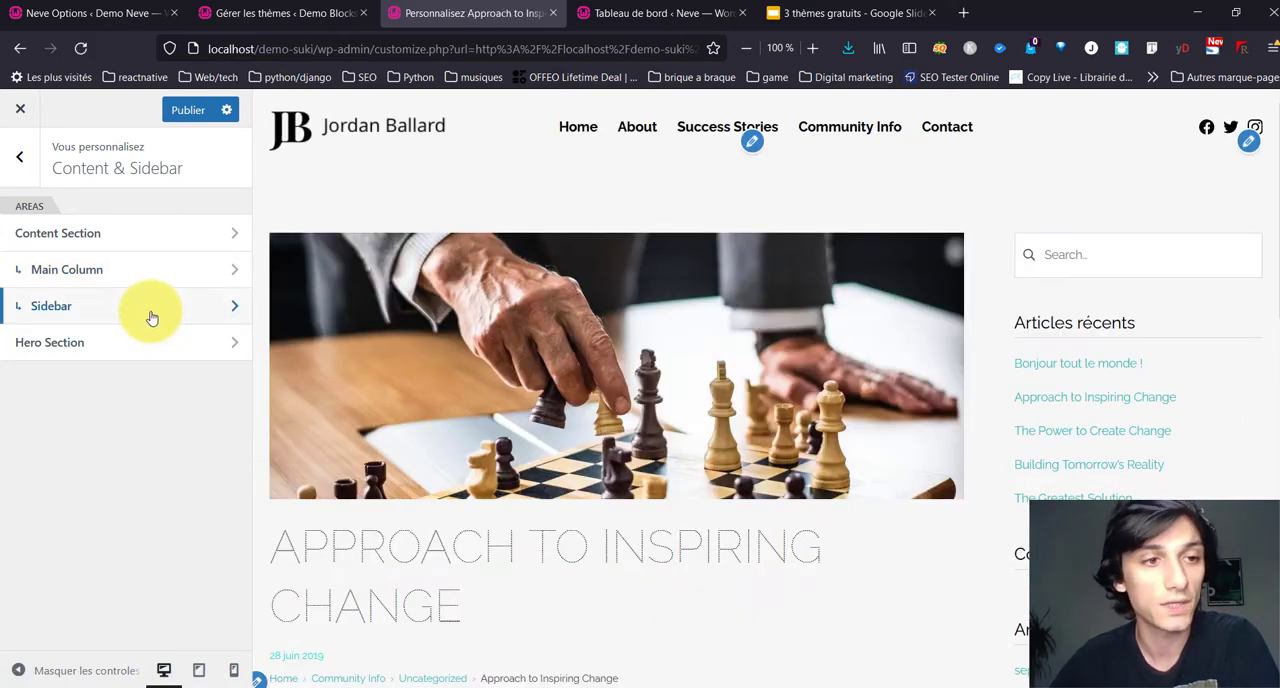
# Step: Set the global sidebar to Right, try a width of 15%, and settle on 20%
pyautogui.click(151, 308)
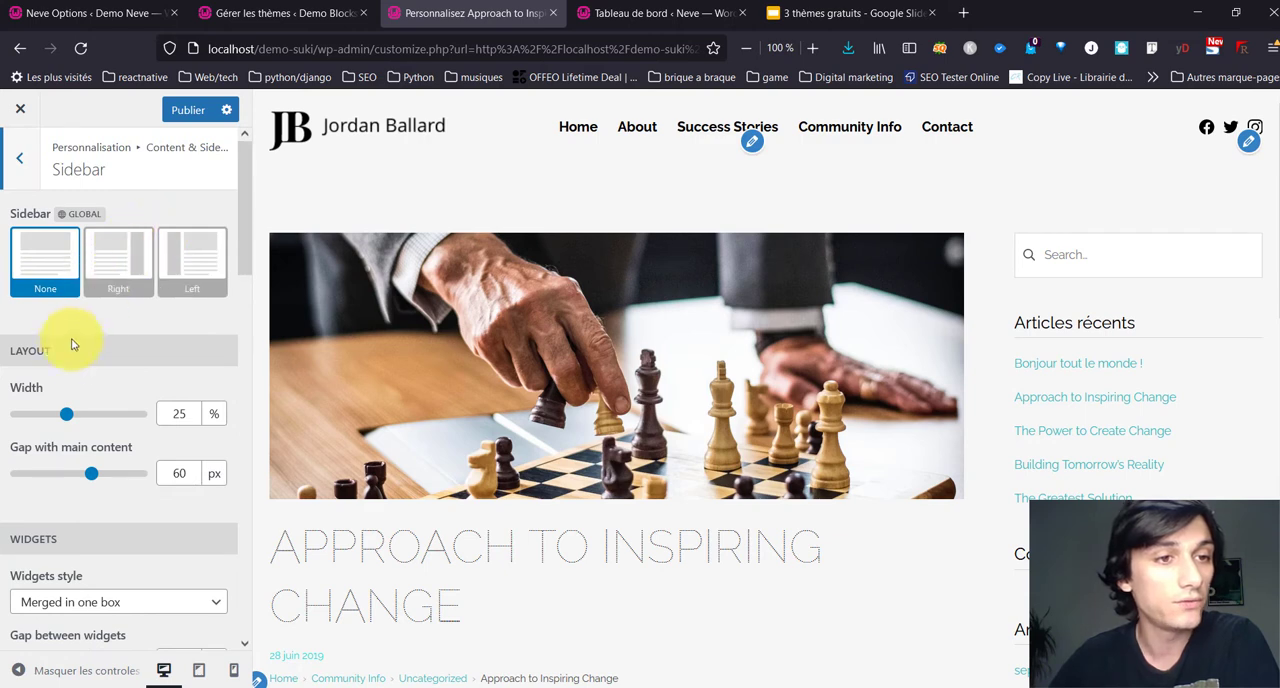
pyautogui.click(107, 285)
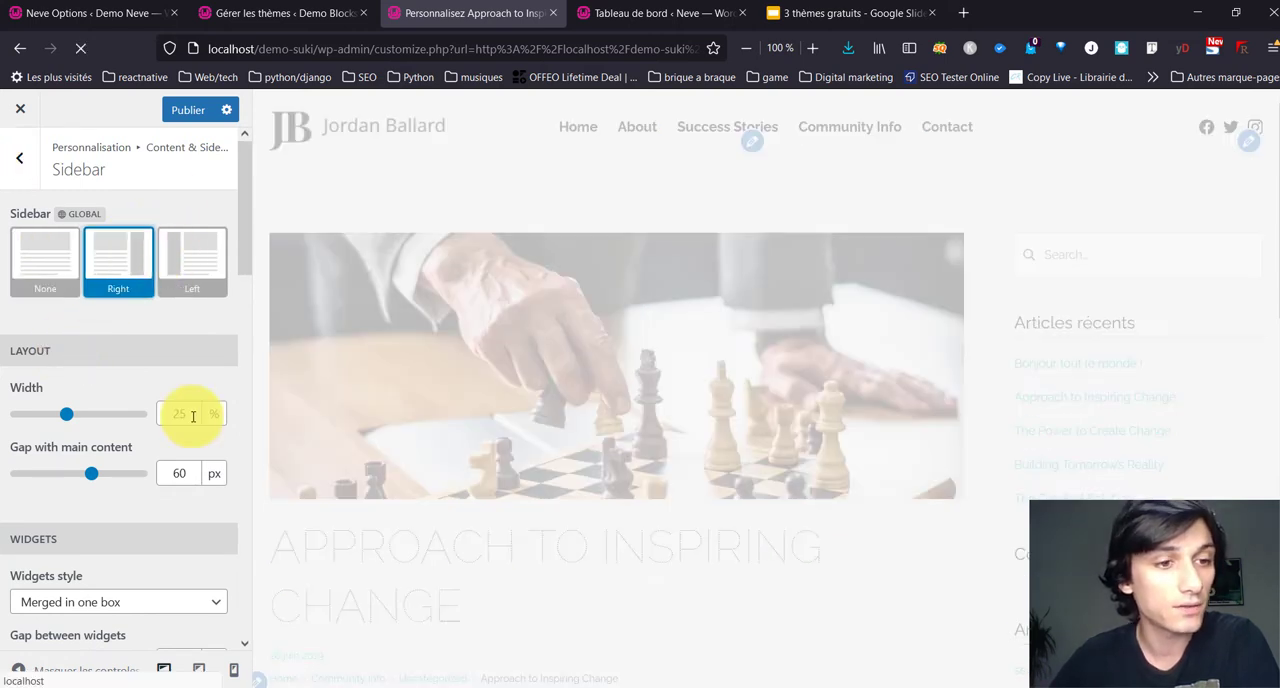
pyautogui.scroll(-3, 180, 422)
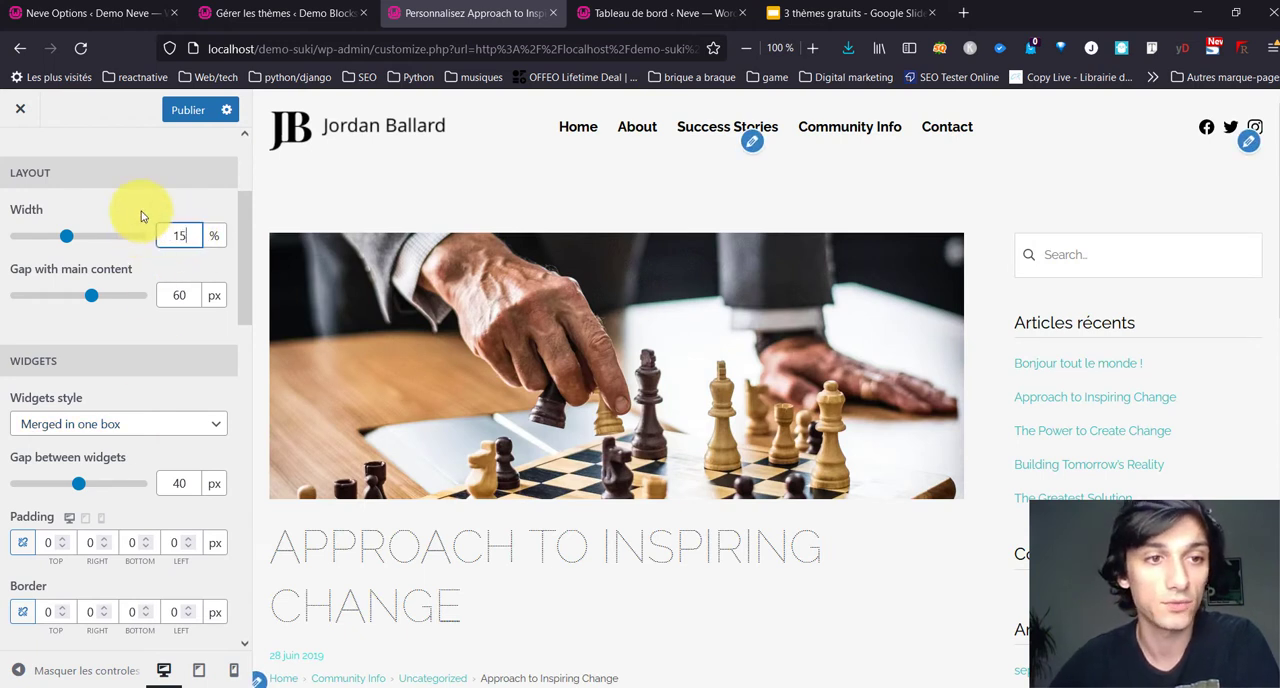
pyautogui.click(141, 212)
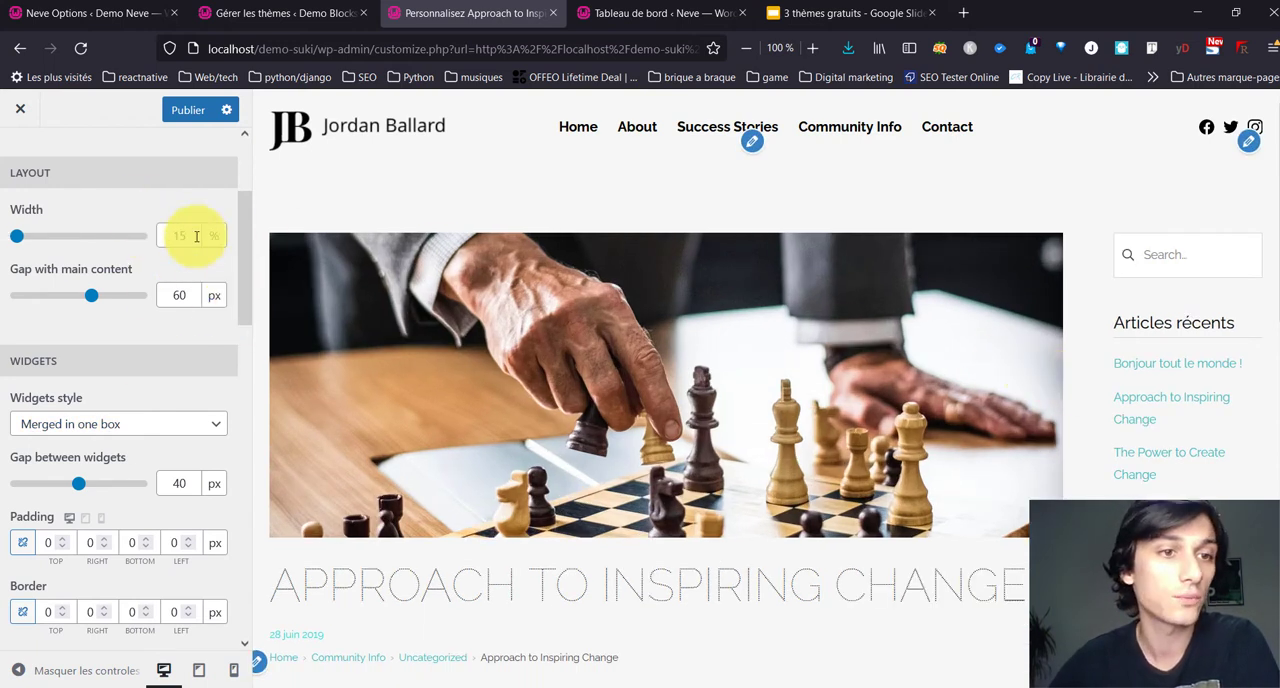
pyautogui.click(125, 221)
pyautogui.scroll(-1, 123, 380)
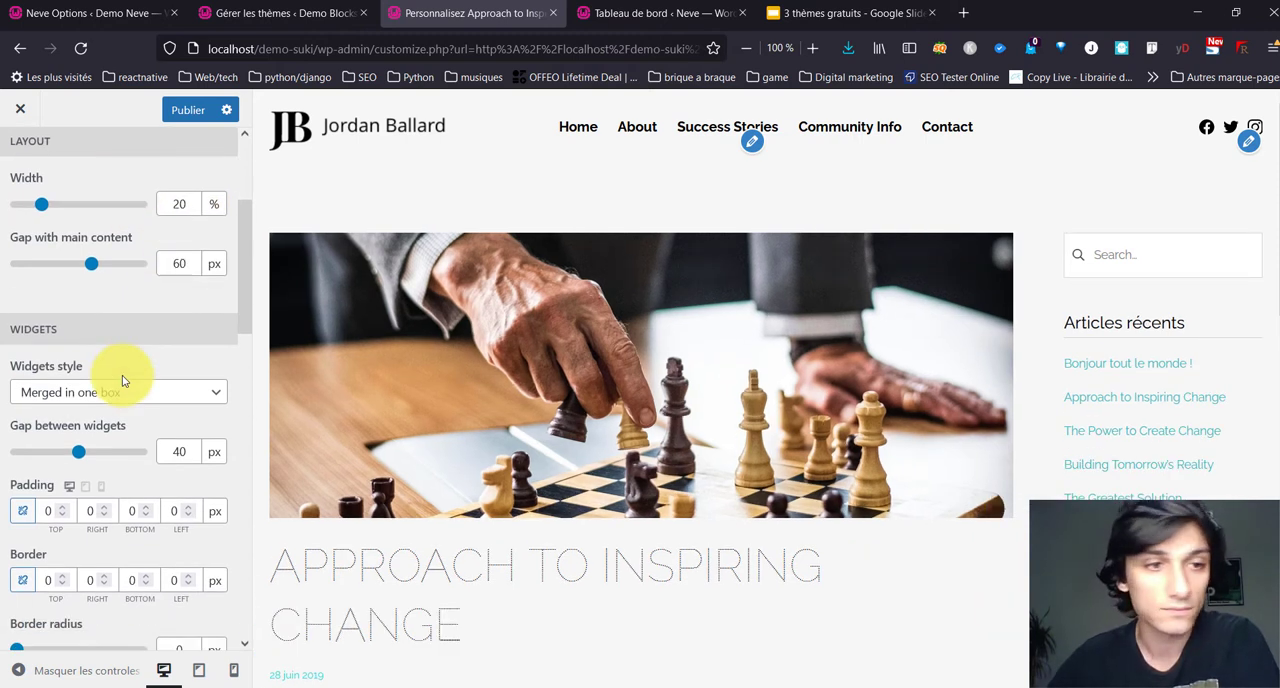
# Step: Examine the sidebar's widget style, gap, padding, border and typography settings alongside the widgets in the article preview
pyautogui.scroll(-1, 122, 375)
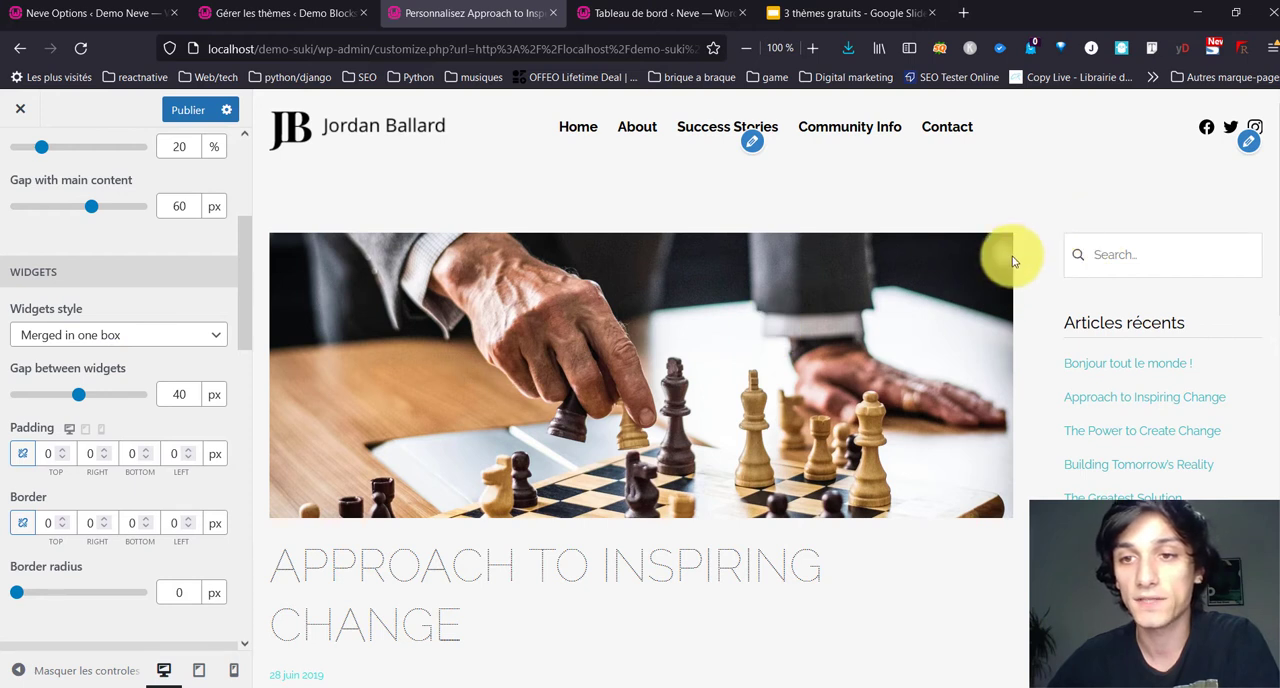
pyautogui.scroll(-2, 86, 363)
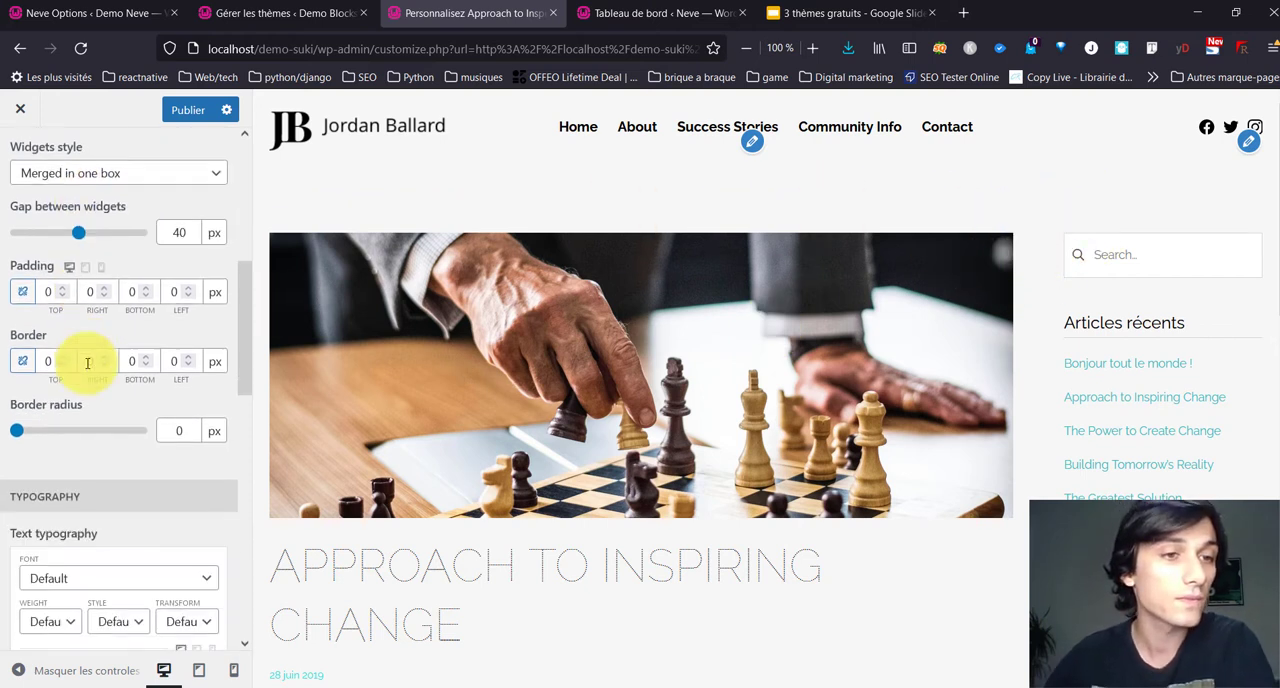
pyautogui.scroll(2, 78, 225)
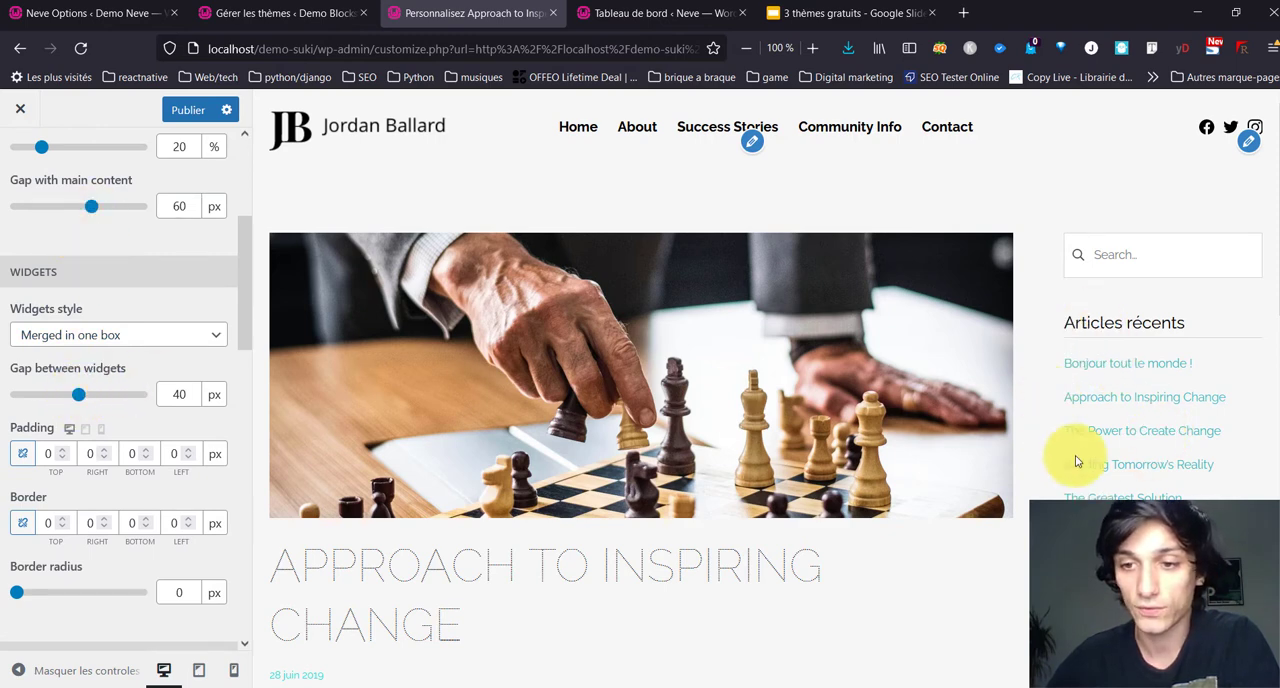
pyautogui.scroll(-4, 1095, 378)
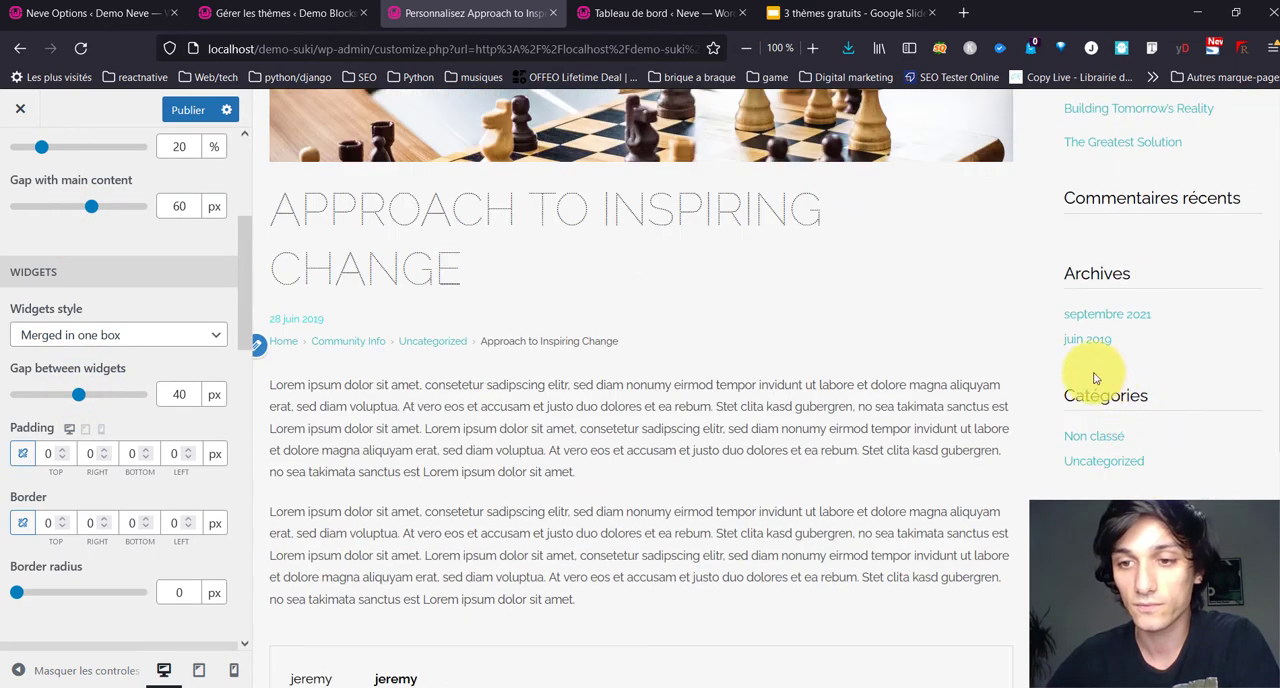
pyautogui.scroll(-5, 105, 380)
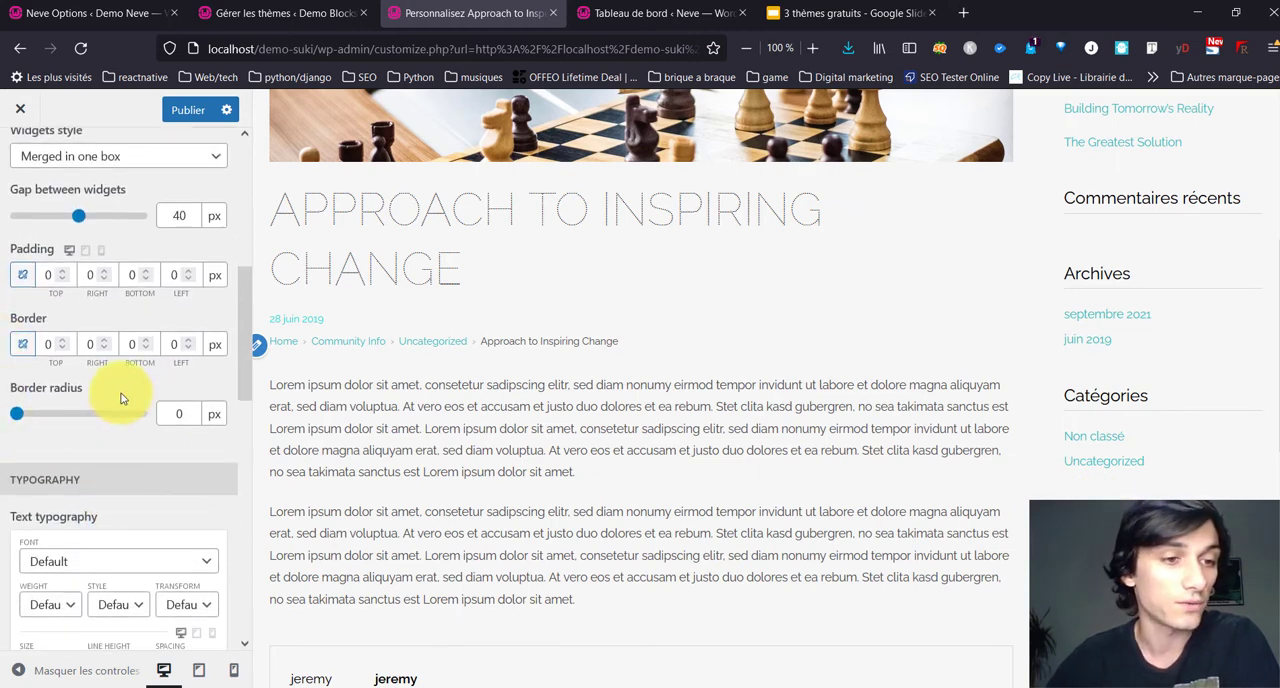
pyautogui.scroll(-3, 118, 401)
pyautogui.scroll(-3, 117, 402)
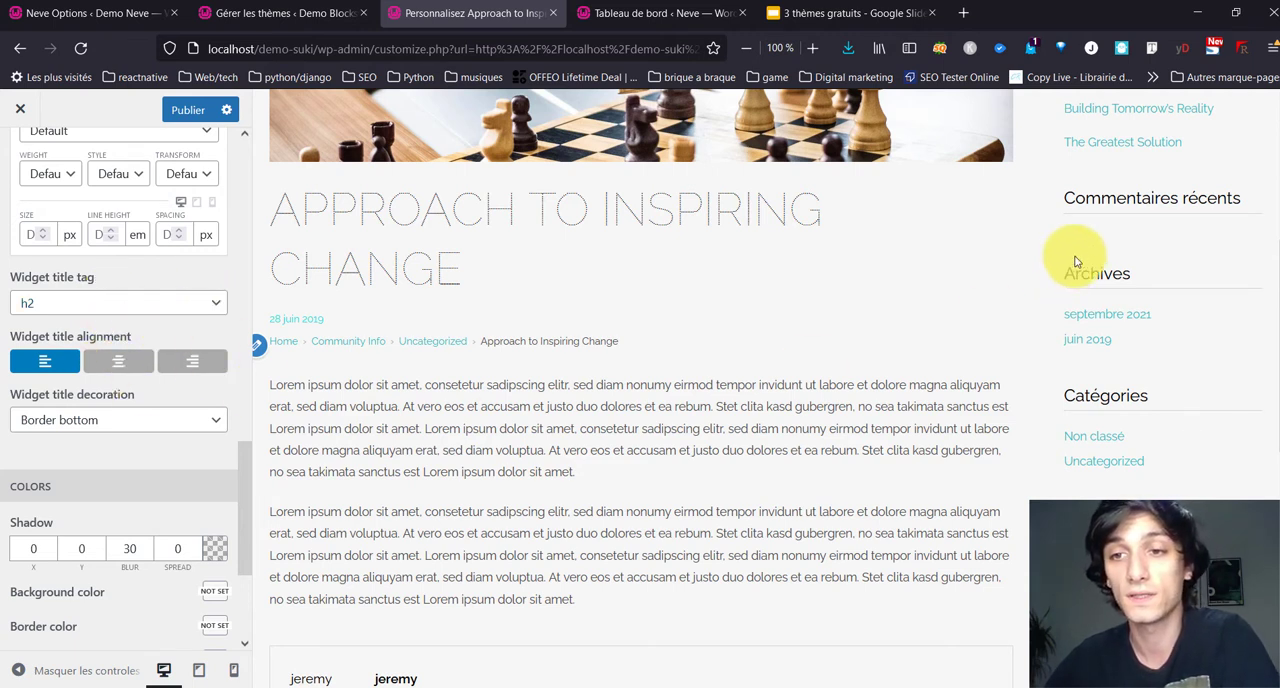
# Step: Examine the heading tag options for the sidebar widget titles, using Commentaires récents as the example
pyautogui.doubleClick(1105, 272)
pyautogui.doubleClick(1066, 199)
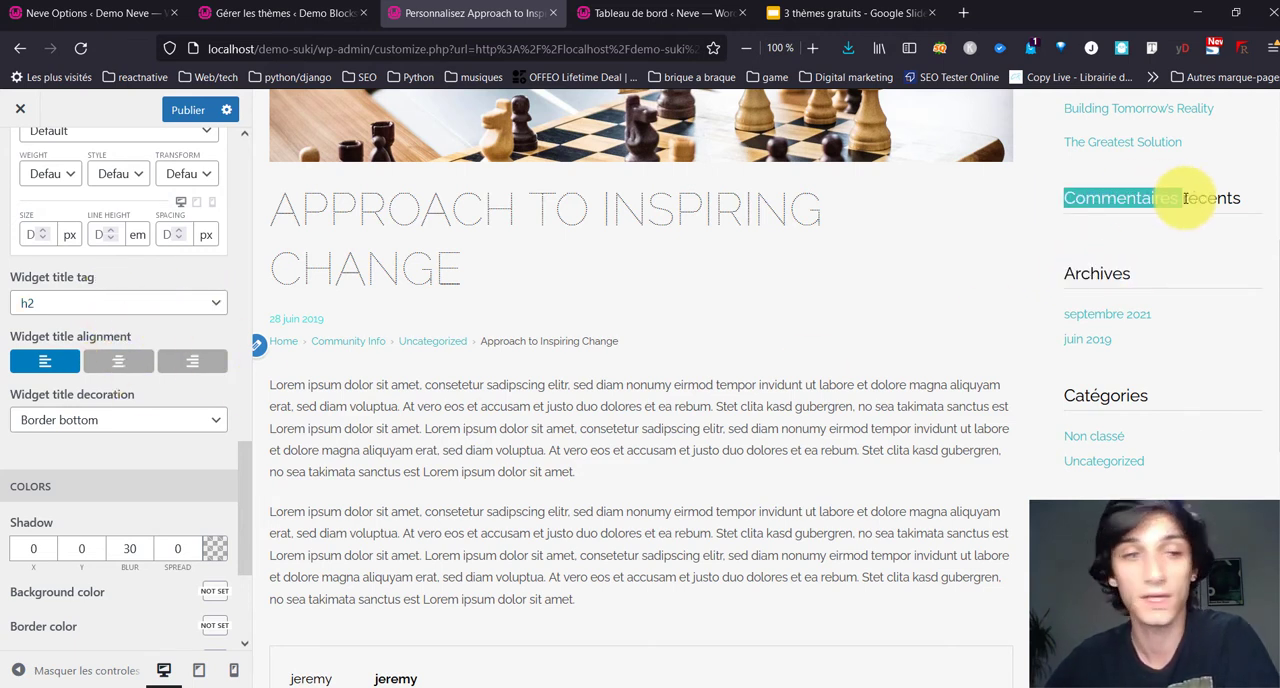
pyautogui.click(86, 312)
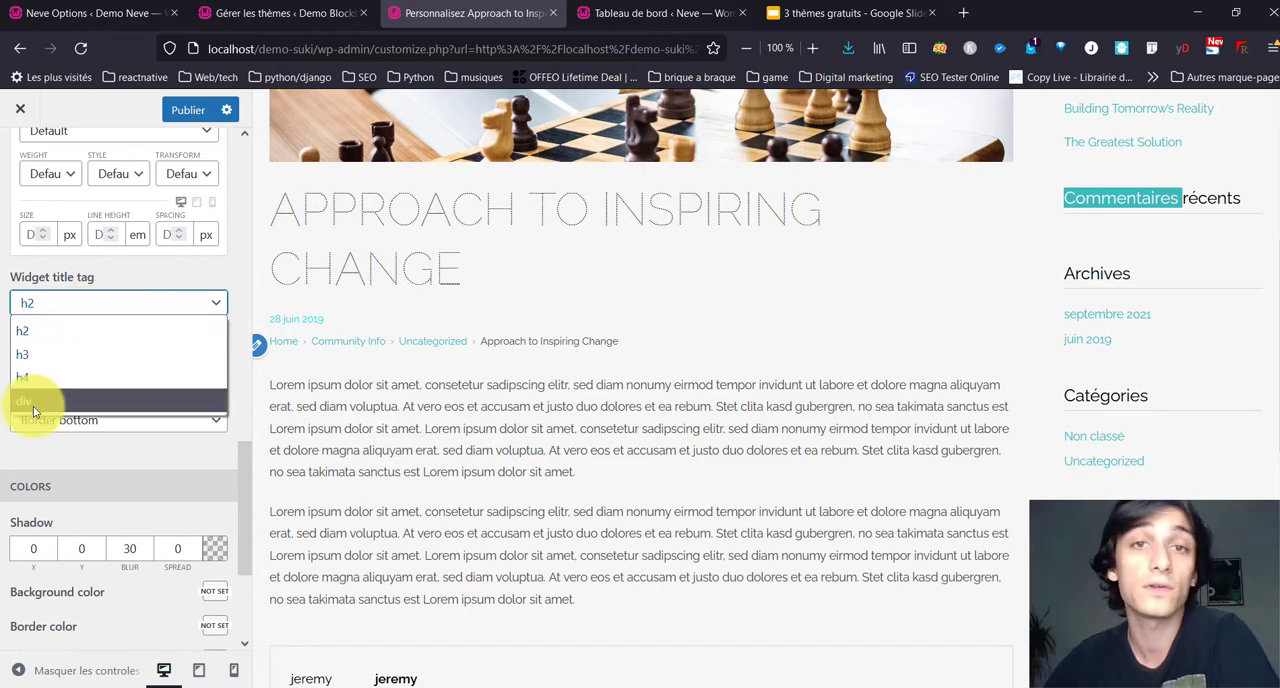
pyautogui.click(137, 290)
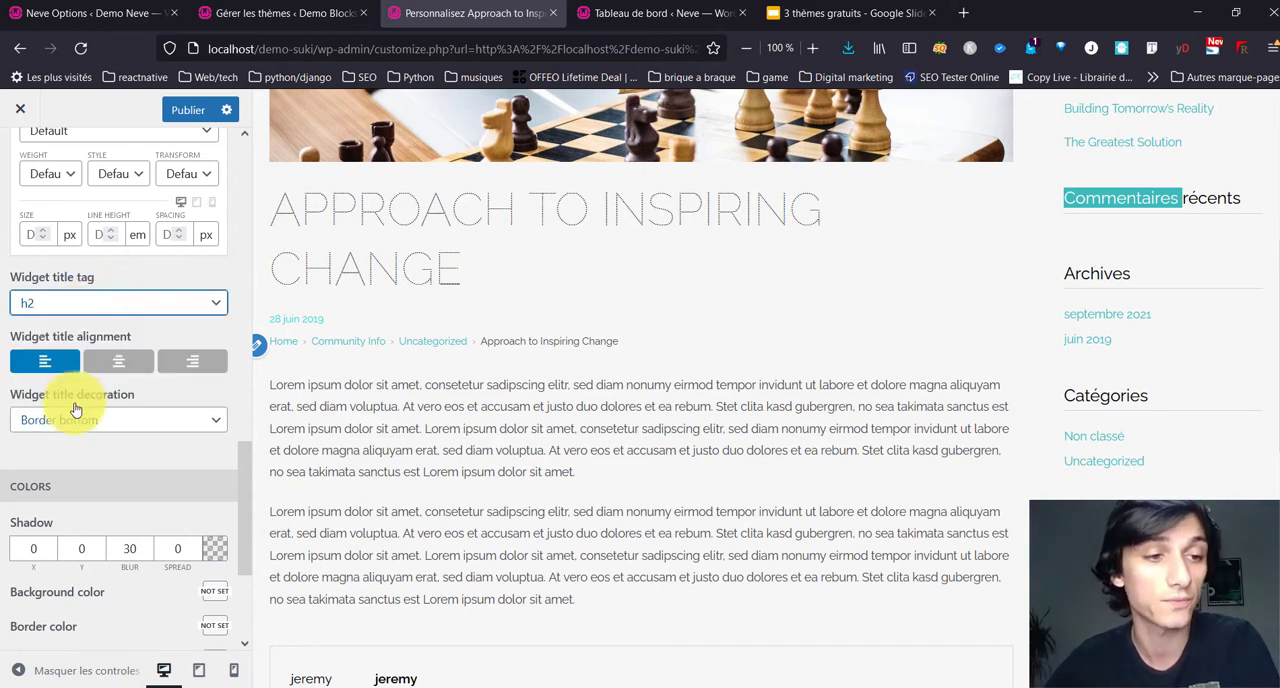
# Step: Examine the sidebar's widget title decoration, shadow and color settings alongside the article preview
pyautogui.scroll(-1, 73, 408)
pyautogui.scroll(-2, 100, 486)
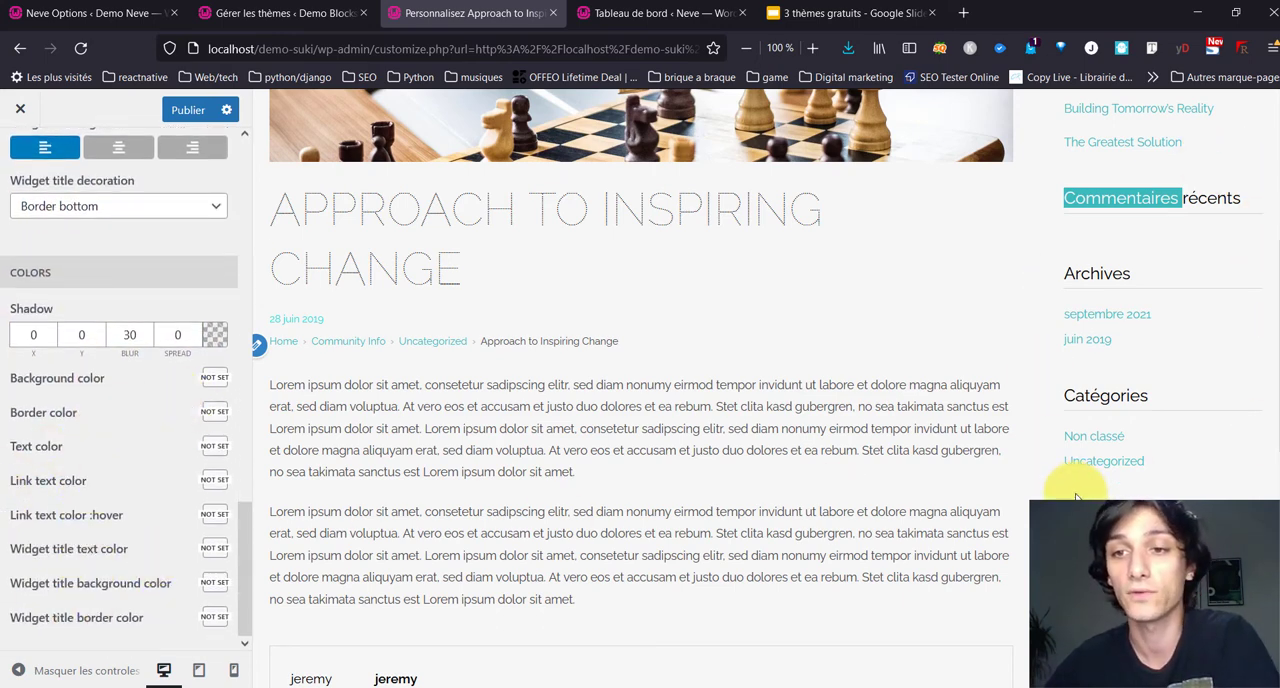
pyautogui.scroll(3, 1076, 497)
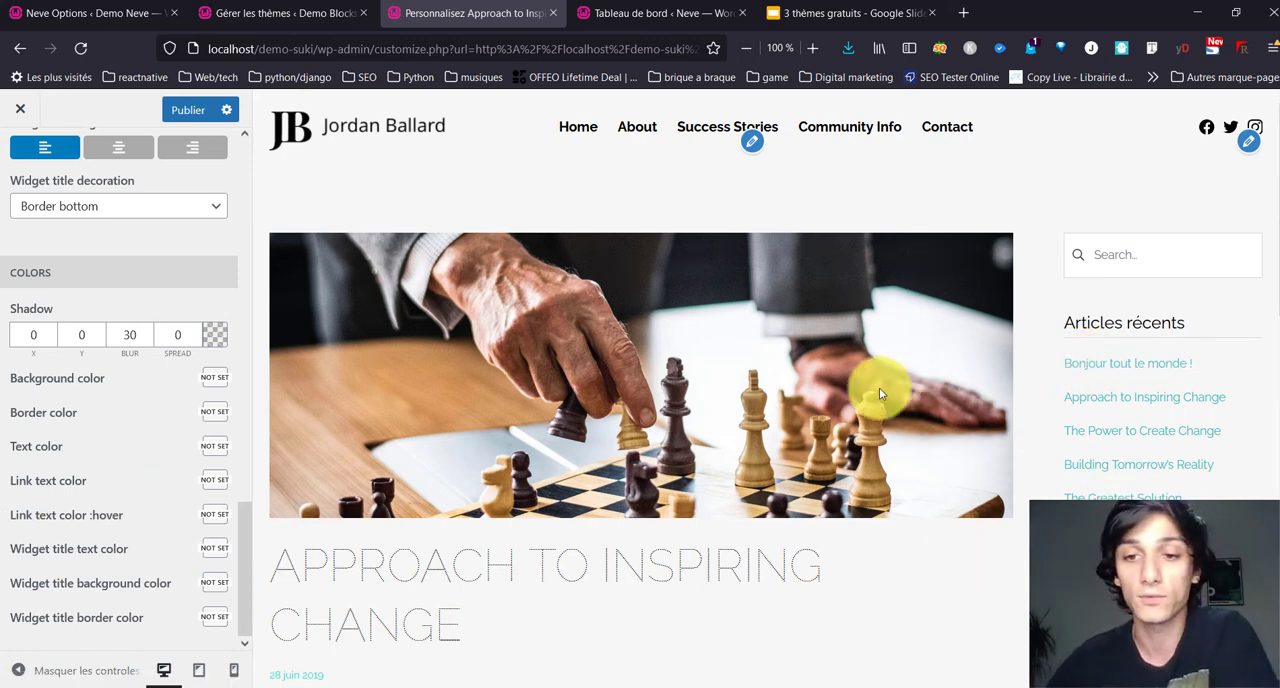
pyautogui.scroll(-4, 865, 391)
pyautogui.scroll(10, 43, 217)
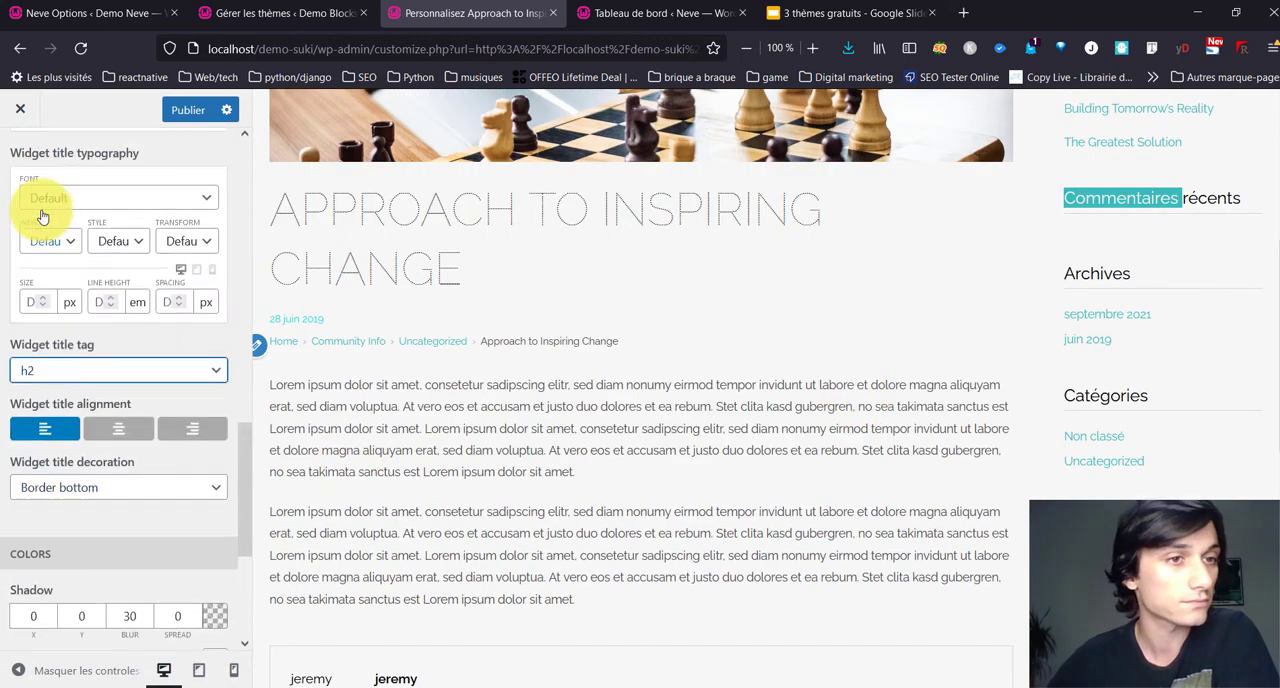
pyautogui.scroll(1, 35, 190)
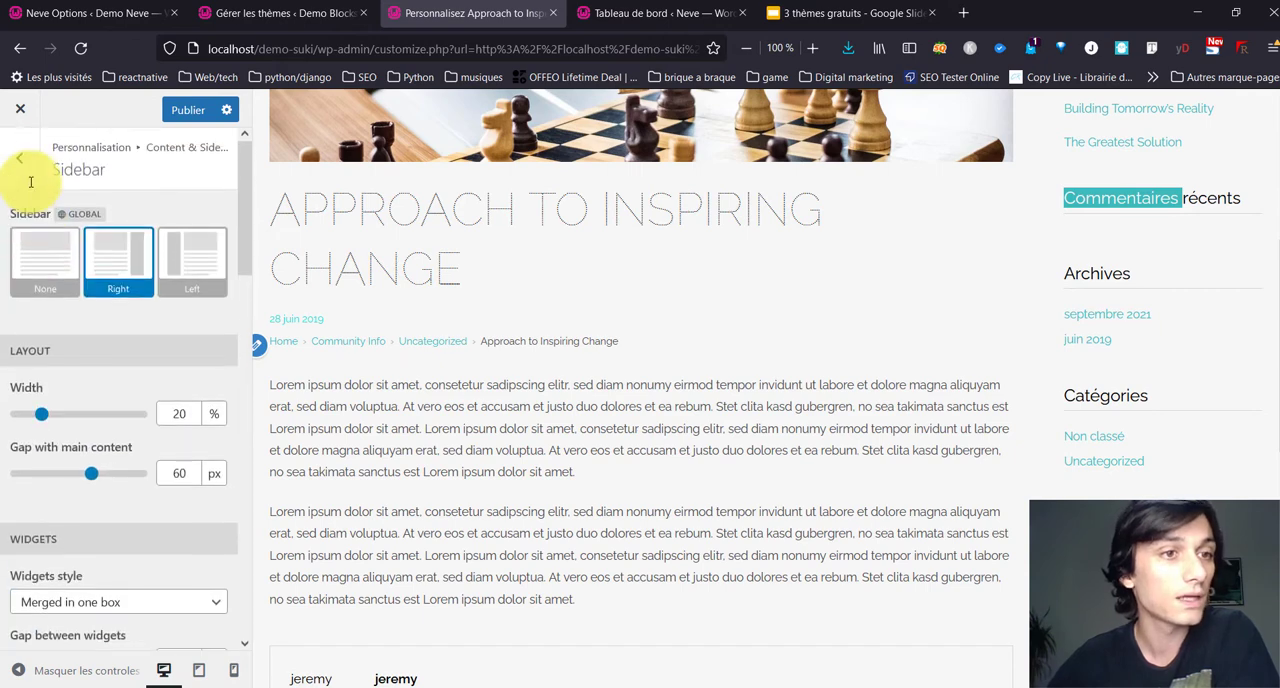
# Step: Examine the Main Column and Hero Section settings of the content area against the article preview
pyautogui.click(22, 172)
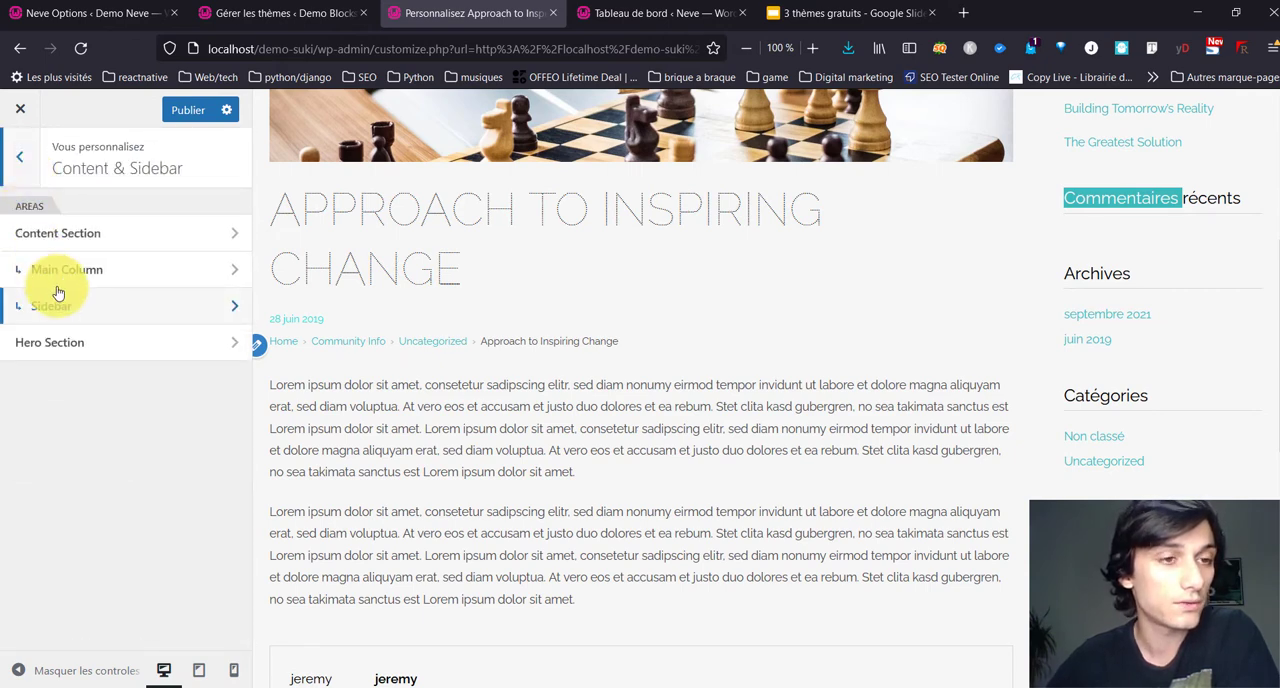
pyautogui.click(123, 263)
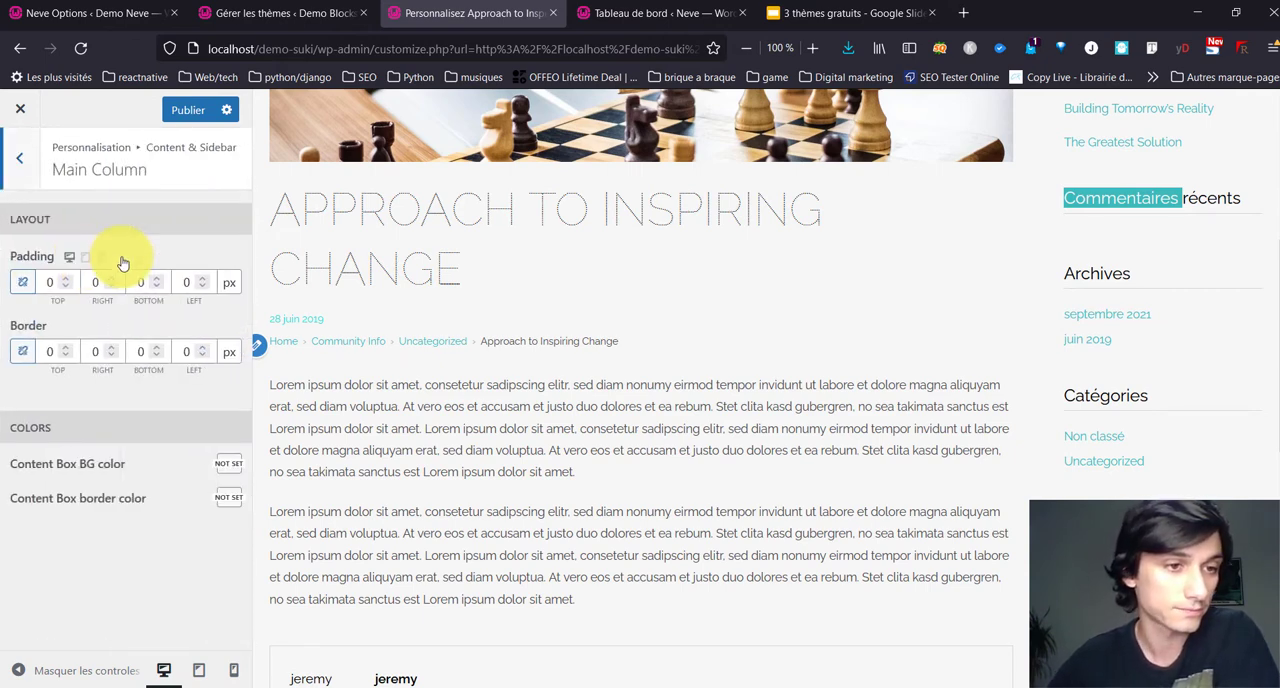
pyautogui.click(18, 163)
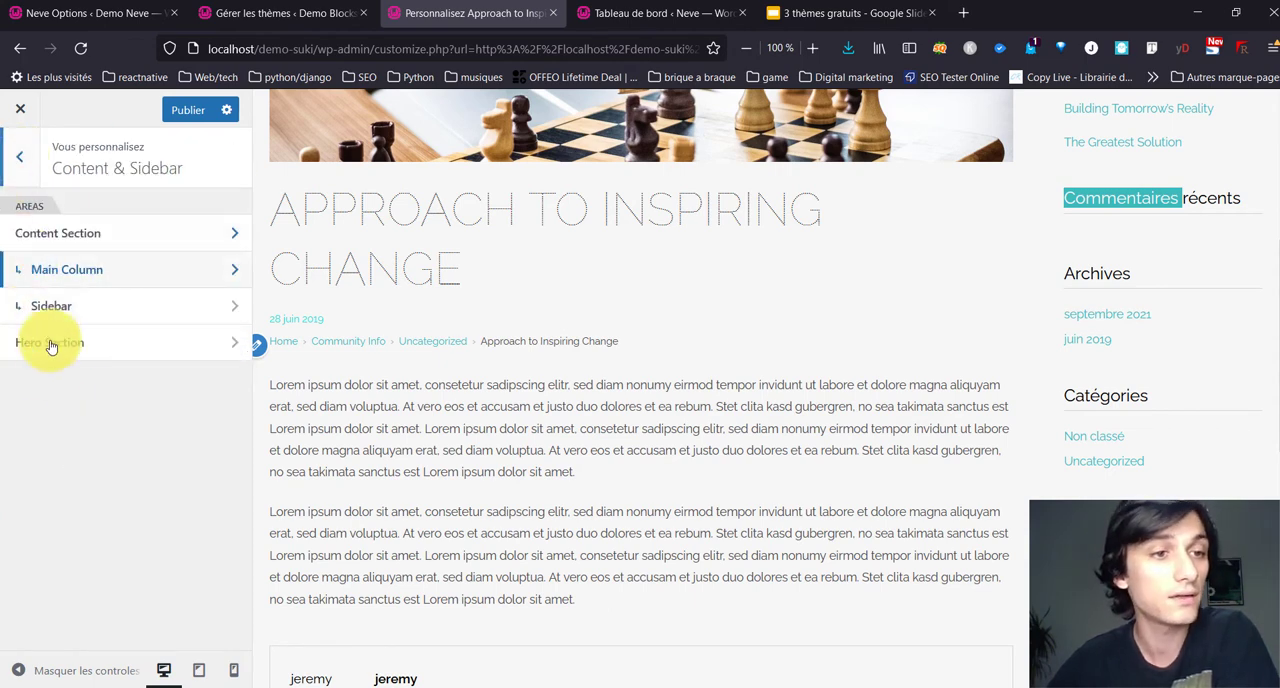
pyautogui.scroll(4, 557, 380)
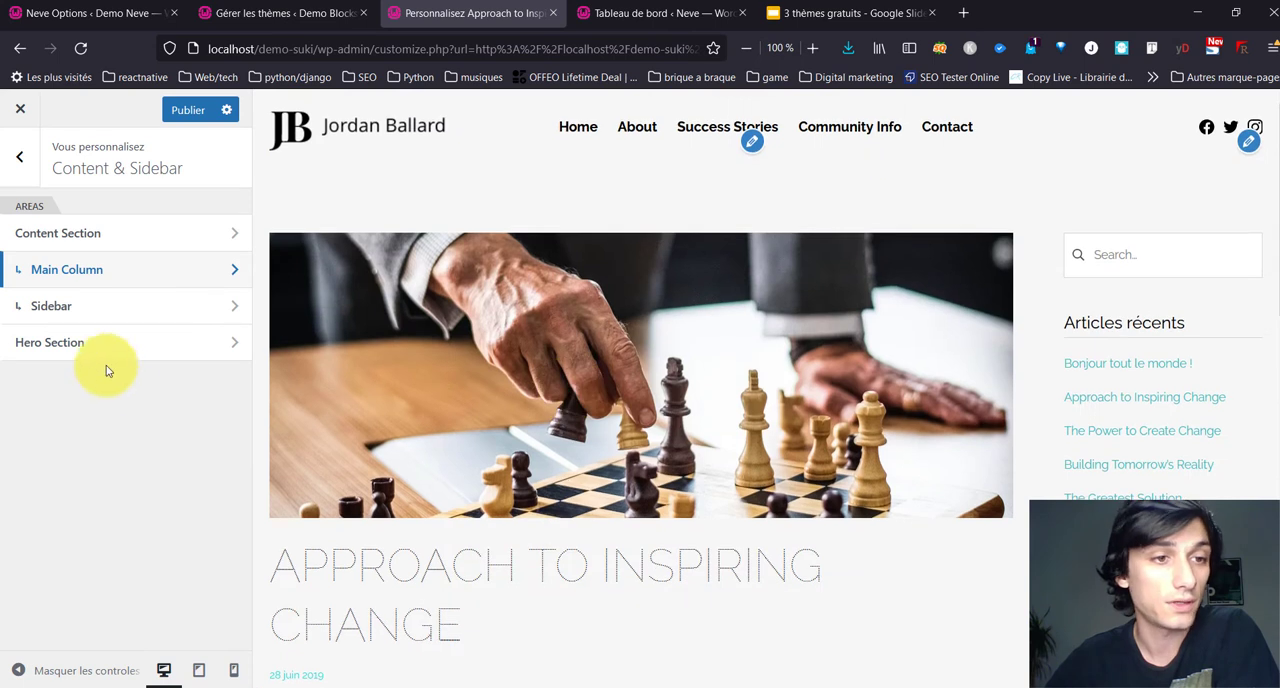
pyautogui.click(95, 346)
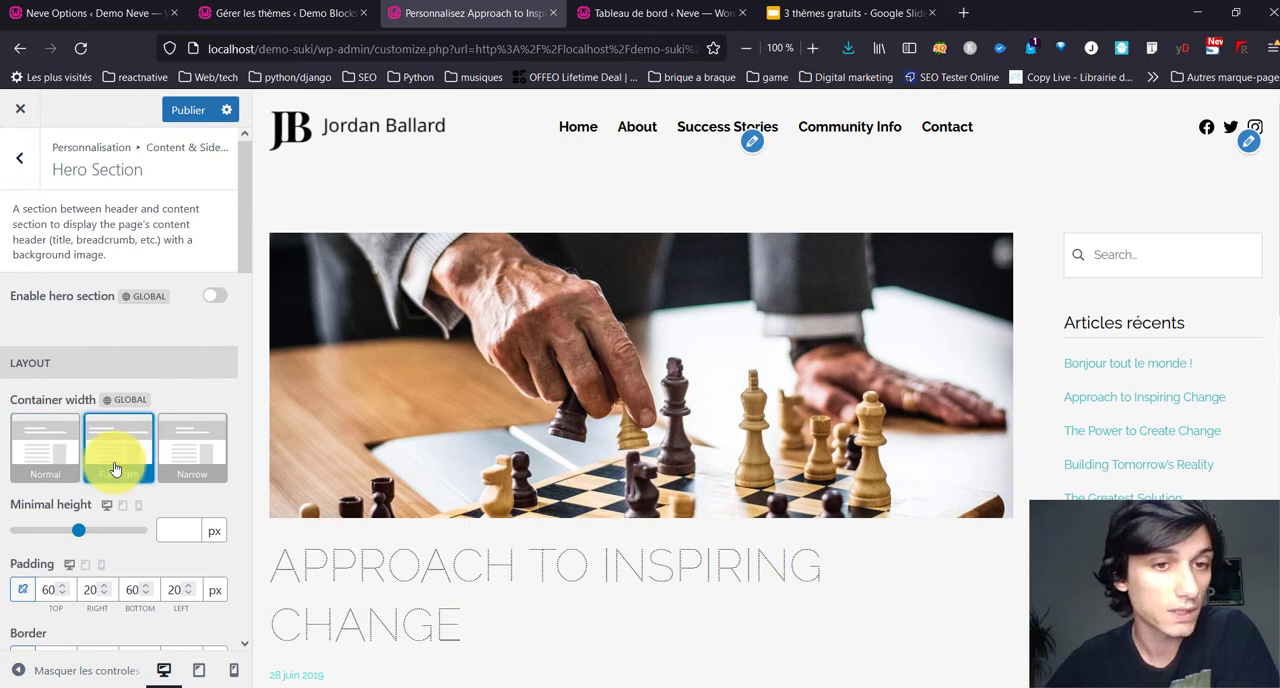
pyautogui.scroll(-5, 108, 557)
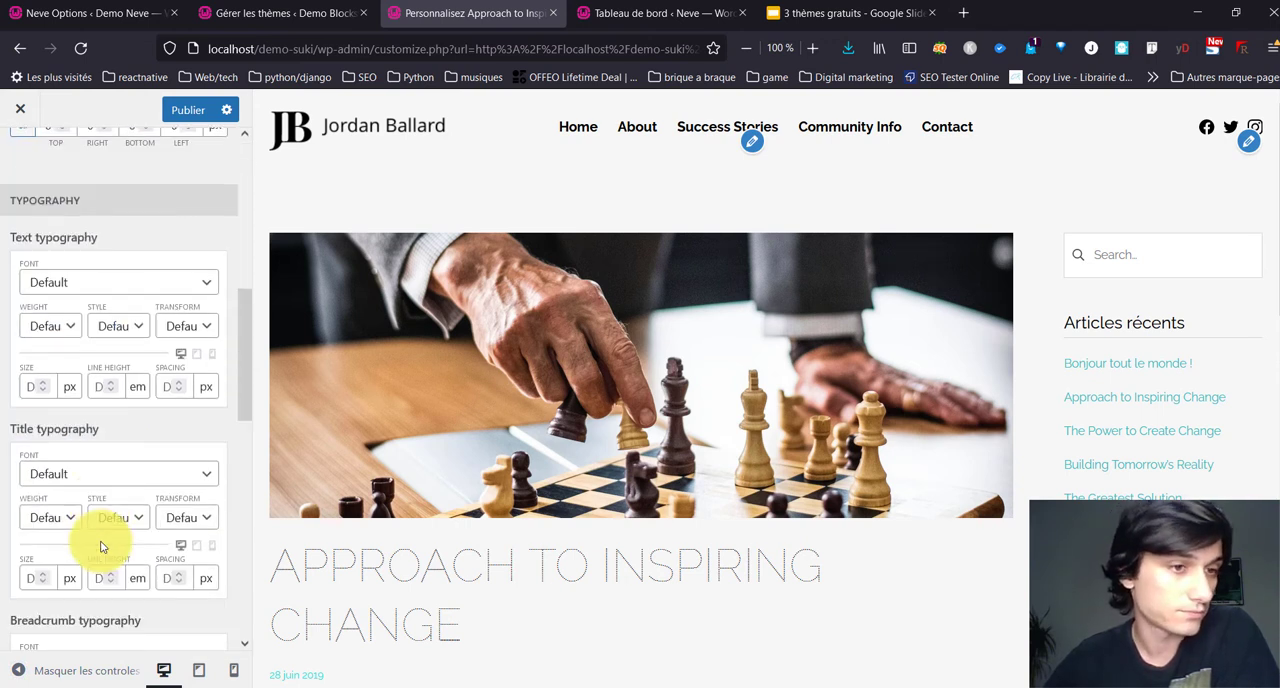
# Step: Load the Home page in the preview and open the Footer settings to view the areas, elements and footer builder
pyautogui.click(574, 133)
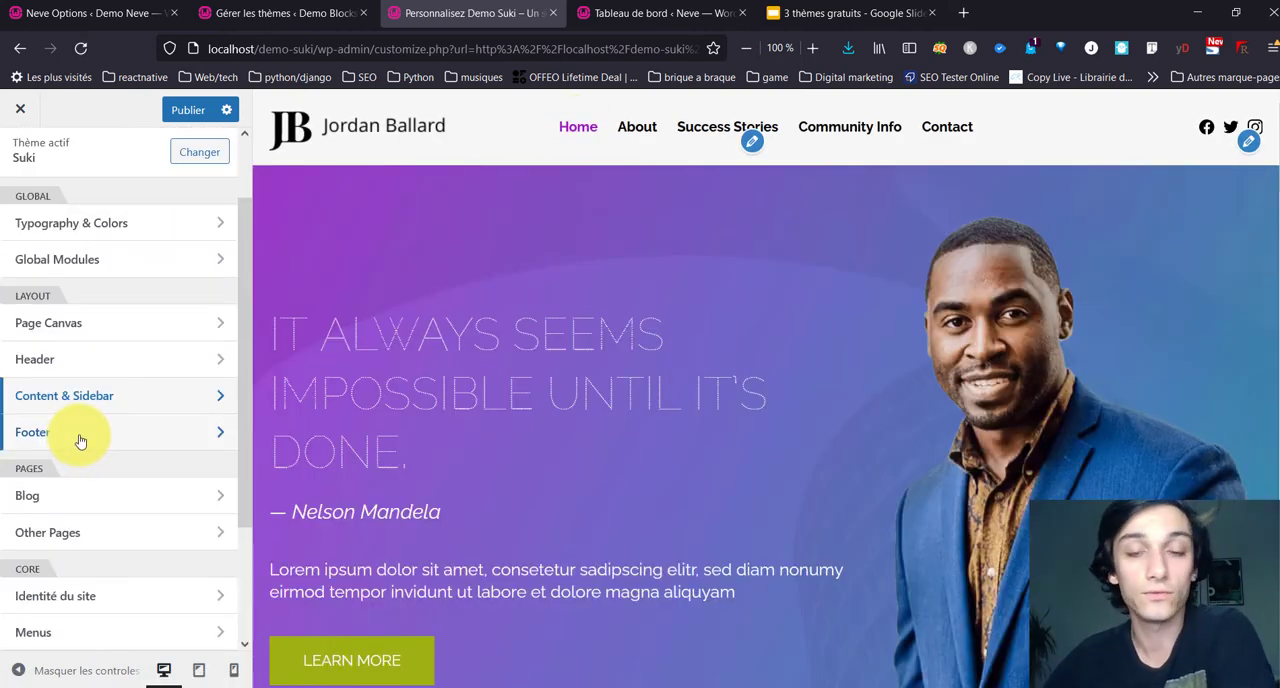
pyautogui.scroll(-4, 520, 394)
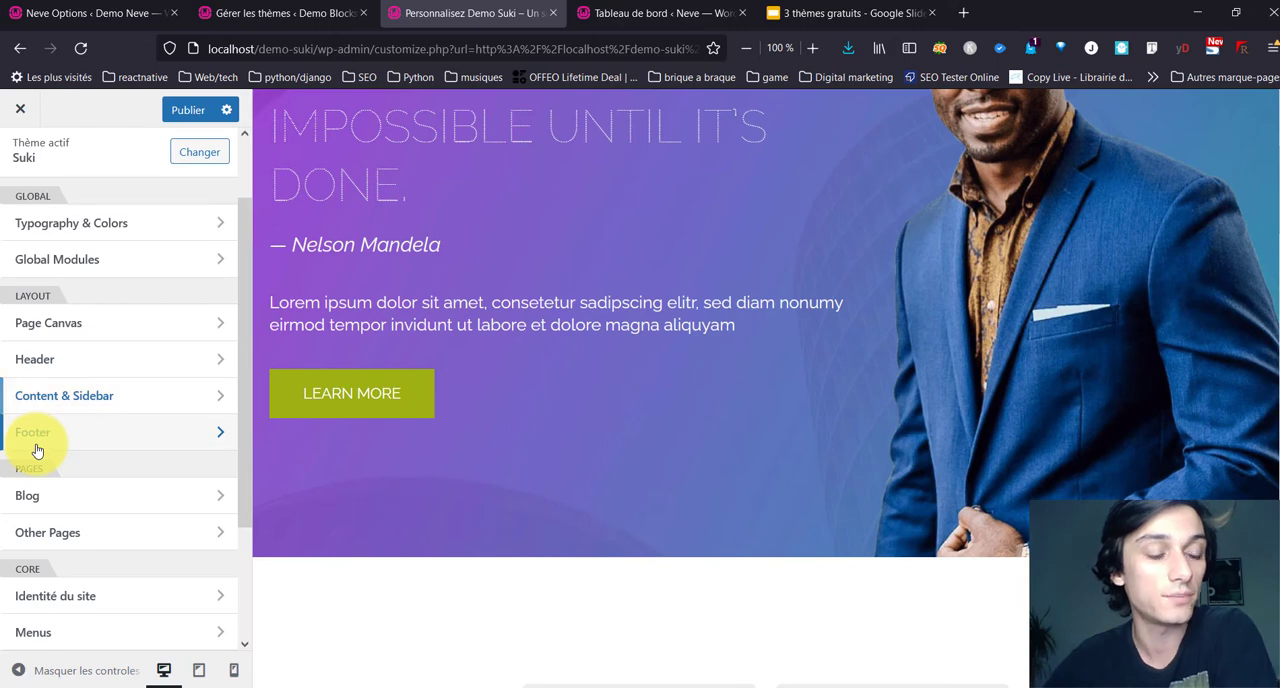
pyautogui.click(37, 445)
pyautogui.scroll(-8, 480, 366)
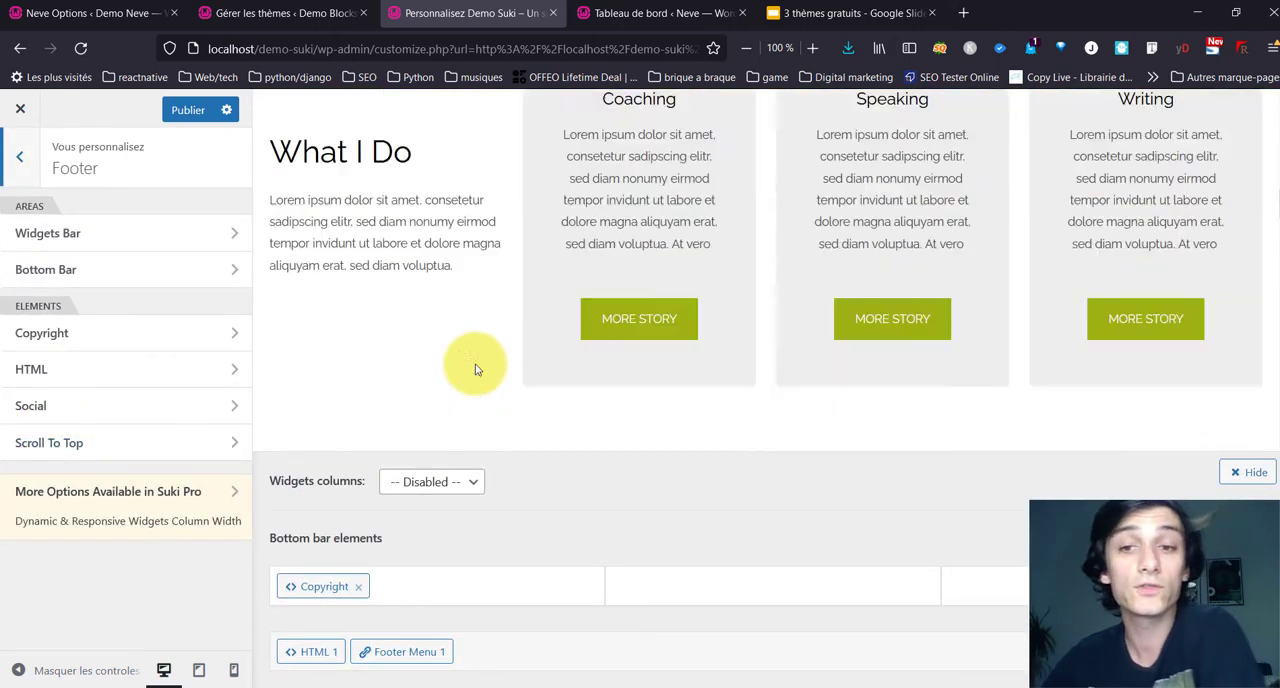
pyautogui.scroll(-5, 475, 369)
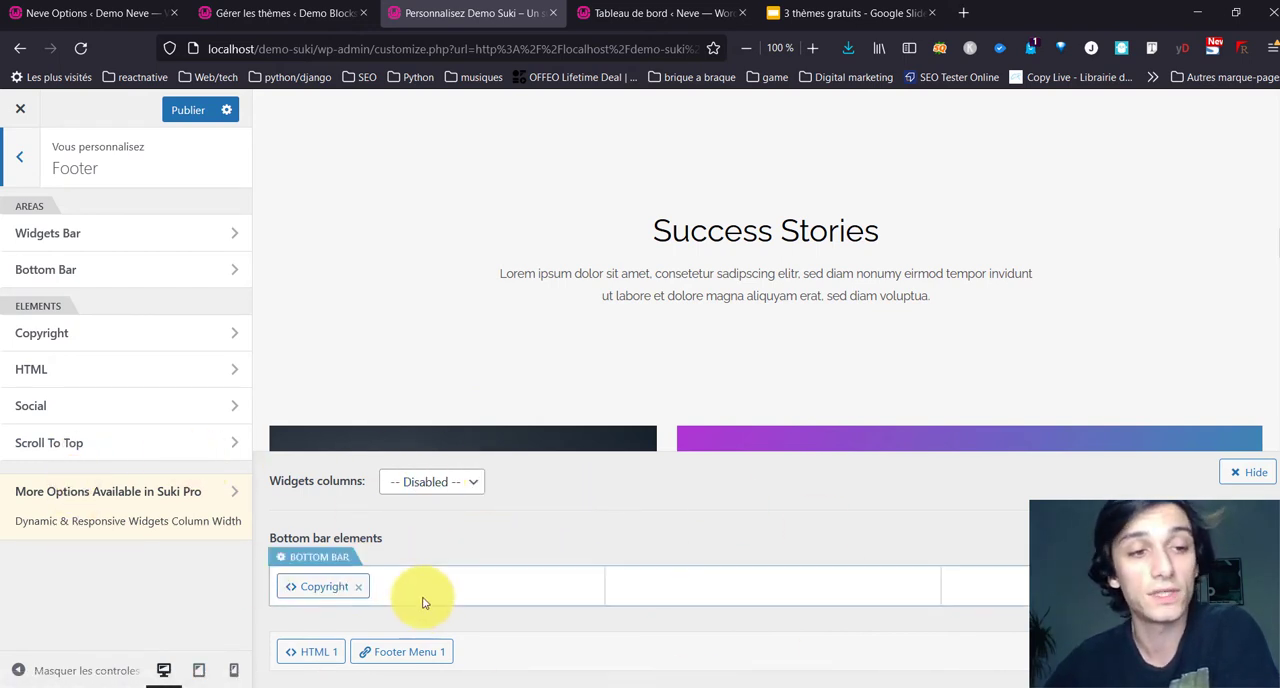
# Step: Enable the footer's Scroll to Top button and check it in the Home page preview
pyautogui.click(57, 443)
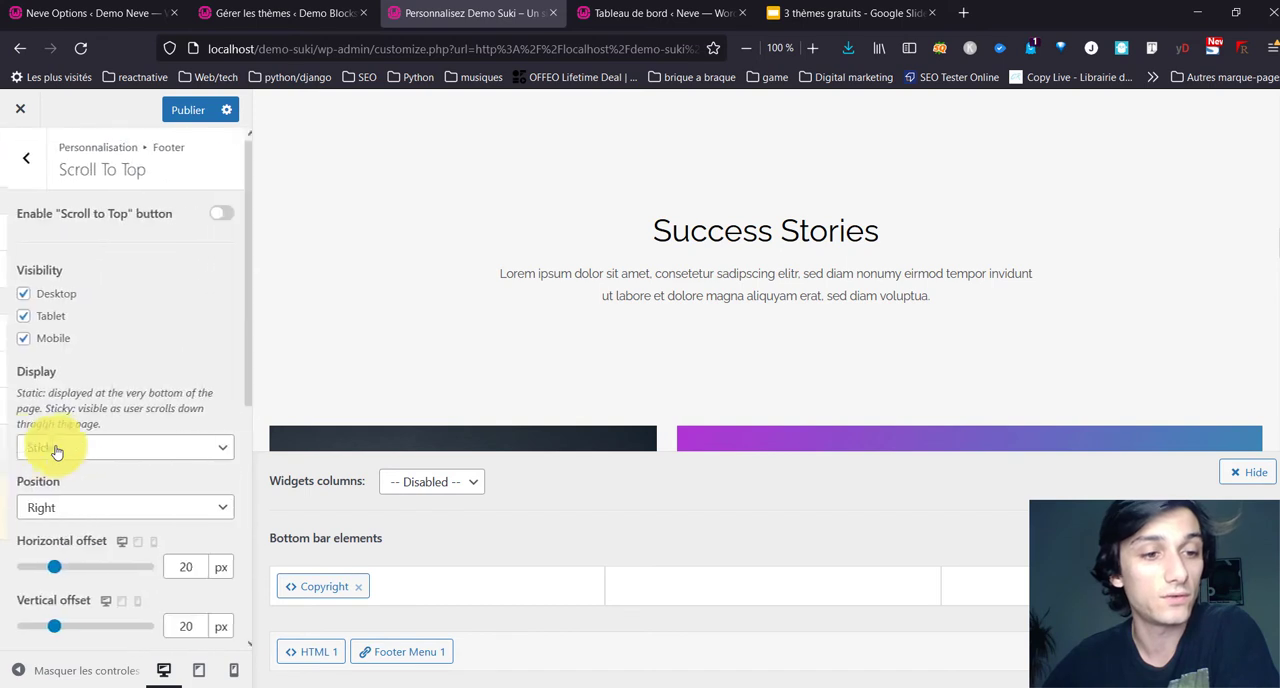
pyautogui.click(215, 215)
pyautogui.scroll(-5, 1200, 391)
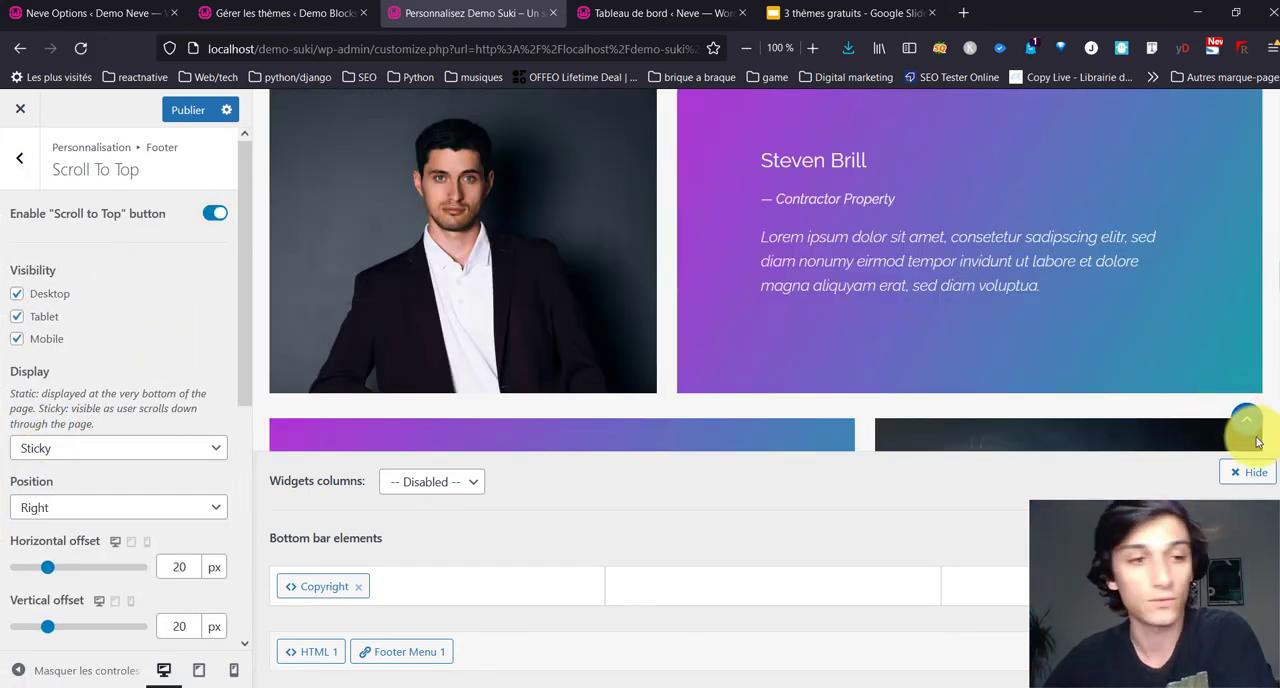
# Step: Set the Scroll to Top button's position to Left, keeping its display as Sticky
pyautogui.click(221, 459)
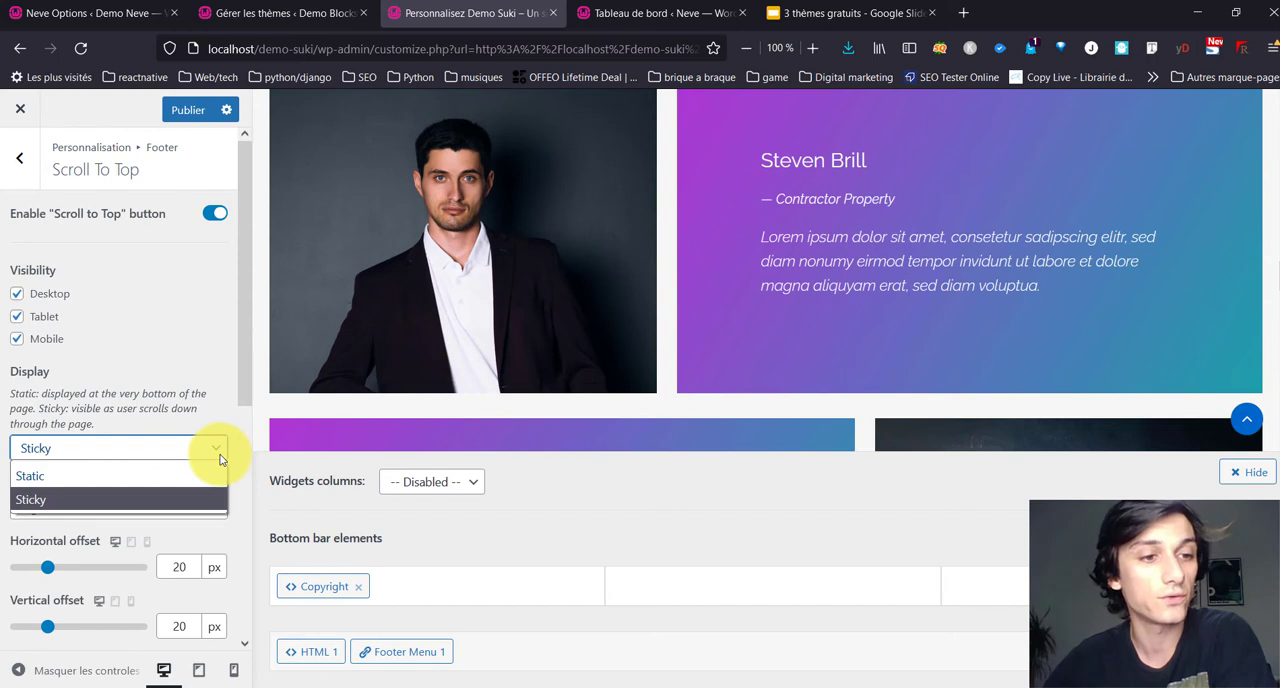
pyautogui.click(221, 459)
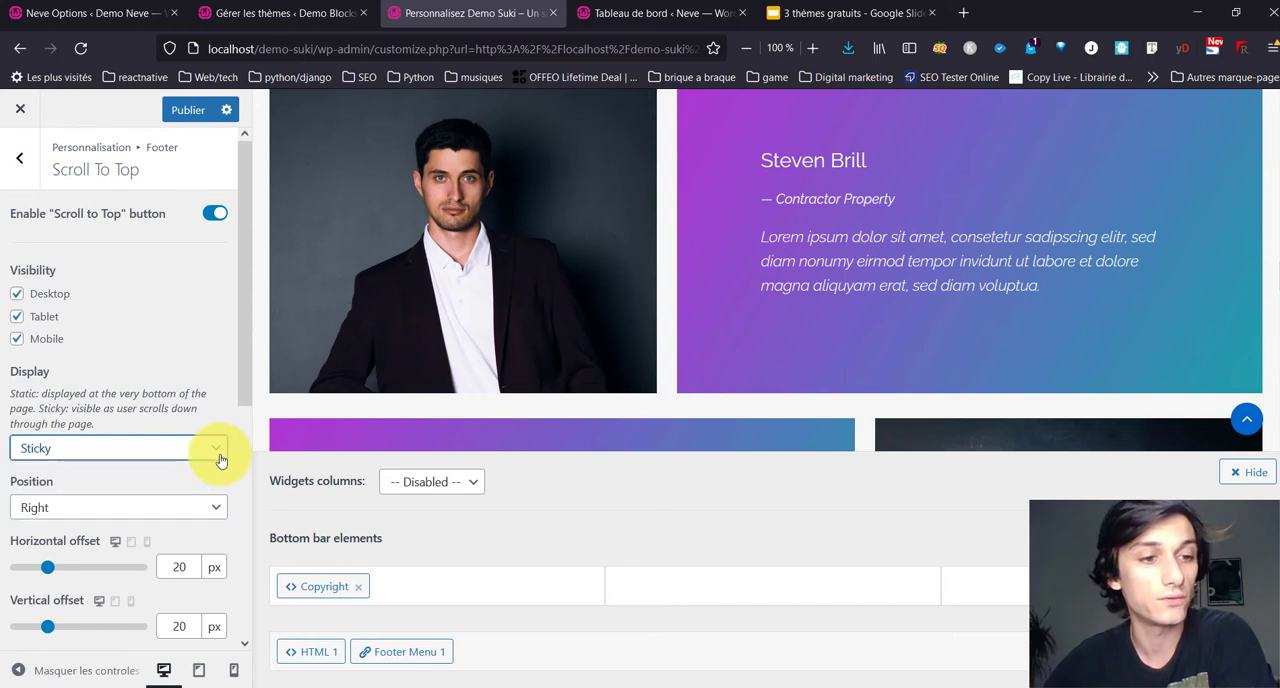
pyautogui.click(86, 515)
pyautogui.click(88, 532)
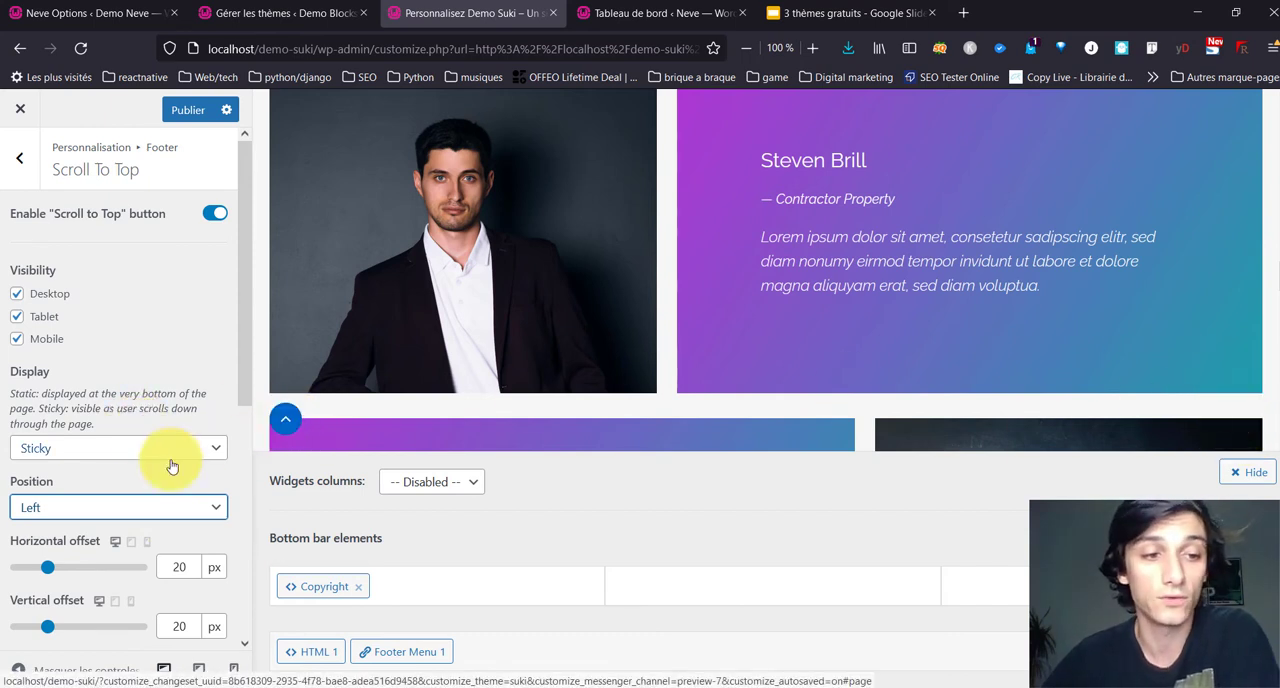
# Step: Set the Scroll to Top button's background color to the teal palette color #3cbabb and return to the Footer settings
pyautogui.scroll(-1, 170, 468)
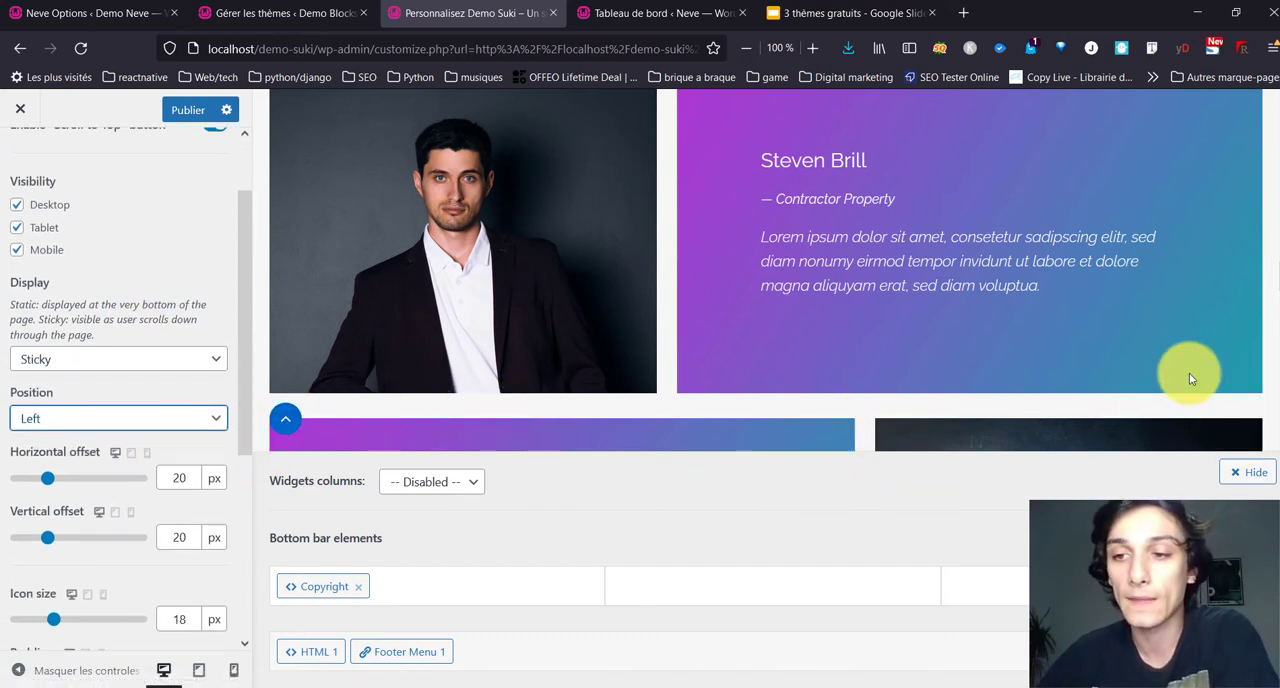
pyautogui.scroll(-4, 51, 491)
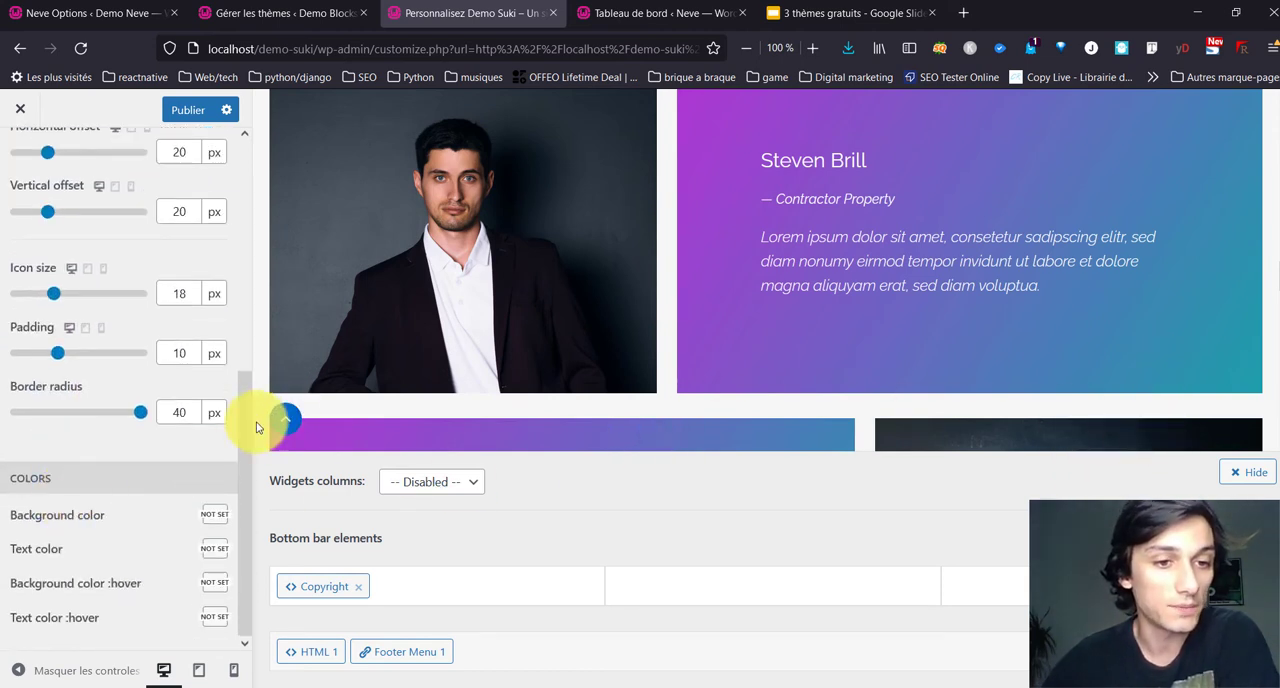
pyautogui.click(214, 514)
pyautogui.scroll(-2, 150, 546)
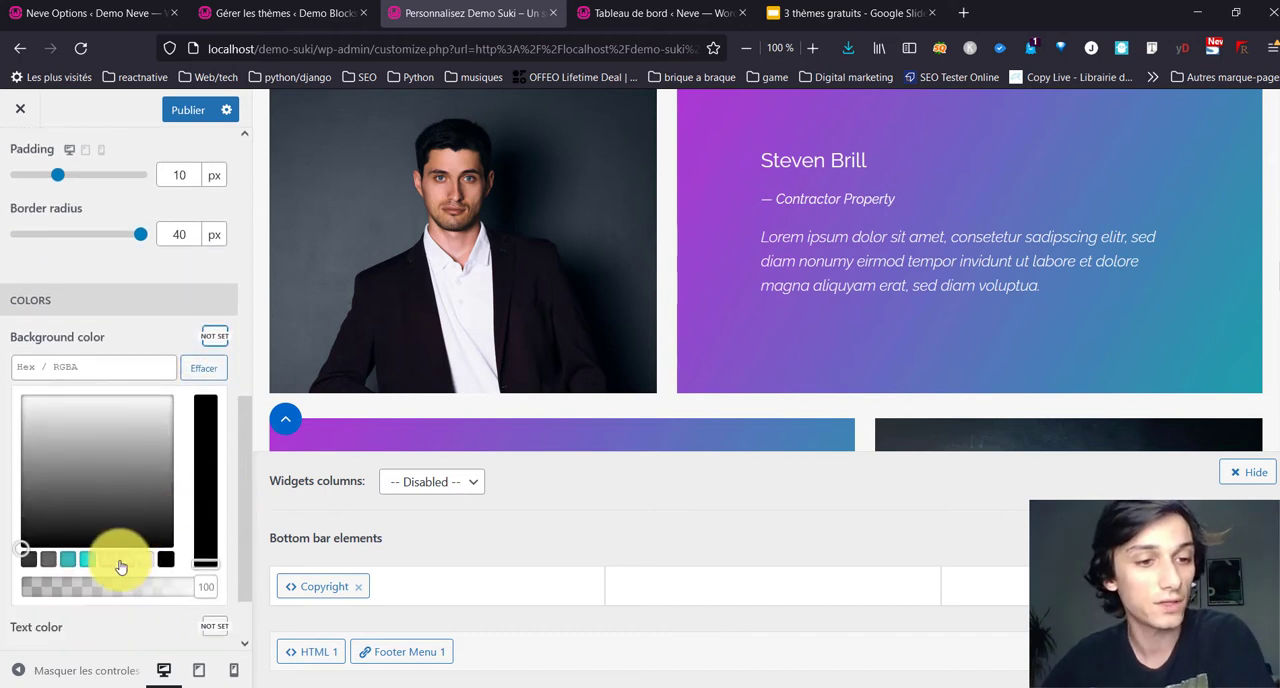
pyautogui.click(67, 559)
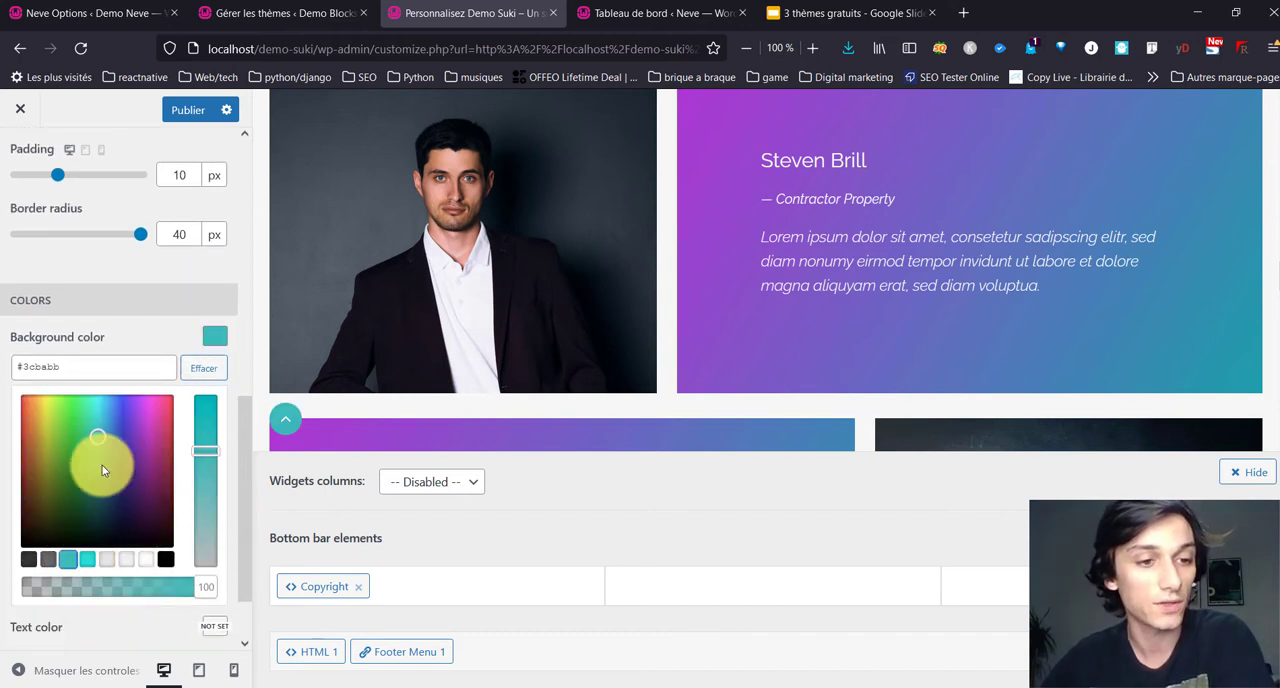
pyautogui.click(123, 330)
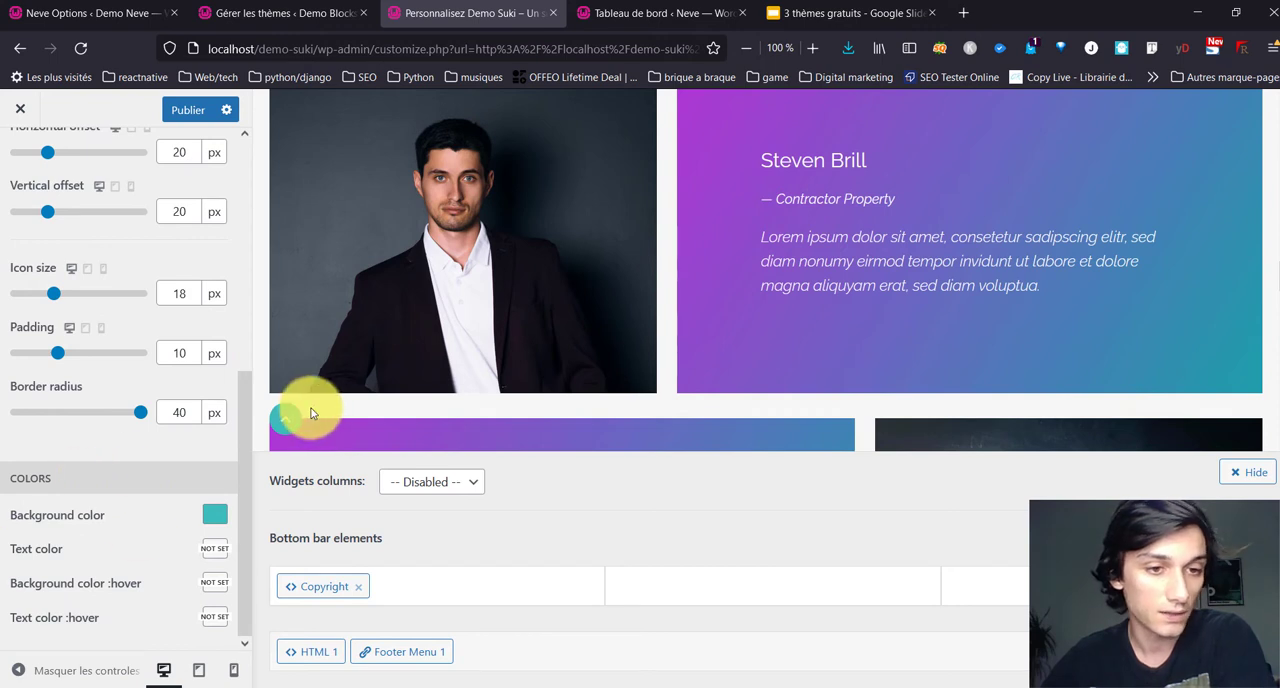
pyautogui.scroll(5, 15, 150)
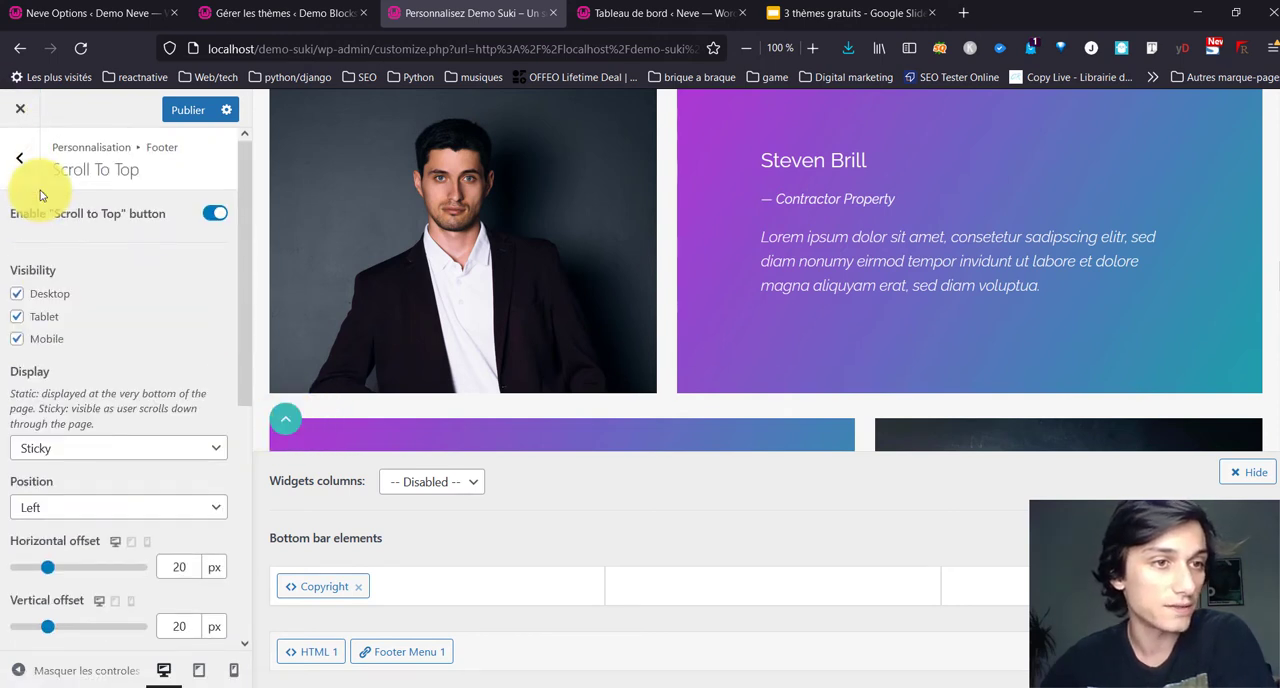
pyautogui.click(15, 155)
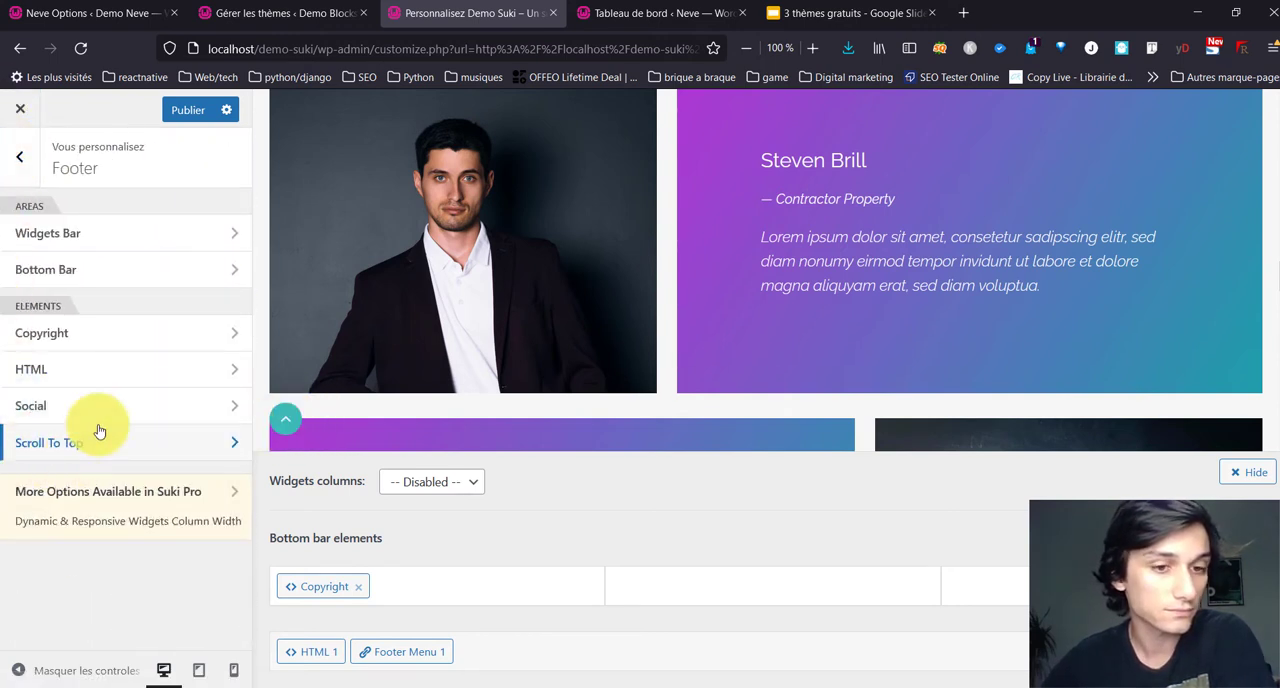
# Step: Examine the footer at the end of the Home page and the layout settings of its Widgets Bar
pyautogui.scroll(-1, 447, 435)
pyautogui.scroll(-10, 445, 430)
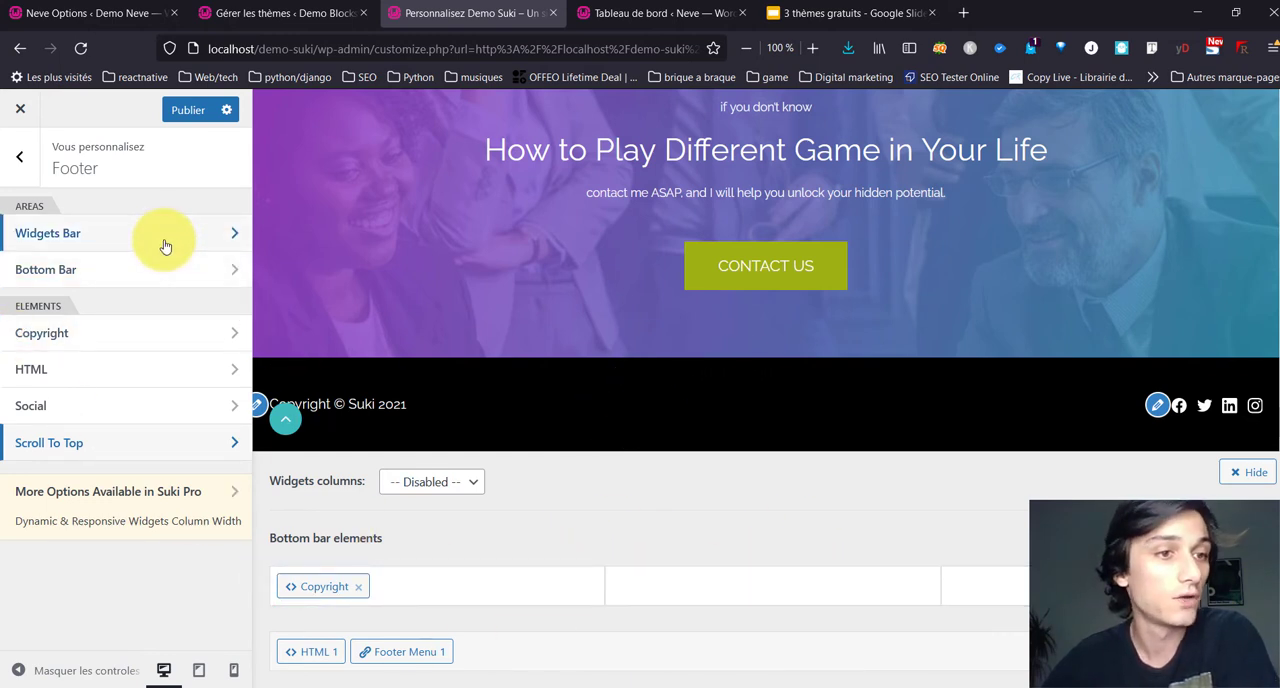
pyautogui.click(34, 226)
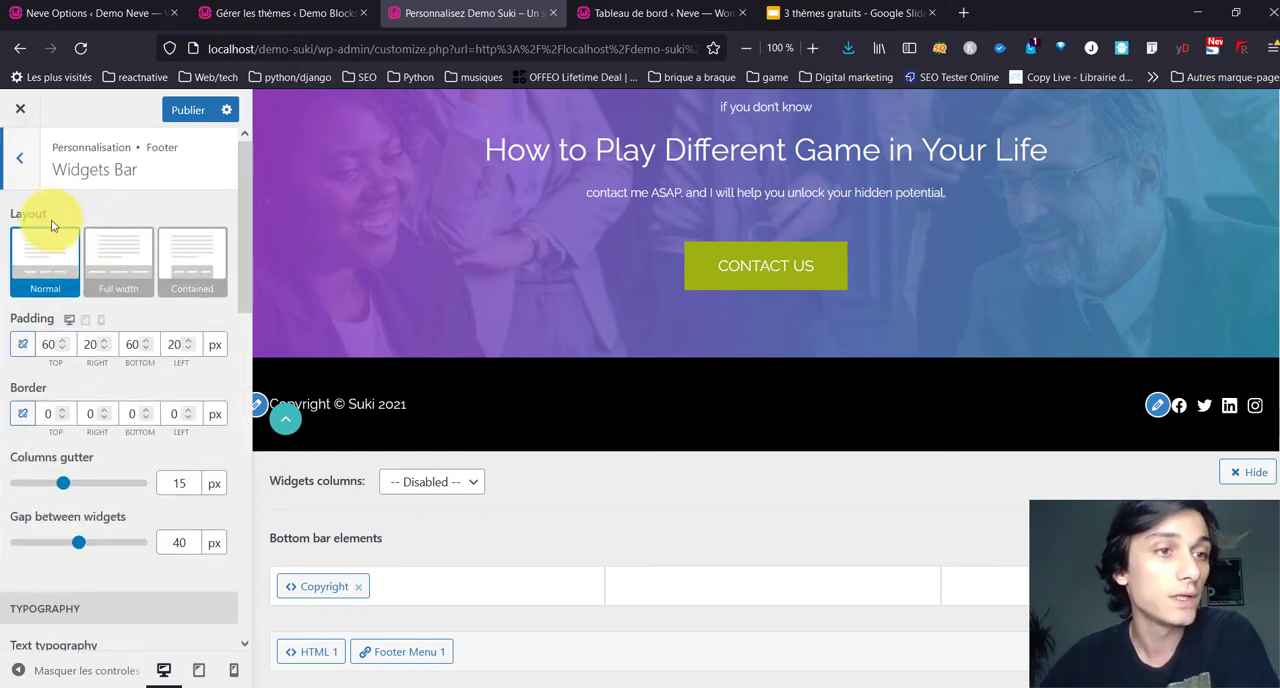
pyautogui.click(4, 158)
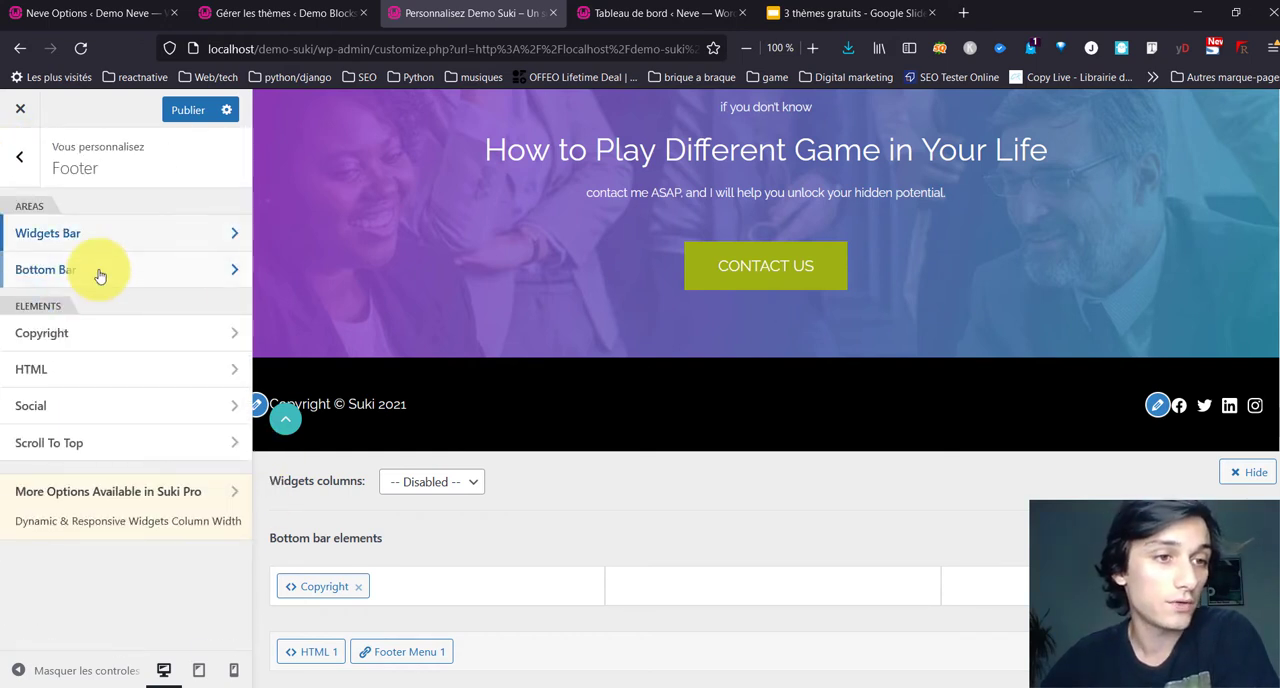
# Step: Set the footer Bottom Bar's link text hover color to the bright turquoise palette color
pyautogui.click(97, 265)
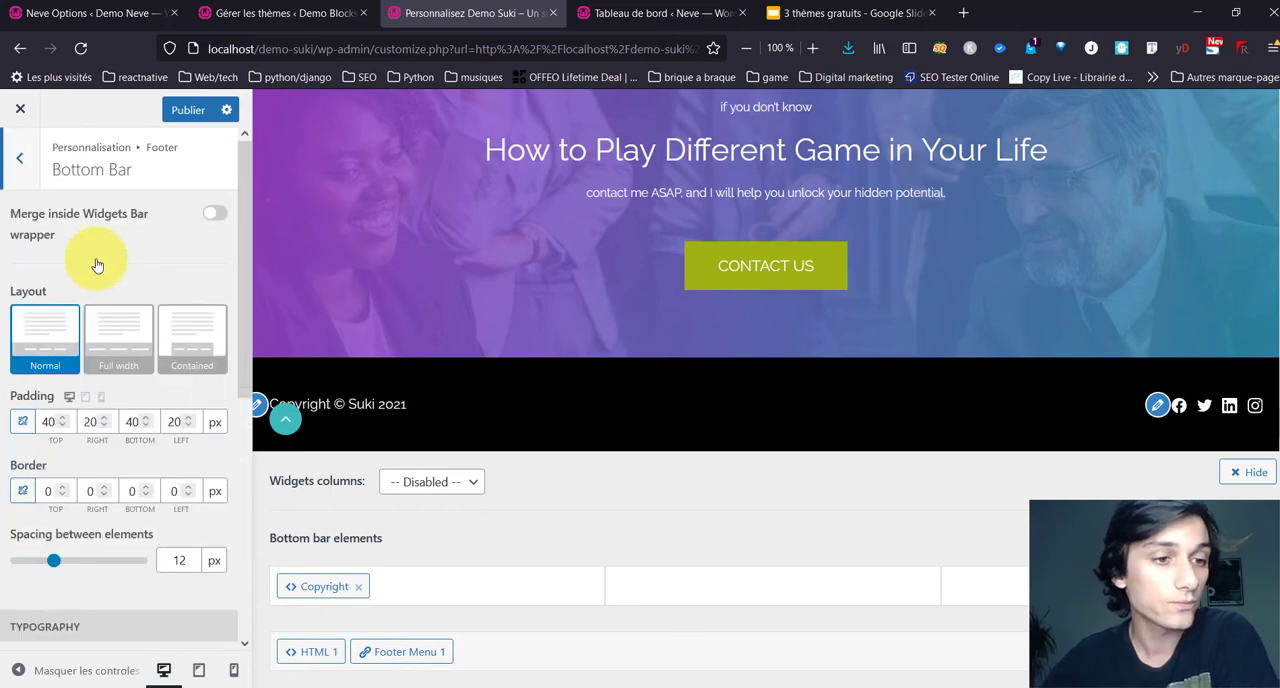
pyautogui.scroll(-2, 195, 595)
pyautogui.scroll(-3, 40, 250)
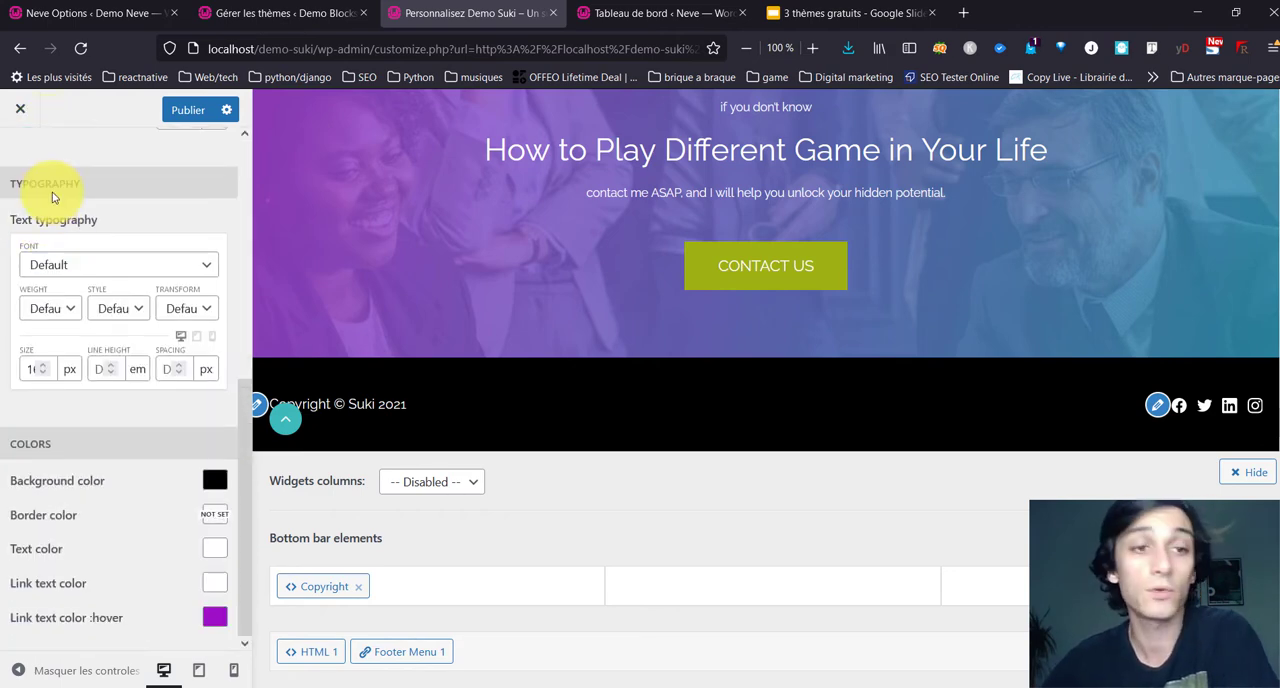
pyautogui.scroll(5, 40, 190)
pyautogui.scroll(-5, 51, 198)
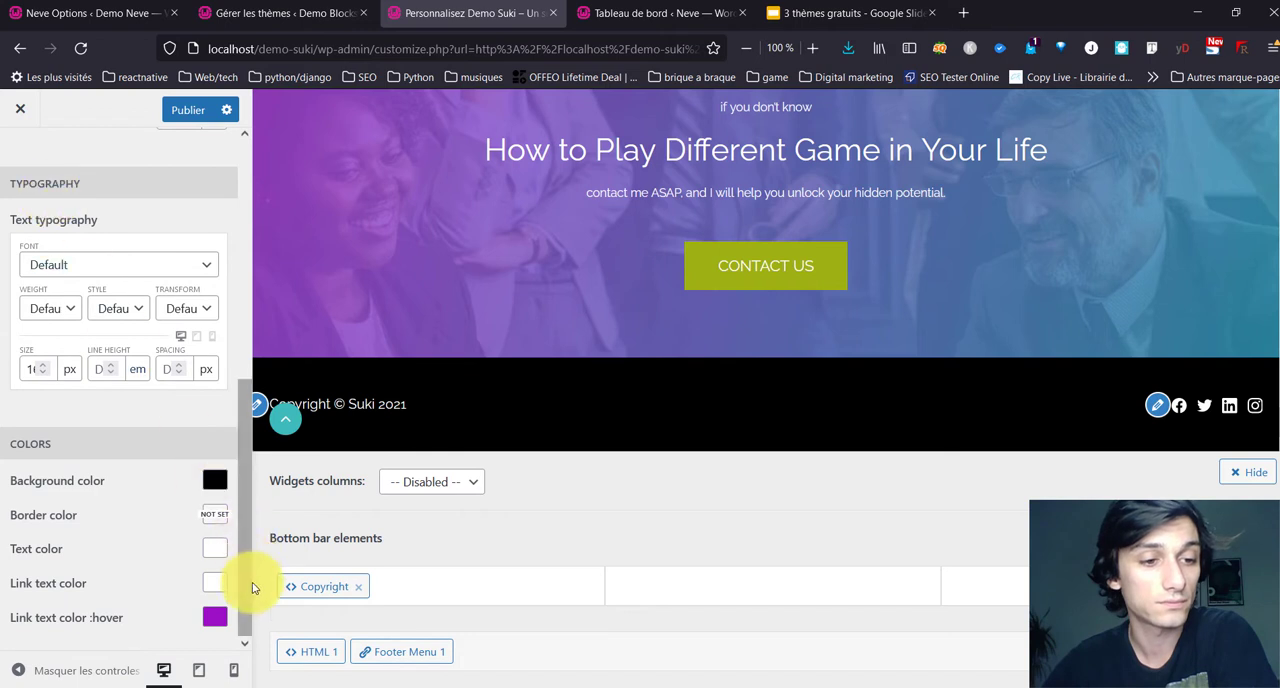
pyautogui.click(216, 619)
pyautogui.scroll(-3, 6, 557)
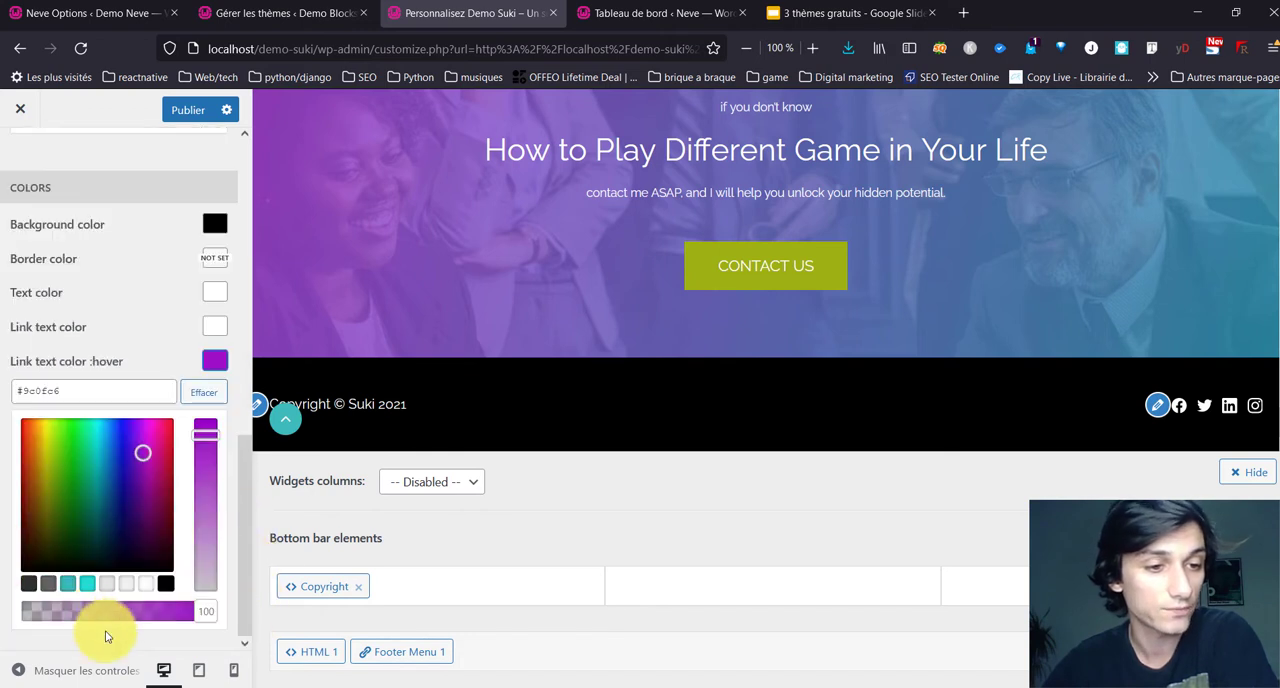
pyautogui.click(92, 585)
pyautogui.click(127, 340)
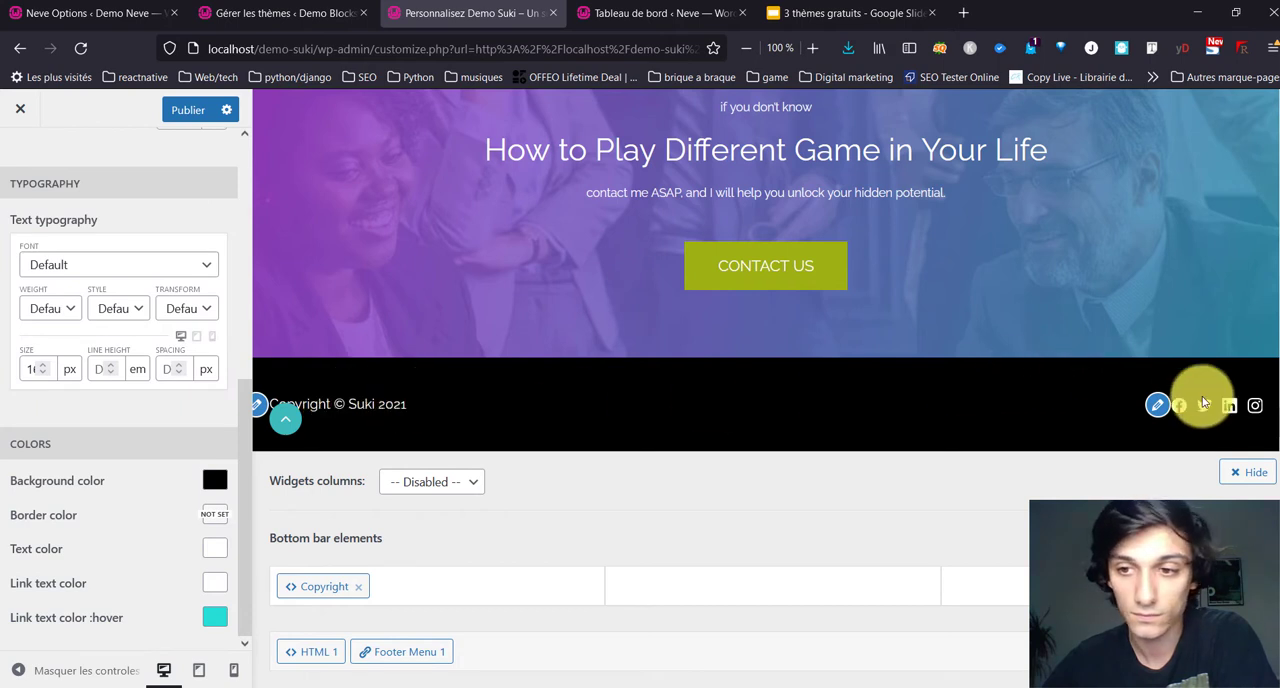
pyautogui.scroll(5, 157, 337)
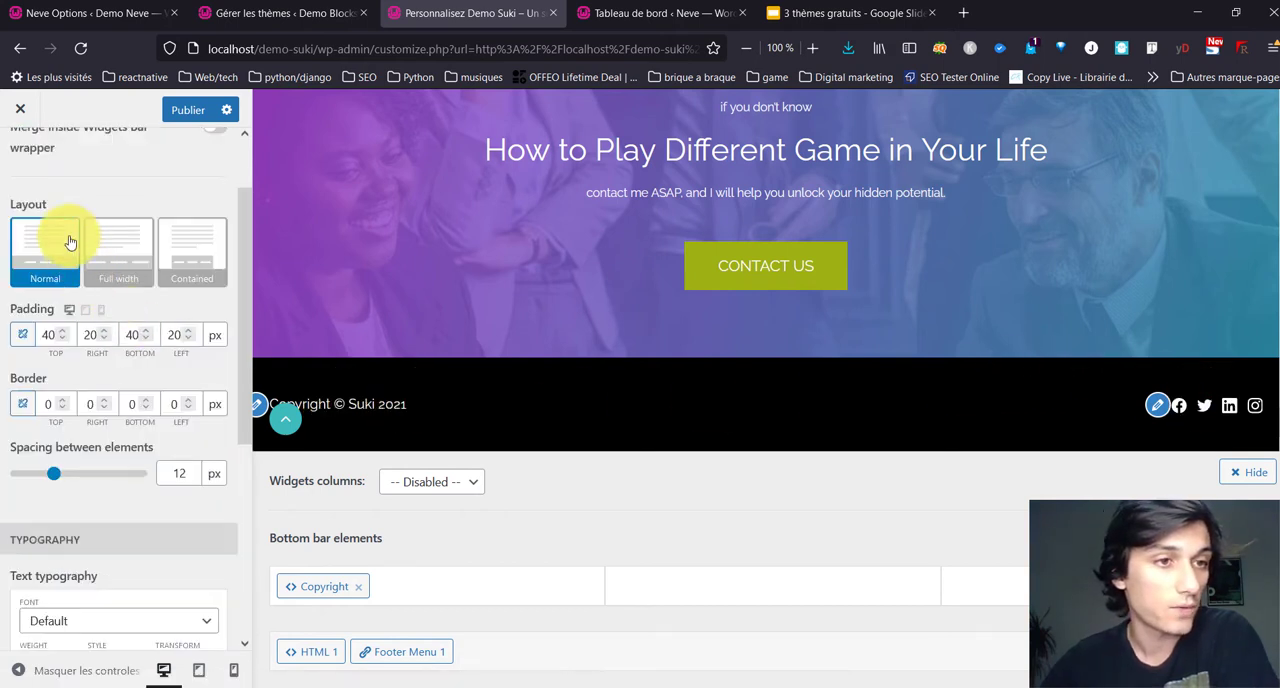
pyautogui.click(27, 172)
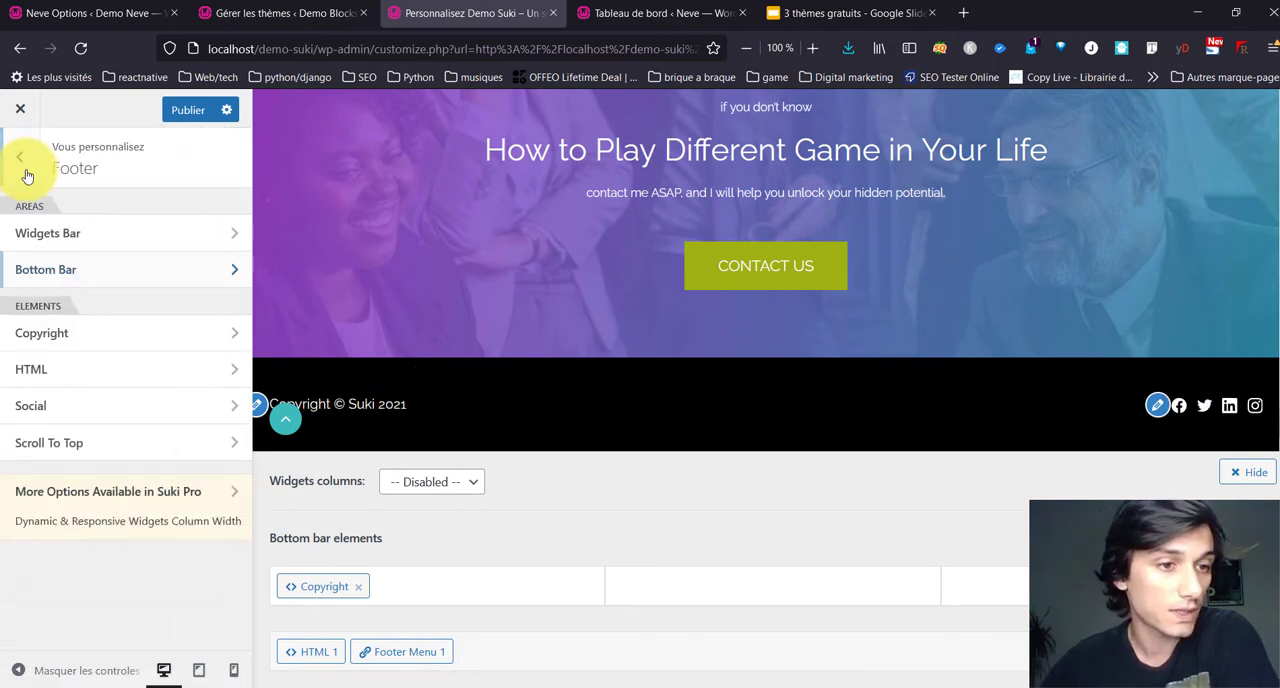
# Step: Return to the start of the Home page preview and leave the Footer settings for the Header settings
pyautogui.scroll(15, 429, 303)
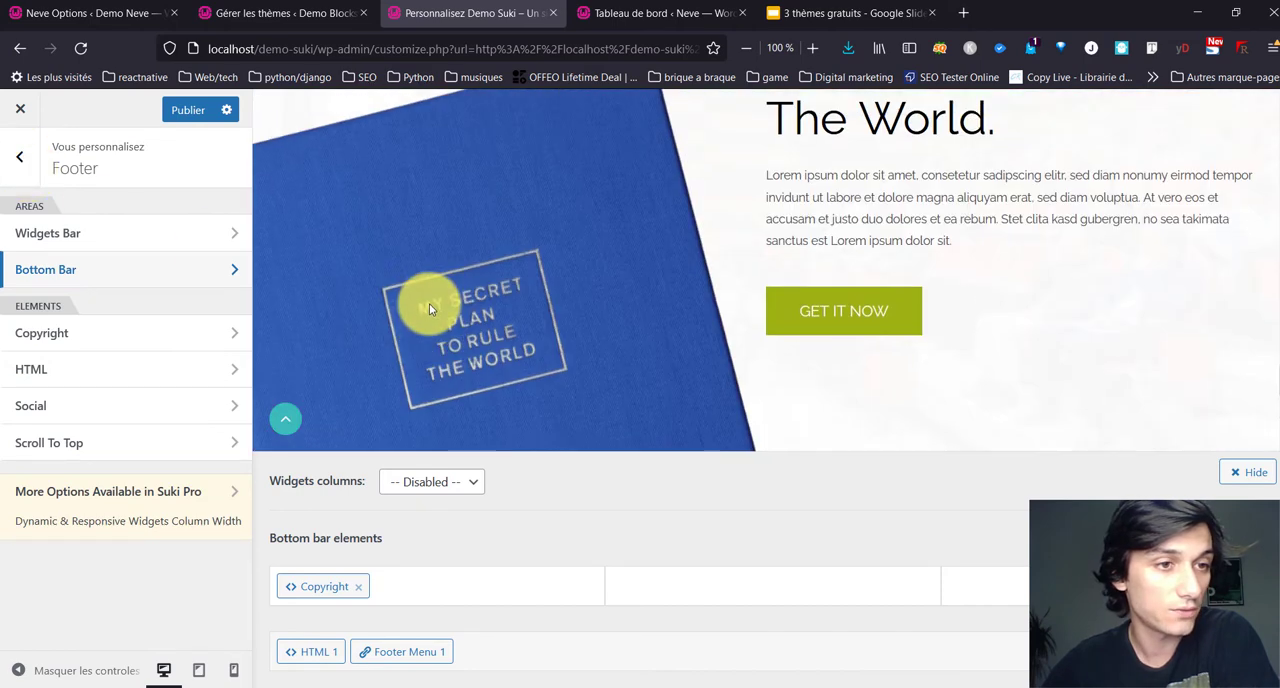
pyautogui.scroll(10, 427, 298)
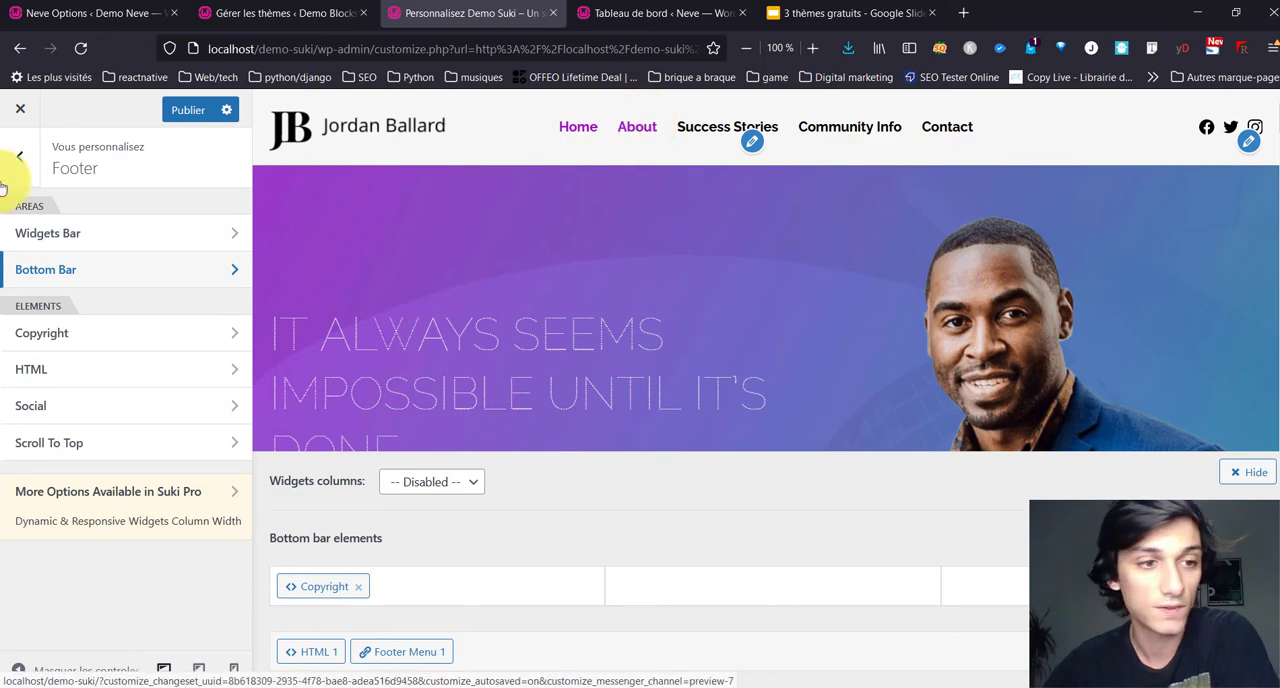
pyautogui.click(21, 149)
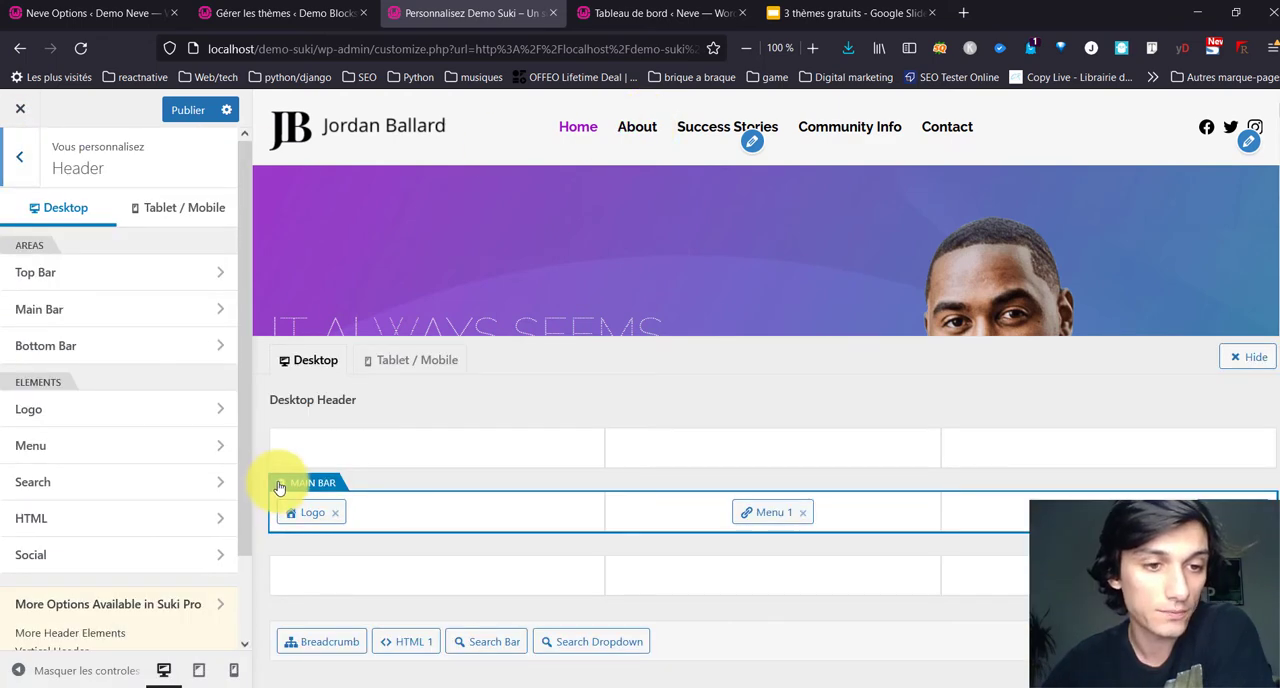
# Step: Set the header Main Bar's link text hover color to the teal palette color #3cbabb
pyautogui.click(279, 487)
pyautogui.scroll(-5, 189, 405)
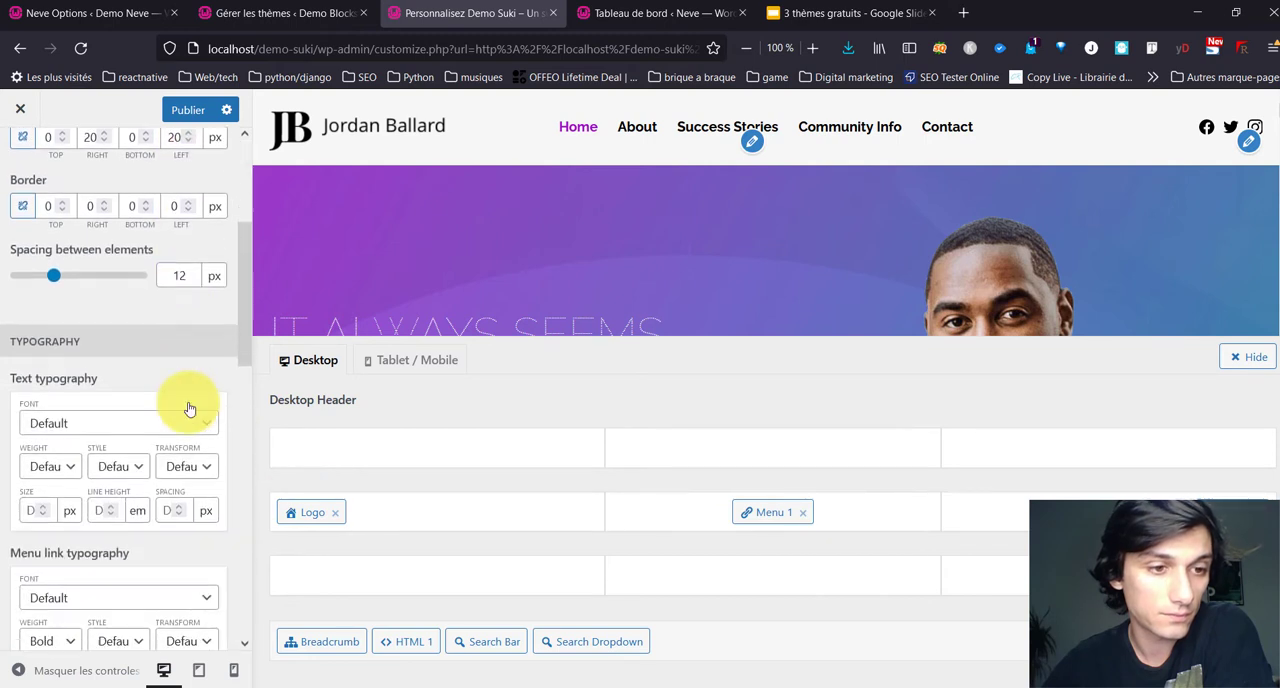
pyautogui.scroll(-5, 187, 402)
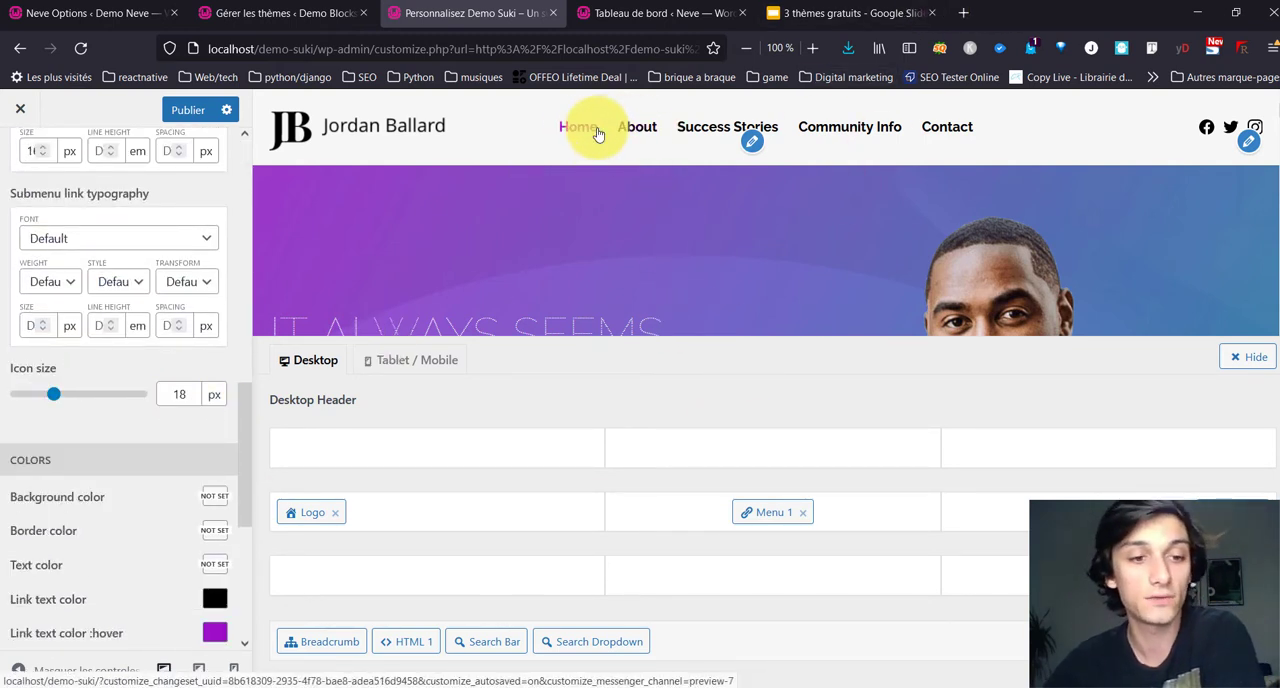
pyautogui.scroll(-3, 457, 277)
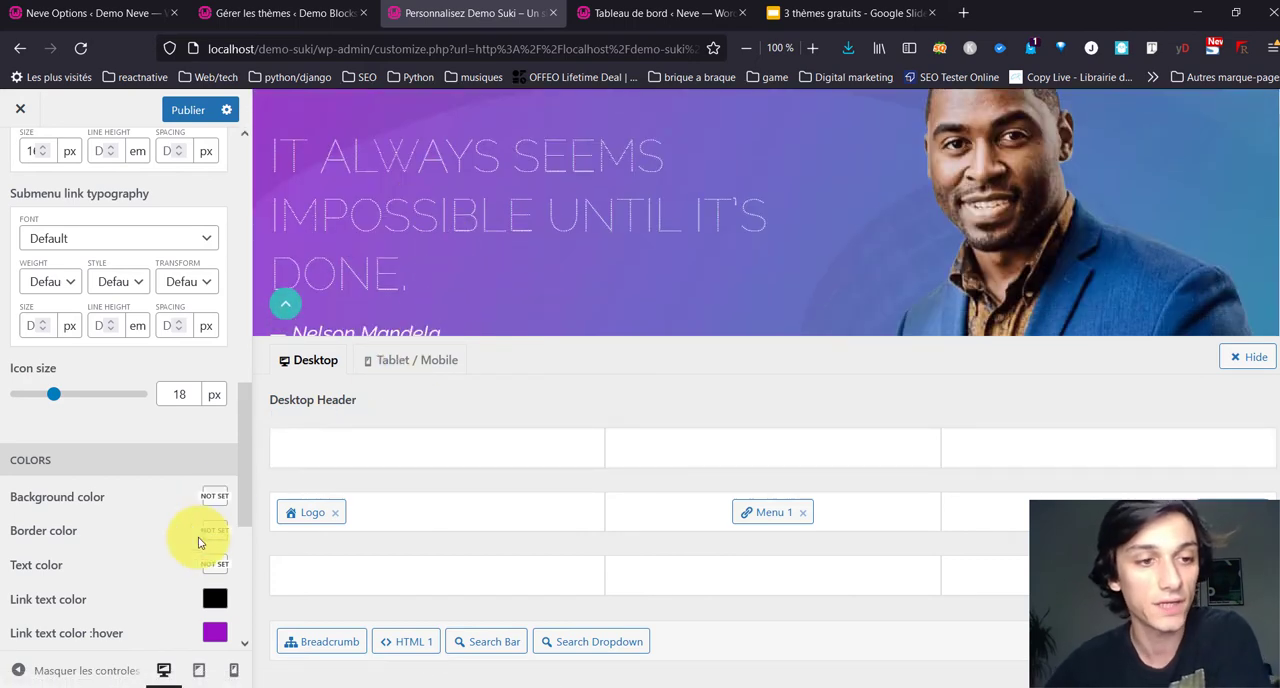
pyautogui.scroll(3, 469, 208)
pyautogui.scroll(6, 175, 286)
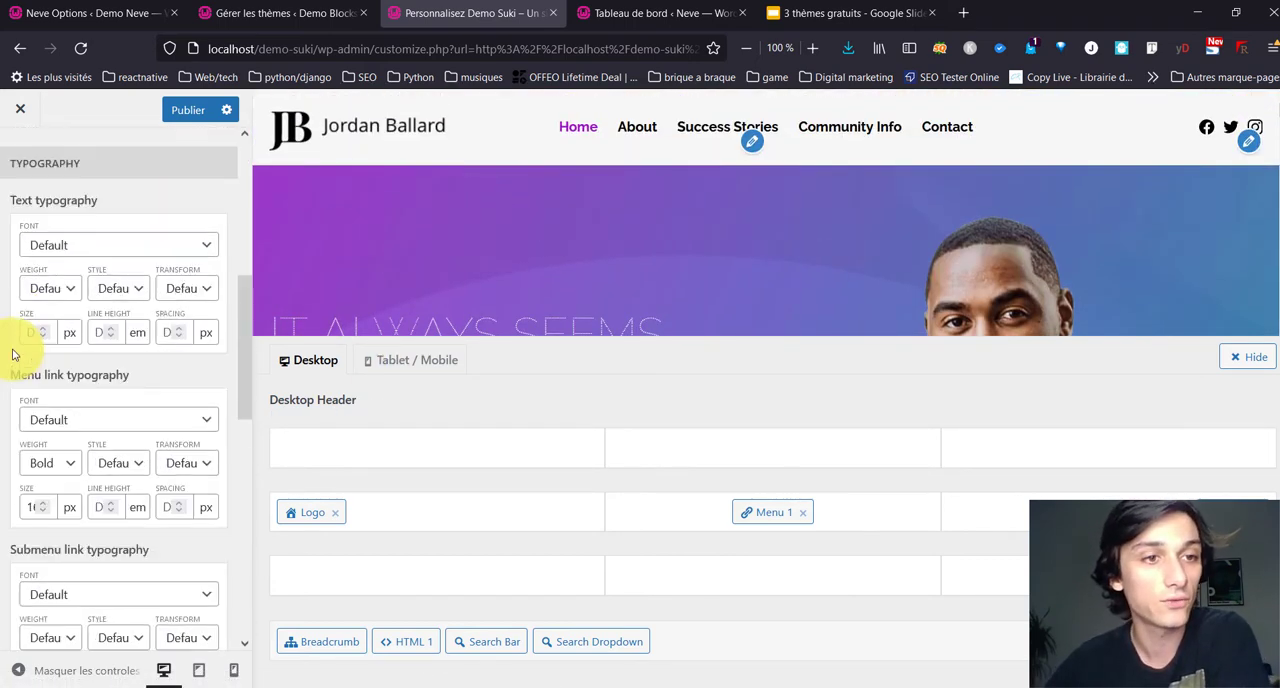
pyautogui.scroll(-3, 87, 330)
pyautogui.scroll(-5, 87, 330)
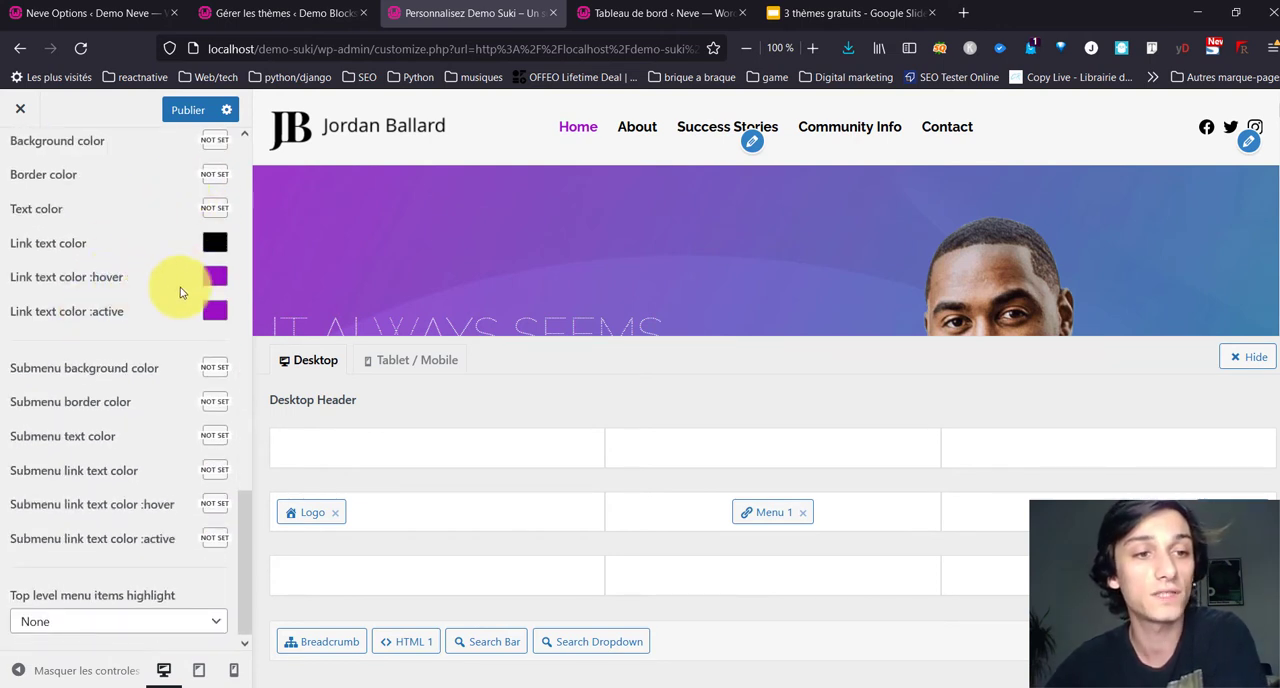
pyautogui.click(218, 276)
pyautogui.click(68, 499)
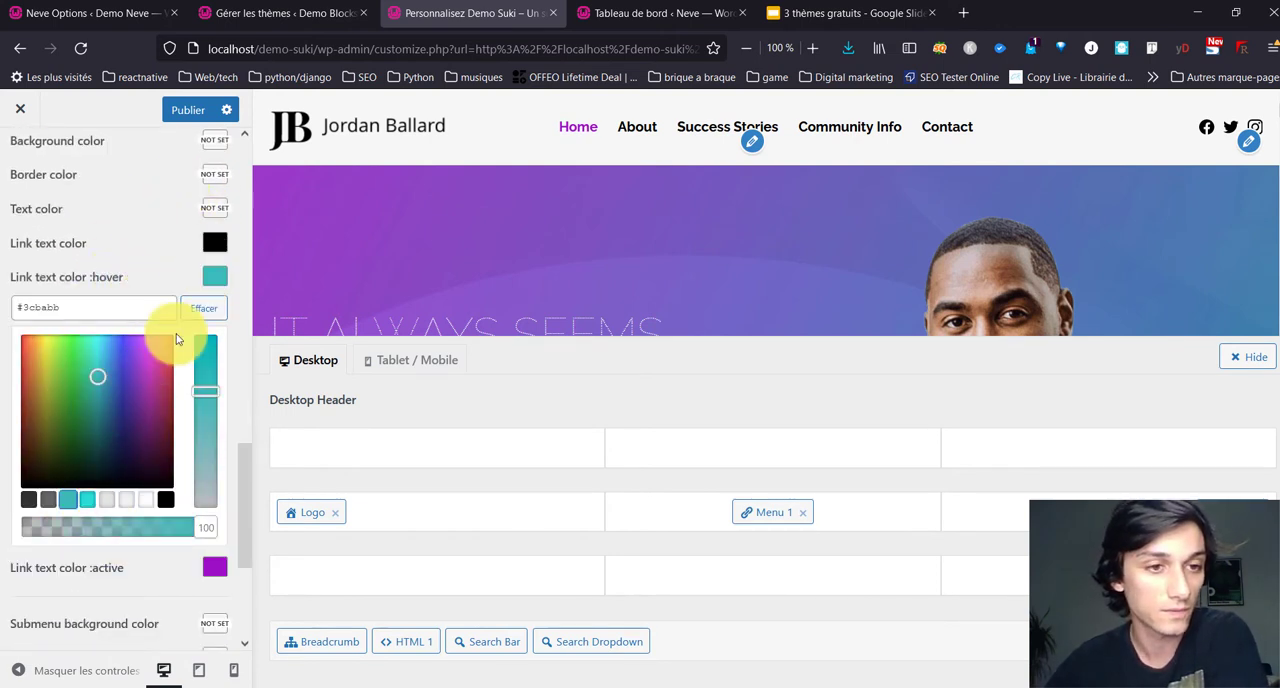
pyautogui.click(215, 276)
# Step: Set the Main Bar's active link text color to the bright turquoise palette color #25ddd4 and leave the Main Bar settings
pyautogui.click(215, 311)
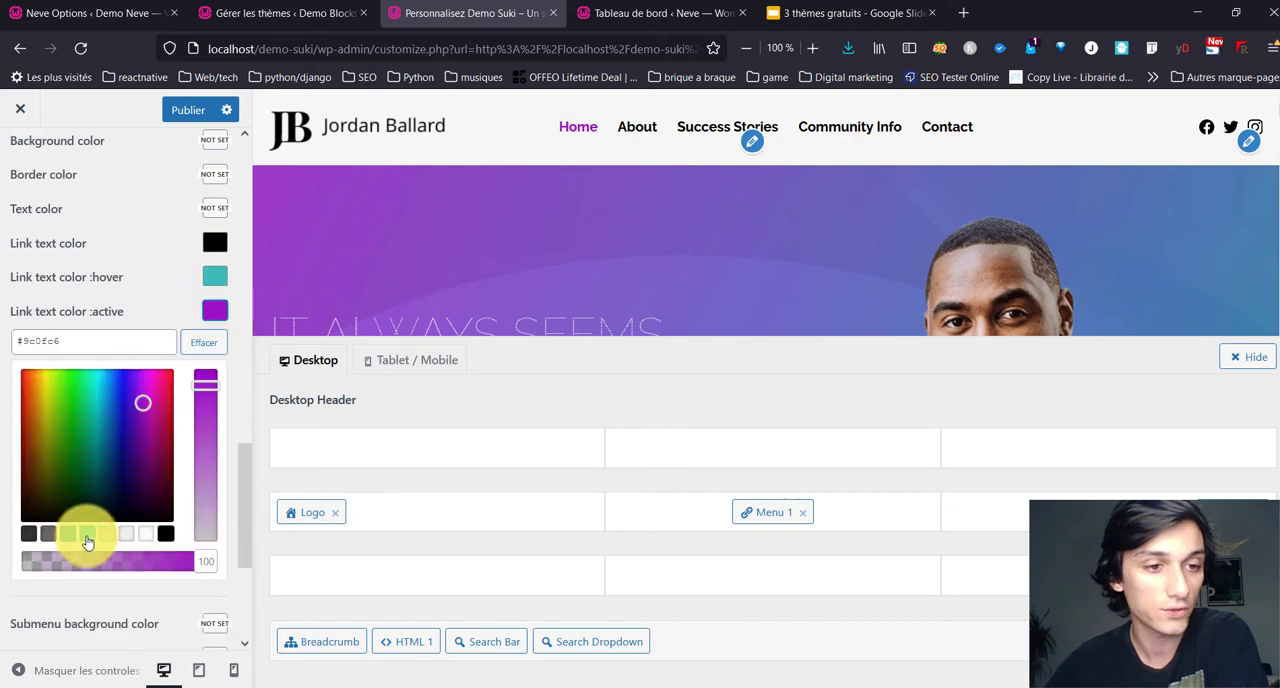
pyautogui.click(87, 537)
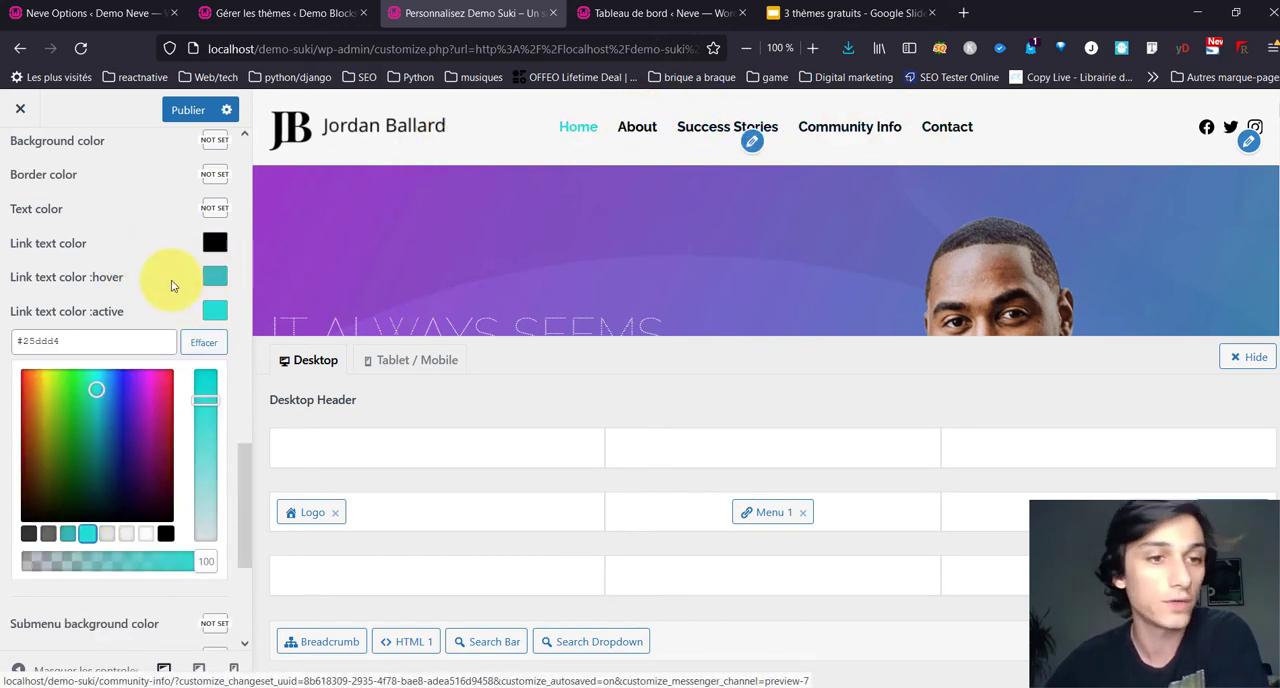
pyautogui.scroll(-3, 85, 316)
pyautogui.scroll(15, 86, 313)
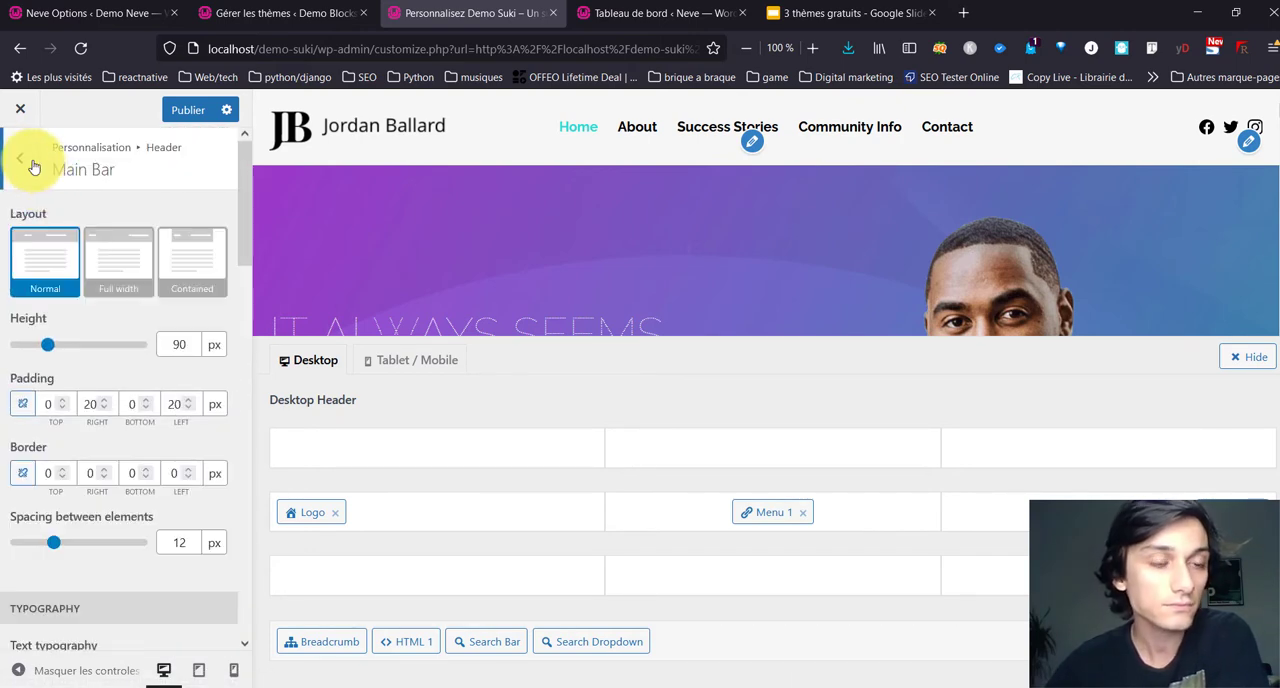
pyautogui.click(21, 160)
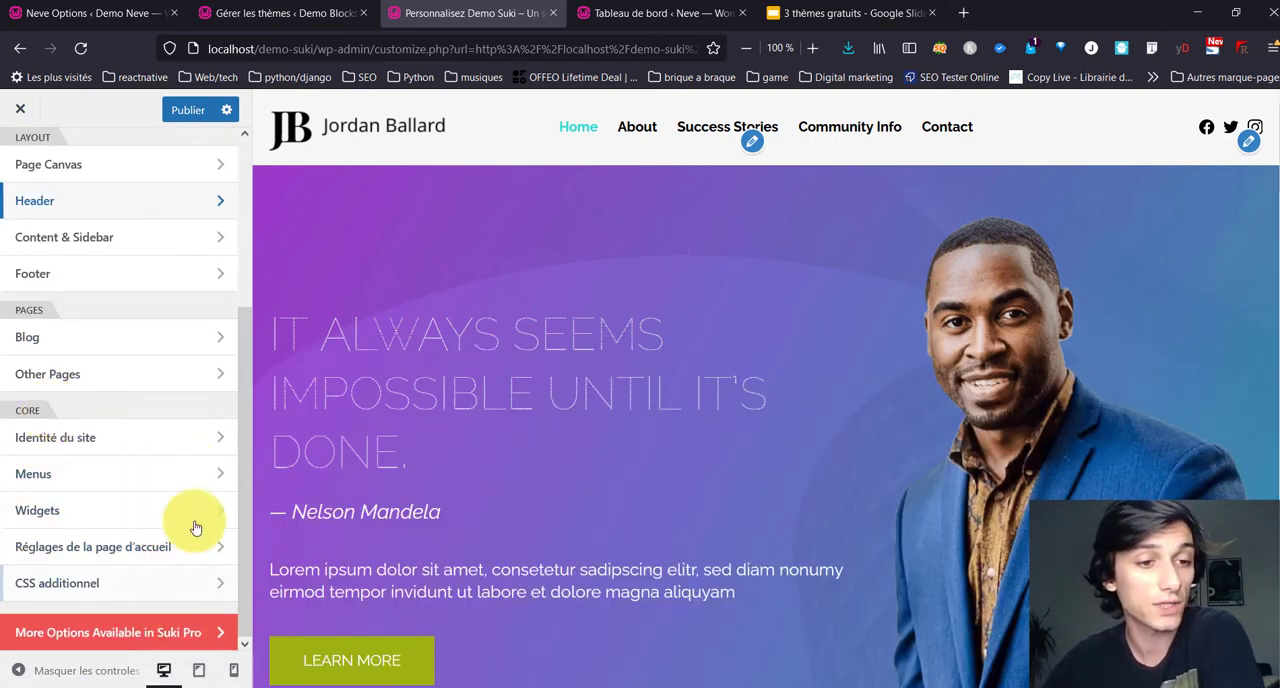
# Step: Clear the default slogan in the site identity settings
pyautogui.click(83, 436)
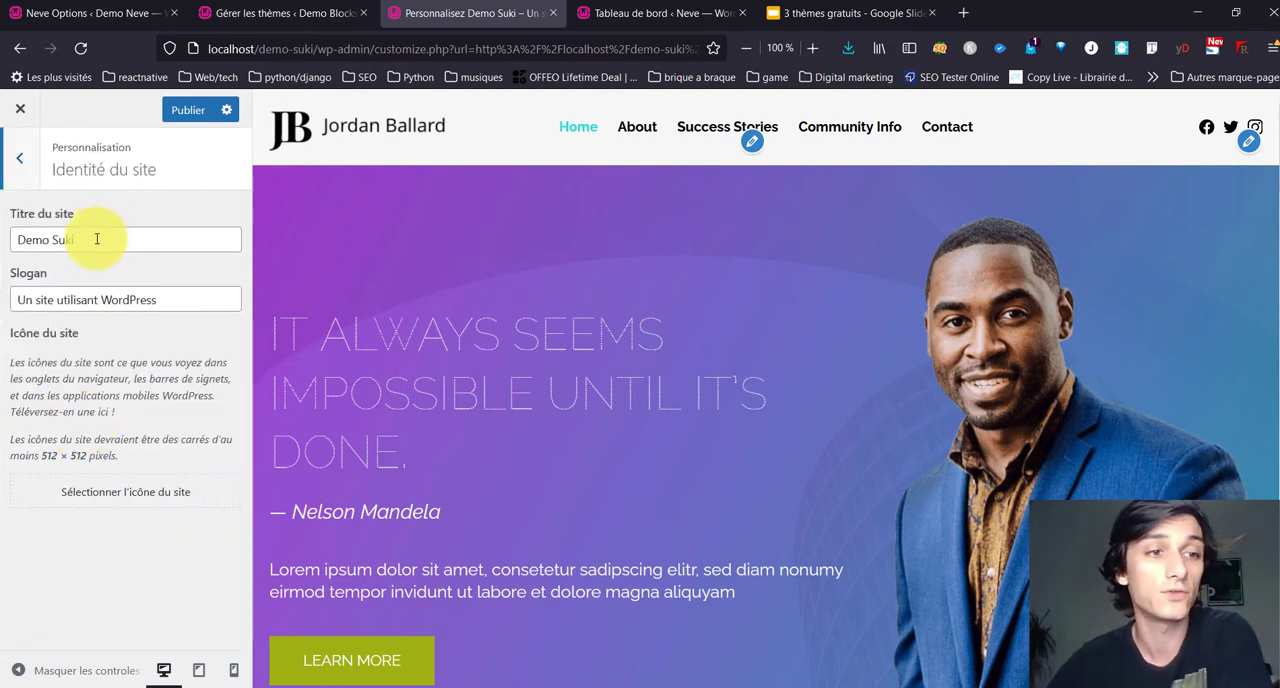
pyautogui.moveTo(194, 305); pyautogui.dragTo(2, 294)
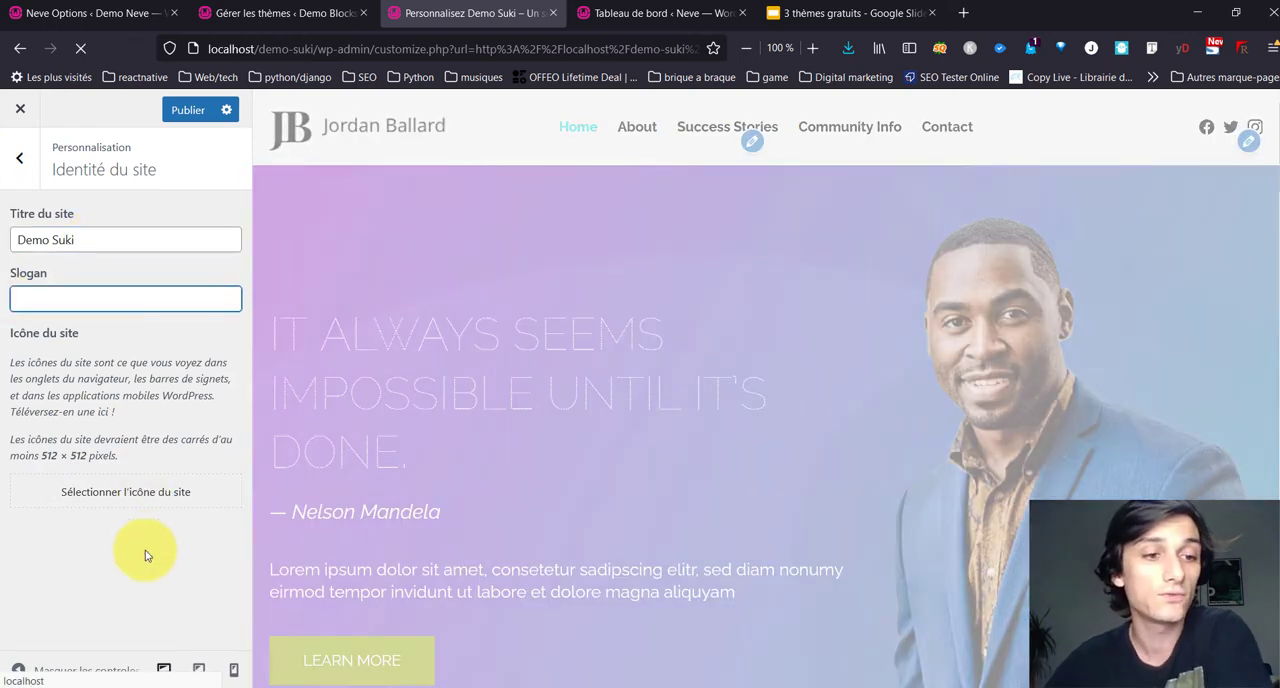
pyautogui.click(146, 555)
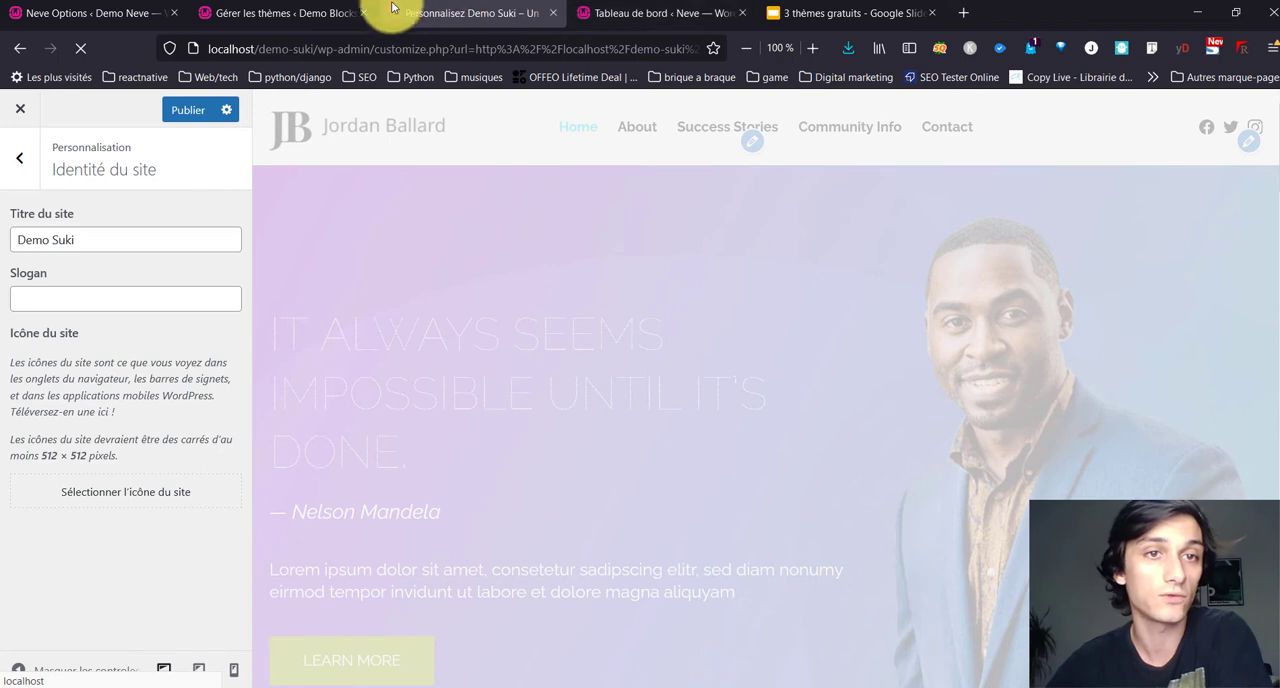
# Step: Upload logo.png as the site icon and compare its browser tab icon with the Demo Blocksy tab
pyautogui.click(110, 501)
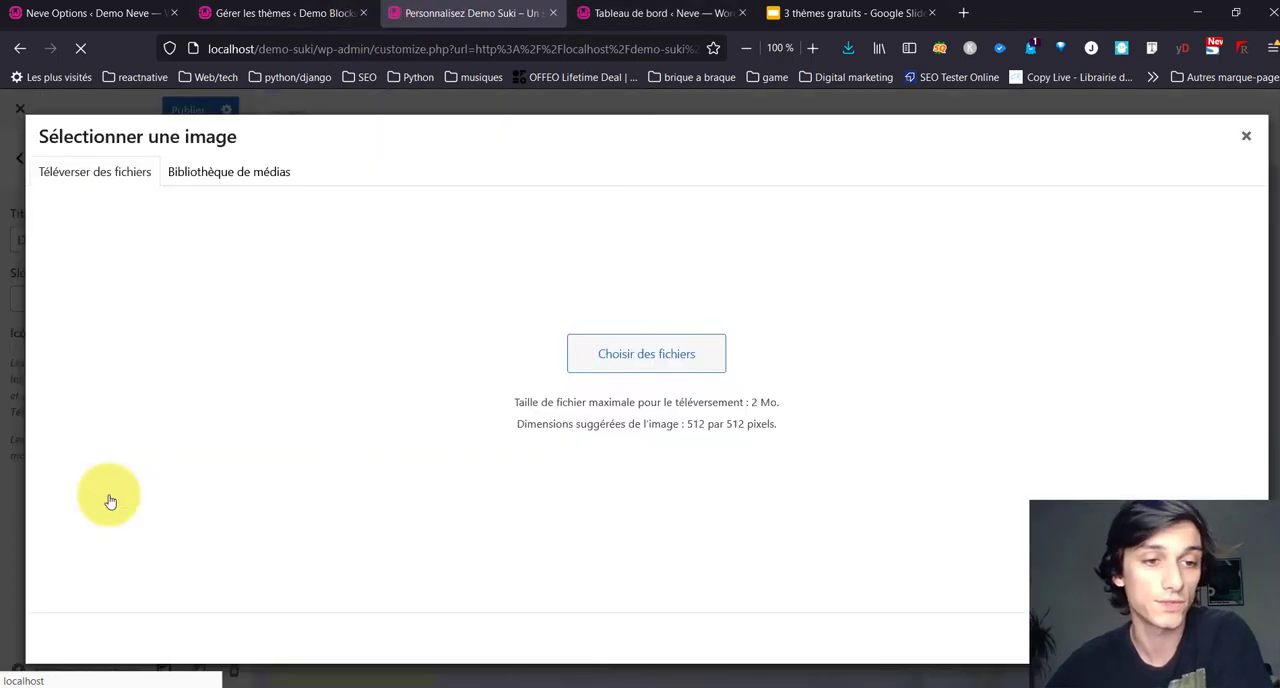
pyautogui.click(455, 337)
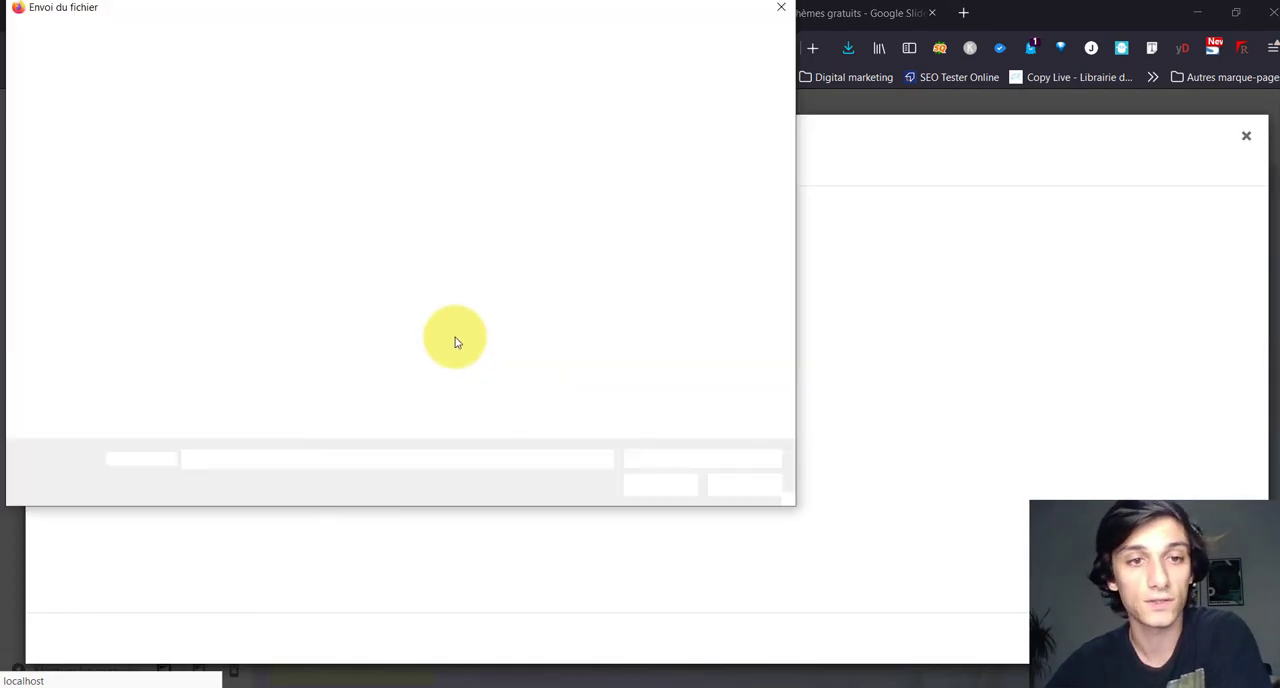
pyautogui.click(315, 238)
pyautogui.click(637, 491)
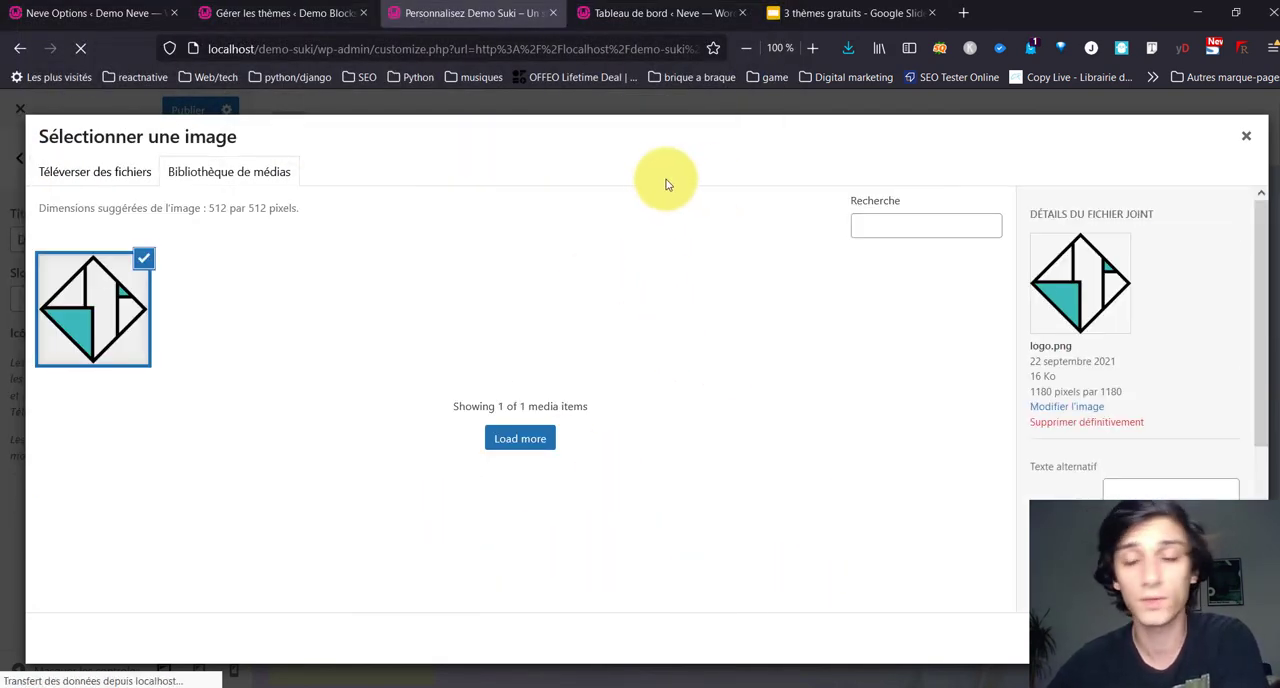
pyautogui.click(1204, 638)
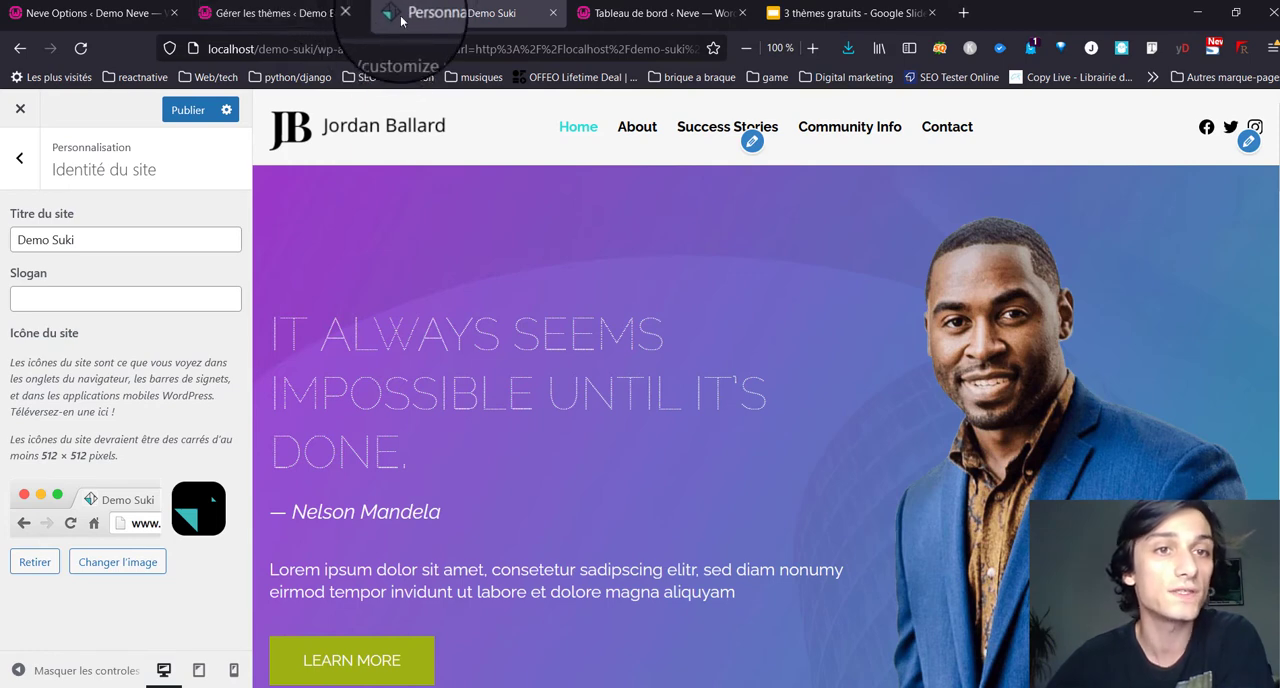
pyautogui.click(322, 22)
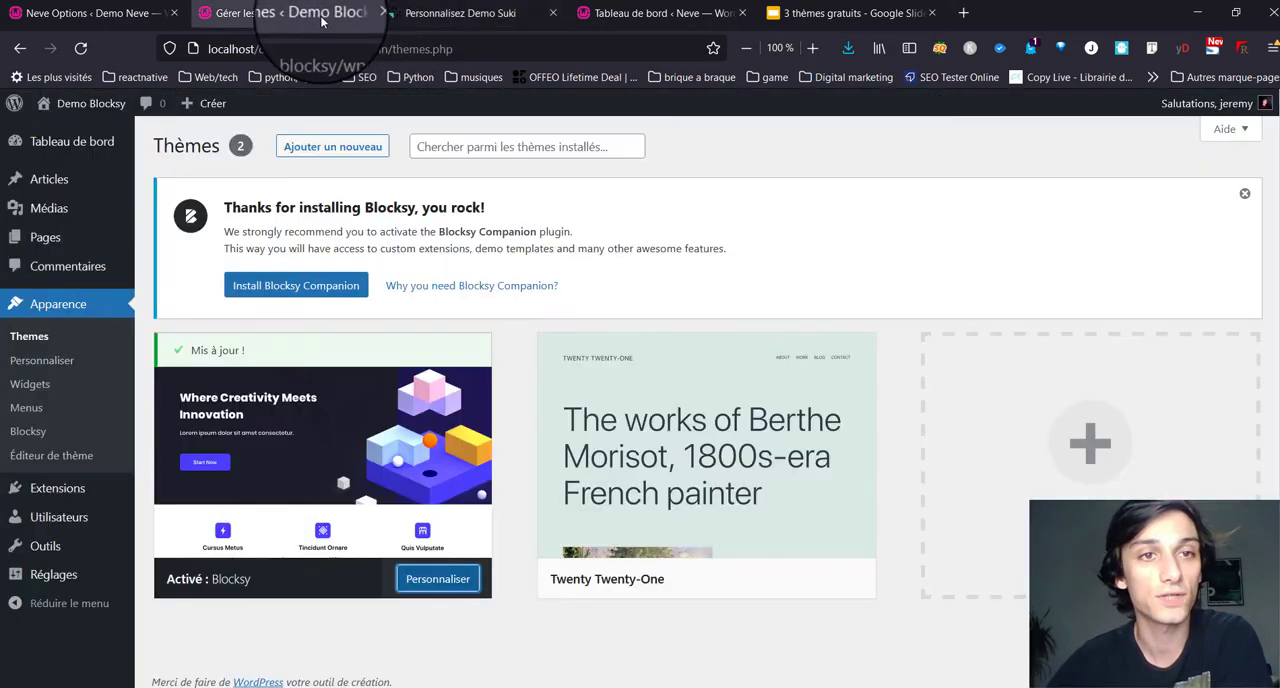
pyautogui.click(402, 16)
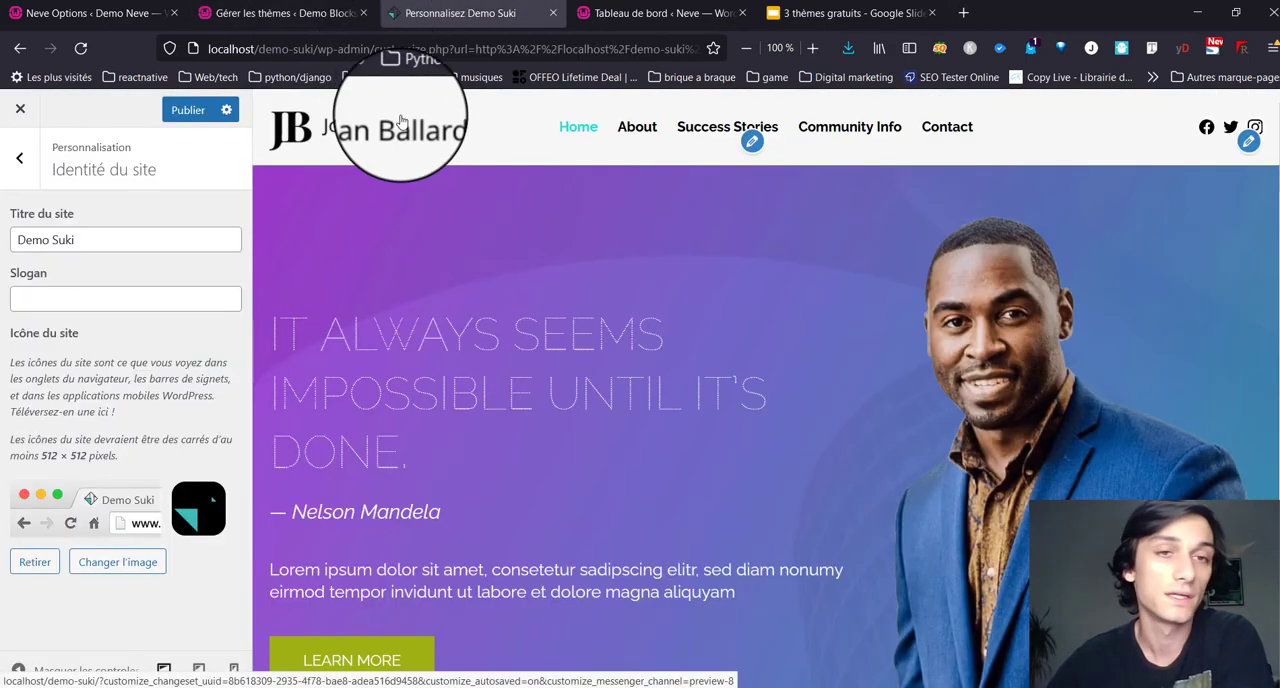
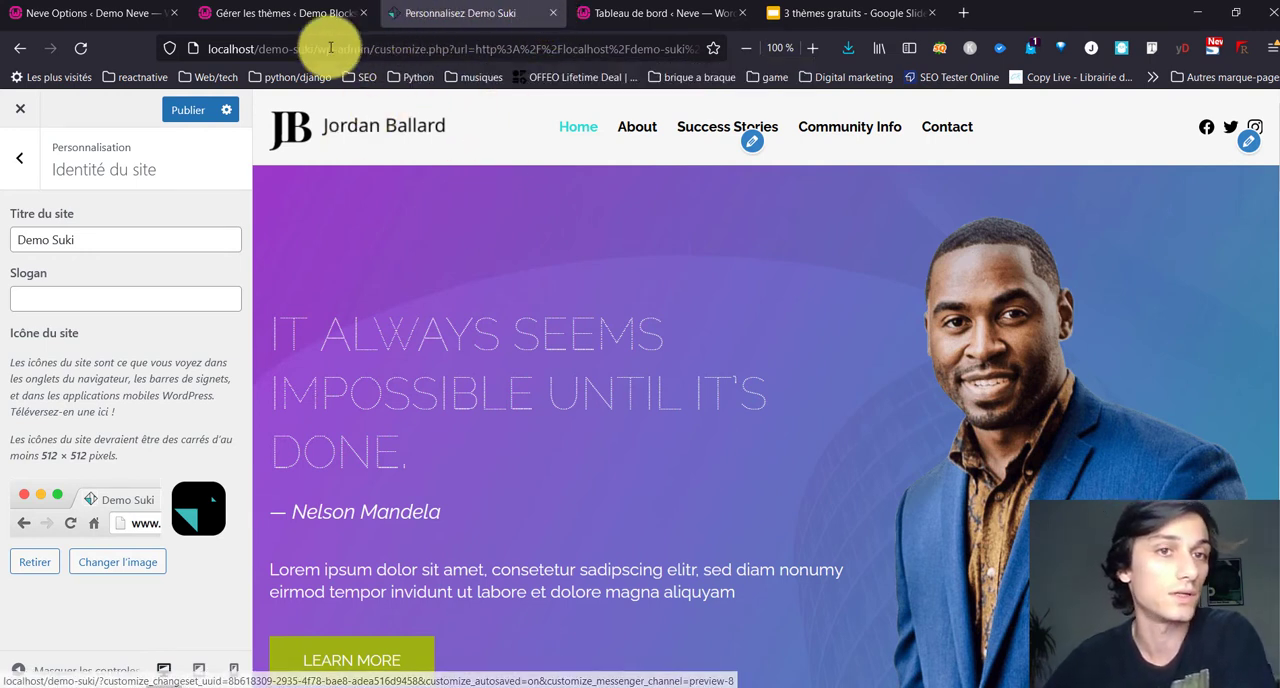
# Step: Leave the site identity settings, publish the customizer changes and review the home page preview
pyautogui.click(37, 169)
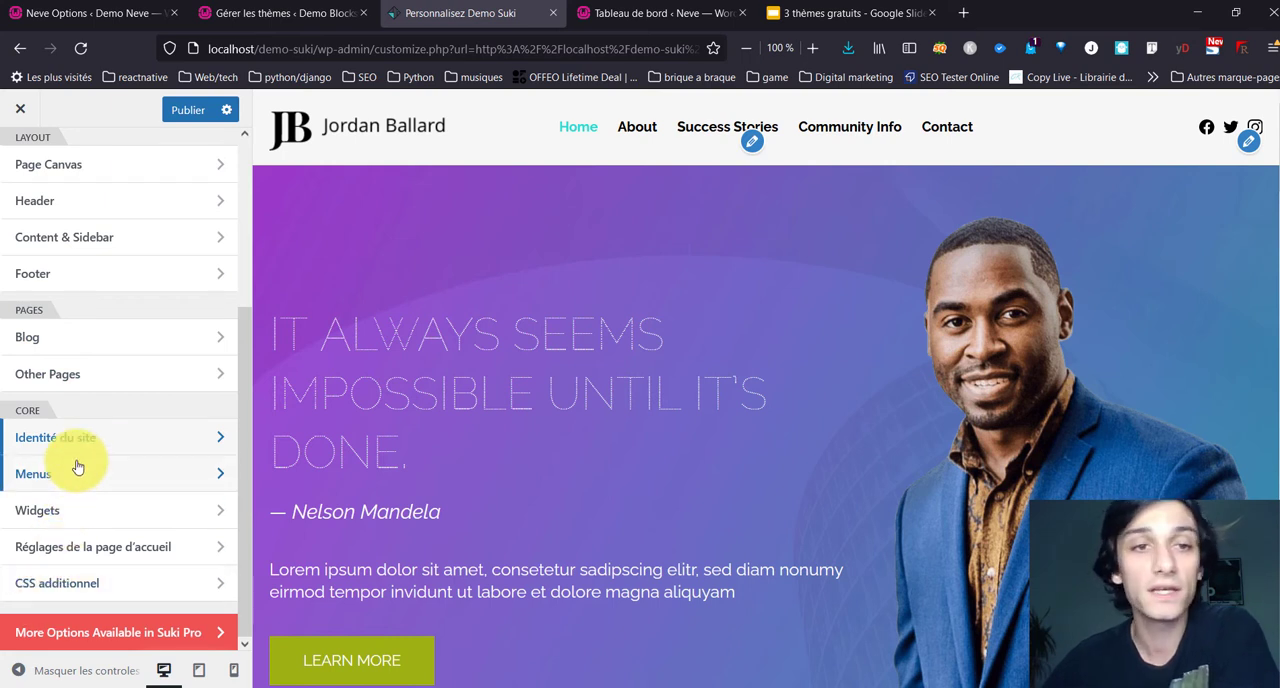
pyautogui.click(174, 112)
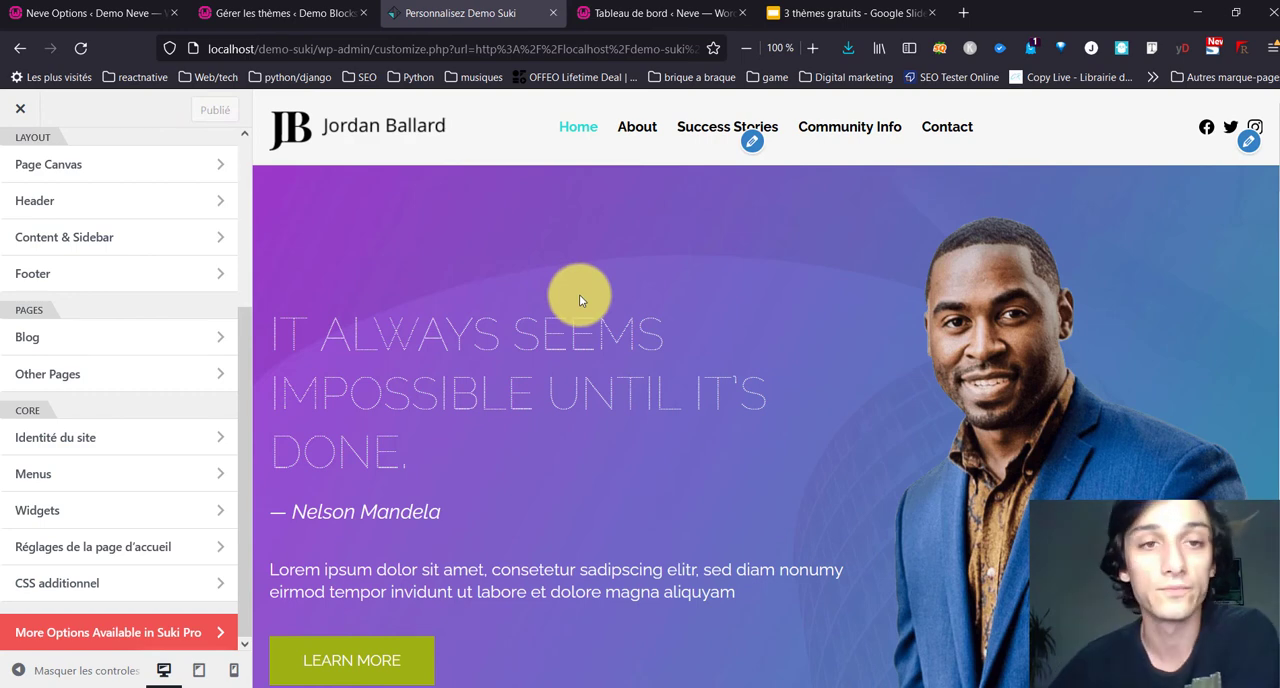
pyautogui.scroll(-6, 580, 231)
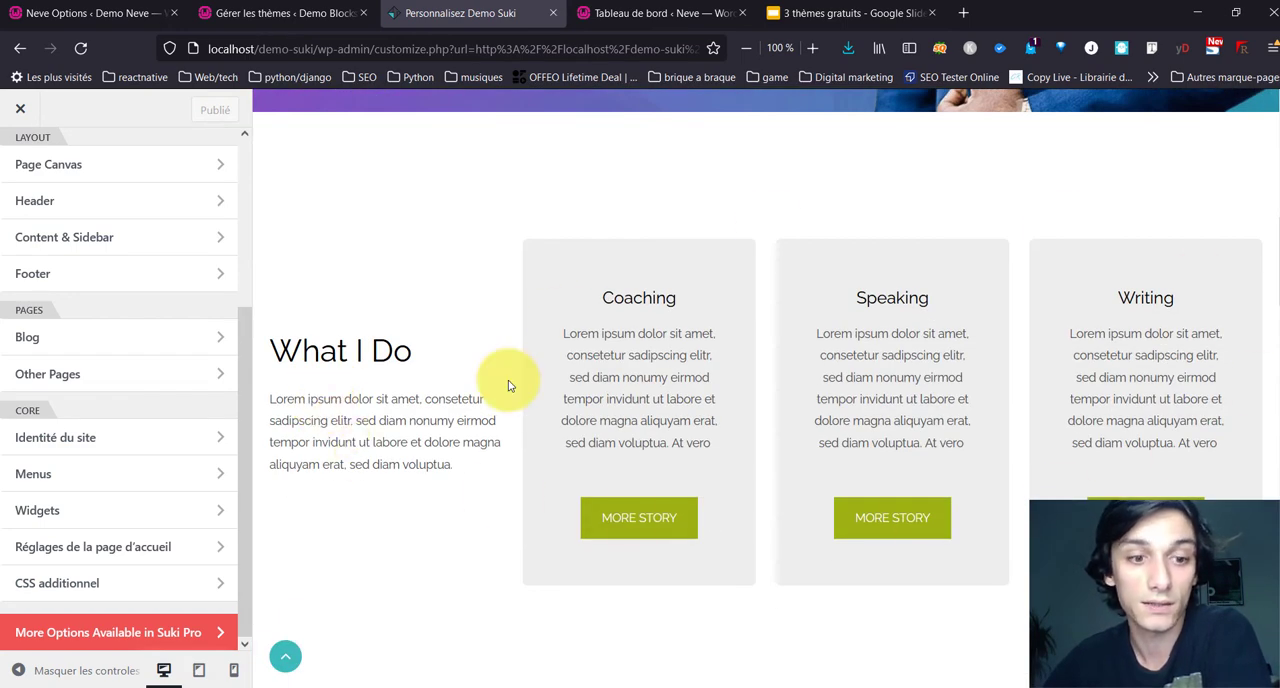
pyautogui.scroll(-10, 508, 385)
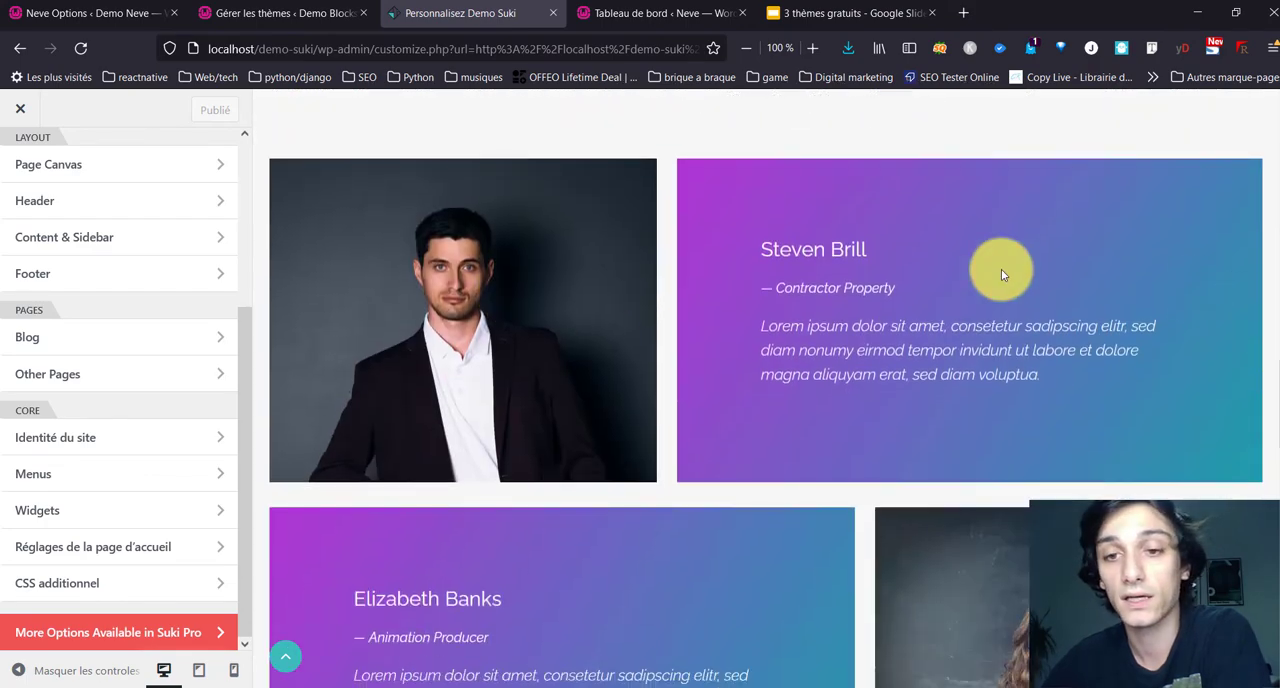
pyautogui.scroll(-10, 1001, 269)
pyautogui.scroll(20, 950, 289)
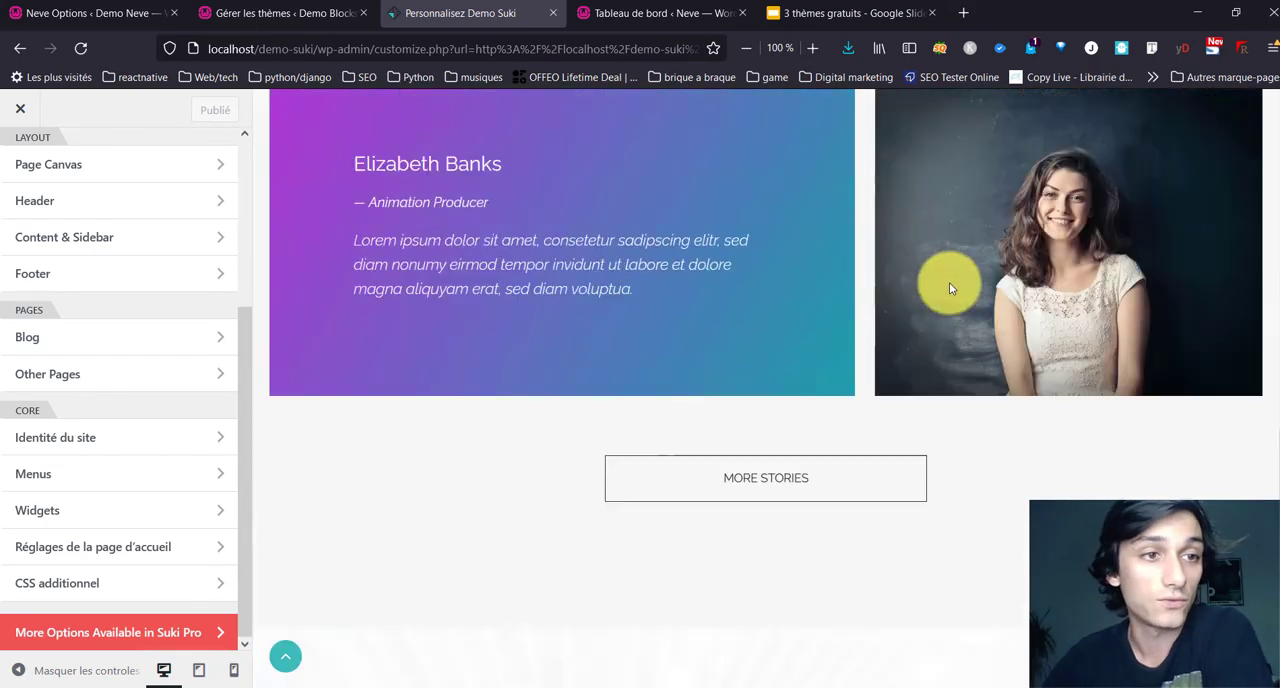
pyautogui.scroll(4, 950, 289)
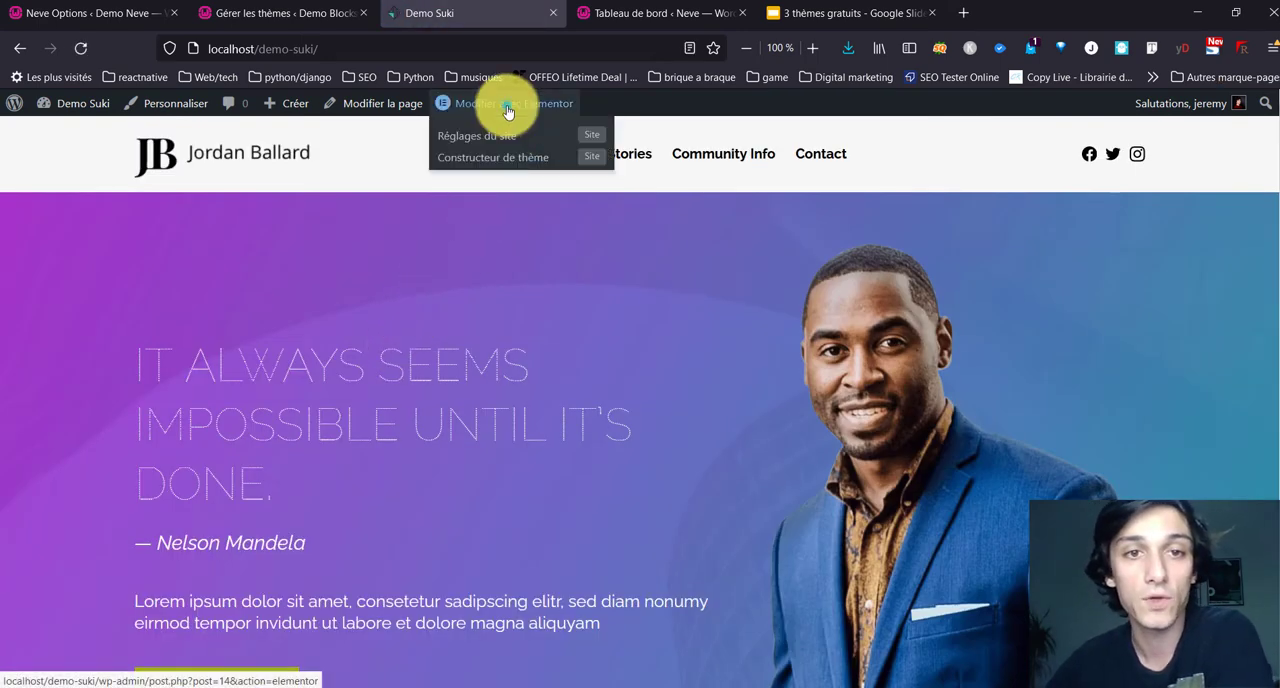
# Step: Edit the home page with Elementor and show the style settings of the hero's Learn More button
pyautogui.click(507, 105)
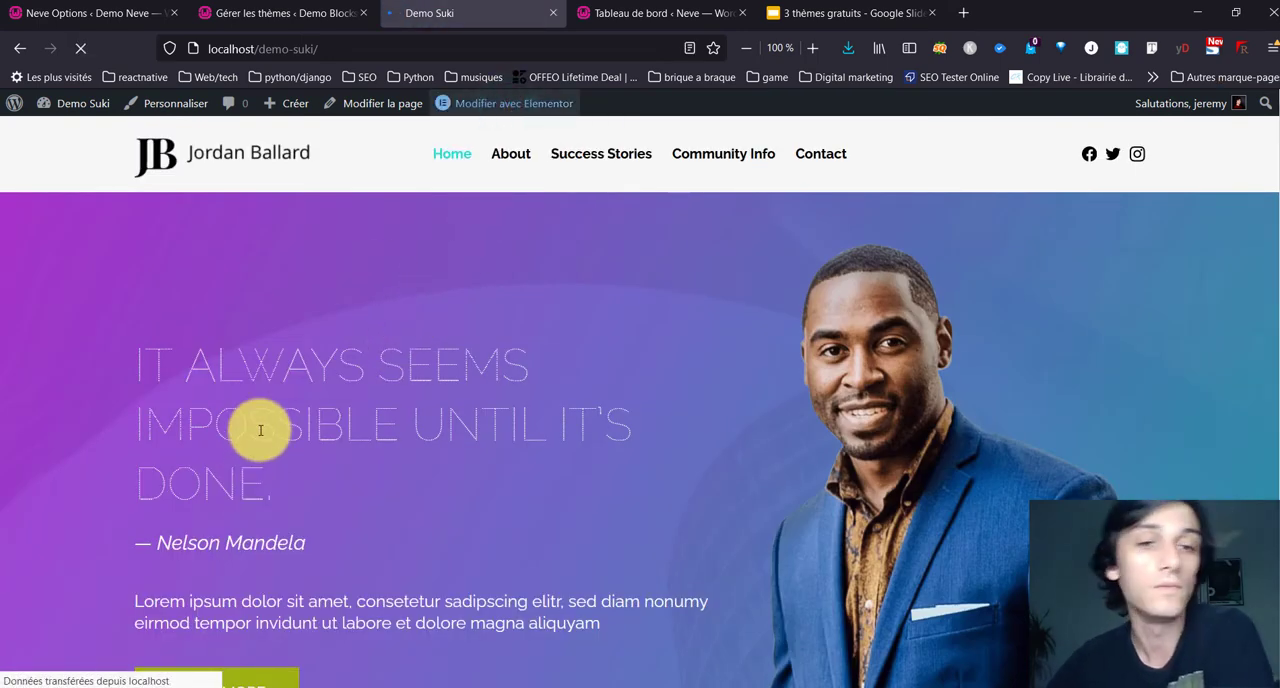
pyautogui.scroll(-2, 414, 443)
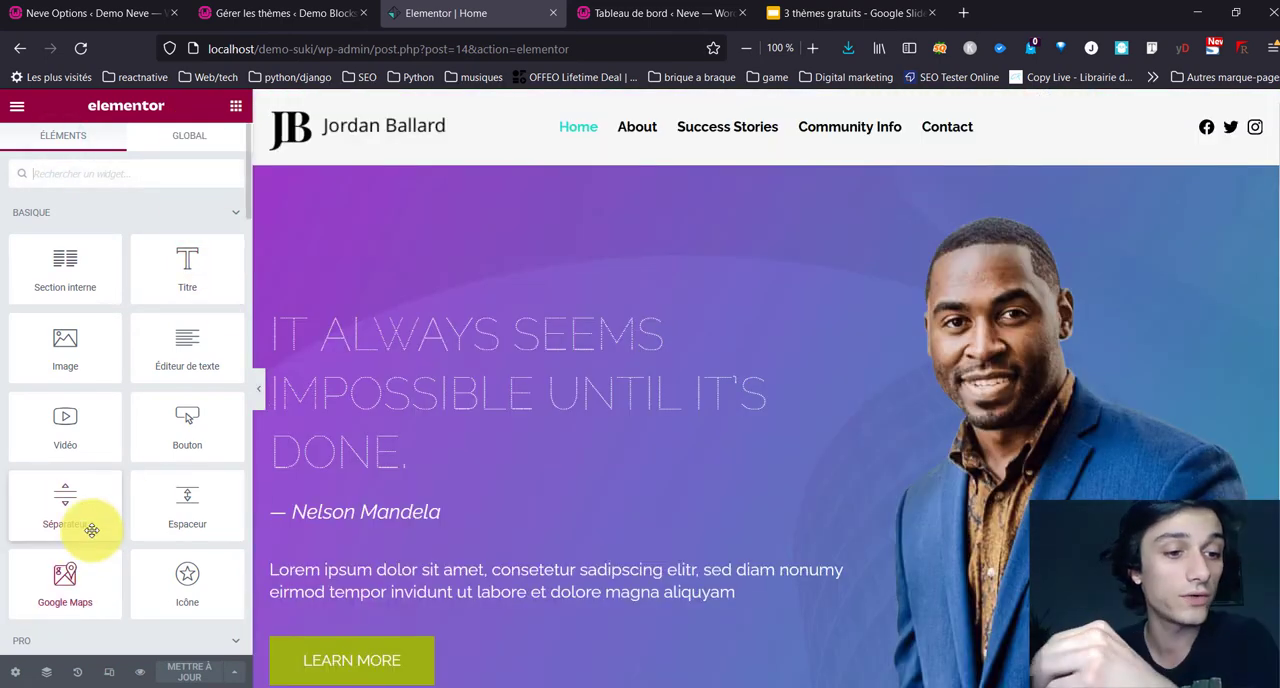
pyautogui.scroll(-1, 345, 530)
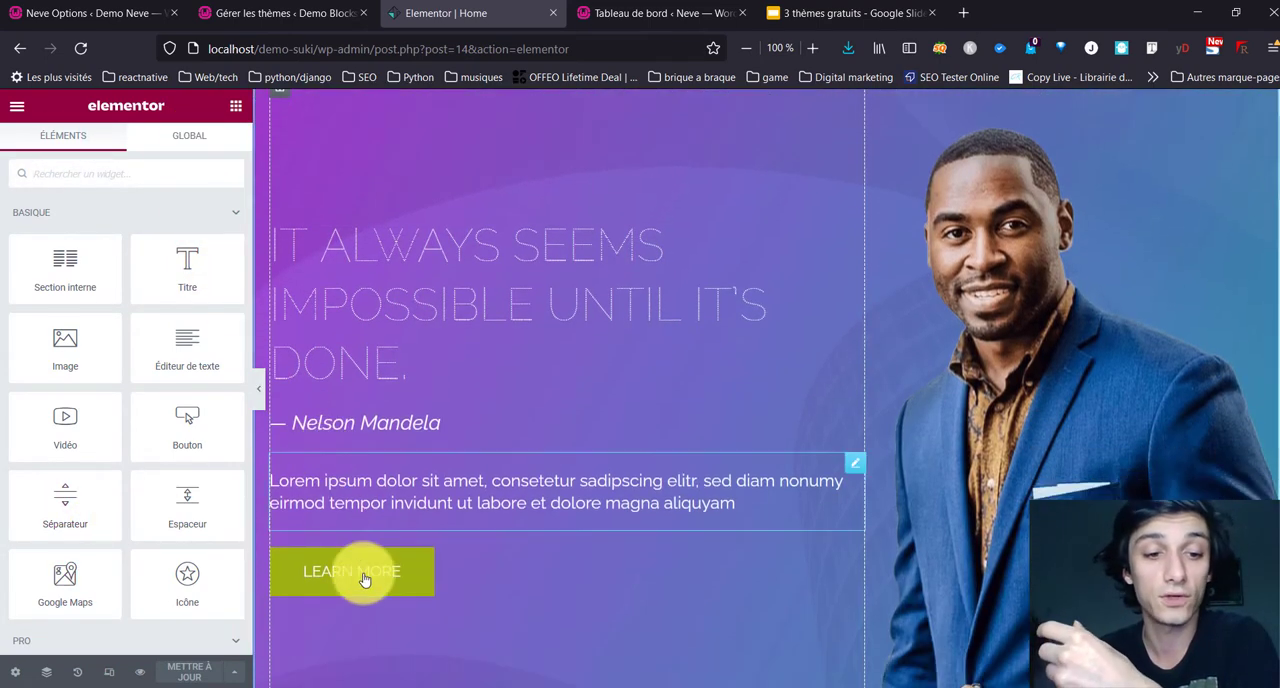
pyautogui.click(422, 574)
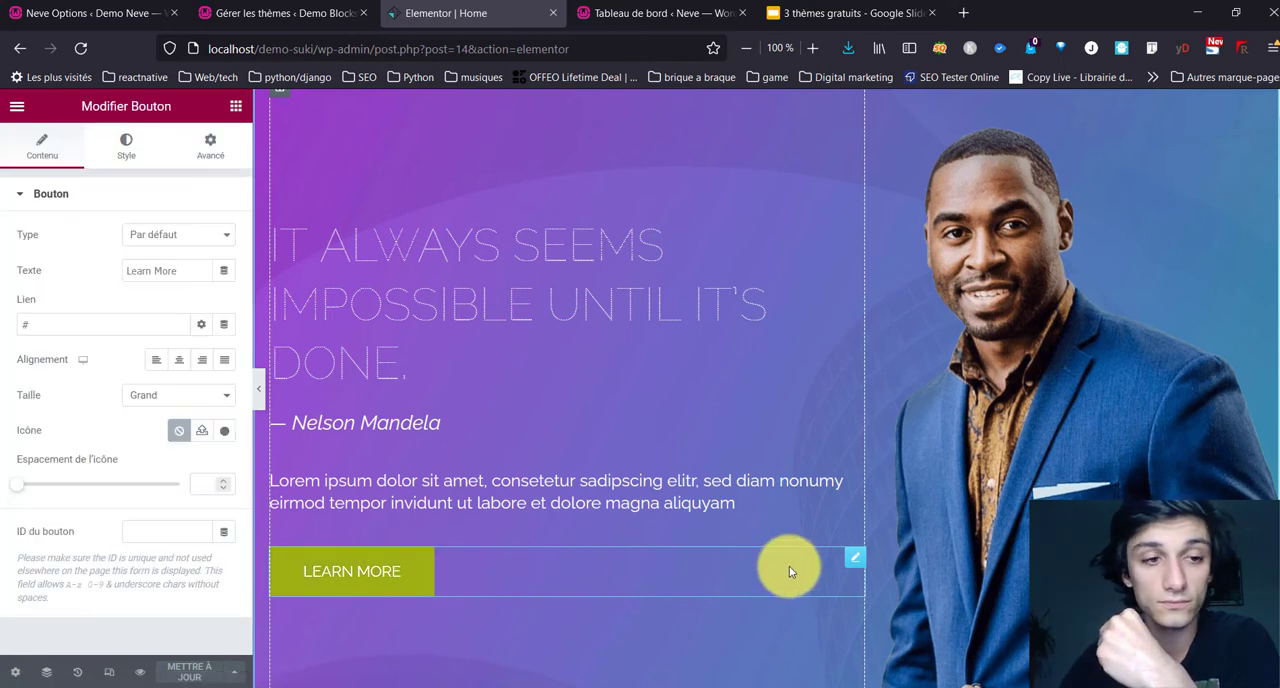
pyautogui.click(210, 158)
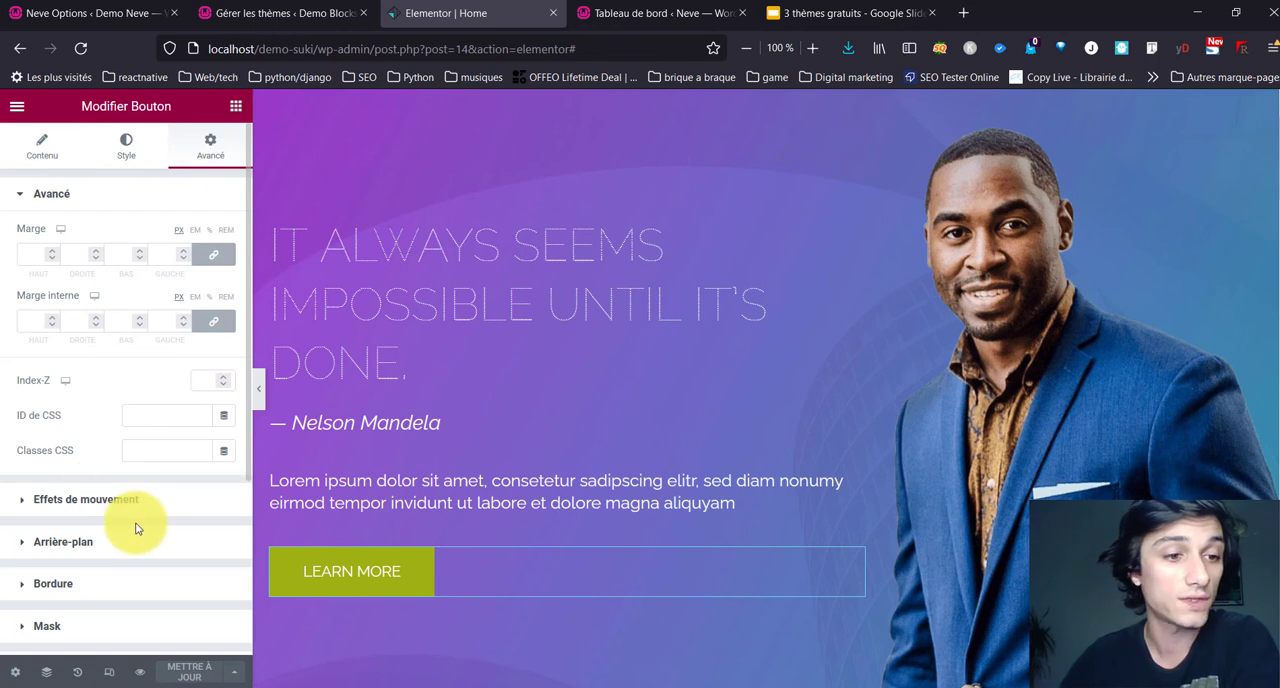
pyautogui.click(129, 162)
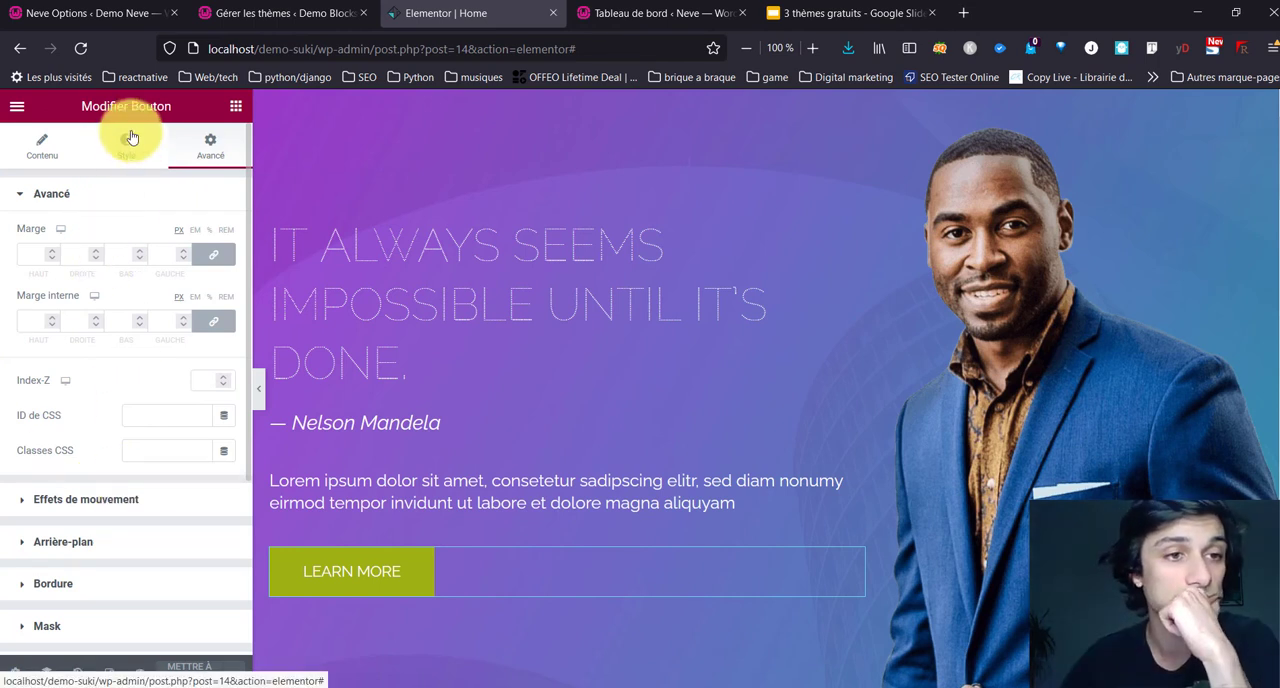
pyautogui.click(129, 140)
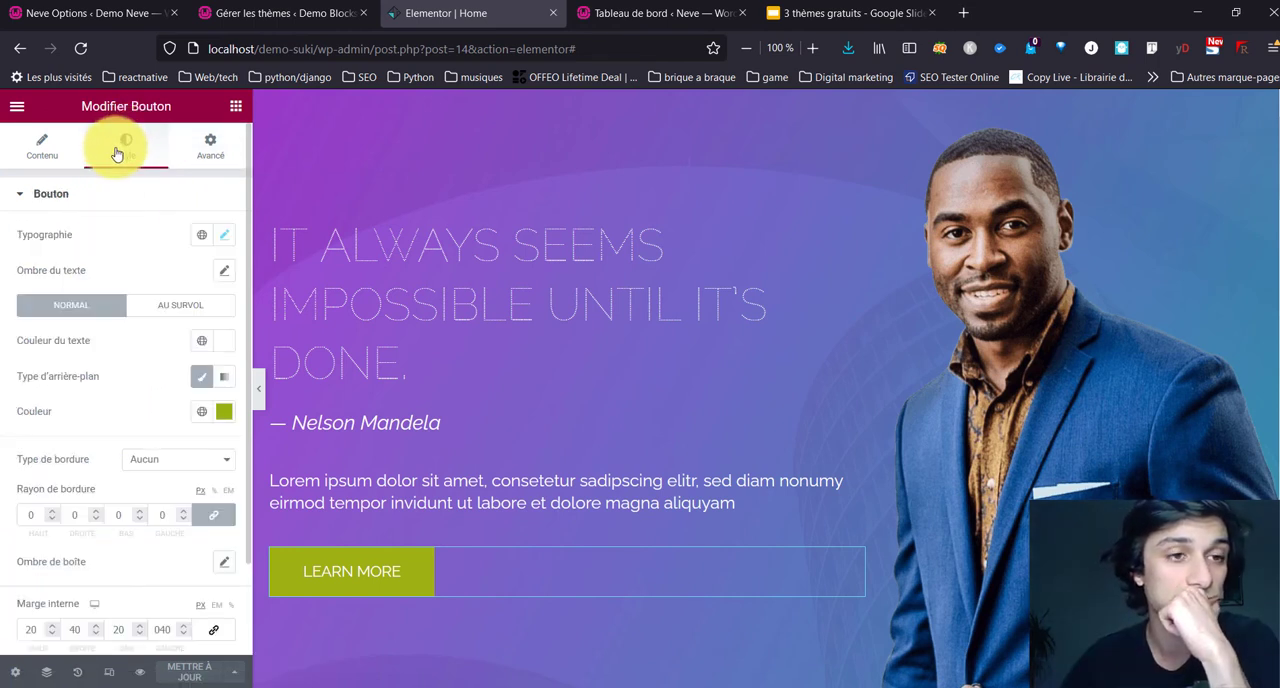
# Step: Set the global colors Principal and Accentué to #25DDD4 and Saved Color #5 and #6 to #3CBABB, save, and return to the editor
pyautogui.click(206, 412)
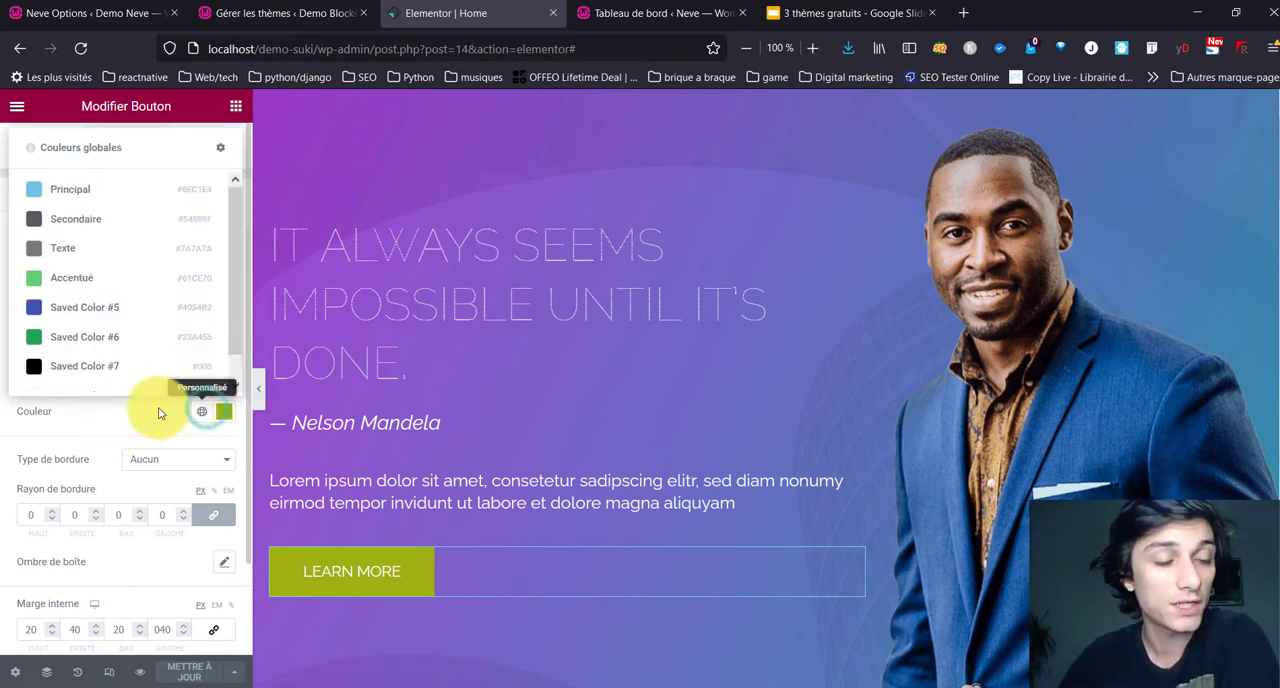
pyautogui.scroll(-1, 120, 297)
pyautogui.scroll(1, 105, 340)
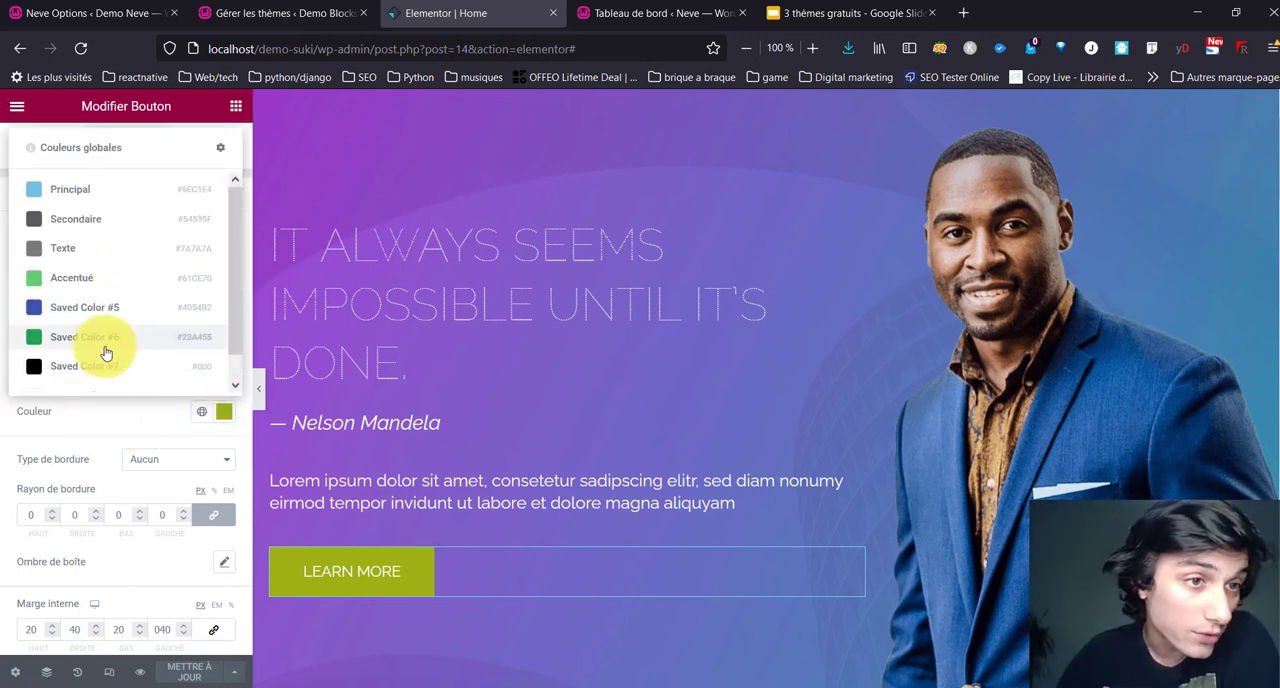
pyautogui.click(221, 157)
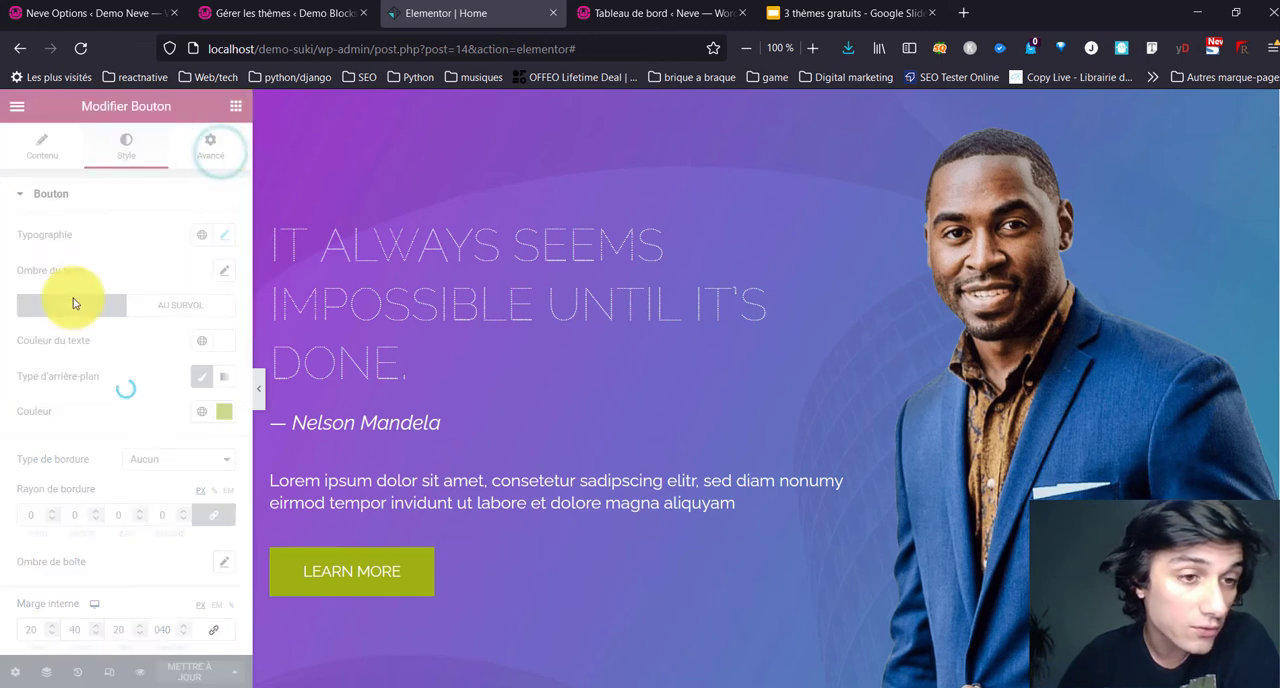
pyautogui.click(224, 366)
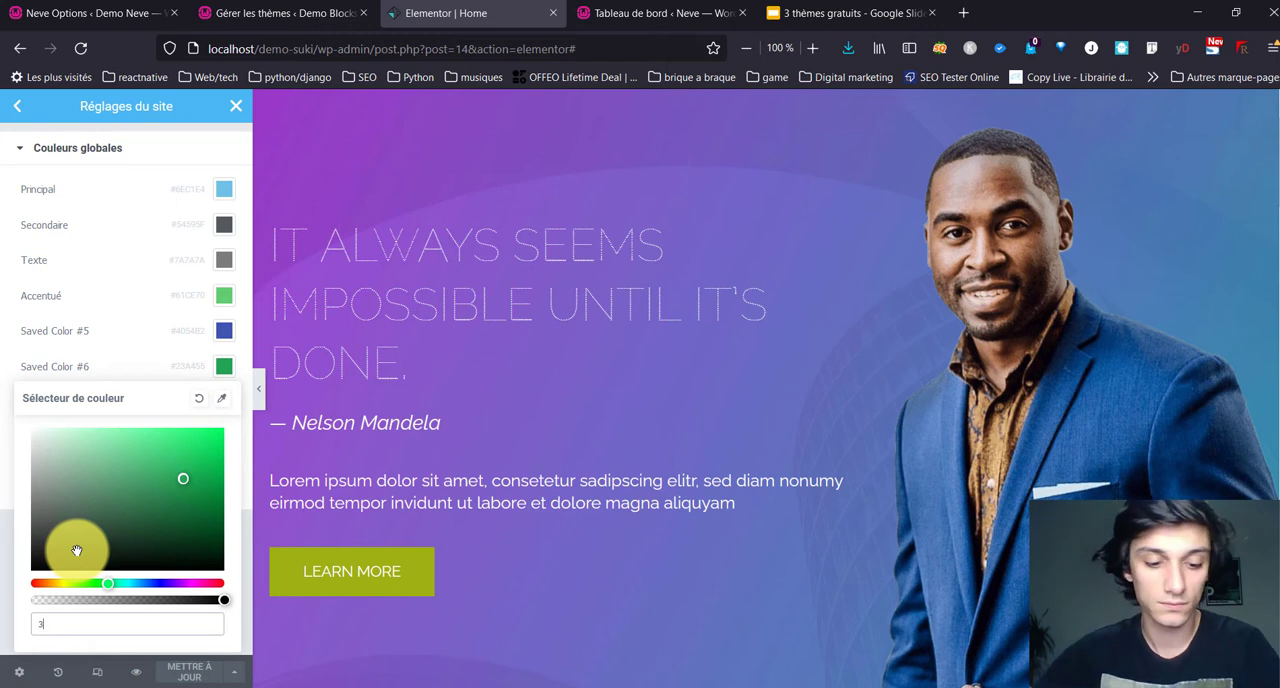
pyautogui.write('3cbabb')
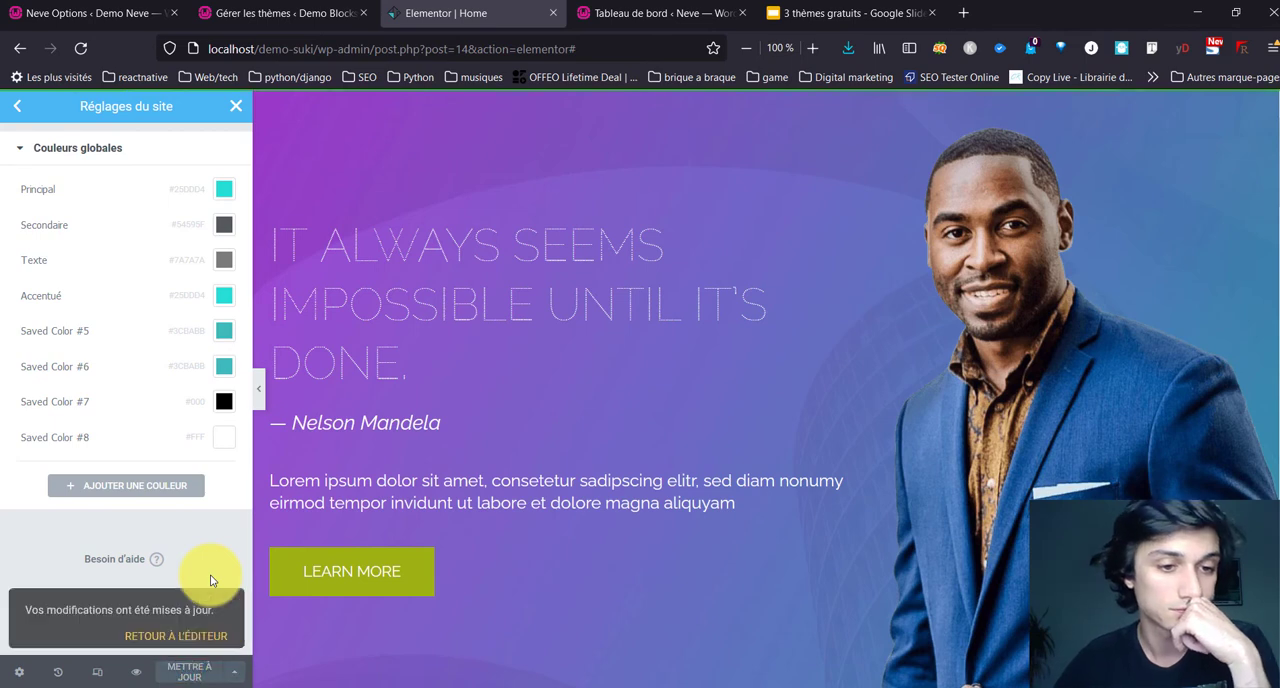
pyautogui.click(183, 625)
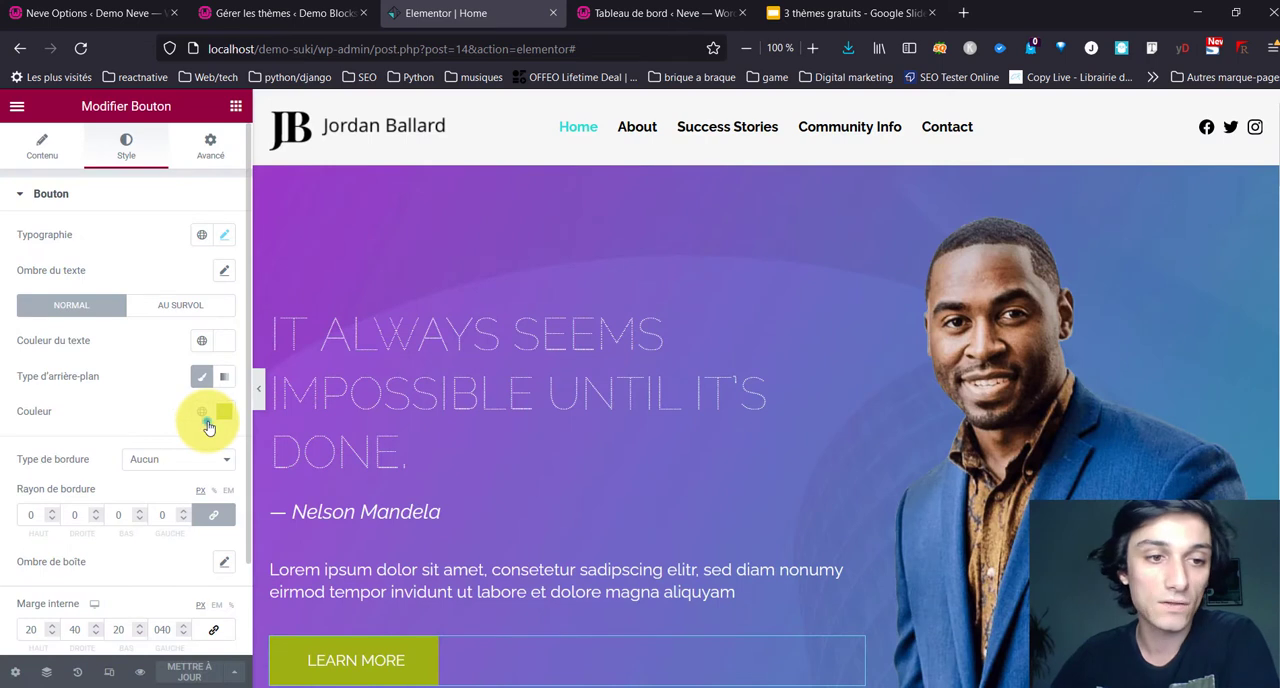
# Step: Apply the global Saved Color #5 to the Learn More button's background and the global Principal color to its hover background
pyautogui.click(202, 413)
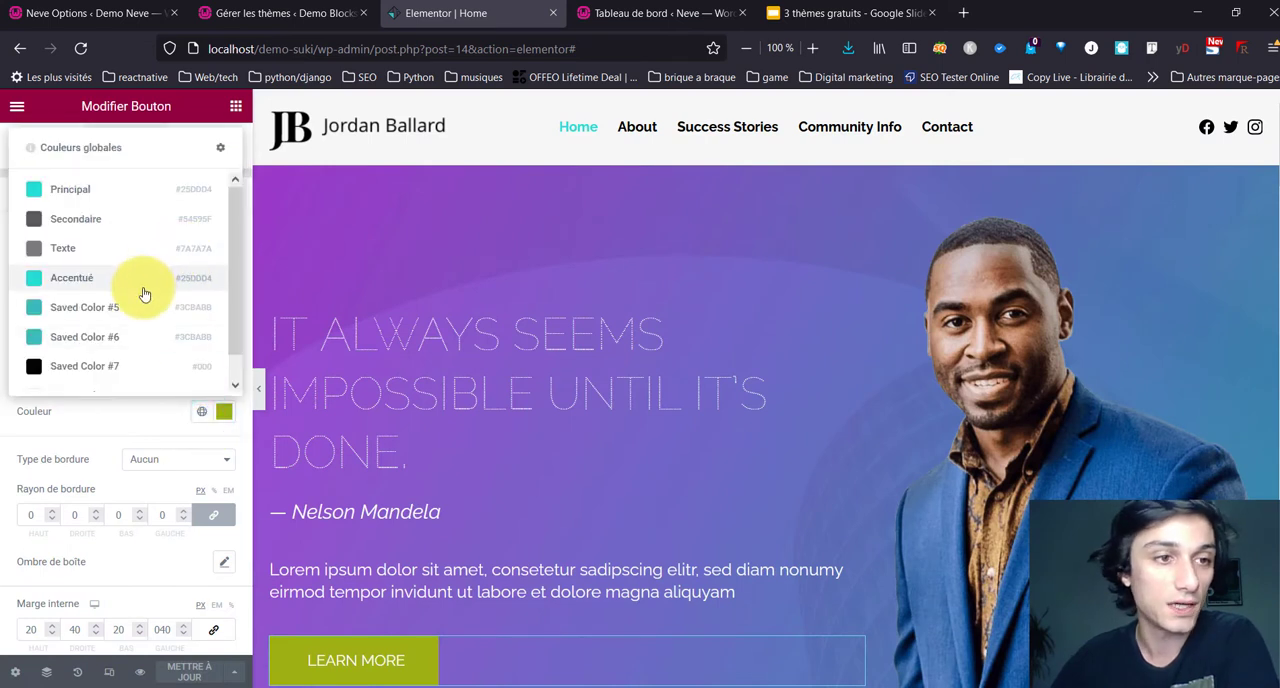
pyautogui.click(87, 301)
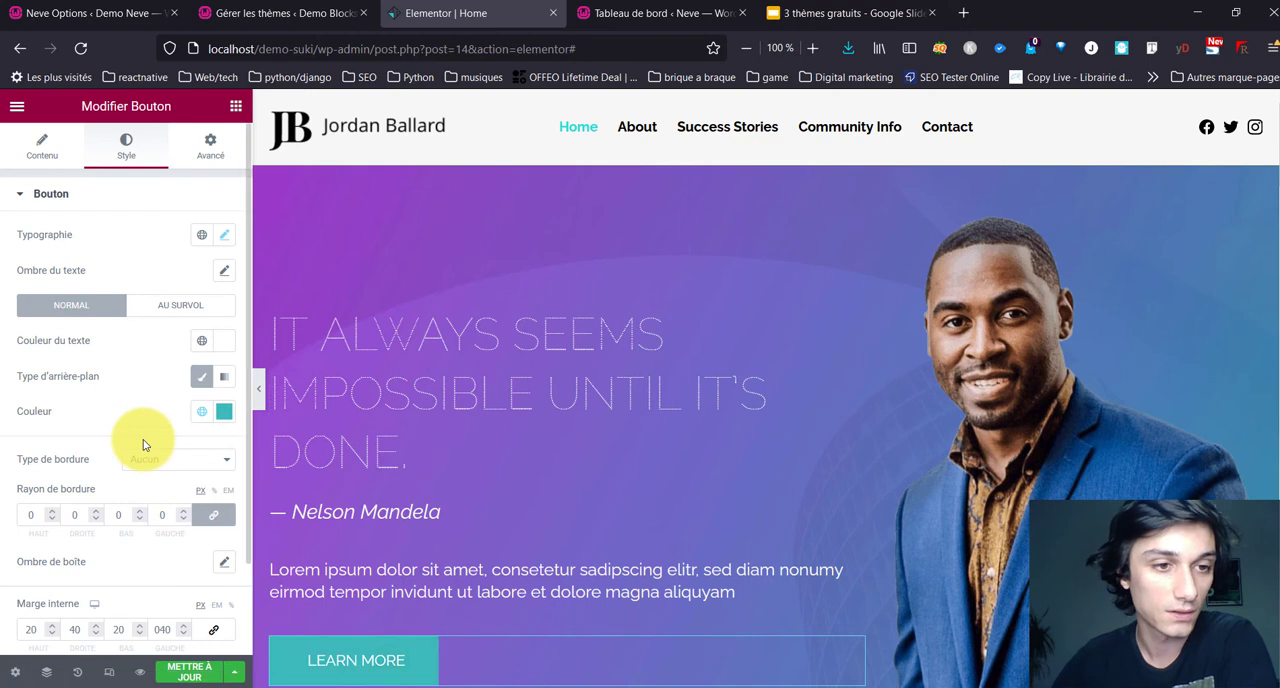
pyautogui.scroll(-2, 143, 445)
pyautogui.click(150, 203)
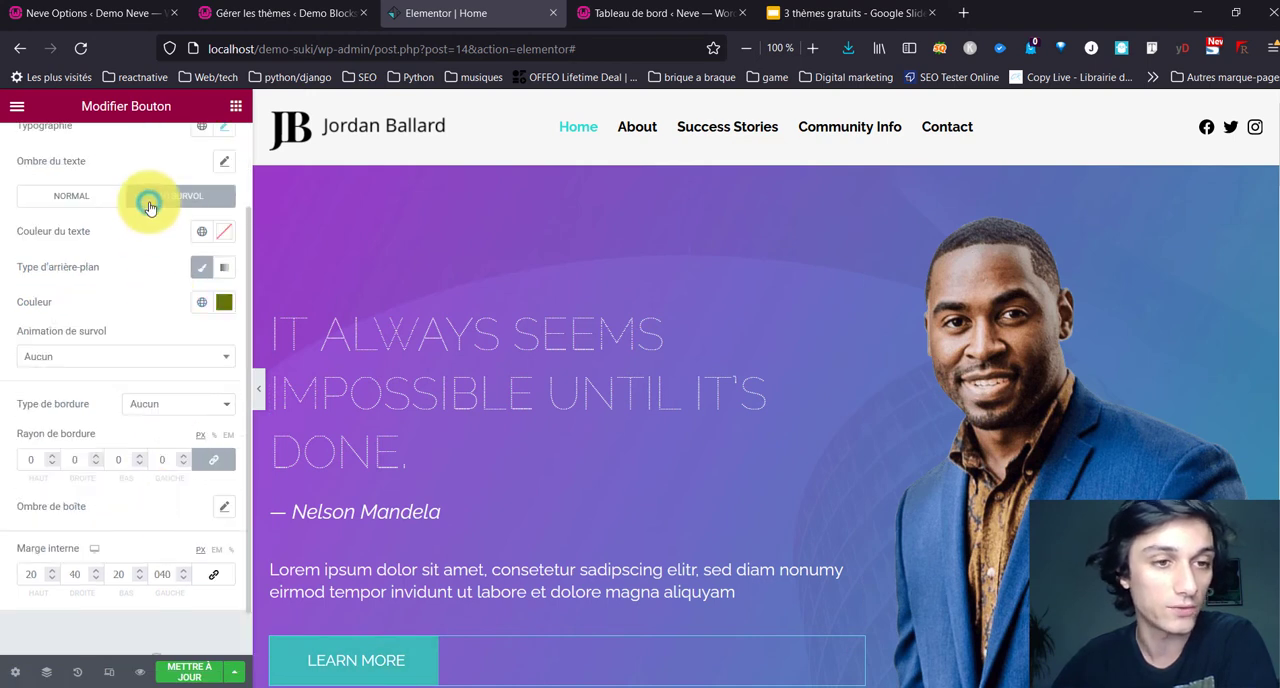
pyautogui.click(225, 301)
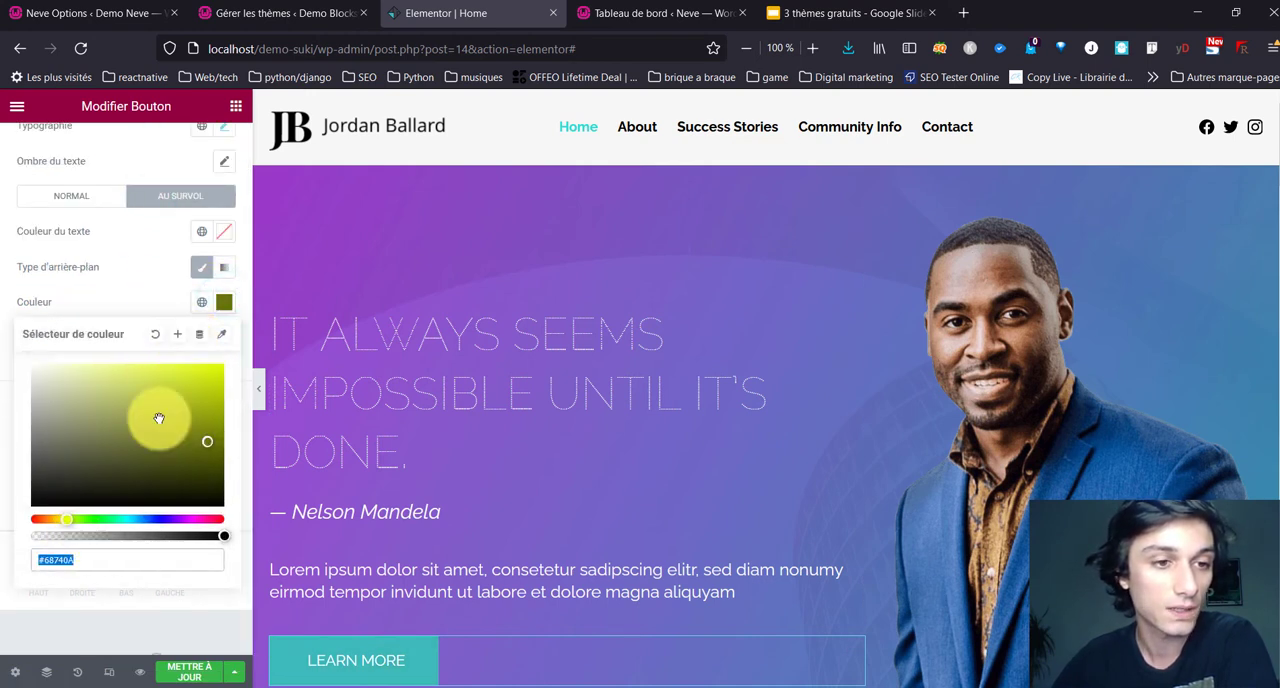
pyautogui.click(201, 301)
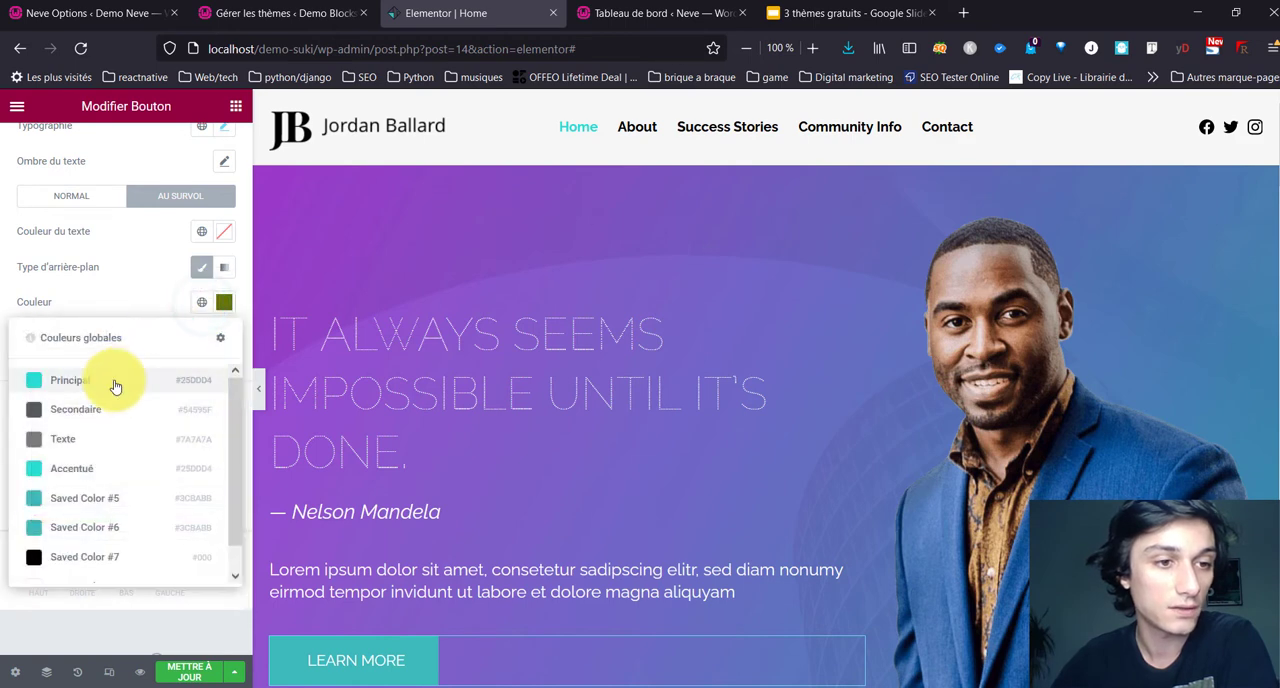
pyautogui.click(116, 384)
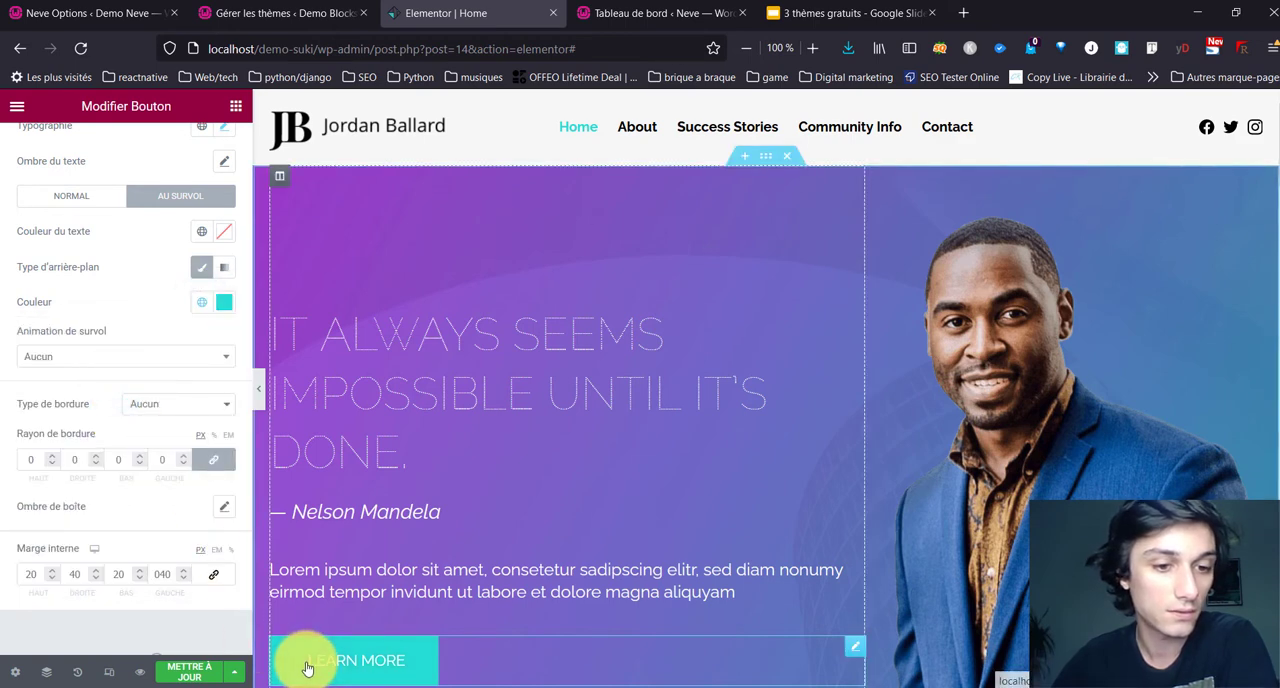
# Step: Examine the remaining home page sections and their button colors down to the footer
pyautogui.scroll(-10, 352, 448)
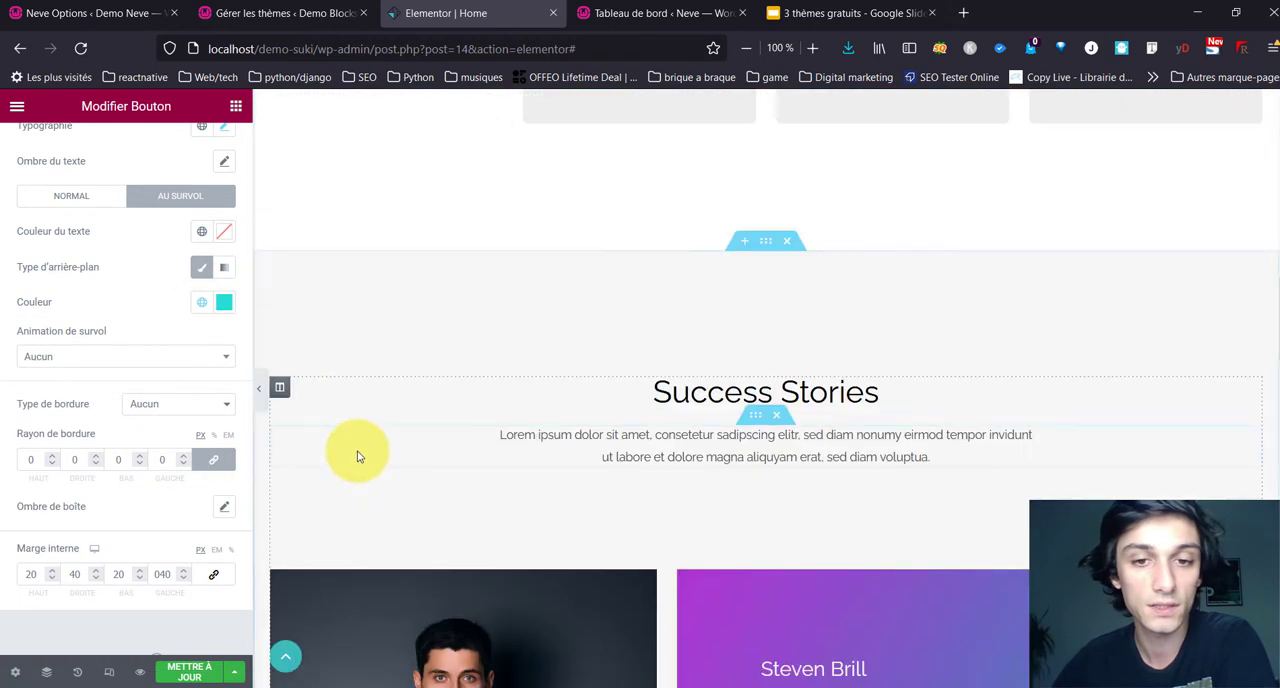
pyautogui.scroll(3, 358, 456)
pyautogui.scroll(-7, 429, 380)
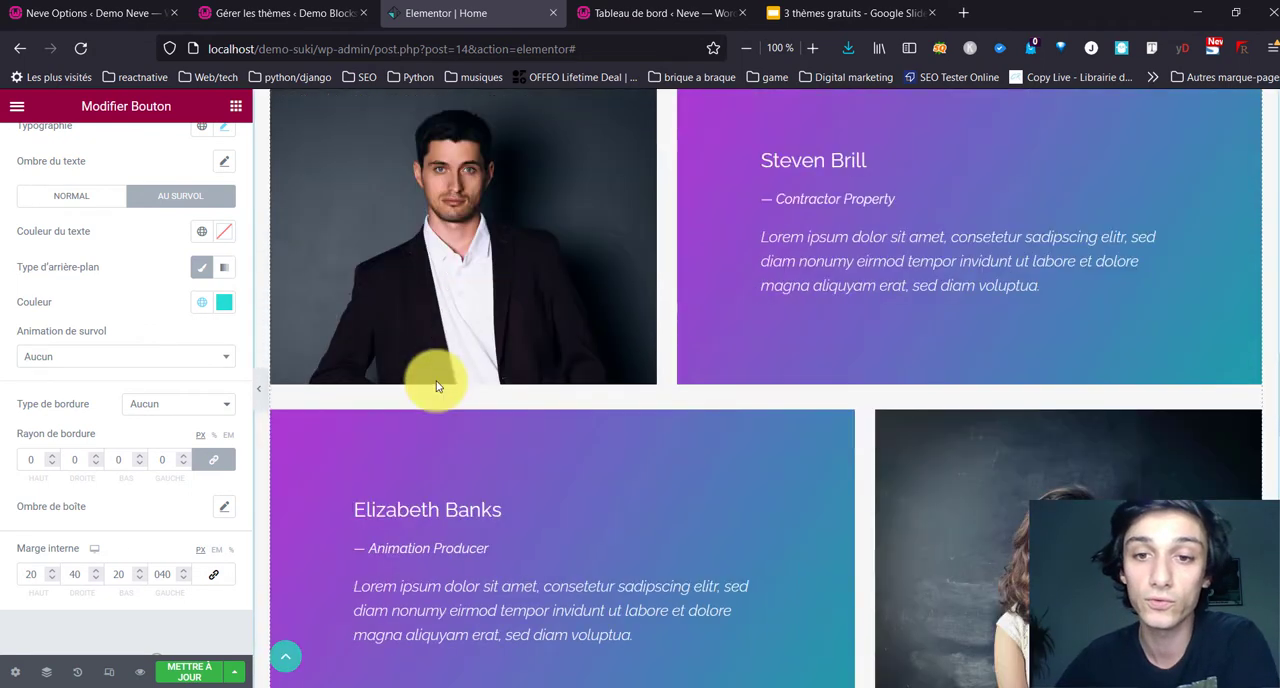
pyautogui.scroll(-6, 609, 391)
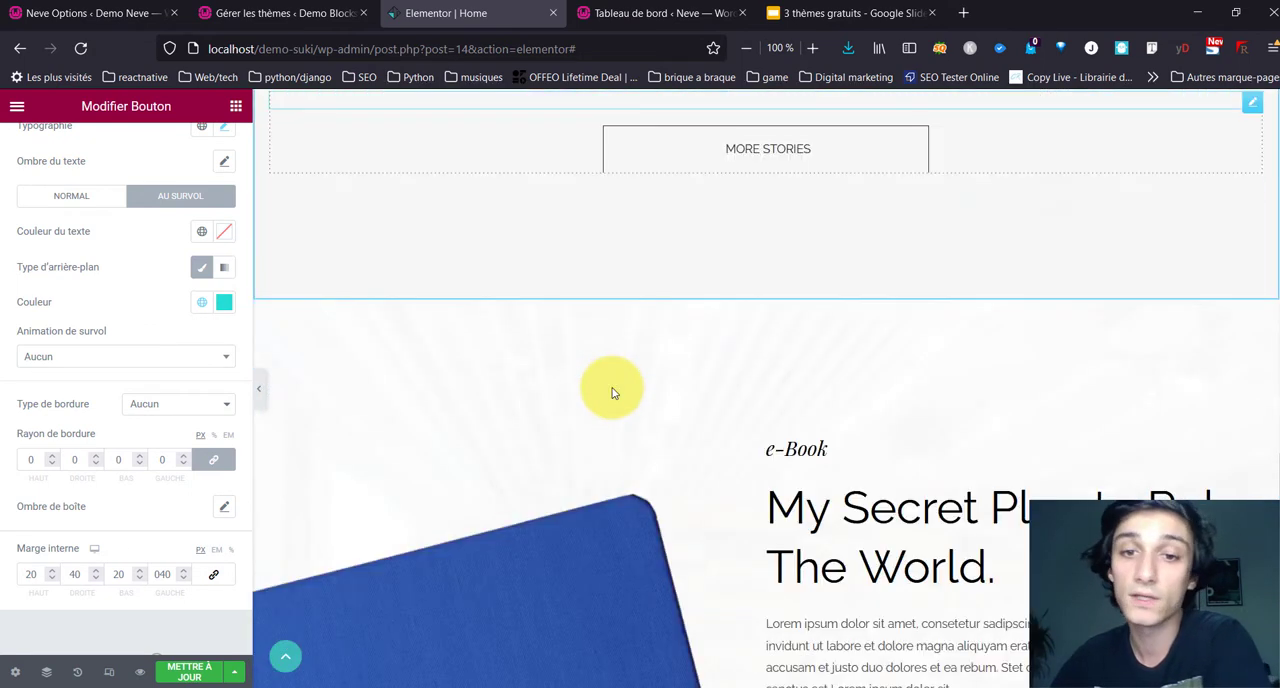
pyautogui.scroll(-10, 612, 388)
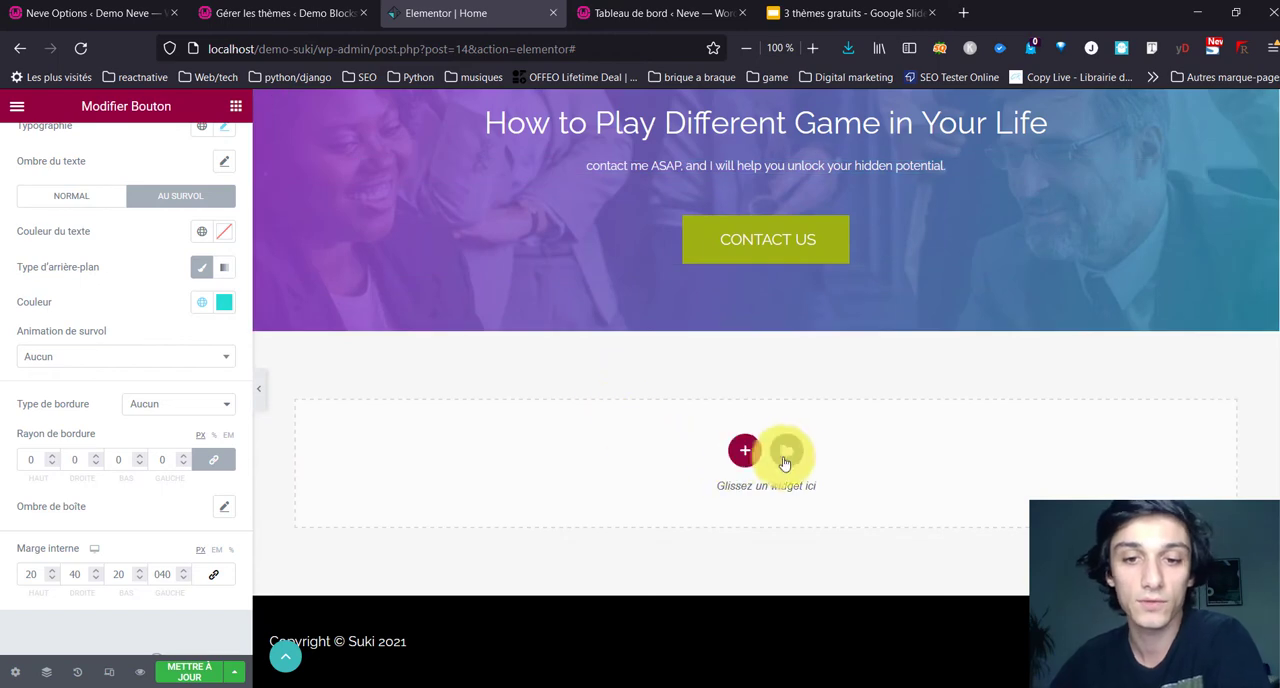
pyautogui.scroll(15, 630, 418)
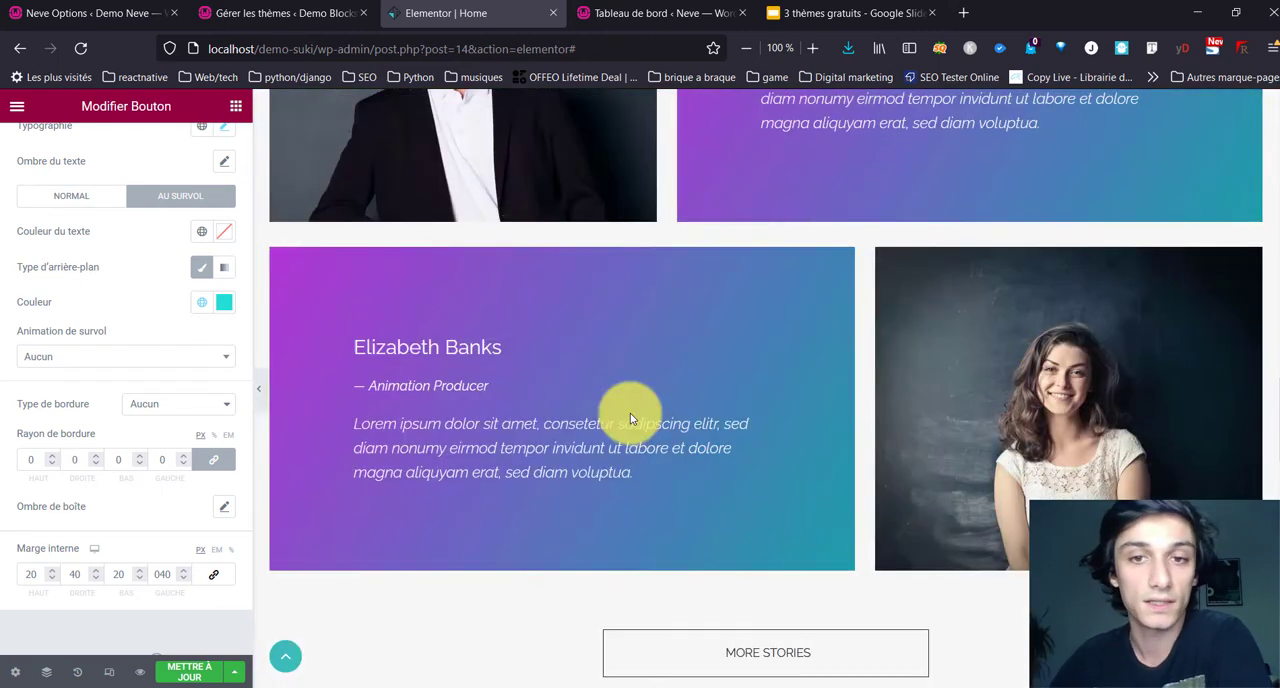
pyautogui.scroll(3, 497, 226)
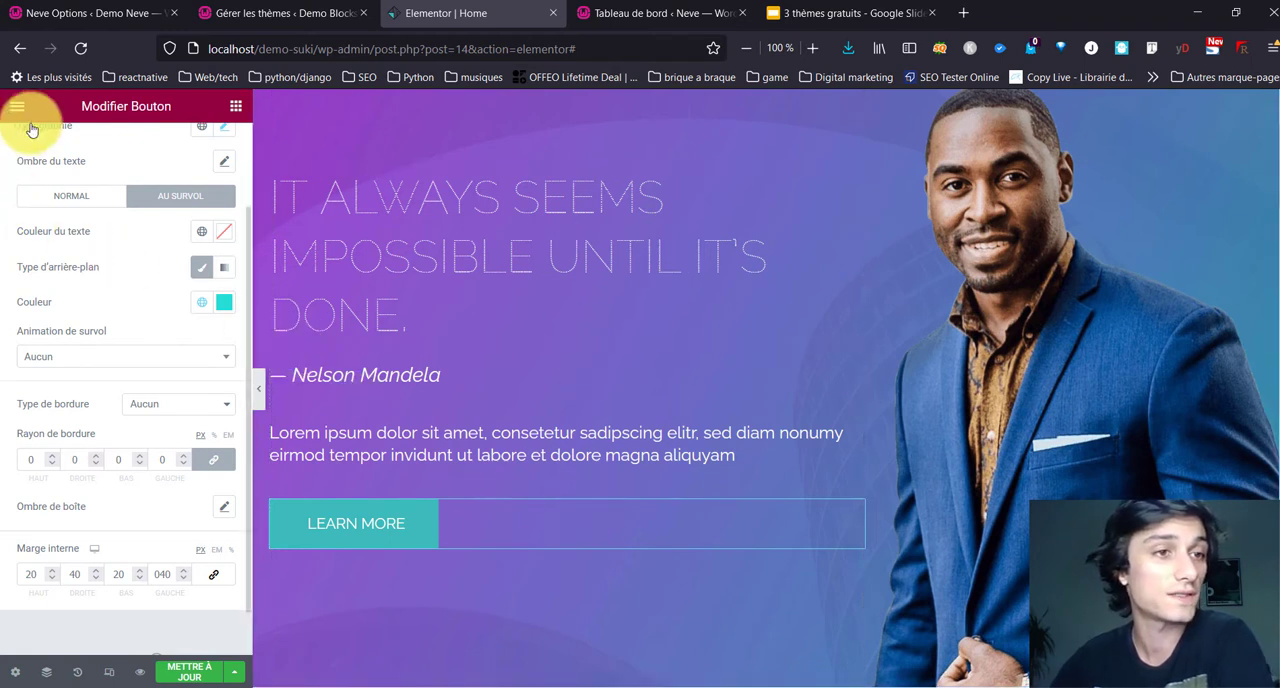
# Step: Save the updated home page and leave Elementor for the WordPress administration
pyautogui.scroll(2, 29, 222)
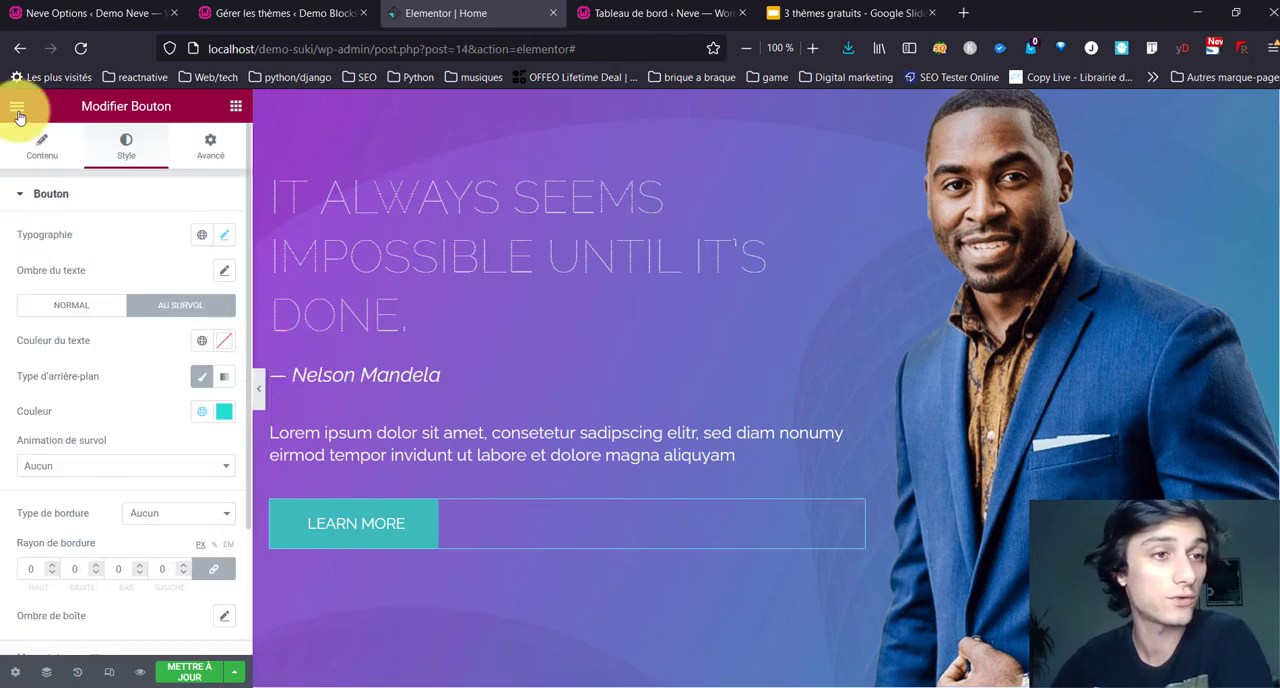
pyautogui.click(189, 669)
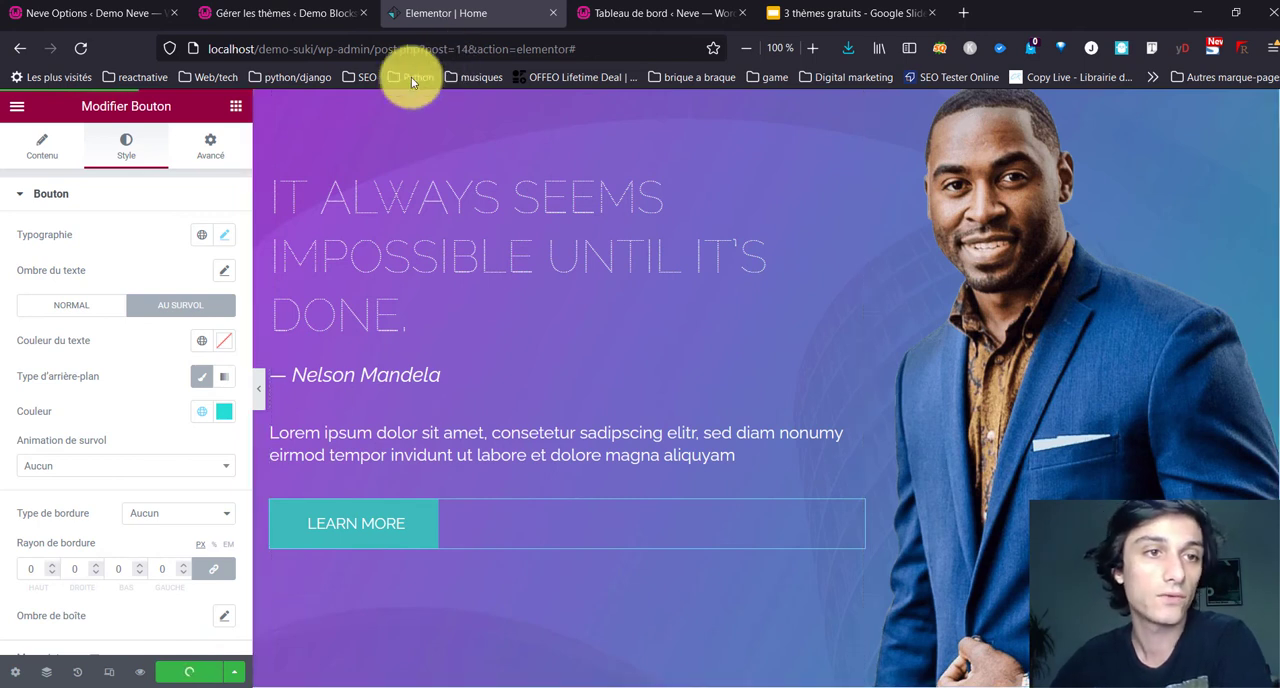
pyautogui.click(17, 106)
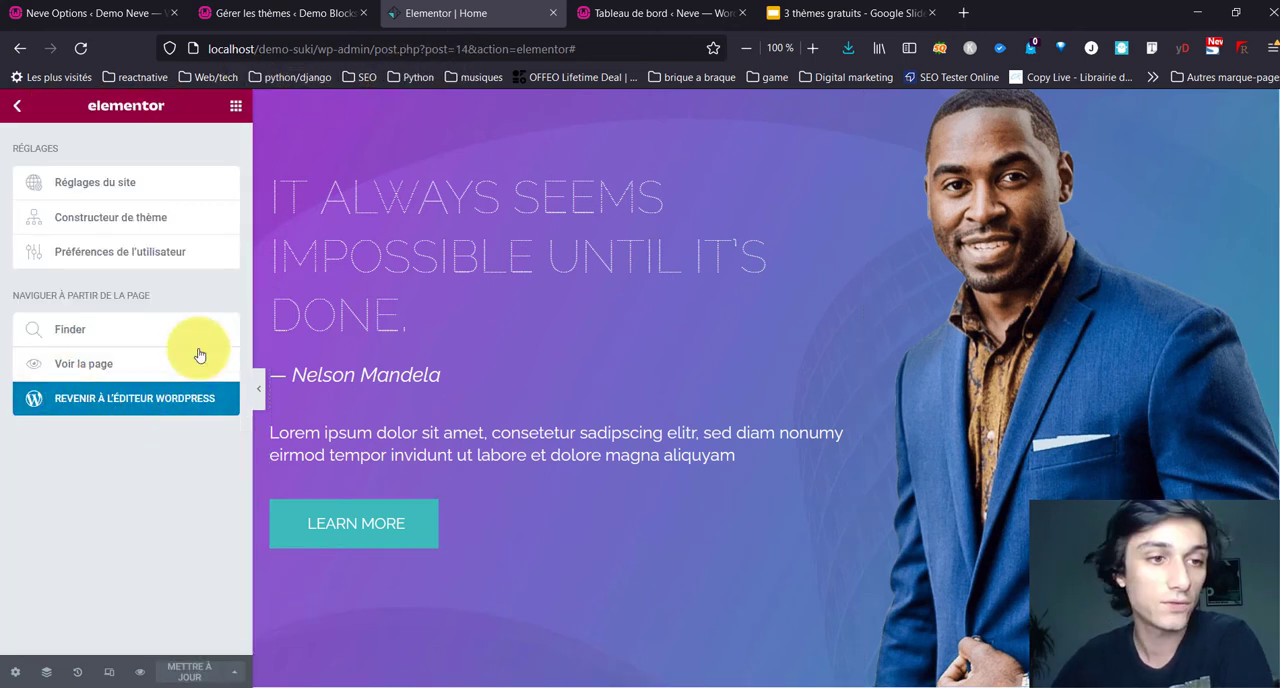
pyautogui.click(84, 410)
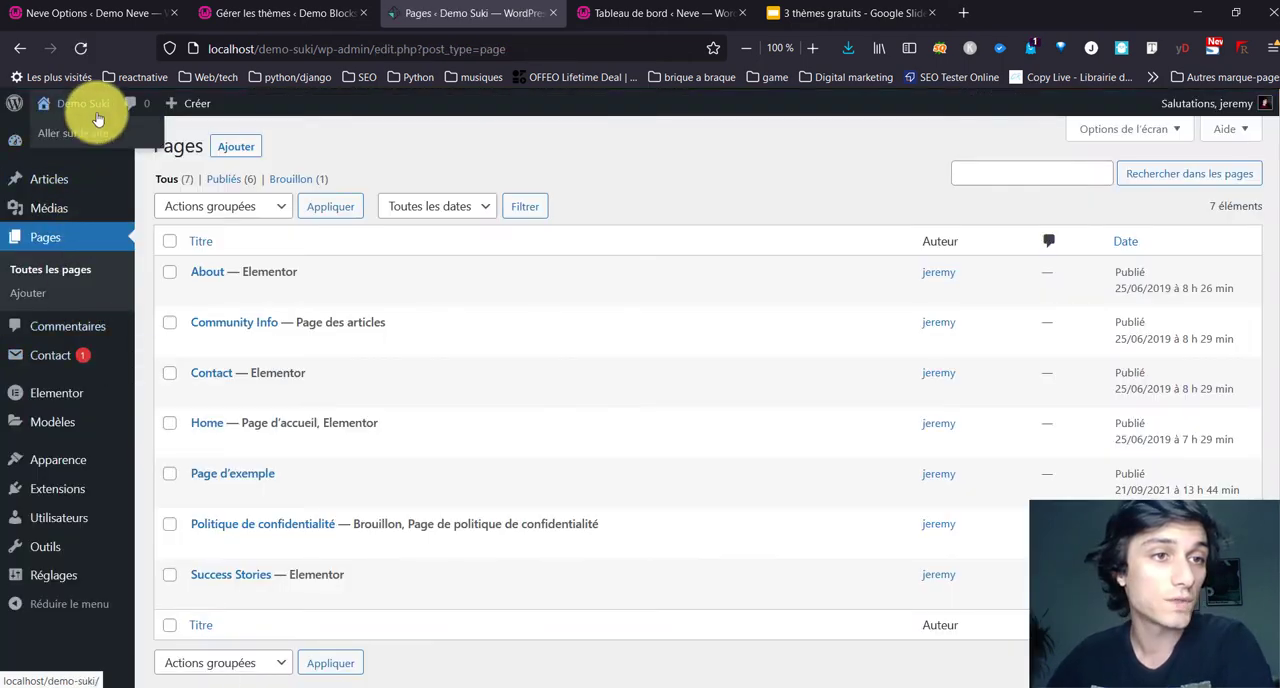
# Step: Open the Demo Suki site in a new tab and review the home page's button colors
pyautogui.rightClick(97, 114)
pyautogui.click(125, 129)
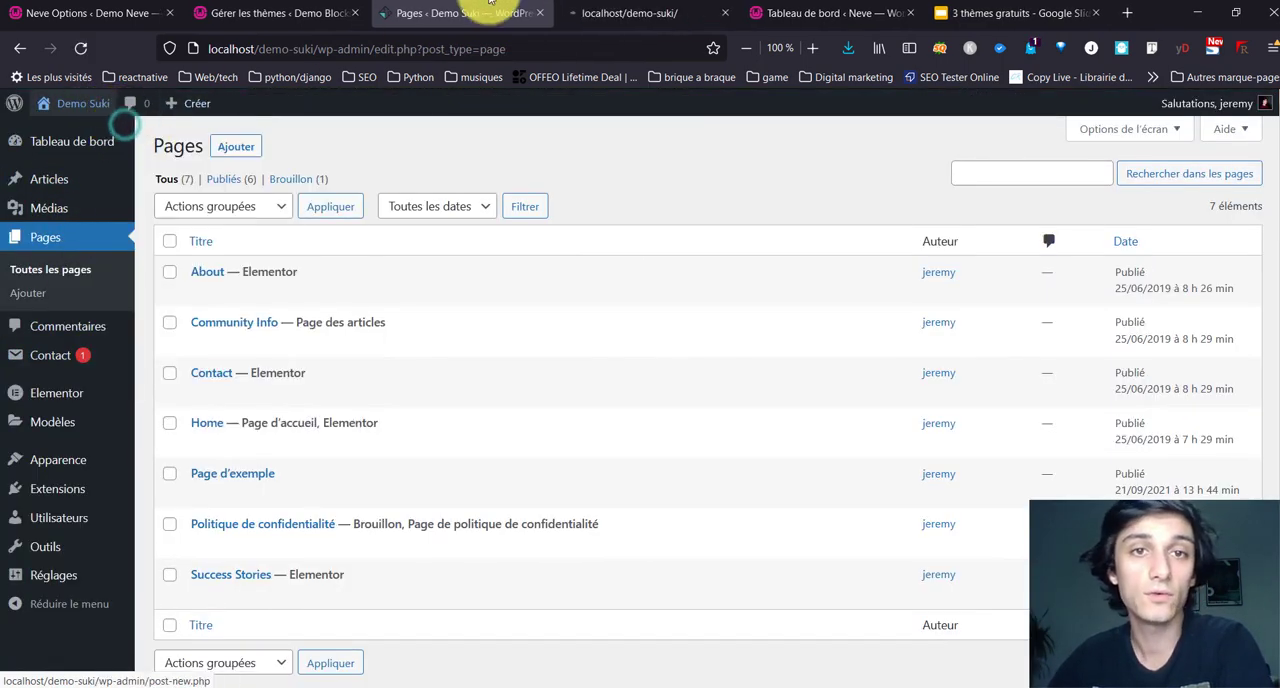
pyautogui.click(600, 12)
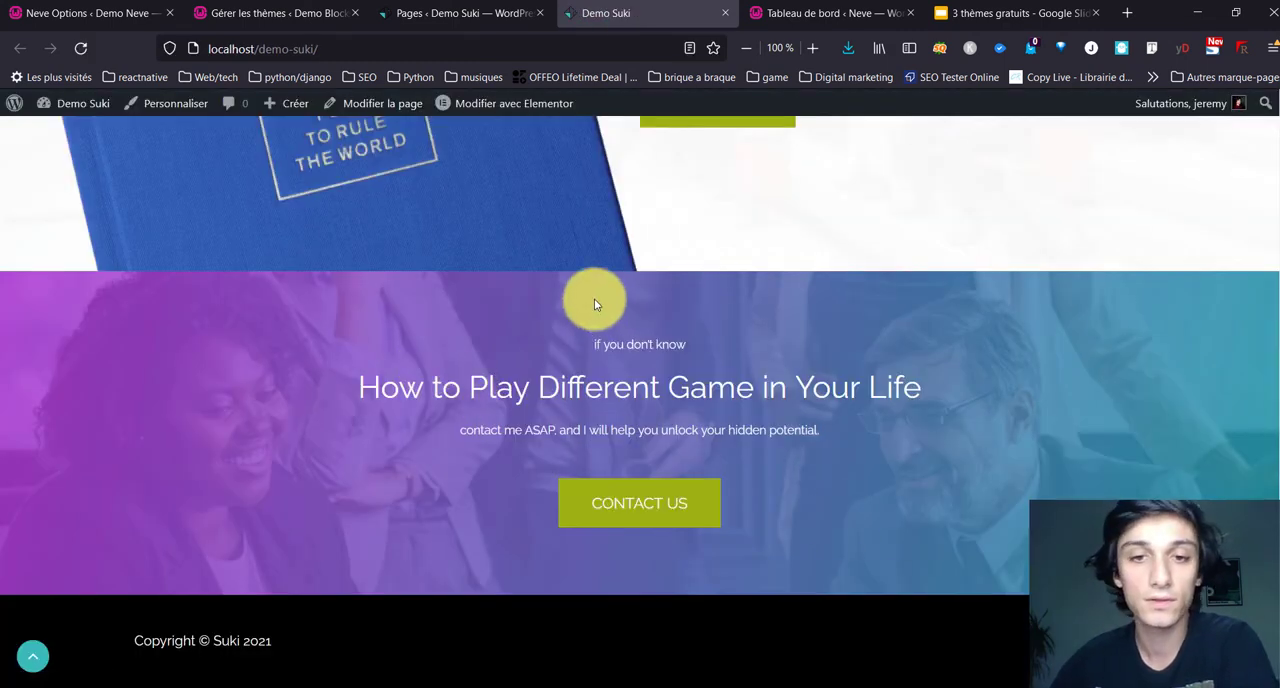
pyautogui.scroll(15, 587, 308)
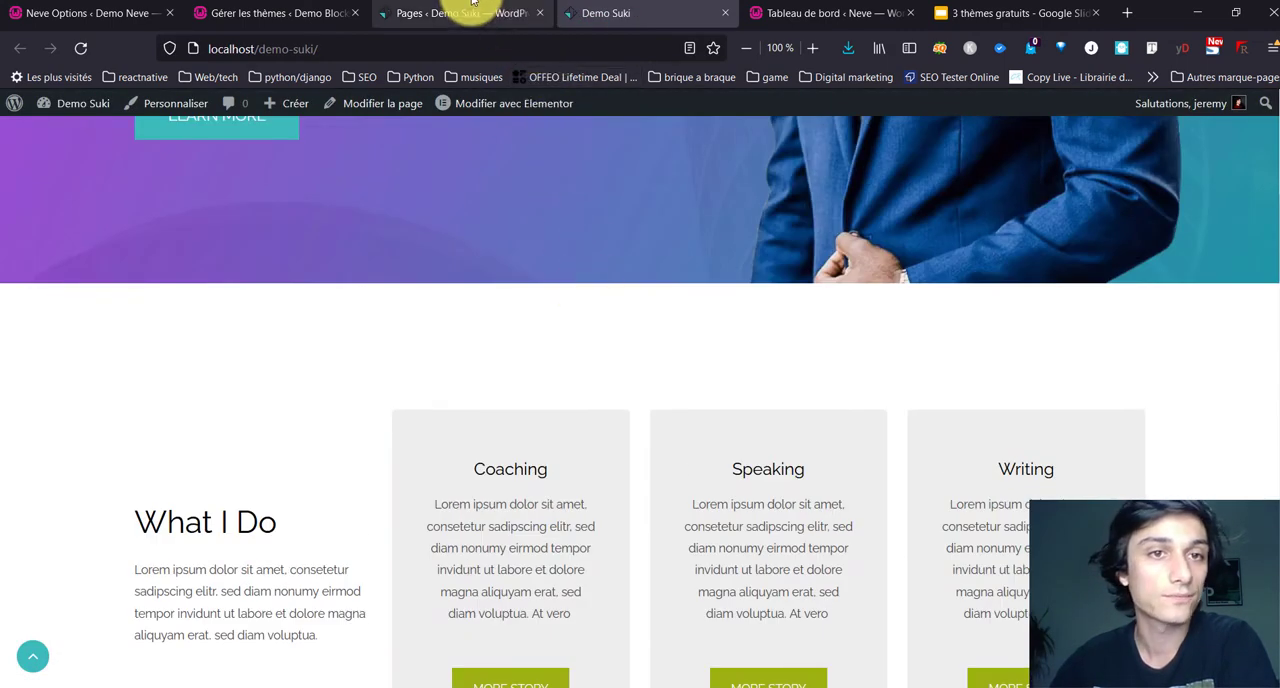
# Step: Return to the WordPress administration and examine the Suki theme's Modules Manager, from the layout modules to the WooCommerce modules
pyautogui.click(474, 6)
pyautogui.moveTo(57, 425)
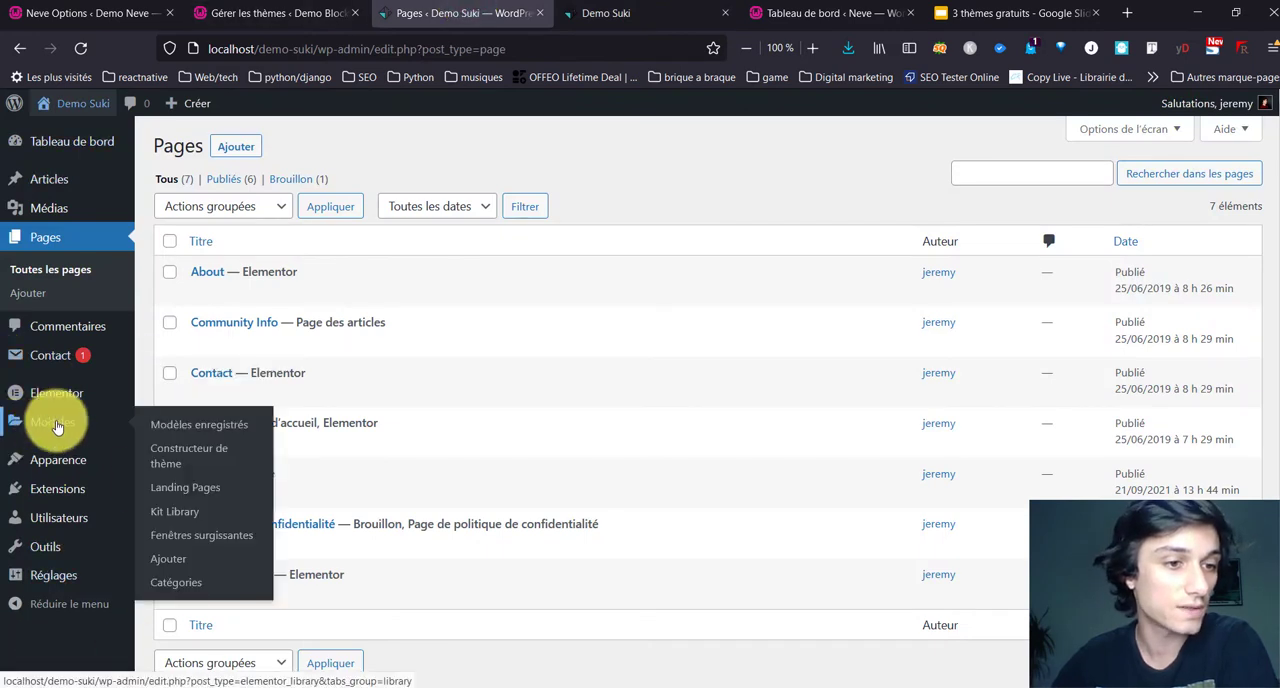
pyautogui.moveTo(58, 462)
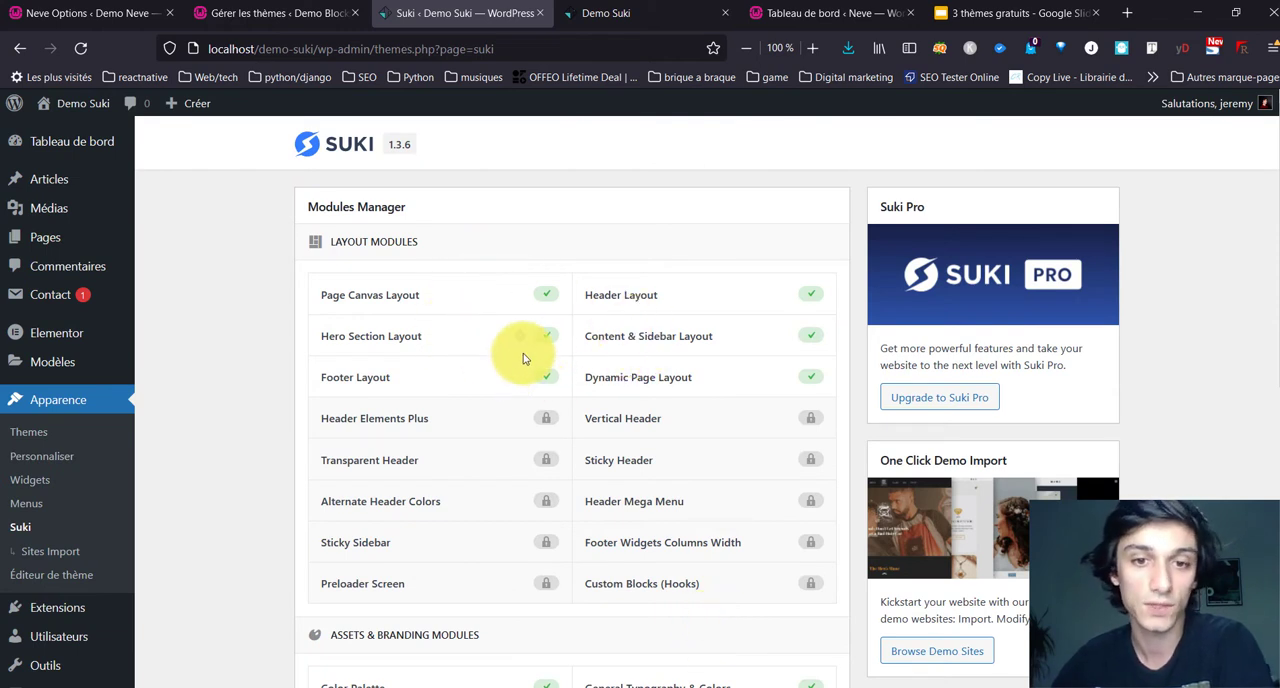
pyautogui.scroll(-3, 523, 358)
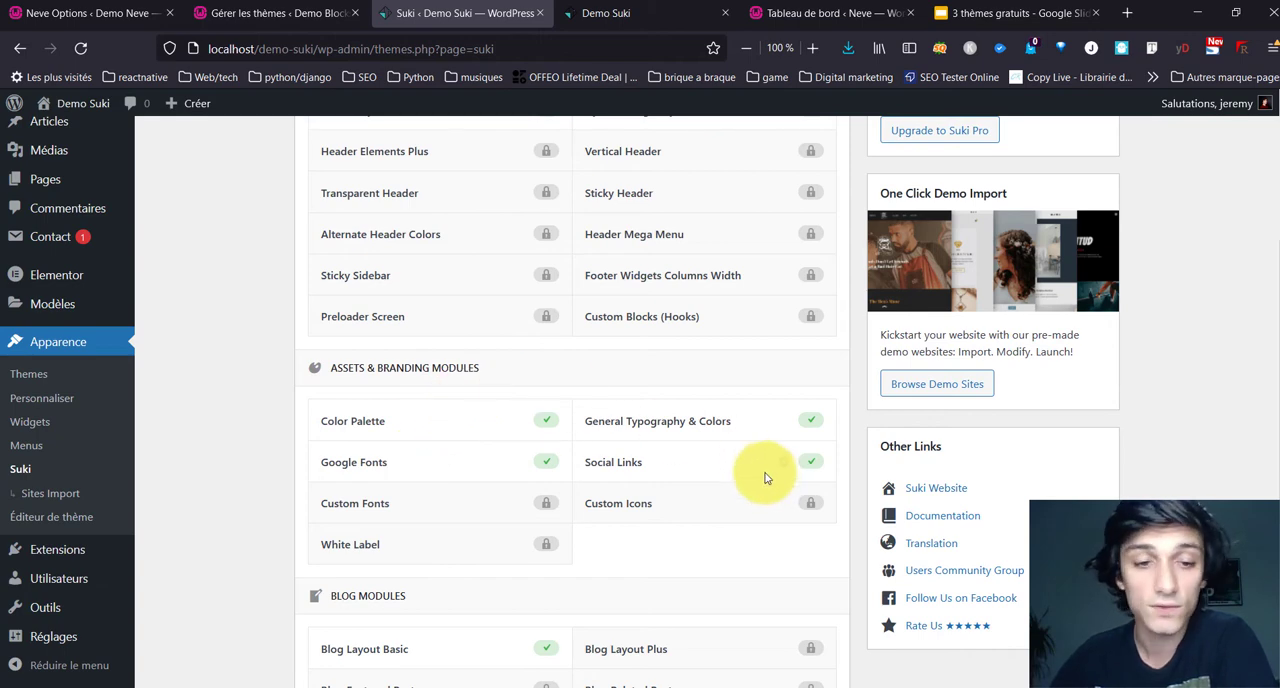
pyautogui.scroll(-3, 466, 477)
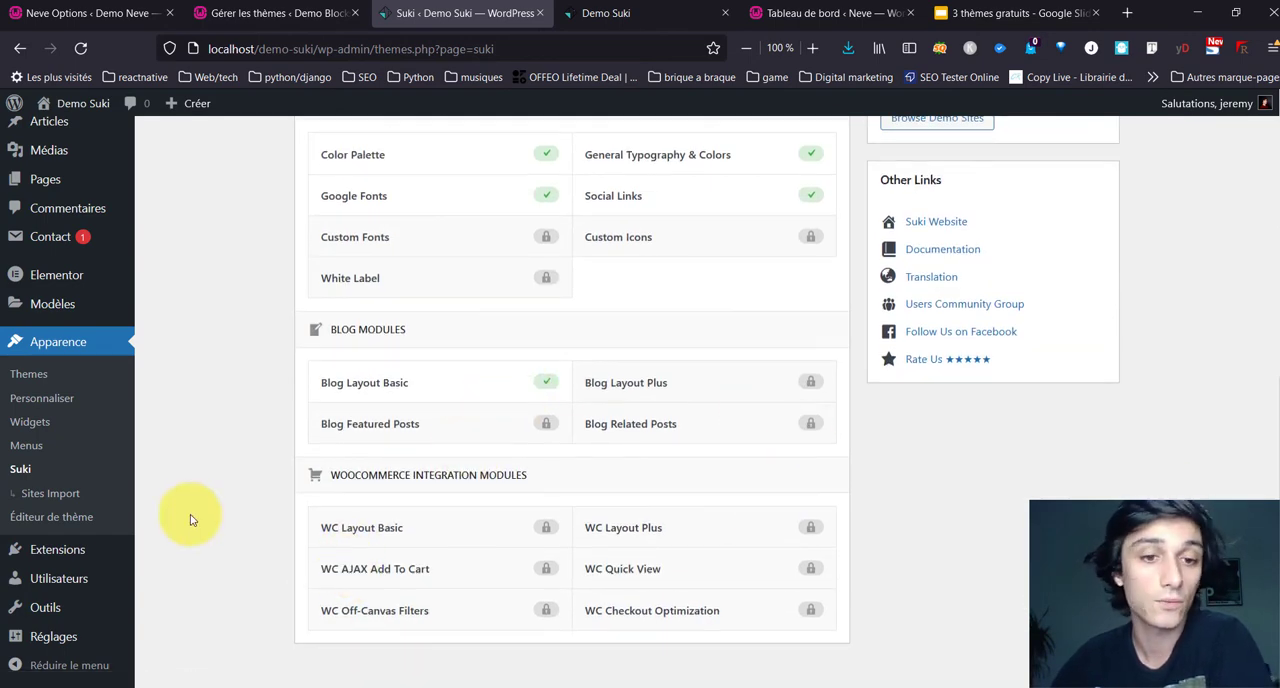
pyautogui.scroll(3, 189, 517)
pyautogui.scroll(-3, 189, 517)
pyautogui.scroll(3, 672, 447)
pyautogui.scroll(3, 672, 447)
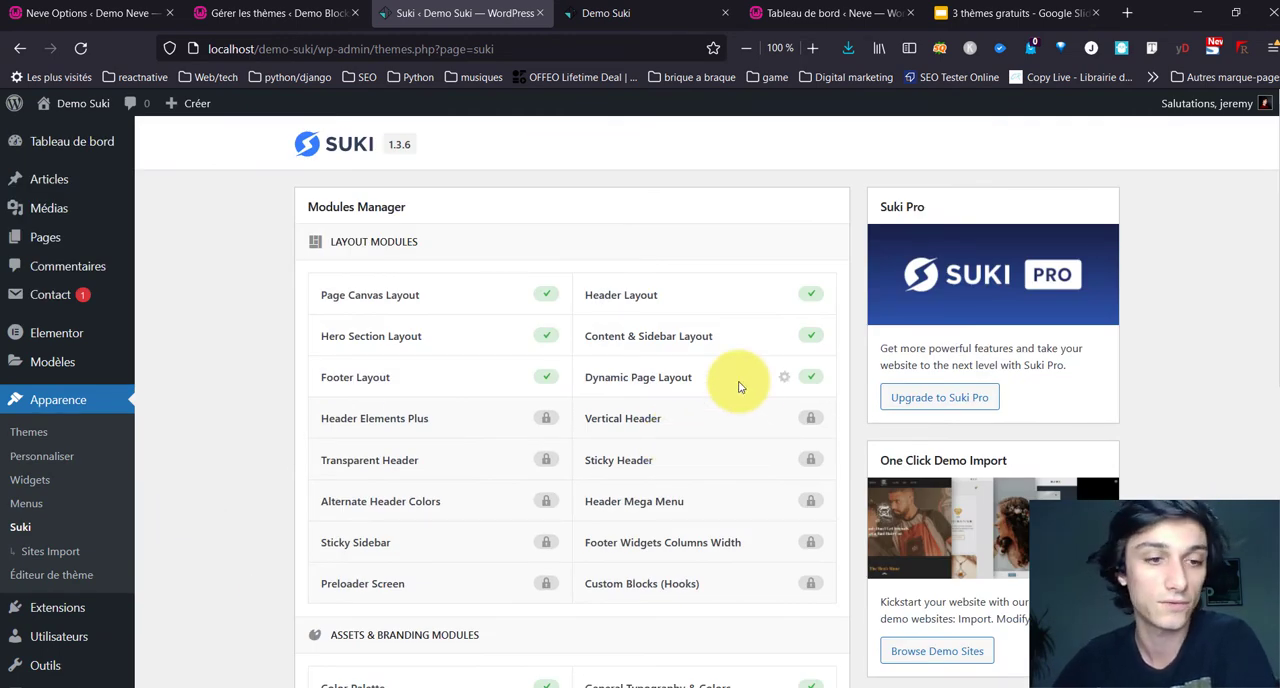
# Step: Open the About page for editing in WordPress and examine its Individual Page Settings (Suki) for content and sidebar
pyautogui.moveTo(58, 224)
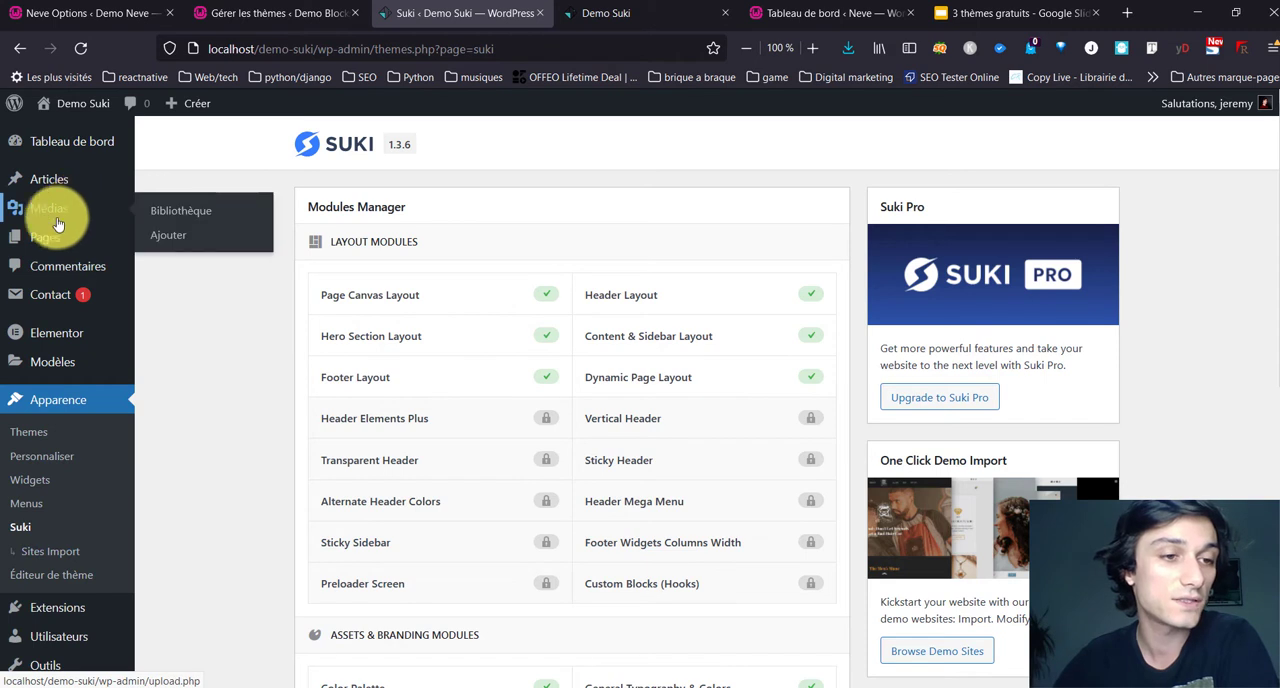
pyautogui.click(60, 245)
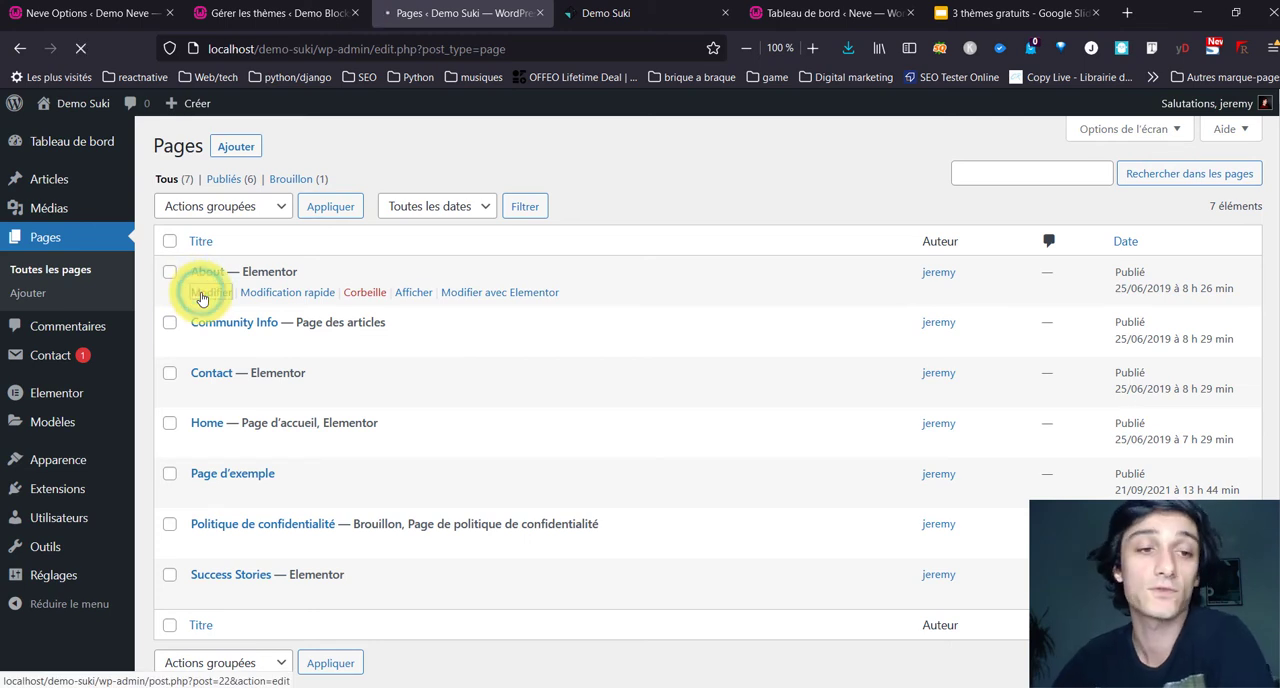
pyautogui.click(208, 292)
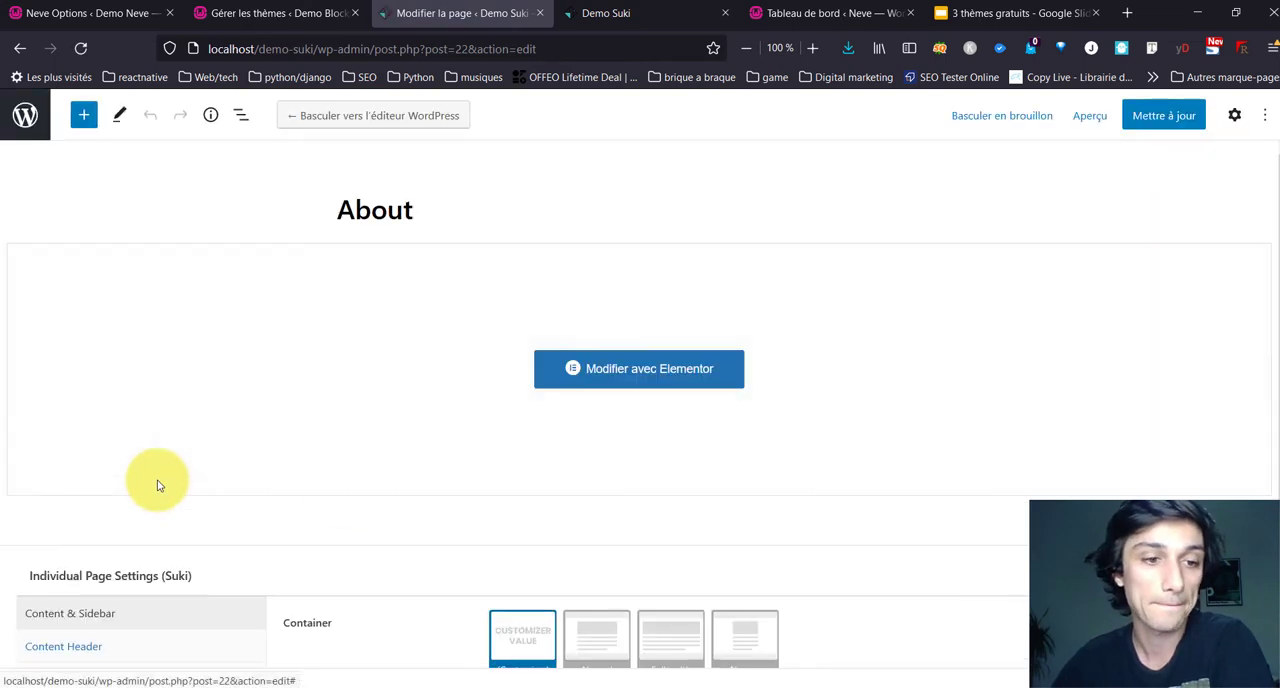
pyautogui.scroll(-2, 174, 451)
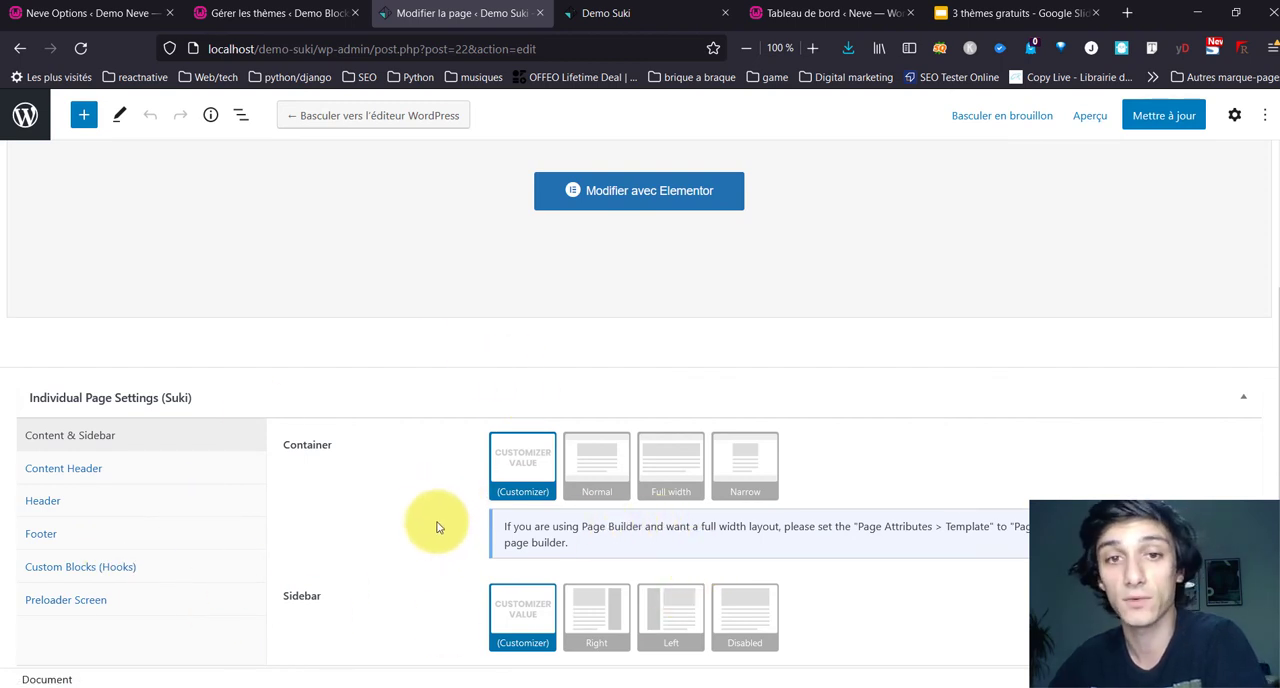
pyautogui.scroll(3, 457, 314)
pyautogui.scroll(-3, 457, 314)
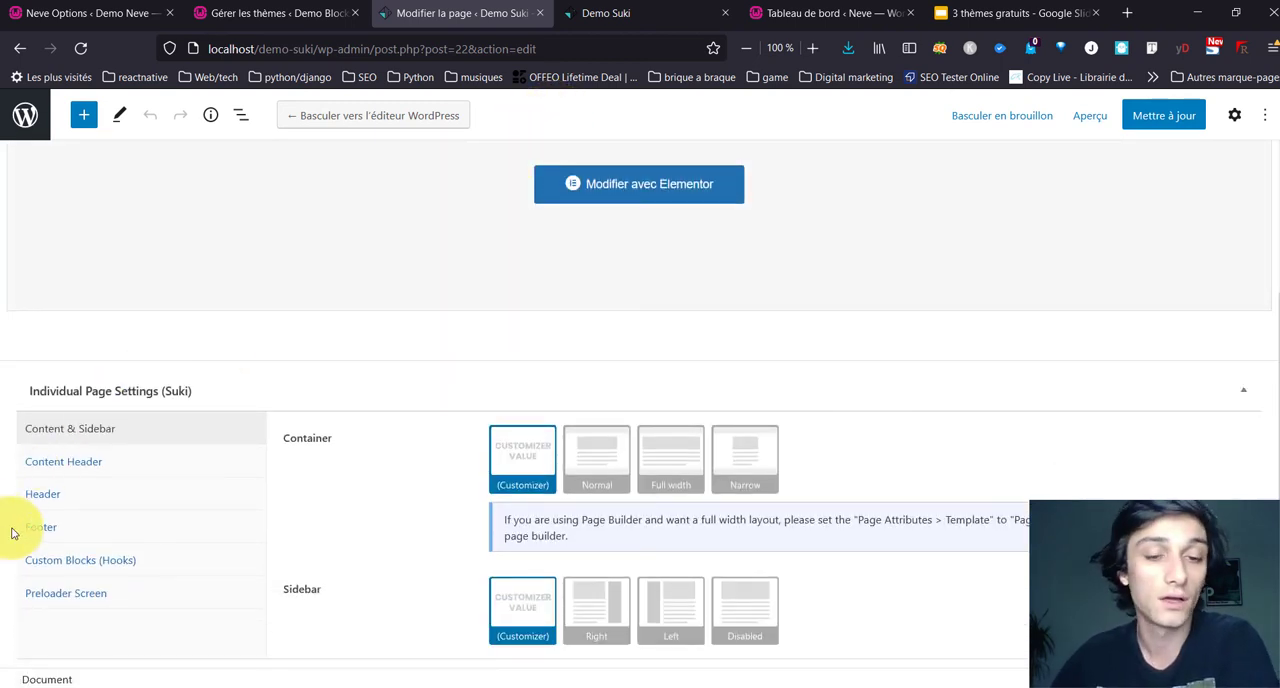
pyautogui.scroll(3, 346, 490)
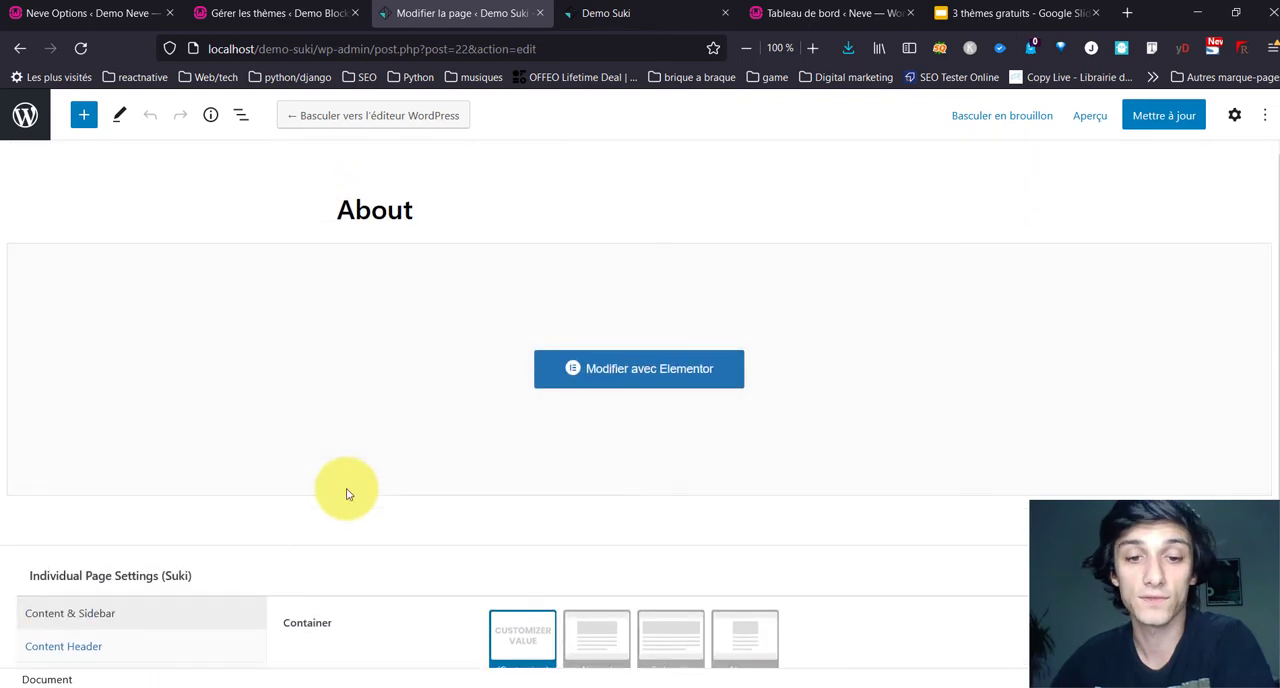
pyautogui.scroll(-3, 346, 488)
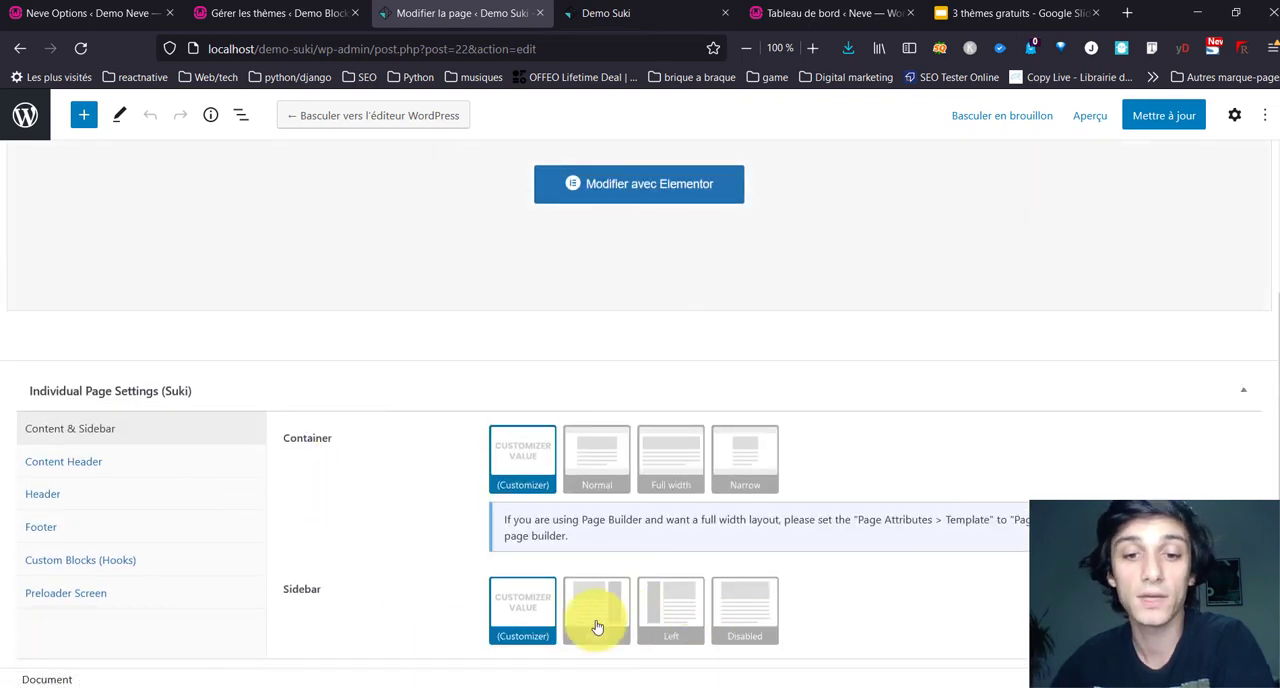
# Step: Review the About page's Suki settings for Header, Custom Blocks (Hooks) and Preloader Screen
pyautogui.click(105, 490)
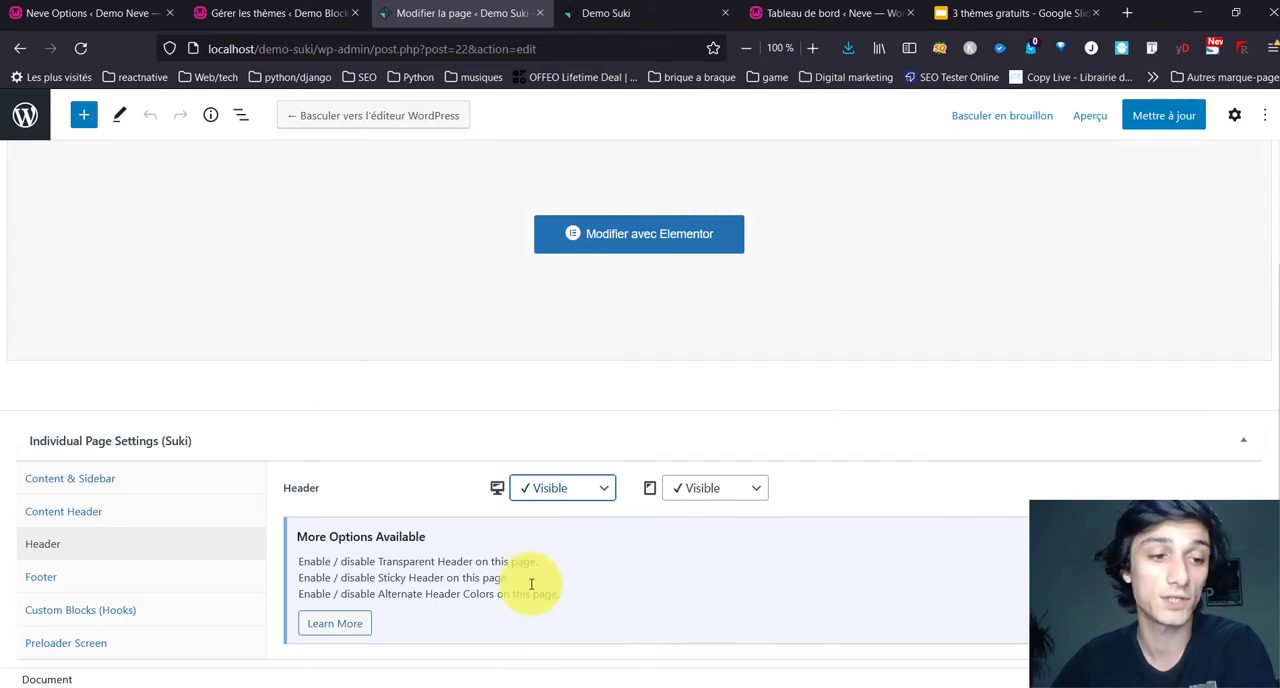
pyautogui.click(64, 620)
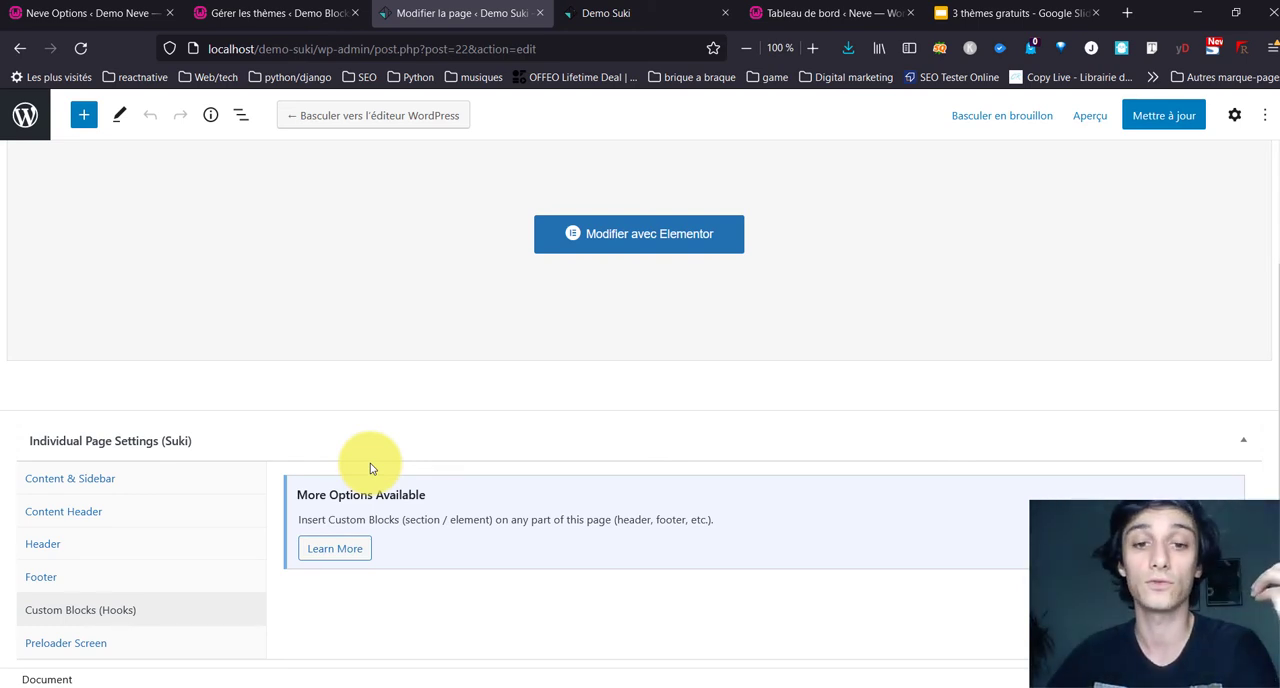
pyautogui.click(122, 645)
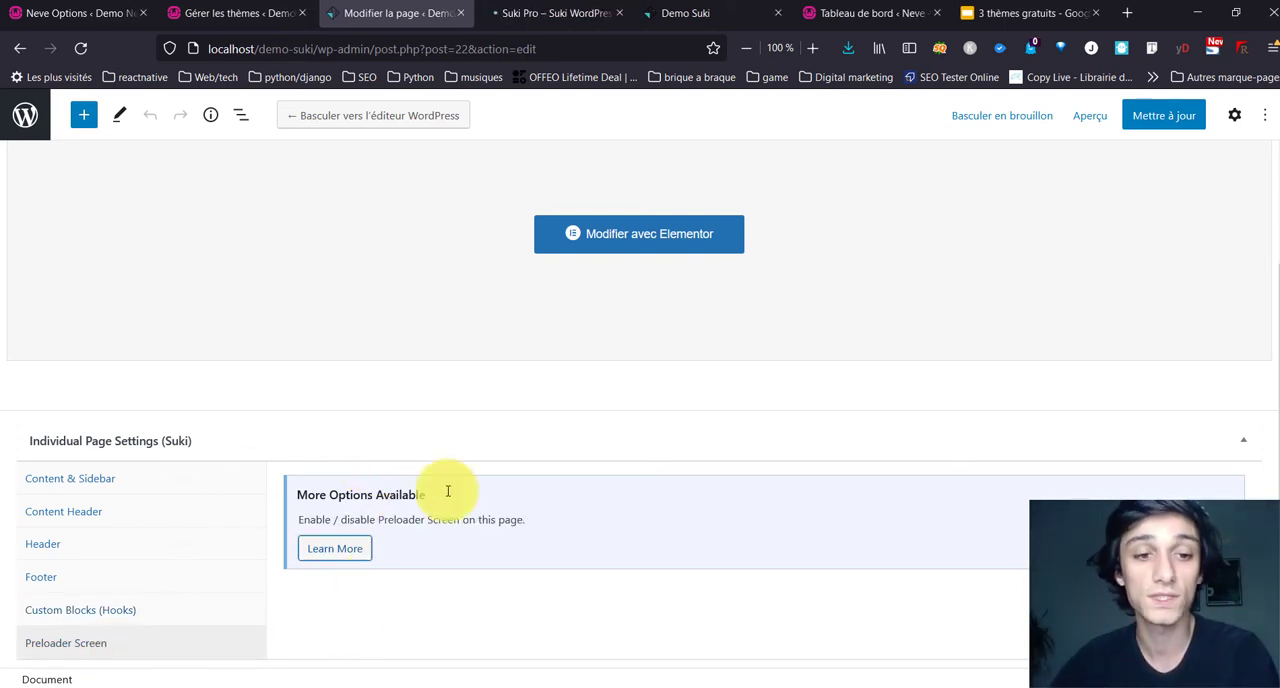
# Step: Examine the Suki Pro page on the Suki website, including its price and the premium layout modules
pyautogui.click(520, 18)
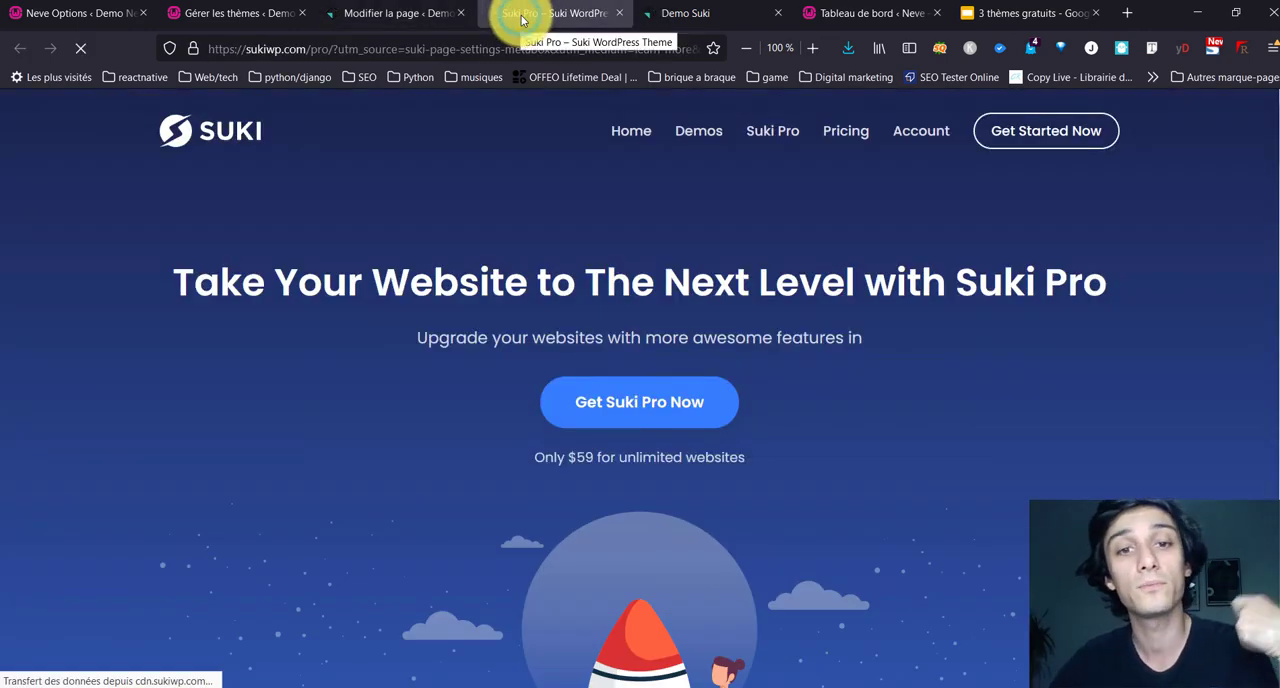
pyautogui.click(767, 137)
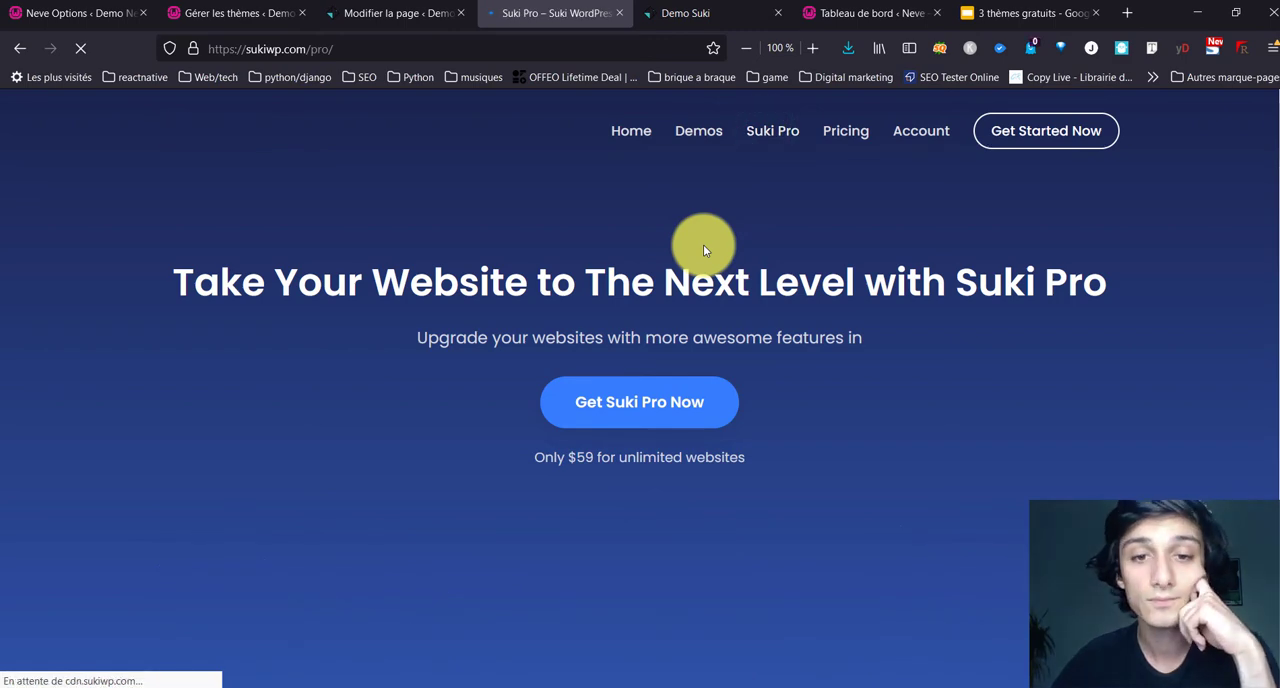
pyautogui.scroll(-10, 292, 420)
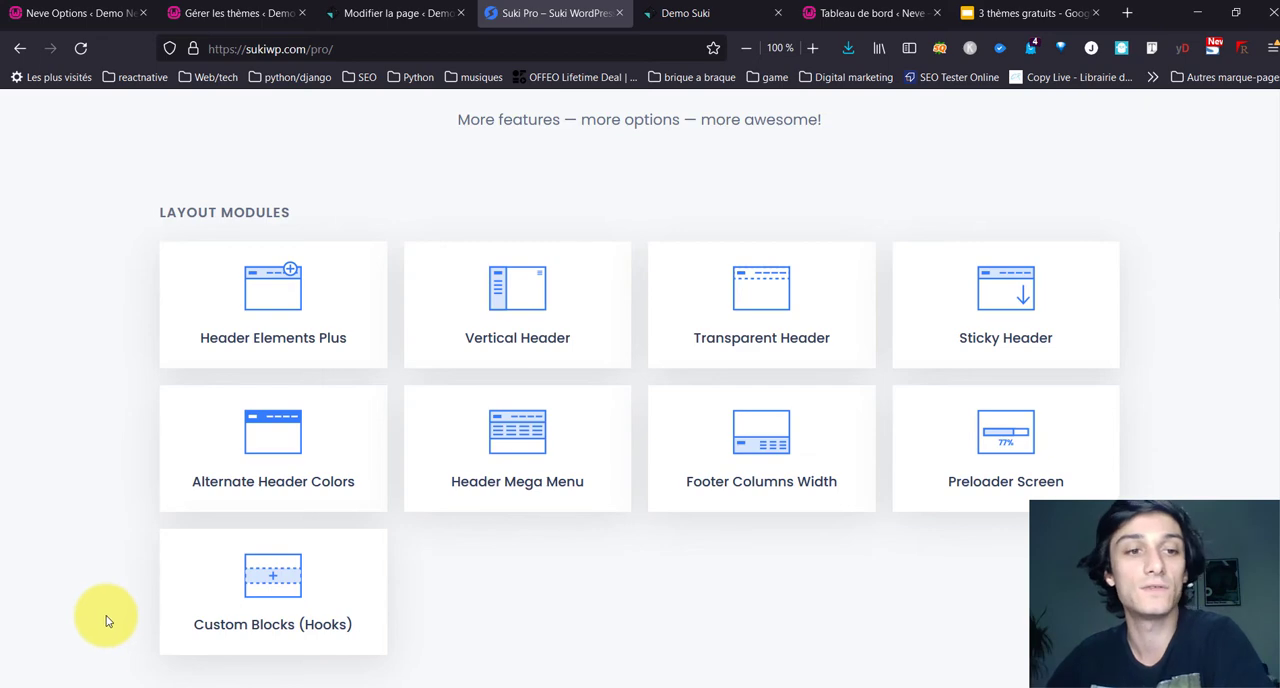
pyautogui.scroll(10, 108, 621)
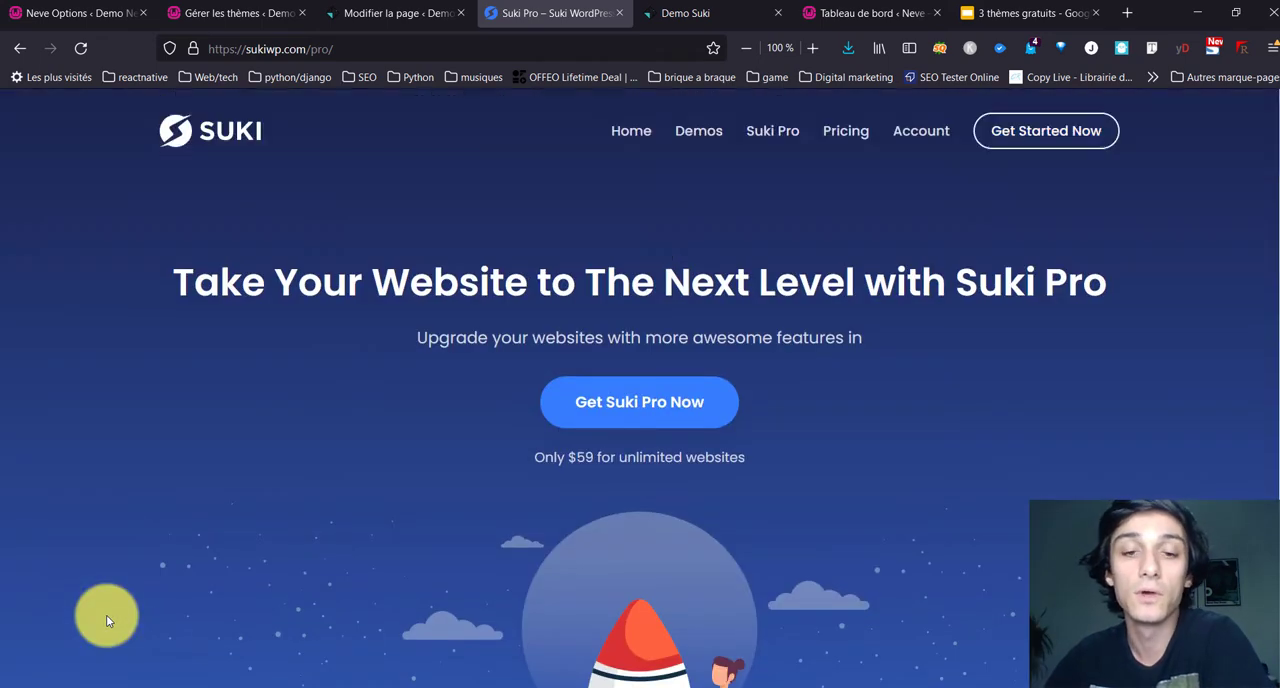
pyautogui.scroll(-5, 108, 621)
pyautogui.scroll(4, 112, 612)
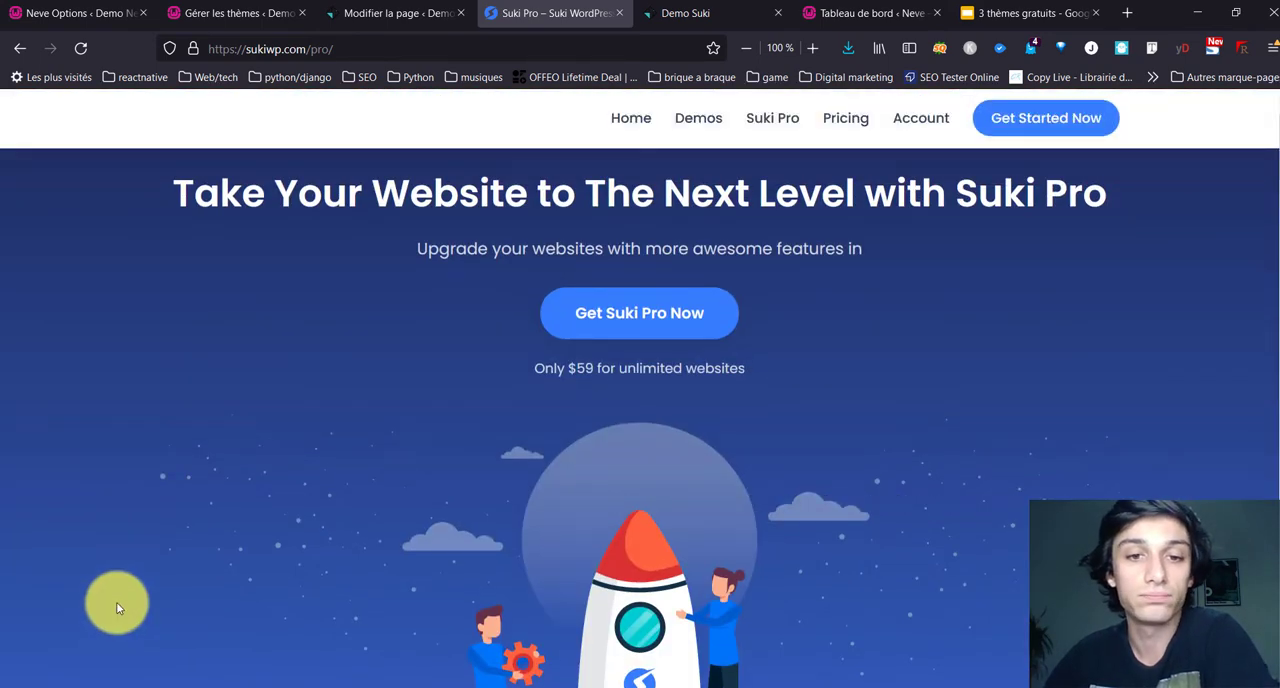
pyautogui.moveTo(580, 377); pyautogui.dragTo(737, 380)
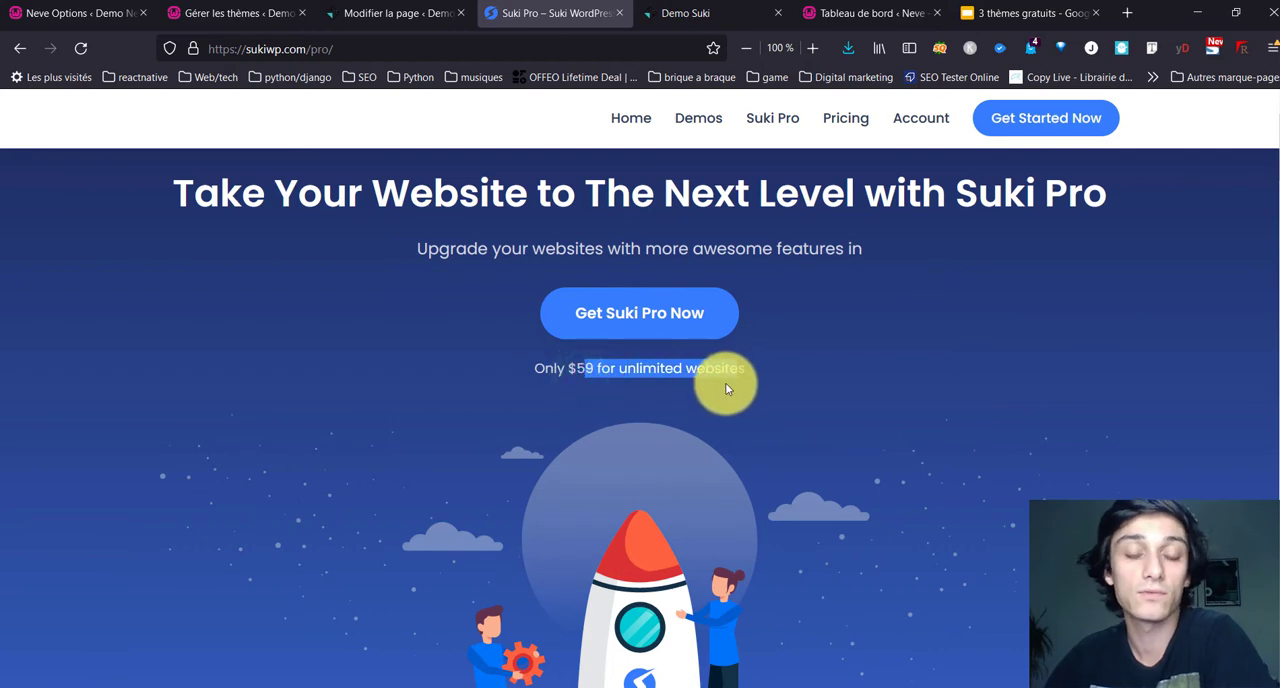
pyautogui.scroll(-9, 551, 486)
pyautogui.scroll(5, 555, 491)
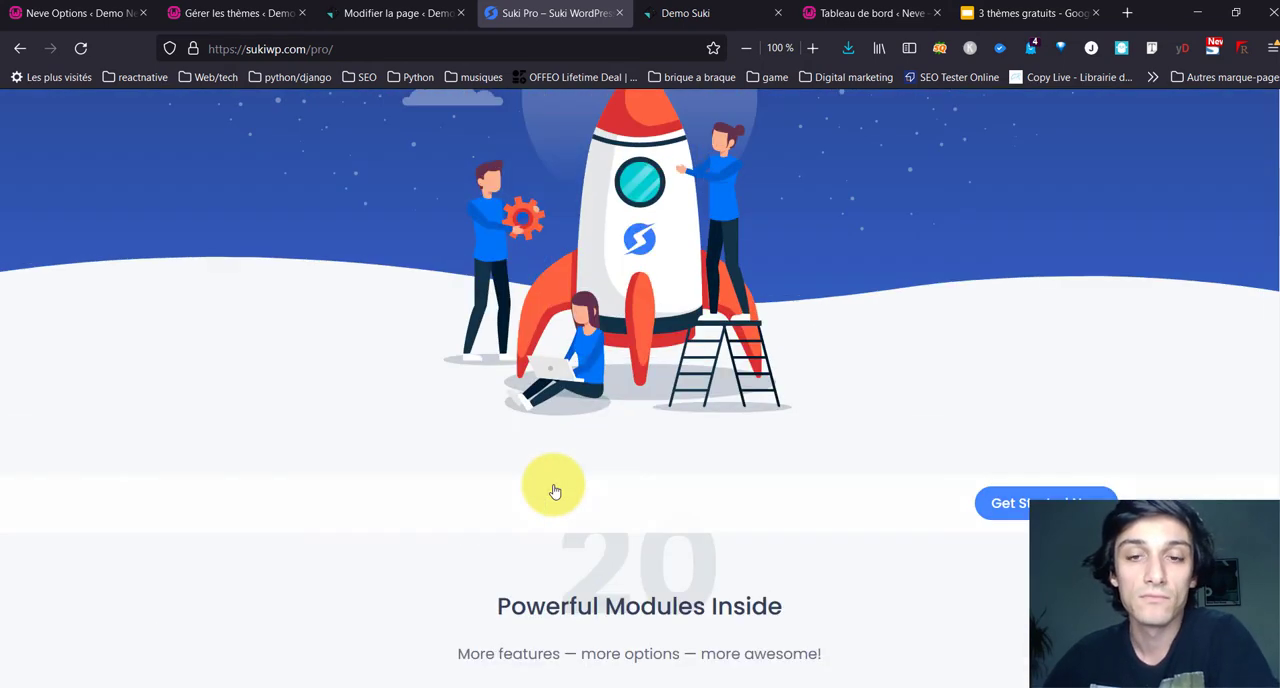
pyautogui.scroll(5, 555, 489)
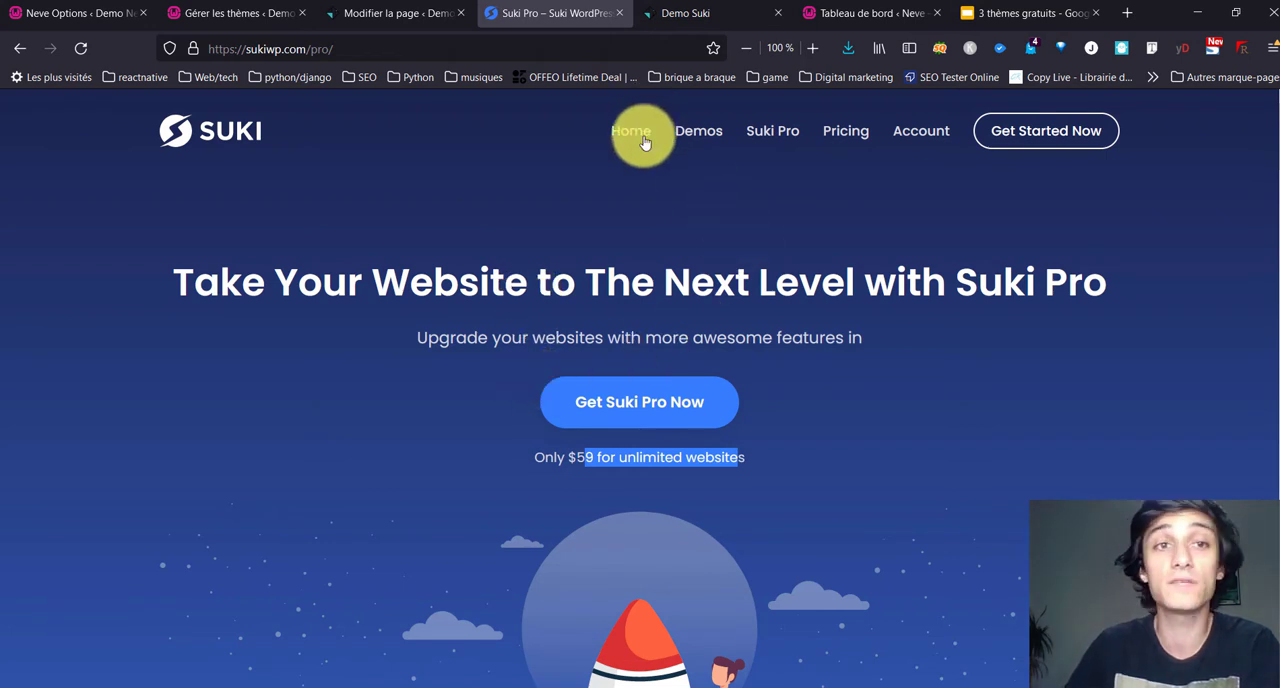
# Step: Open the Demo Suki site in a new tab from the WordPress administration, launch its theme customizer and review the home page preview
pyautogui.click(352, 13)
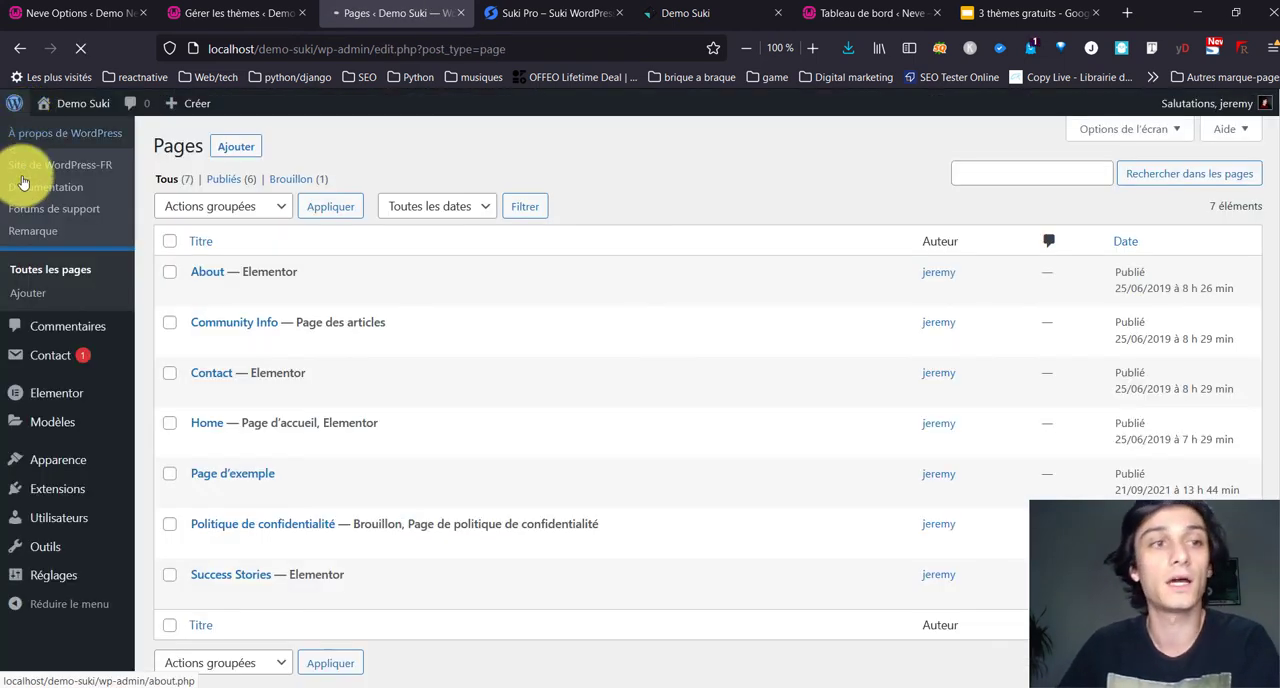
pyautogui.rightClick(78, 112)
pyautogui.click(84, 123)
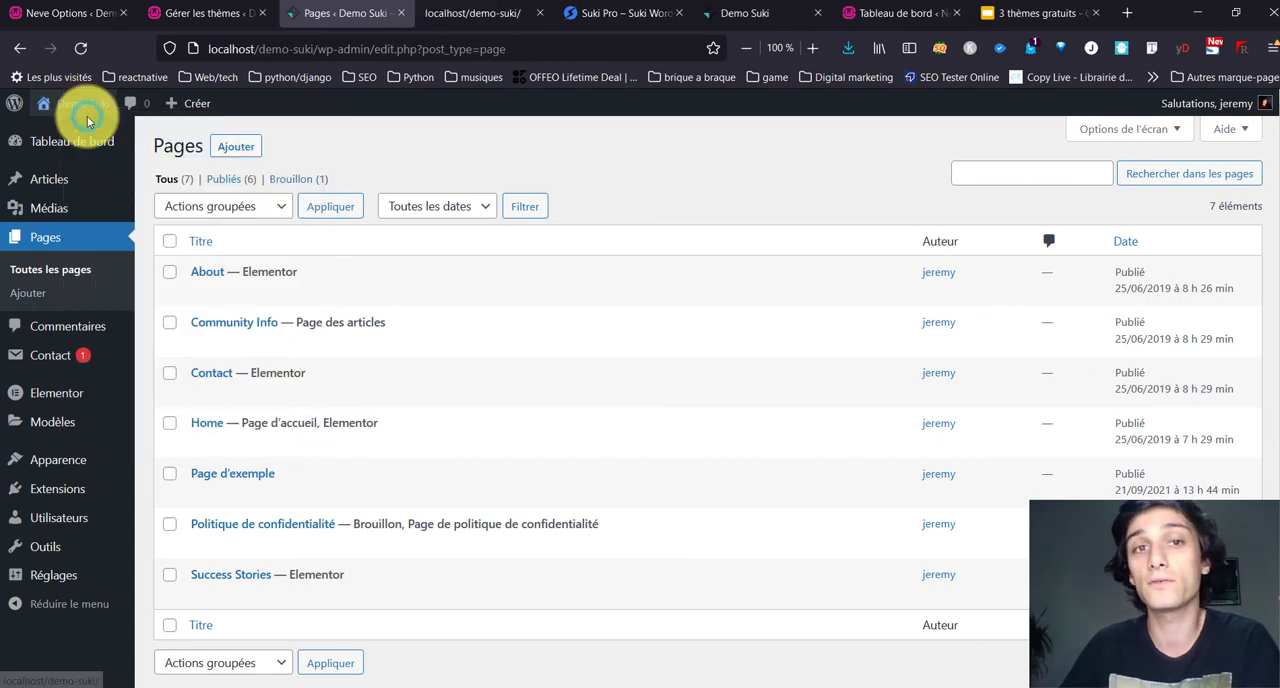
pyautogui.click(465, 20)
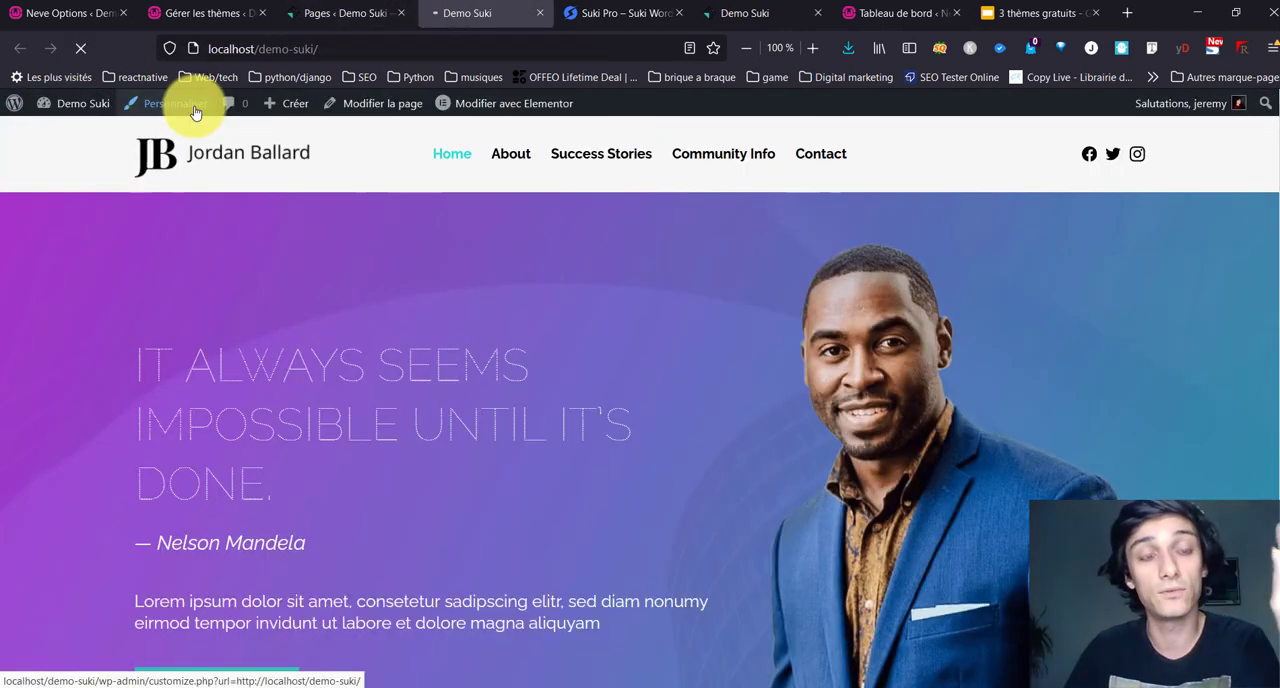
pyautogui.click(196, 113)
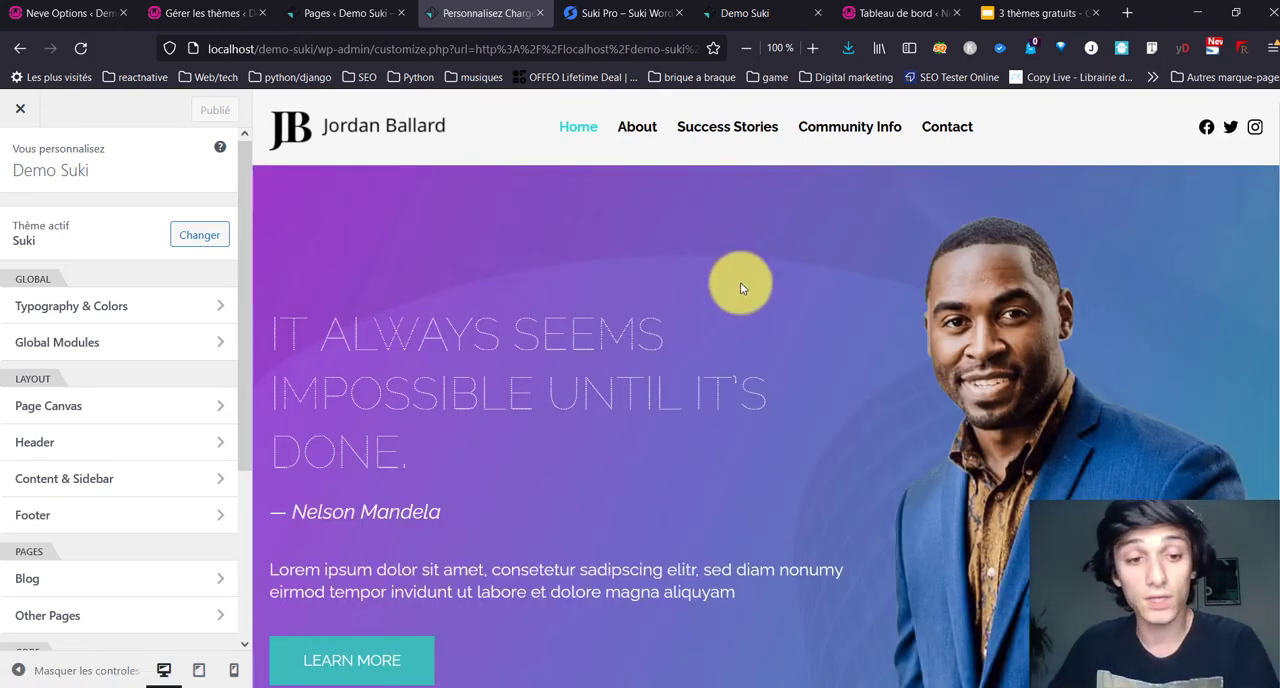
pyautogui.scroll(-9, 737, 252)
pyautogui.scroll(-8, 735, 245)
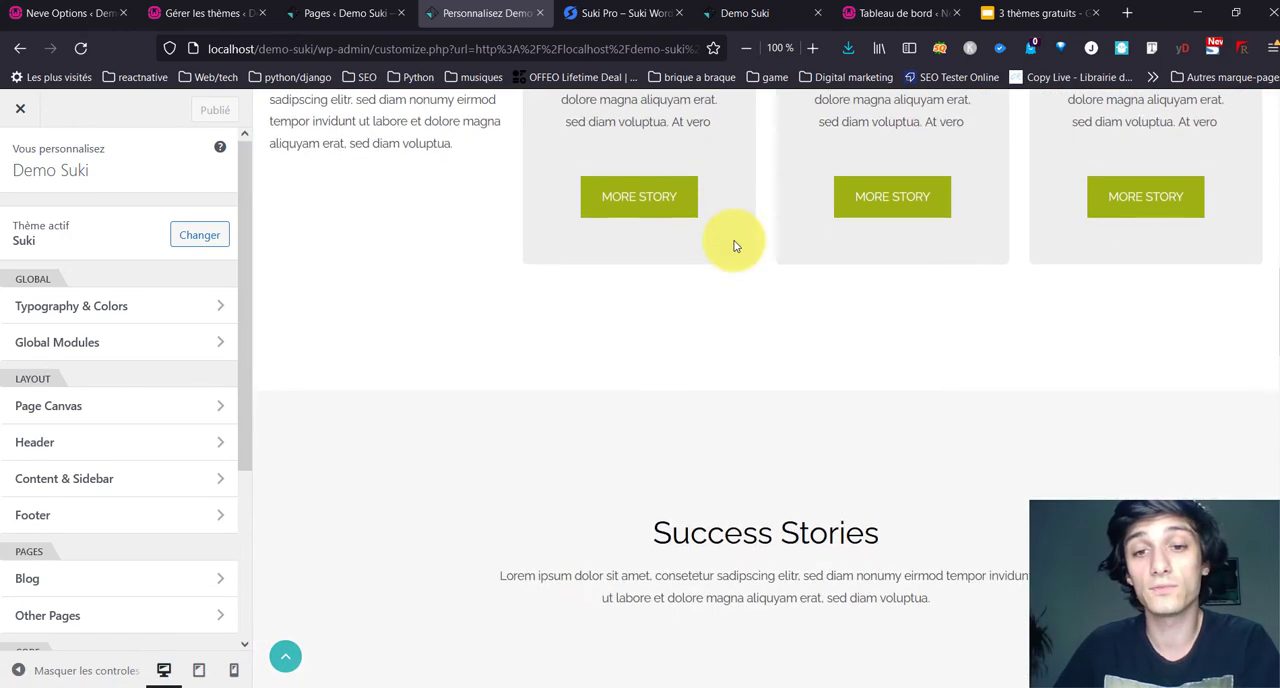
pyautogui.scroll(-10, 724, 225)
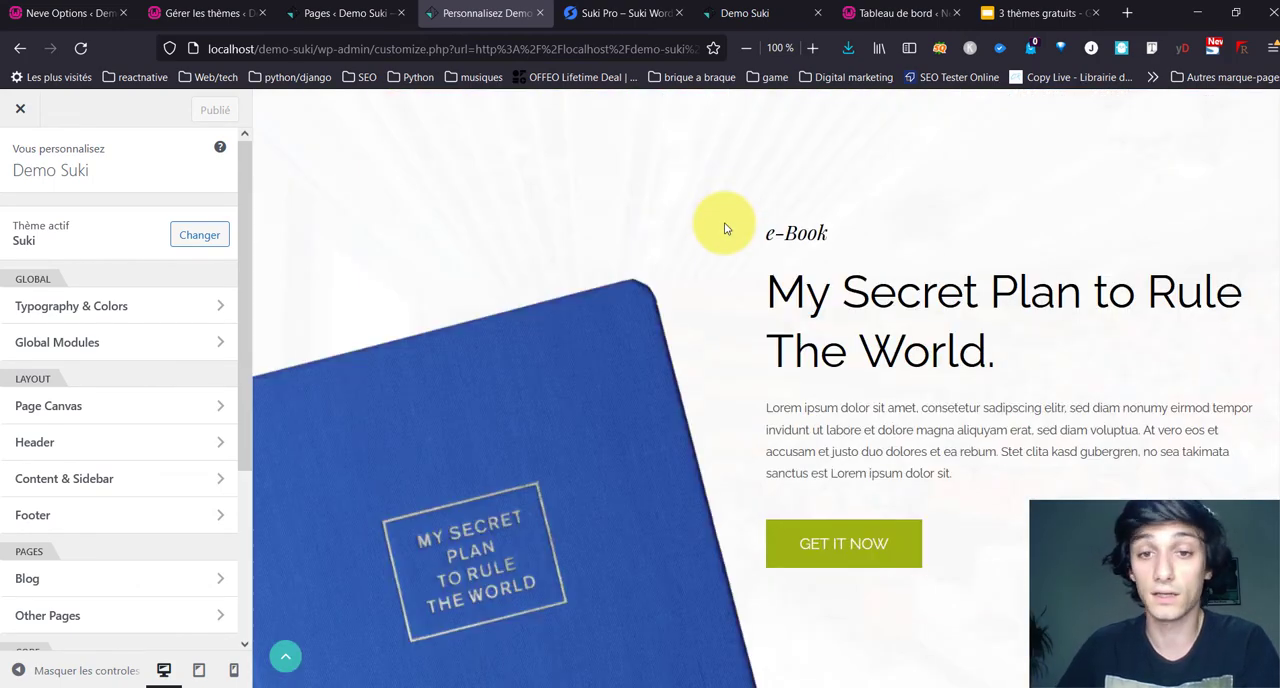
pyautogui.scroll(12, 713, 197)
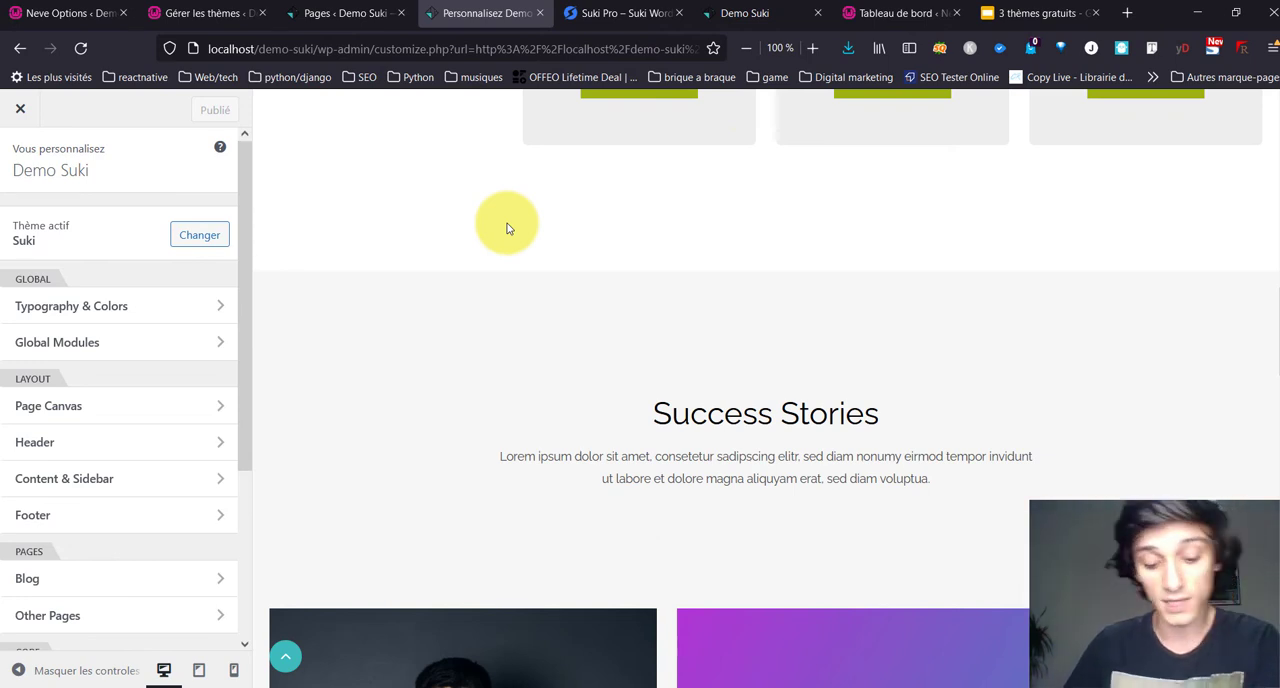
# Step: Open the Suki website's pricing page and compare the Free, Pro - Essential and Pro - Design plans
pyautogui.scroll(4, 506, 228)
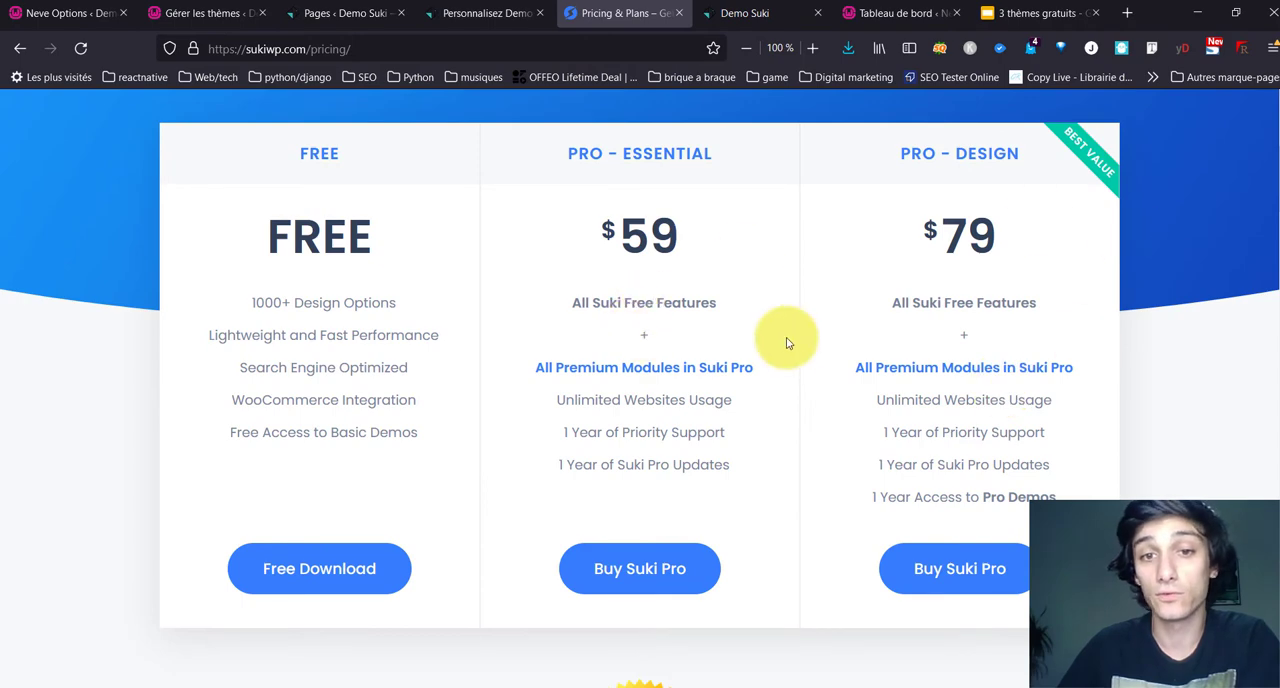
pyautogui.scroll(-4, 671, 260)
pyautogui.scroll(3, 672, 264)
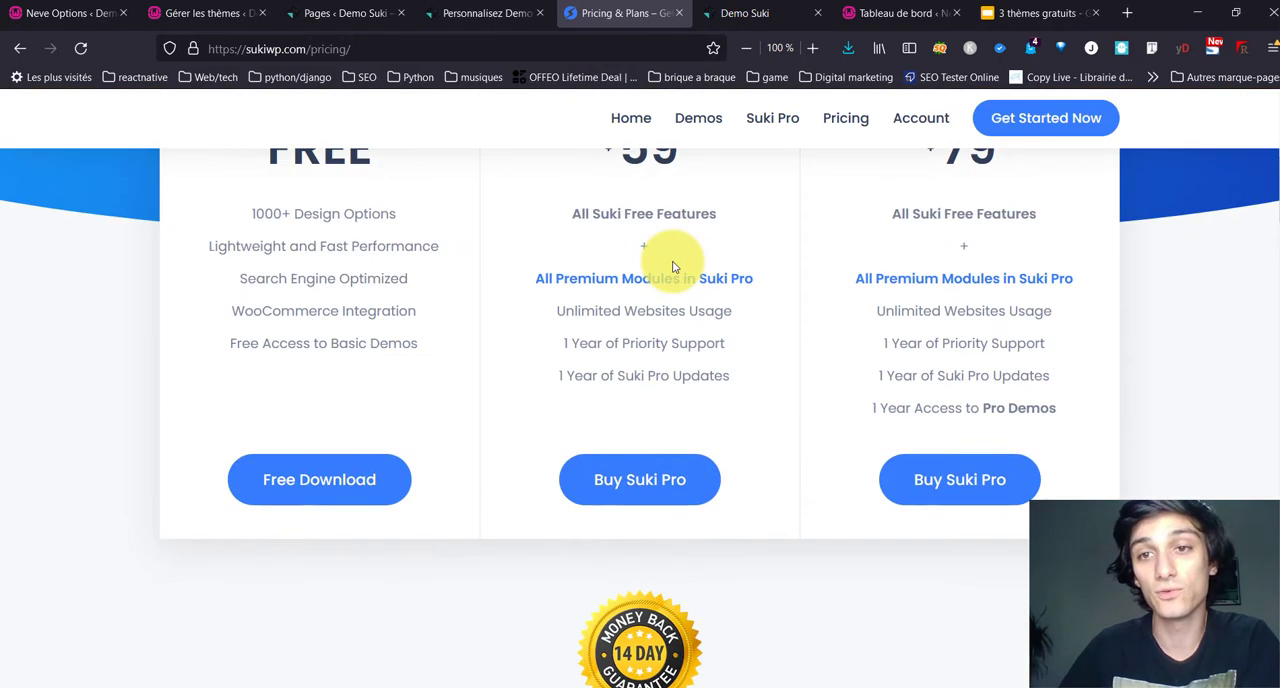
# Step: Compare the website usage, support and update terms of the Pro - Essential and Pro - Design plans
pyautogui.scroll(2, 600, 290)
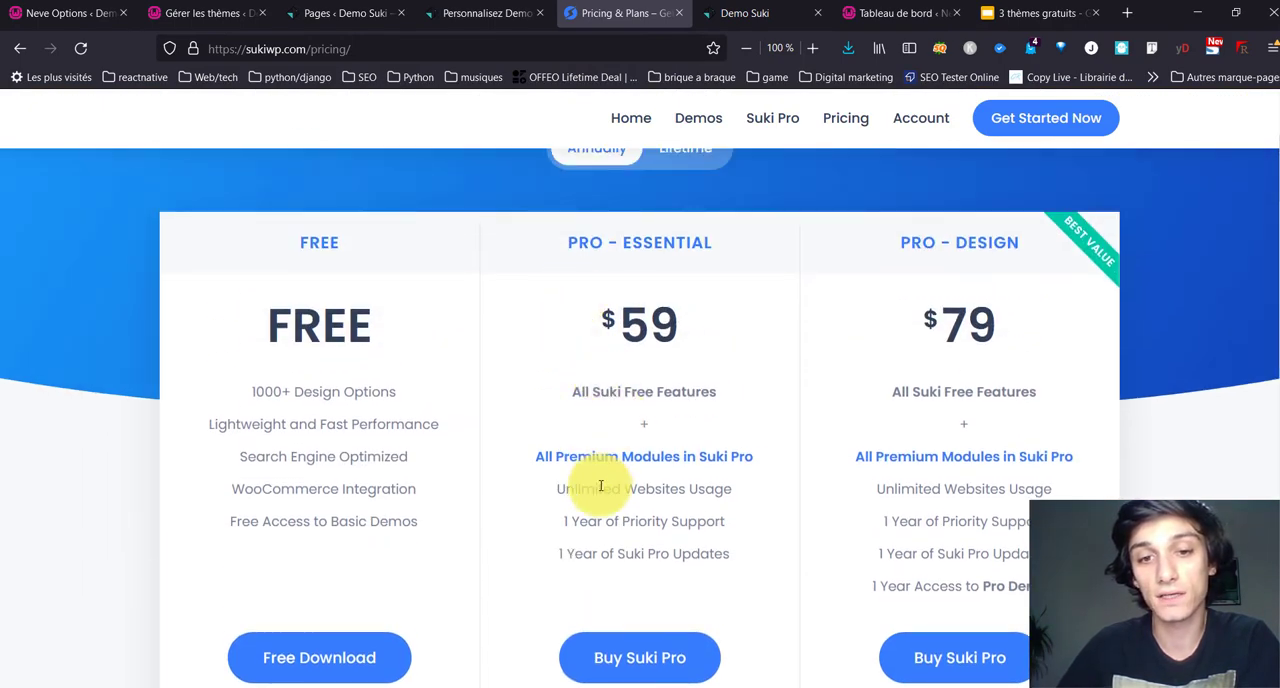
pyautogui.moveTo(597, 489); pyautogui.dragTo(955, 521)
pyautogui.click(955, 521)
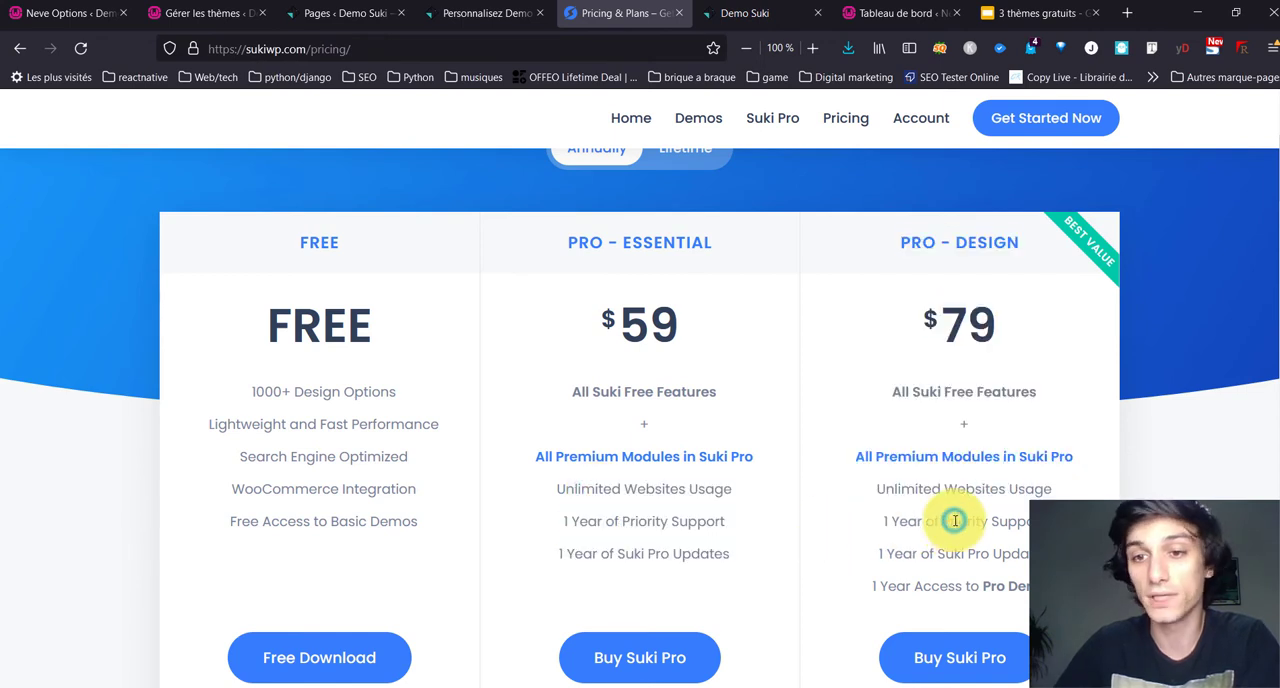
pyautogui.moveTo(878, 519); pyautogui.dragTo(1047, 539)
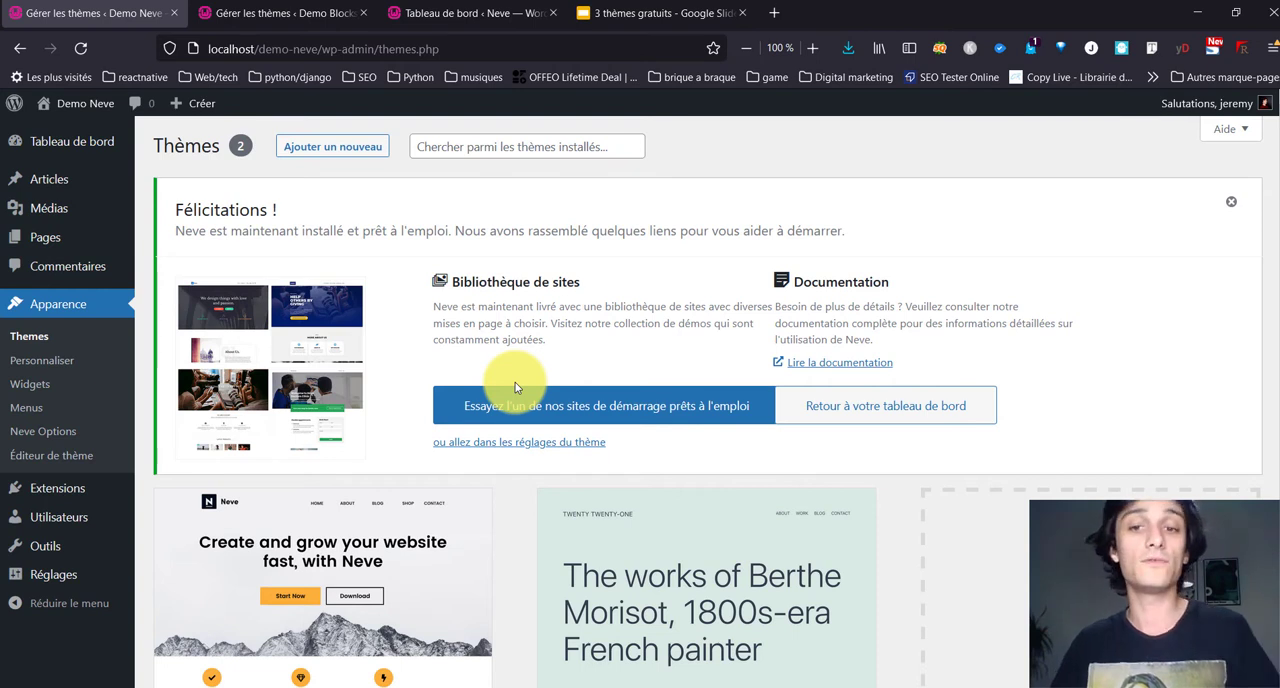
# Step: Open Neve's starter sites, install and activate the Cloud Templates & Patterns Collection plugin, and browse the Elementor designs
pyautogui.click(527, 415)
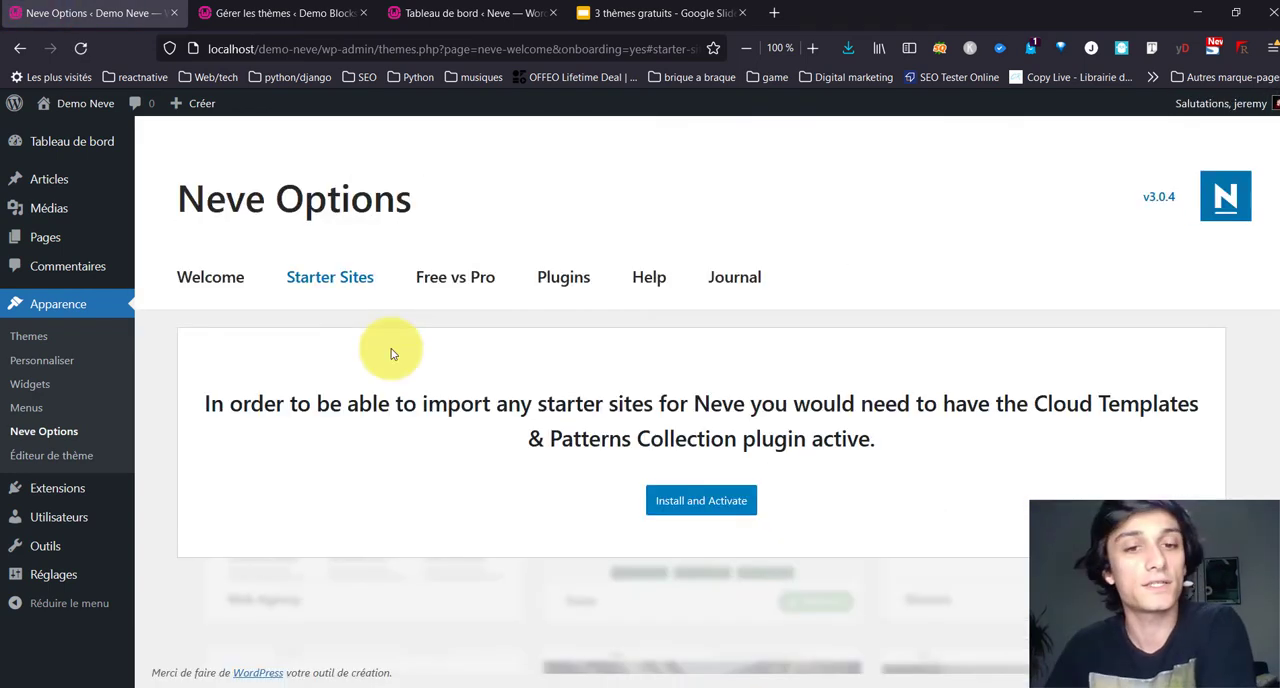
pyautogui.click(737, 508)
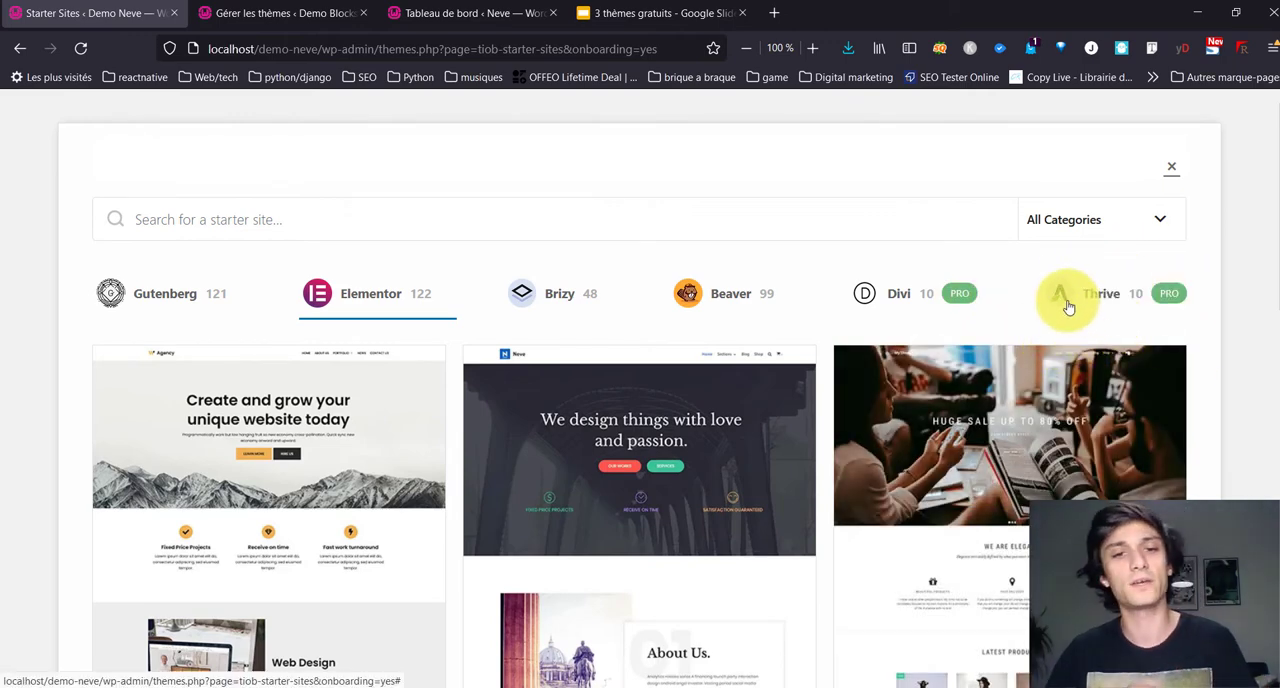
pyautogui.scroll(-2, 3, 480)
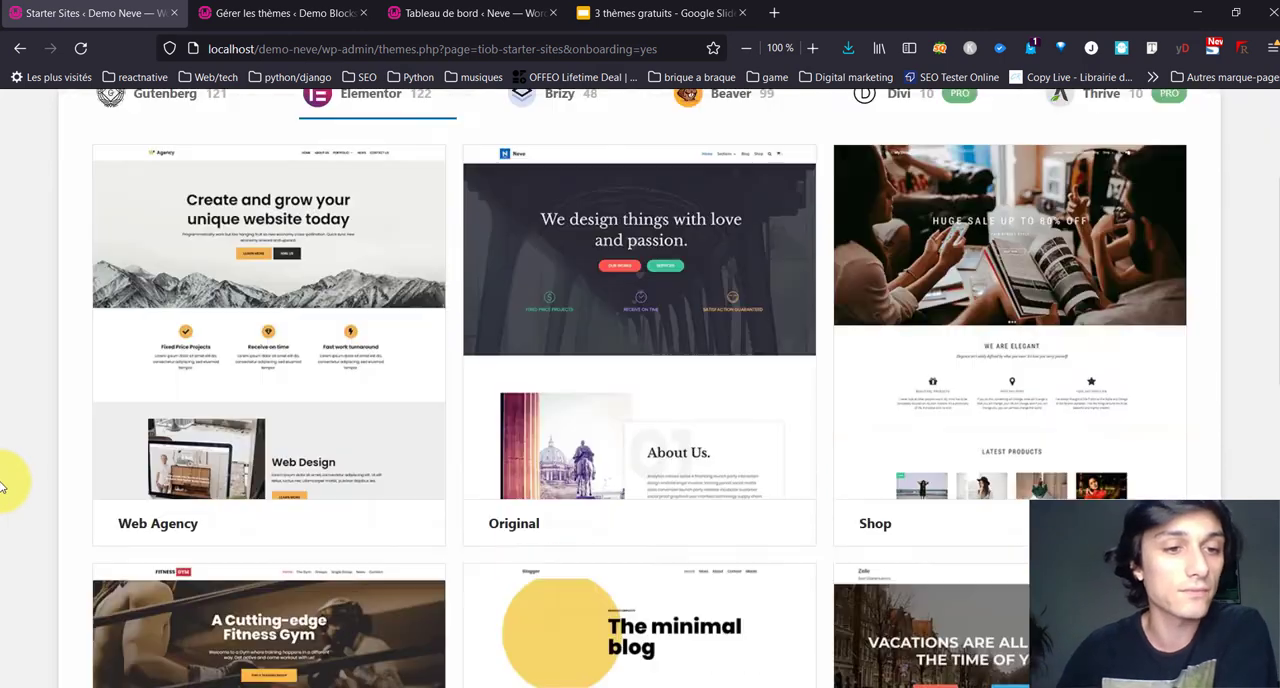
pyautogui.scroll(-1, 3, 480)
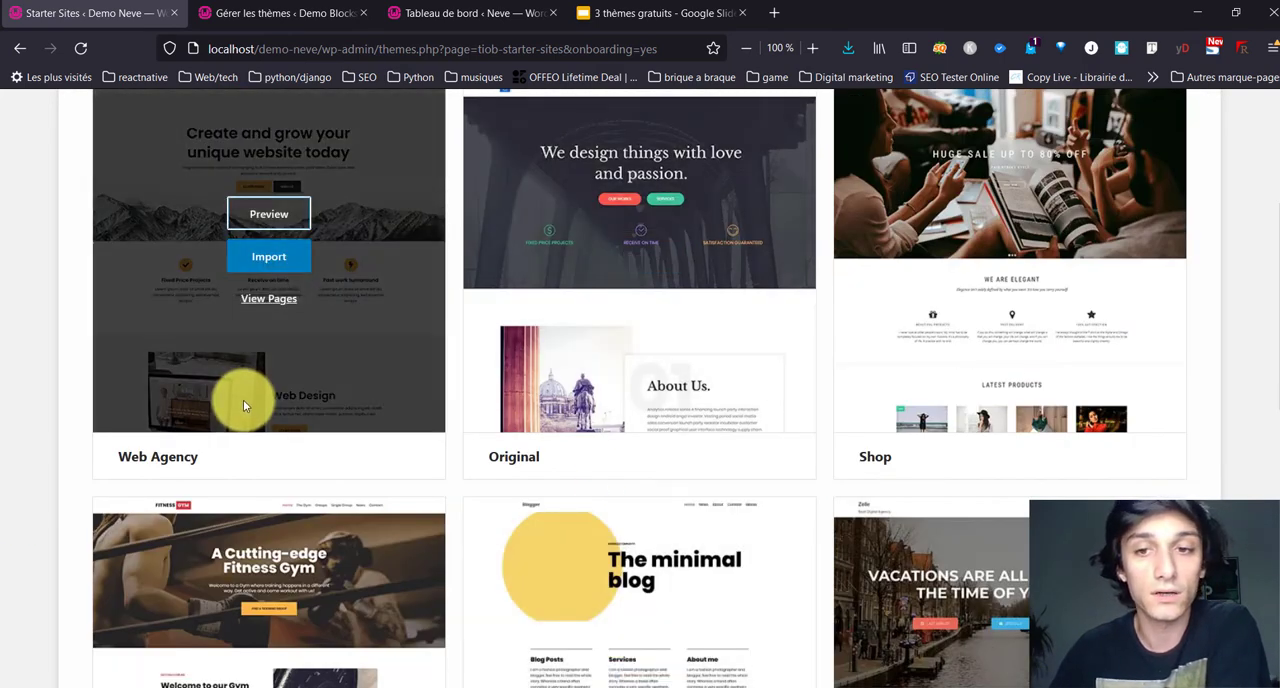
# Step: Filter the Elementor starter sites by the Business category
pyautogui.scroll(3, 243, 399)
pyautogui.click(1050, 219)
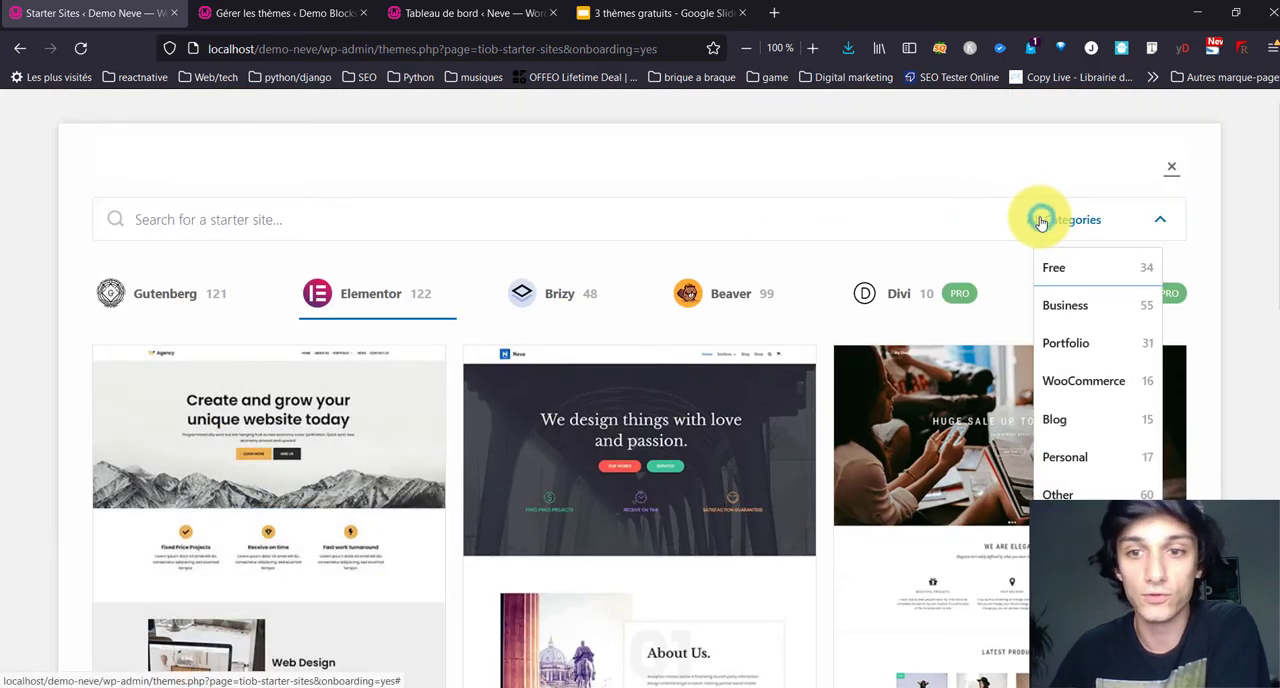
pyautogui.click(1066, 305)
pyautogui.scroll(-10, 10, 452)
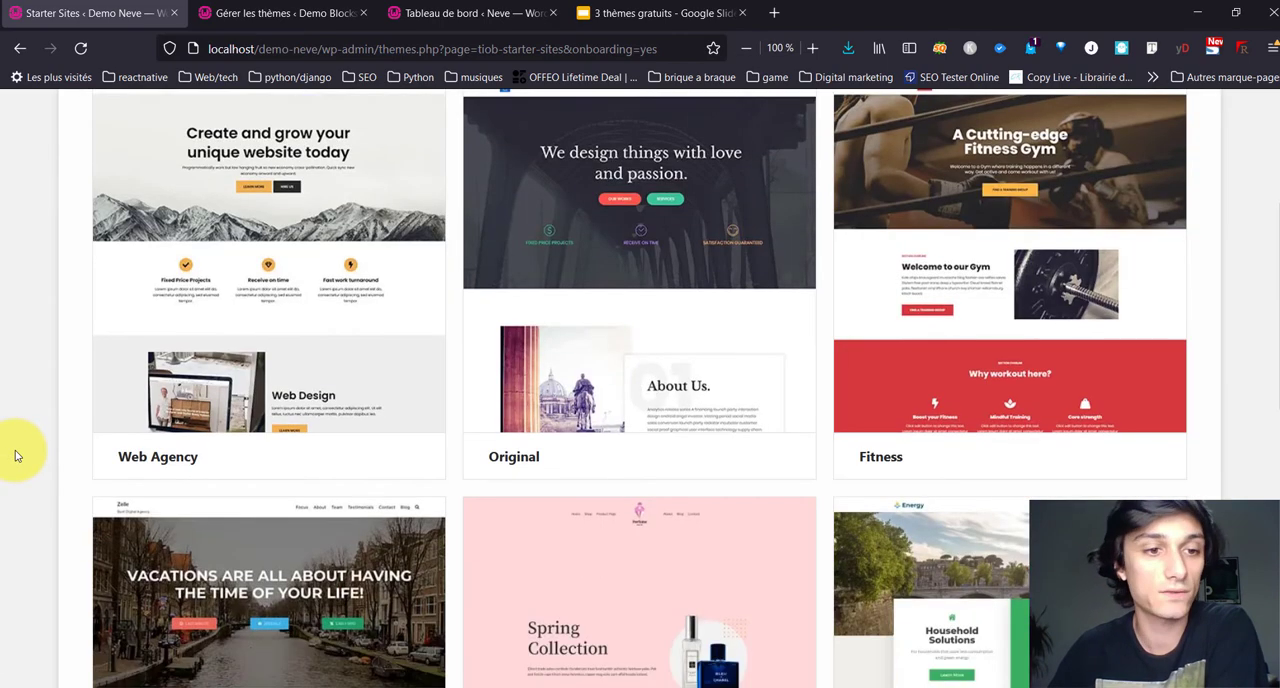
# Step: Look through the Business starter sites, checking which designs are free and which are premium
pyautogui.scroll(-12, 16, 450)
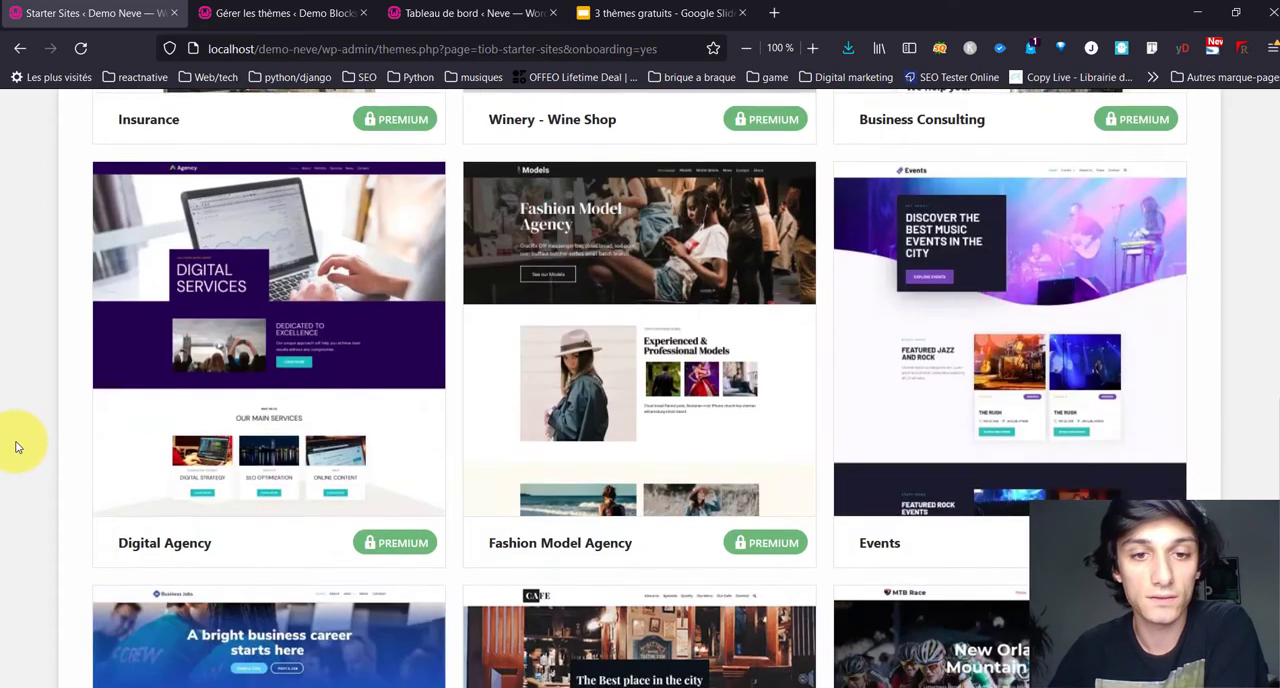
pyautogui.scroll(-10, 462, 490)
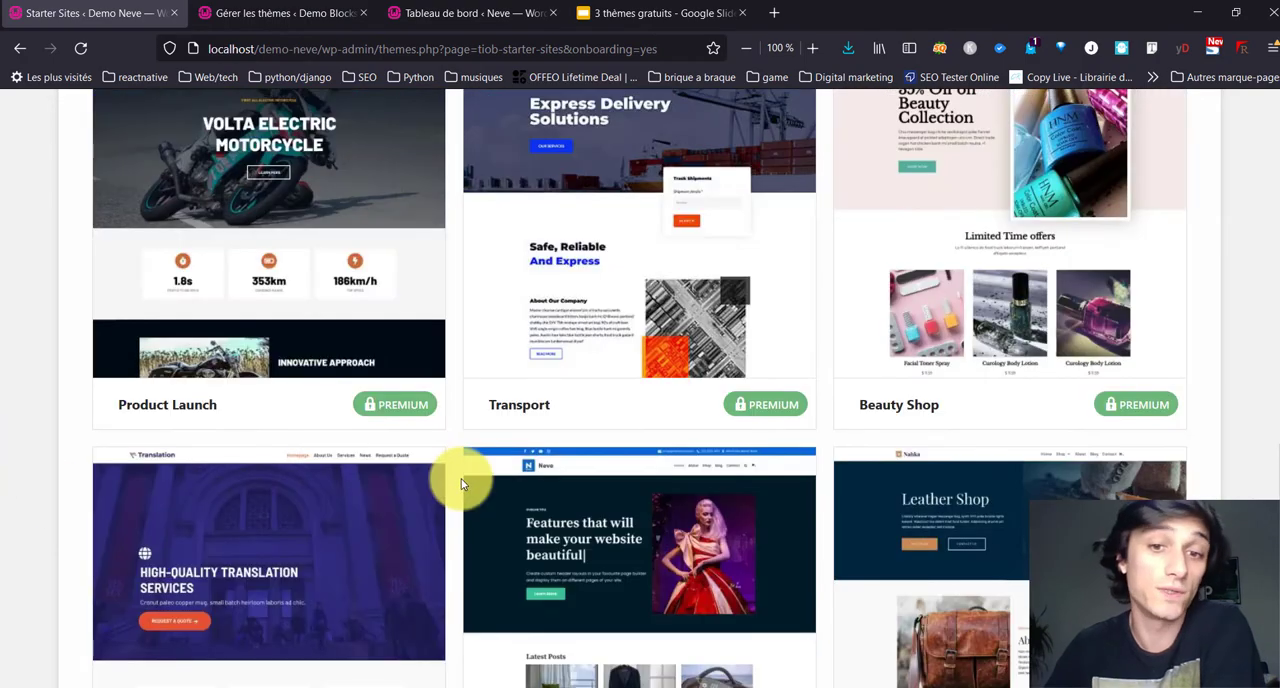
pyautogui.scroll(-3, 546, 398)
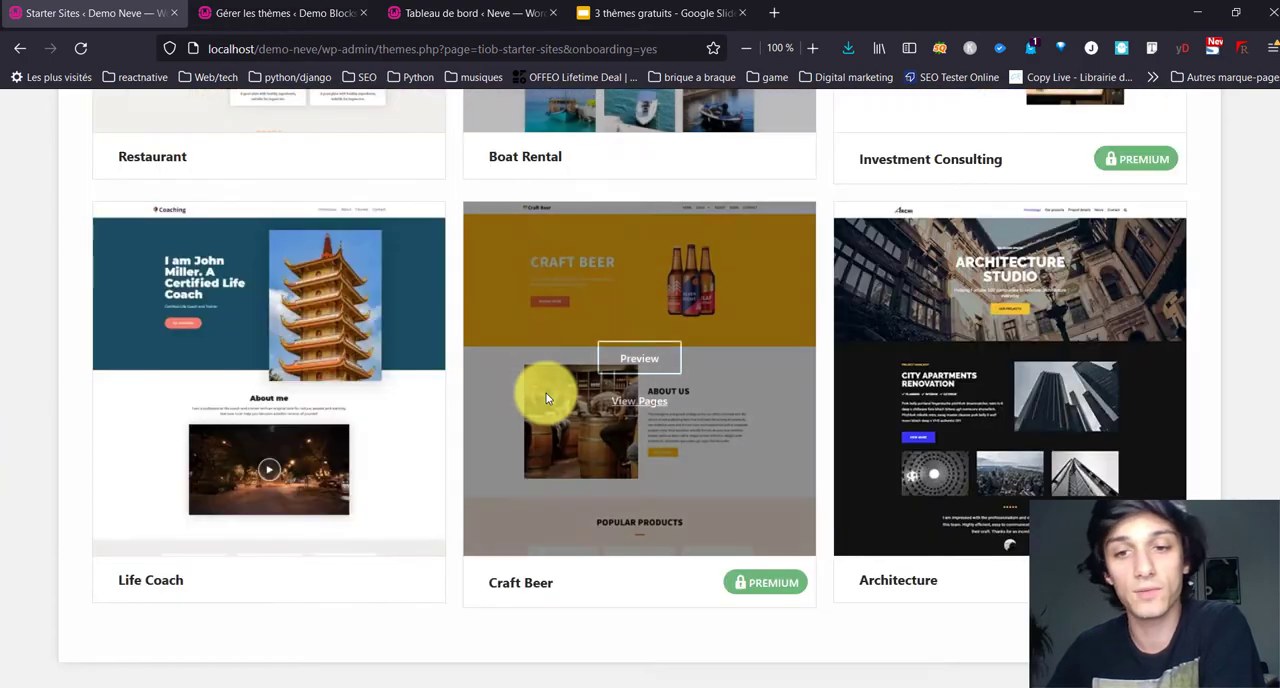
pyautogui.scroll(-3, 526, 457)
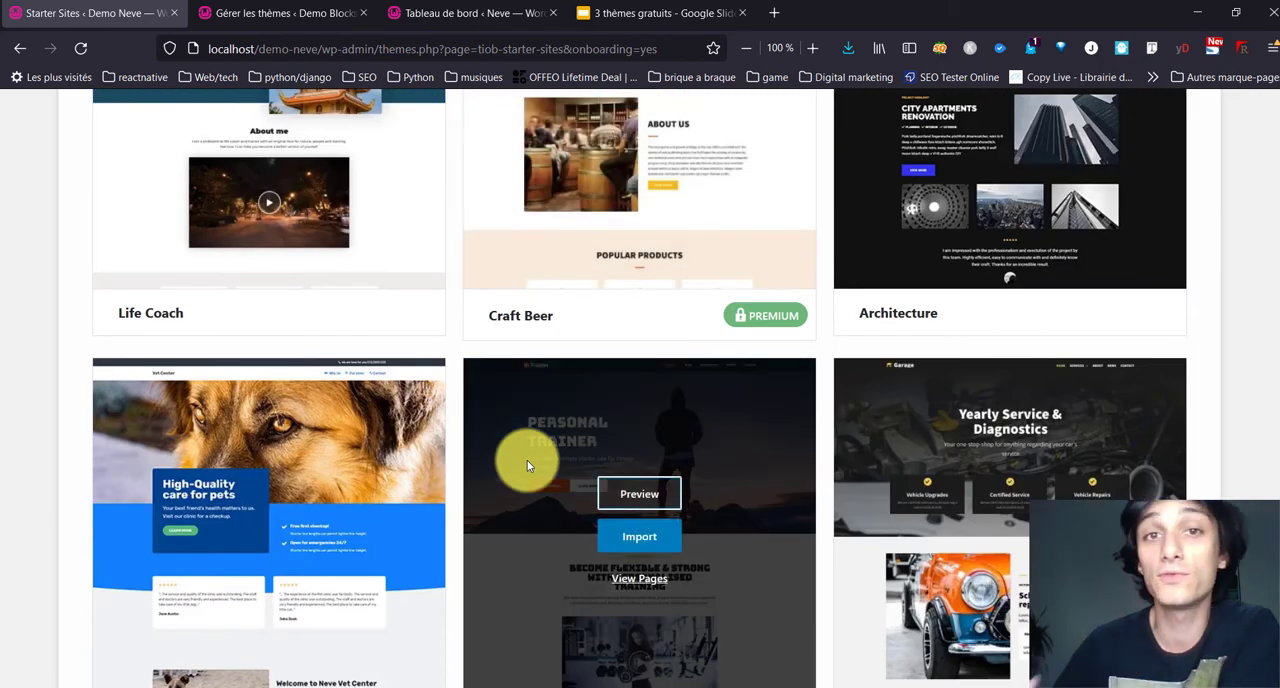
pyautogui.scroll(-5, 527, 465)
pyautogui.scroll(5, 527, 465)
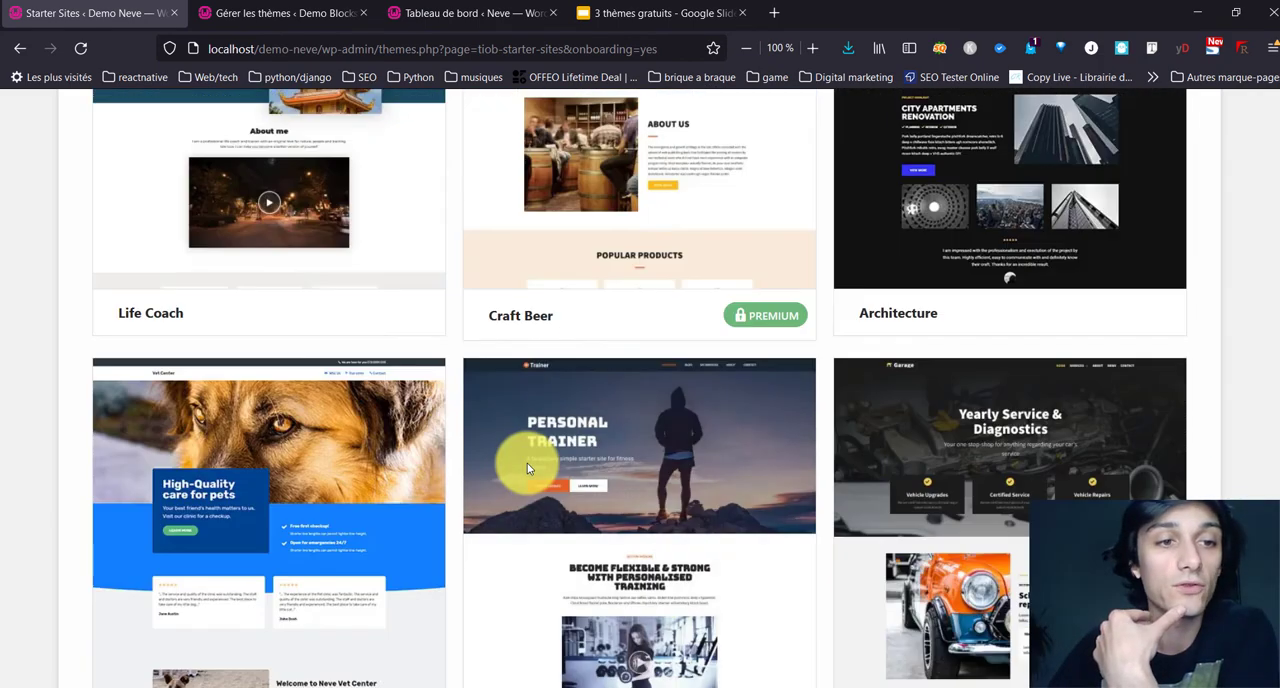
pyautogui.scroll(18, 527, 468)
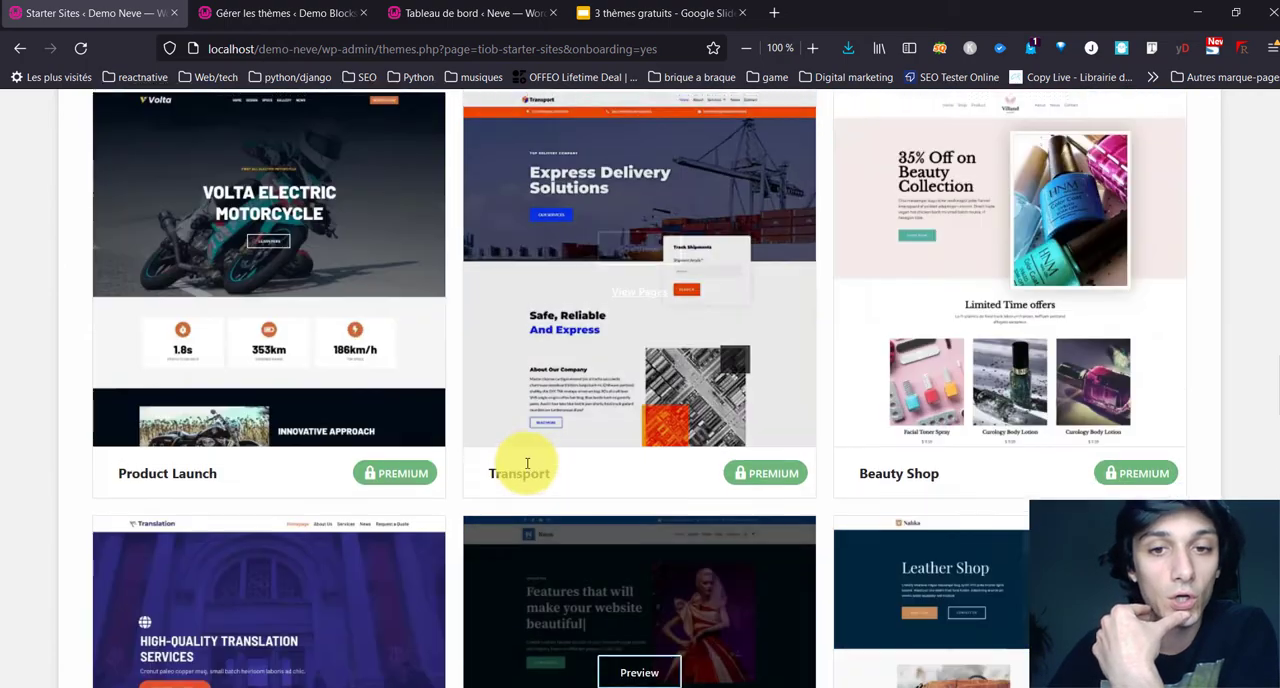
pyautogui.scroll(3, 179, 420)
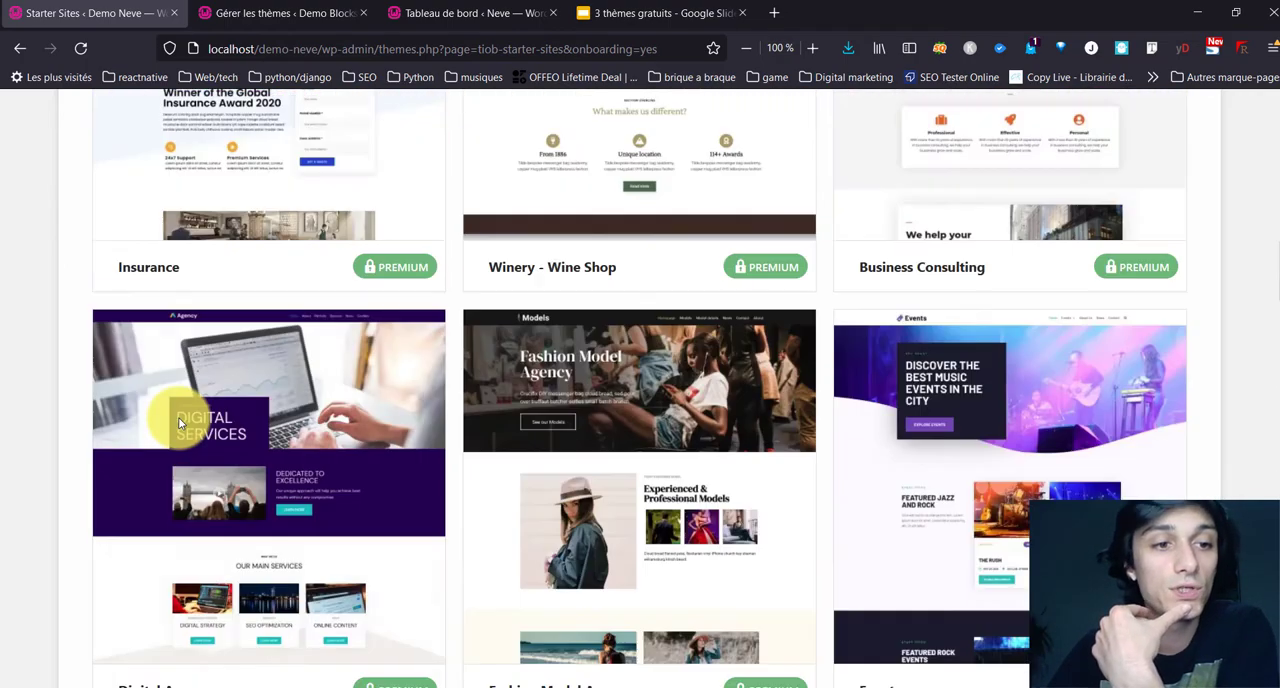
pyautogui.scroll(-3, 177, 423)
pyautogui.scroll(5, 237, 334)
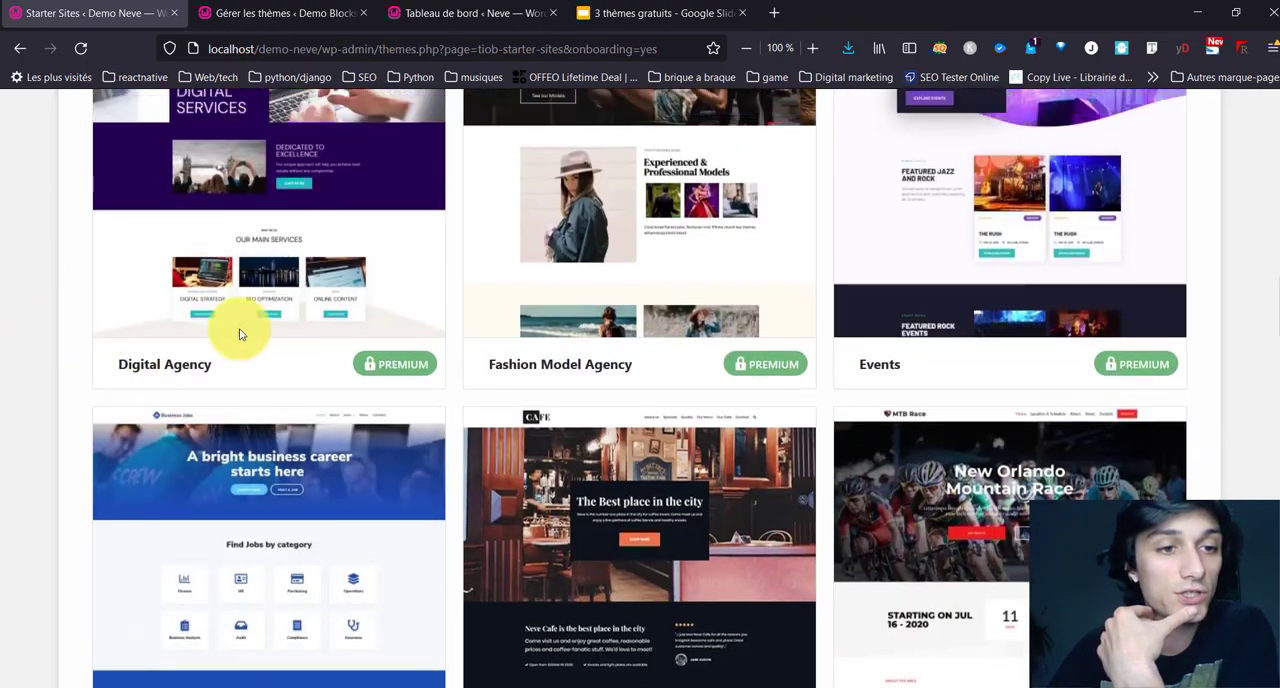
pyautogui.scroll(10, 257, 385)
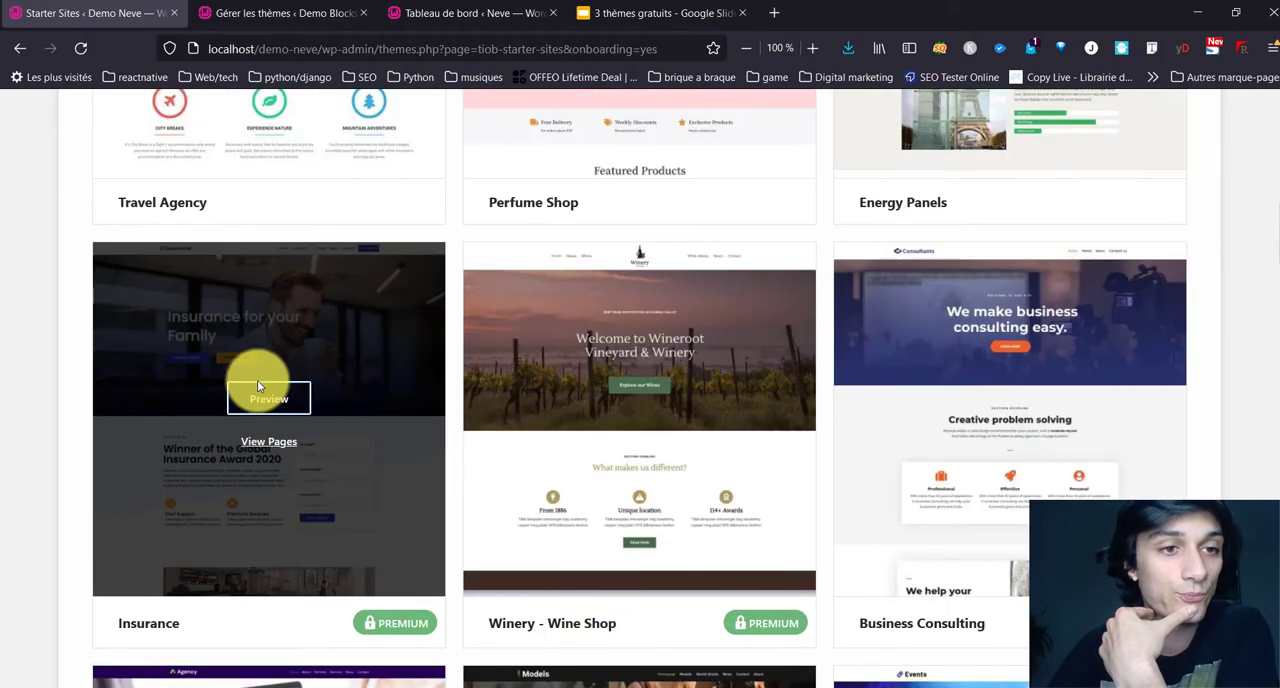
pyautogui.scroll(2, 257, 384)
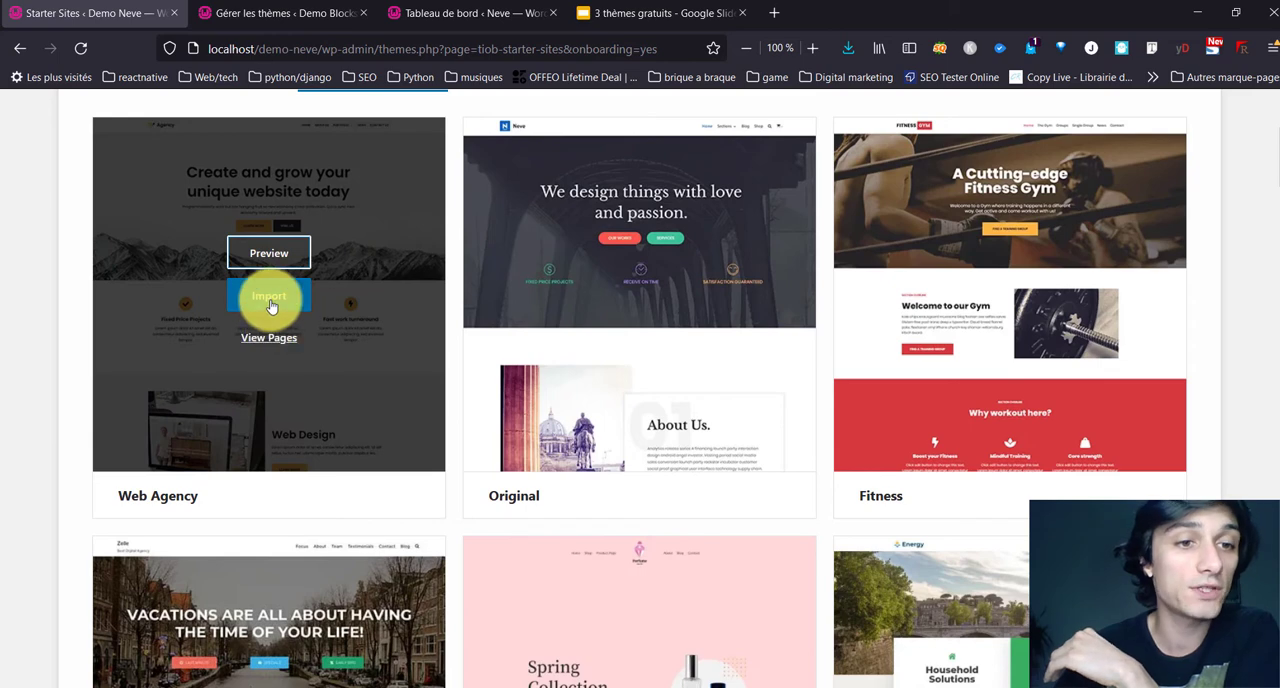
# Step: Import the Web Agency starter as an entire site with content, customizer settings, widgets and its required plugins
pyautogui.click(269, 303)
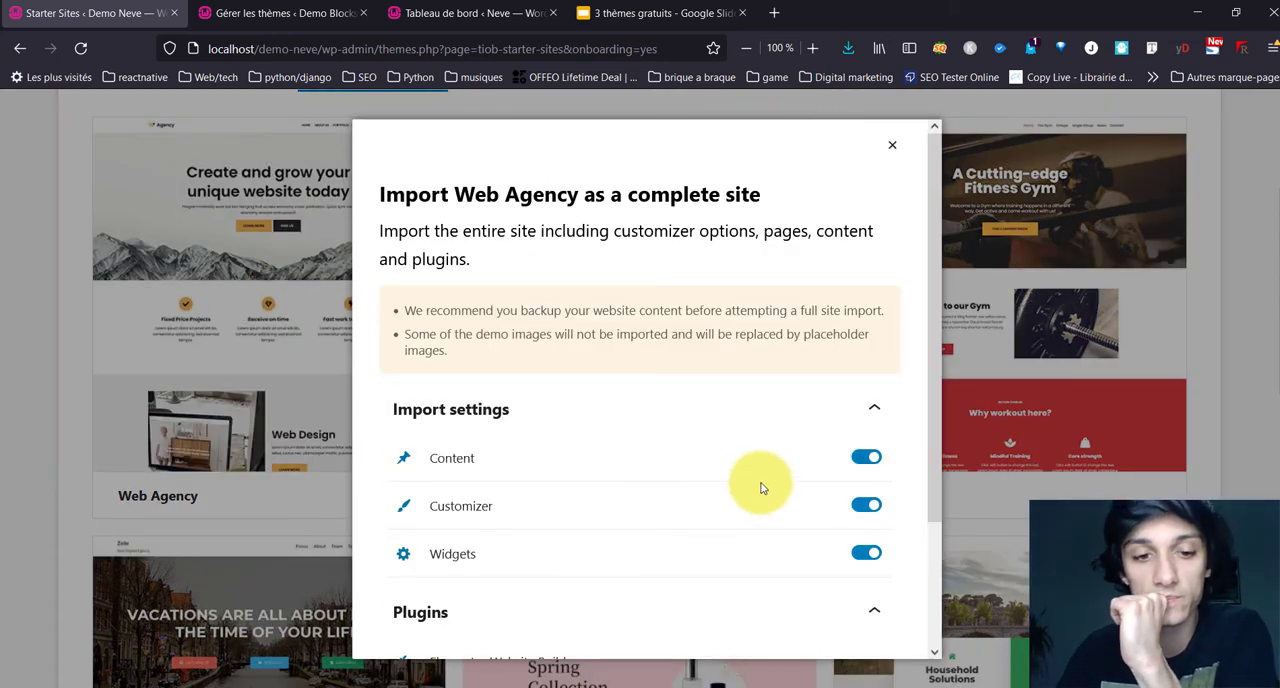
pyautogui.scroll(-3, 767, 510)
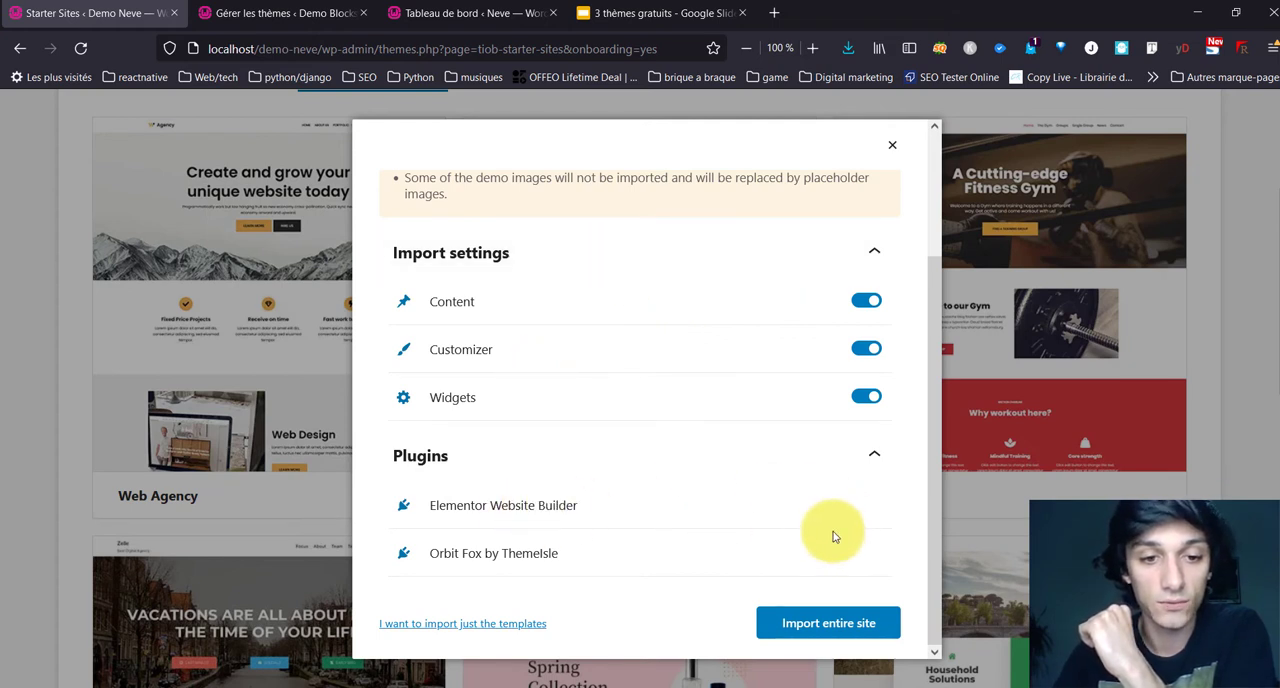
pyautogui.click(873, 621)
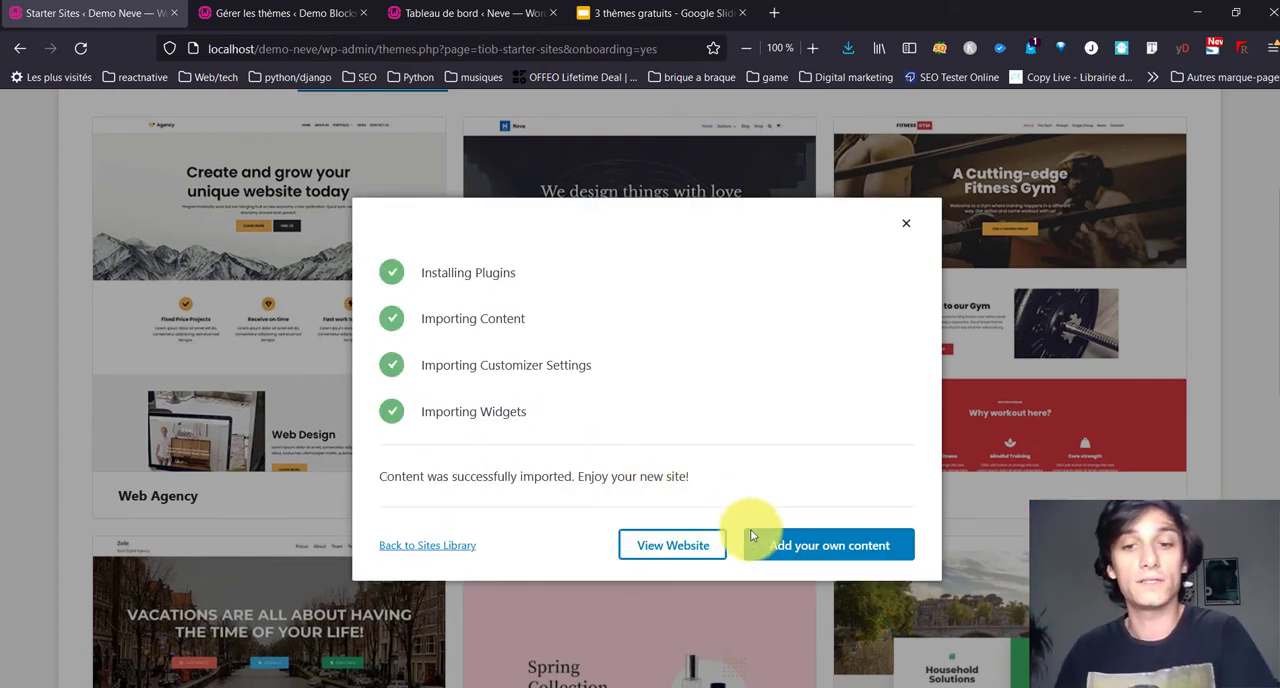
# Step: Open the imported Demo Neve website and review its home page from the hero section to the footer
pyautogui.click(648, 545)
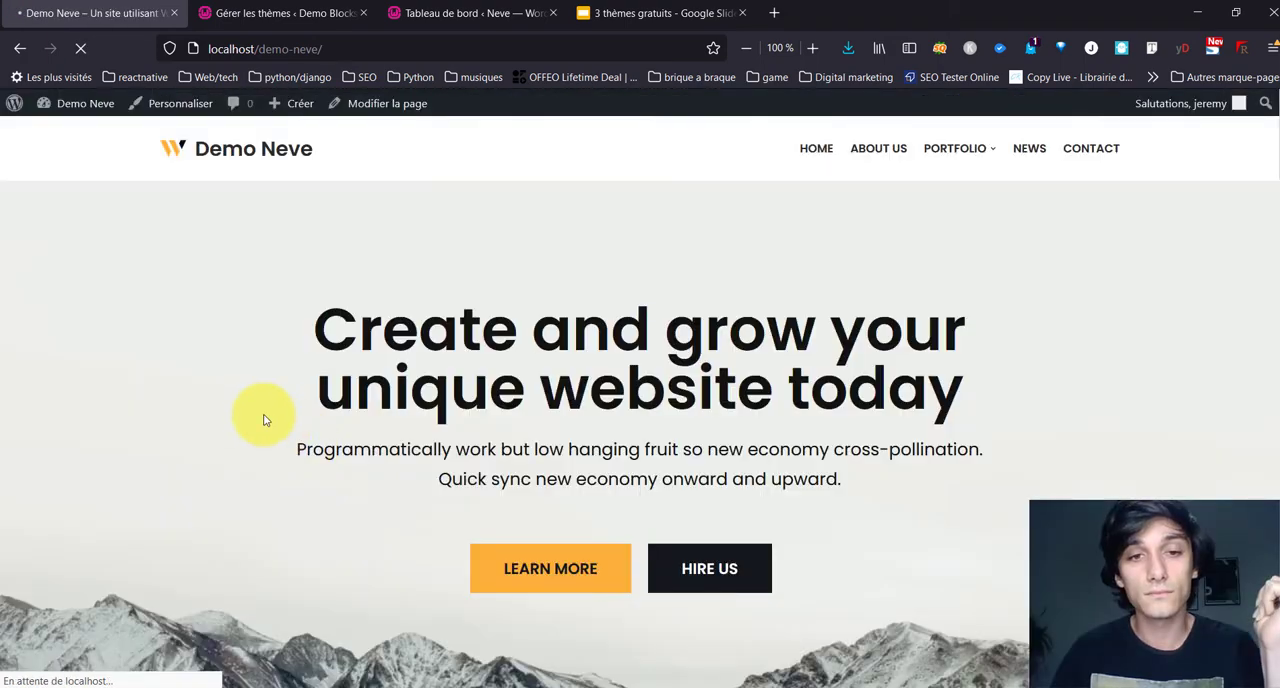
pyautogui.scroll(-15, 243, 409)
pyautogui.scroll(-20, 240, 410)
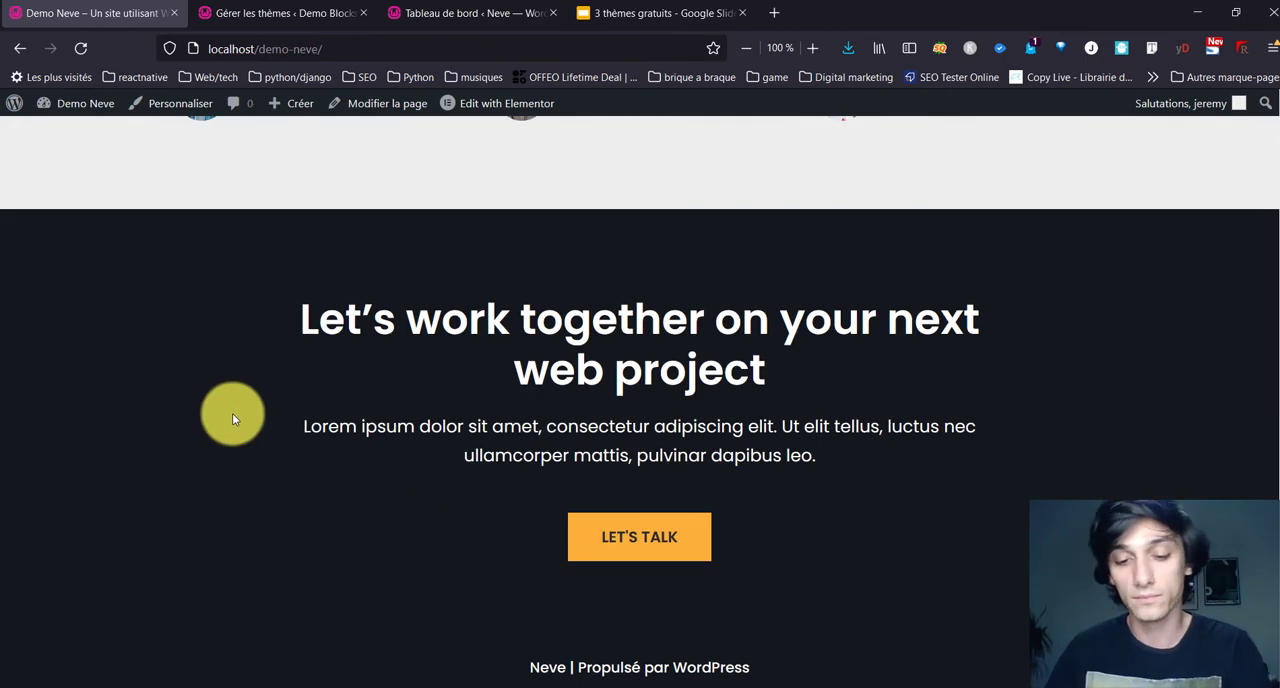
pyautogui.scroll(10, 199, 399)
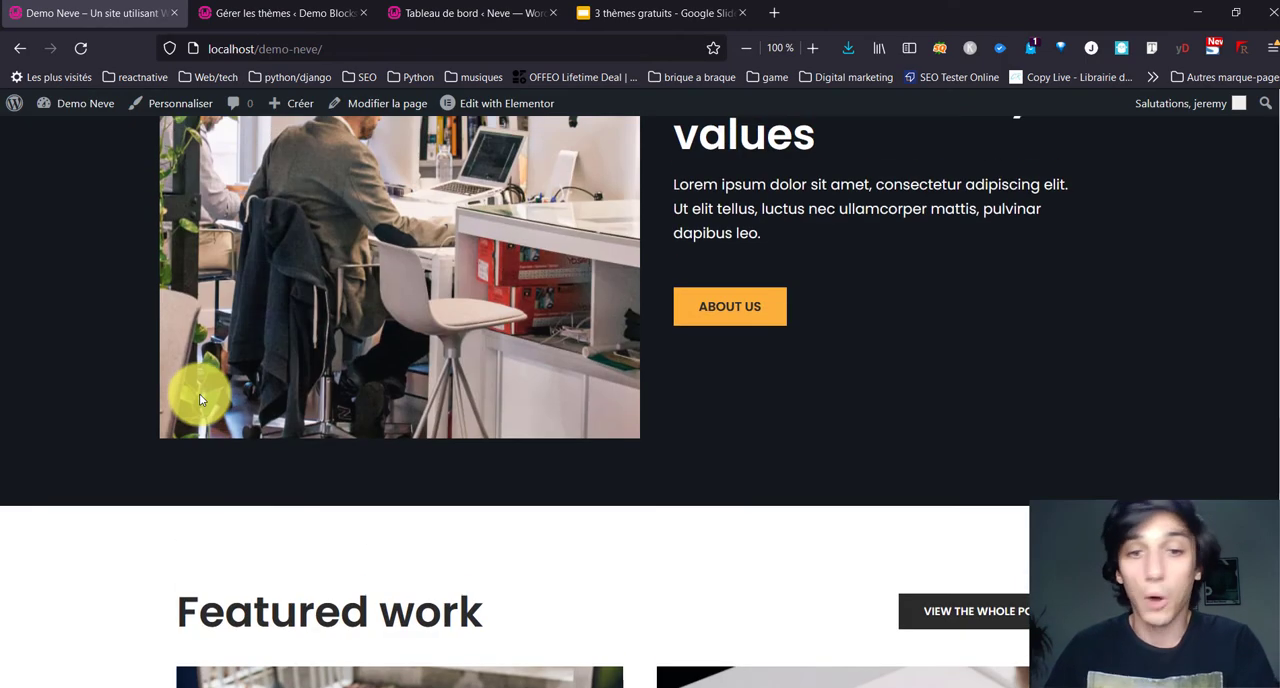
pyautogui.scroll(20, 181, 376)
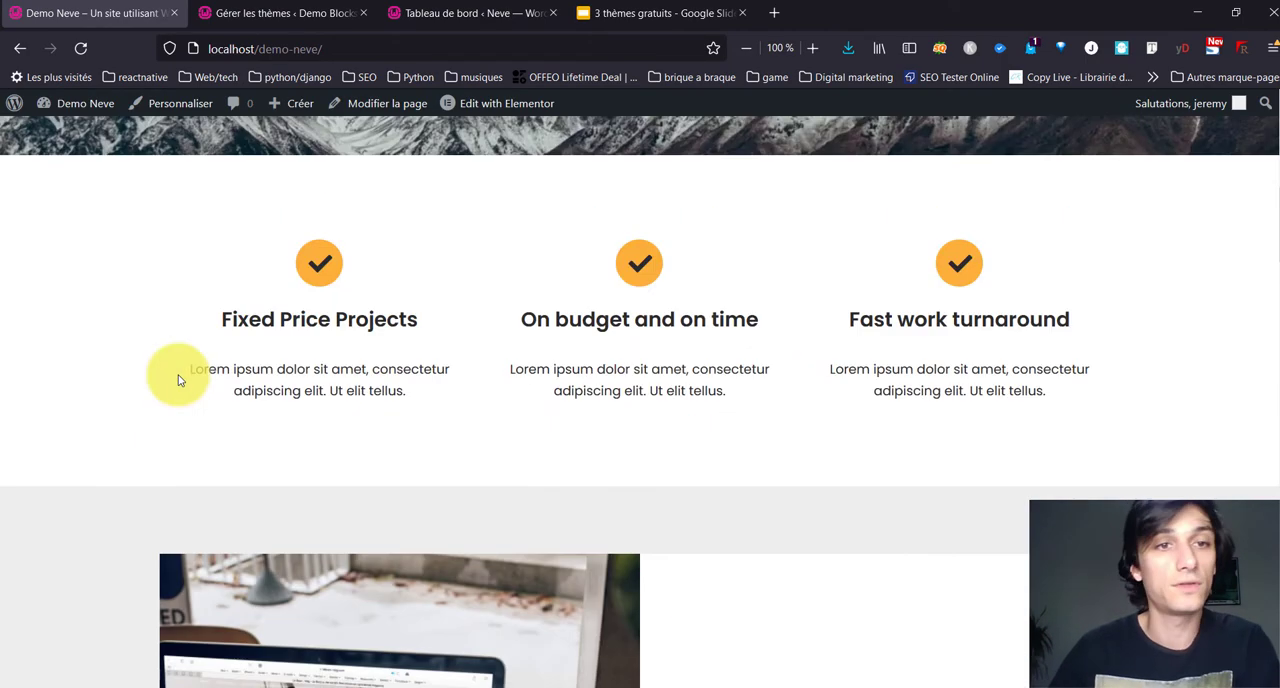
pyautogui.scroll(3, 178, 380)
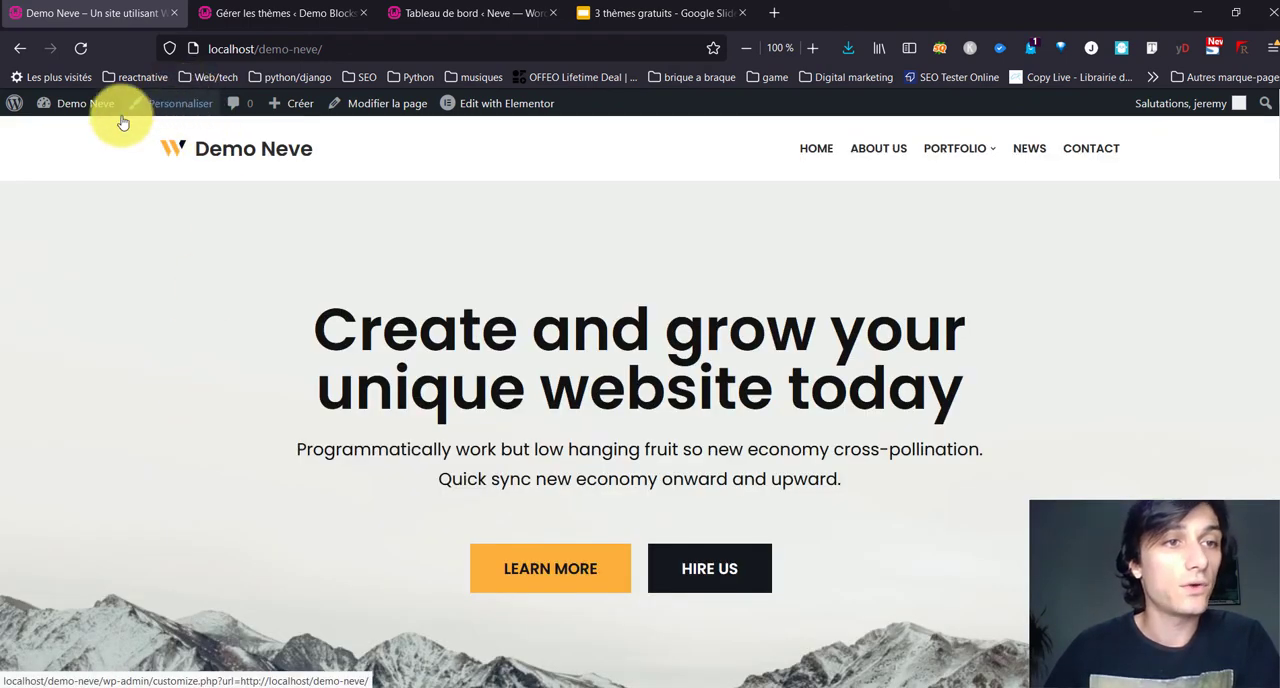
# Step: Open the Orbit Fox settings in the Demo Neve administration, activate the Social Sharing Module and review its options
pyautogui.moveTo(95, 110)
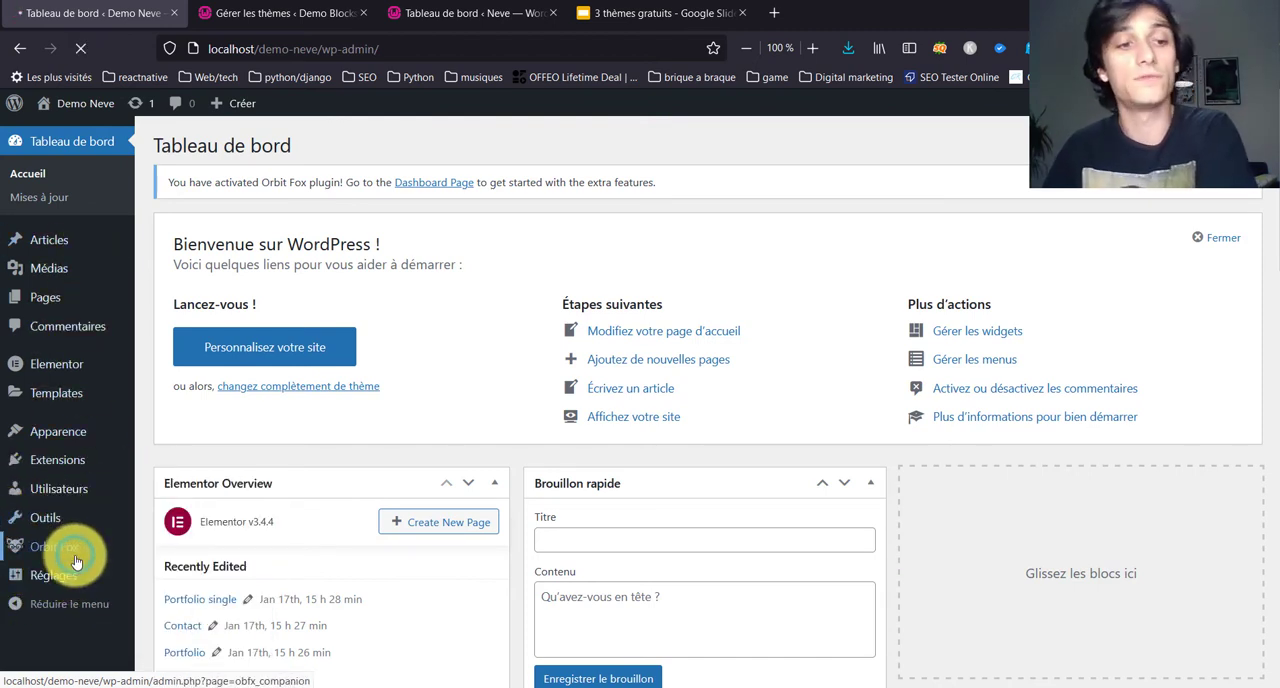
pyautogui.click(71, 559)
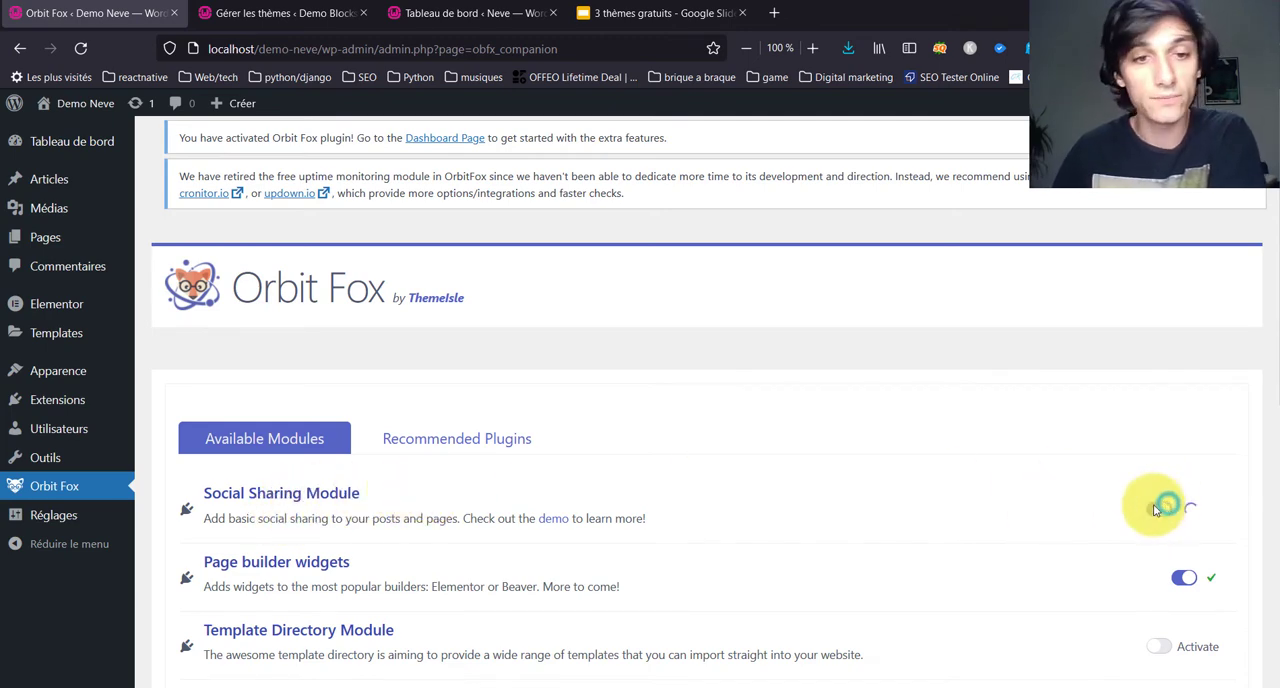
pyautogui.scroll(-10, 865, 463)
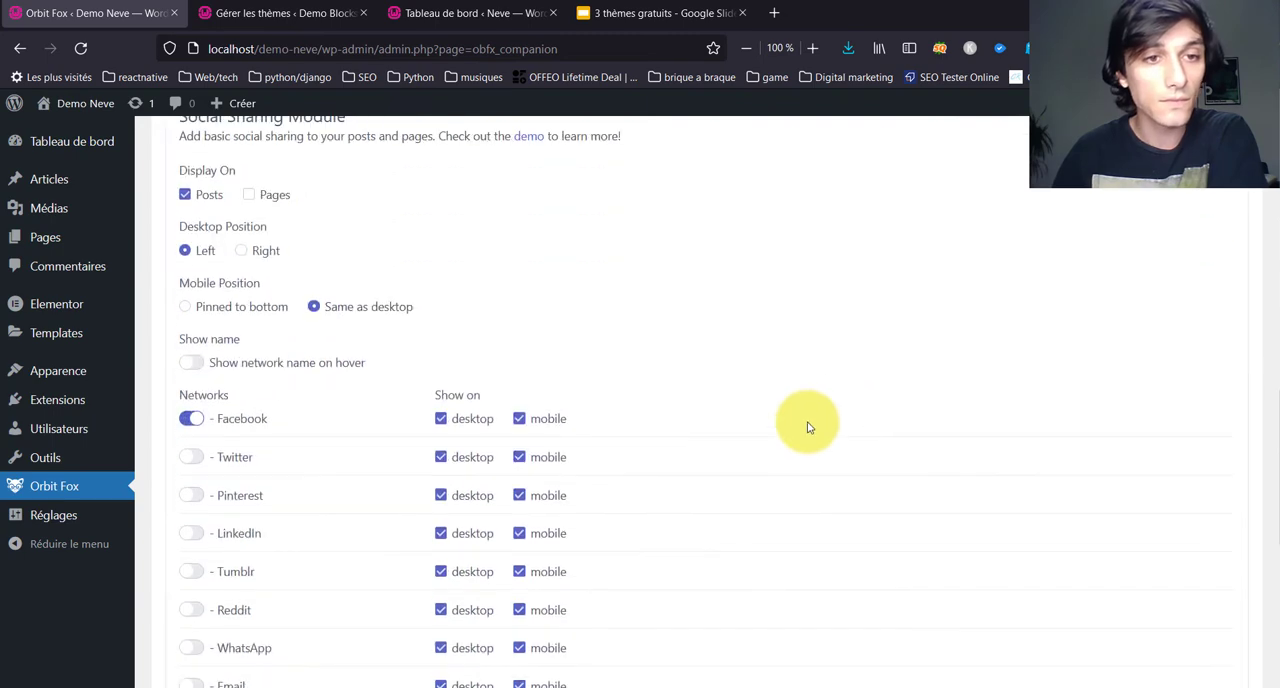
# Step: Activate Orbit Fox's Policy Notice module and review its options alongside the other available modules
pyautogui.scroll(5, 809, 427)
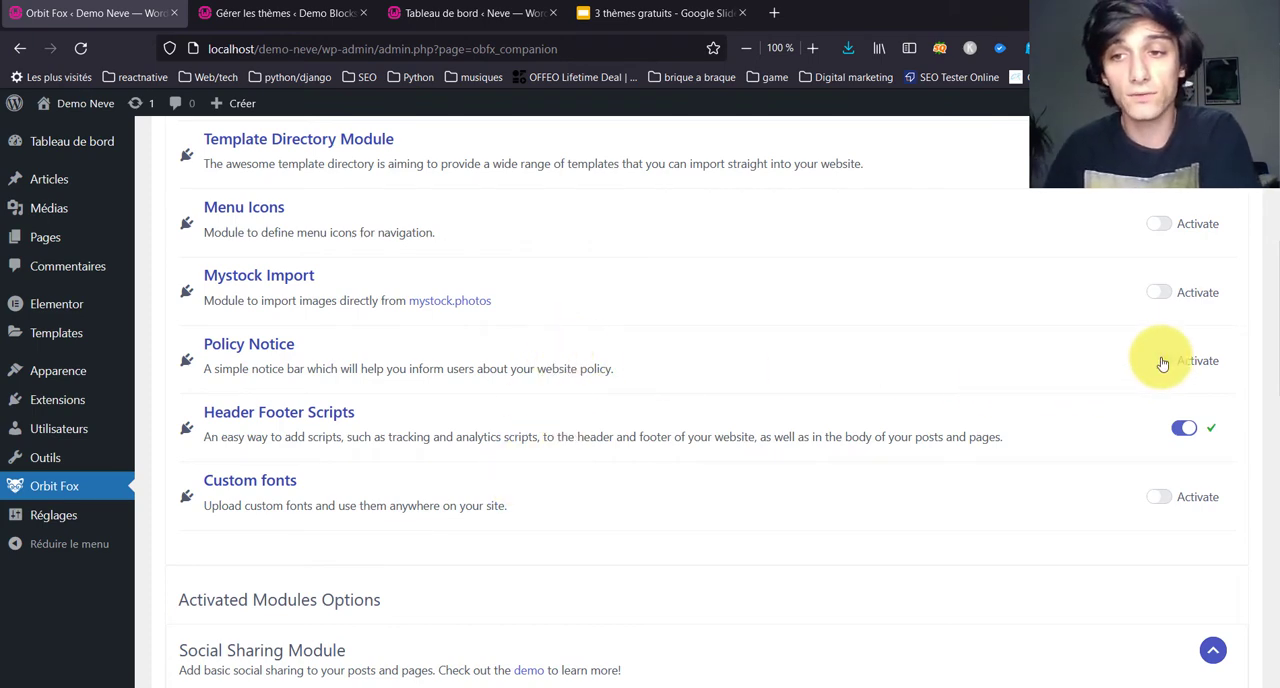
pyautogui.scroll(-10, 403, 343)
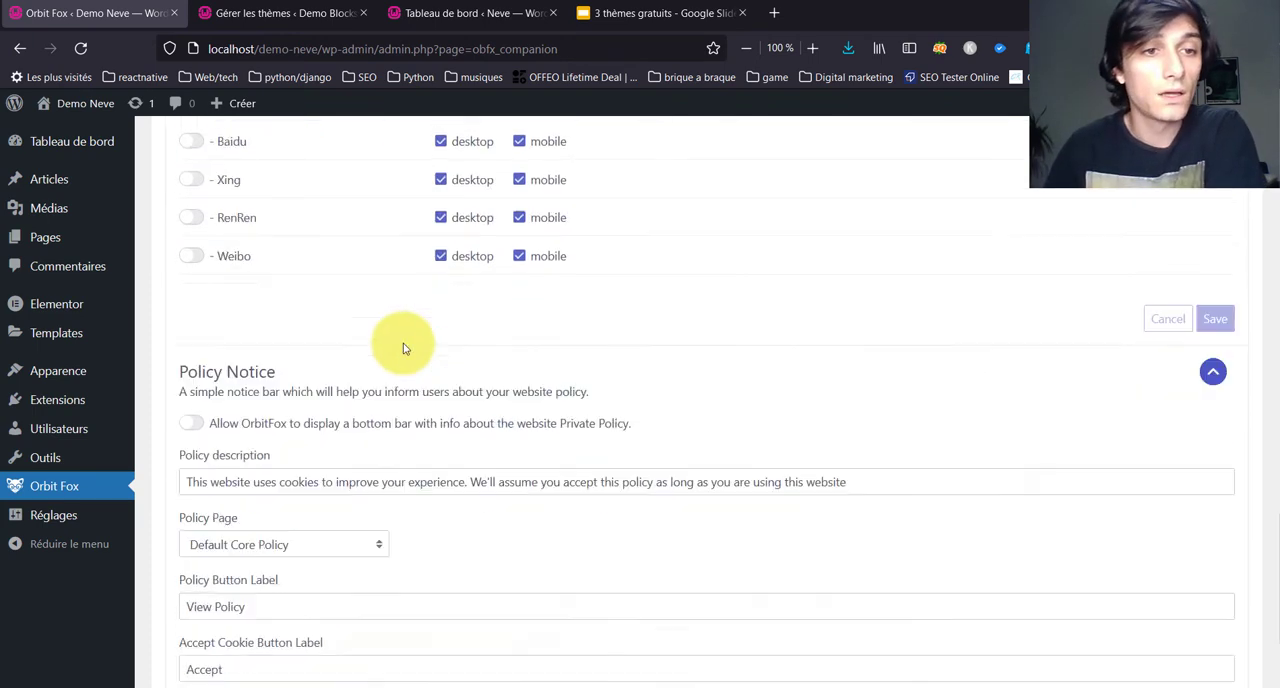
pyautogui.scroll(10, 401, 339)
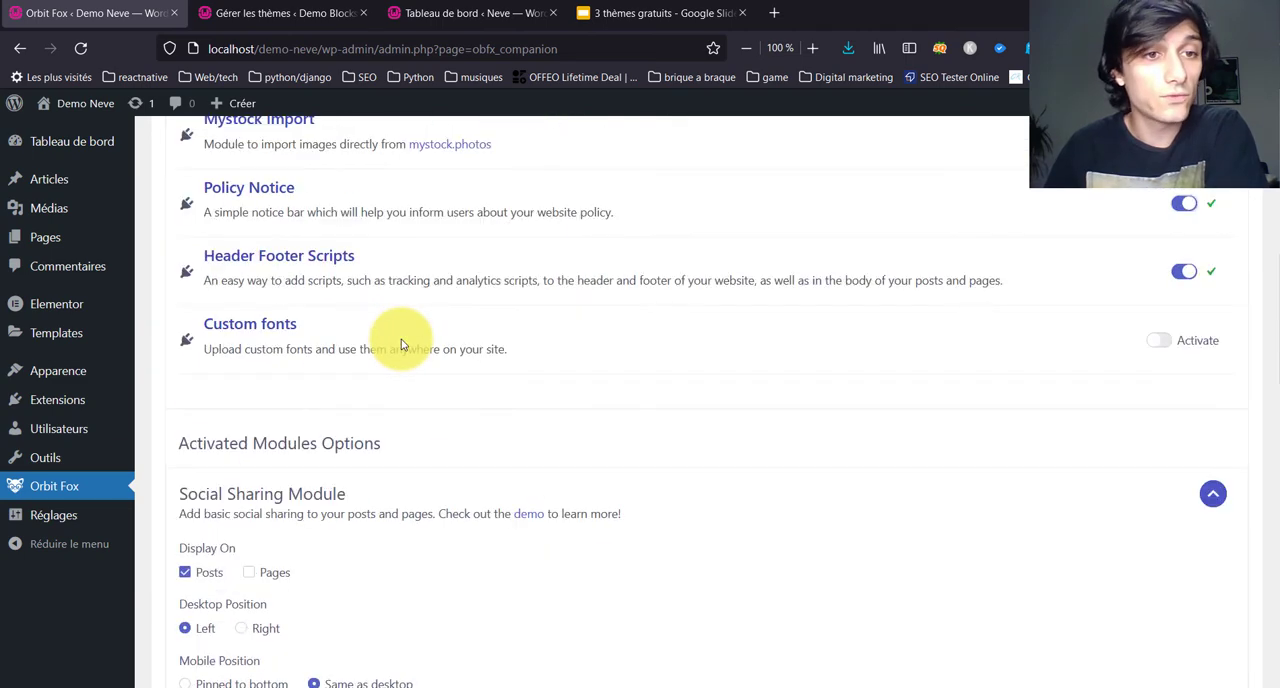
pyautogui.scroll(3, 512, 346)
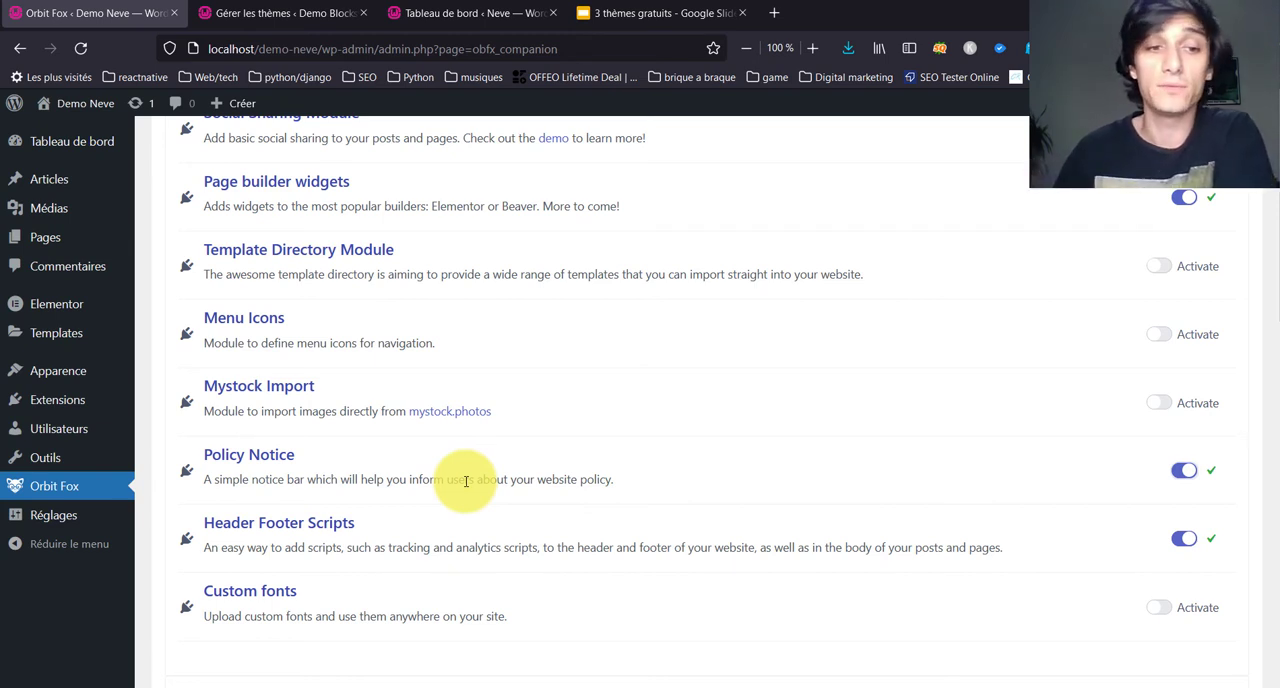
pyautogui.moveTo(3, 440)
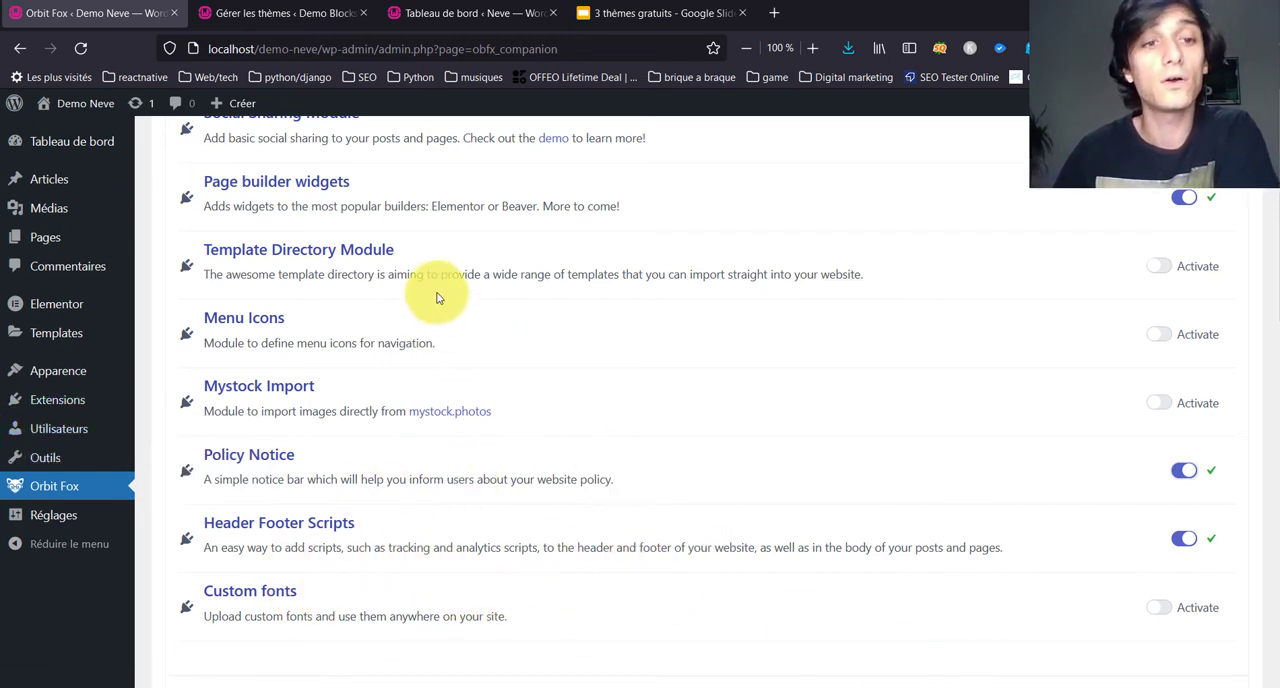
# Step: Activate Orbit Fox's Menu Icons module
pyautogui.click(1166, 336)
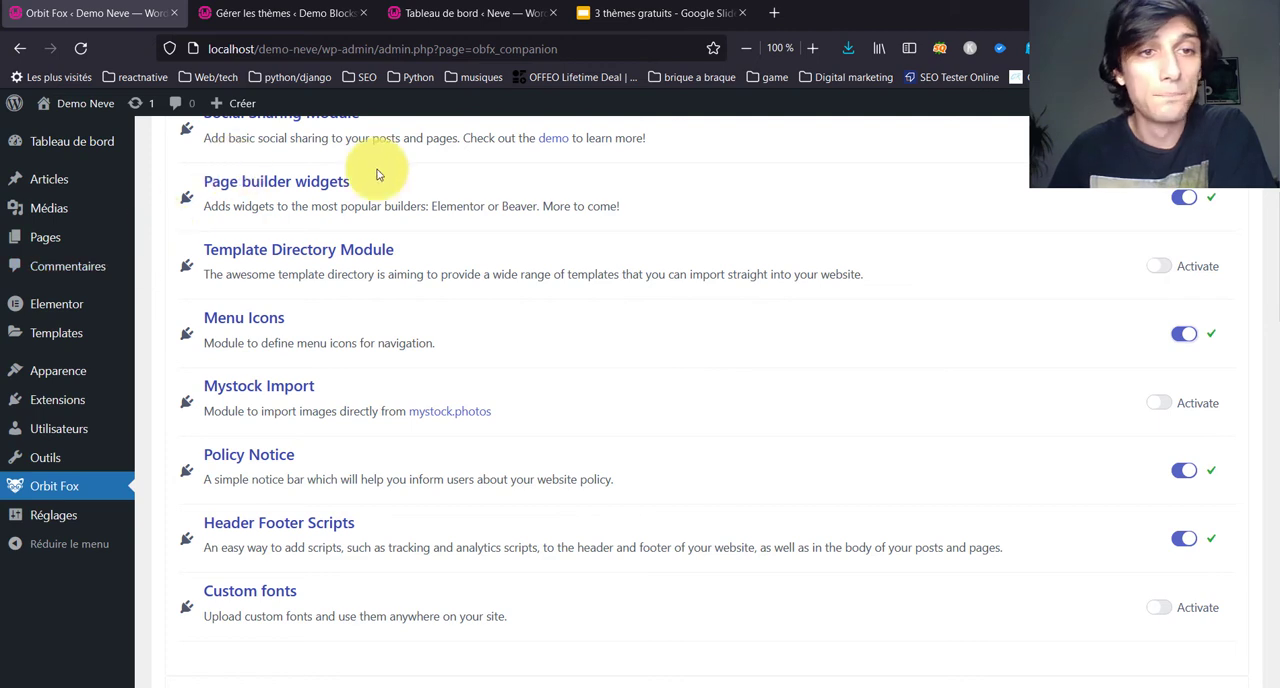
pyautogui.scroll(2, 579, 249)
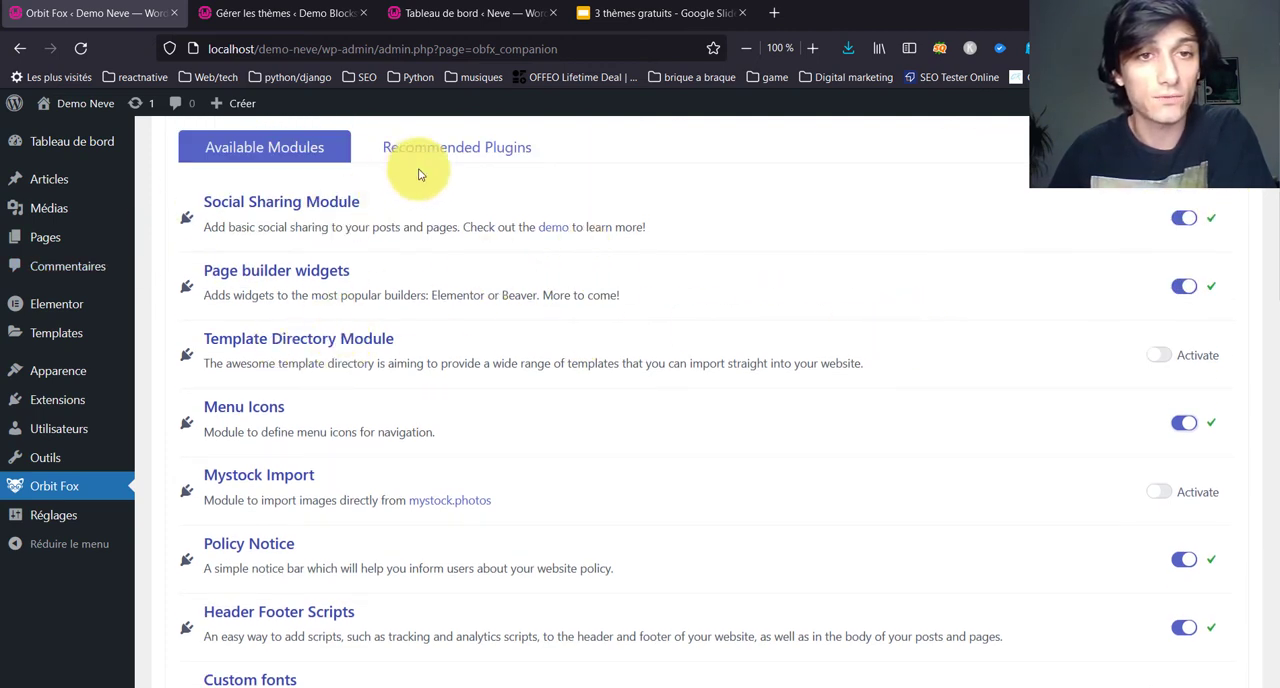
pyautogui.scroll(-10, 274, 466)
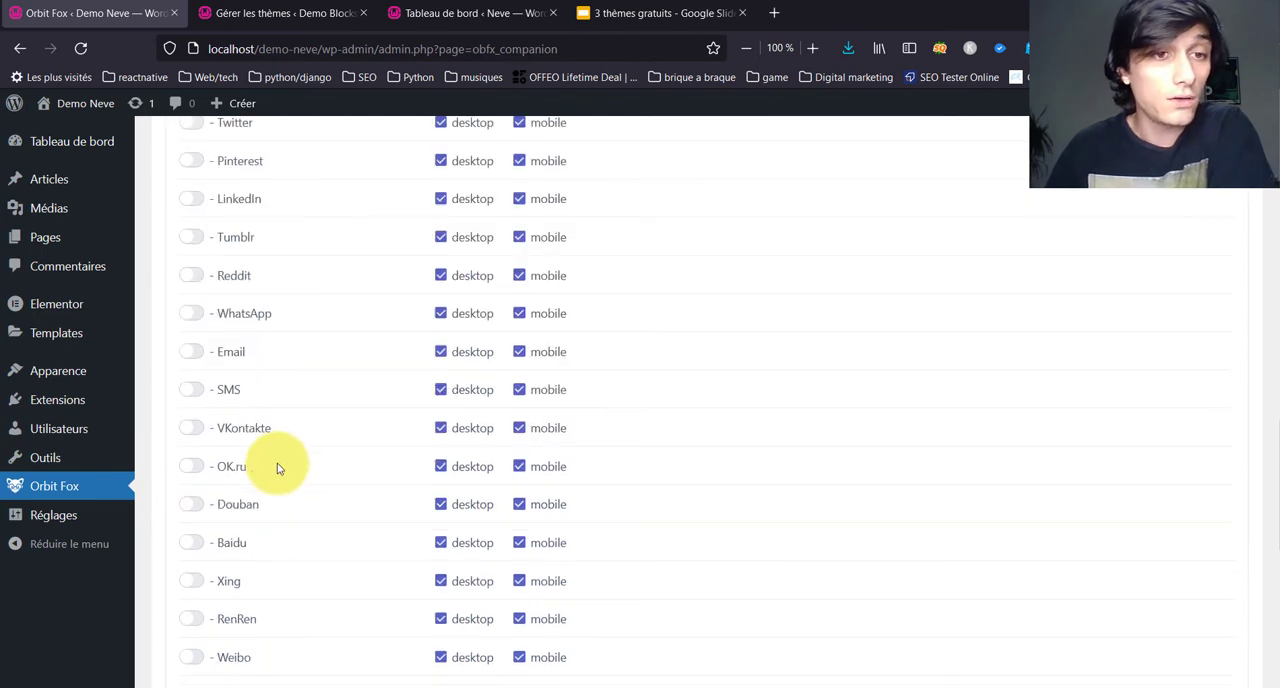
# Step: Enable the LinkedIn and Pinterest networks in the Social Sharing Module and display the sharing icons on Pages as well as Posts
pyautogui.scroll(3, 277, 466)
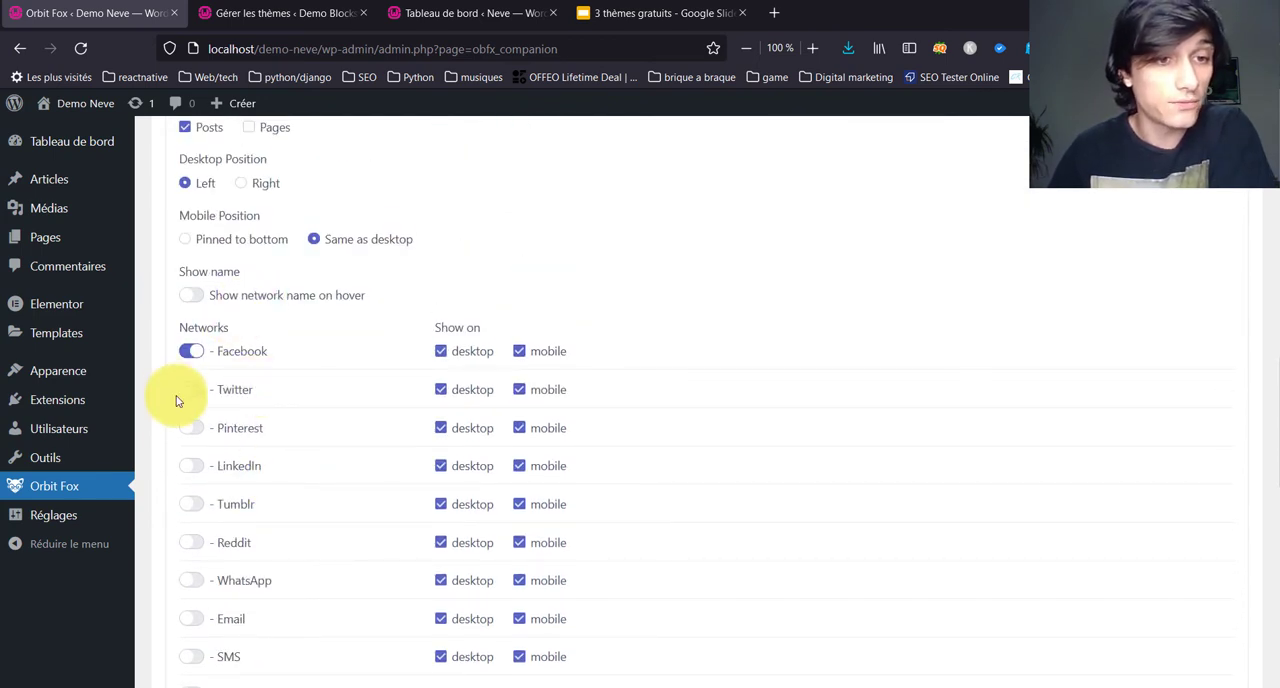
pyautogui.click(198, 477)
pyautogui.scroll(-4, 200, 500)
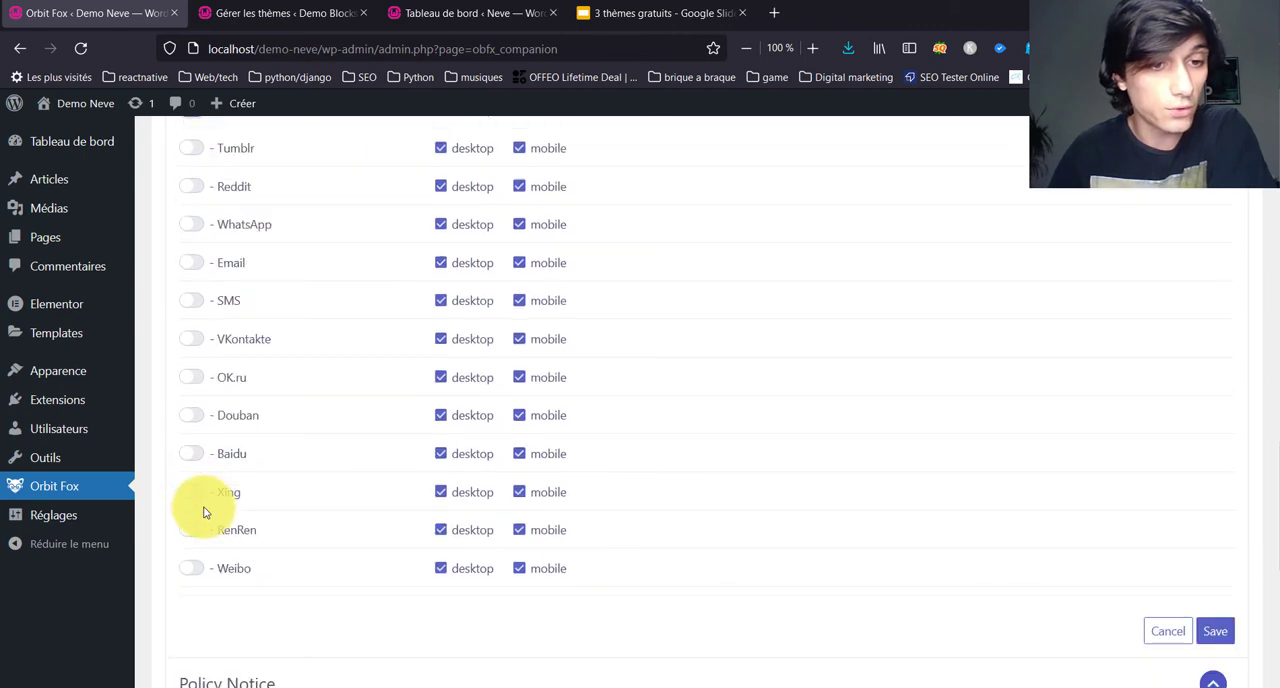
pyautogui.scroll(3, 201, 495)
pyautogui.click(192, 339)
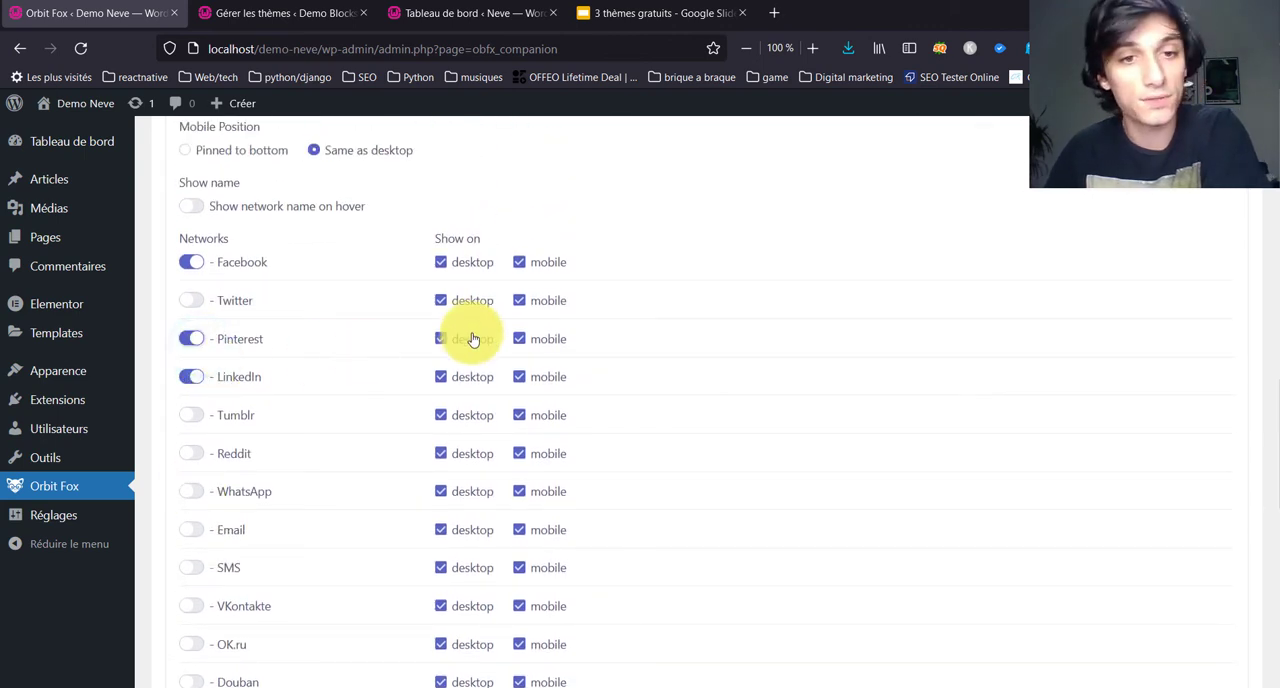
pyautogui.scroll(3, 470, 338)
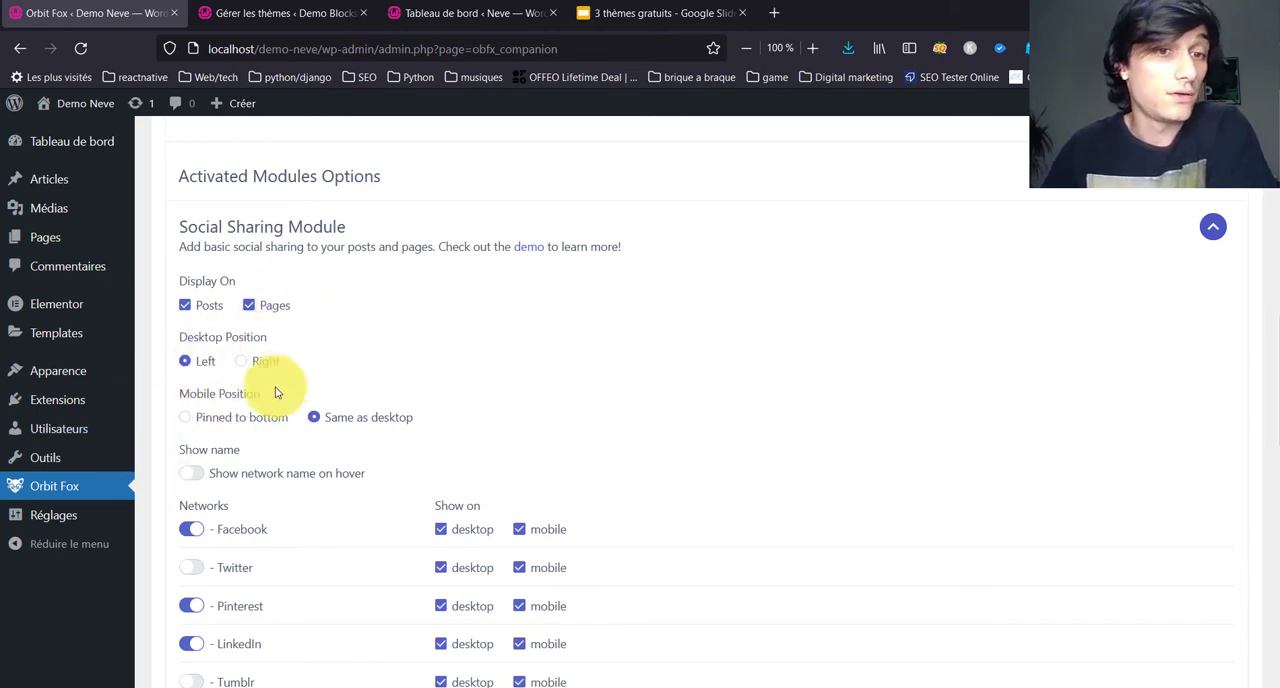
# Step: Set the Policy Notice's accept cookie label to Accepter and its policy page to Politique de confidentialité, and save its options
pyautogui.scroll(-10, 571, 385)
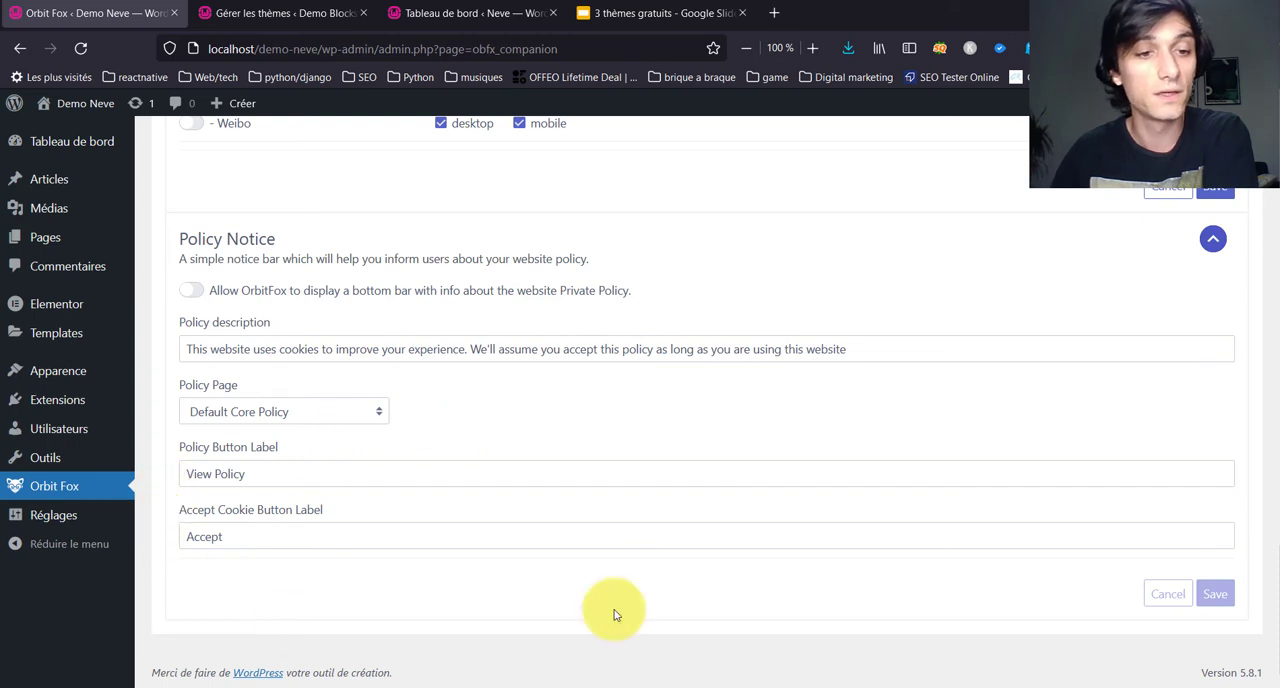
pyautogui.click(338, 538)
pyautogui.write('er')
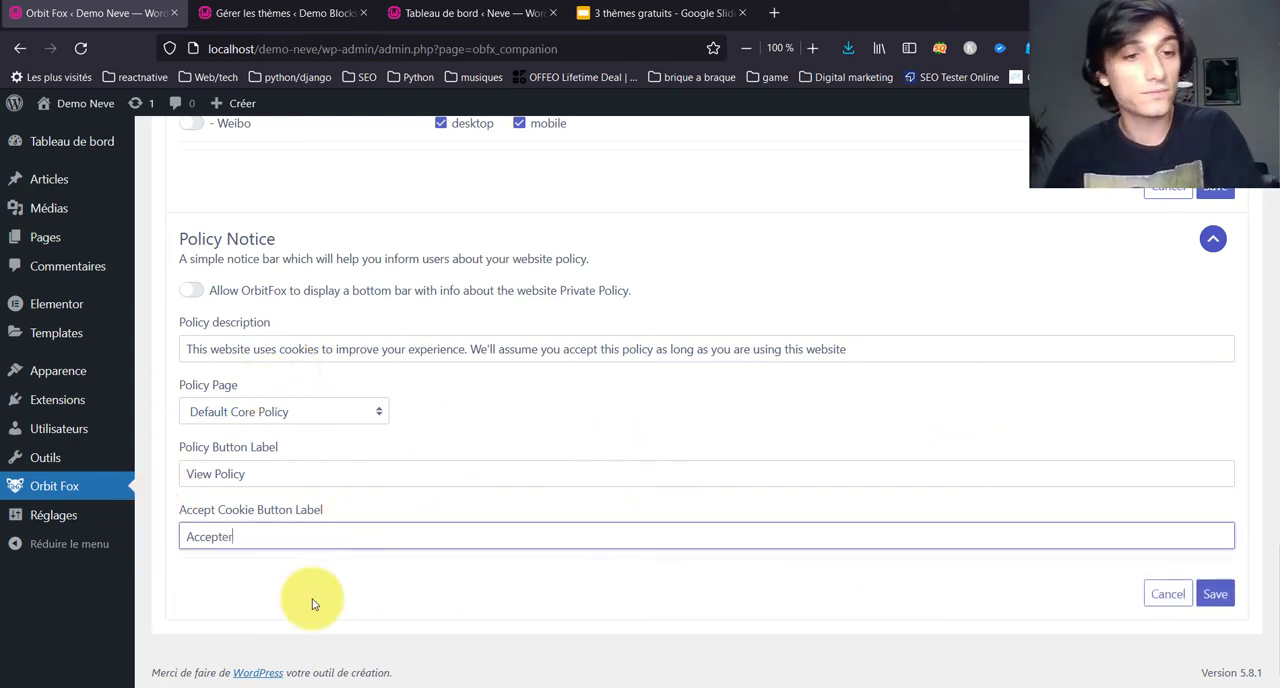
pyautogui.click(306, 605)
pyautogui.click(300, 469)
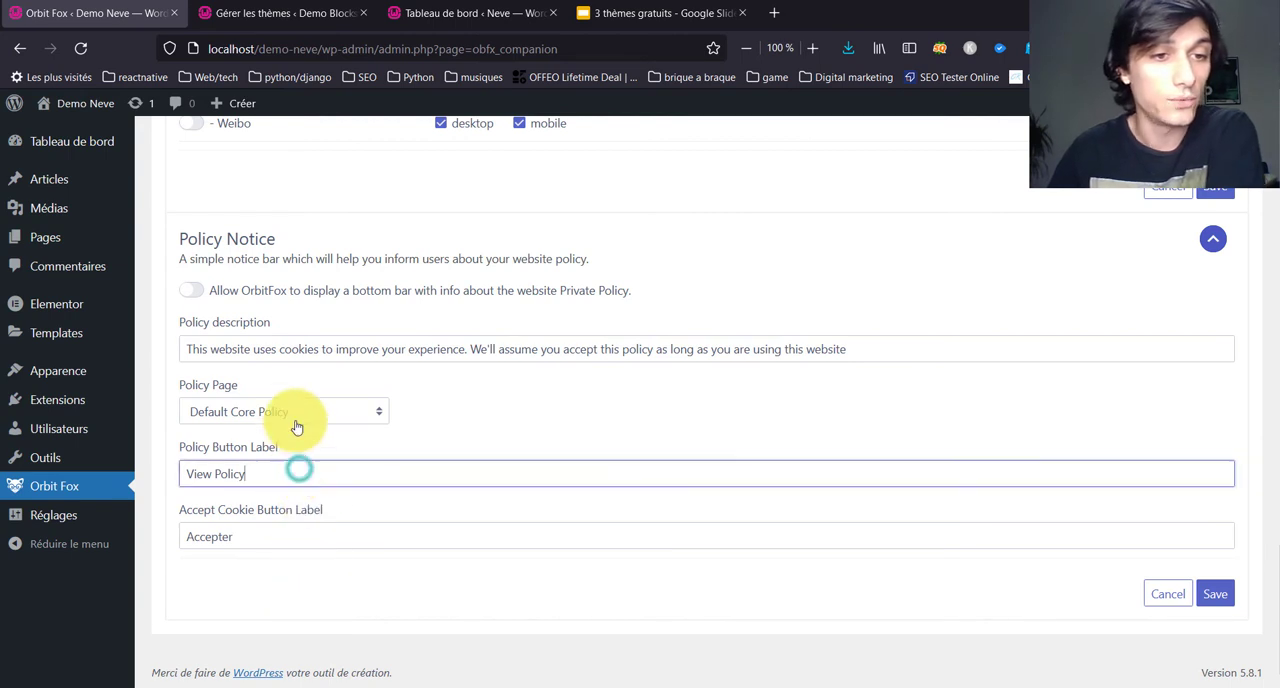
pyautogui.click(297, 418)
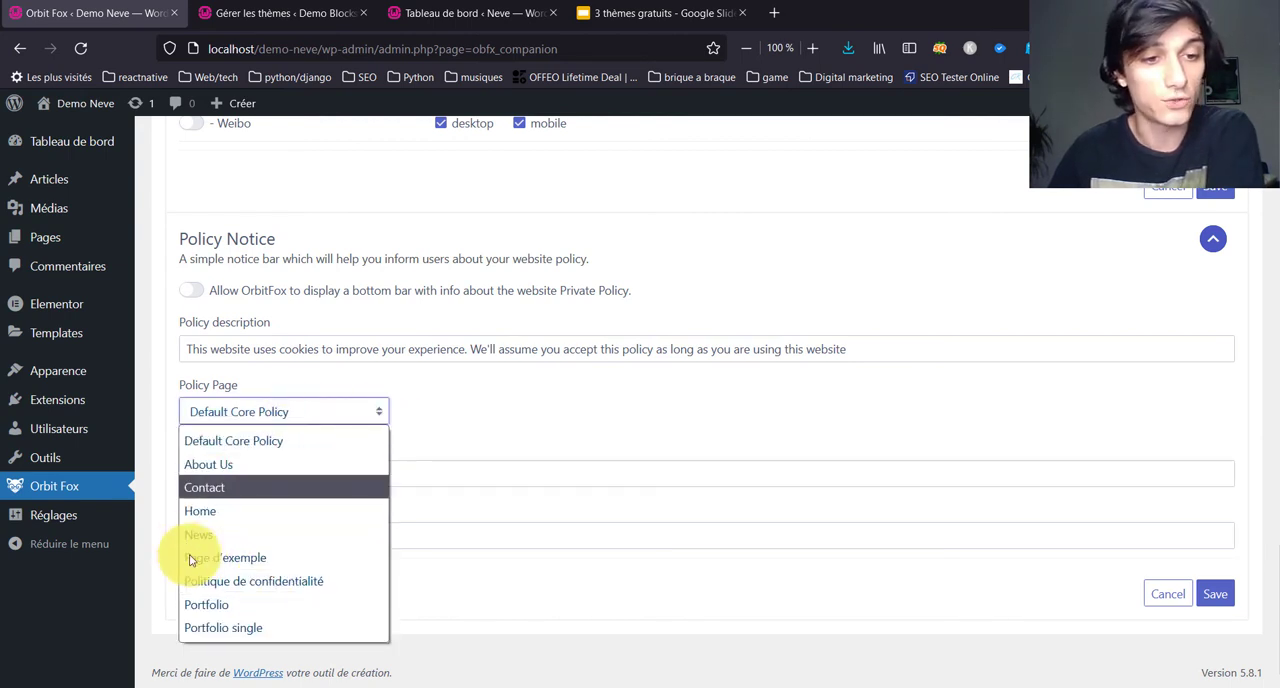
pyautogui.click(340, 580)
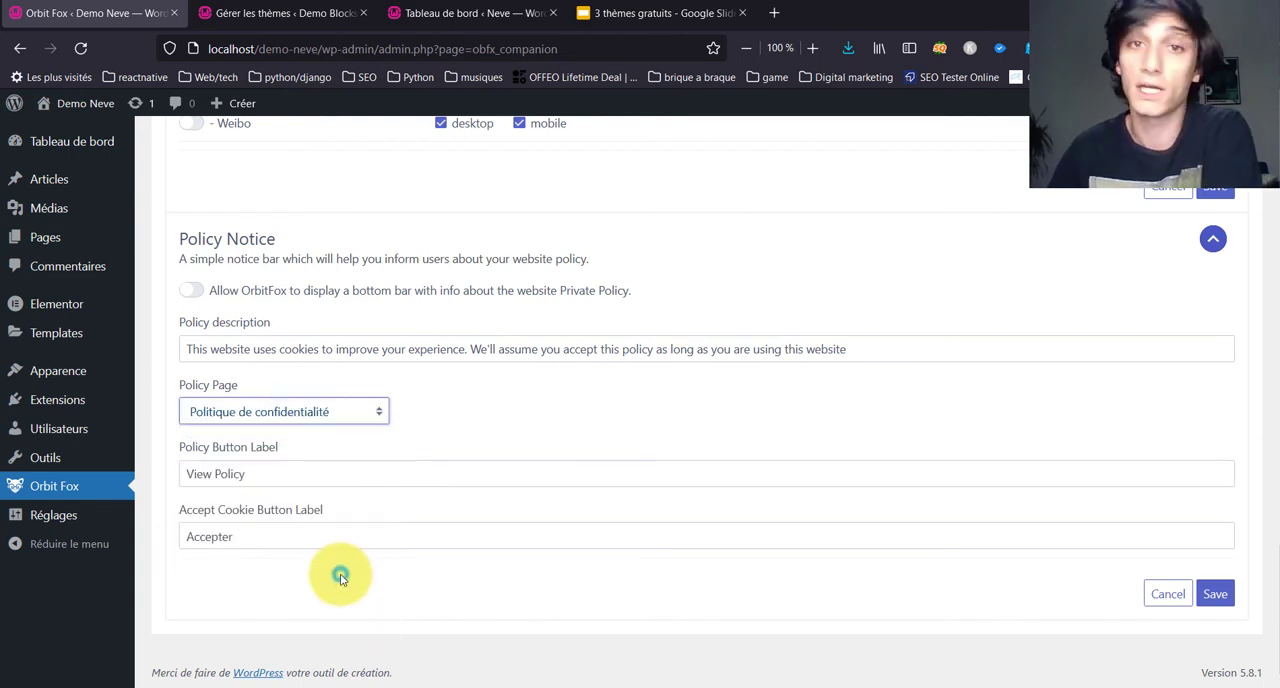
pyautogui.click(353, 340)
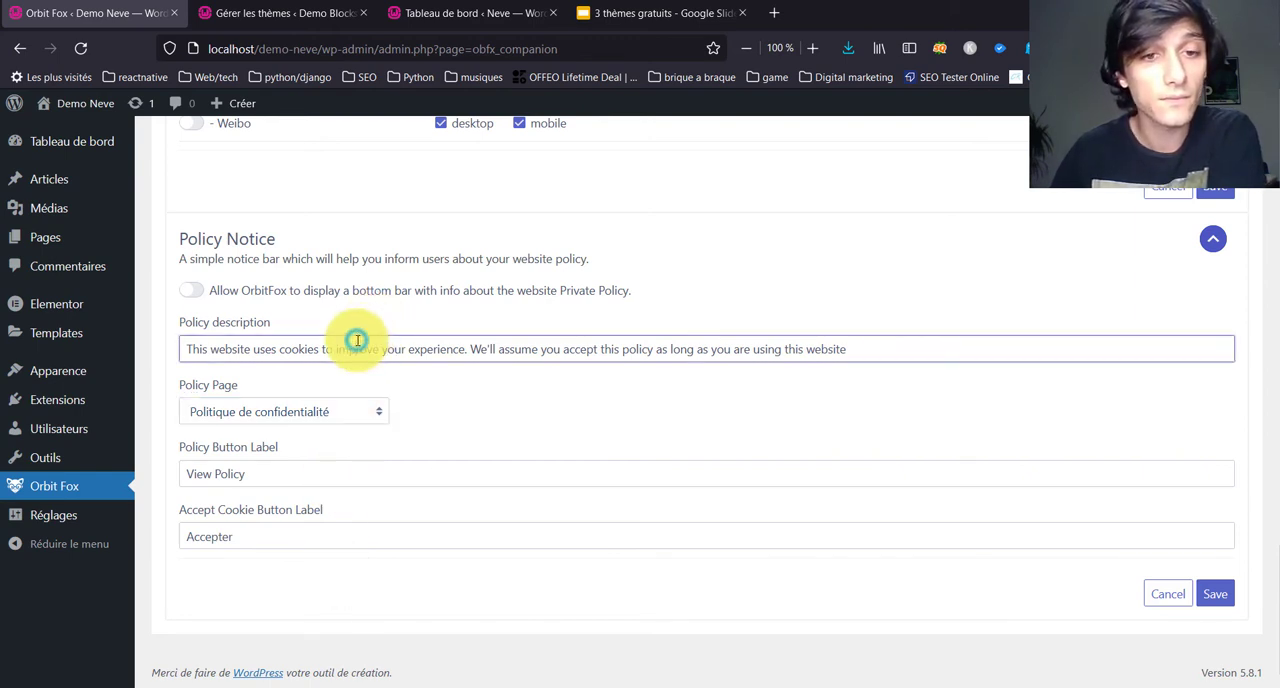
pyautogui.moveTo(897, 350); pyautogui.dragTo(136, 374)
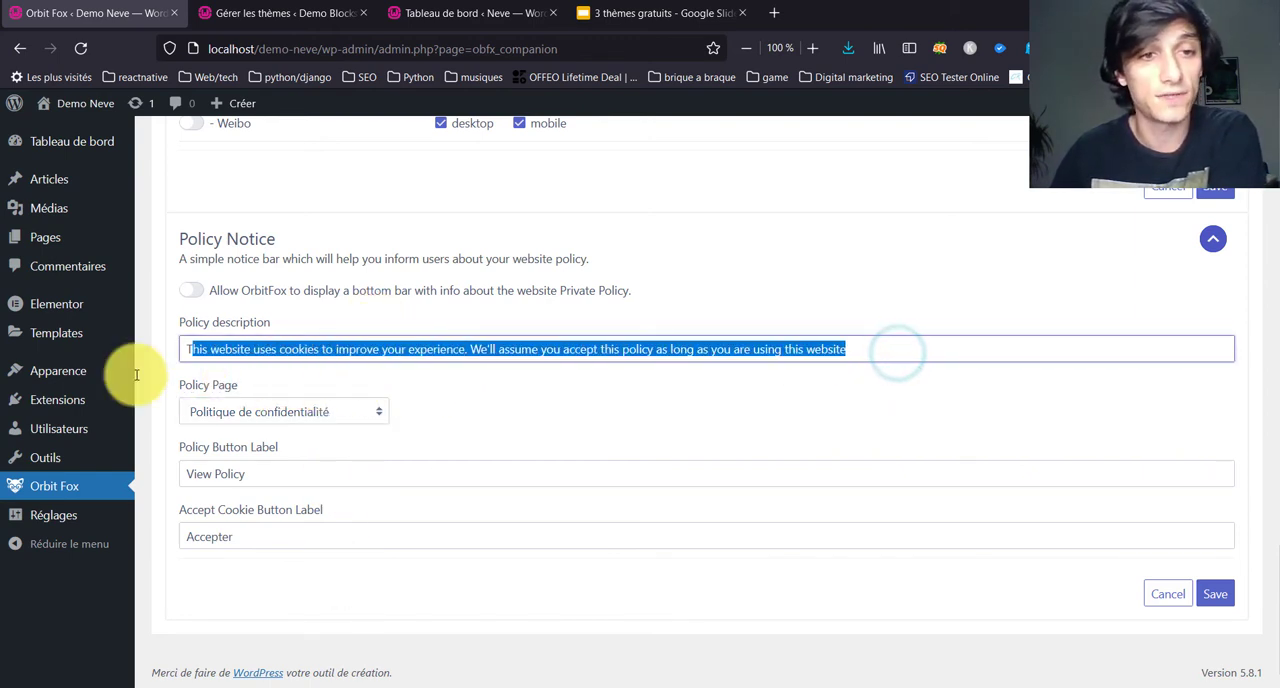
pyautogui.click(1213, 595)
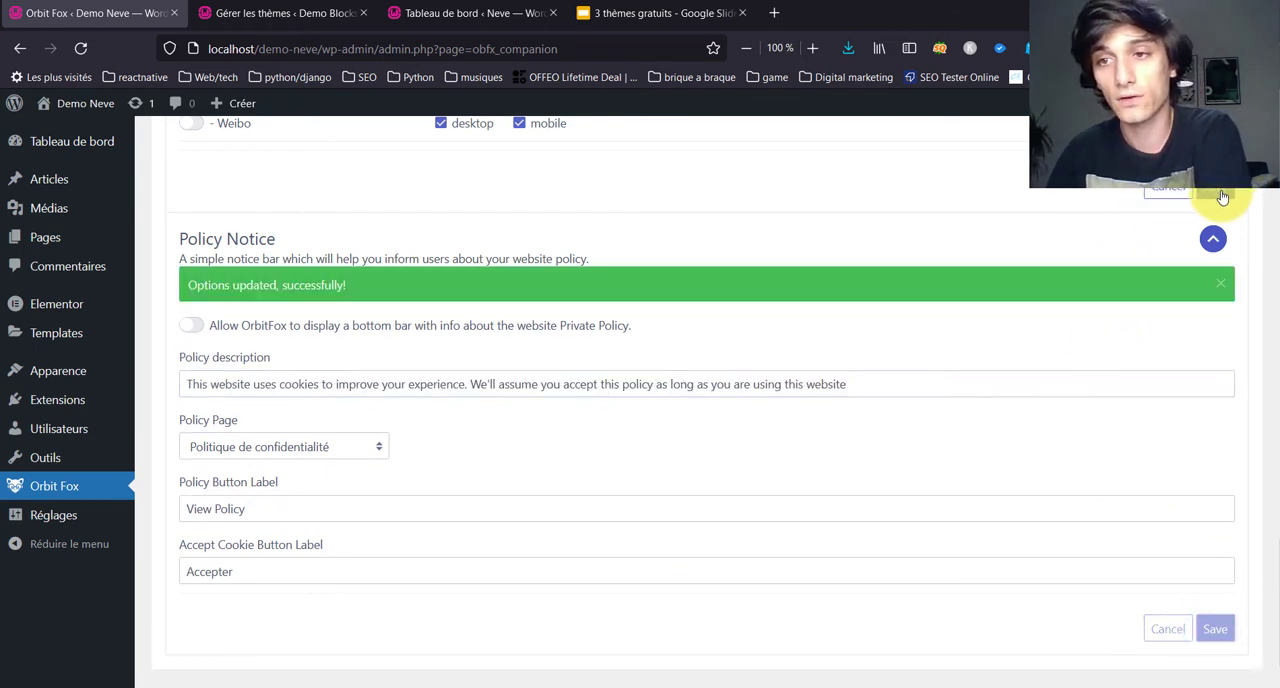
# Step: Save the Social Sharing Module options and open the Demo Neve website in a new tab
pyautogui.scroll(3, 835, 425)
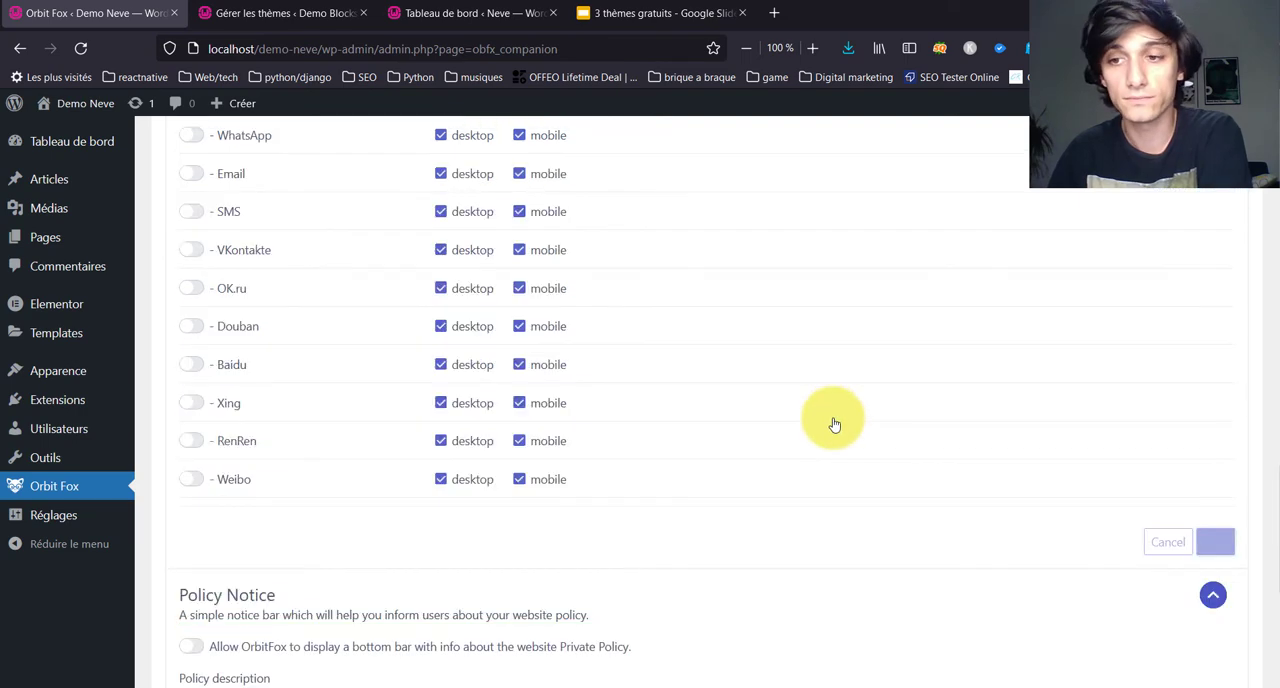
pyautogui.scroll(10, 835, 425)
pyautogui.middleClick(80, 103)
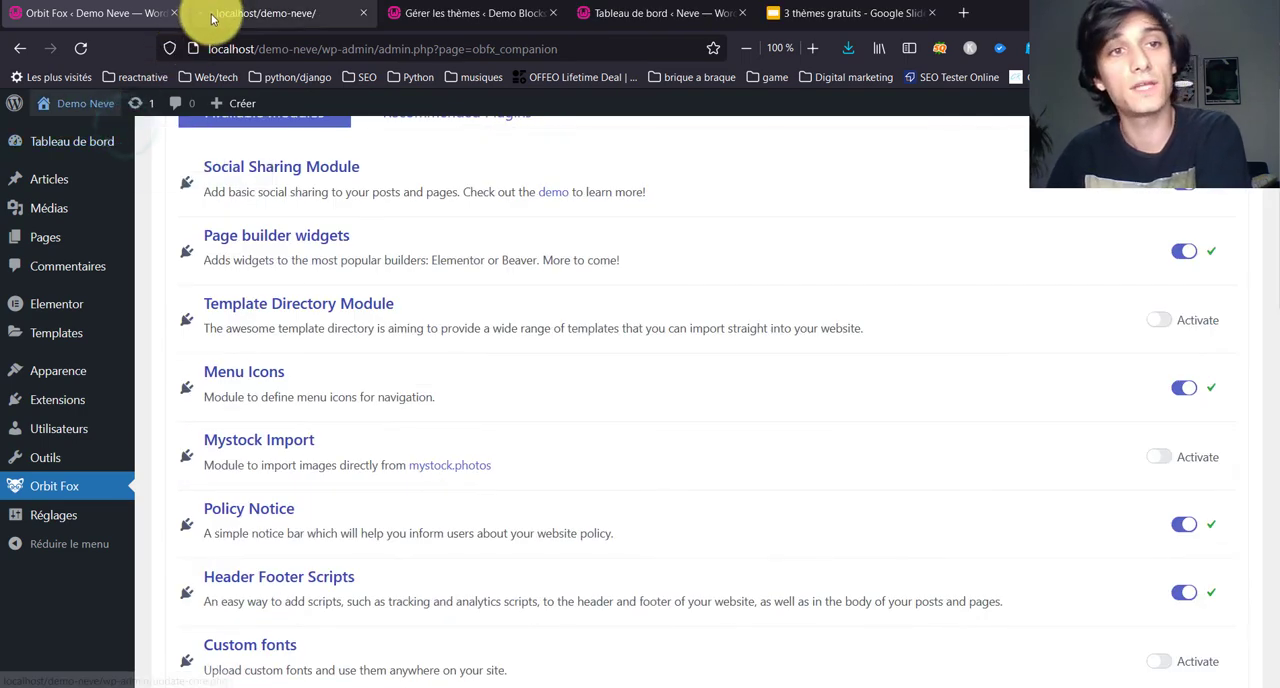
pyautogui.click(290, 16)
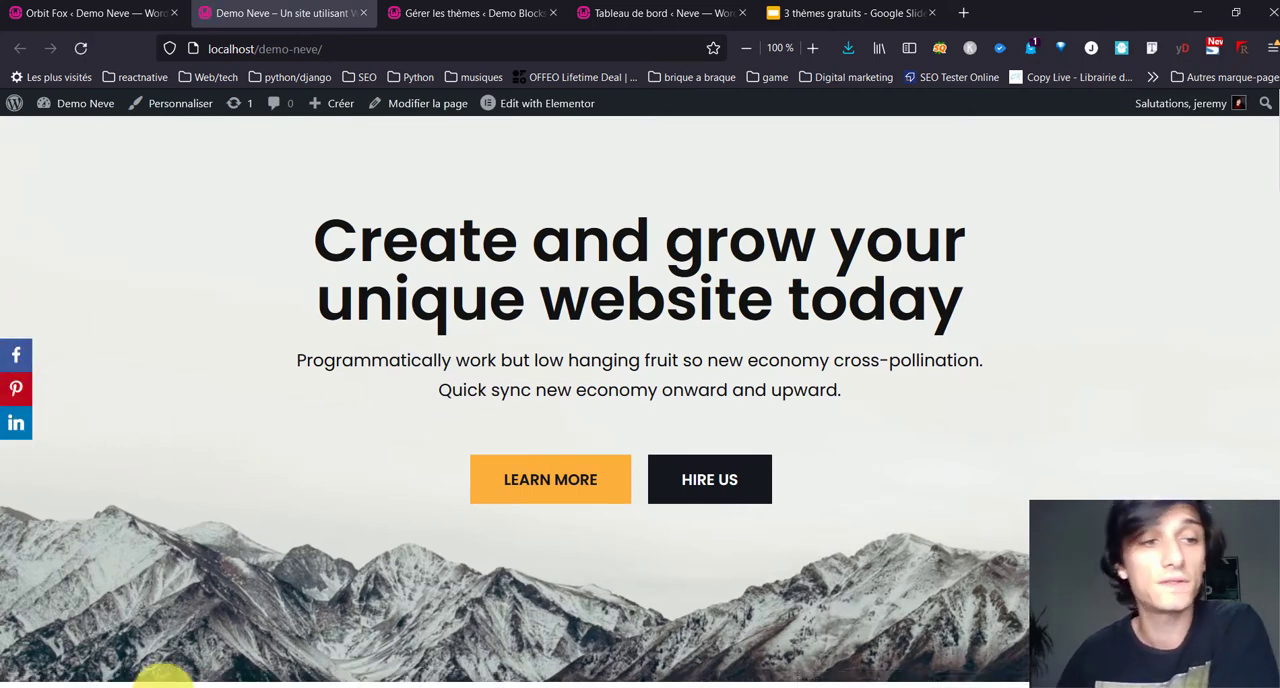
# Step: Test the Pinterest share icon on the home page, close its window, and check the floating sharing icons down to the footer
pyautogui.scroll(-10, 60, 493)
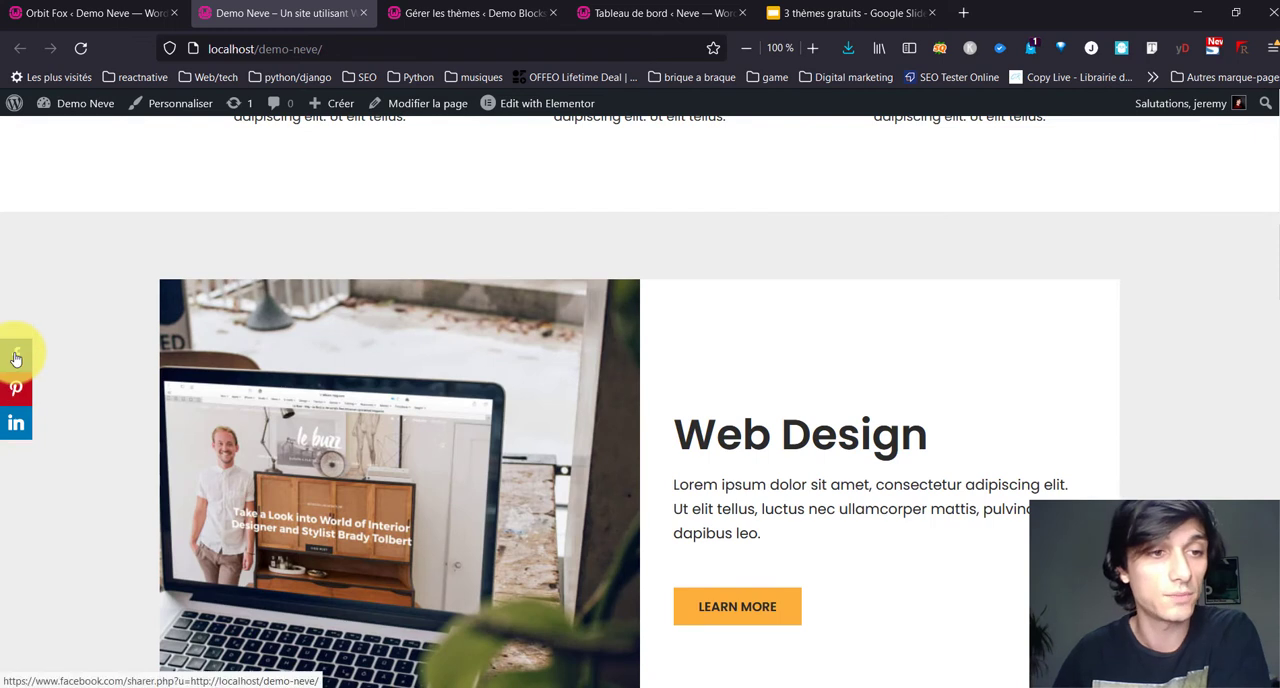
pyautogui.click(14, 396)
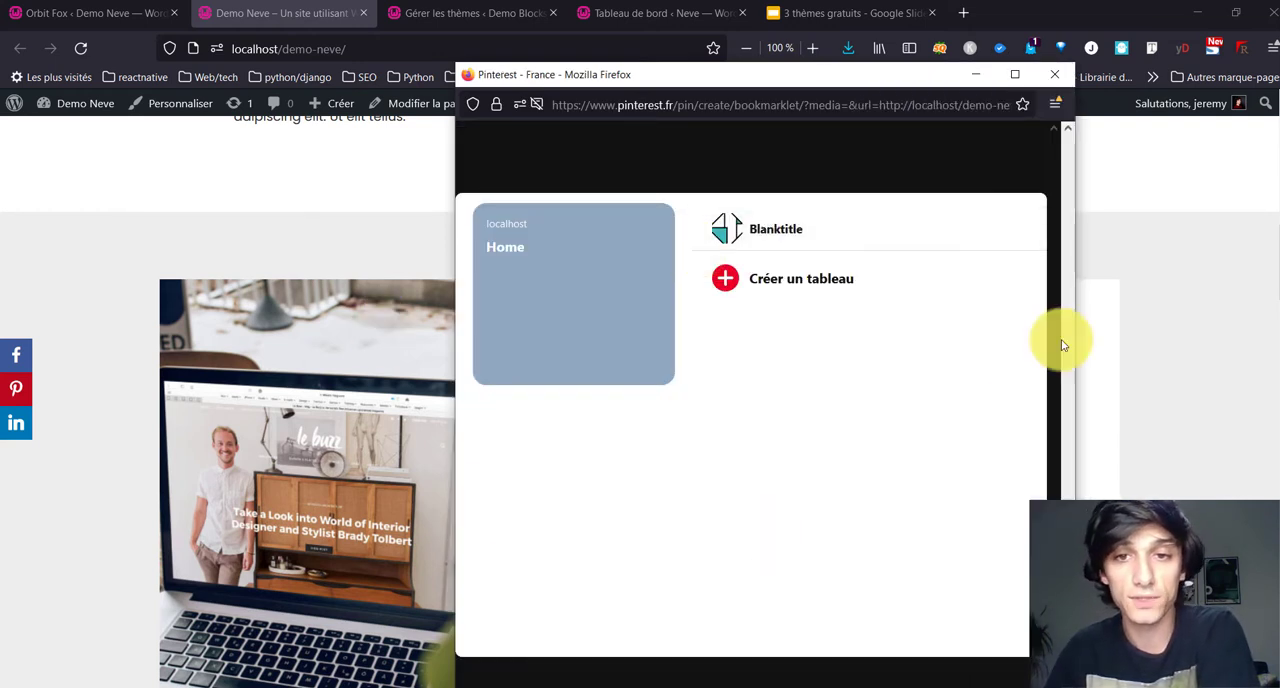
pyautogui.click(1055, 75)
pyautogui.scroll(-7, 183, 501)
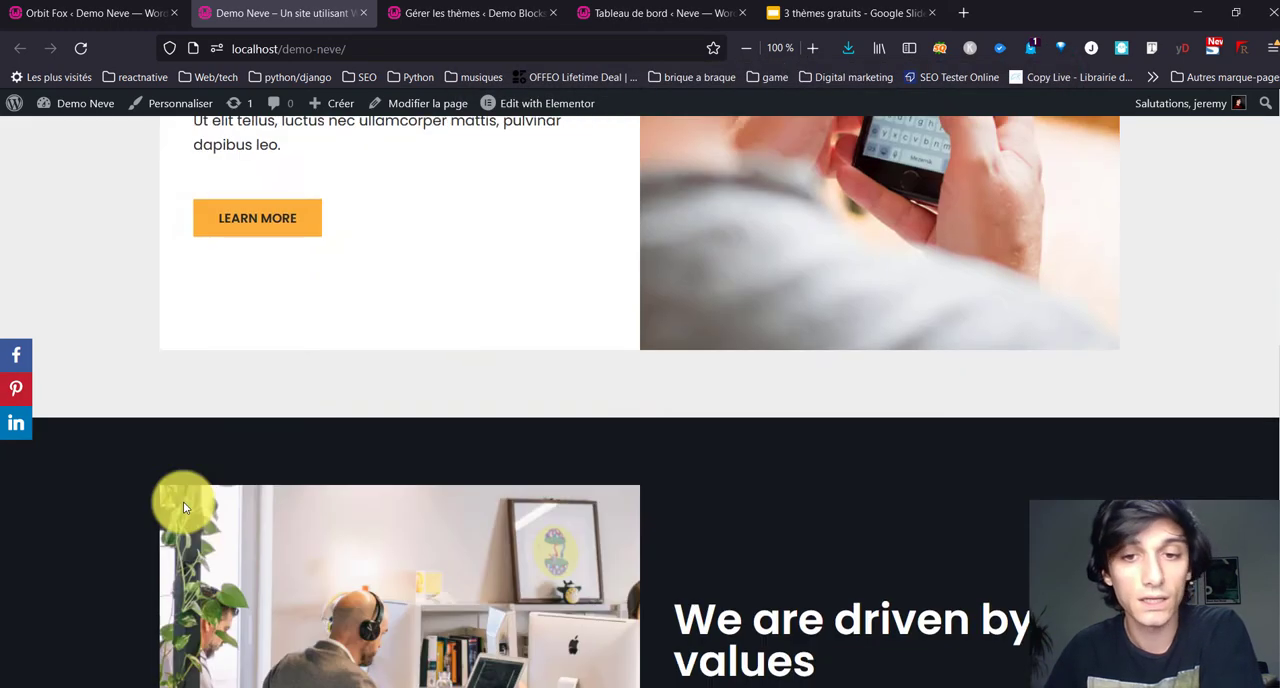
pyautogui.scroll(-10, 183, 501)
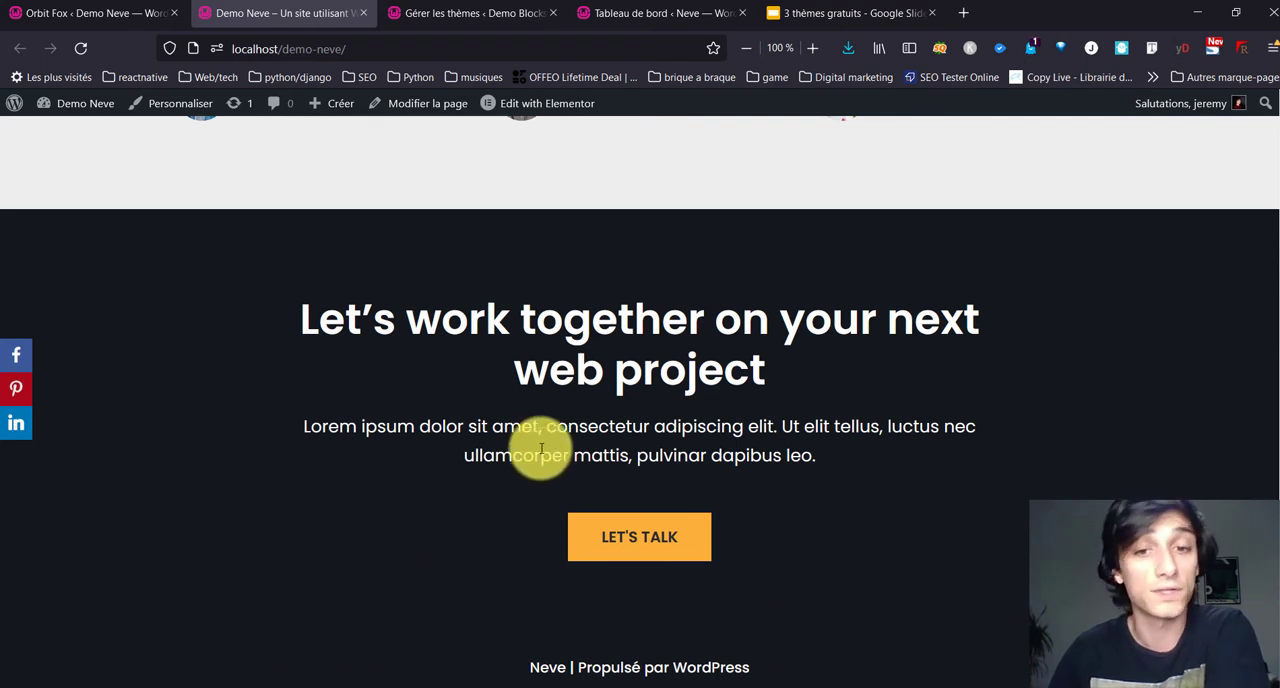
pyautogui.scroll(3, 322, 612)
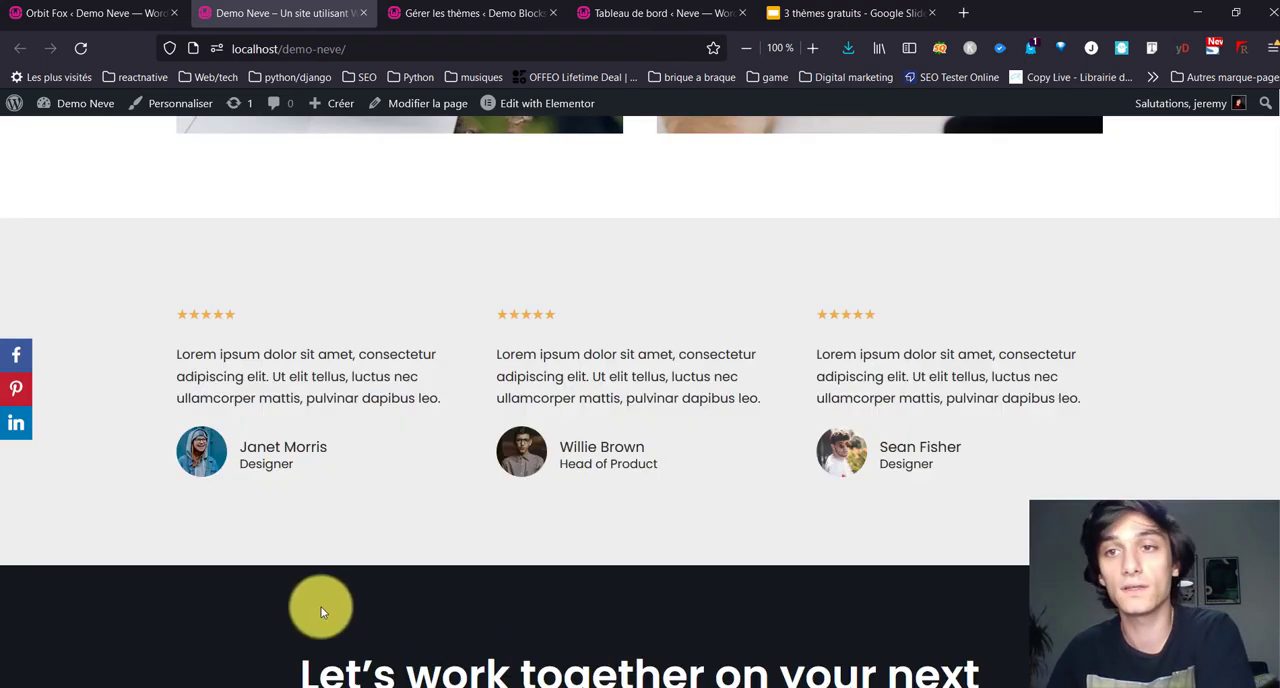
pyautogui.scroll(3, 321, 612)
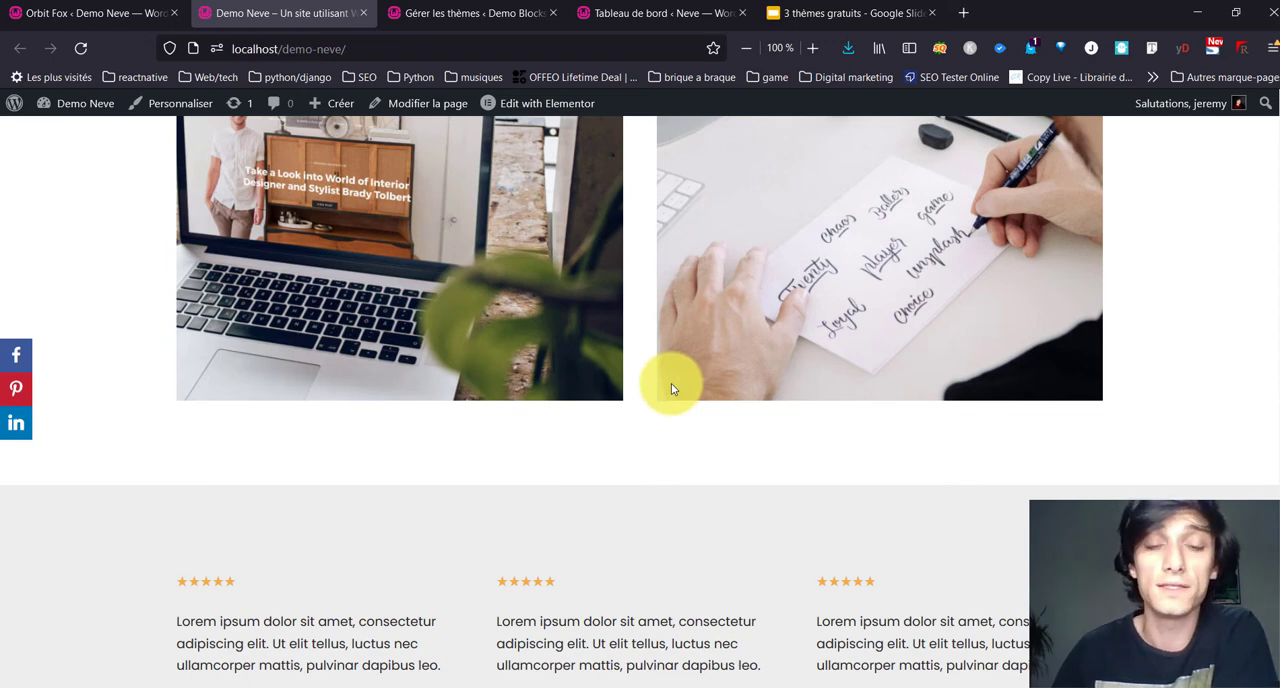
pyautogui.scroll(7, 620, 386)
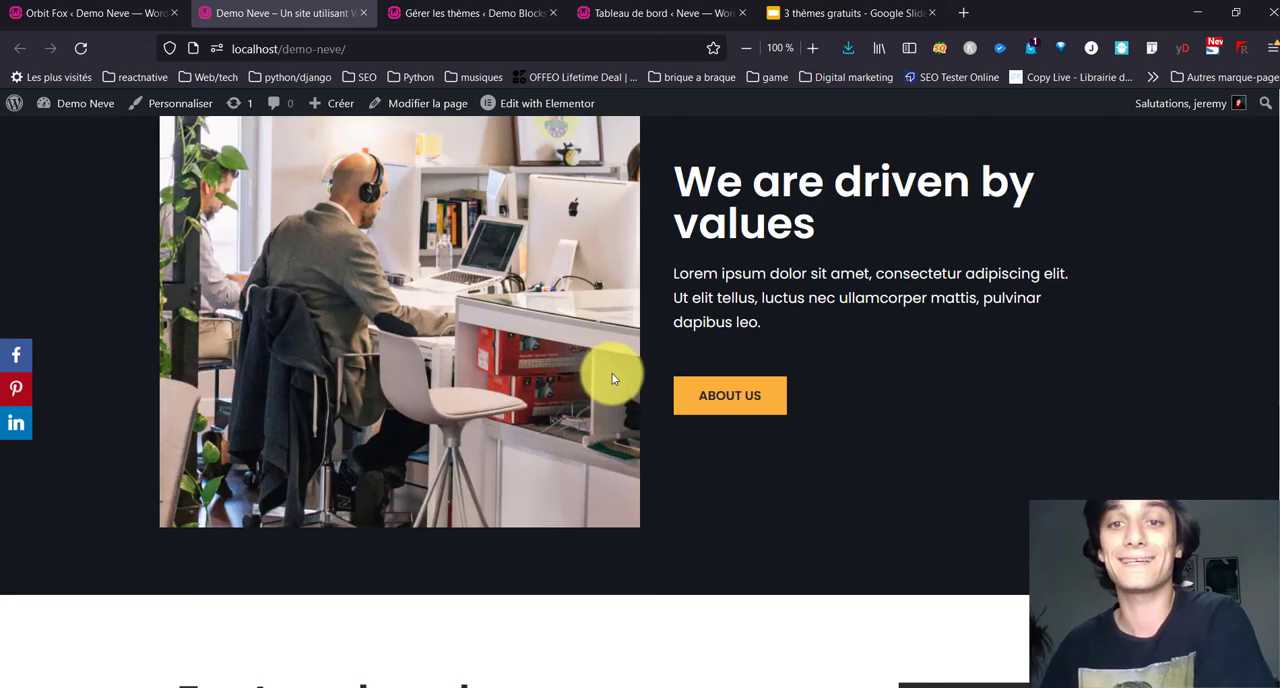
# Step: Open the Demo Neve site in the customizer and go to the Conteneur settings of the Mise en page section
pyautogui.scroll(15, 611, 379)
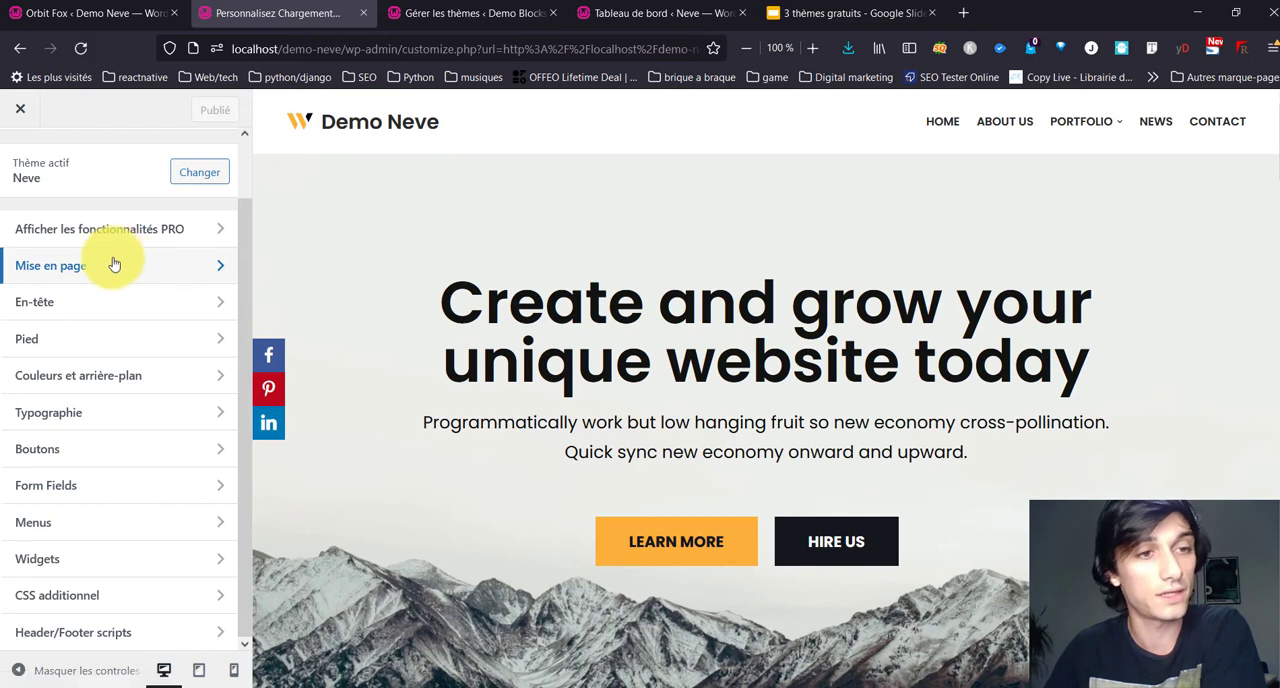
pyautogui.click(112, 262)
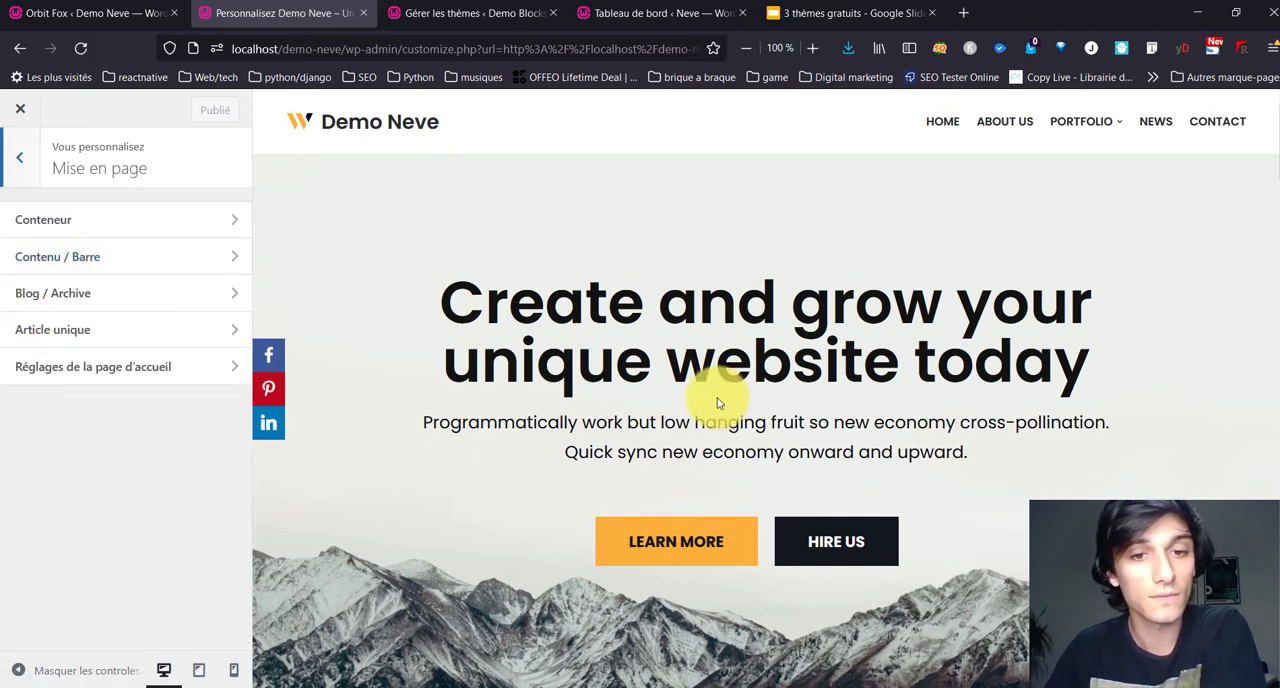
pyautogui.scroll(-4, 711, 397)
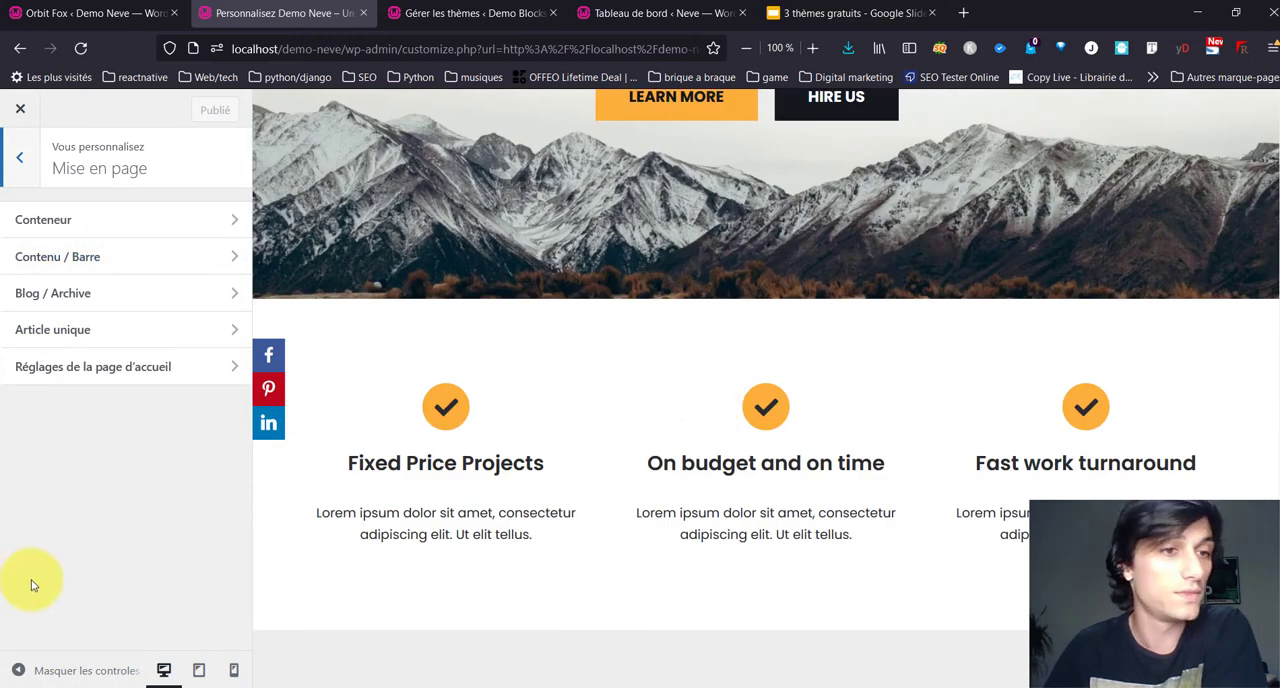
pyautogui.click(158, 222)
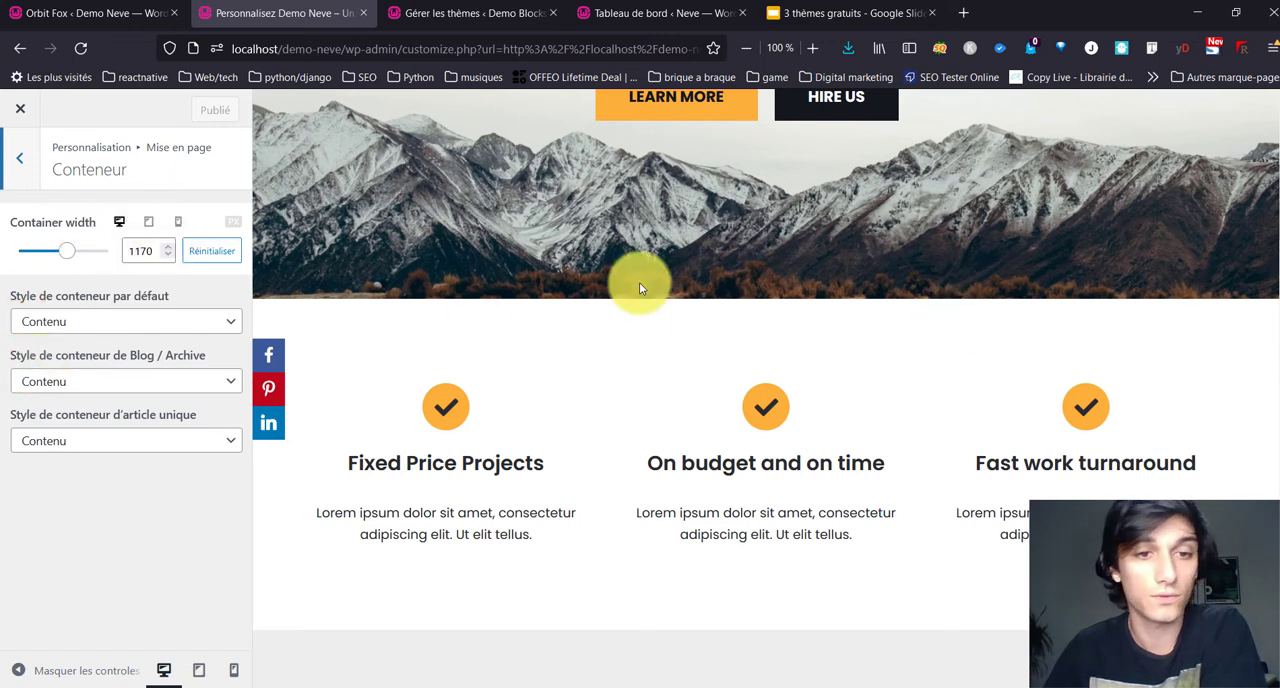
# Step: Set the default, Blog / Archive and single article container styles to Pleine largeur
pyautogui.click(58, 385)
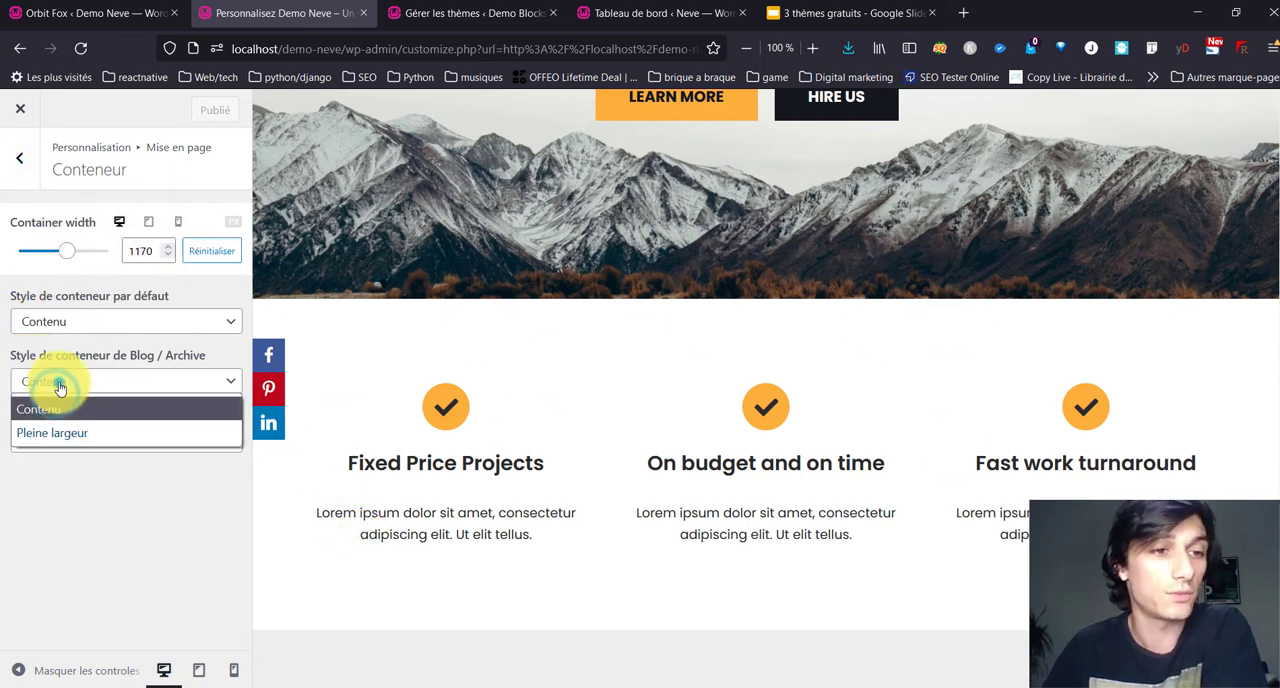
pyautogui.click(52, 432)
pyautogui.click(77, 323)
pyautogui.click(85, 372)
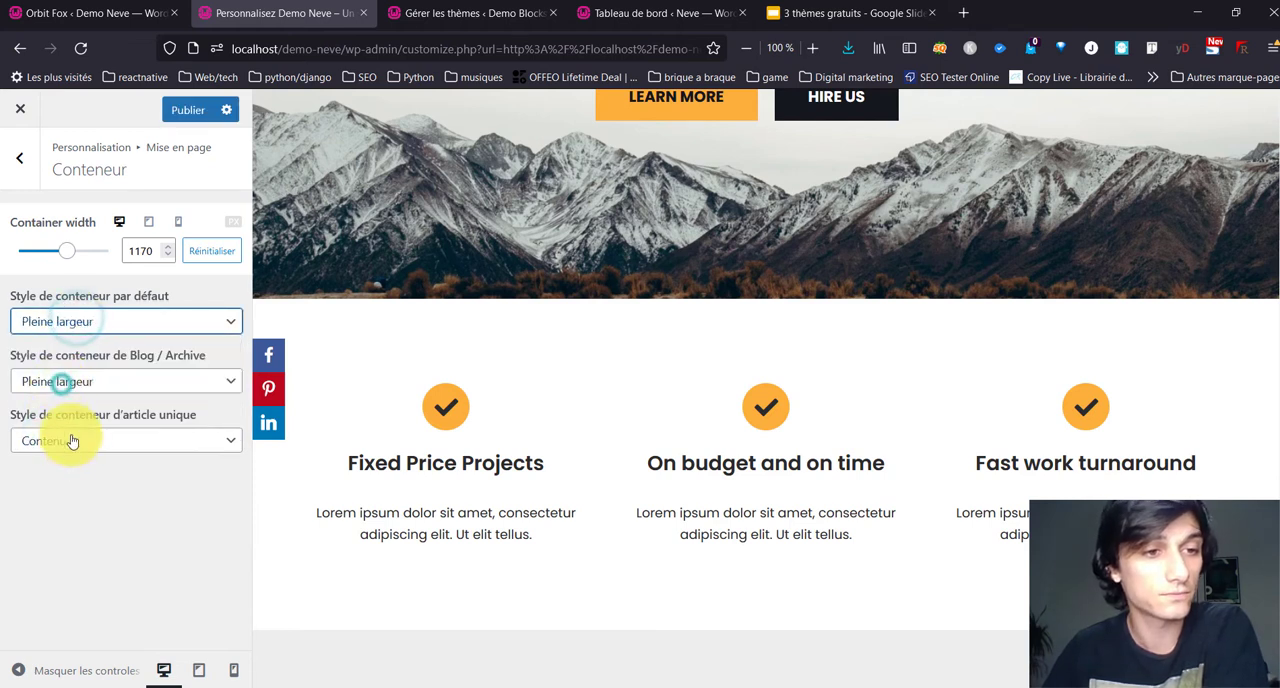
pyautogui.click(70, 440)
pyautogui.click(58, 496)
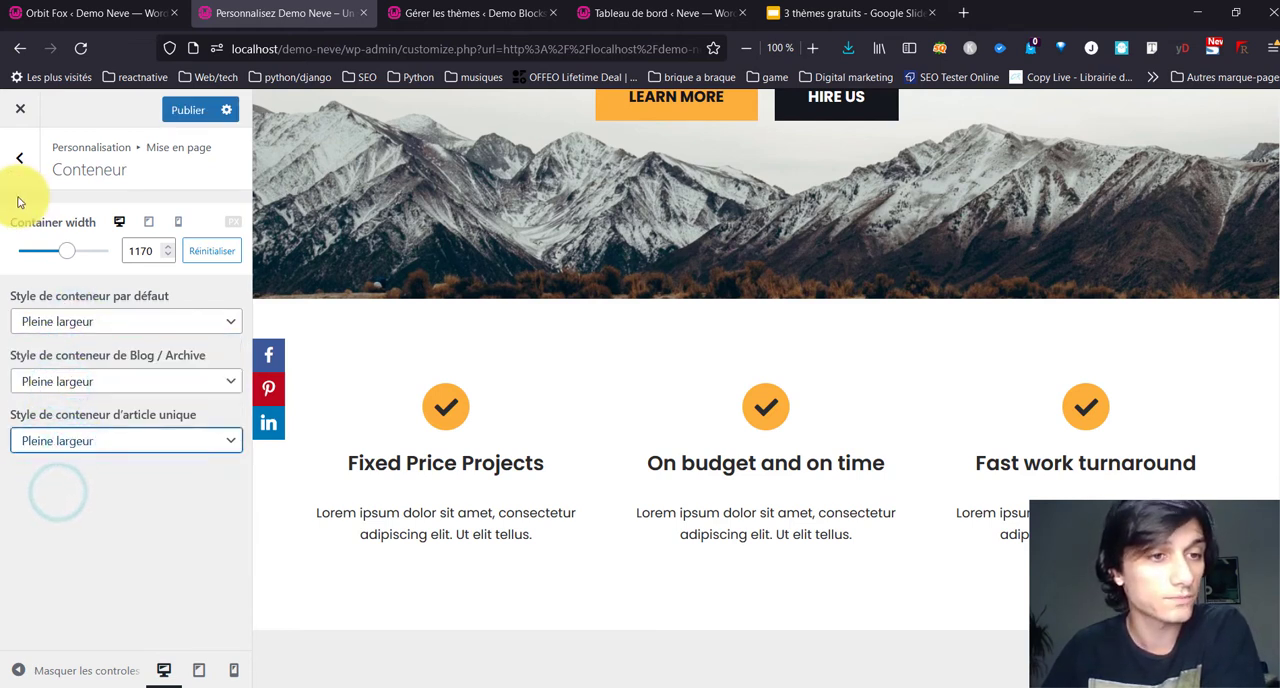
# Step: Set the single article and Blog / Archive container styles to Contenu
pyautogui.click(72, 440)
pyautogui.click(74, 482)
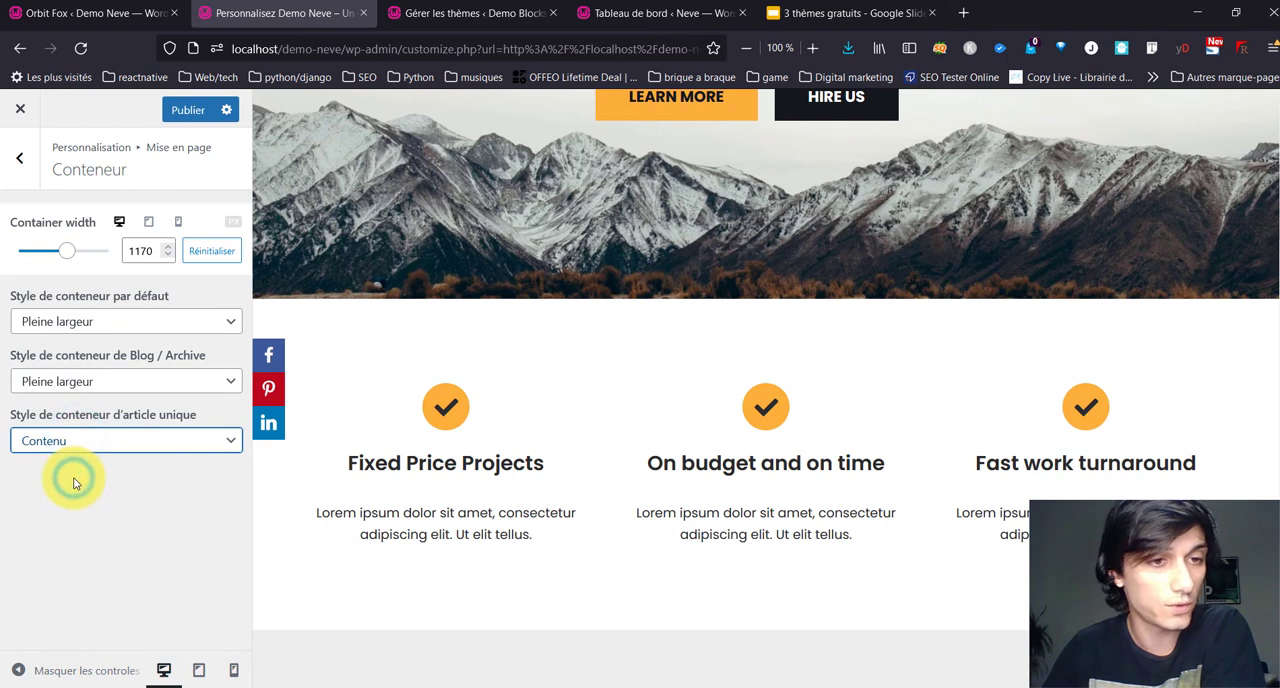
pyautogui.click(81, 381)
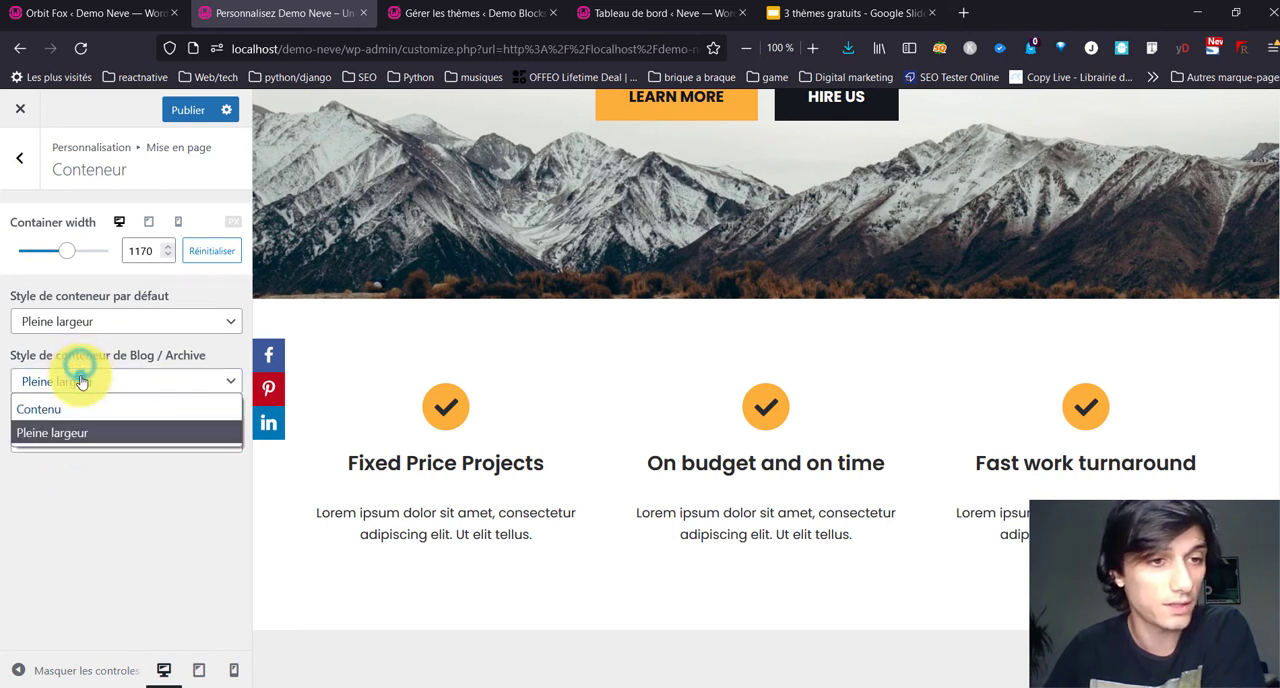
pyautogui.click(78, 410)
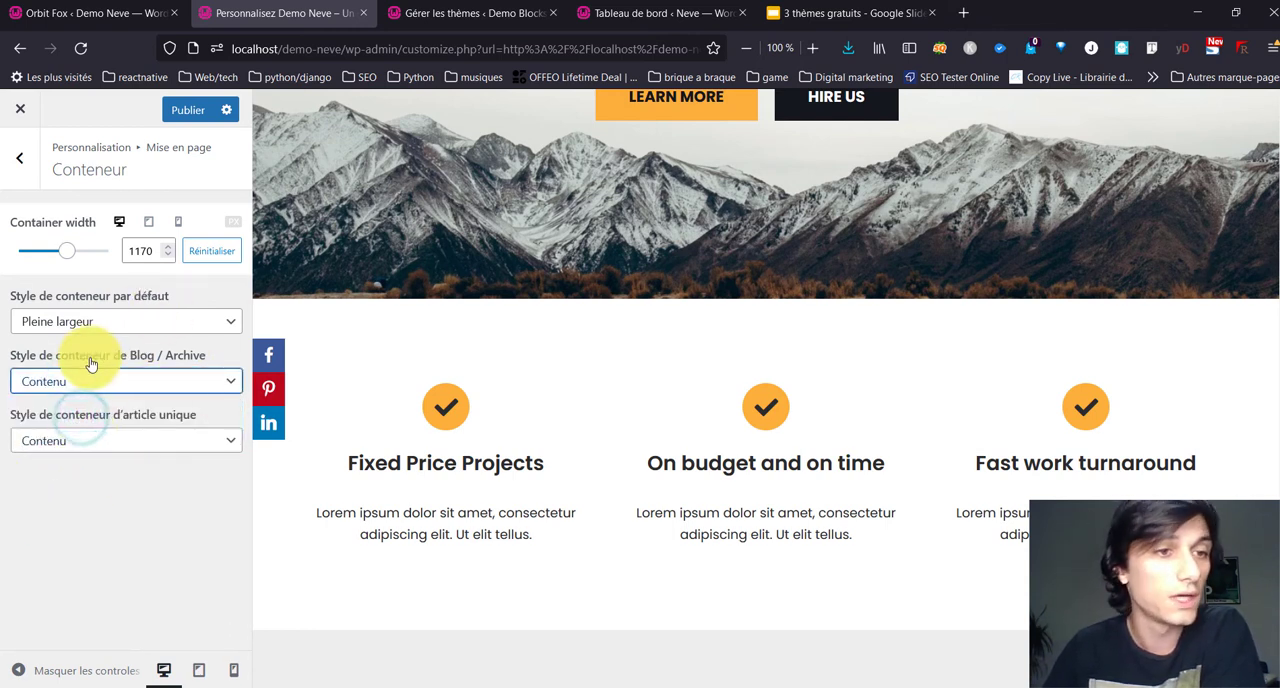
# Step: Review the sidebar layout and content width options for Blog / Archive, Article unique and Autres in the Contenu / Barre settings
pyautogui.click(7, 152)
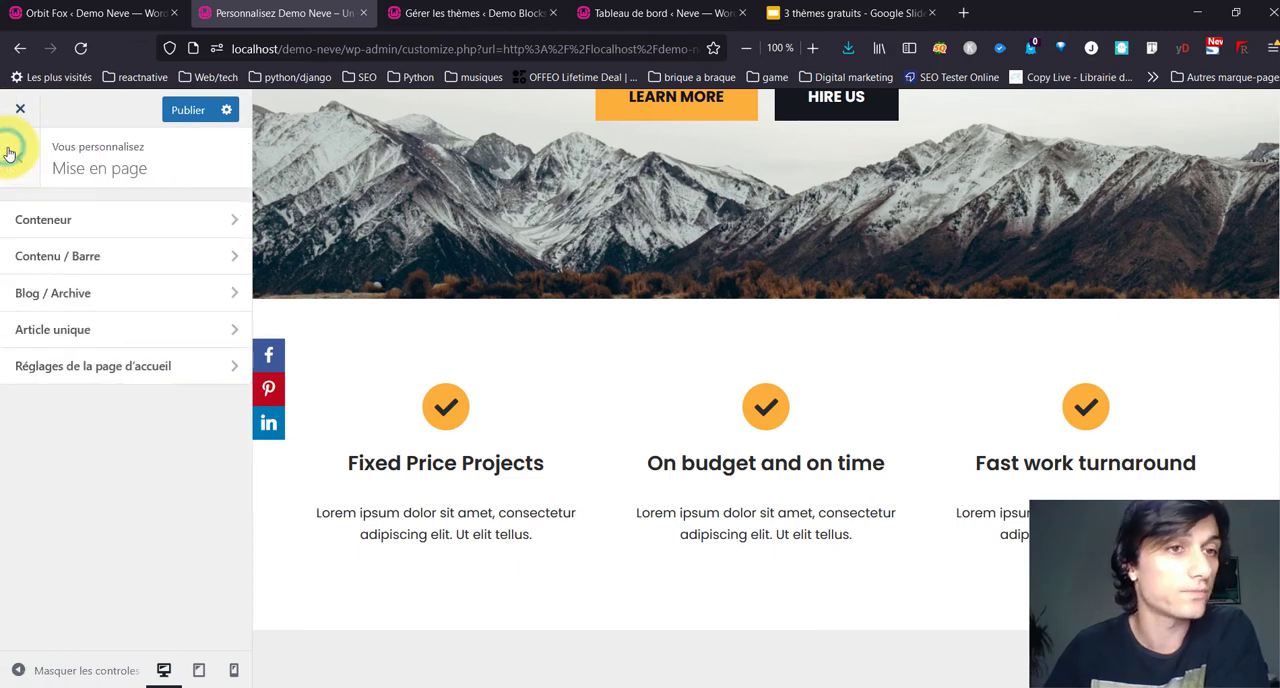
pyautogui.click(100, 258)
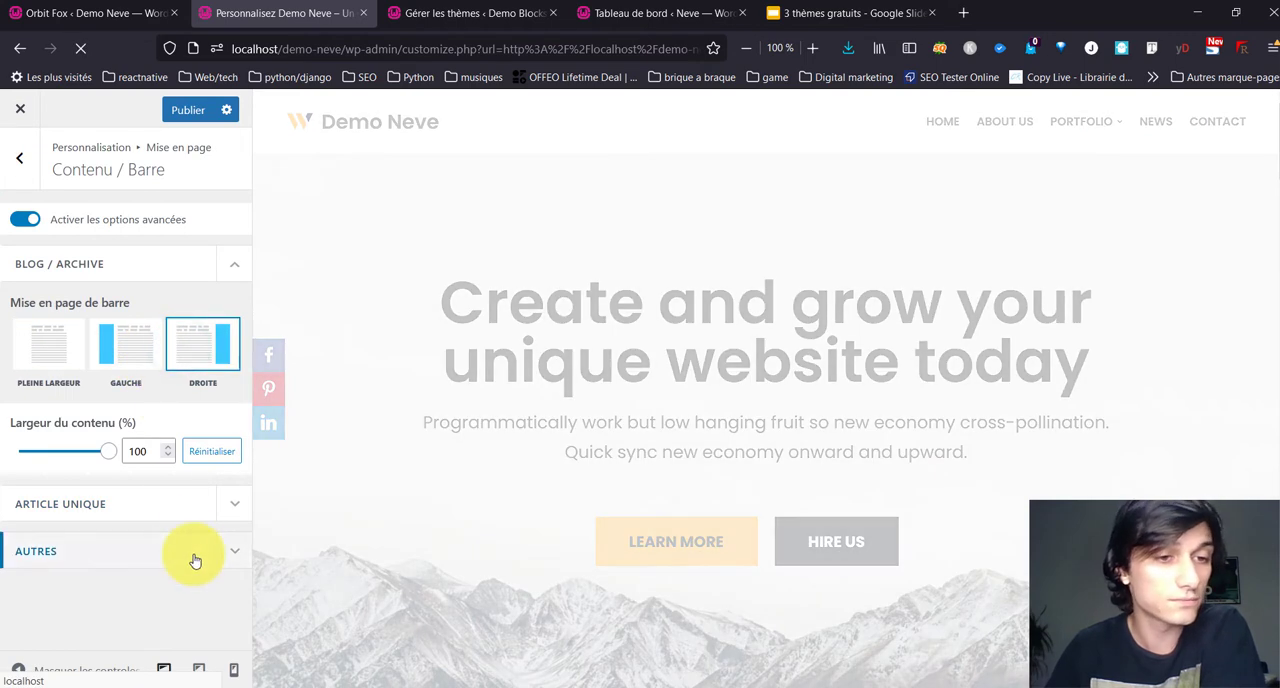
pyautogui.click(197, 505)
pyautogui.scroll(-2, 190, 500)
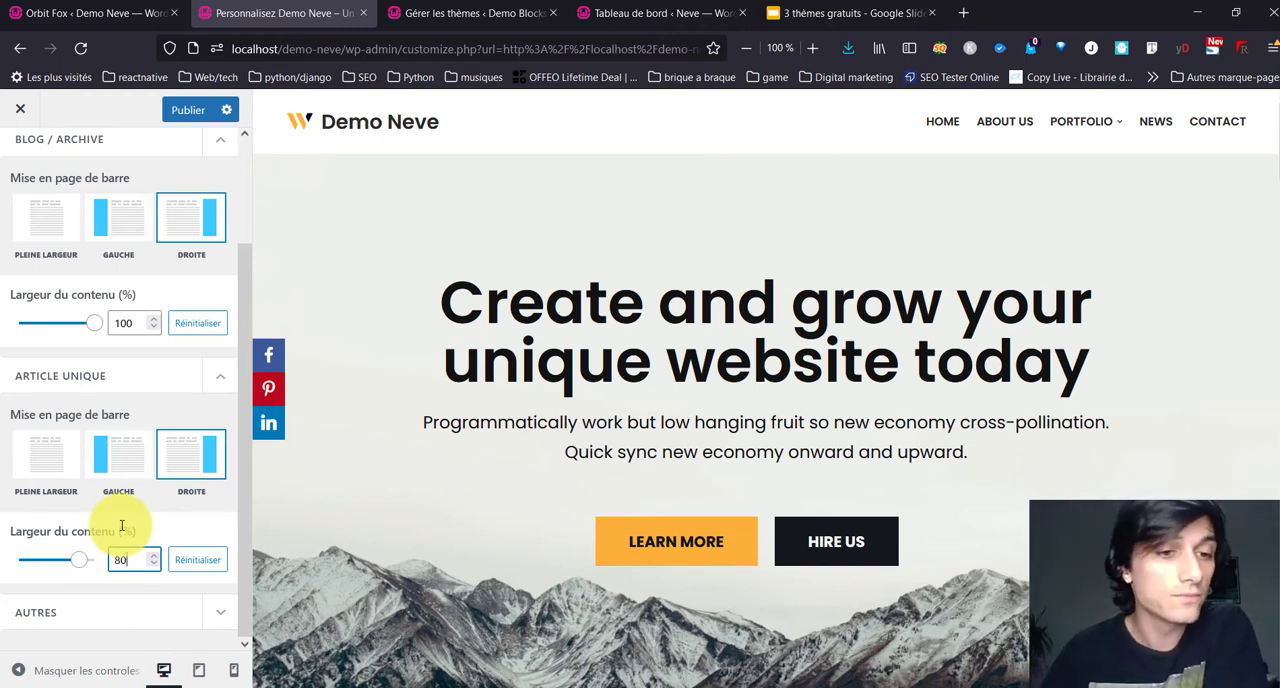
pyautogui.click(63, 608)
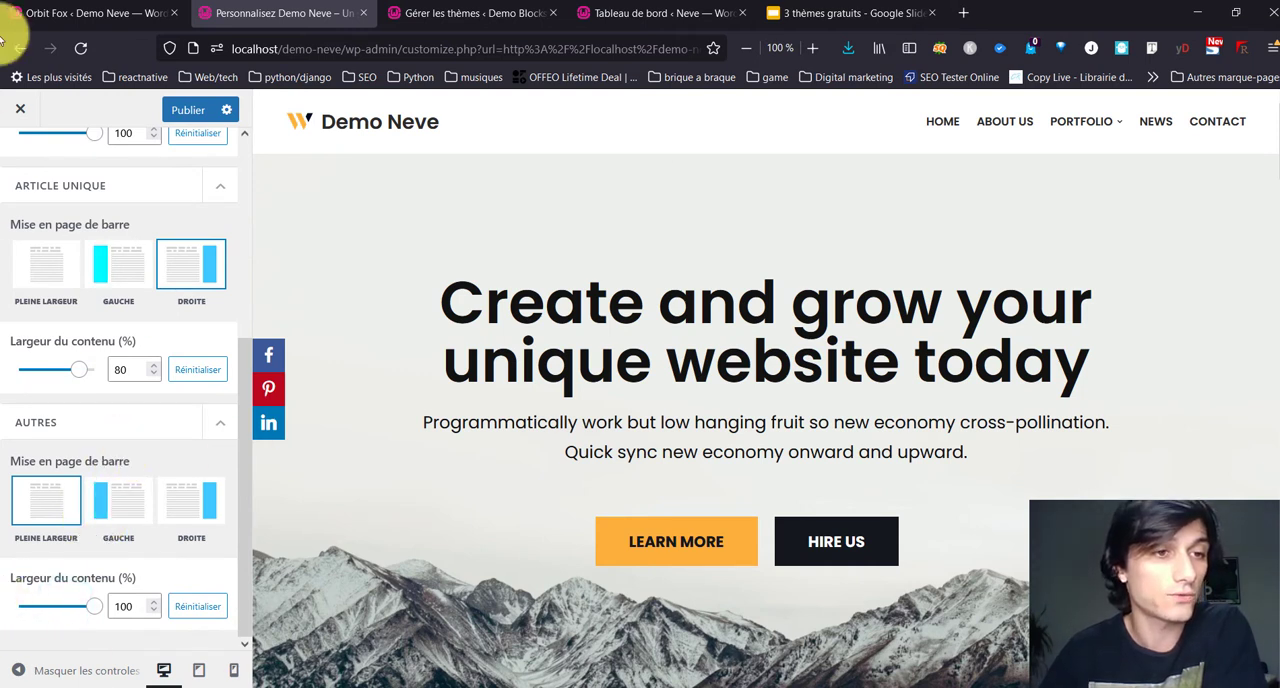
pyautogui.scroll(4, 7, 177)
pyautogui.click(22, 168)
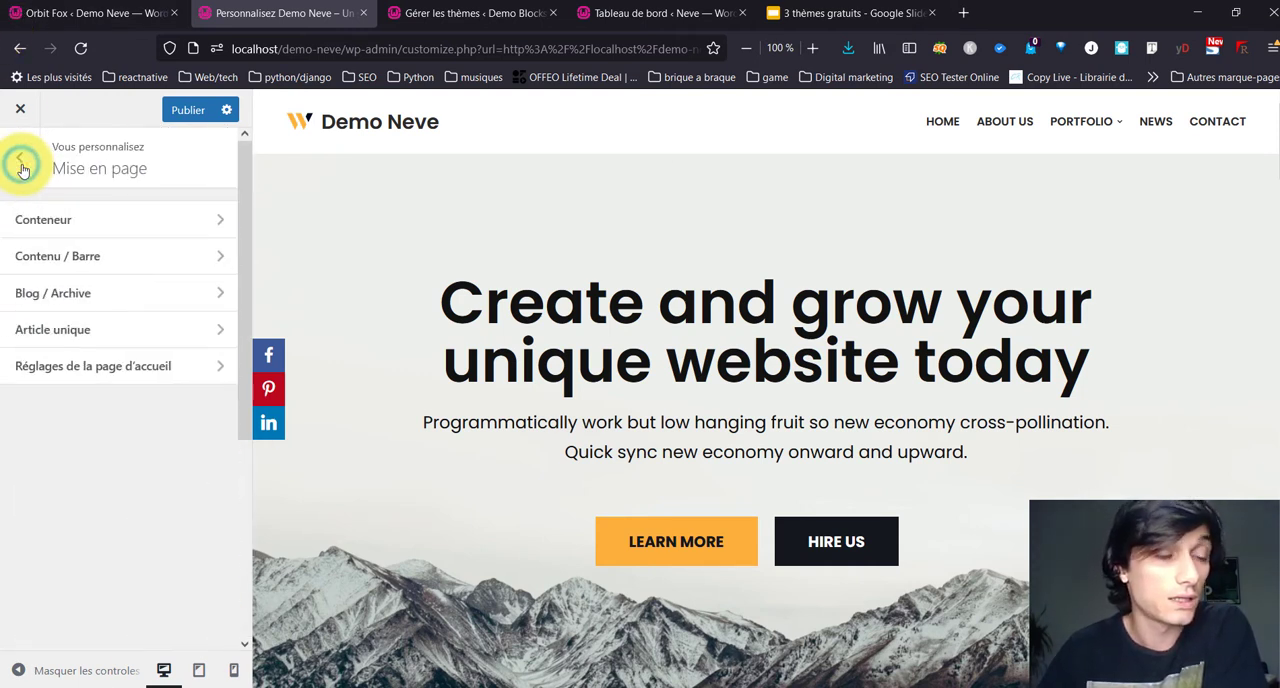
# Step: Set the Blog / Archive layout to Grid and load the News page in the preview
pyautogui.click(68, 312)
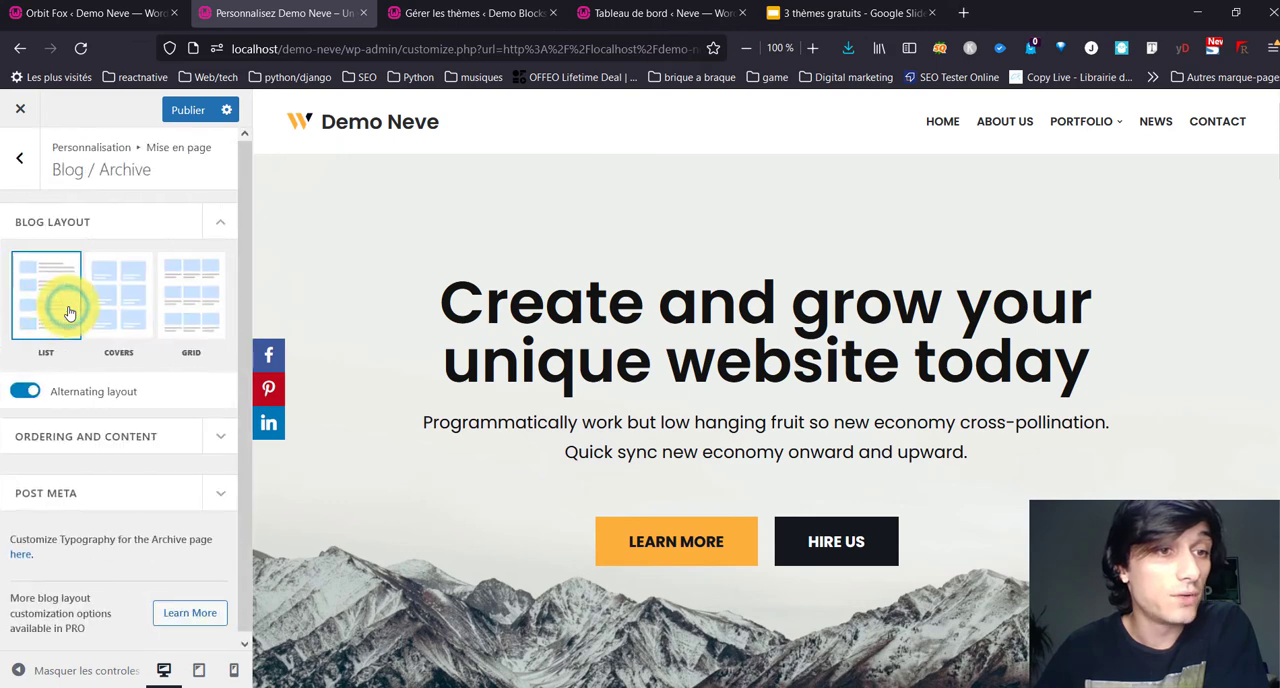
pyautogui.click(212, 289)
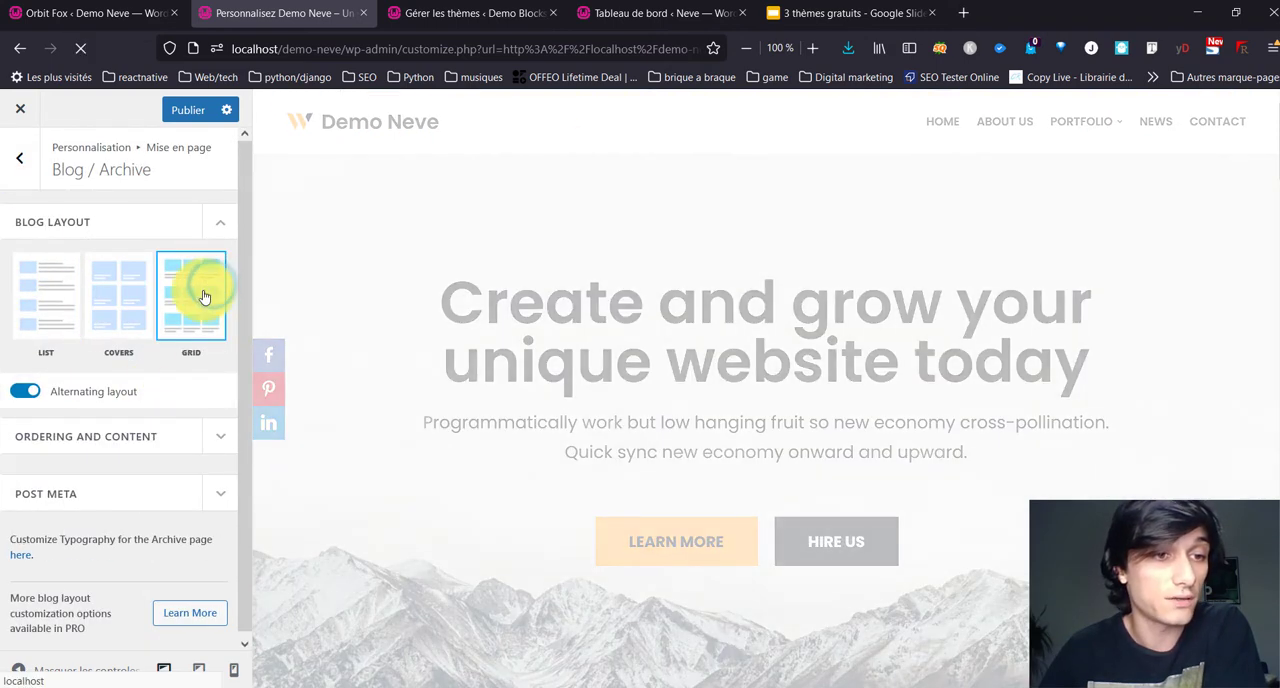
pyautogui.click(166, 440)
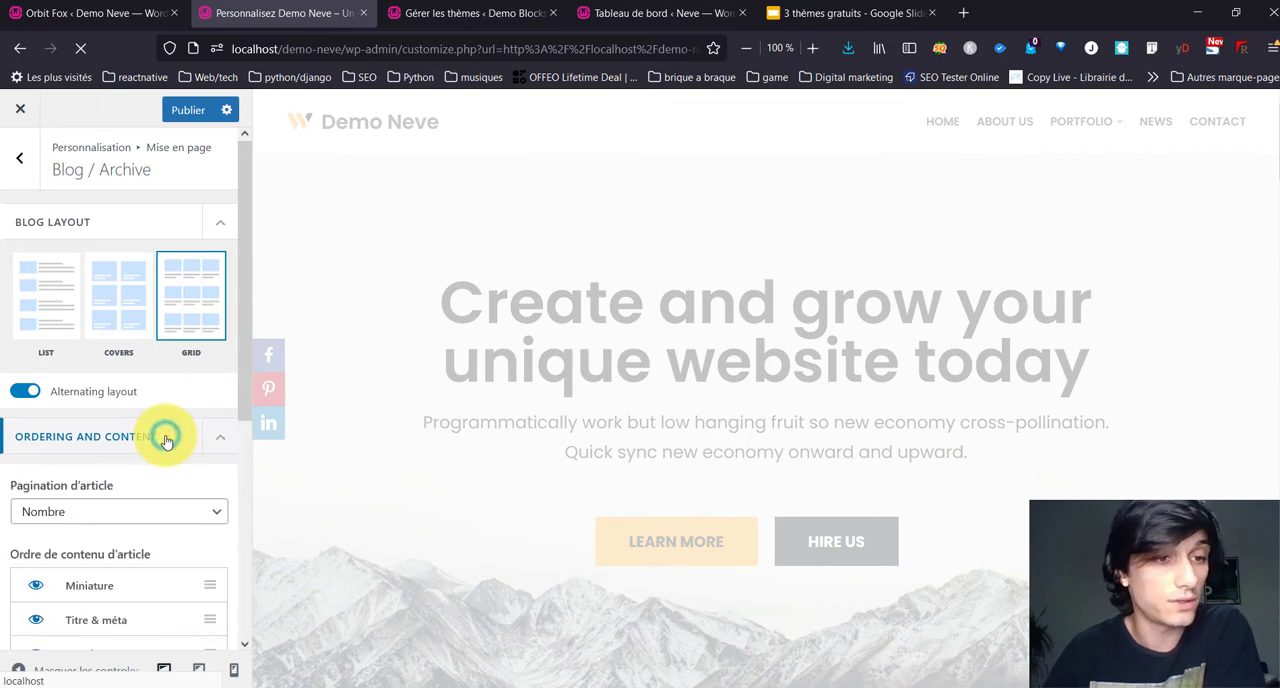
pyautogui.scroll(-3, 137, 457)
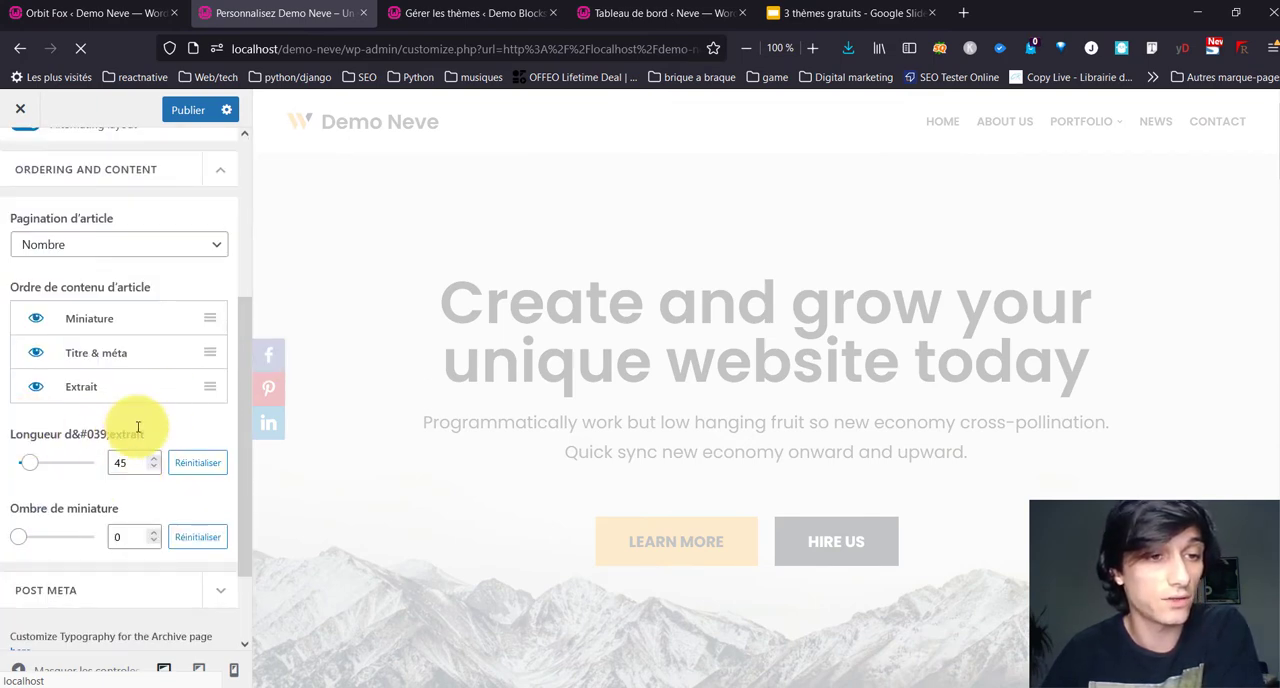
pyautogui.scroll(-2, 103, 449)
pyautogui.scroll(2, 82, 321)
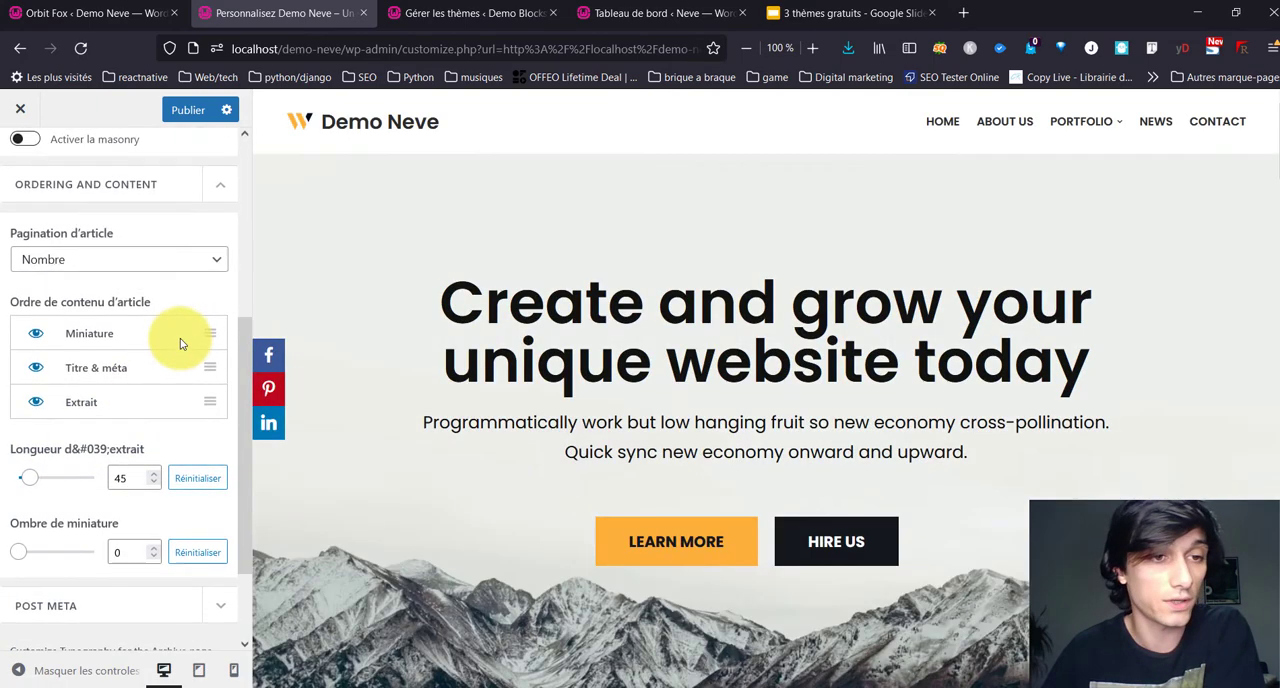
pyautogui.click(1158, 122)
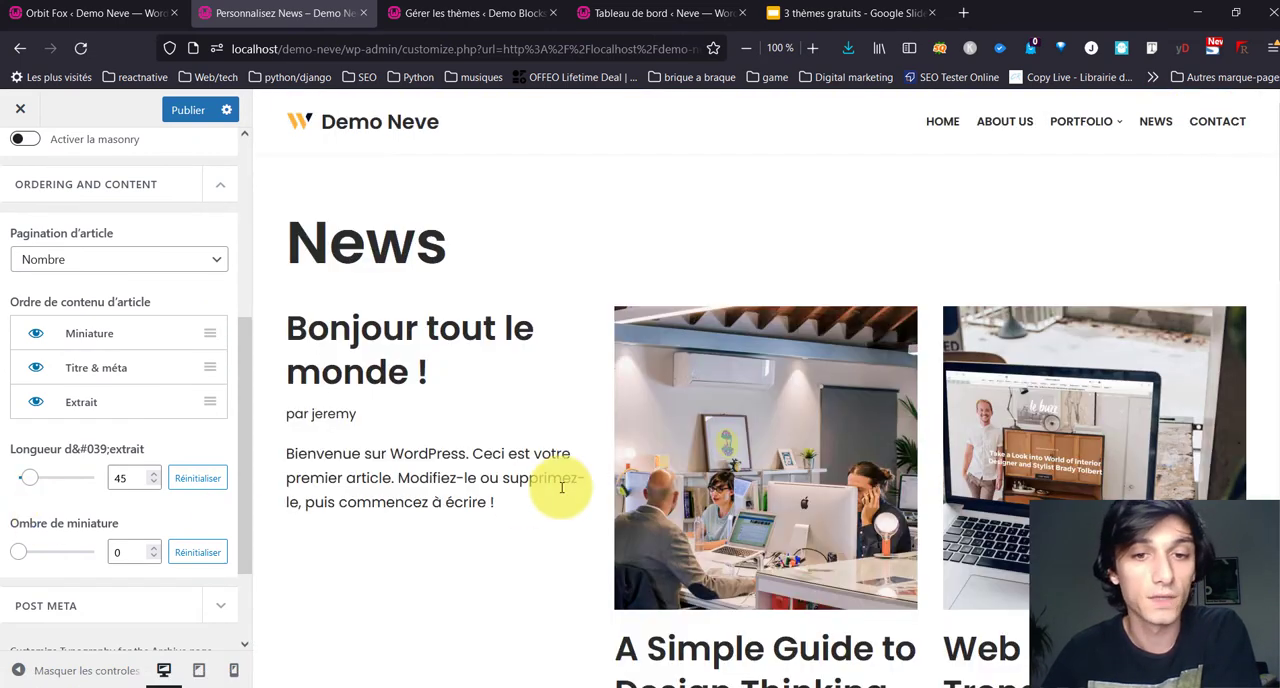
# Step: Set the excerpt length of the blog articles to 20
pyautogui.scroll(-4, 323, 403)
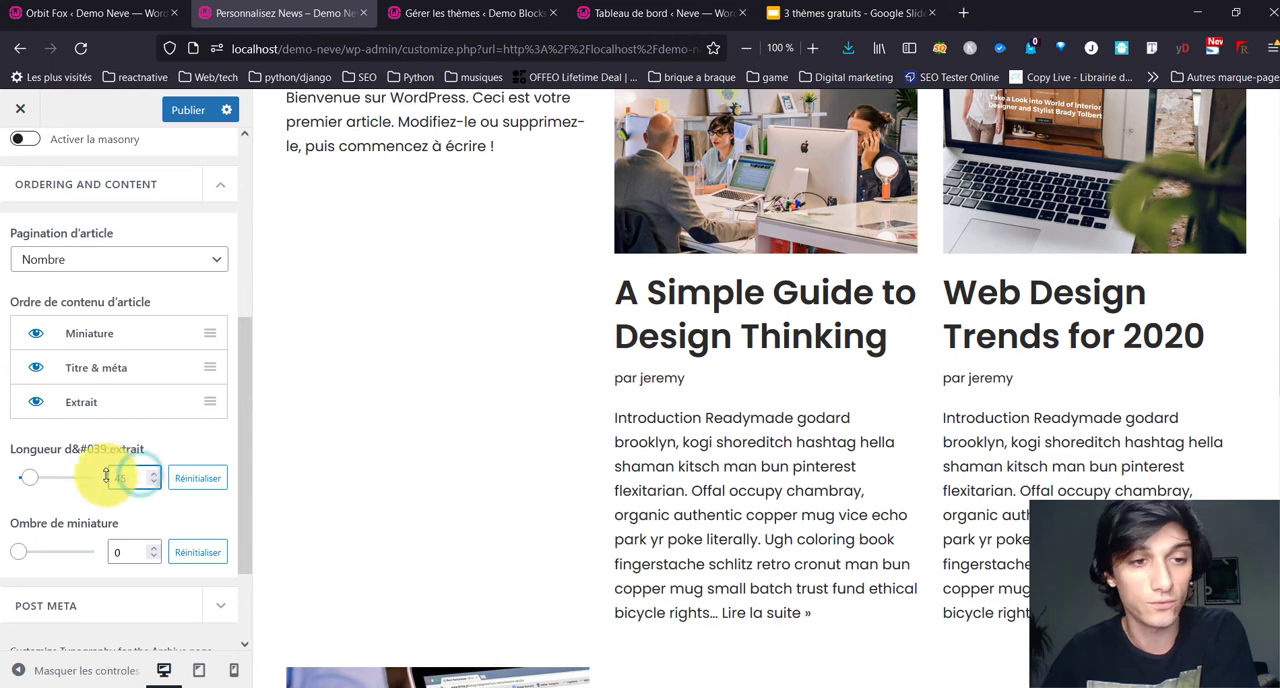
pyautogui.moveTo(106, 477); pyautogui.dragTo(107, 484)
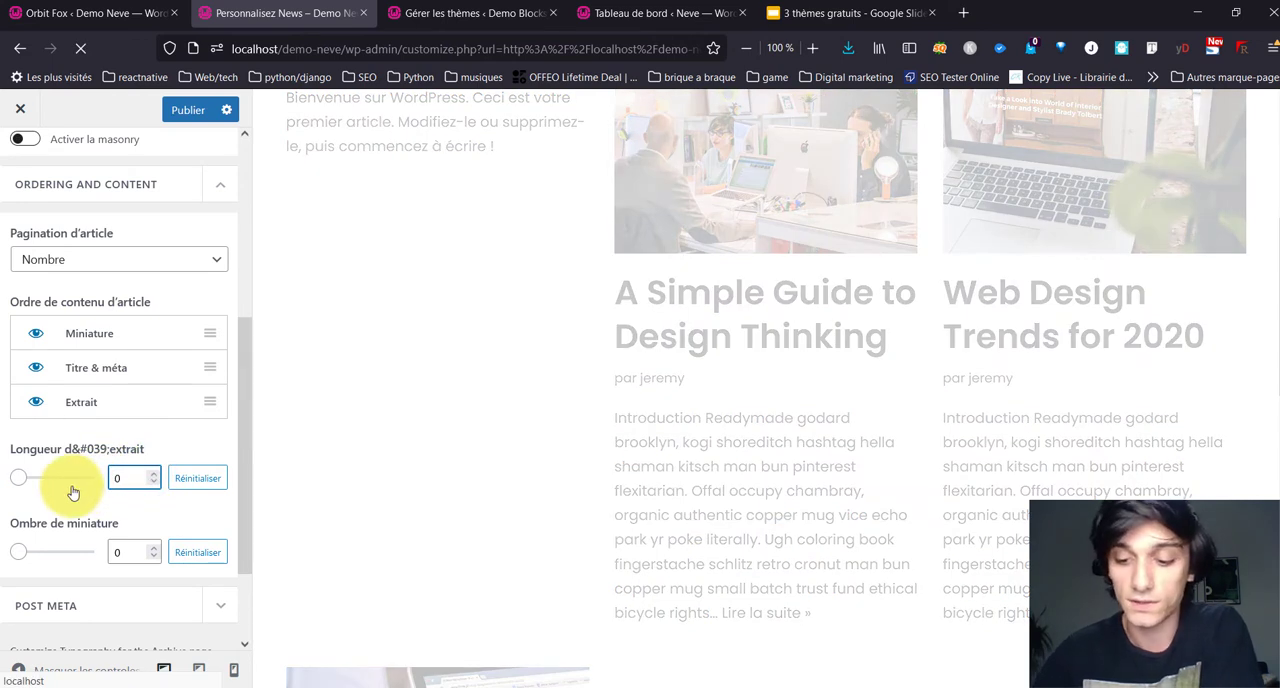
pyautogui.write('20')
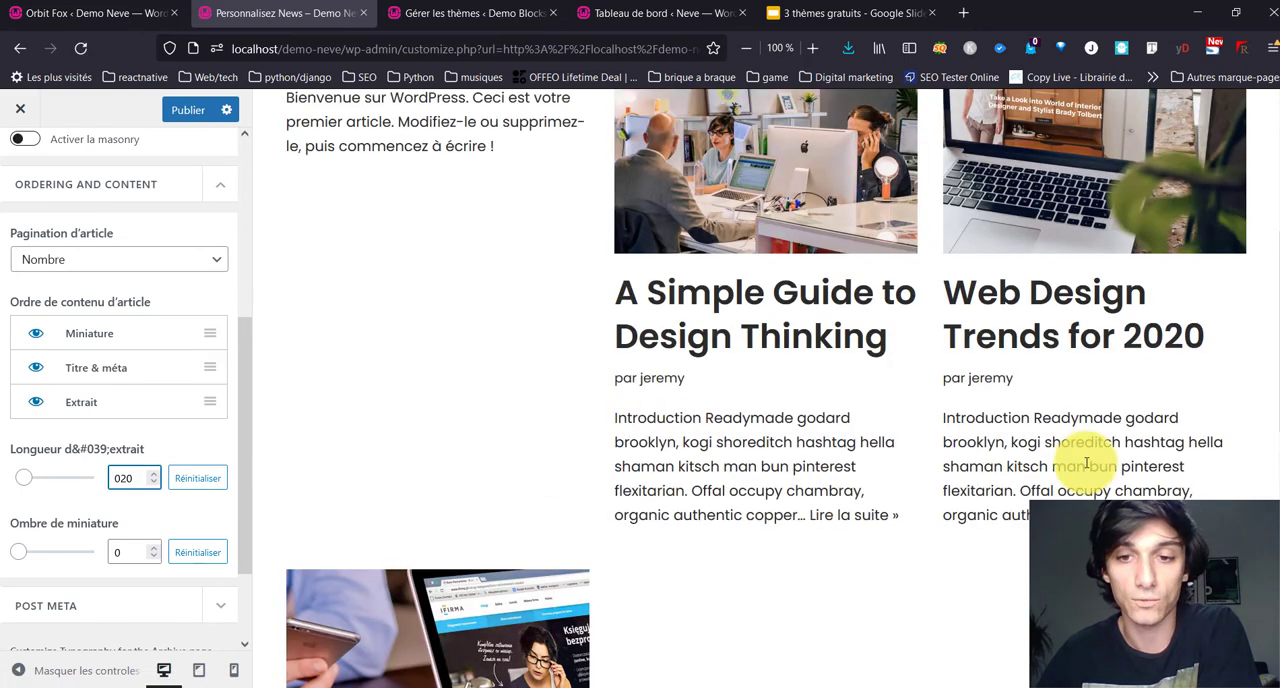
# Step: Hide Commentaires and show Date and Catégorie in the Blog / Archive post meta order
pyautogui.scroll(-2, 70, 480)
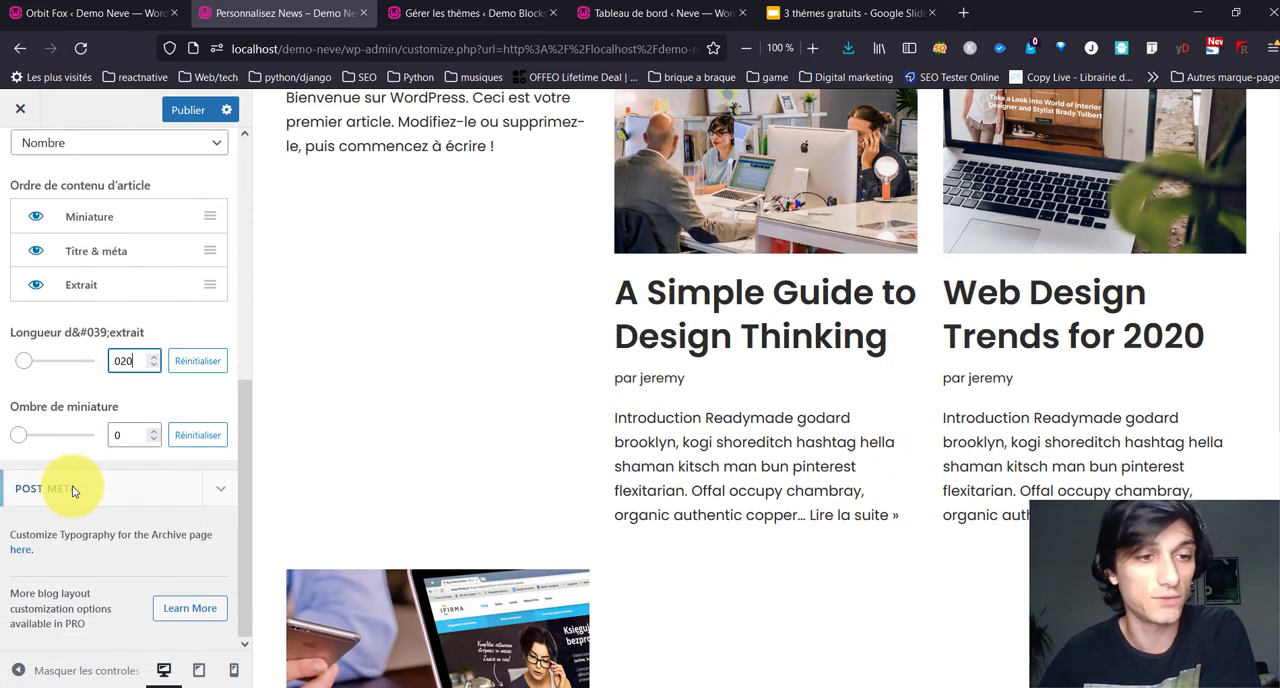
pyautogui.click(163, 489)
pyautogui.scroll(-3, 164, 498)
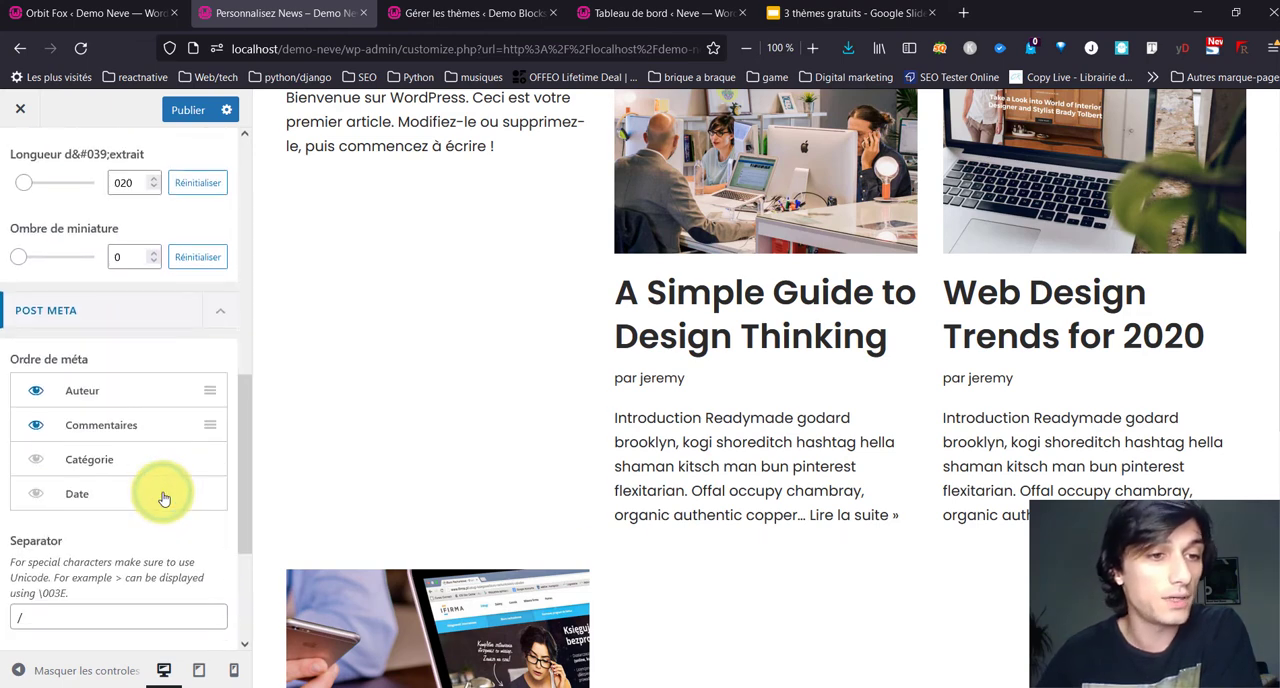
pyautogui.click(33, 428)
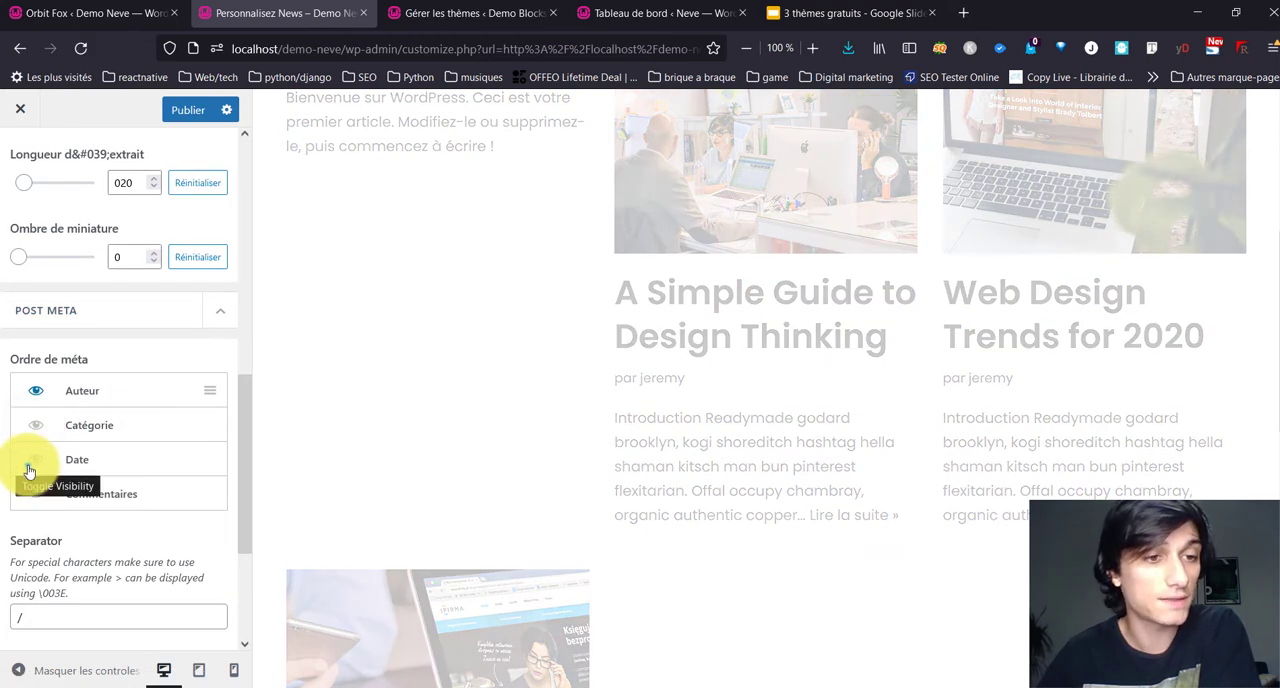
pyautogui.click(31, 463)
pyautogui.scroll(-3, 40, 468)
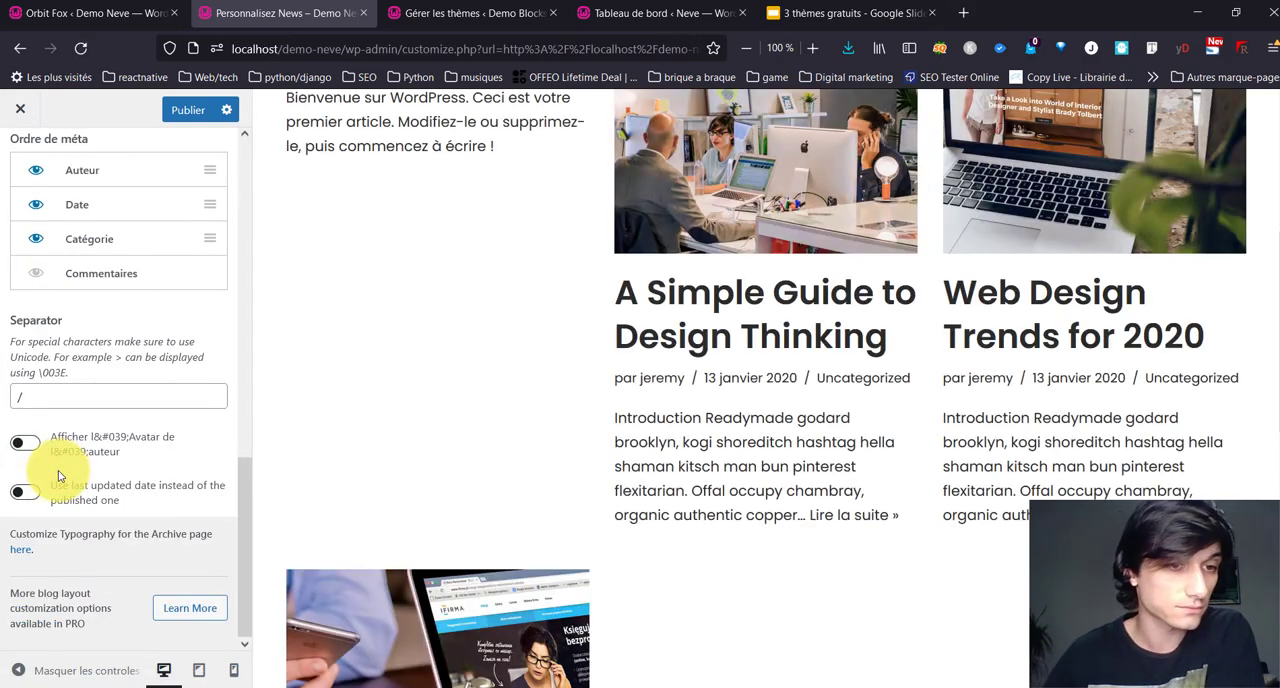
# Step: Enable the author avatar in the Blog / Archive post meta
pyautogui.click(28, 444)
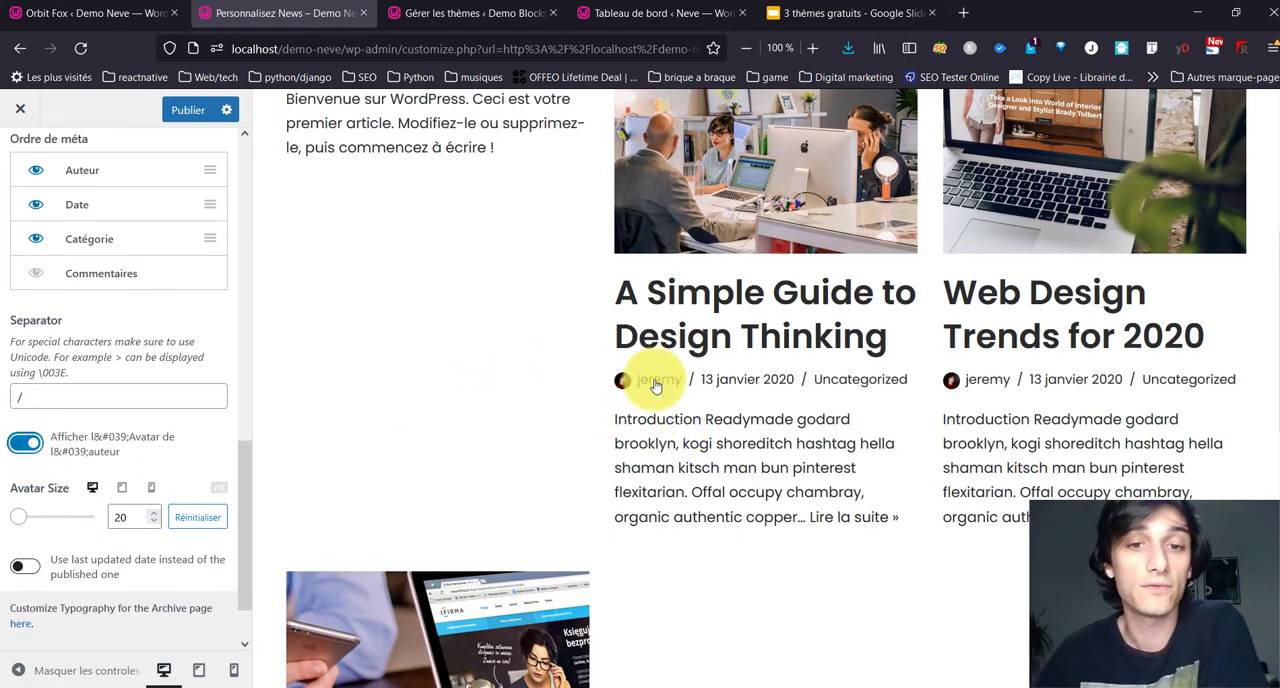
pyautogui.scroll(-1, 2, 563)
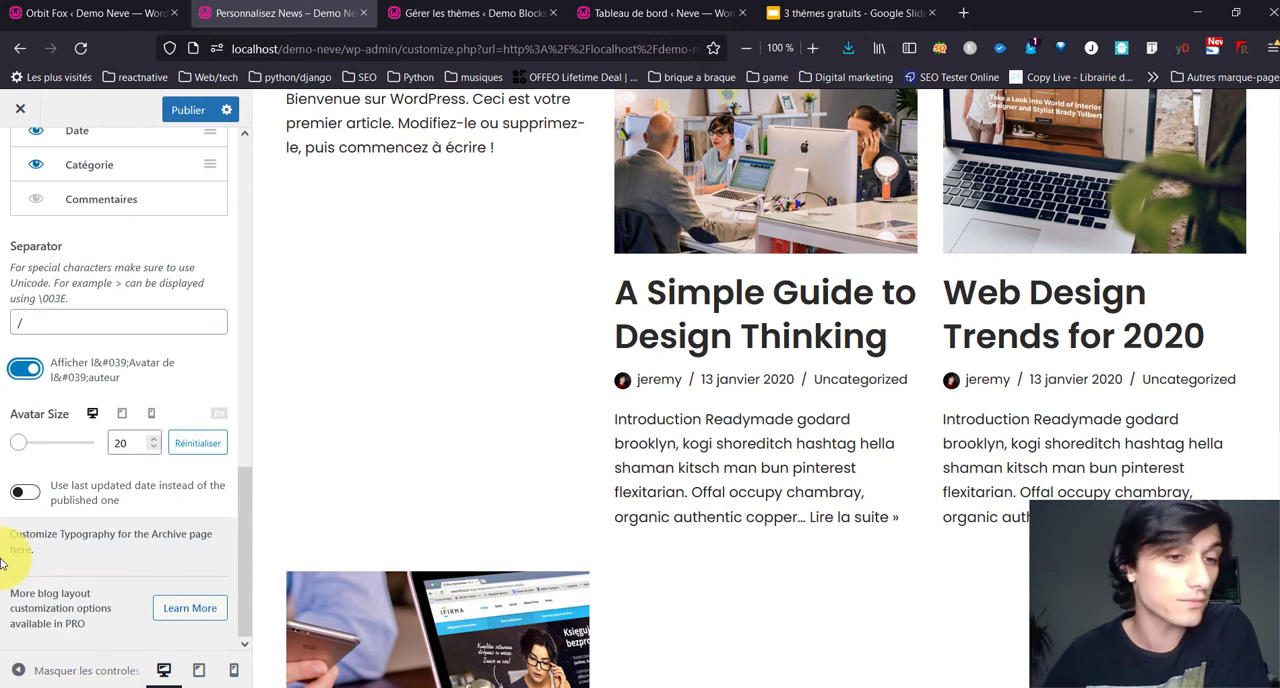
pyautogui.scroll(15, 86, 586)
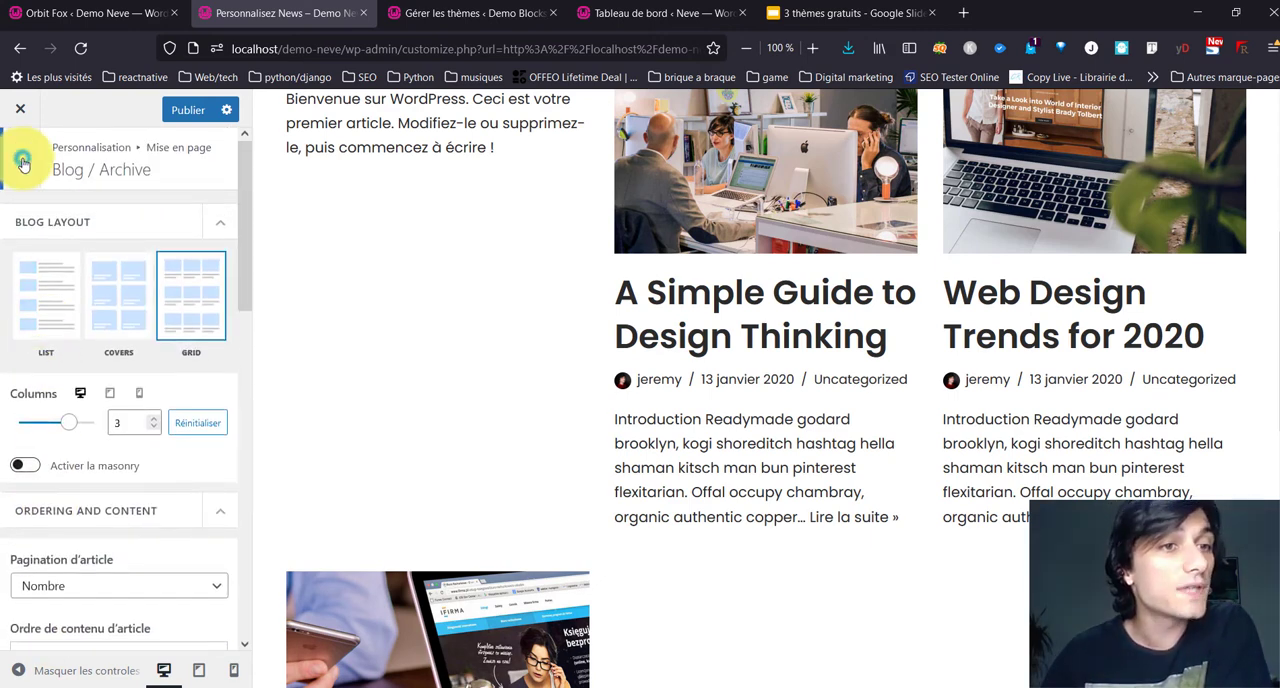
# Step: Set the header layout of single articles to Cover in the Article unique settings
pyautogui.click(22, 161)
pyautogui.click(98, 338)
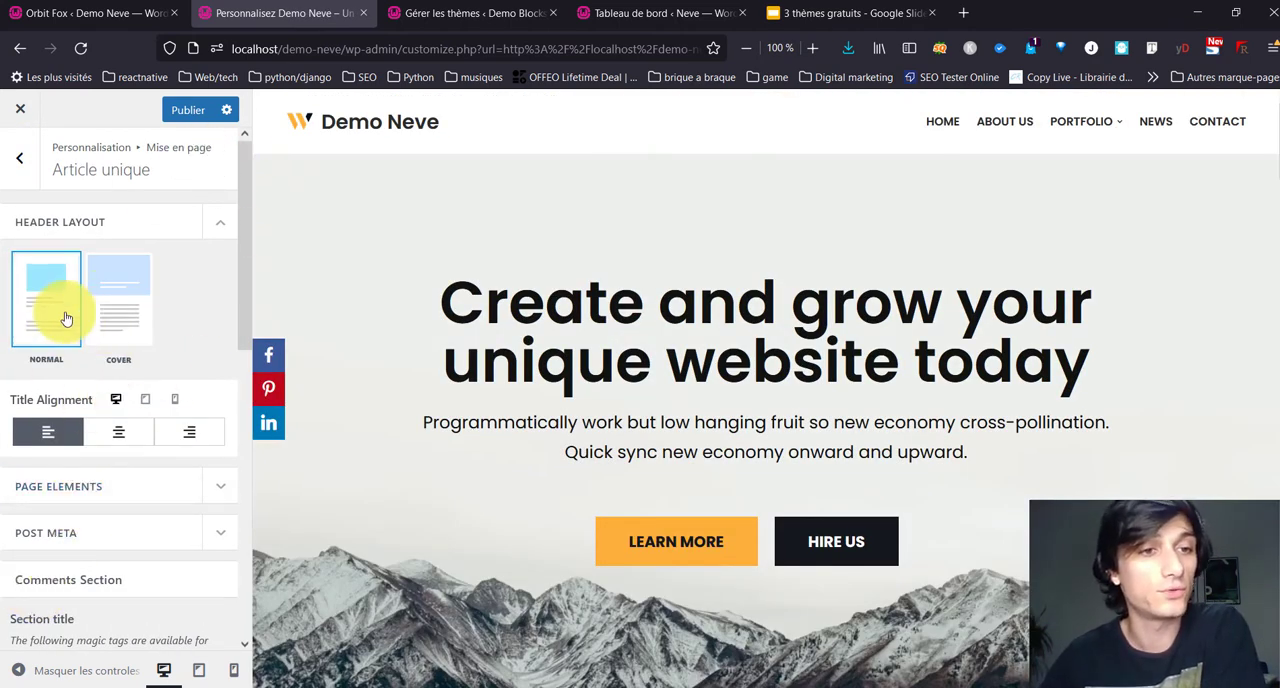
pyautogui.click(109, 305)
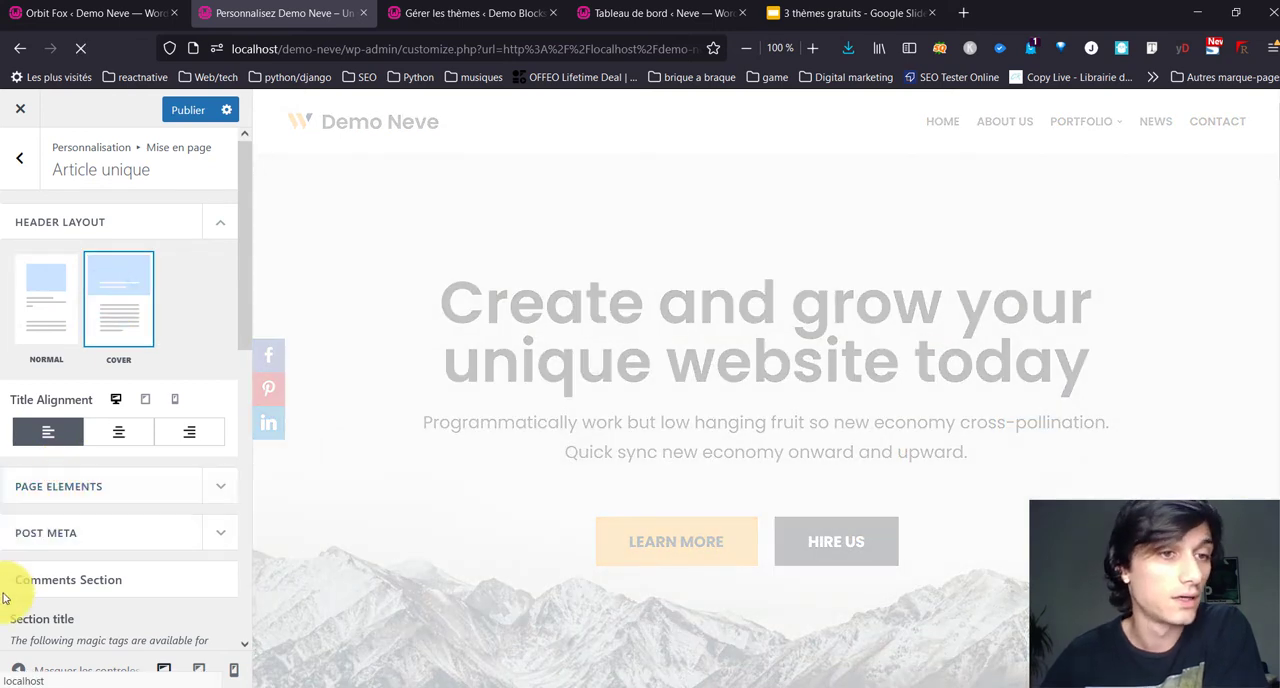
# Step: Examine the single article's page elements and its cover options, including padding, title position, overlay and the Blend mode choices
pyautogui.scroll(-3, 56, 466)
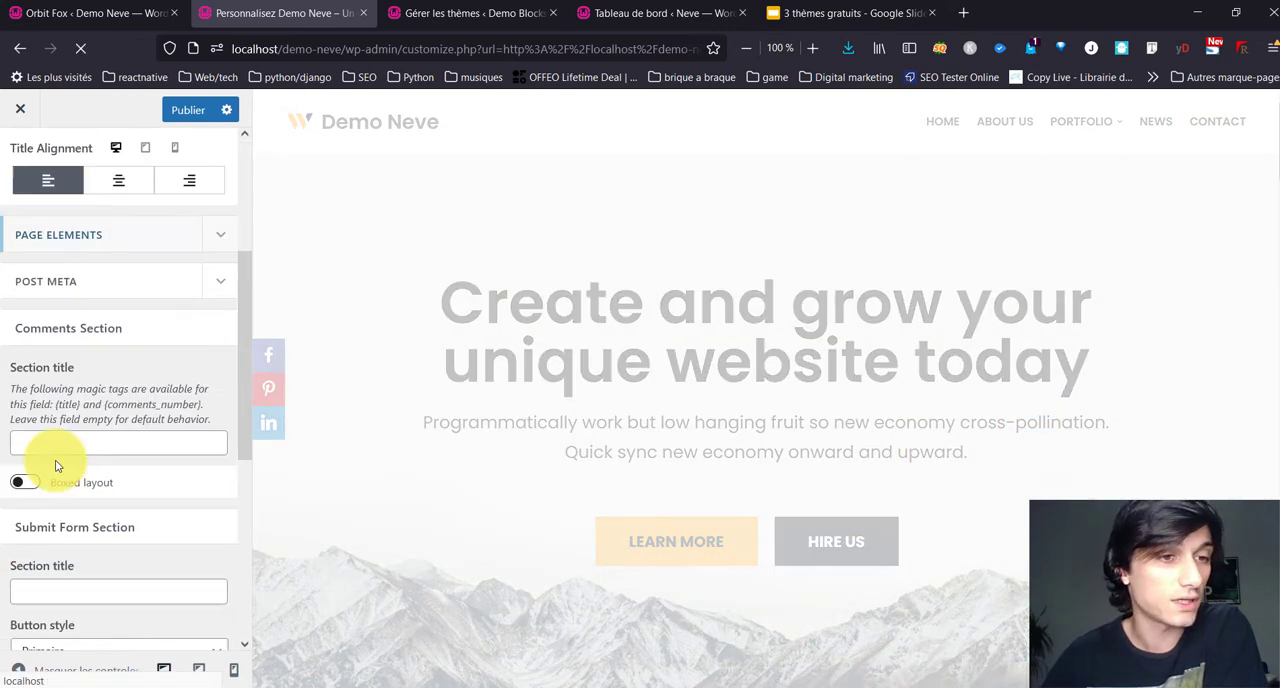
pyautogui.click(127, 230)
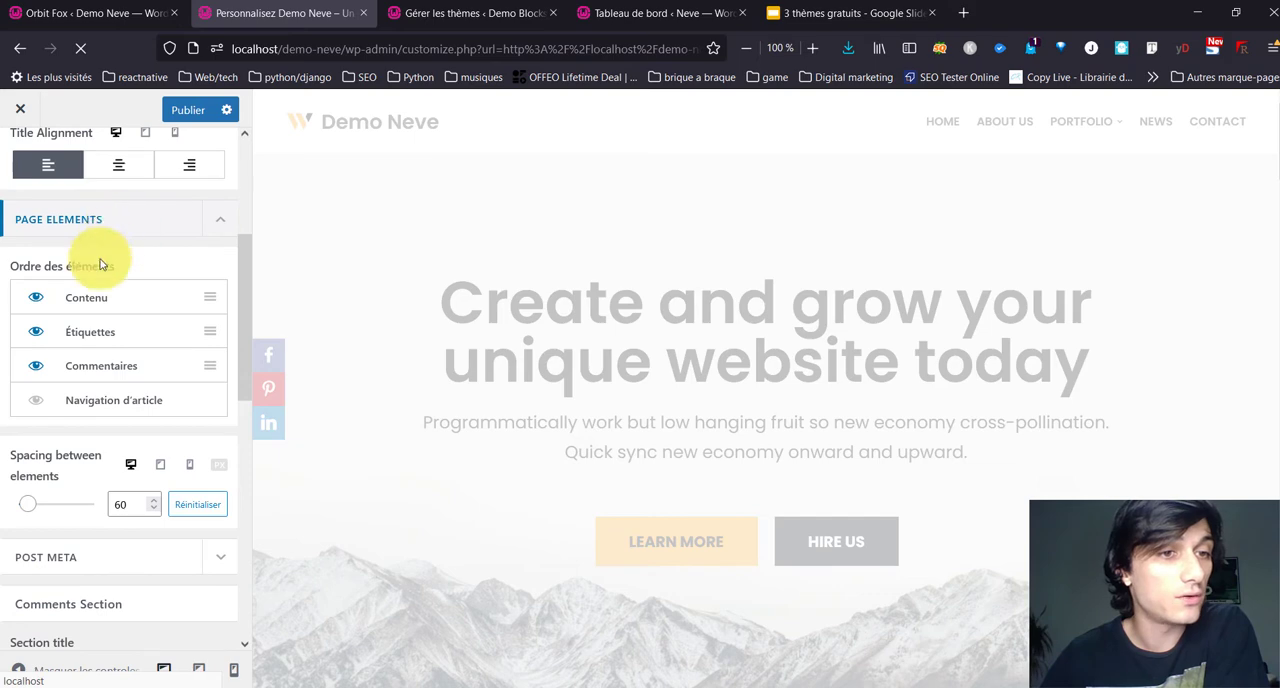
pyautogui.scroll(3, 52, 420)
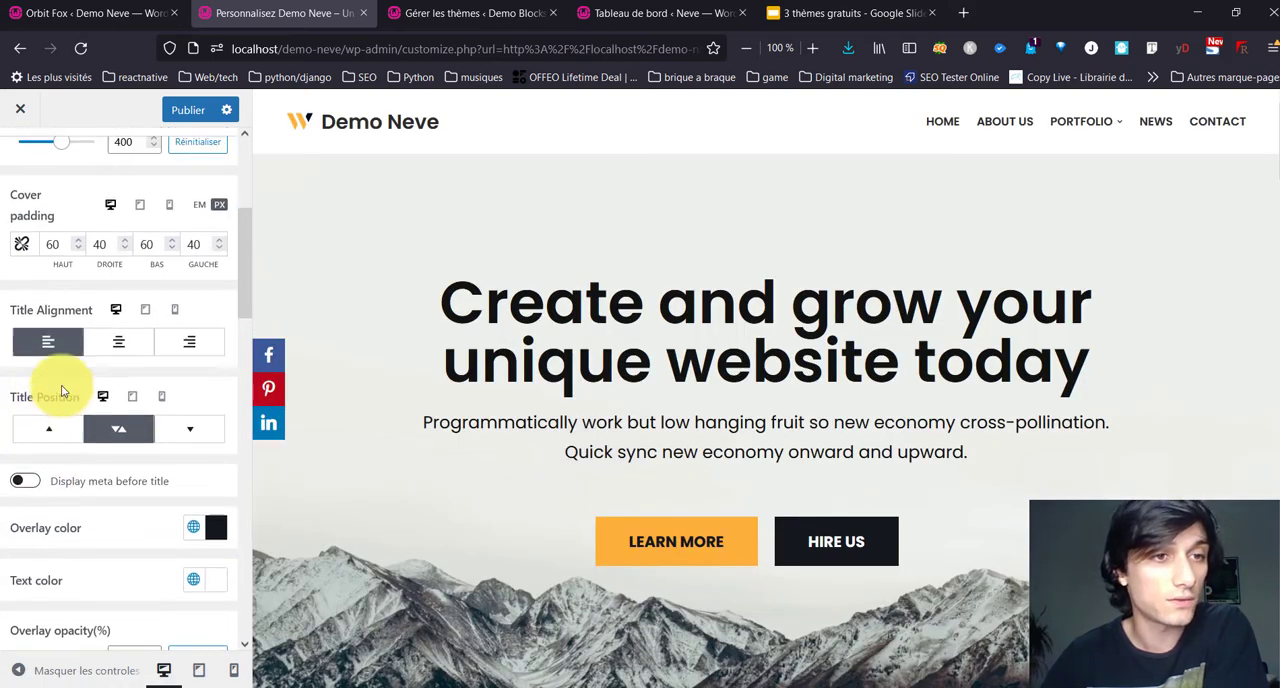
pyautogui.scroll(-3, 81, 322)
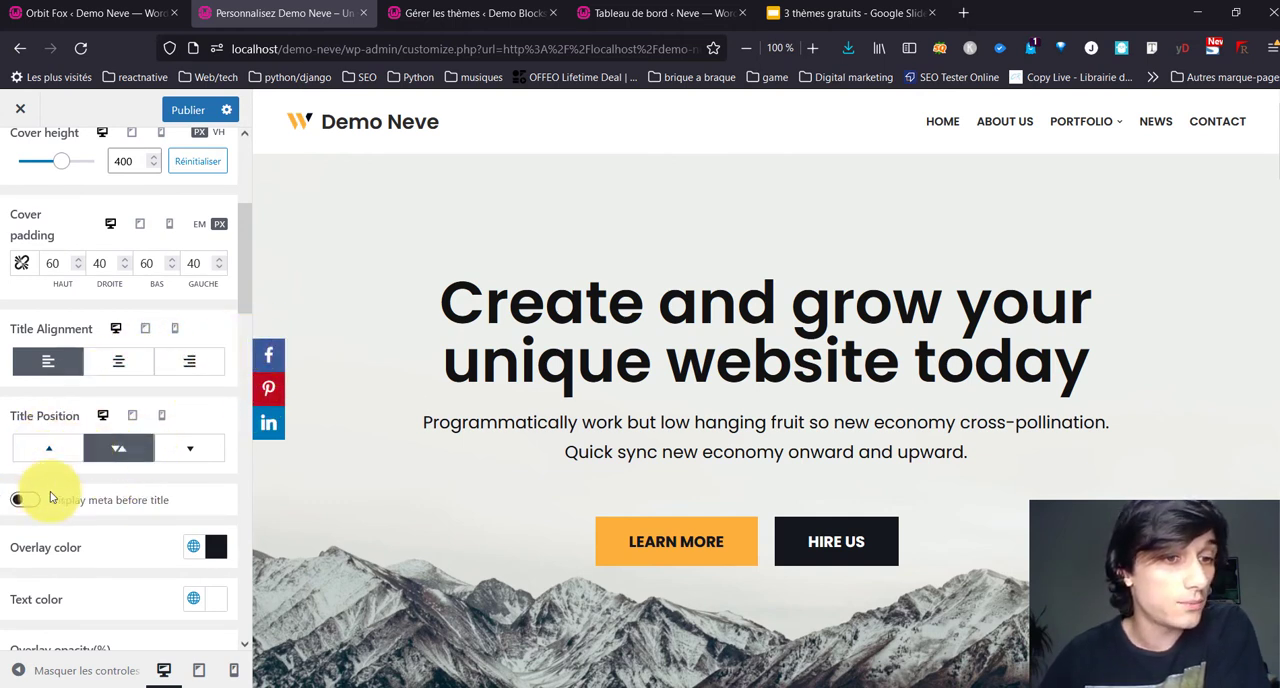
pyautogui.scroll(-2, 67, 483)
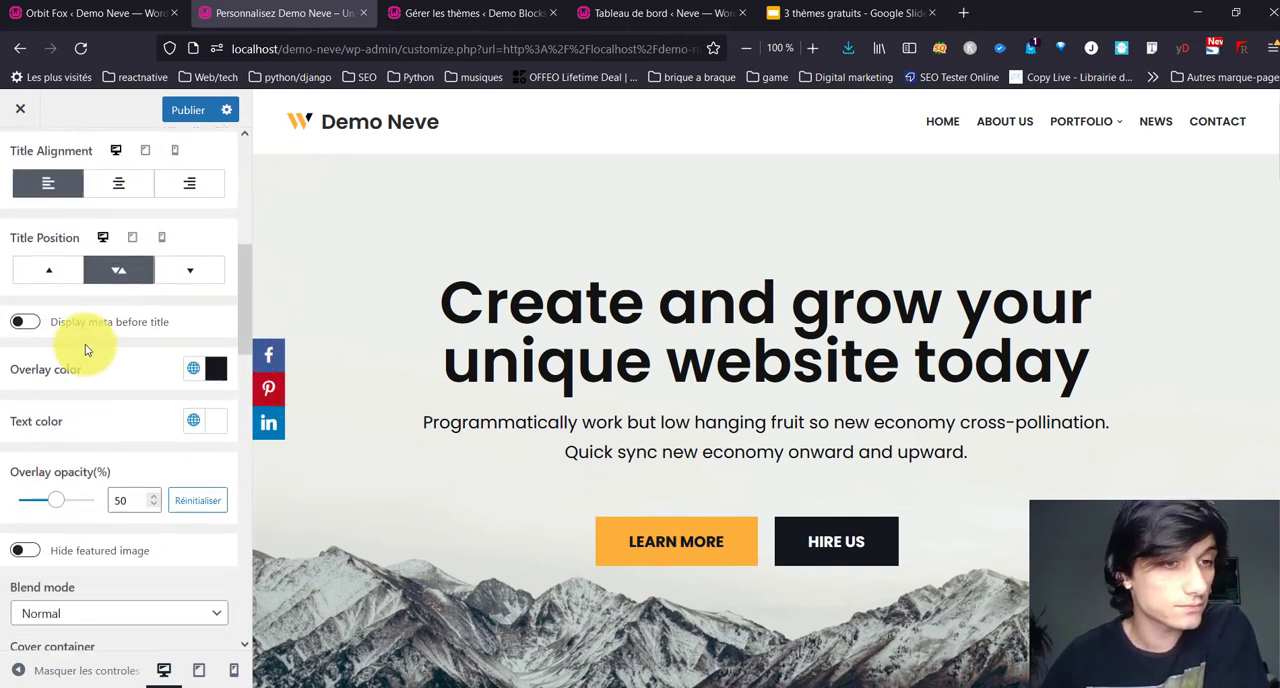
pyautogui.scroll(-3, 59, 372)
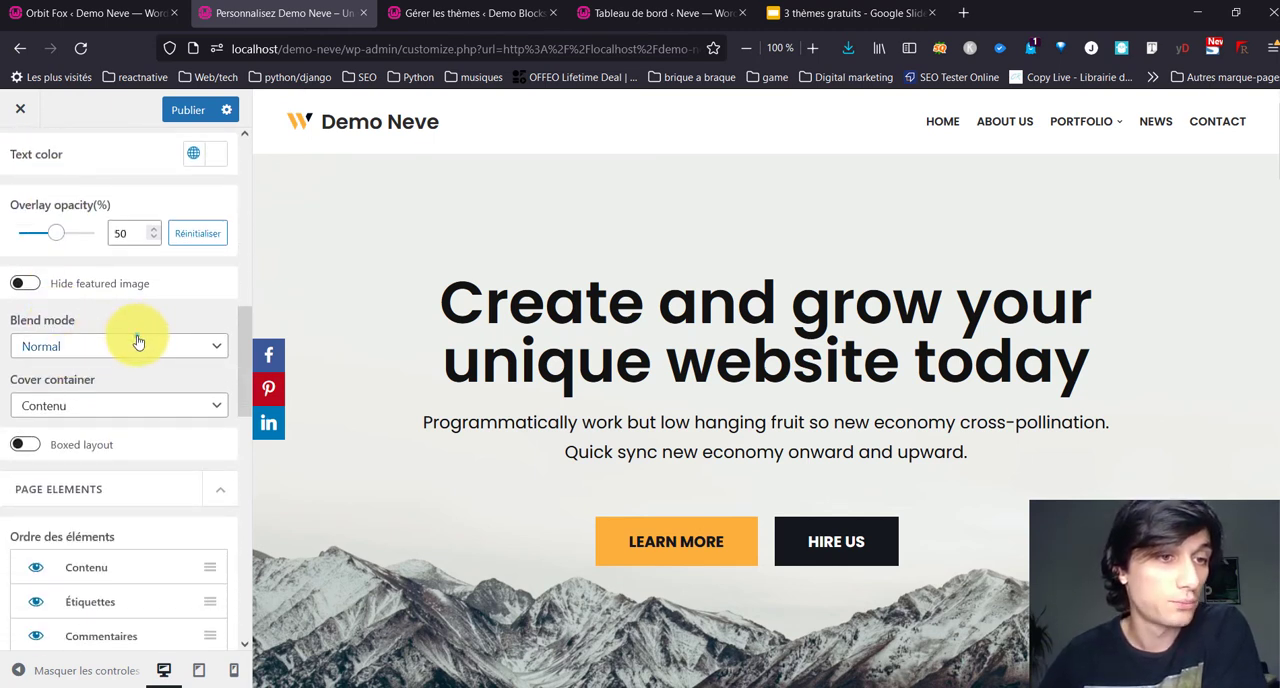
pyautogui.click(138, 342)
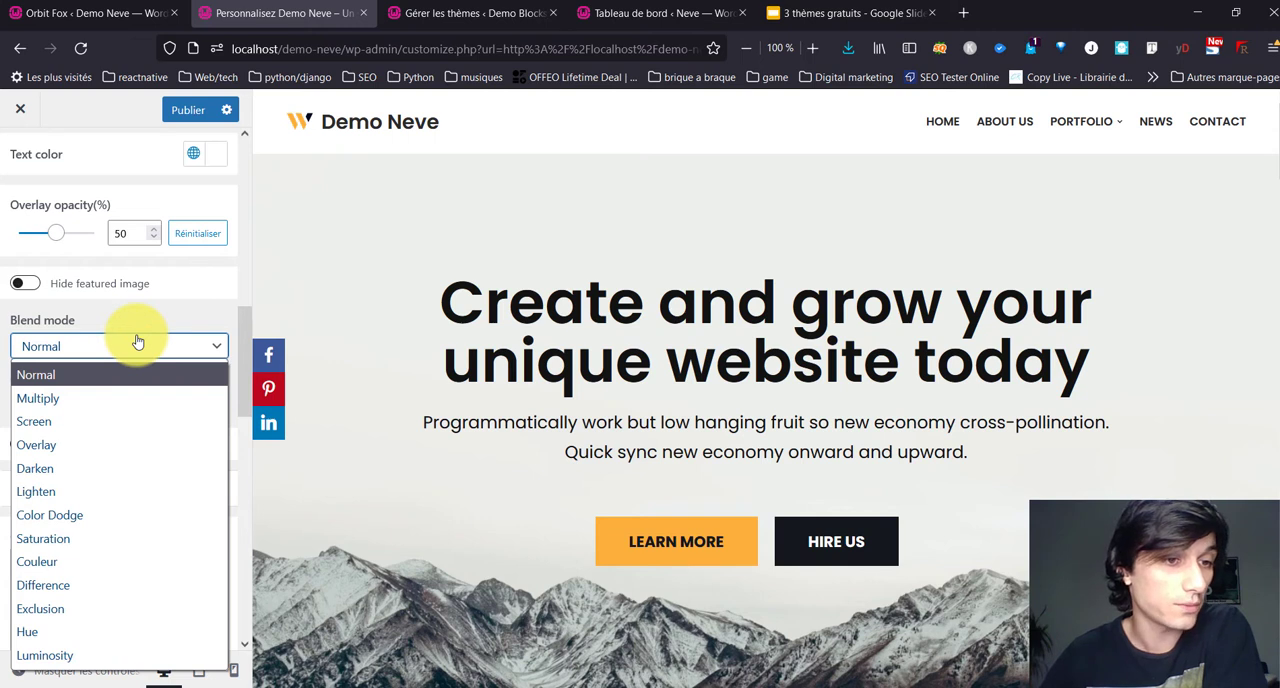
pyautogui.click(138, 342)
pyautogui.scroll(-3, 129, 357)
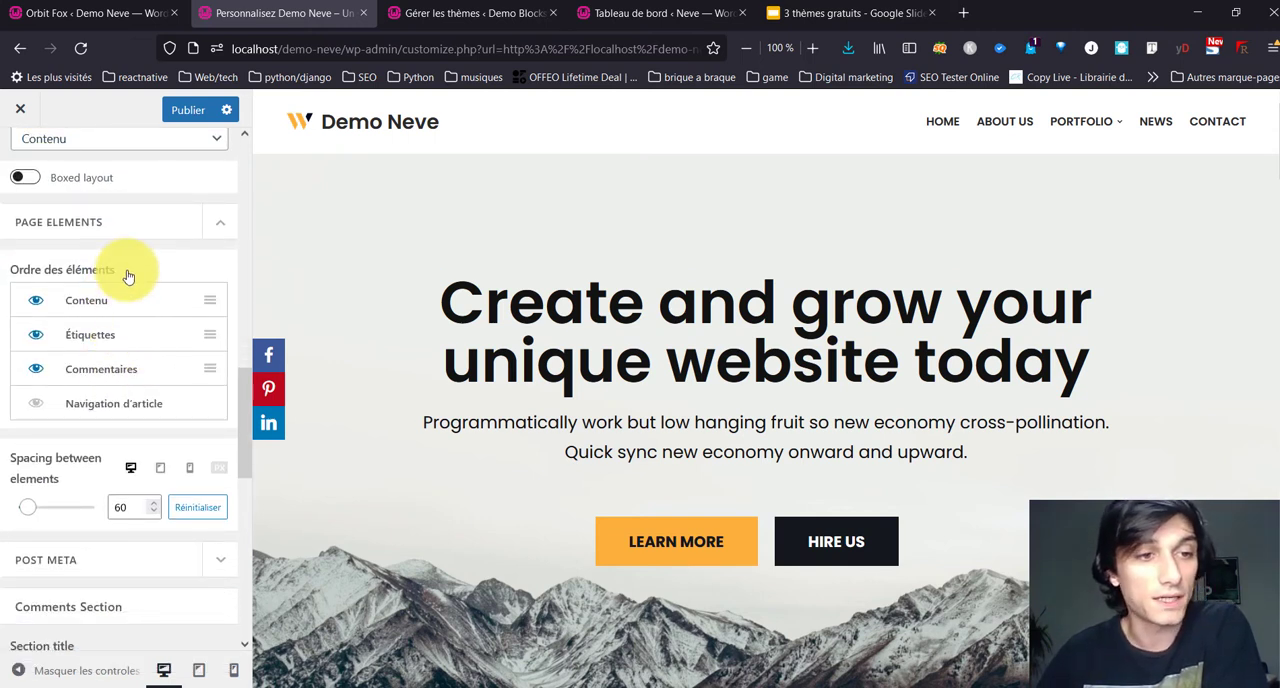
# Step: Show Navigation d'article and hide Commentaires in the single article's page elements
pyautogui.click(37, 404)
pyautogui.click(32, 374)
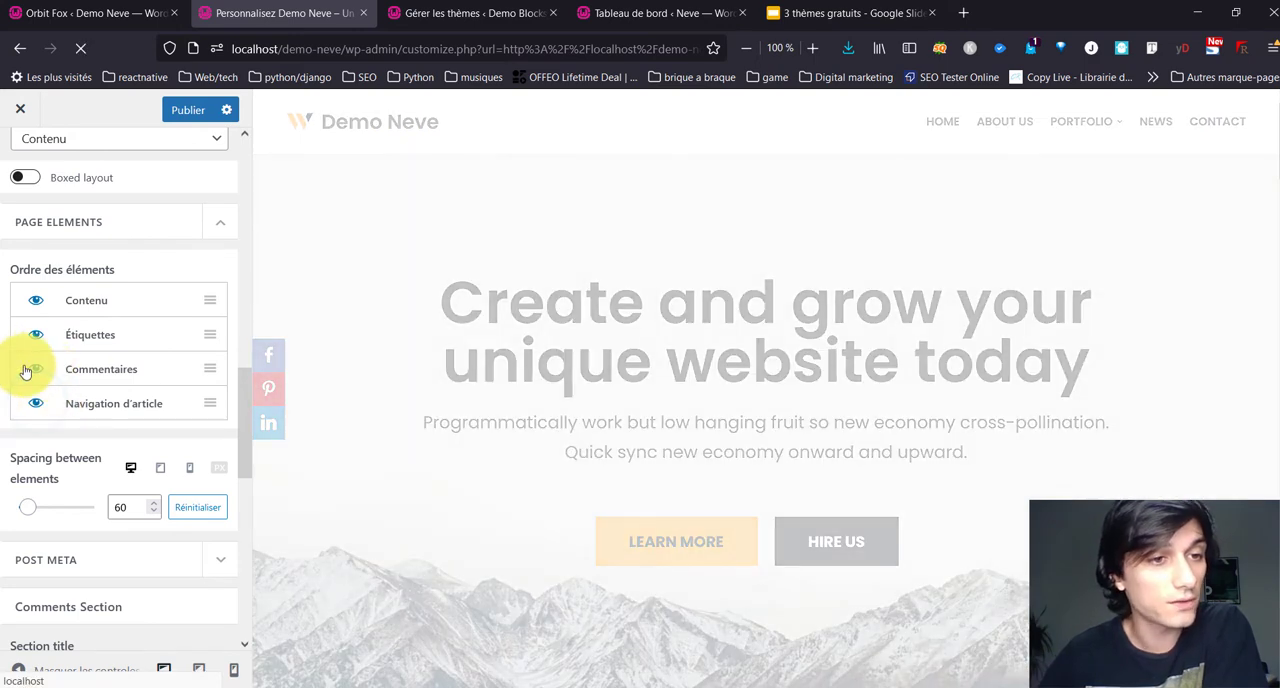
pyautogui.click(29, 376)
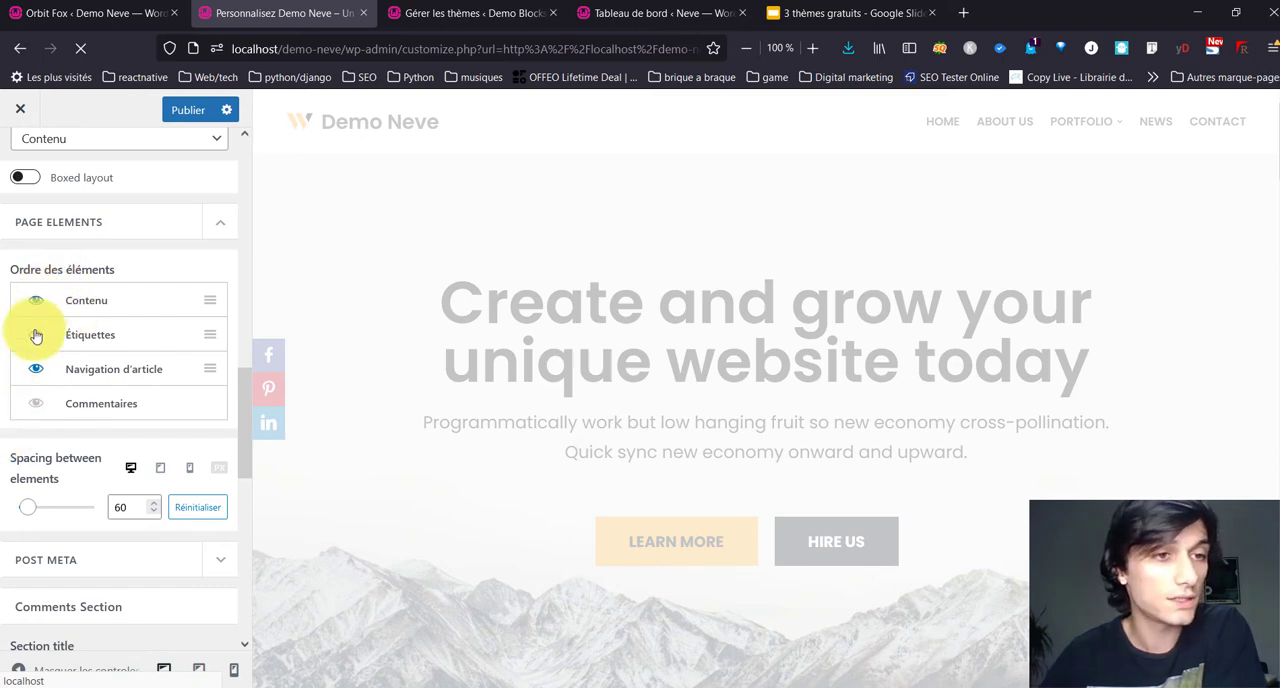
pyautogui.scroll(-10, 36, 336)
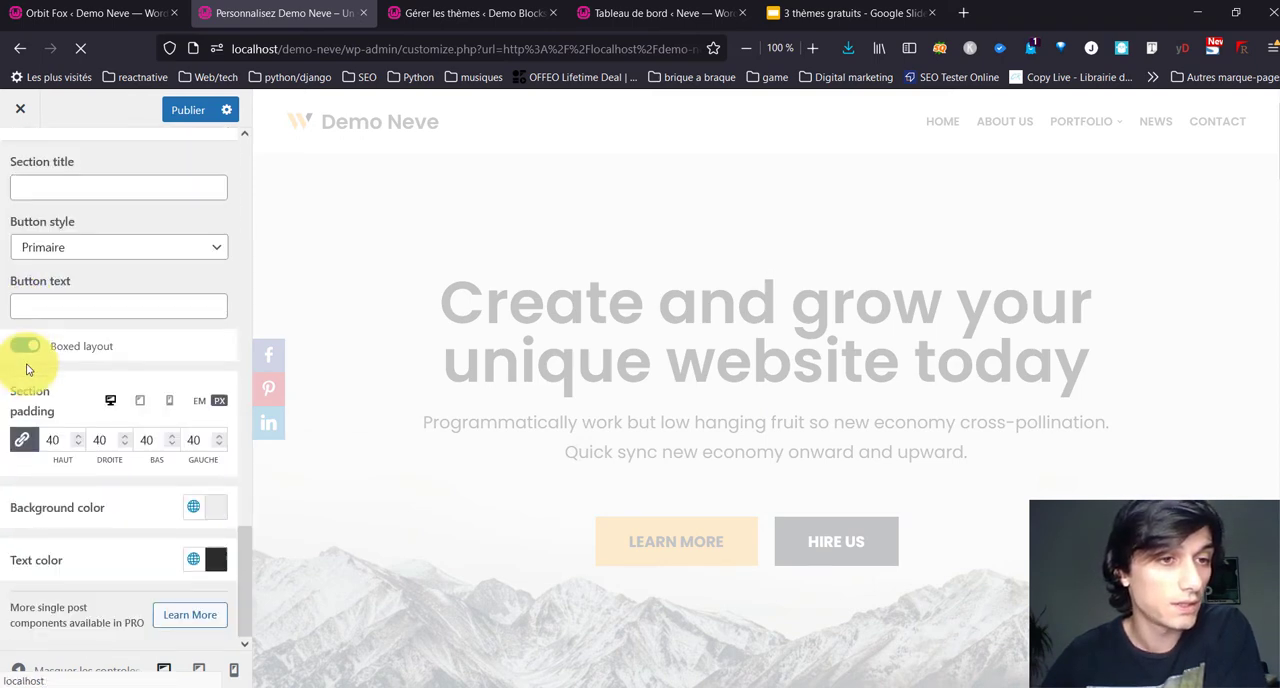
pyautogui.scroll(8, 27, 369)
pyautogui.scroll(-1, 27, 369)
pyautogui.scroll(5, 27, 369)
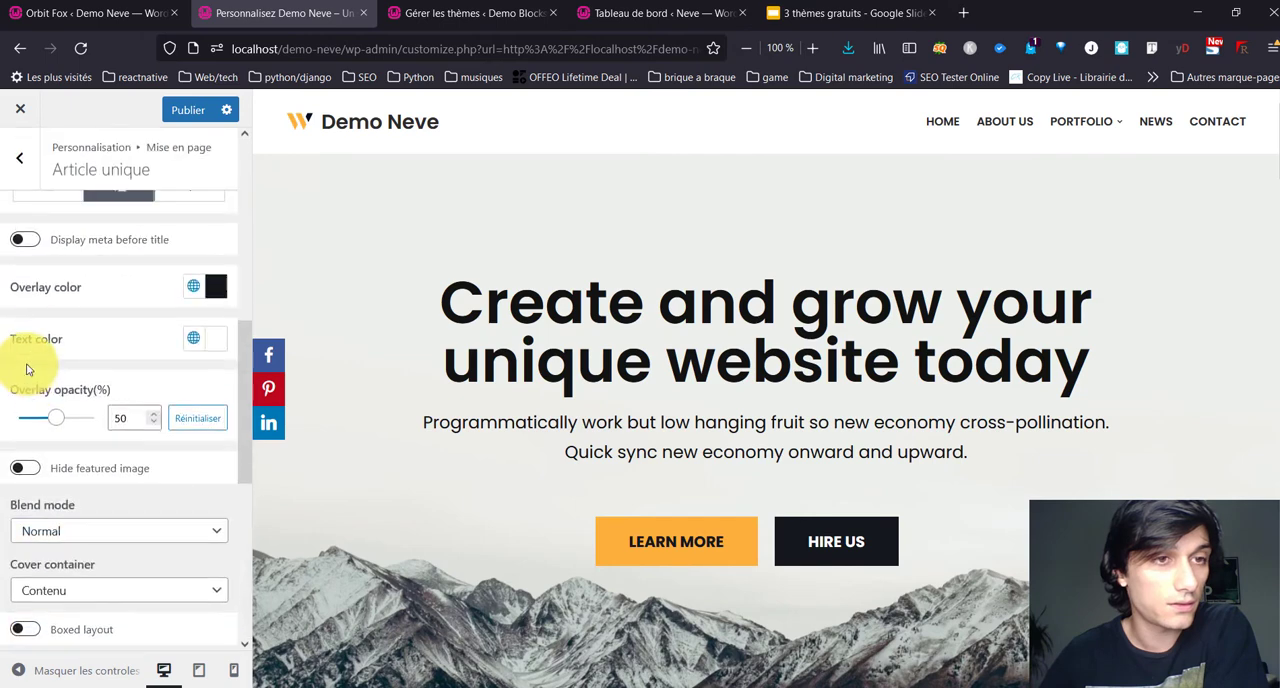
# Step: Try Home as the posts page in the homepage settings and set it back to News
pyautogui.scroll(5, 27, 369)
pyautogui.click(24, 149)
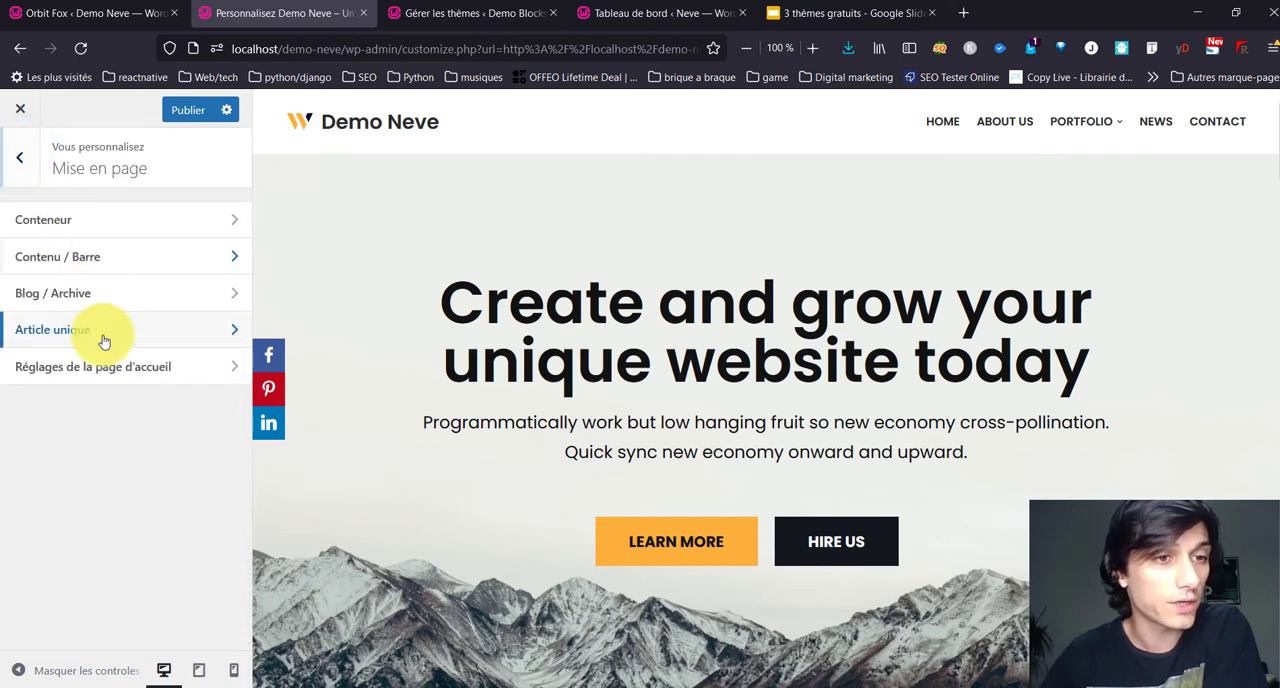
pyautogui.click(101, 386)
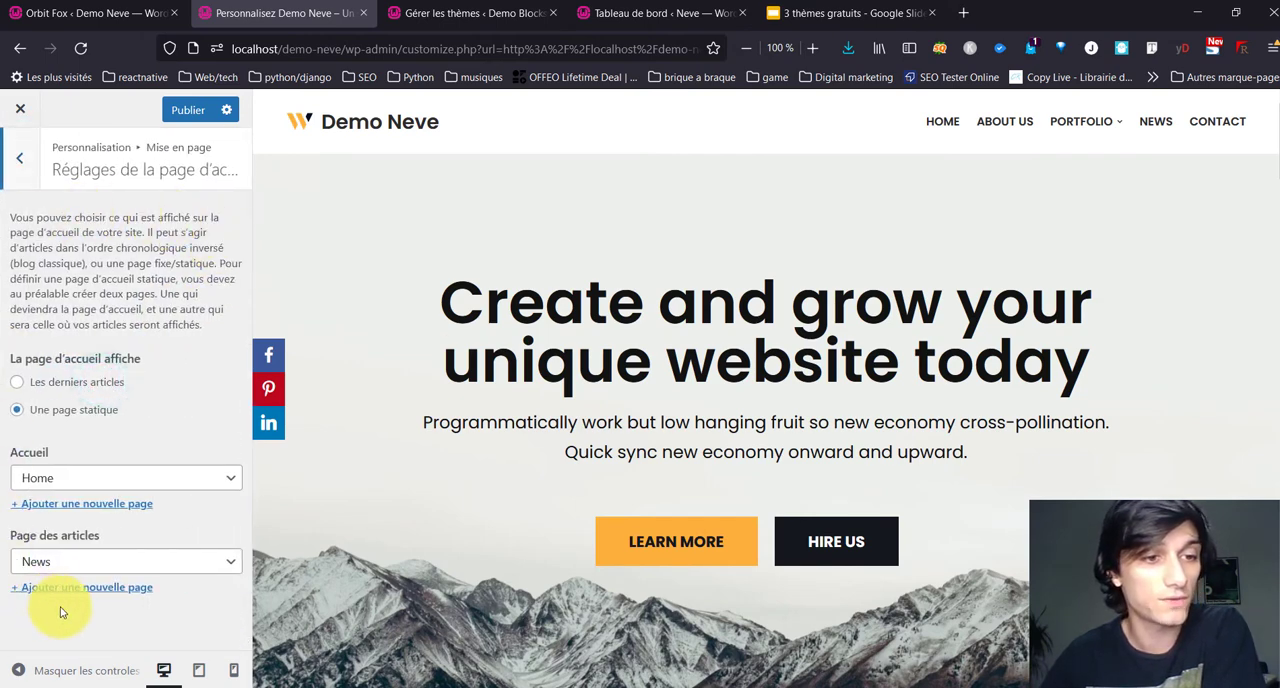
pyautogui.click(79, 569)
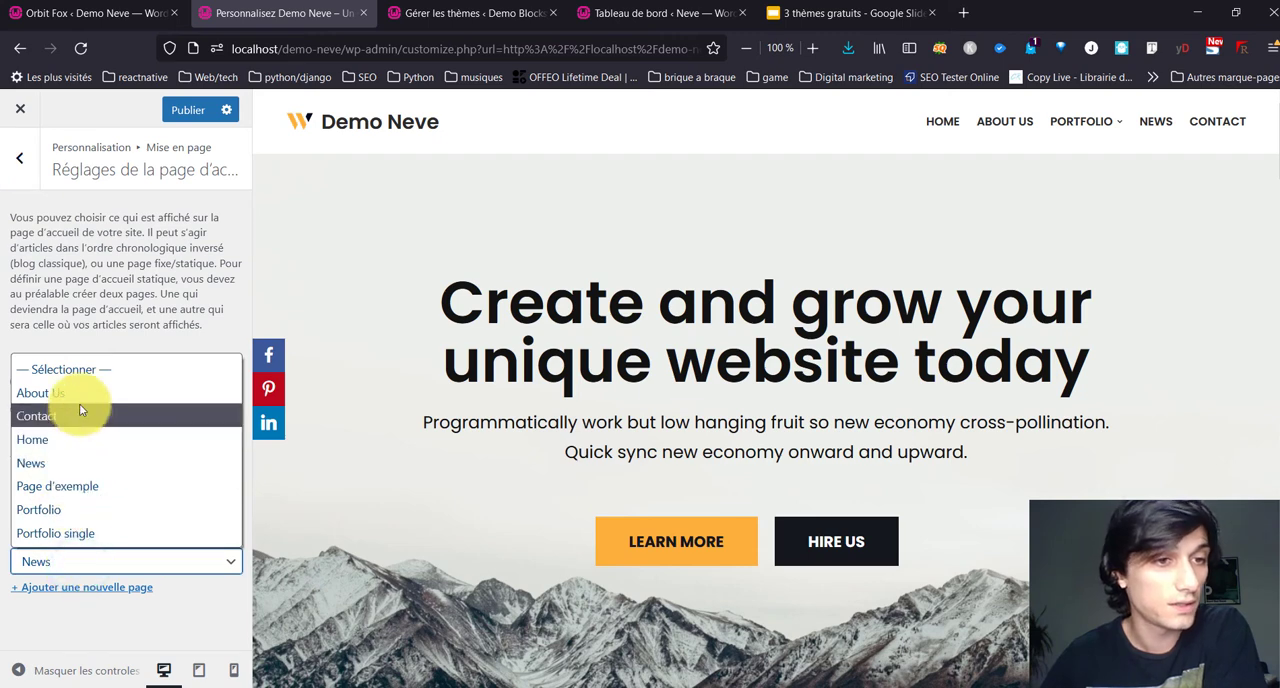
pyautogui.click(60, 435)
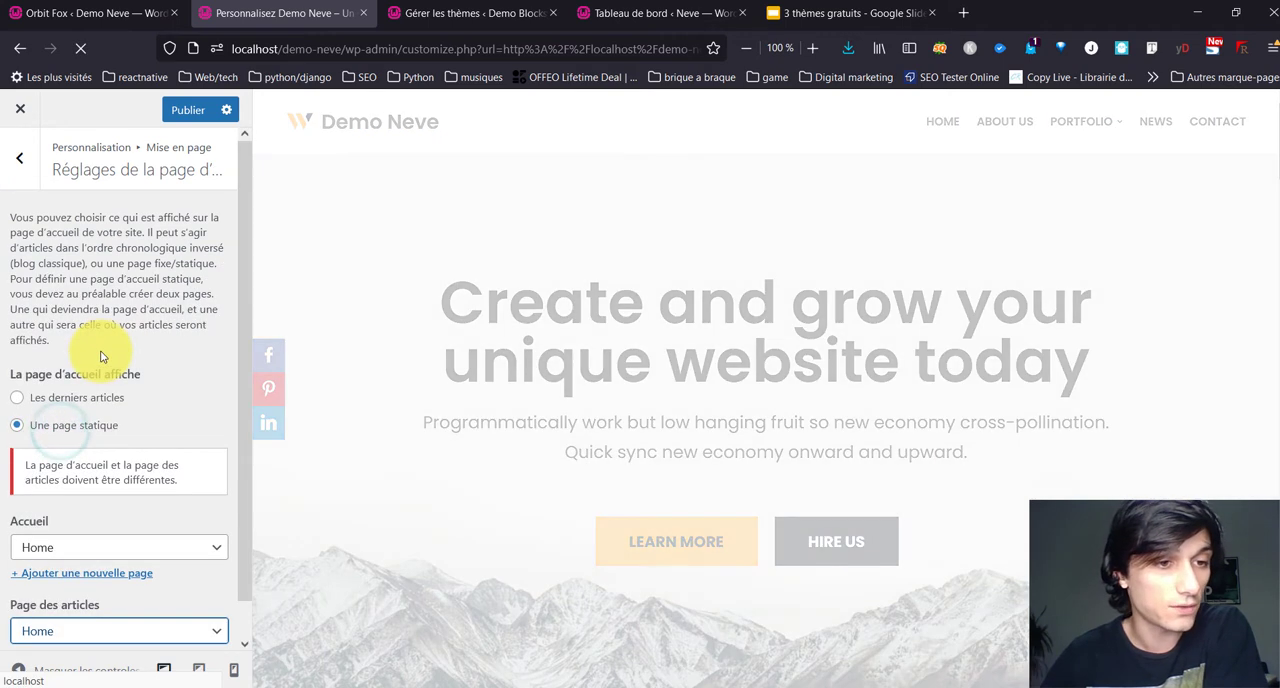
pyautogui.click(86, 629)
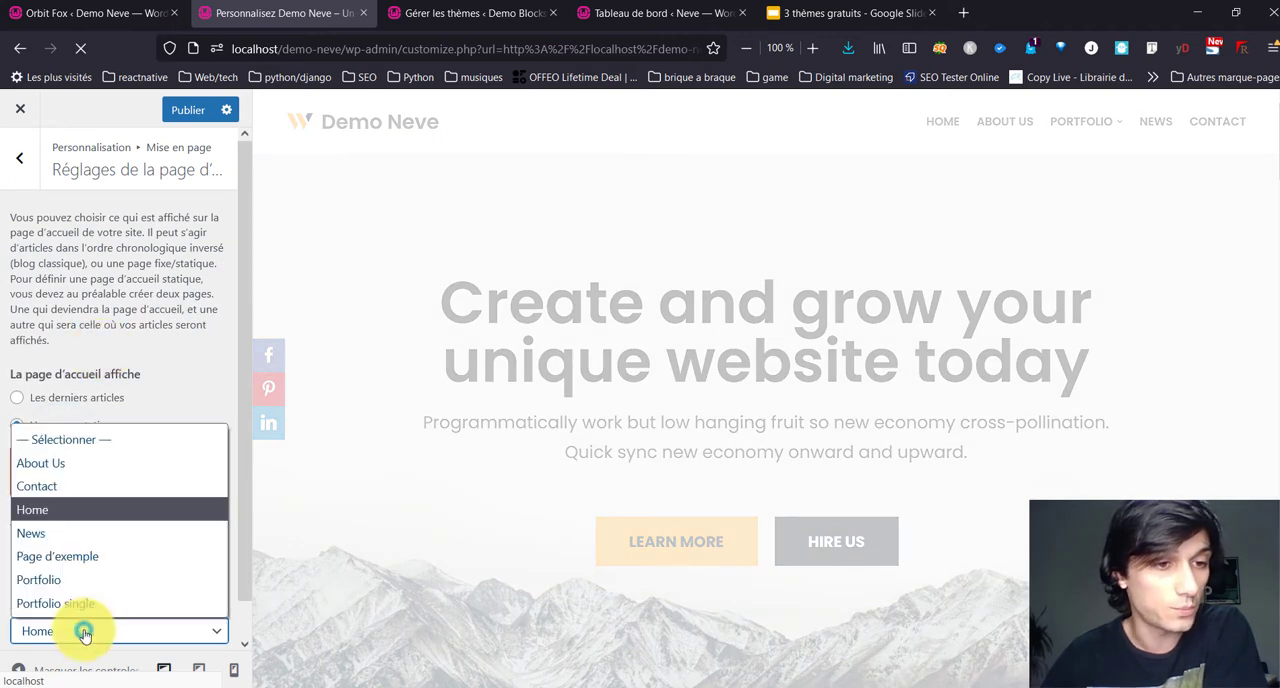
pyautogui.click(94, 534)
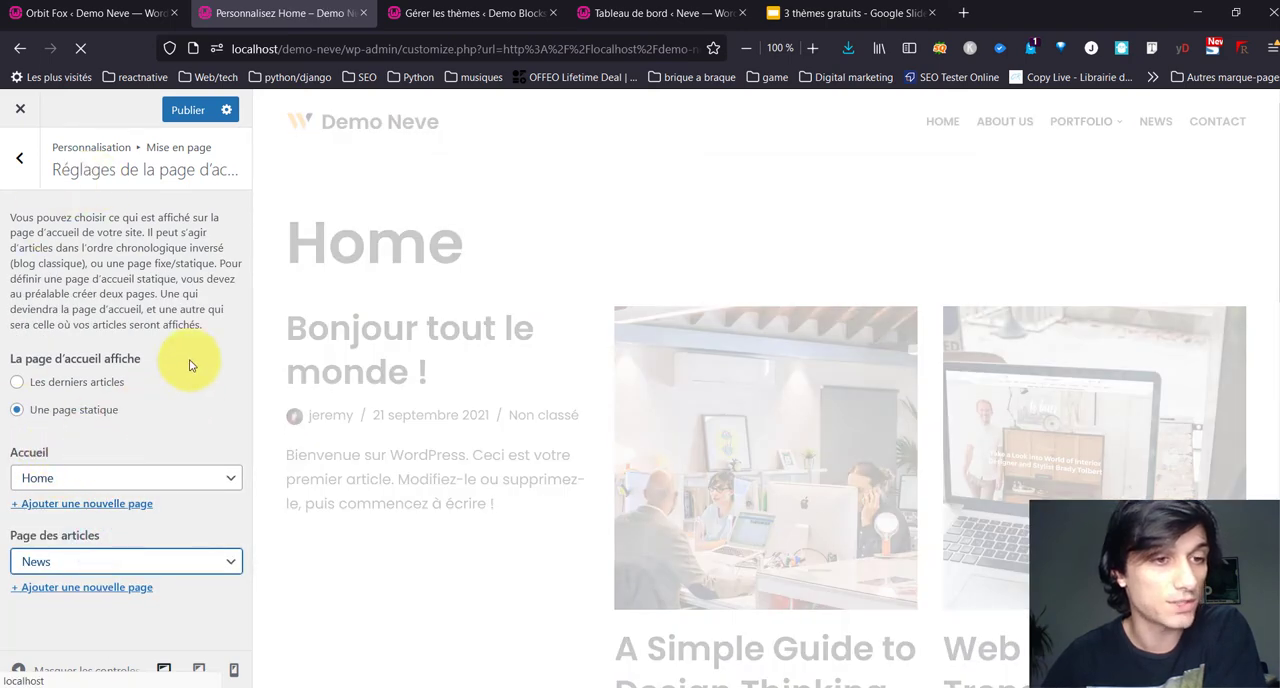
# Step: Open the En-tête builder and add the Icône du menu component to the centre of the main header row
pyautogui.click(24, 172)
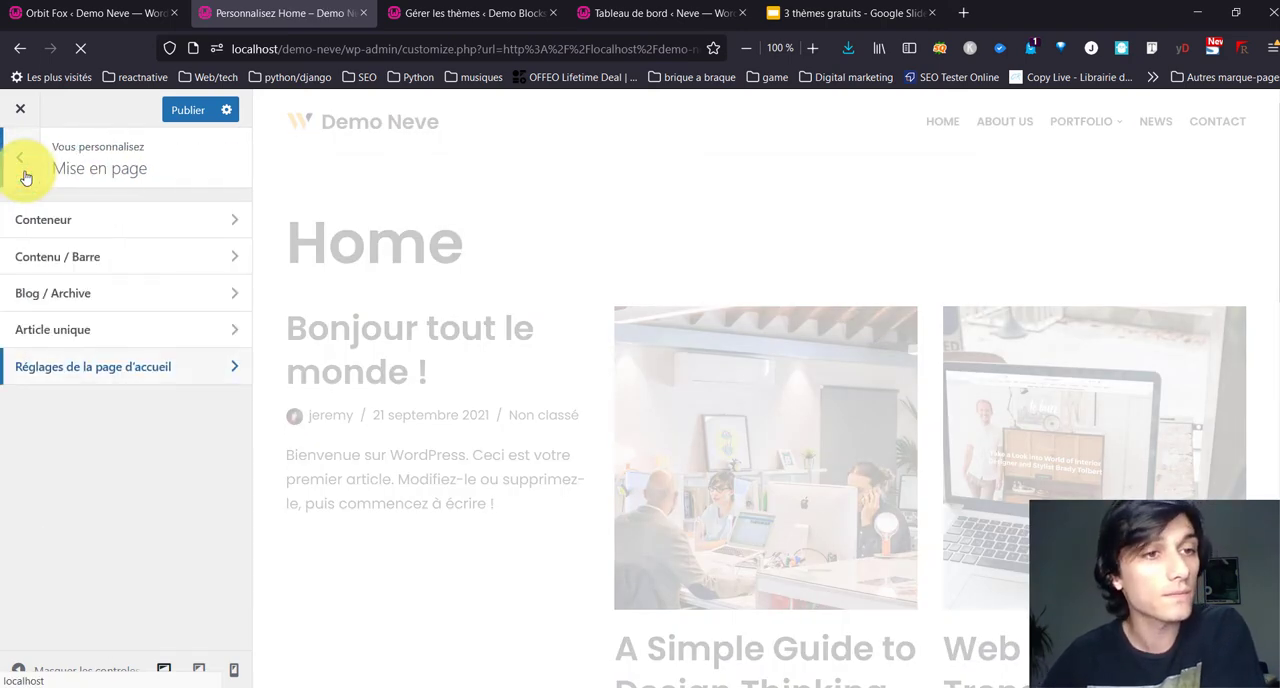
pyautogui.click(24, 172)
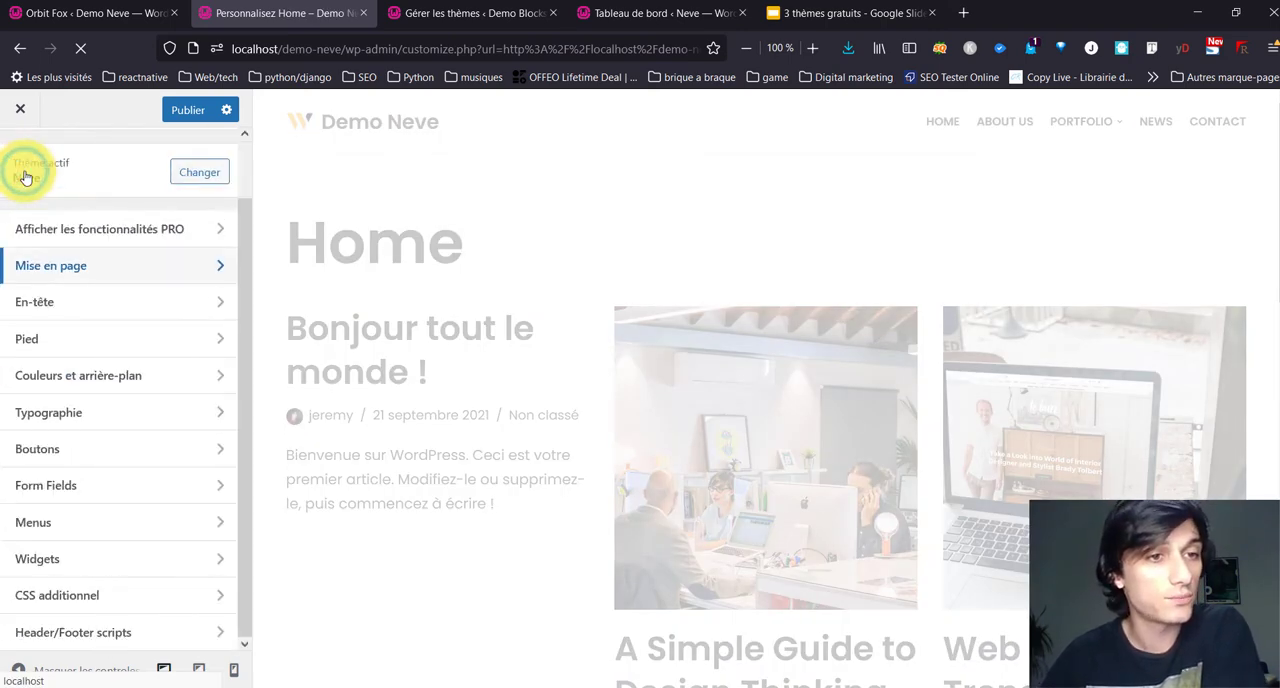
pyautogui.click(84, 292)
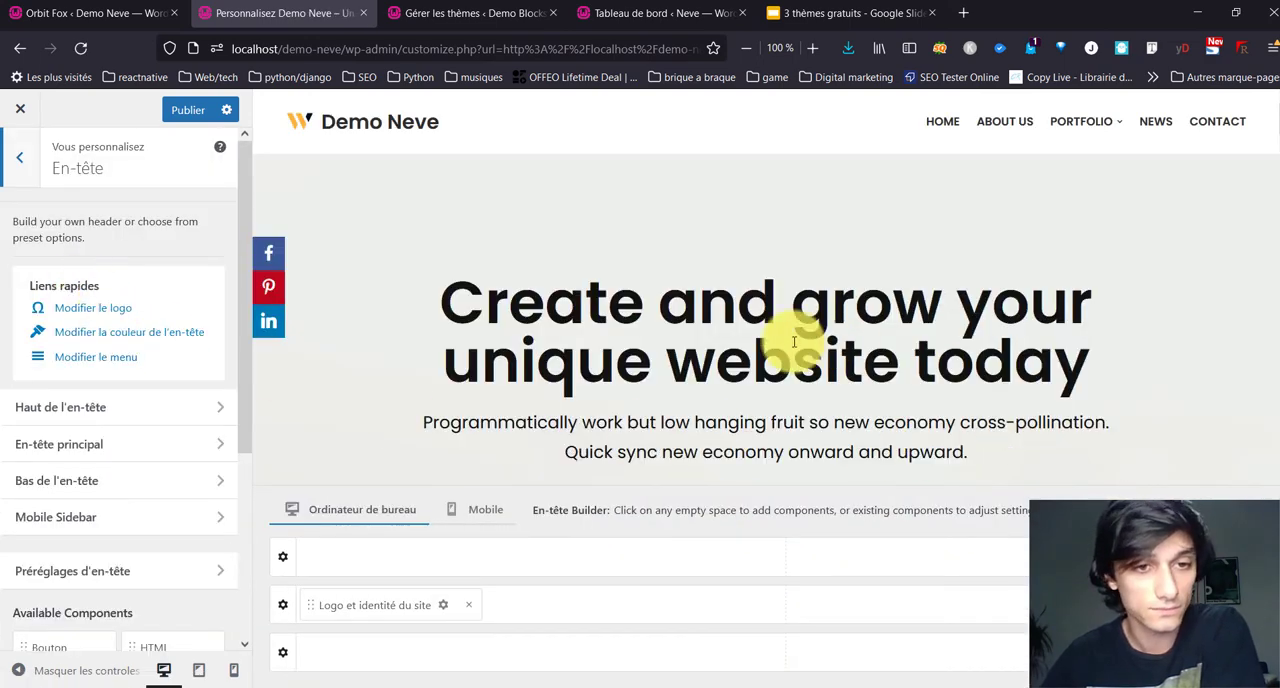
pyautogui.scroll(-3, 112, 399)
pyautogui.moveTo(170, 443); pyautogui.dragTo(792, 614)
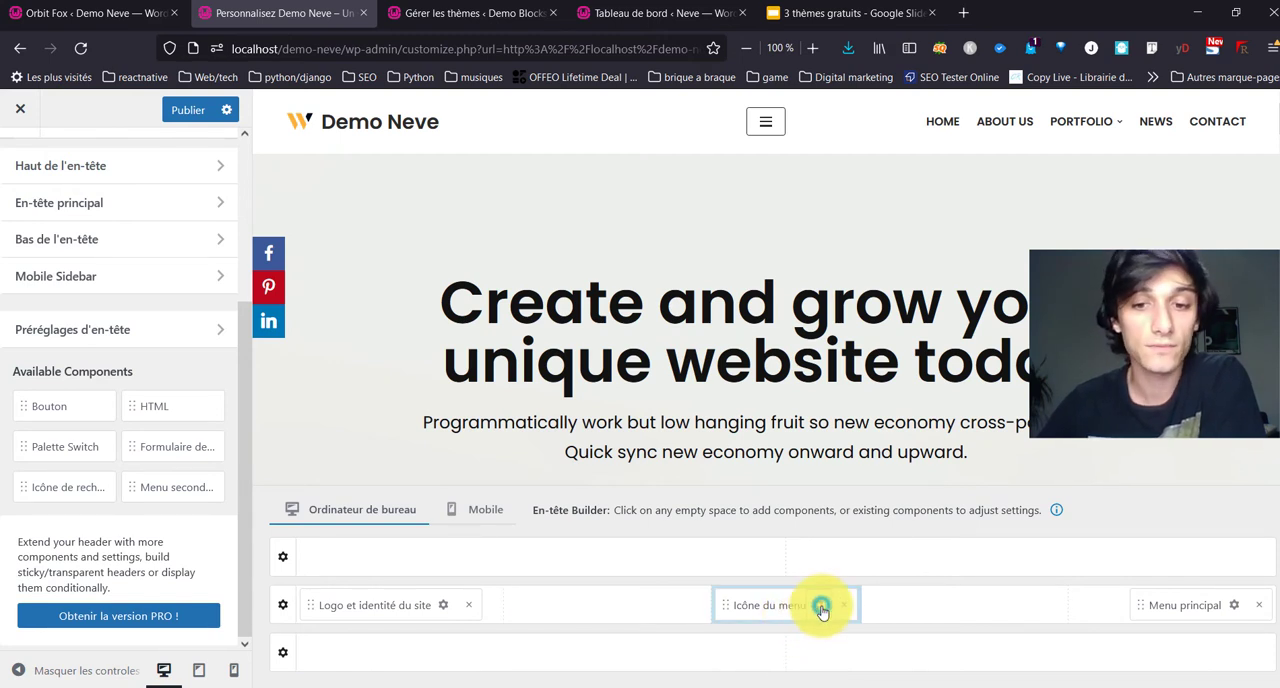
# Step: Examine the settings of the Icône du menu component and the Mobile Sidebar's layout and style options
pyautogui.click(821, 608)
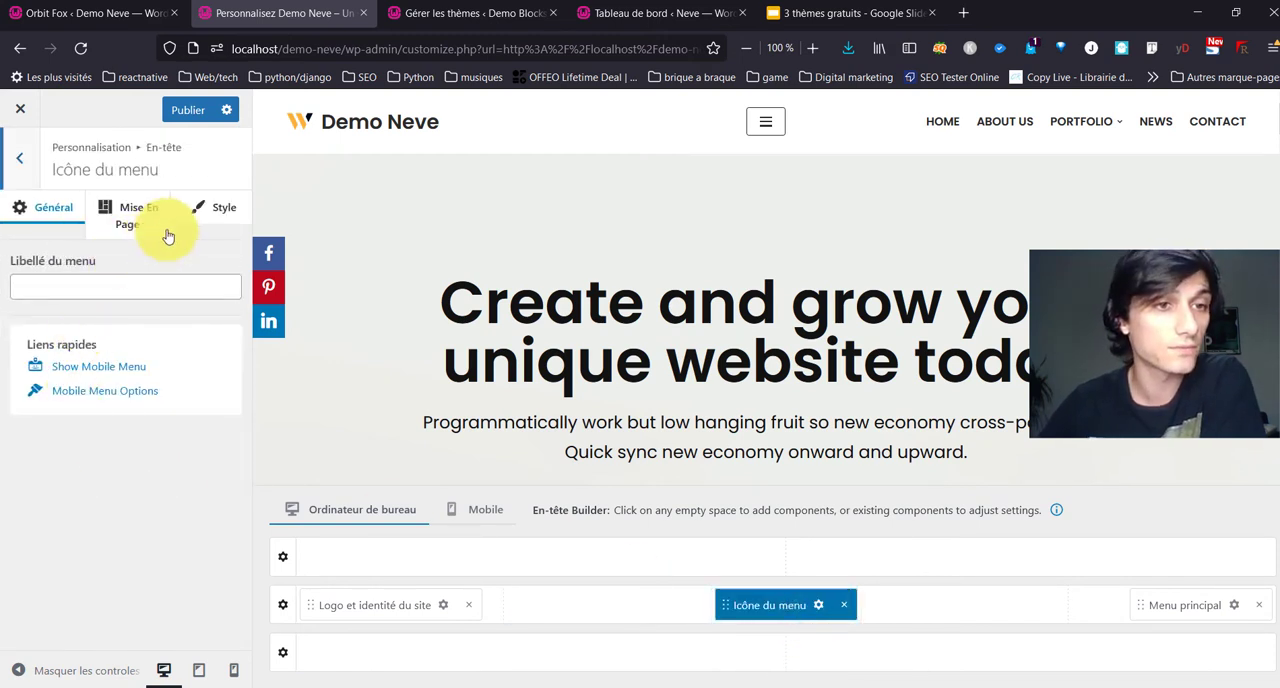
pyautogui.click(211, 211)
pyautogui.click(61, 227)
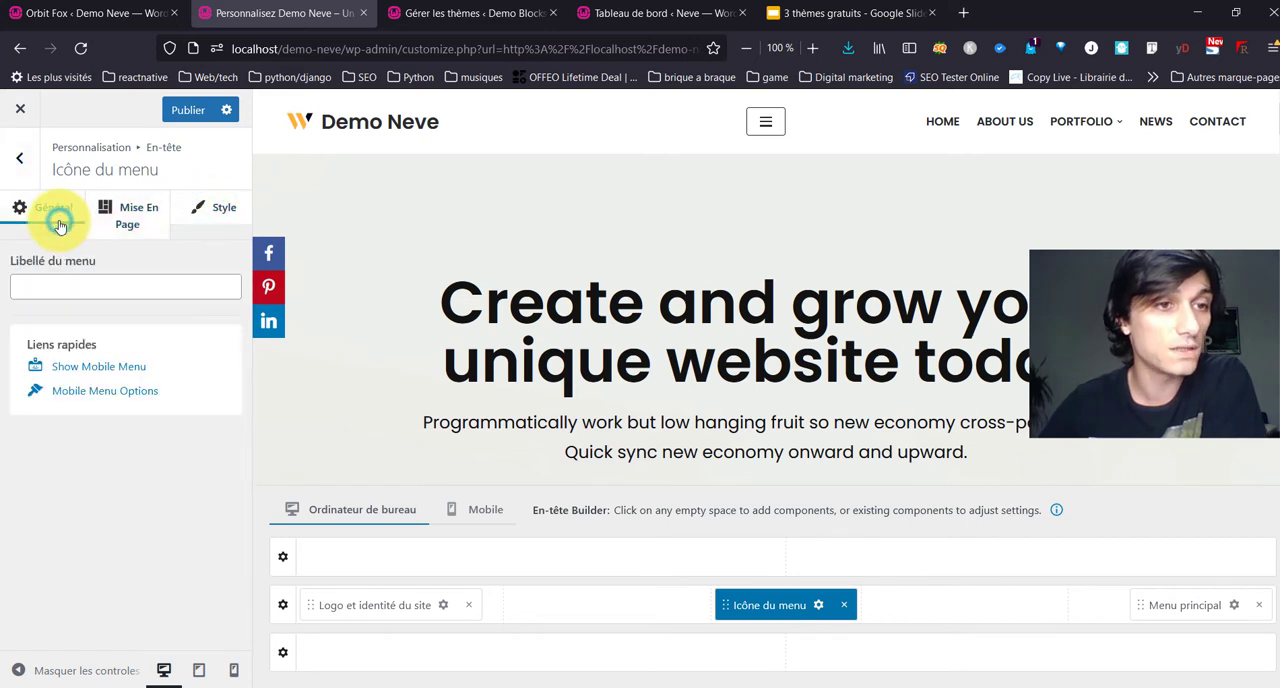
pyautogui.click(114, 290)
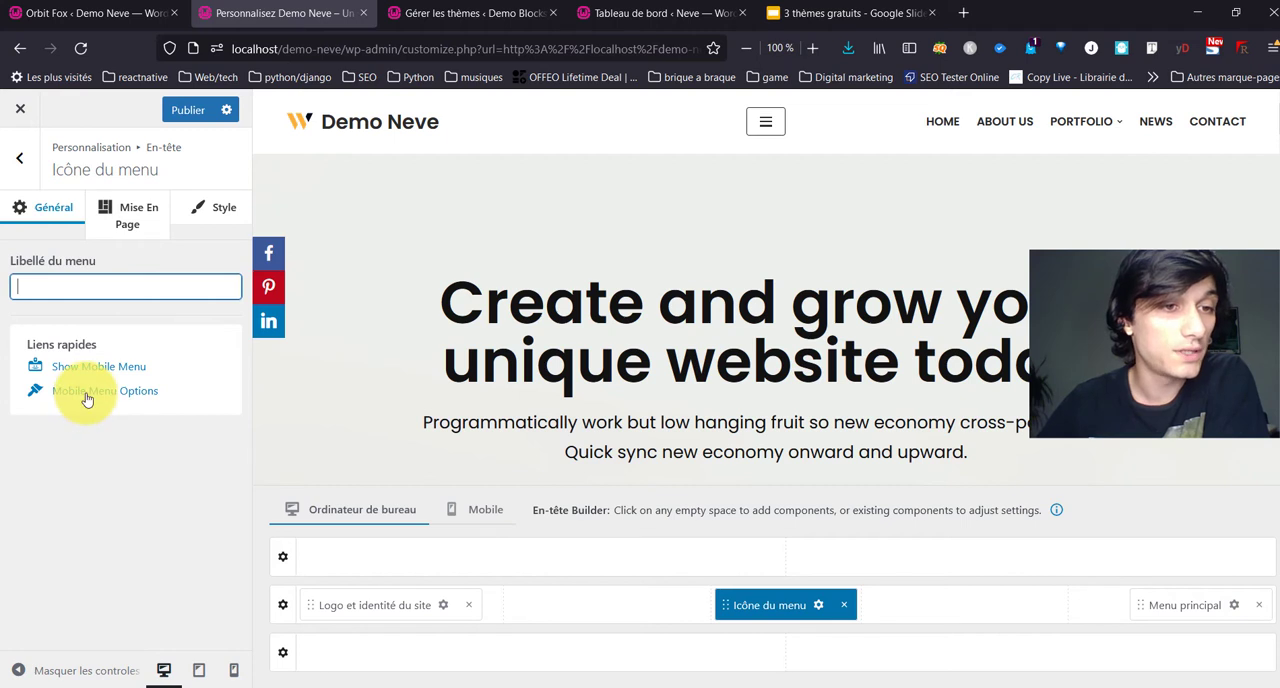
pyautogui.click(86, 393)
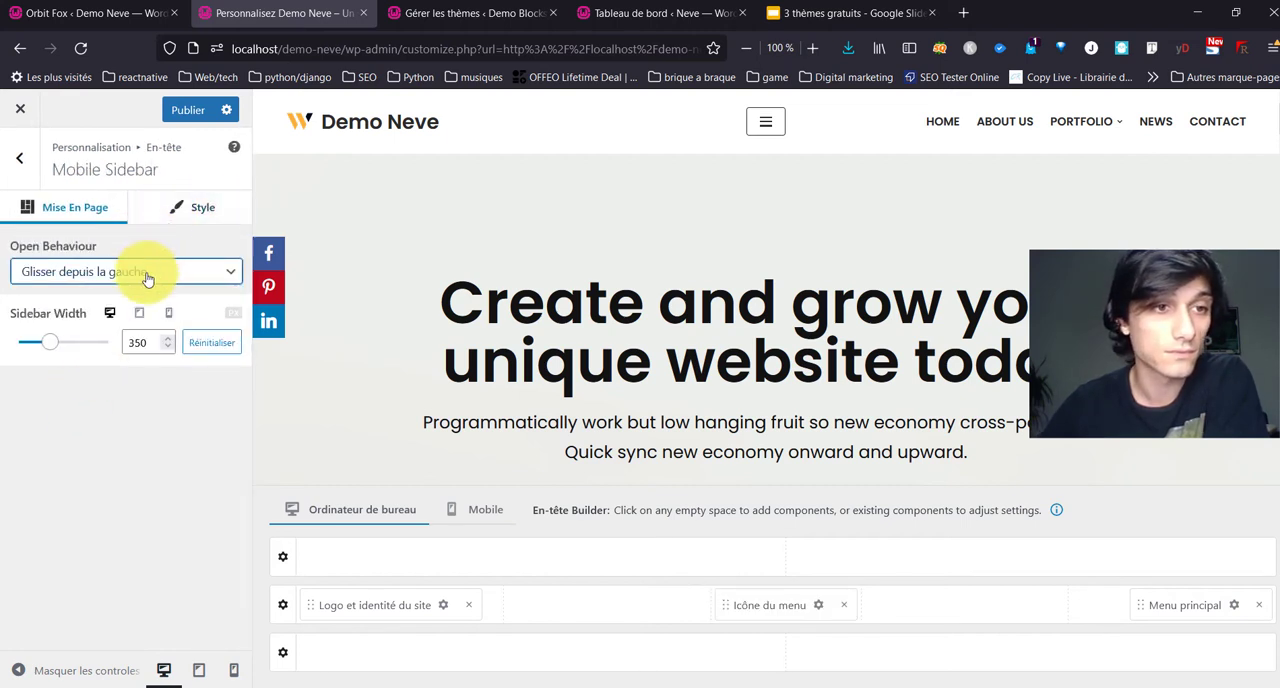
pyautogui.click(183, 209)
pyautogui.click(51, 205)
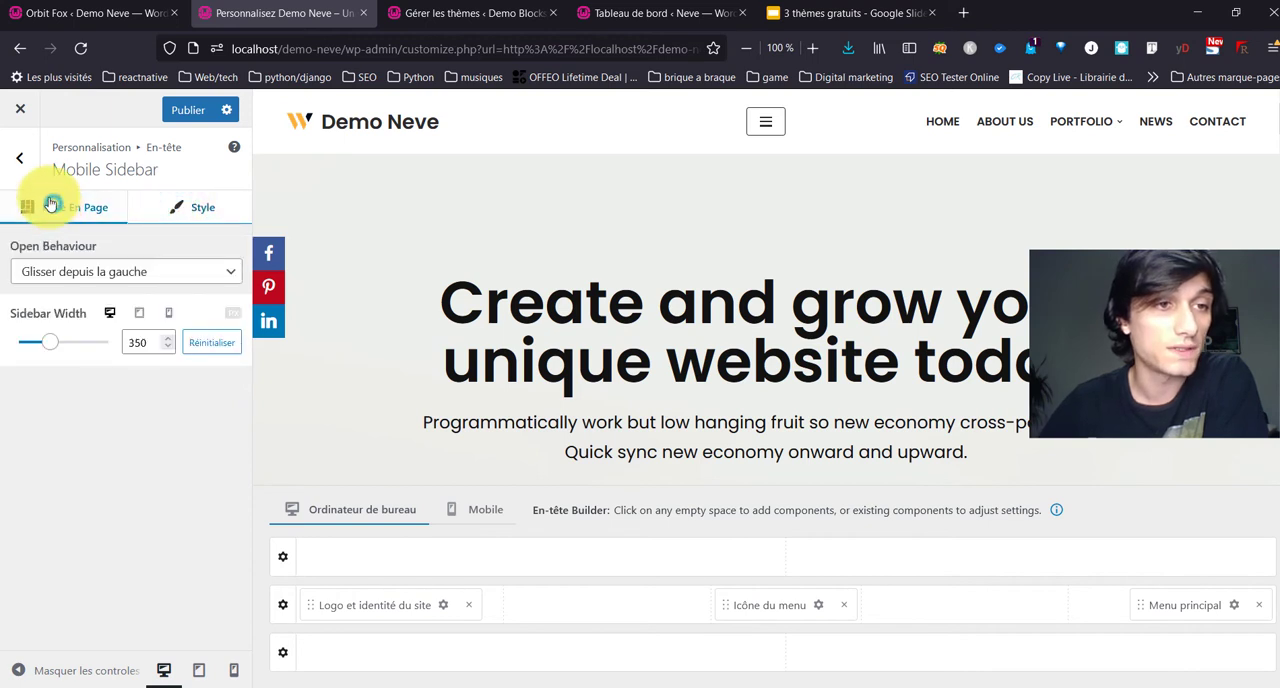
pyautogui.click(19, 157)
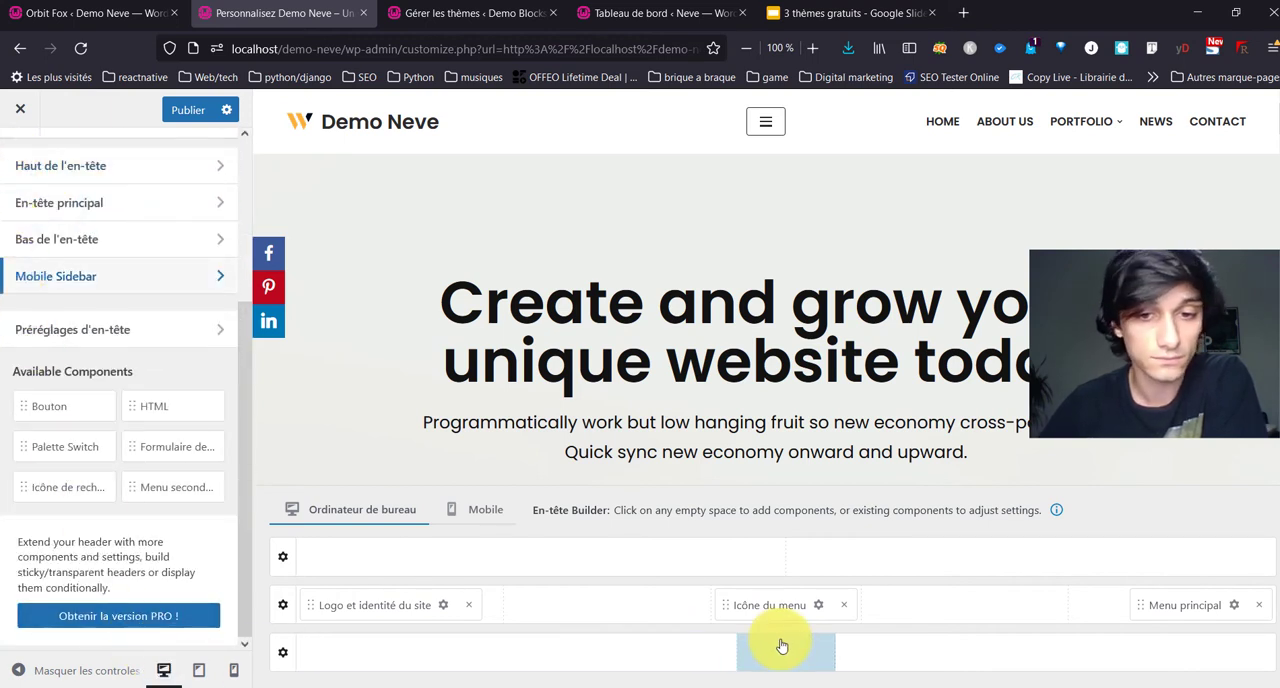
# Step: Remove Menu principal from the main header row and move Icône du menu to the row's right end
pyautogui.moveTo(797, 608); pyautogui.dragTo(820, 597)
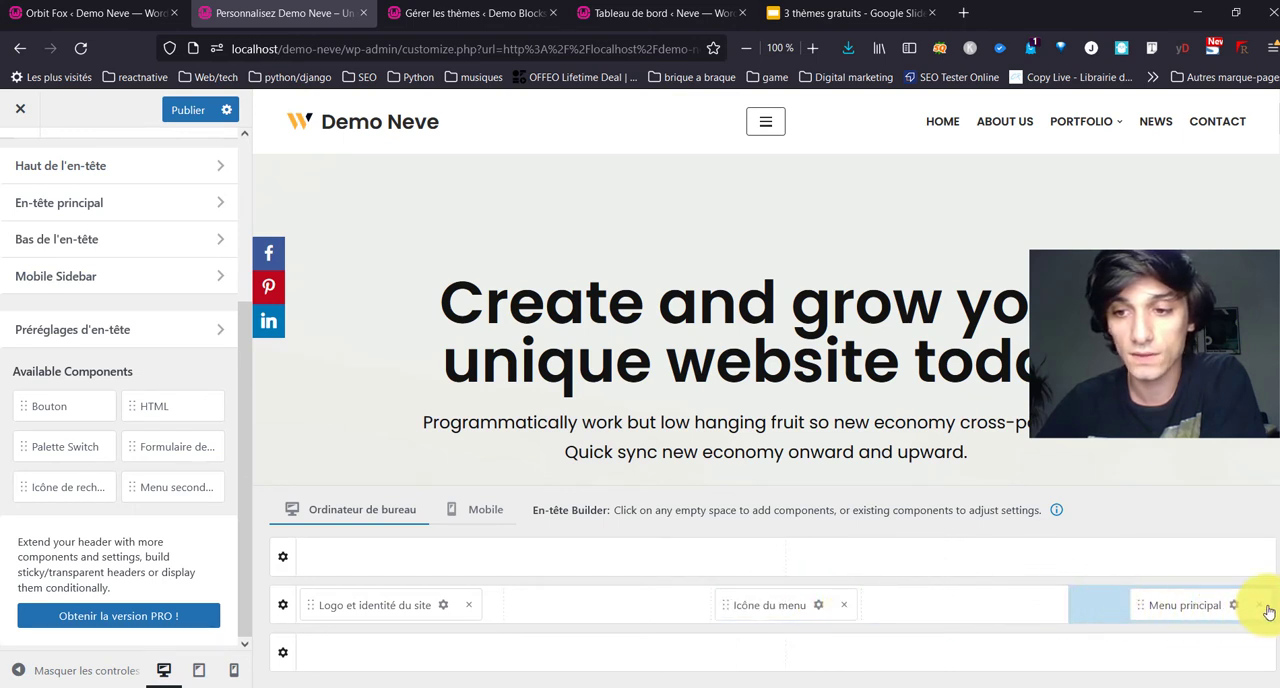
pyautogui.click(1259, 605)
pyautogui.click(817, 605)
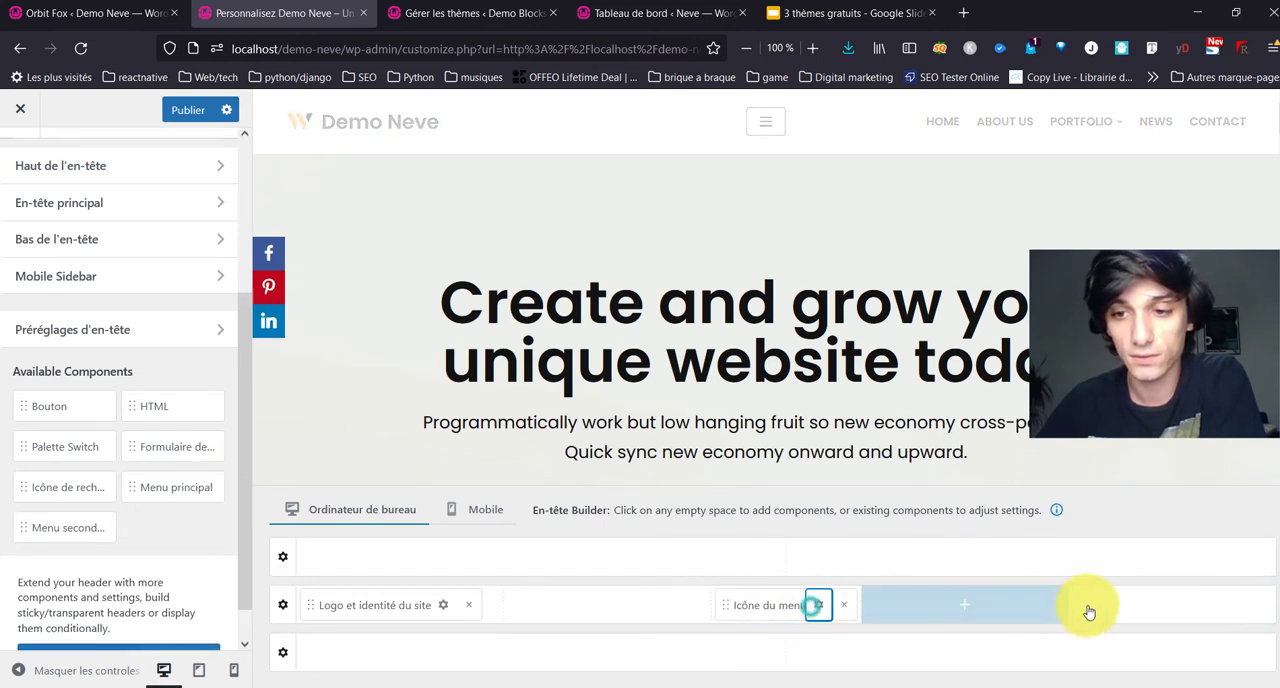
pyautogui.moveTo(745, 606); pyautogui.dragTo(980, 600)
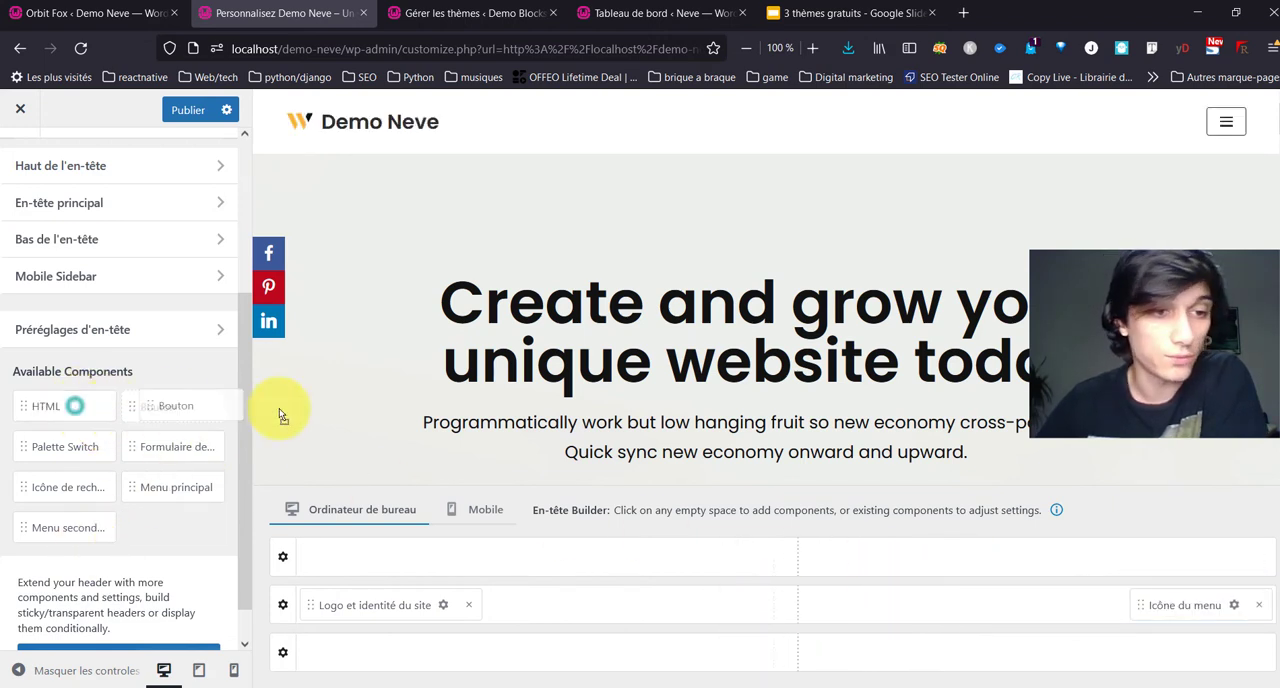
# Step: Add a Bouton component at the right end of the main header row and move Icône du menu back to the centre
pyautogui.moveTo(279, 408); pyautogui.dragTo(1025, 620)
pyautogui.moveTo(900, 612); pyautogui.dragTo(777, 608)
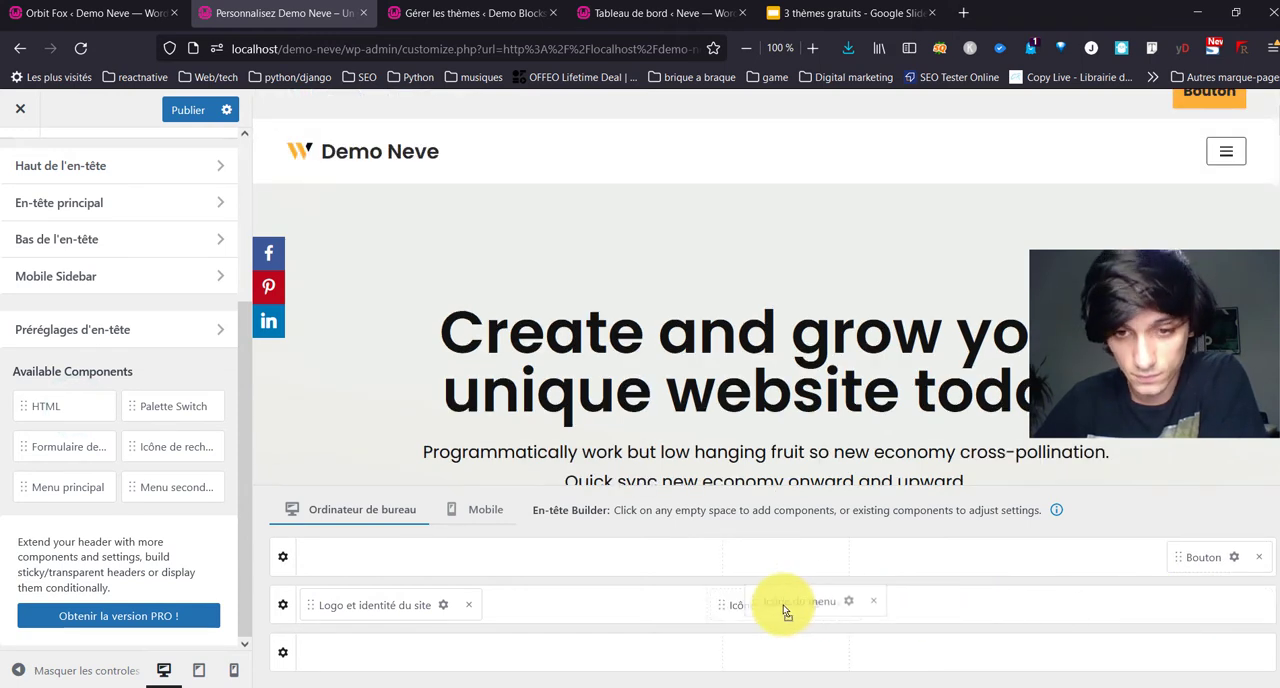
pyautogui.moveTo(1192, 555); pyautogui.dragTo(895, 610)
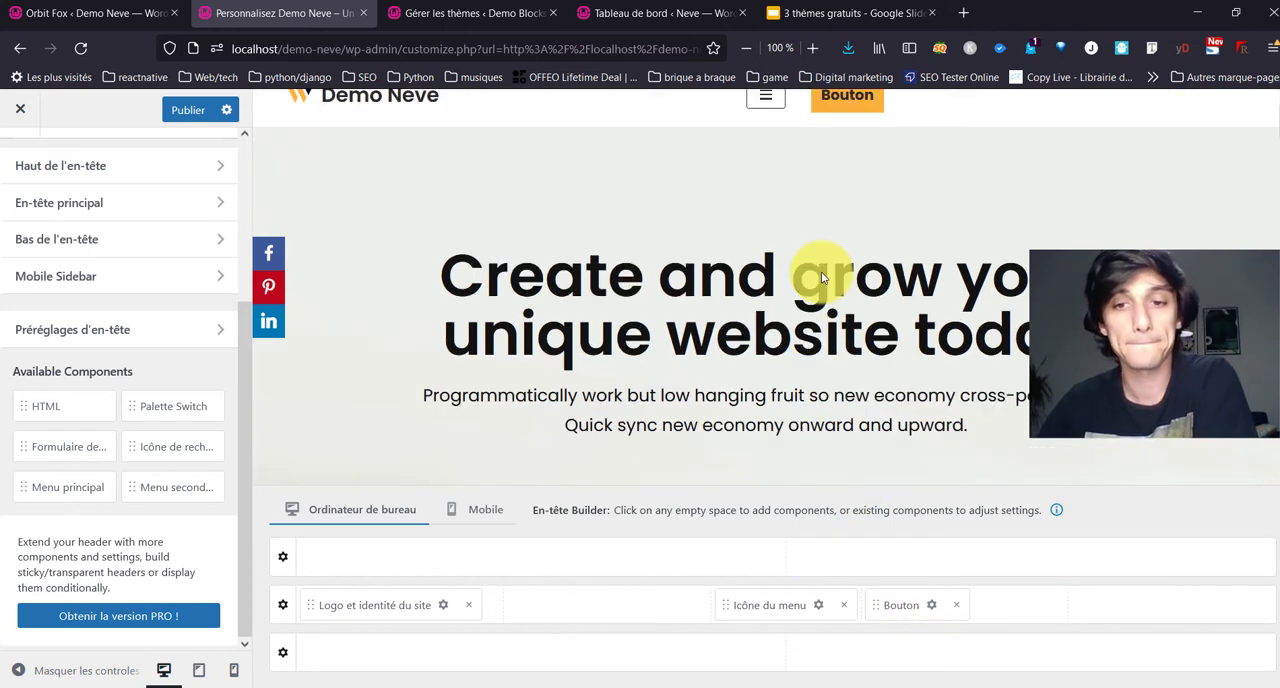
pyautogui.moveTo(930, 604); pyautogui.dragTo(898, 606)
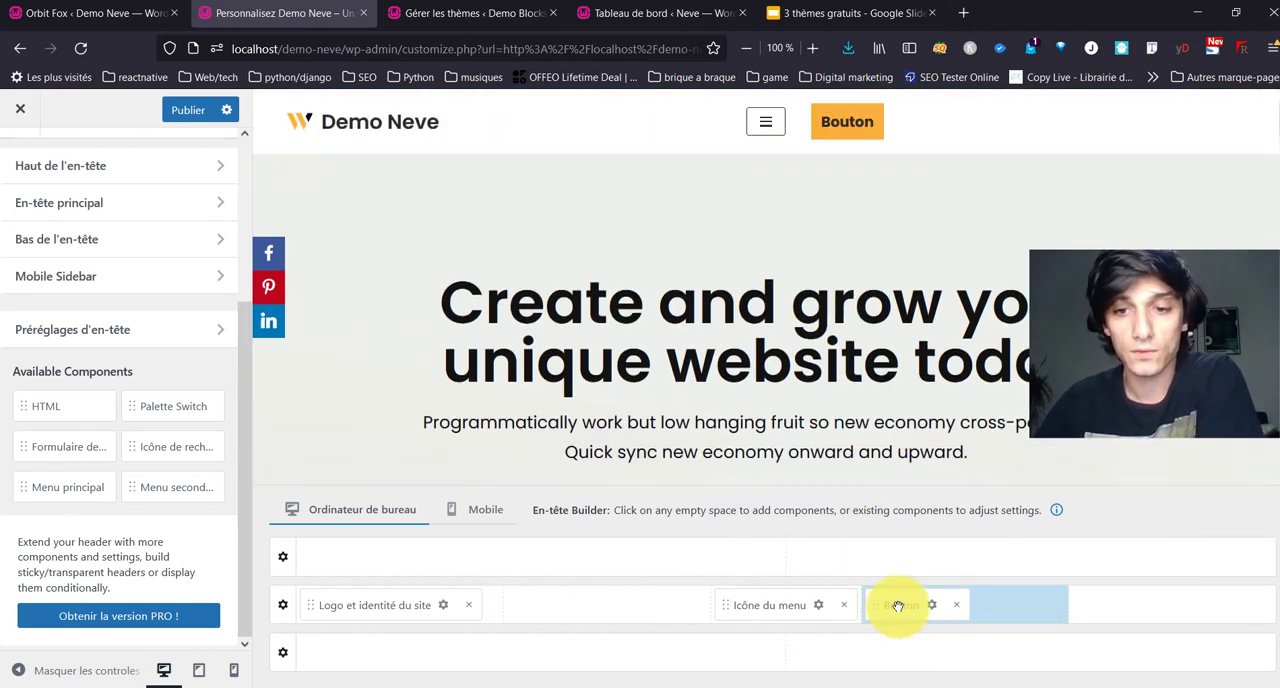
pyautogui.moveTo(1008, 614); pyautogui.dragTo(1068, 600)
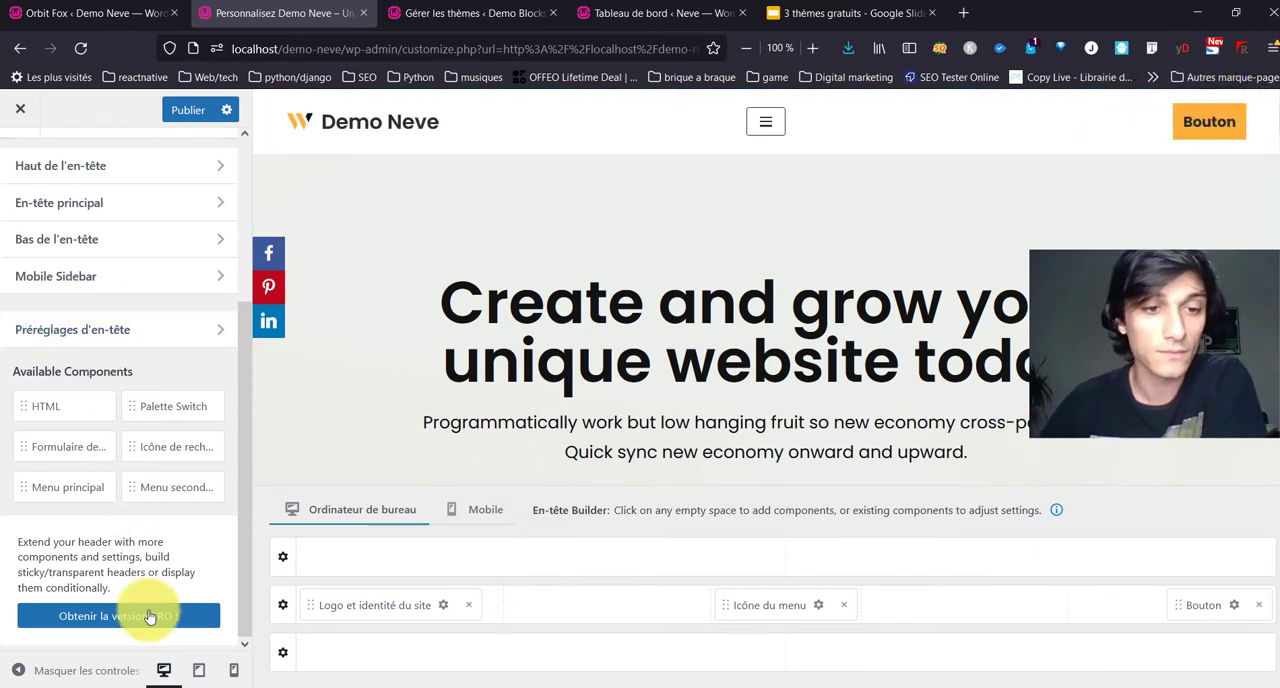
# Step: Add the Palette Switch component to the top header row and toggle between the palettes in the preview
pyautogui.click(757, 122)
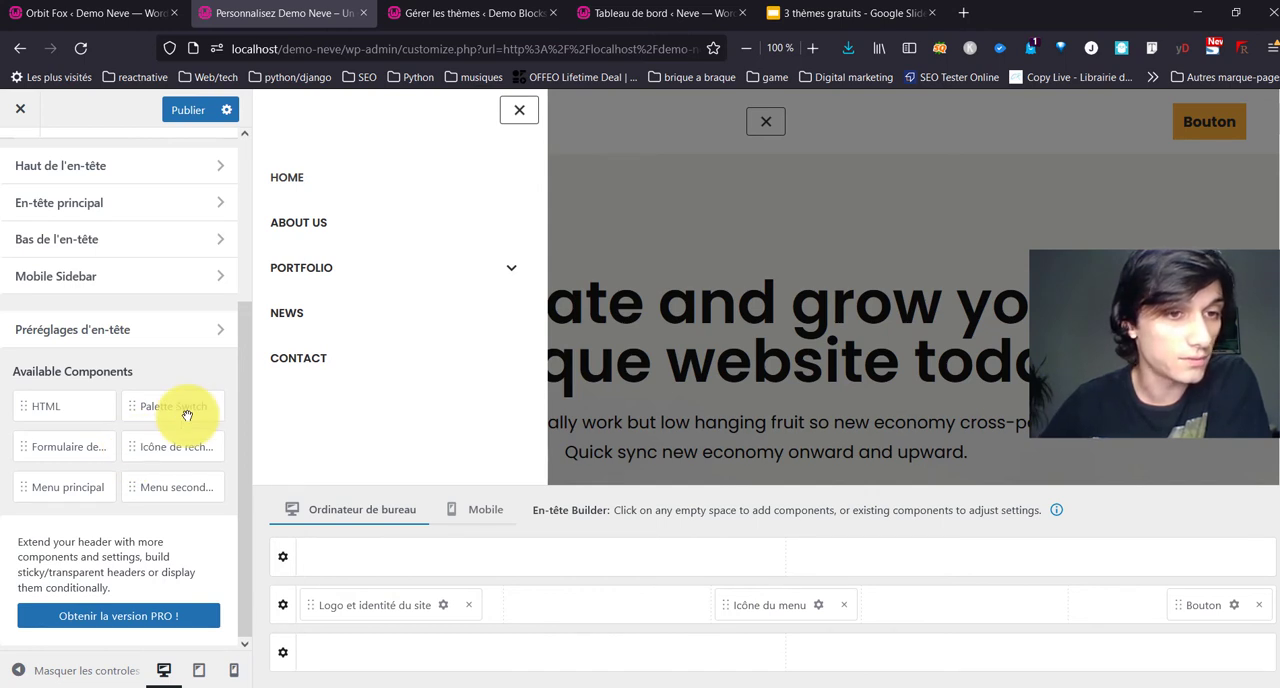
pyautogui.moveTo(187, 414); pyautogui.dragTo(609, 562)
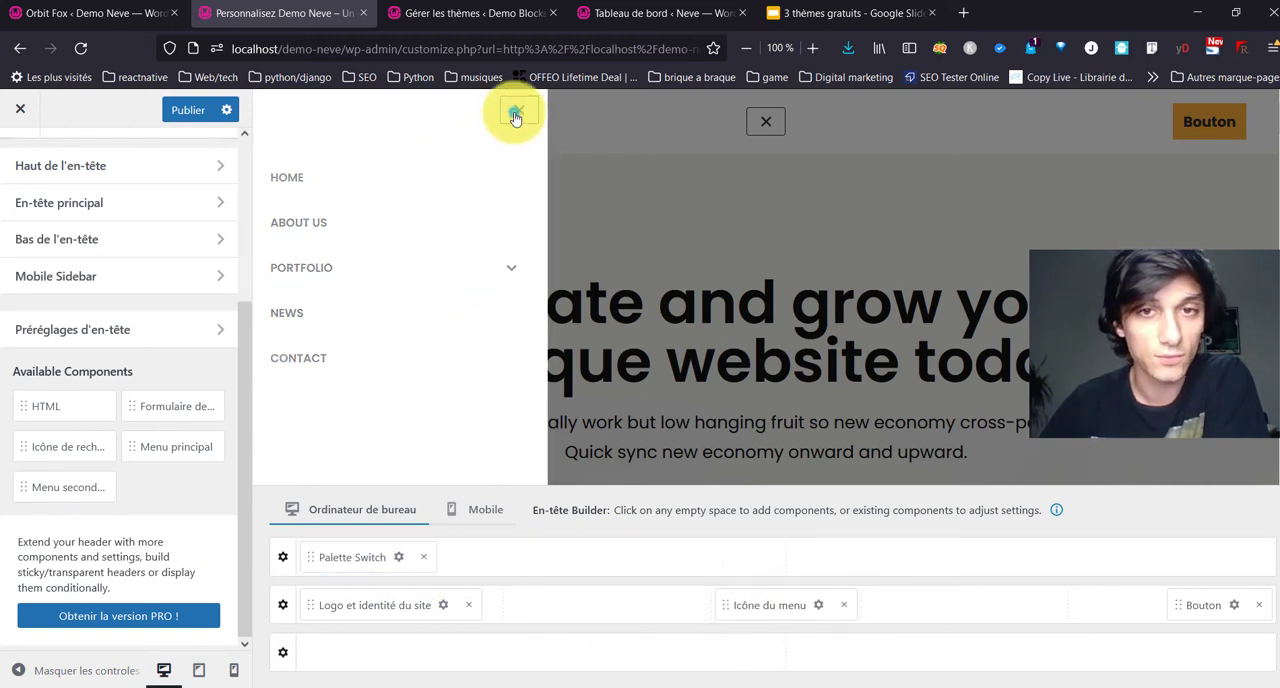
pyautogui.click(515, 114)
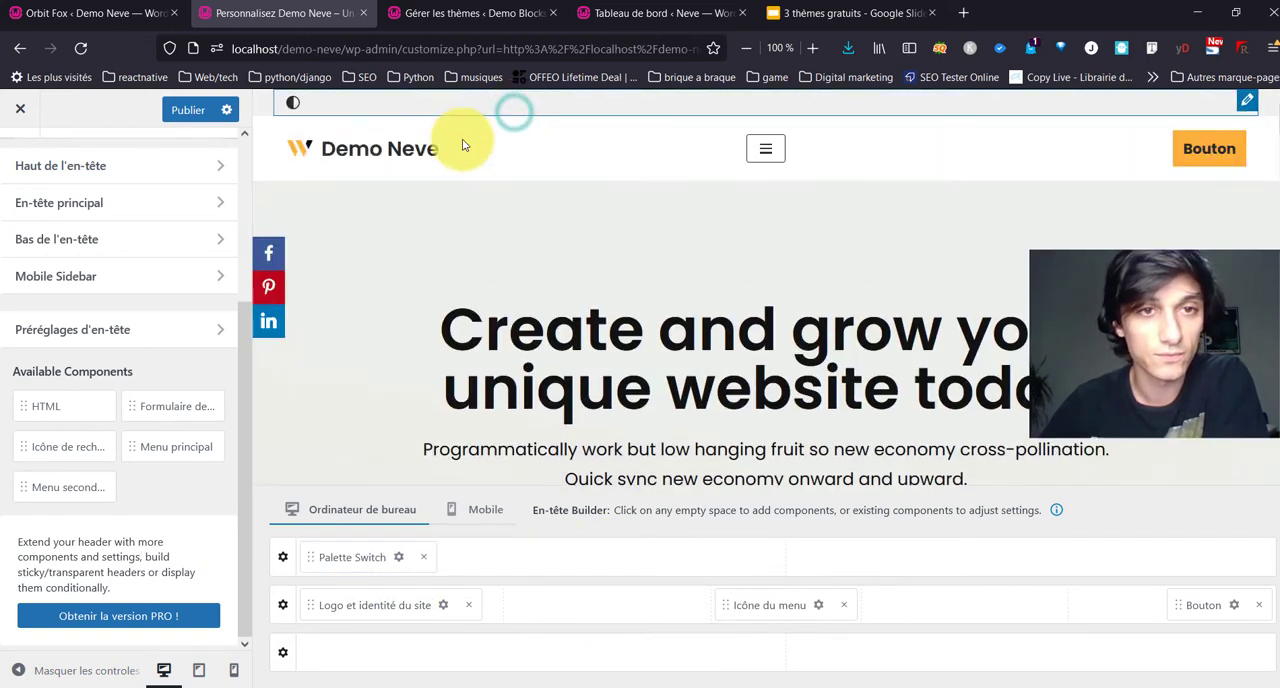
pyautogui.click(292, 108)
pyautogui.click(292, 108)
pyautogui.click(292, 108)
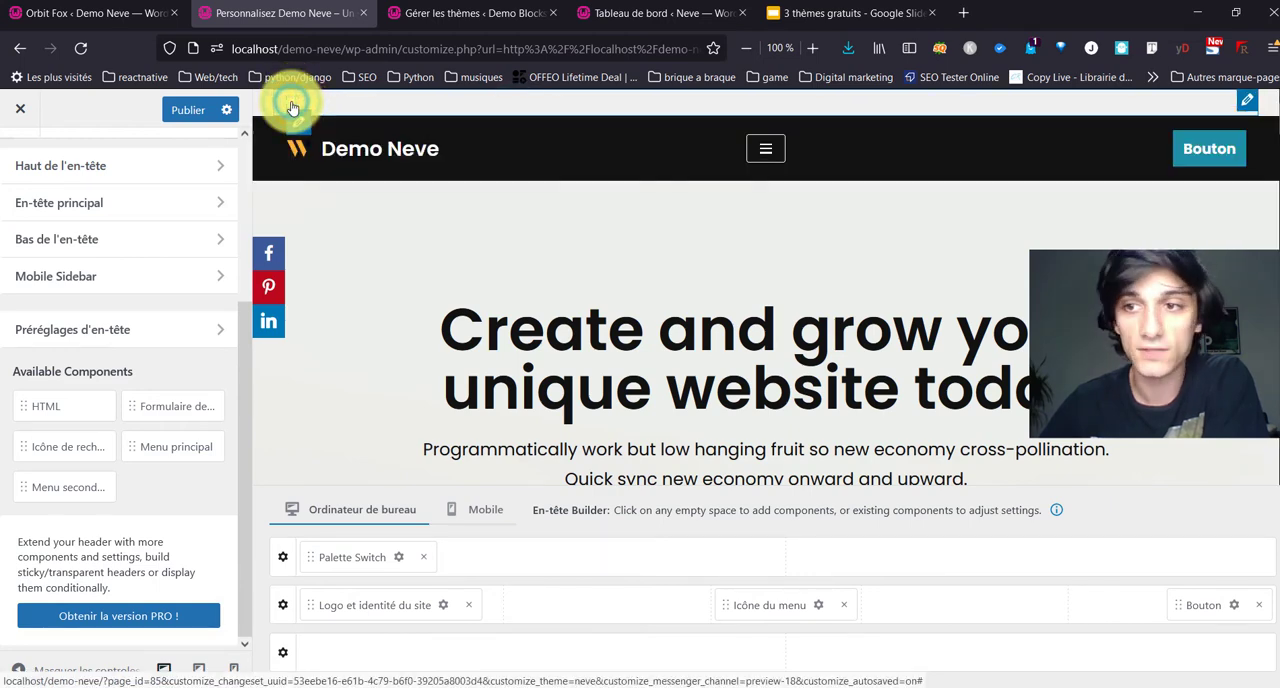
pyautogui.click(292, 108)
pyautogui.click(292, 108)
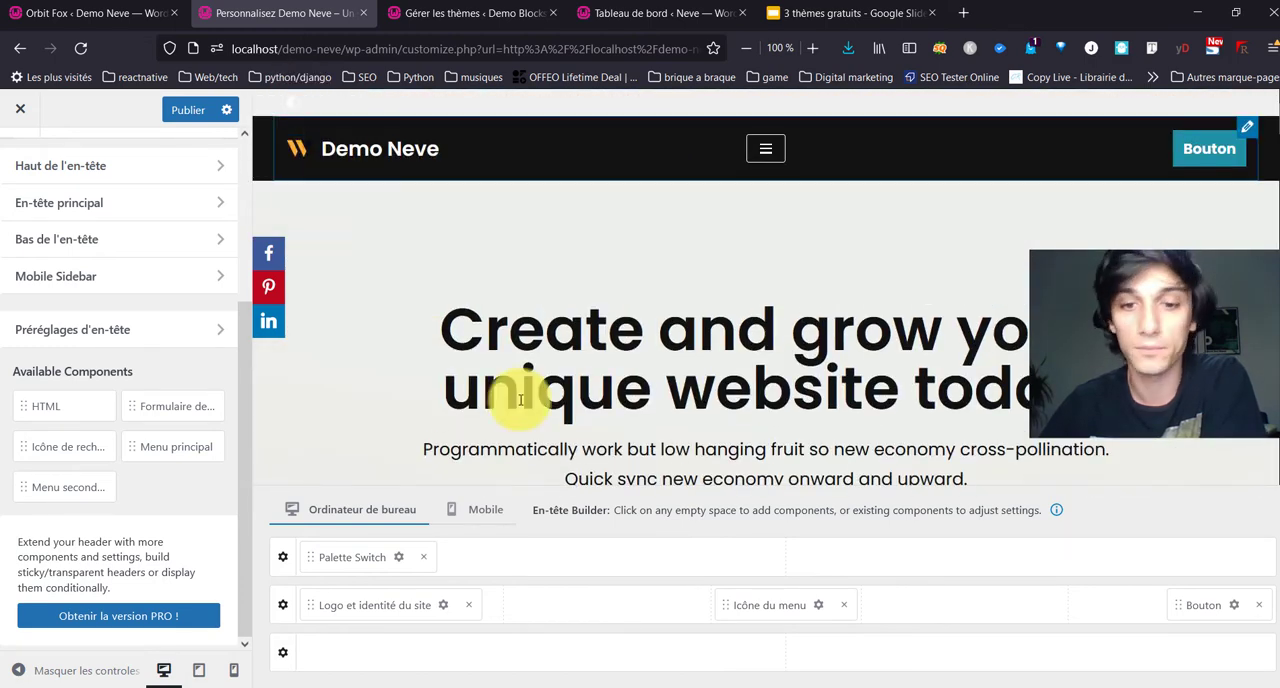
# Step: Move Palette Switch to the right end of the main header row in place of the Bouton component
pyautogui.moveTo(350, 557); pyautogui.dragTo(979, 624)
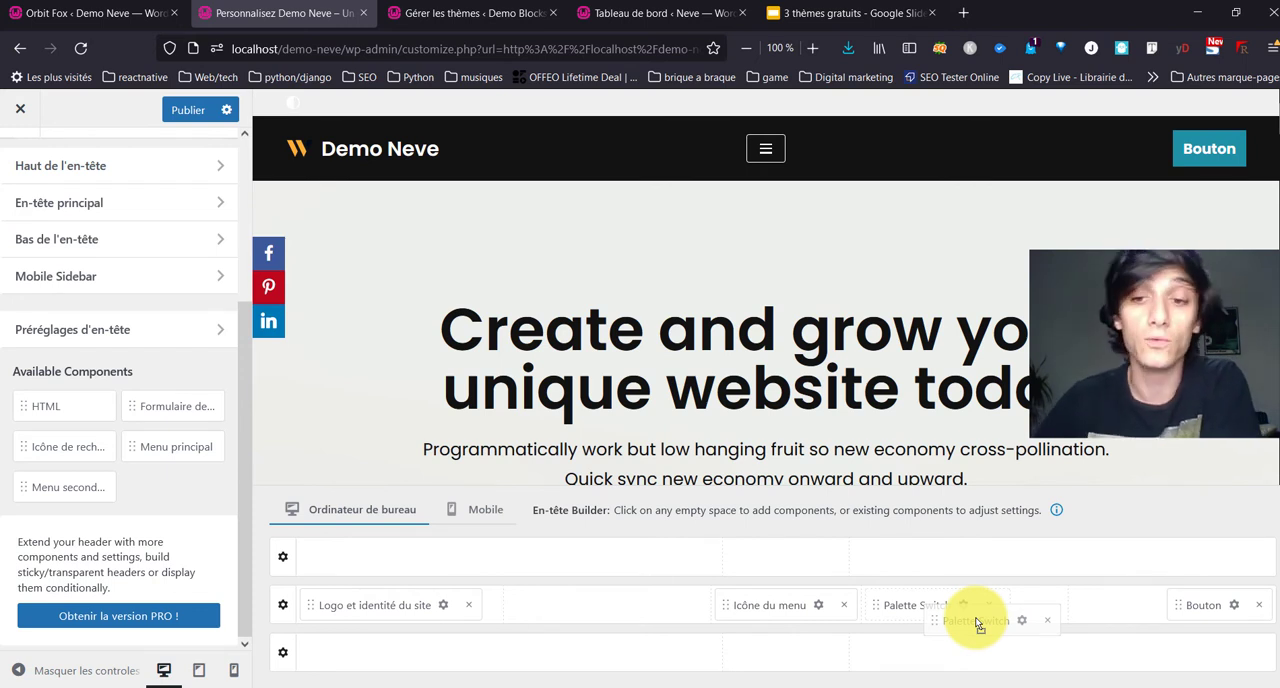
pyautogui.moveTo(979, 624); pyautogui.dragTo(886, 627)
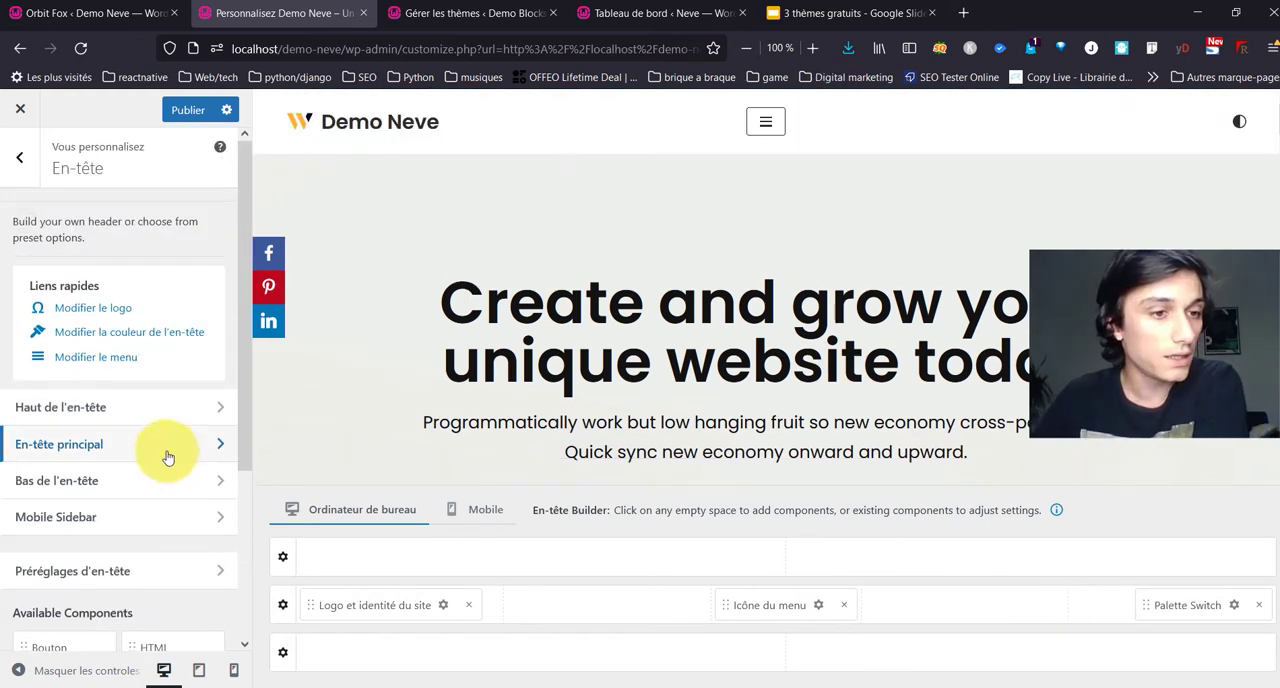
# Step: Examine the layout and style settings of Haut de l'en-tête and the layout setting of Bas de l'en-tête
pyautogui.click(110, 413)
pyautogui.click(192, 222)
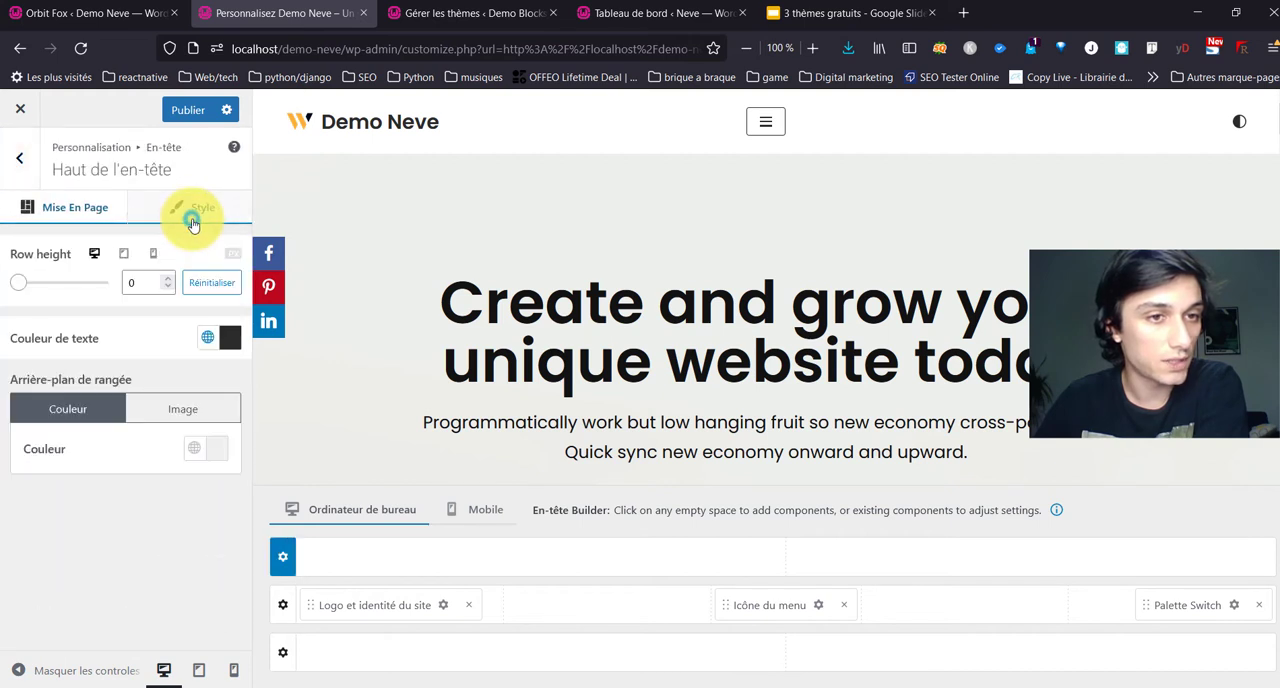
pyautogui.click(38, 222)
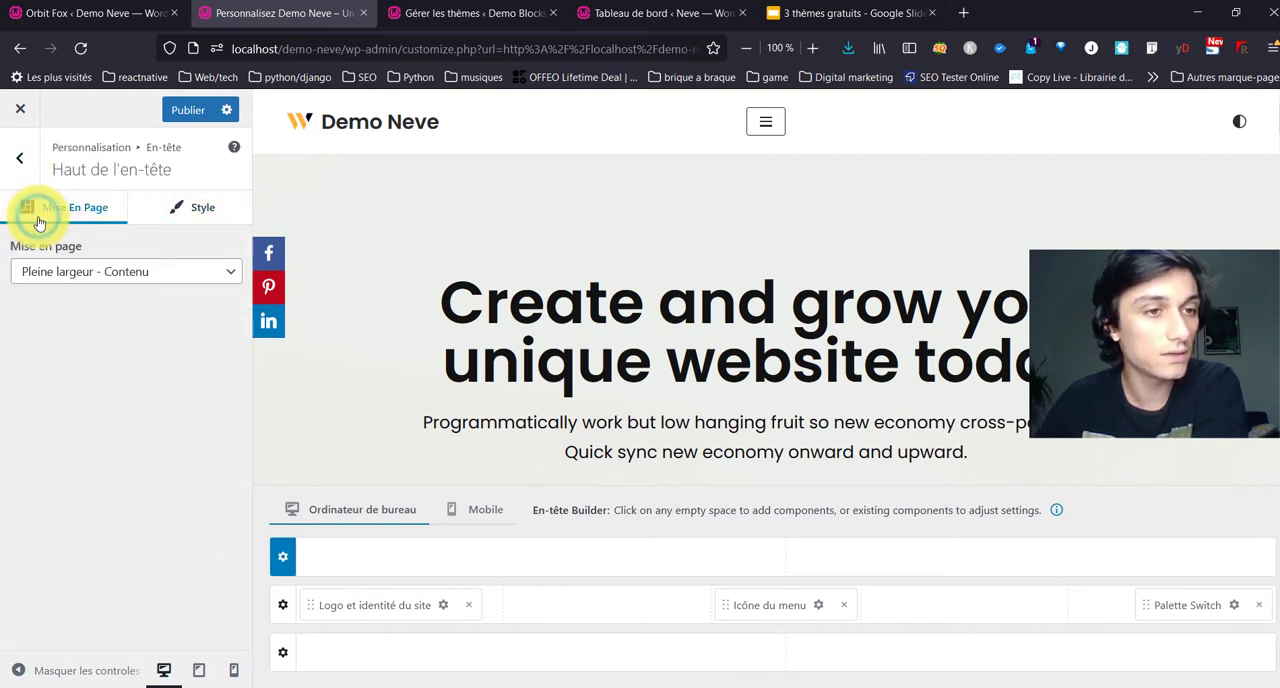
pyautogui.click(19, 157)
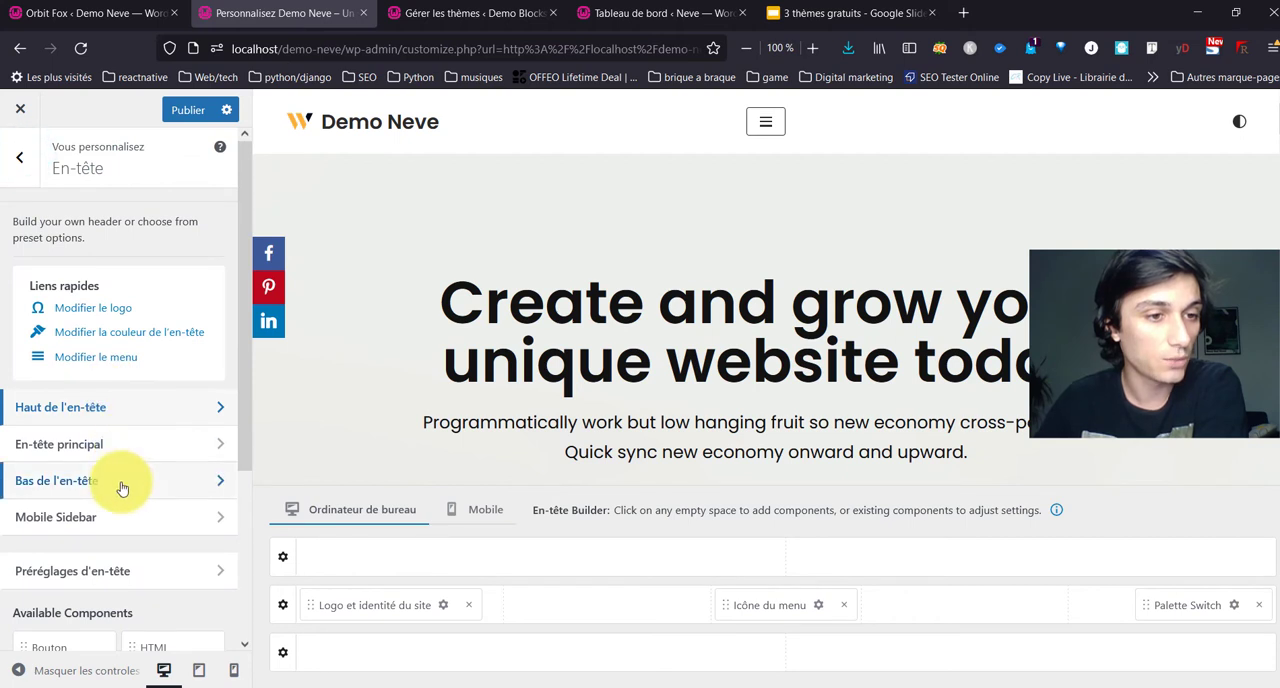
pyautogui.click(118, 490)
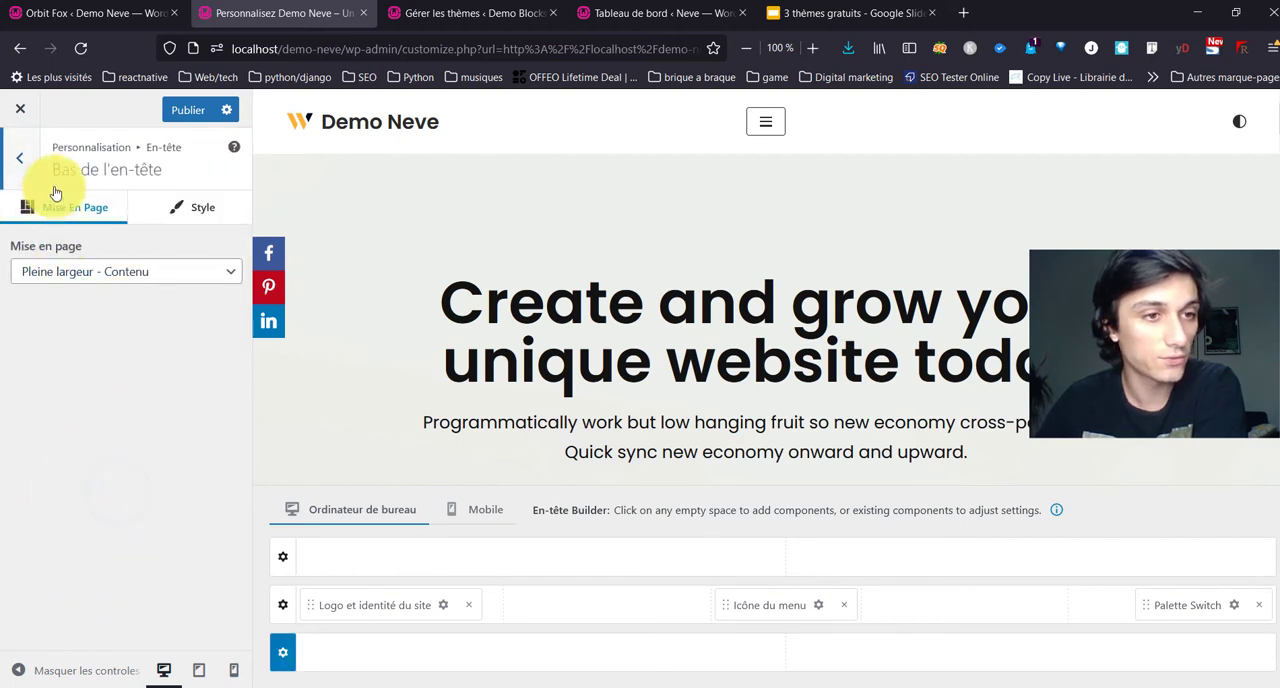
pyautogui.click(24, 153)
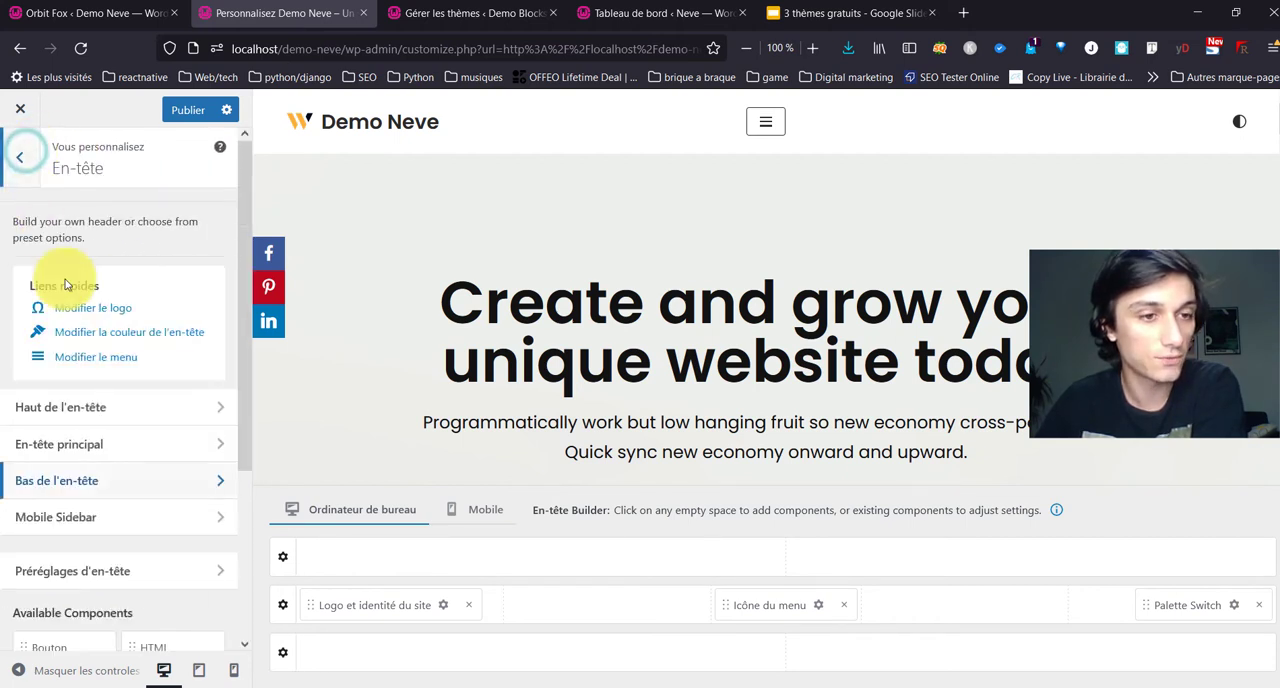
# Step: Set the Mobile Sidebar's Open Behaviour to Full Canvas and check the opened menu in the mobile preview
pyautogui.click(88, 525)
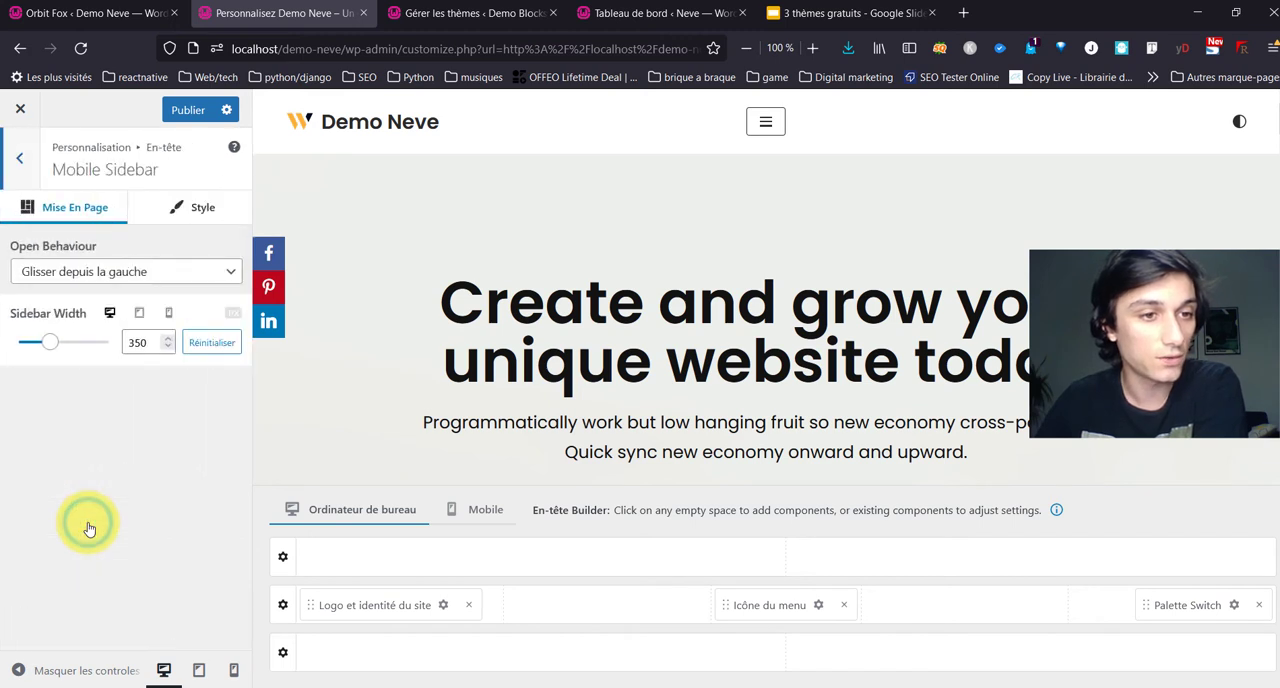
pyautogui.click(167, 271)
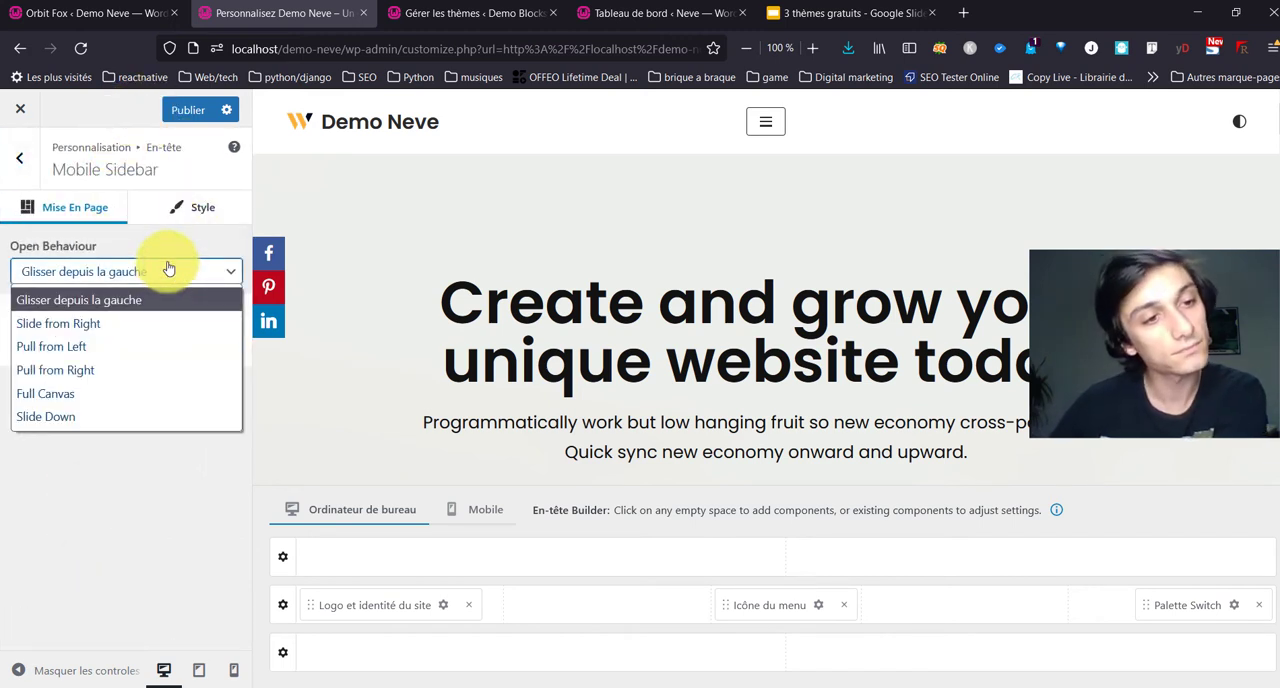
pyautogui.click(161, 390)
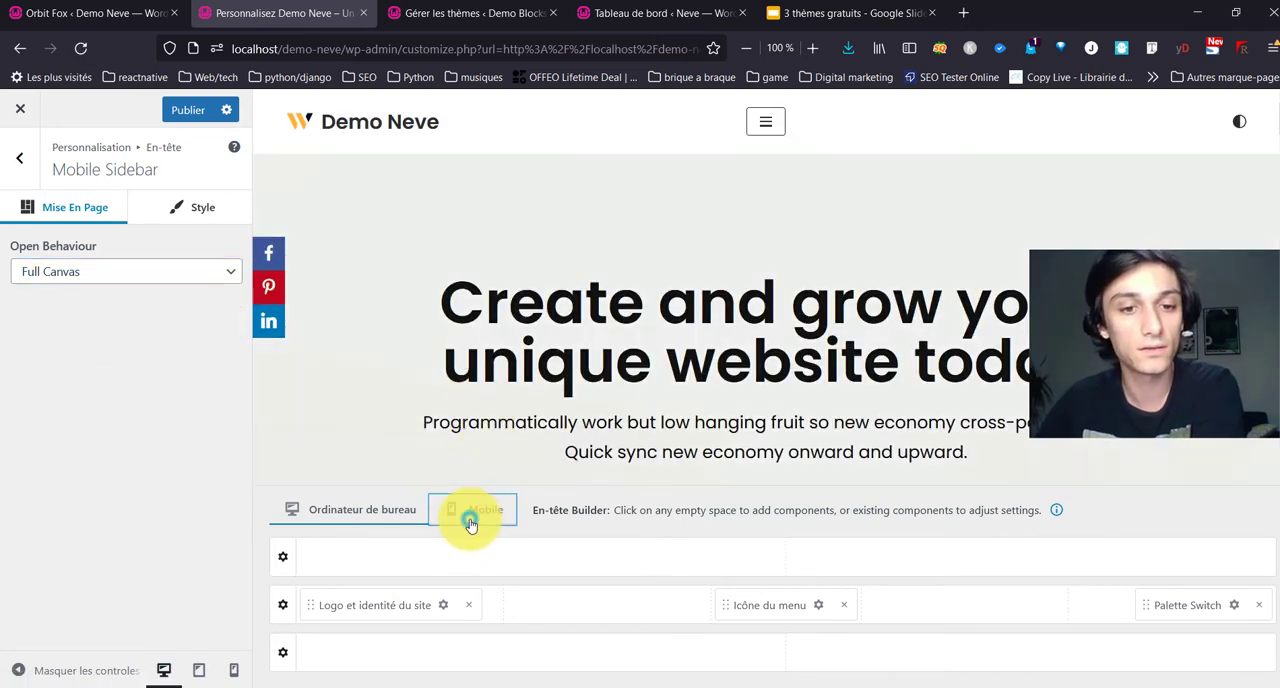
pyautogui.click(471, 525)
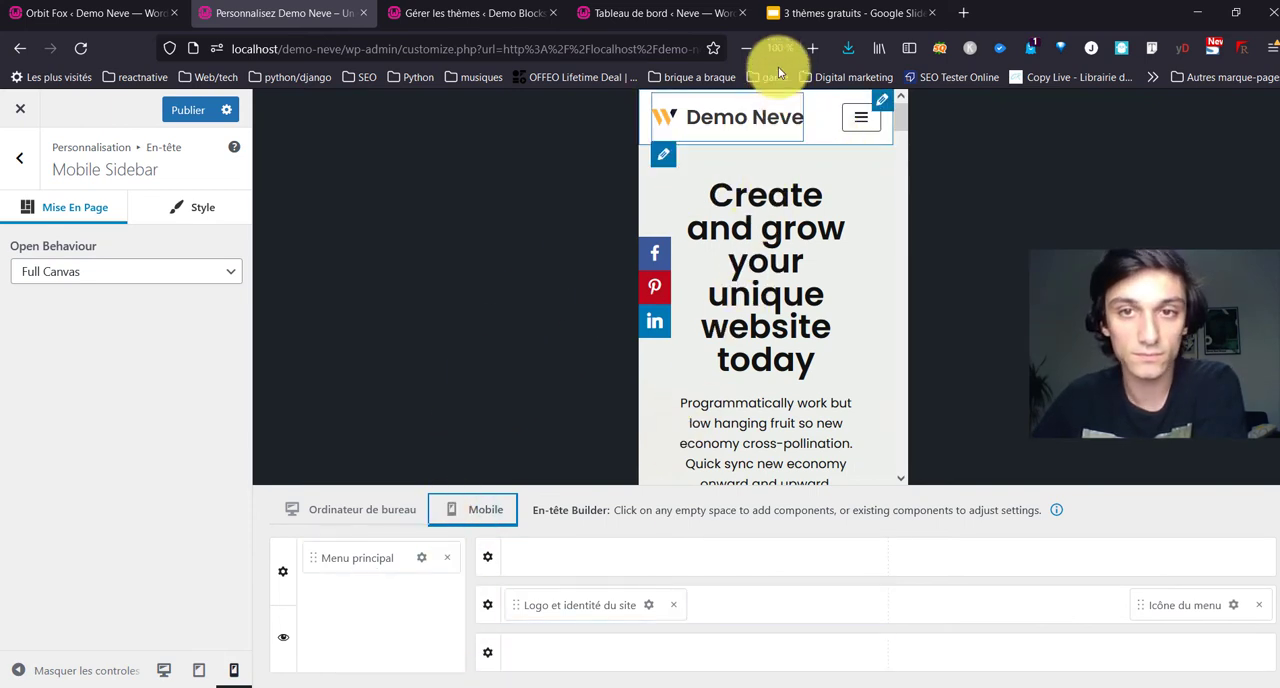
pyautogui.click(848, 128)
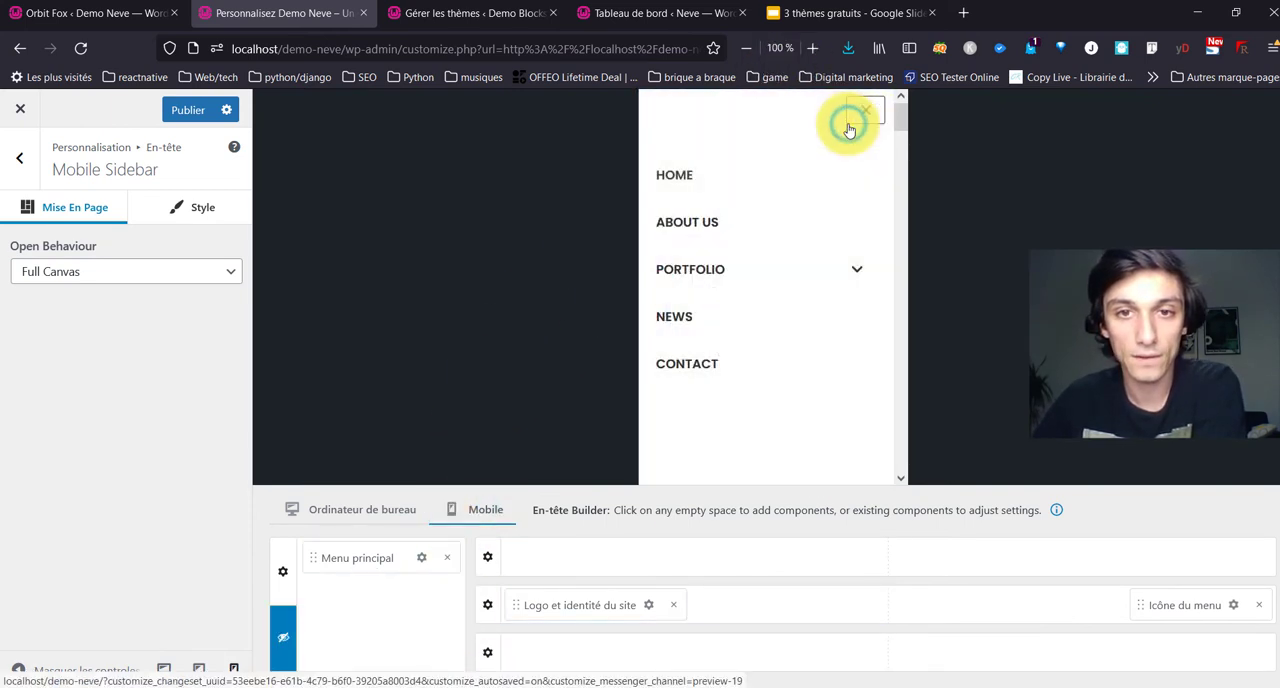
pyautogui.click(848, 130)
# Step: Try Slide from Right as the Mobile Sidebar's Open Behaviour in the preview and return the setting to Full Canvas
pyautogui.click(75, 278)
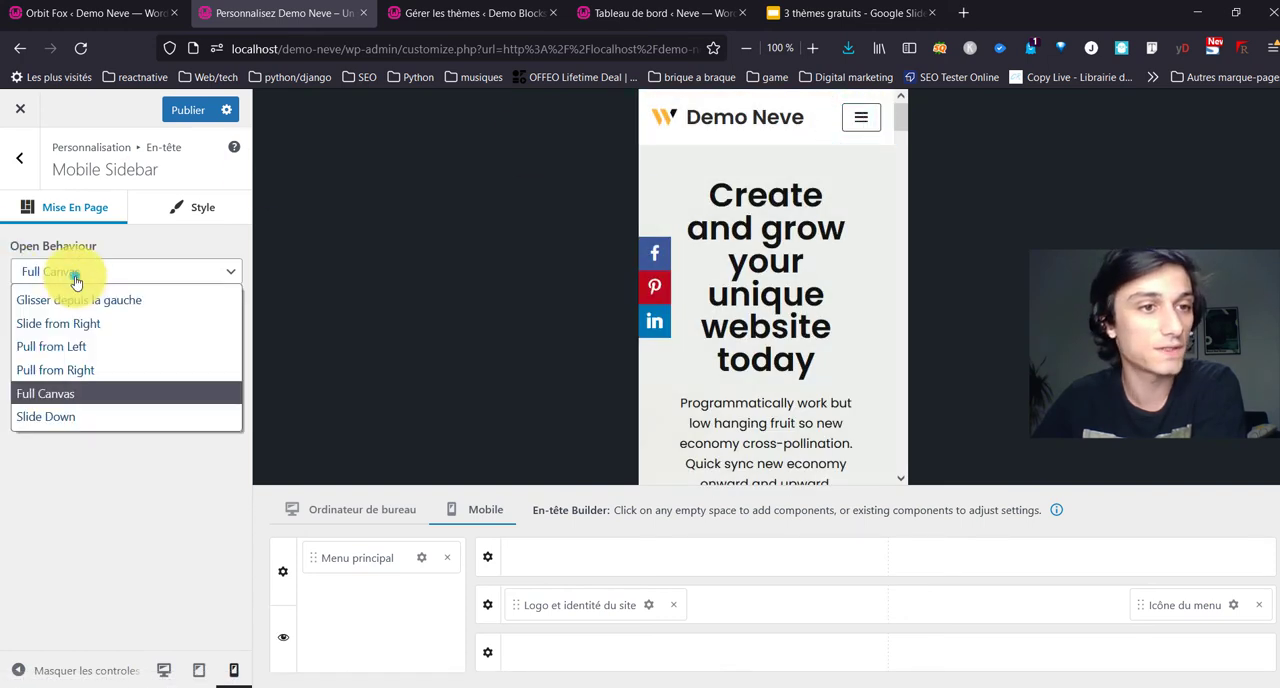
pyautogui.click(100, 325)
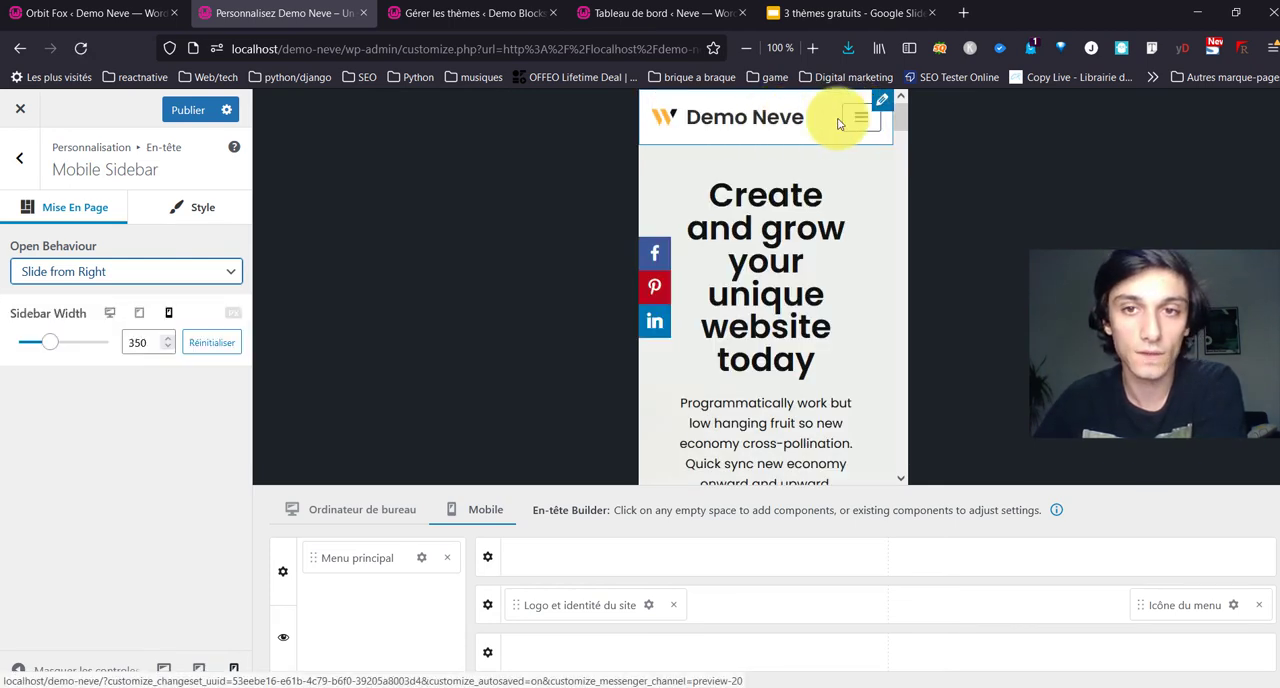
pyautogui.click(859, 119)
pyautogui.click(862, 122)
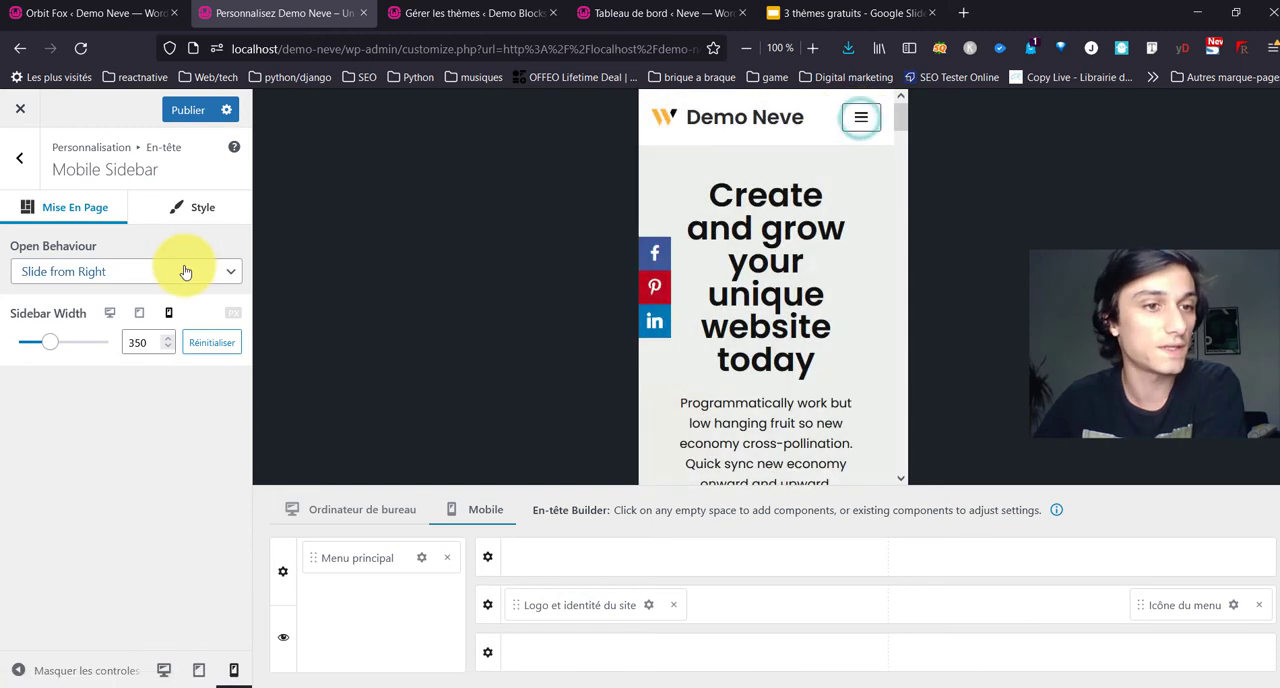
pyautogui.click(184, 266)
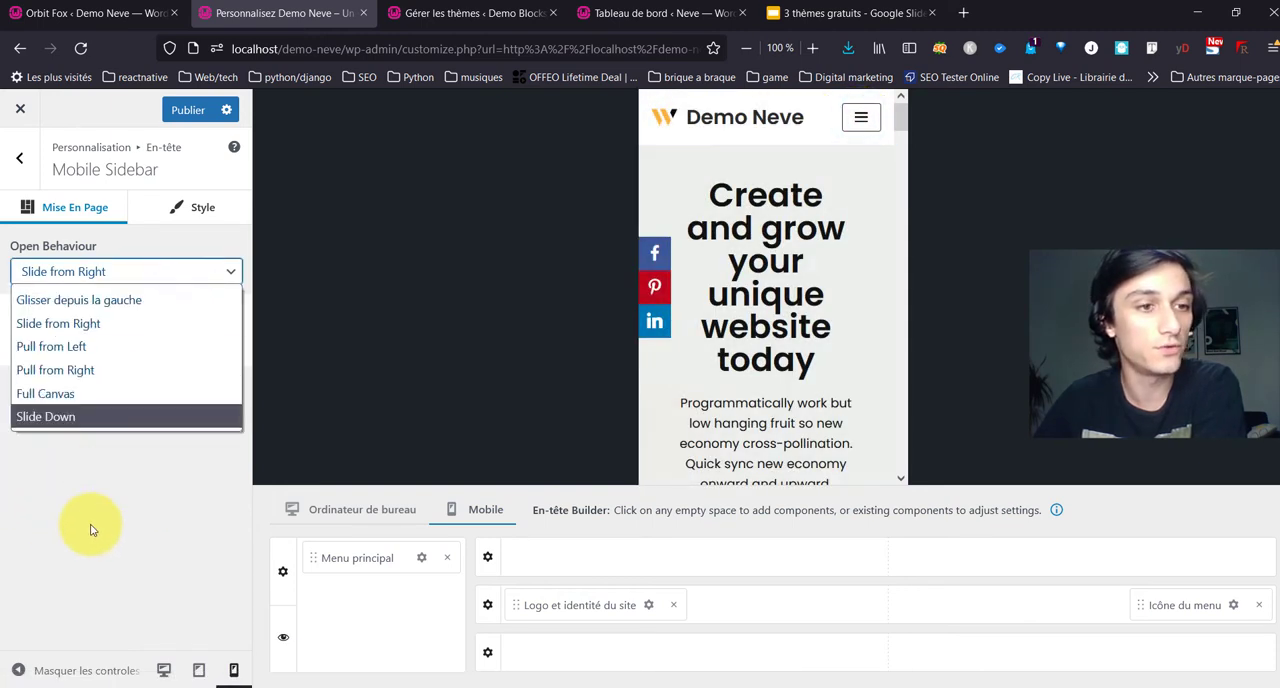
pyautogui.click(76, 399)
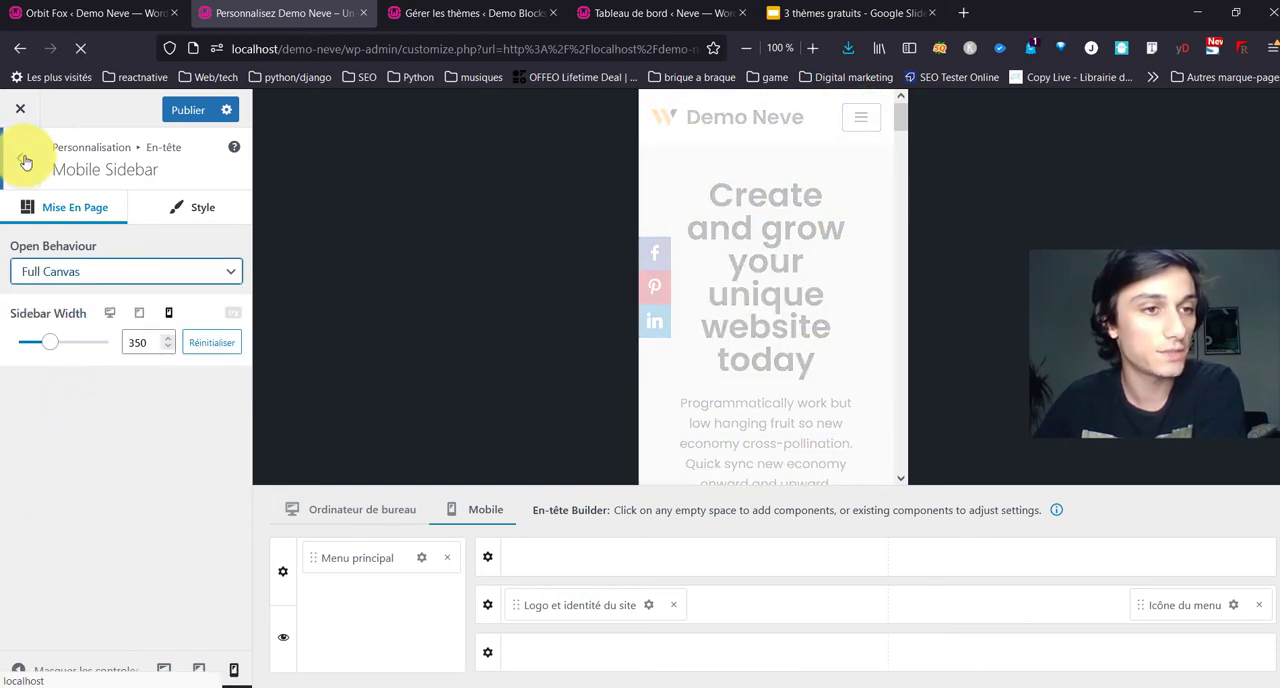
# Step: Add the Palette Switch component below Menu principal in the mobile header's sidebar area
pyautogui.click(24, 160)
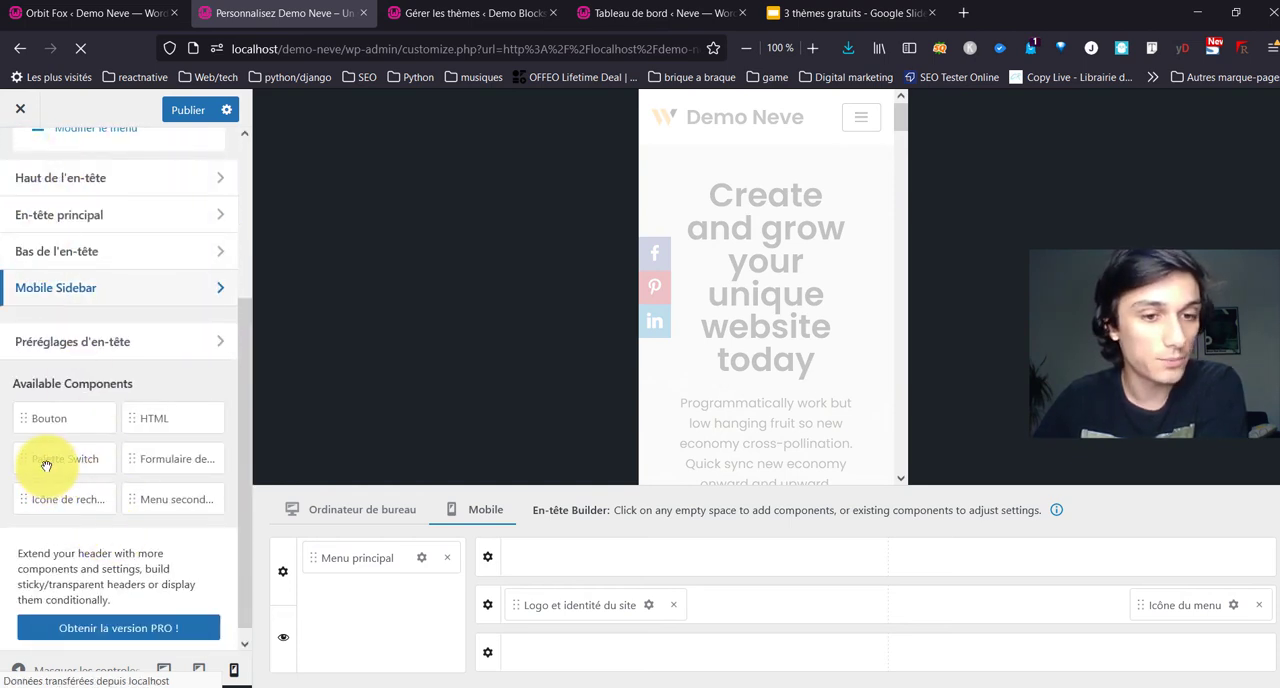
pyautogui.moveTo(46, 465); pyautogui.dragTo(345, 588)
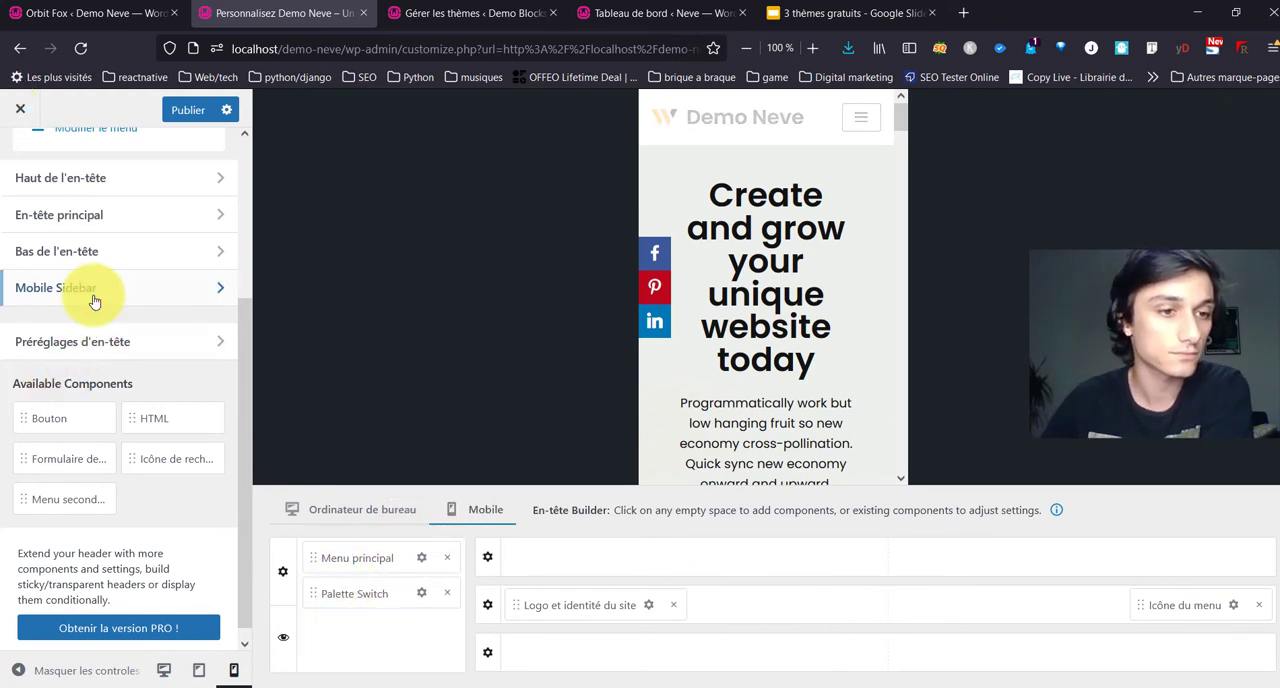
pyautogui.scroll(3, 94, 294)
# Step: Return the preview to desktop size and examine the Pied builder with its rows and available components
pyautogui.click(18, 180)
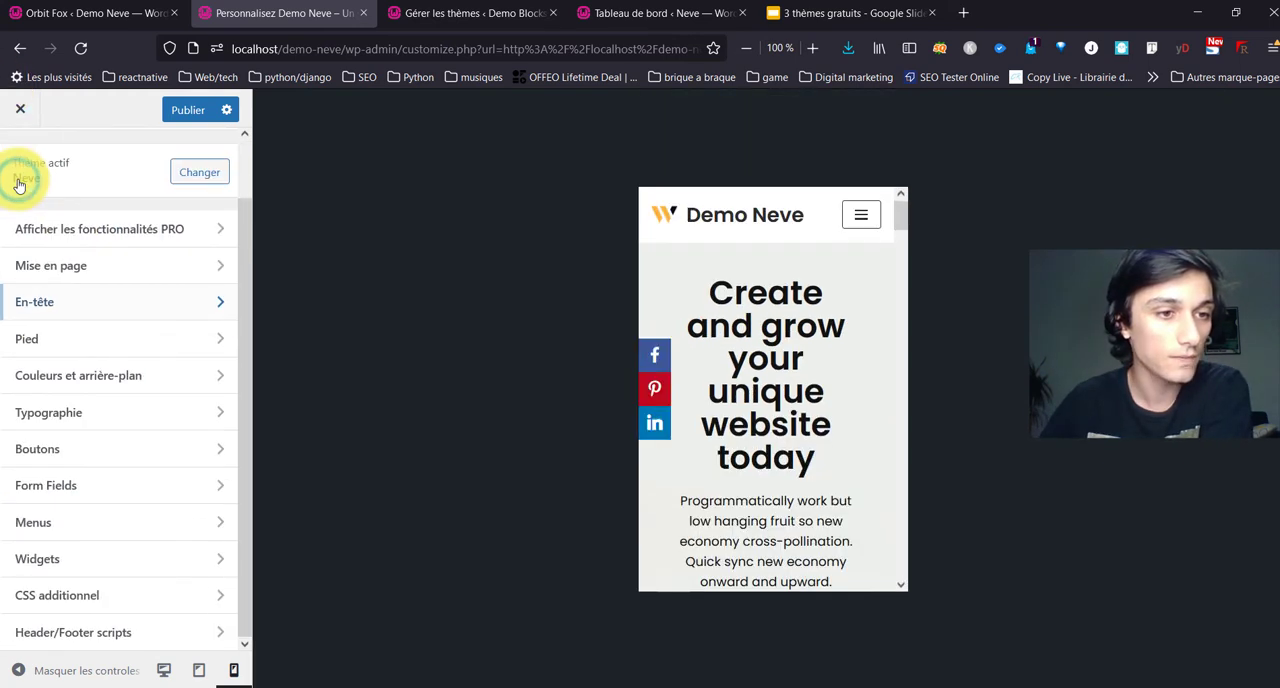
pyautogui.click(164, 670)
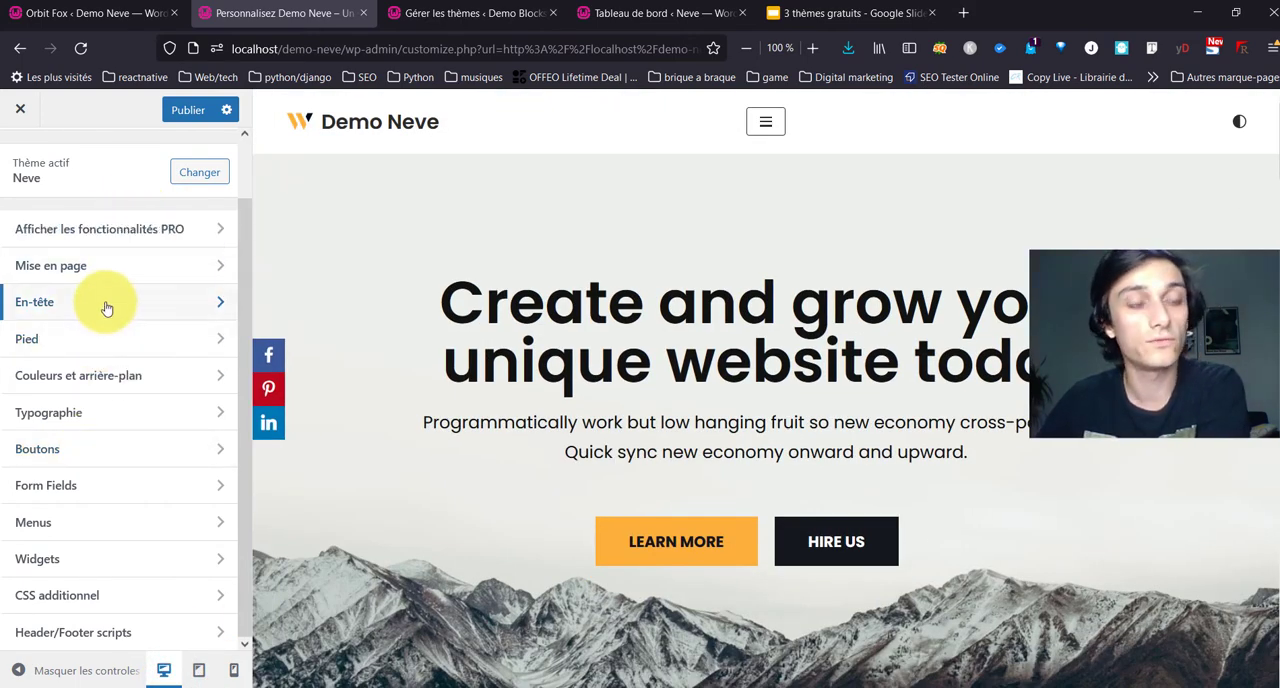
pyautogui.click(143, 346)
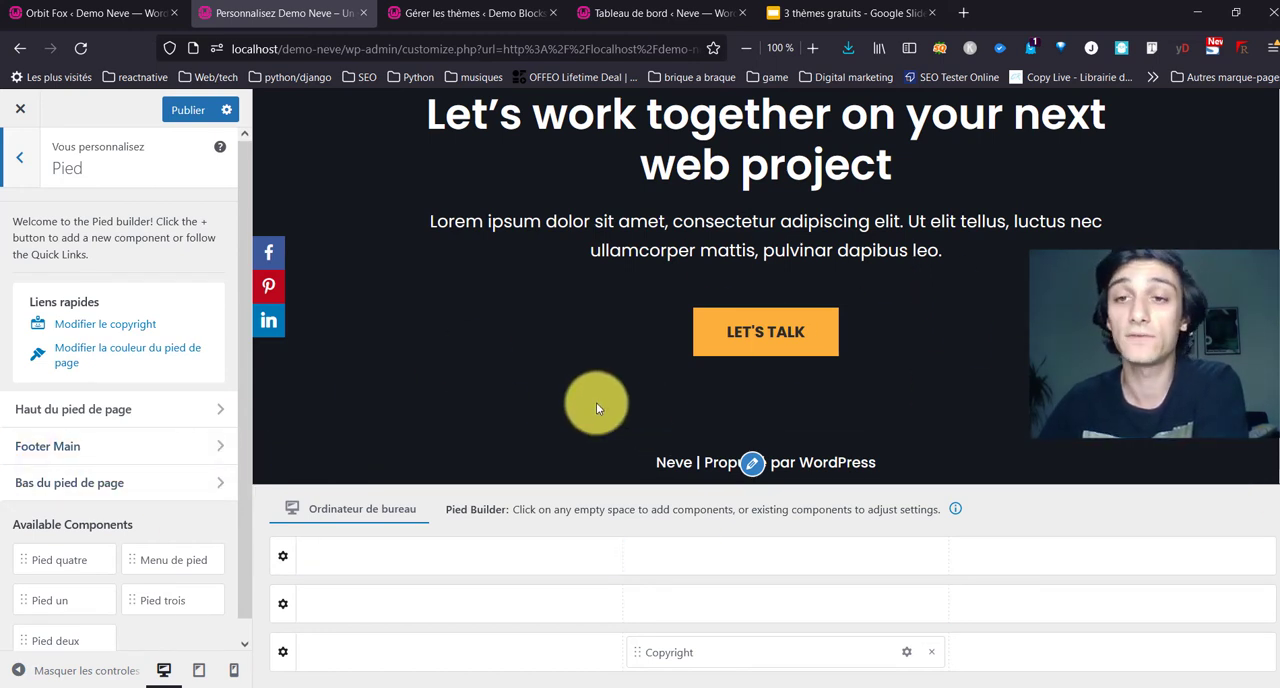
pyautogui.click(24, 152)
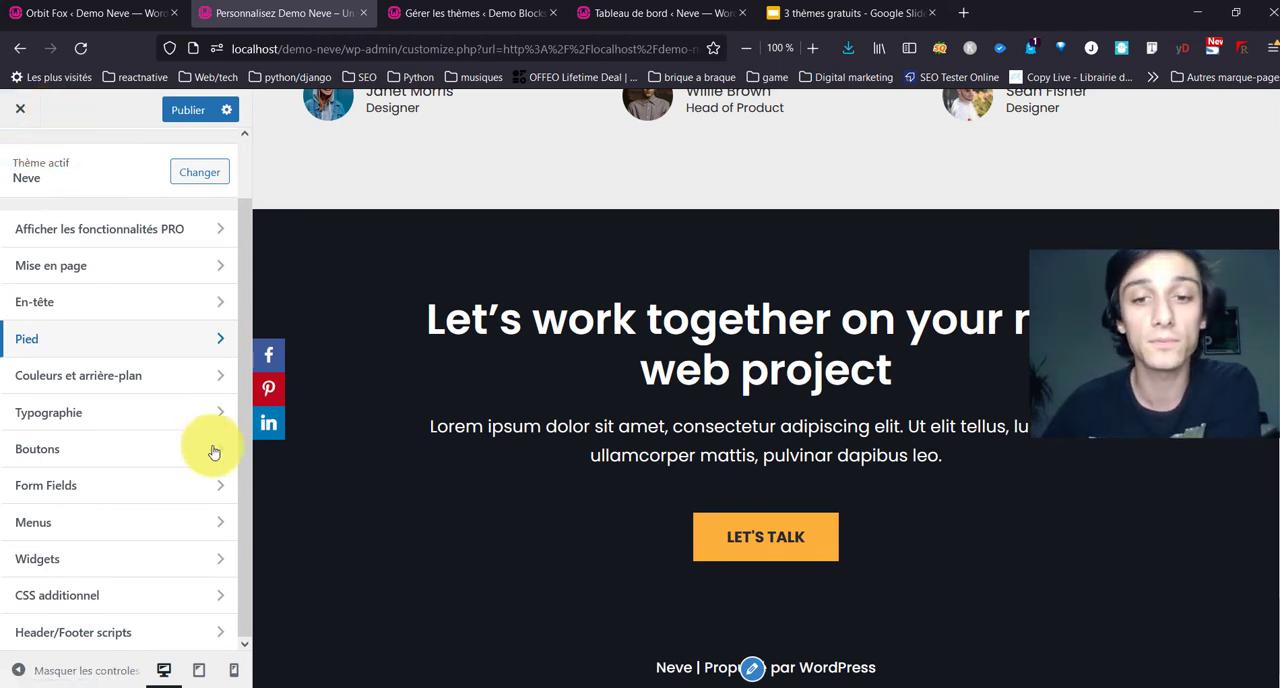
# Step: Activate the Dark Mode palette in Couleurs et arrière-plan and set its Primary Accent to #3cbabb
pyautogui.click(72, 386)
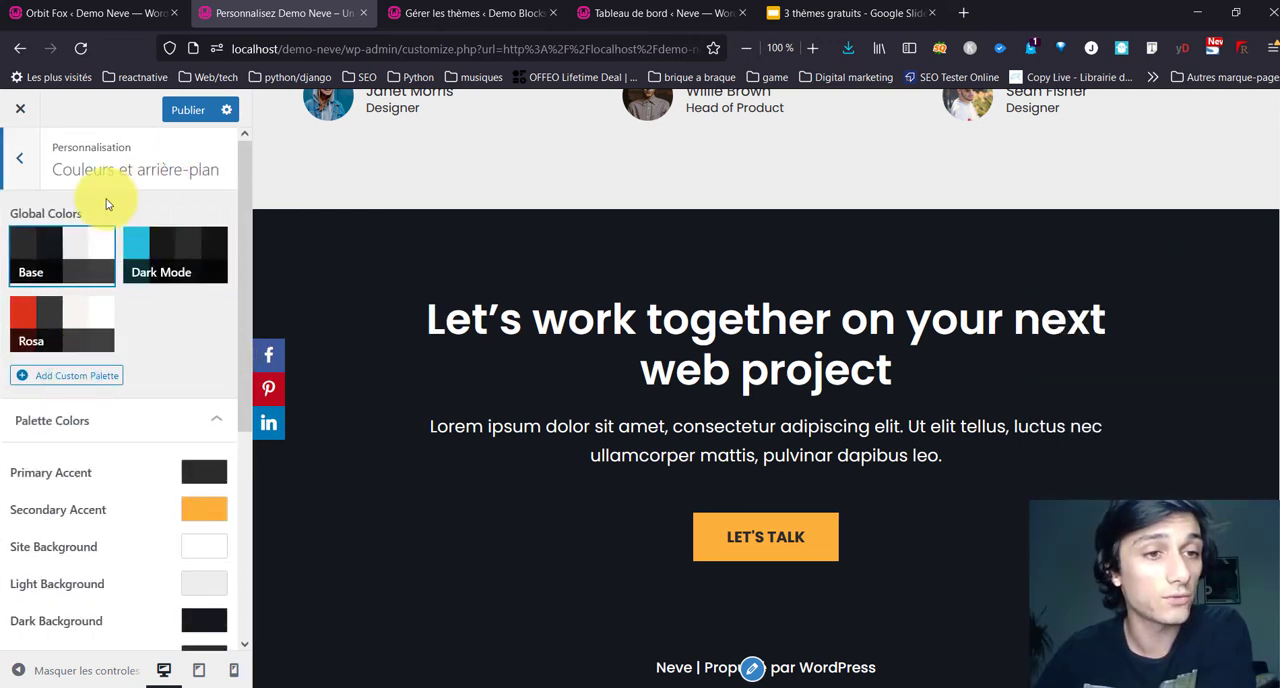
pyautogui.click(185, 257)
pyautogui.click(196, 483)
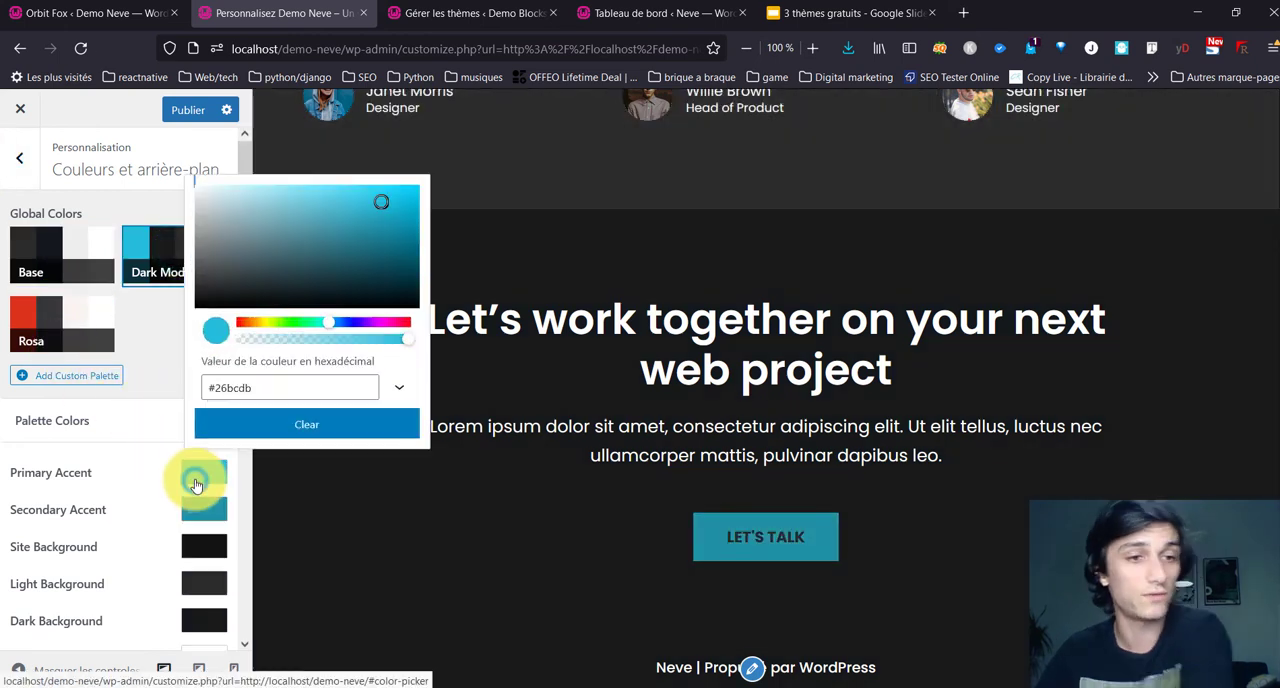
pyautogui.moveTo(277, 389); pyautogui.dragTo(19, 357)
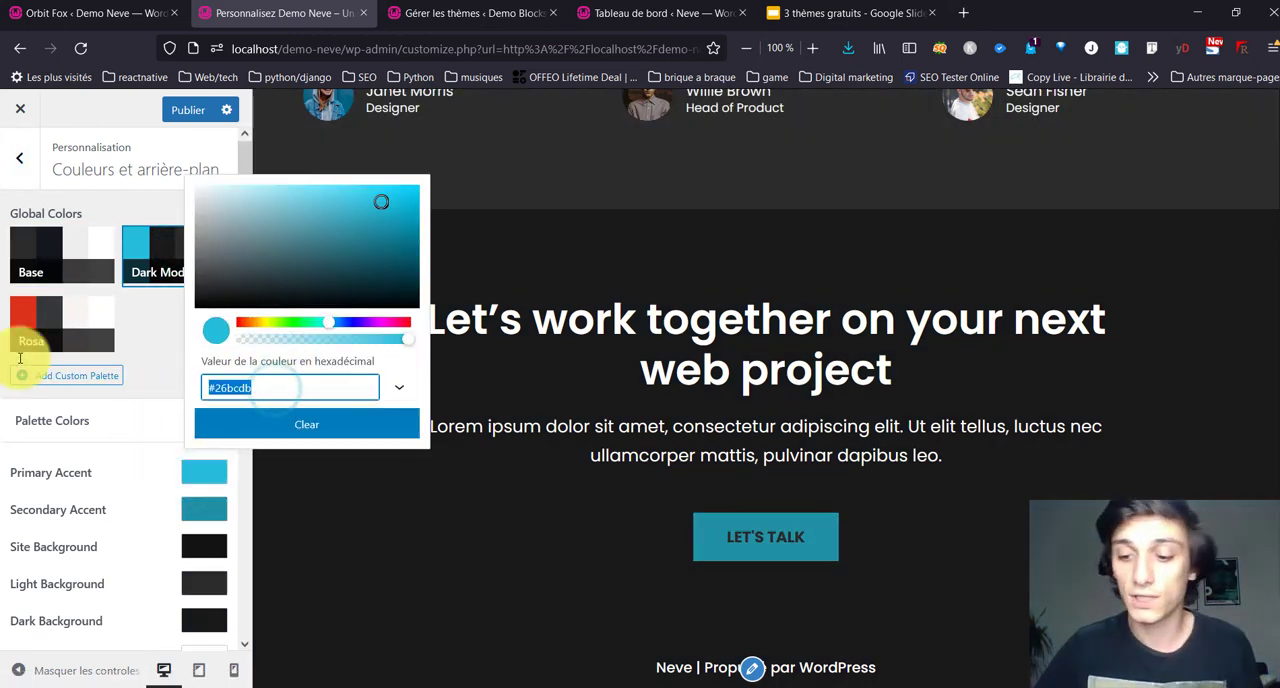
pyautogui.write('3cbabb')
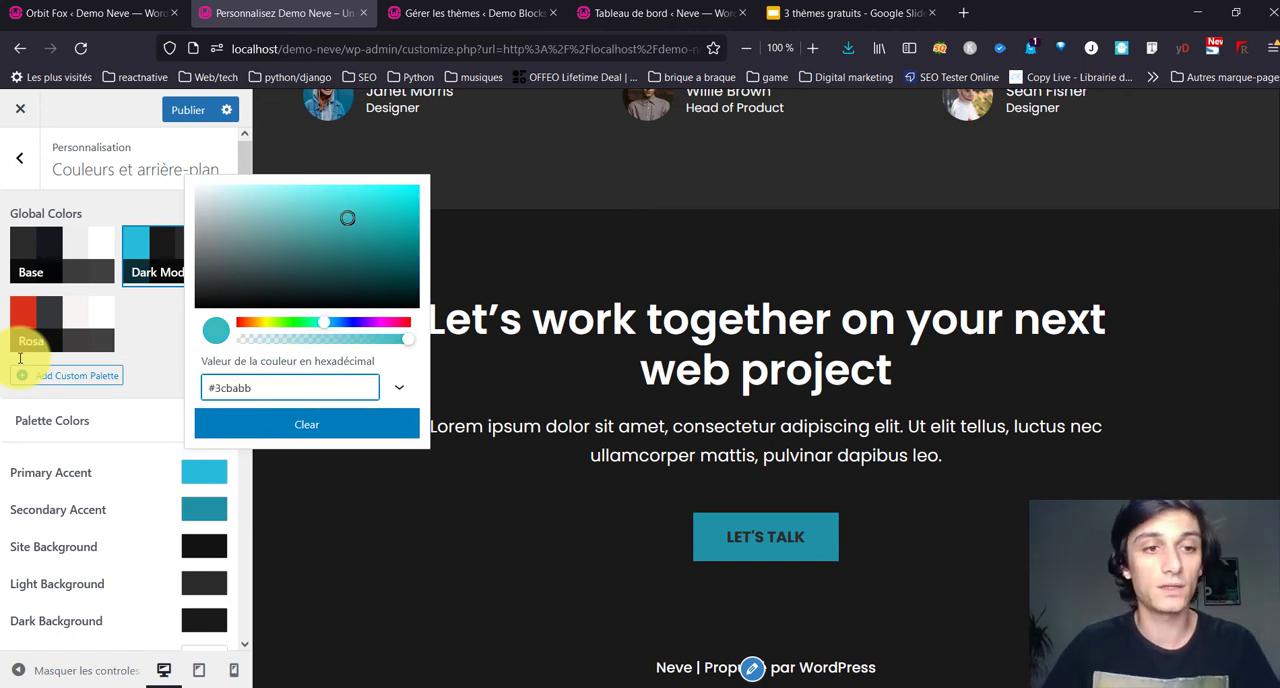
# Step: Replace the Dark Mode palette's Secondary Accent with the copied bright turquoise colour and collapse the palette colours
pyautogui.click(191, 505)
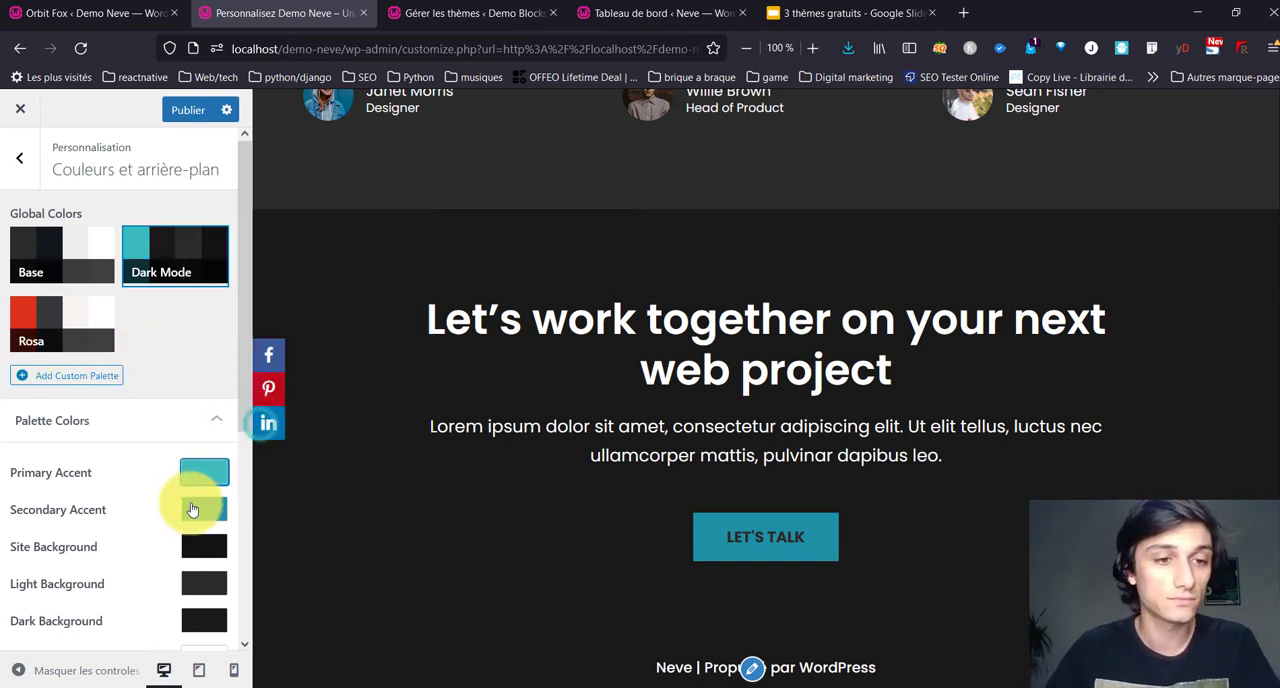
pyautogui.click(244, 428)
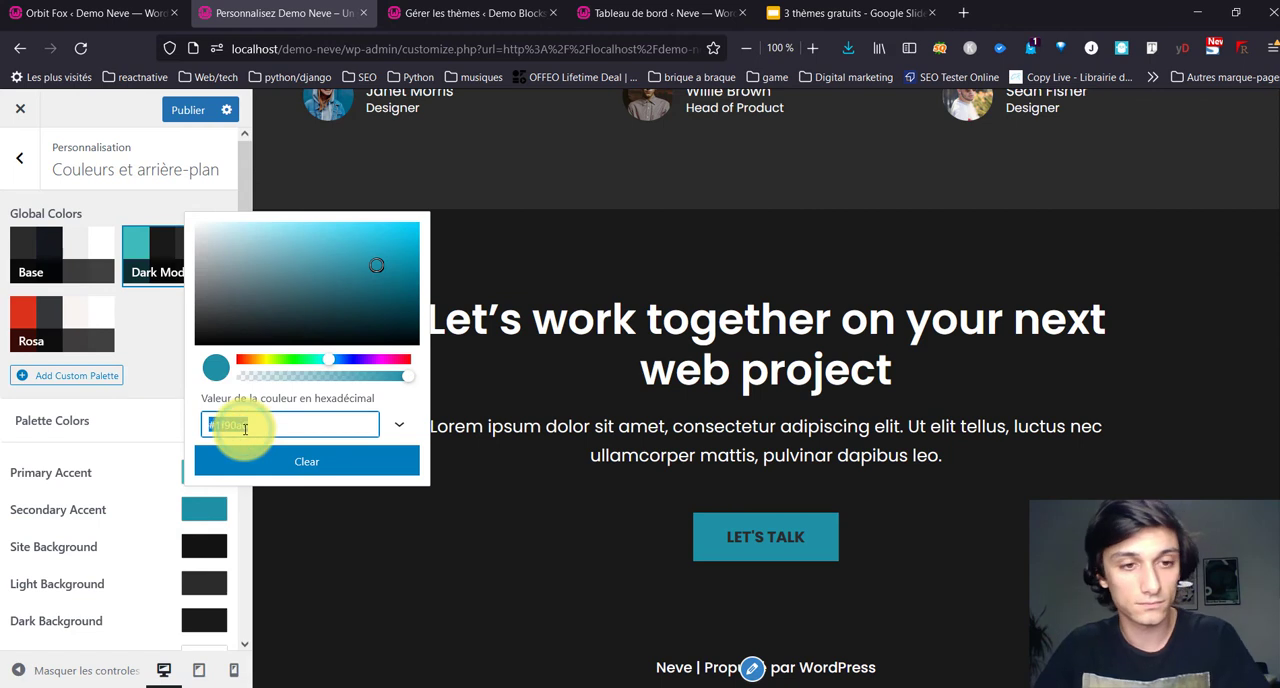
pyautogui.write('#3cbabb')
pyautogui.click(137, 432)
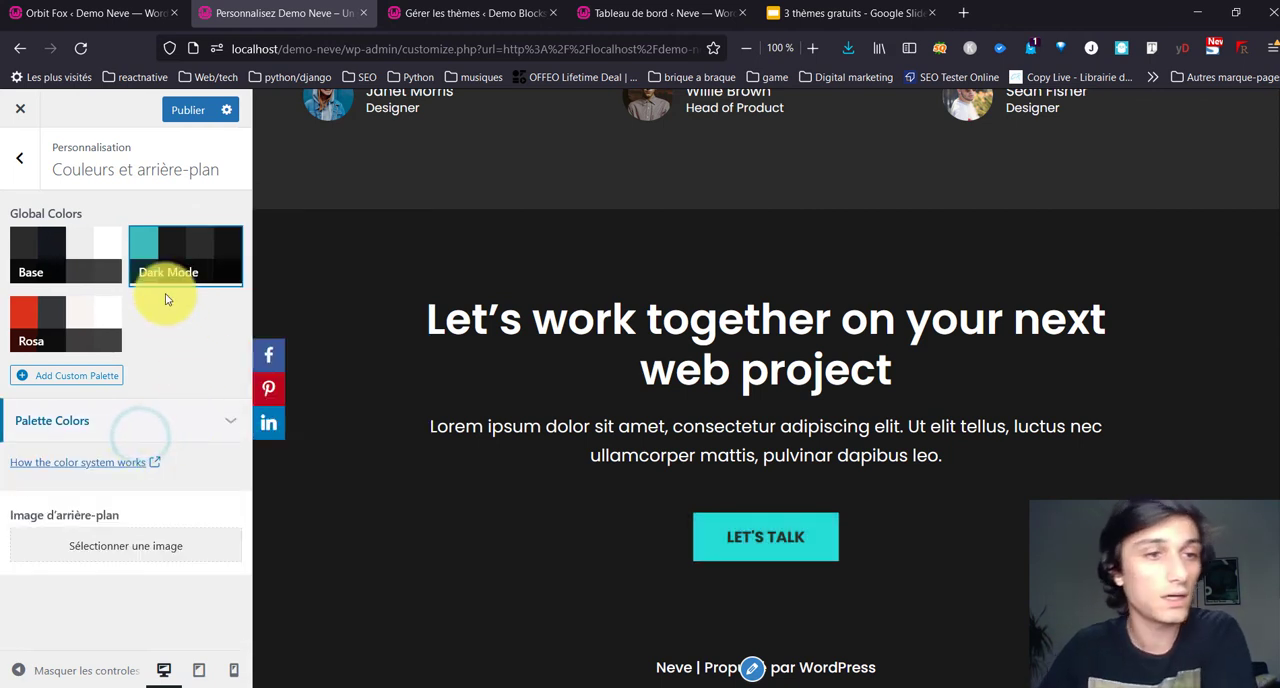
# Step: Activate the Base palette and set its Secondary Accent to #3cbabb
pyautogui.click(86, 252)
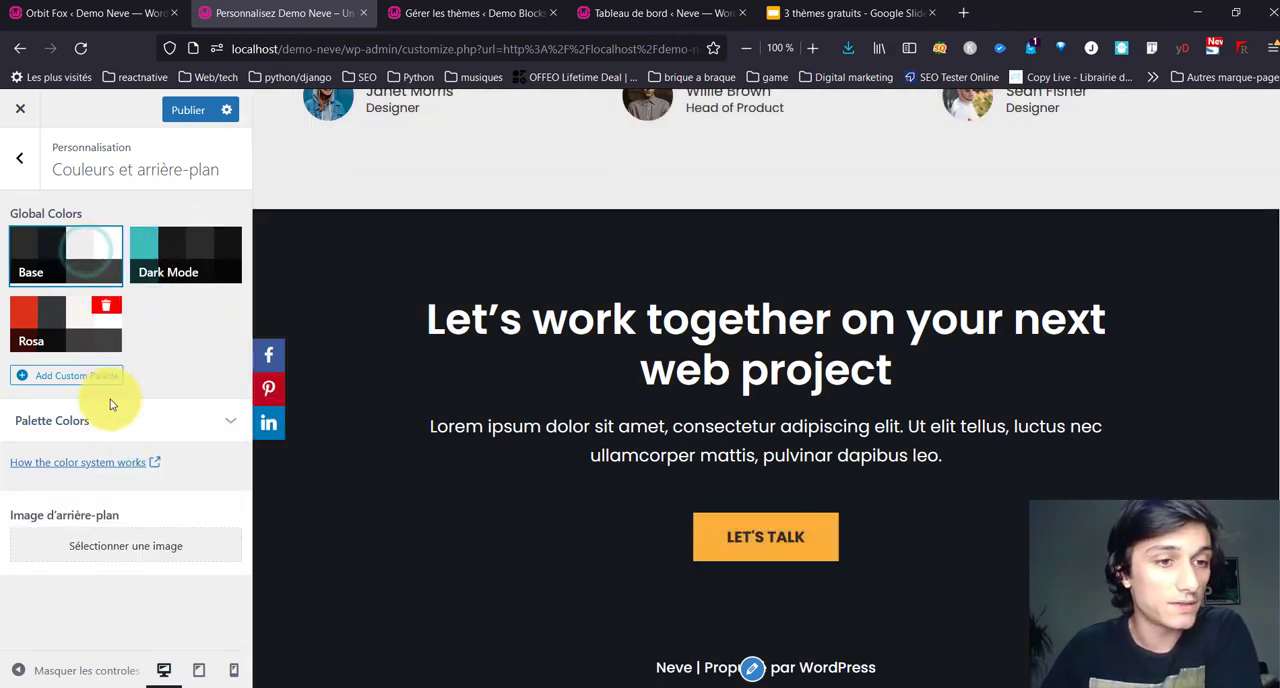
pyautogui.click(83, 241)
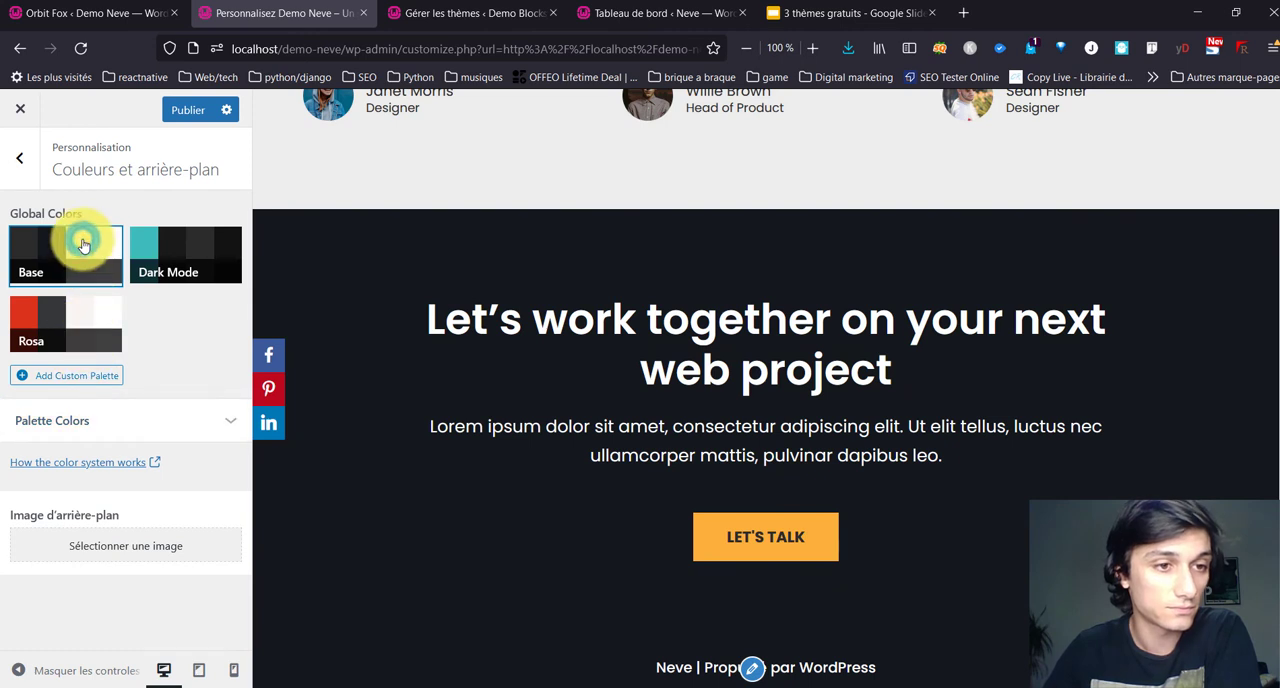
pyautogui.click(134, 420)
pyautogui.click(209, 511)
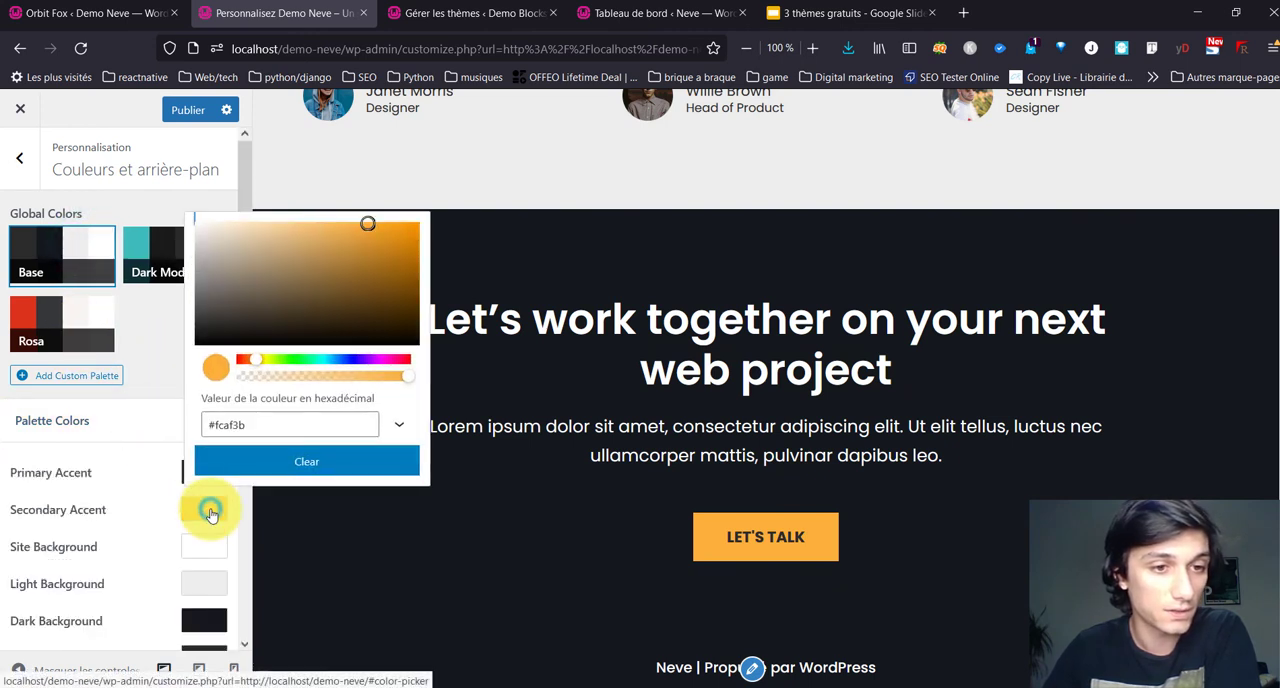
pyautogui.click(277, 416)
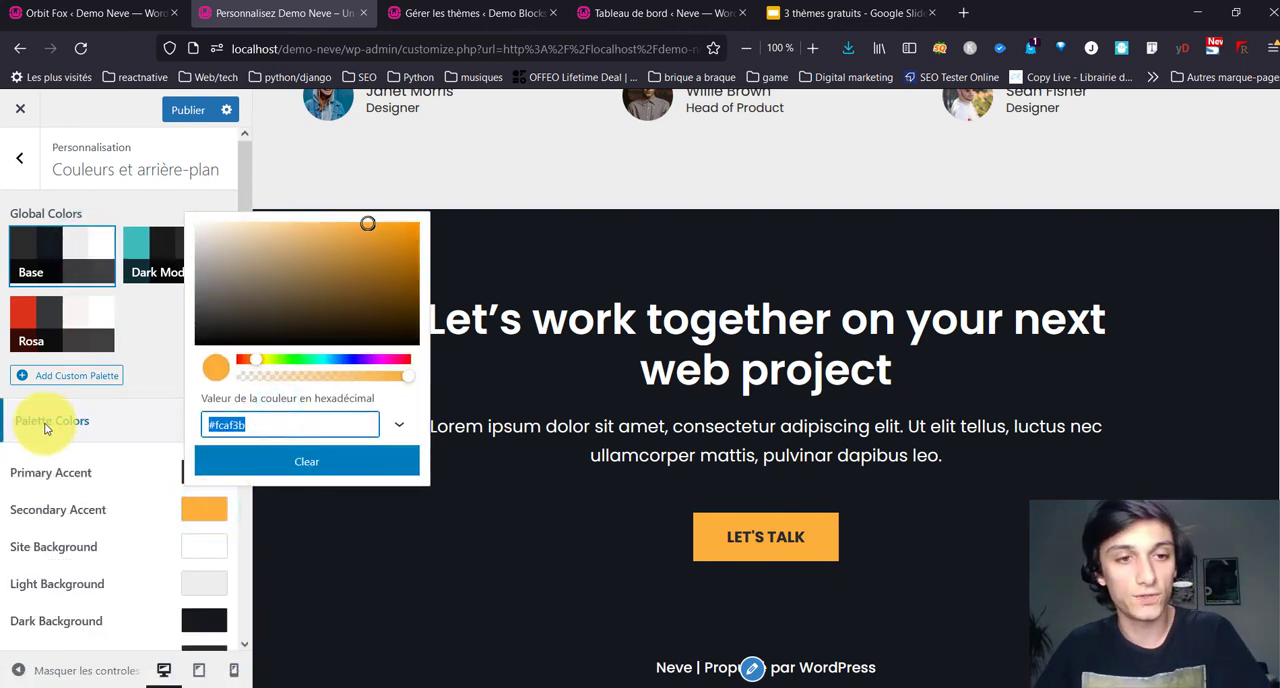
pyautogui.write('3cbab')
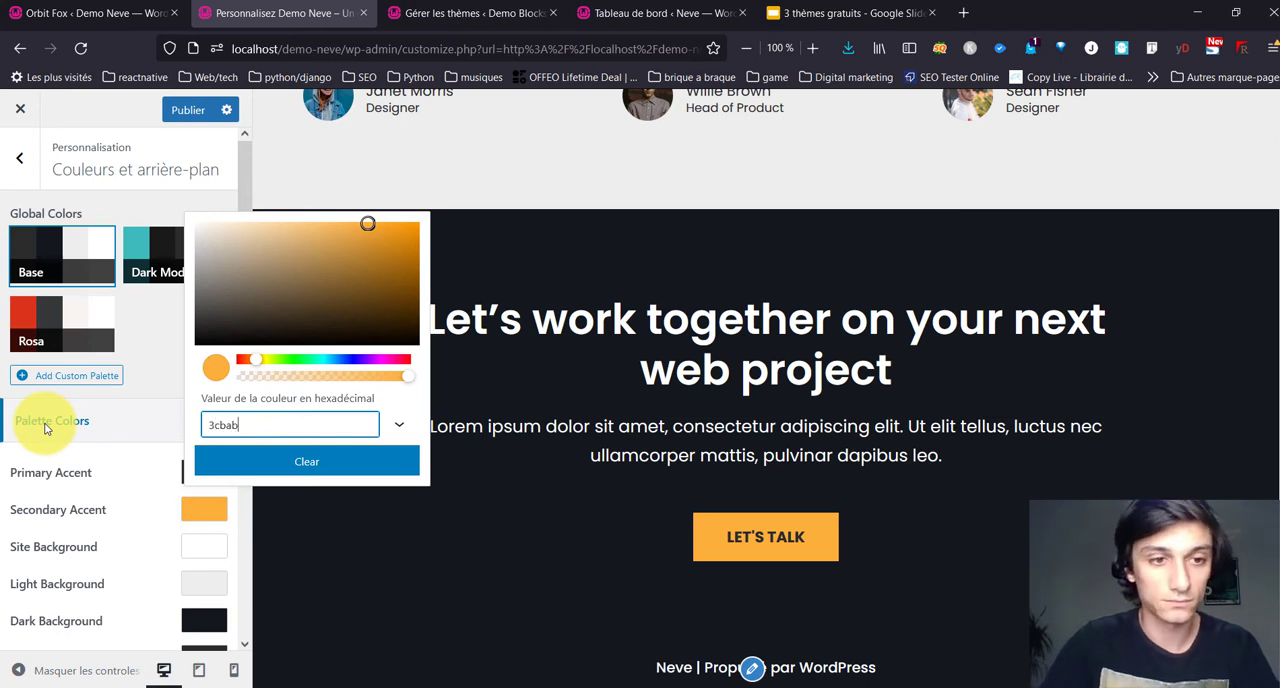
pyautogui.write('b')
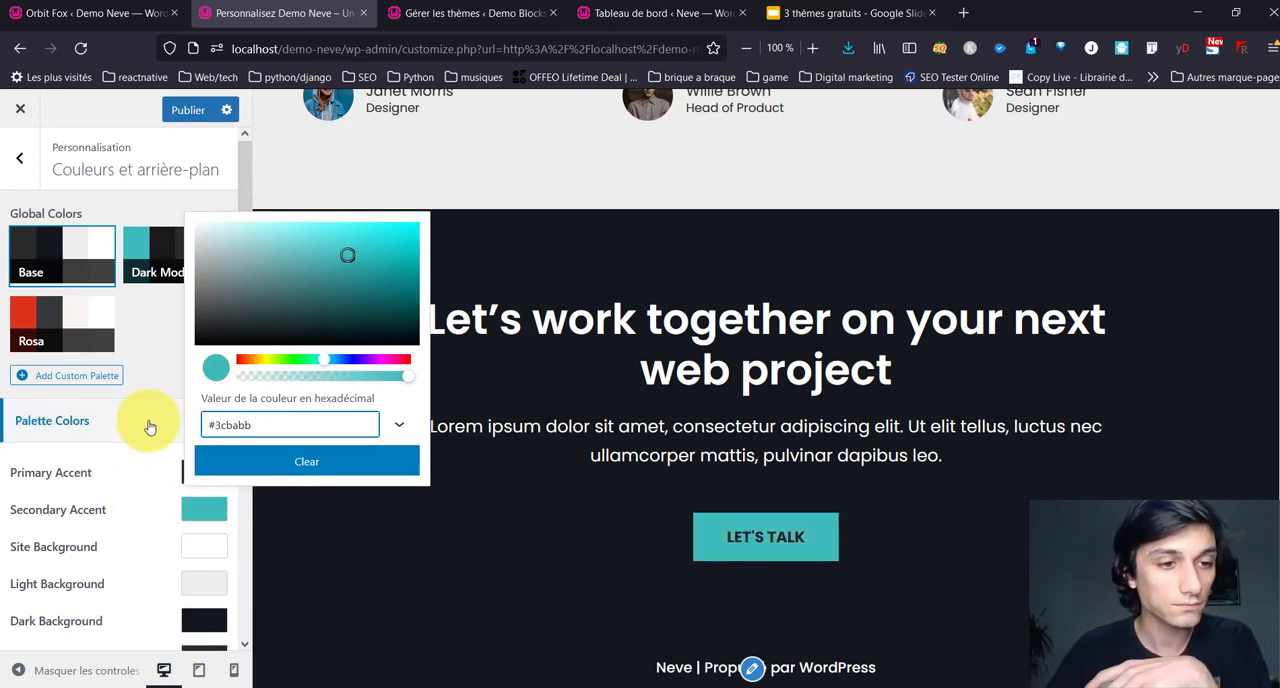
pyautogui.click(147, 424)
pyautogui.click(146, 434)
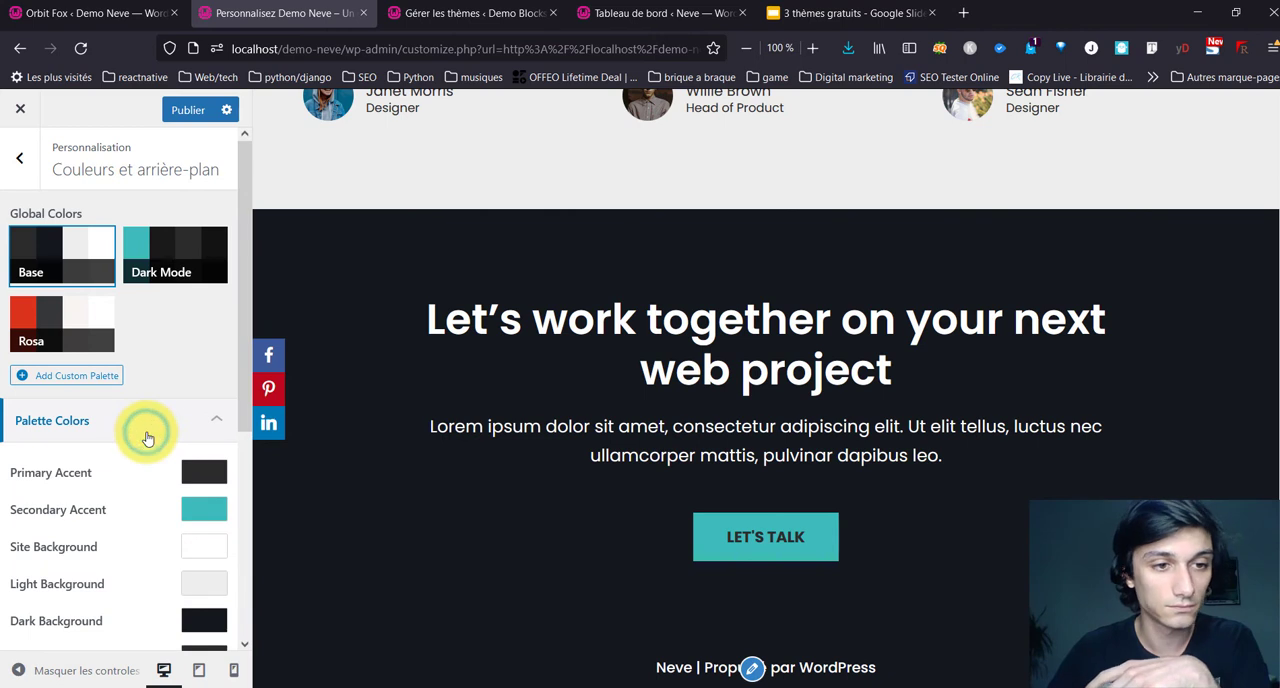
# Step: Set the Base palette's Extra Color 1 to #3cbabb
pyautogui.scroll(-3, 177, 537)
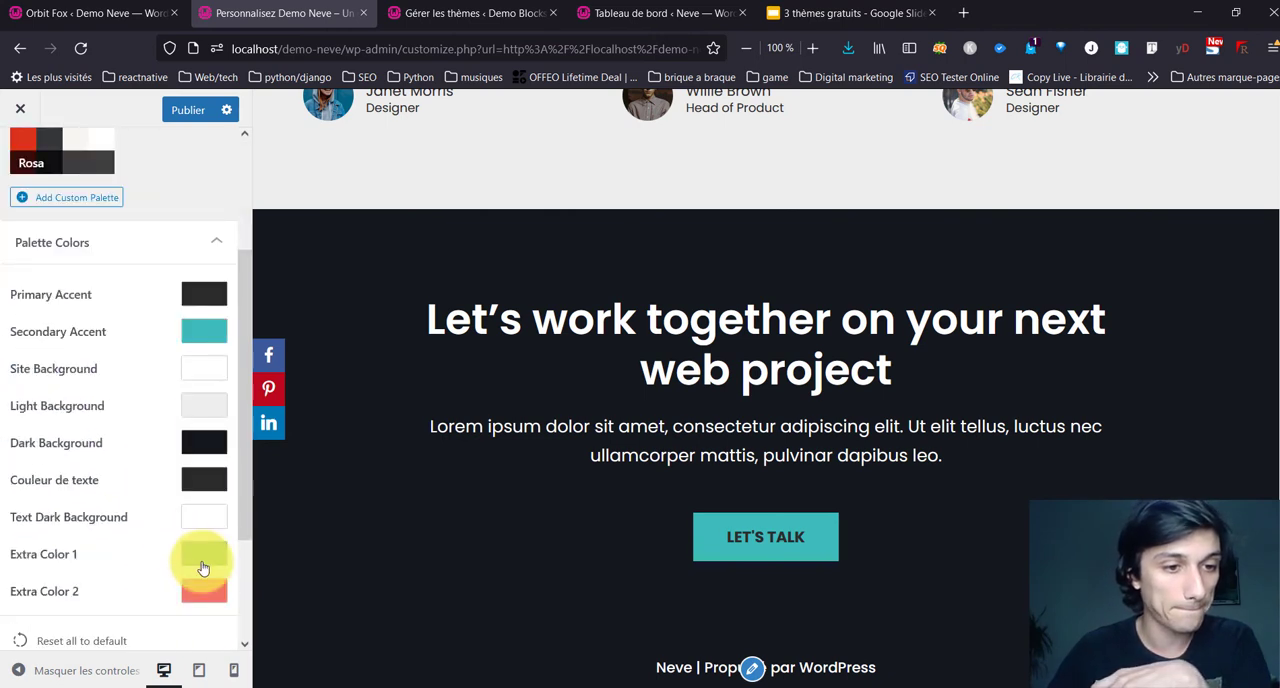
pyautogui.click(202, 567)
pyautogui.moveTo(229, 471); pyautogui.dragTo(265, 470)
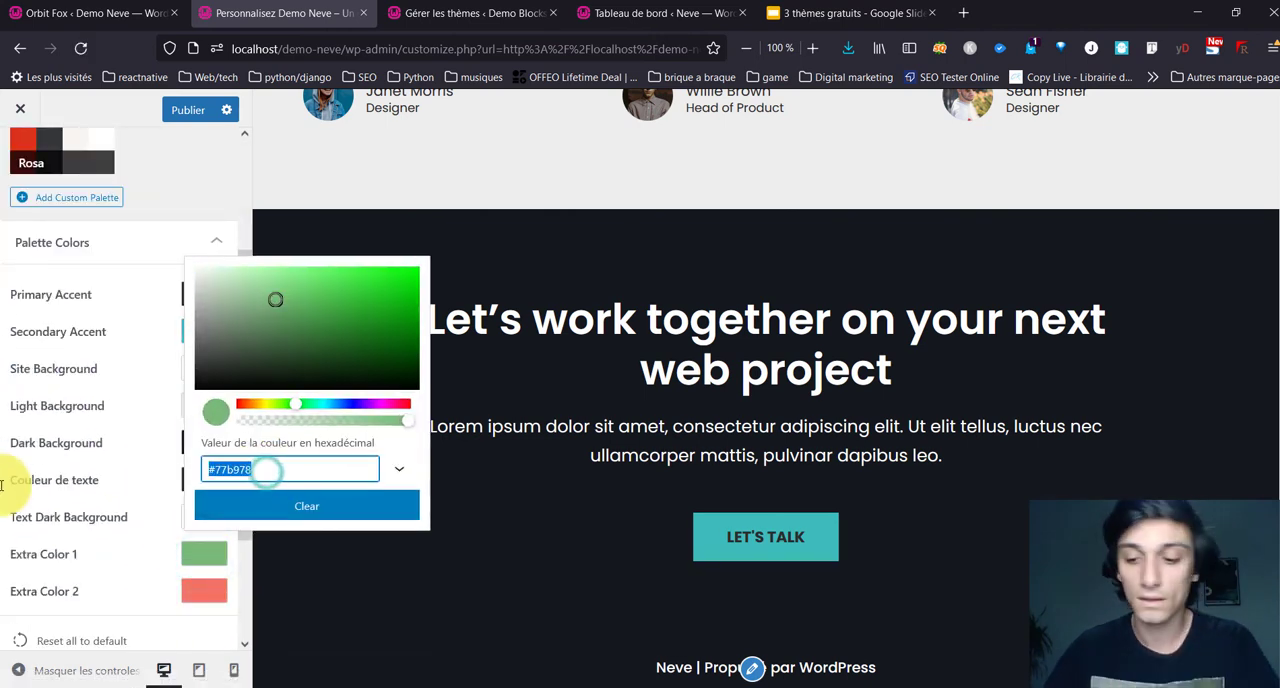
pyautogui.write('3cbabb')
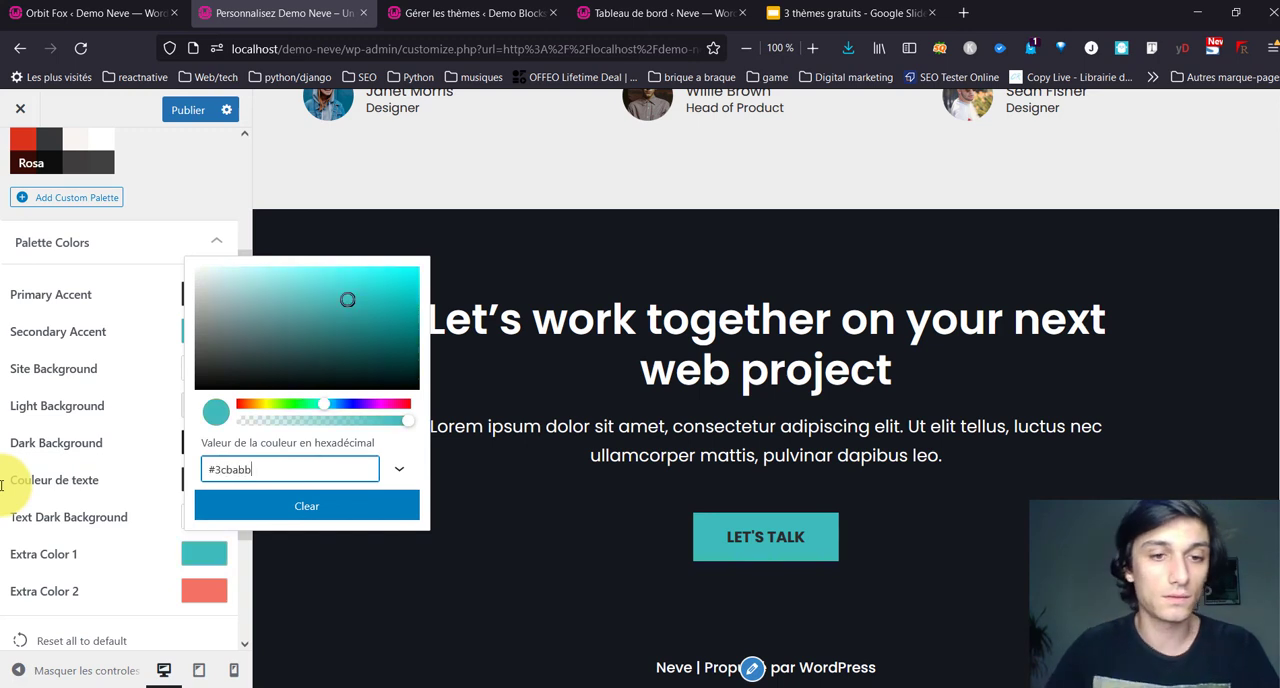
pyautogui.click(218, 502)
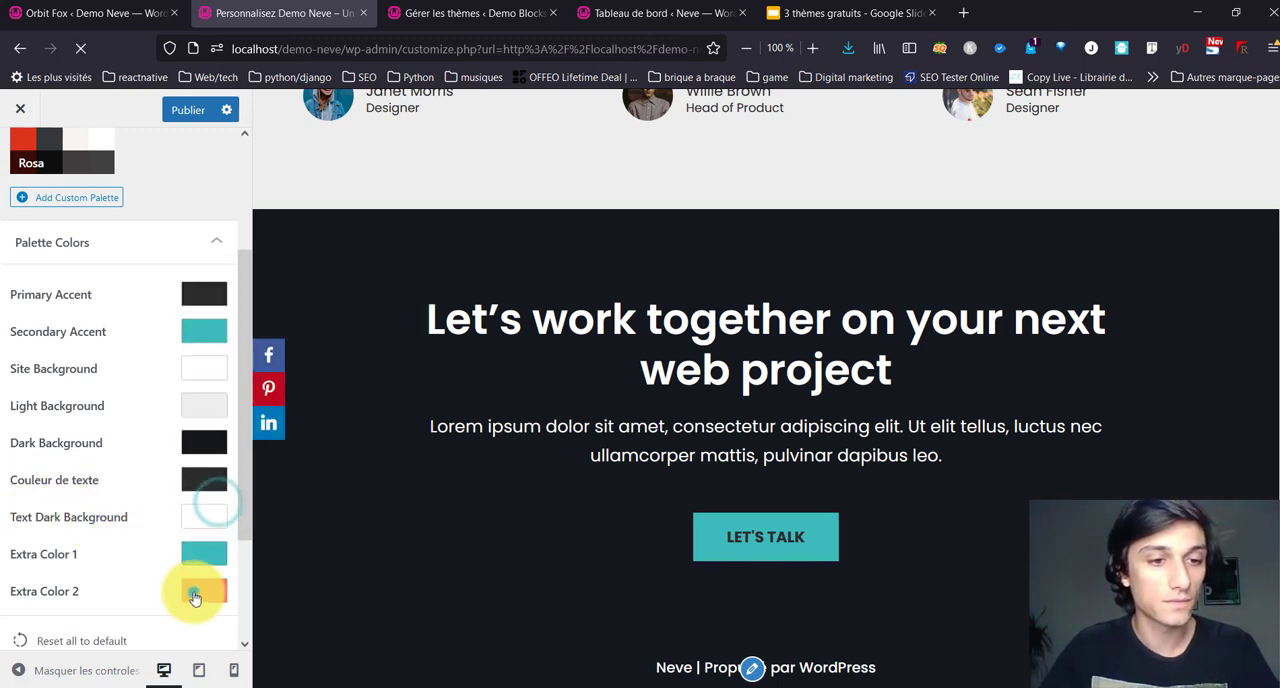
# Step: Replace the Base palette's Extra Color 2 with the copied bright turquoise colour
pyautogui.click(195, 593)
pyautogui.tripleClick(249, 512)
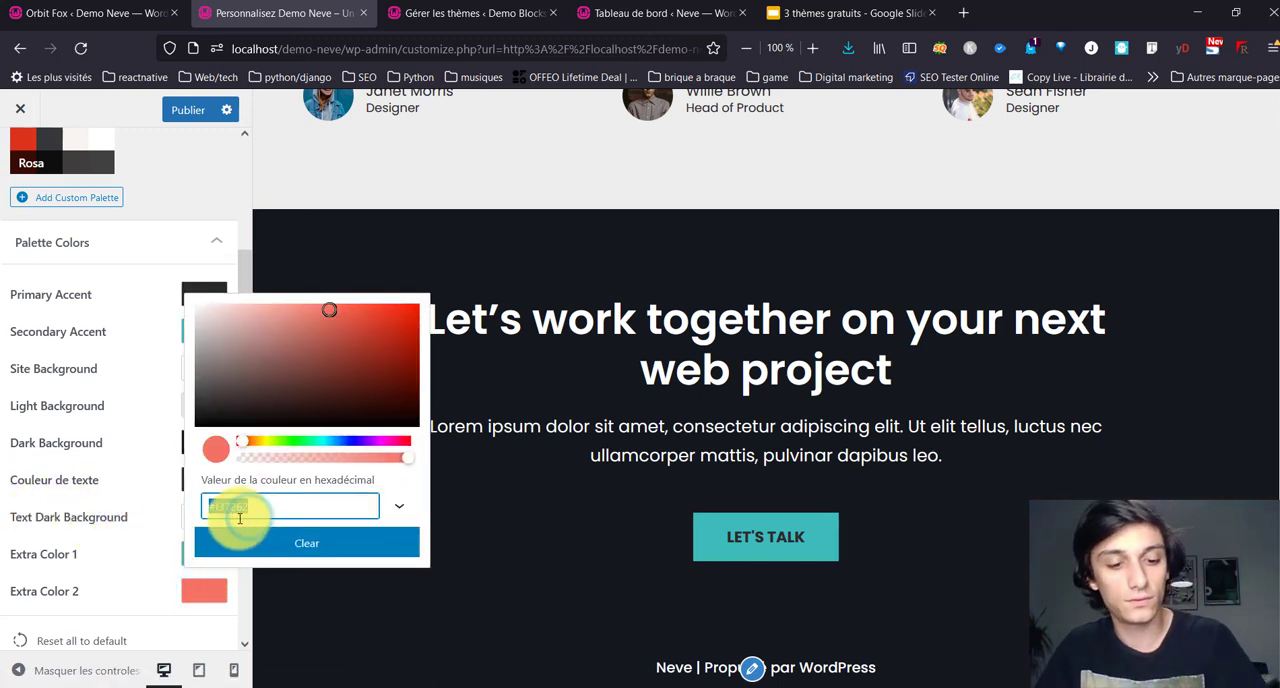
pyautogui.hotkey('ctrl', 'v')
pyautogui.click(135, 362)
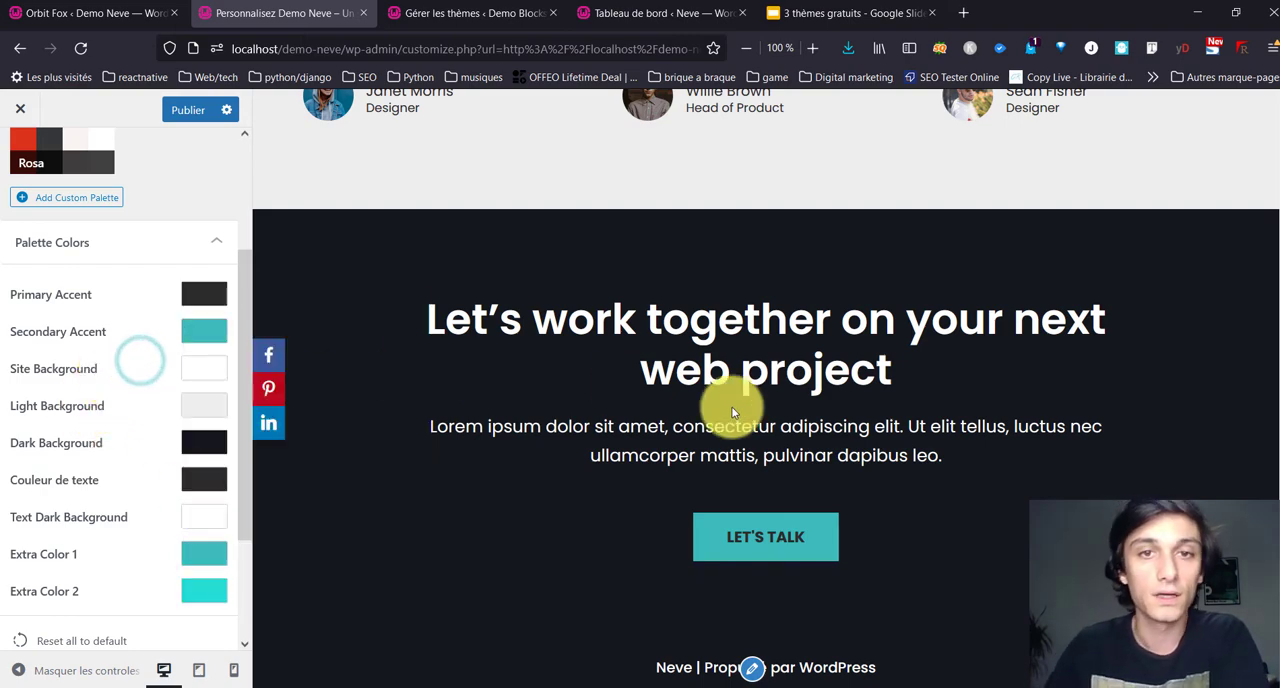
# Step: Review the recoloured homepage preview and the remaining options in Couleurs et arrière-plan, including the background image, and return to the main customizer list
pyautogui.scroll(15, 733, 263)
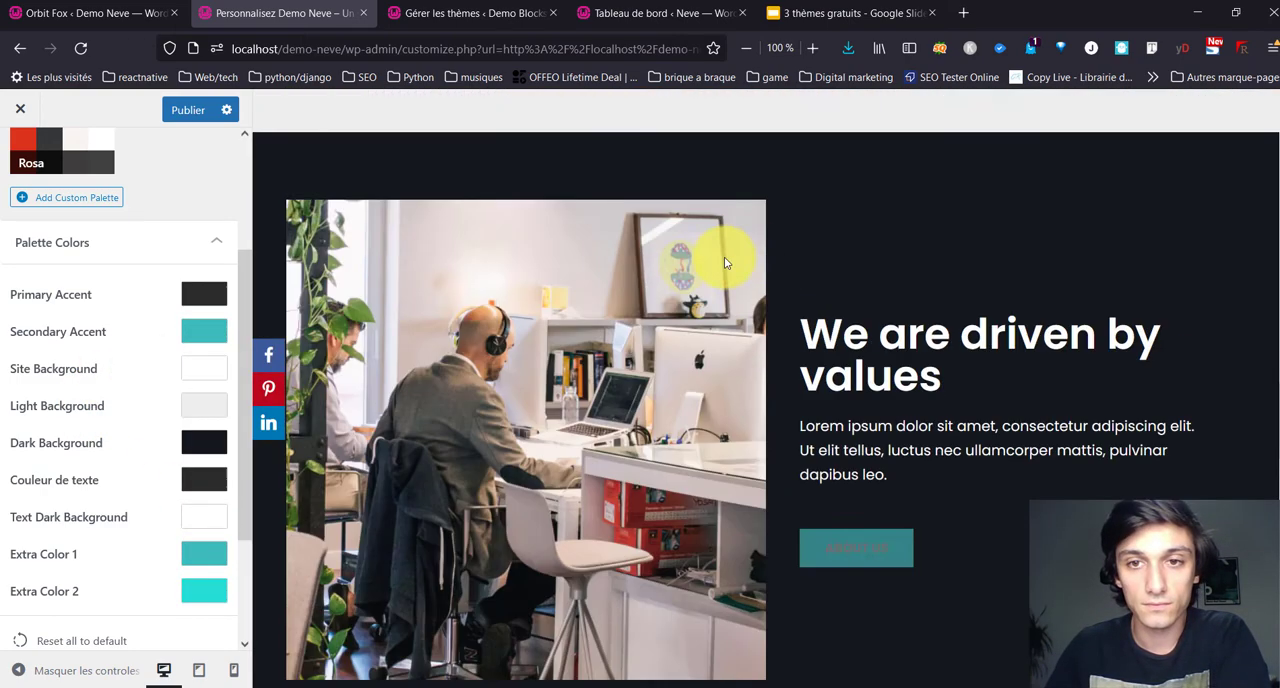
pyautogui.scroll(10, 530, 315)
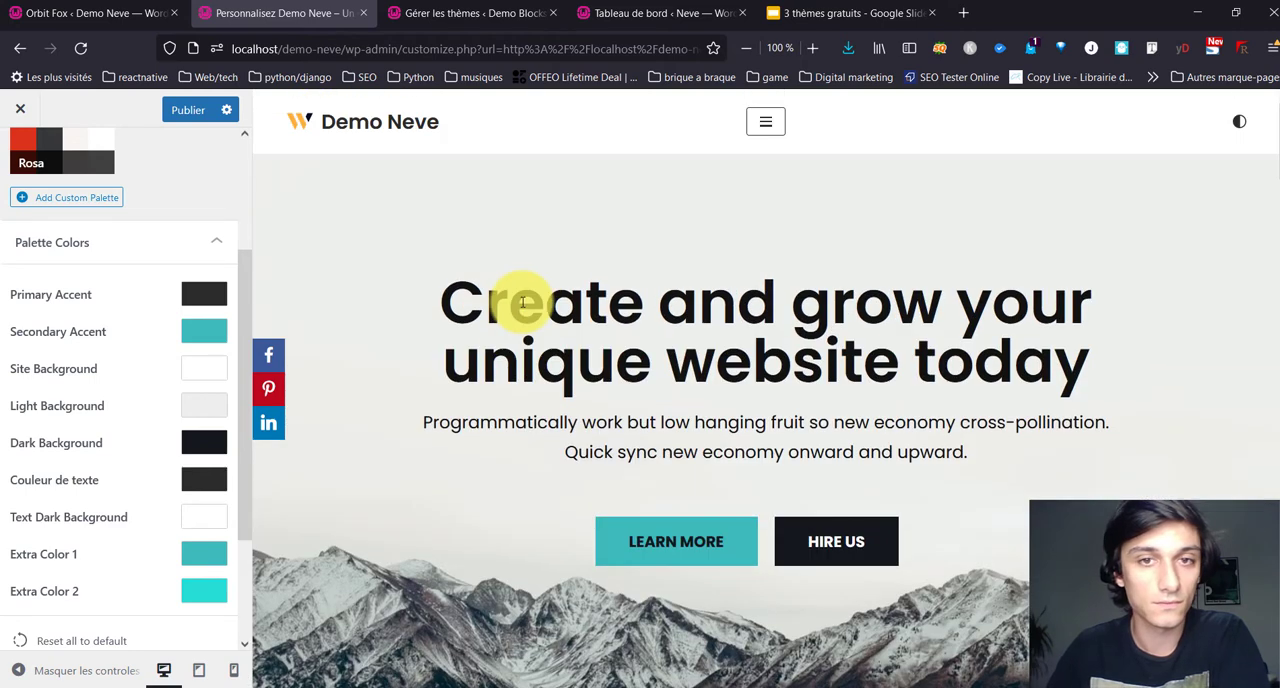
pyautogui.scroll(3, 51, 206)
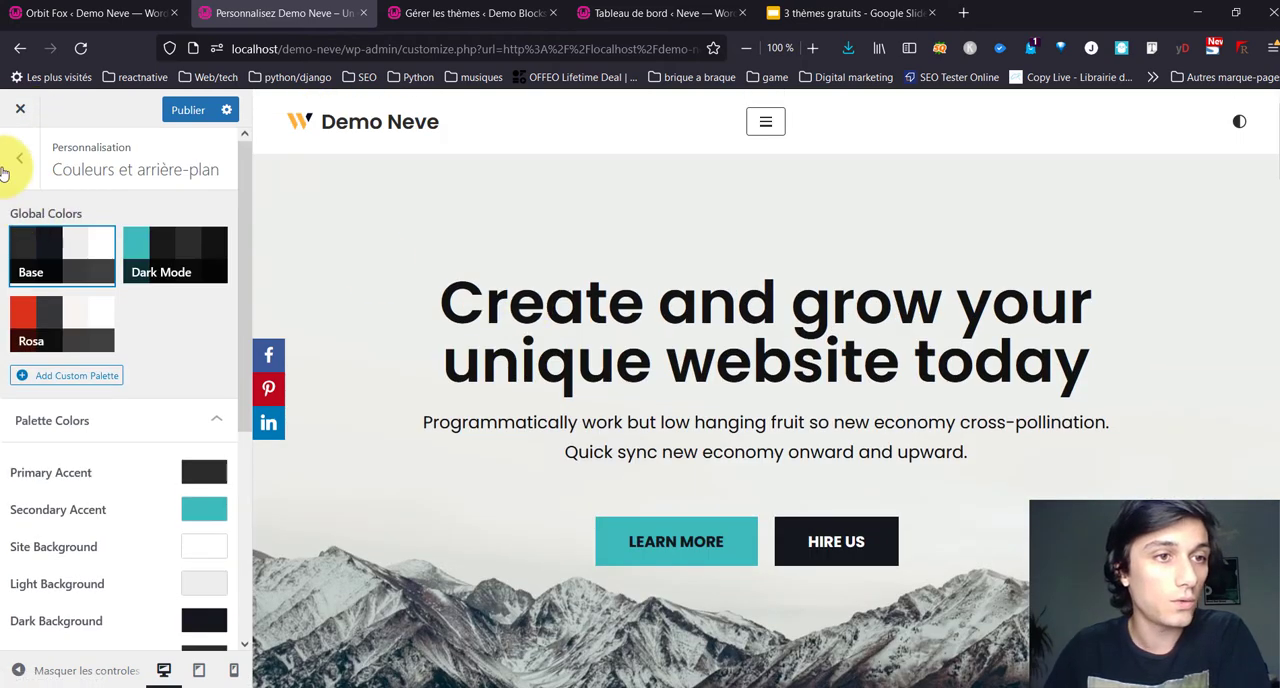
pyautogui.scroll(-3, 79, 400)
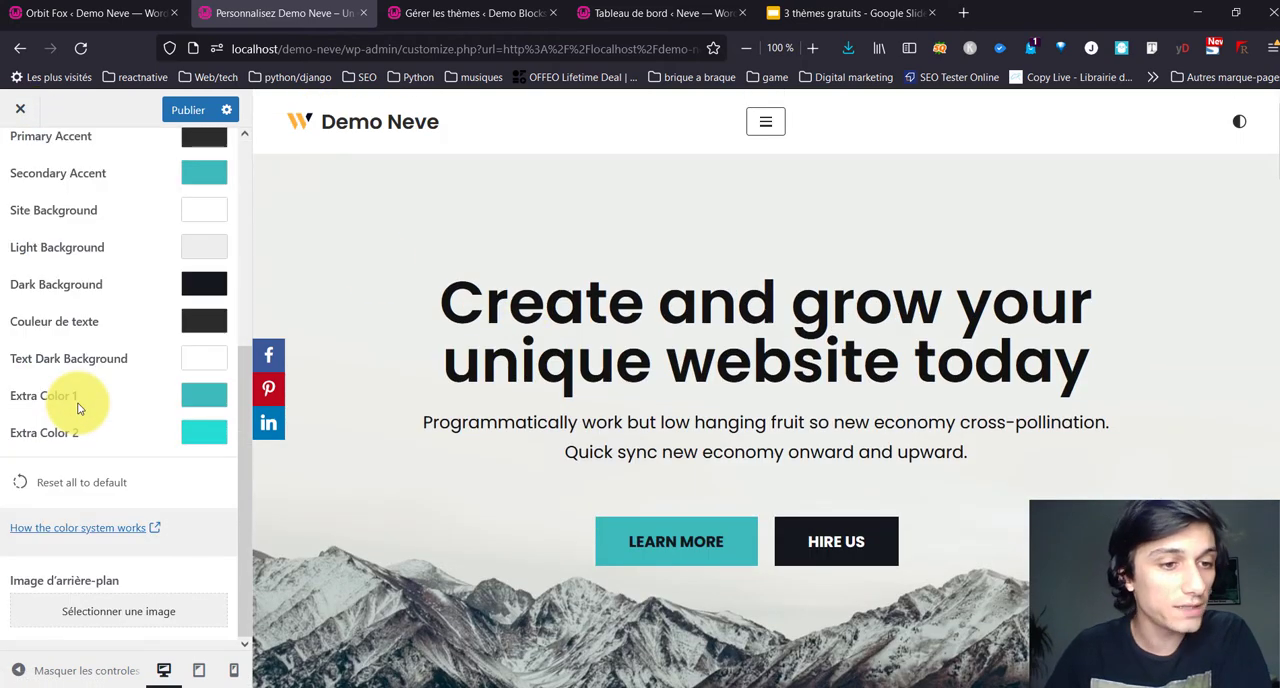
pyautogui.scroll(3, 11, 343)
pyautogui.scroll(-3, 11, 337)
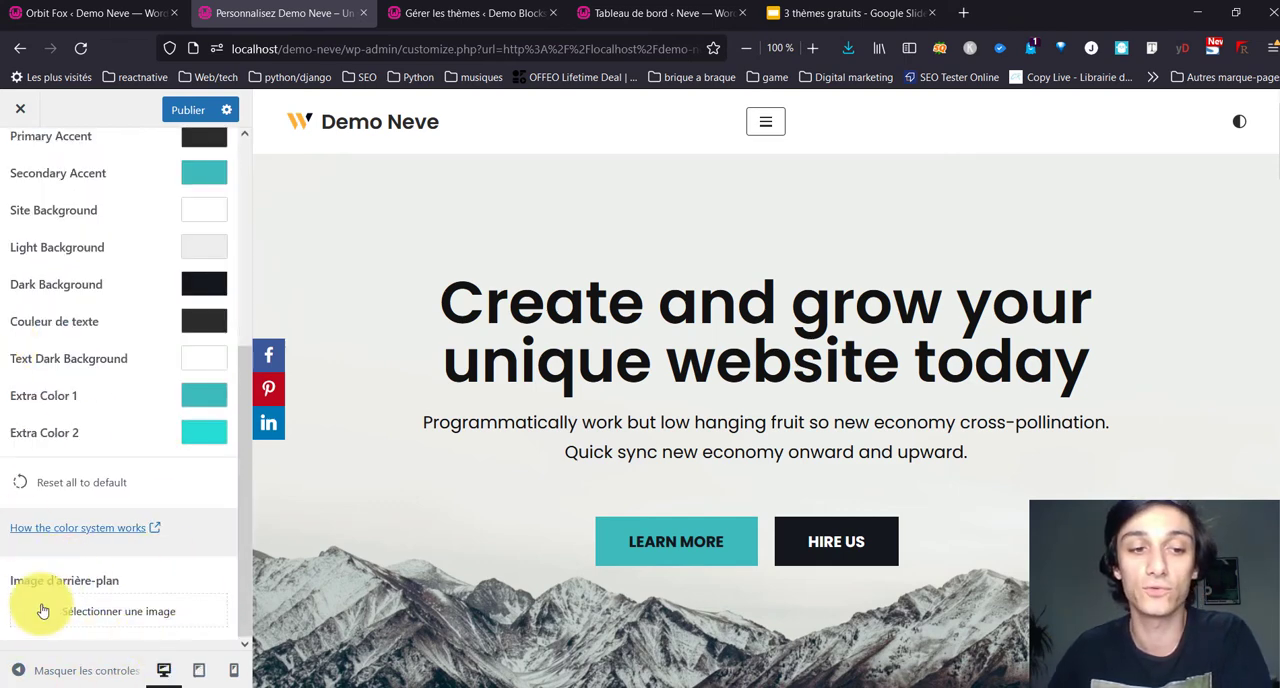
pyautogui.scroll(5, 34, 337)
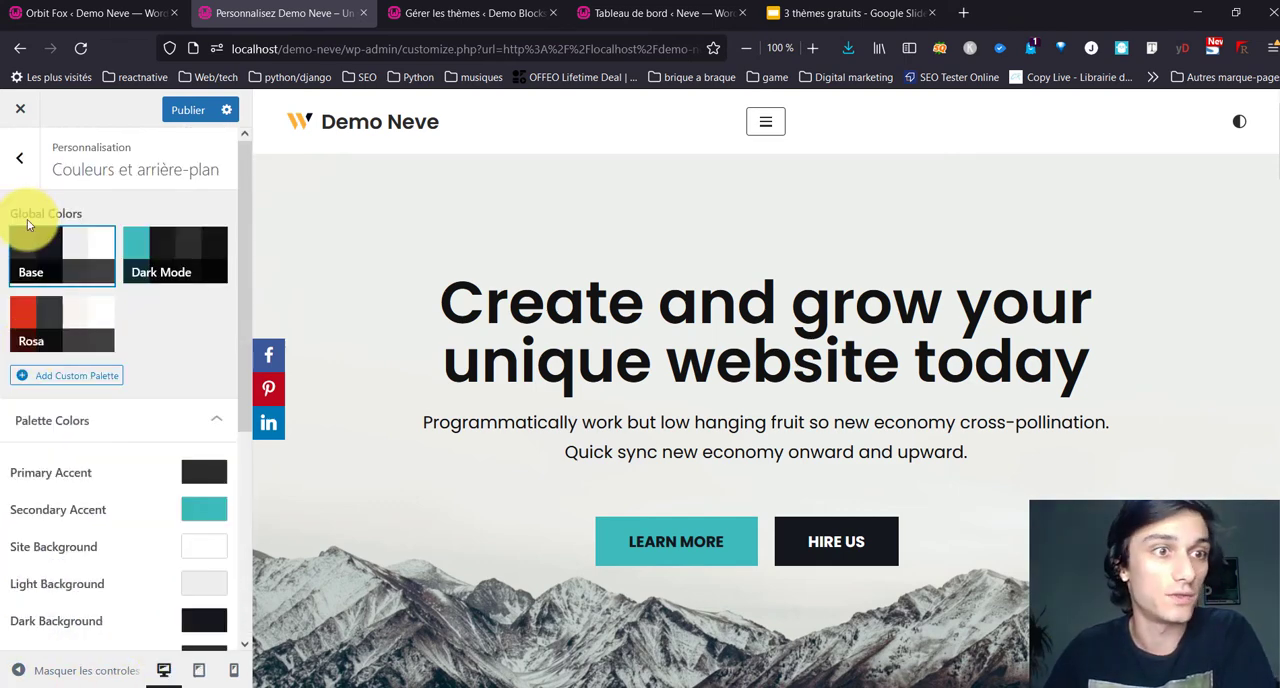
pyautogui.click(16, 166)
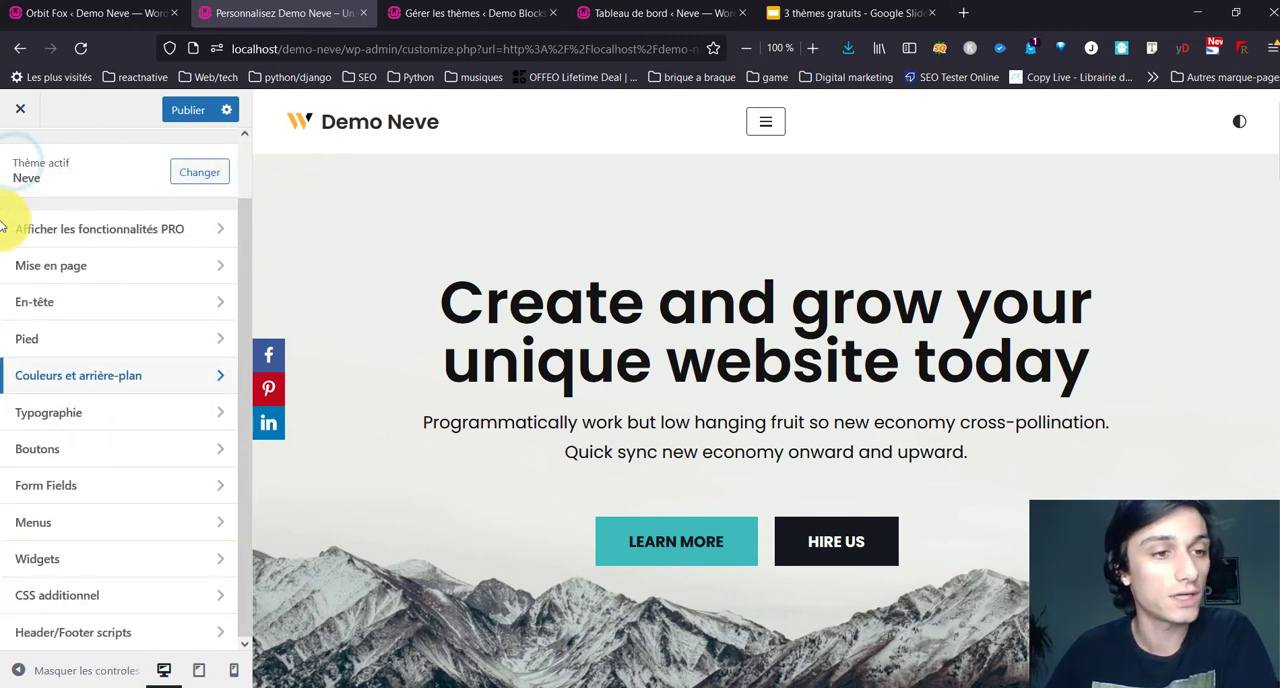
# Step: Examine the general typography settings for body text and the fallback font
pyautogui.click(104, 405)
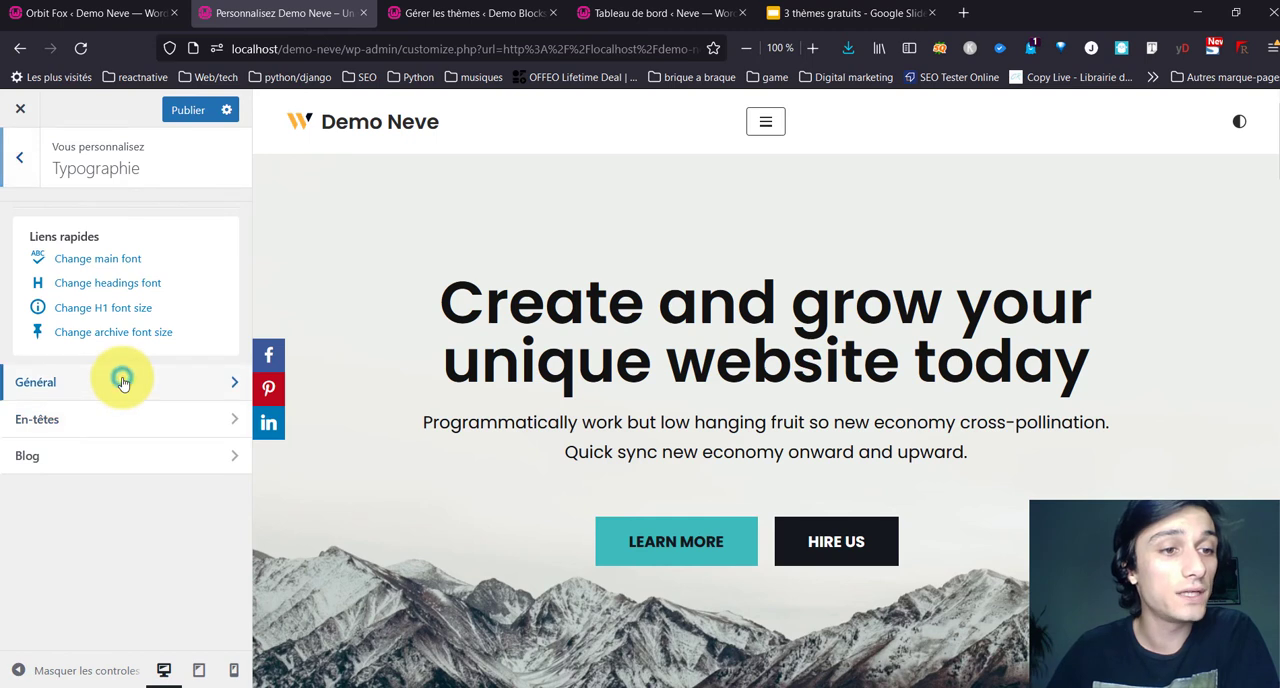
pyautogui.click(120, 382)
pyautogui.click(82, 276)
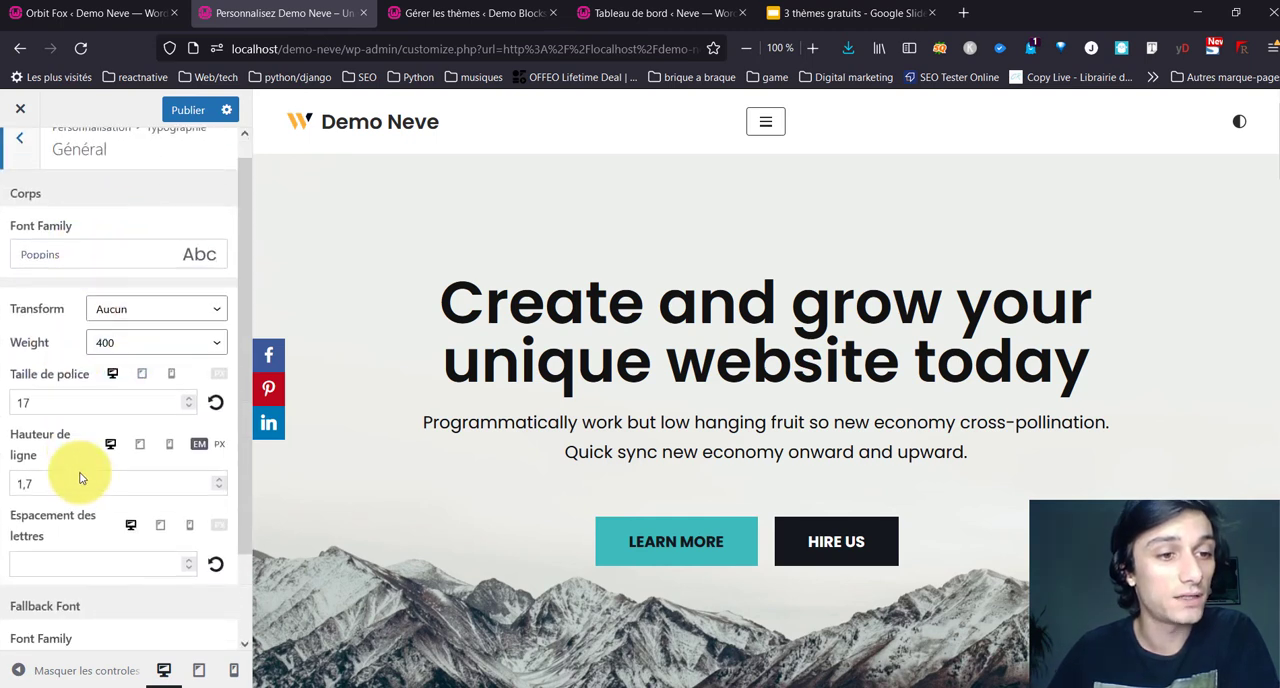
pyautogui.scroll(-2, 80, 471)
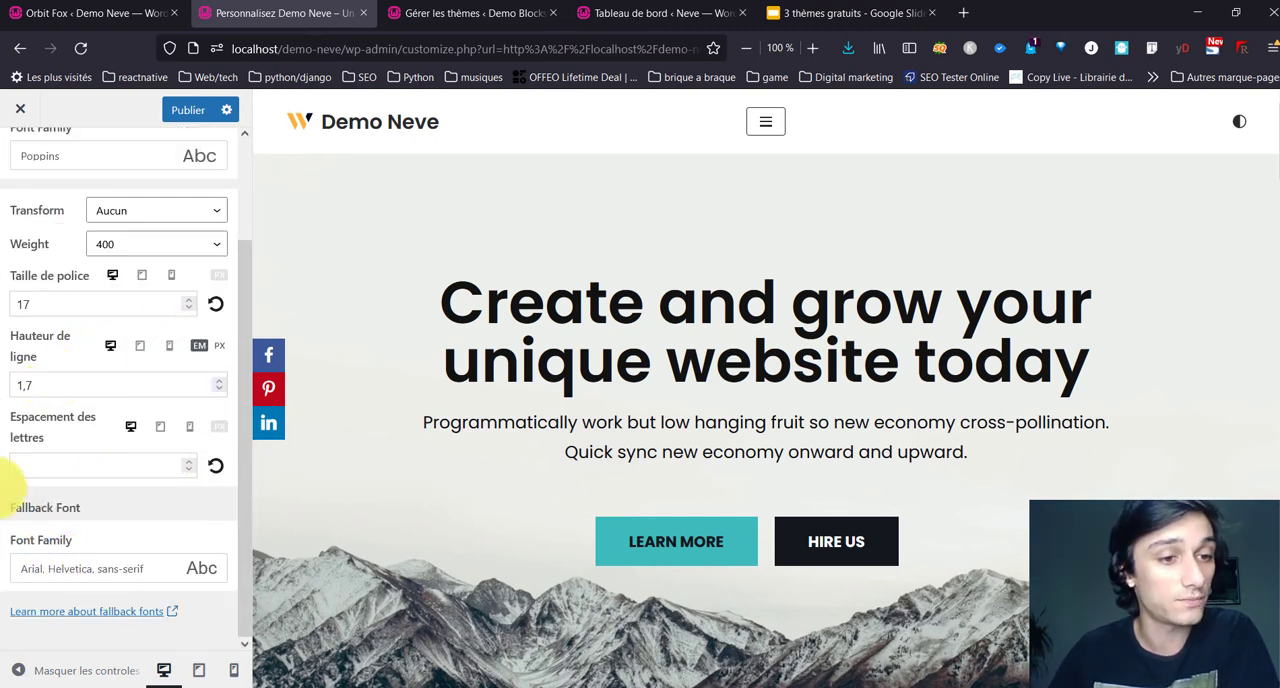
pyautogui.click(183, 582)
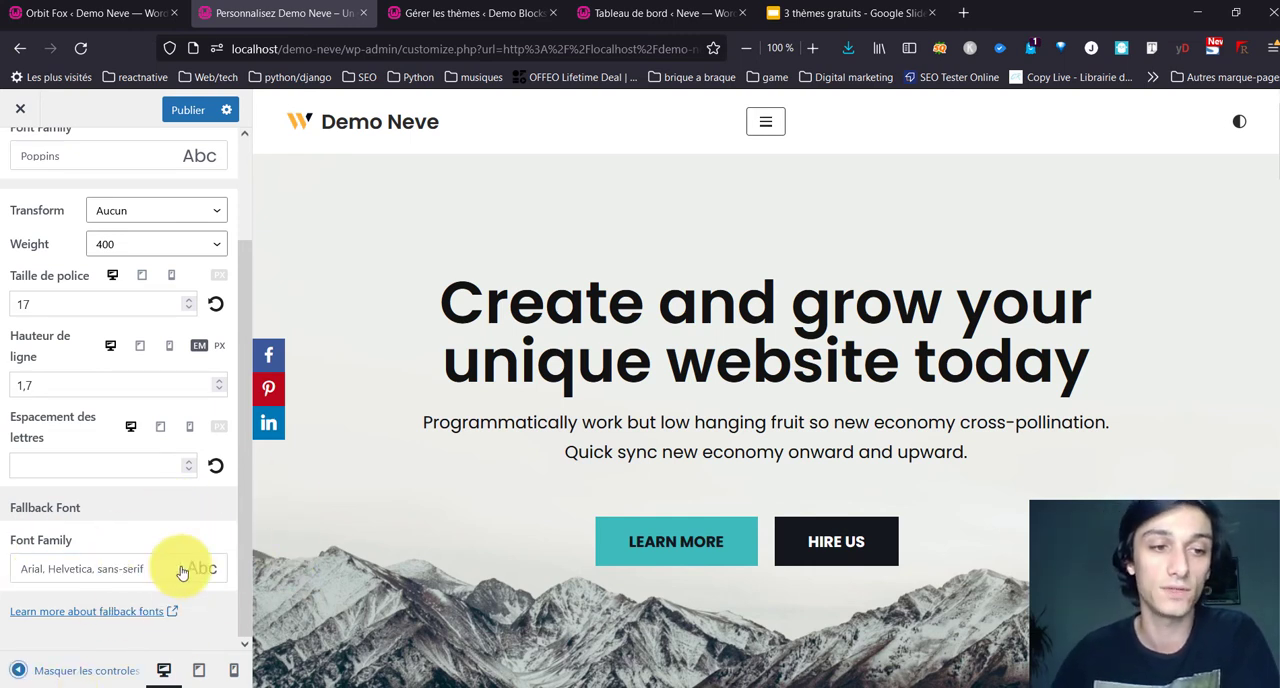
pyautogui.scroll(3, 114, 506)
pyautogui.click(36, 162)
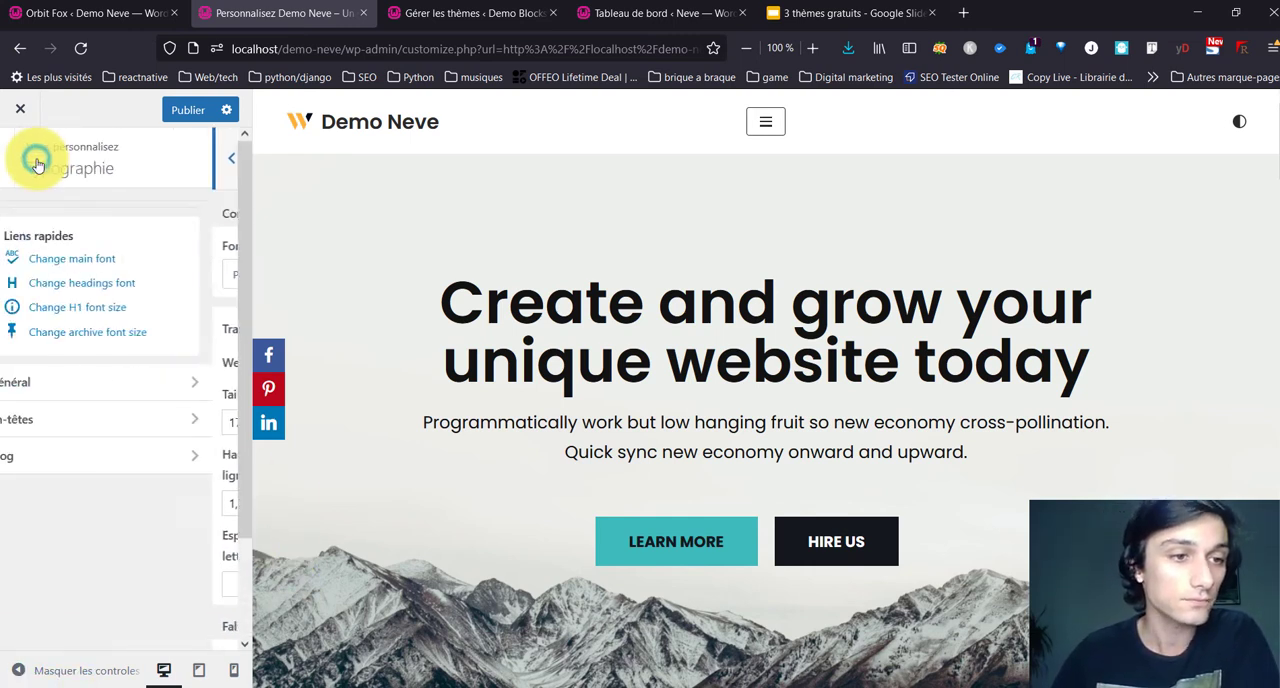
# Step: Examine the En-têtes typography settings, expanding the H1 options for weight, font size and line height
pyautogui.click(90, 417)
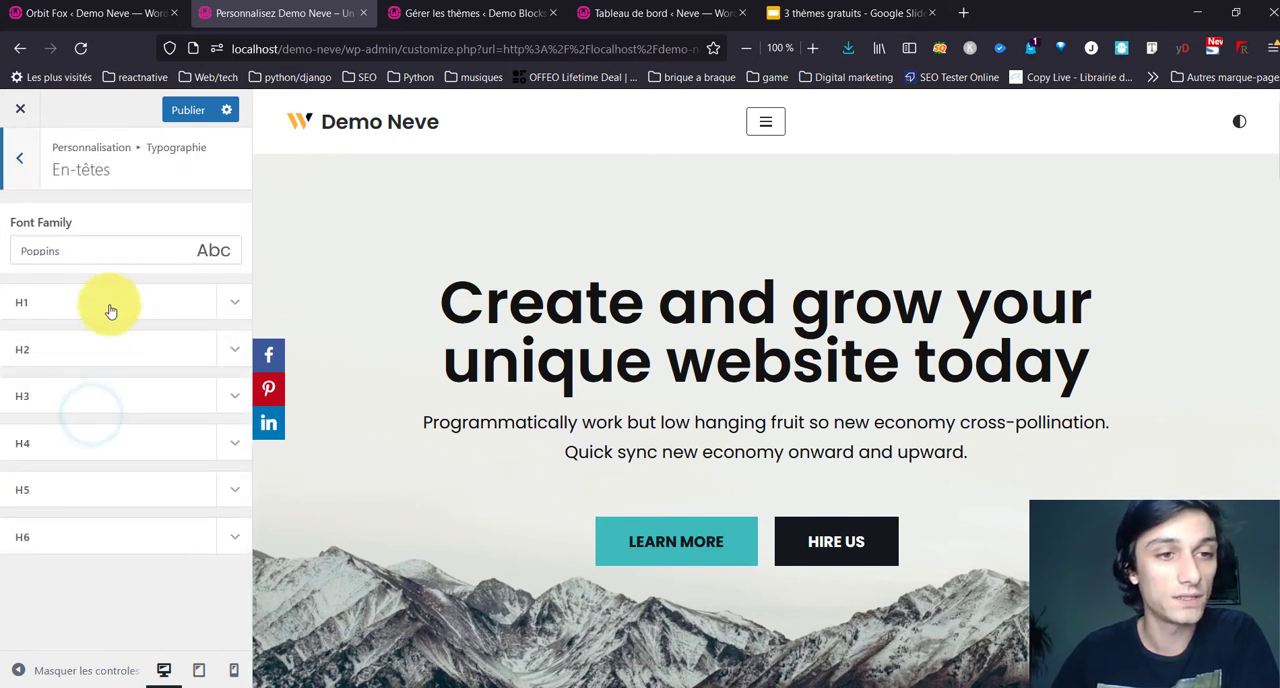
pyautogui.click(240, 318)
pyautogui.scroll(-3, 94, 508)
pyautogui.scroll(2, 93, 508)
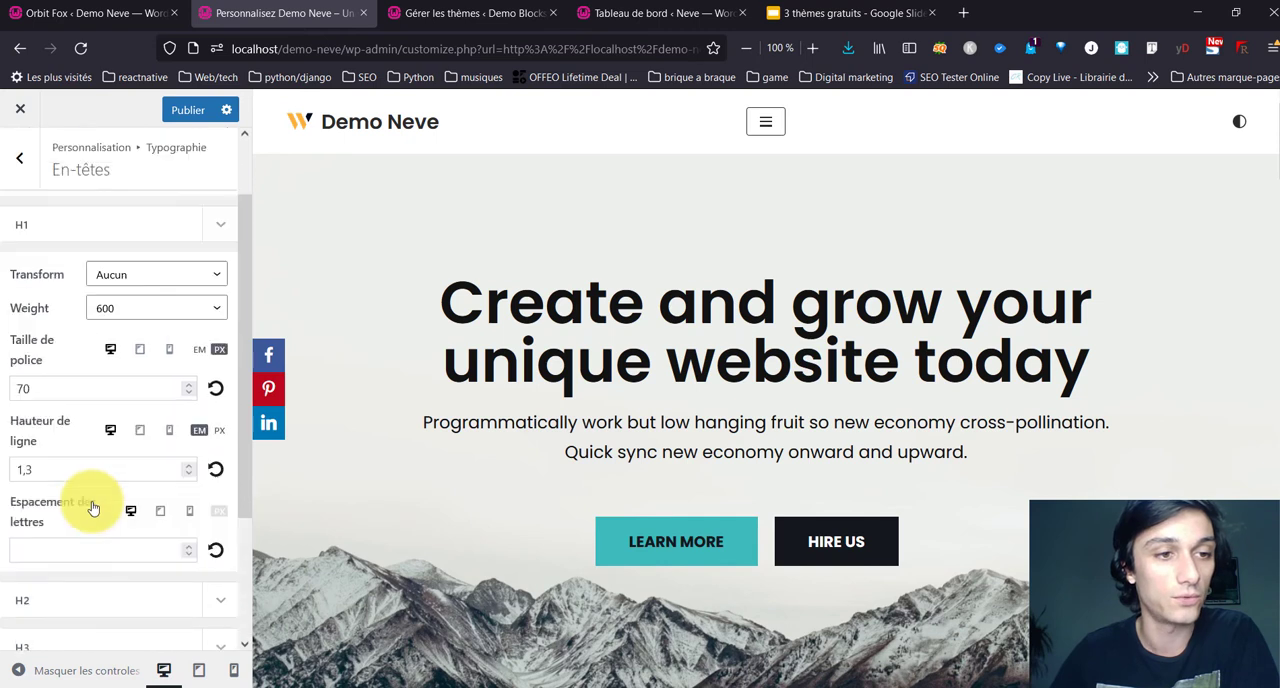
pyautogui.scroll(1, 93, 508)
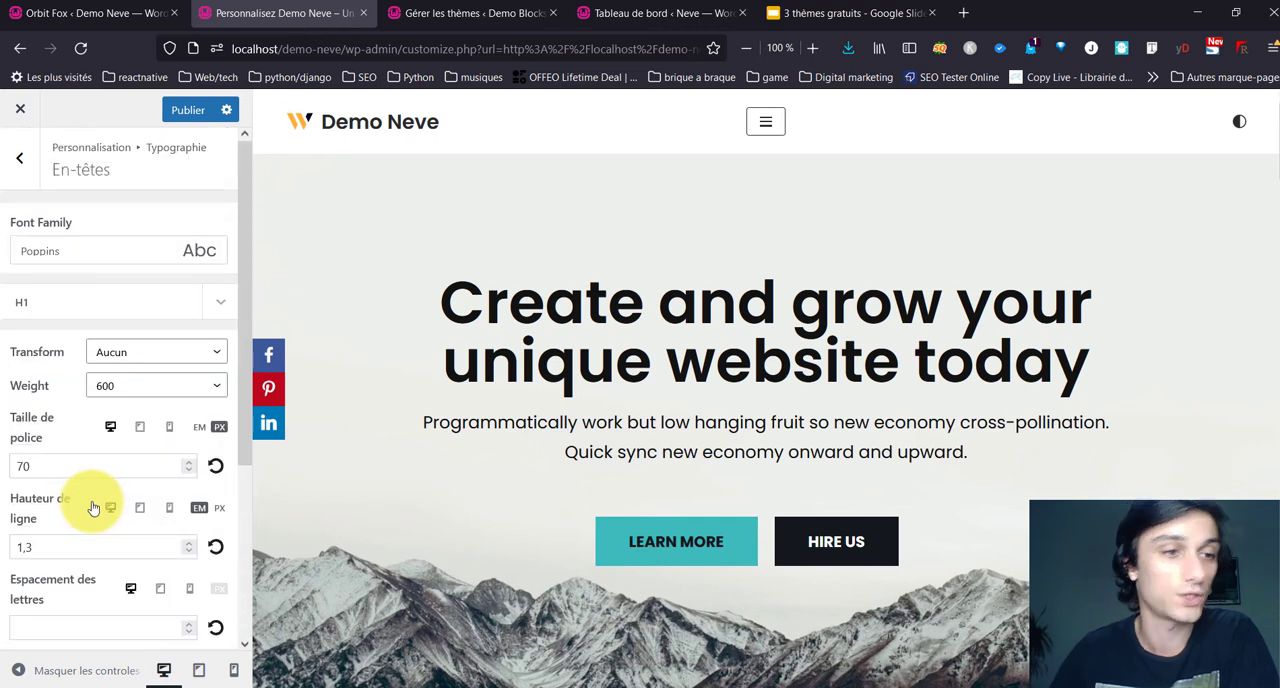
pyautogui.click(19, 158)
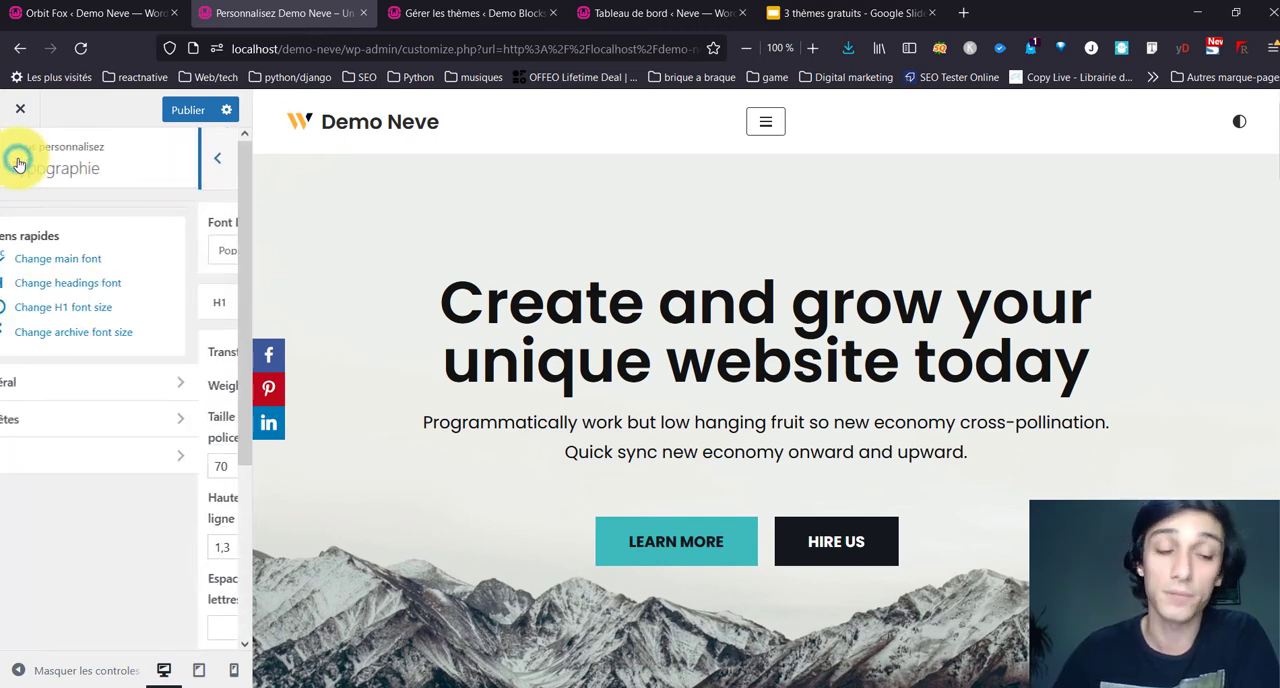
# Step: View the Blog typography options for archives and single posts, and return to the main customizer list
pyautogui.click(96, 456)
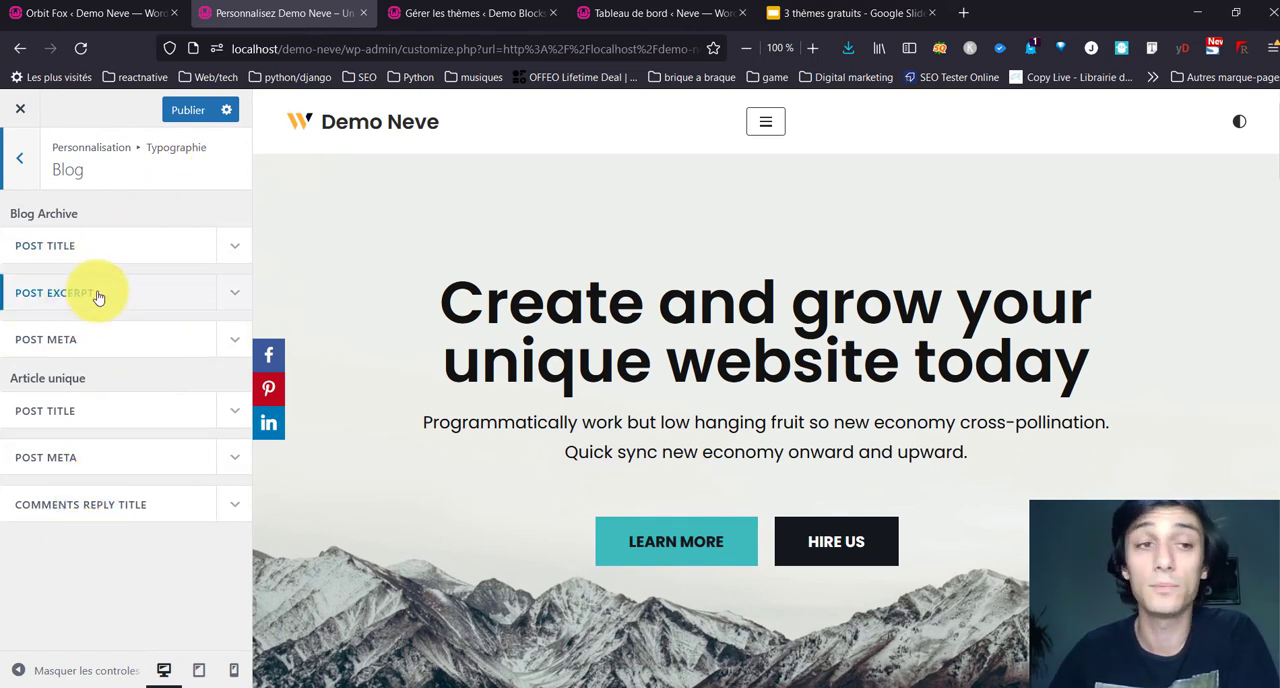
pyautogui.click(15, 172)
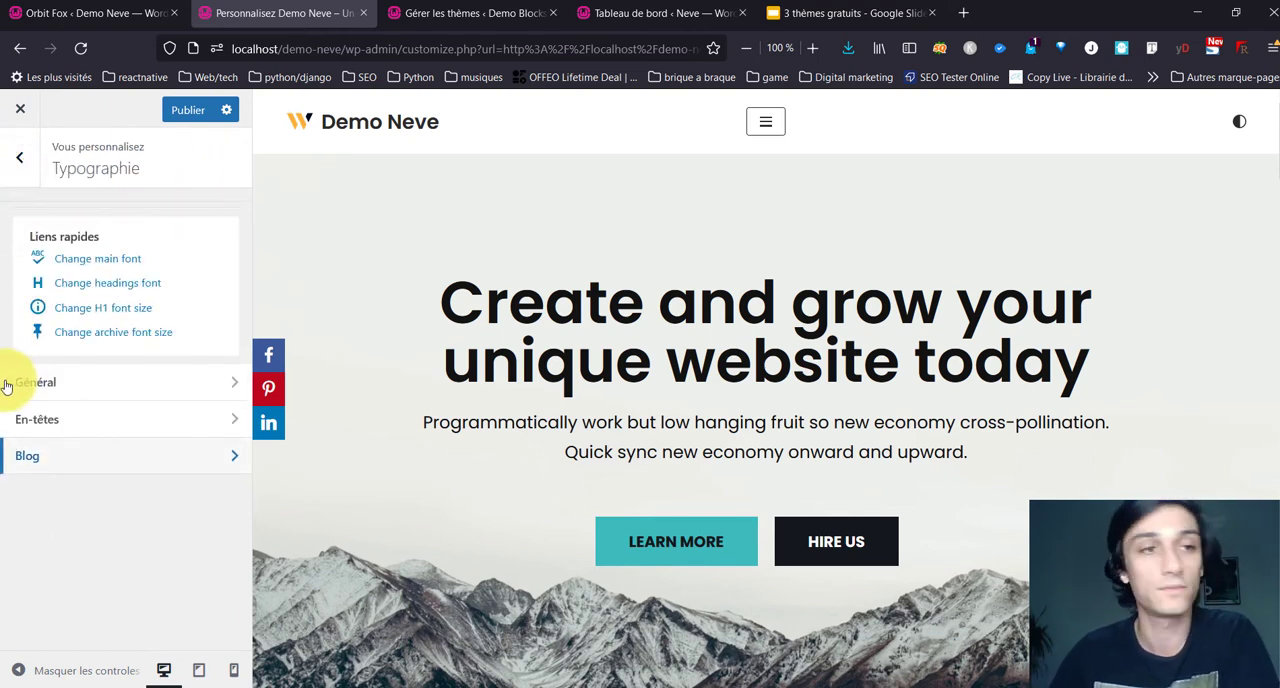
pyautogui.click(16, 180)
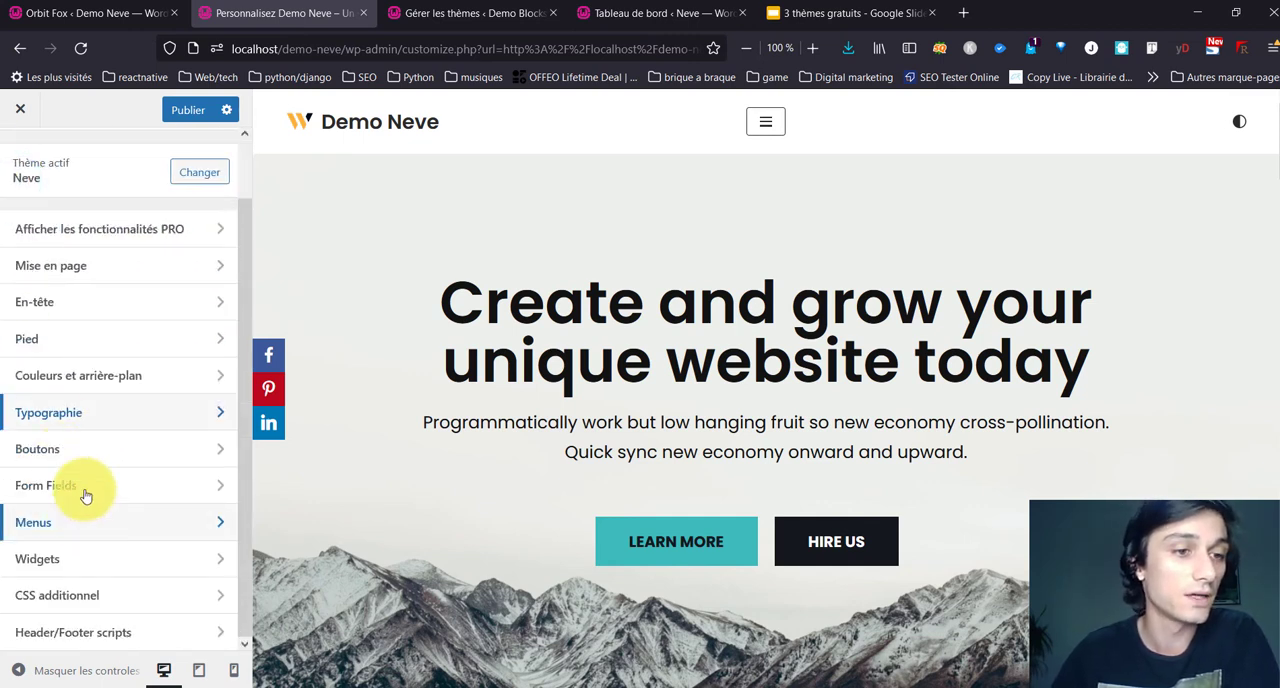
# Step: Examine the Boutons settings, covering general padding and text plus the primary and secondary button appearance
pyautogui.click(95, 450)
pyautogui.scroll(-3, 111, 297)
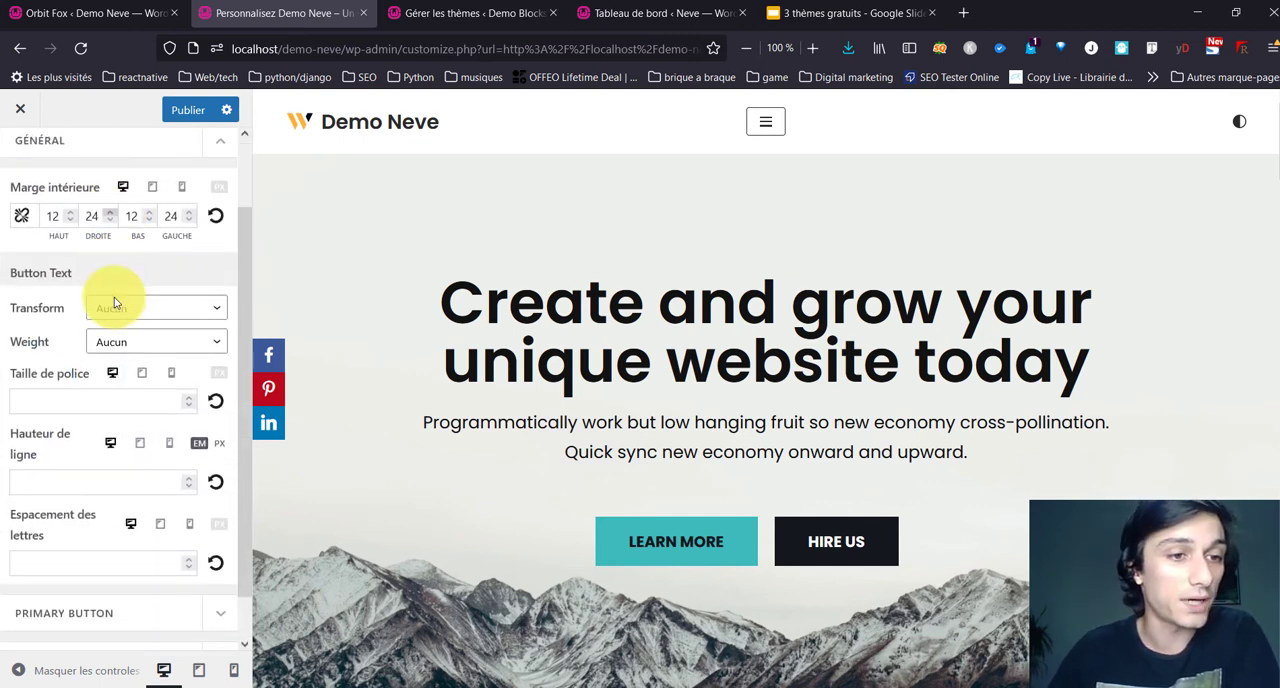
pyautogui.click(142, 567)
pyautogui.scroll(-3, 137, 566)
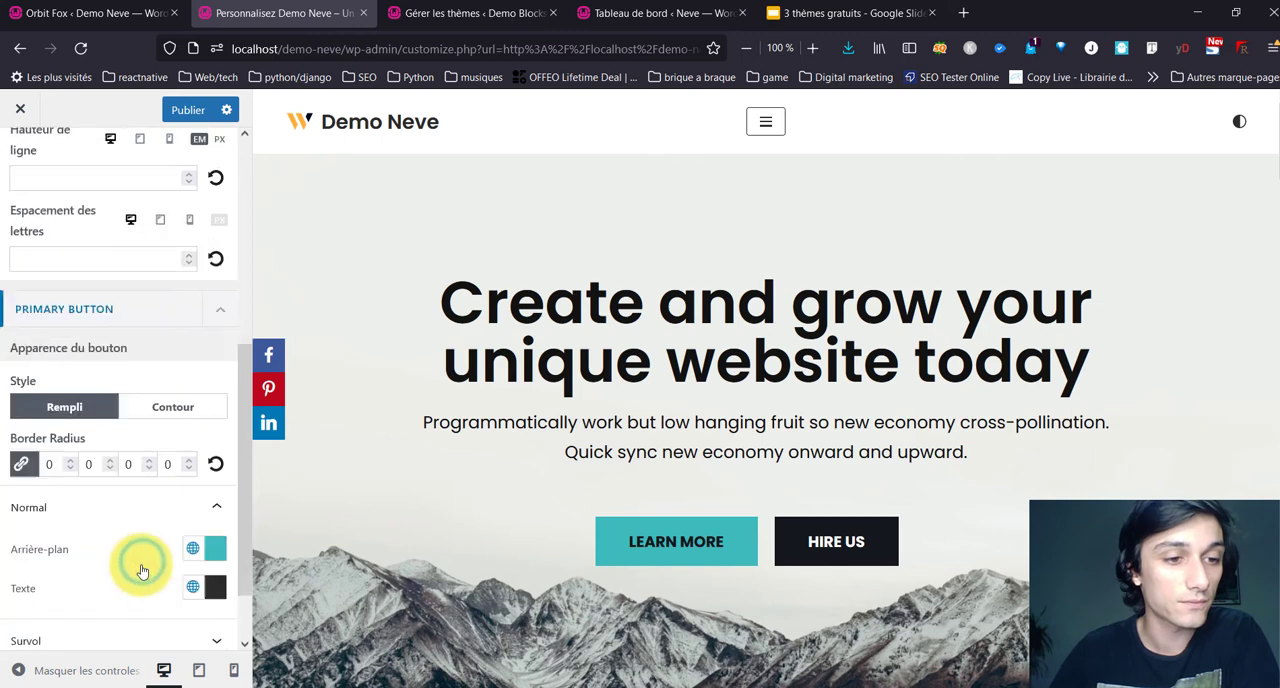
pyautogui.click(194, 608)
pyautogui.scroll(-5, 163, 583)
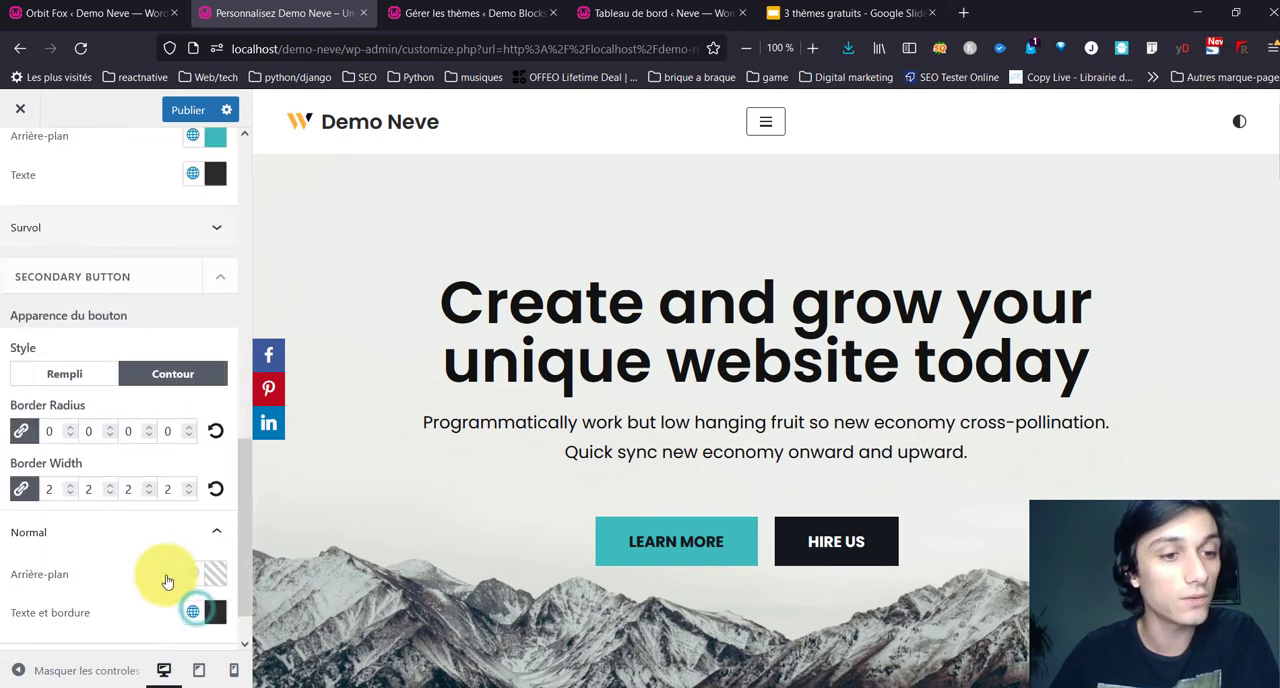
pyautogui.scroll(10, 123, 580)
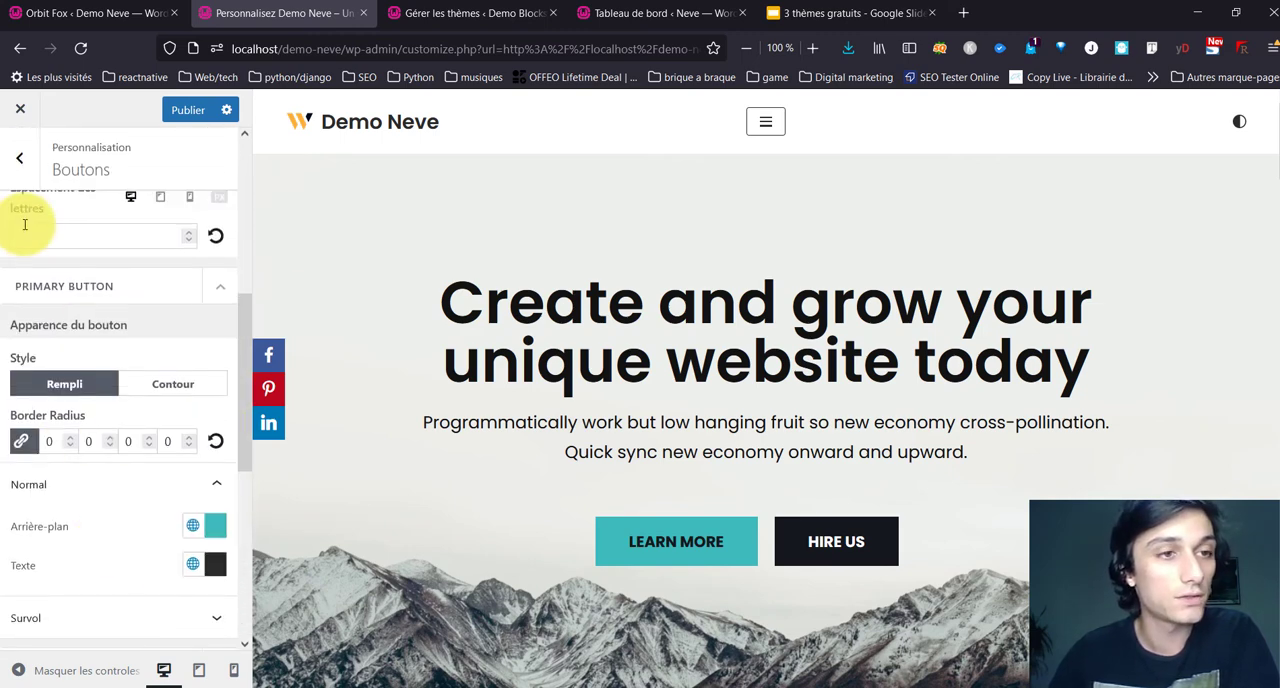
pyautogui.click(29, 172)
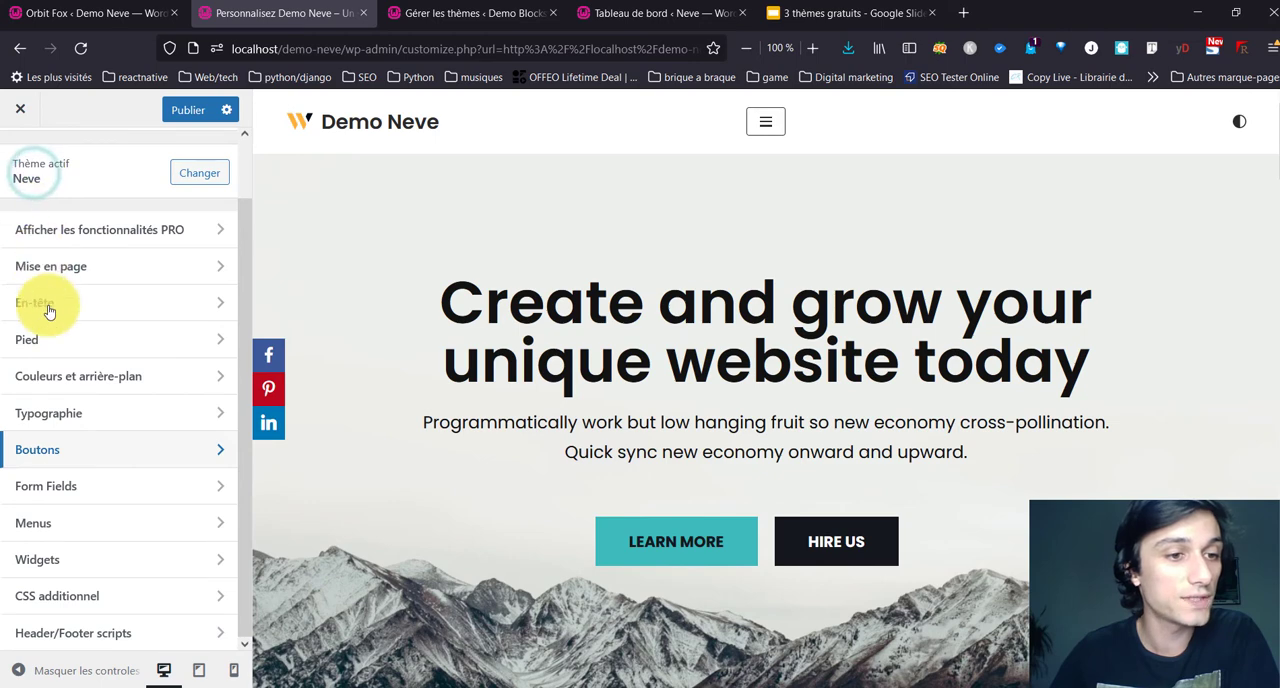
# Step: Open the Form Fields settings and bring up the site's Contact page in the preview
pyautogui.click(95, 485)
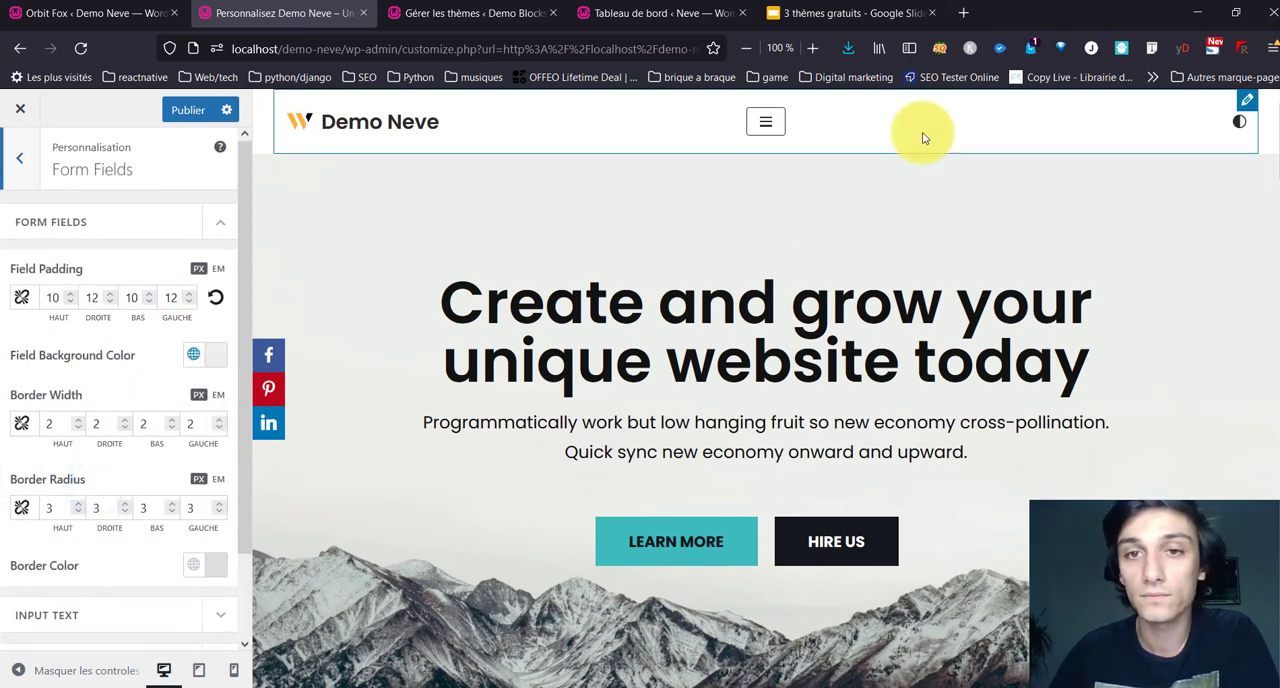
pyautogui.click(772, 122)
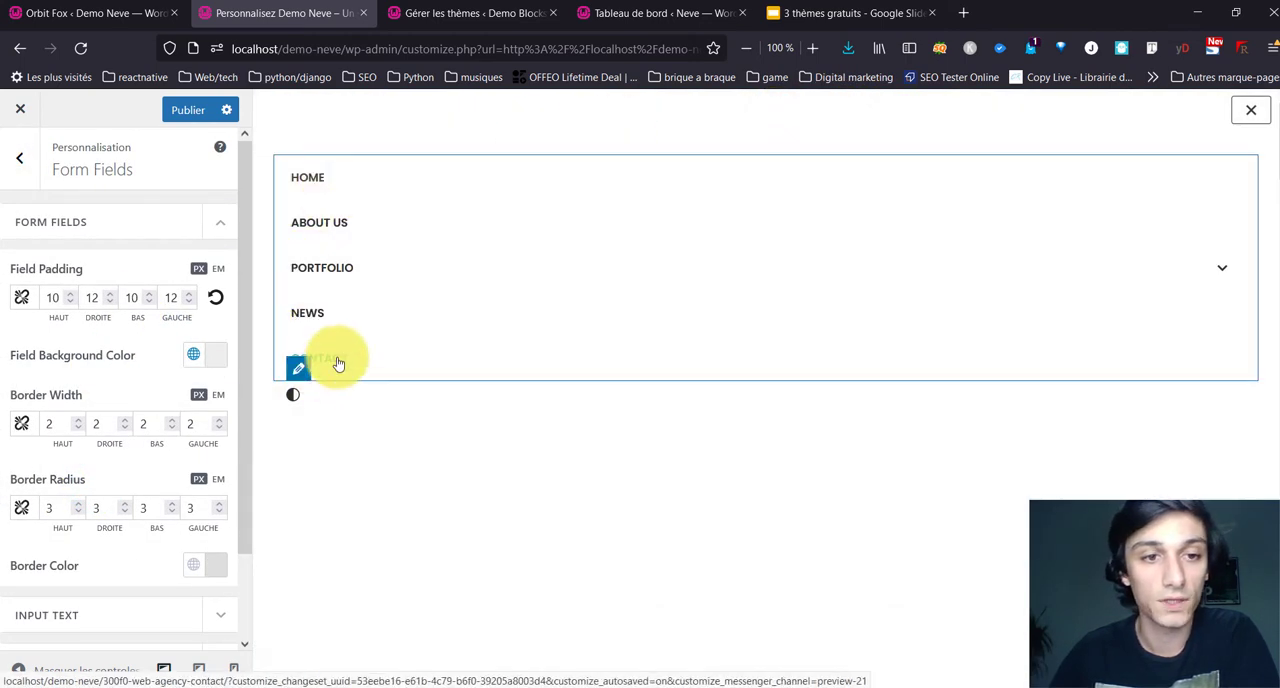
pyautogui.click(334, 358)
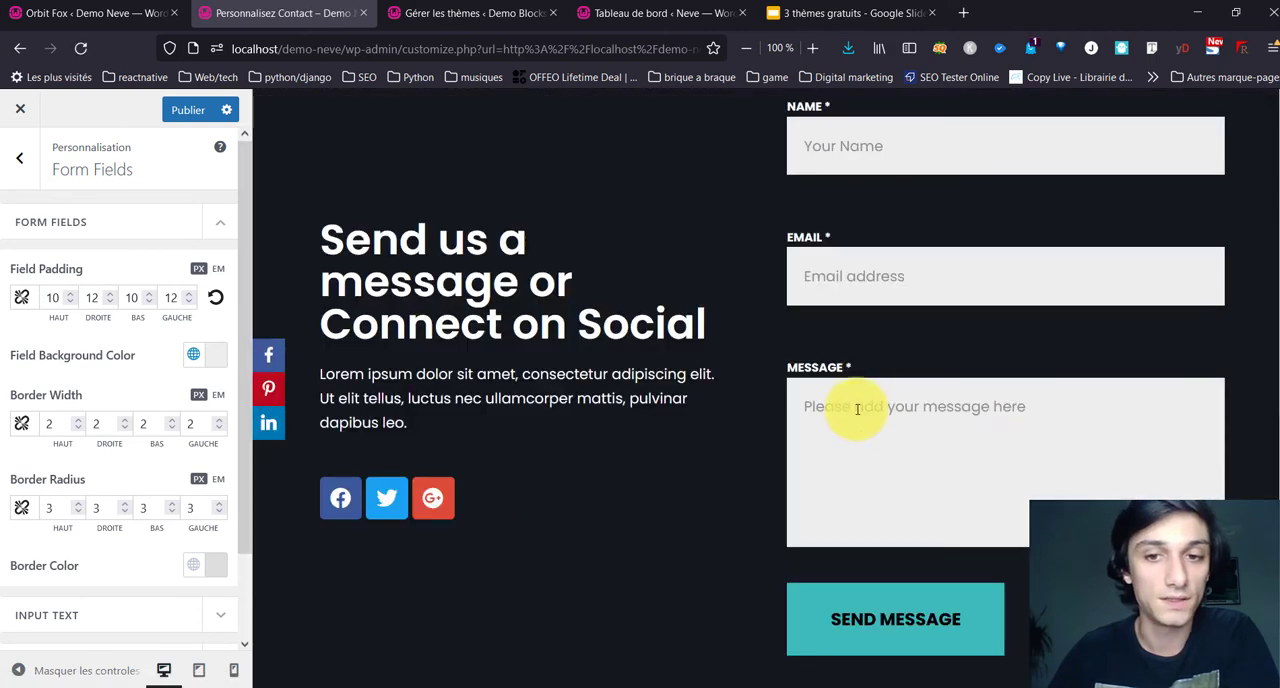
pyautogui.click(851, 411)
# Step: Examine the form field styling options for input text, form labels and button style, and return to the main customizer list
pyautogui.scroll(-1, 145, 554)
pyautogui.click(114, 517)
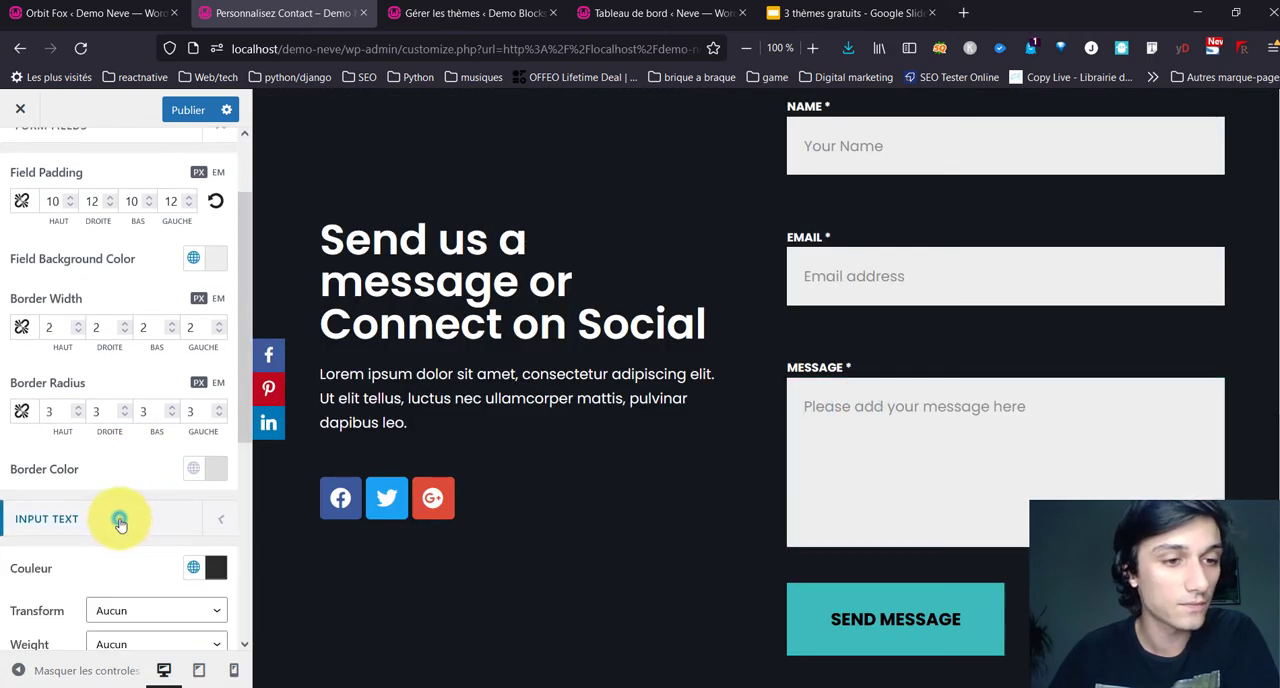
pyautogui.scroll(-3, 114, 517)
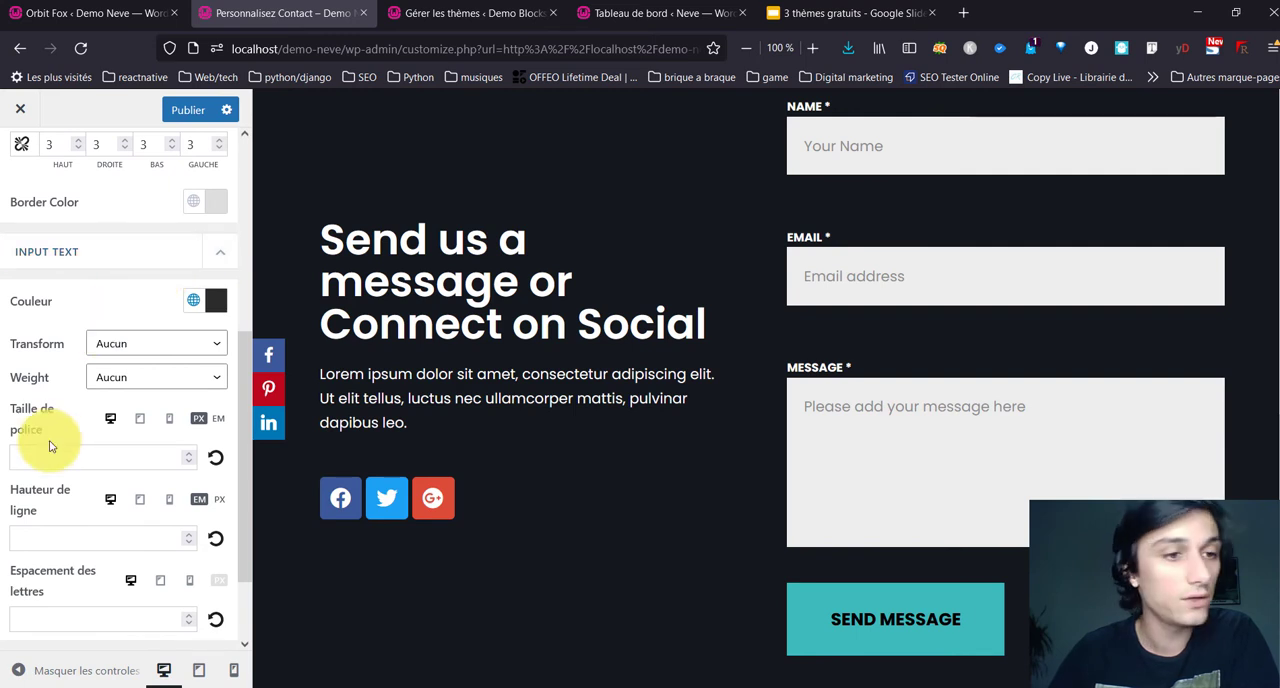
pyautogui.scroll(-2, 47, 530)
pyautogui.click(175, 566)
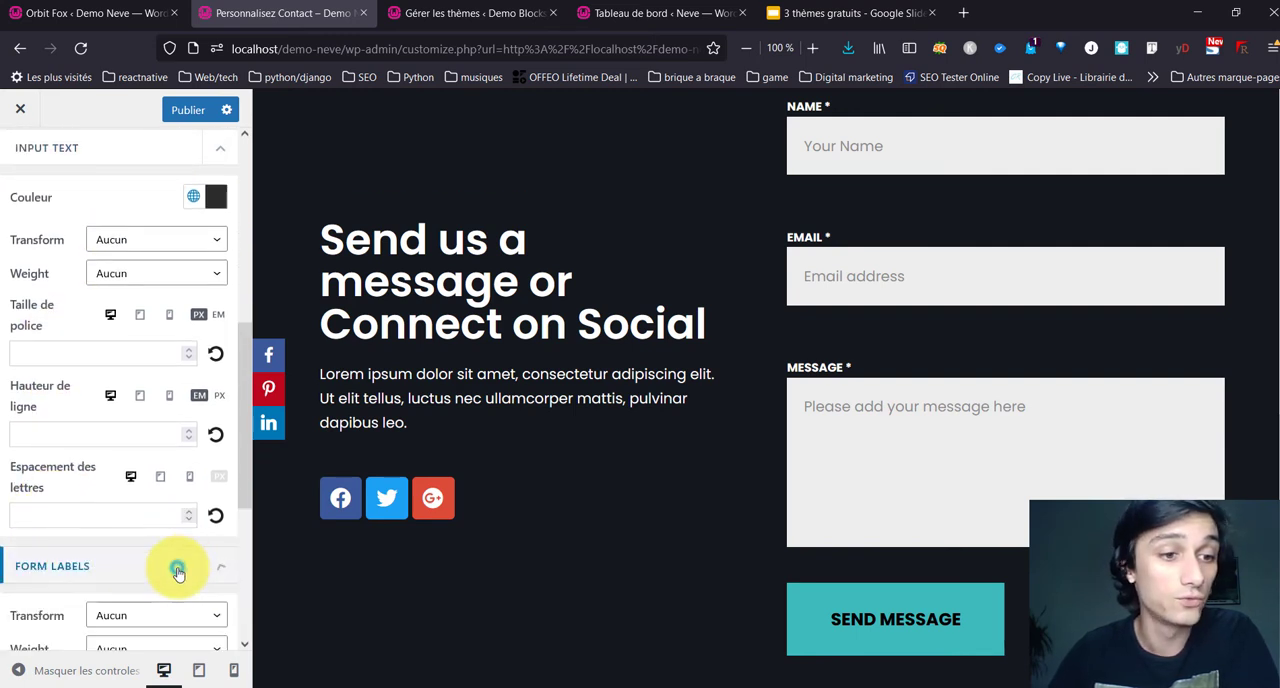
pyautogui.scroll(-5, 177, 570)
pyautogui.click(118, 616)
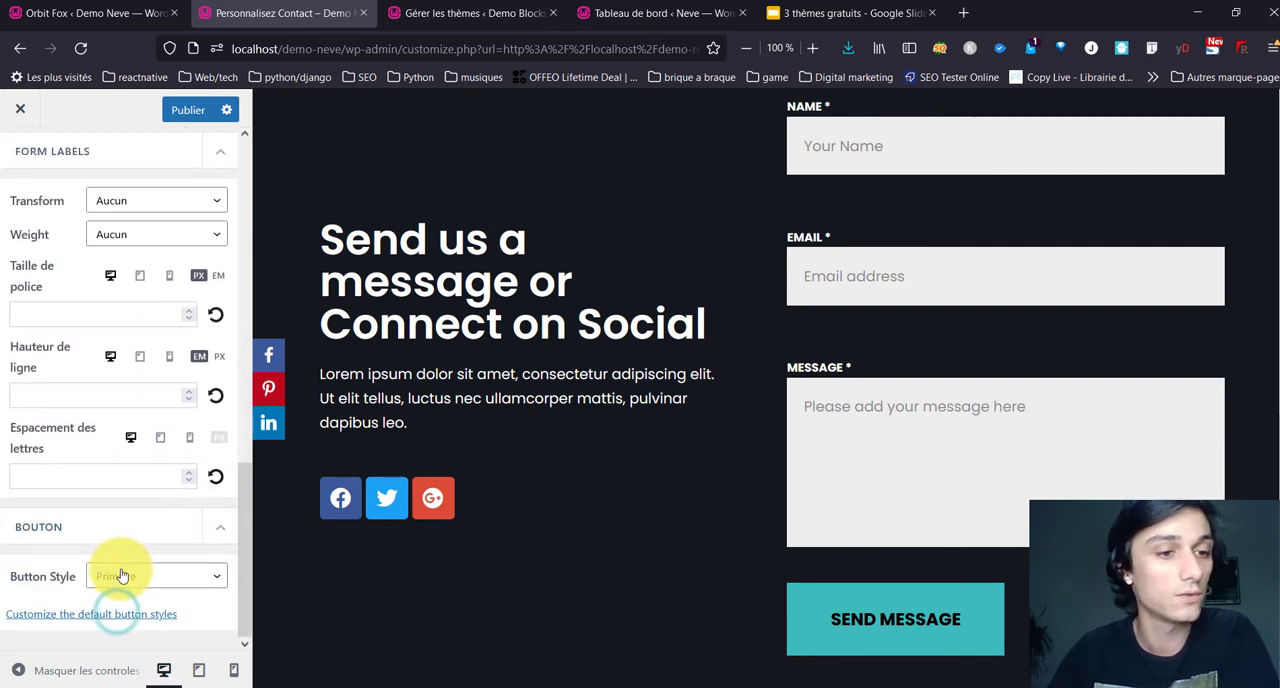
pyautogui.scroll(10, 70, 350)
pyautogui.click(22, 153)
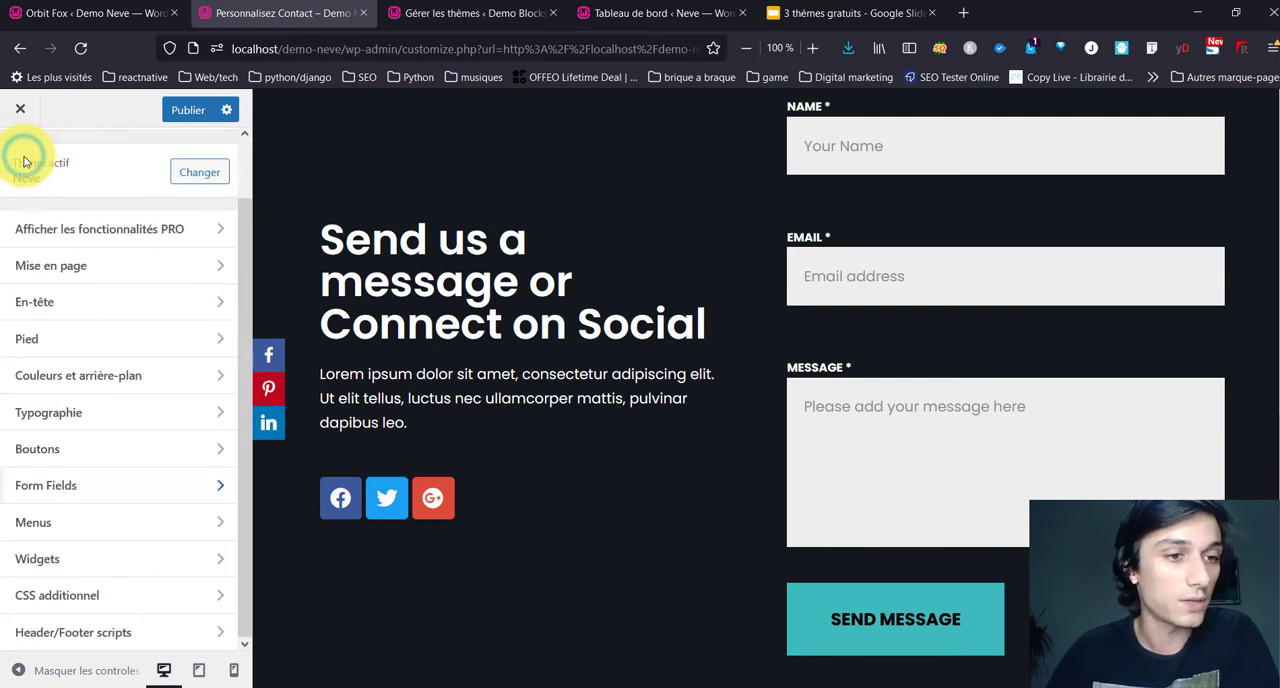
# Step: View the Menus section and the Barre widget area, and return to the main customizer list
pyautogui.click(73, 525)
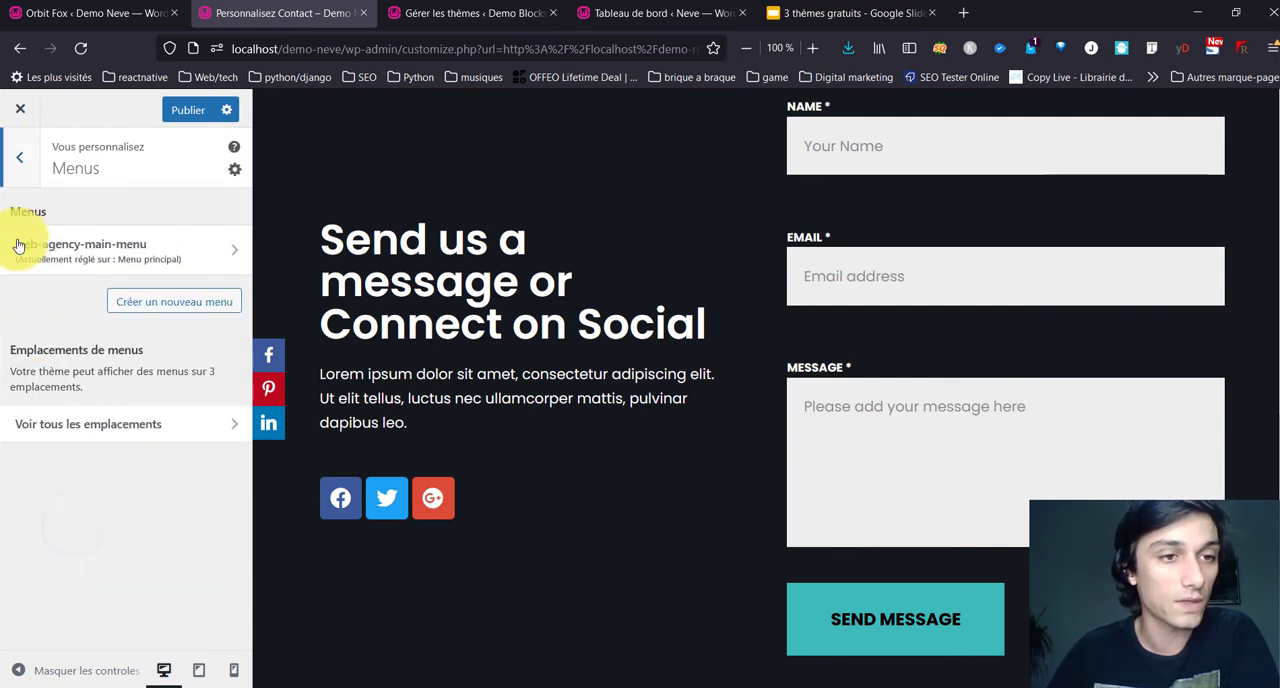
pyautogui.click(21, 160)
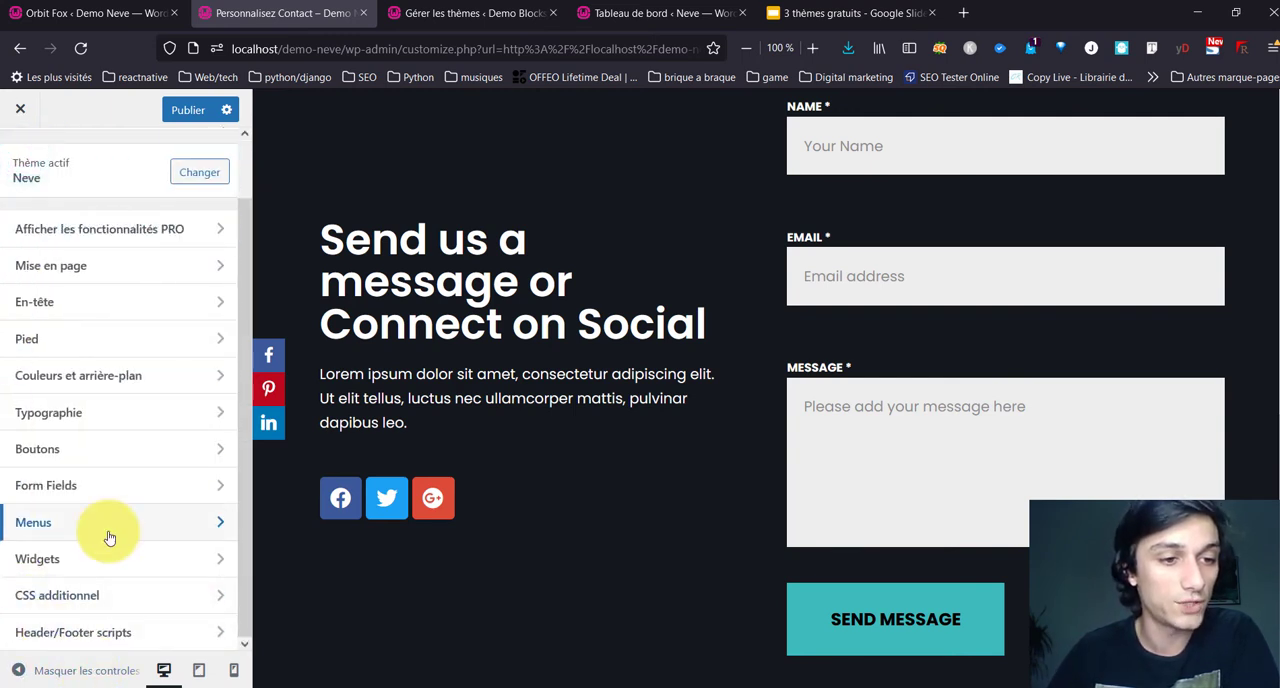
pyautogui.click(106, 557)
pyautogui.click(123, 352)
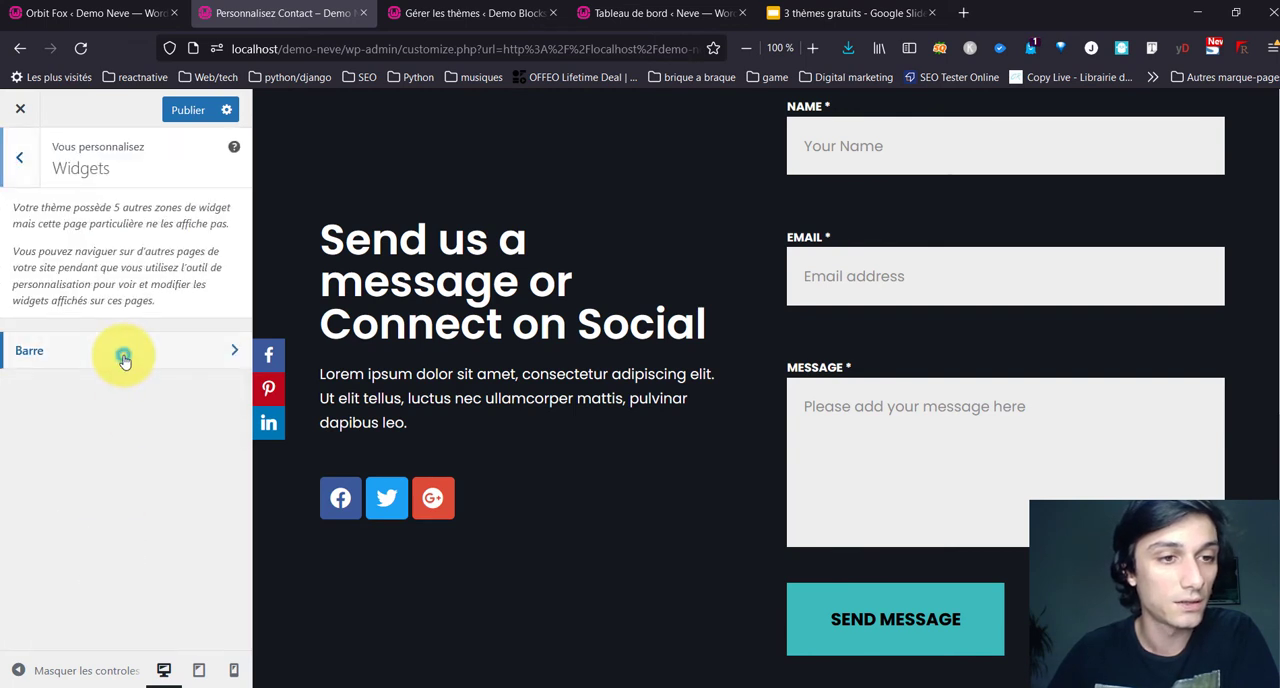
pyautogui.click(24, 170)
pyautogui.click(28, 176)
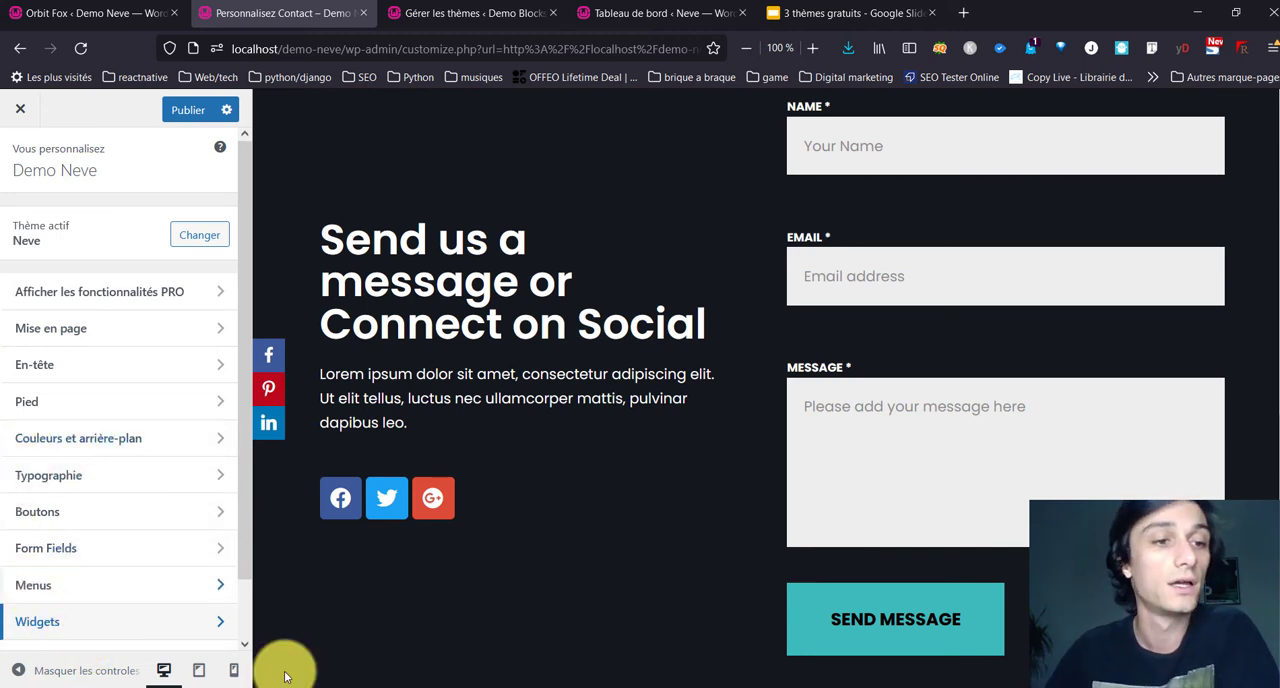
# Step: Open the Header/Footer scripts settings to view the script fields
pyautogui.scroll(-1, 80, 343)
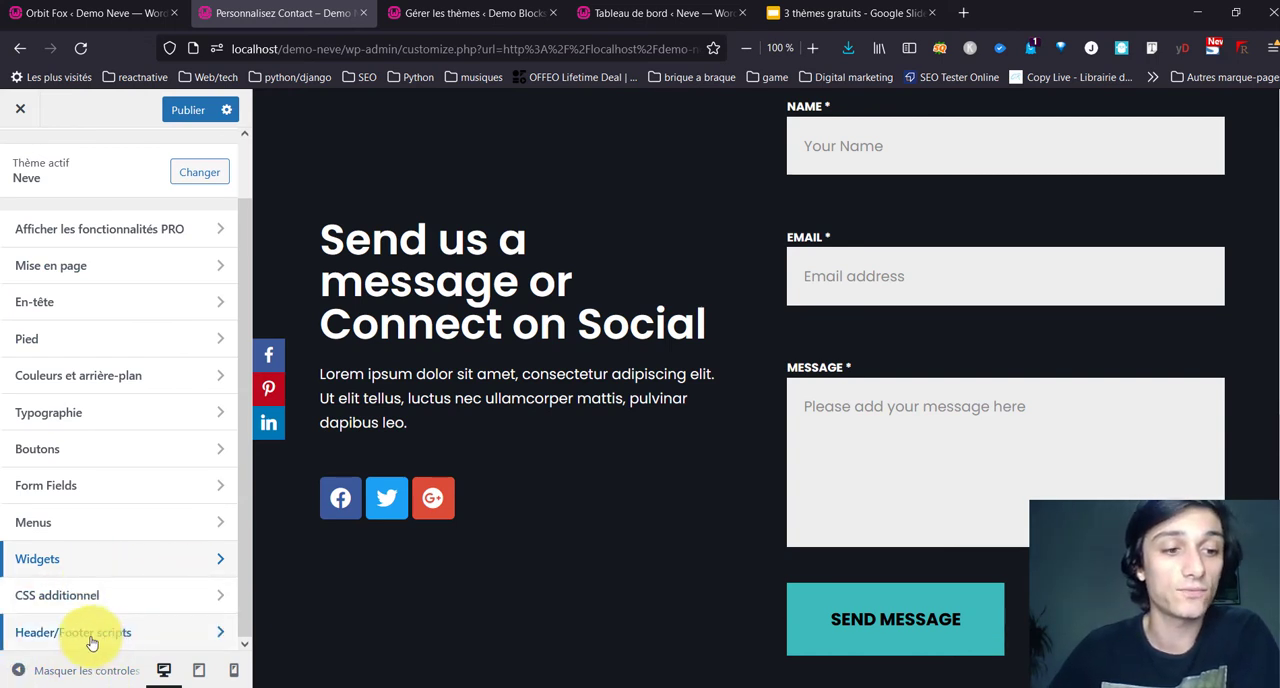
pyautogui.click(155, 640)
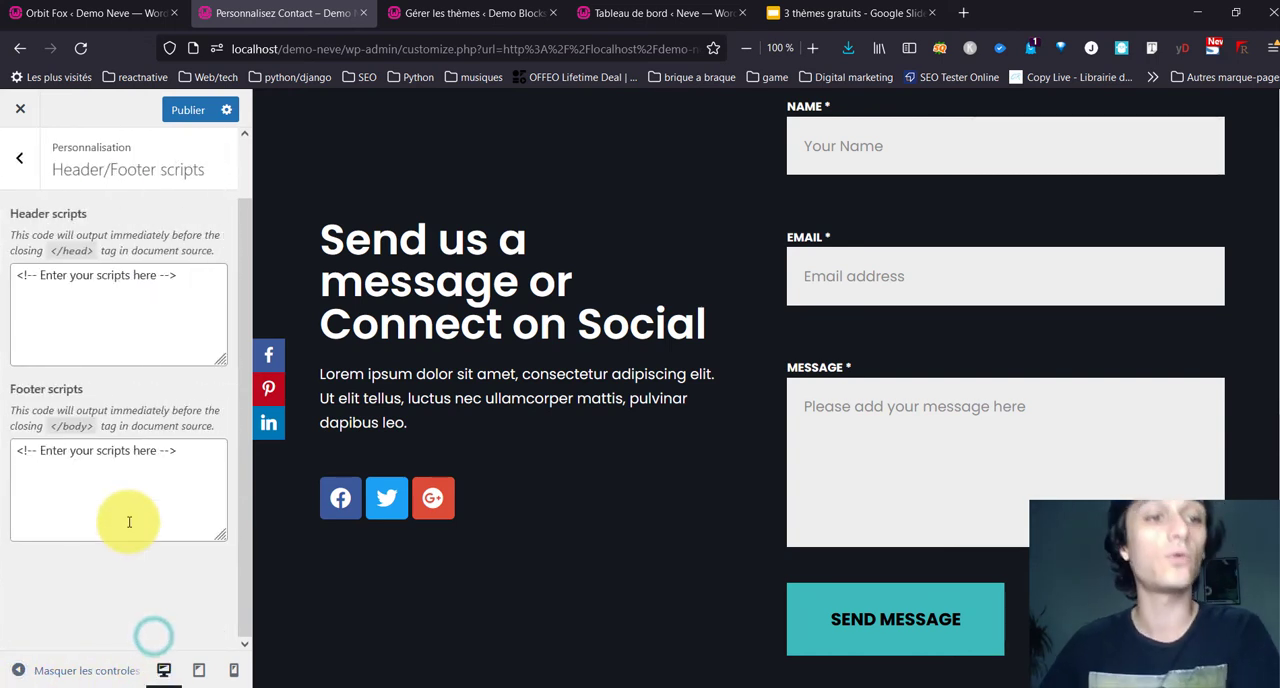
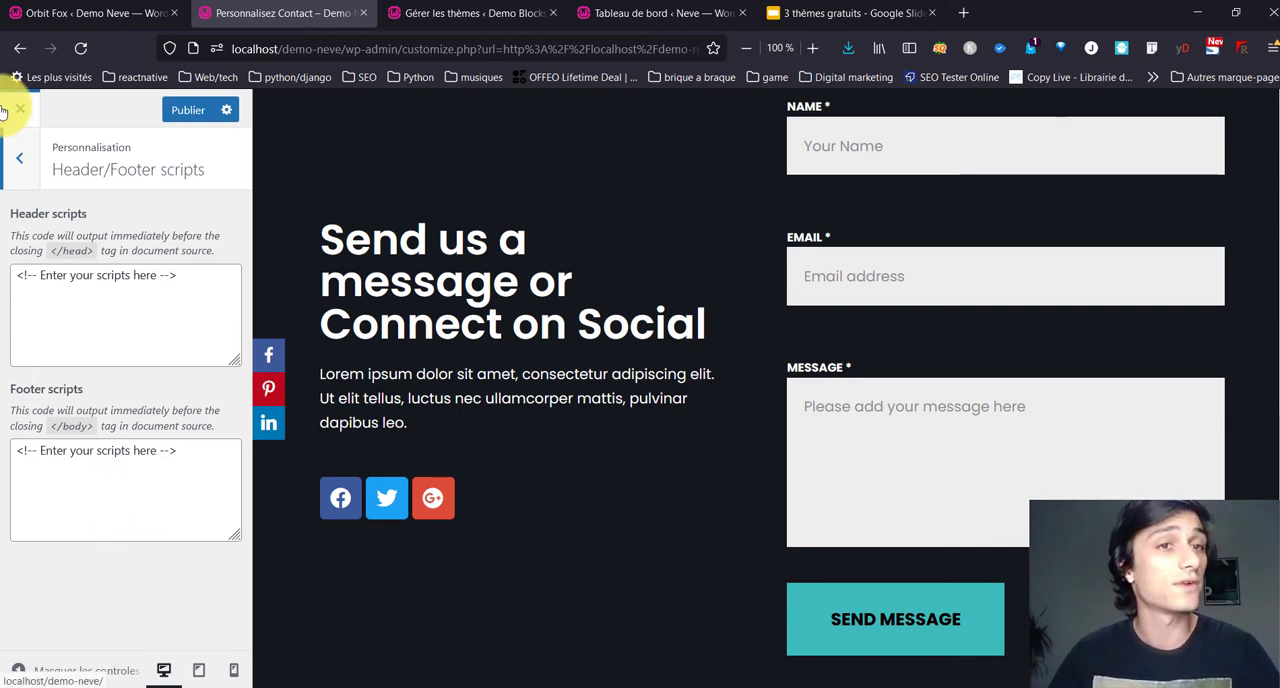
# Step: Return to the main customizer list, publish the theme changes and close the customizer to show the live site
pyautogui.click(19, 158)
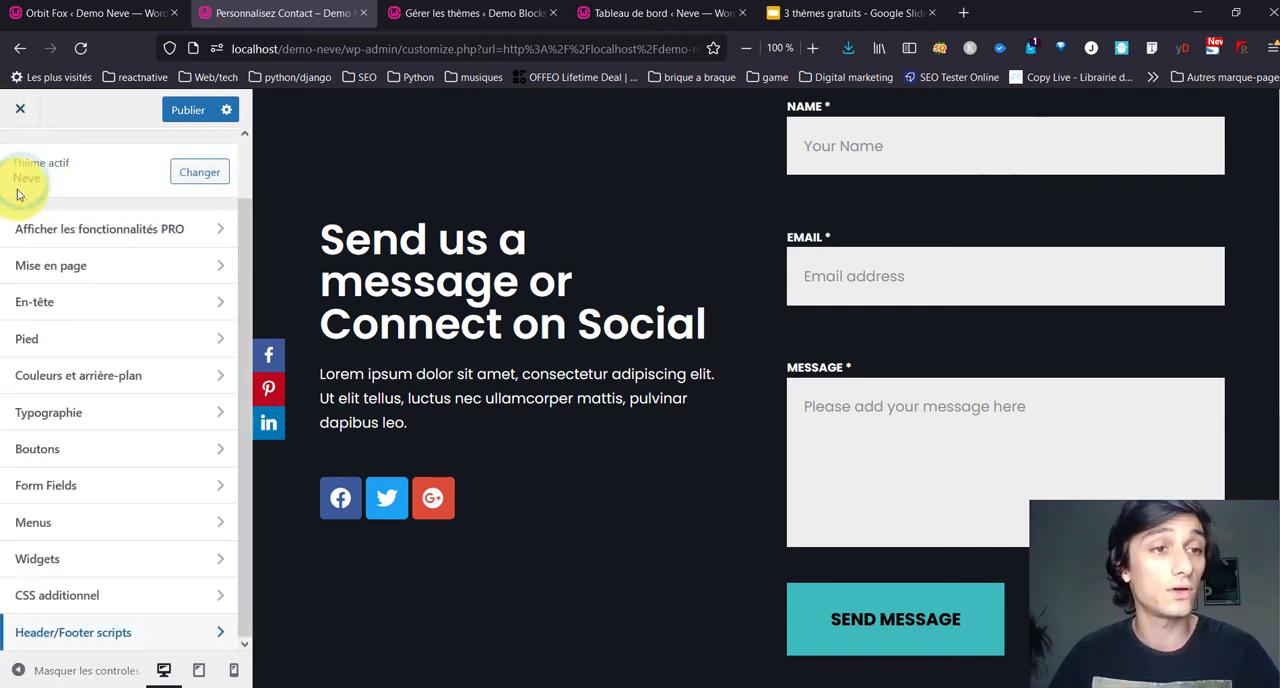
pyautogui.scroll(1, 115, 432)
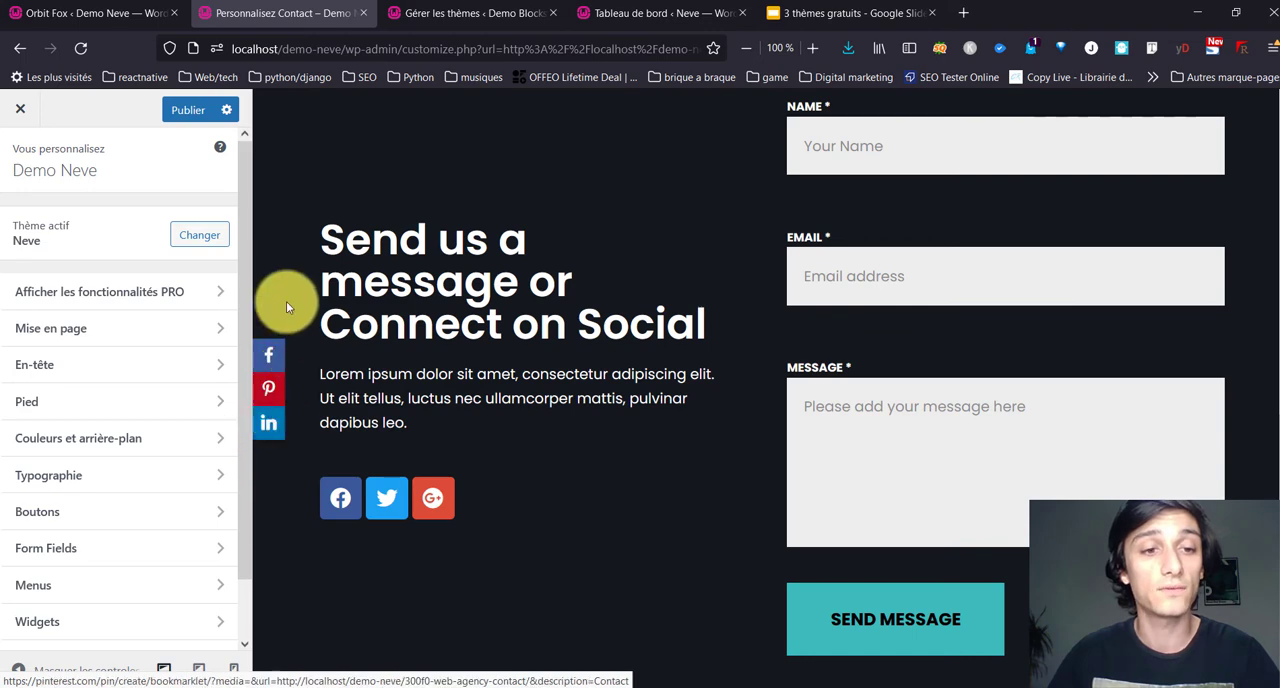
pyautogui.scroll(3, 302, 451)
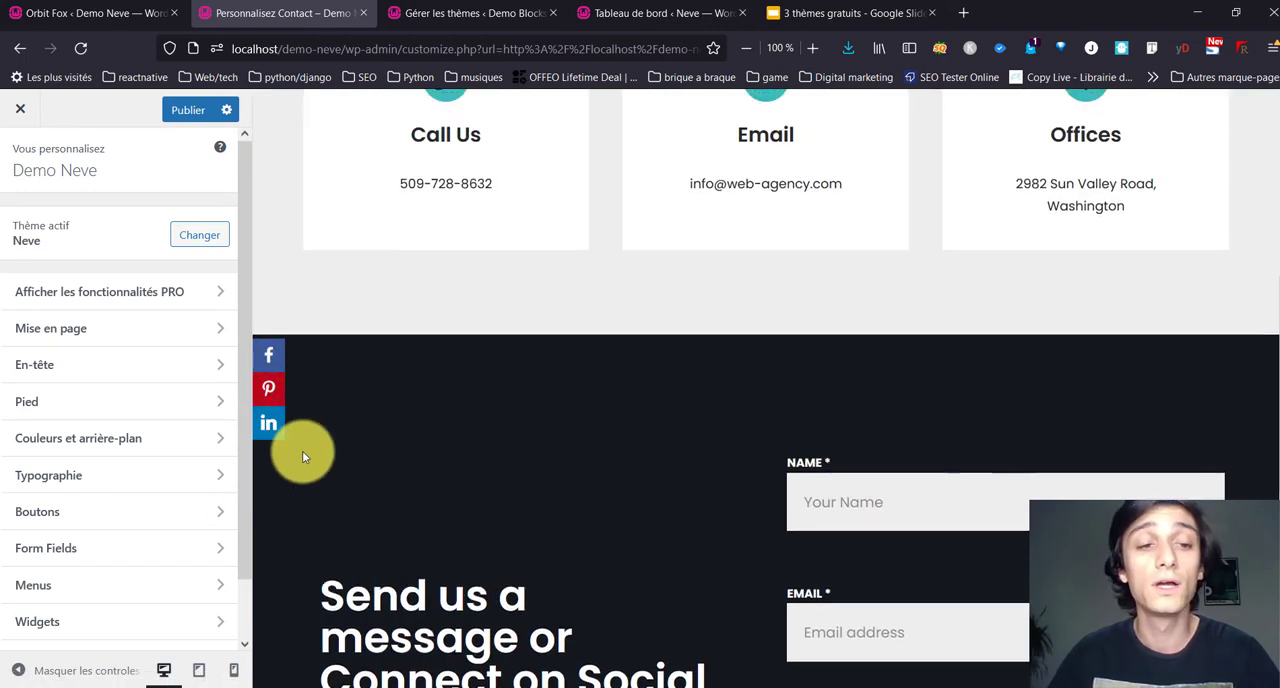
pyautogui.scroll(-4, 296, 459)
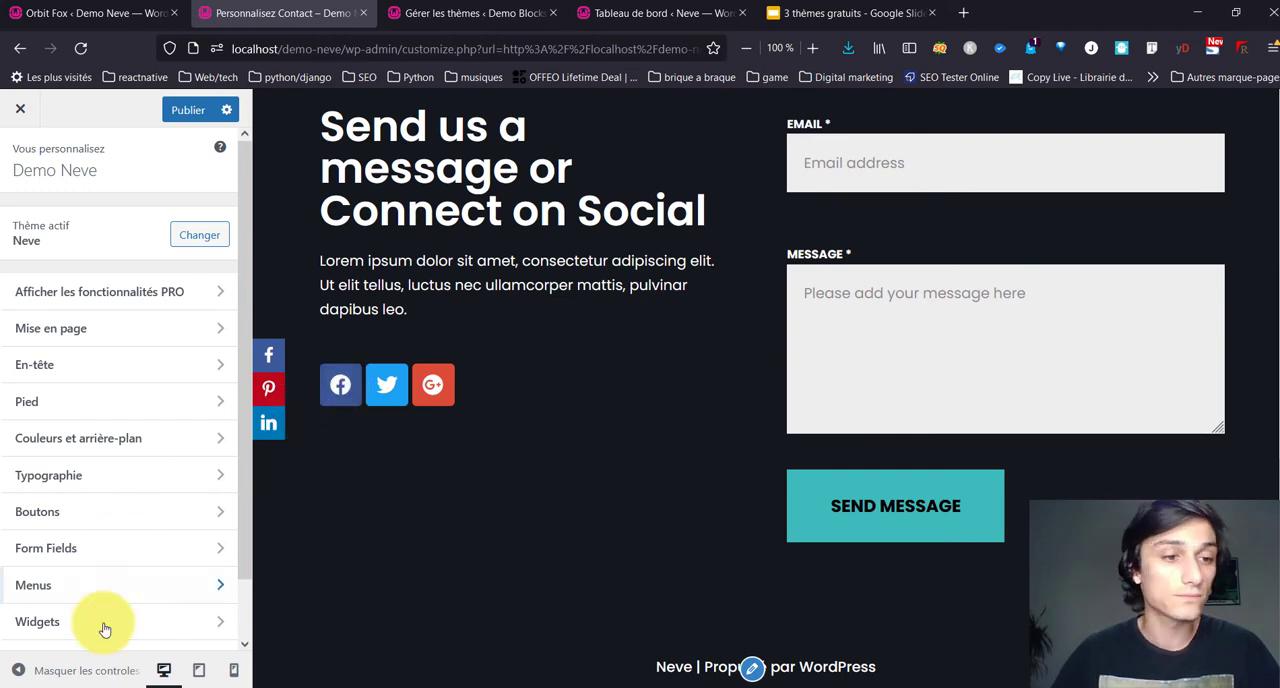
pyautogui.scroll(-1, 103, 615)
pyautogui.scroll(1, 48, 488)
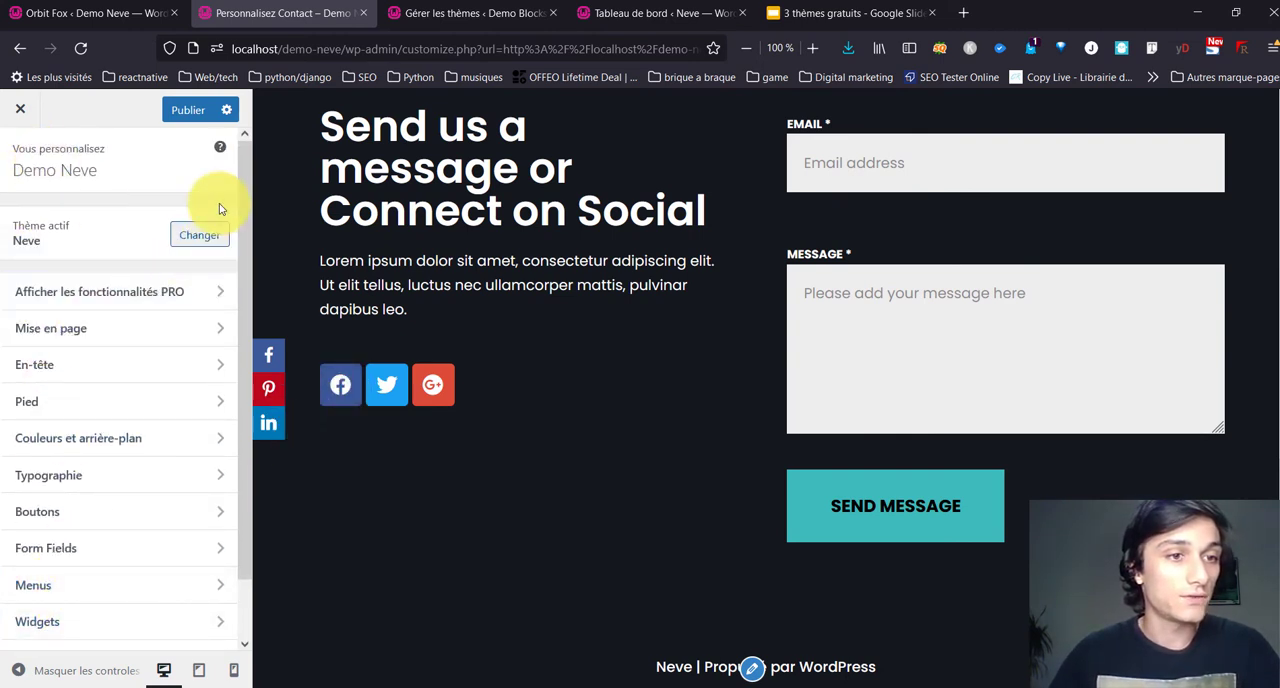
pyautogui.scroll(-1, 158, 449)
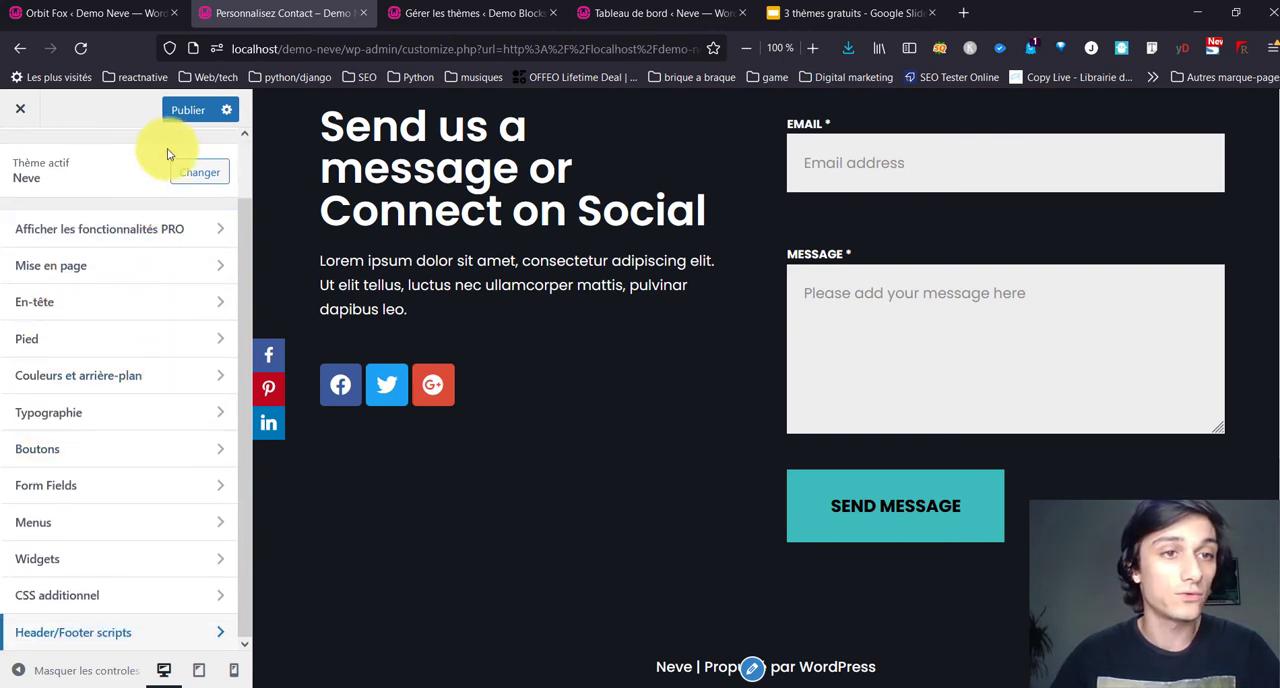
pyautogui.click(188, 110)
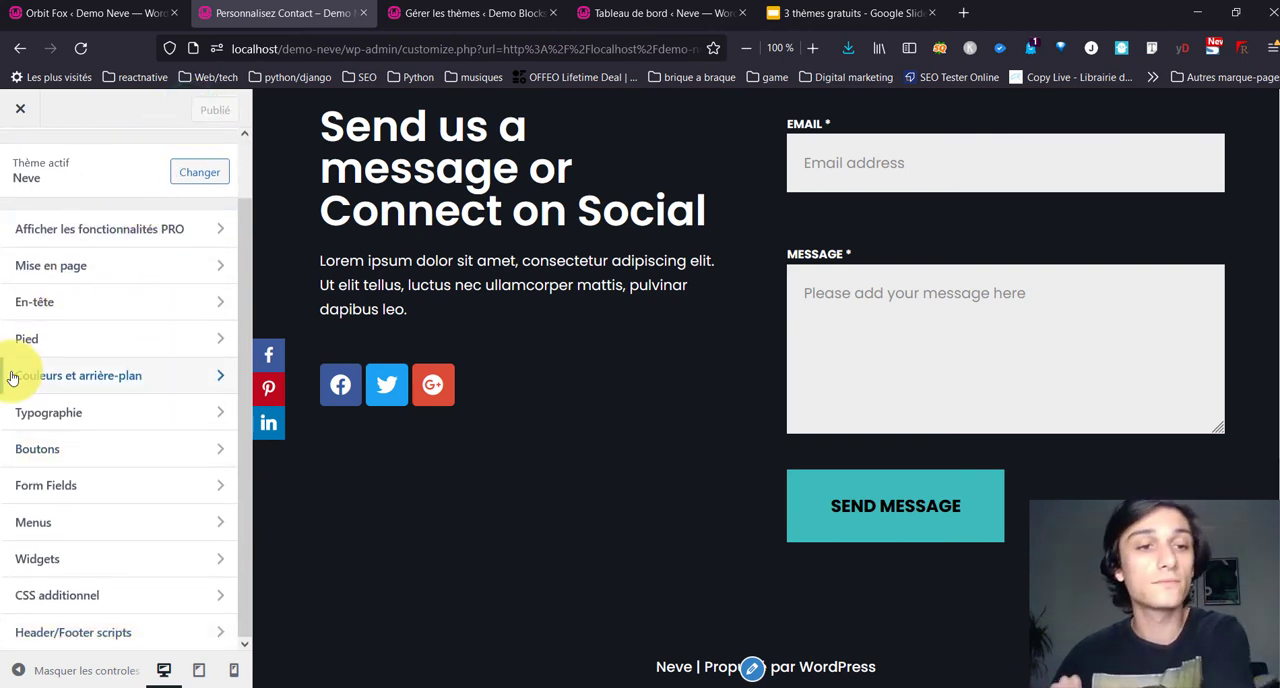
pyautogui.click(20, 108)
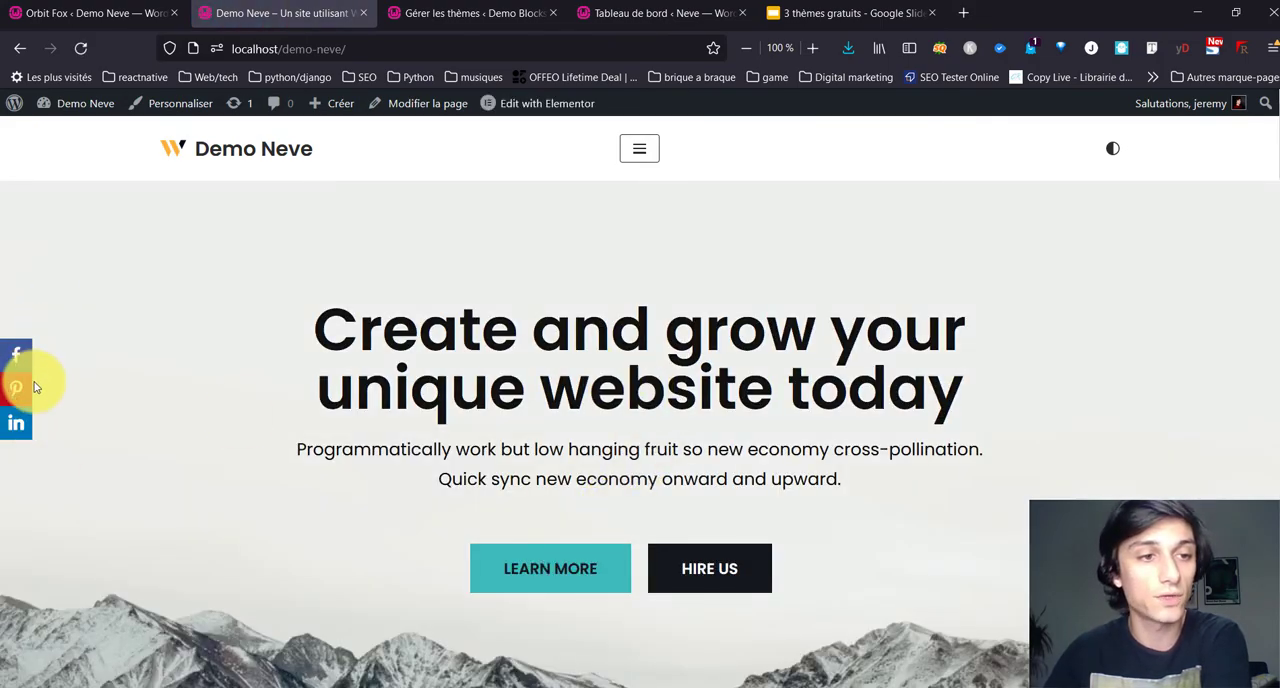
# Step: Look over the live home page and open the site's Contact page from its navigation menu
pyautogui.scroll(-15, 250, 516)
pyautogui.scroll(10, 860, 410)
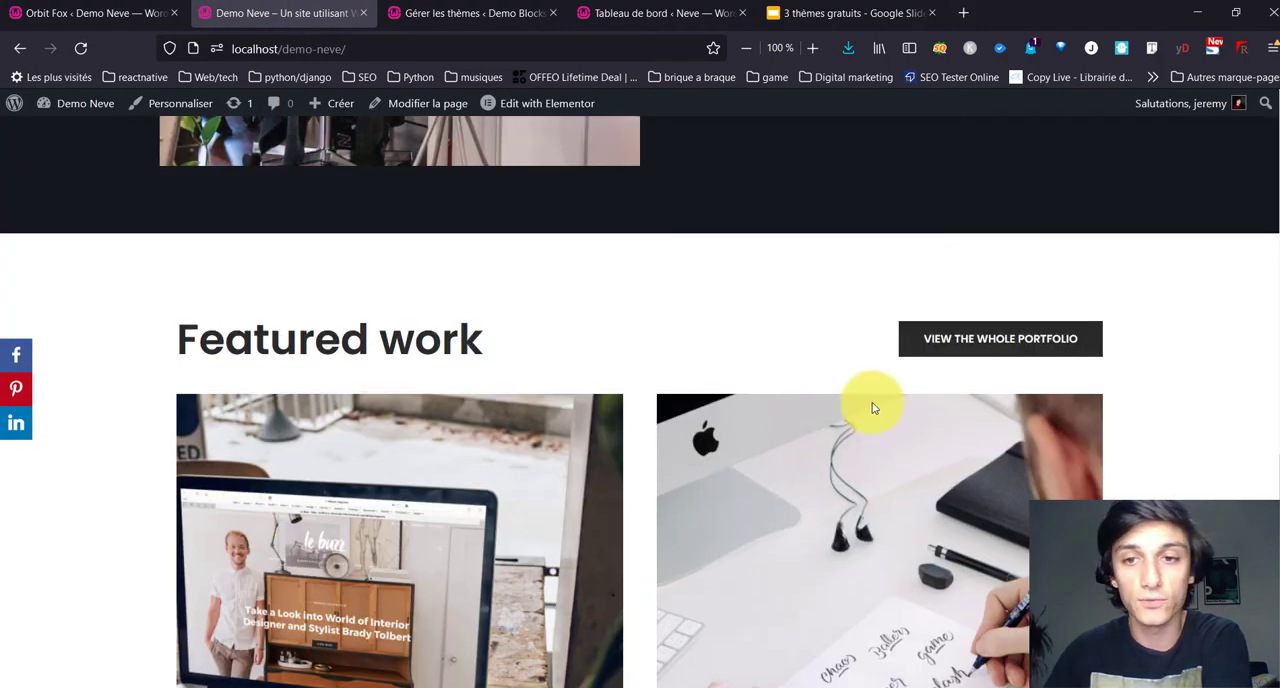
pyautogui.scroll(5, 1046, 223)
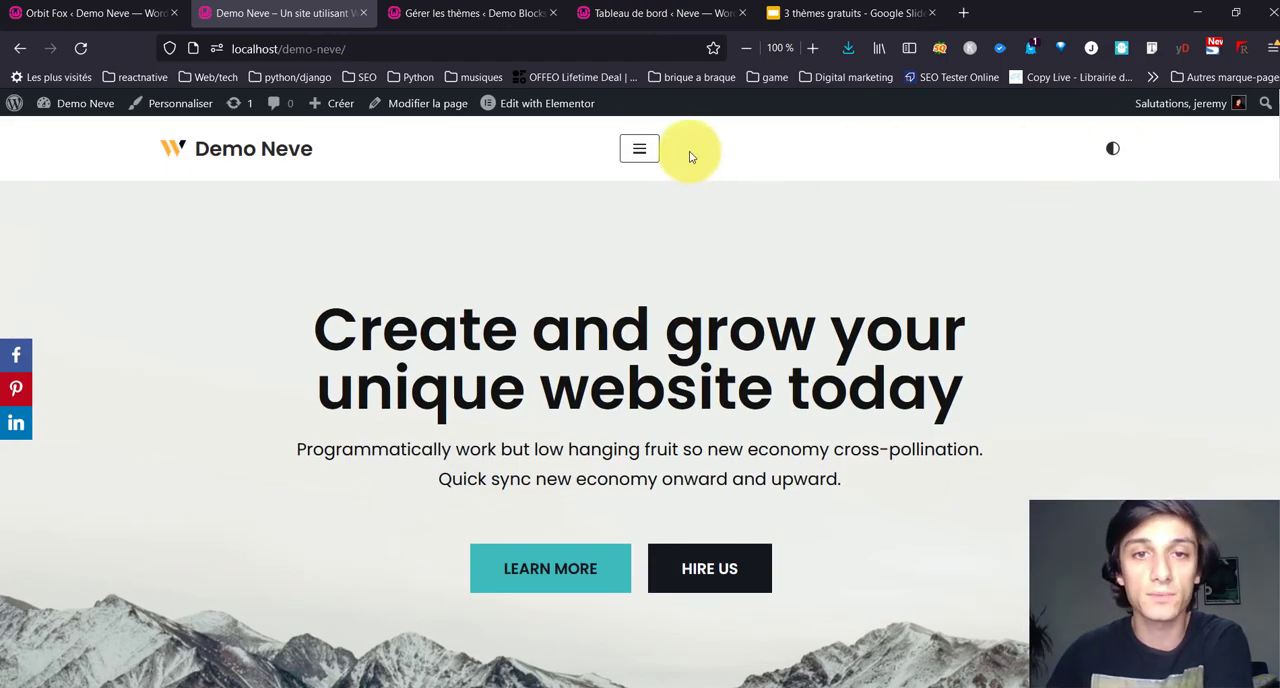
pyautogui.click(630, 152)
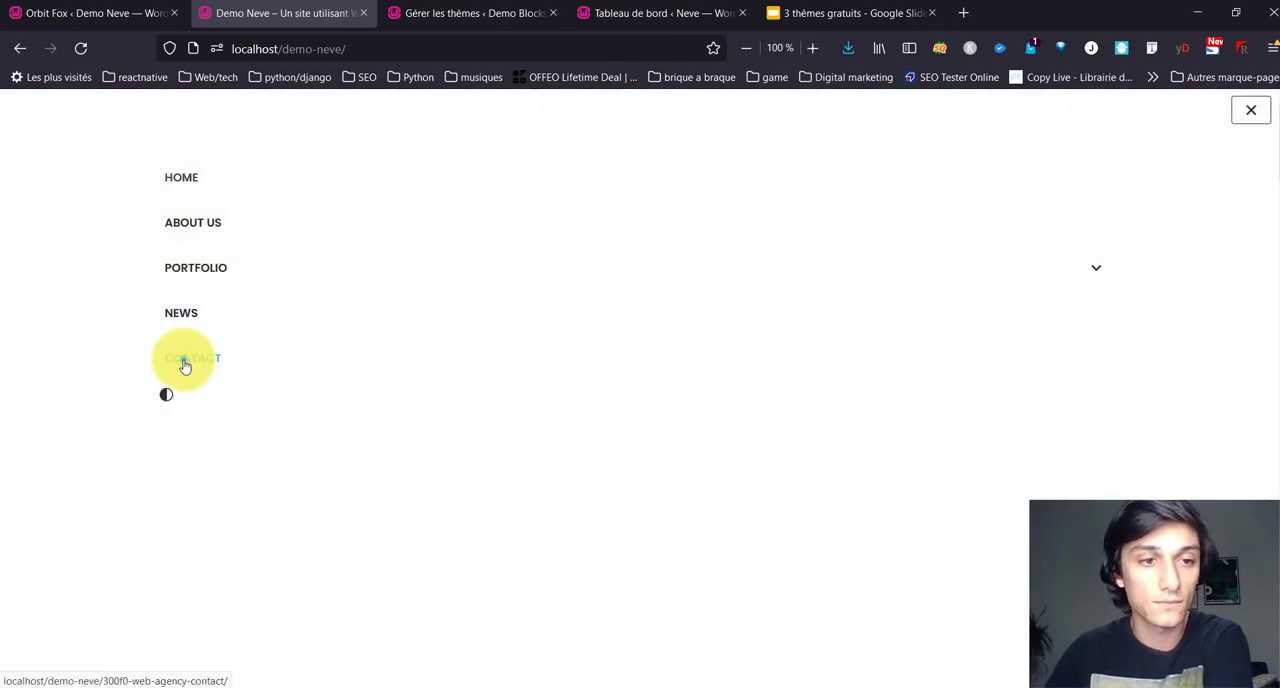
pyautogui.click(183, 360)
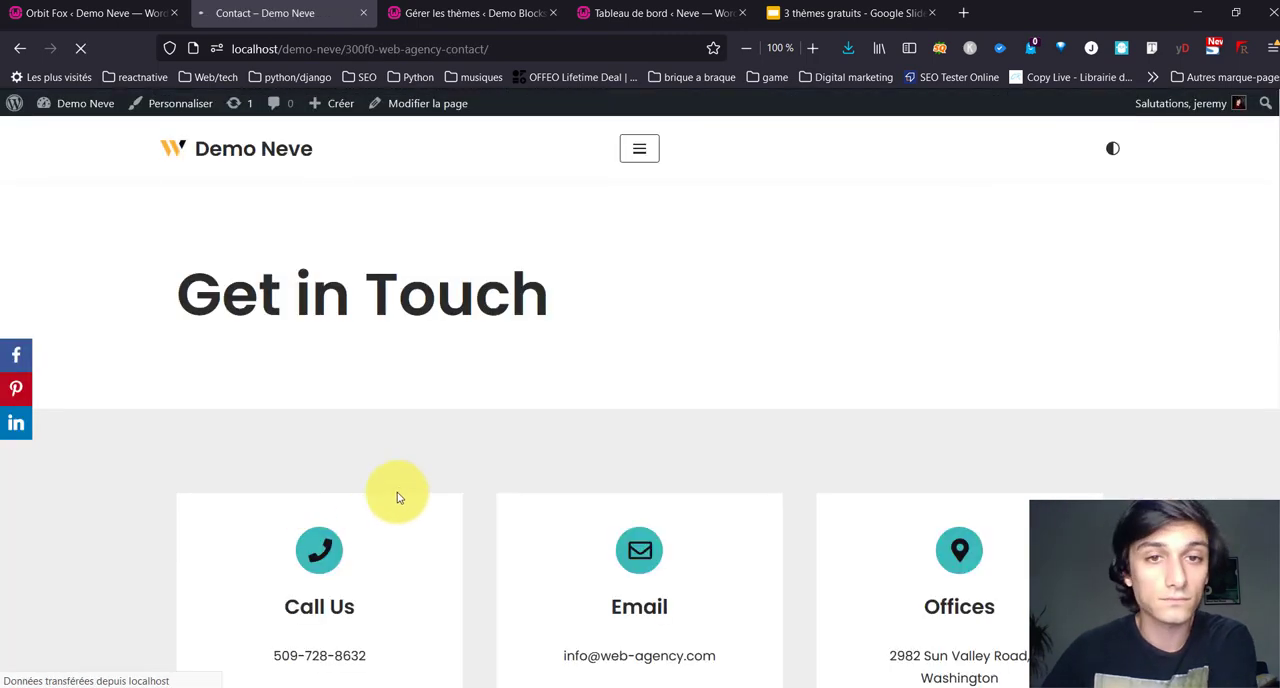
# Step: Open the Contact page in Elementor and select the social icons widget beneath the contact text for editing
pyautogui.scroll(-5, 391, 430)
pyautogui.scroll(-3, 391, 430)
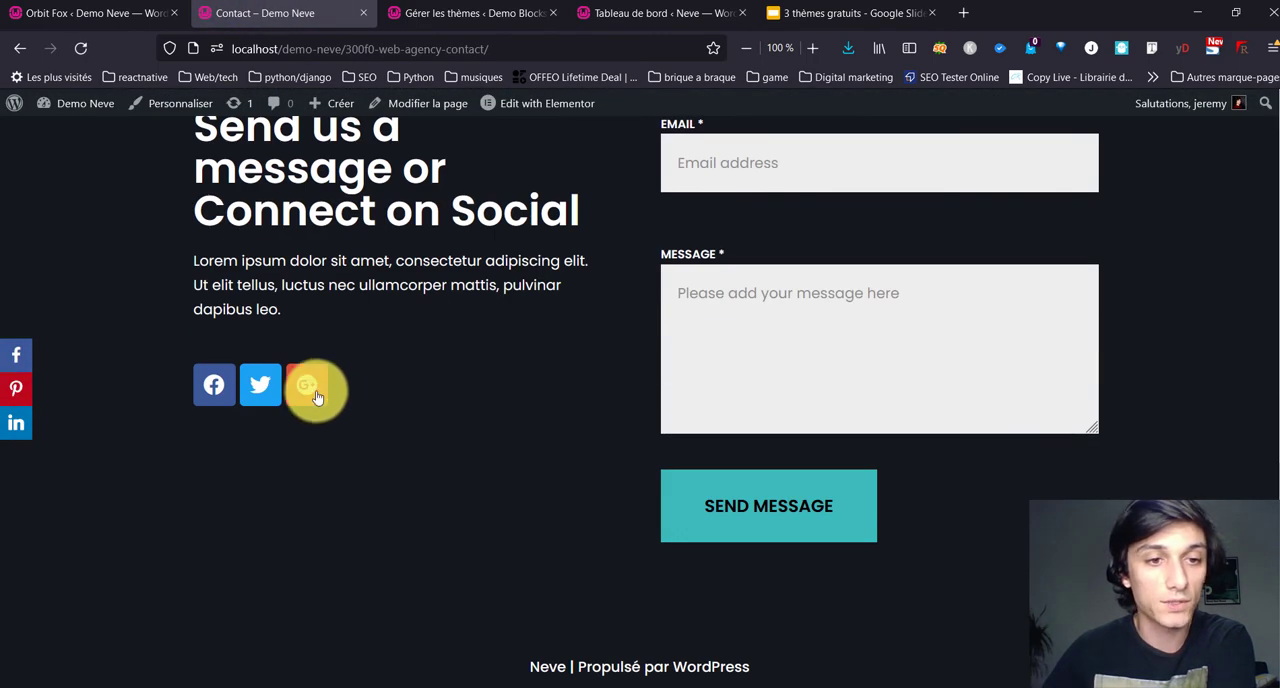
pyautogui.click(556, 106)
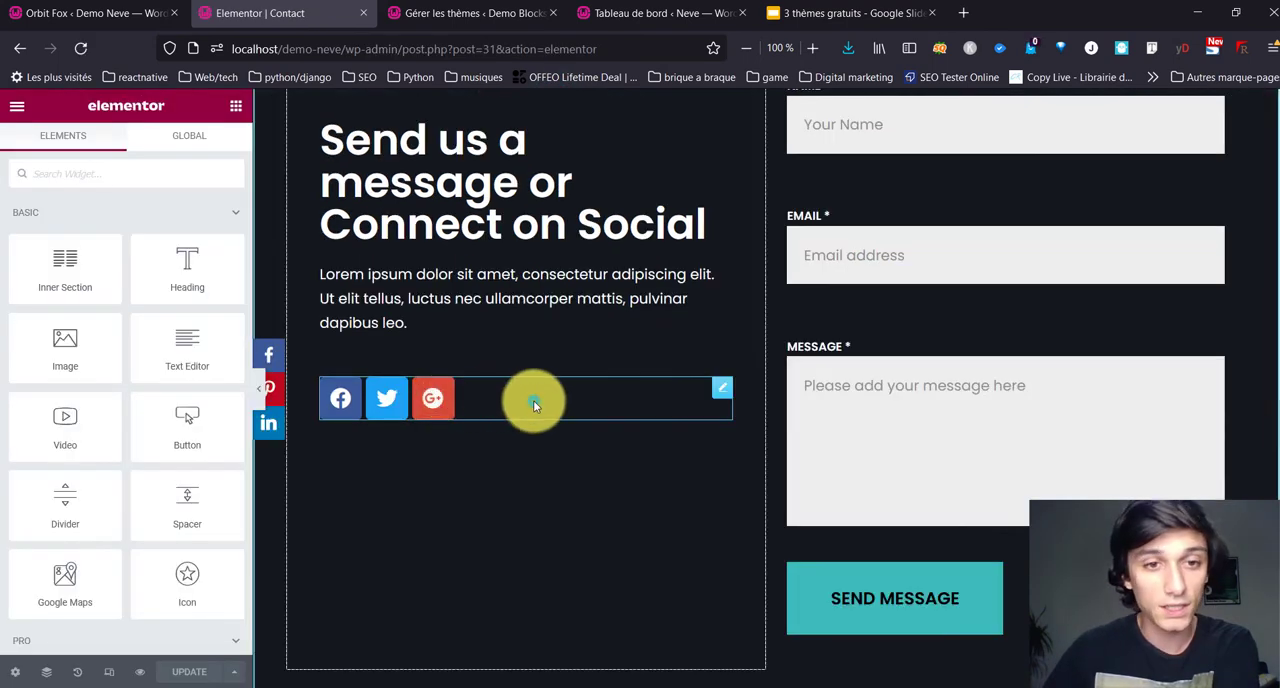
pyautogui.click(533, 400)
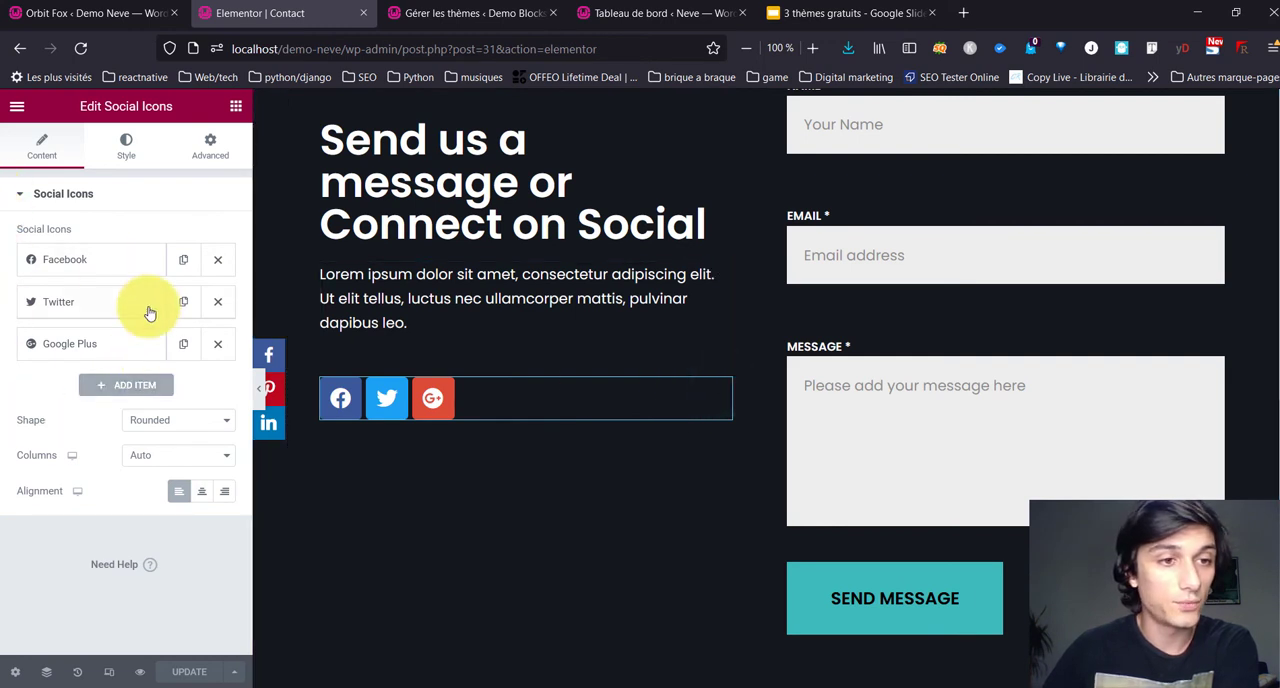
# Step: Switch the Facebook icon to custom colours and set its primary colour to the global Neve - Secondary Accent
pyautogui.click(127, 261)
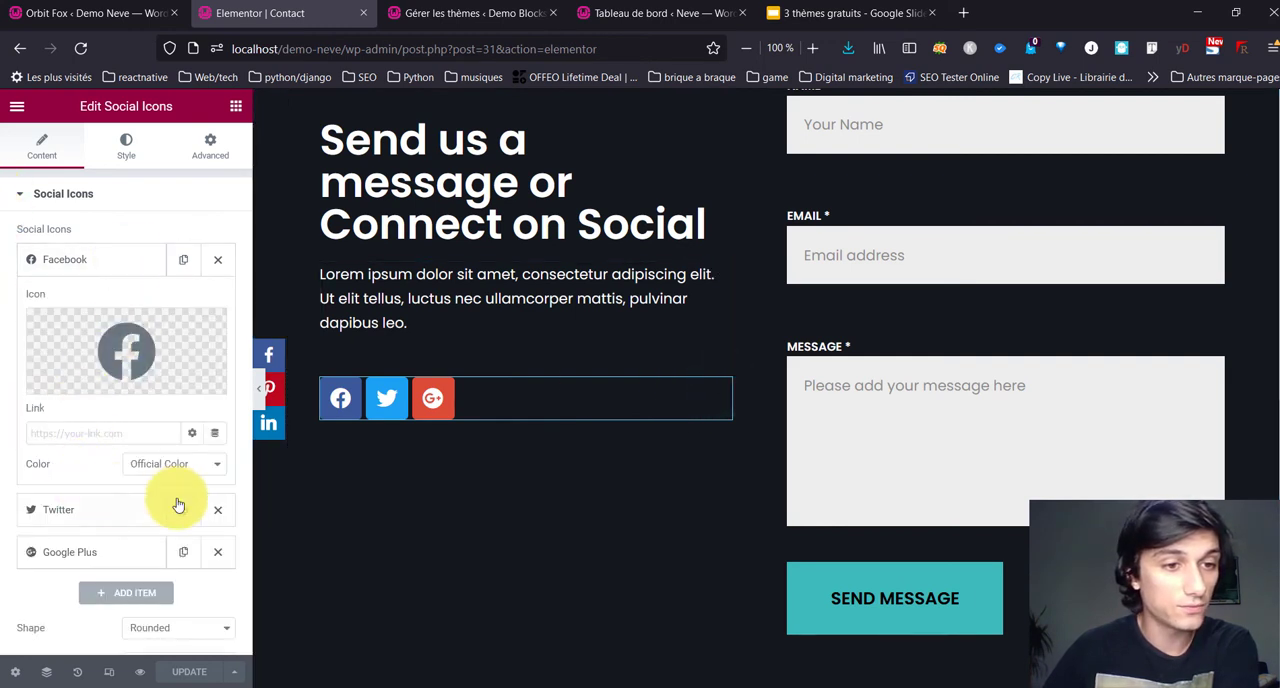
pyautogui.click(177, 466)
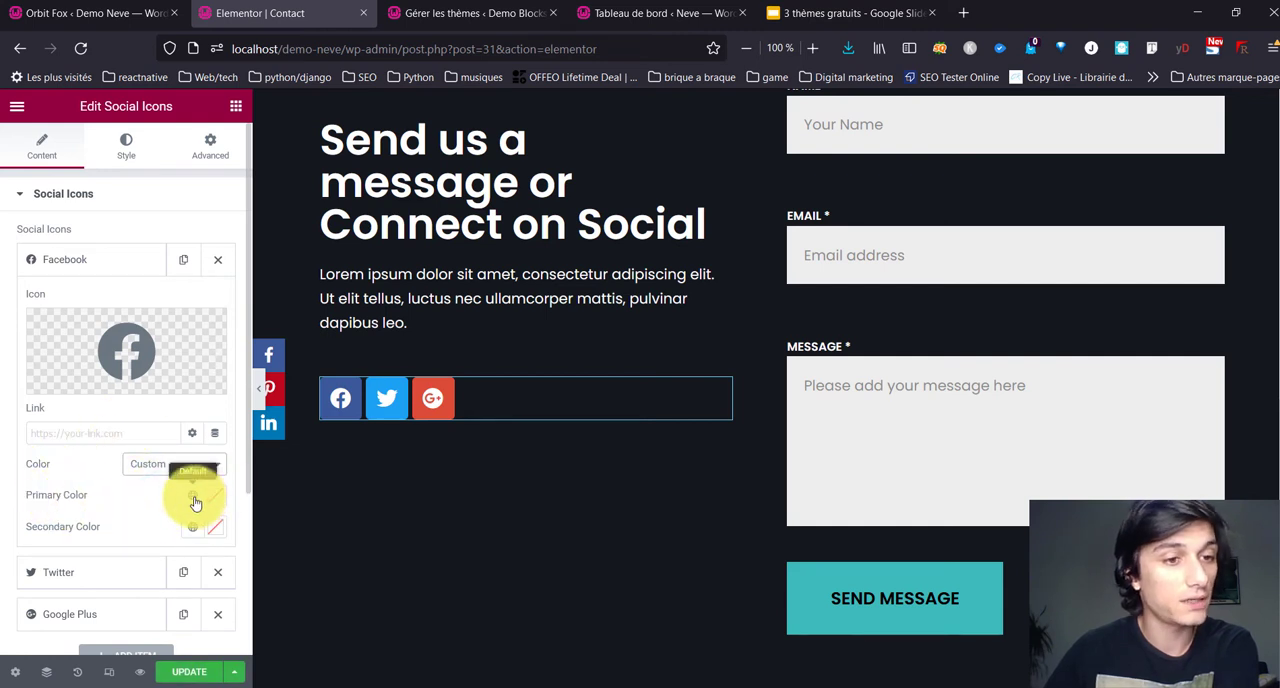
pyautogui.click(194, 496)
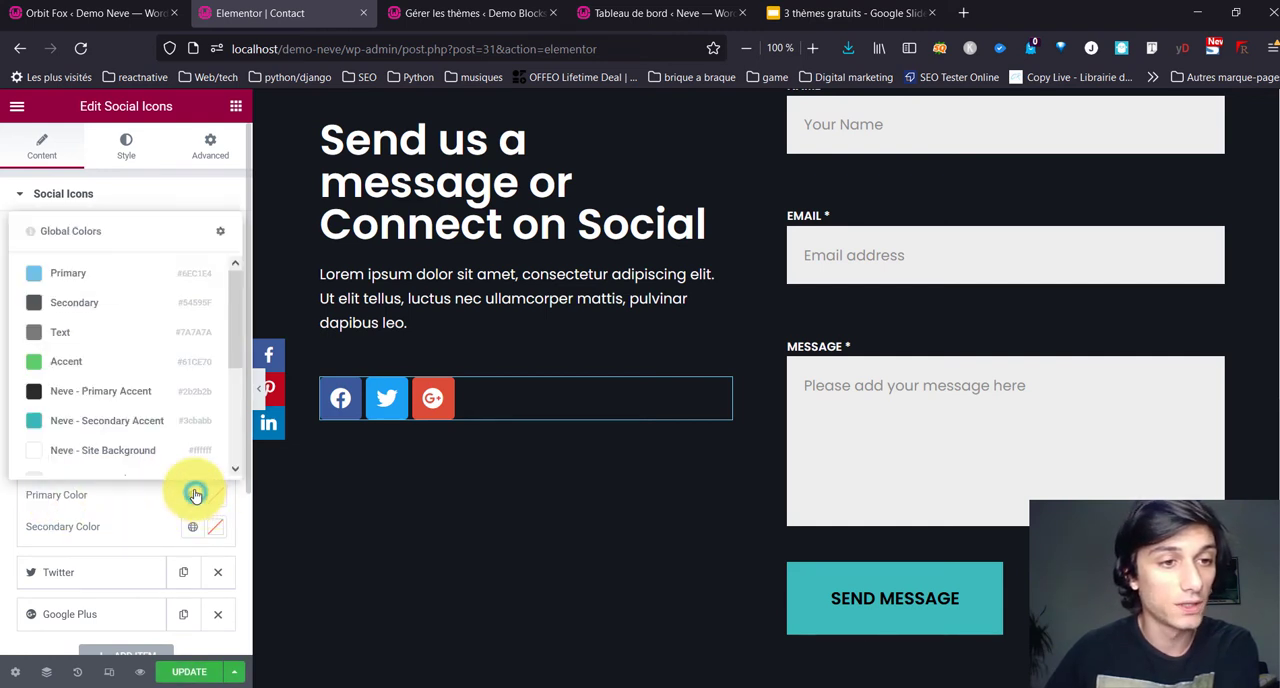
pyautogui.click(117, 421)
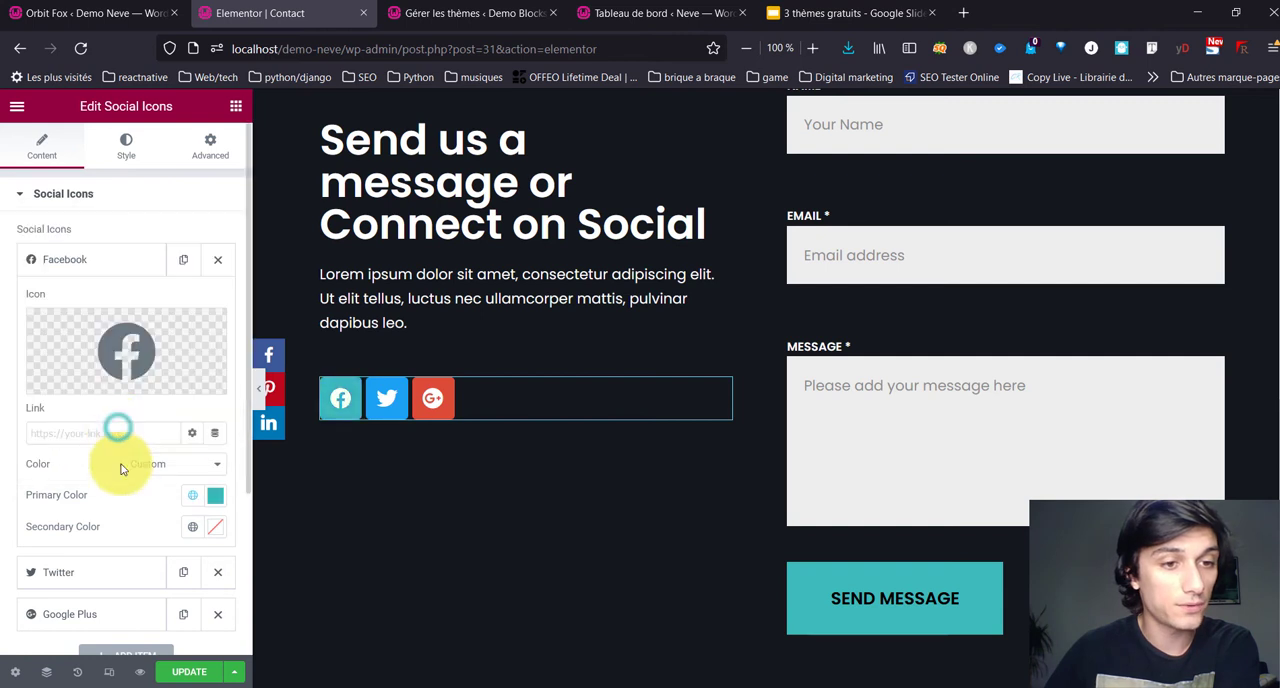
# Step: Try the global Neve - Extra Color 2 as the Facebook icon's secondary colour
pyautogui.click(198, 528)
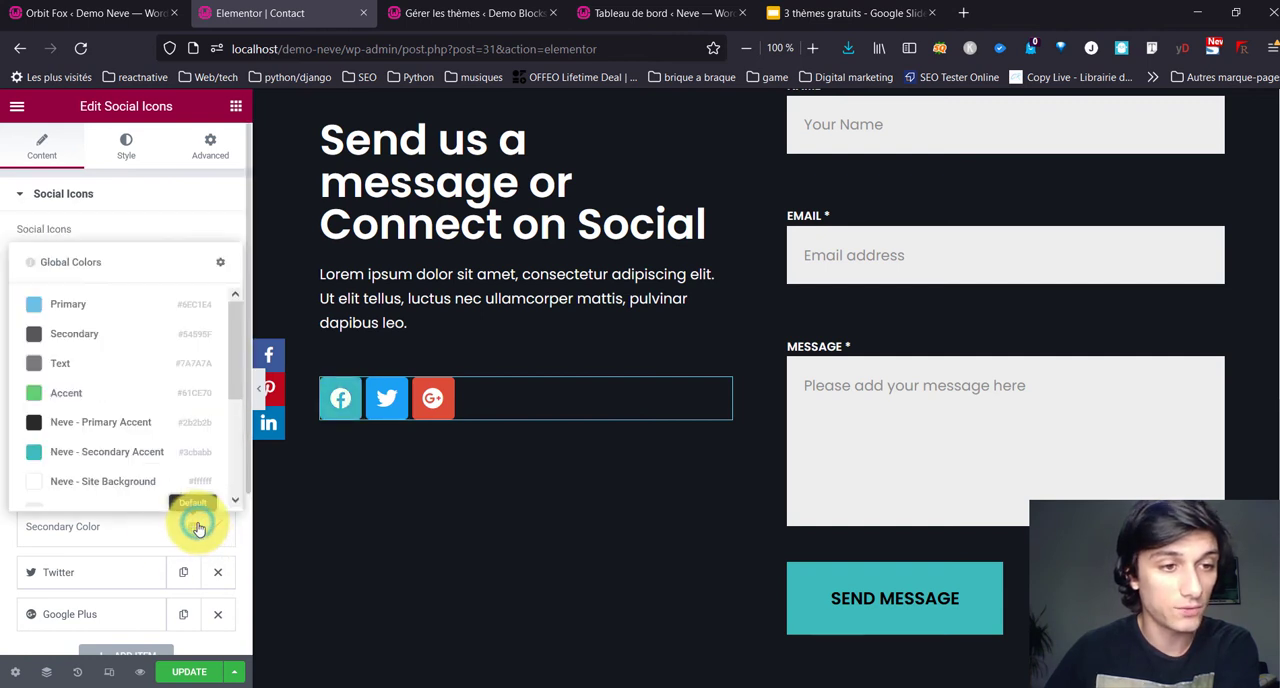
pyautogui.scroll(-3, 142, 487)
pyautogui.click(137, 485)
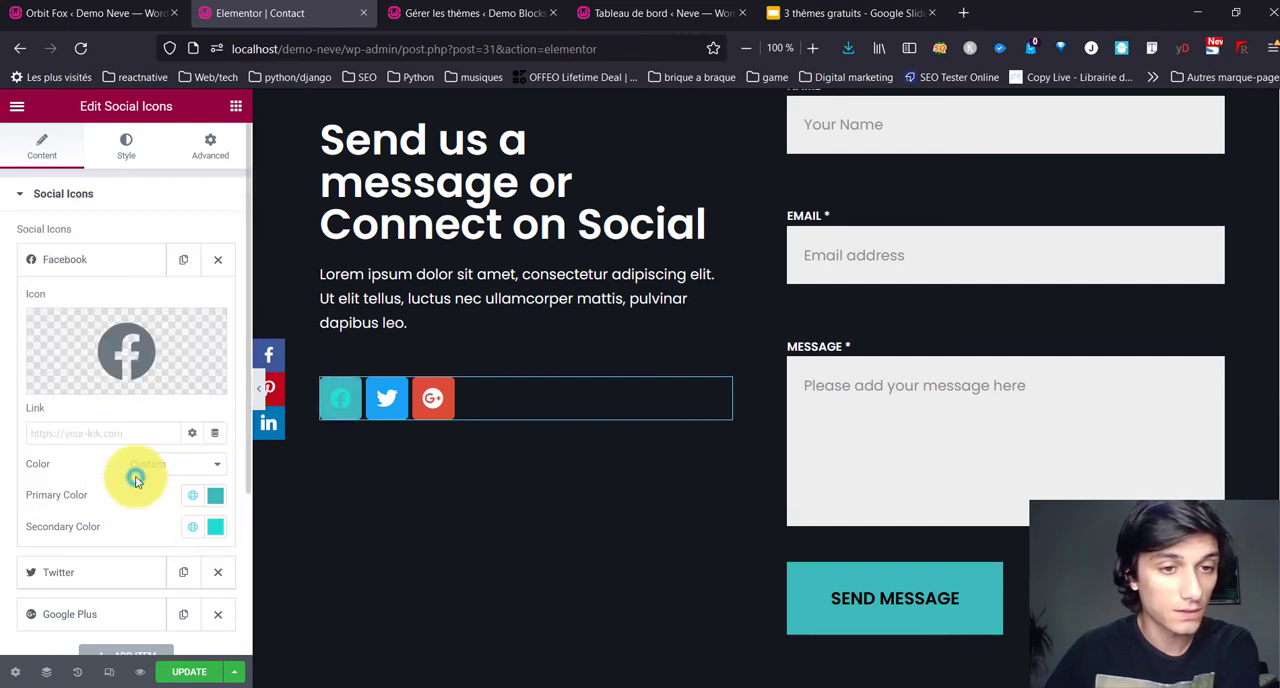
# Step: Set the Facebook icon's secondary colour to Neve's white text colour for dark backgrounds and update the page
pyautogui.click(195, 525)
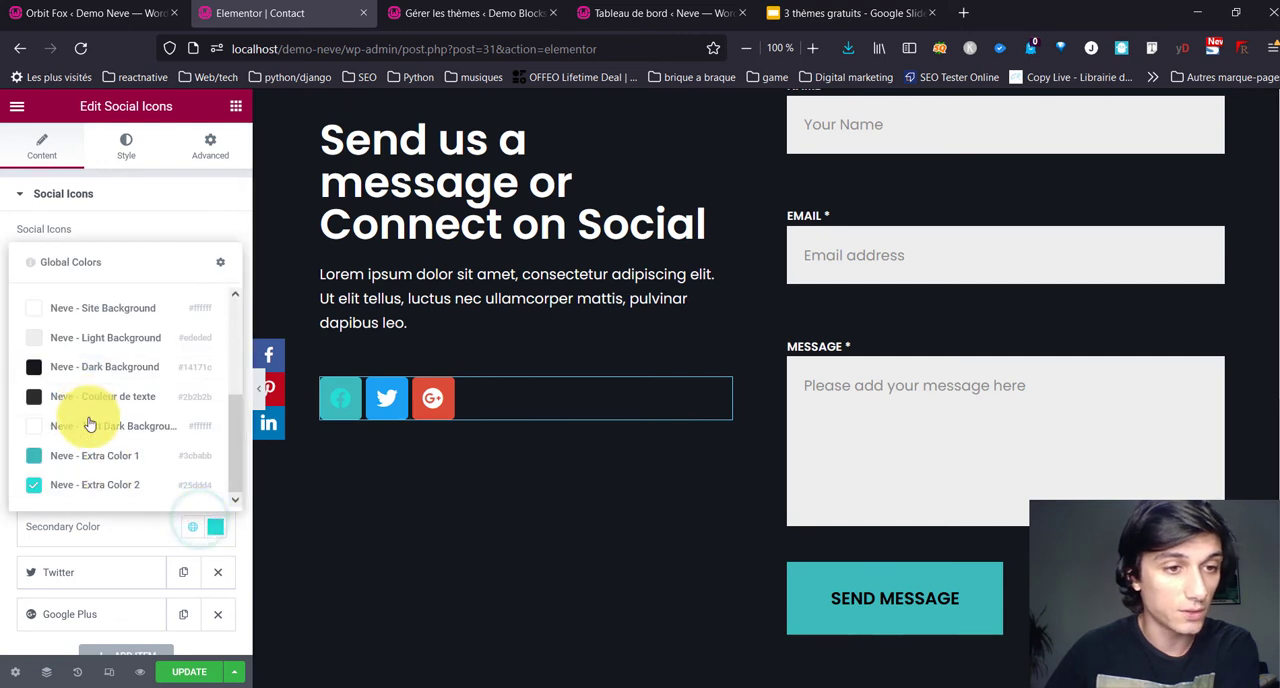
pyautogui.click(90, 425)
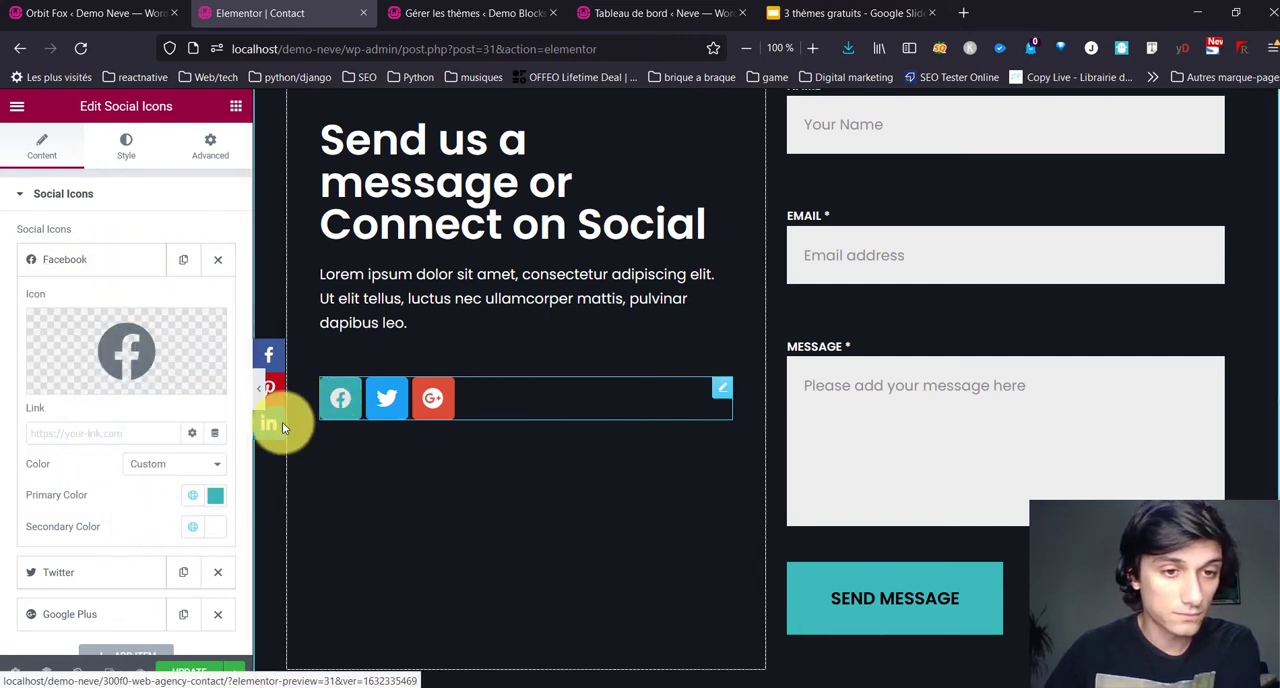
pyautogui.scroll(-3, 149, 471)
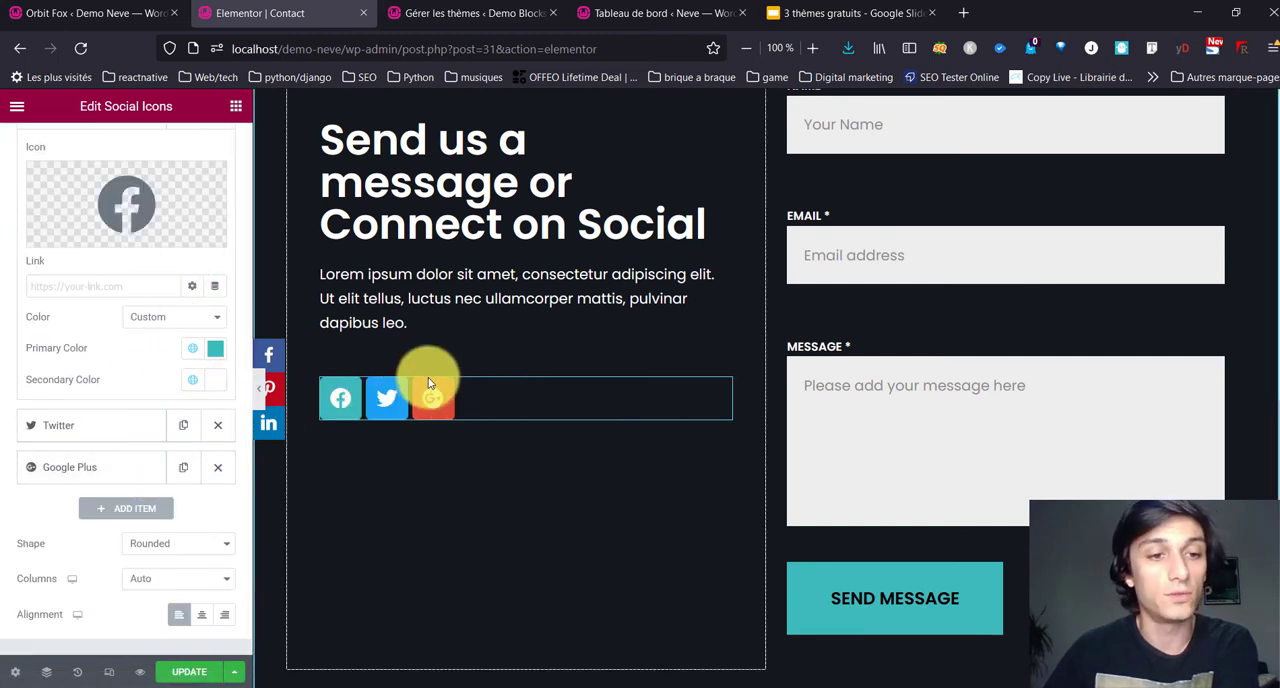
pyautogui.scroll(3, 110, 402)
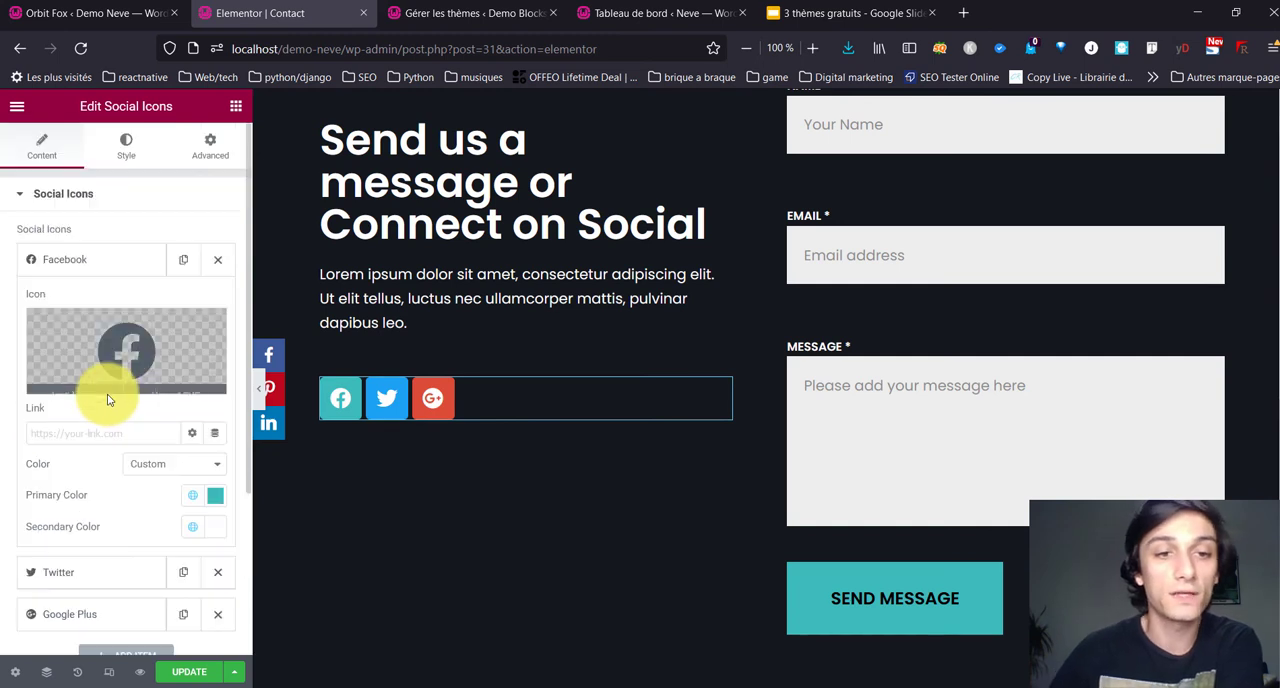
pyautogui.click(176, 672)
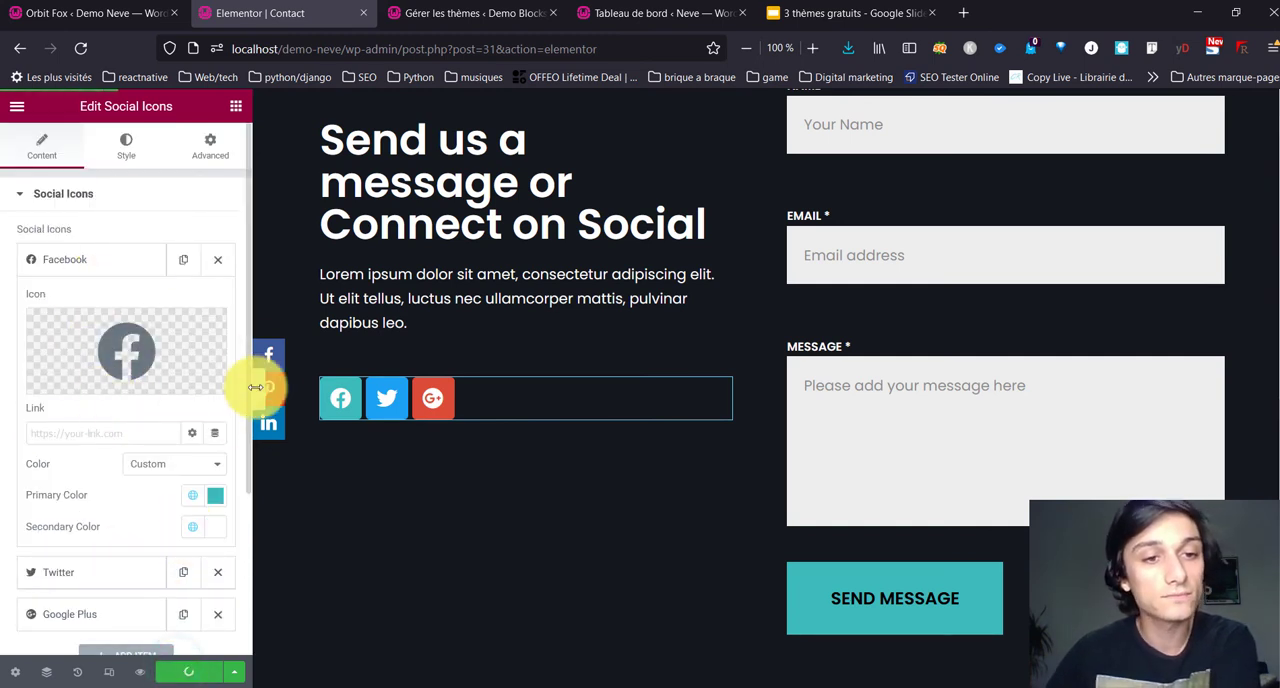
# Step: Close the Elementor editor tab and review Orbit Fox's available modules and its social sharing options
pyautogui.click(364, 13)
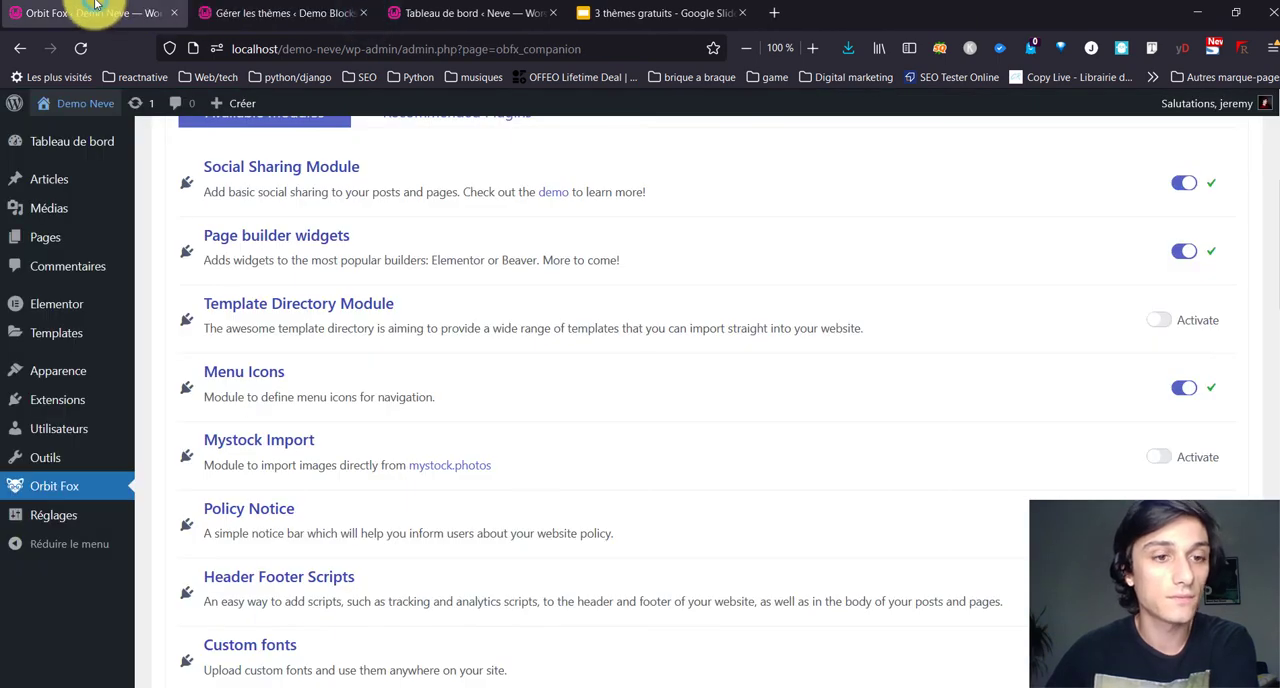
pyautogui.scroll(3, 470, 410)
pyautogui.scroll(-12, 471, 414)
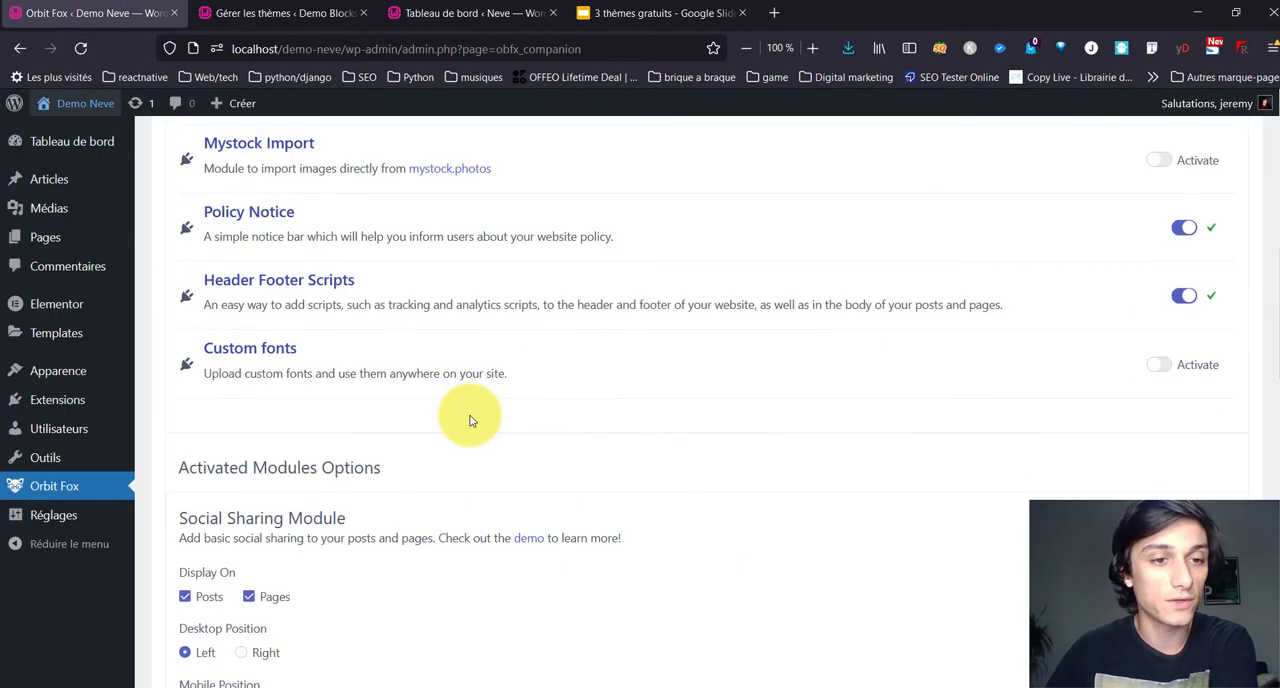
pyautogui.scroll(2, 470, 420)
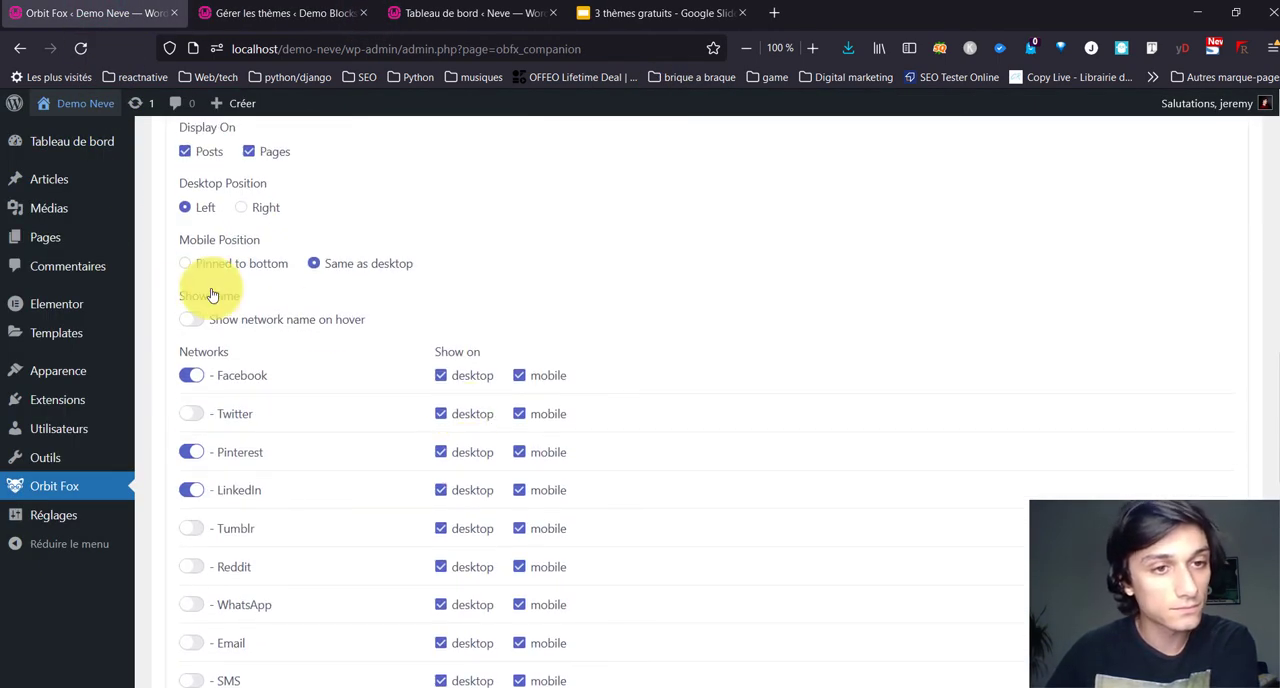
pyautogui.scroll(10, 211, 295)
# Step: Open Orbit Fox's recommended plugins and examine the list, including Optimole, Yoast SEO, Autoptimize and WPForms
pyautogui.click(500, 435)
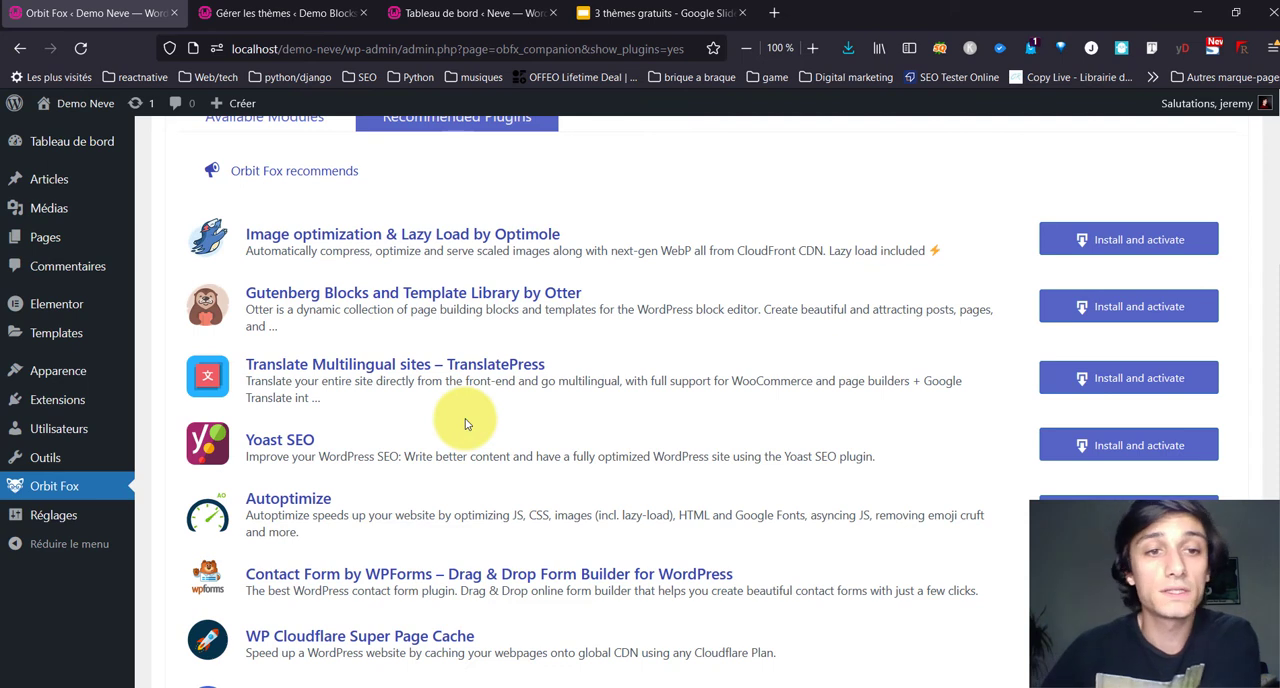
pyautogui.moveTo(270, 228); pyautogui.dragTo(600, 234)
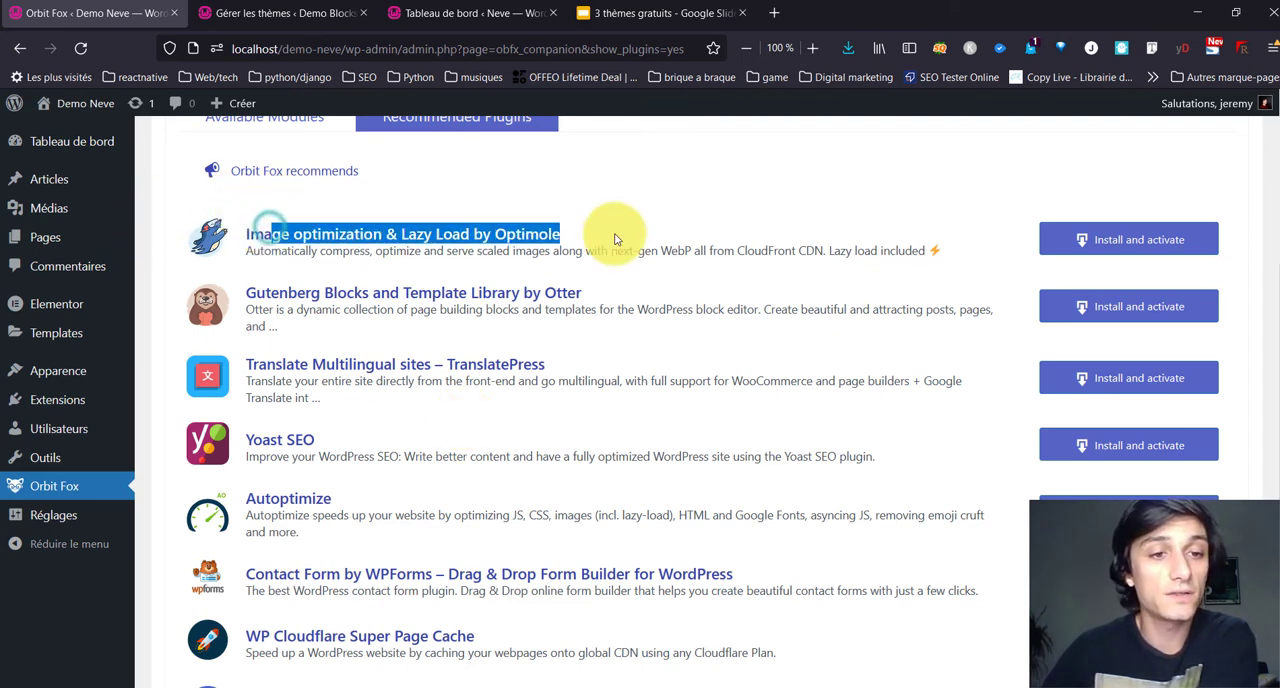
pyautogui.moveTo(252, 436); pyautogui.dragTo(423, 423)
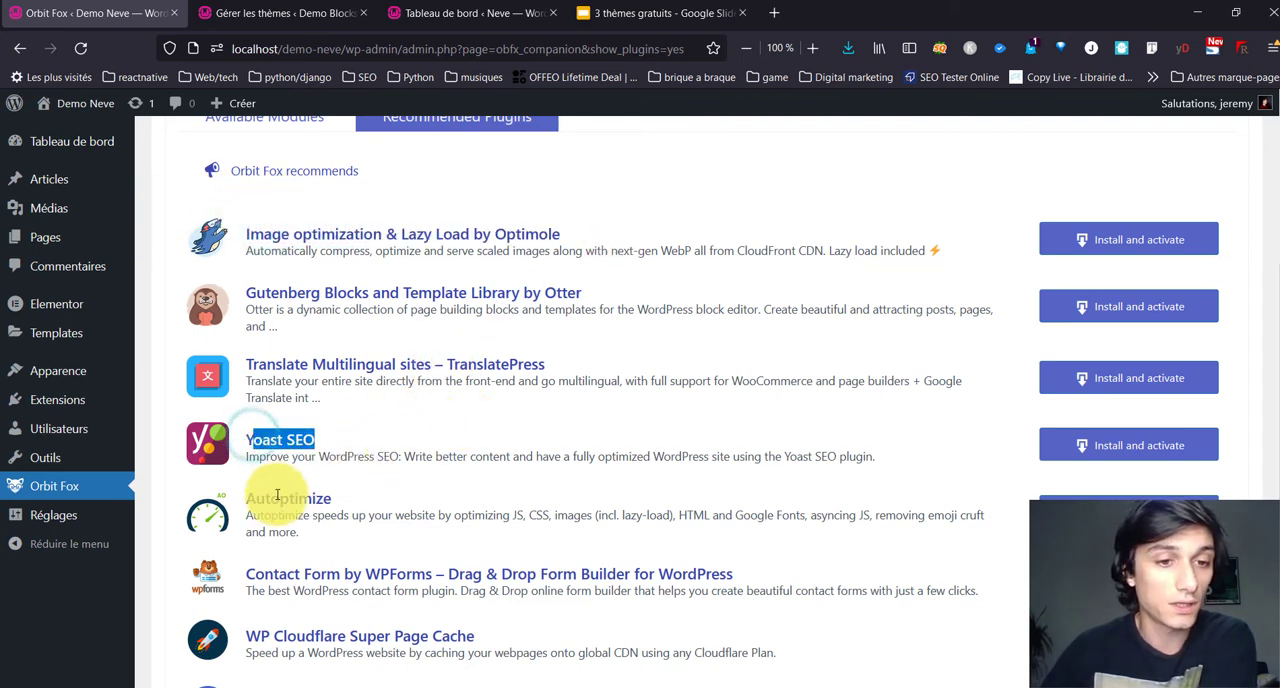
pyautogui.moveTo(271, 500); pyautogui.dragTo(371, 491)
pyautogui.scroll(-2, 378, 492)
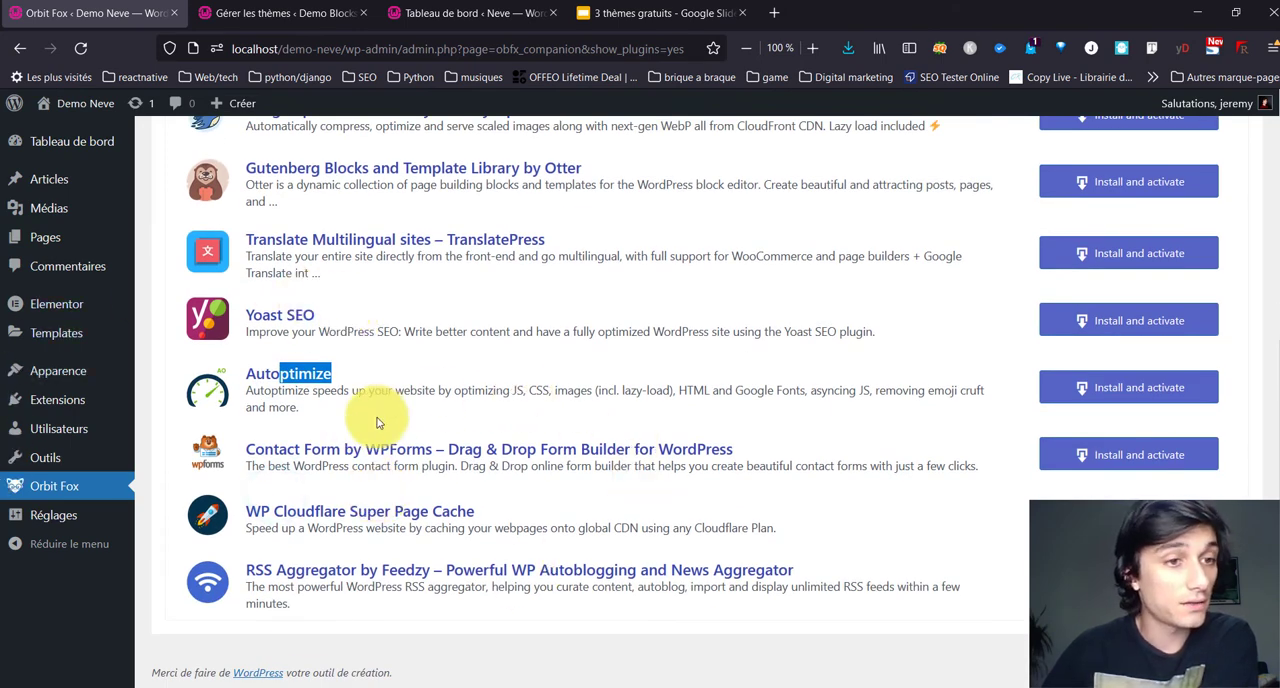
pyautogui.moveTo(322, 466); pyautogui.dragTo(455, 450)
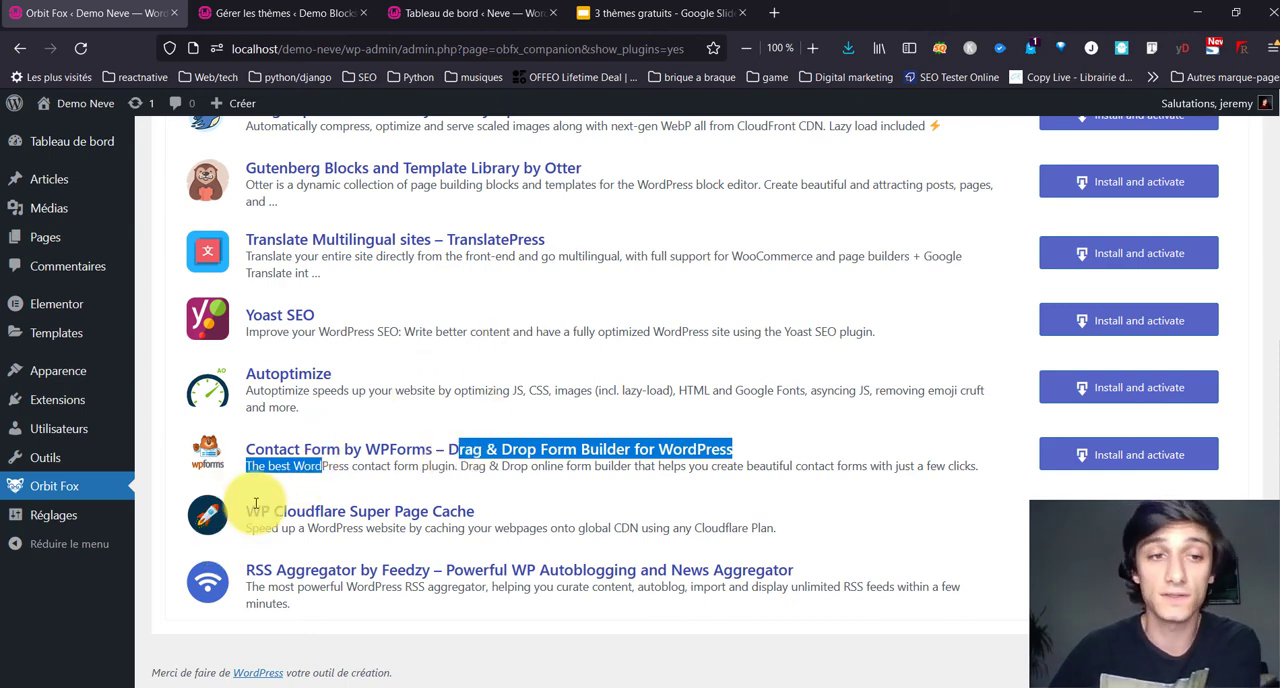
pyautogui.scroll(5, 255, 505)
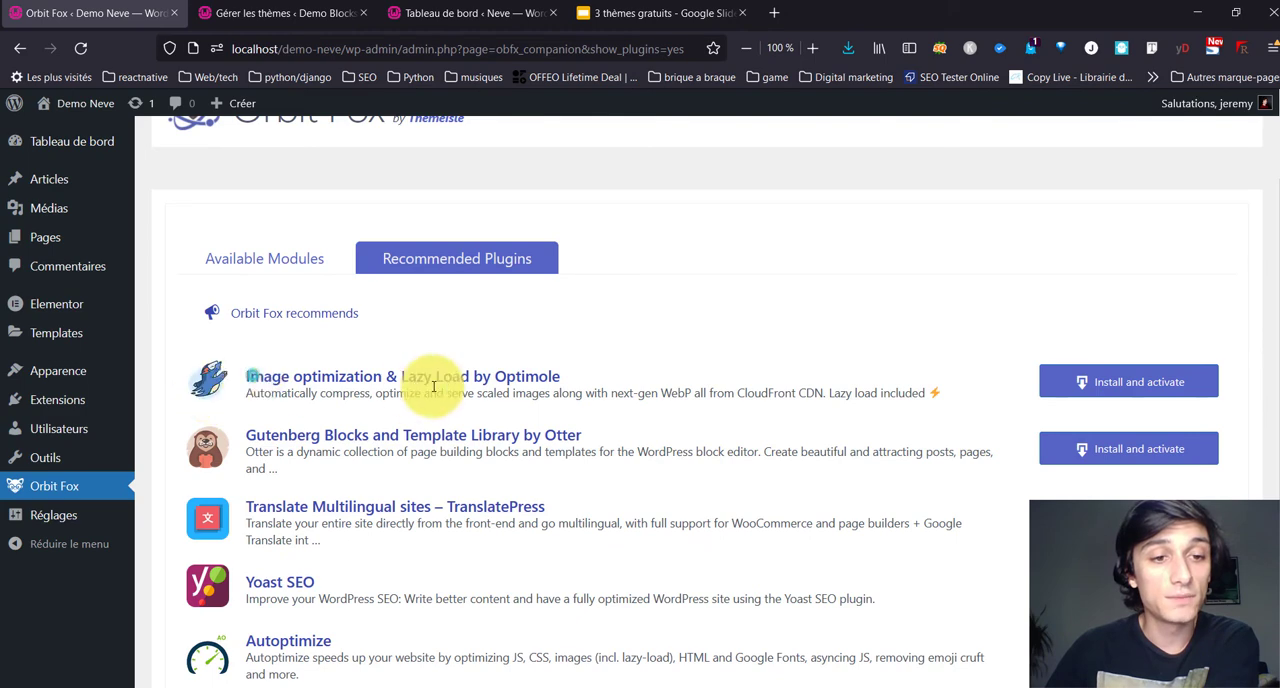
# Step: Review Orbit Fox's recommended plugins again, highlighting Autoptimize, Yoast SEO and TranslatePress
pyautogui.moveTo(430, 393); pyautogui.dragTo(309, 370)
pyautogui.scroll(-5, 235, 600)
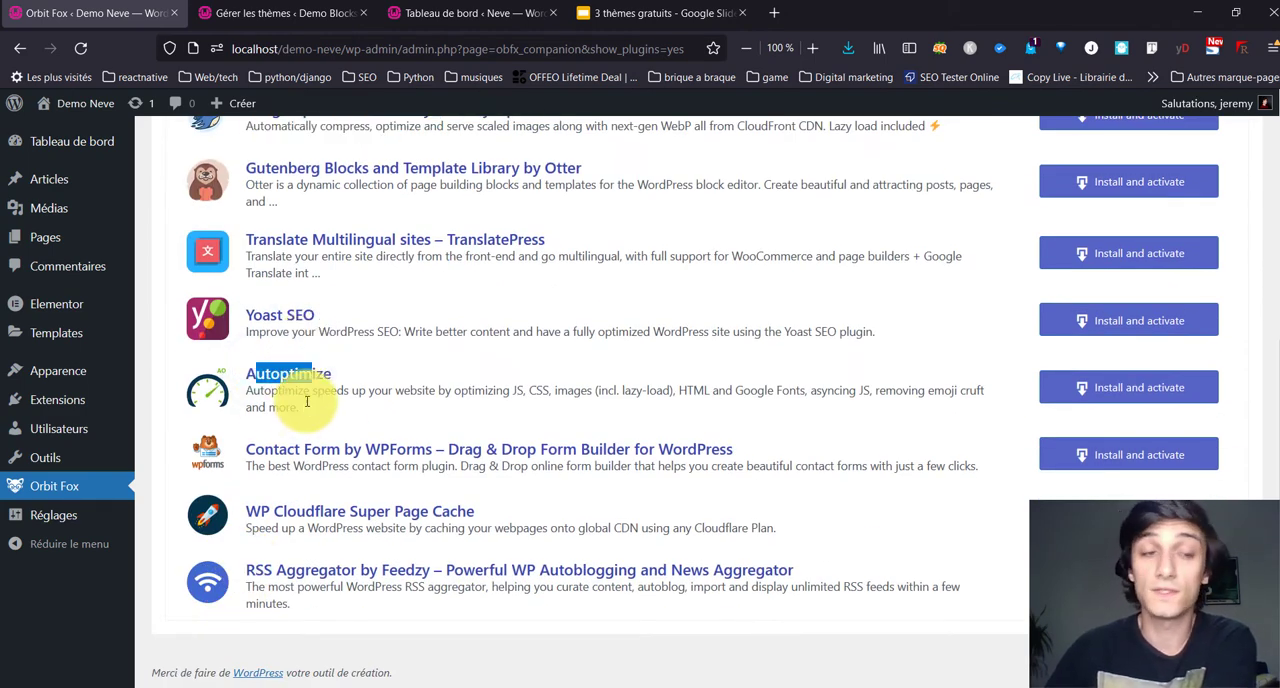
pyautogui.scroll(2, 305, 408)
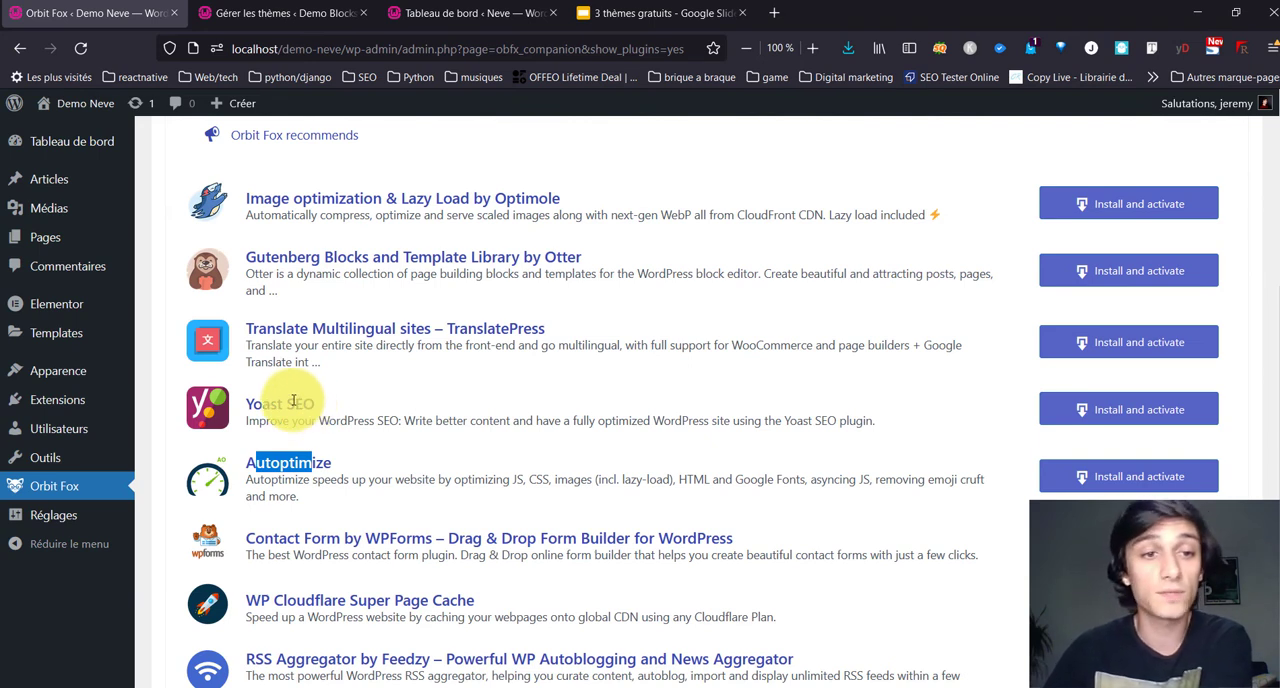
pyautogui.moveTo(246, 400); pyautogui.dragTo(351, 418)
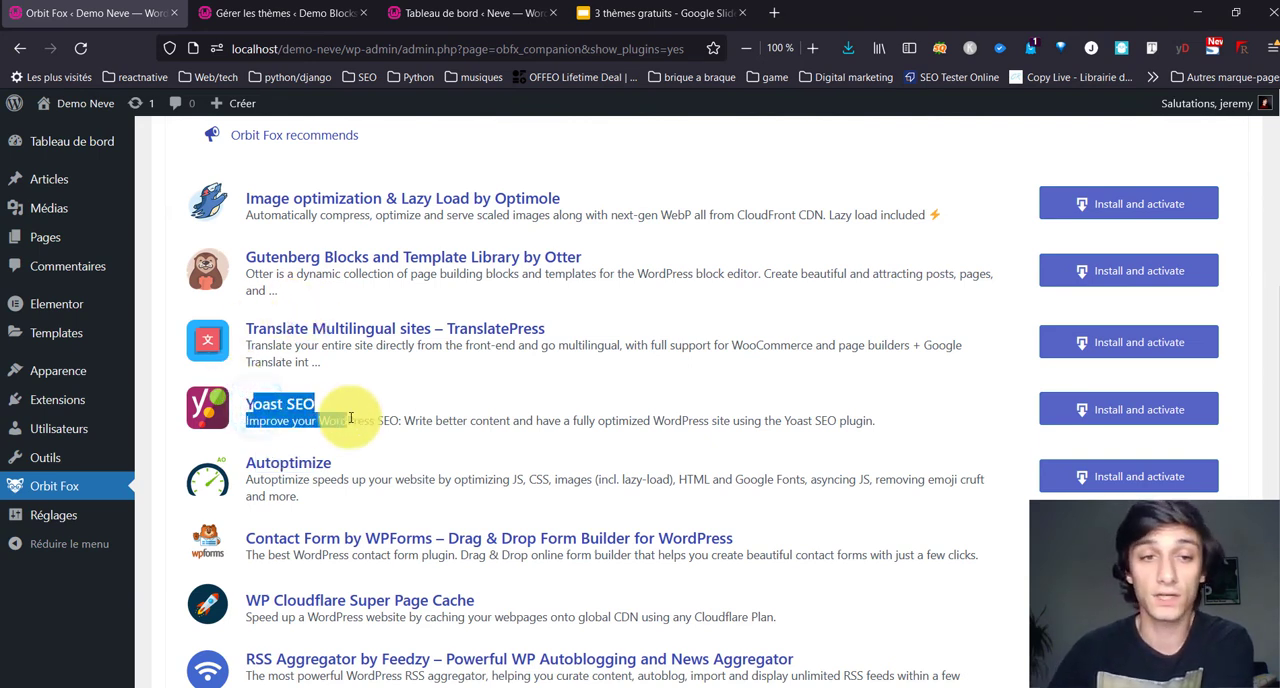
pyautogui.moveTo(250, 326); pyautogui.dragTo(560, 342)
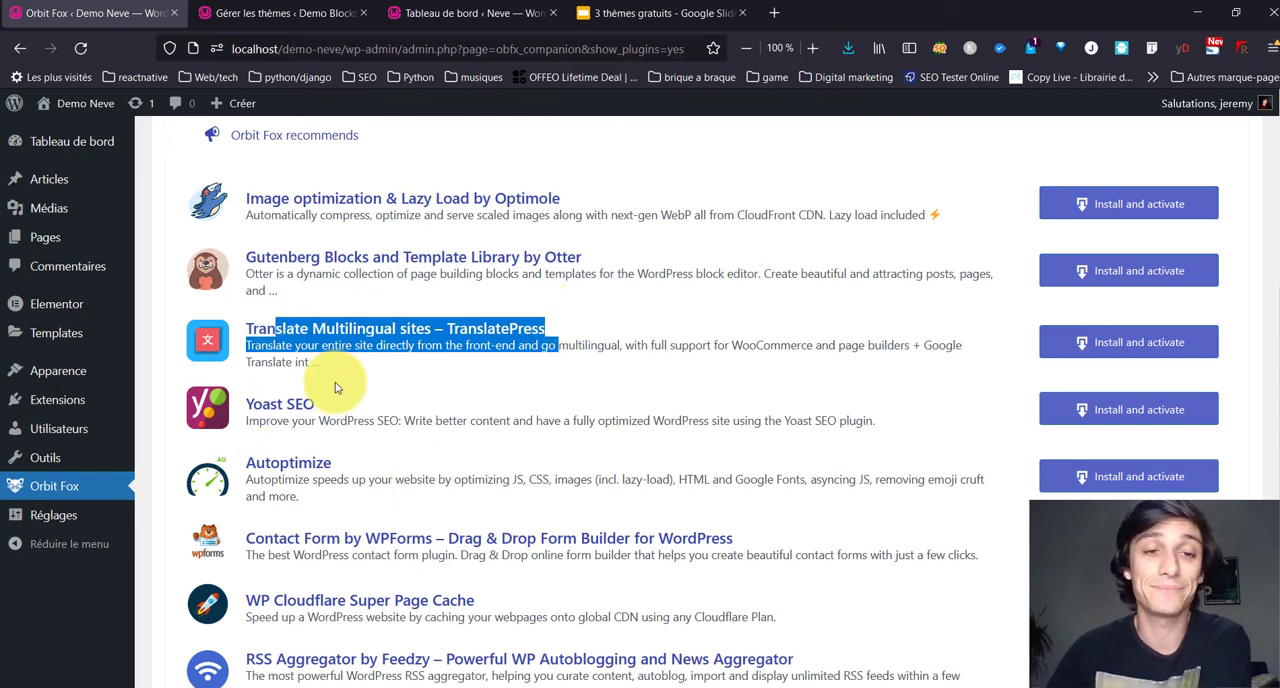
pyautogui.scroll(-2, 337, 380)
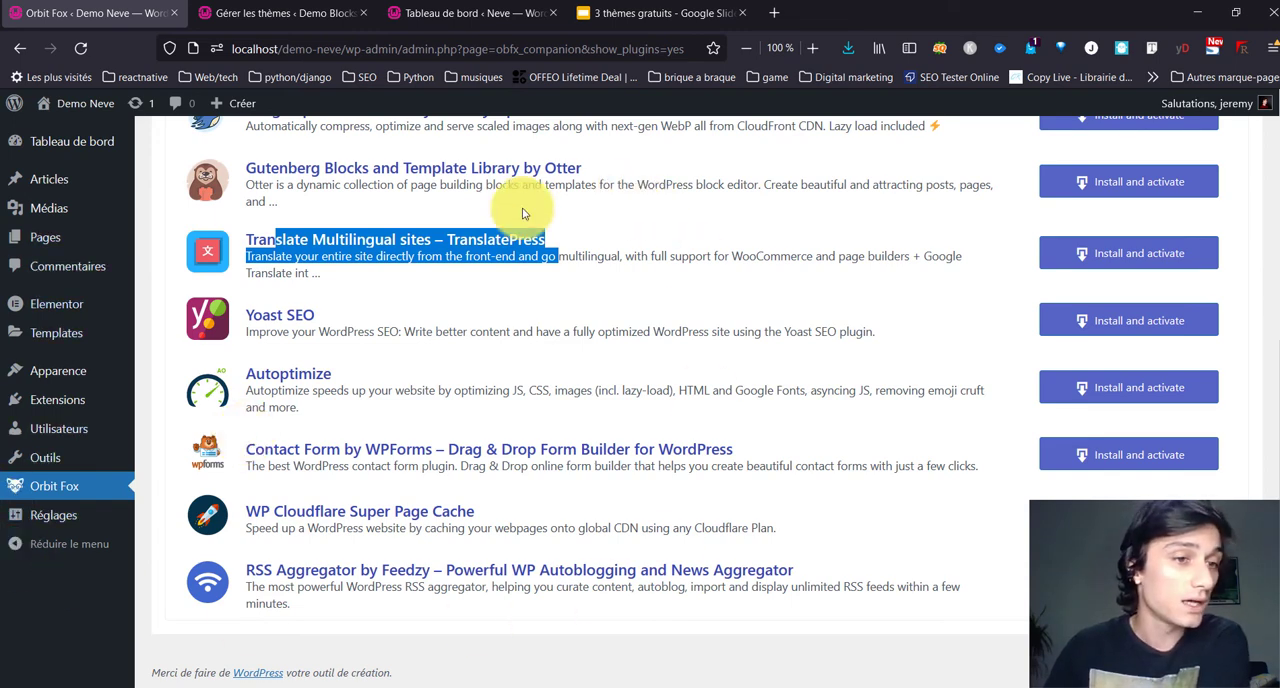
# Step: Open the plugins section of Neve Options and examine the suggested plugins, from Optimole down to Visualizer and WPForms
pyautogui.moveTo(60, 372)
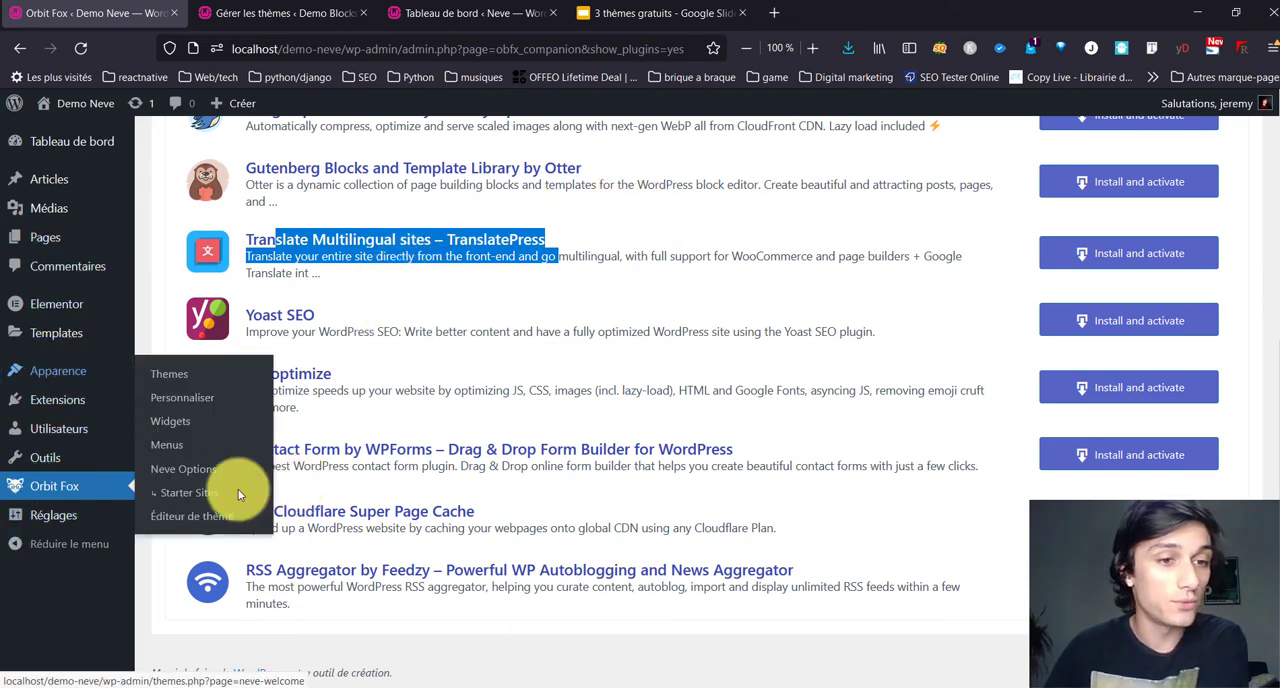
pyautogui.click(183, 467)
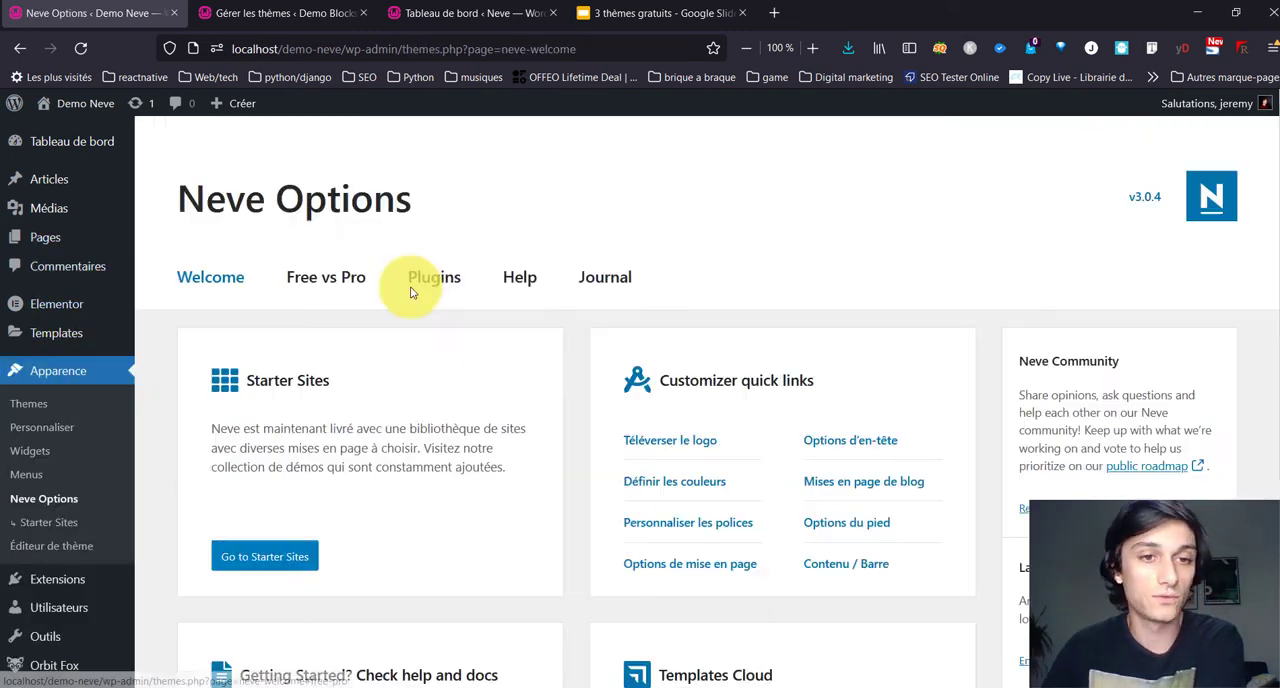
pyautogui.click(431, 279)
pyautogui.scroll(-2, 462, 231)
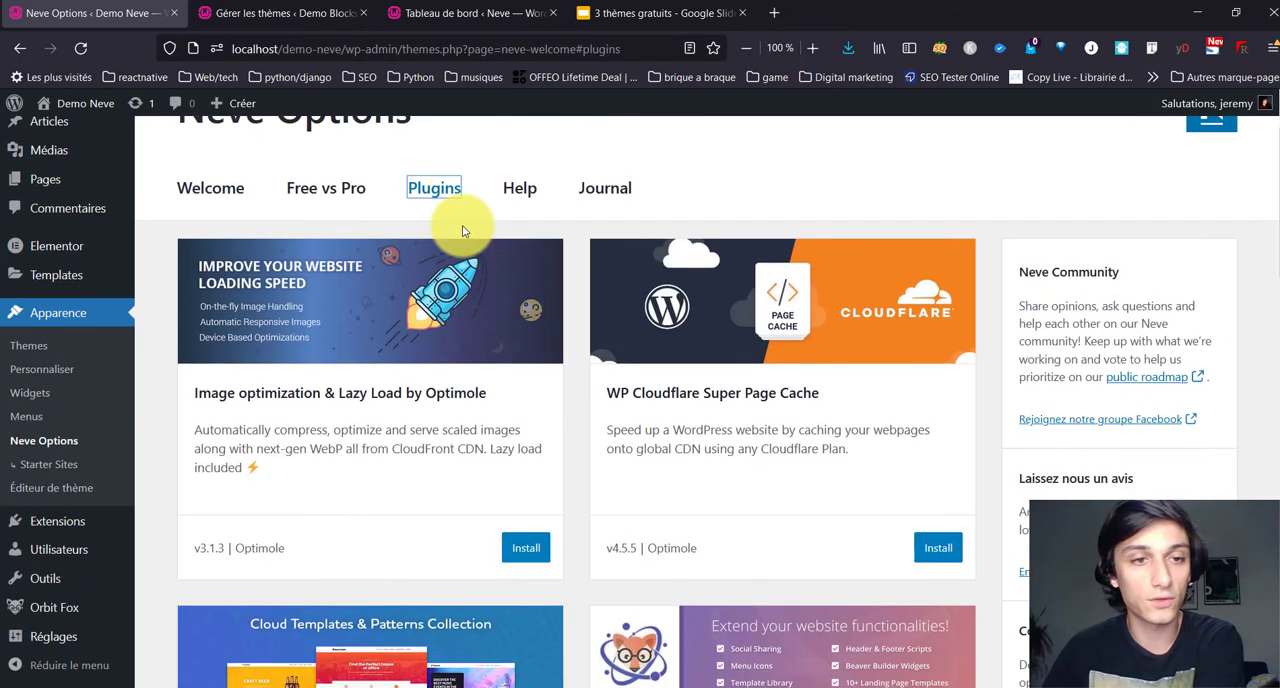
pyautogui.scroll(-2, 345, 443)
pyautogui.scroll(-4, 440, 255)
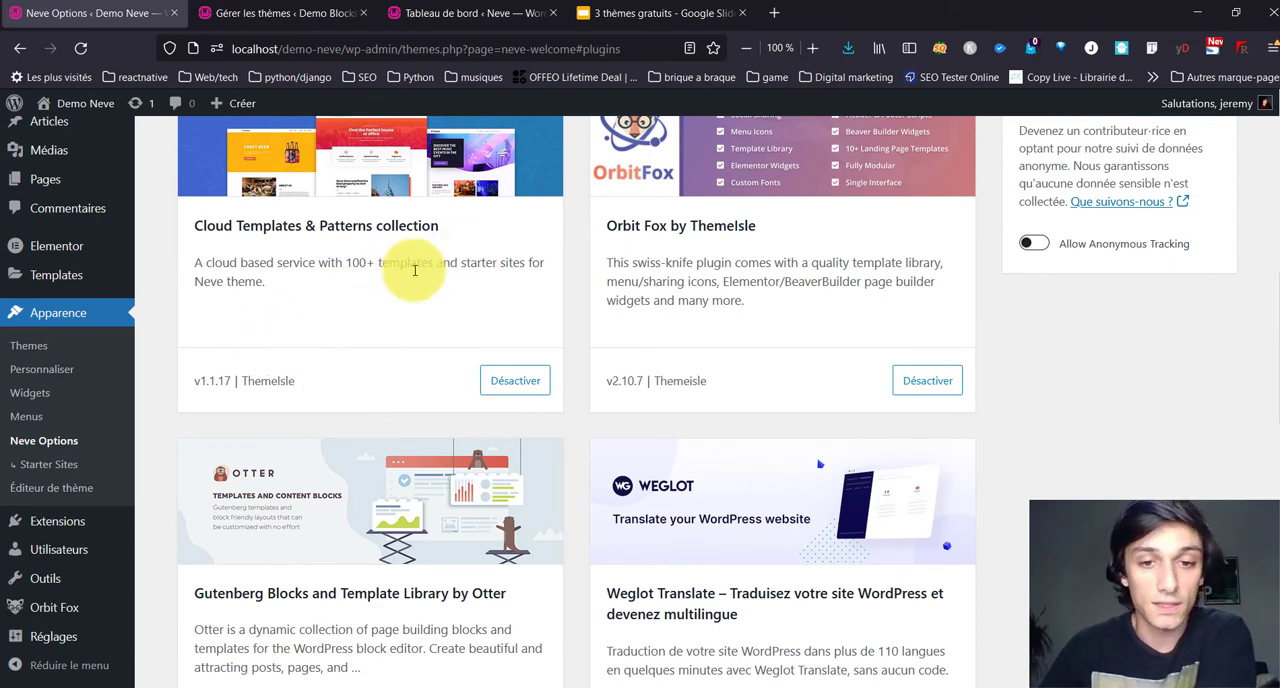
pyautogui.scroll(-3, 445, 252)
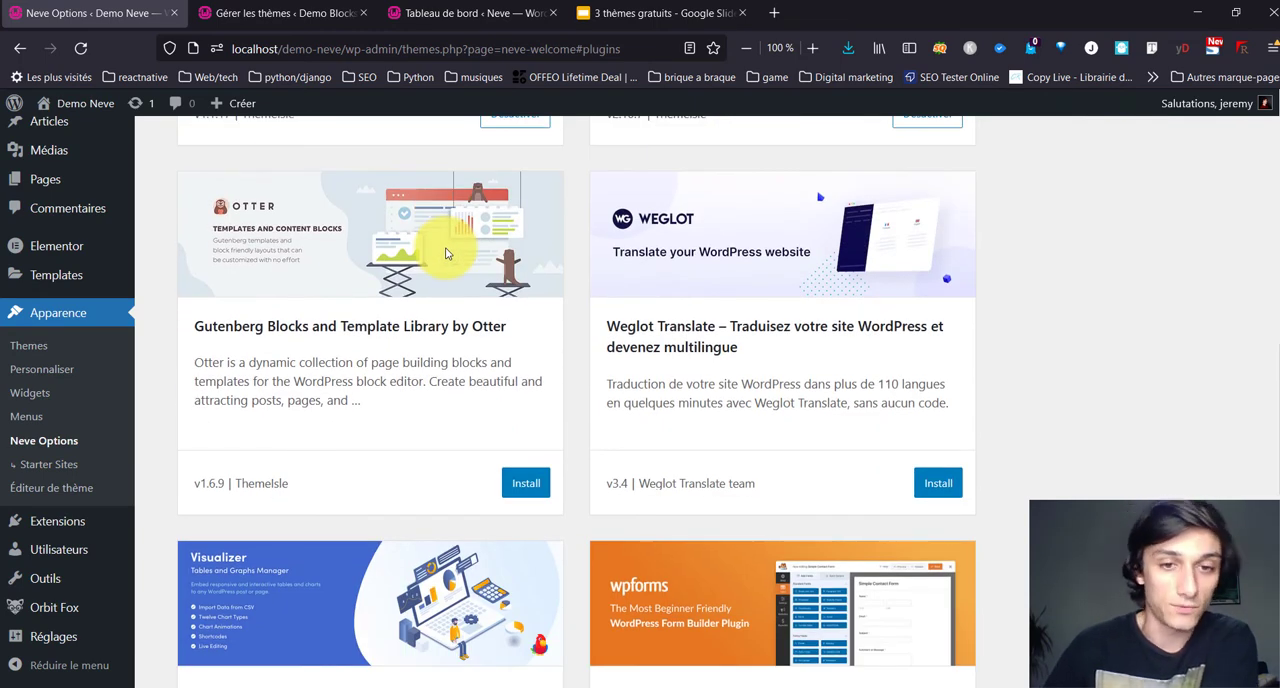
pyautogui.scroll(-2, 447, 252)
pyautogui.scroll(-5, 445, 246)
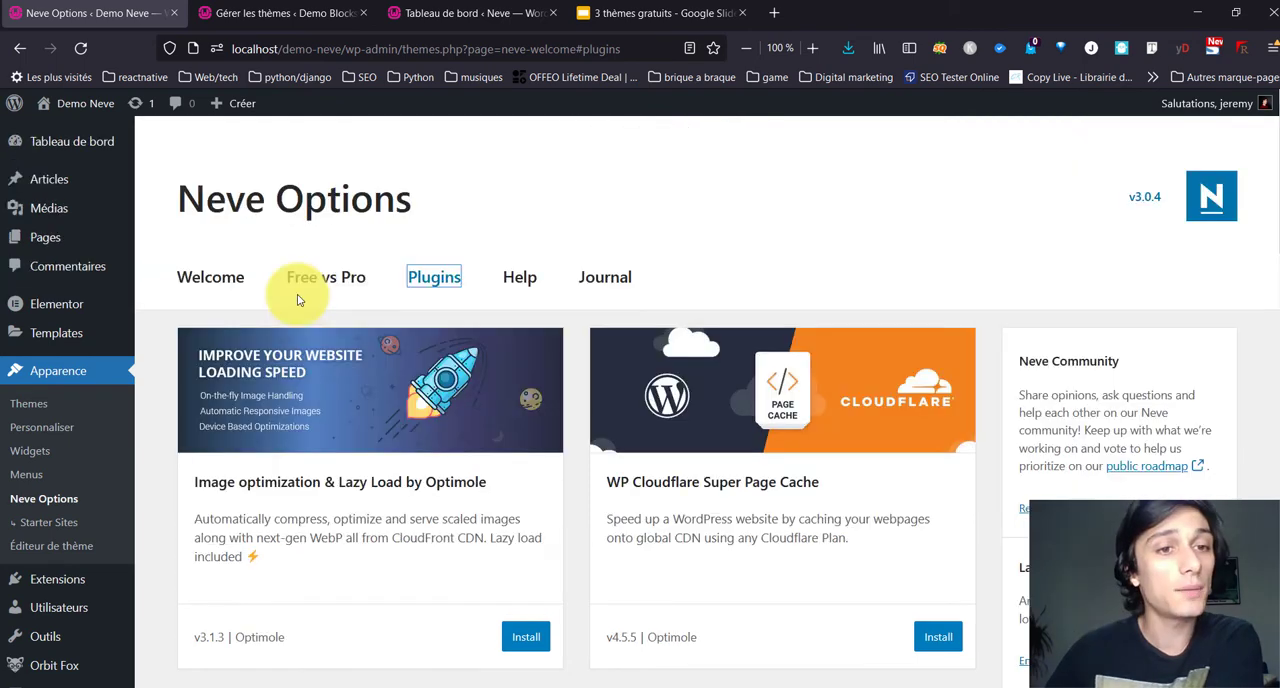
# Step: Open the Free vs Pro comparison in Neve Options and examine which features each version includes
pyautogui.click(323, 280)
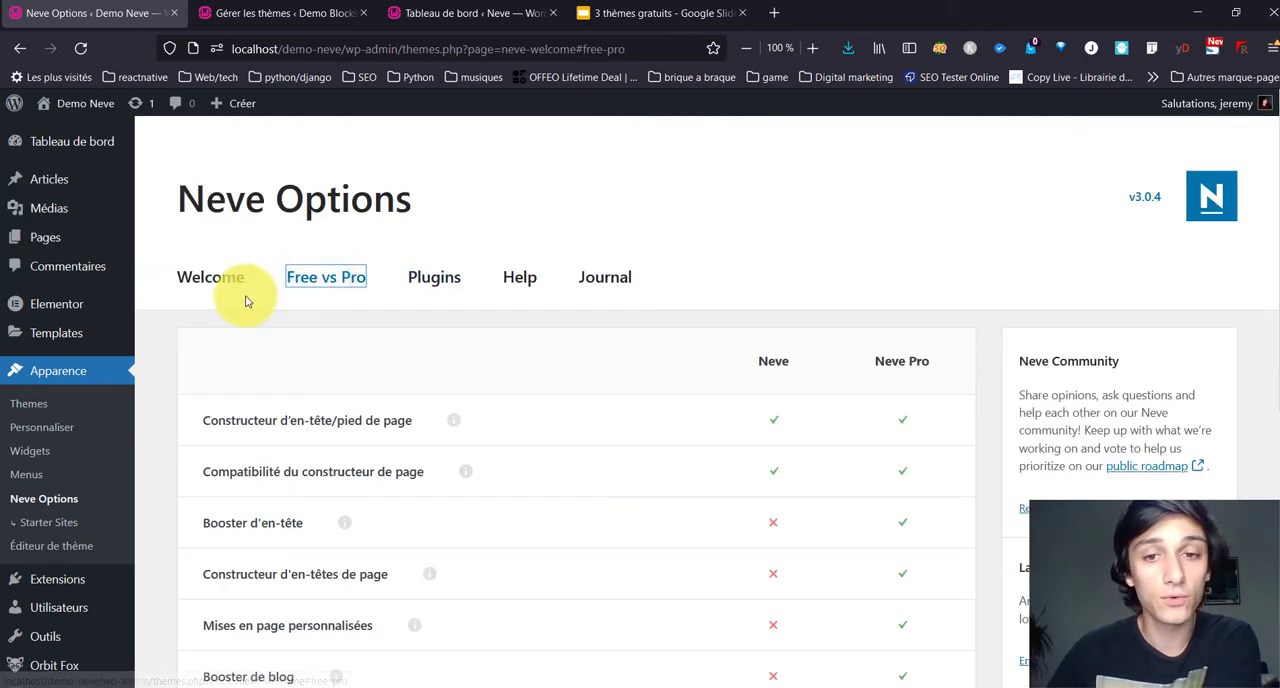
pyautogui.scroll(-4, 247, 290)
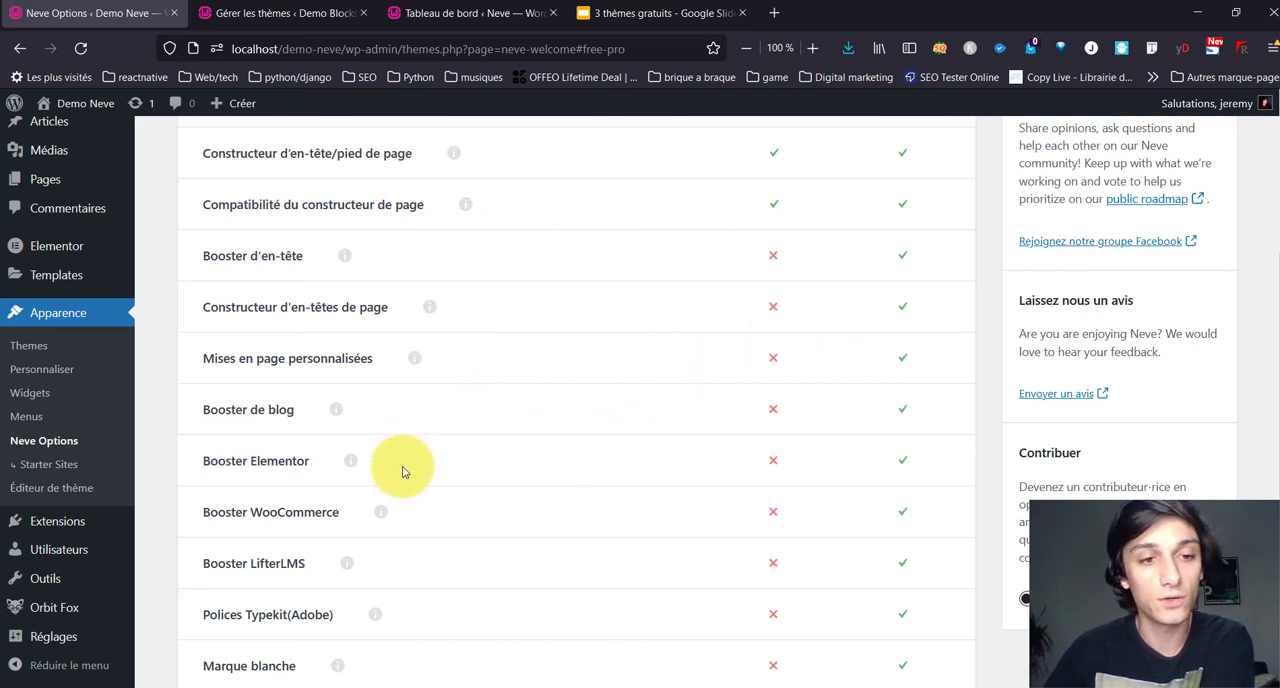
pyautogui.scroll(-2, 780, 446)
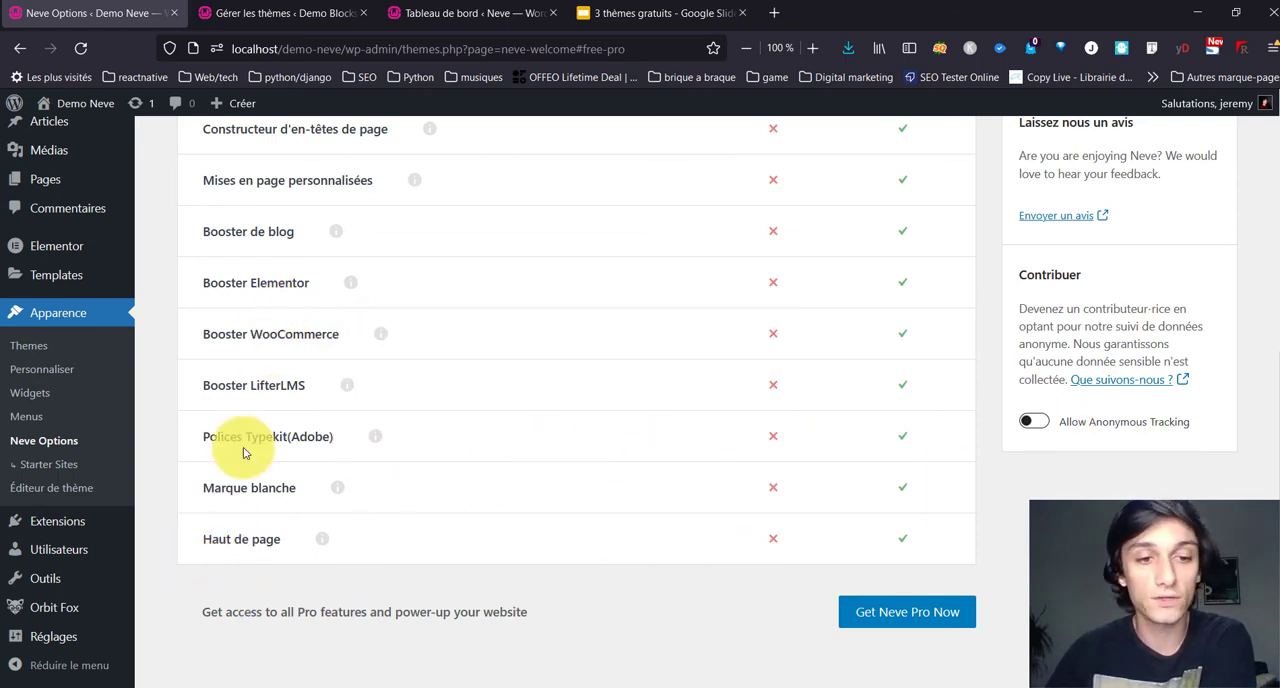
pyautogui.scroll(-1, 634, 480)
pyautogui.scroll(5, 634, 480)
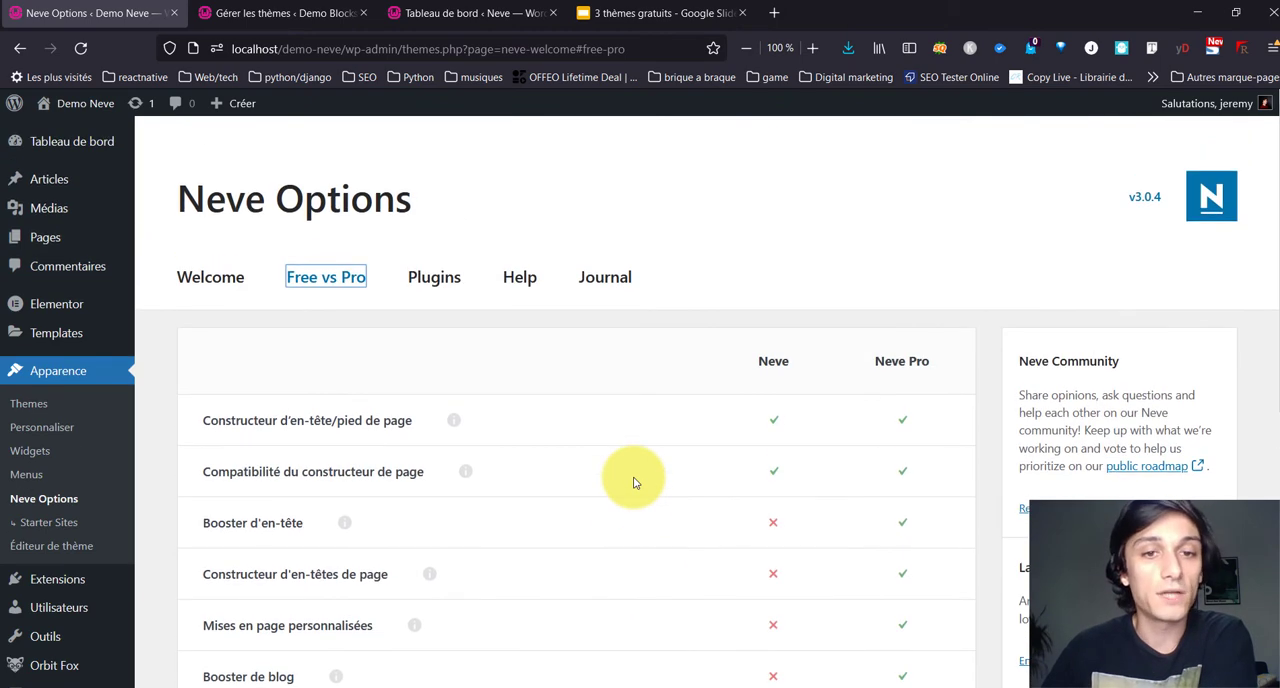
pyautogui.scroll(-5, 633, 482)
pyautogui.scroll(3, 633, 482)
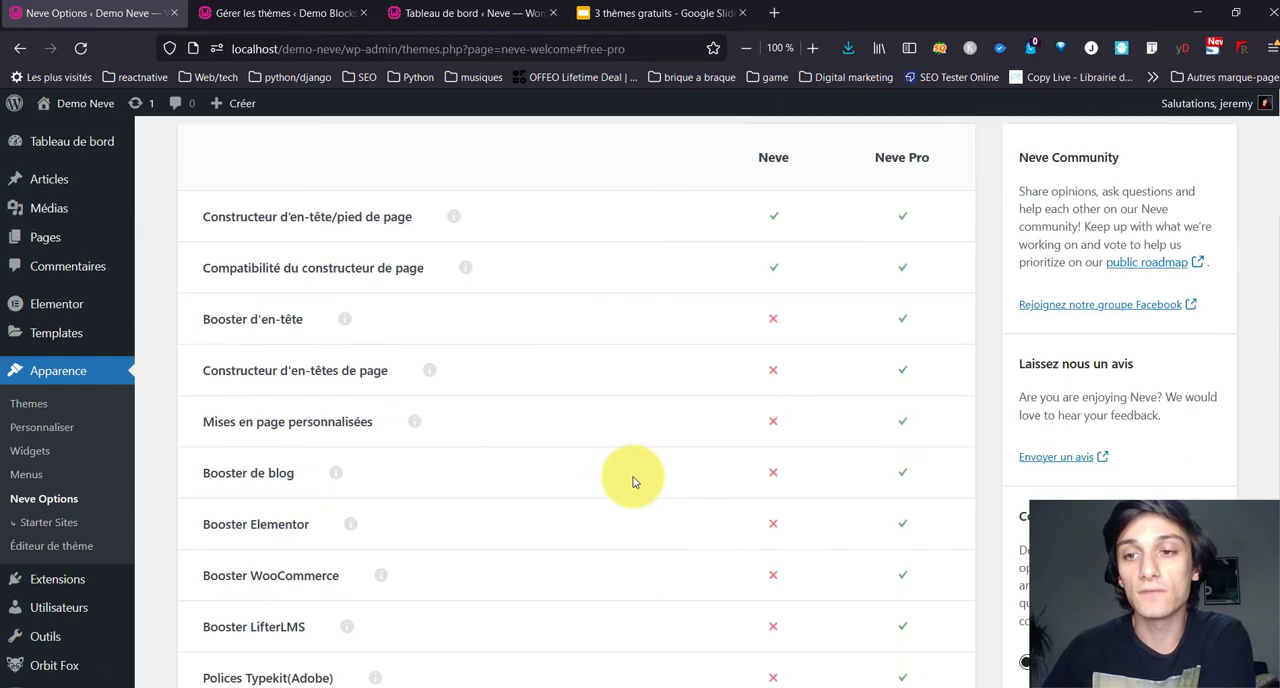
pyautogui.scroll(3, 637, 458)
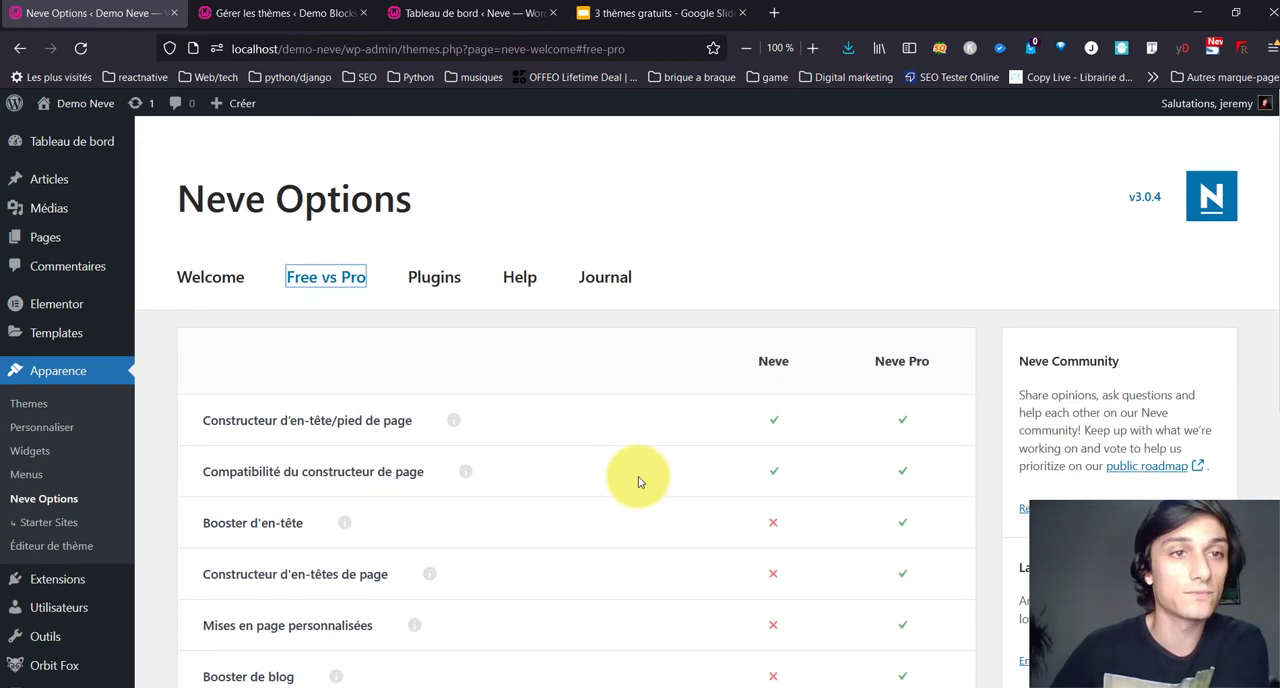
# Step: Open Themeisle's Neve Pro page and review its site navigation, free versus Pro feature table and speed claims
pyautogui.click(1210, 205)
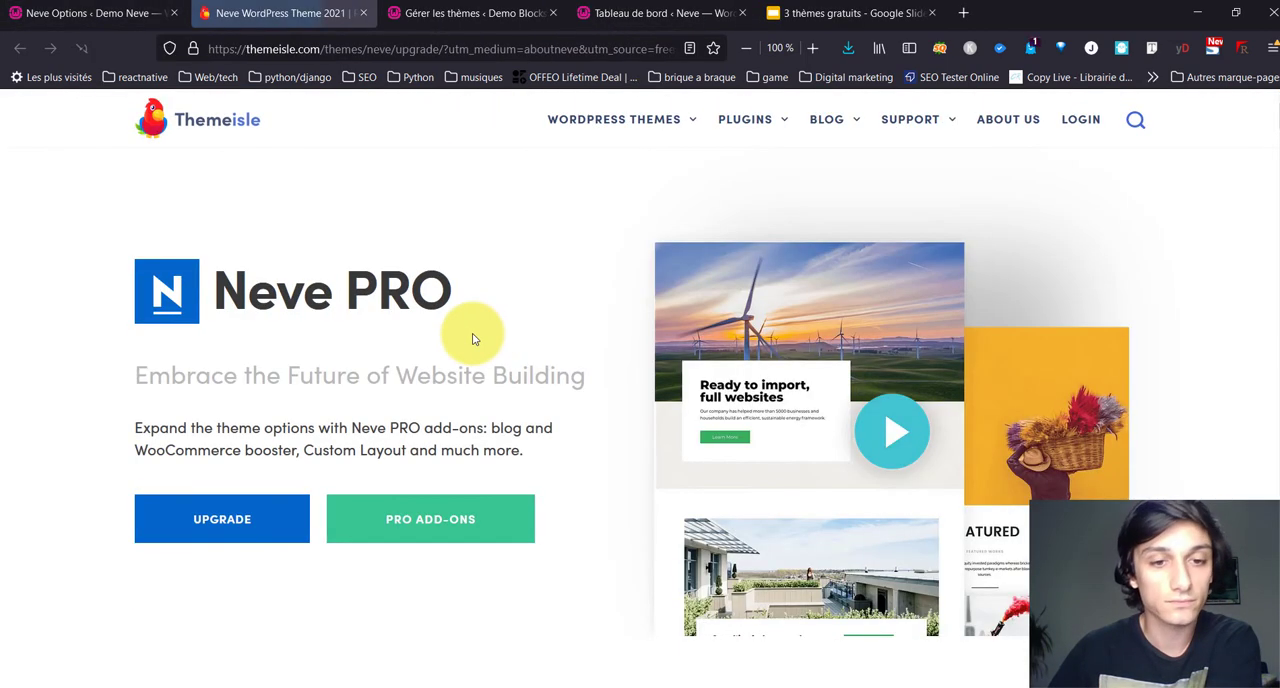
pyautogui.moveTo(750, 118)
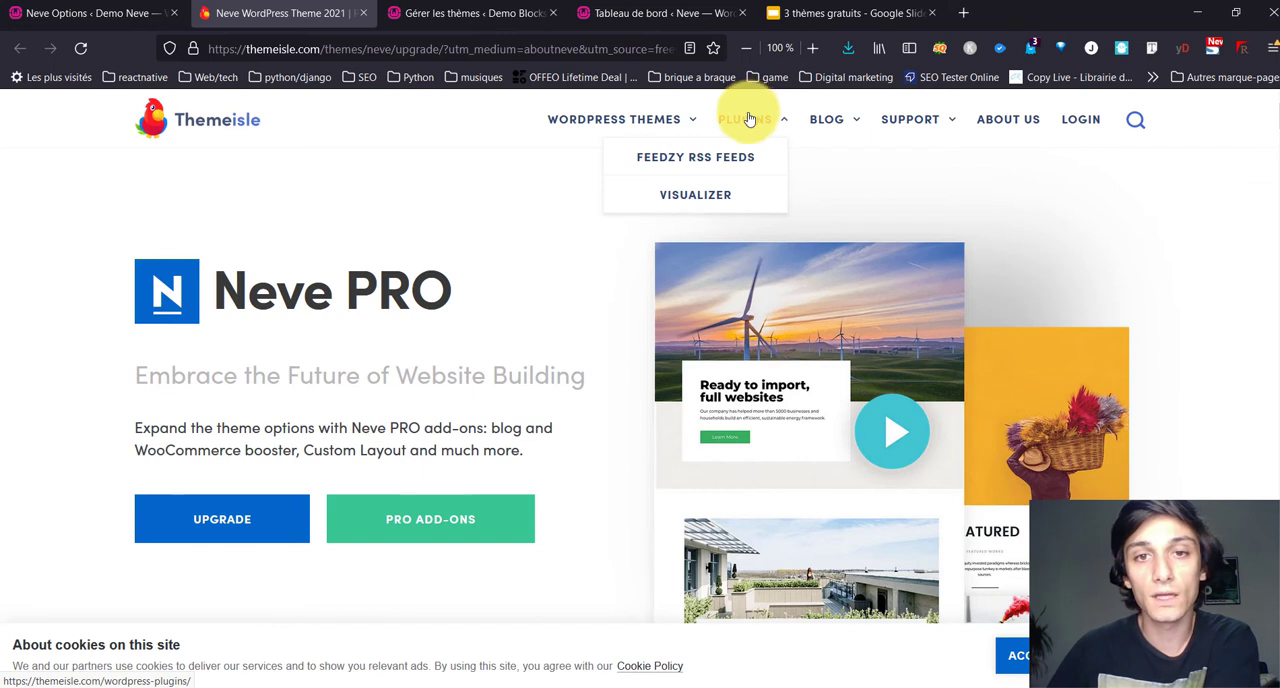
pyautogui.moveTo(648, 131)
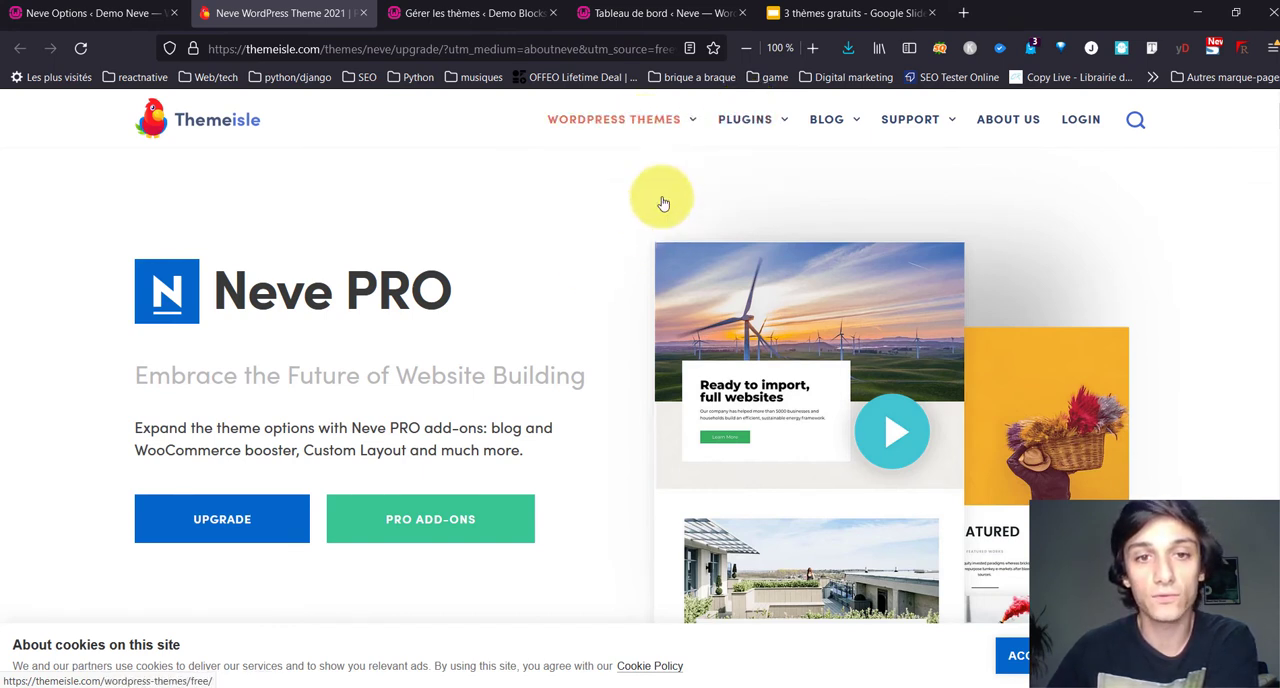
pyautogui.moveTo(639, 212)
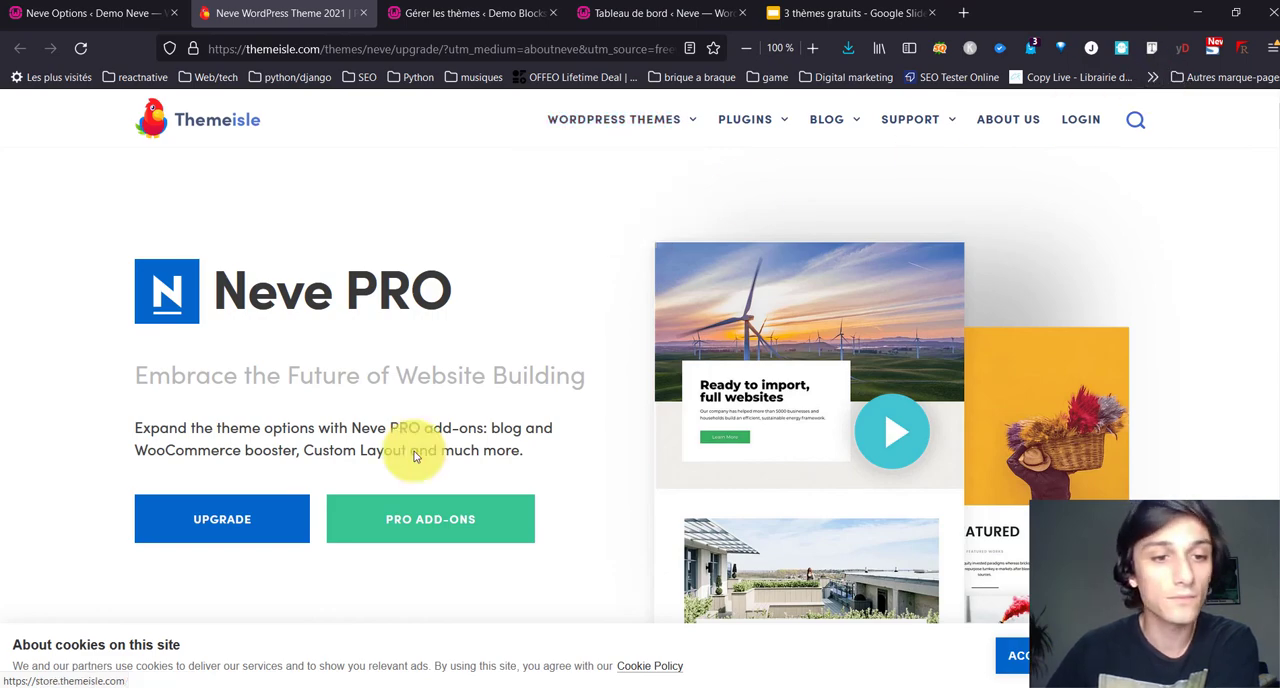
pyautogui.scroll(-15, 320, 512)
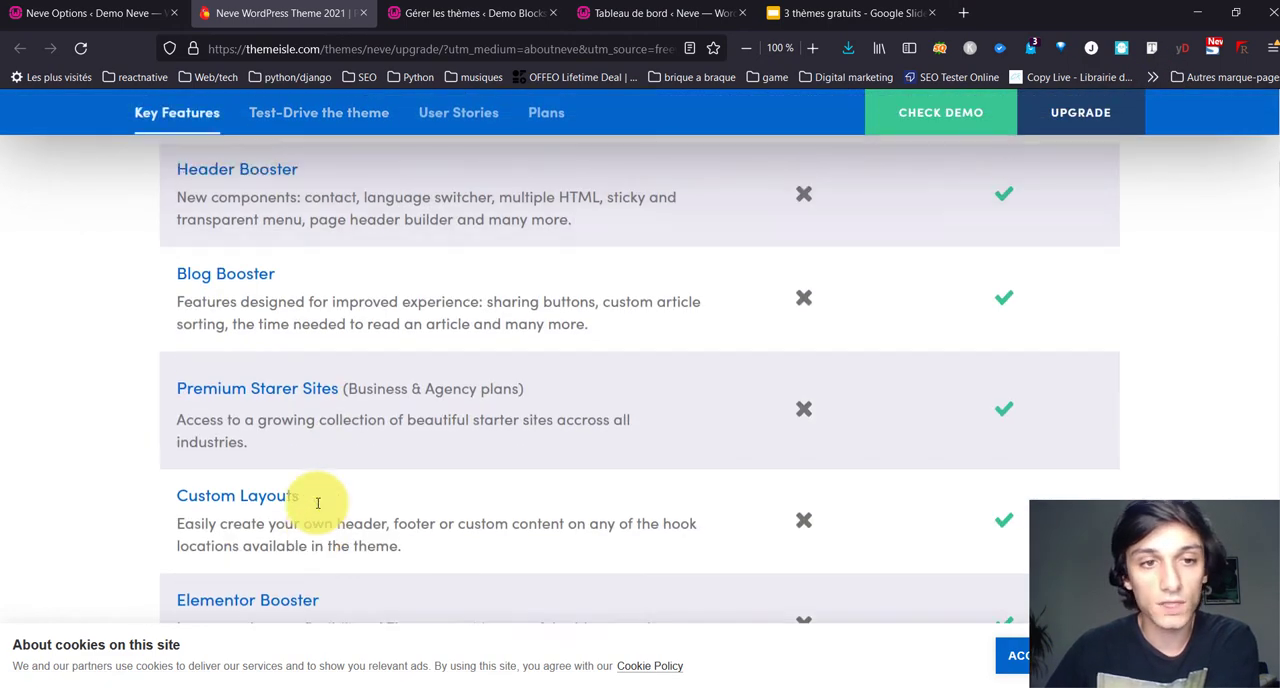
pyautogui.scroll(-10, 318, 505)
pyautogui.scroll(-5, 318, 495)
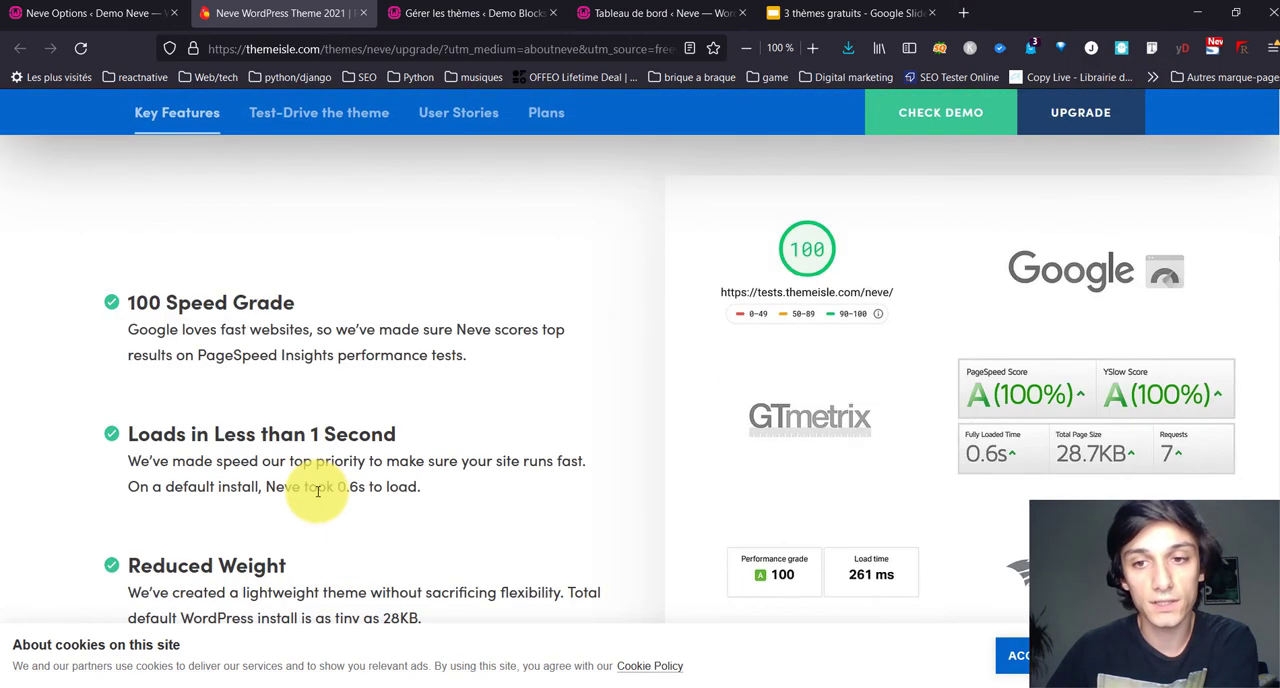
pyautogui.scroll(-4, 316, 491)
pyautogui.scroll(3, 322, 491)
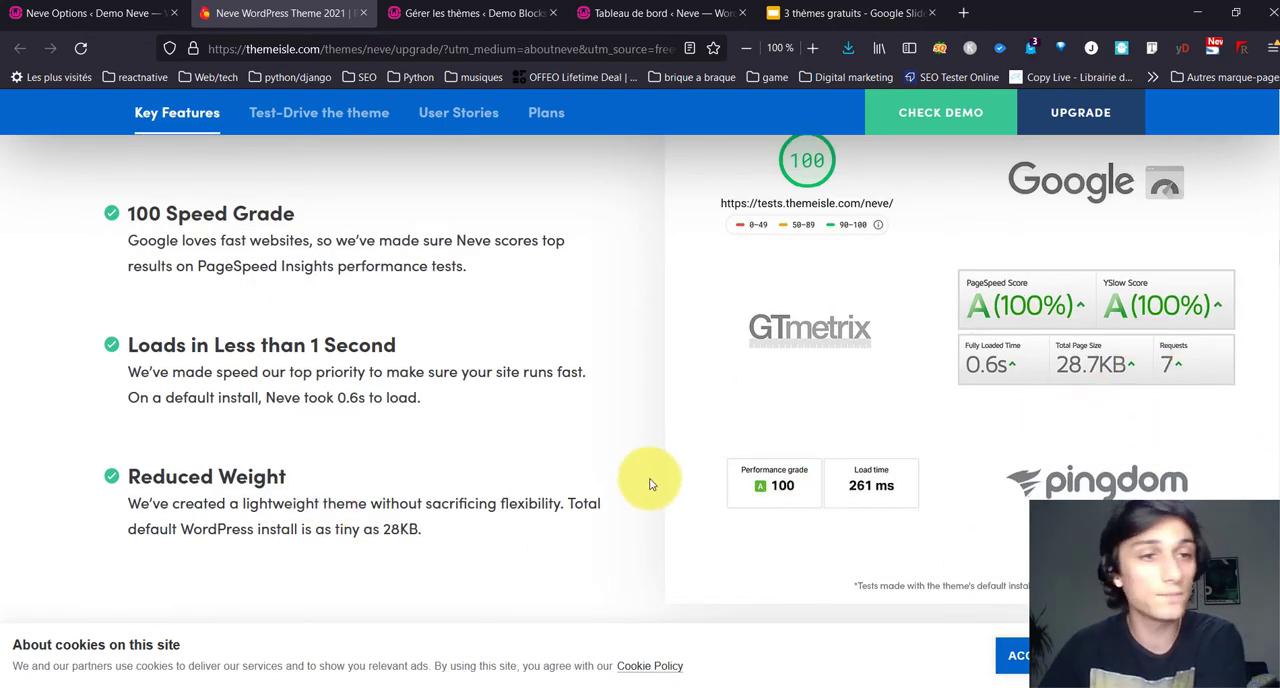
# Step: Examine the Neve Pro feature presentations: WooCommerce Booster, Blog Booster, Header Booster, Custom Layouts and Elementor Booster
pyautogui.scroll(-2, 645, 484)
pyautogui.scroll(-10, 642, 483)
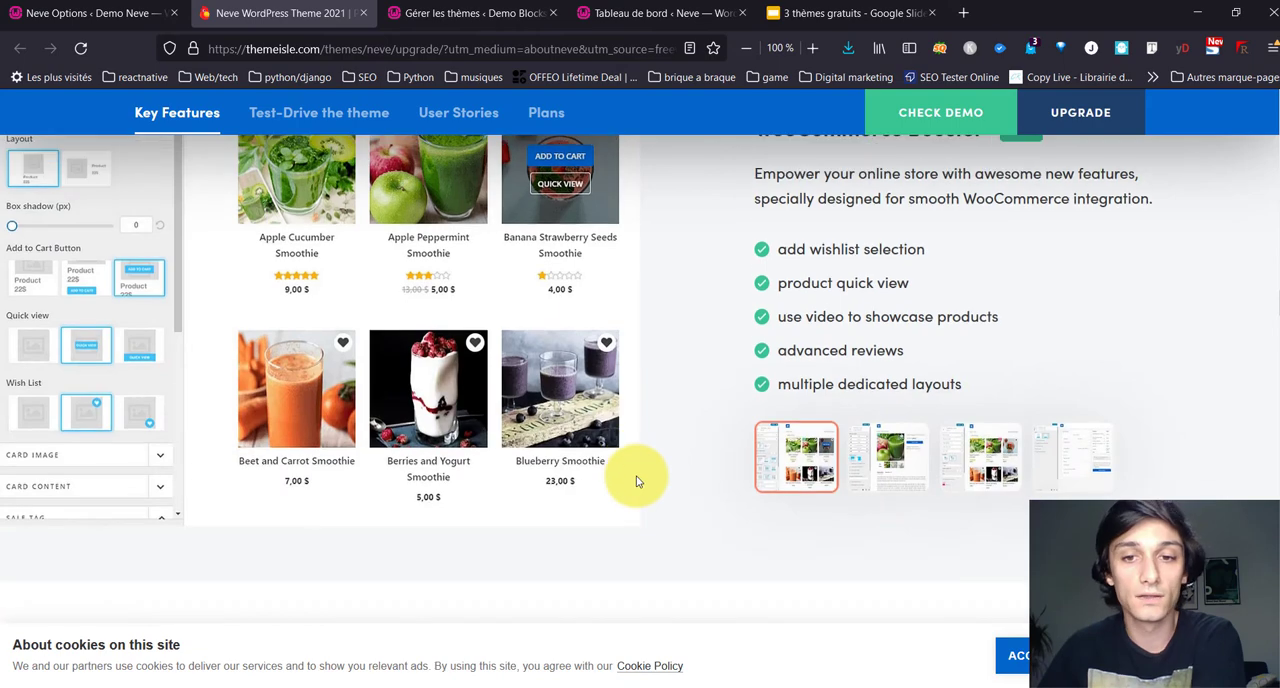
pyautogui.scroll(-6, 636, 481)
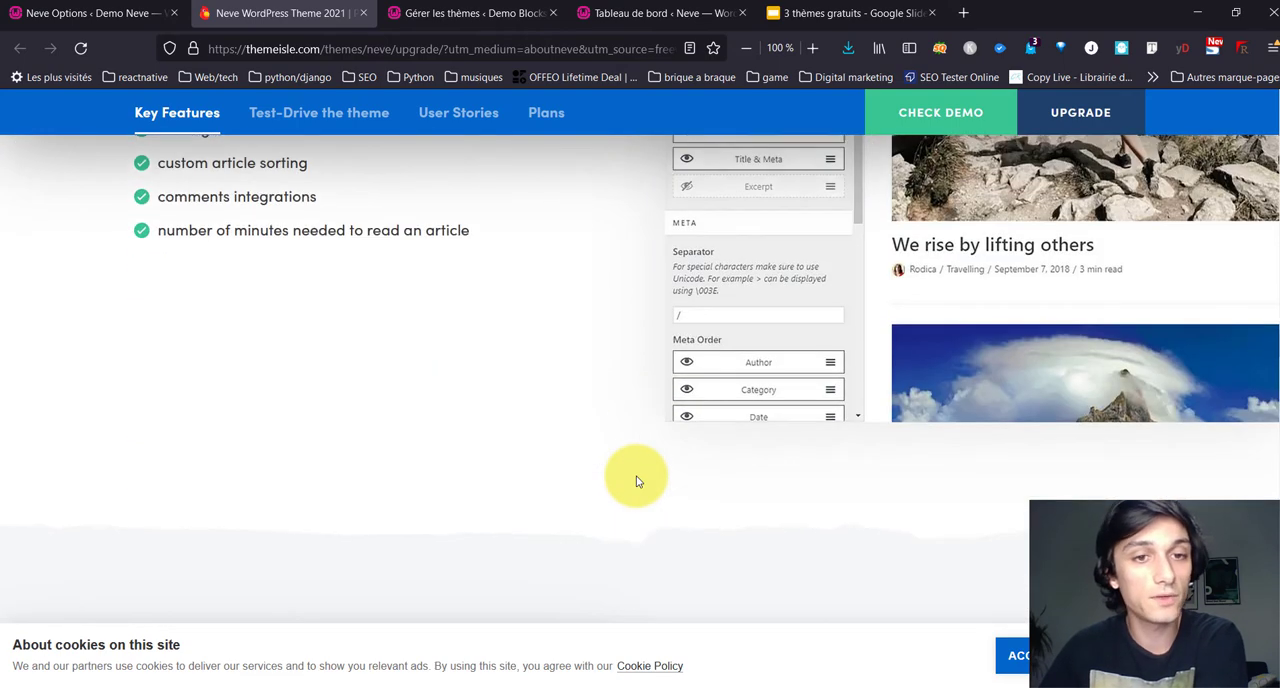
pyautogui.scroll(6, 636, 481)
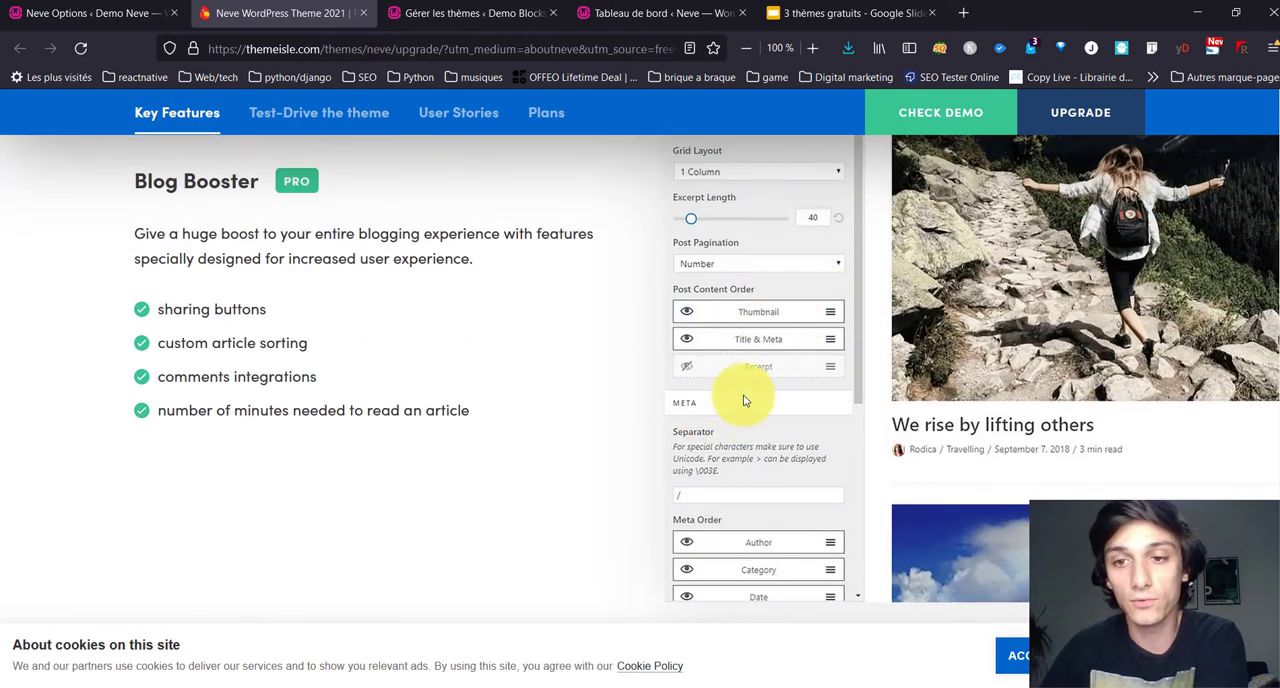
pyautogui.scroll(-4, 676, 434)
pyautogui.scroll(-4, 743, 434)
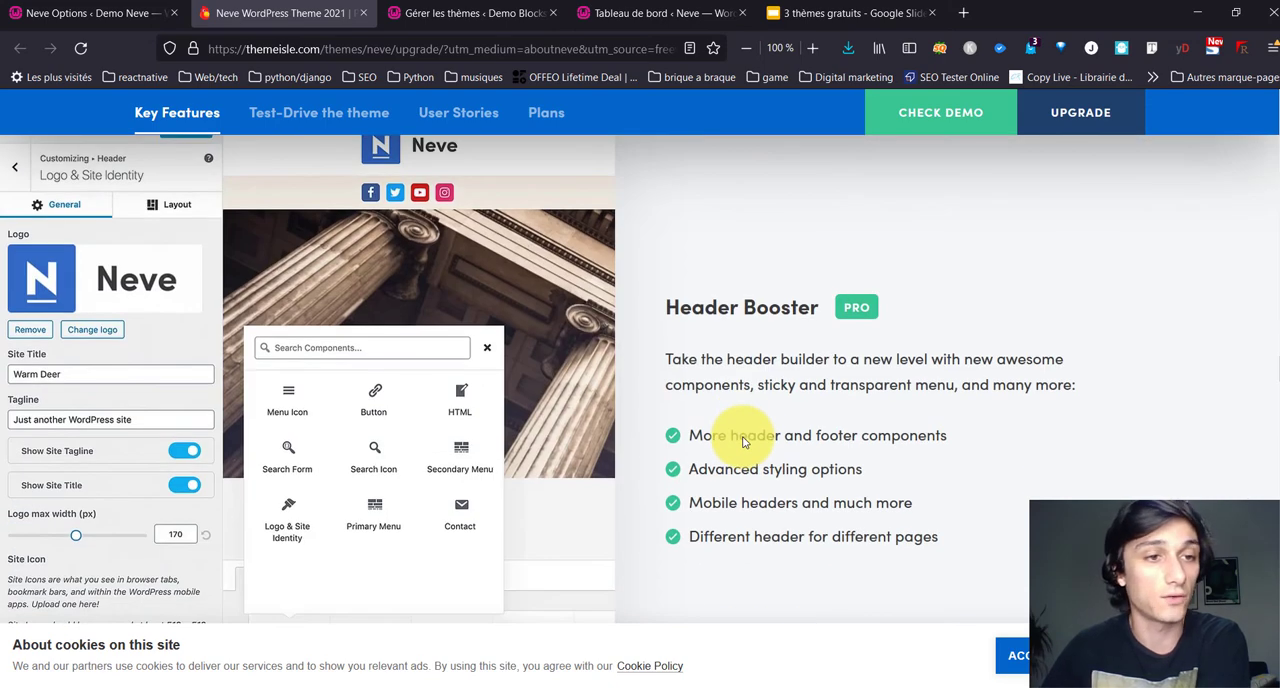
pyautogui.scroll(-8, 523, 526)
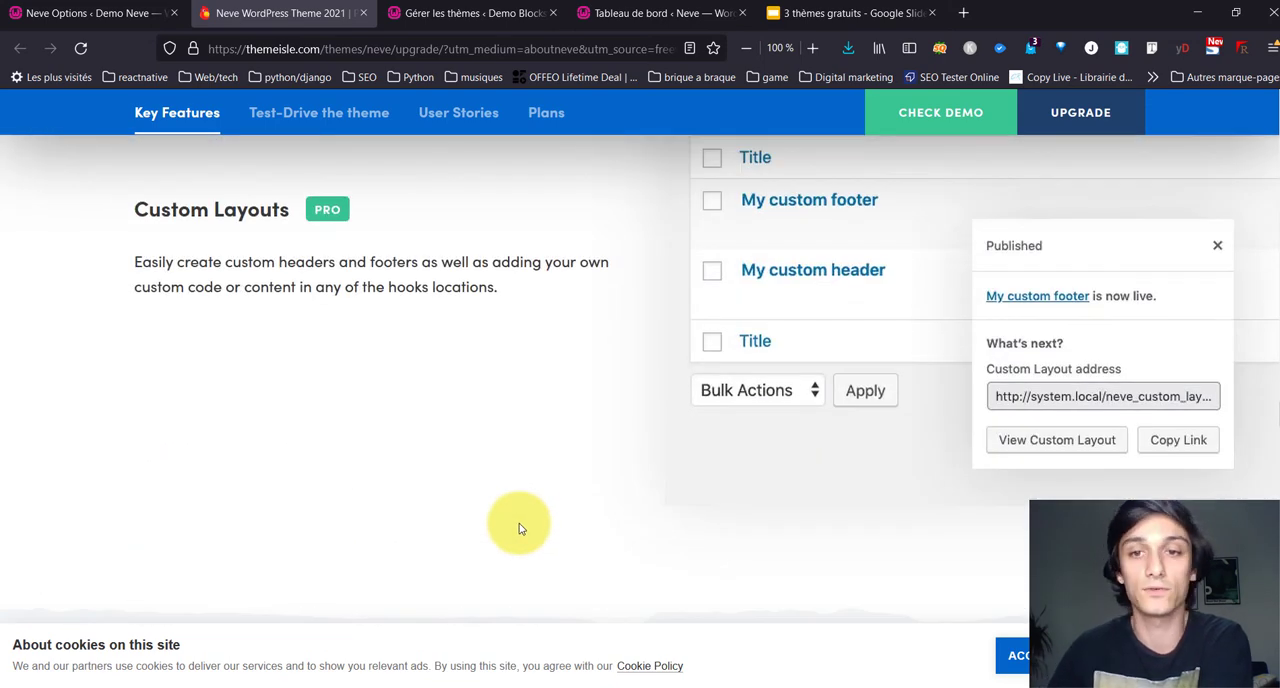
pyautogui.scroll(-6, 518, 528)
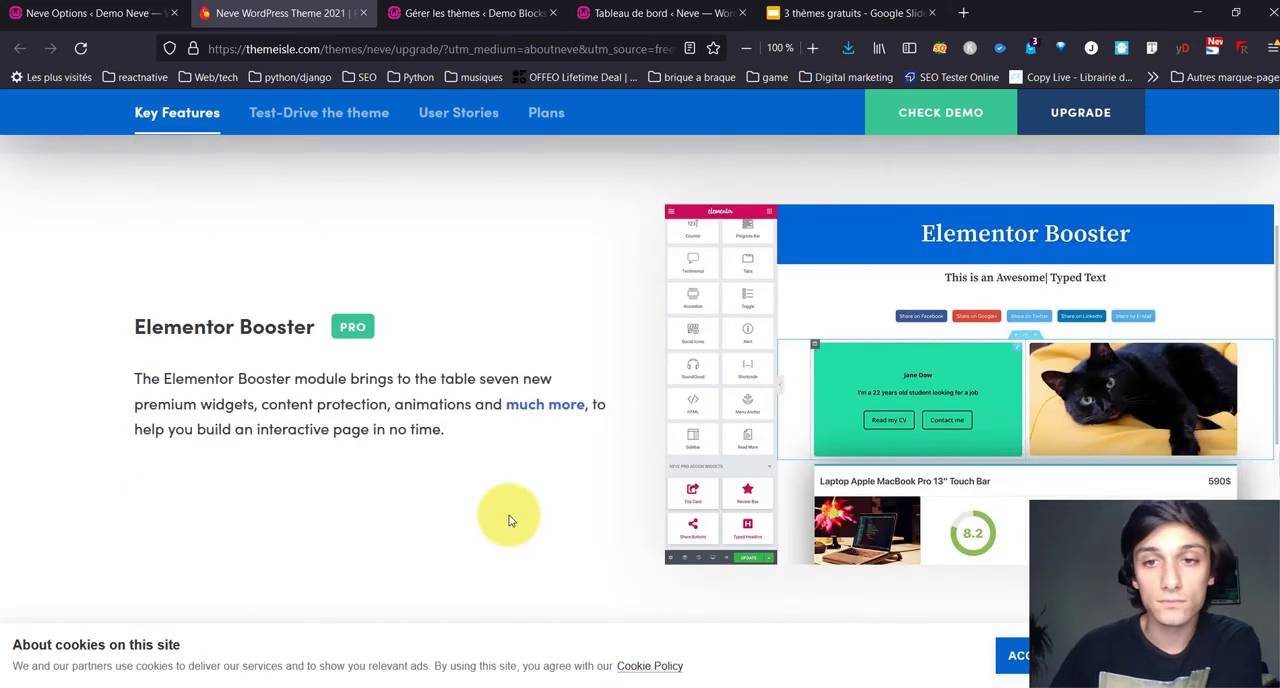
pyautogui.scroll(-10, 508, 520)
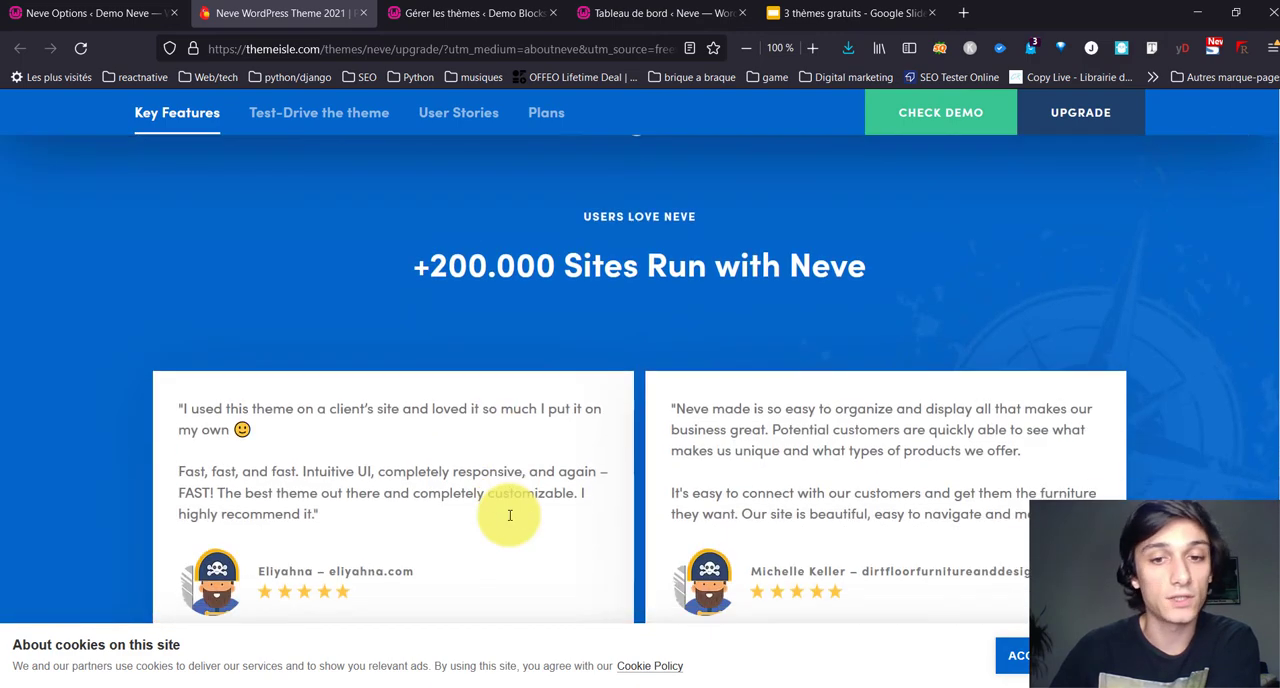
# Step: Compare the prices and included features of the annual Personal, Business and Agency plans, highlighting the one-year updates line
pyautogui.scroll(-6, 508, 520)
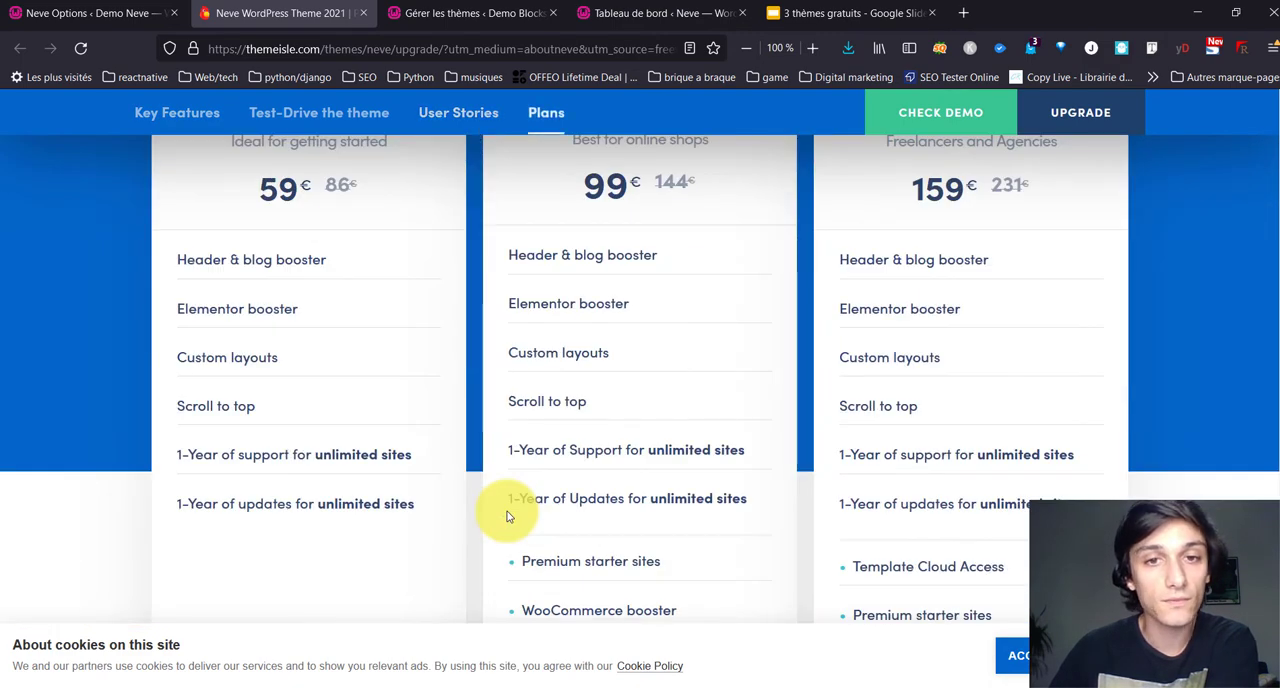
pyautogui.scroll(4, 508, 518)
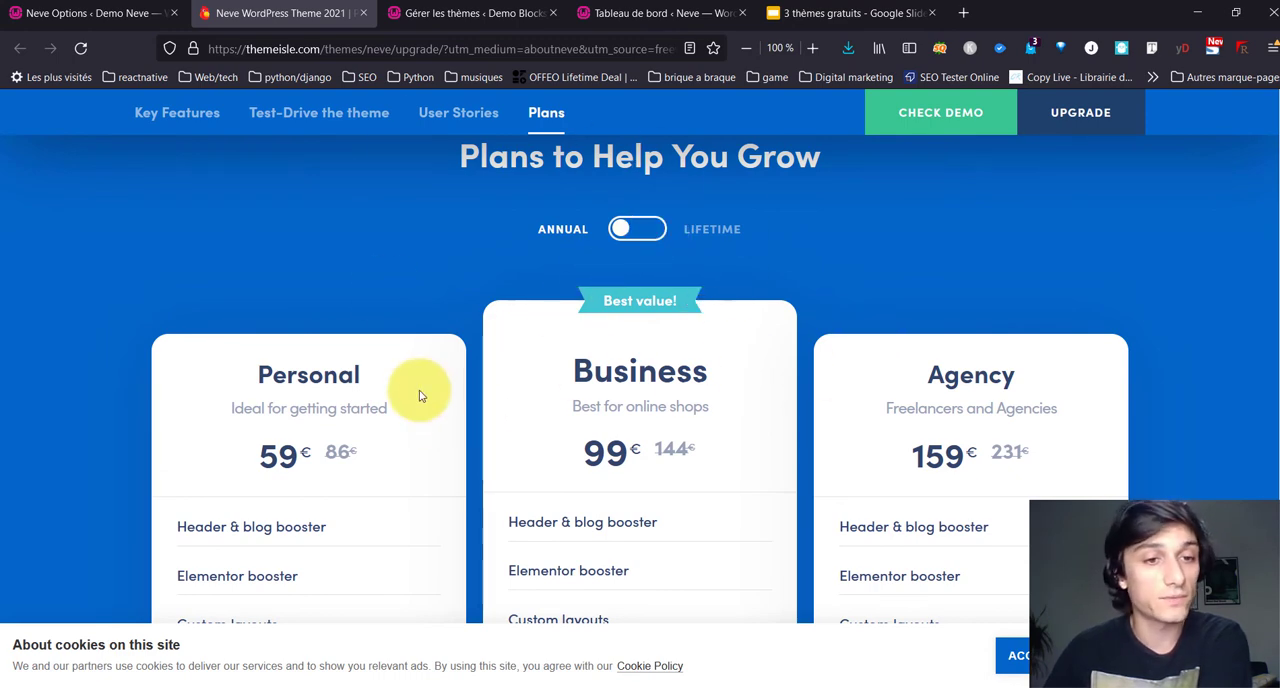
pyautogui.scroll(-3, 322, 418)
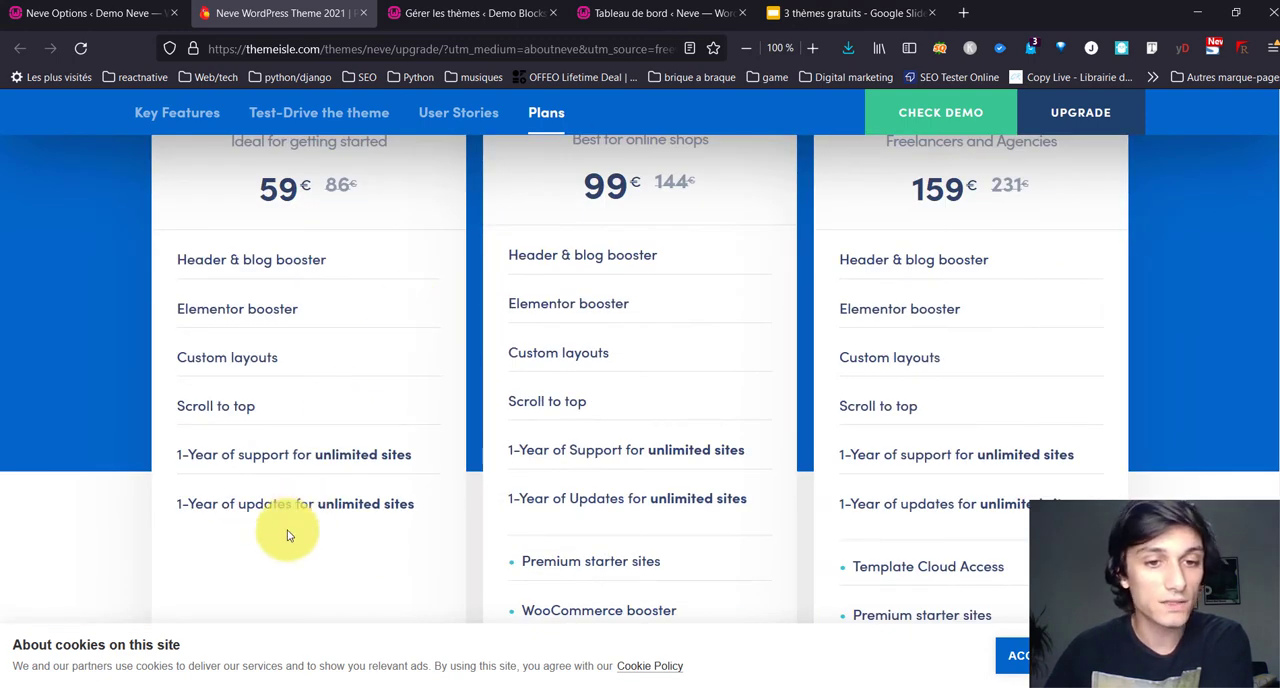
pyautogui.moveTo(186, 505); pyautogui.dragTo(866, 491)
pyautogui.click(743, 363)
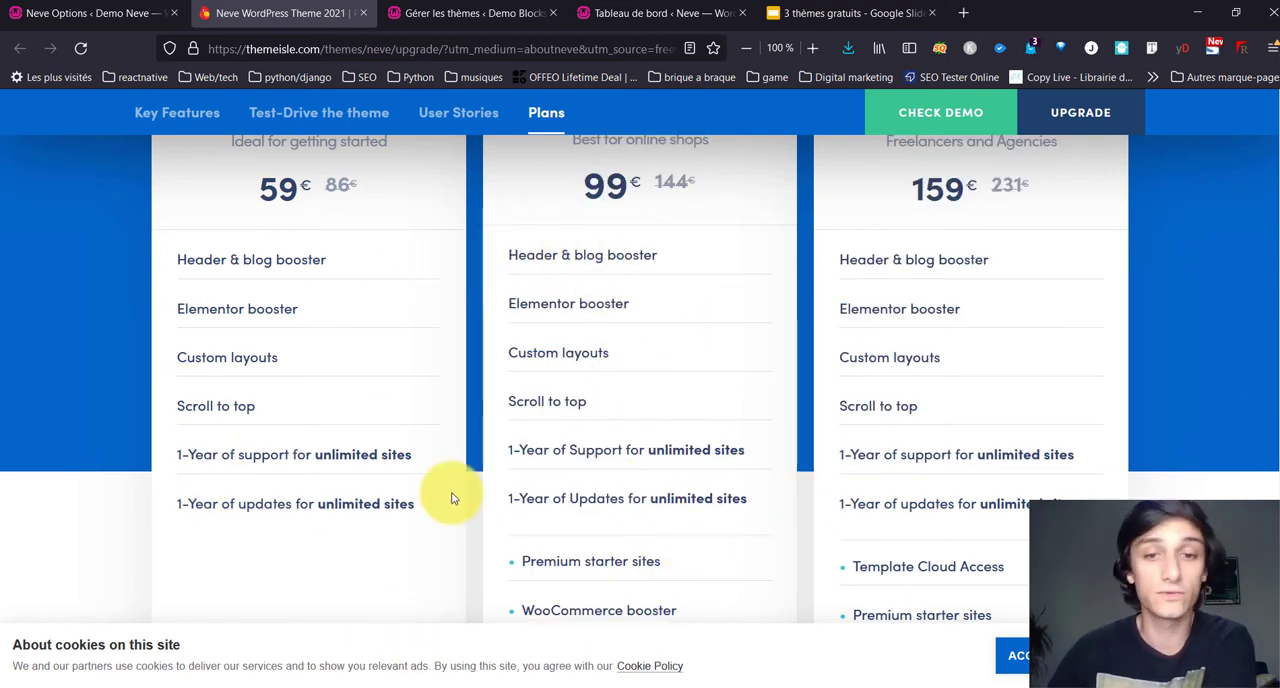
# Step: Switch the Neve Pro plans to lifetime pricing and examine the Business plan's extra features, highlighting its support line
pyautogui.scroll(3, 569, 569)
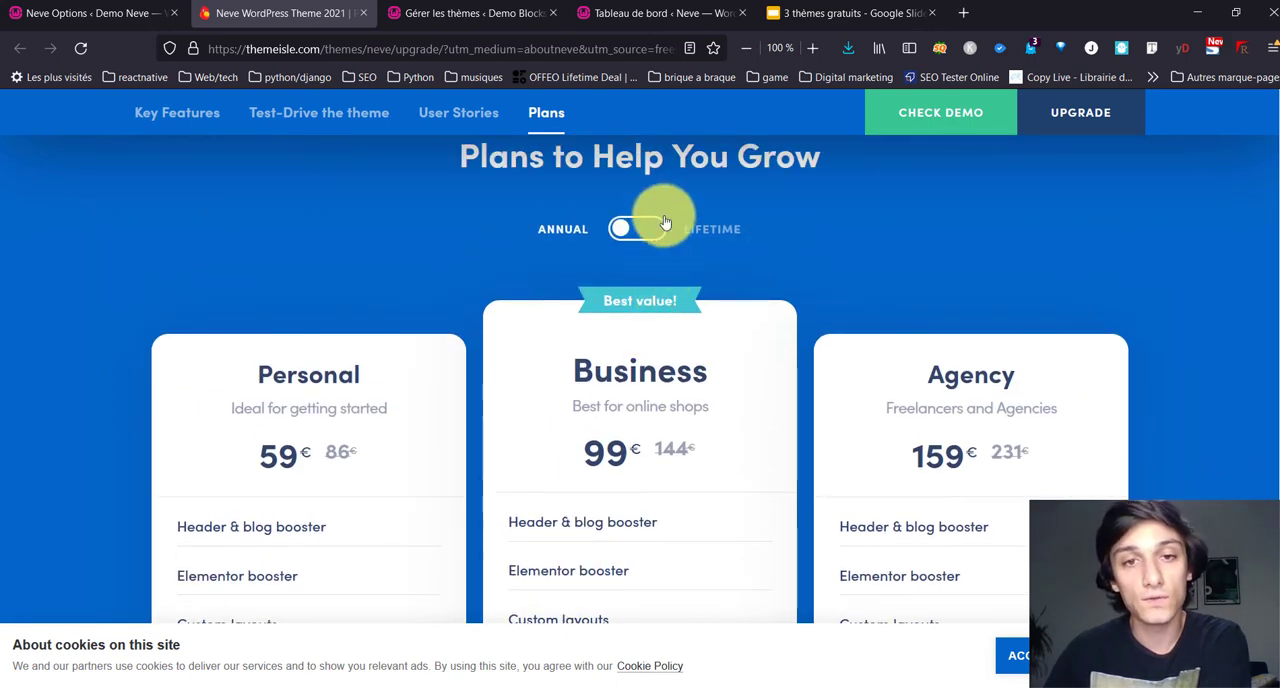
pyautogui.click(651, 225)
pyautogui.scroll(-2, 480, 357)
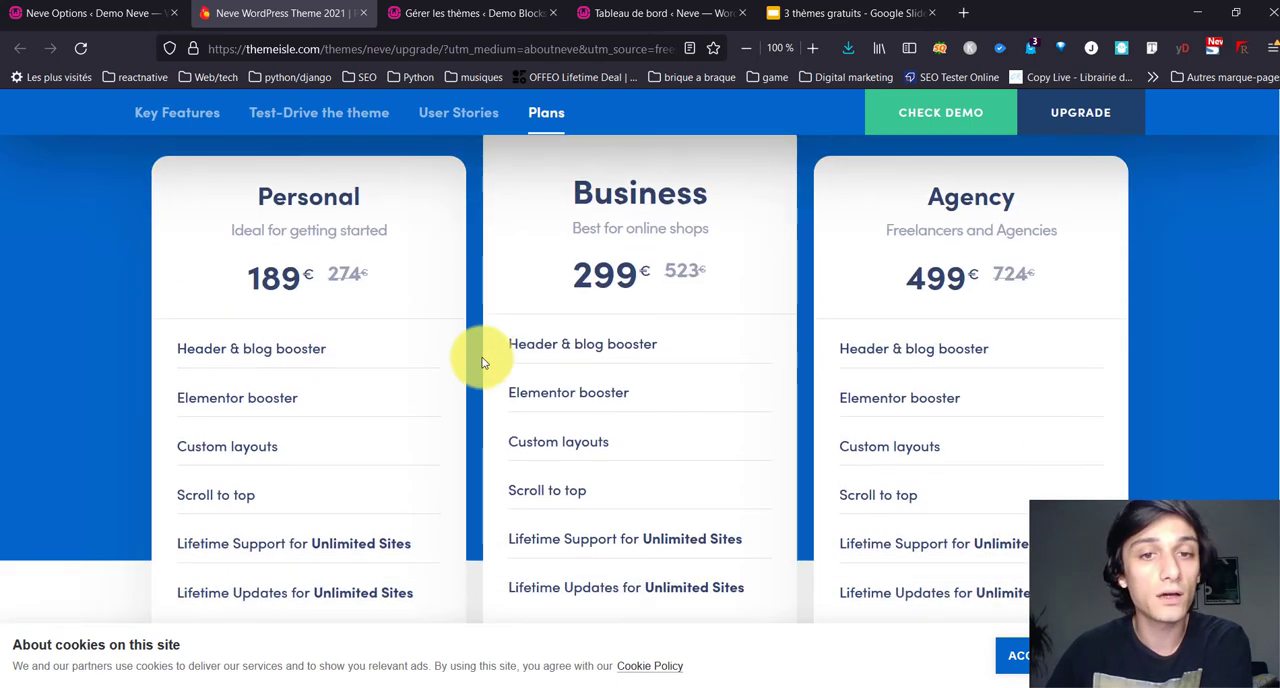
pyautogui.scroll(-3, 574, 327)
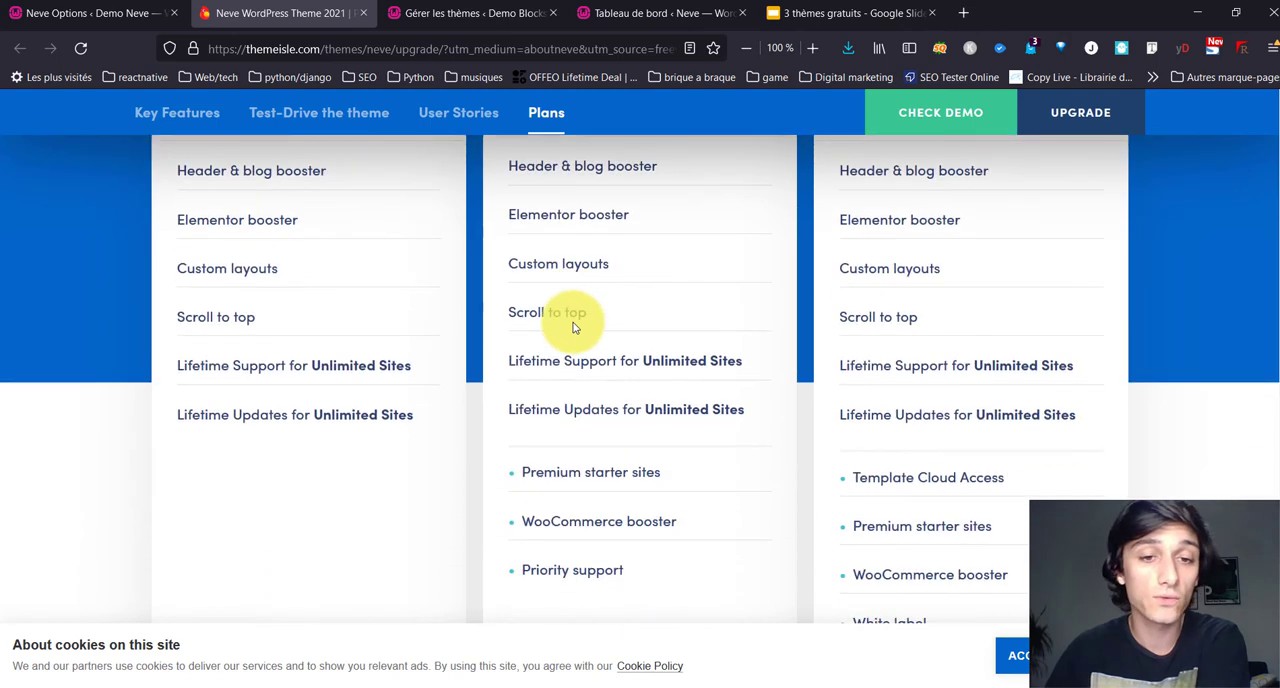
pyautogui.moveTo(708, 491); pyautogui.dragTo(518, 432)
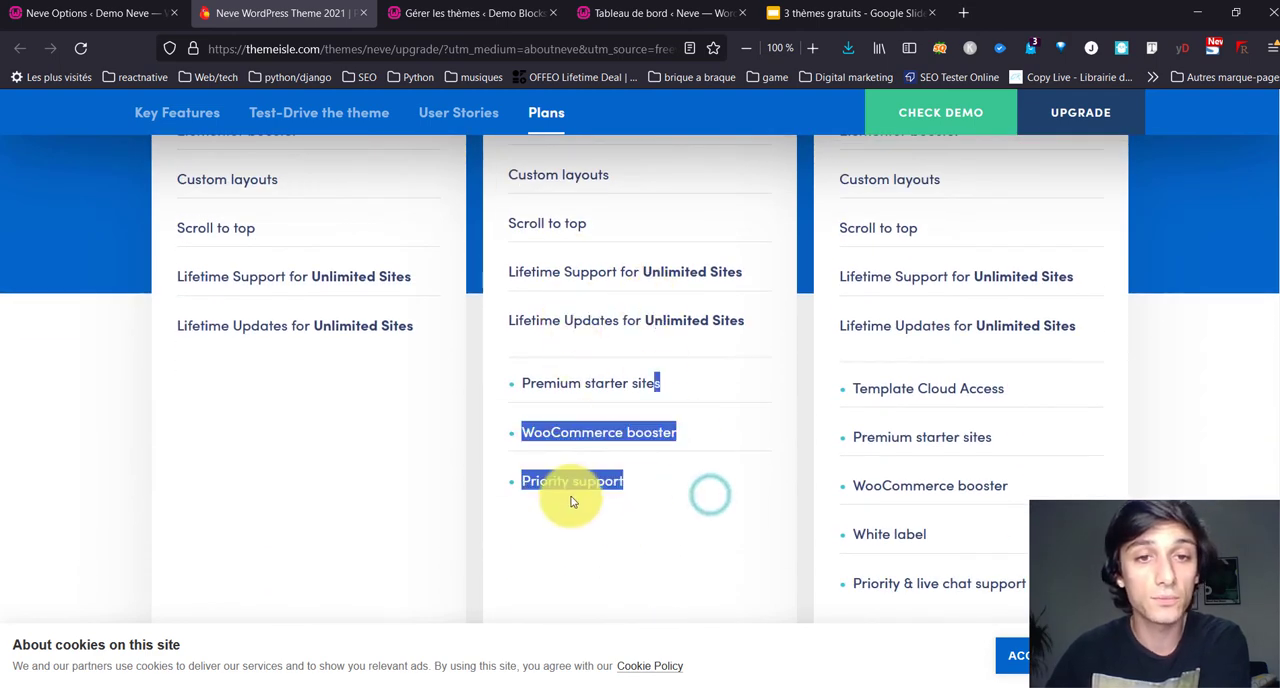
pyautogui.scroll(3, 565, 491)
pyautogui.moveTo(565, 545); pyautogui.dragTo(771, 540)
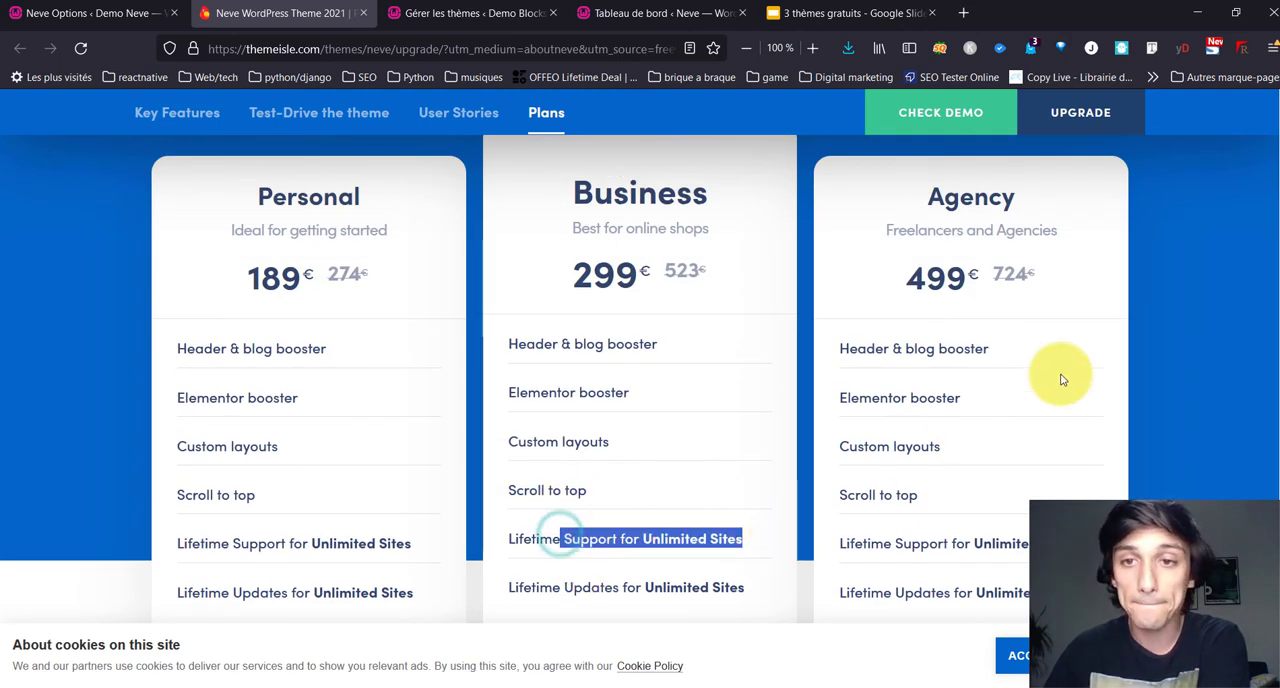
# Step: Examine the Agency plan's additional features and the money-back guarantee, and compare the lifetime prices of the three plans
pyautogui.scroll(-4, 1039, 399)
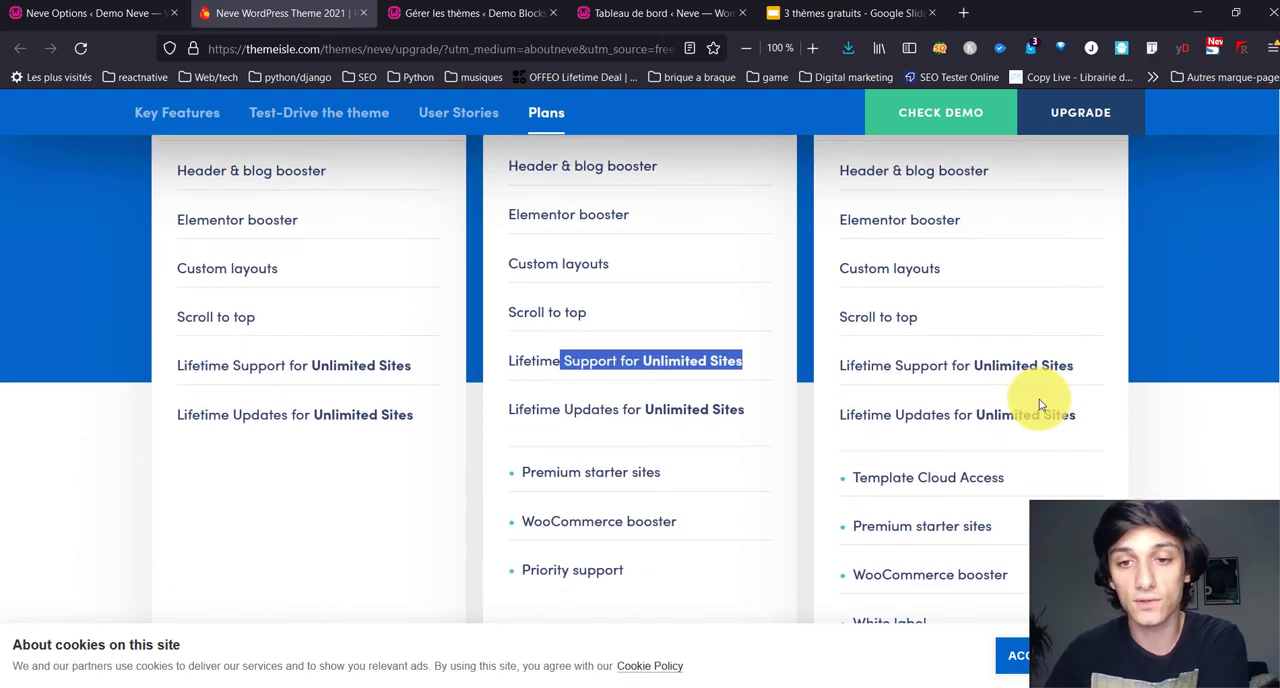
pyautogui.doubleClick(978, 300)
pyautogui.click(951, 446)
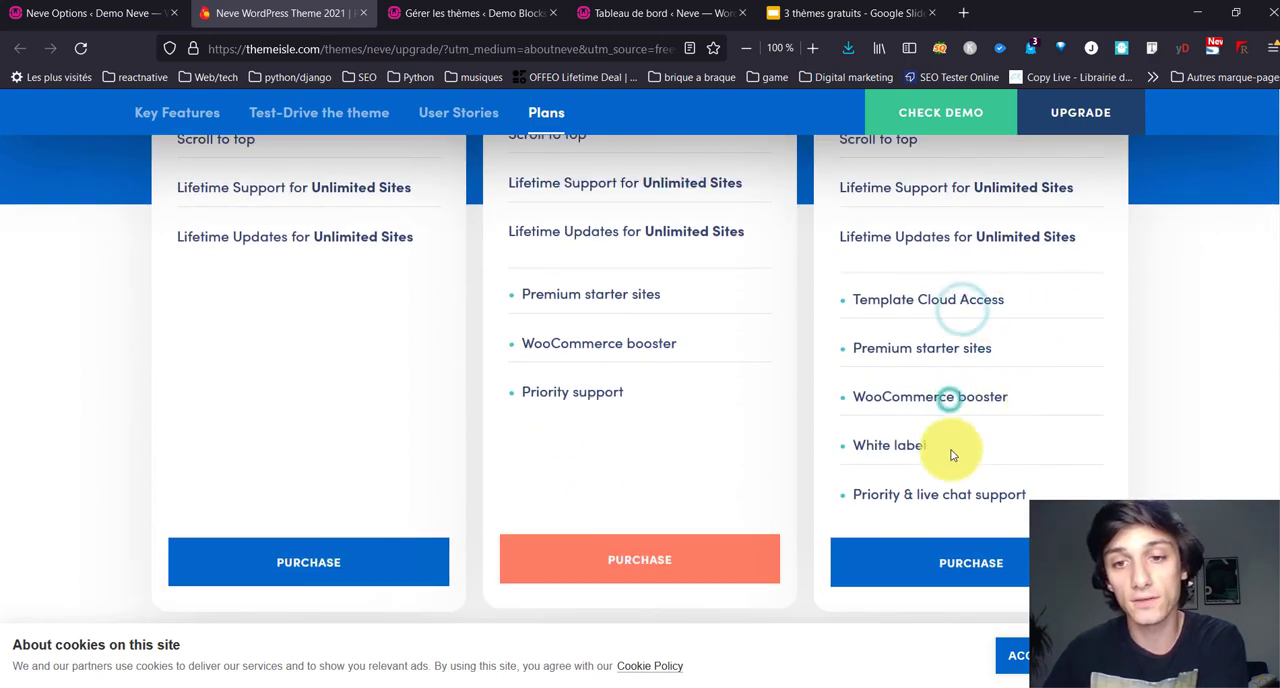
pyautogui.scroll(-3, 920, 379)
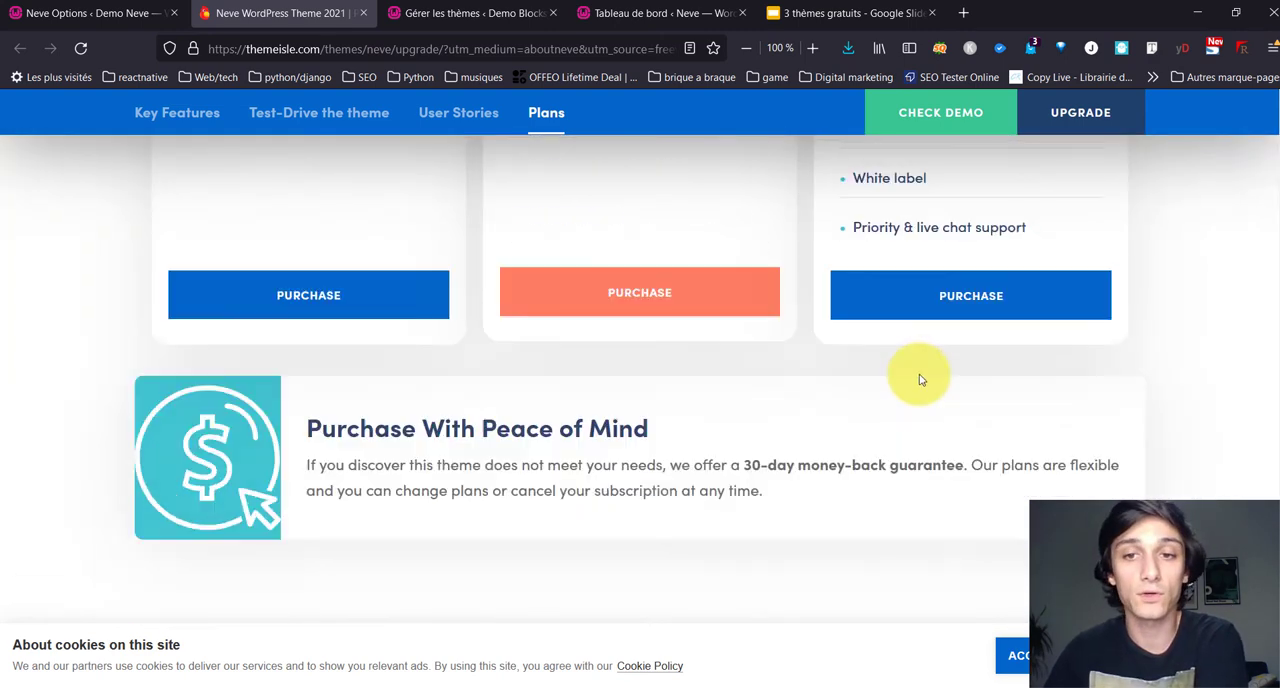
pyautogui.scroll(5, 920, 378)
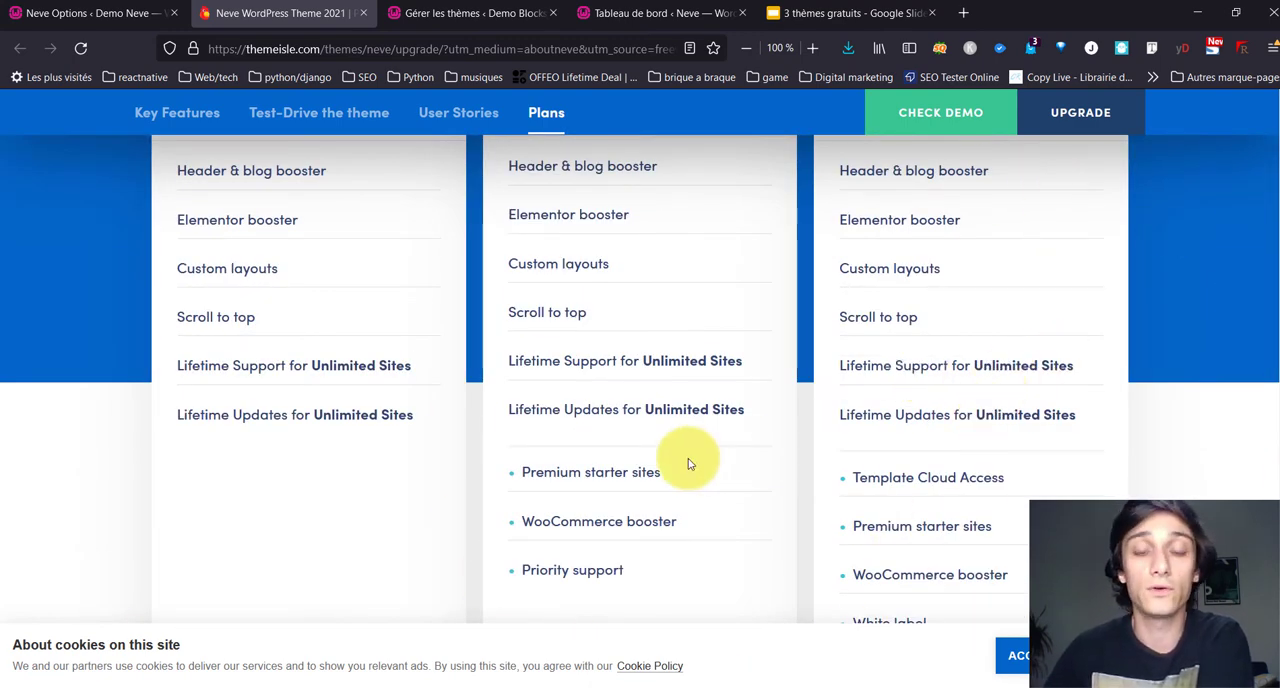
pyautogui.scroll(3, 795, 440)
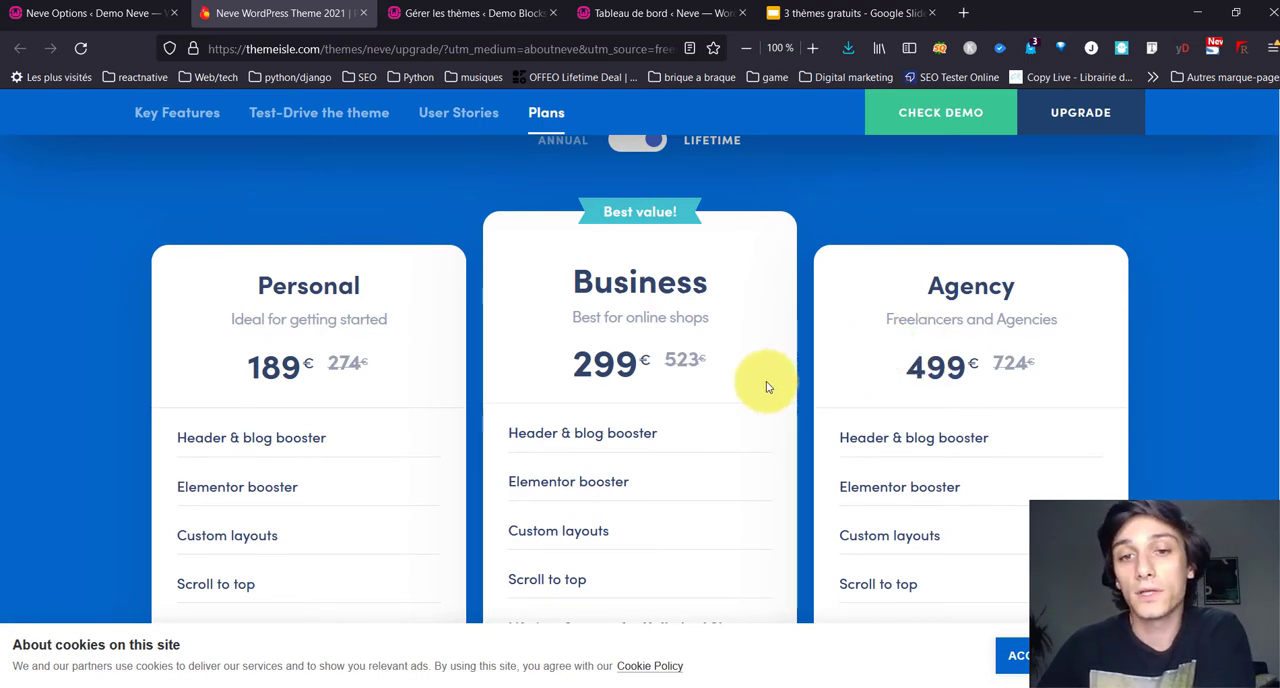
pyautogui.scroll(-5, 634, 471)
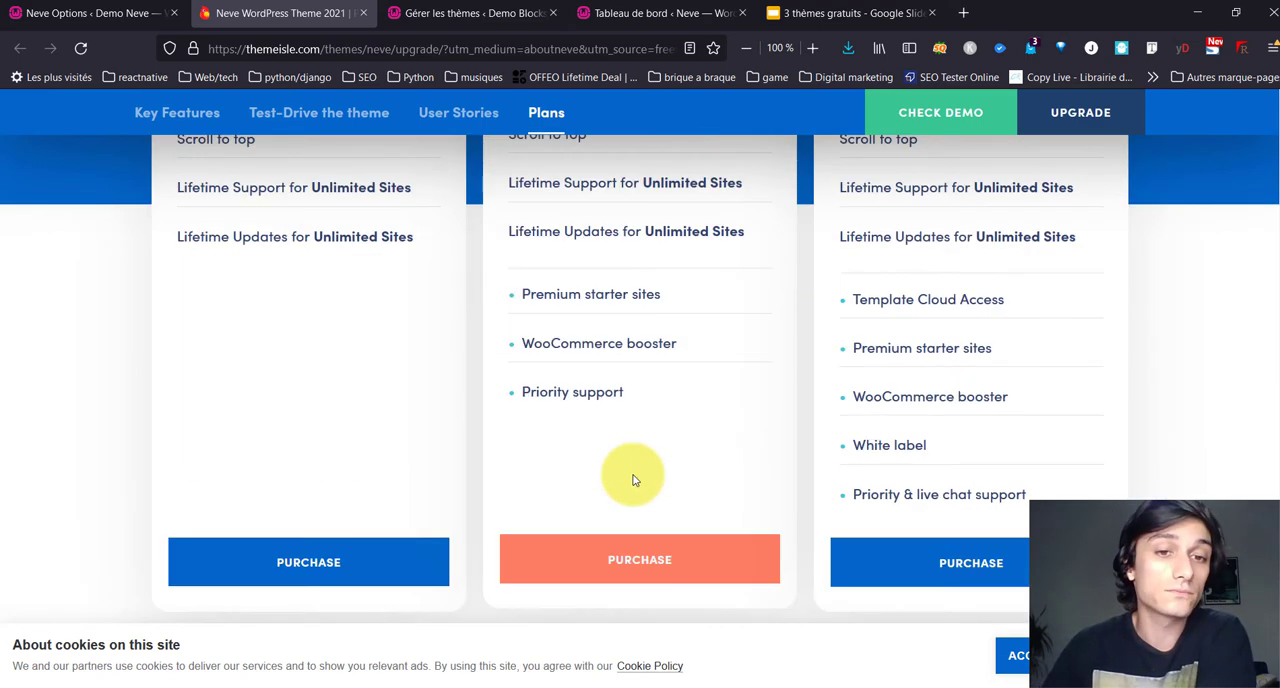
pyautogui.scroll(10, 634, 478)
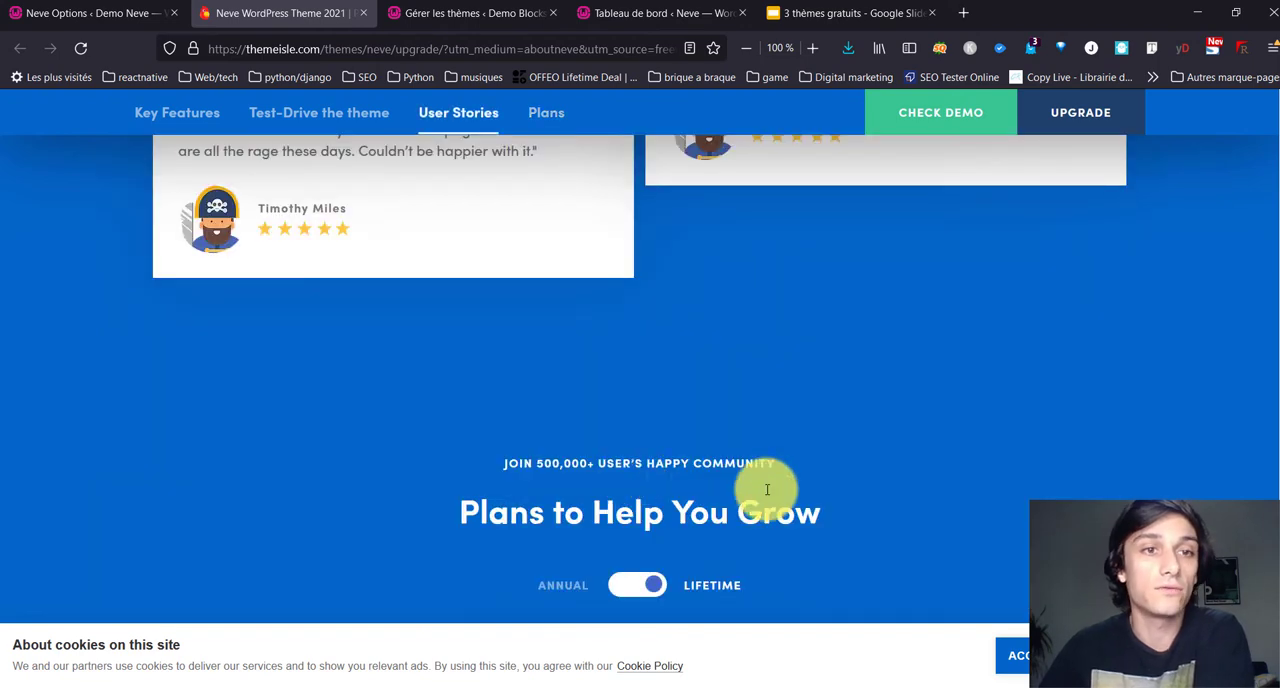
pyautogui.scroll(-12, 116, 312)
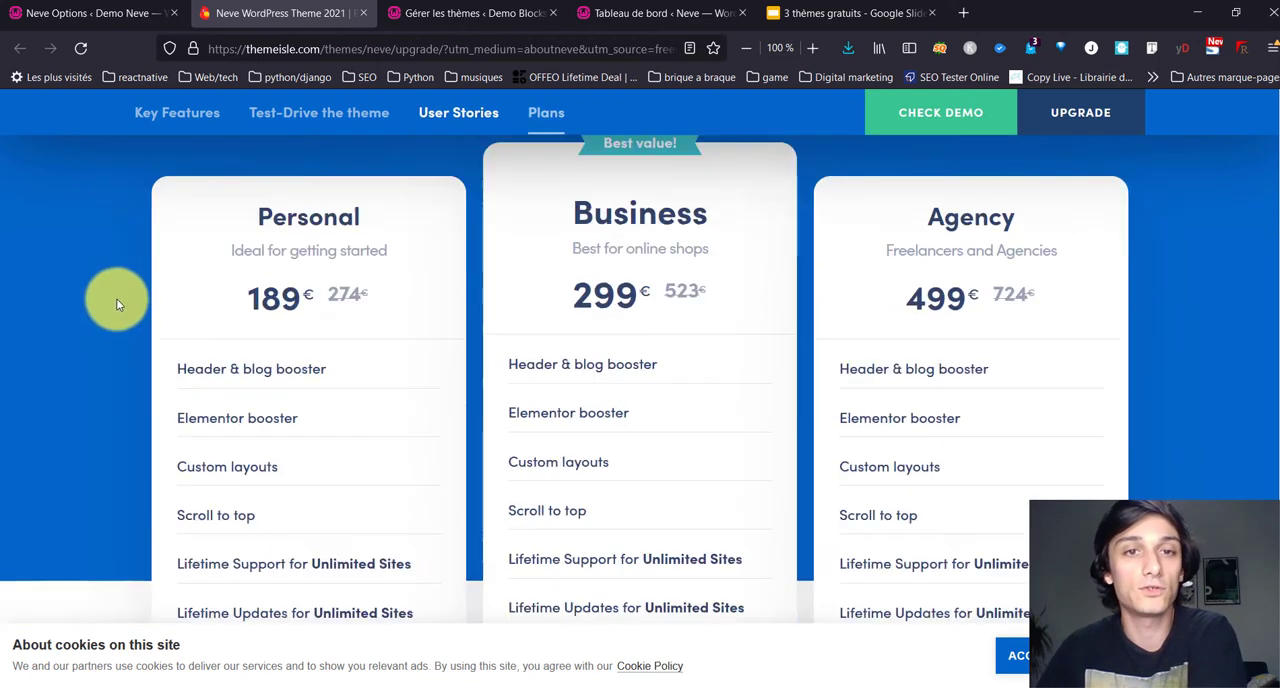
pyautogui.scroll(3, 118, 293)
pyautogui.scroll(5, 116, 298)
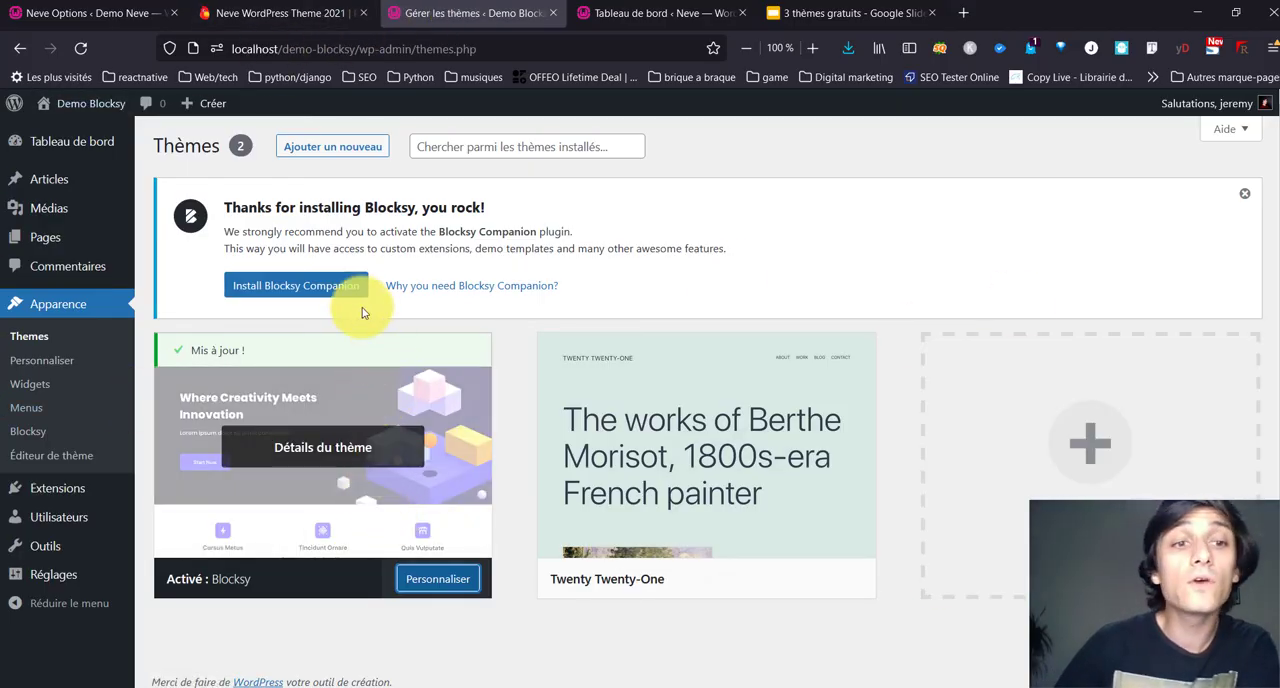
# Step: Install the recommended Blocksy Companion plugin on the Demo Blocksy site and allow its update notifications and diagnostic tracking
pyautogui.click(339, 291)
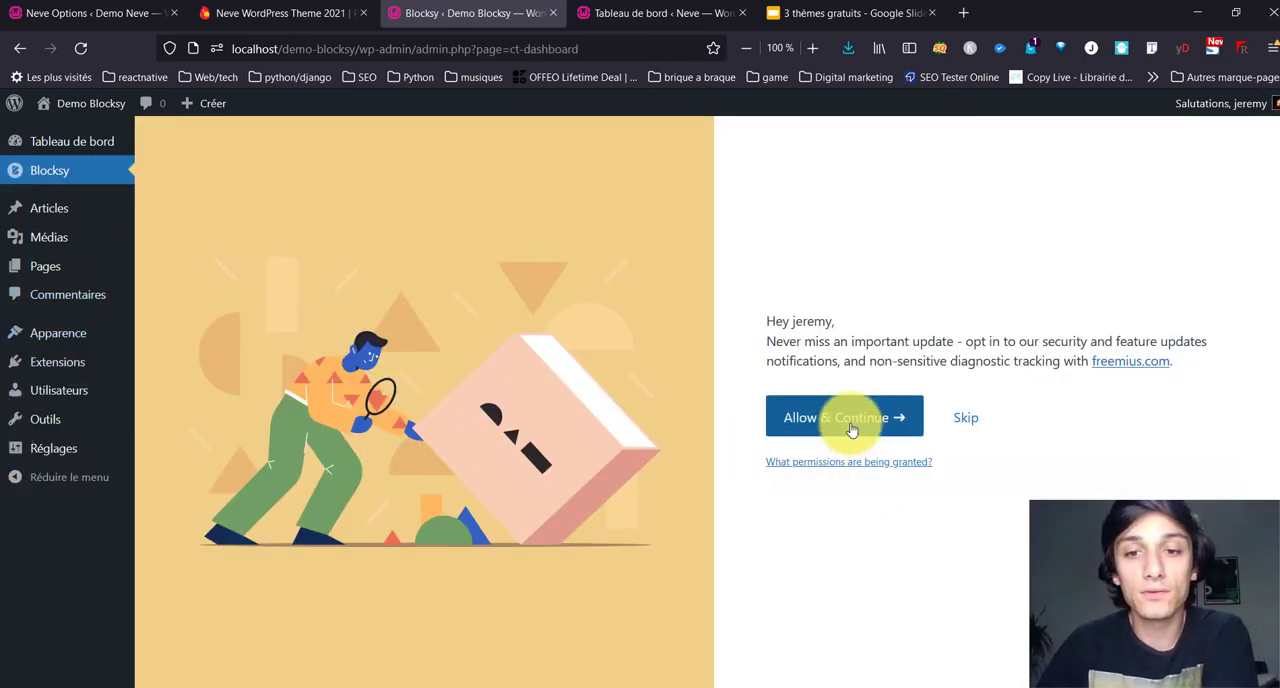
pyautogui.click(851, 428)
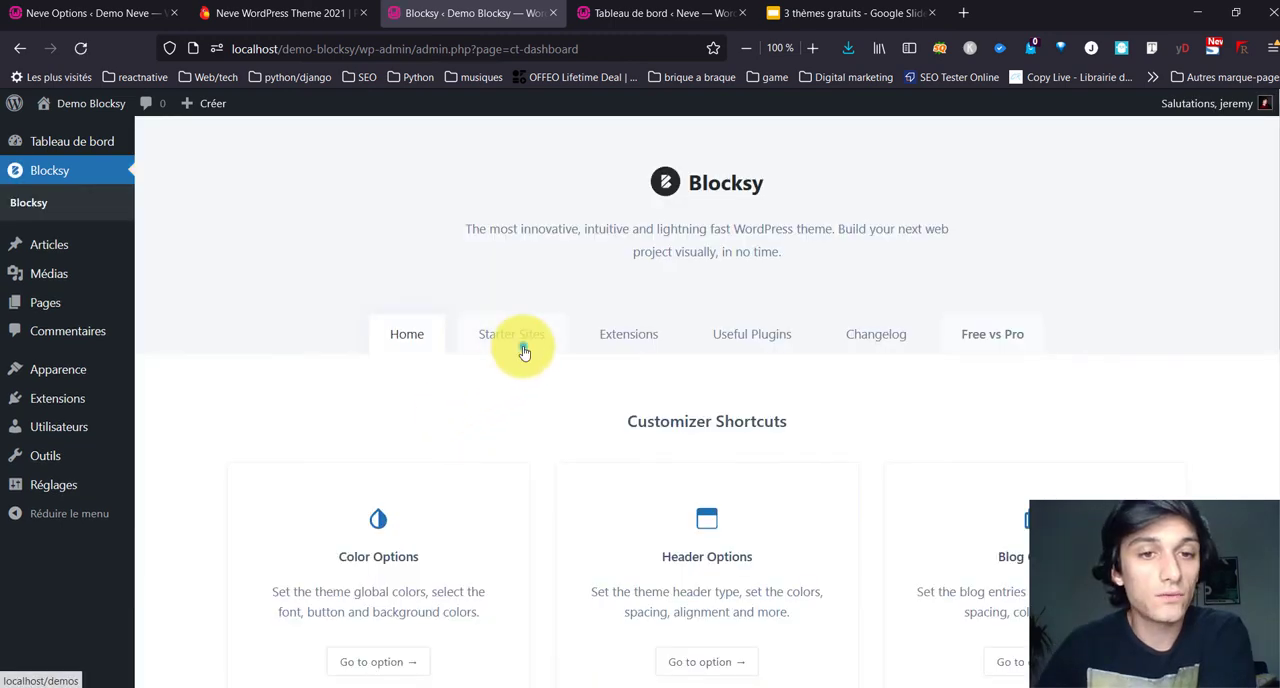
# Step: Open Blocksy's Starter Sites and review the available templates and the page builders each one supports
pyautogui.click(521, 342)
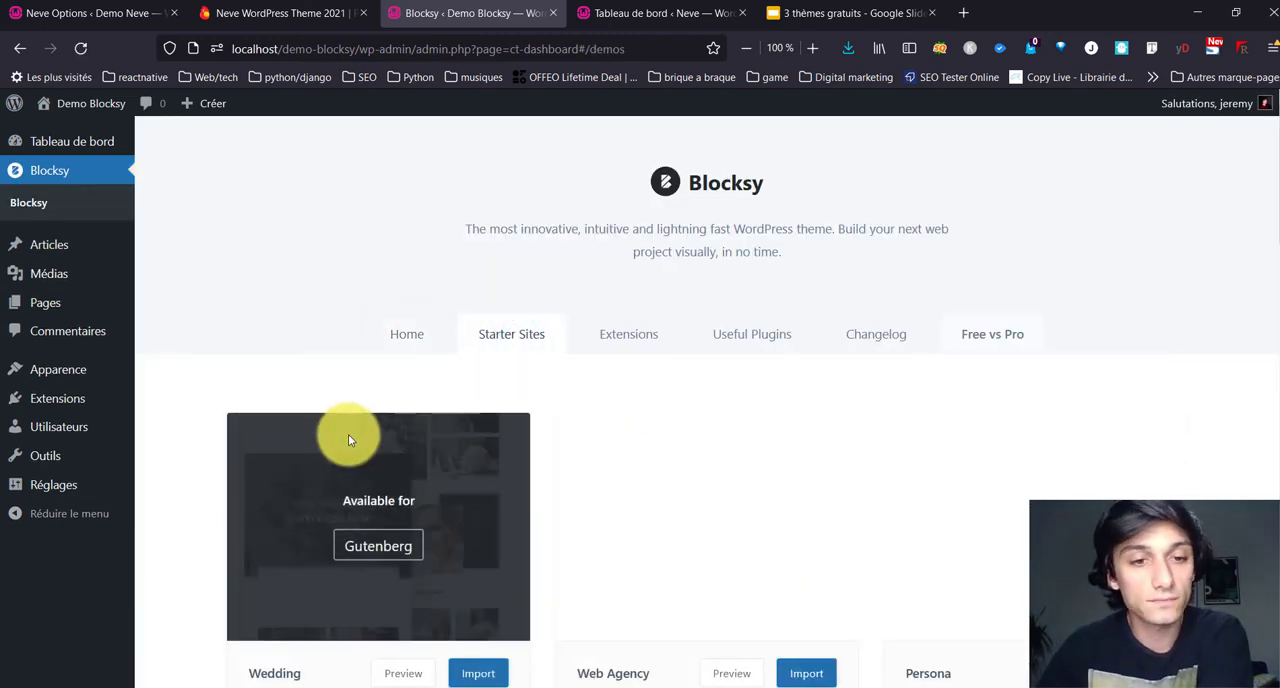
pyautogui.scroll(-3, 348, 434)
pyautogui.scroll(3, 145, 548)
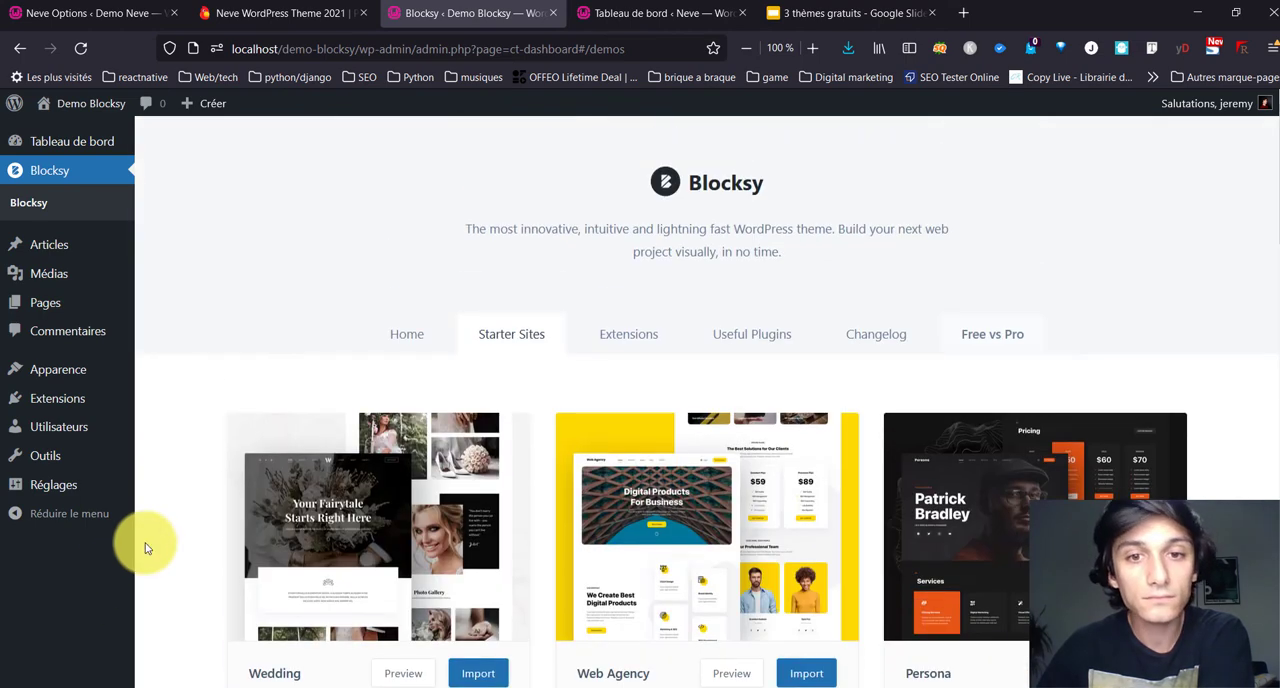
pyautogui.scroll(-3, 147, 546)
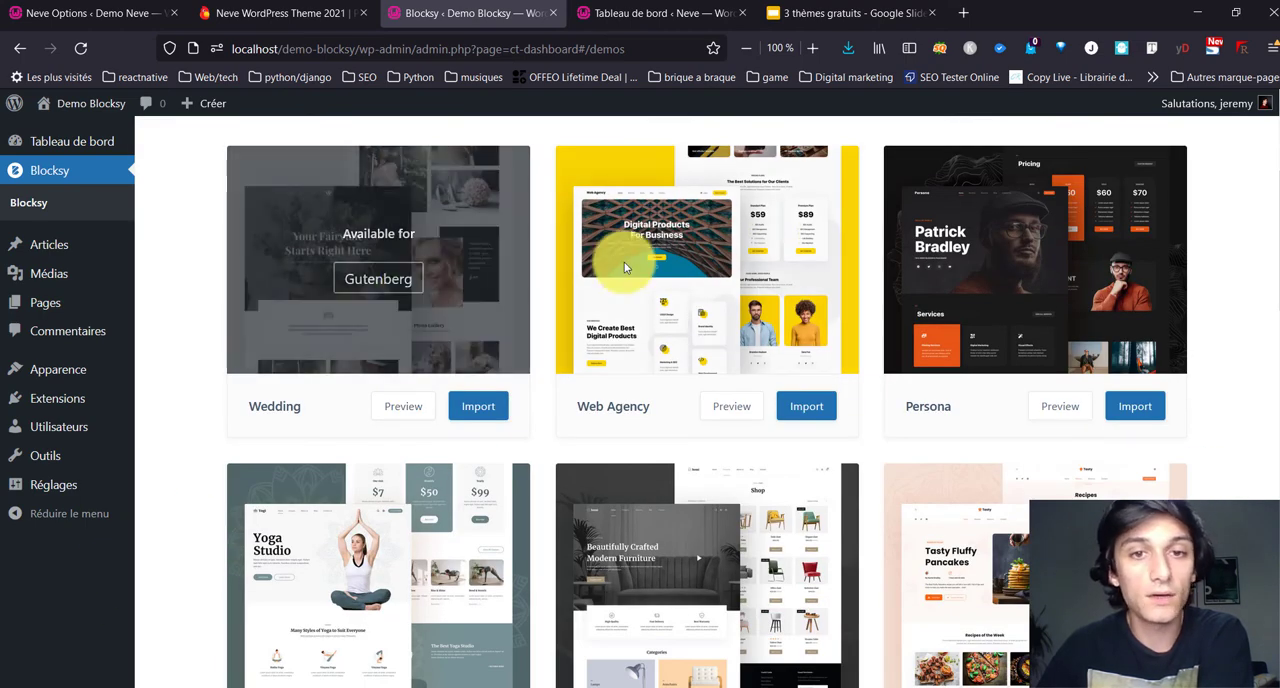
pyautogui.scroll(-2, 1000, 391)
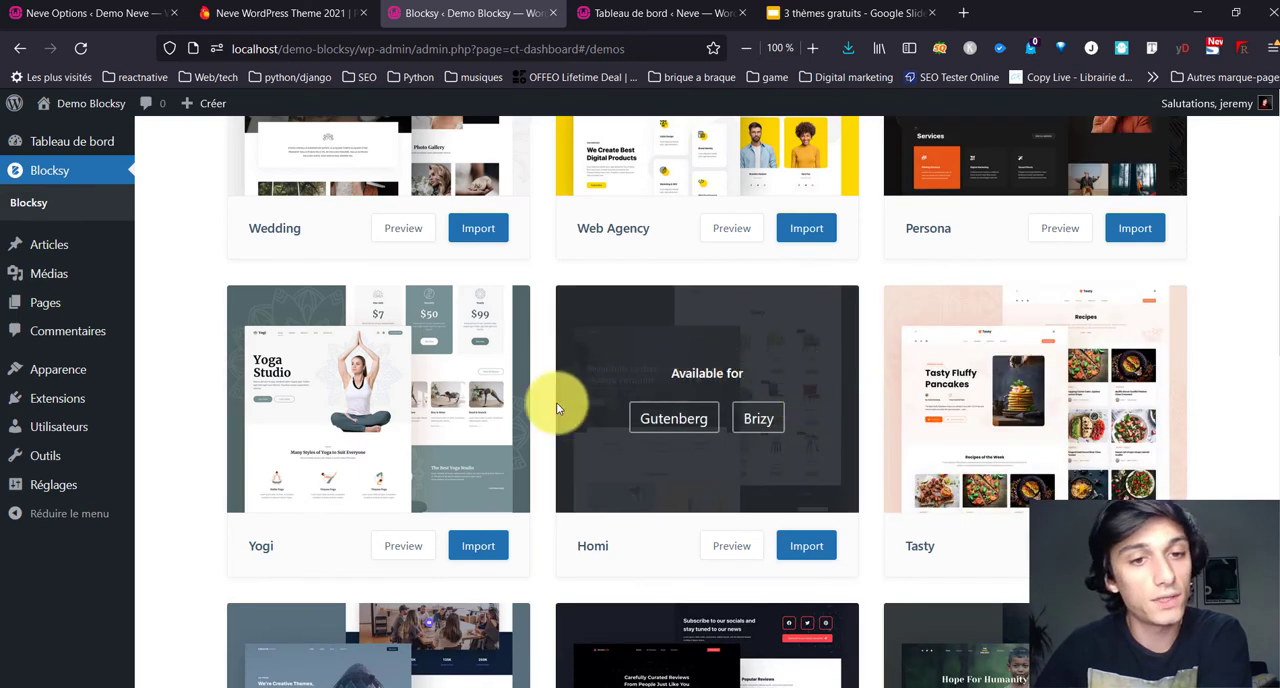
pyautogui.scroll(-4, 635, 430)
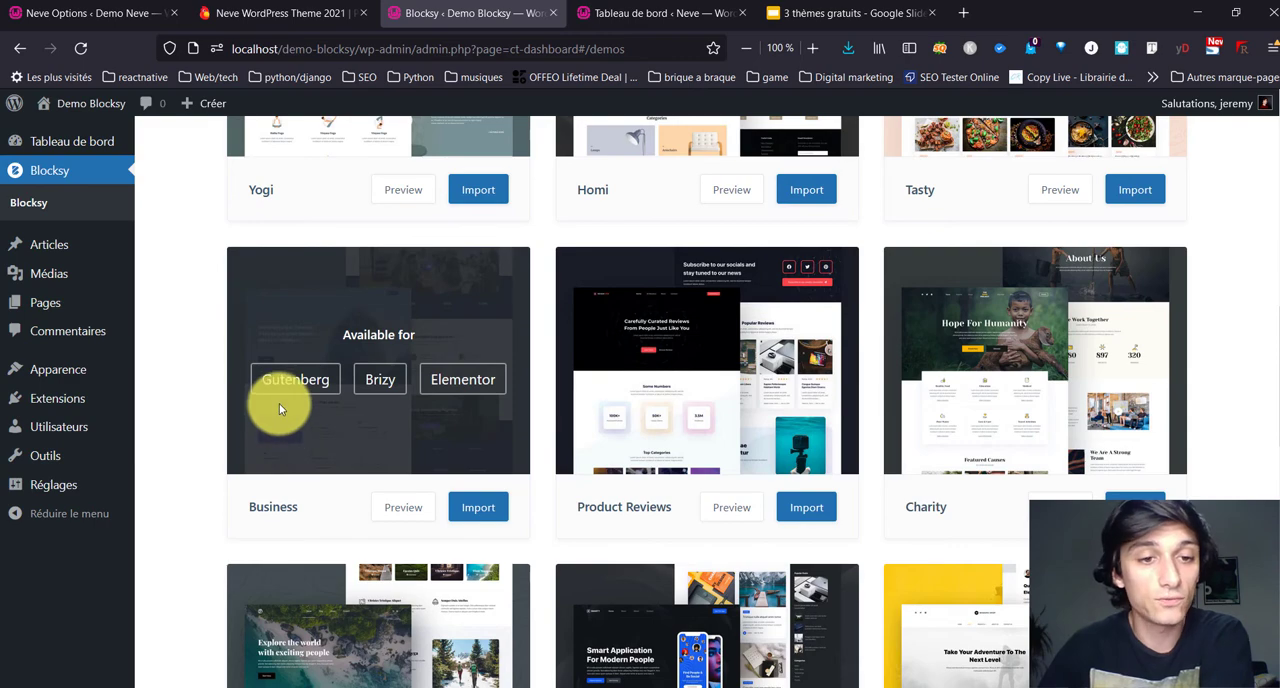
pyautogui.scroll(-10, 202, 455)
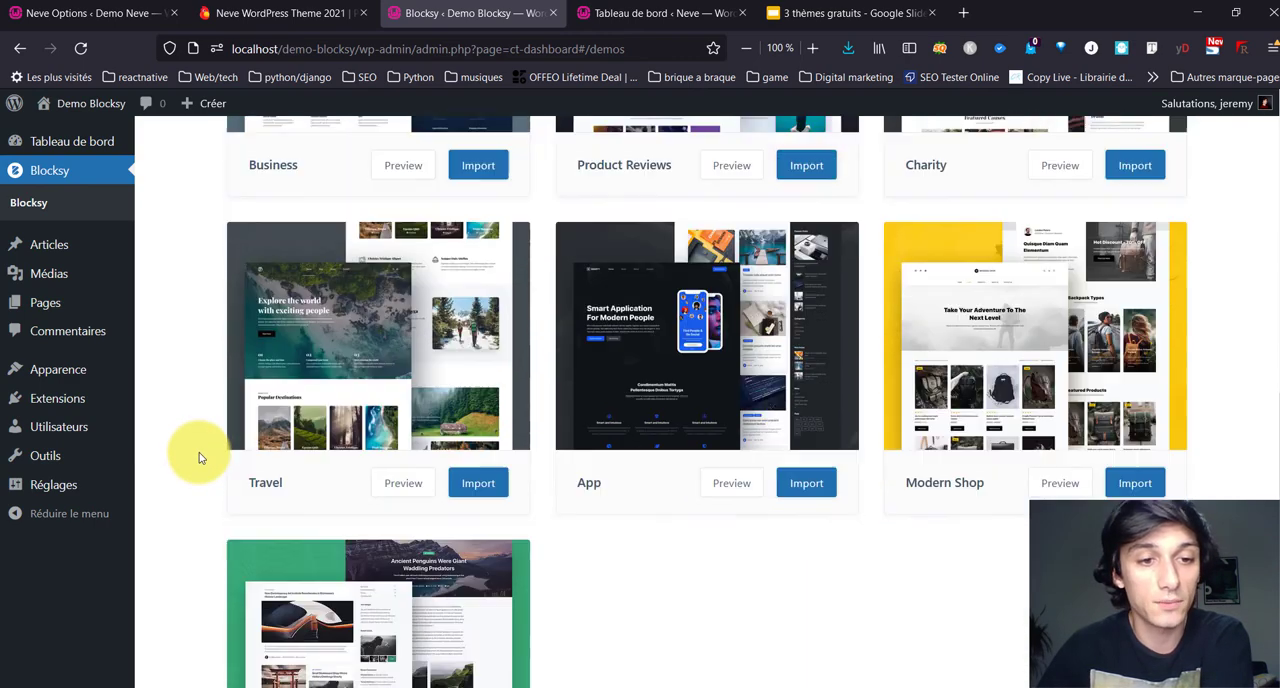
pyautogui.scroll(5, 190, 470)
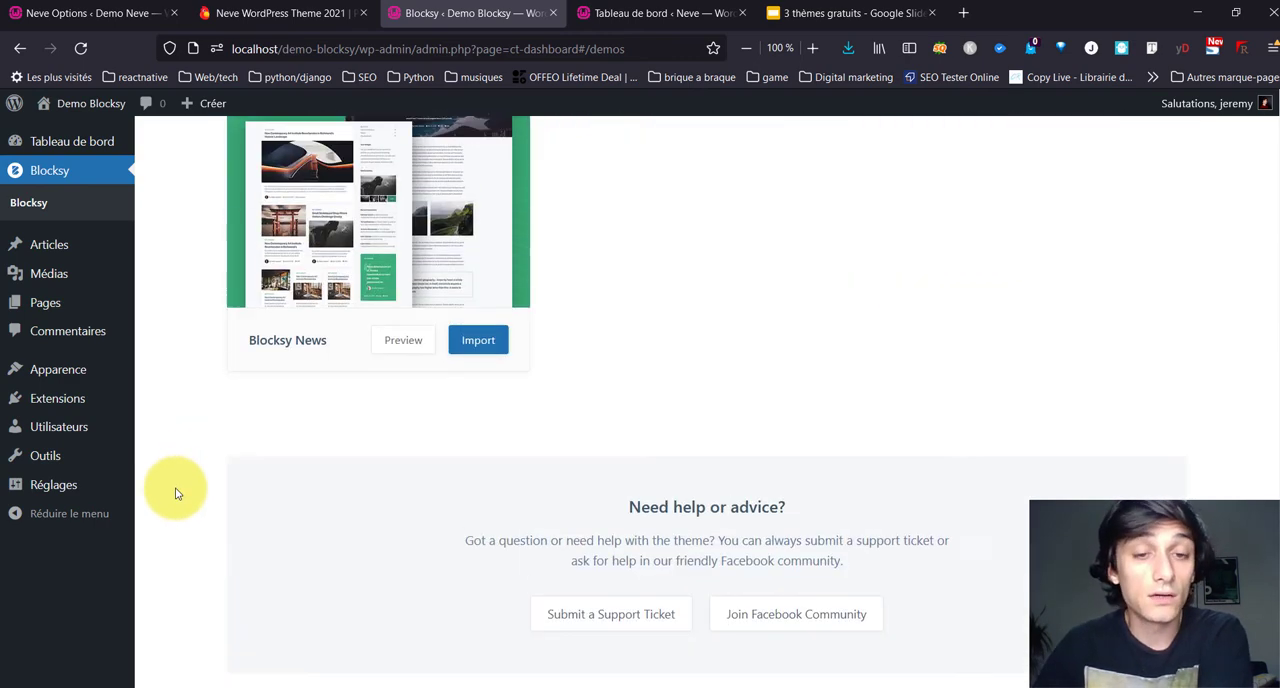
pyautogui.scroll(3, 1000, 606)
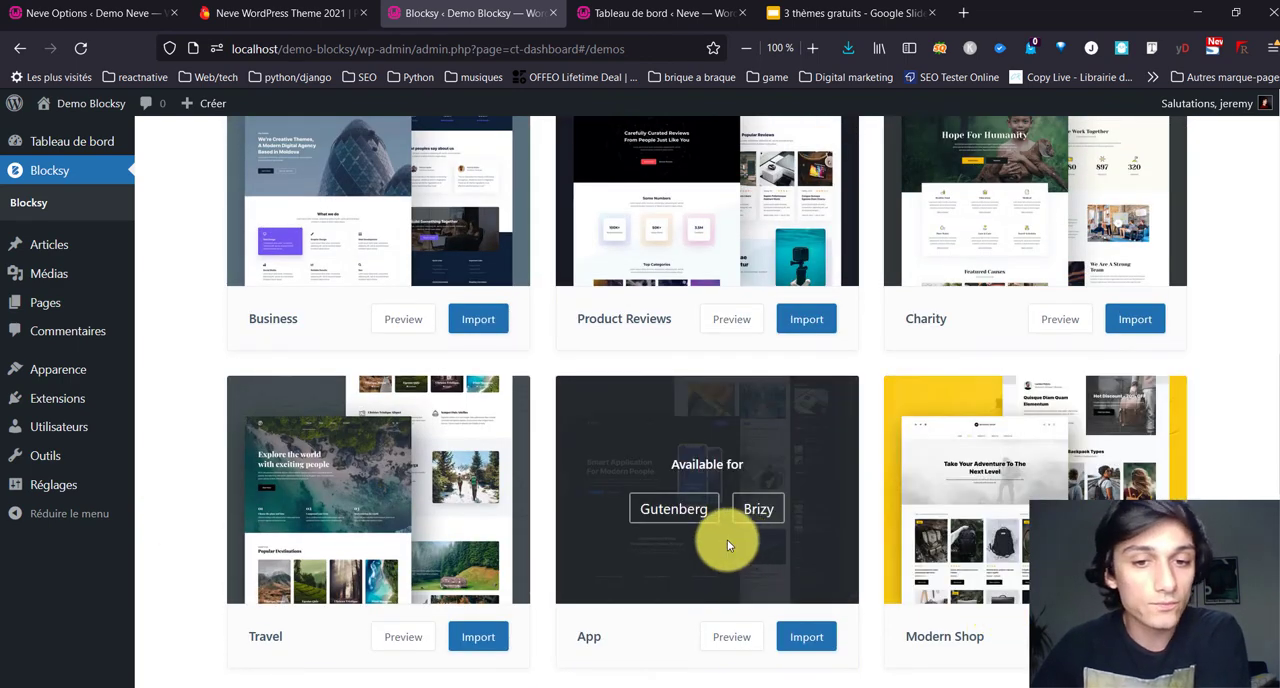
pyautogui.scroll(-1, 442, 541)
pyautogui.scroll(3, 440, 541)
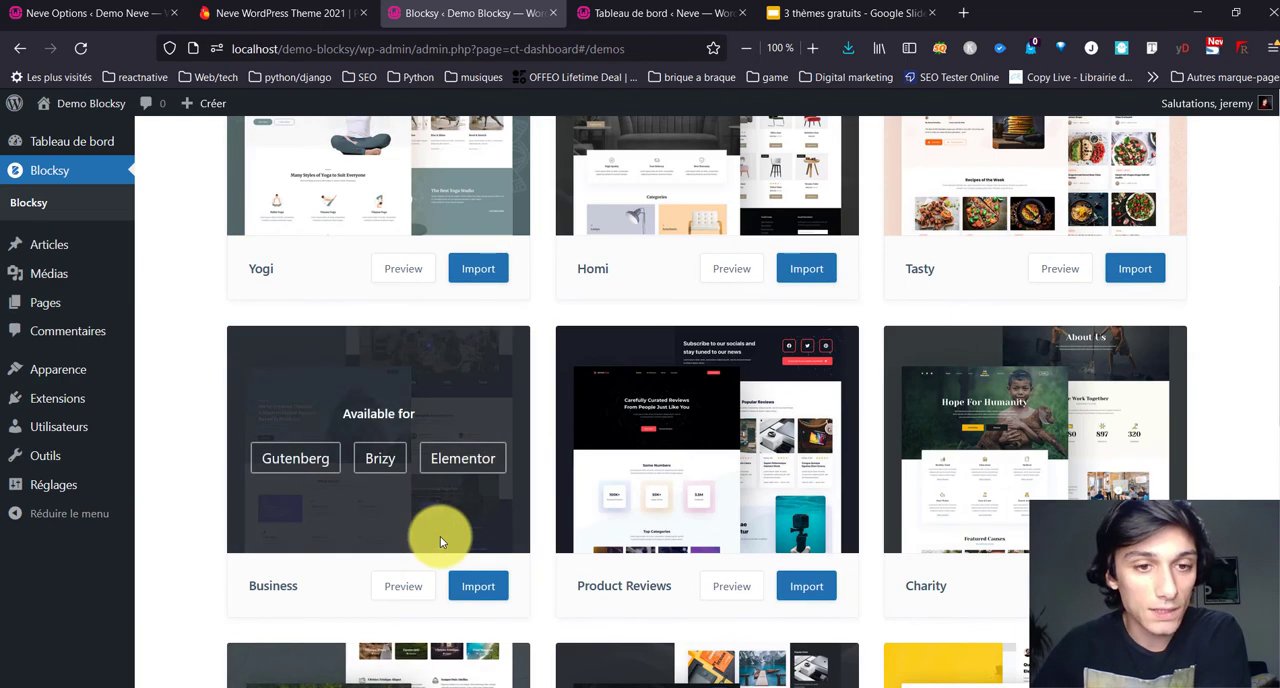
# Step: Import the Business starter site with the child theme, Elementor as page builder, the required plugins, and its options, widgets and content
pyautogui.click(478, 582)
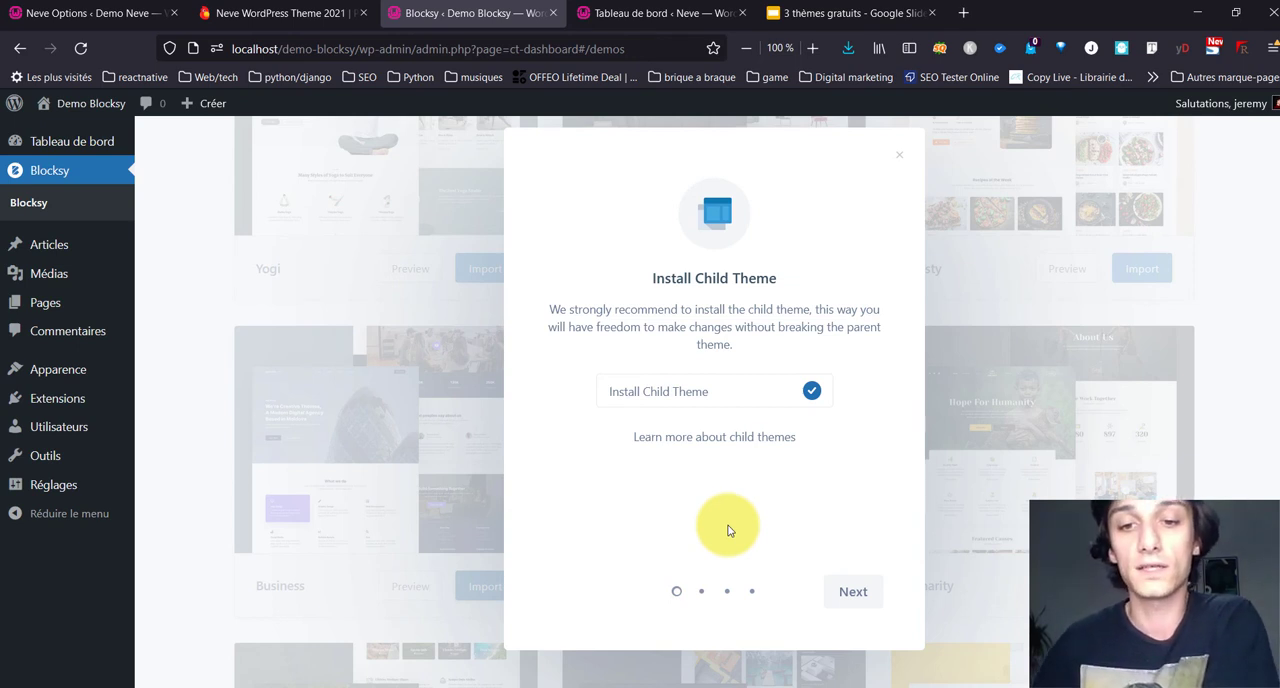
pyautogui.click(845, 591)
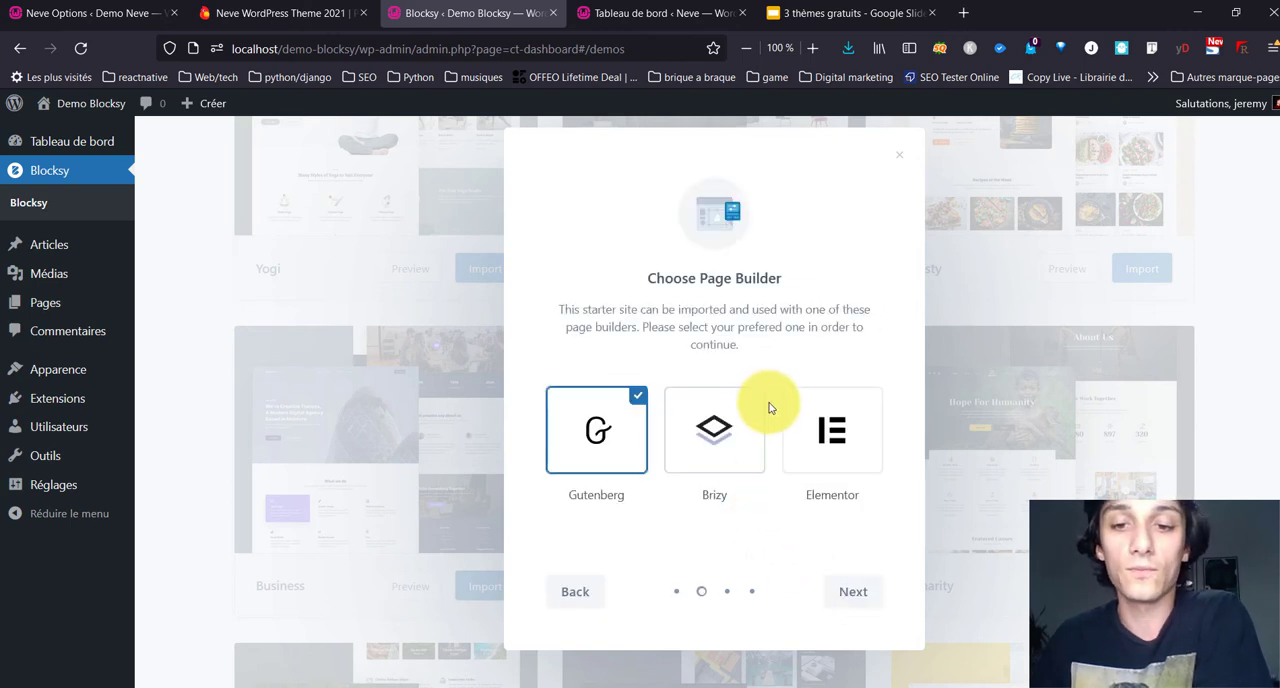
pyautogui.click(830, 428)
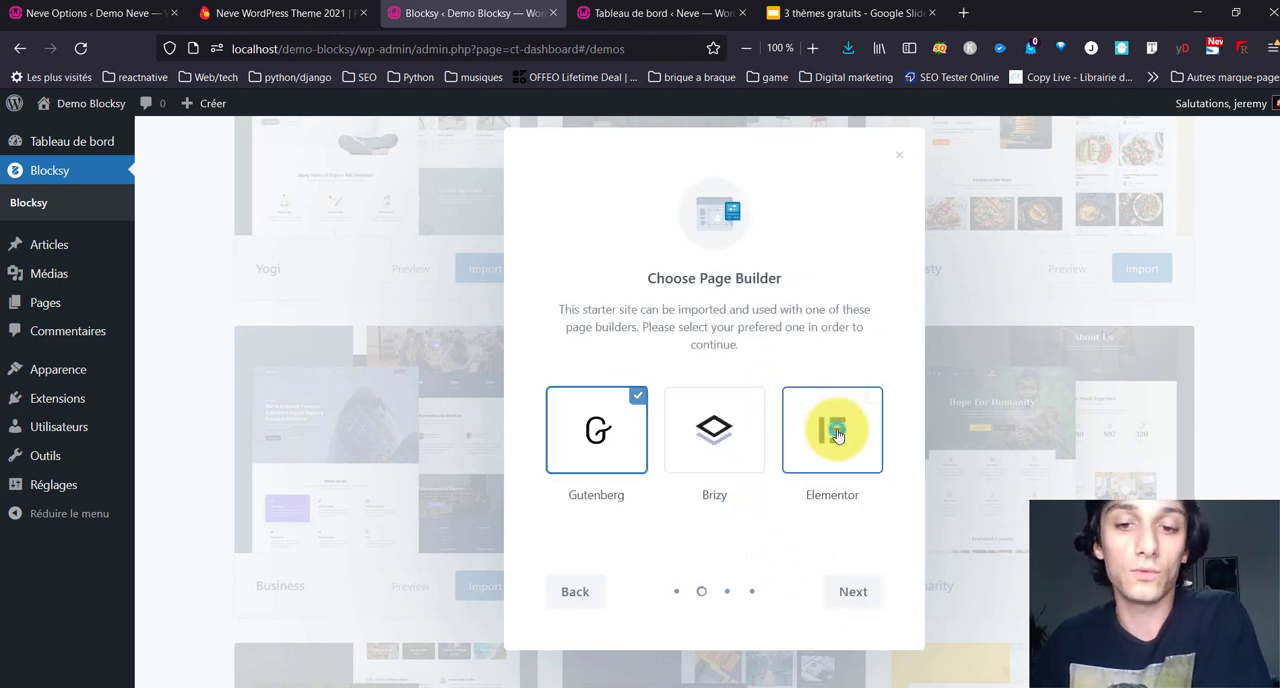
pyautogui.click(866, 590)
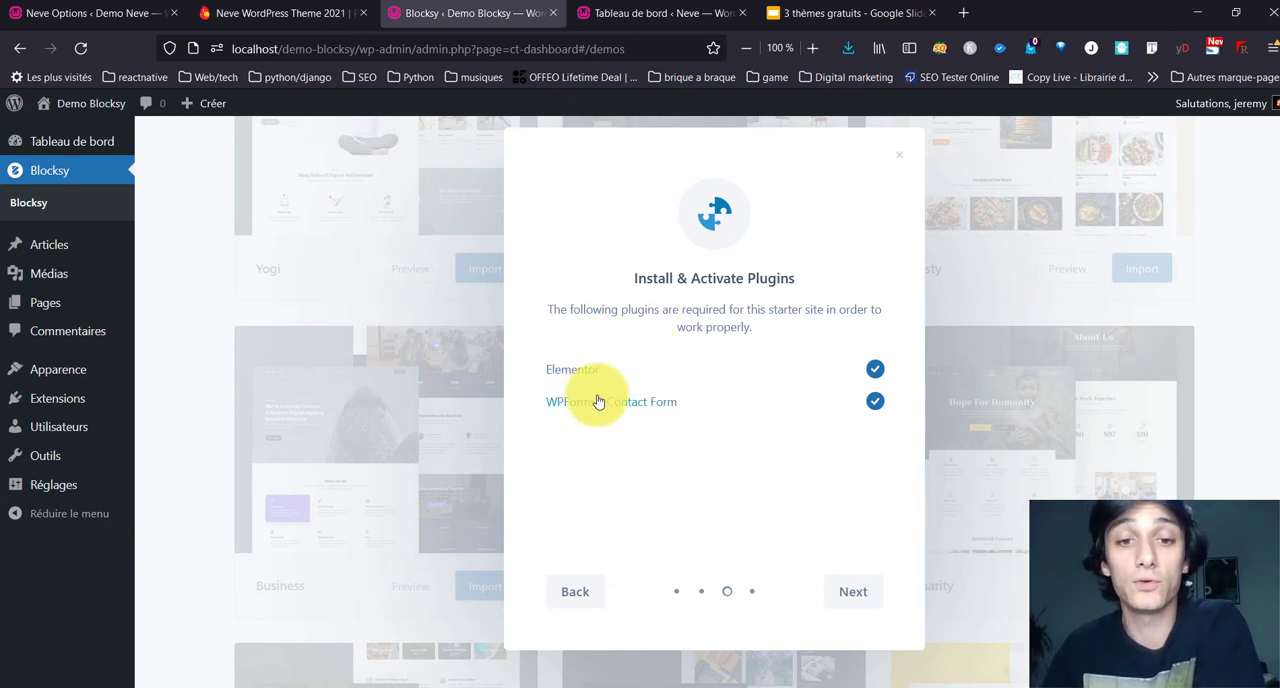
pyautogui.click(855, 592)
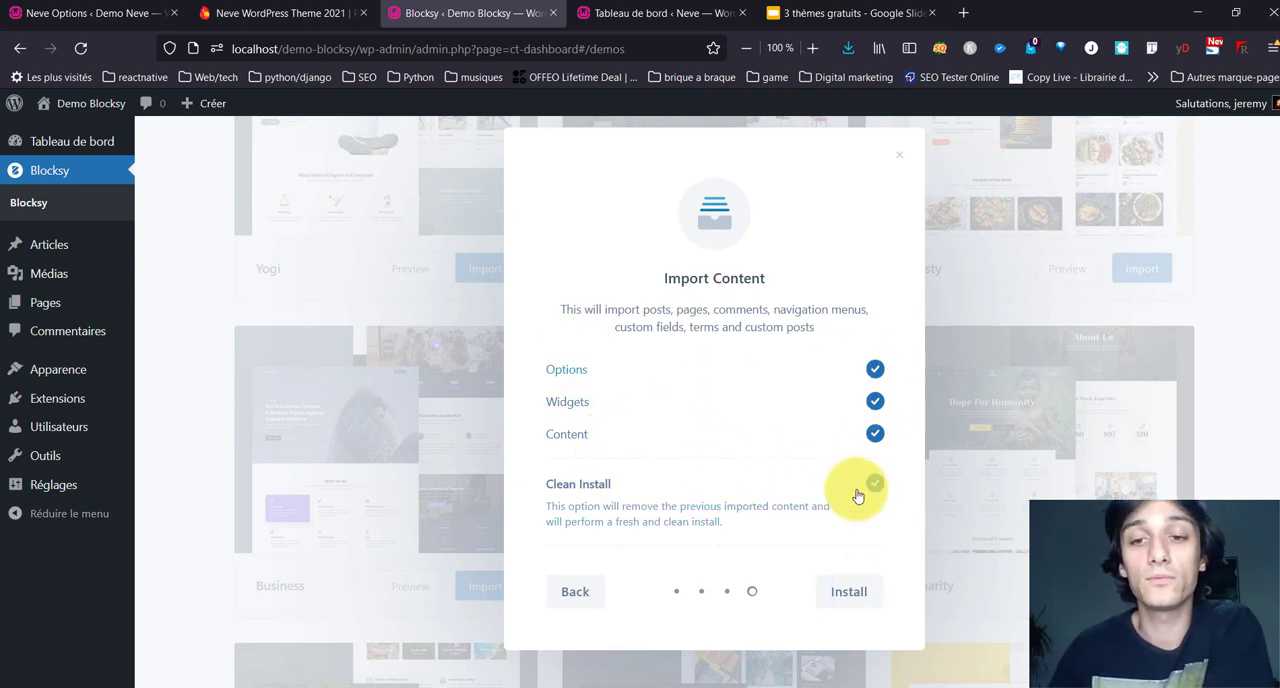
pyautogui.click(862, 592)
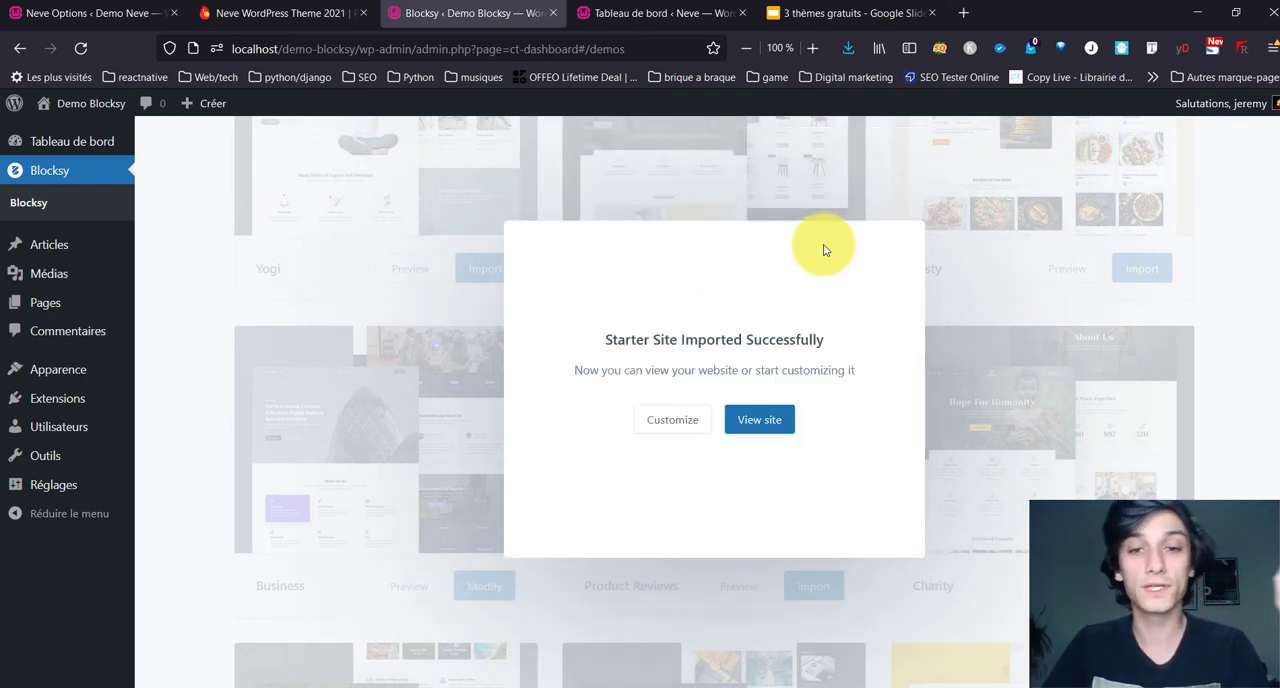
# Step: View the imported Business site and look through the sections of its home page
pyautogui.click(772, 426)
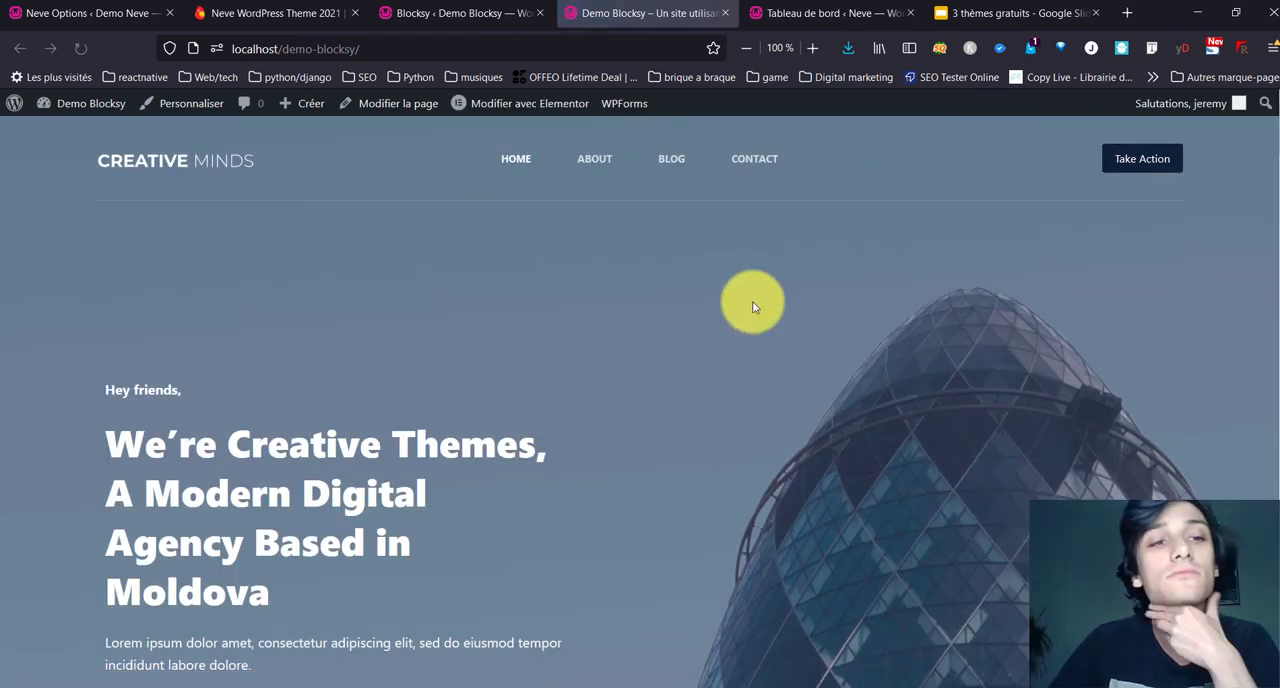
pyautogui.scroll(-10, 445, 306)
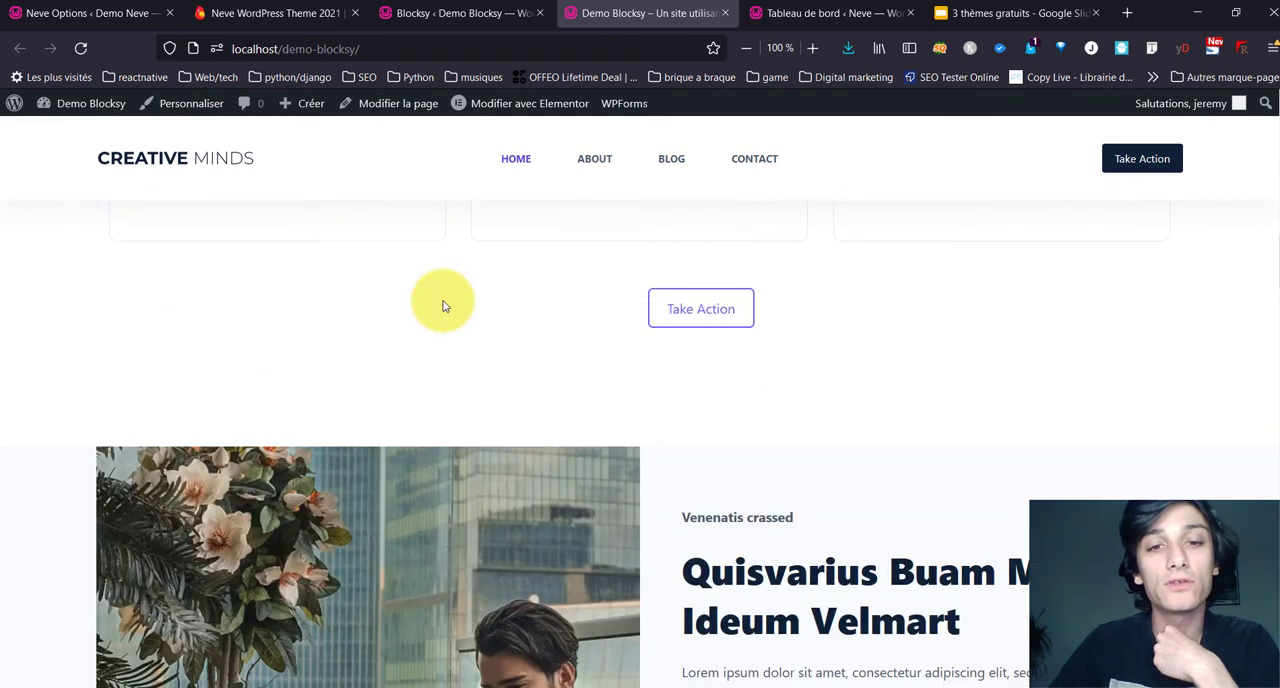
pyautogui.scroll(-10, 445, 306)
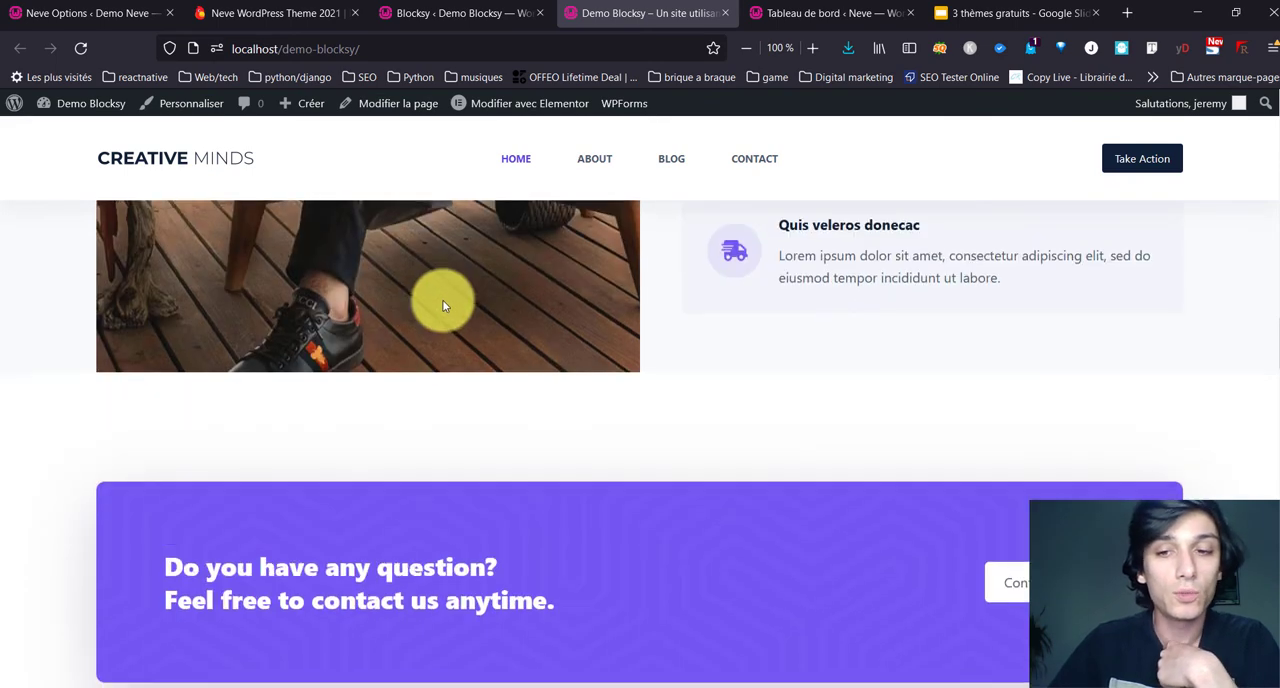
pyautogui.scroll(3, 445, 306)
pyautogui.scroll(-3, 443, 301)
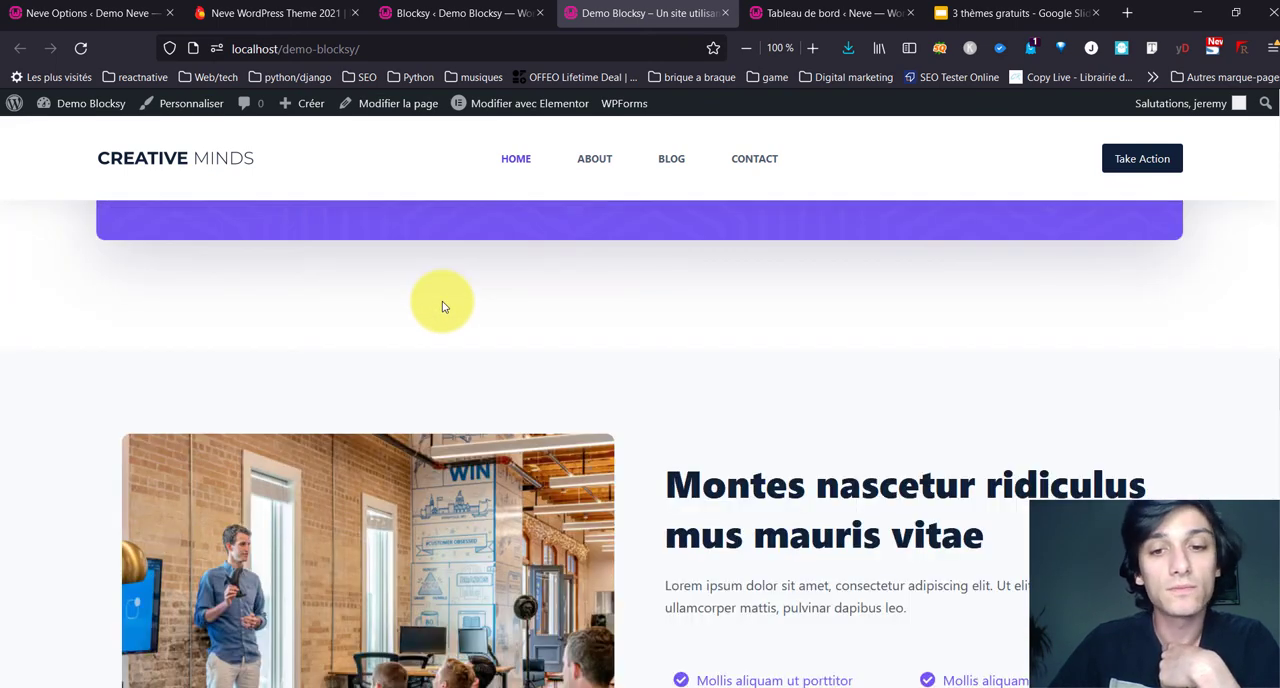
# Step: Examine the contact banner, video gallery, testimonials and team video sections of the imported home page
pyautogui.scroll(2, 450, 295)
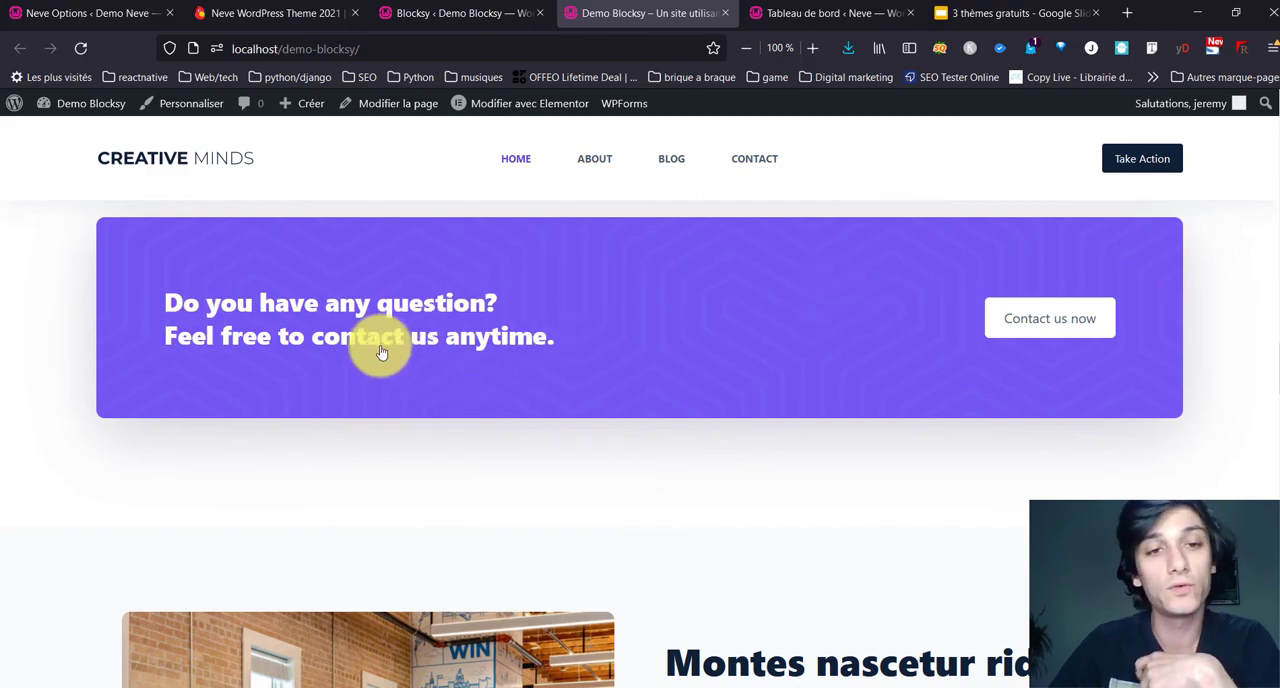
pyautogui.scroll(-10, 789, 316)
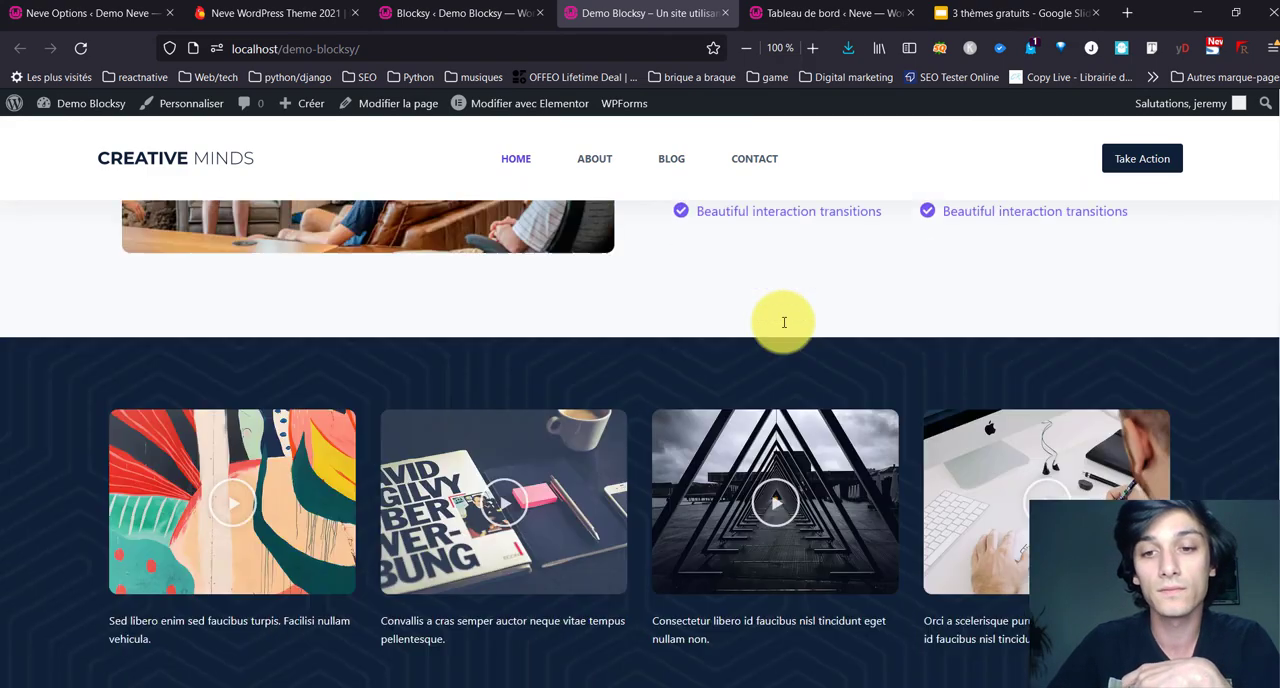
pyautogui.scroll(-15, 785, 321)
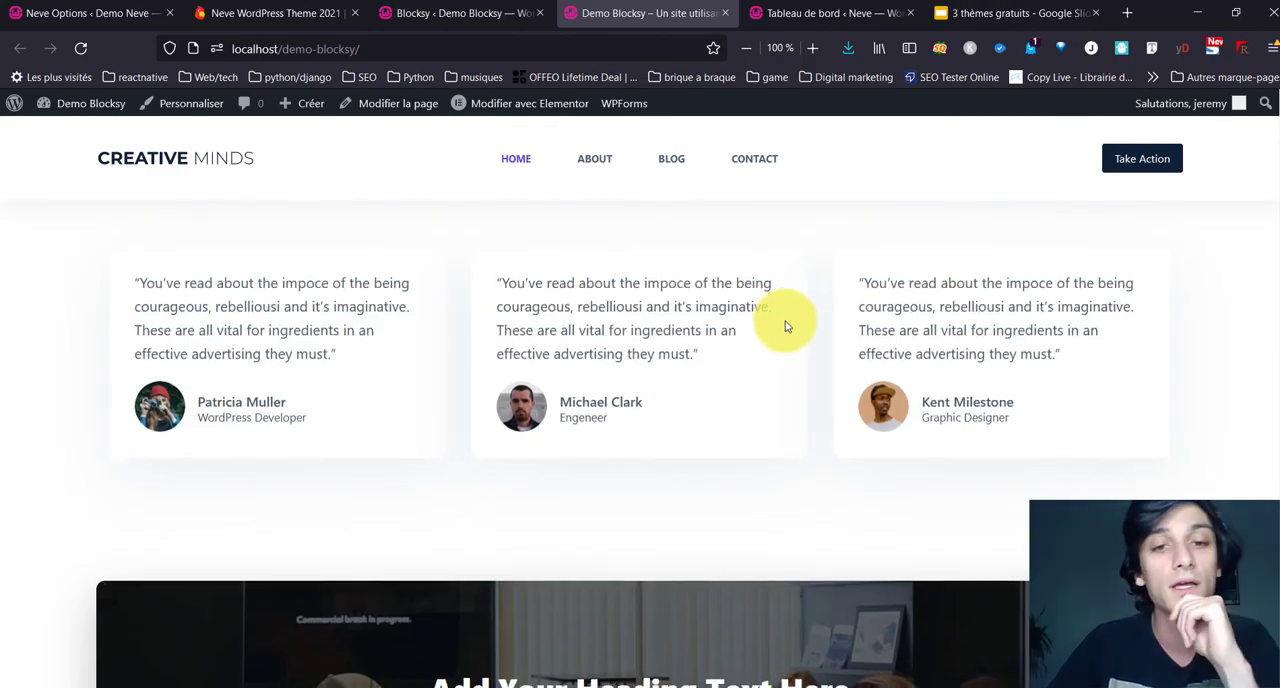
pyautogui.scroll(-3, 785, 322)
pyautogui.scroll(15, 787, 320)
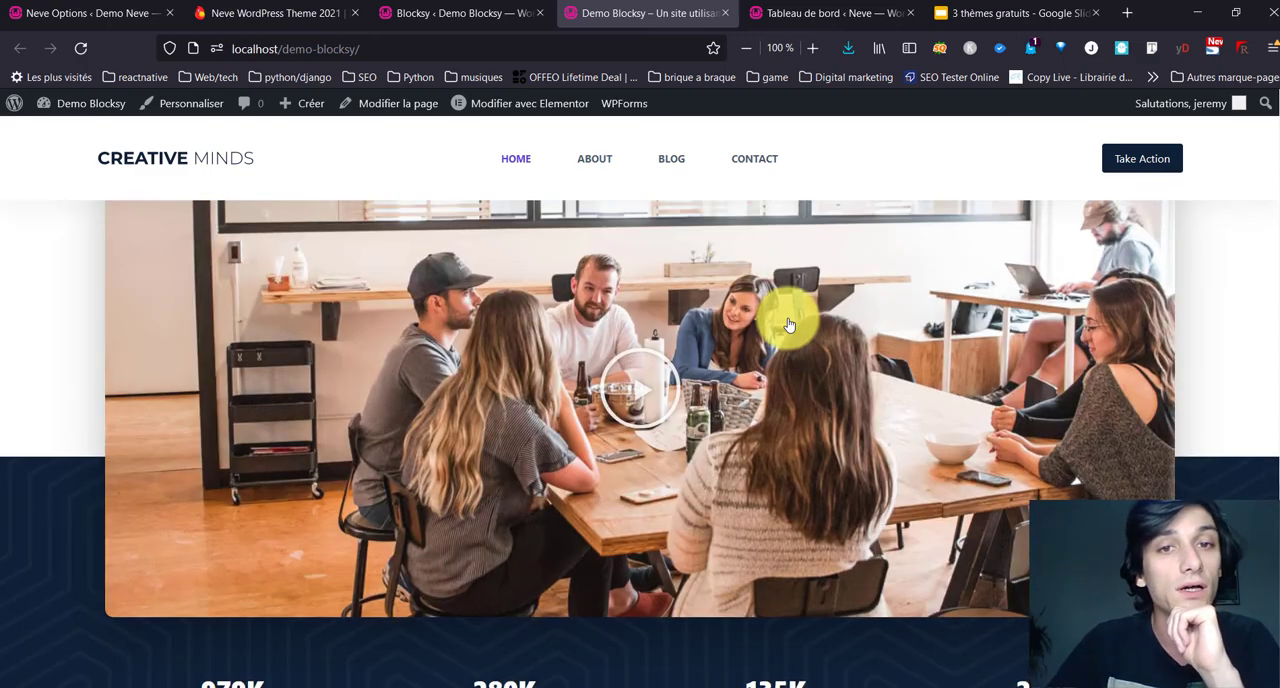
pyautogui.scroll(10, 787, 320)
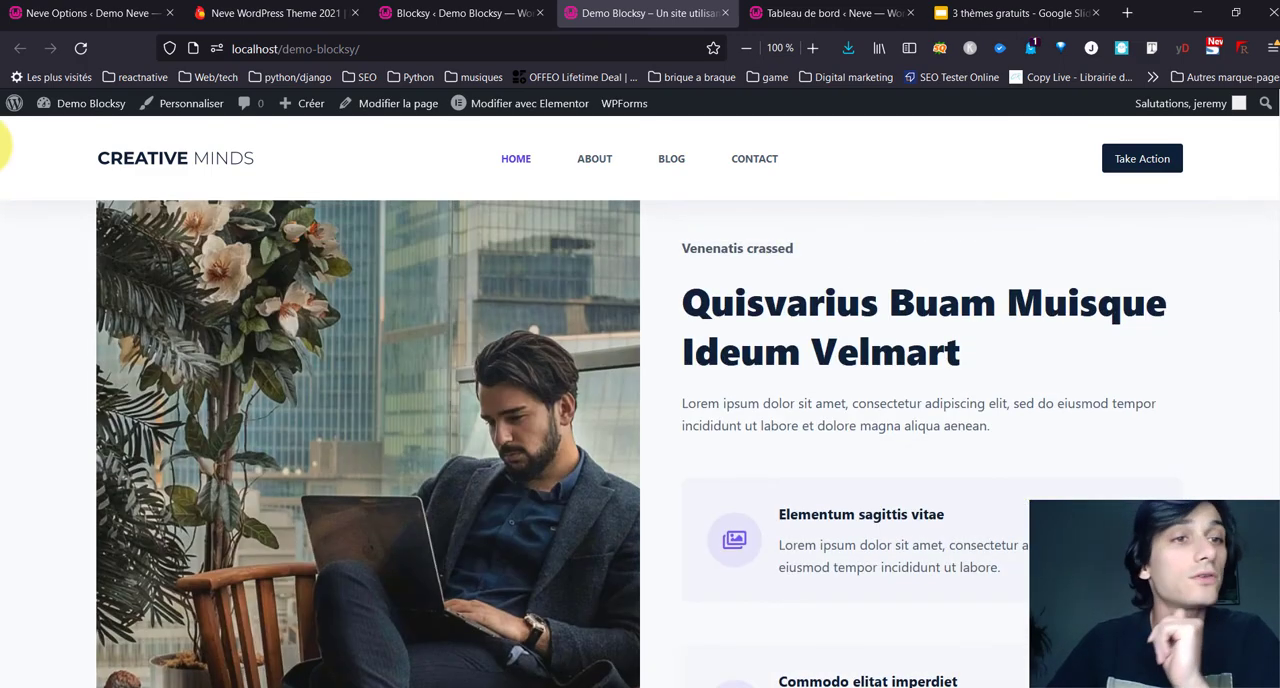
# Step: Return to the site's administration and review the customizer shortcuts on Blocksy's Home page
pyautogui.click(70, 115)
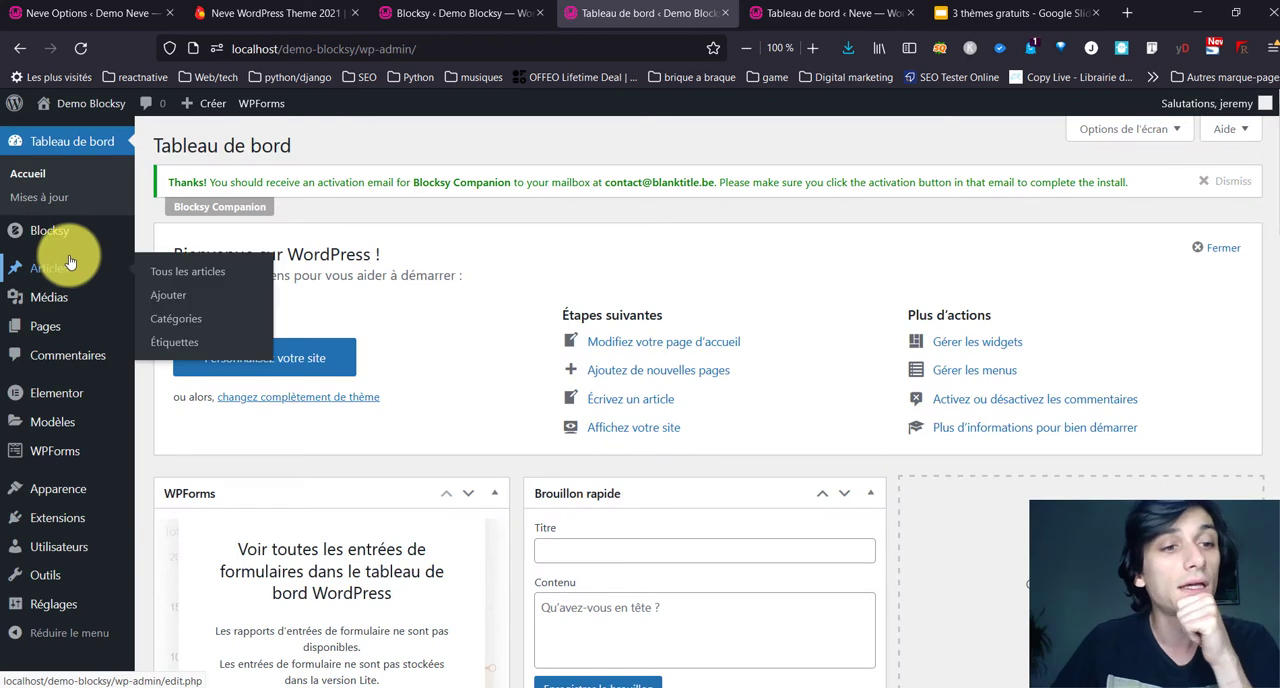
pyautogui.moveTo(67, 455)
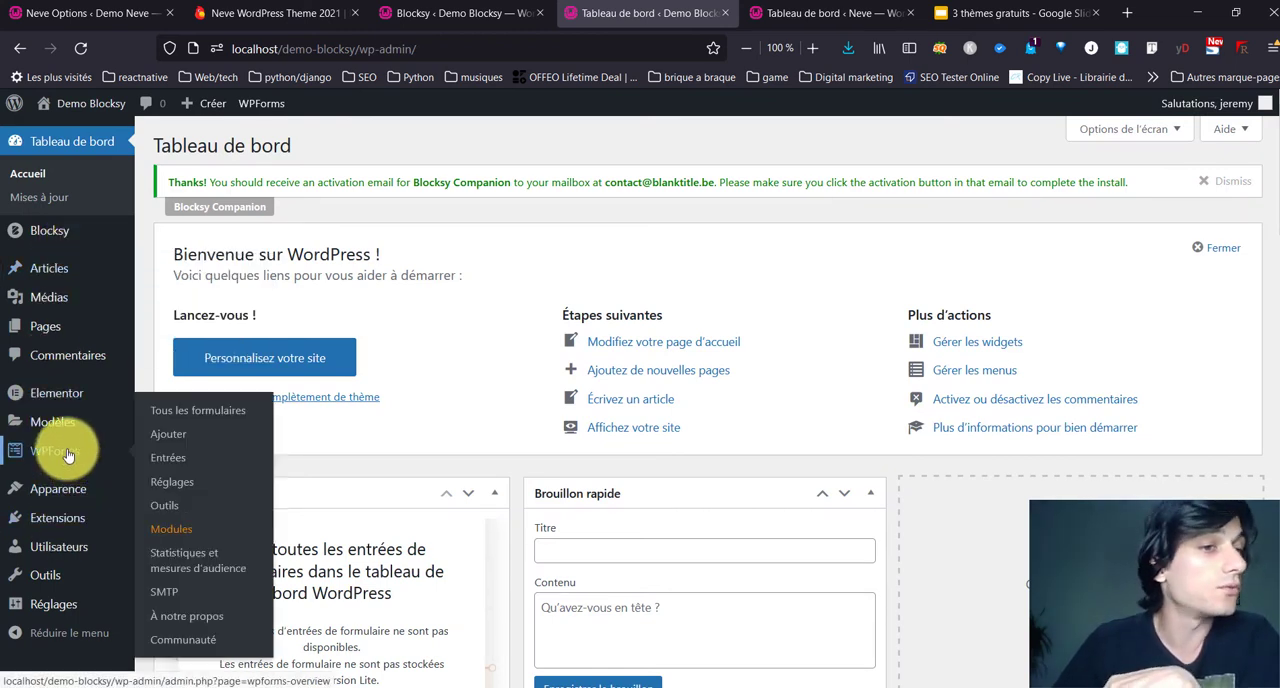
pyautogui.moveTo(65, 231)
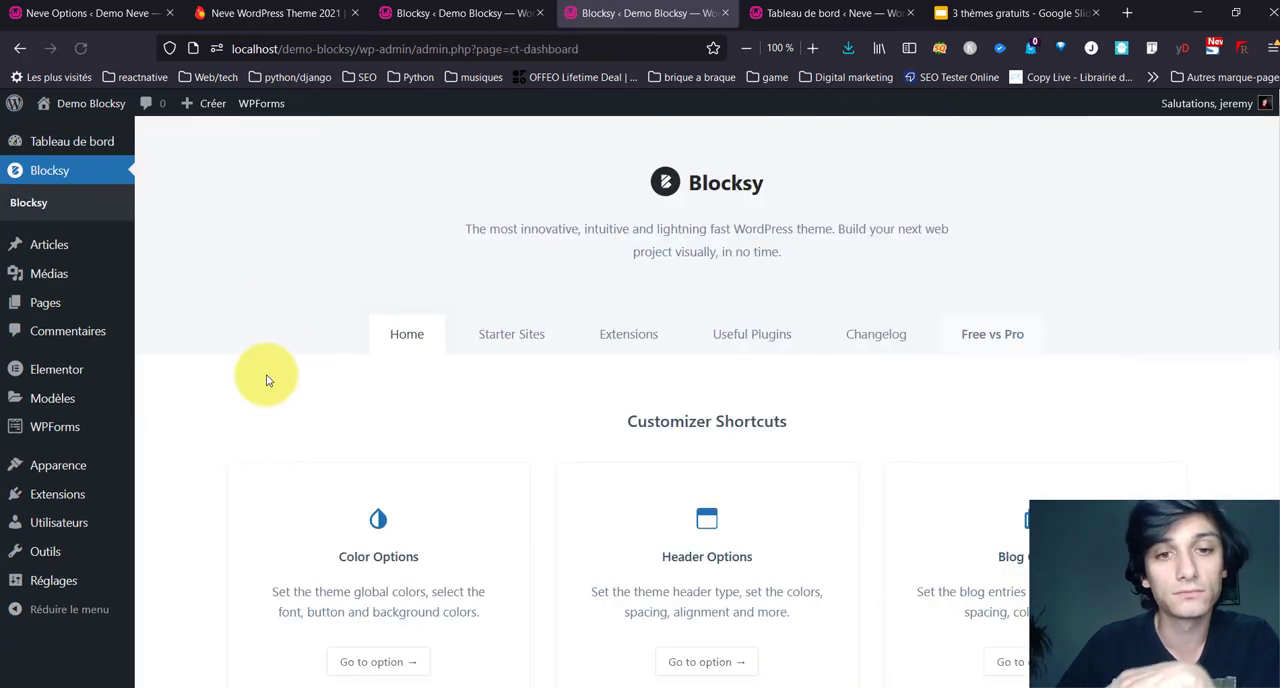
pyautogui.scroll(-3, 263, 388)
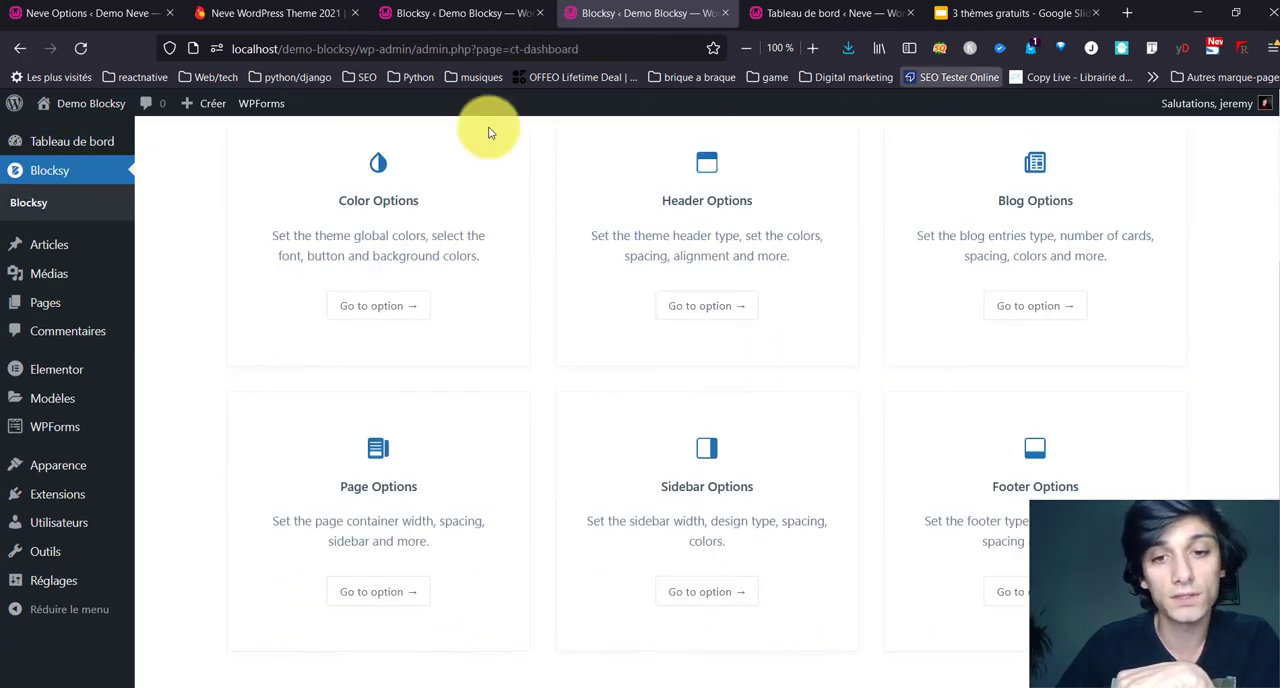
pyautogui.scroll(2, 194, 331)
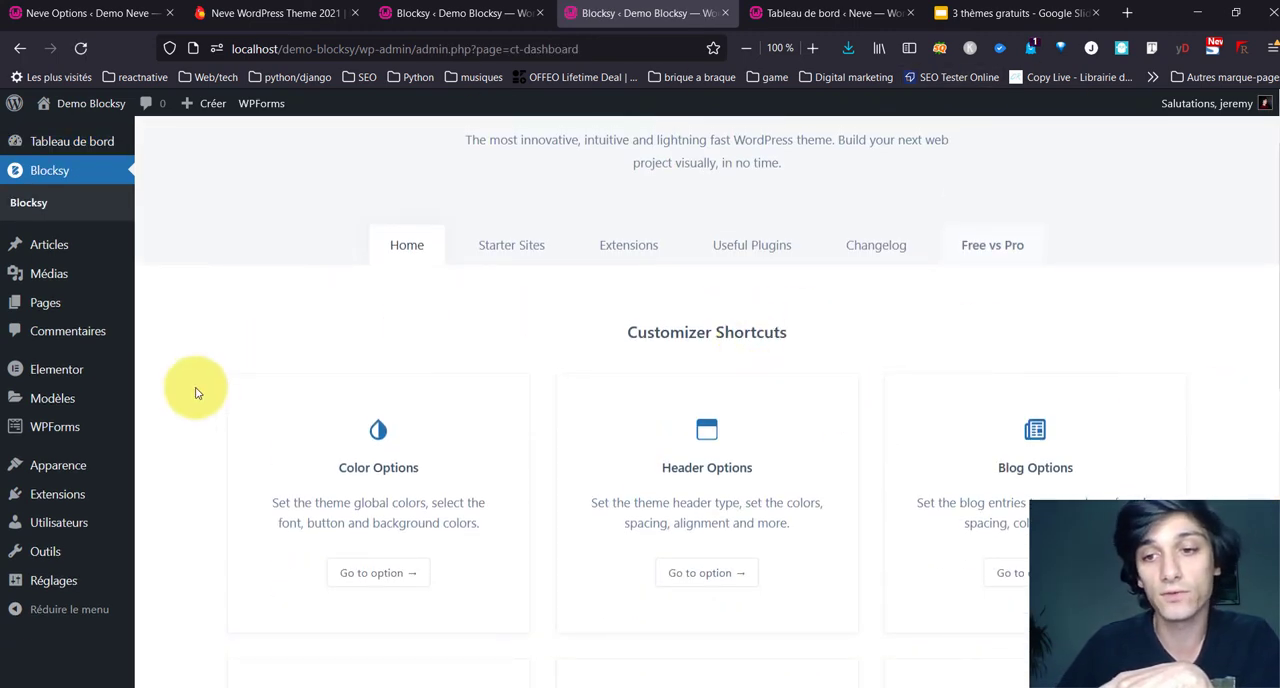
# Step: Review Blocksy's free extensions, such as Cookies Consent, Newsletter Subscribe, Product Reviews, Trending Posts and Widgets
pyautogui.click(543, 266)
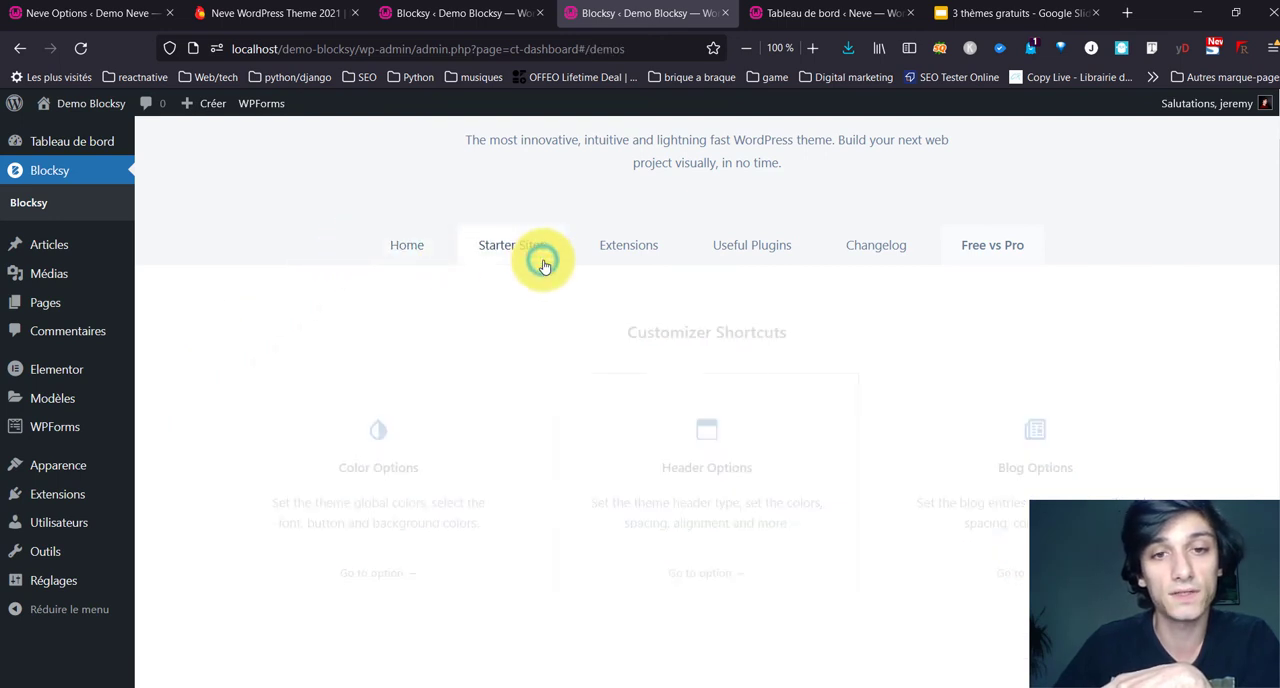
pyautogui.click(669, 284)
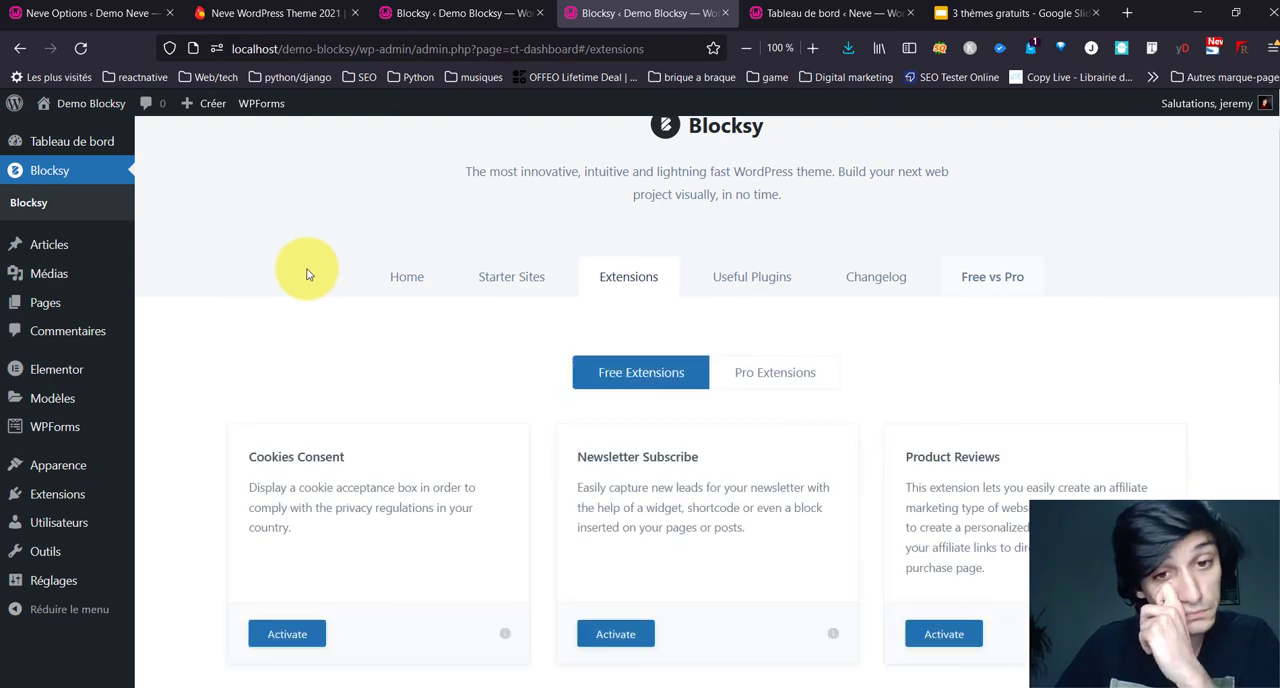
pyautogui.scroll(-3, 307, 275)
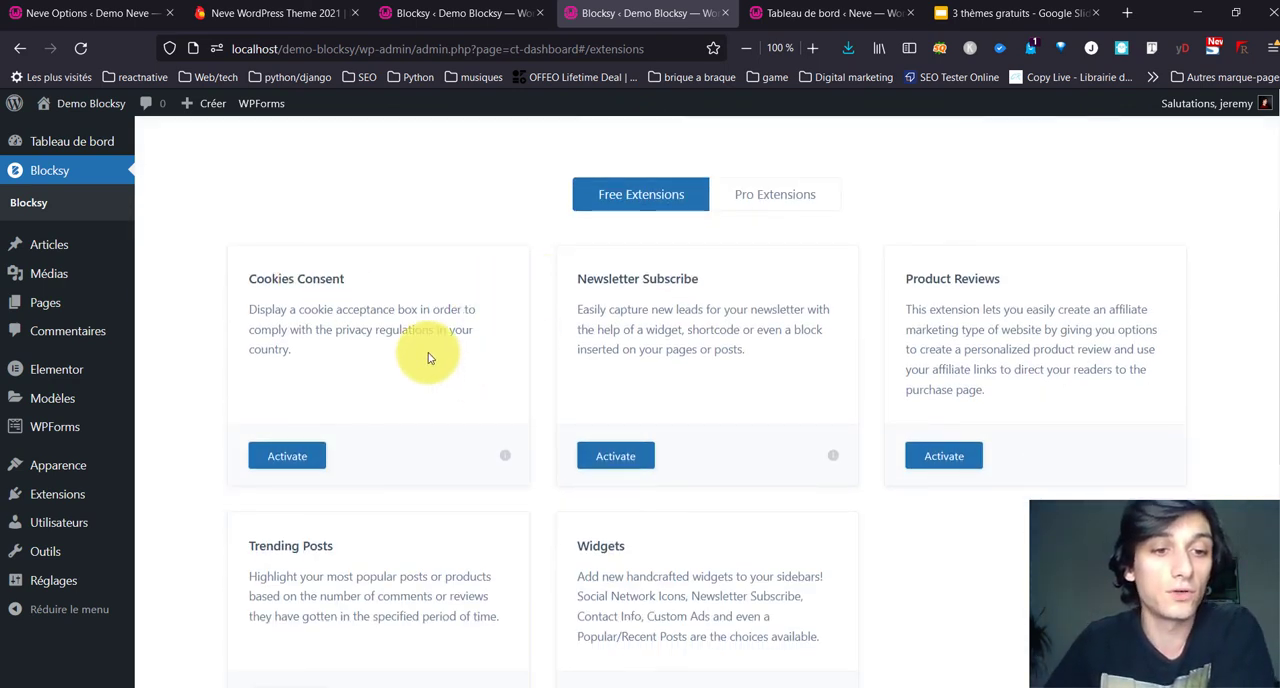
pyautogui.scroll(-4, 386, 294)
pyautogui.scroll(2, 428, 342)
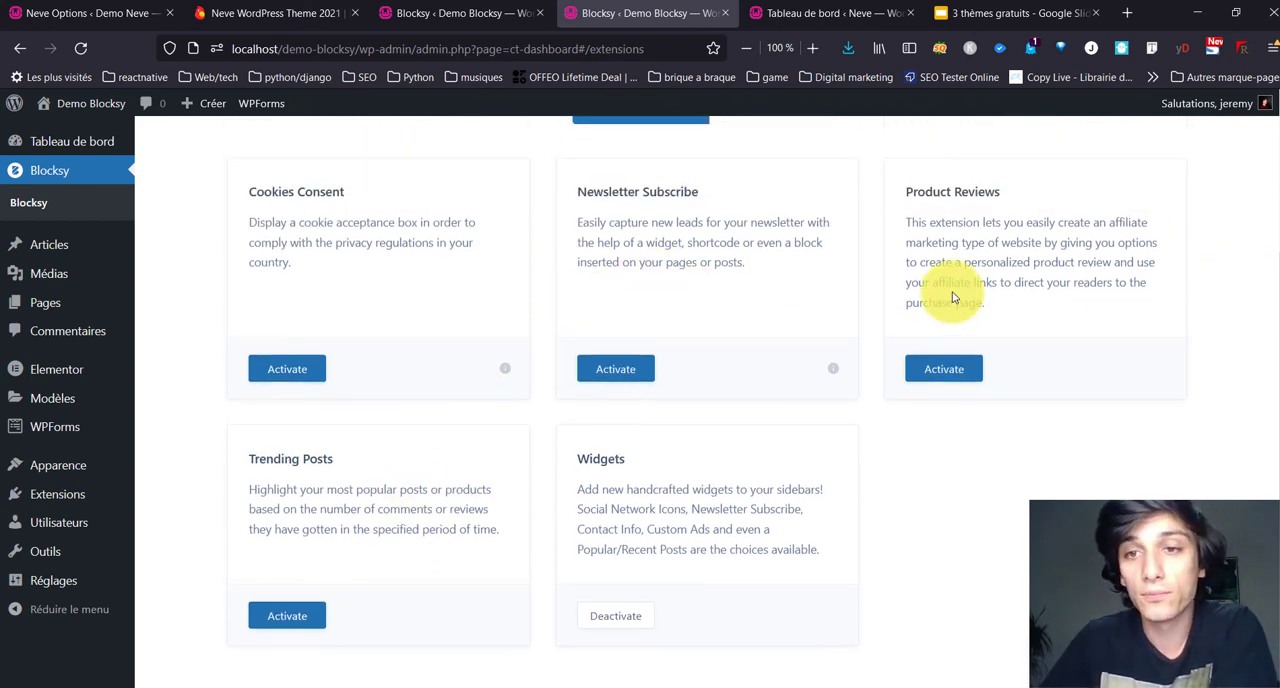
pyautogui.scroll(3, 893, 614)
pyautogui.scroll(-3, 523, 430)
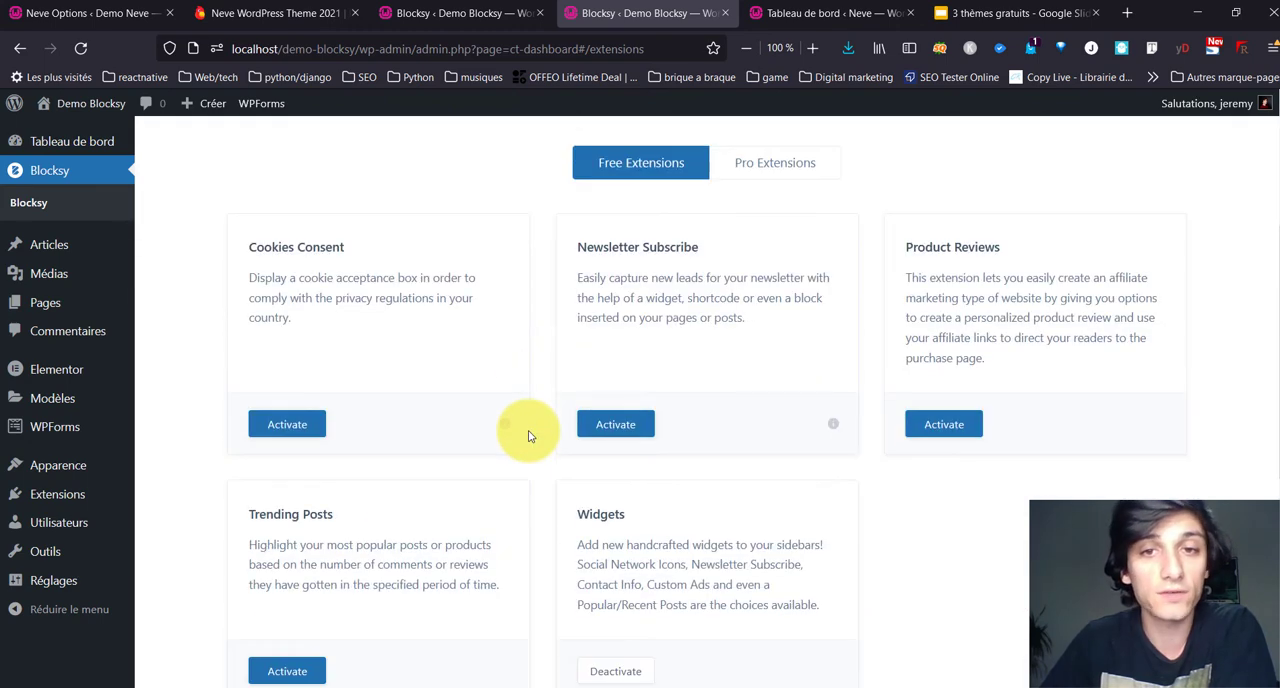
# Step: Review Blocksy's Pro extensions, including Local Google Fonts, Advanced Menu, Multiple Sidebars, White Label and WooCommerce Extra
pyautogui.click(763, 163)
pyautogui.scroll(-4, 491, 278)
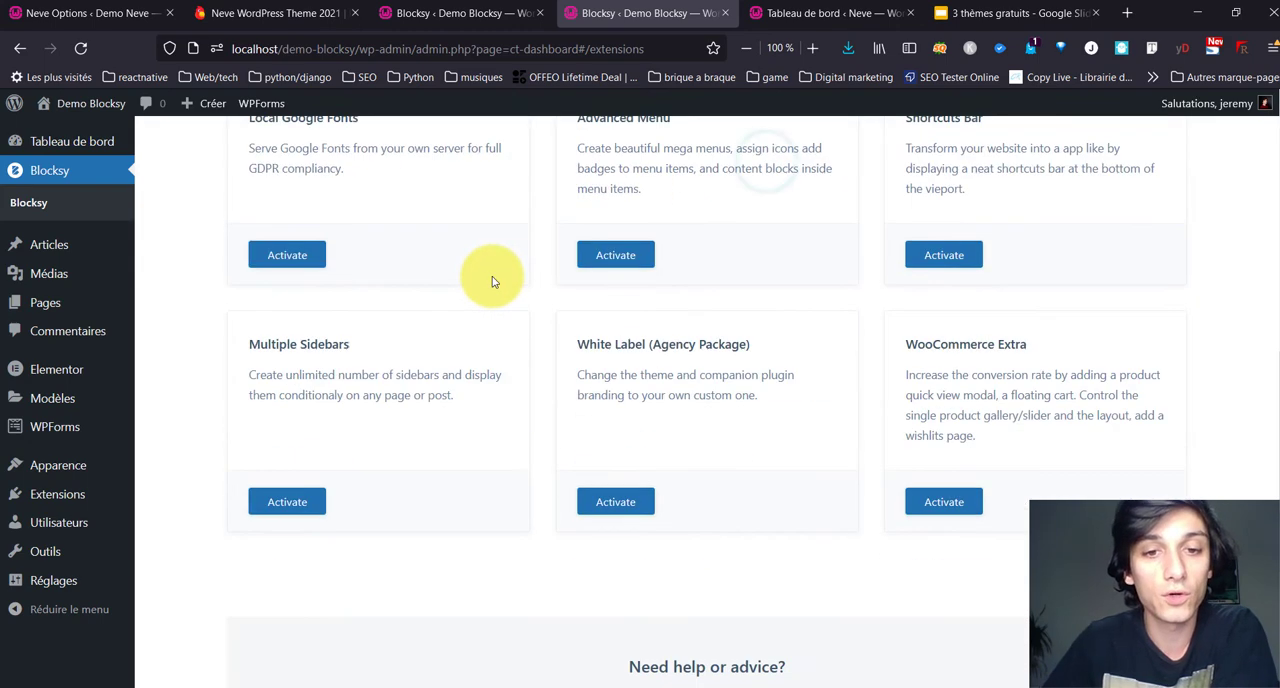
pyautogui.scroll(-2, 491, 270)
pyautogui.scroll(2, 489, 266)
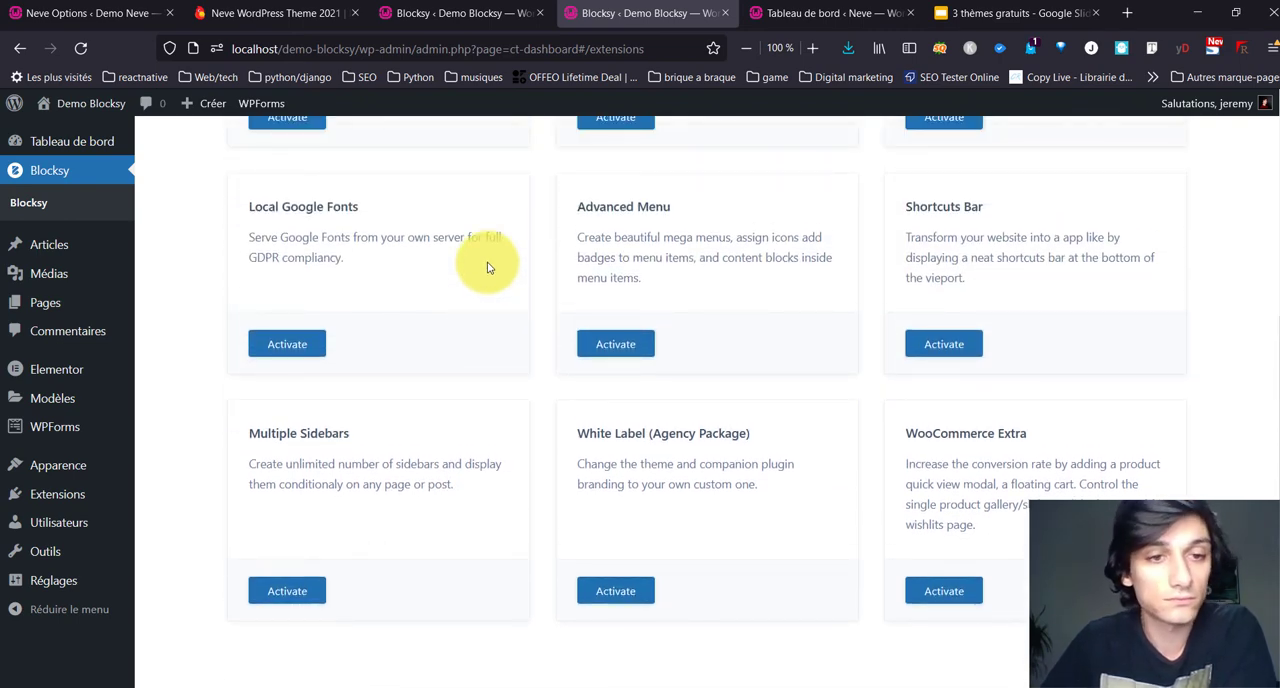
pyautogui.scroll(5, 488, 268)
# Step: Look through Blocksy's list of useful plugins, from Stackable and JetEngine to Elementor and Brizy
pyautogui.click(768, 338)
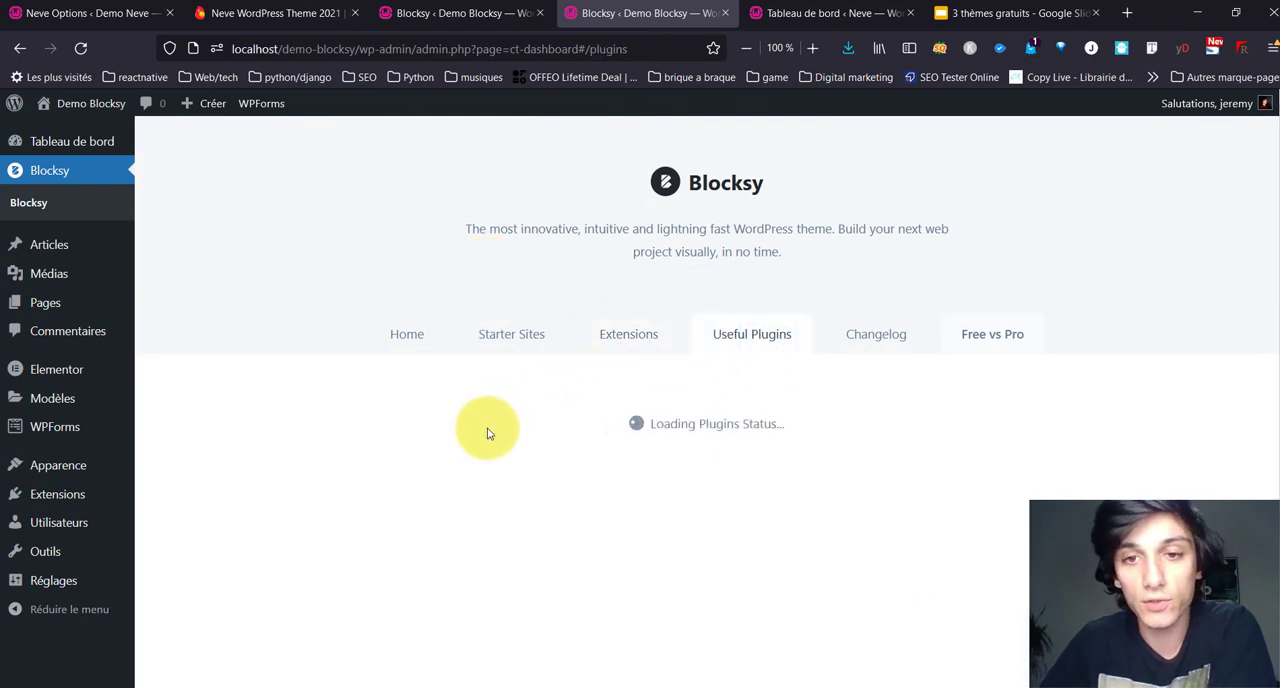
pyautogui.scroll(-3, 190, 260)
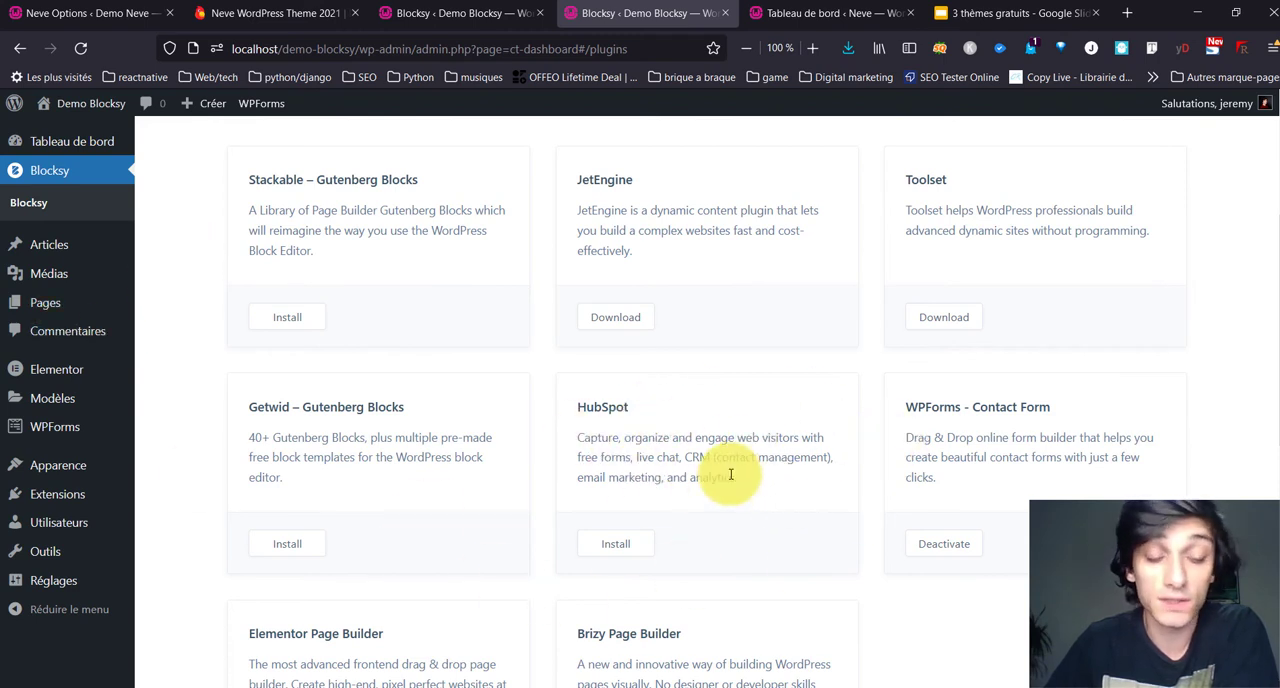
pyautogui.scroll(-3, 629, 463)
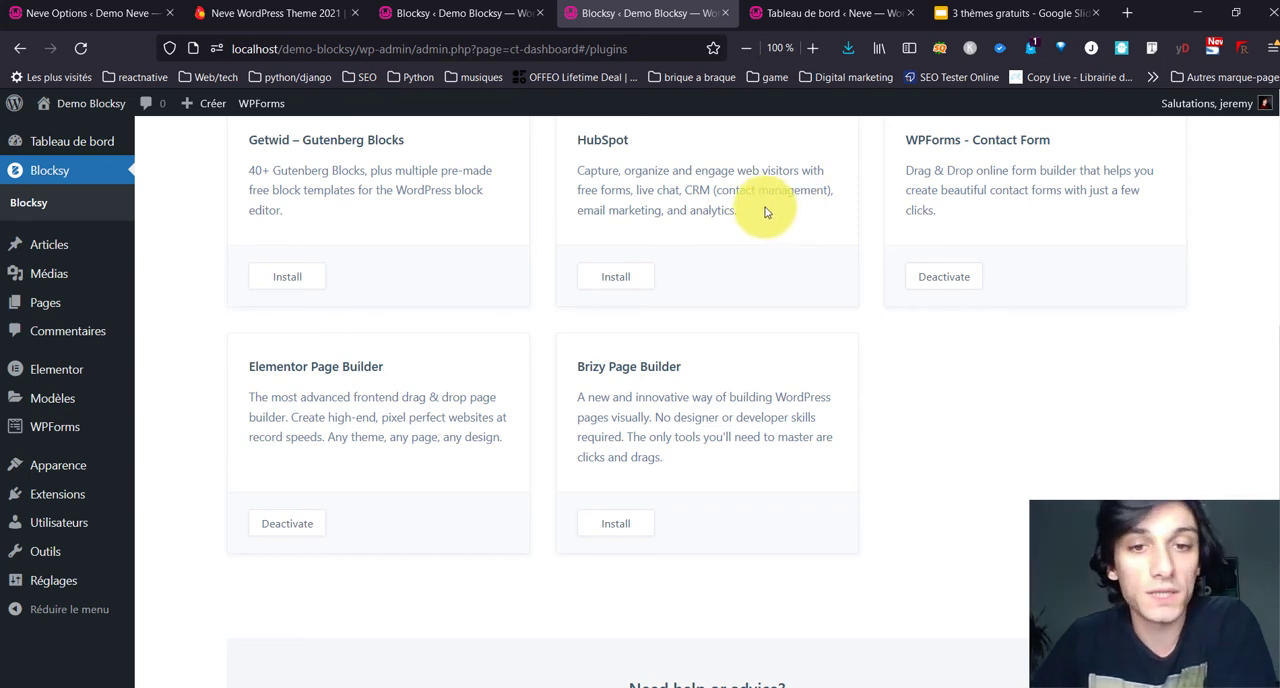
pyautogui.scroll(3, 766, 210)
pyautogui.scroll(-4, 746, 235)
pyautogui.scroll(6, 745, 237)
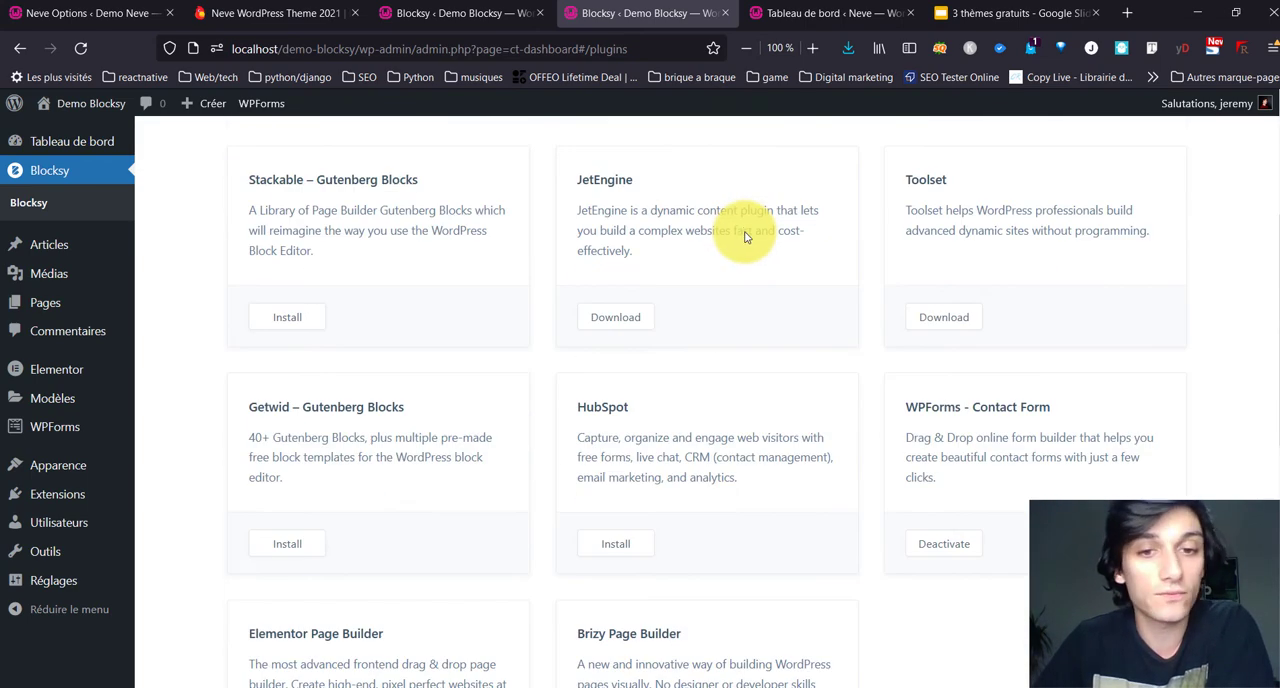
pyautogui.scroll(-2, 745, 232)
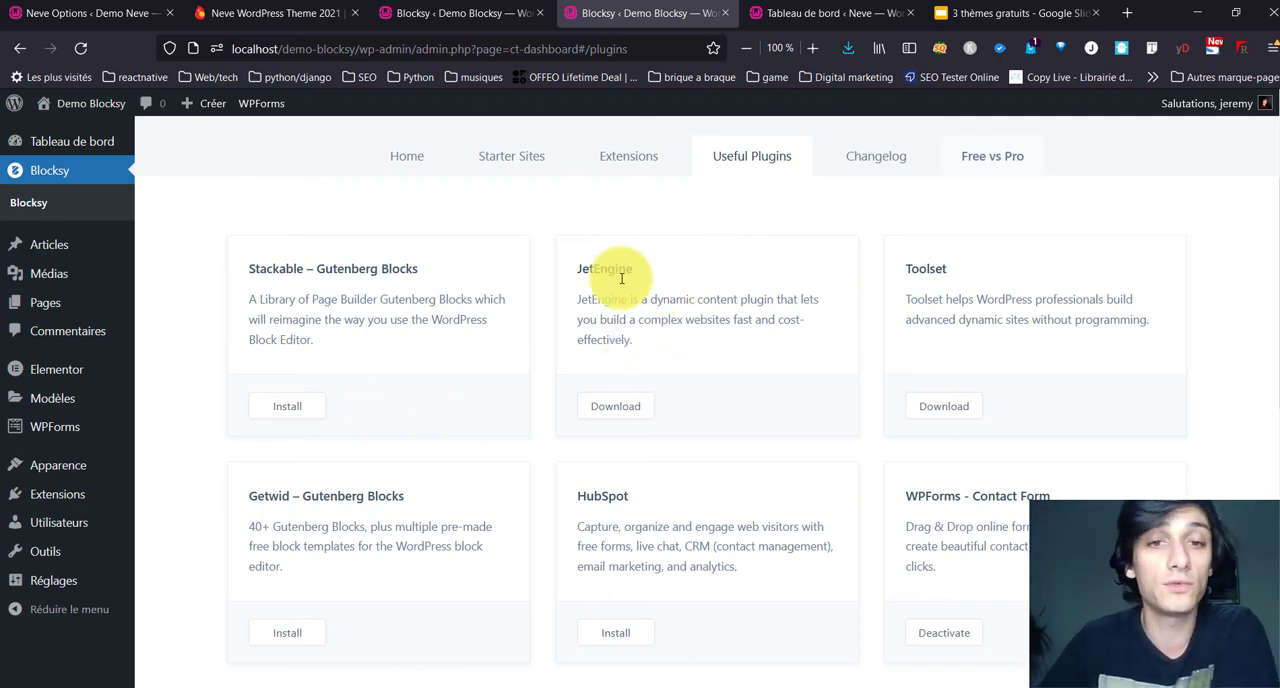
pyautogui.scroll(2, 666, 325)
pyautogui.scroll(-2, 663, 328)
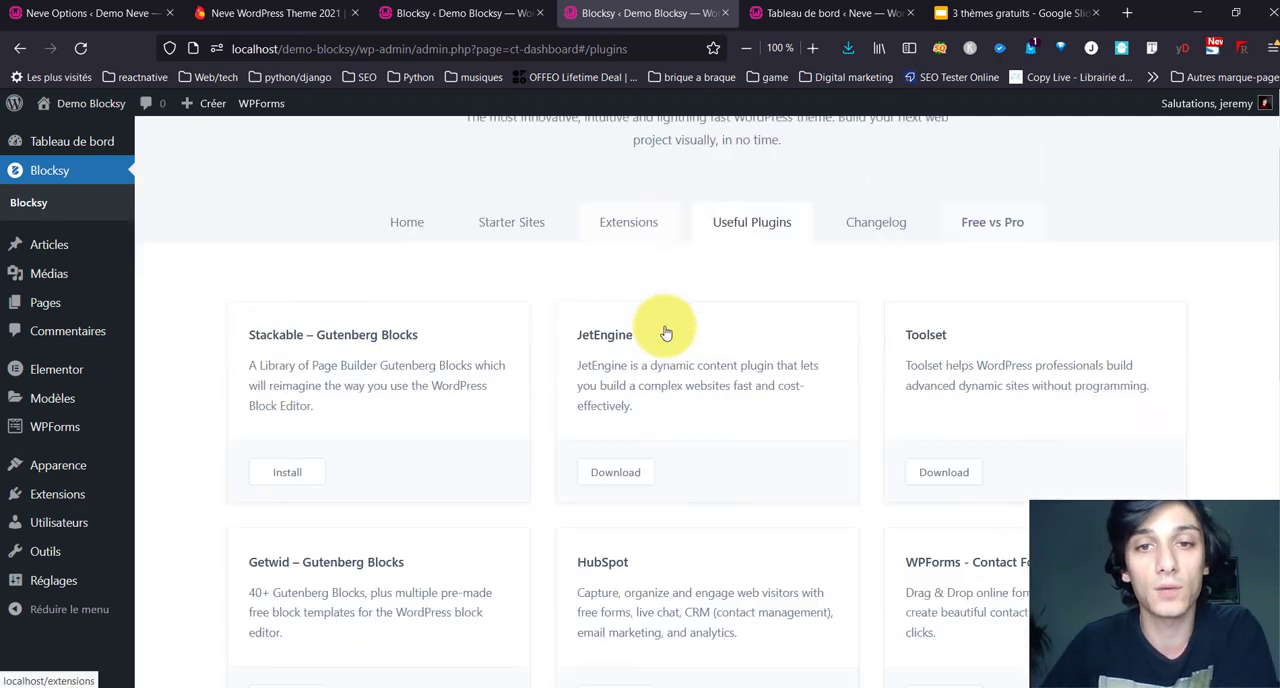
pyautogui.scroll(1, 666, 331)
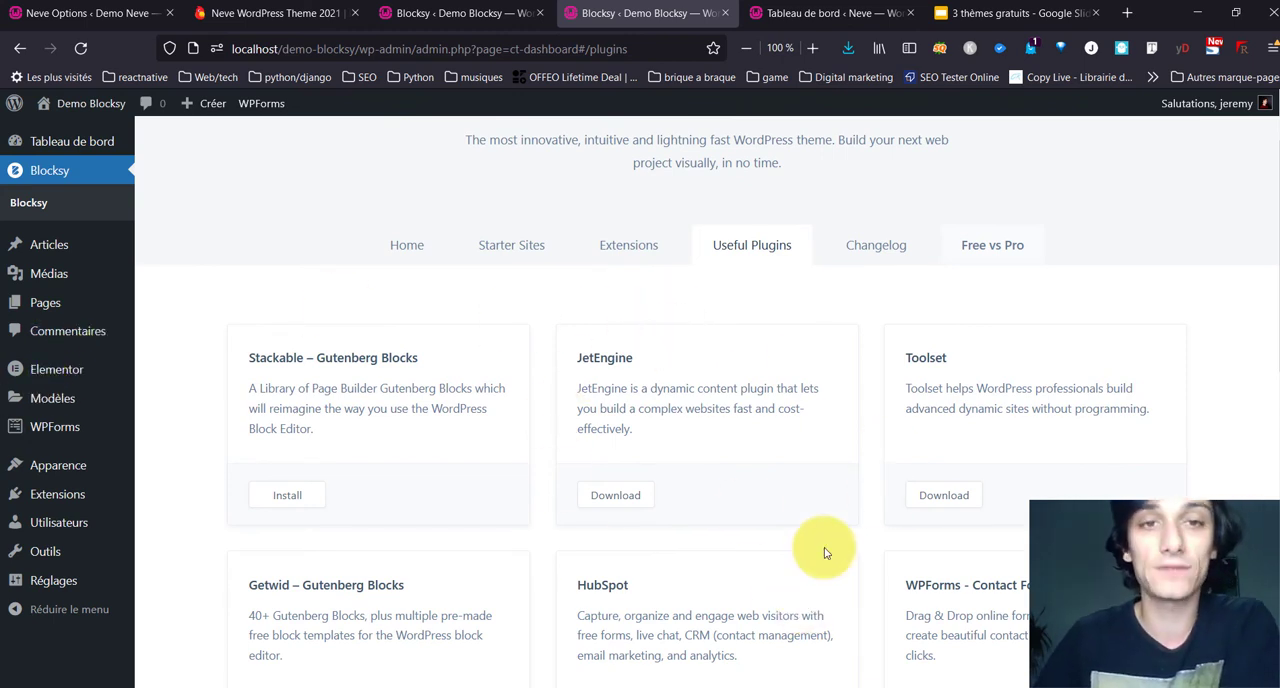
# Step: Open the theme customizer for Demo Blocksy and review its general, post type and core options
pyautogui.moveTo(60, 572)
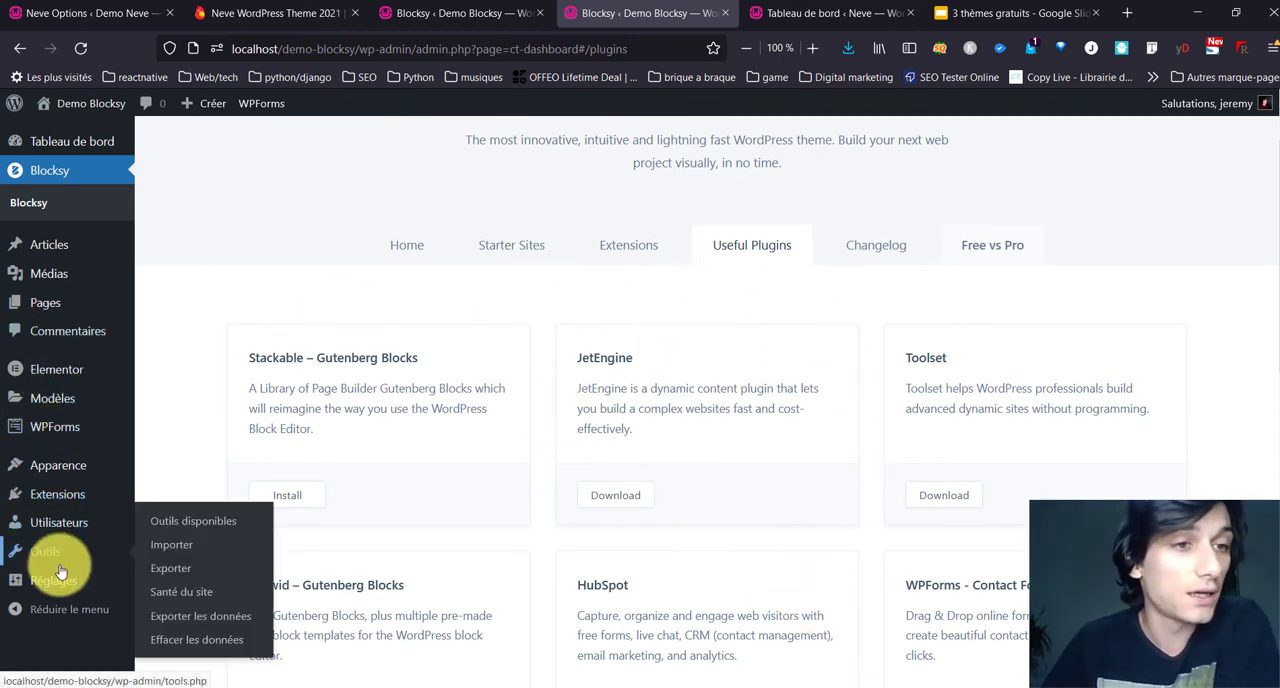
pyautogui.moveTo(60, 468)
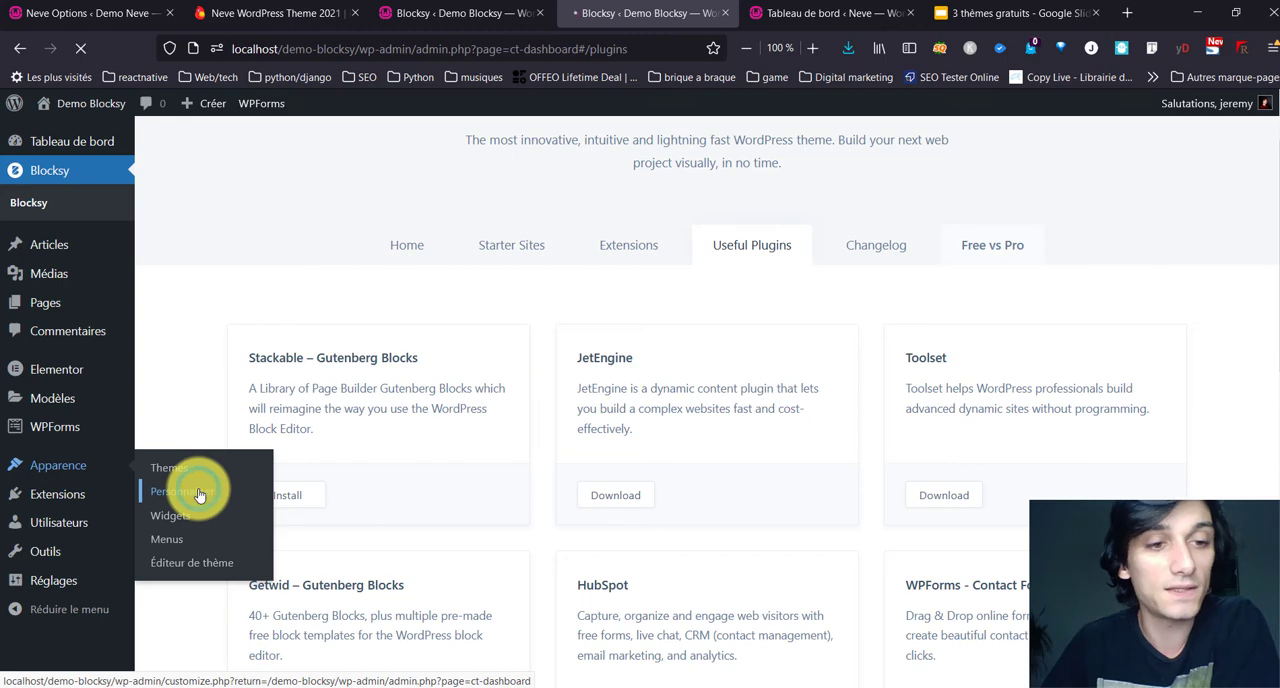
pyautogui.click(199, 494)
pyautogui.scroll(-5, 100, 560)
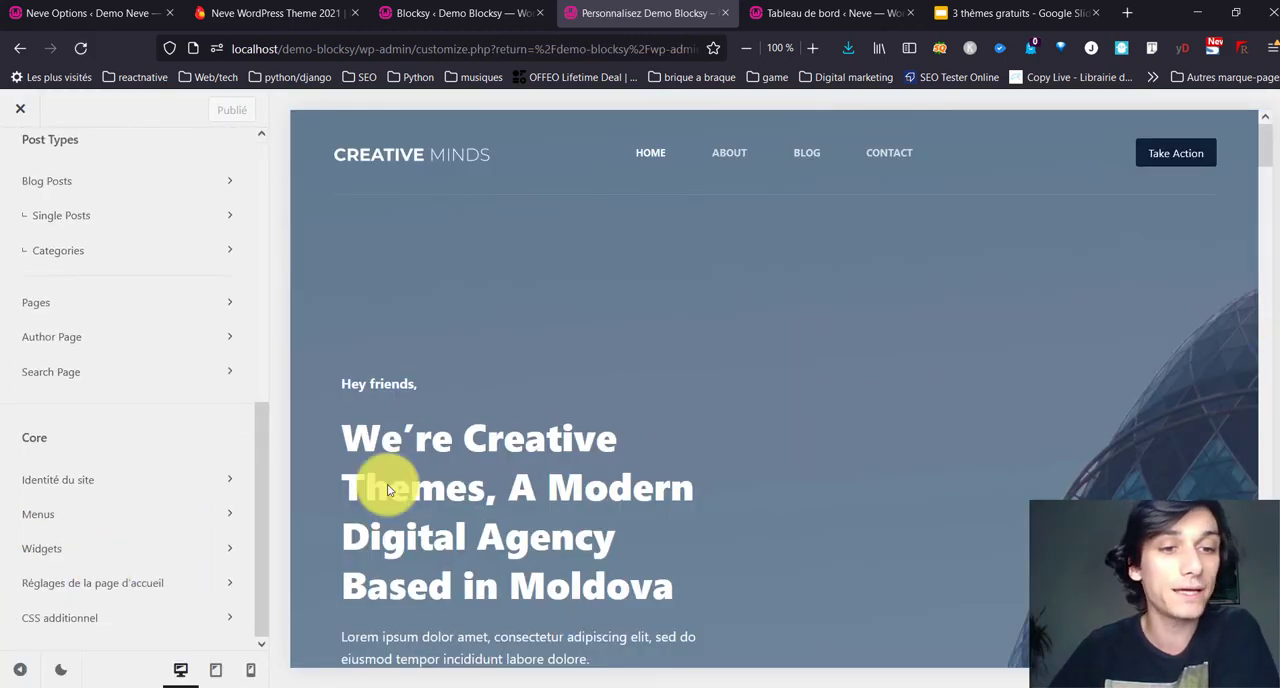
pyautogui.scroll(-5, 369, 449)
pyautogui.scroll(5, 203, 506)
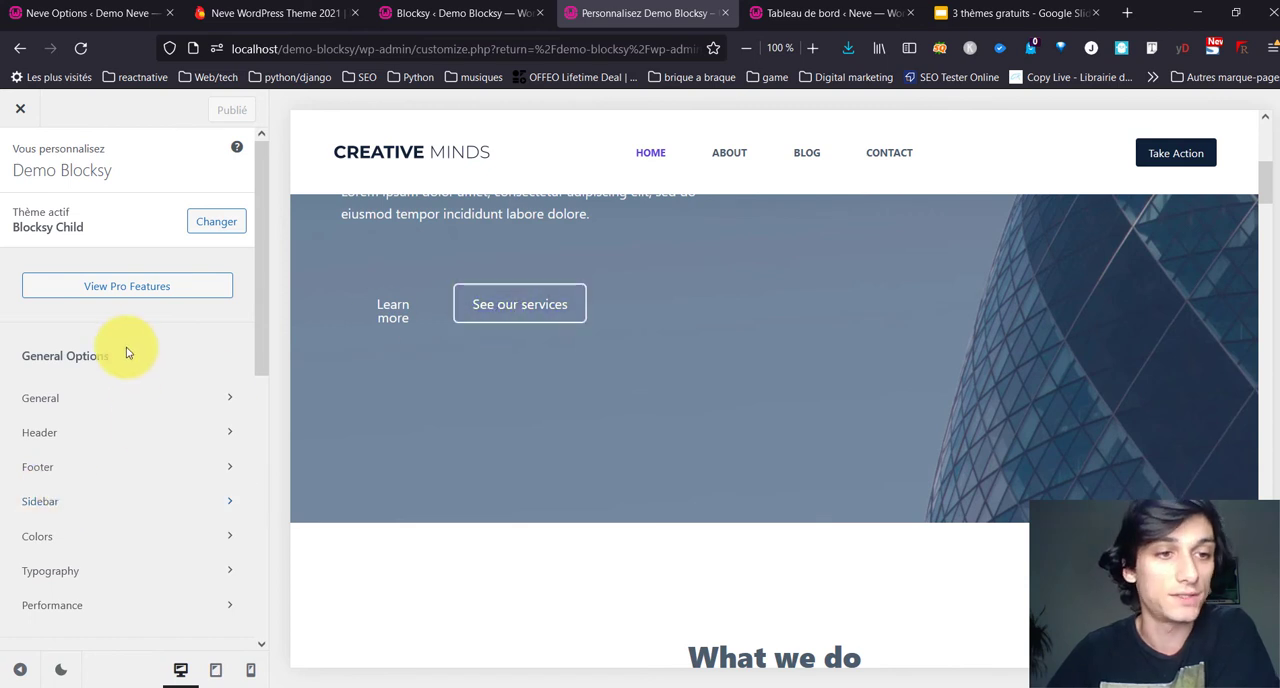
# Step: In the color settings, browse the preset palettes and set the first global palette color to hex 3cbabb
pyautogui.click(61, 540)
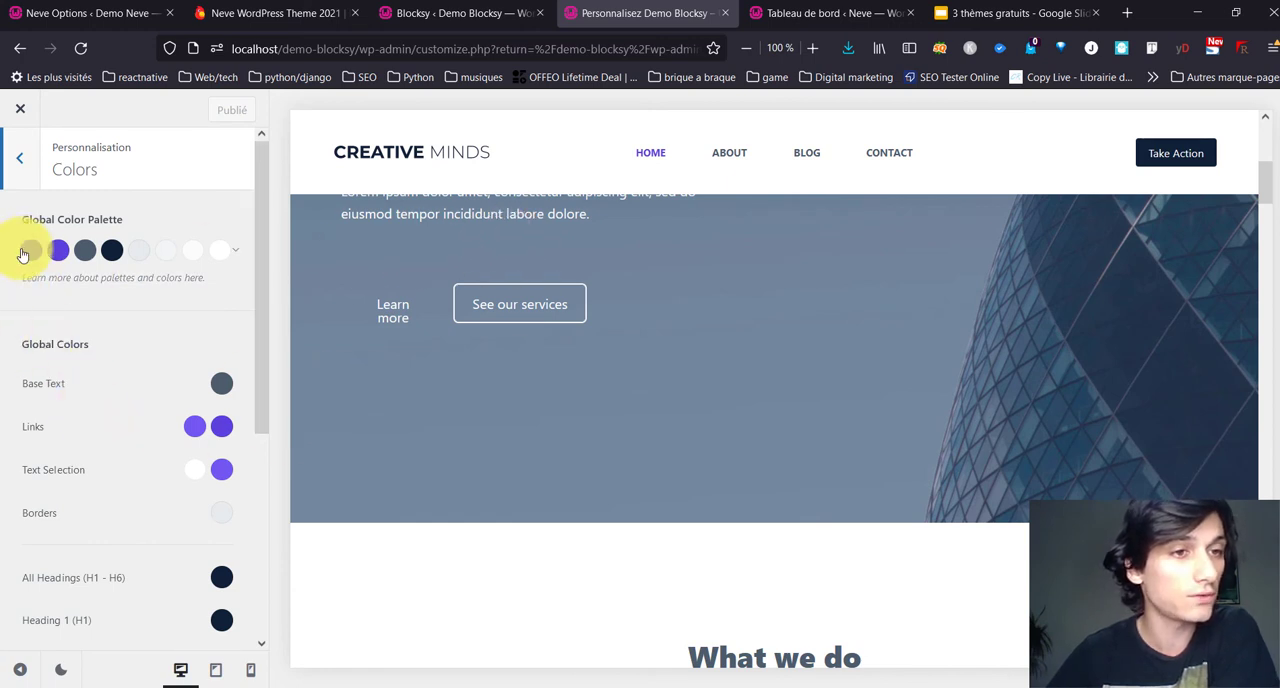
pyautogui.click(235, 252)
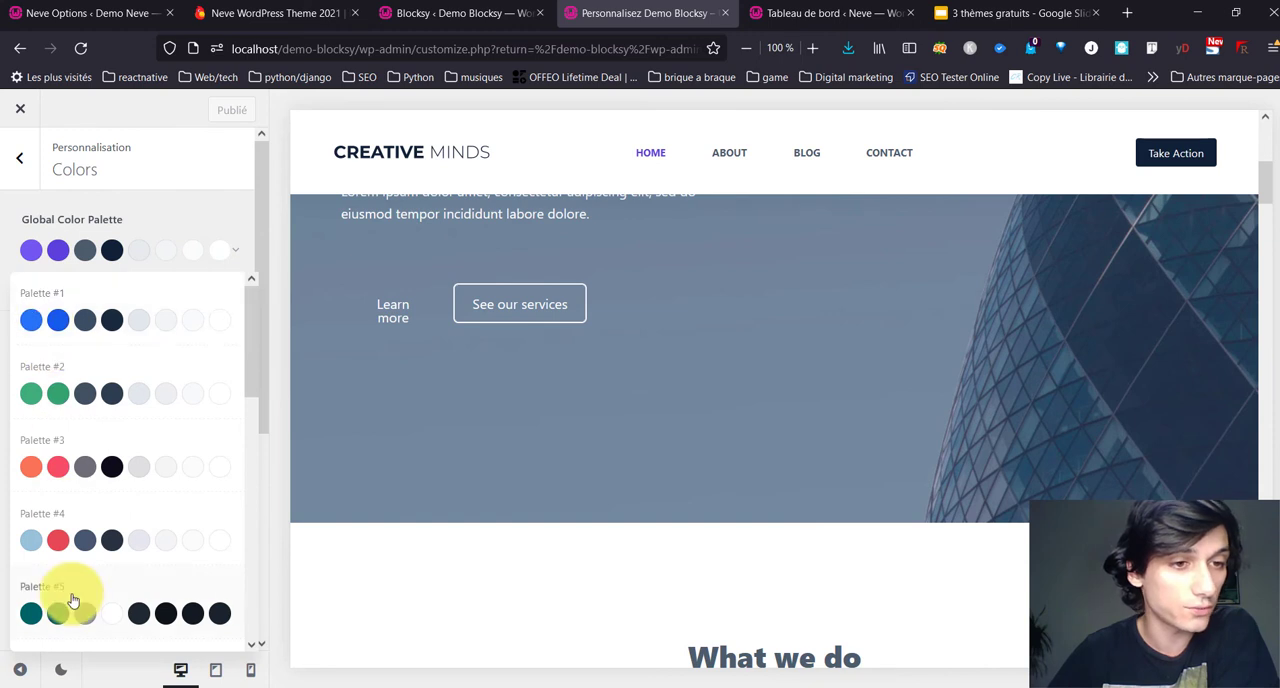
pyautogui.click(31, 251)
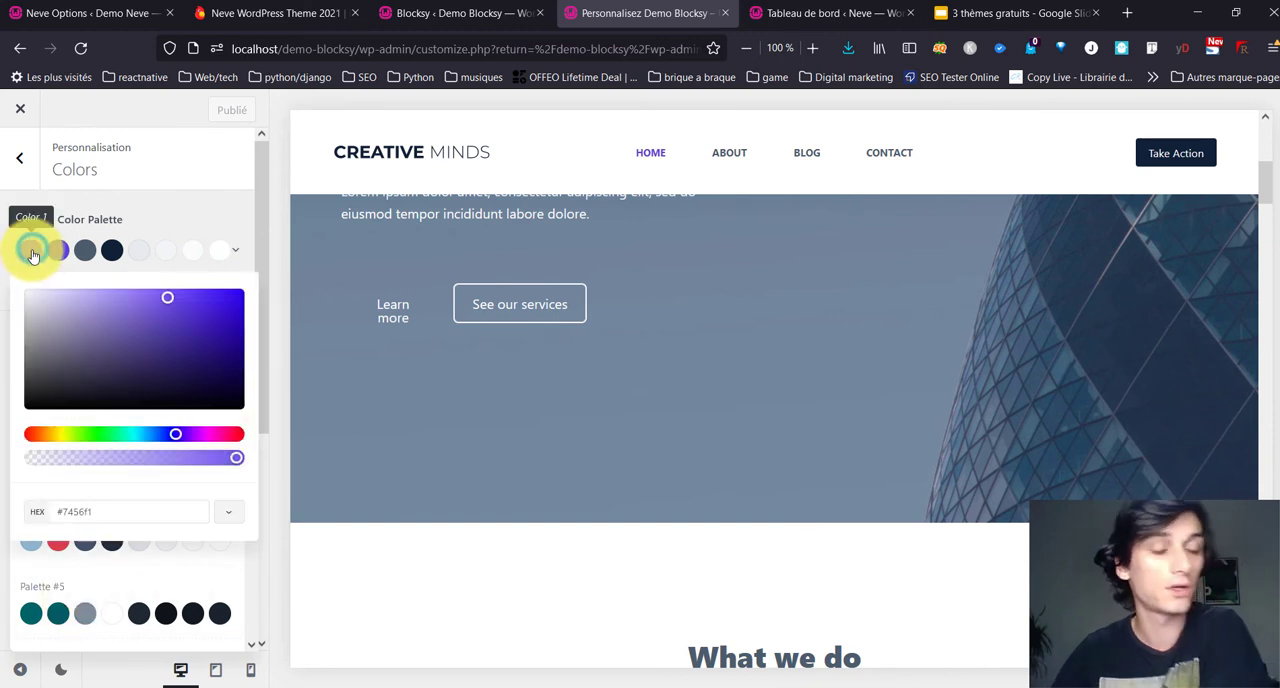
pyautogui.click(114, 511)
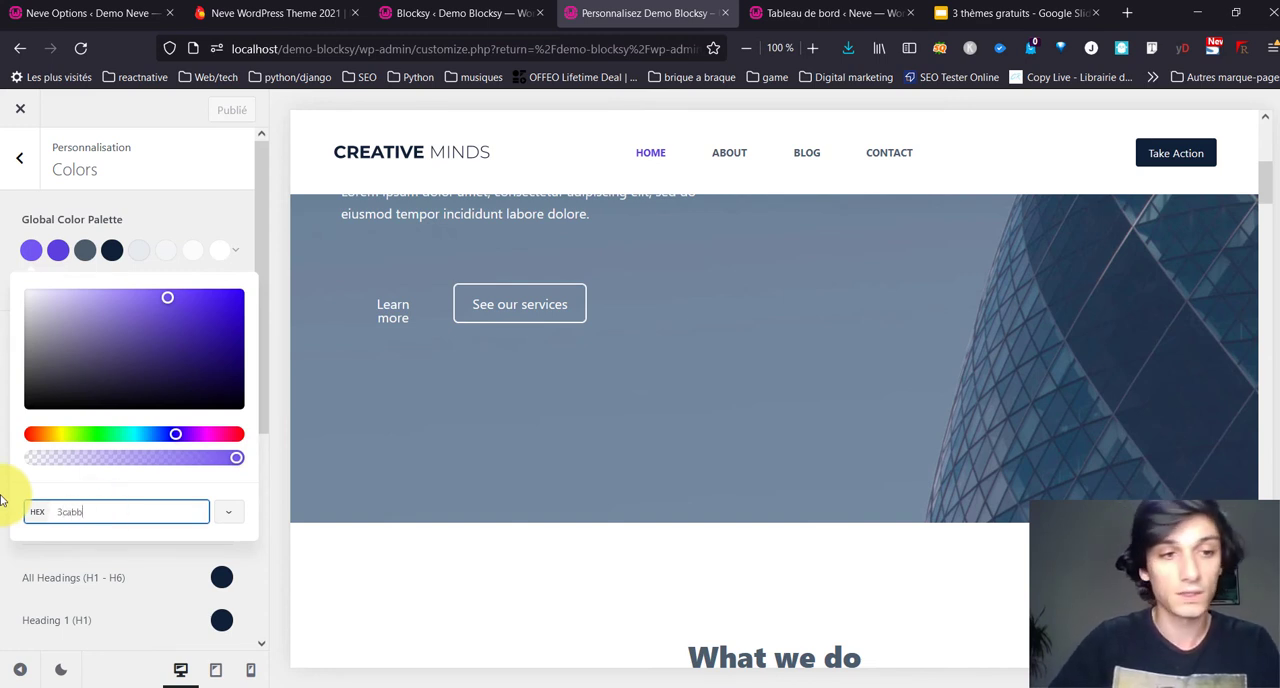
pyautogui.write('3cbab')
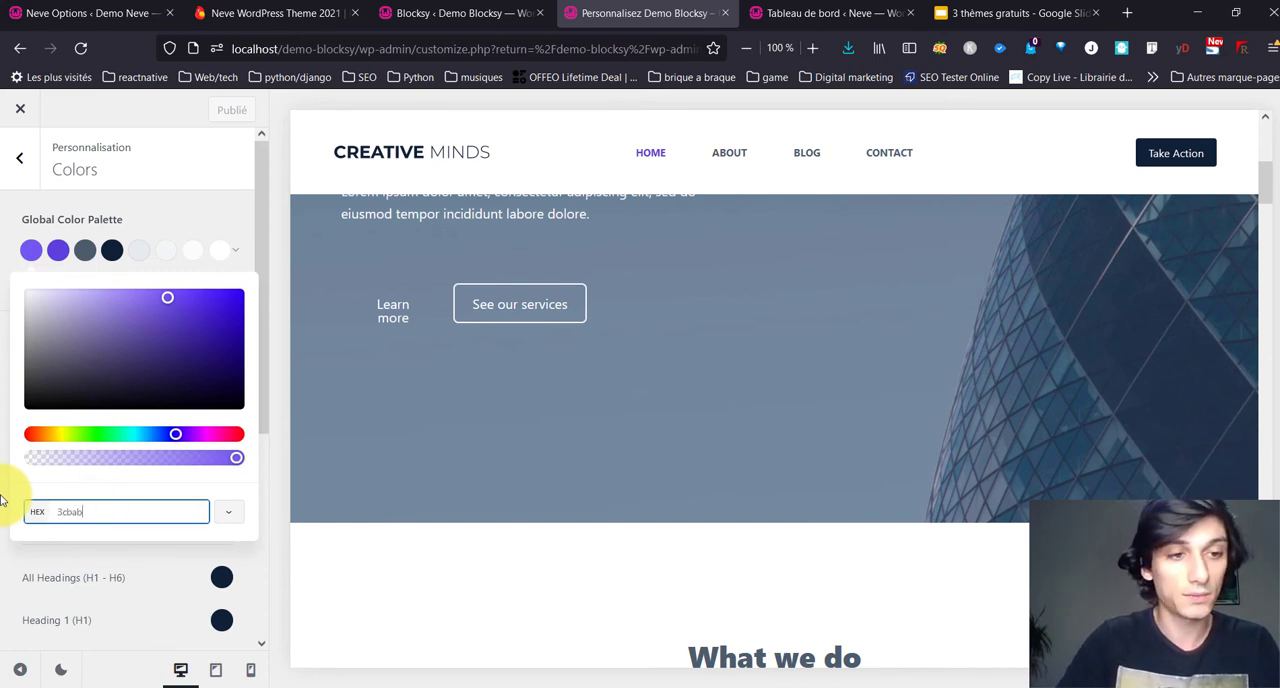
pyautogui.write('b')
# Step: Replace the second global palette color with a bright turquoise using the copied hex code
pyautogui.click(56, 251)
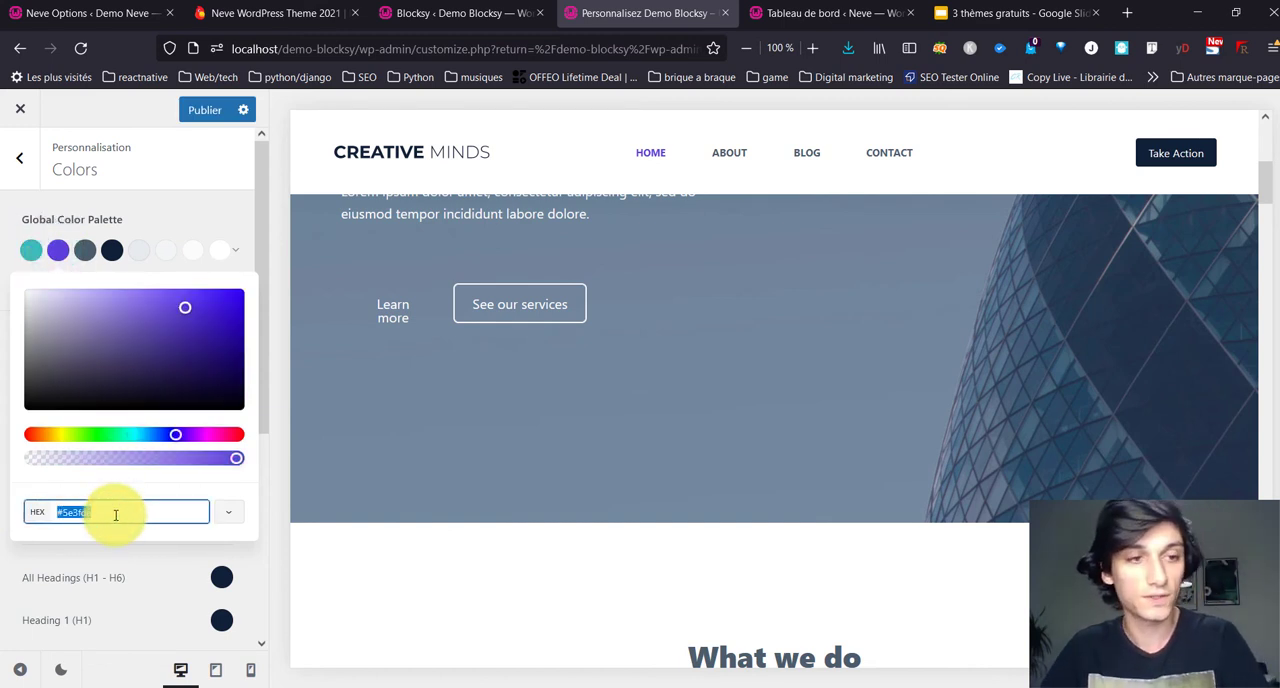
pyautogui.hotkey('ctrl', 'v')
pyautogui.click(163, 207)
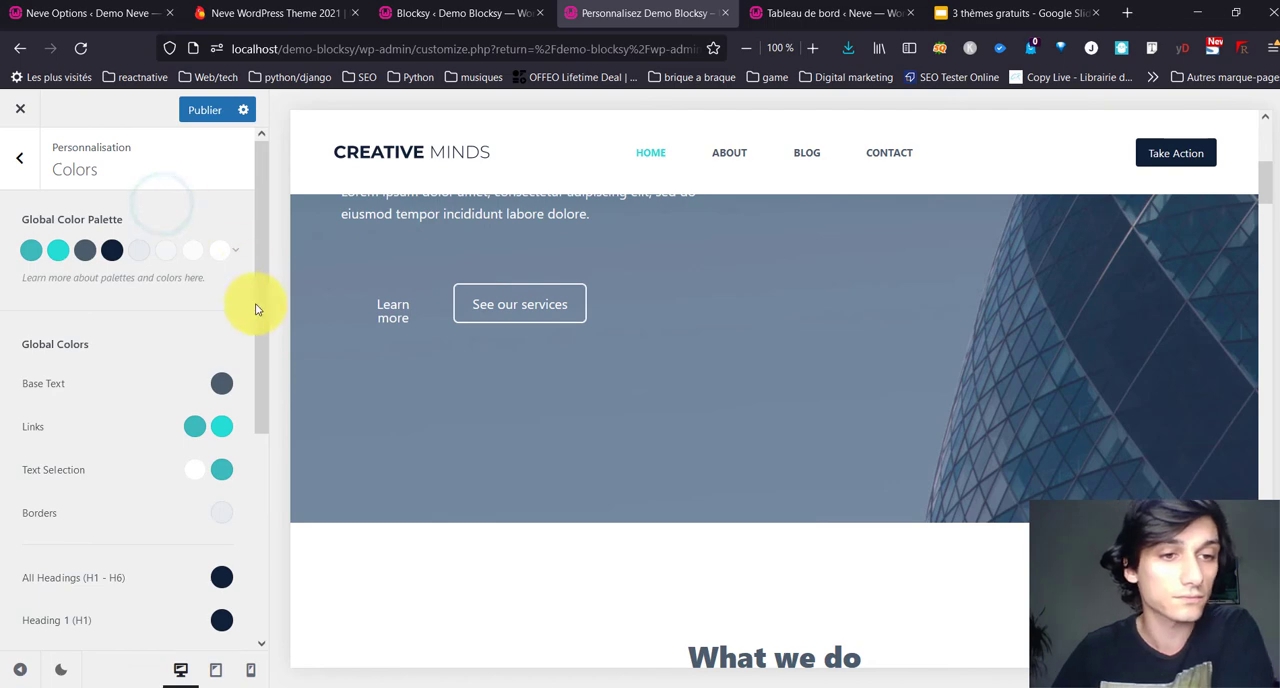
# Step: Look through the homepage preview from hero to footer to examine how the new palette colors apply
pyautogui.scroll(-7, 366, 409)
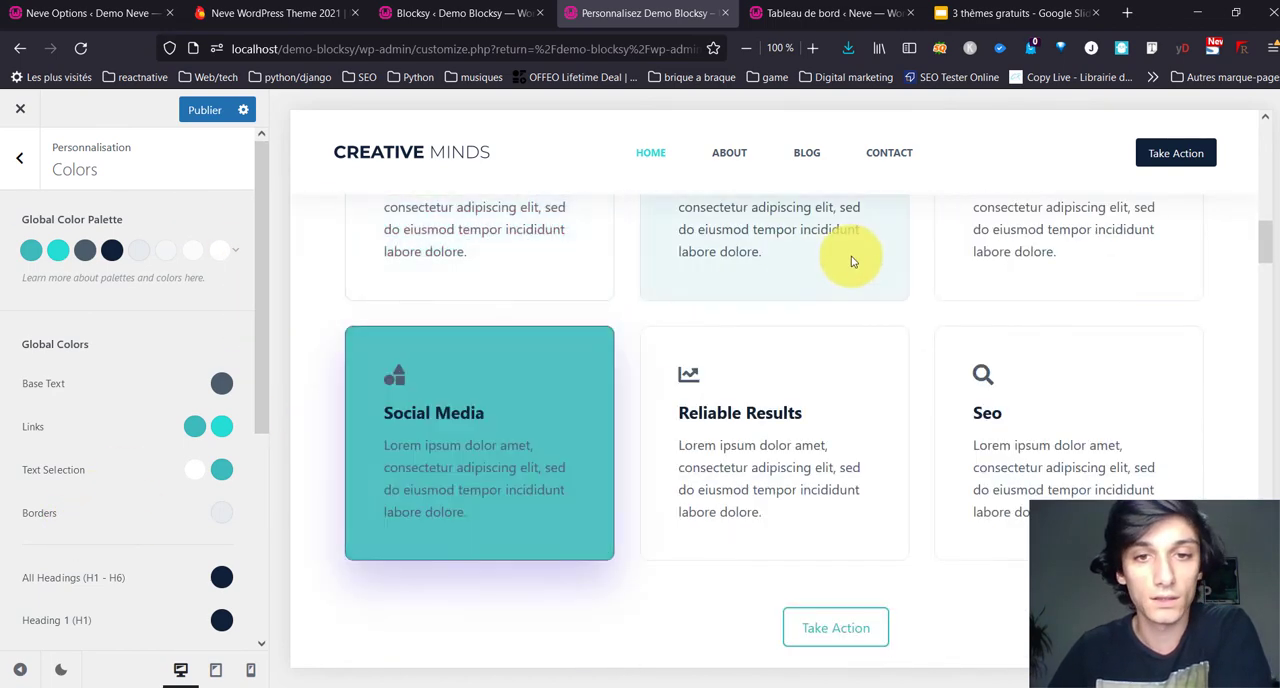
pyautogui.scroll(6, 746, 287)
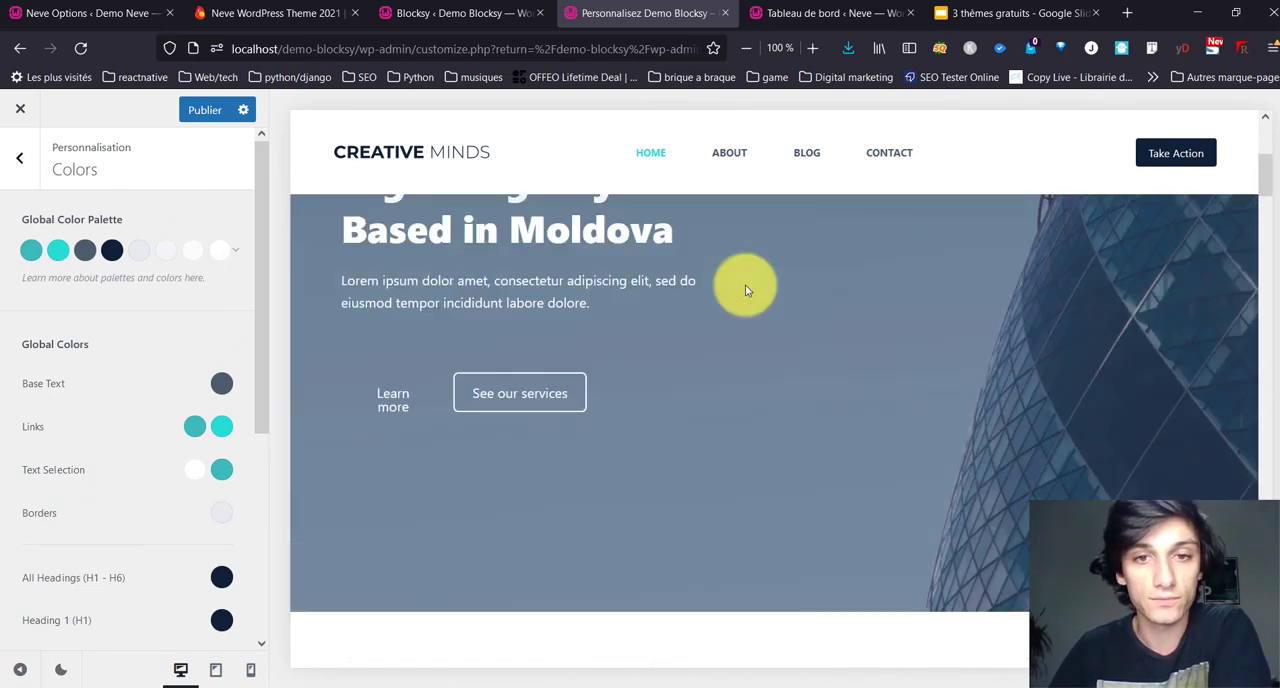
pyautogui.scroll(3, 745, 284)
pyautogui.scroll(-10, 694, 274)
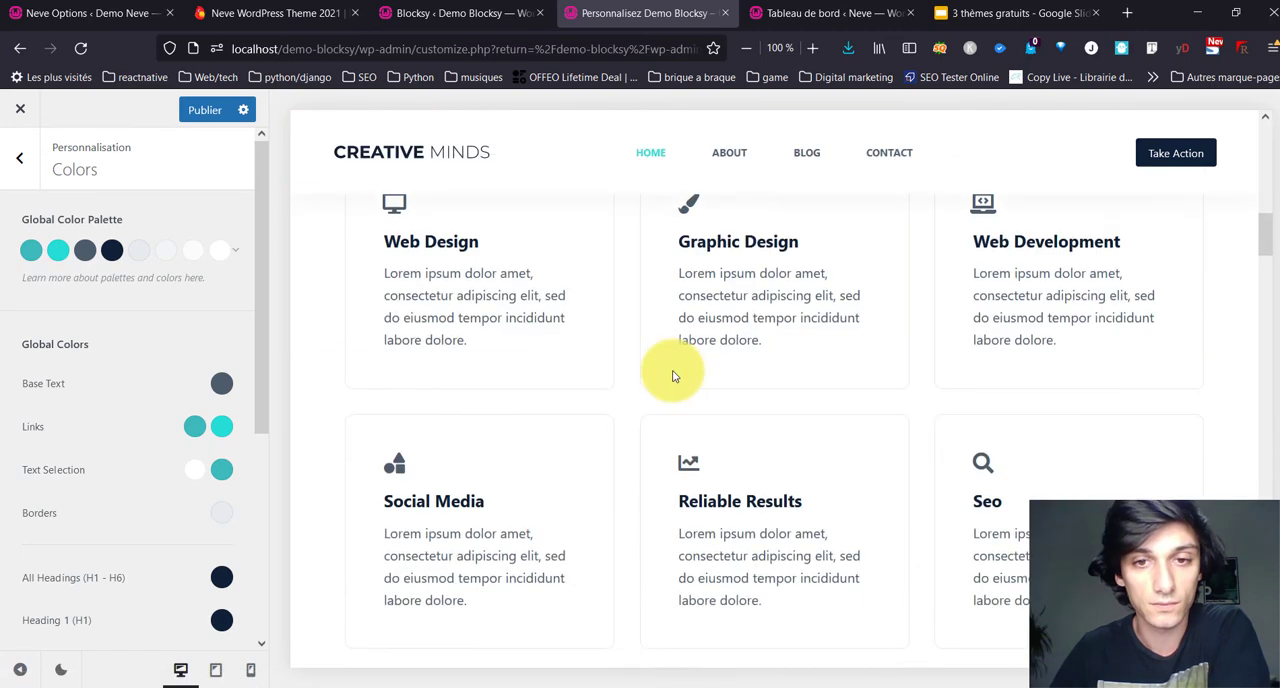
pyautogui.scroll(-5, 700, 320)
pyautogui.scroll(6, 663, 354)
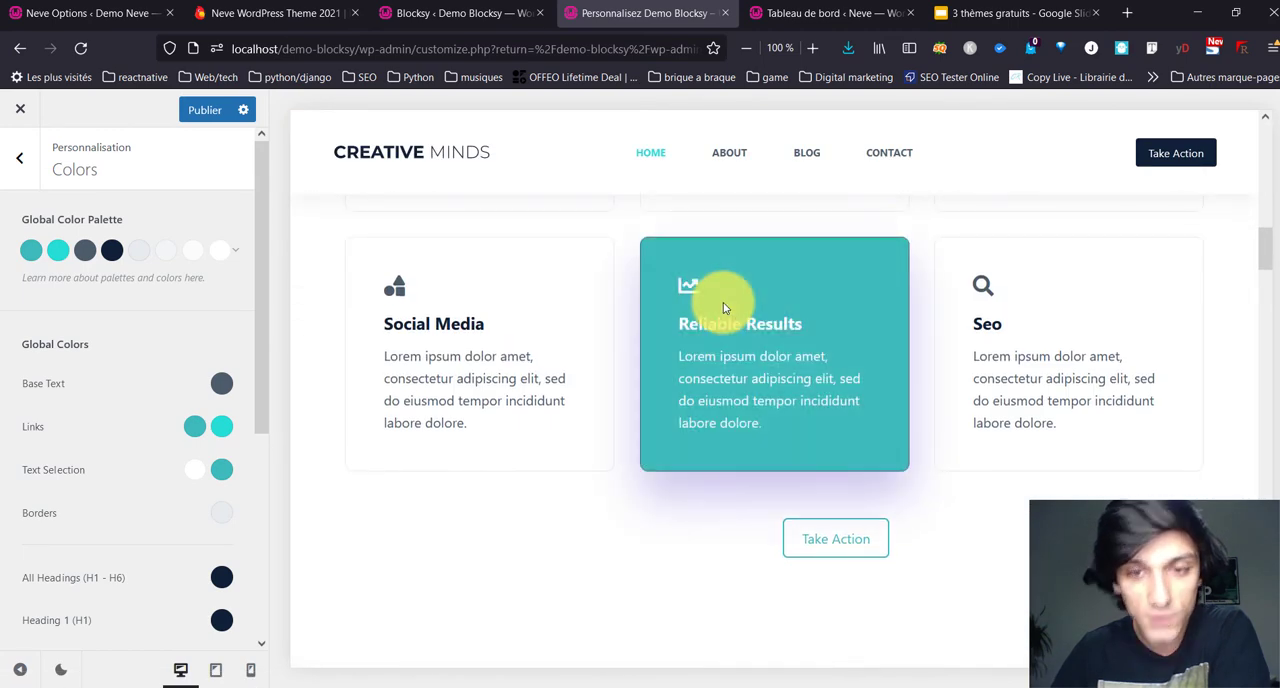
pyautogui.scroll(-6, 723, 306)
pyautogui.scroll(2, 906, 261)
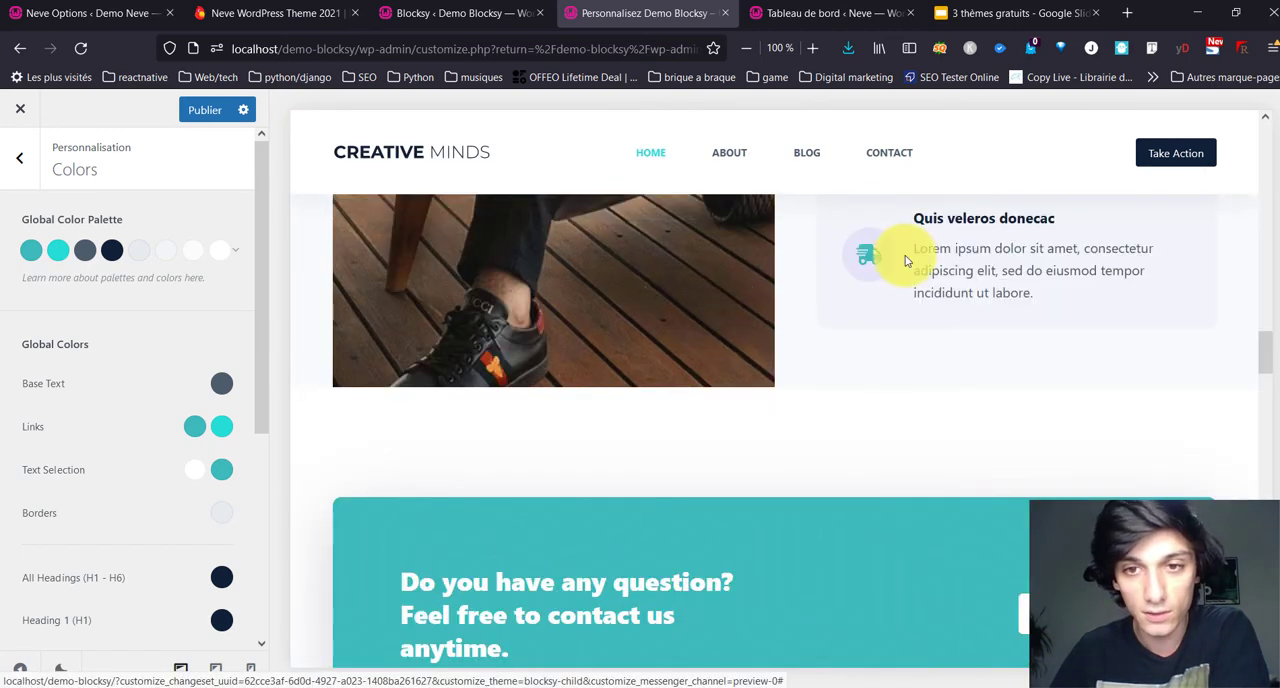
pyautogui.scroll(-4, 714, 371)
pyautogui.scroll(3, 771, 263)
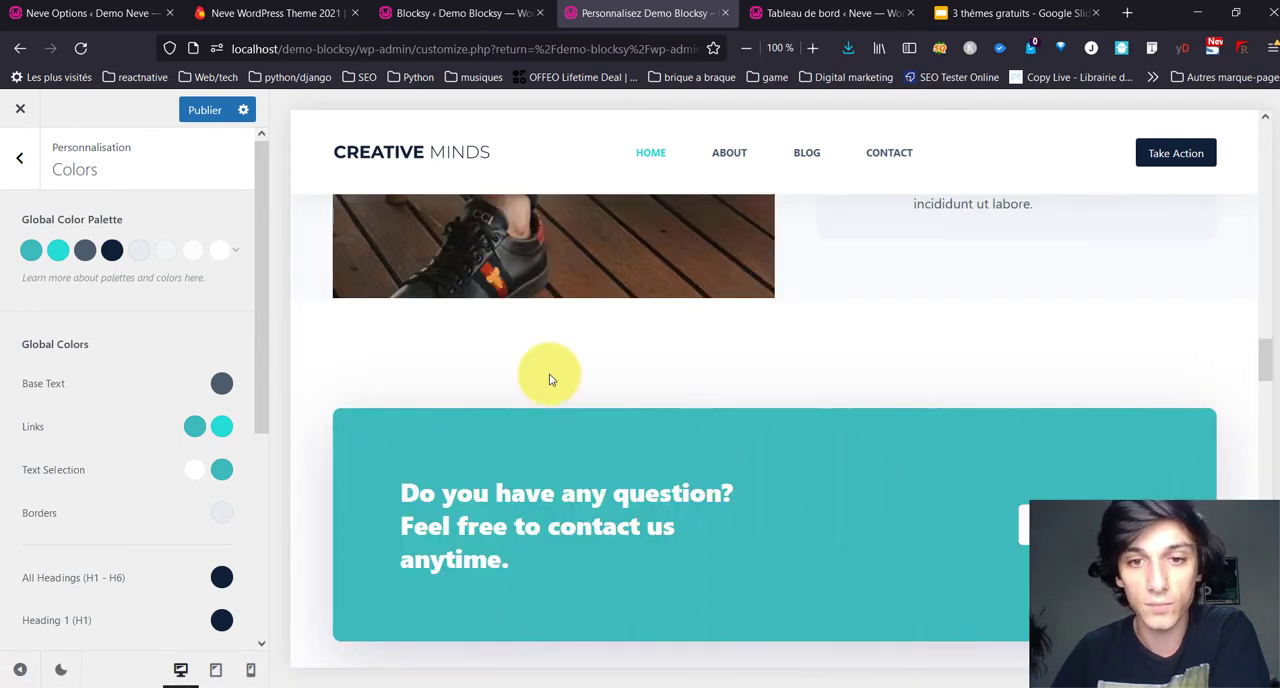
pyautogui.scroll(-5, 740, 416)
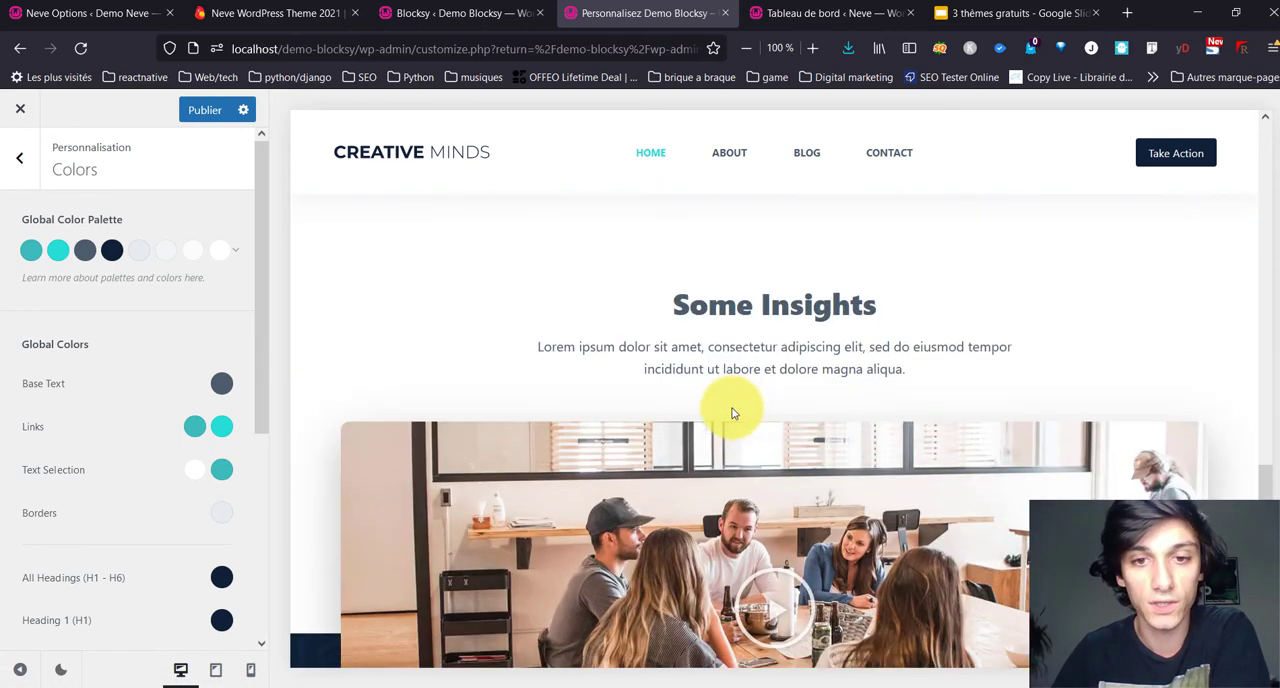
pyautogui.scroll(-6, 732, 410)
pyautogui.scroll(2, 734, 408)
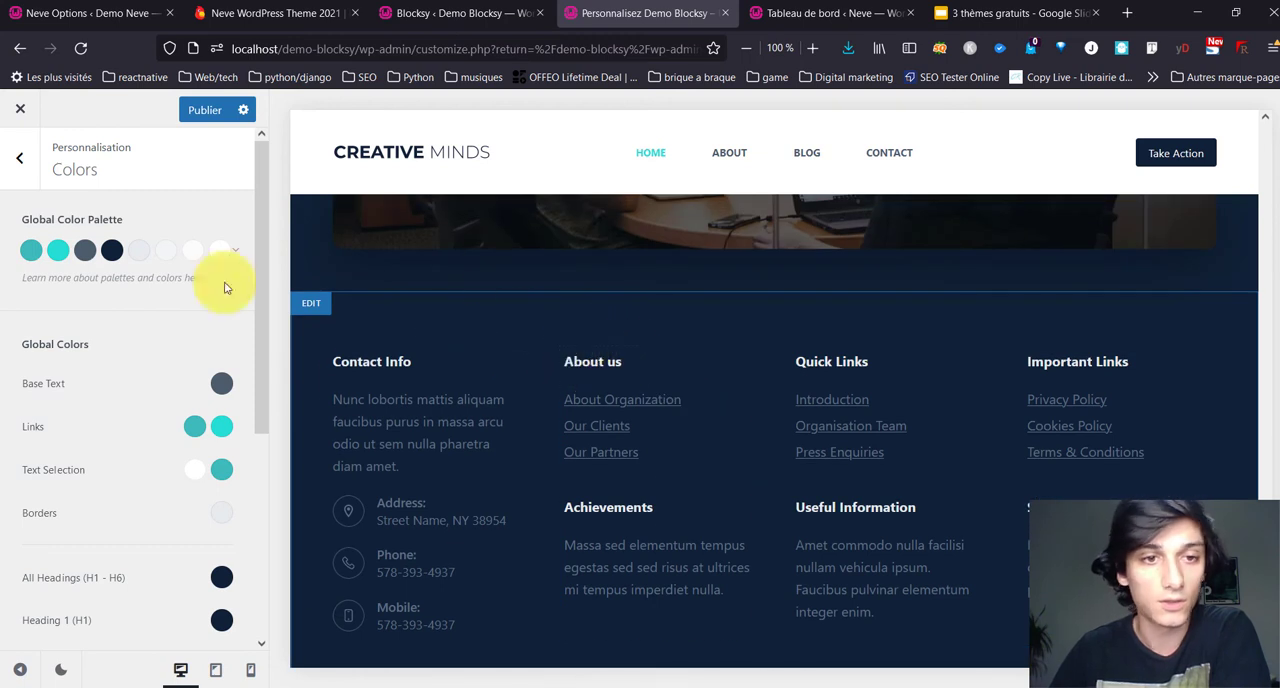
# Step: Open the typography settings and browse the font families offered for the base font
pyautogui.click(24, 188)
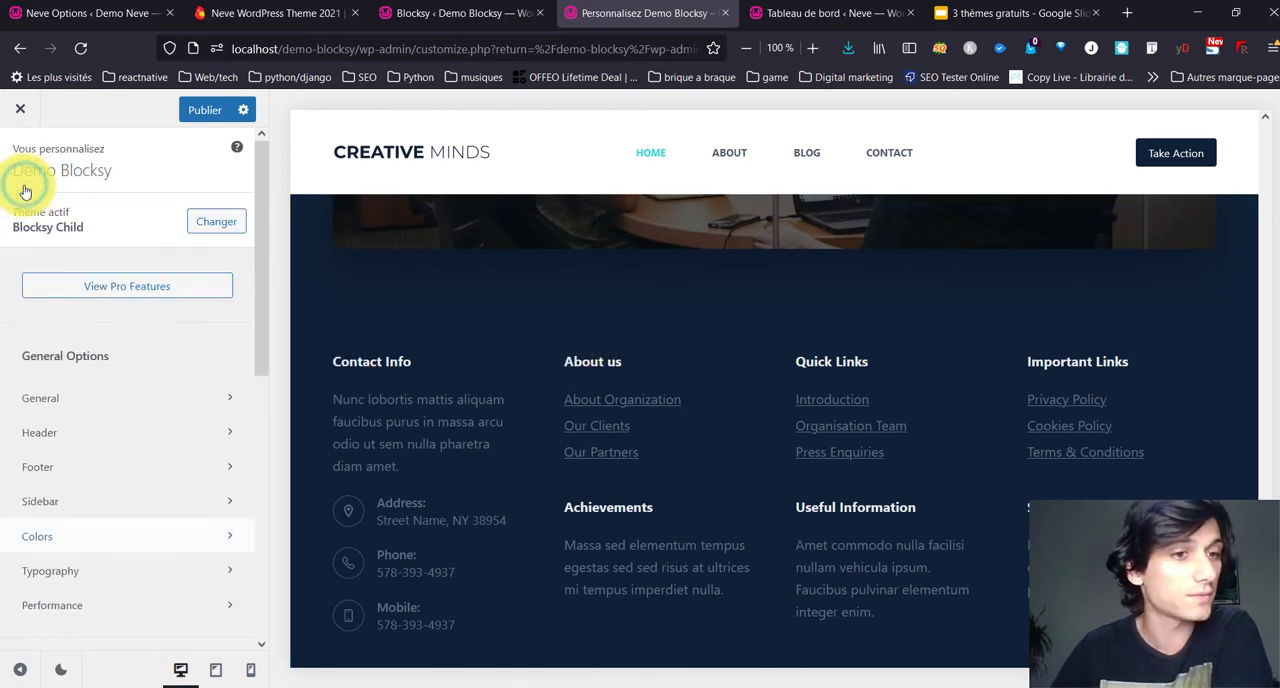
pyautogui.click(48, 571)
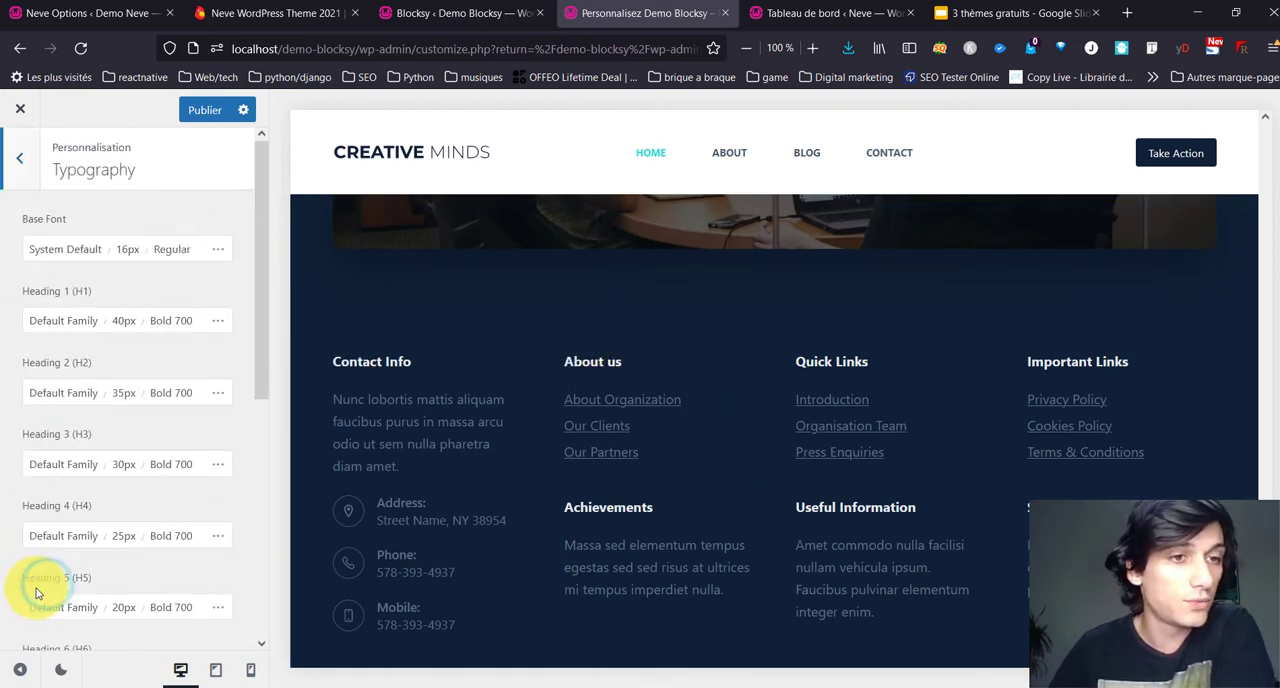
pyautogui.click(91, 250)
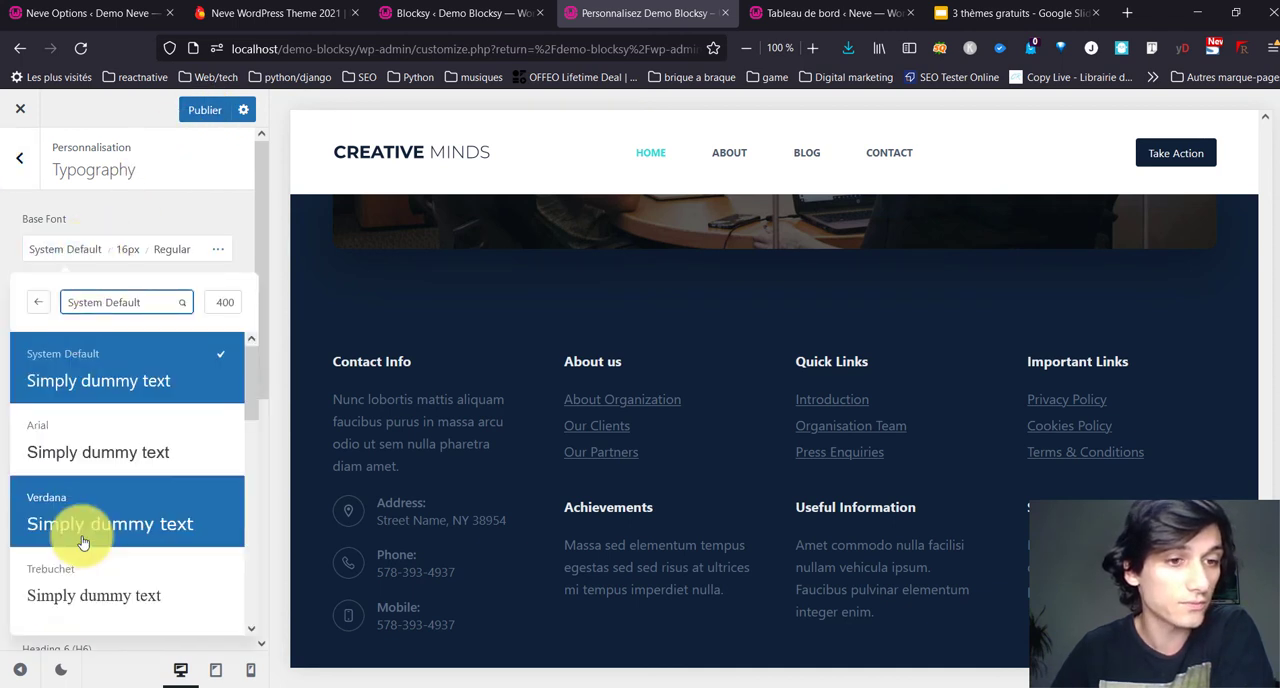
pyautogui.scroll(-5, 83, 530)
pyautogui.scroll(-3, 100, 408)
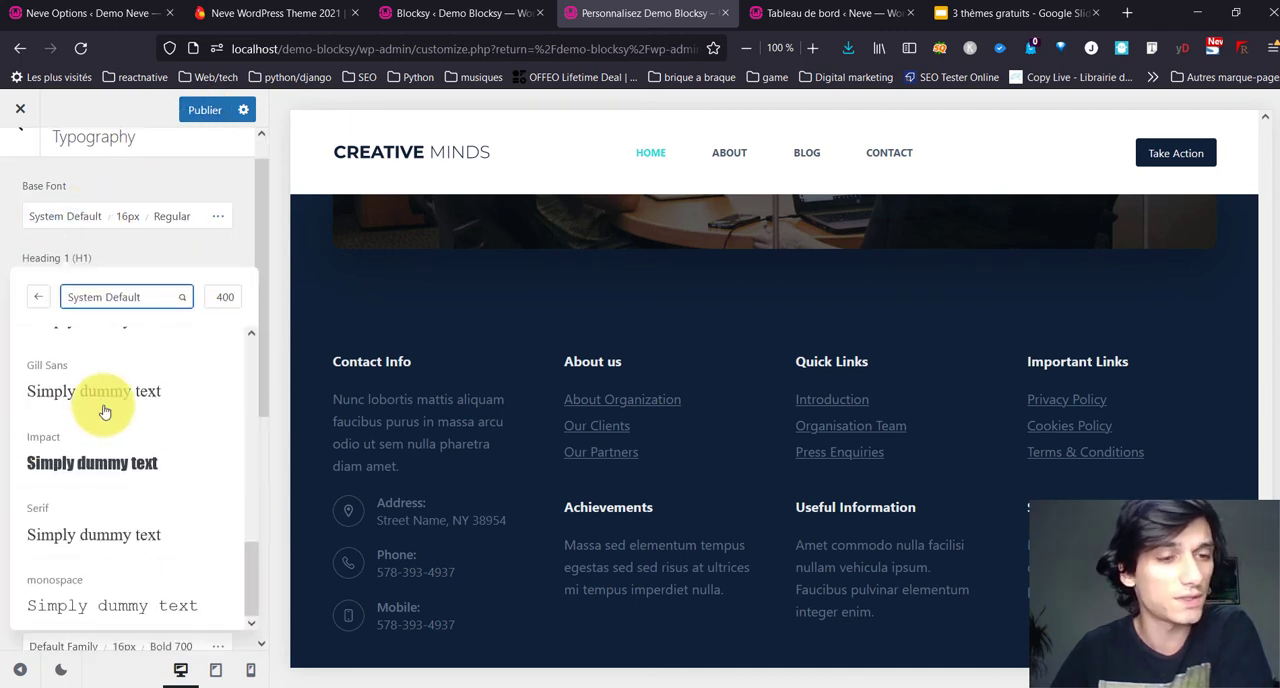
pyautogui.scroll(3, 104, 412)
pyautogui.scroll(3, 104, 412)
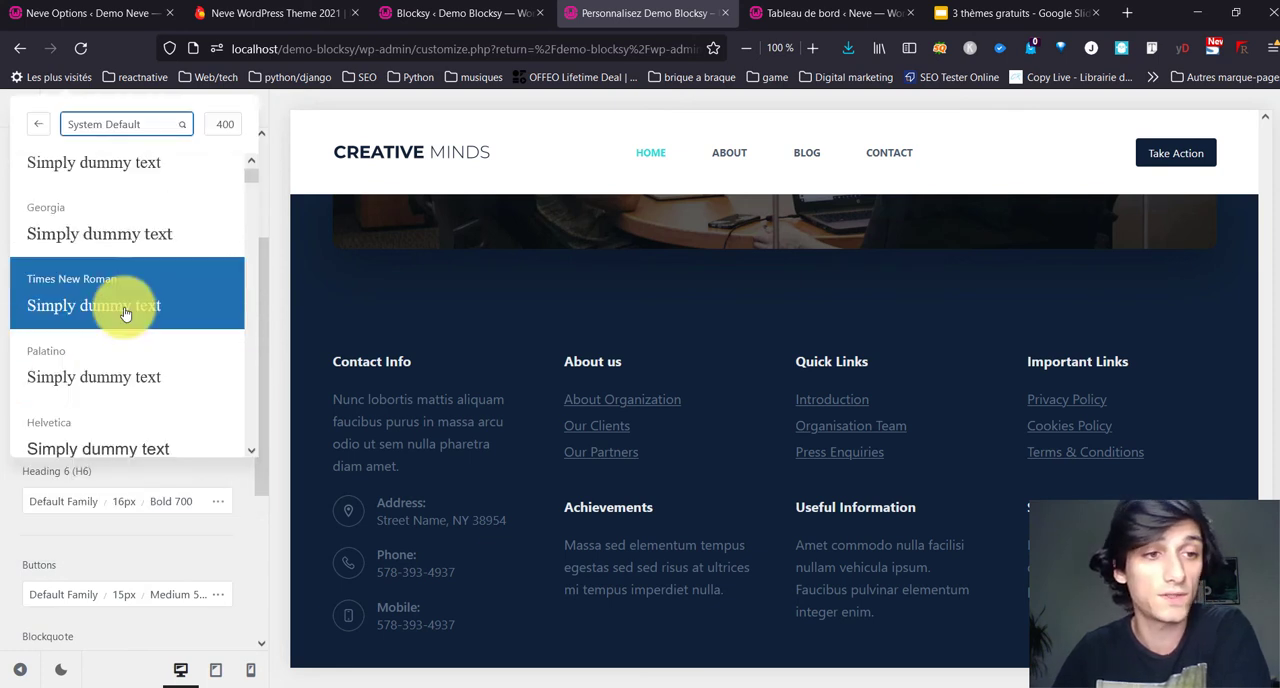
pyautogui.scroll(4, 94, 390)
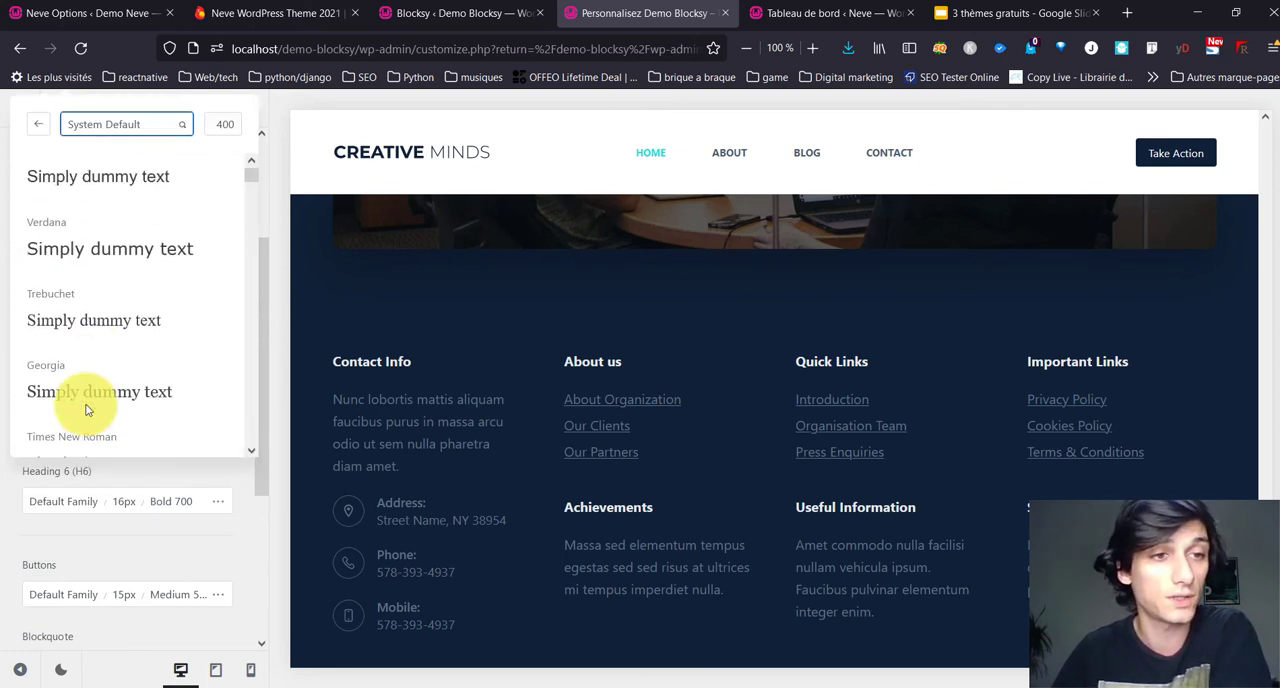
pyautogui.scroll(-4, 143, 308)
pyautogui.scroll(-6, 143, 308)
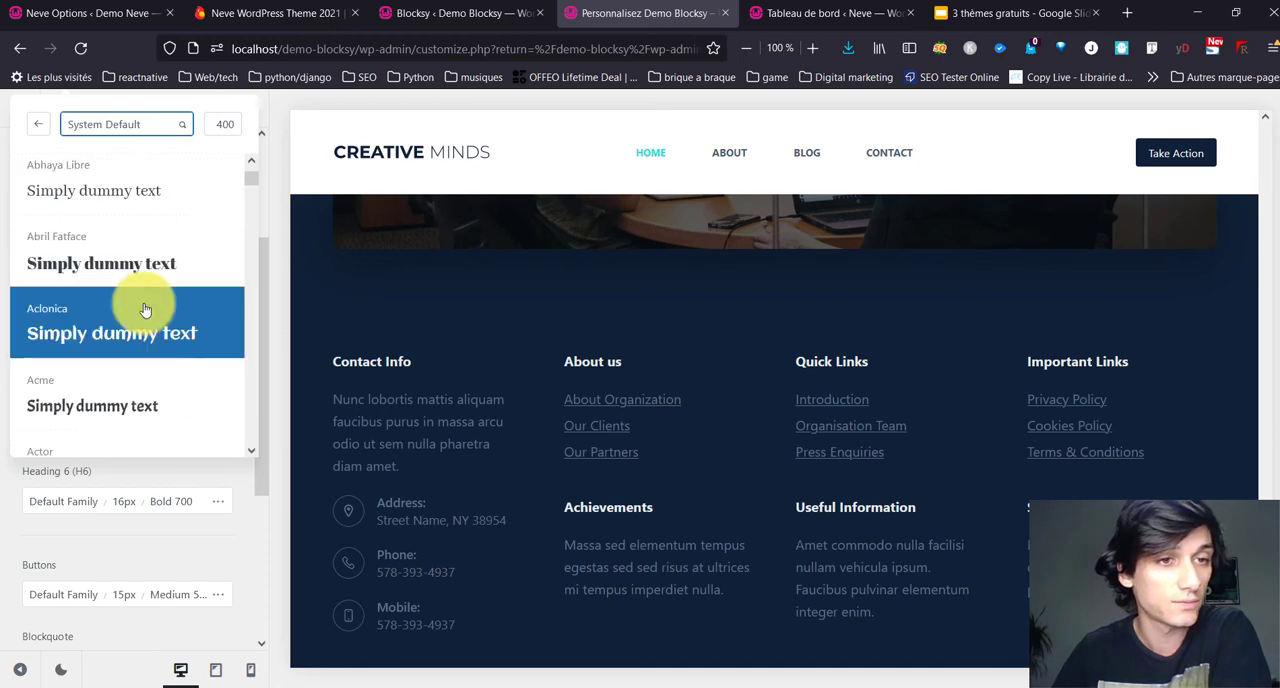
pyautogui.scroll(3, 134, 200)
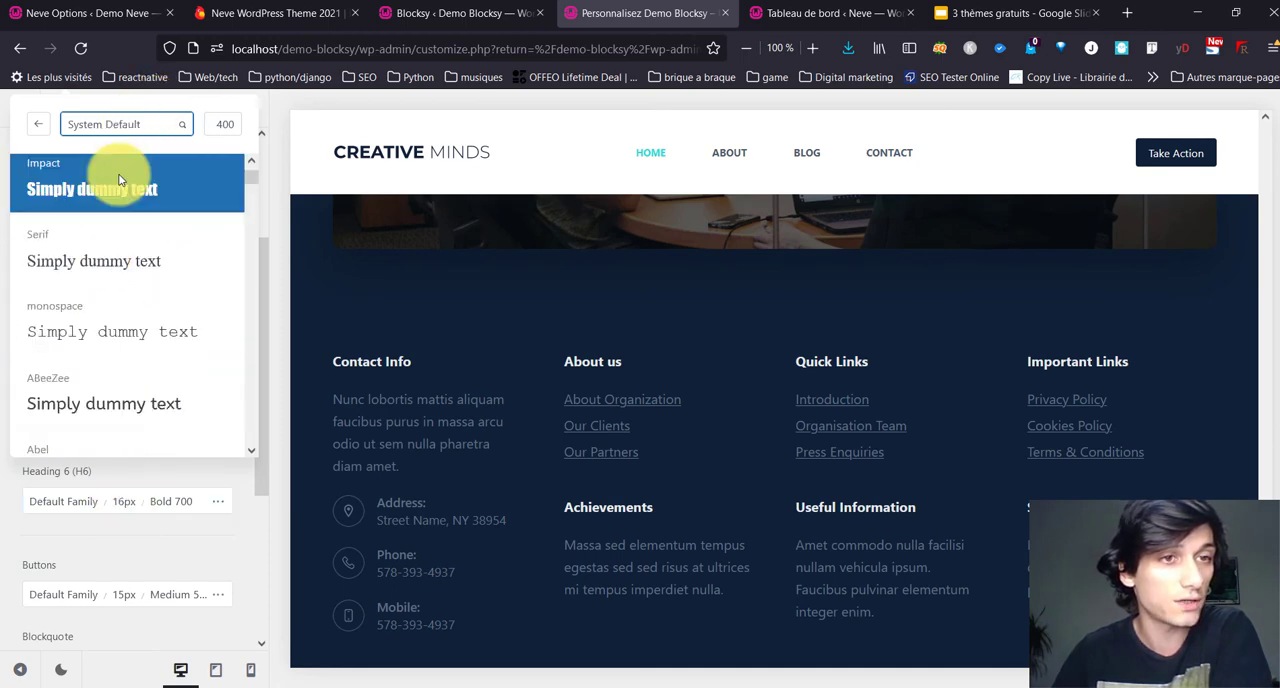
pyautogui.scroll(4, 120, 165)
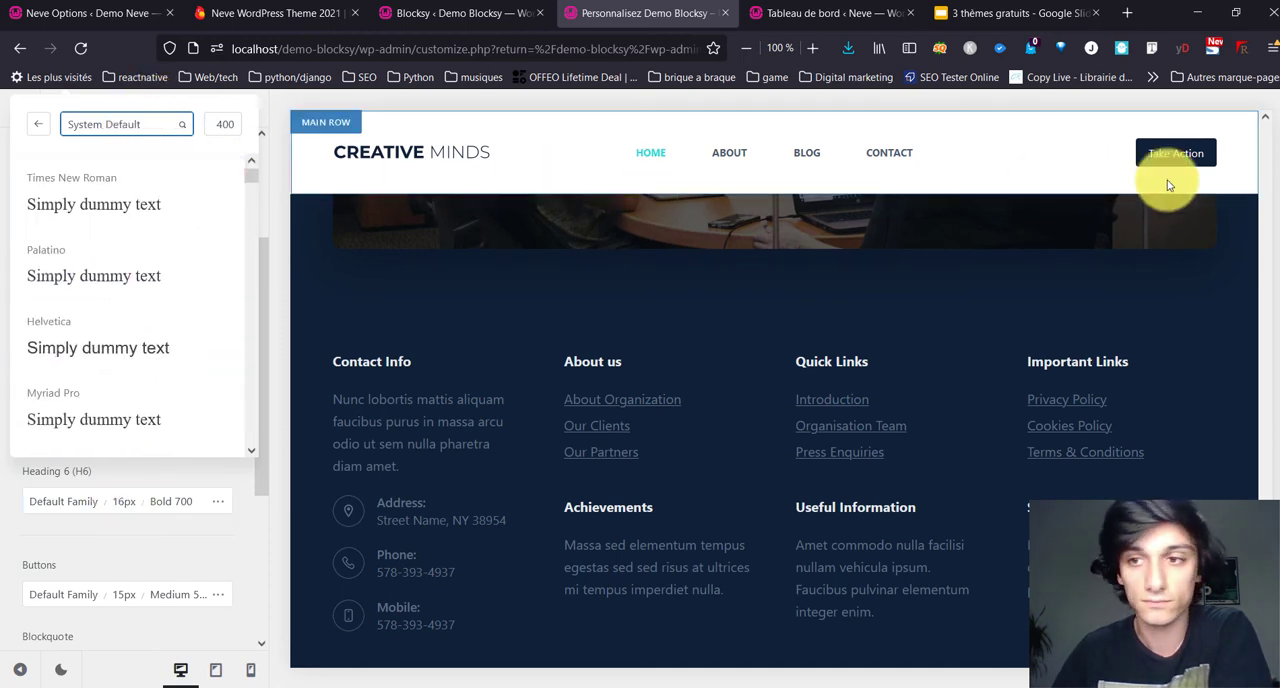
pyautogui.scroll(8, 711, 183)
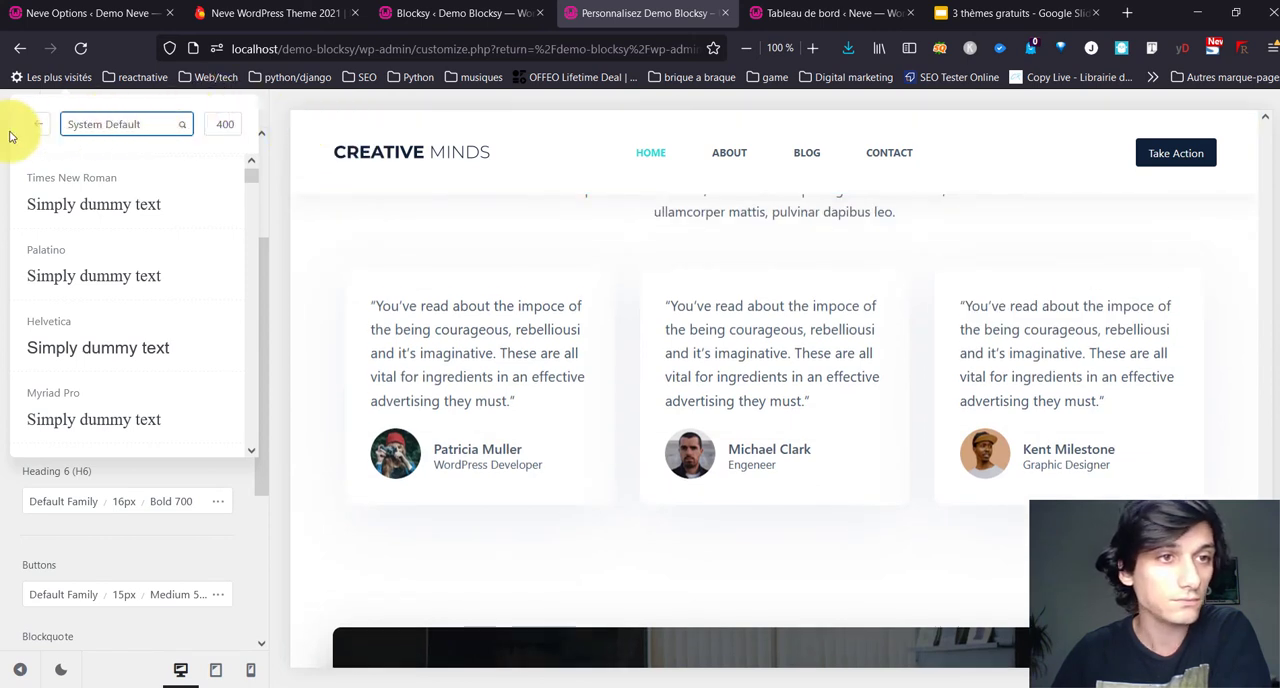
# Step: Find Raleway by searching for "ralewa", set it as the base font and check it in the page preview
pyautogui.click(39, 127)
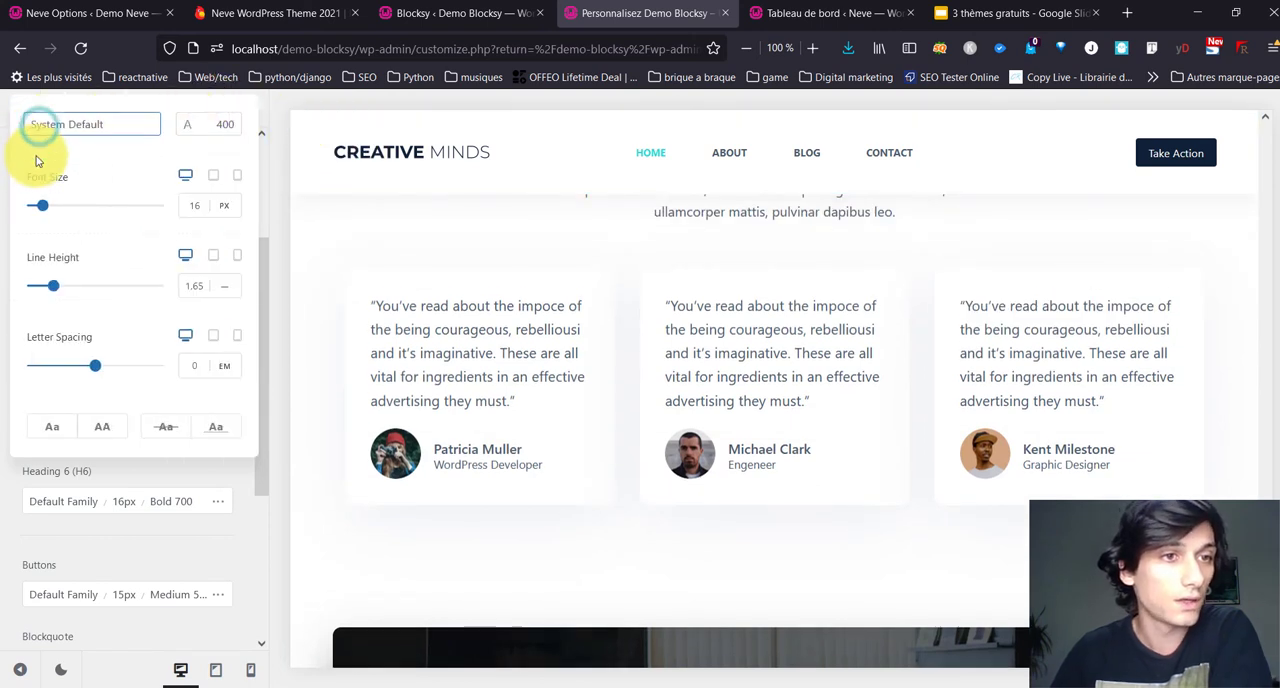
pyautogui.click(88, 126)
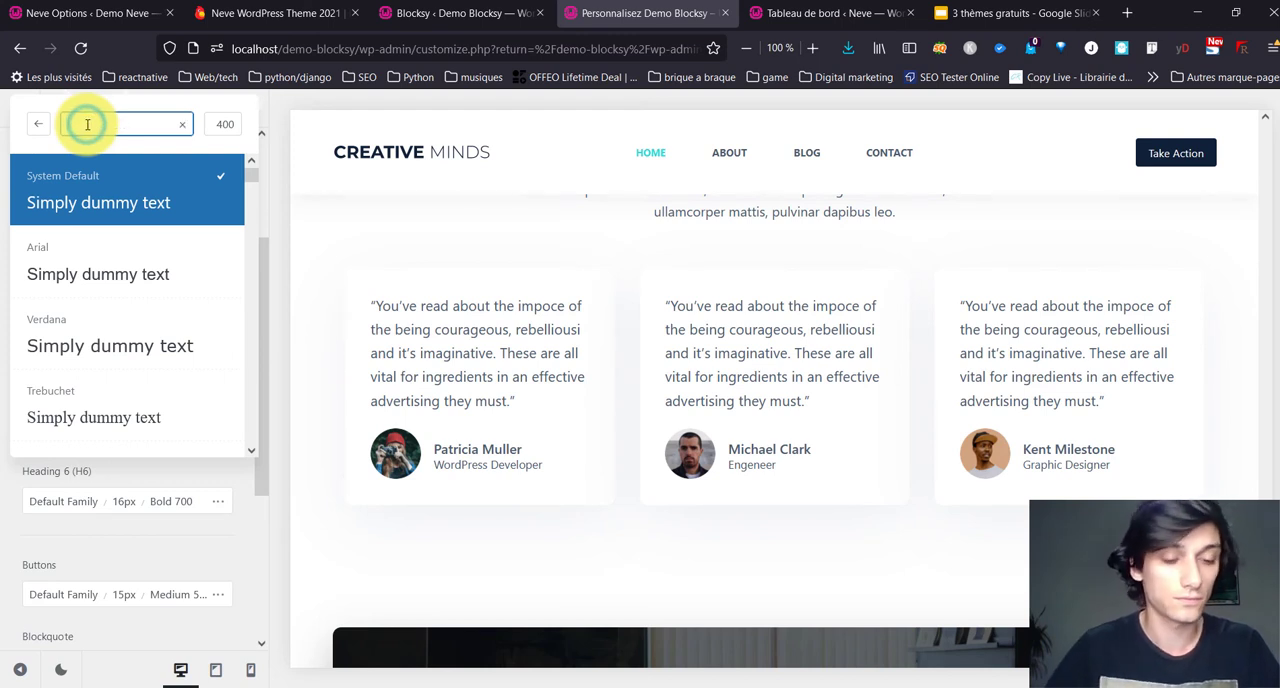
pyautogui.write('rale')
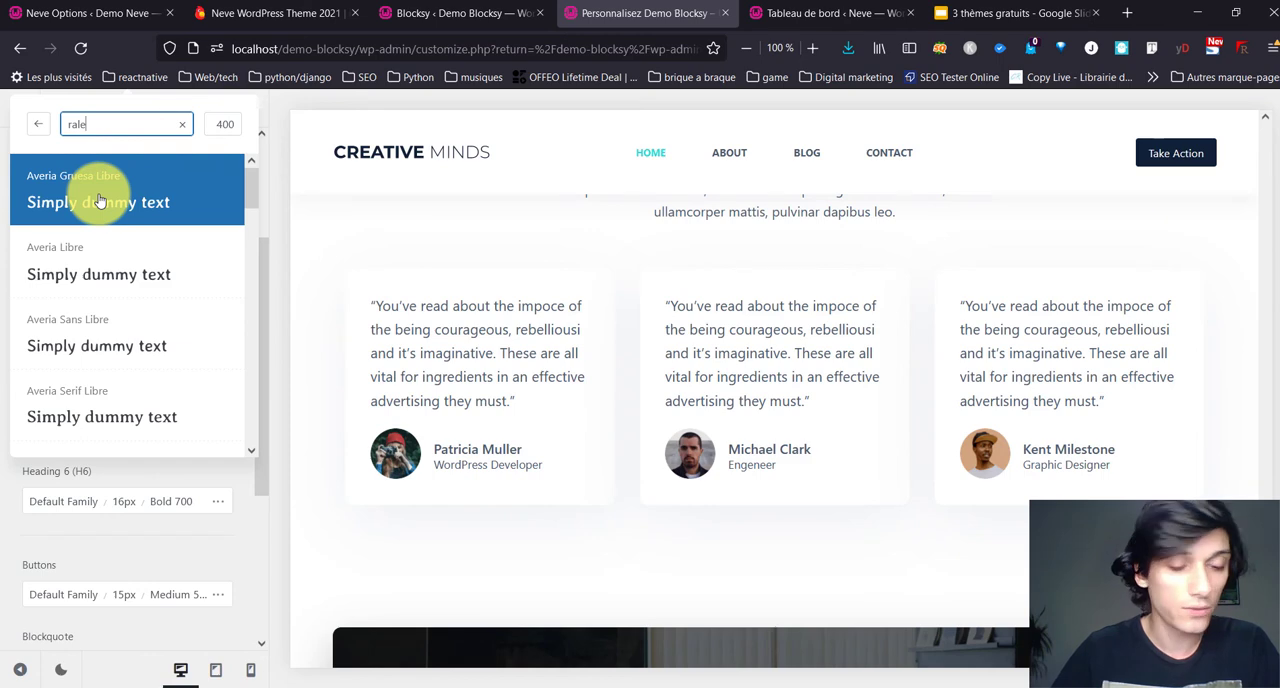
pyautogui.write('wa')
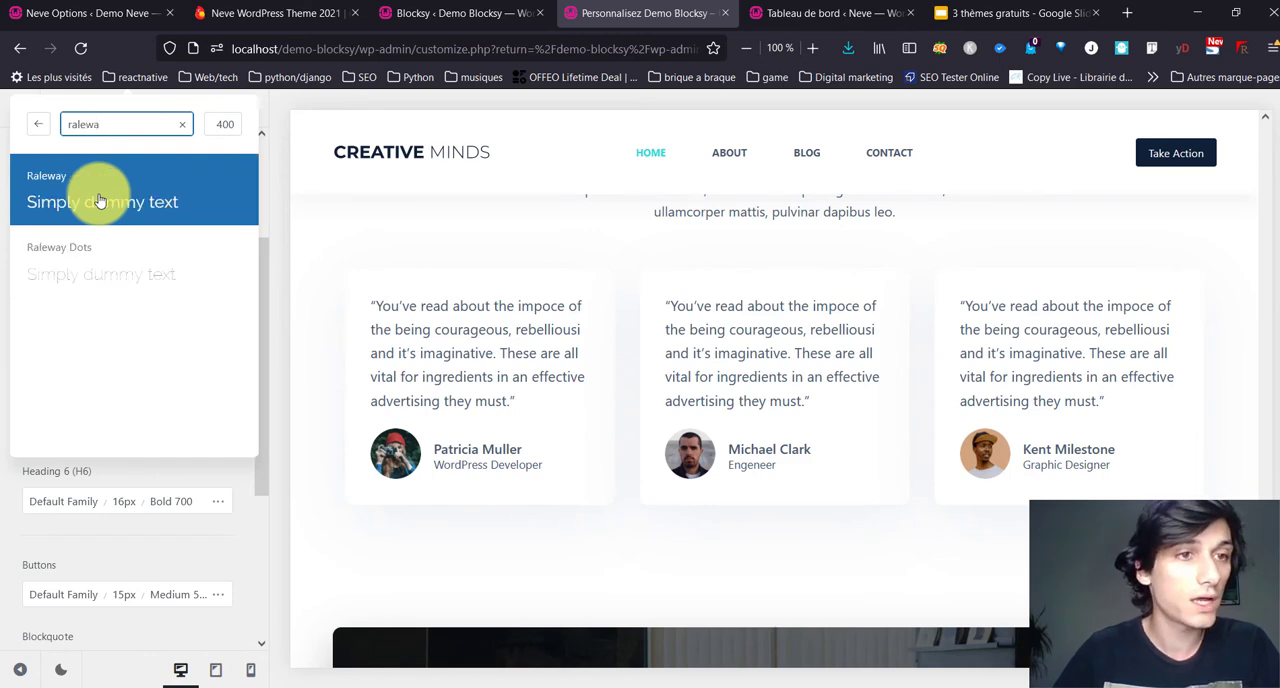
pyautogui.click(97, 201)
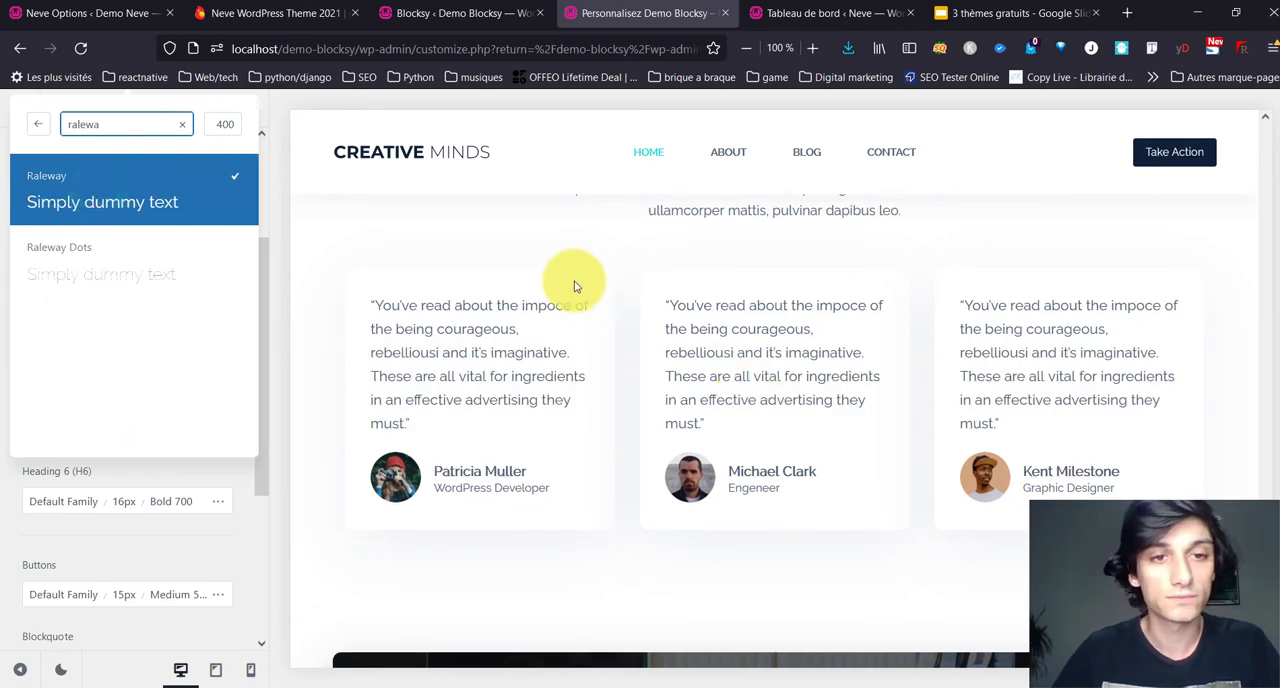
pyautogui.scroll(3, 572, 280)
pyautogui.scroll(-5, 572, 280)
pyautogui.click(36, 122)
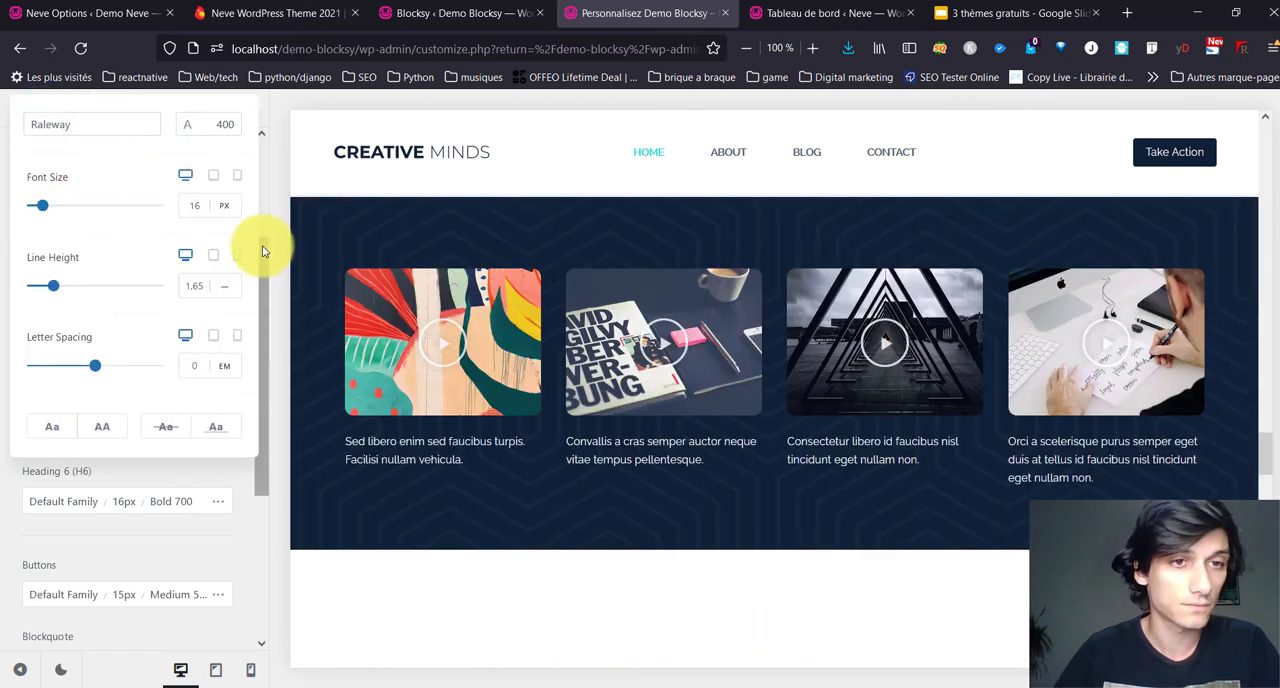
pyautogui.moveTo(262, 248); pyautogui.dragTo(272, 110)
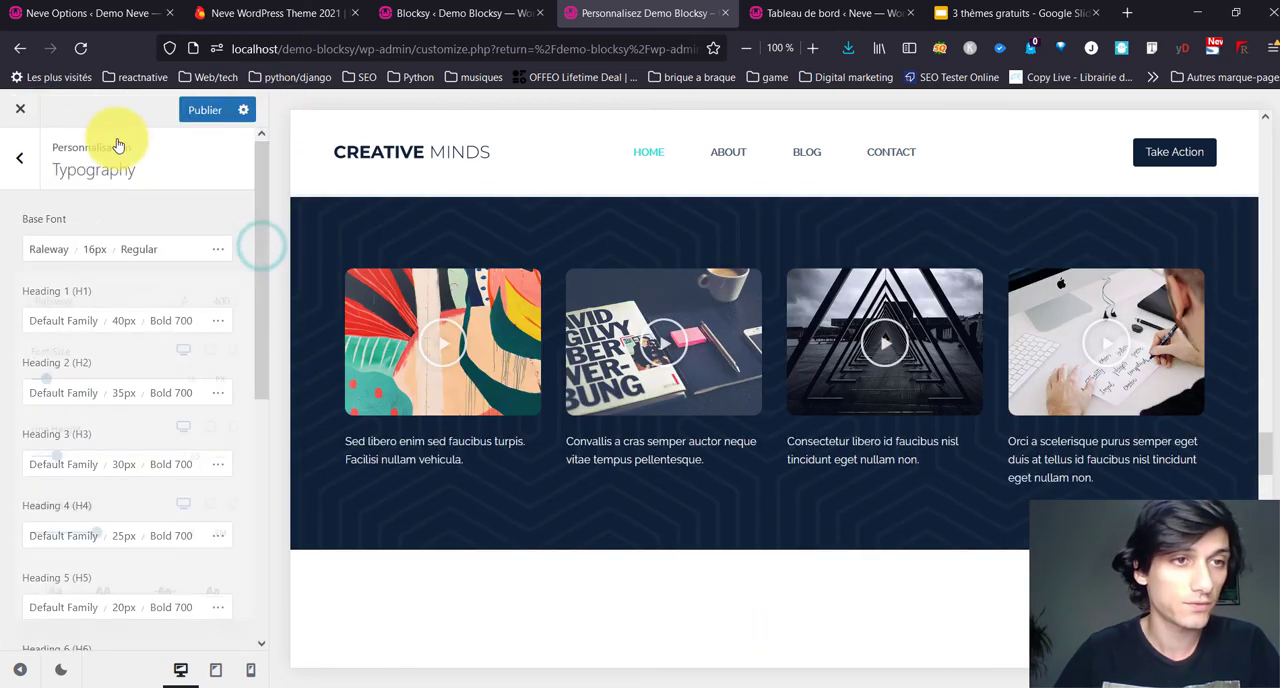
# Step: Return to the customizer's main options and look over the general and post type sections
pyautogui.click(26, 155)
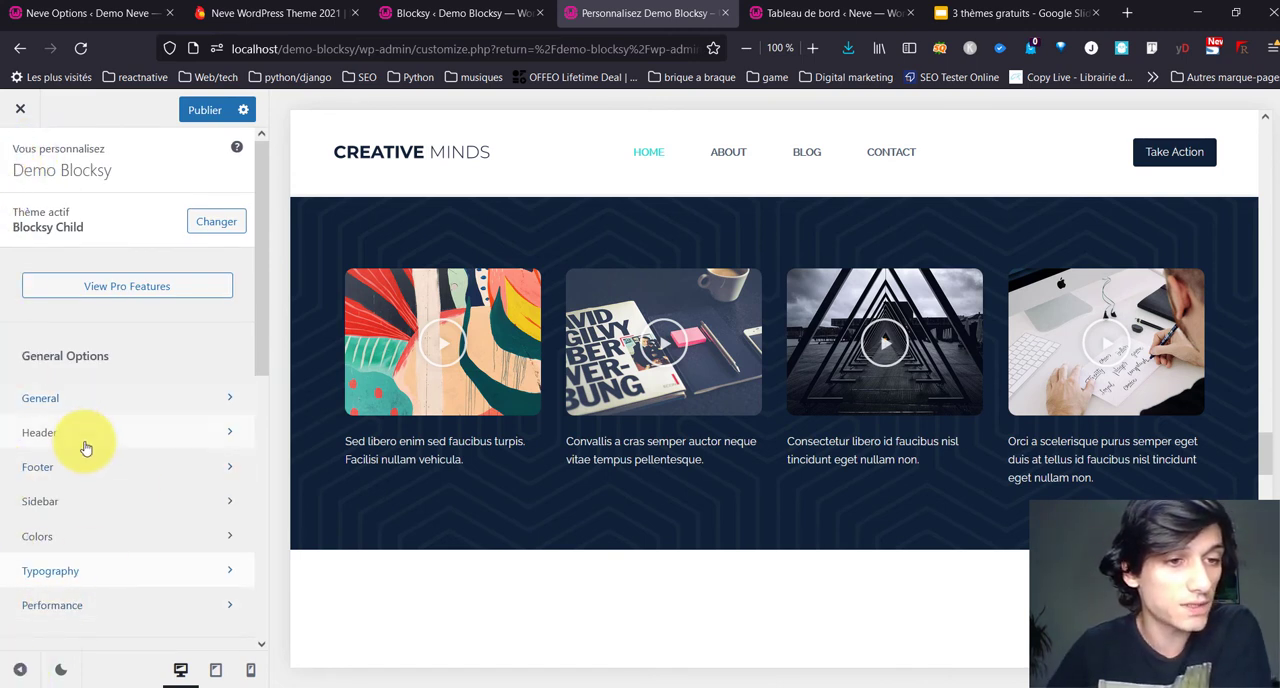
pyautogui.scroll(-1, 86, 445)
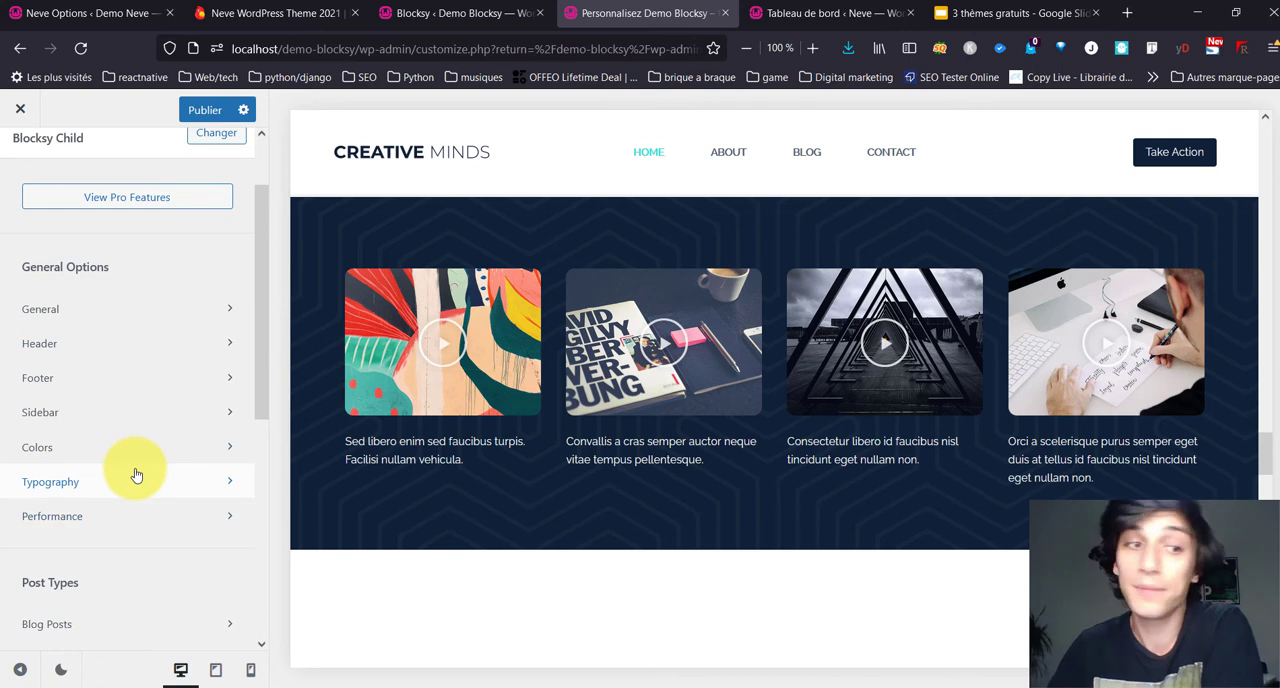
pyautogui.scroll(-1, 126, 488)
pyautogui.scroll(-4, 126, 432)
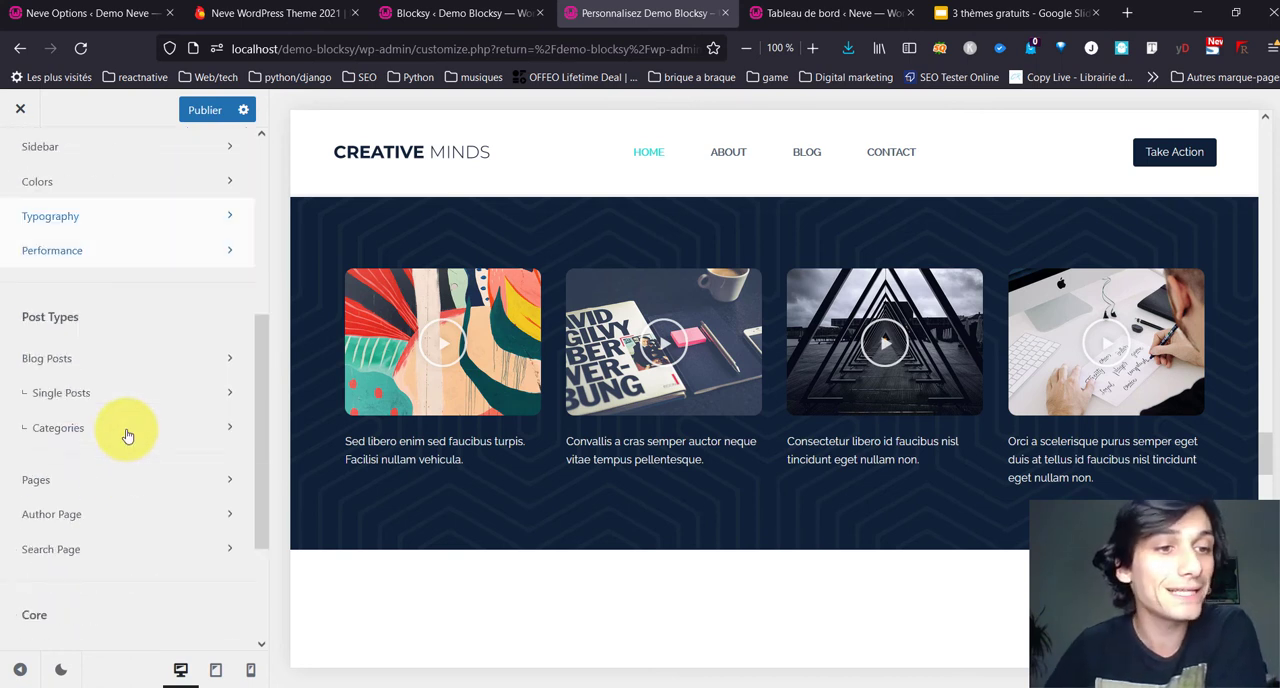
pyautogui.scroll(6, 124, 430)
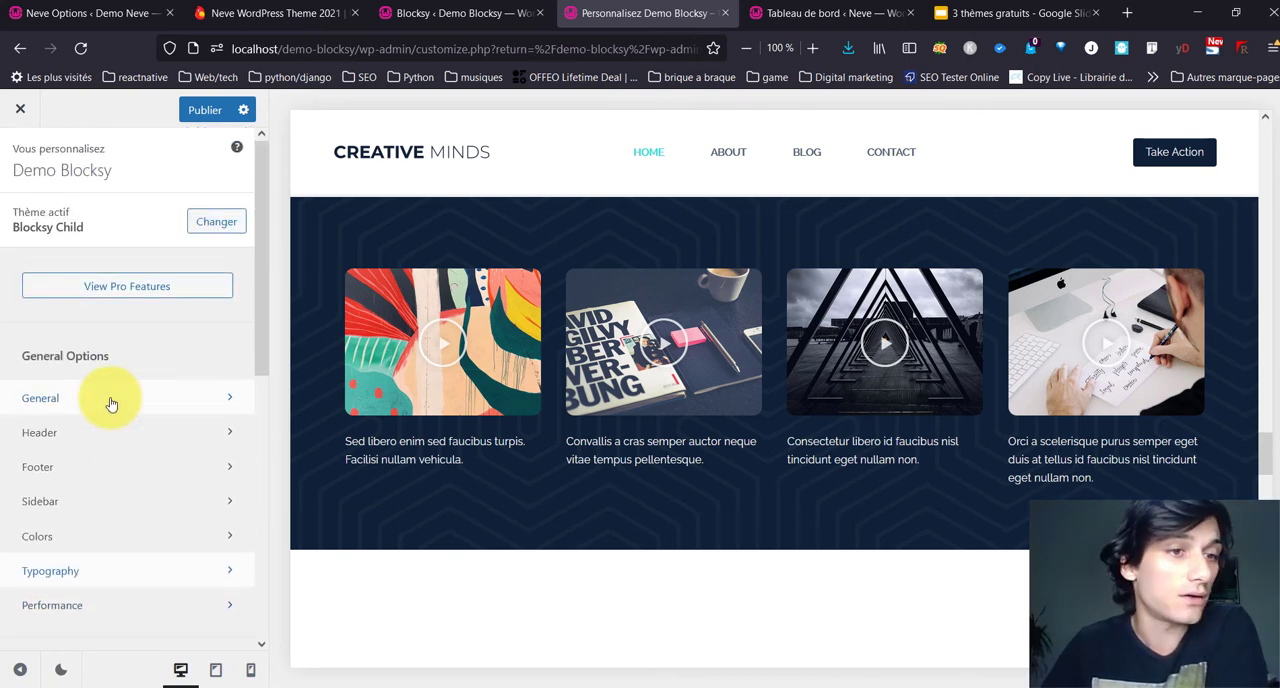
# Step: Open the general layout settings and review the site width, content spacing, narrow container and wide alignment options
pyautogui.click(110, 400)
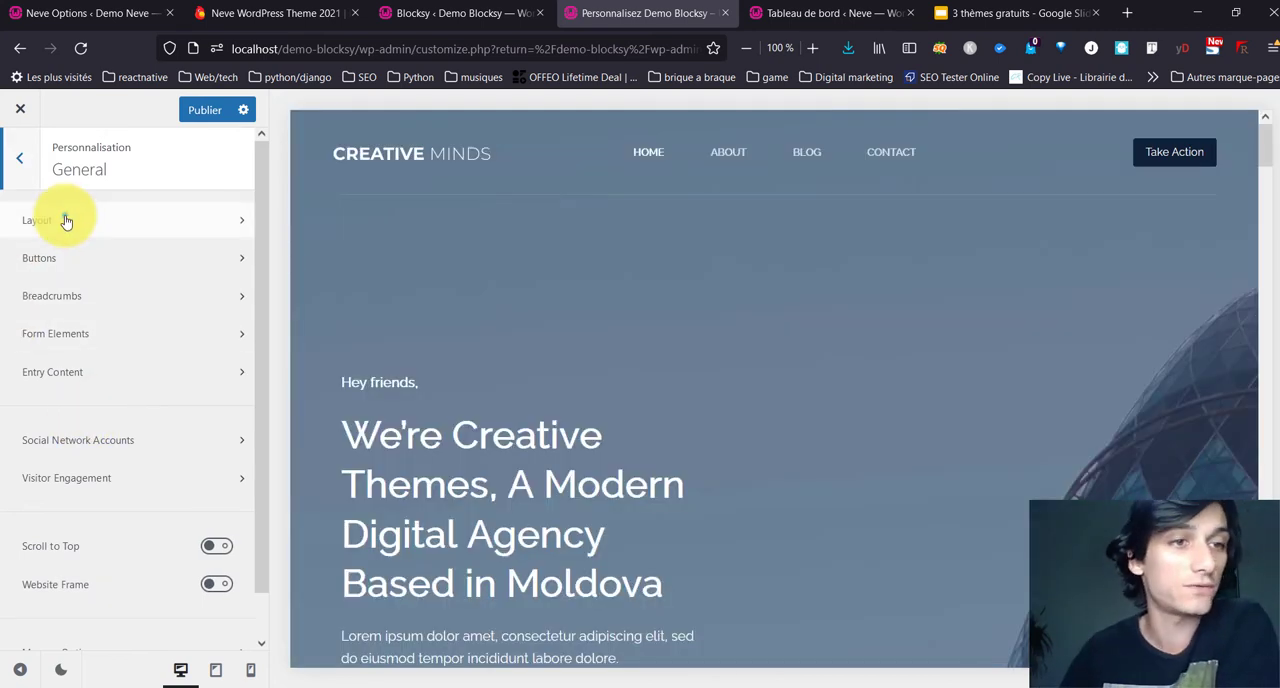
pyautogui.click(66, 220)
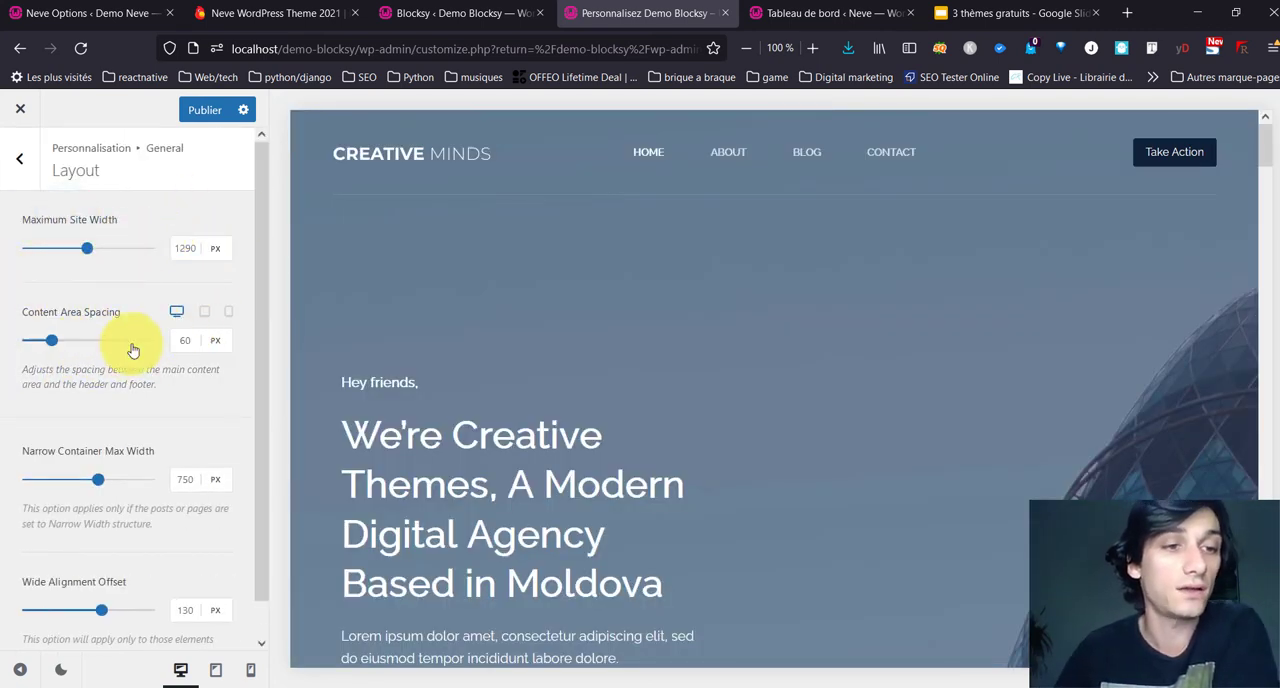
pyautogui.scroll(-1, 166, 317)
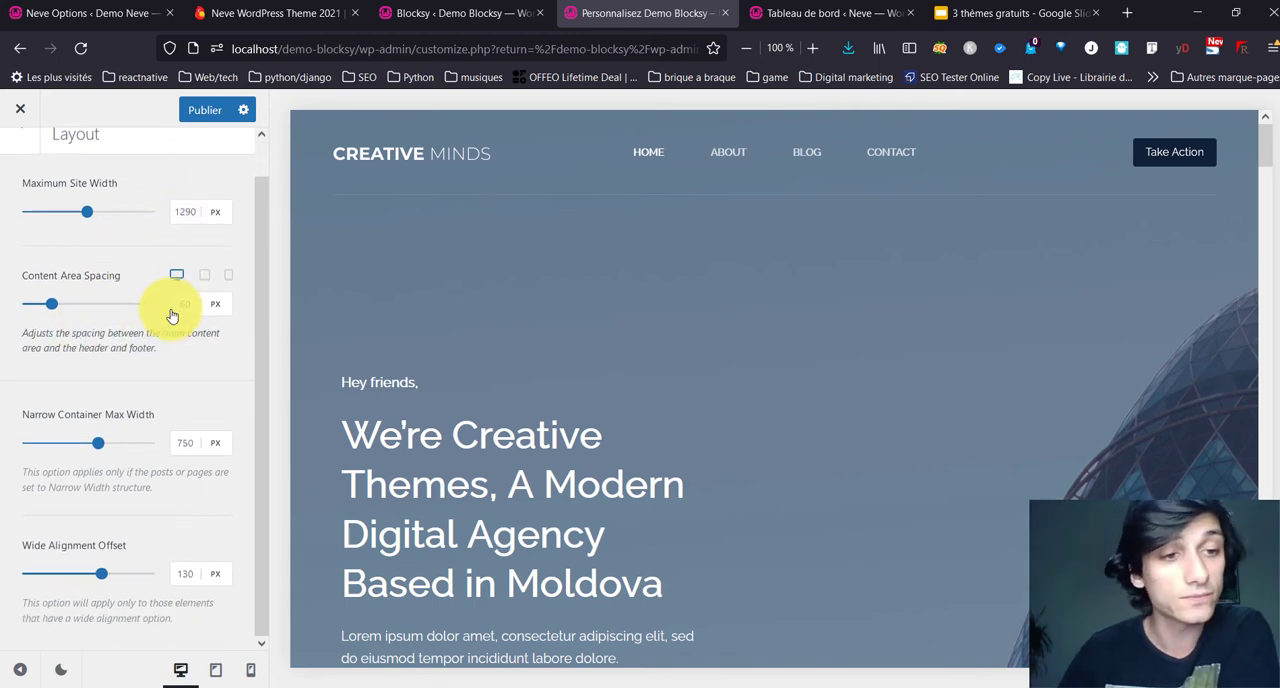
pyautogui.scroll(1, 140, 440)
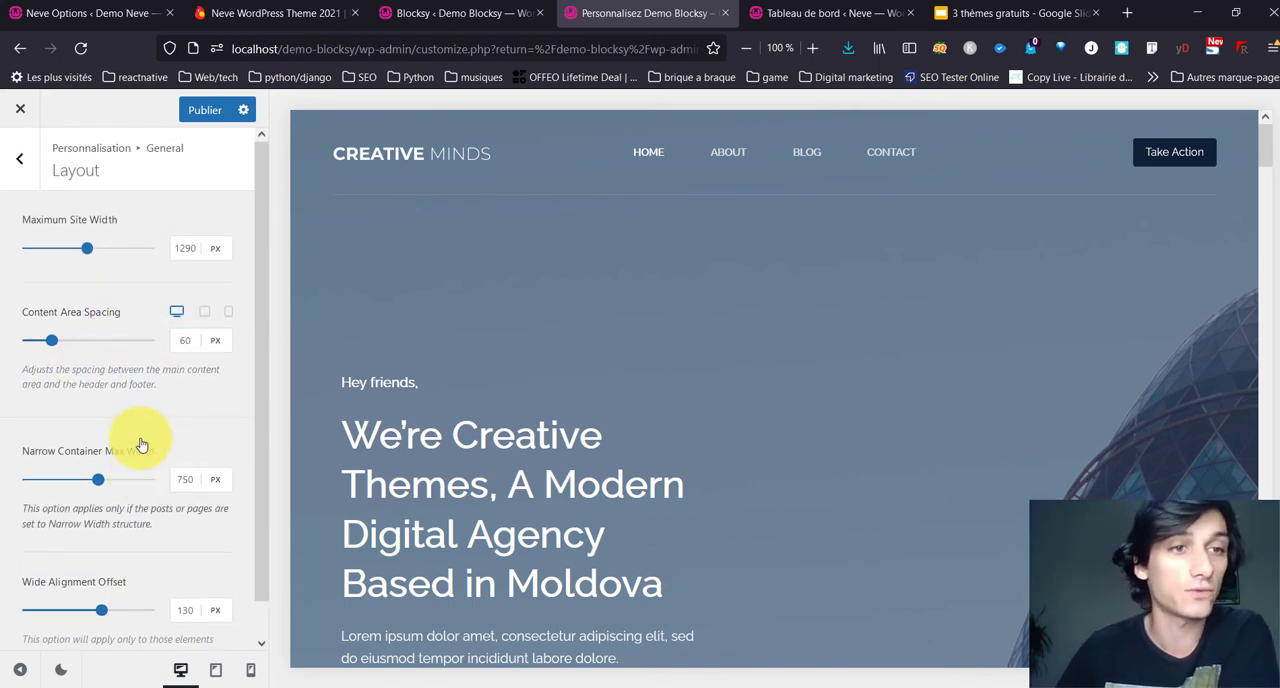
# Step: Open the general button settings and review their height, hover effect and design options
pyautogui.click(24, 180)
pyautogui.click(82, 262)
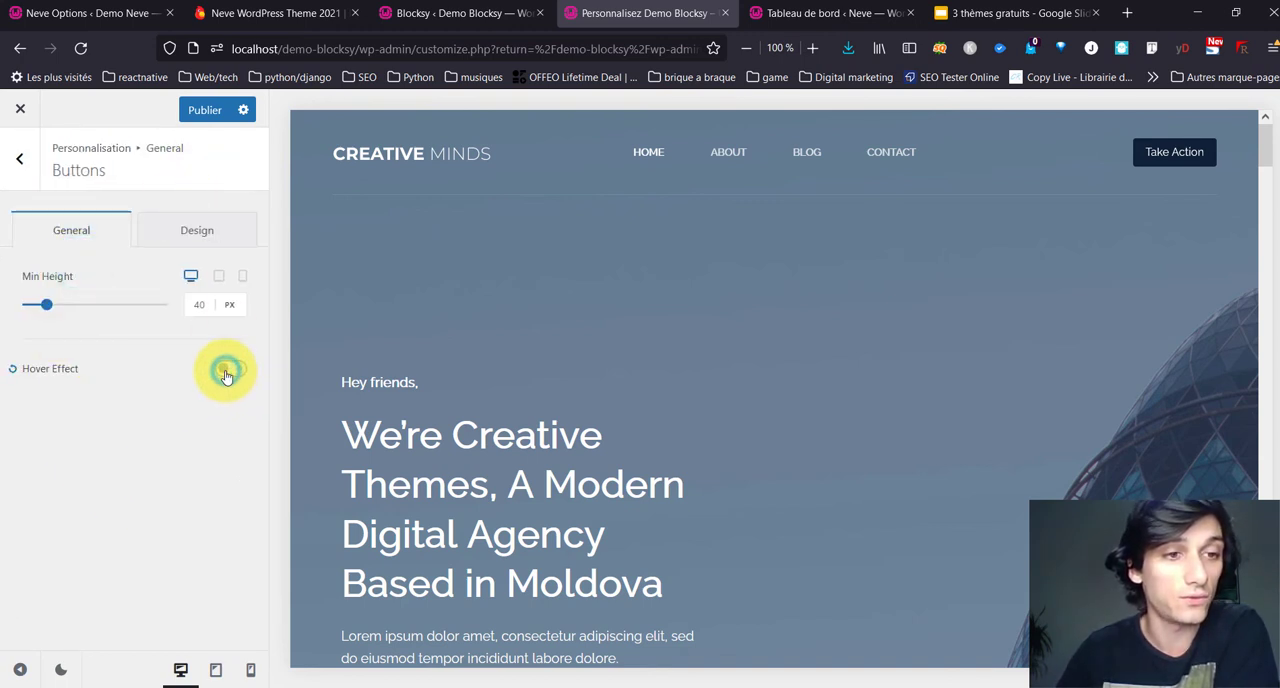
pyautogui.click(199, 230)
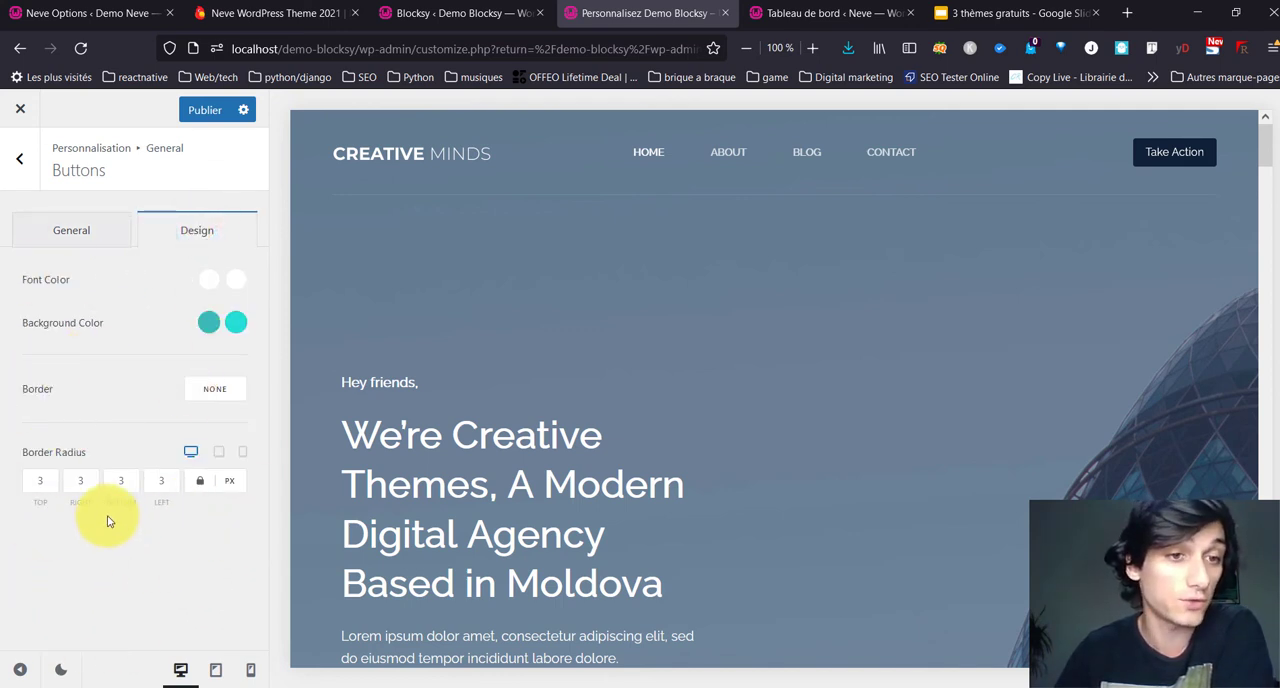
# Step: Give the theme's buttons a dashed border and check it on the home page's "See our services" button
pyautogui.click(219, 393)
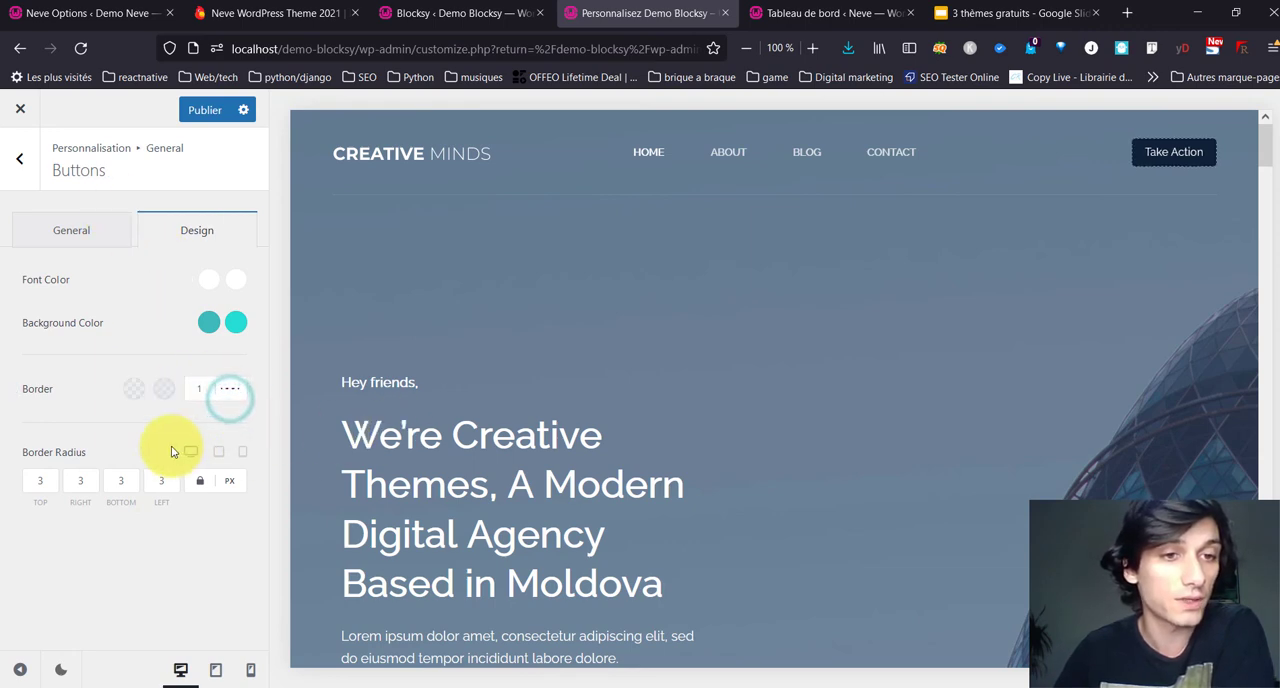
pyautogui.scroll(-5, 540, 415)
pyautogui.scroll(1, 525, 370)
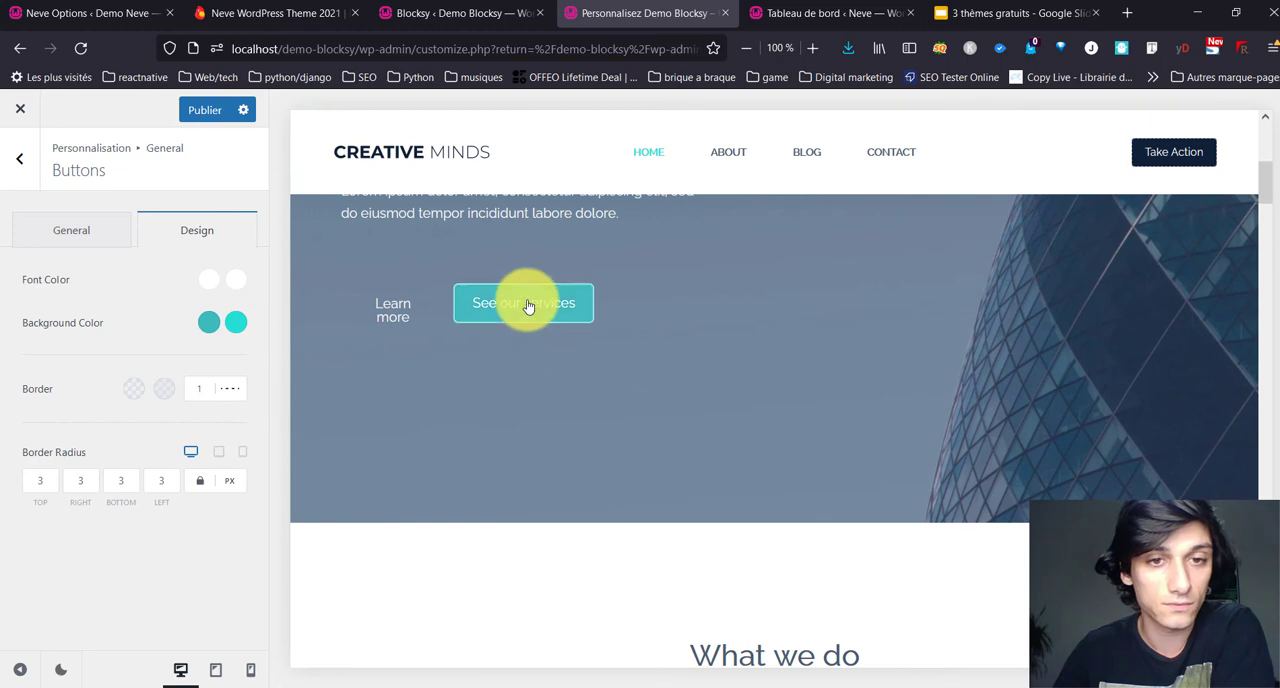
pyautogui.scroll(-4, 494, 414)
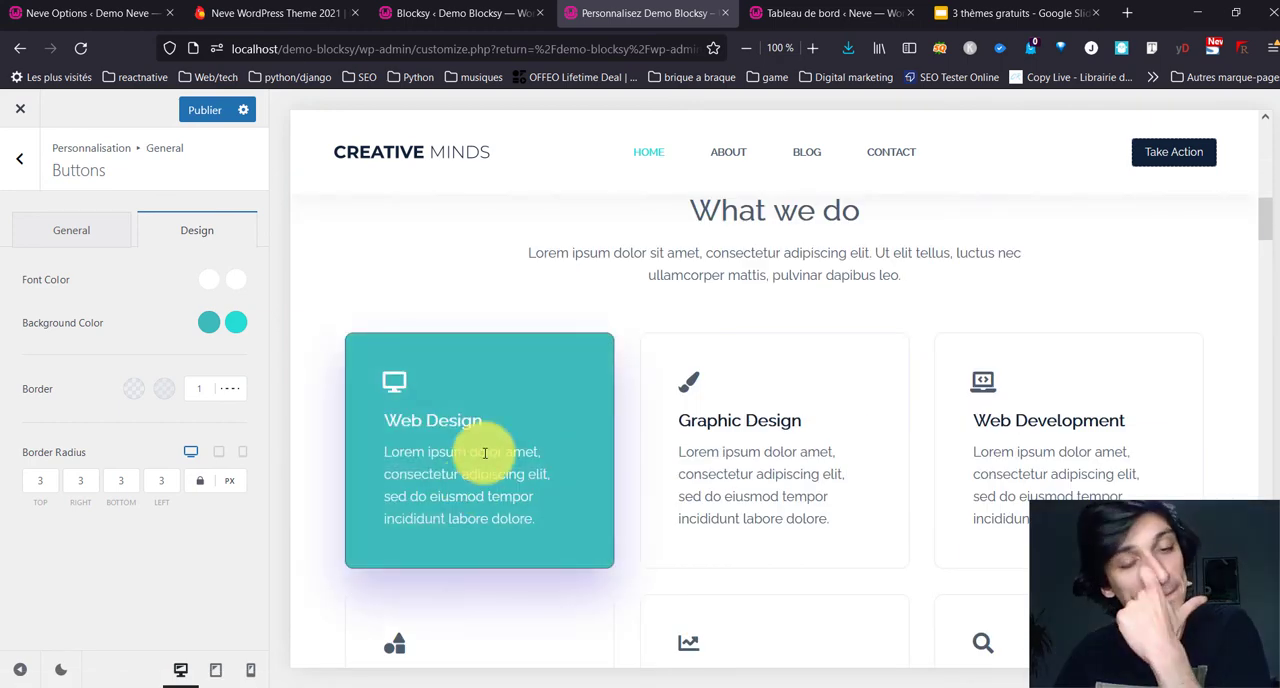
# Step: Set the button border width to 5, check it on the Blog page preview and return to the general options
pyautogui.click(818, 160)
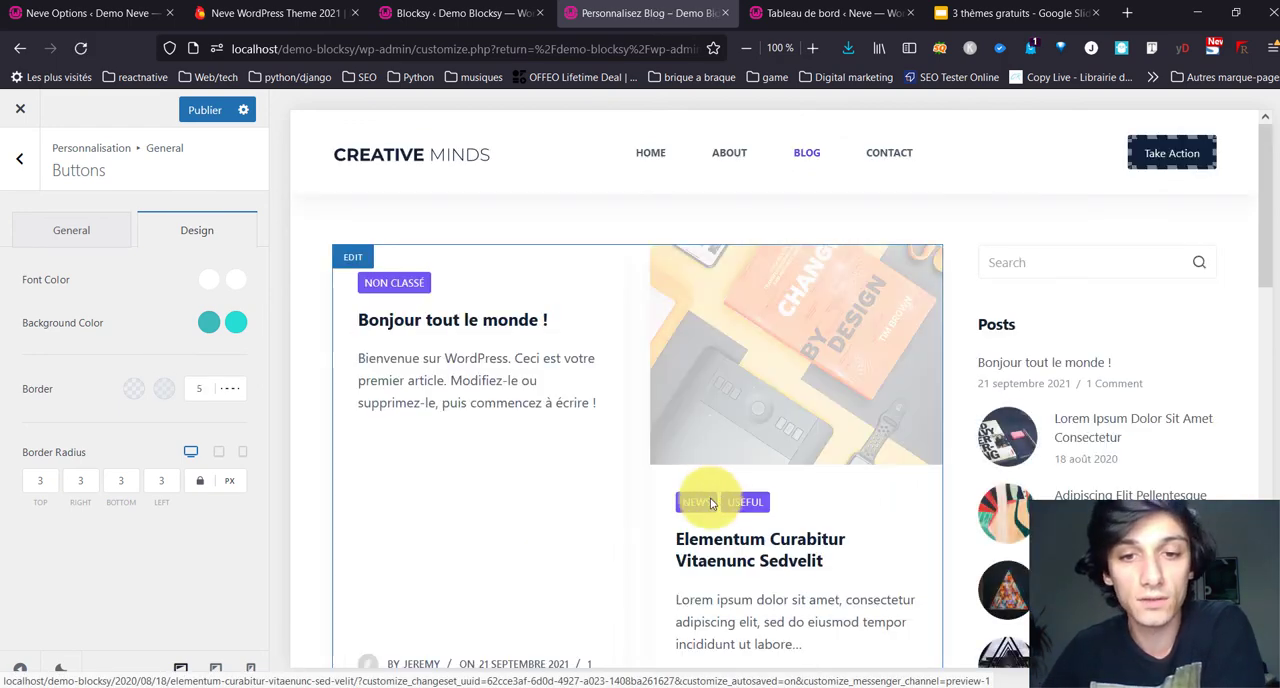
pyautogui.scroll(-5, 660, 434)
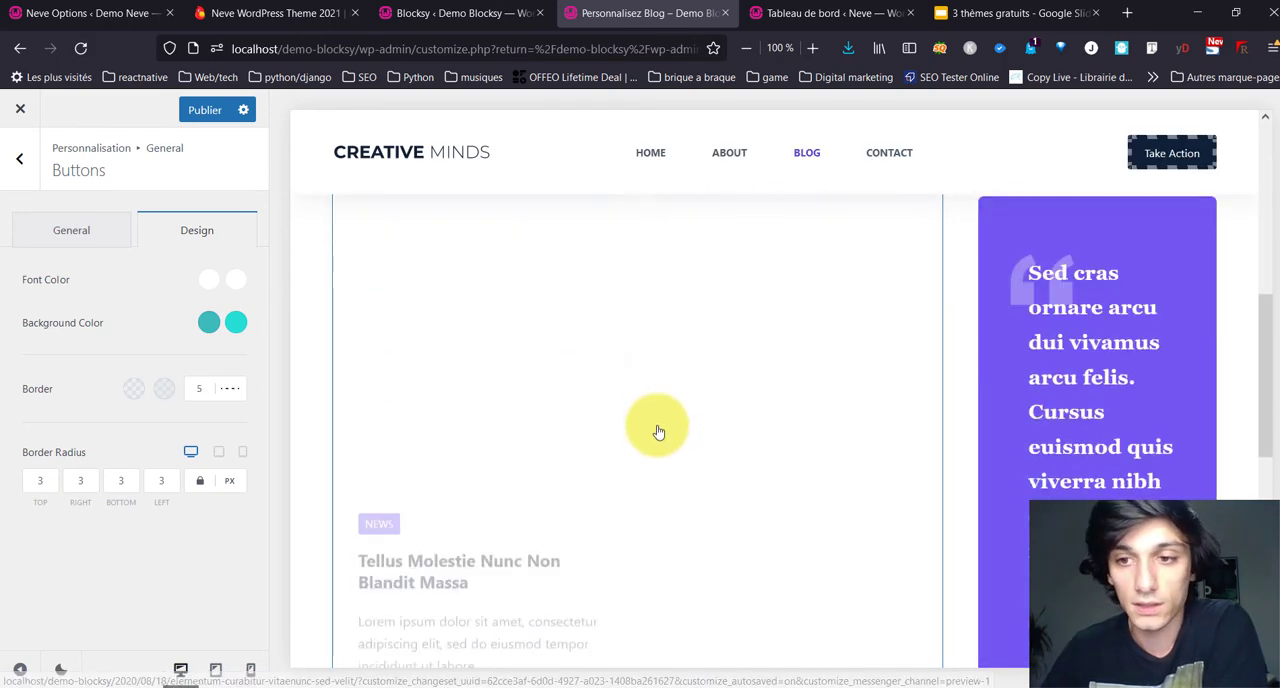
pyautogui.scroll(3, 658, 432)
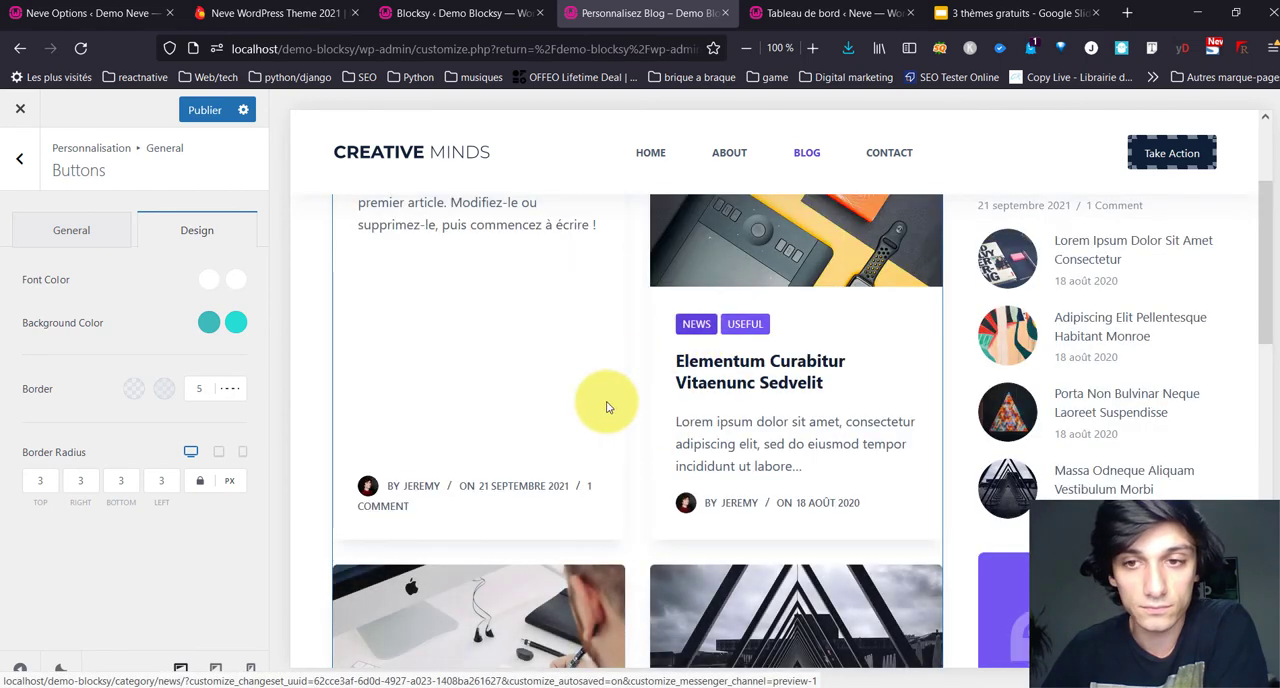
pyautogui.scroll(-7, 605, 407)
pyautogui.scroll(1, 614, 385)
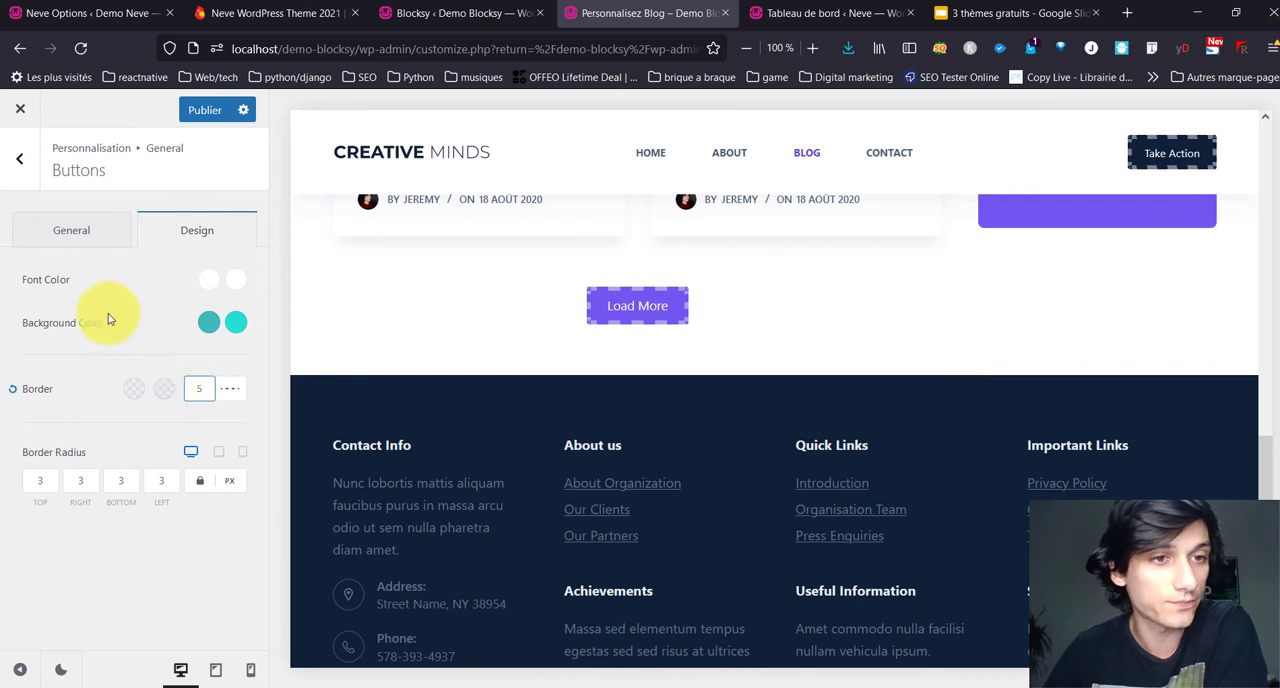
pyautogui.click(86, 245)
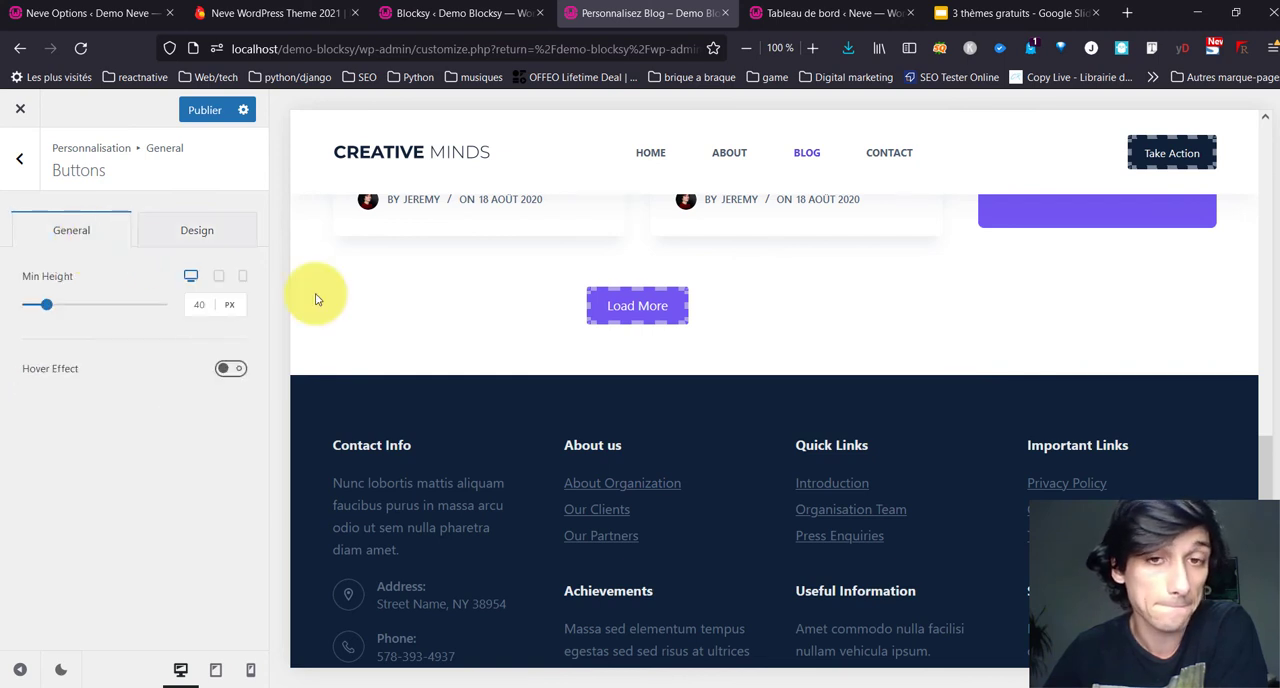
pyautogui.click(13, 180)
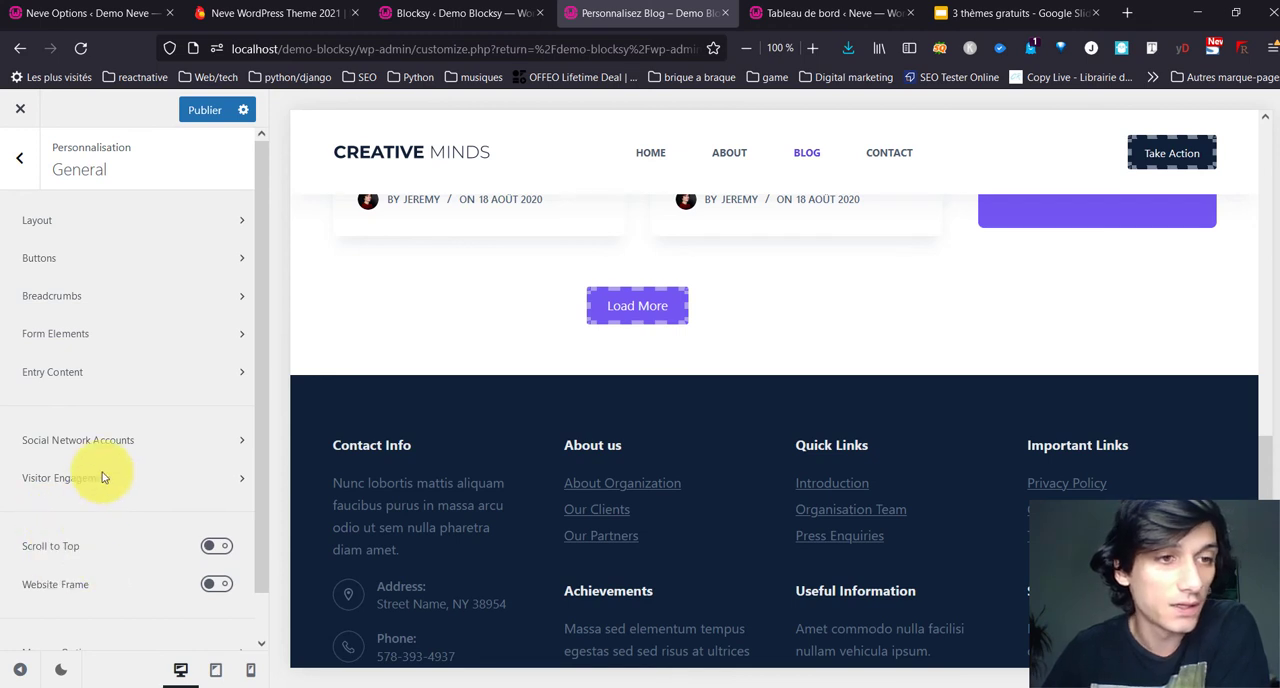
# Step: Set the breadcrumbs separator to Type 2 and the home item to Icon, and review the breadcrumb design options
pyautogui.click(104, 300)
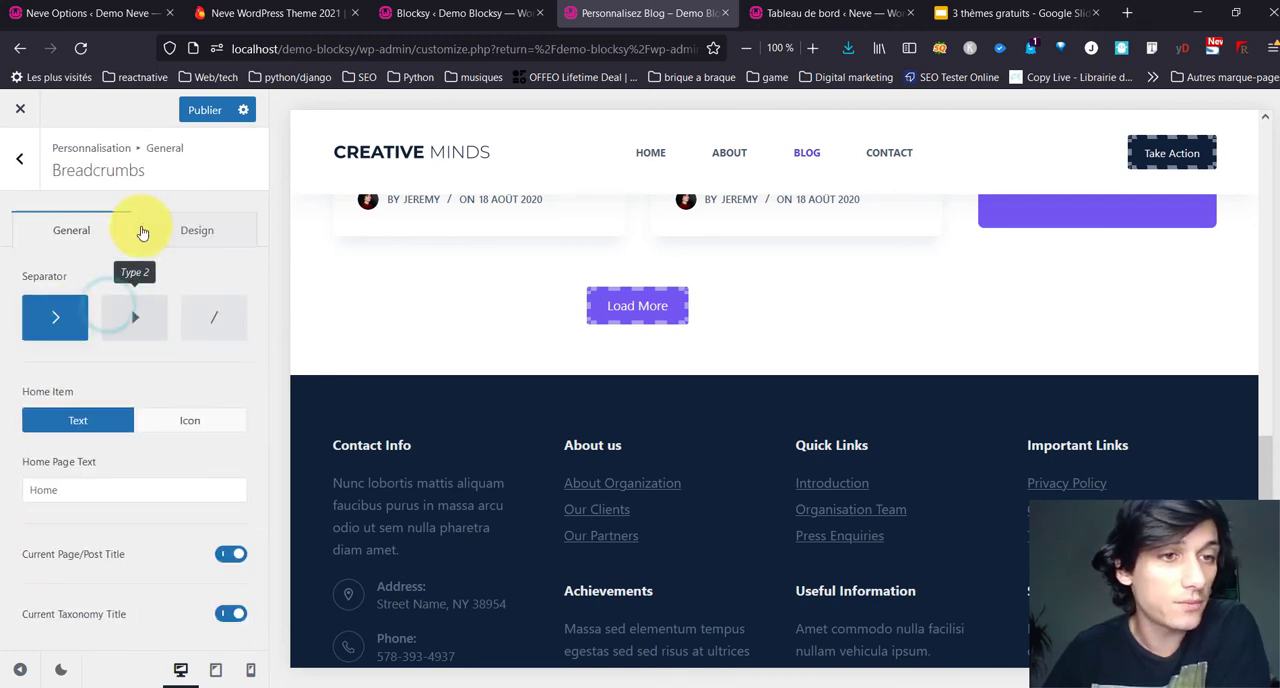
pyautogui.click(144, 309)
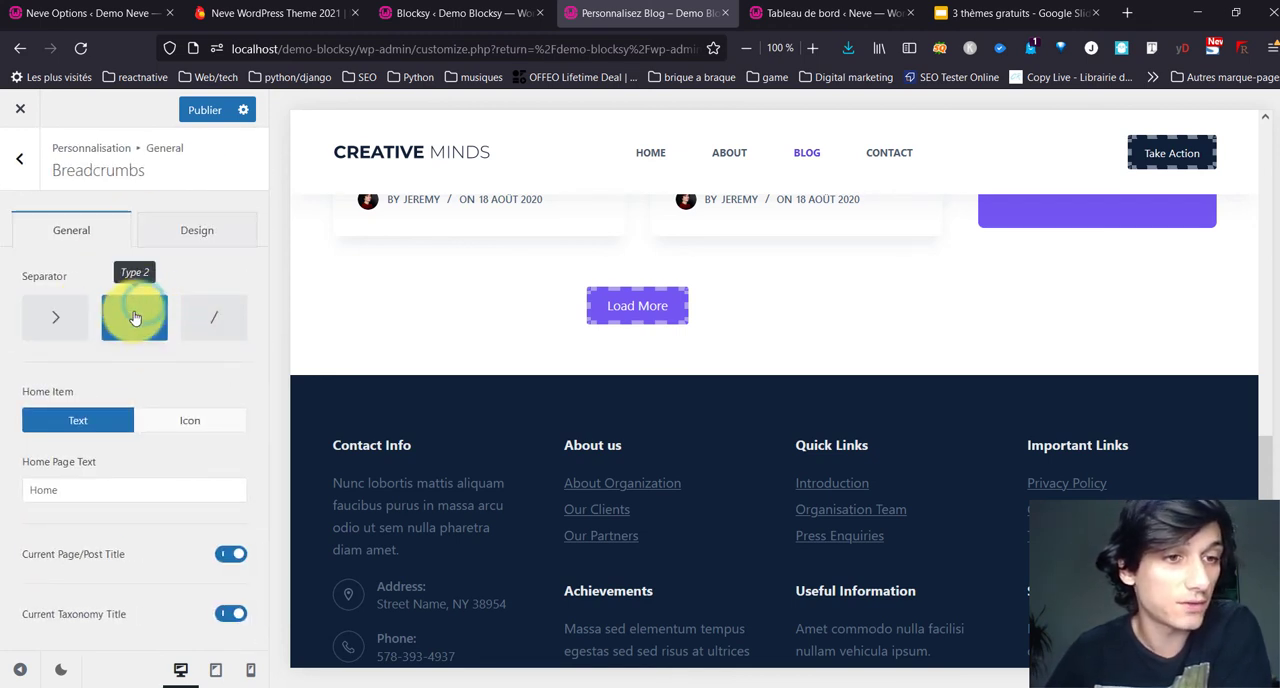
pyautogui.click(190, 421)
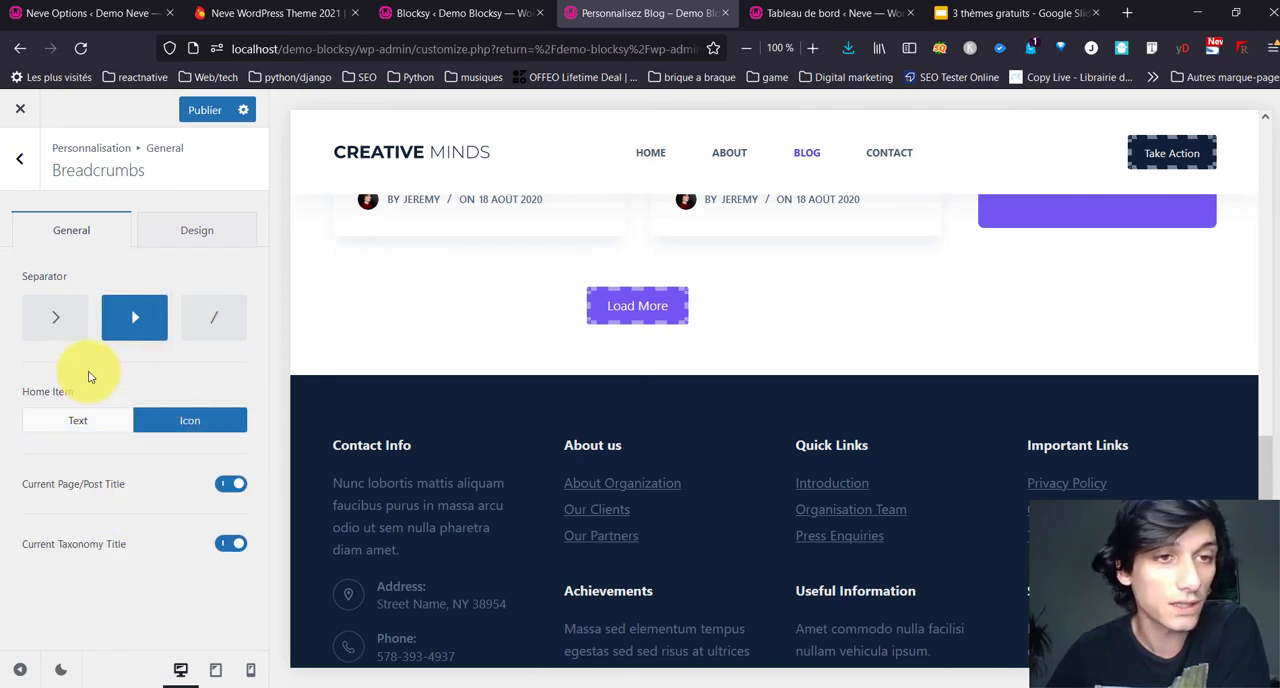
pyautogui.click(157, 229)
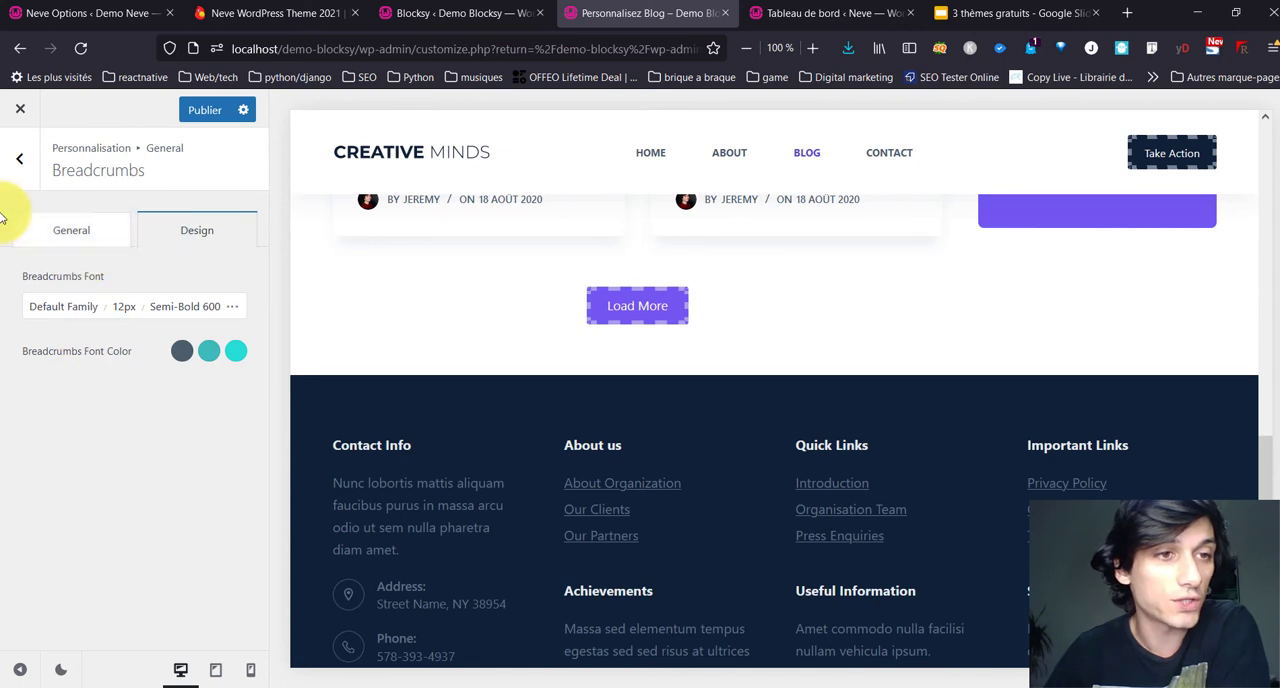
pyautogui.click(30, 170)
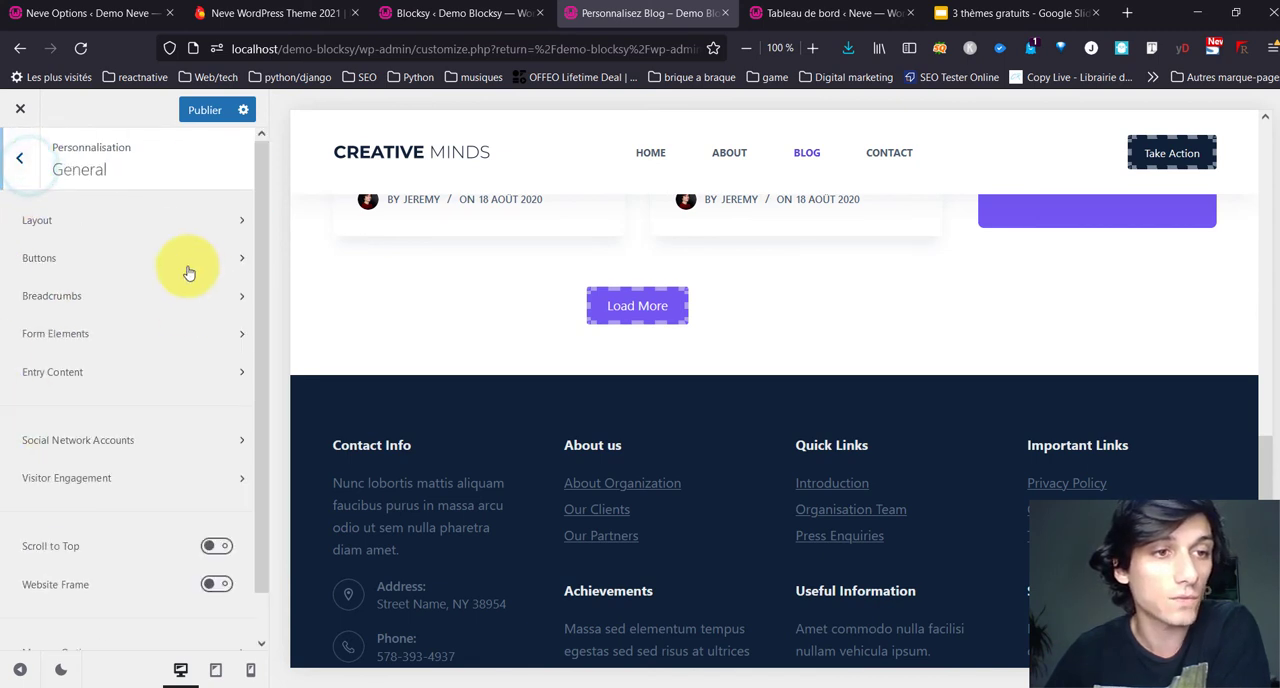
# Step: Reopen the breadcrumbs settings and look through the Blog page preview for where they apply
pyautogui.click(67, 310)
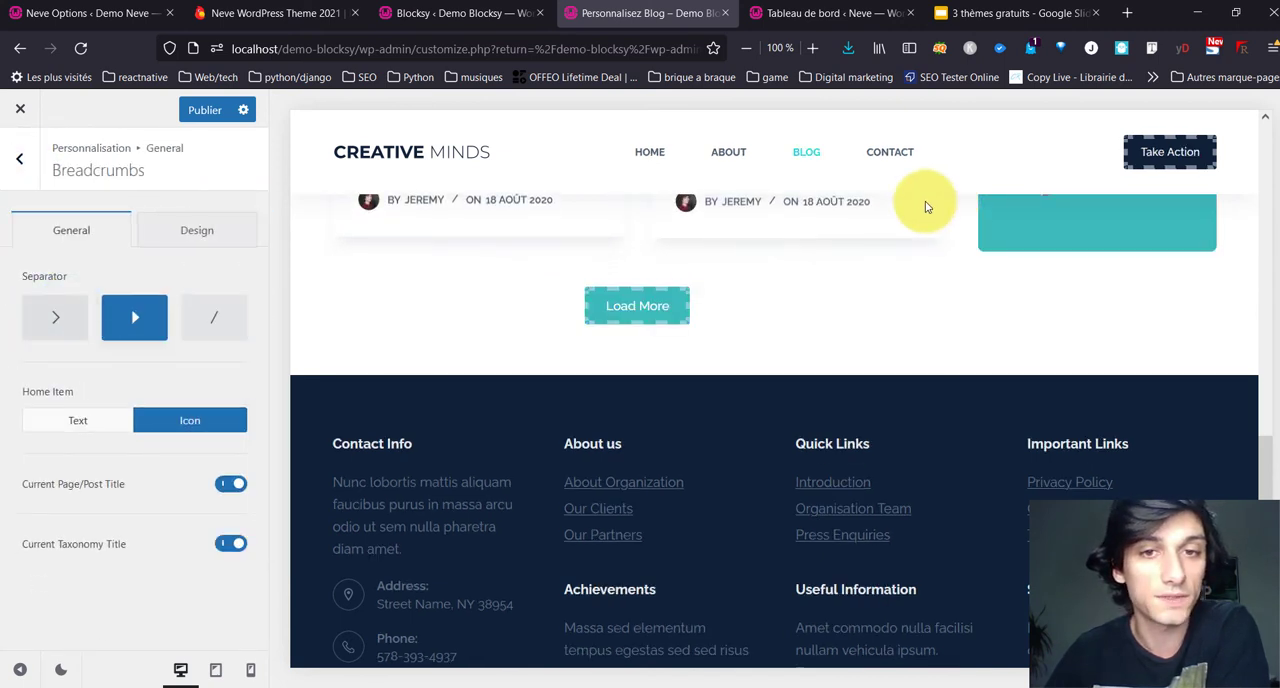
pyautogui.scroll(10, 549, 328)
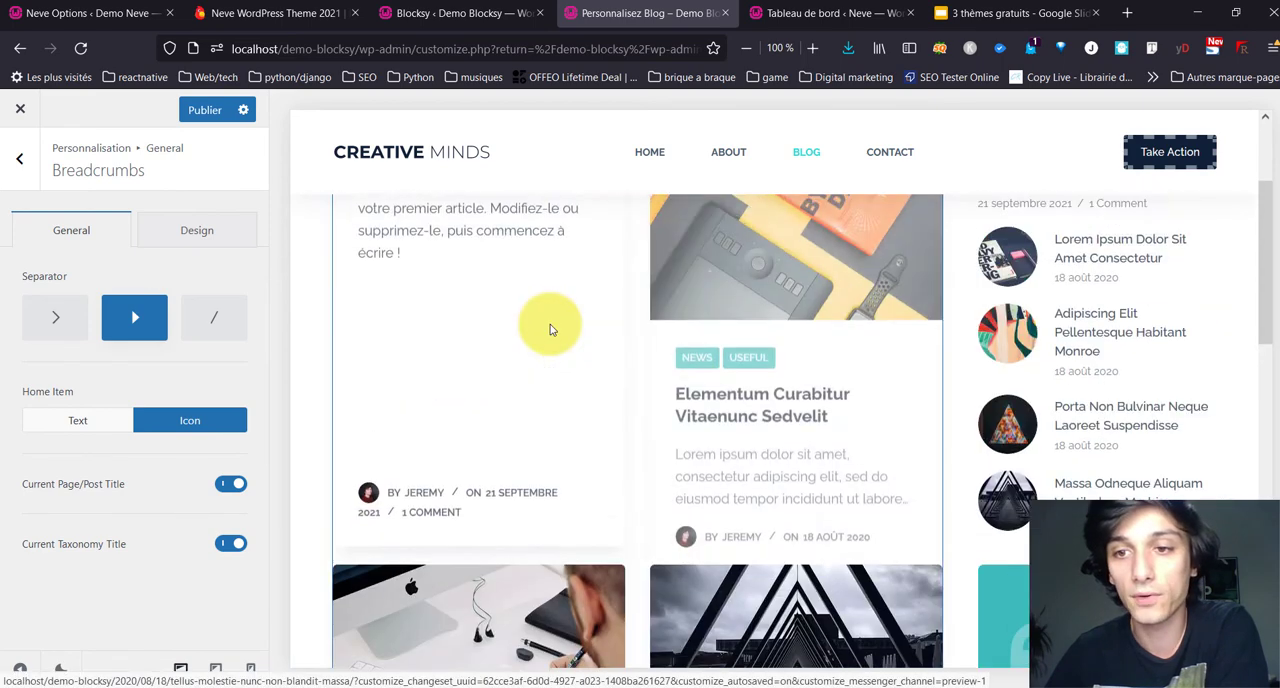
pyautogui.scroll(-10, 549, 328)
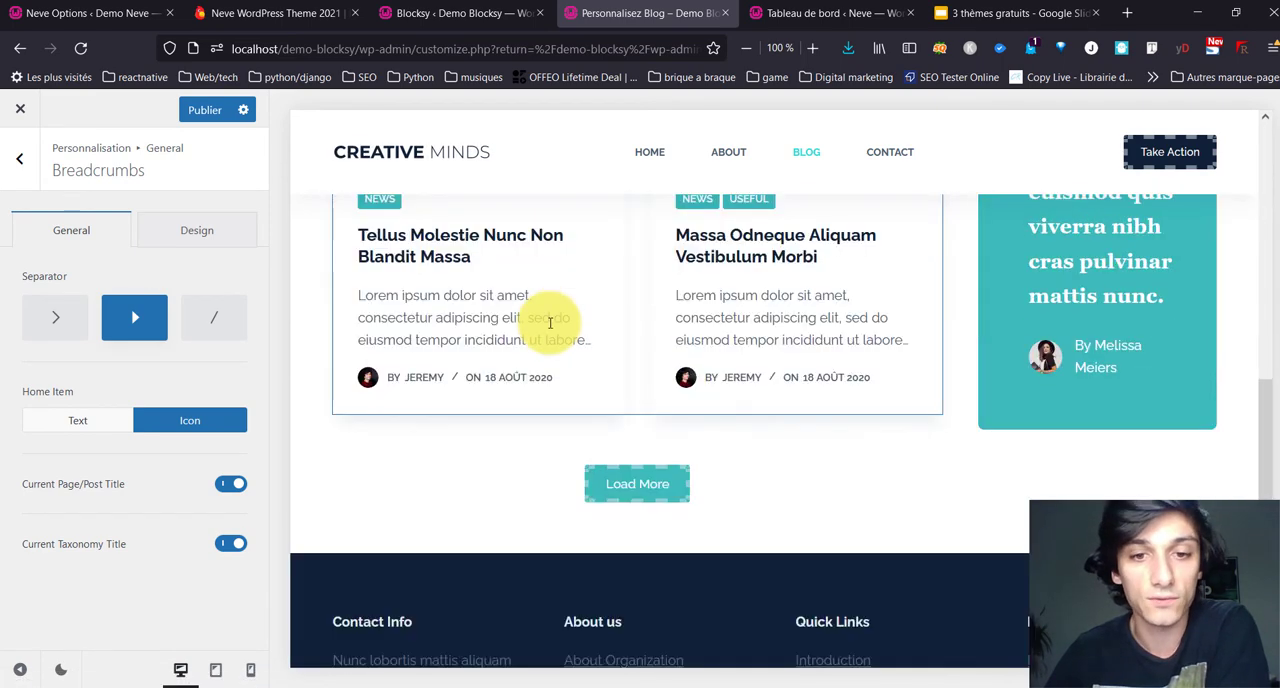
pyautogui.click(19, 158)
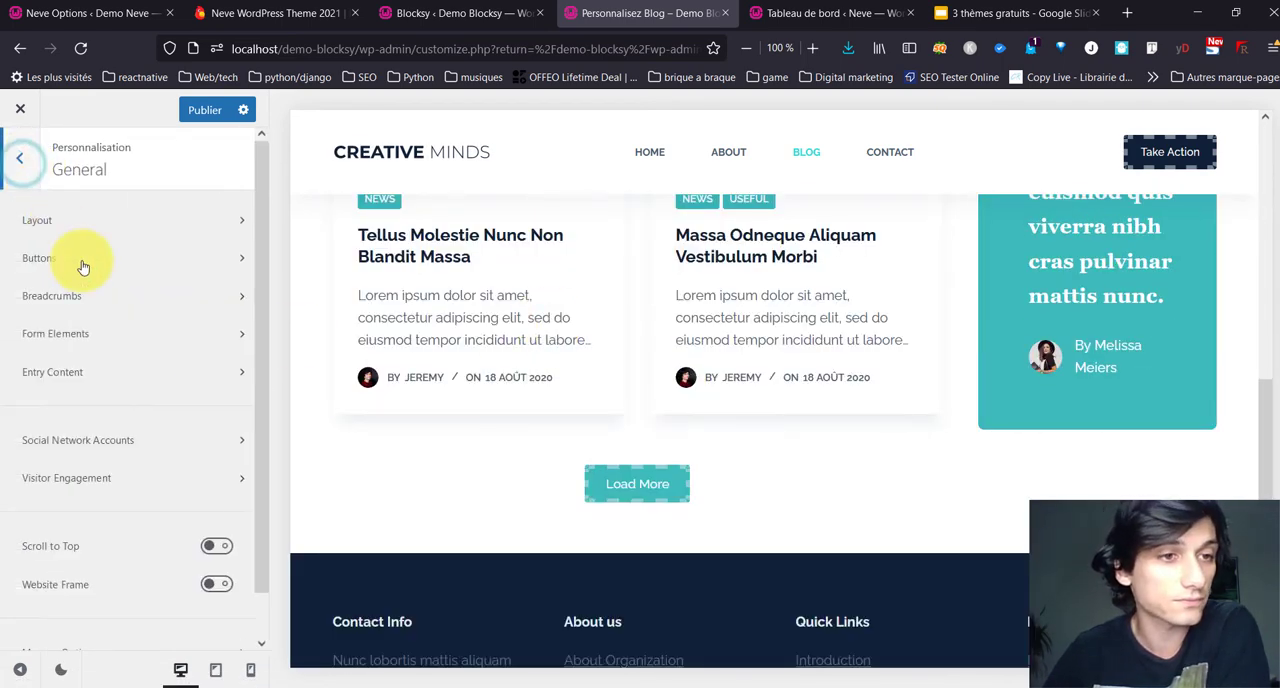
# Step: Apply the Modern style to the form elements while previewing the Contact page's form
pyautogui.click(119, 330)
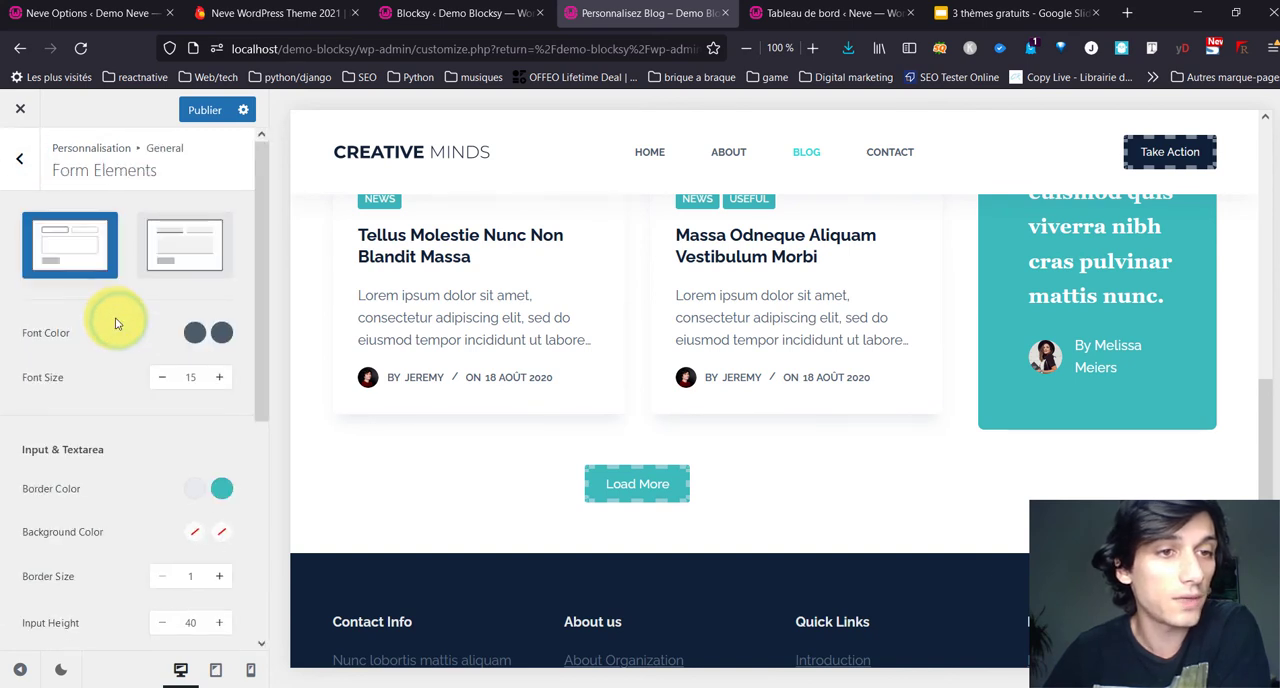
pyautogui.click(897, 149)
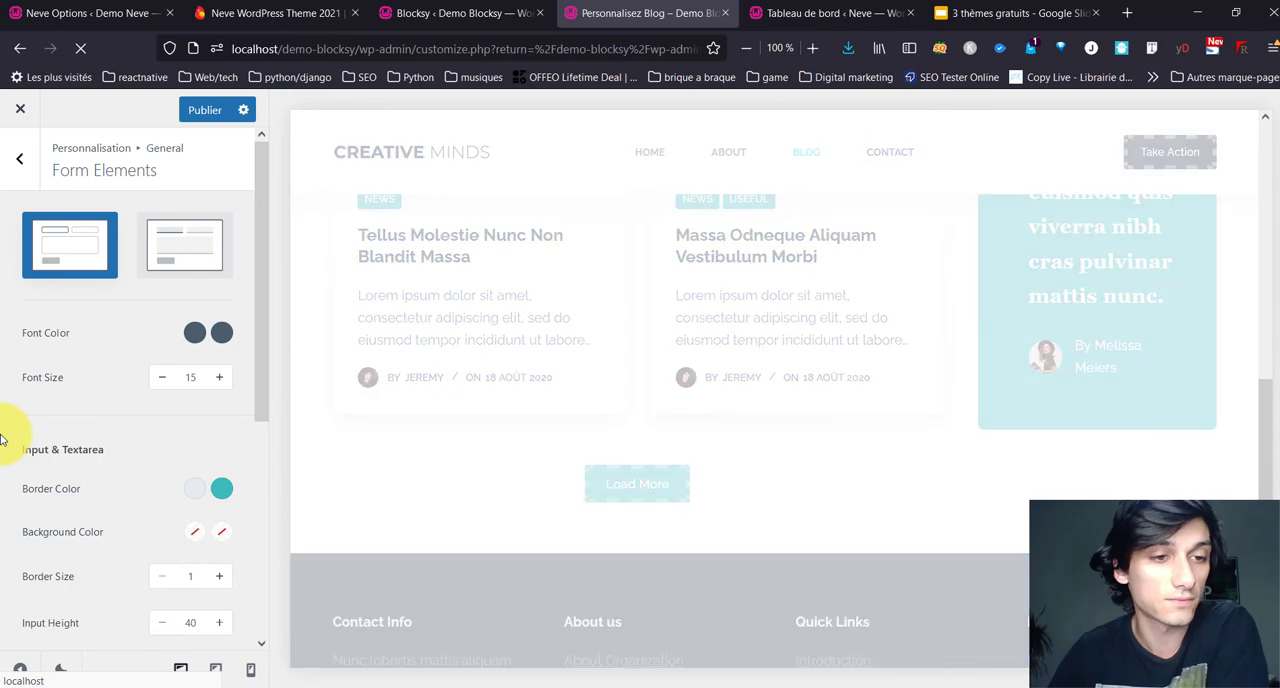
pyautogui.scroll(-7, 738, 394)
pyautogui.scroll(-5, 738, 400)
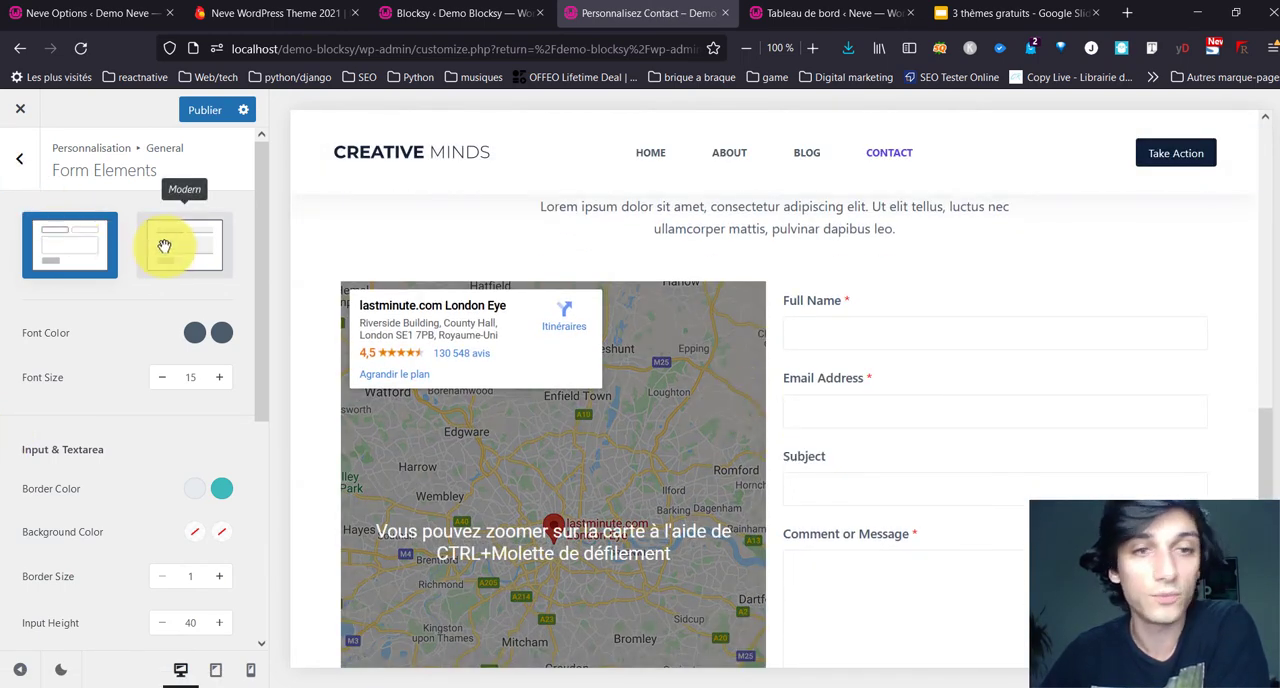
pyautogui.click(164, 246)
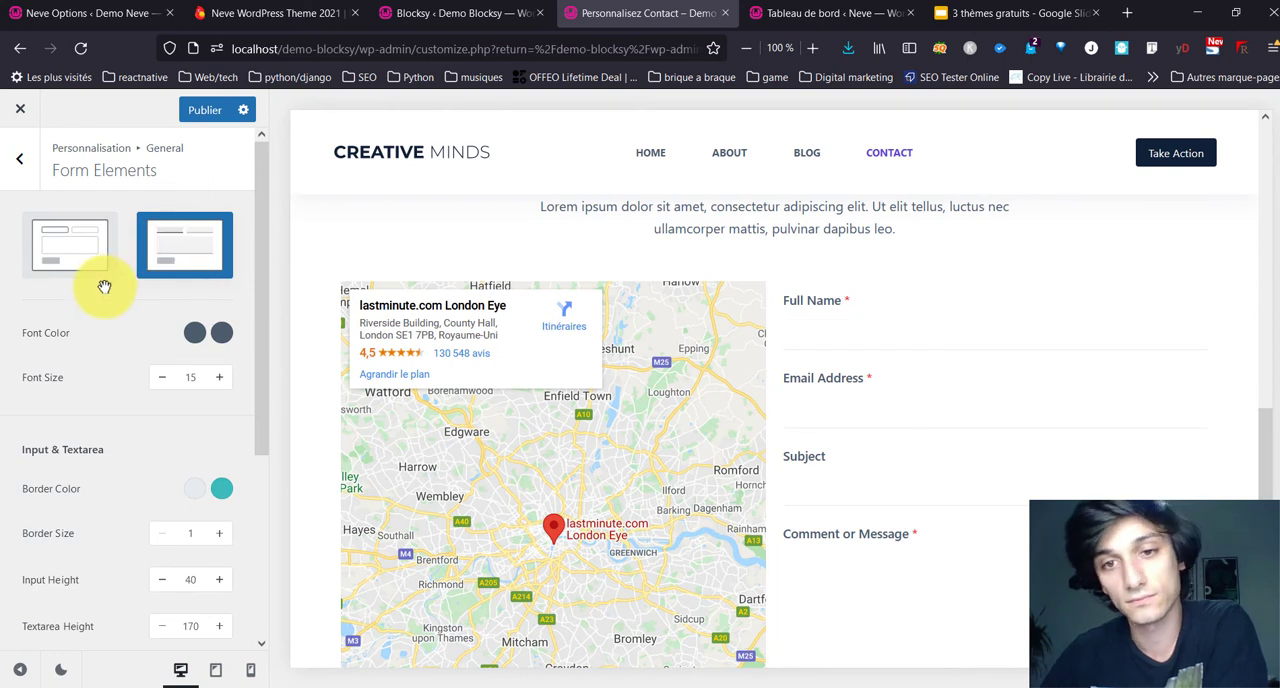
# Step: Review the form elements' input, radio, checkbox and dropdown settings, and return to the general options
pyautogui.scroll(-3, 140, 540)
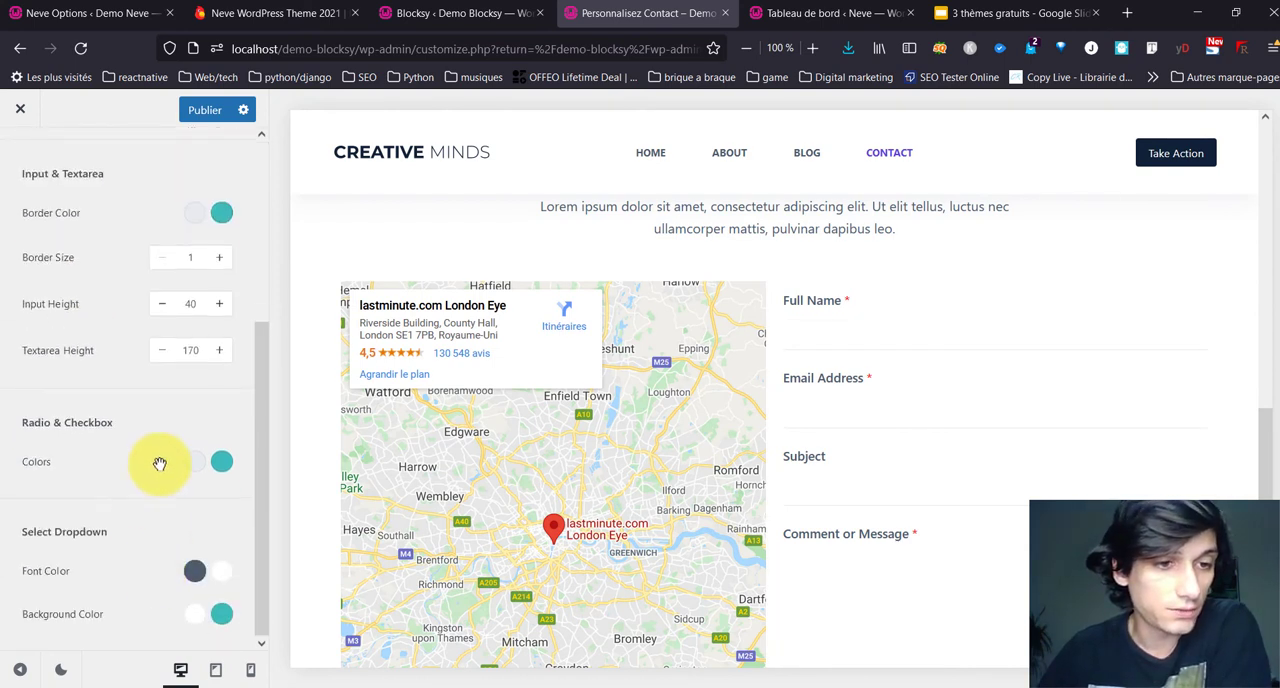
pyautogui.scroll(3, 160, 463)
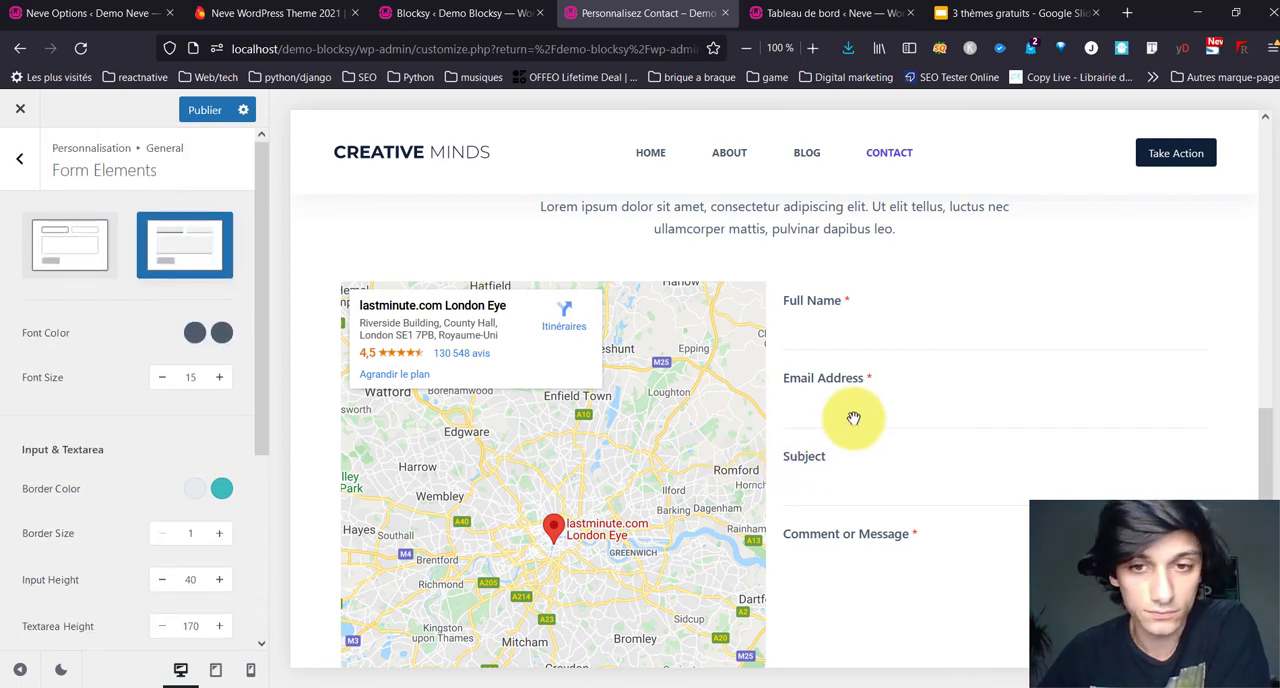
pyautogui.click(30, 160)
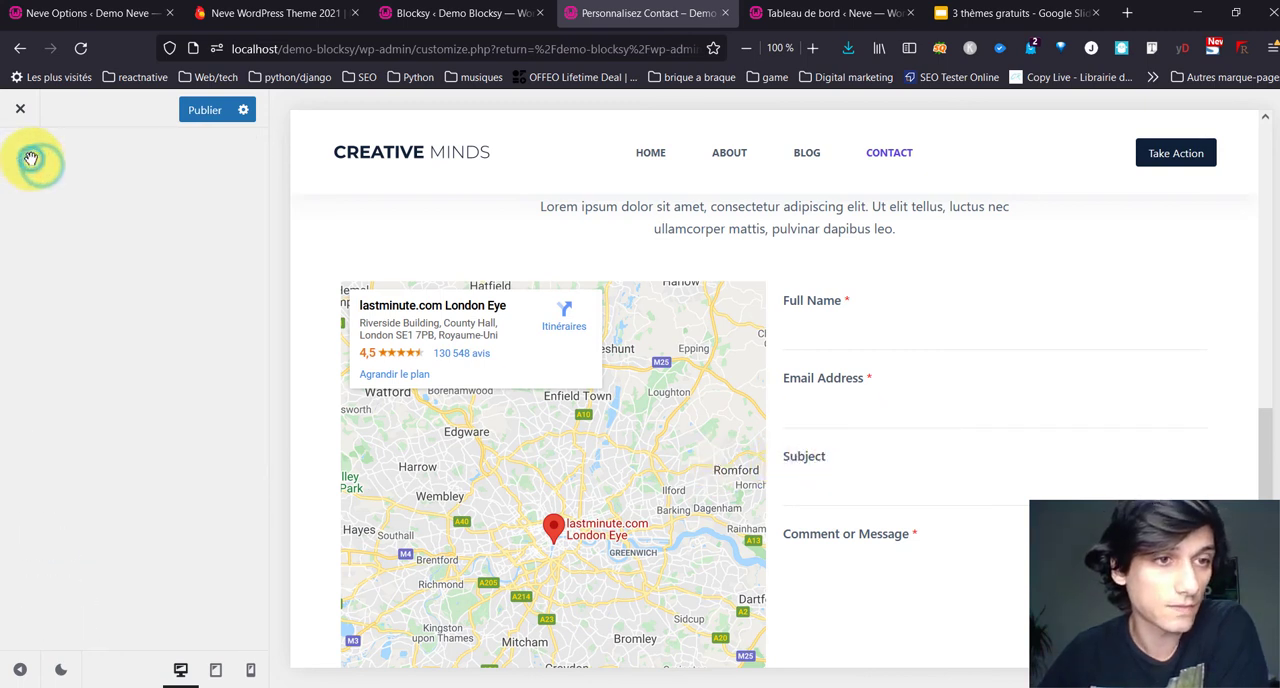
# Step: Open the entry content settings and switch the links type to Type 1, comparing it with Type 2 on the footer links
pyautogui.click(100, 365)
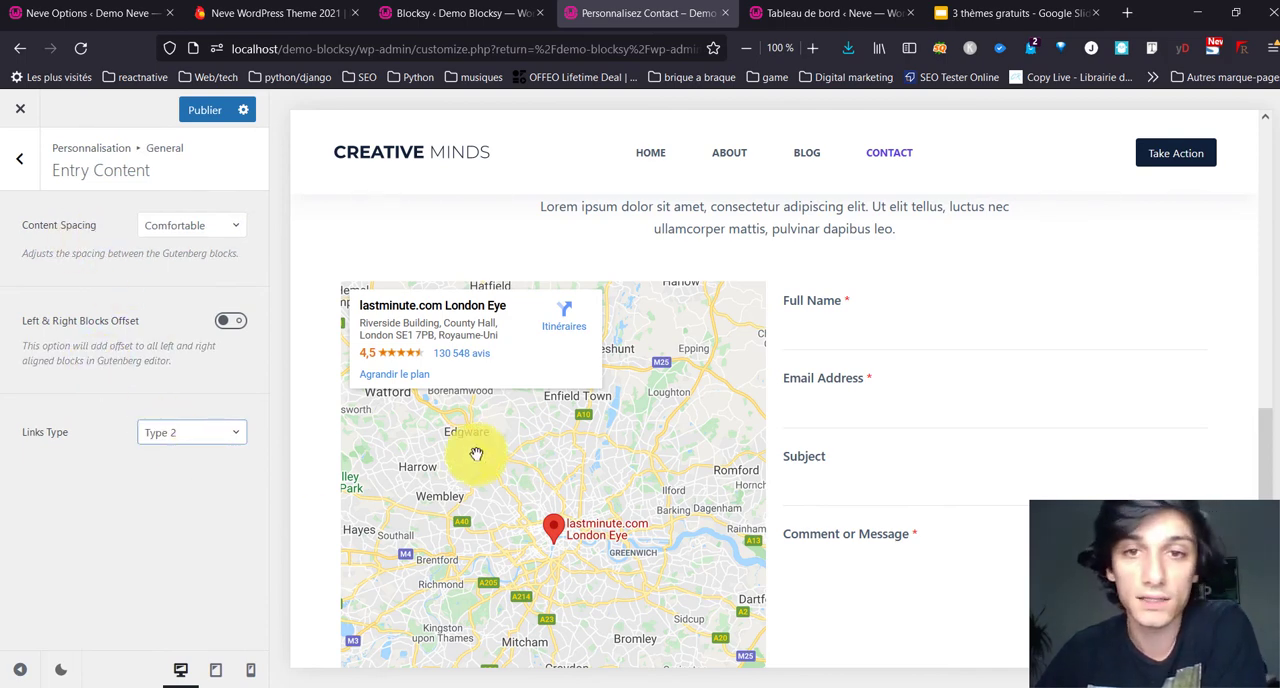
pyautogui.scroll(-10, 737, 491)
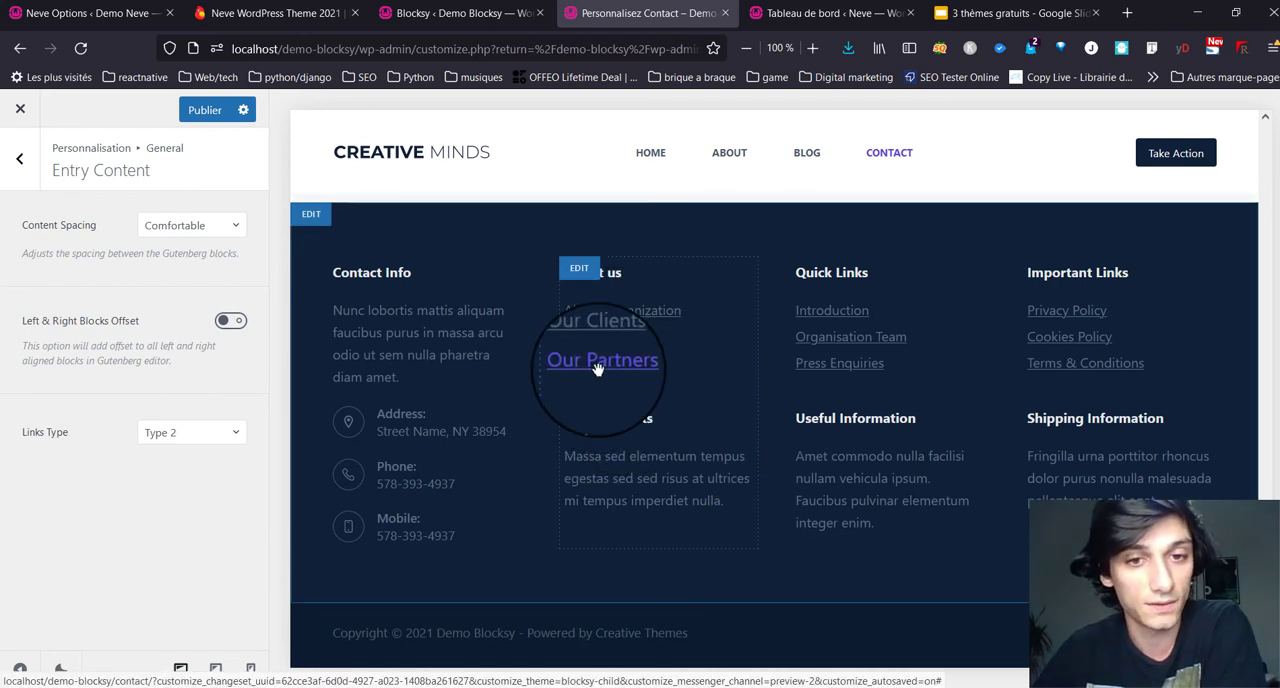
pyautogui.click(175, 432)
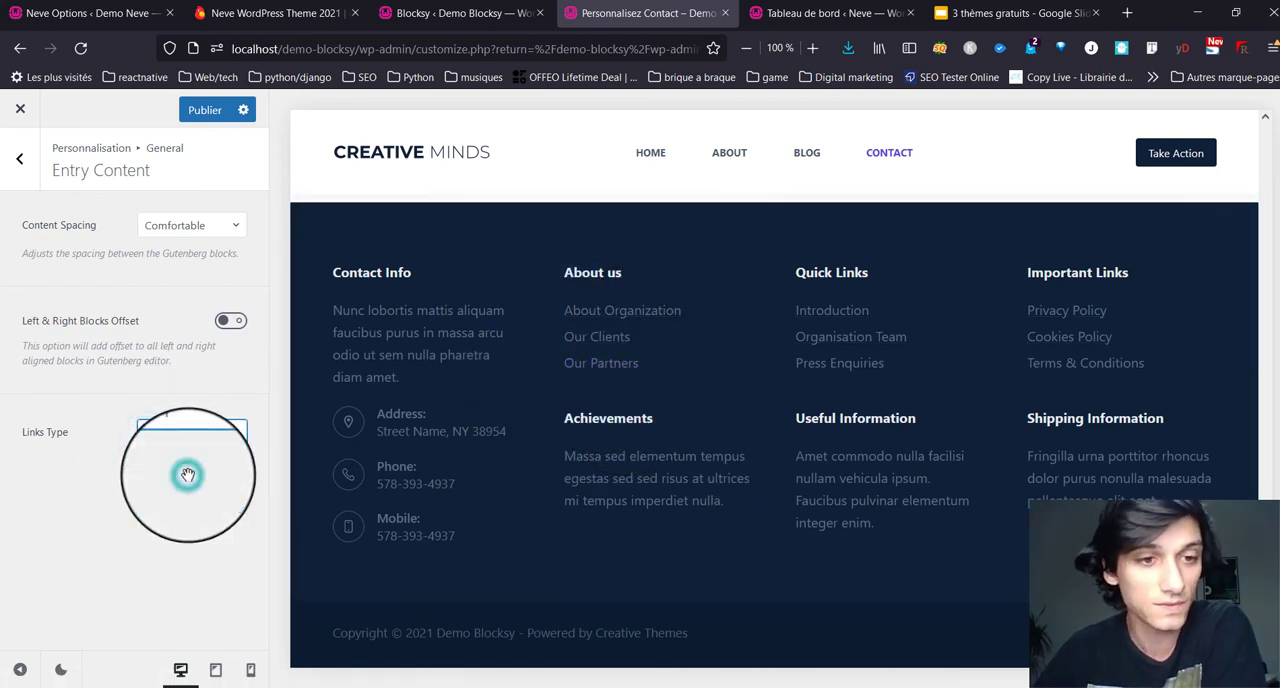
pyautogui.click(187, 474)
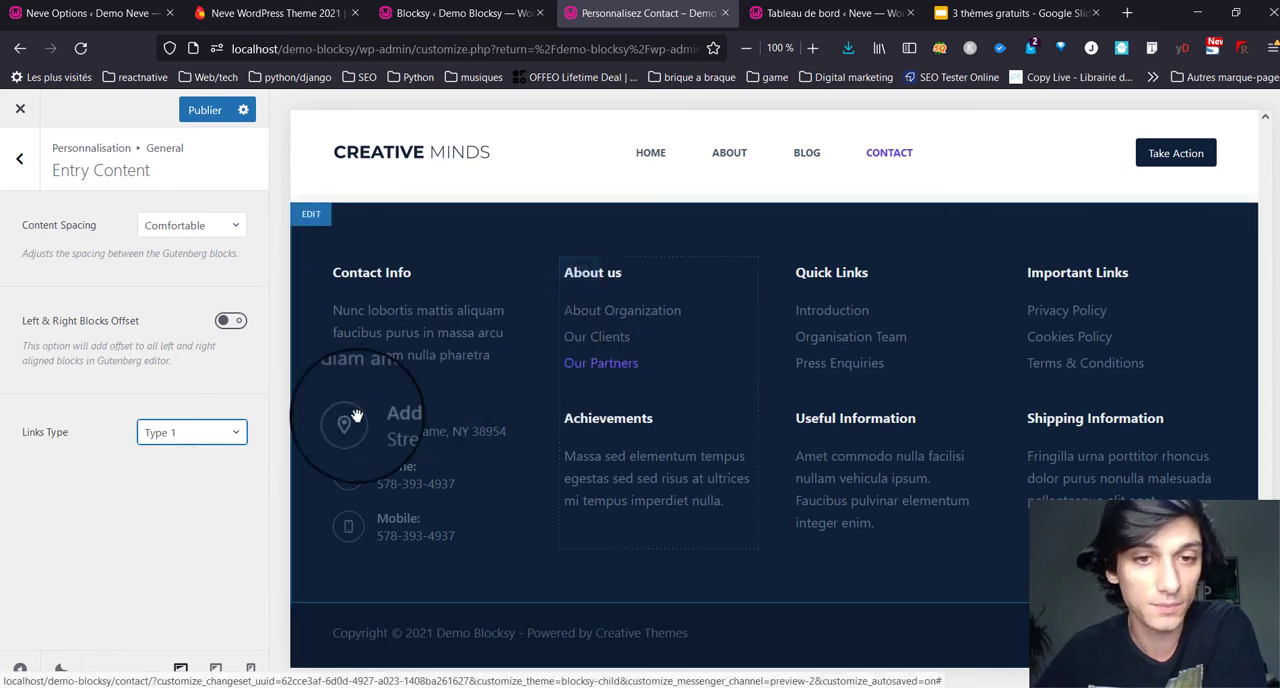
# Step: Try links Type 3 and Type 4 on the footer links in the page preview
pyautogui.click(233, 430)
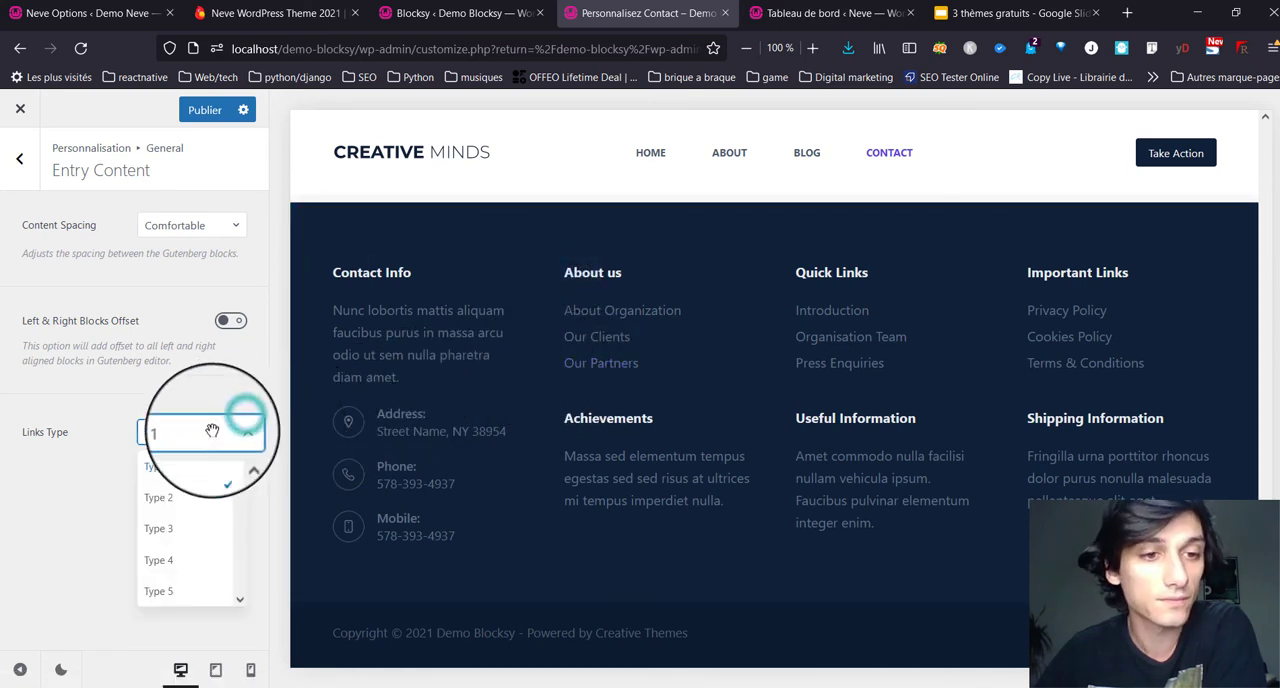
pyautogui.click(177, 529)
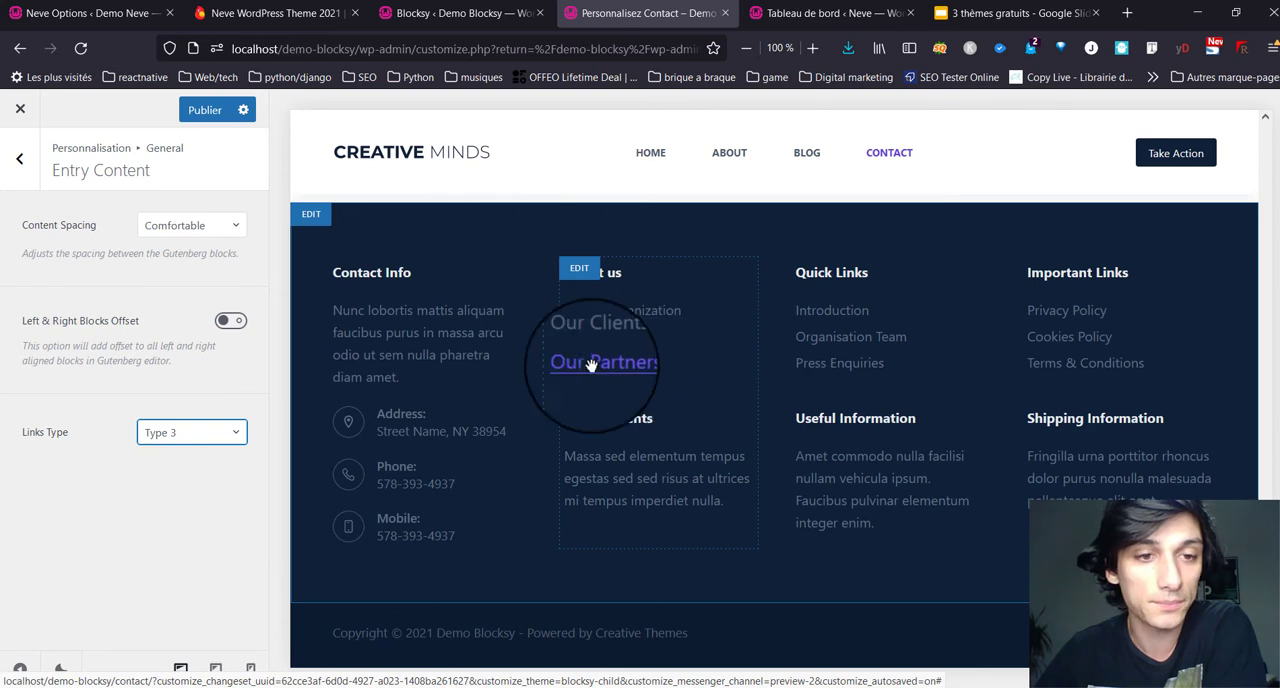
pyautogui.click(190, 432)
pyautogui.click(160, 561)
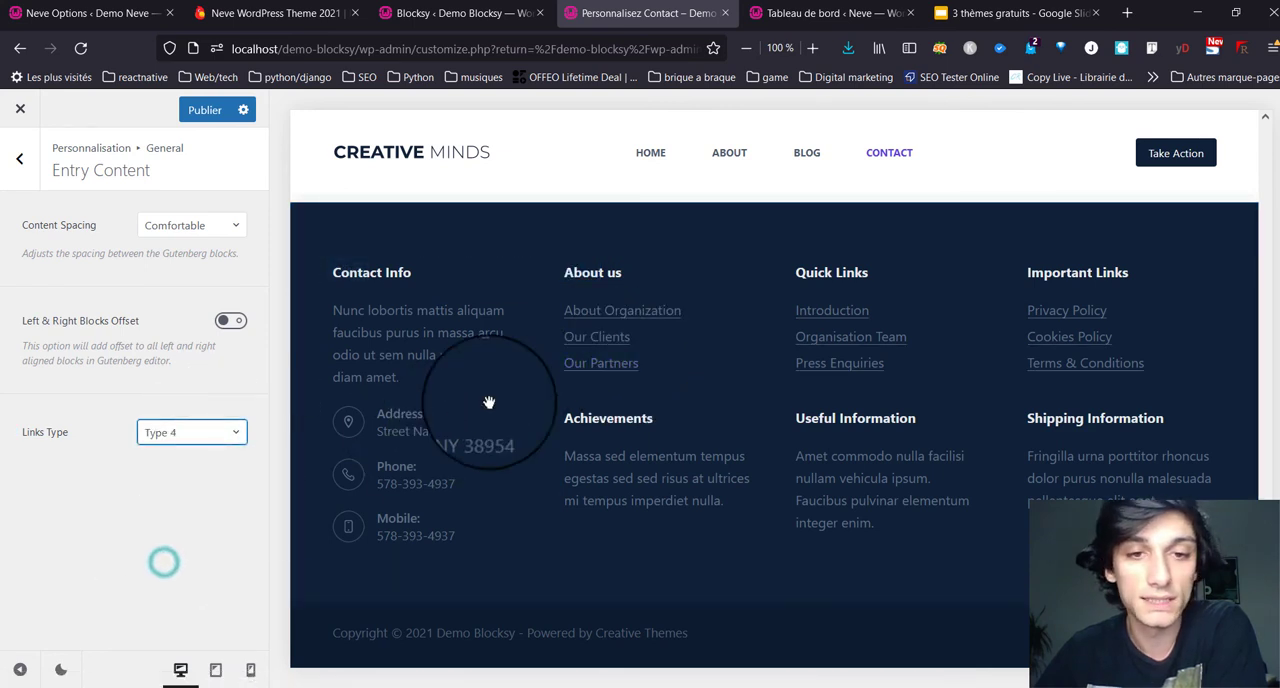
# Step: Set the links type to Type 5 and check it on the footer links
pyautogui.click(186, 437)
pyautogui.click(171, 588)
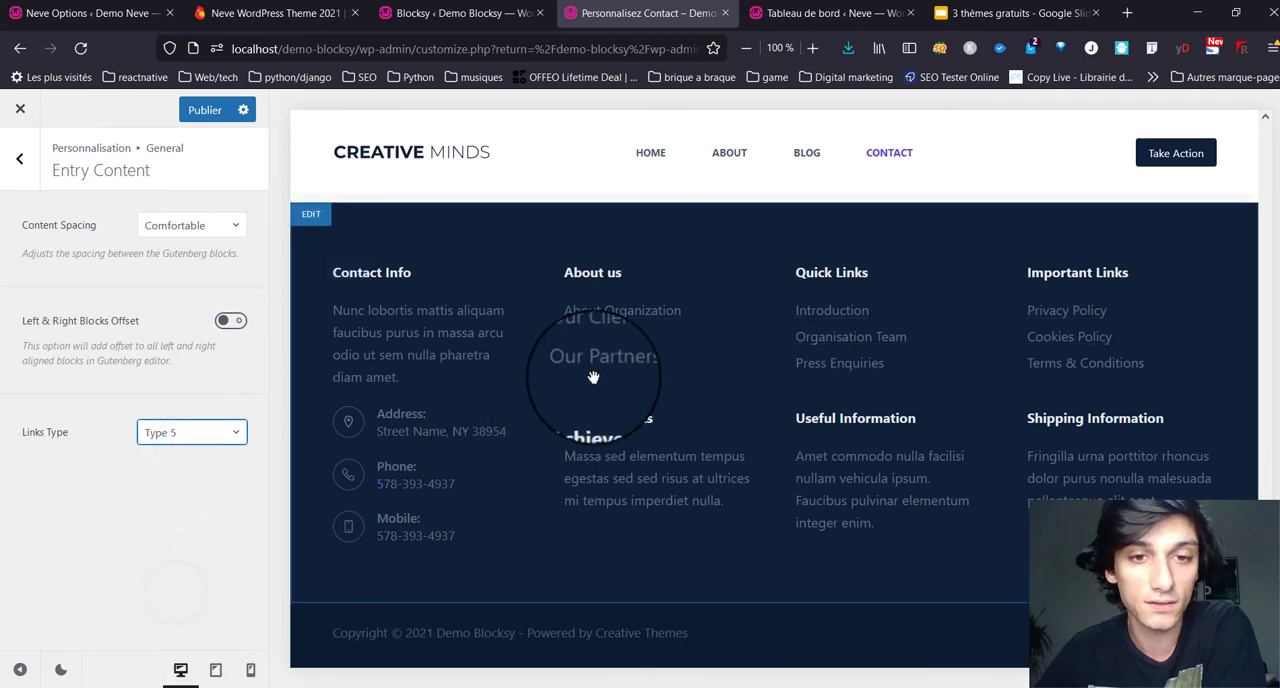
pyautogui.click(217, 428)
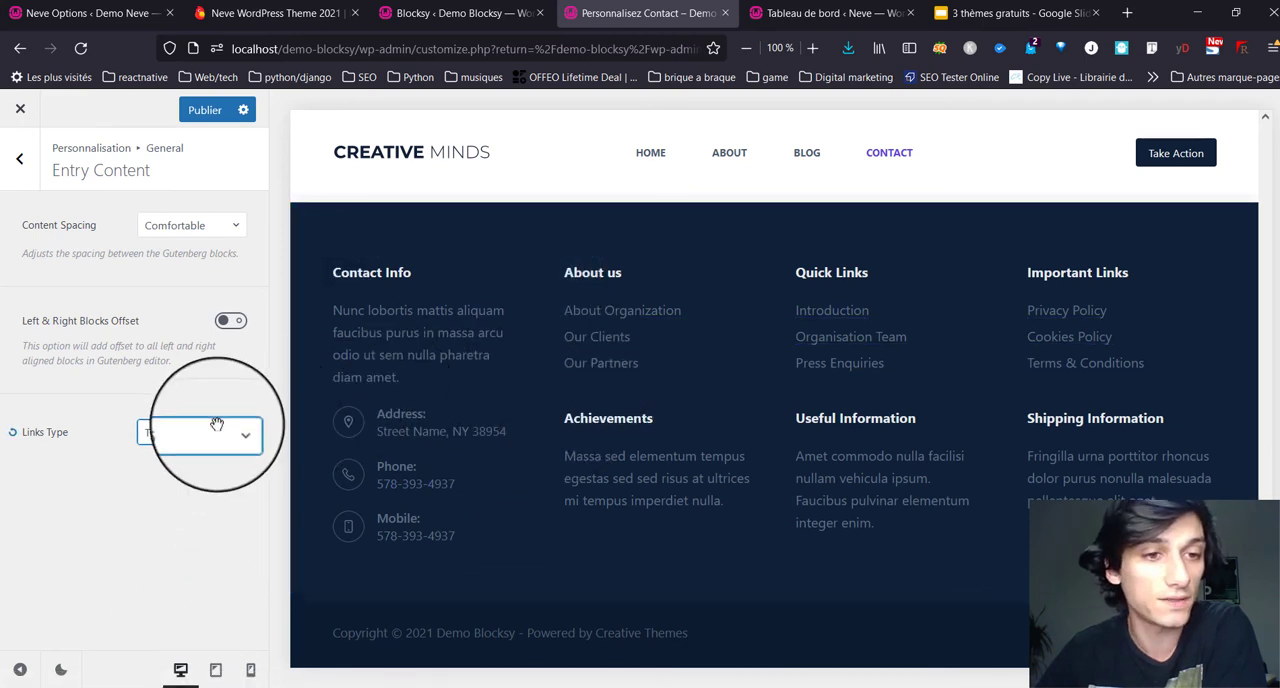
pyautogui.click(215, 428)
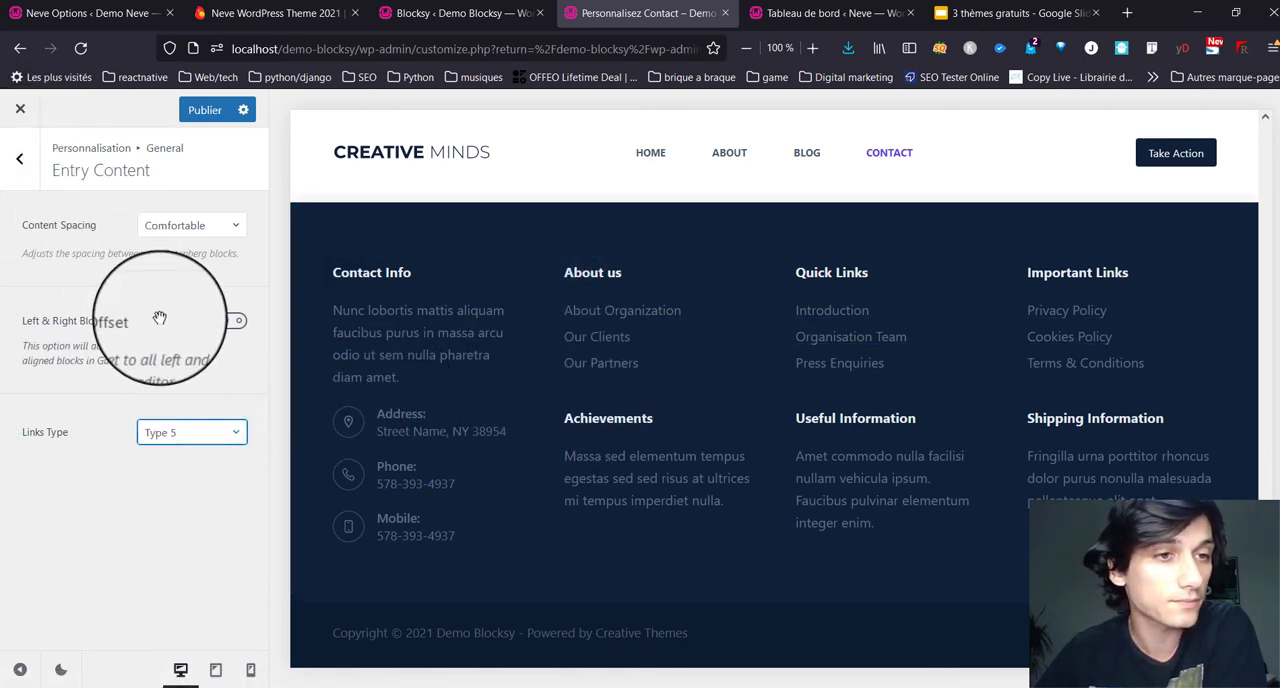
# Step: Enable the left and right blocks offset in the entry content settings and return to the general options
pyautogui.click(204, 218)
pyautogui.click(204, 218)
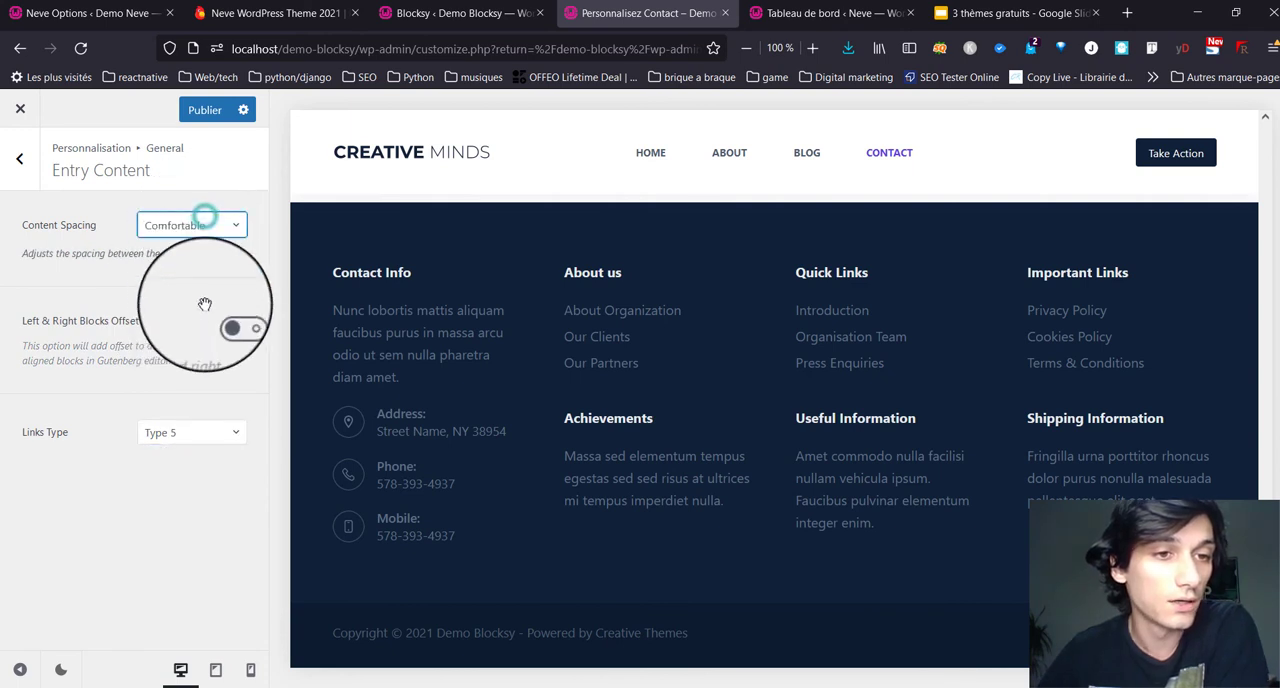
pyautogui.click(239, 320)
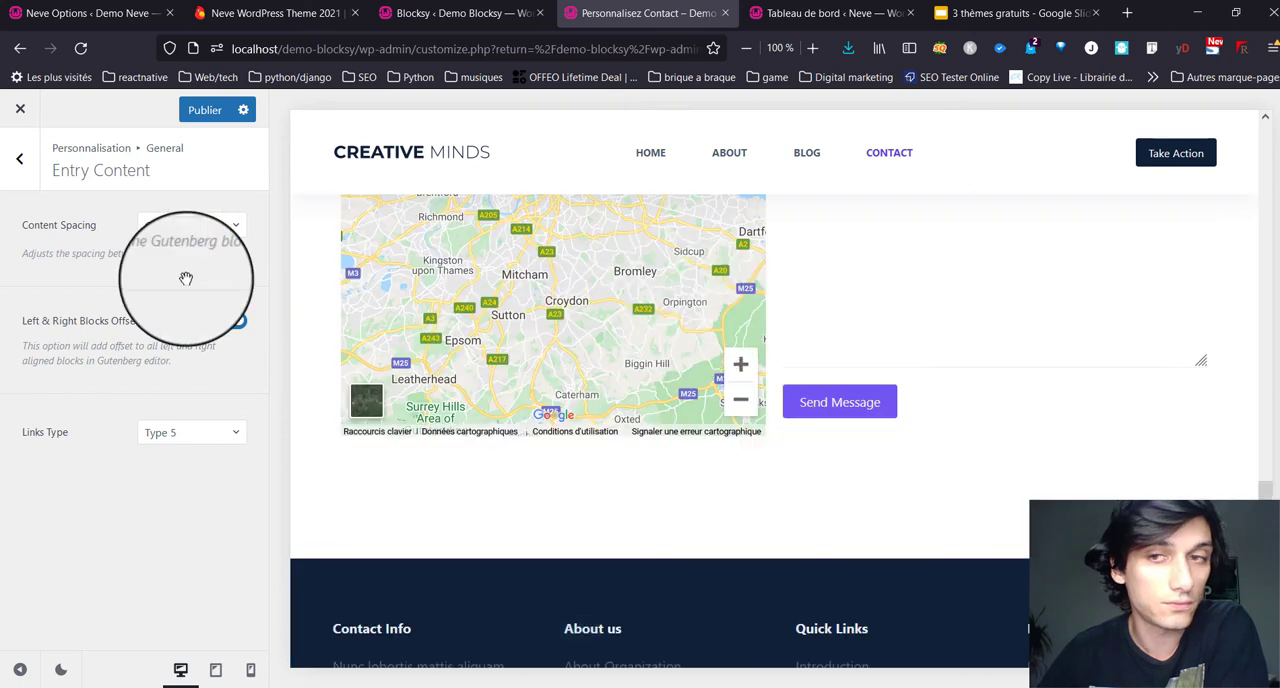
pyautogui.click(19, 159)
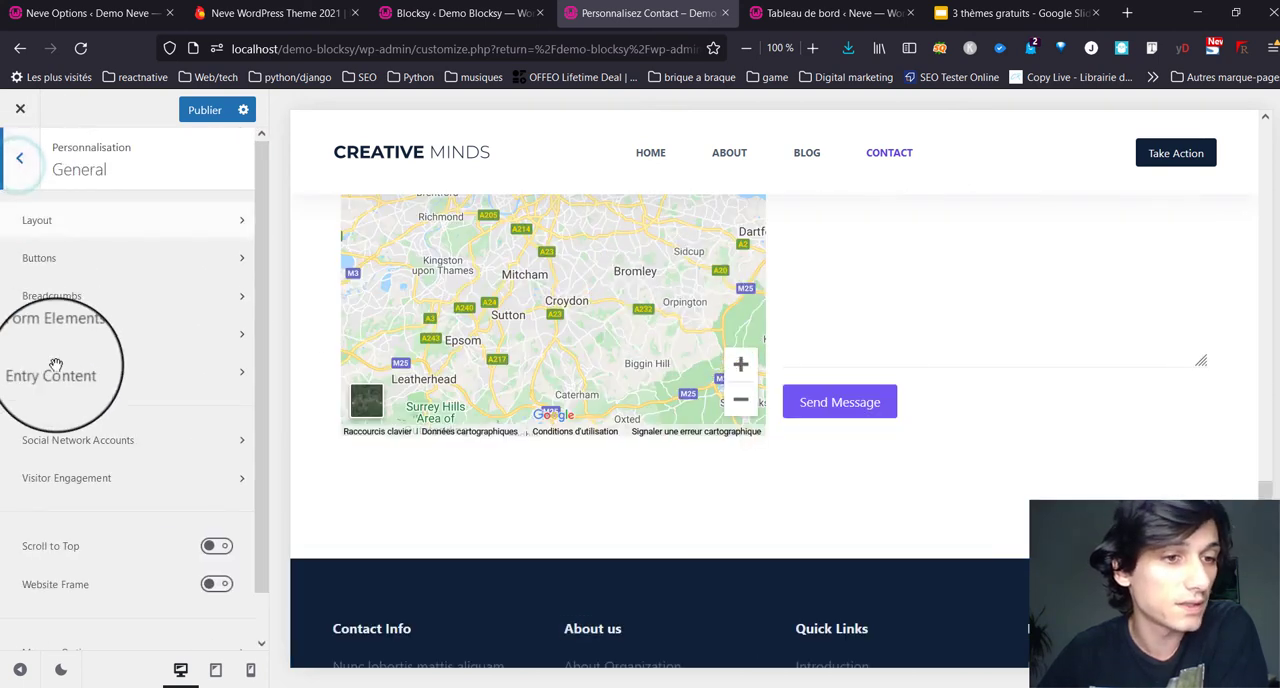
# Step: Enter # as the Instagram and LinkedIn links in the social network accounts, and check the contact page preview
pyautogui.click(115, 440)
pyautogui.click(140, 487)
pyautogui.scroll(-1, 142, 487)
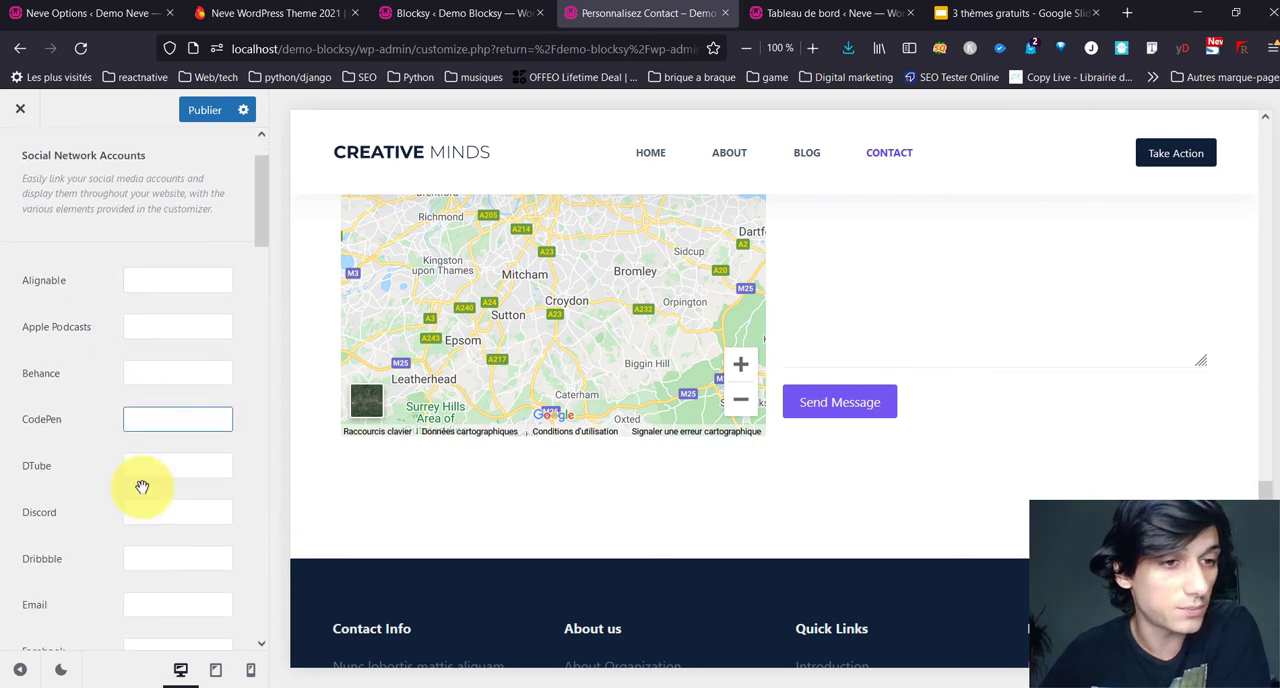
pyautogui.scroll(-4, 142, 487)
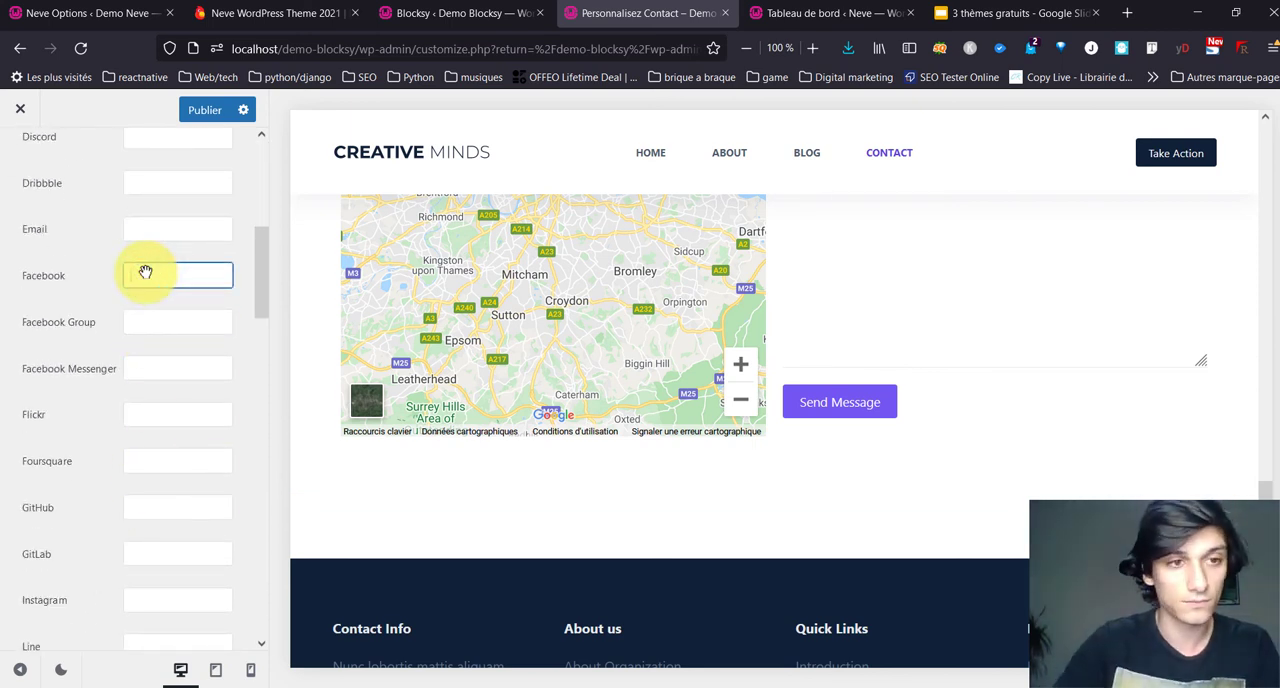
pyautogui.scroll(-3, 109, 394)
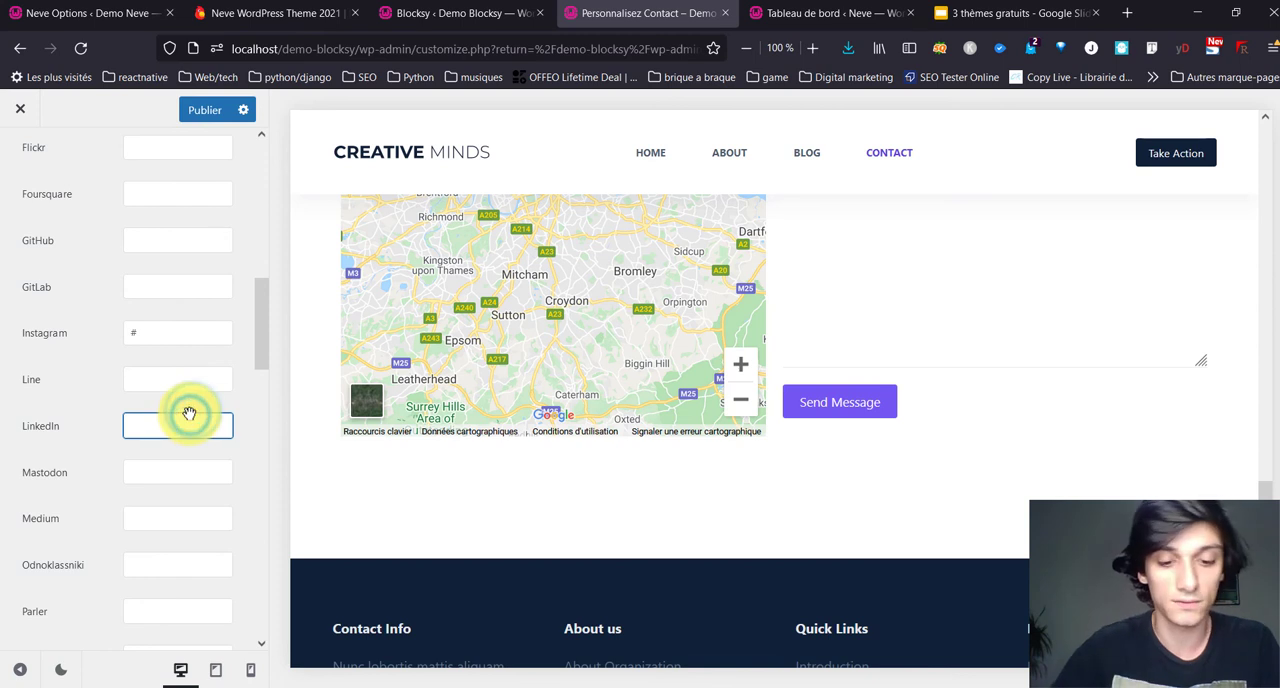
pyautogui.scroll(-4, 657, 363)
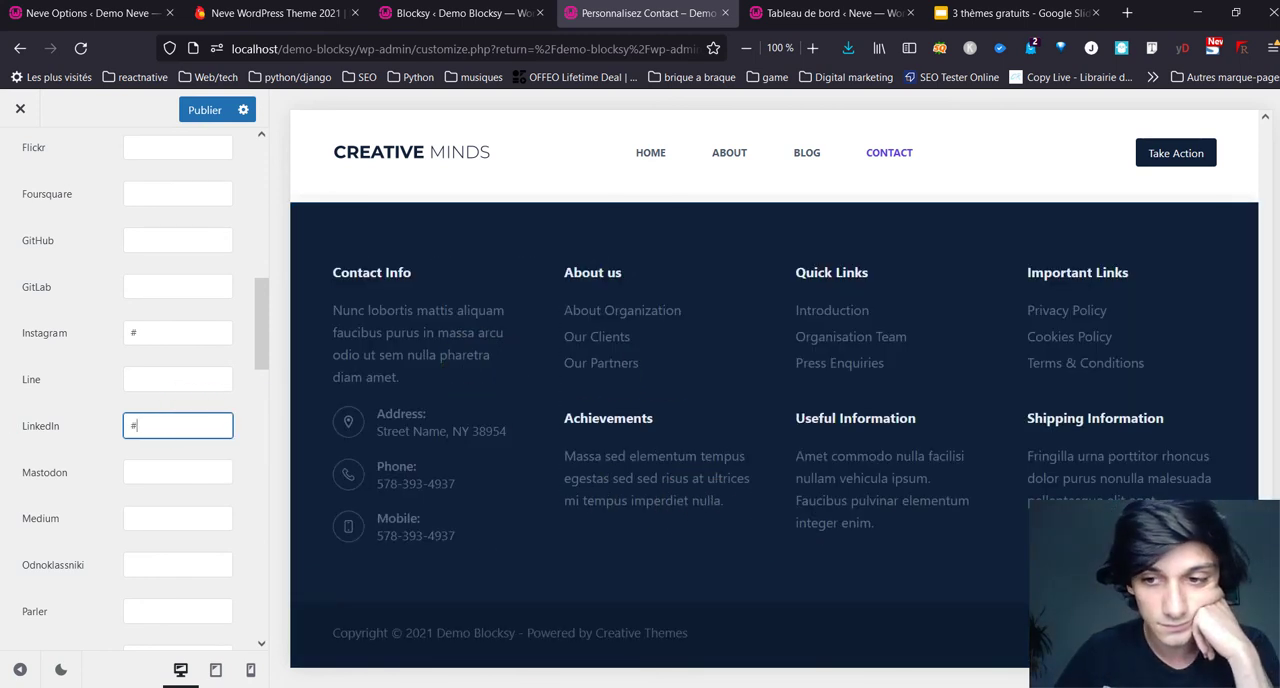
pyautogui.scroll(10, 862, 400)
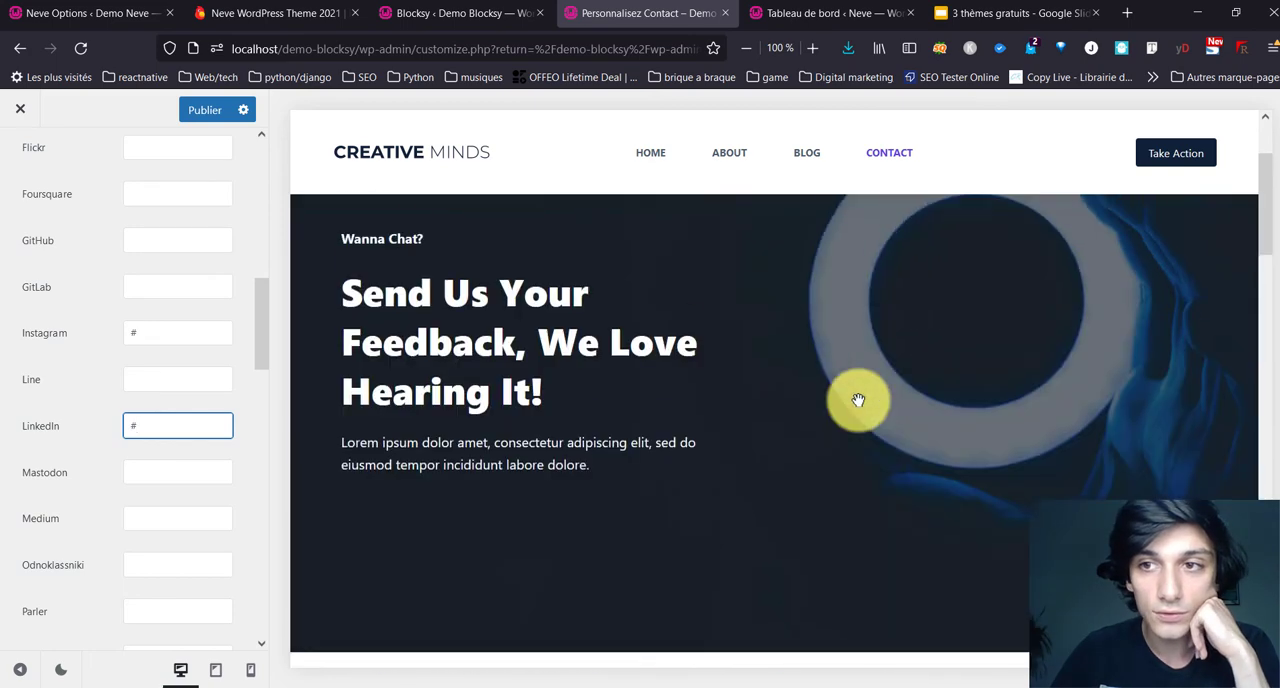
pyautogui.scroll(6, 49, 171)
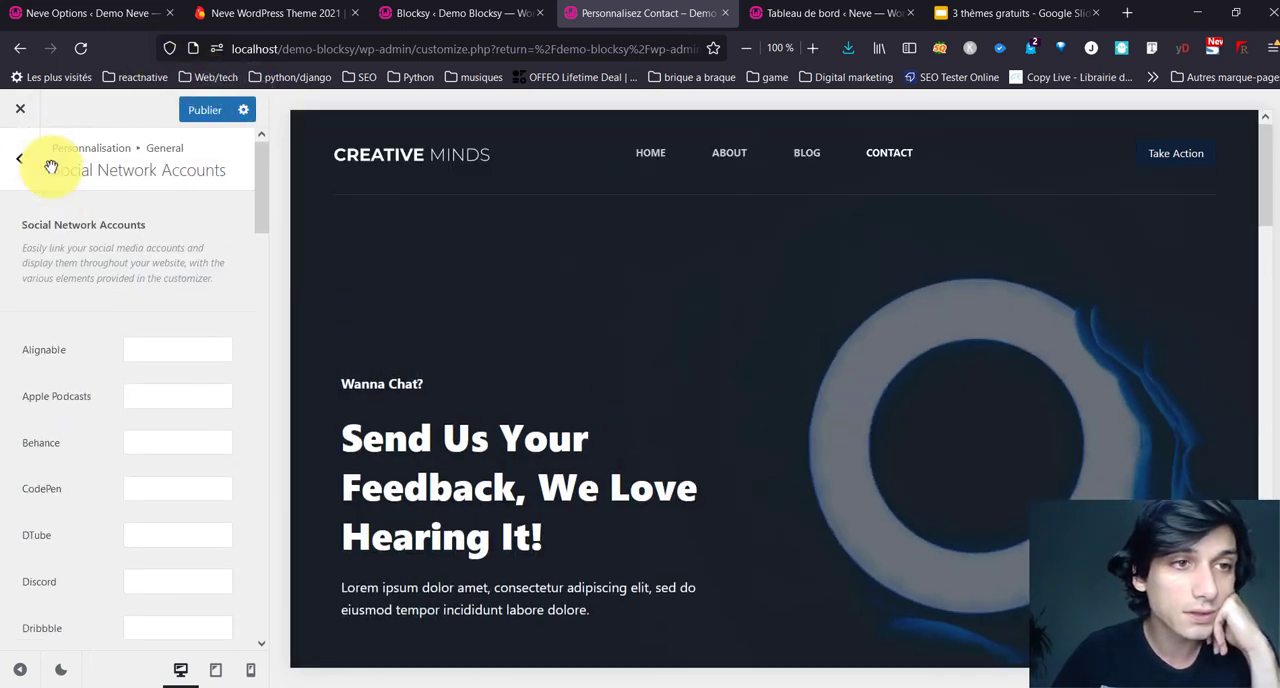
pyautogui.click(27, 156)
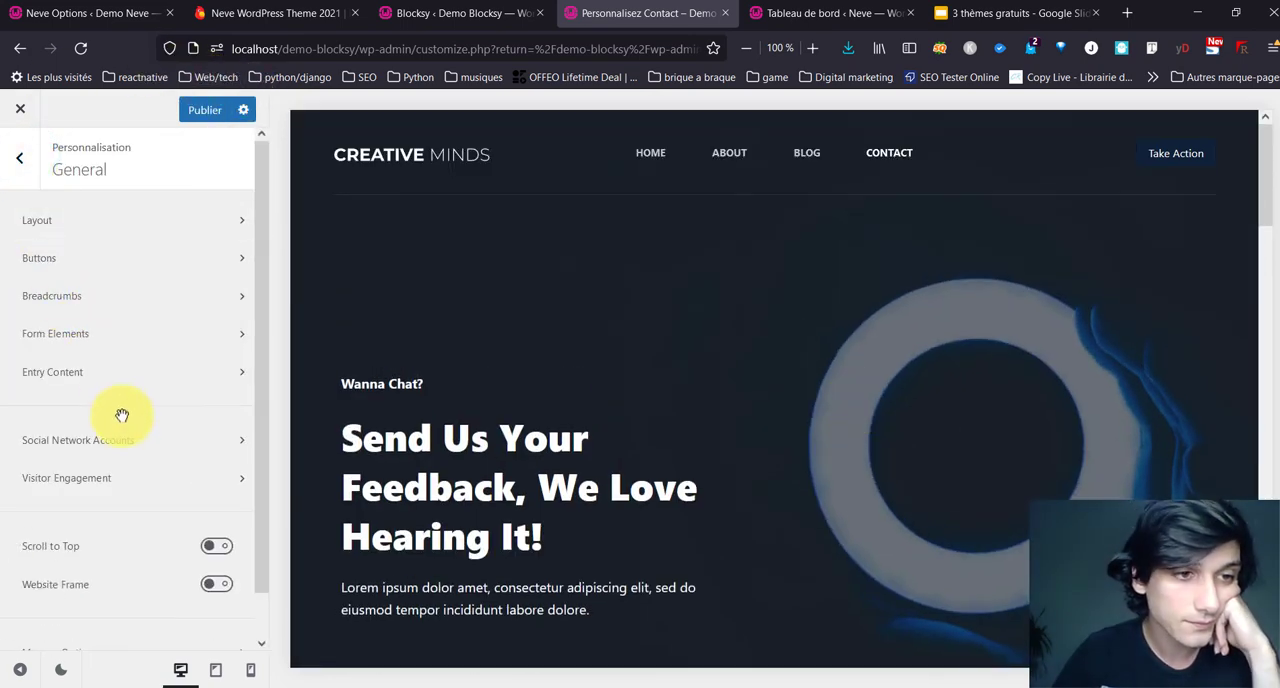
# Step: Review the visitor engagement settings for Google Analytics v3 and v4, IP anonymization, Schema.org markup and OpenGraph meta data
pyautogui.click(125, 474)
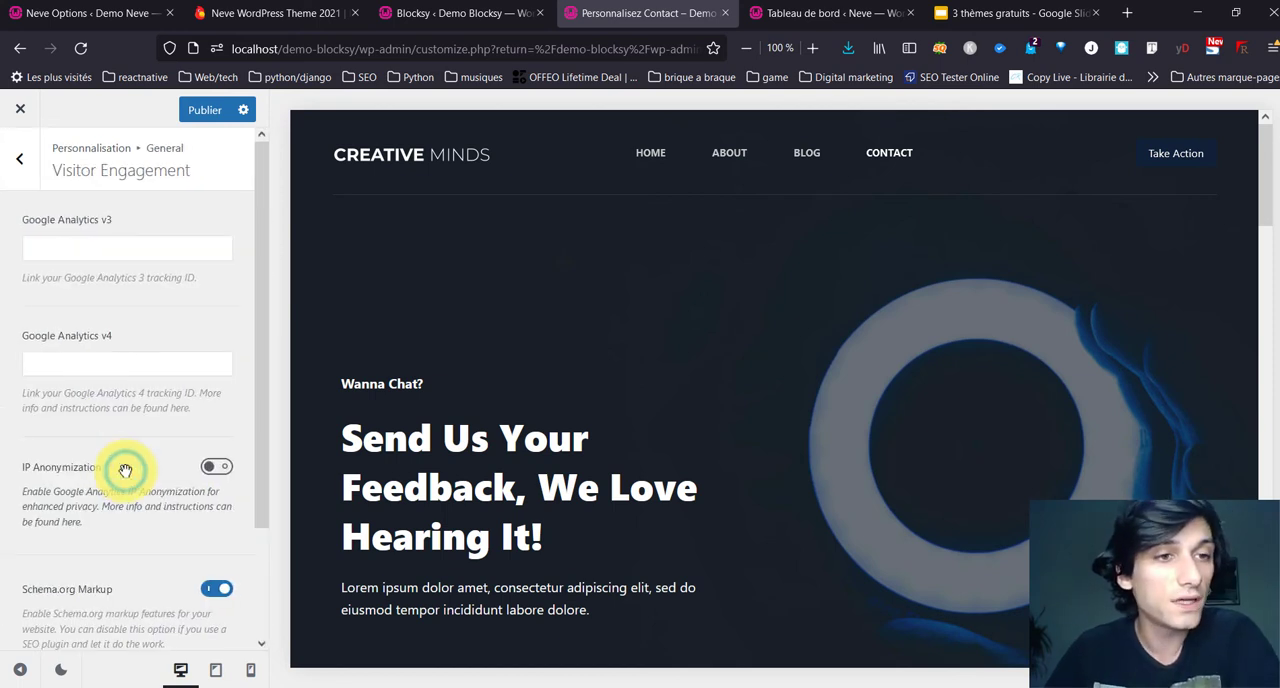
pyautogui.scroll(-2, 140, 350)
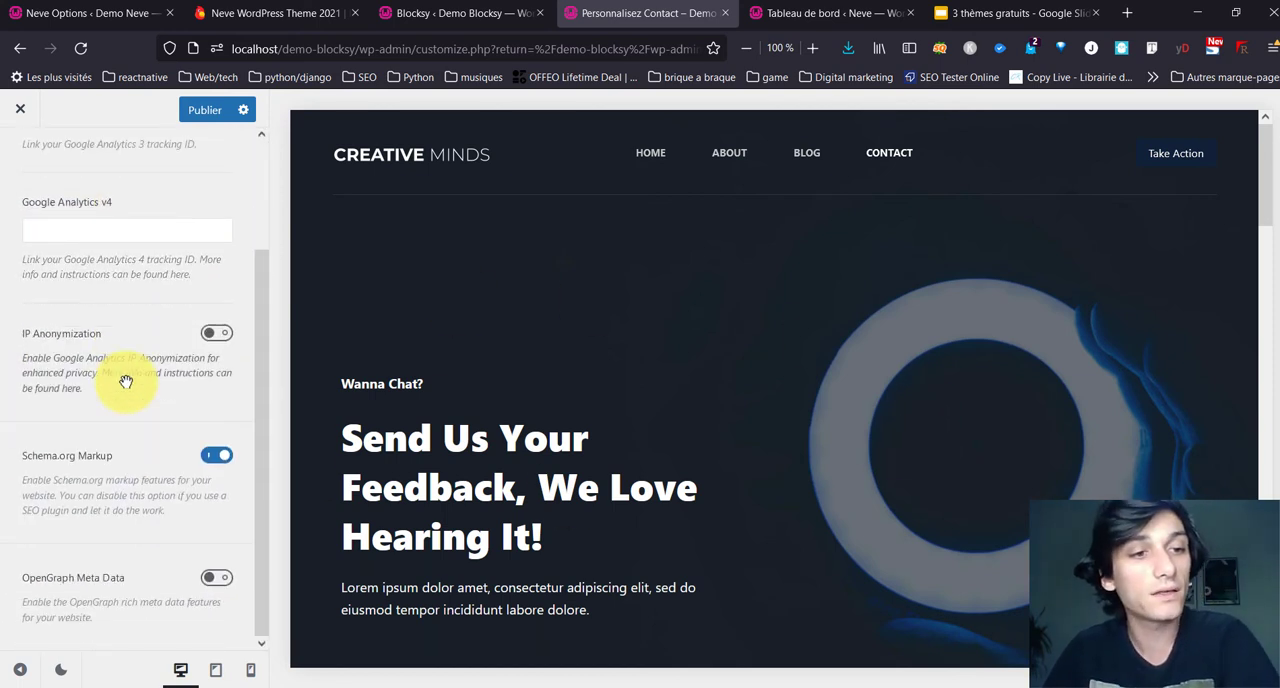
pyautogui.scroll(2, 122, 375)
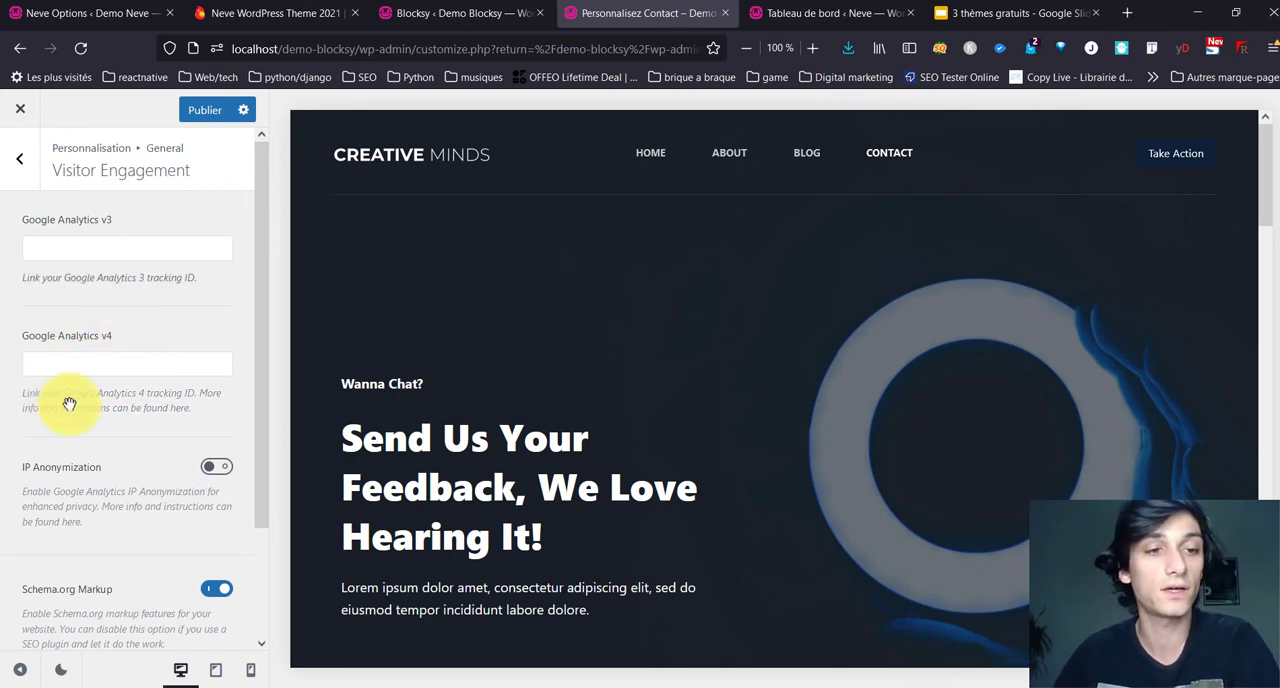
pyautogui.click(70, 363)
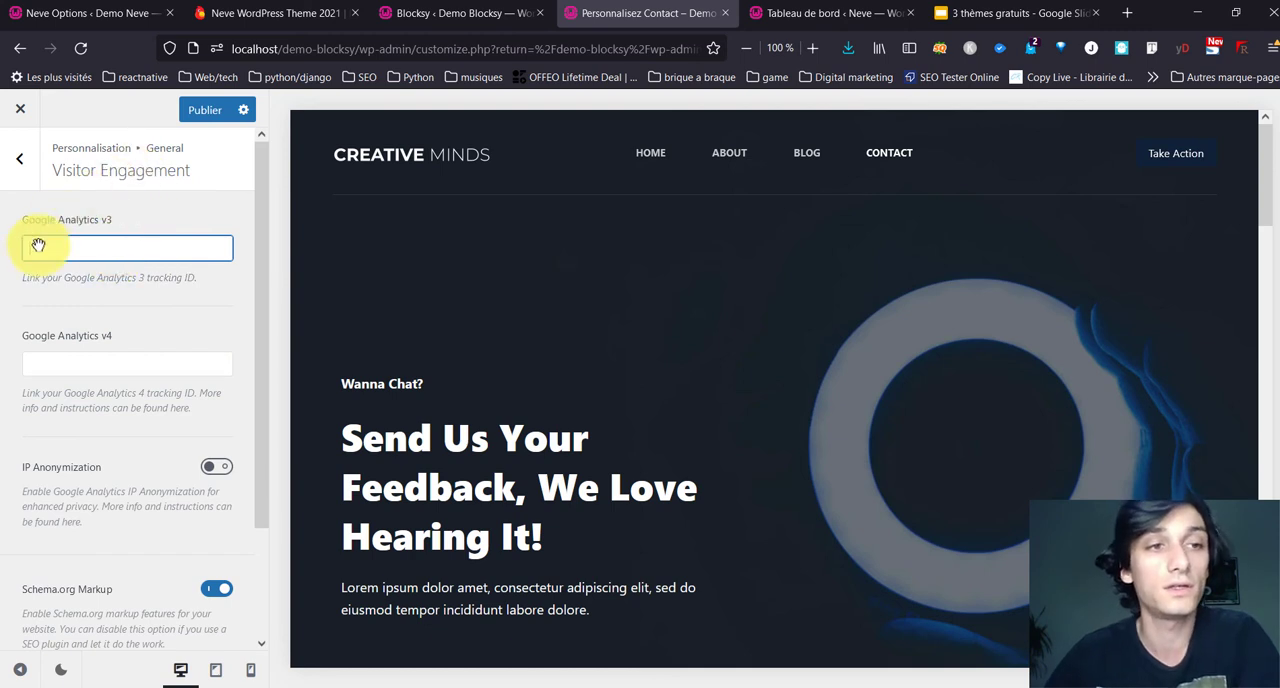
pyautogui.scroll(-2, 55, 285)
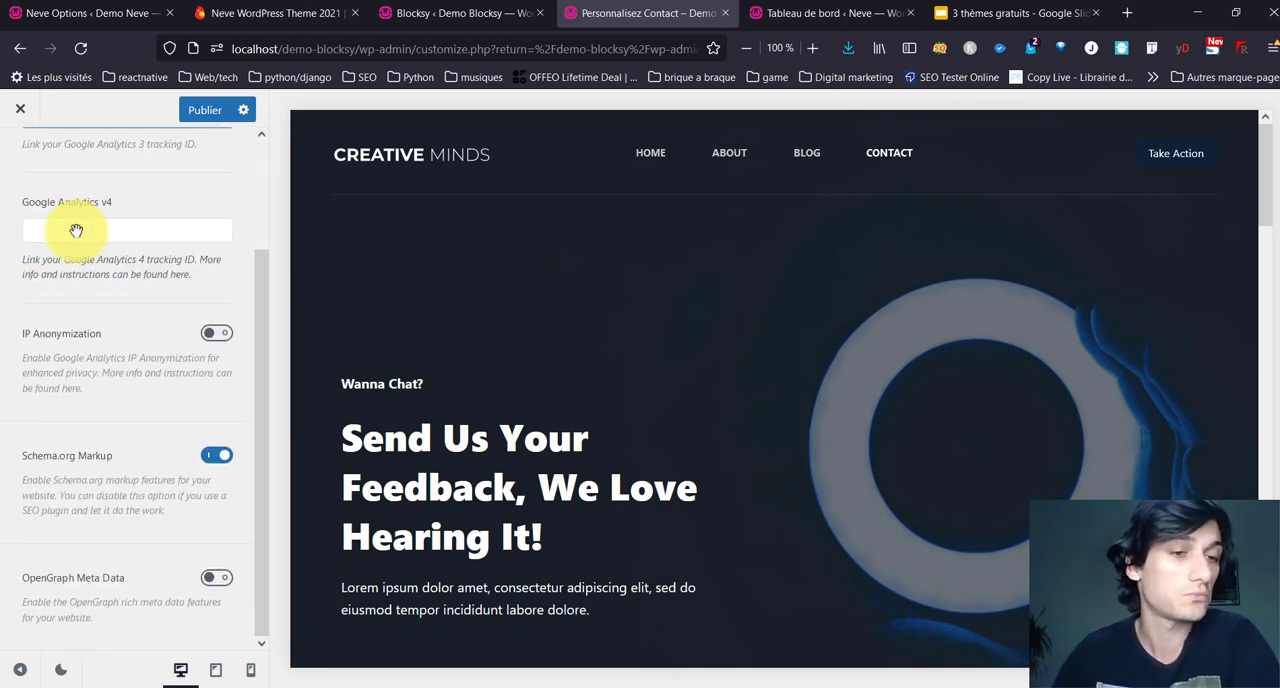
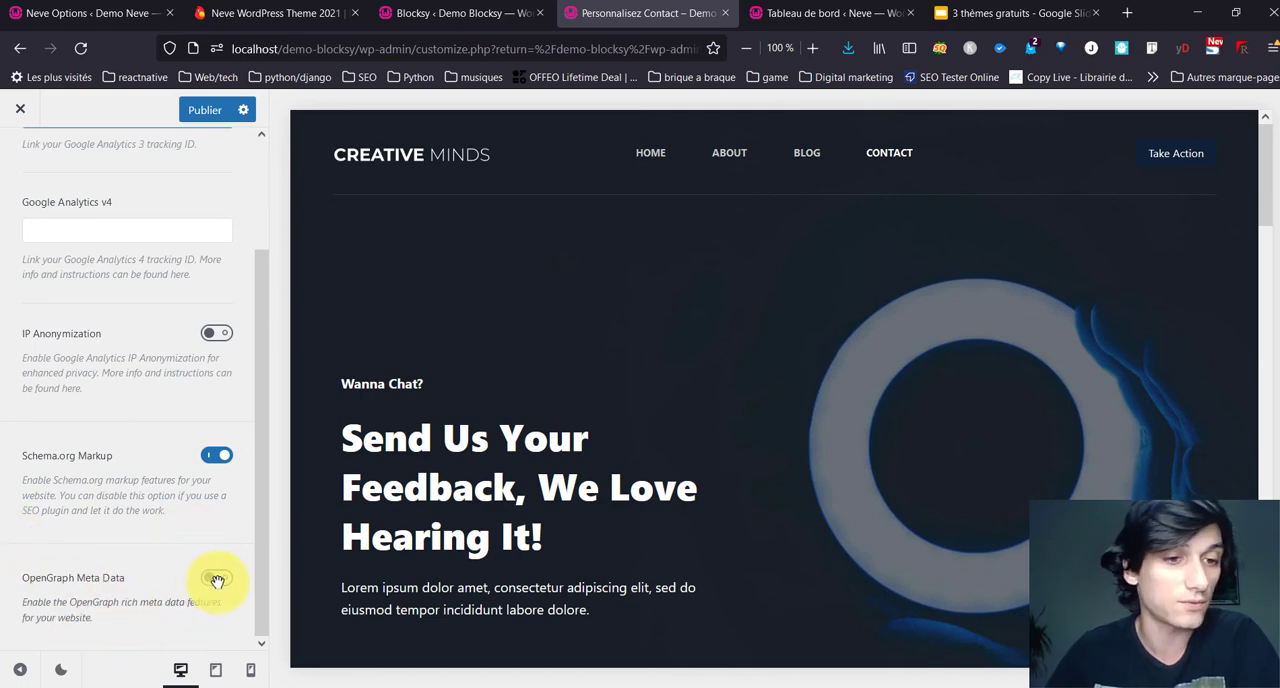
# Step: Enable OpenGraph Meta Data in the Visitor Engagement settings, check its social fields, and return to the General options
pyautogui.click(216, 580)
pyautogui.scroll(-2, 202, 510)
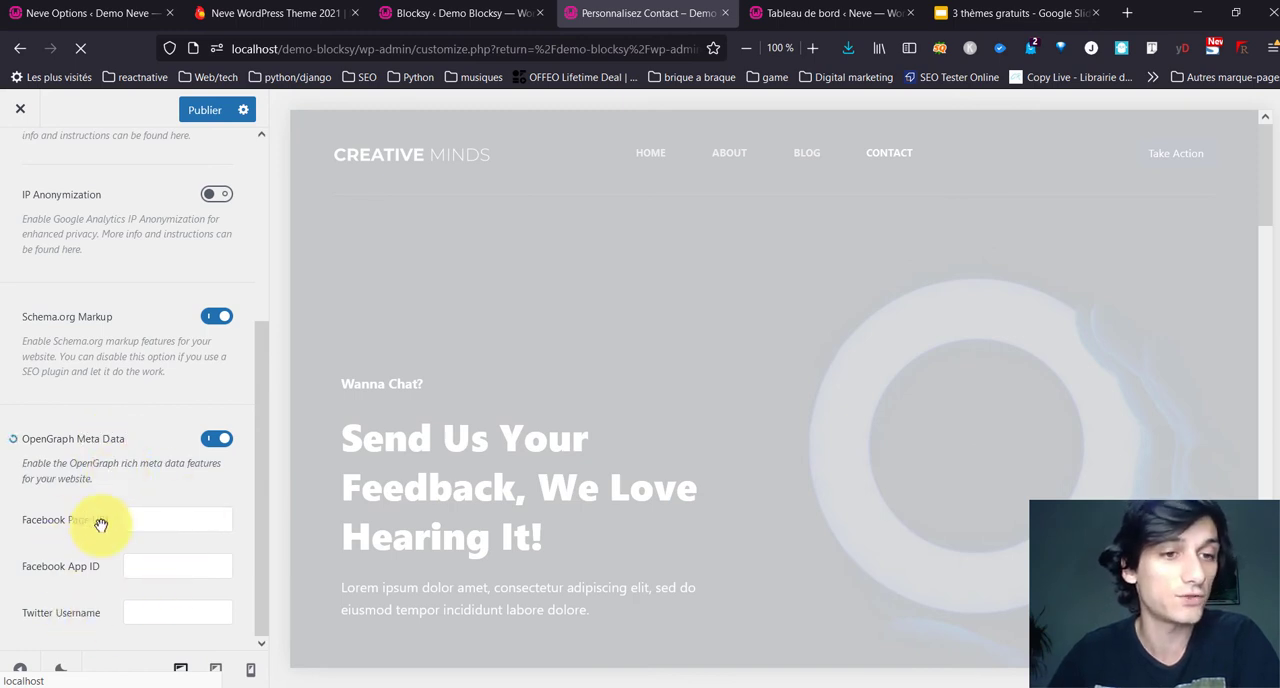
pyautogui.click(145, 567)
pyautogui.click(177, 618)
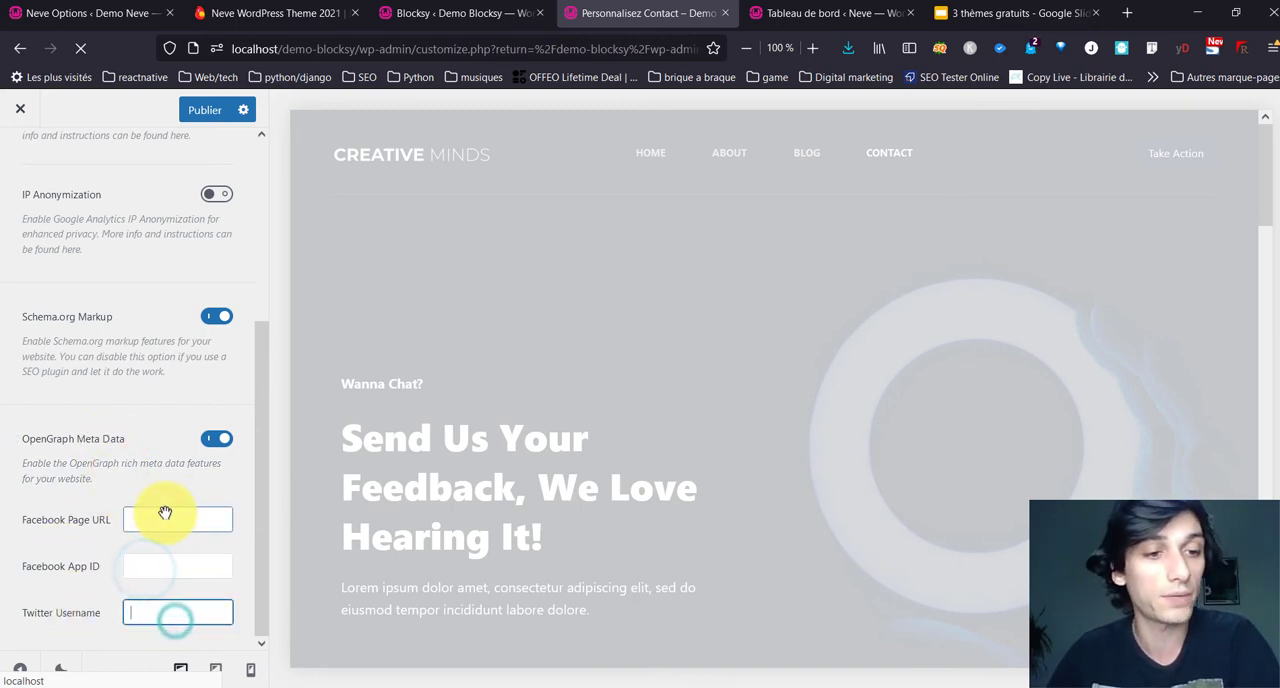
pyautogui.click(165, 516)
pyautogui.click(159, 562)
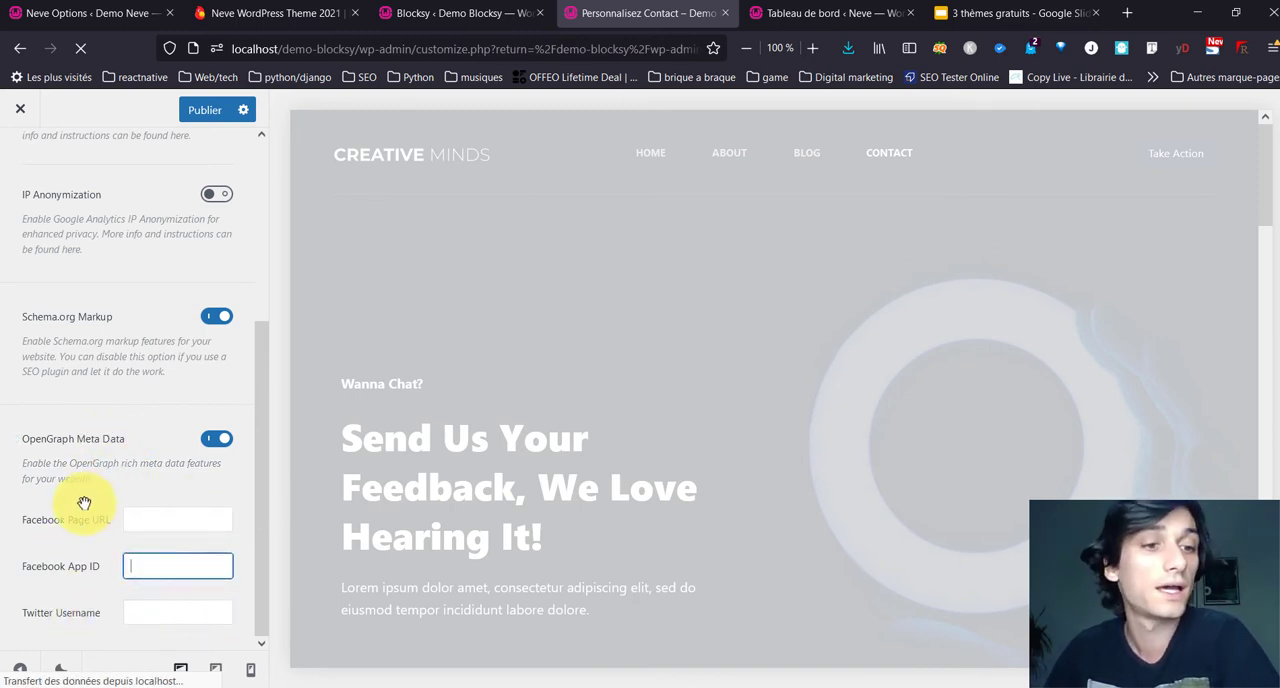
pyautogui.scroll(3, 198, 467)
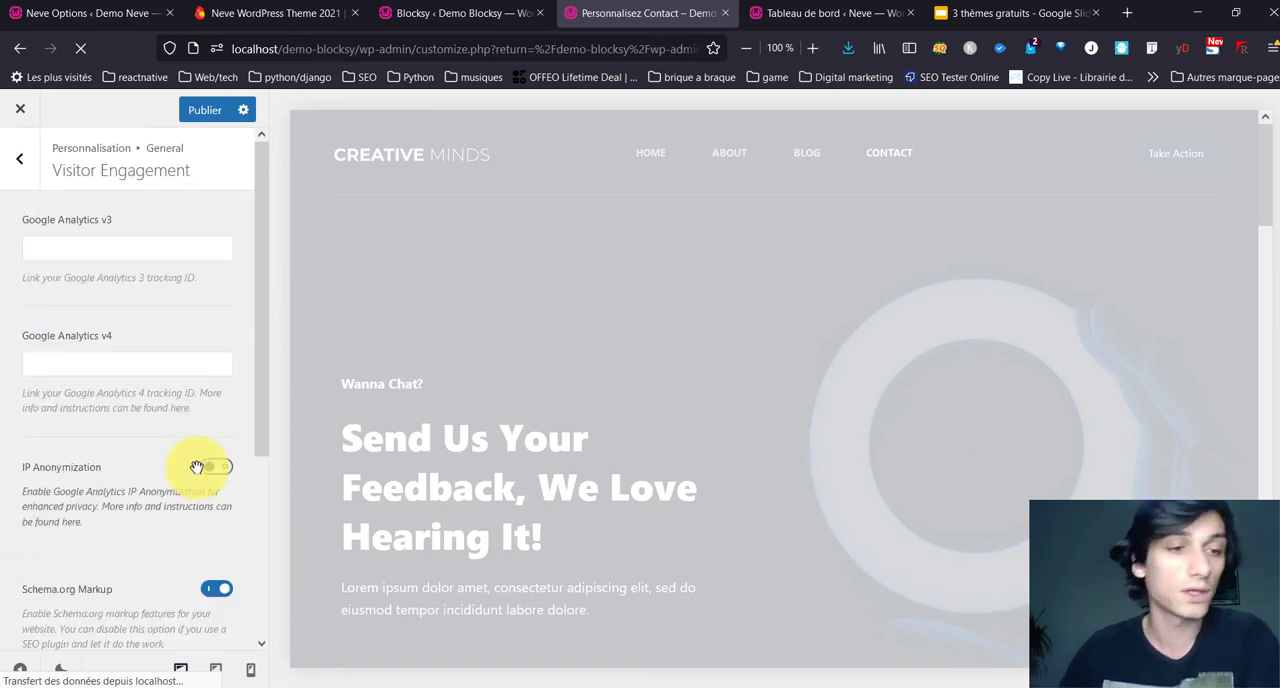
pyautogui.scroll(-3, 197, 466)
pyautogui.scroll(1, 48, 301)
pyautogui.scroll(3, 48, 301)
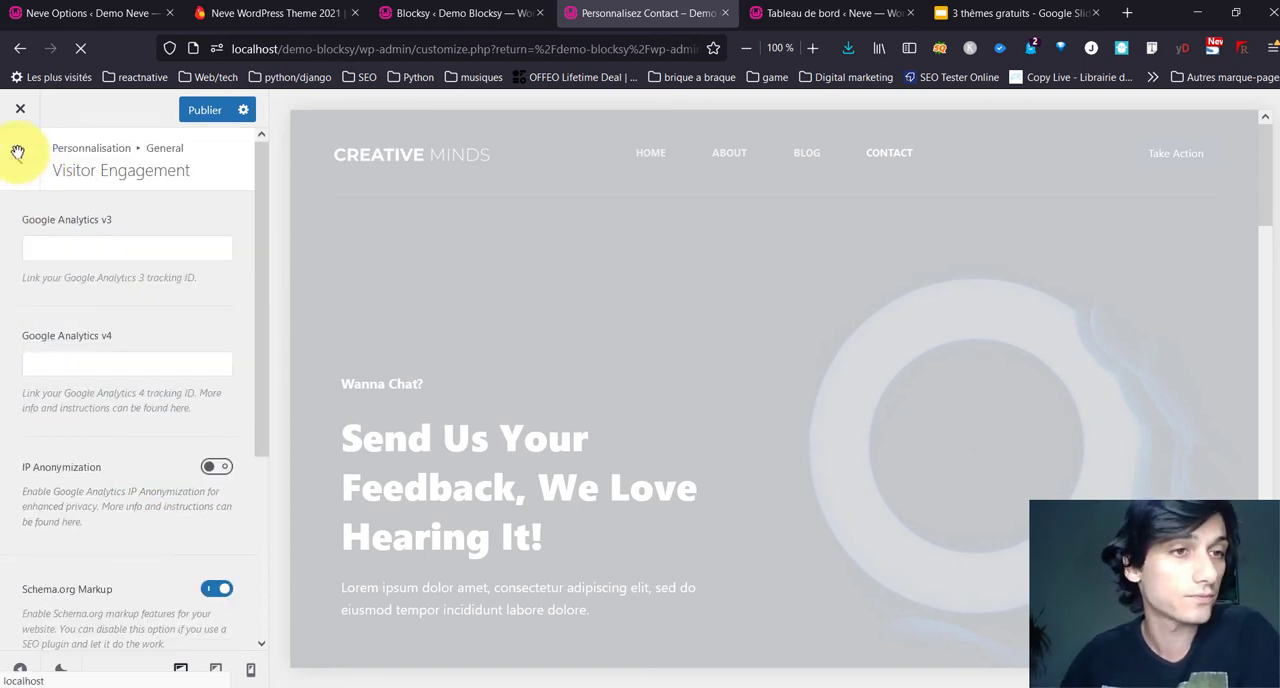
pyautogui.click(19, 157)
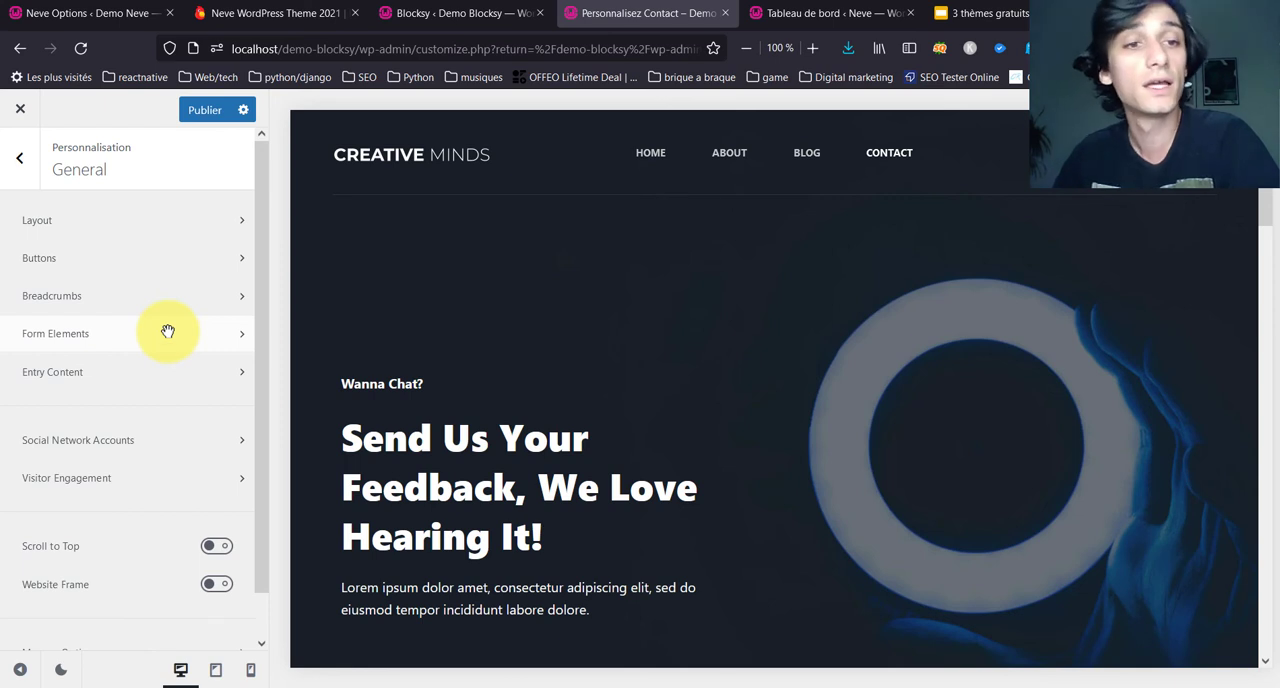
# Step: Enable Scroll to Top and give its button the Type 3 rocket icon and a Circle shape
pyautogui.scroll(-1, 152, 380)
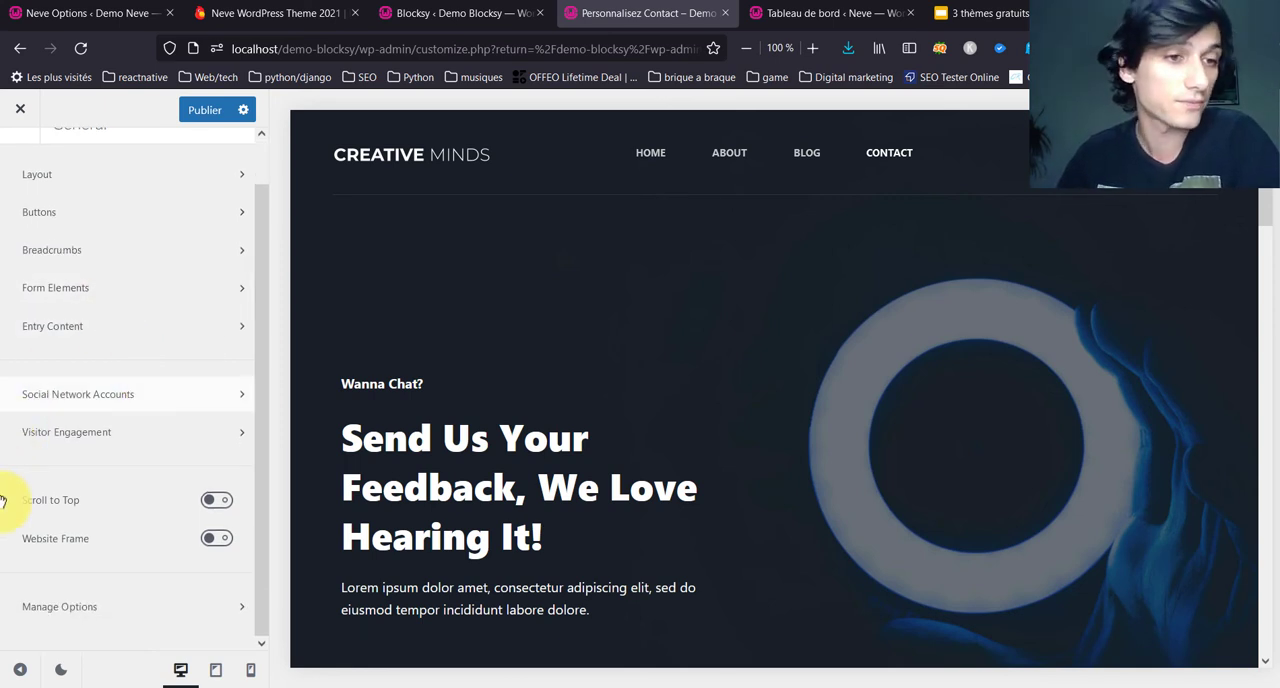
pyautogui.click(221, 499)
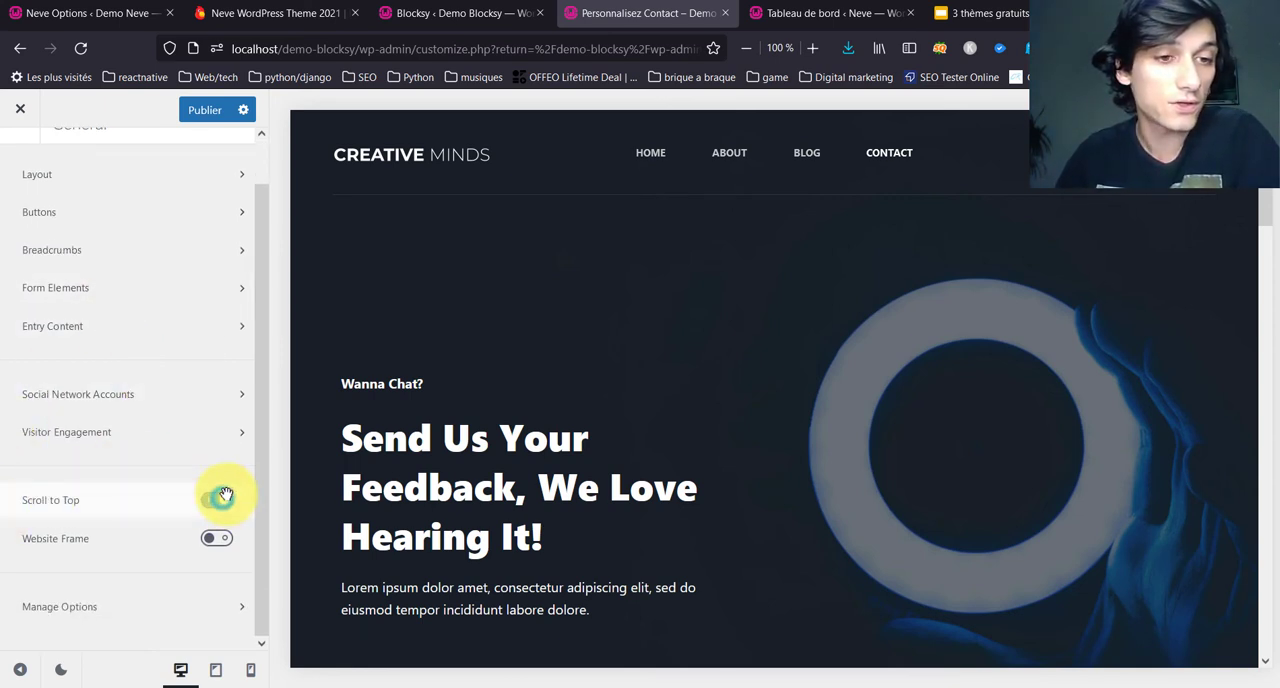
pyautogui.click(238, 500)
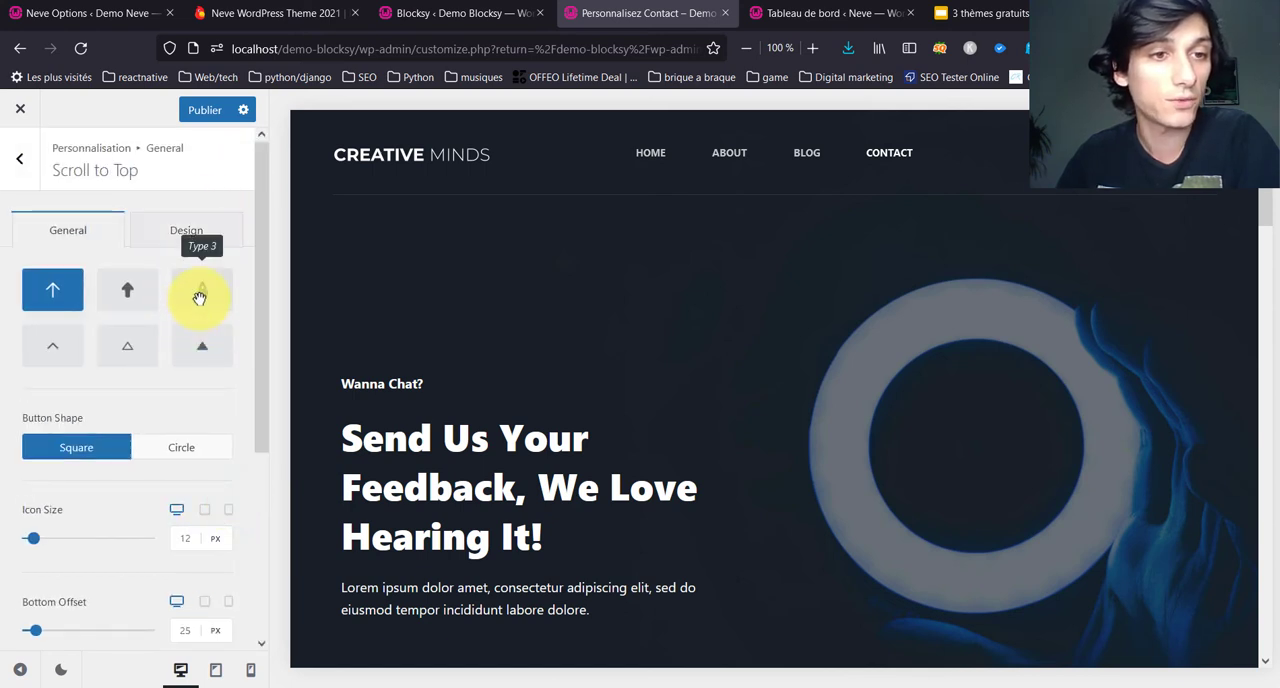
pyautogui.click(200, 297)
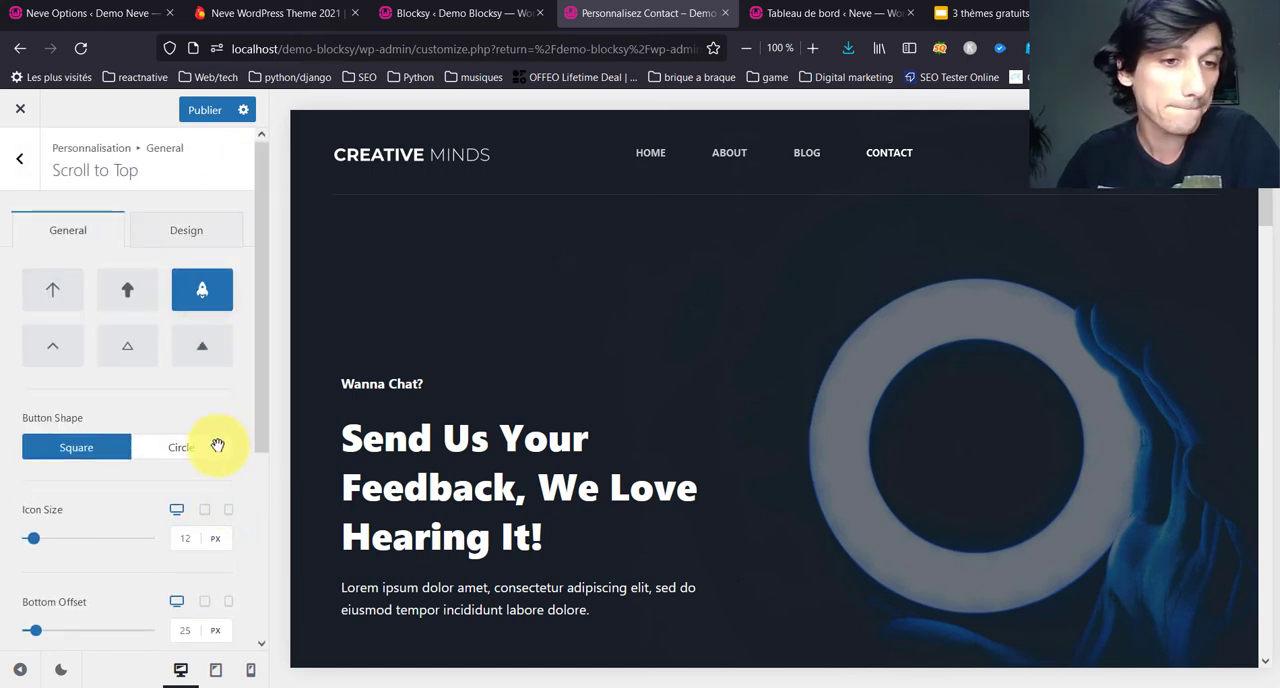
pyautogui.click(217, 446)
# Step: Bring up the scroll-to-top button at the page footer and set its alignment to left
pyautogui.scroll(-10, 806, 428)
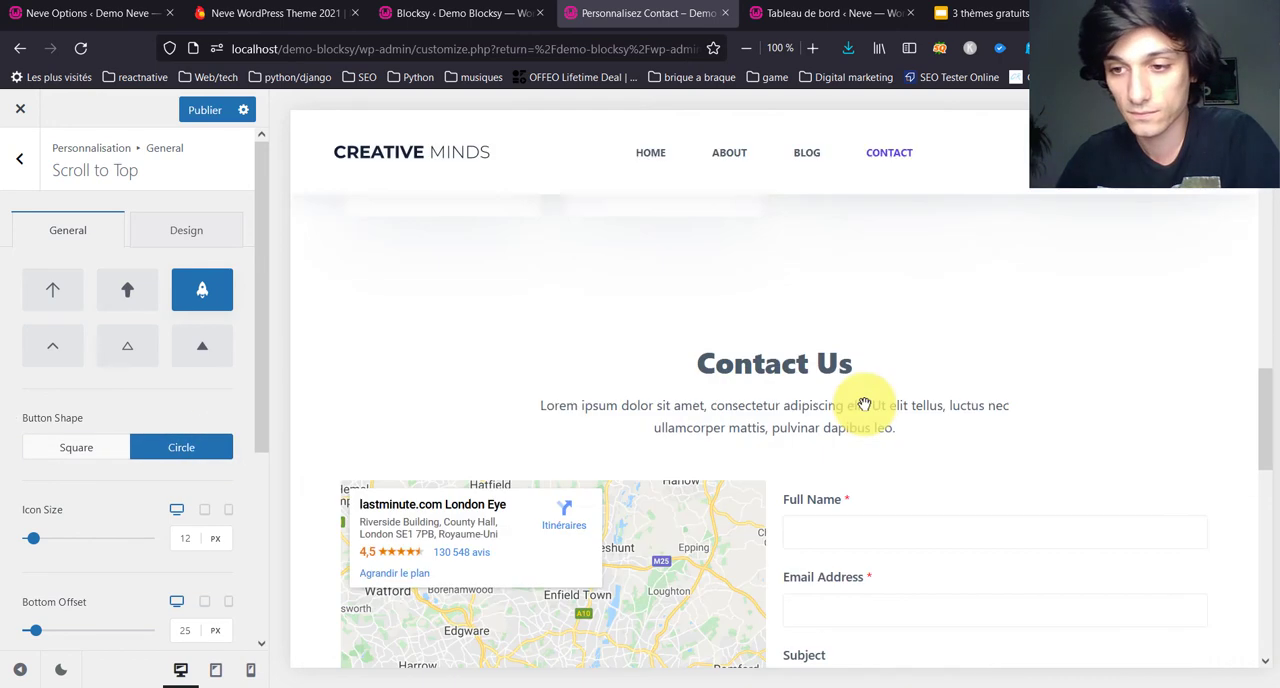
pyautogui.scroll(-10, 864, 404)
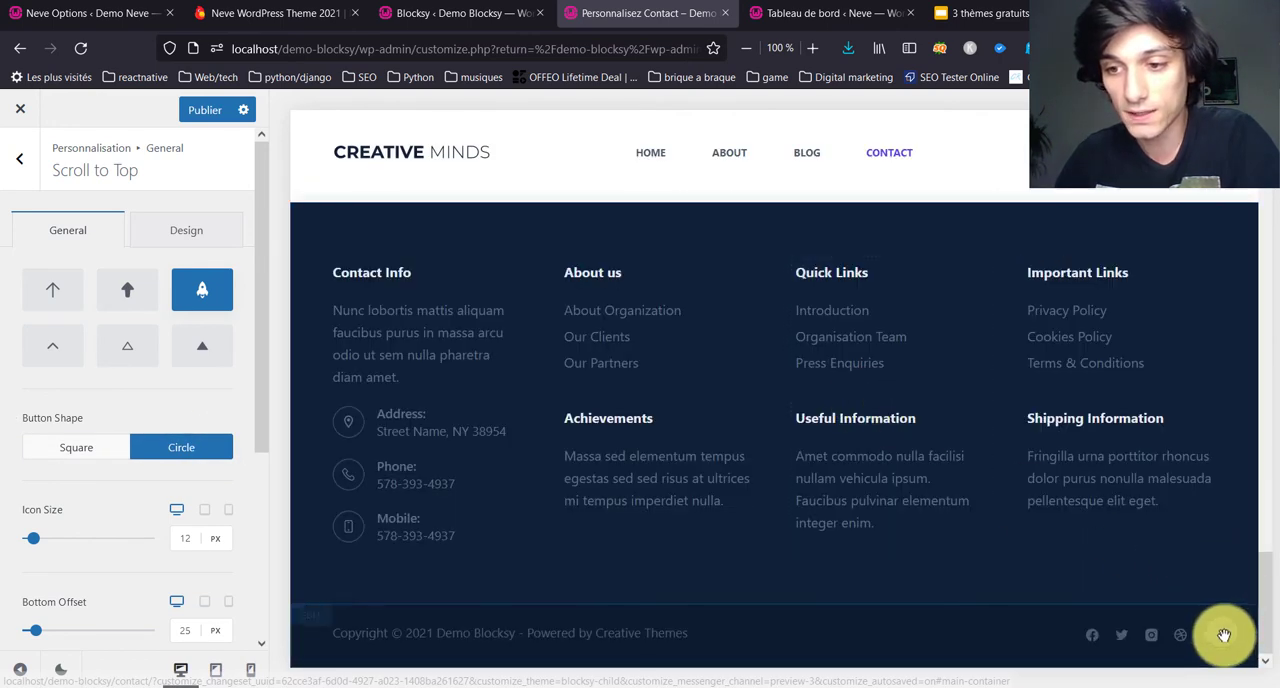
pyautogui.scroll(-2, 159, 441)
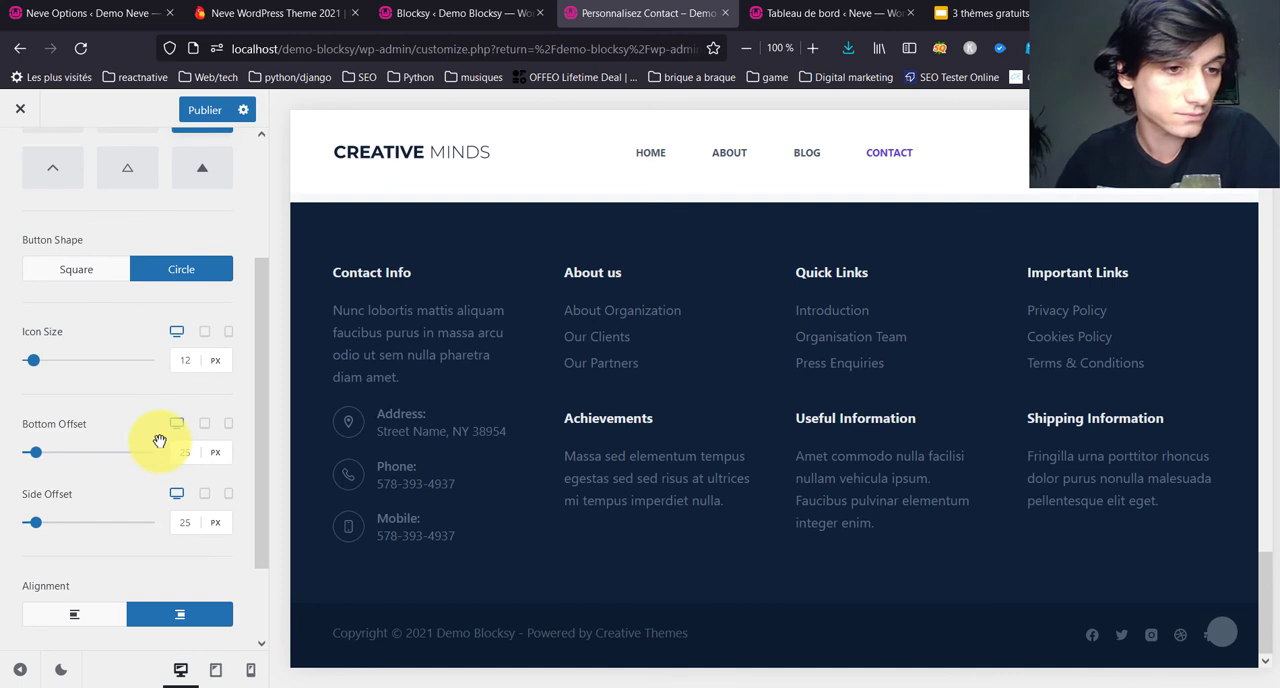
pyautogui.click(118, 613)
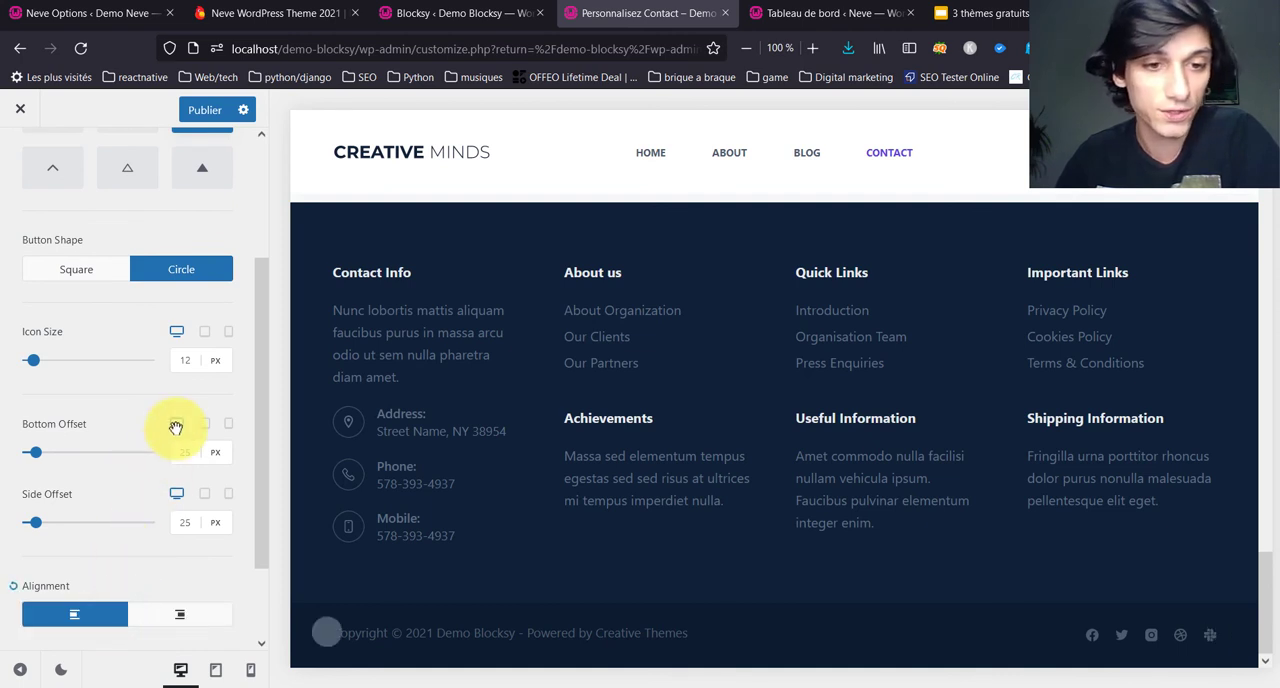
# Step: Set the scroll-to-top button's shape background to the first palette colour and its hover colour to #25ddd4, then return to General
pyautogui.scroll(2, 175, 428)
pyautogui.click(180, 219)
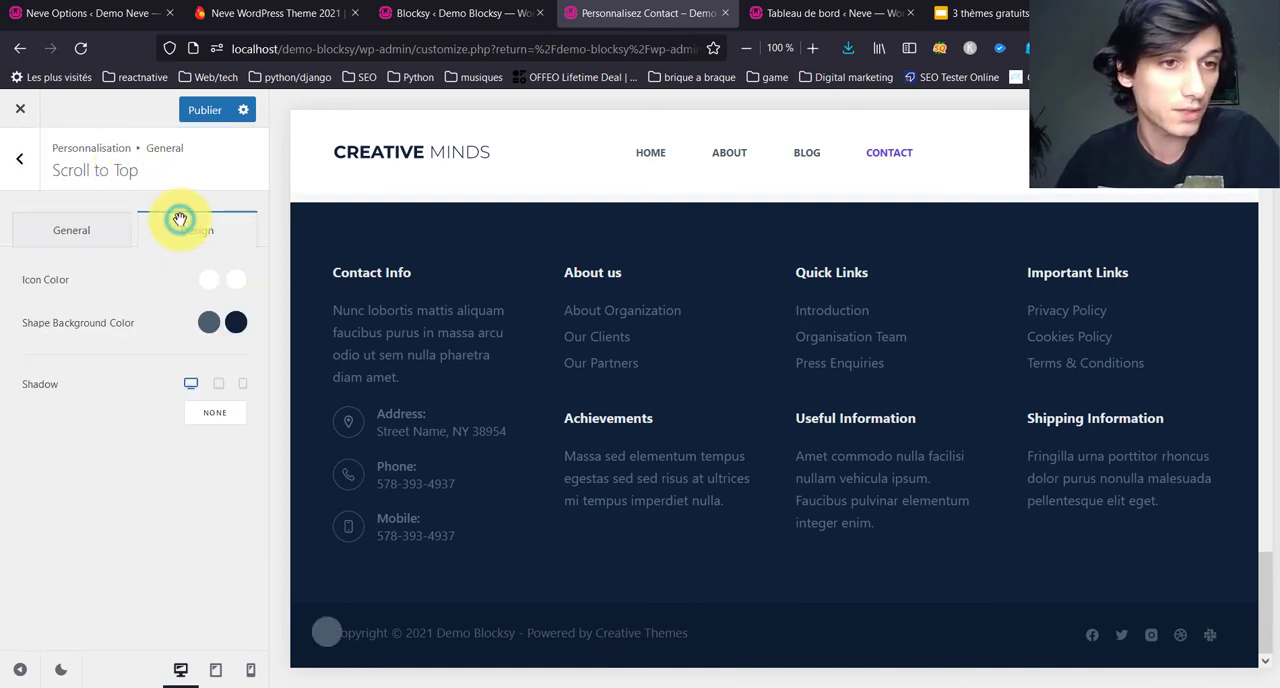
pyautogui.click(202, 323)
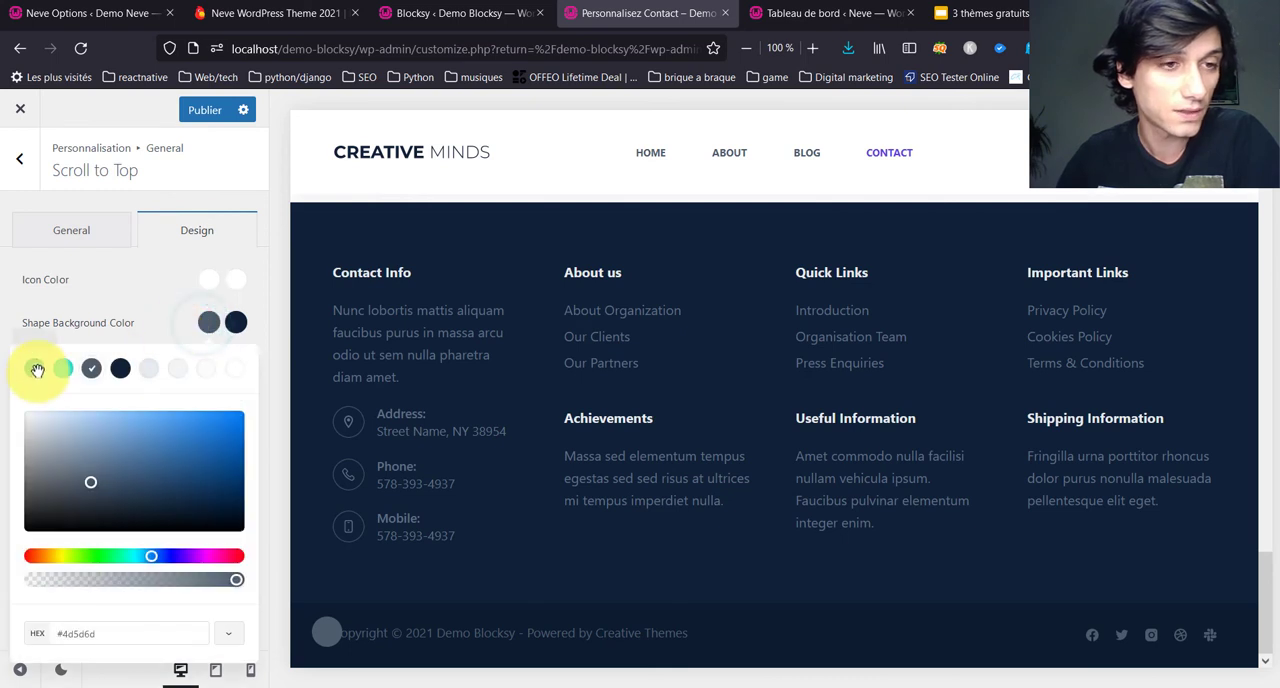
pyautogui.click(34, 367)
pyautogui.click(238, 322)
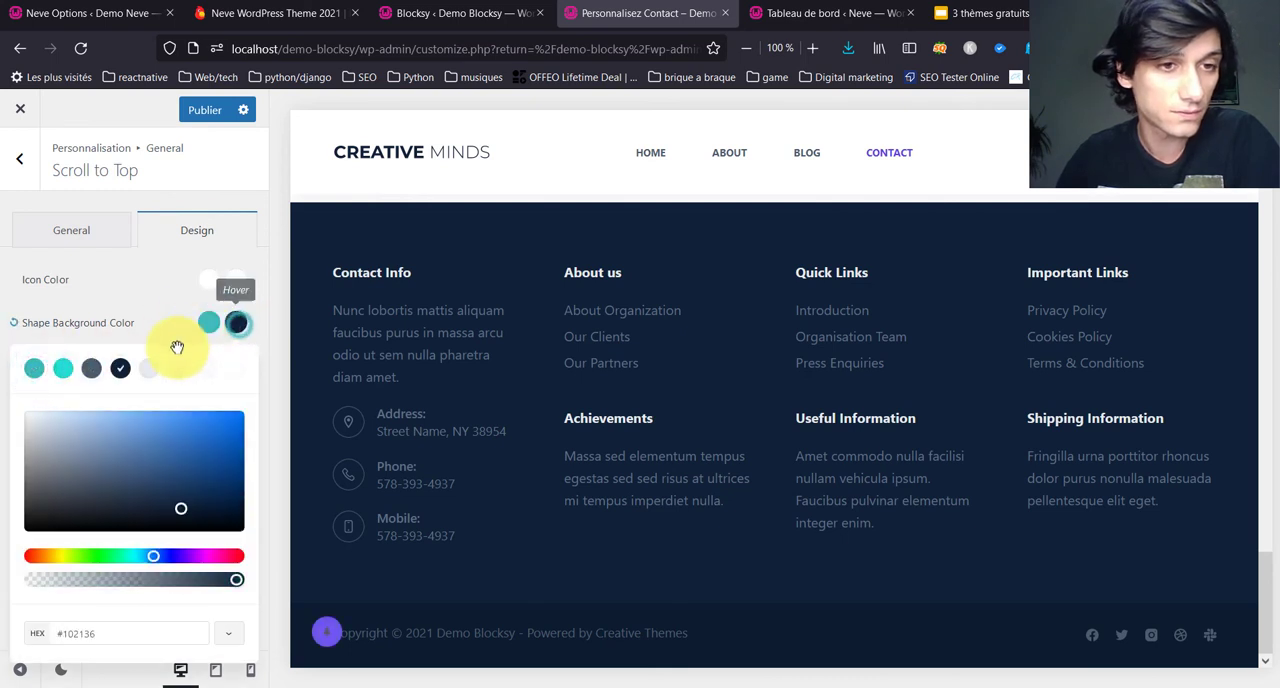
pyautogui.click(56, 372)
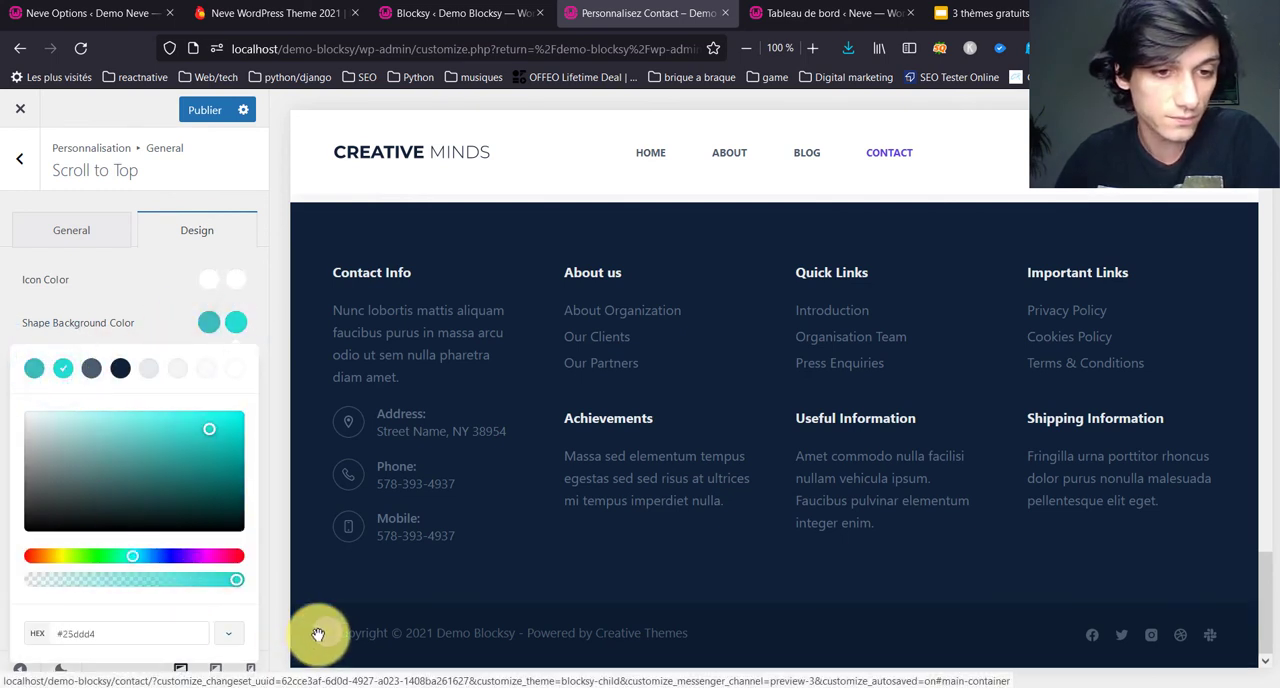
pyautogui.moveTo(149, 349); pyautogui.dragTo(148, 299)
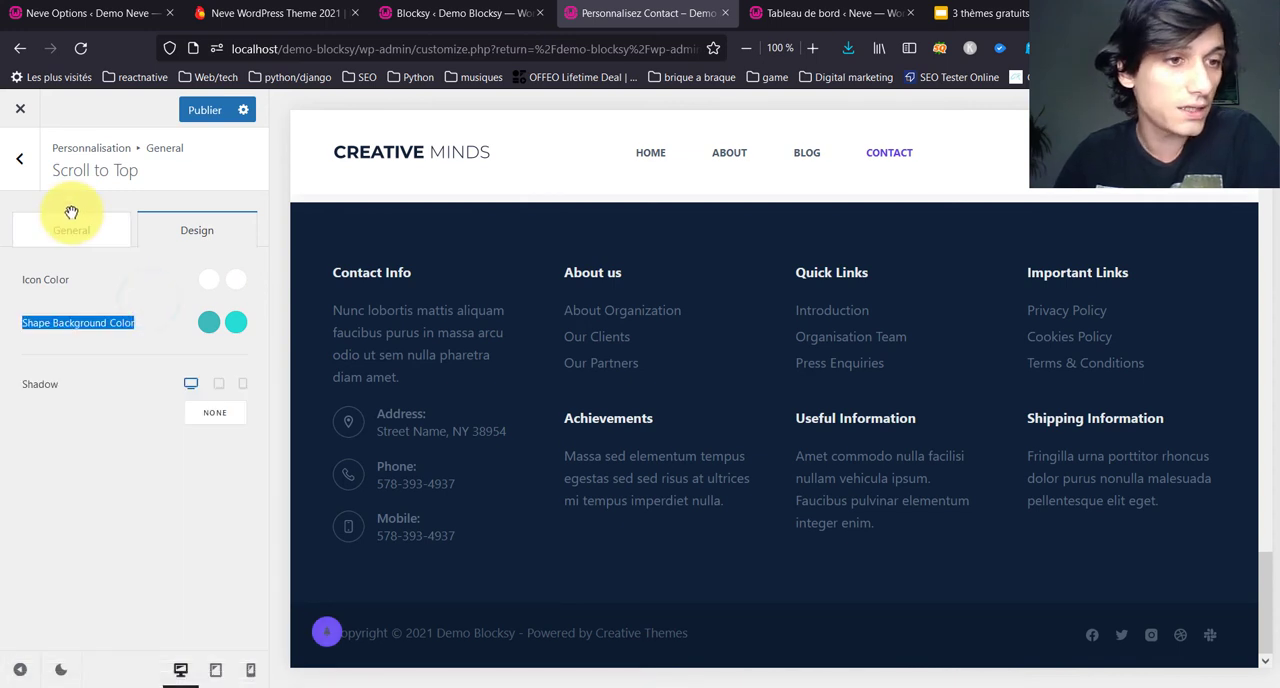
pyautogui.click(14, 168)
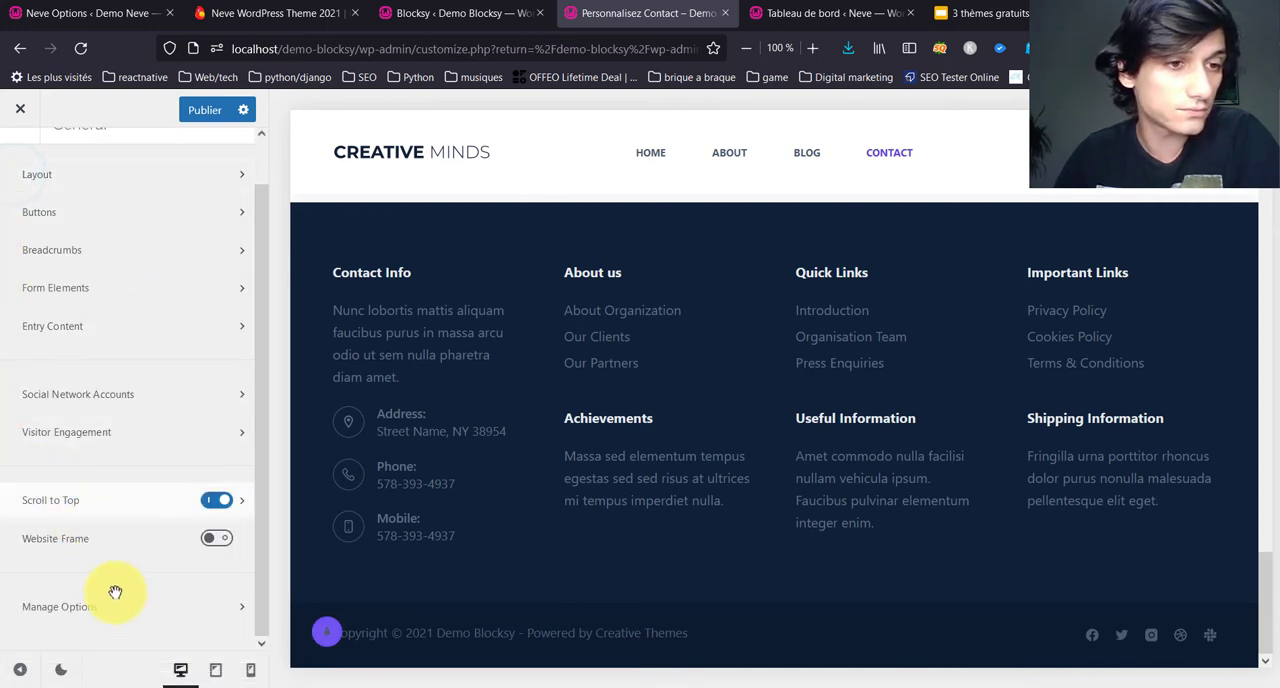
# Step: Turn on the Website Frame and check it along the contact page preview
pyautogui.click(217, 541)
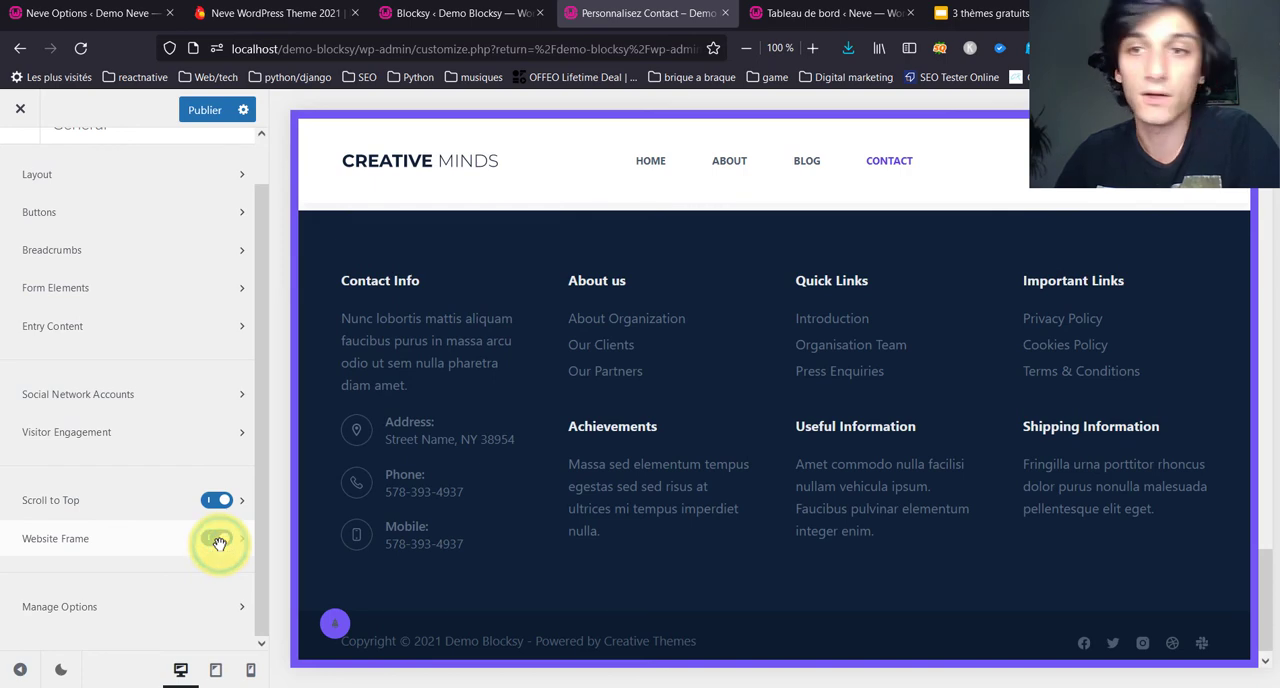
pyautogui.scroll(10, 706, 314)
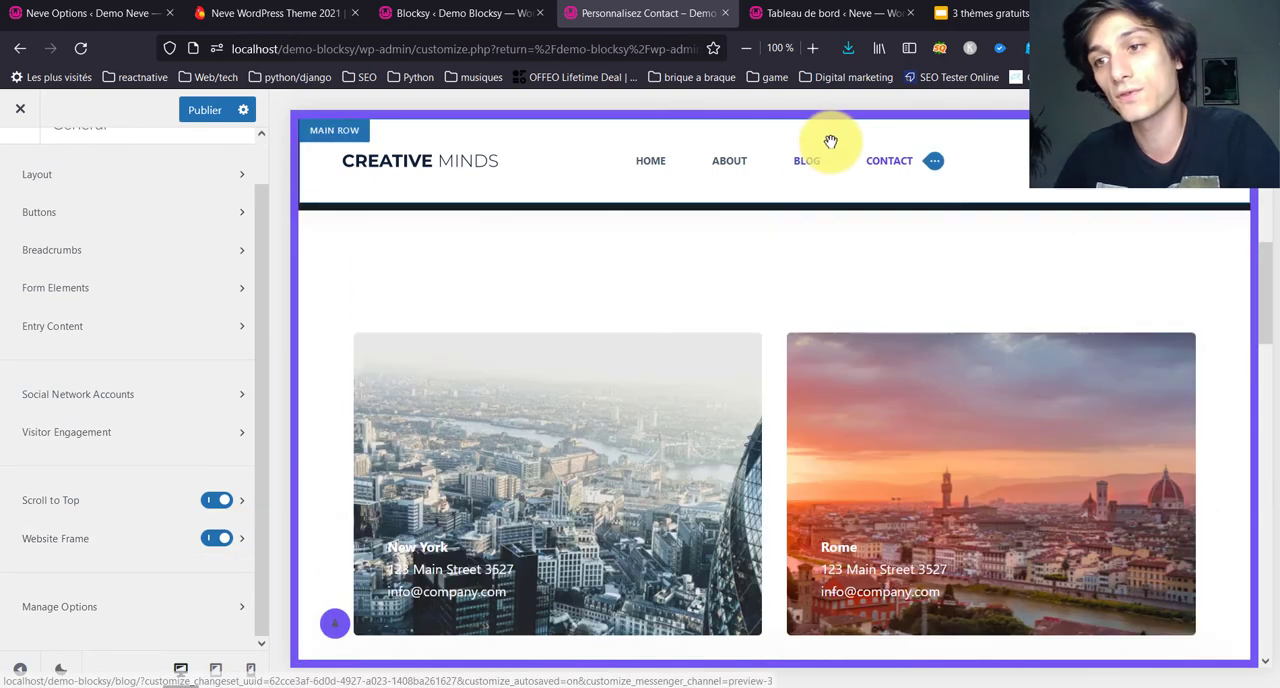
pyautogui.scroll(5, 830, 141)
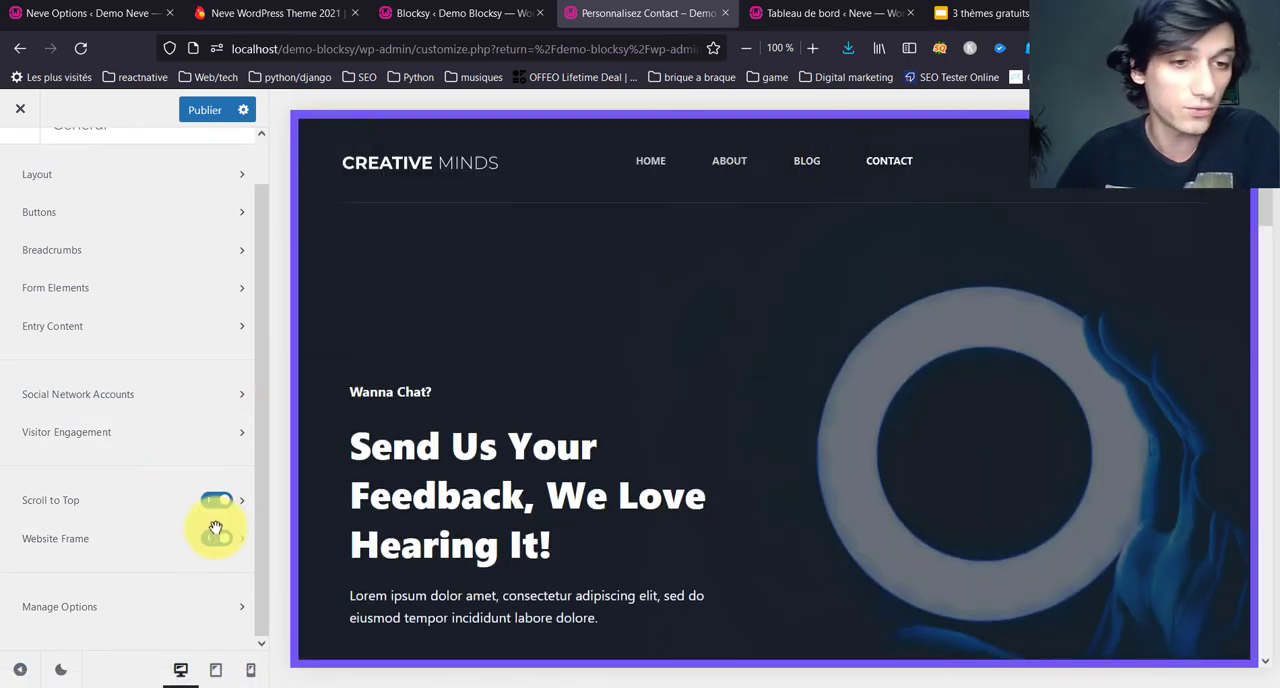
# Step: Examine the Website Frame size and colour settings, previewing the frame on mobile and desktop
pyautogui.click(241, 538)
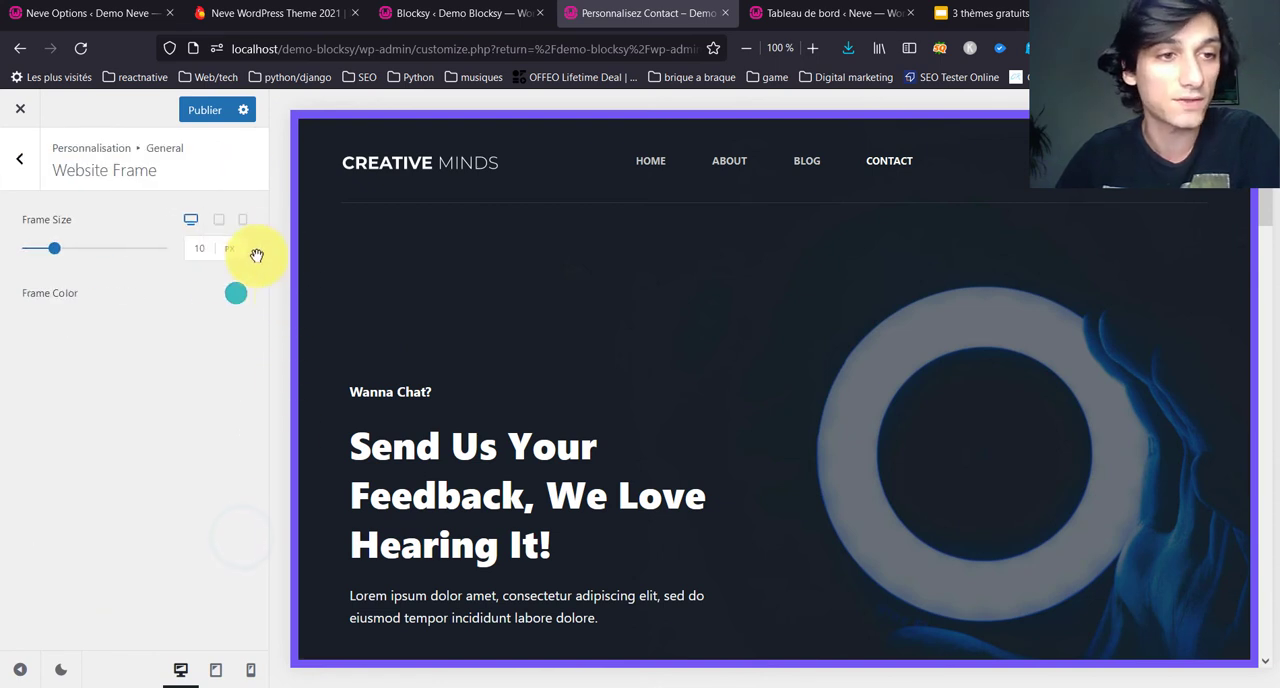
pyautogui.click(22, 156)
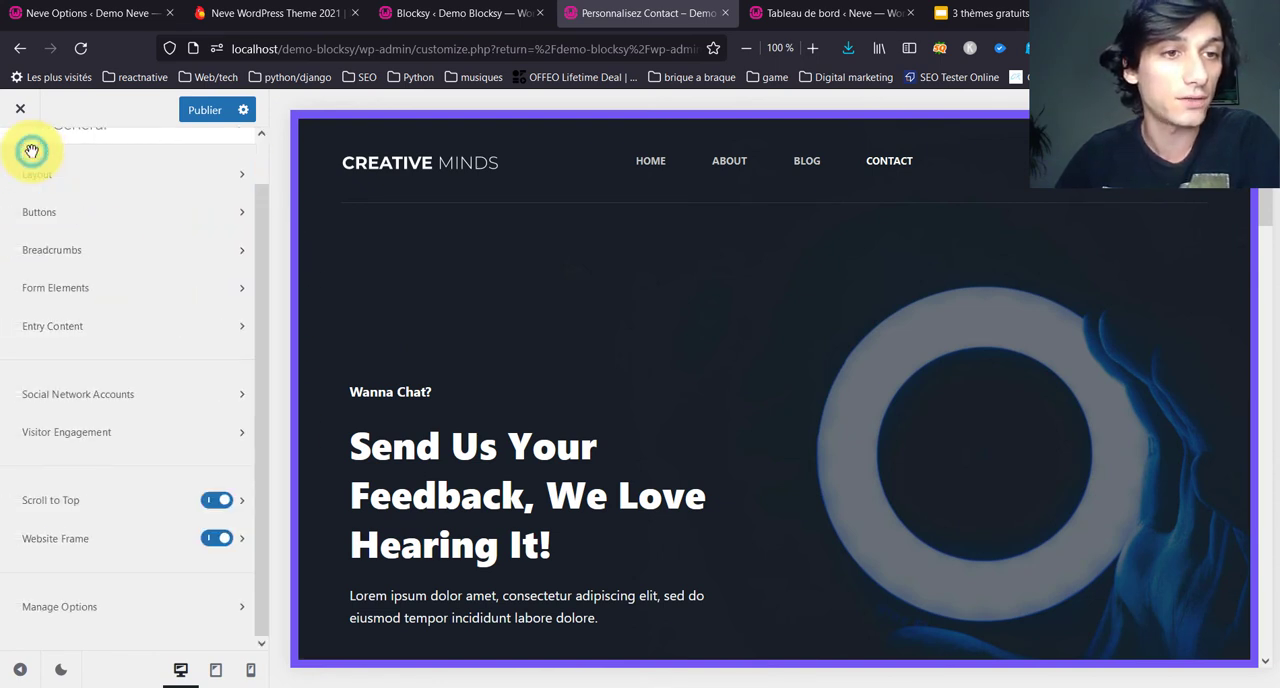
pyautogui.click(243, 535)
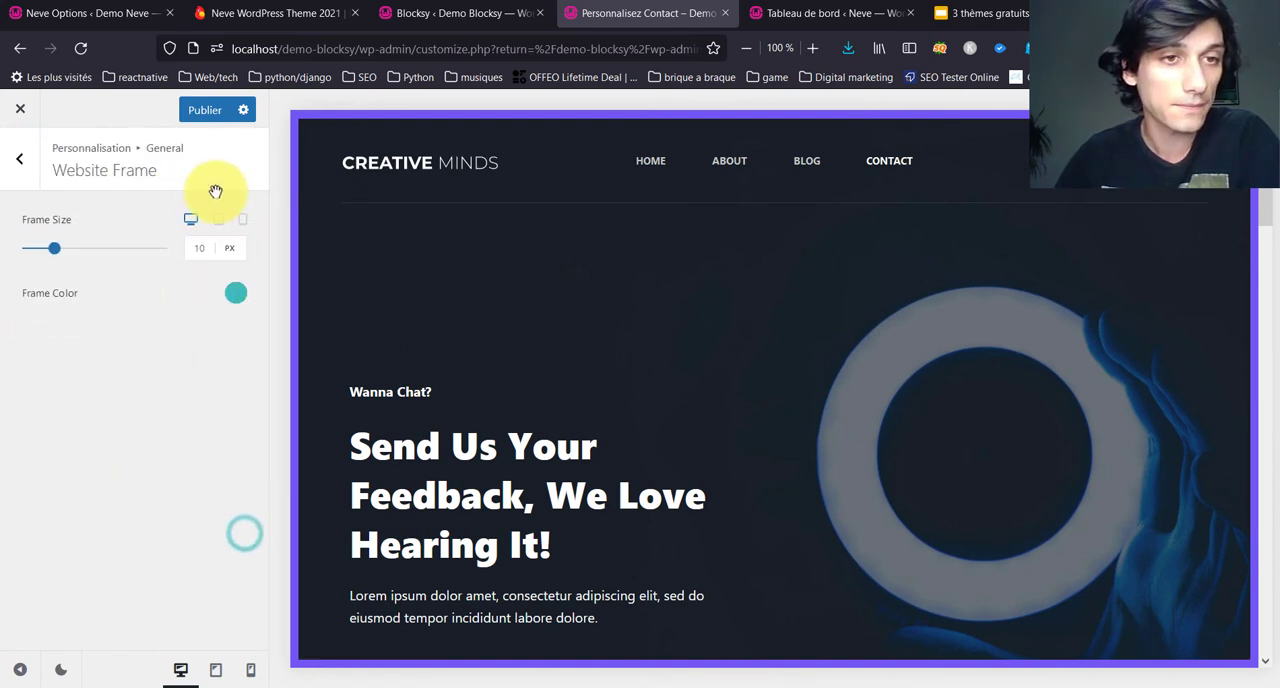
pyautogui.click(241, 220)
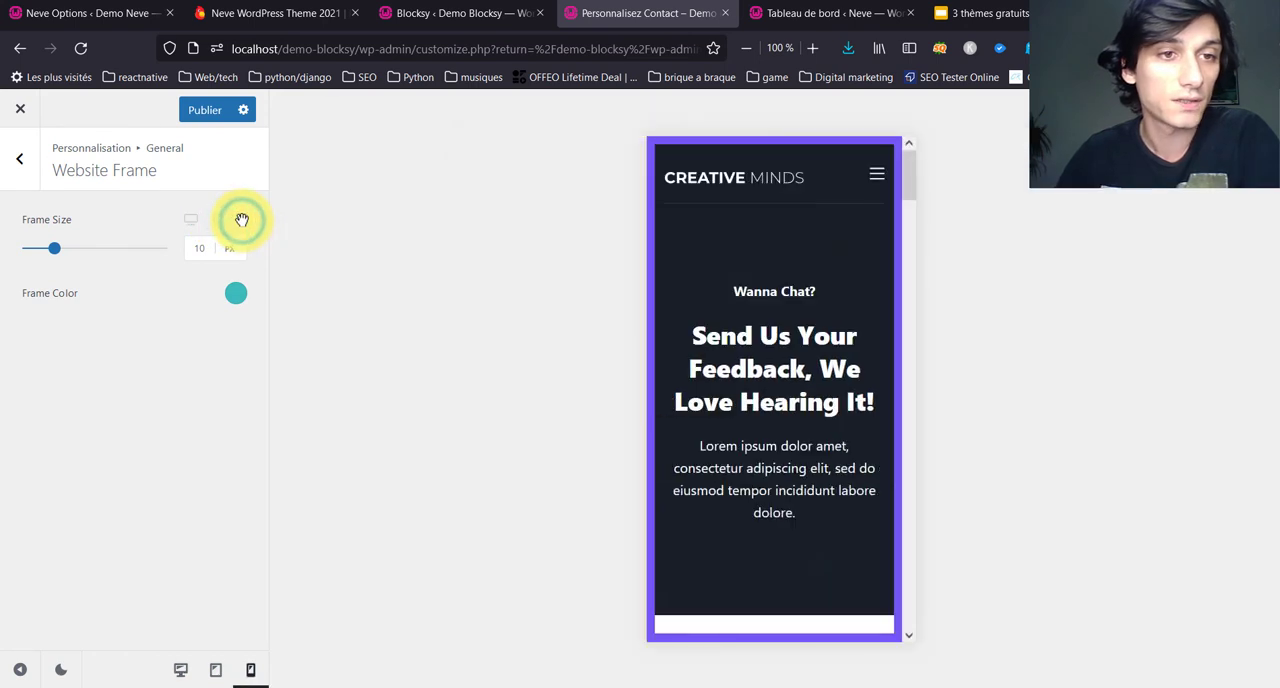
pyautogui.click(189, 224)
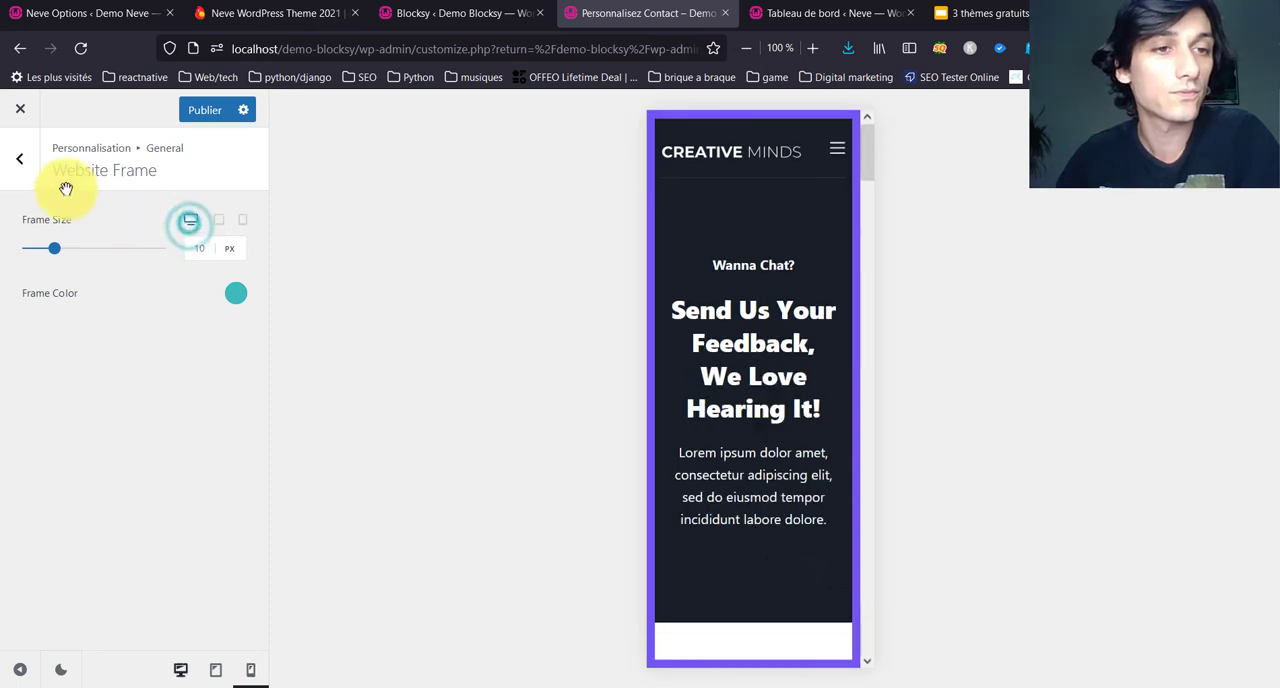
pyautogui.click(21, 158)
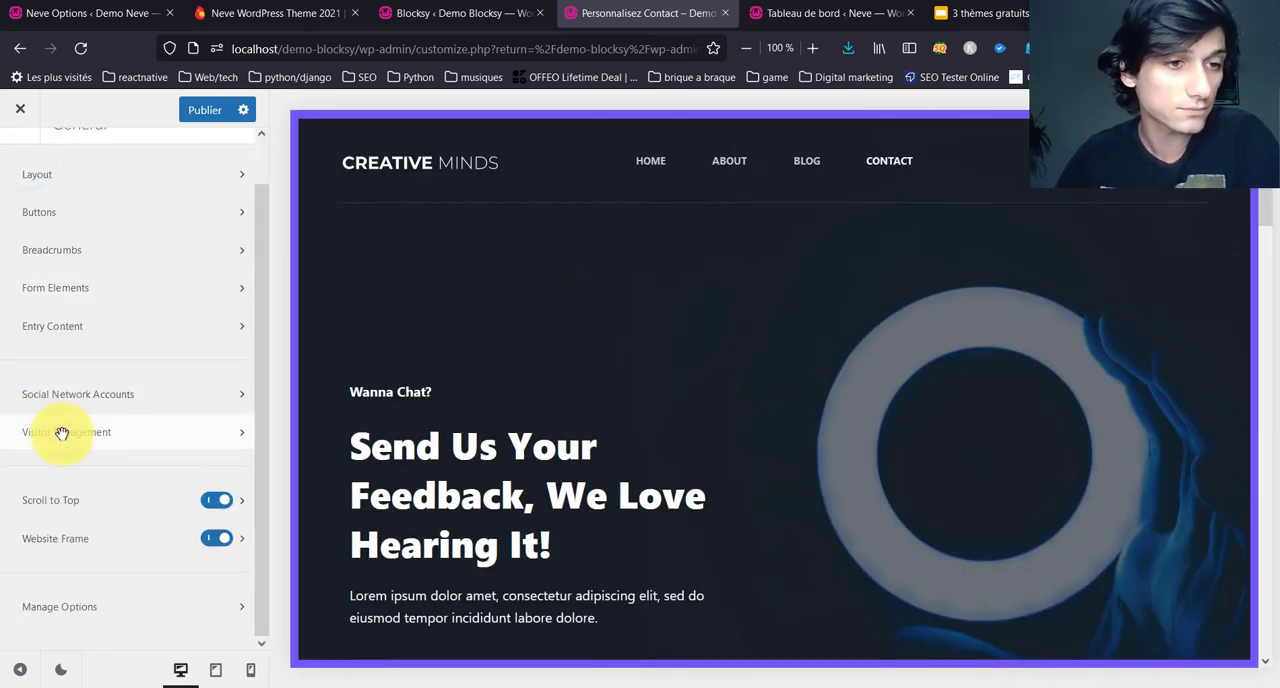
# Step: Review the export, import, copy and reset options under Manage Options and return to the main customizer list
pyautogui.click(100, 607)
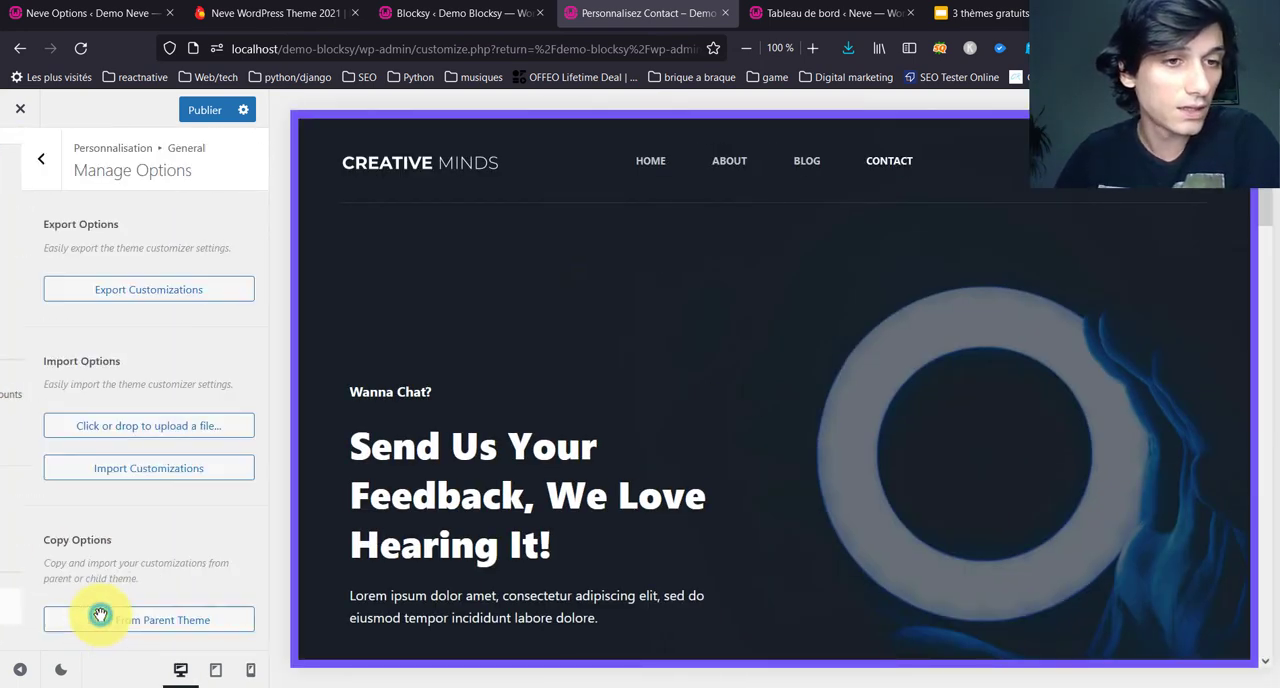
pyautogui.scroll(-3, 85, 279)
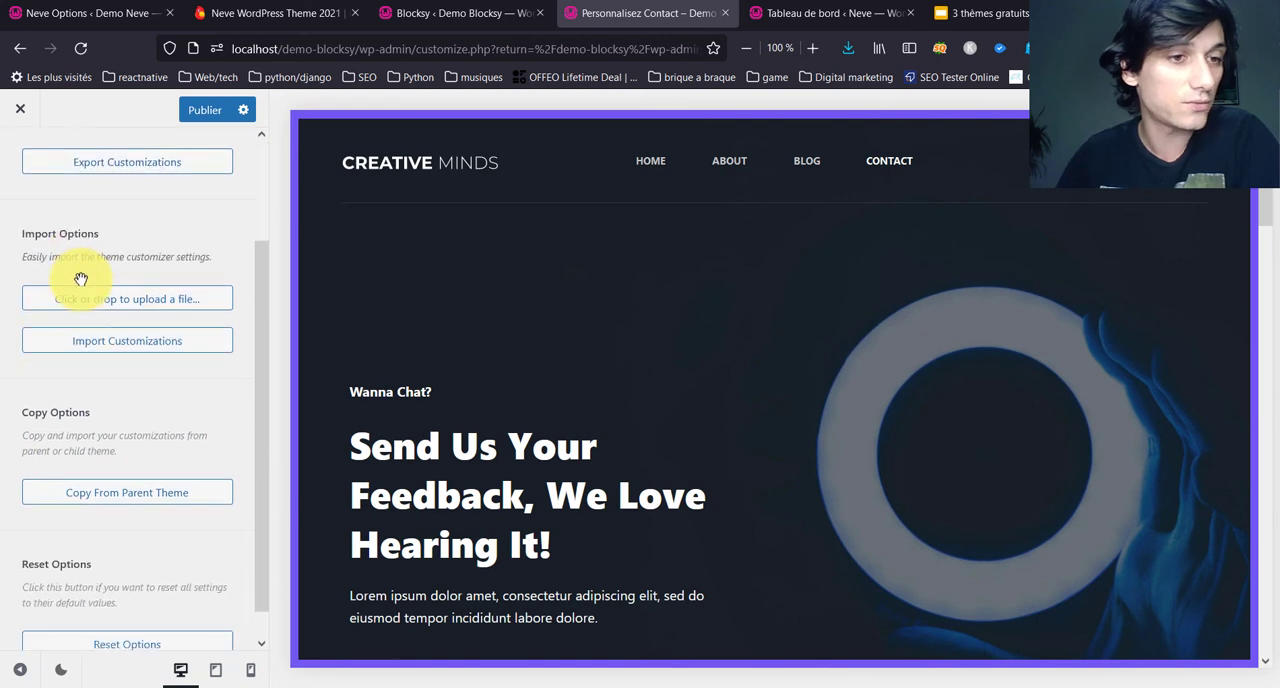
pyautogui.scroll(3, 116, 339)
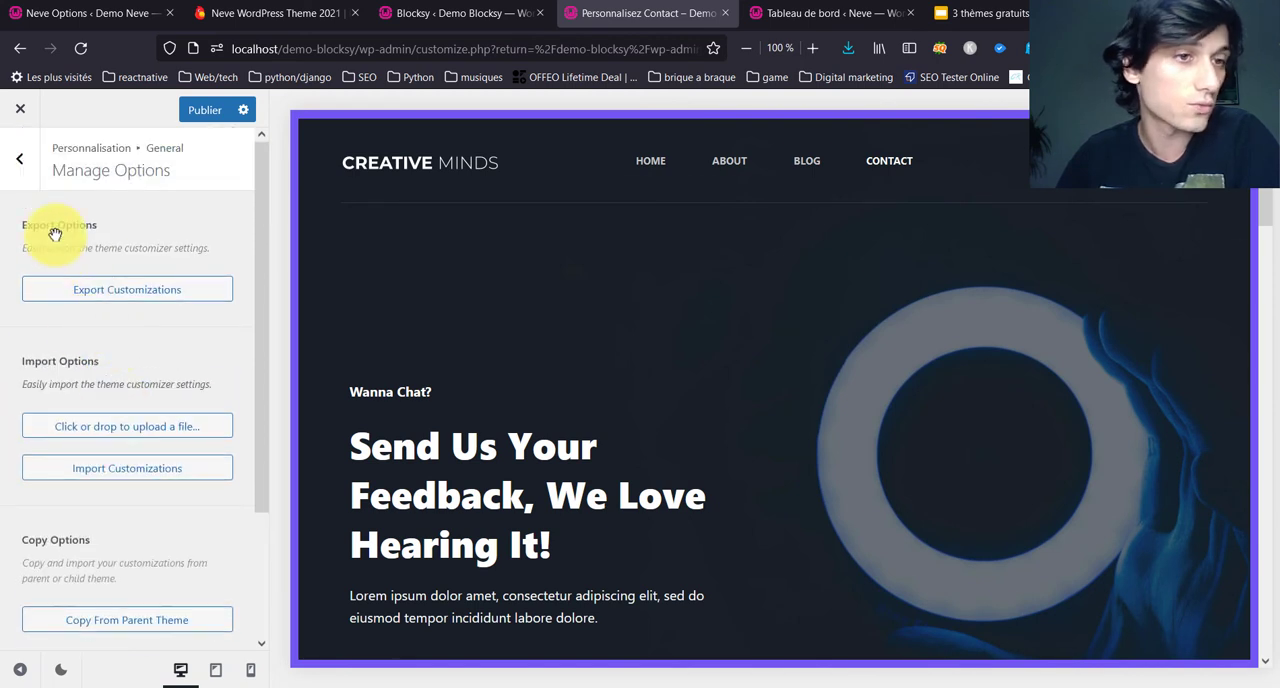
pyautogui.click(22, 160)
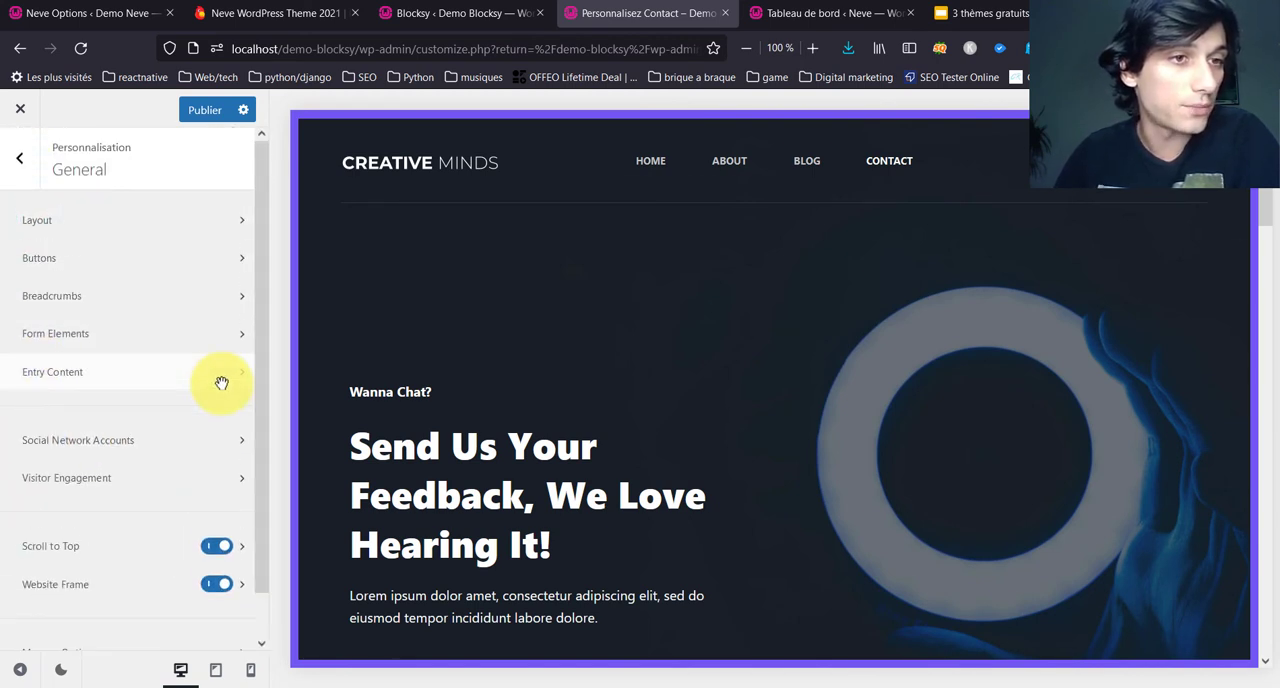
pyautogui.scroll(-1, 222, 385)
pyautogui.scroll(1, 223, 378)
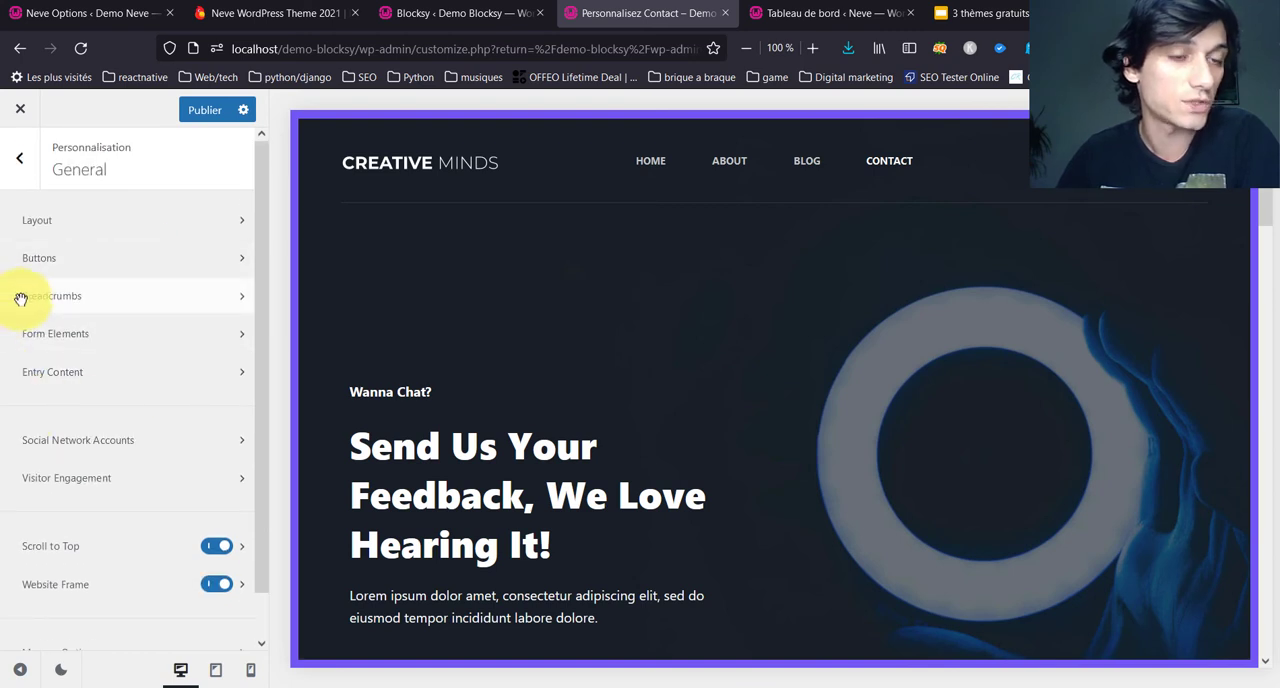
pyautogui.click(18, 157)
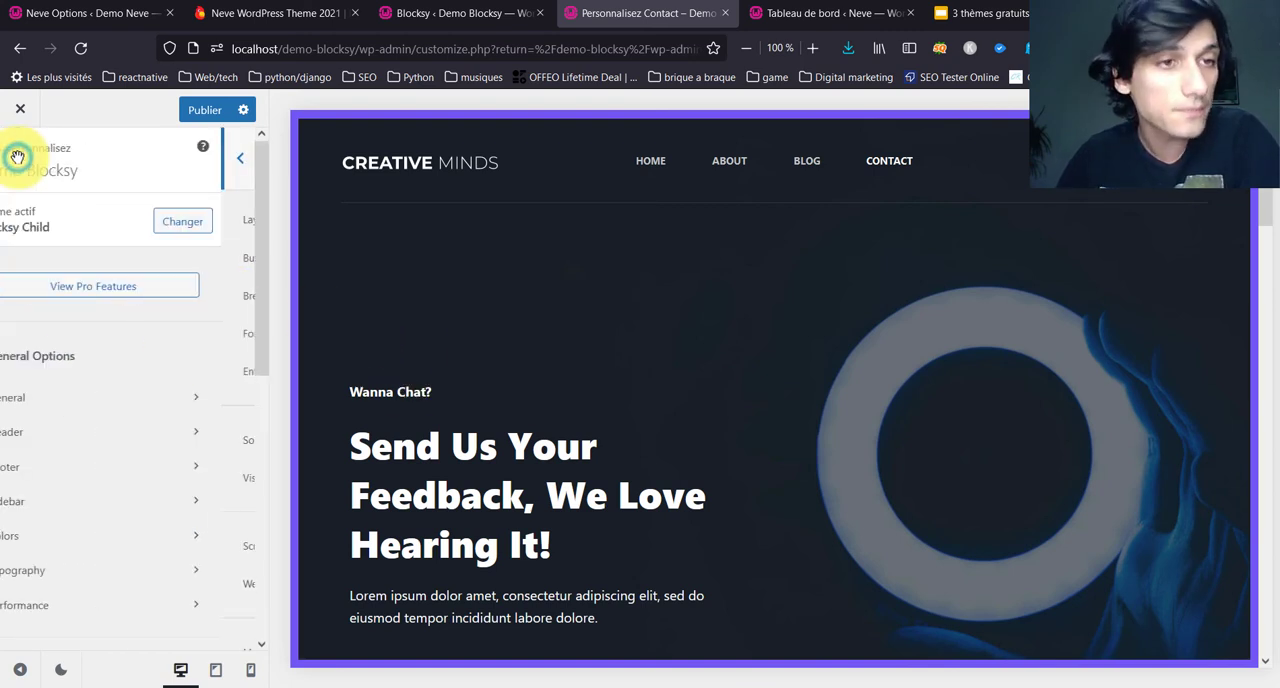
# Step: In the Global Header settings, choose the second sticky layout, which keeps the top and main rows sticky
pyautogui.click(143, 434)
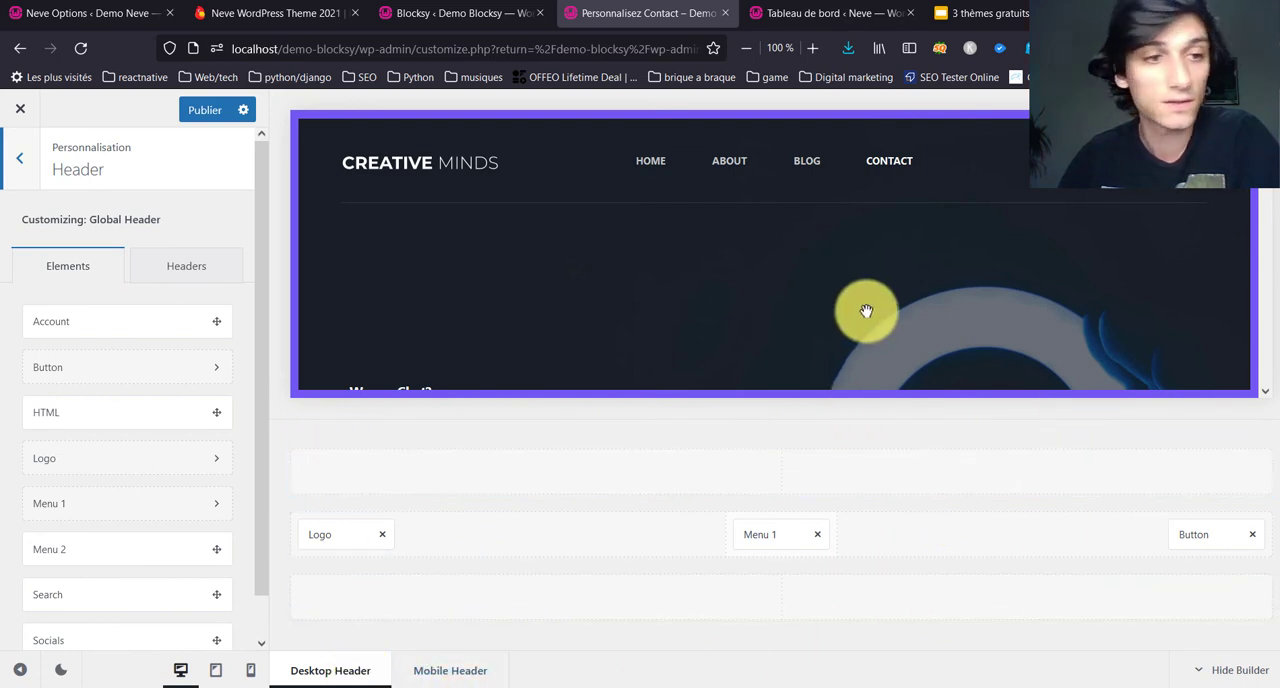
pyautogui.click(184, 267)
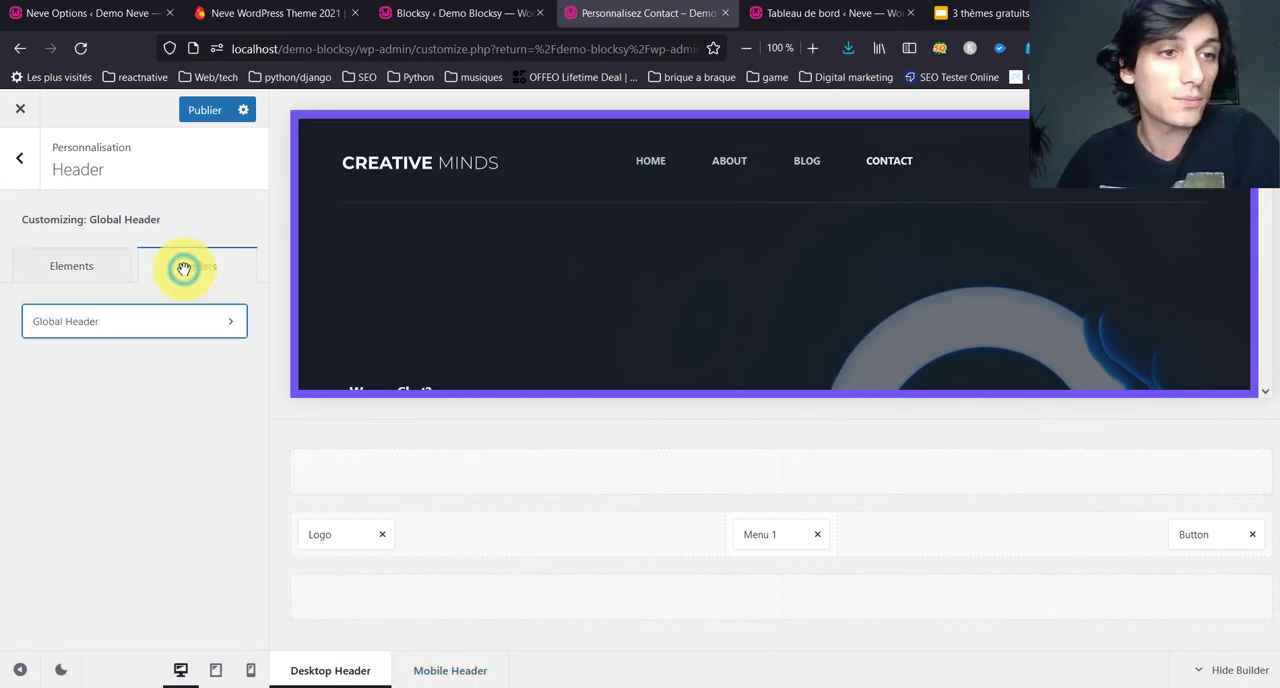
pyautogui.click(111, 332)
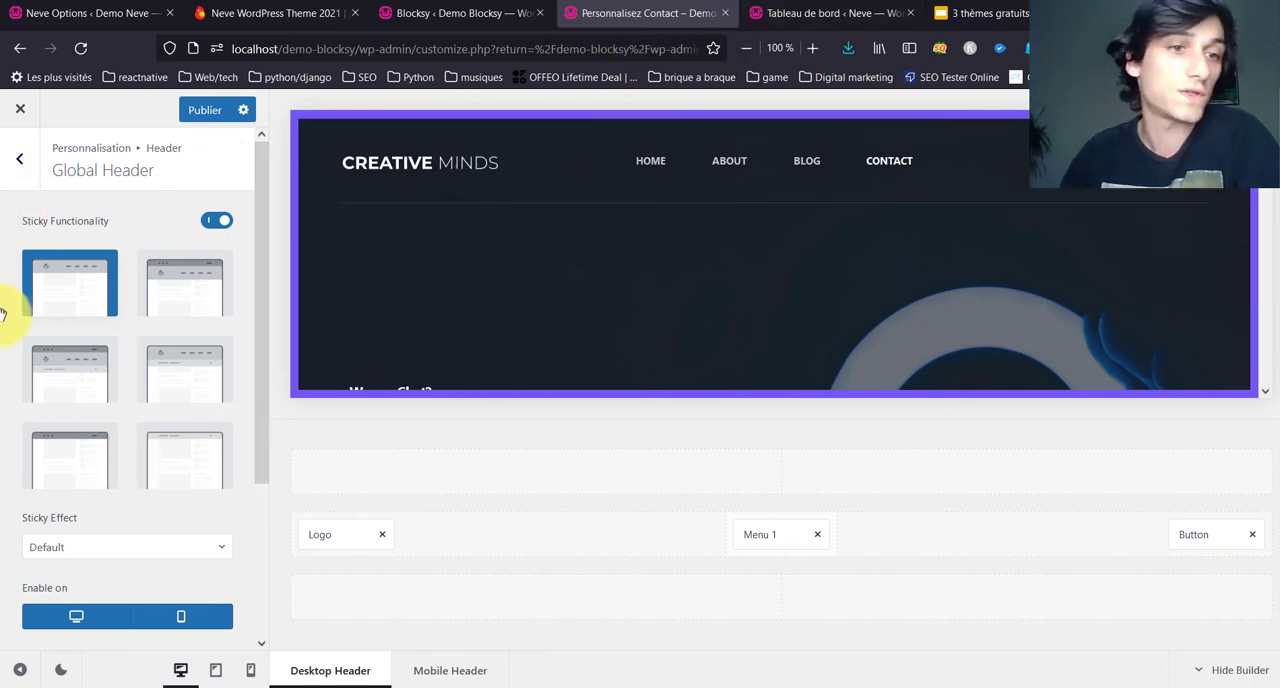
pyautogui.click(155, 299)
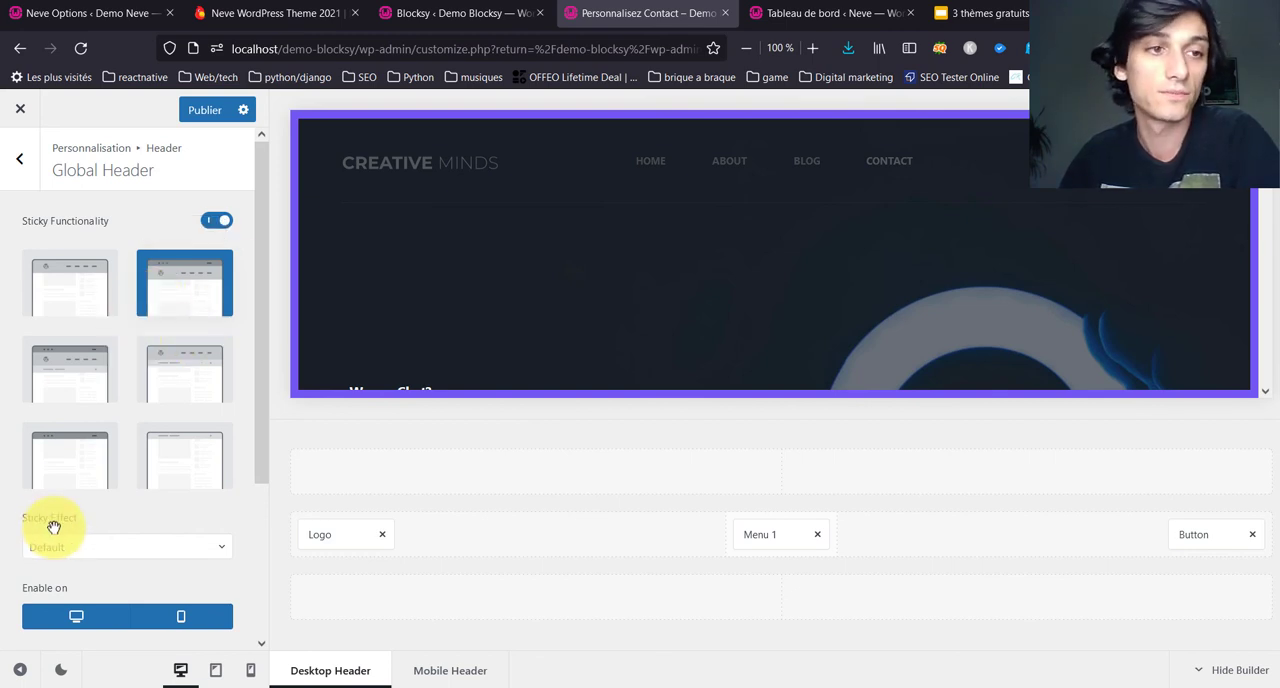
# Step: Examine how the sticky header behaves while moving up and down the contact page preview
pyautogui.scroll(-5, 452, 331)
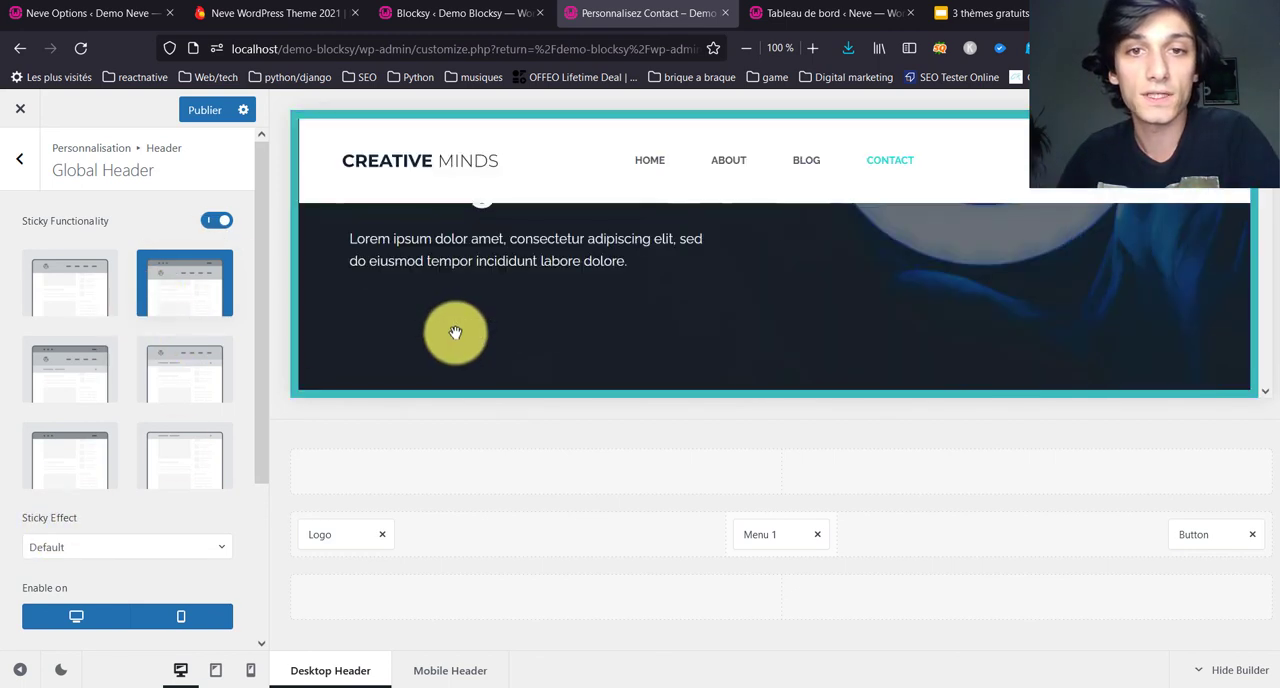
pyautogui.scroll(4, 455, 332)
pyautogui.scroll(-3, 466, 305)
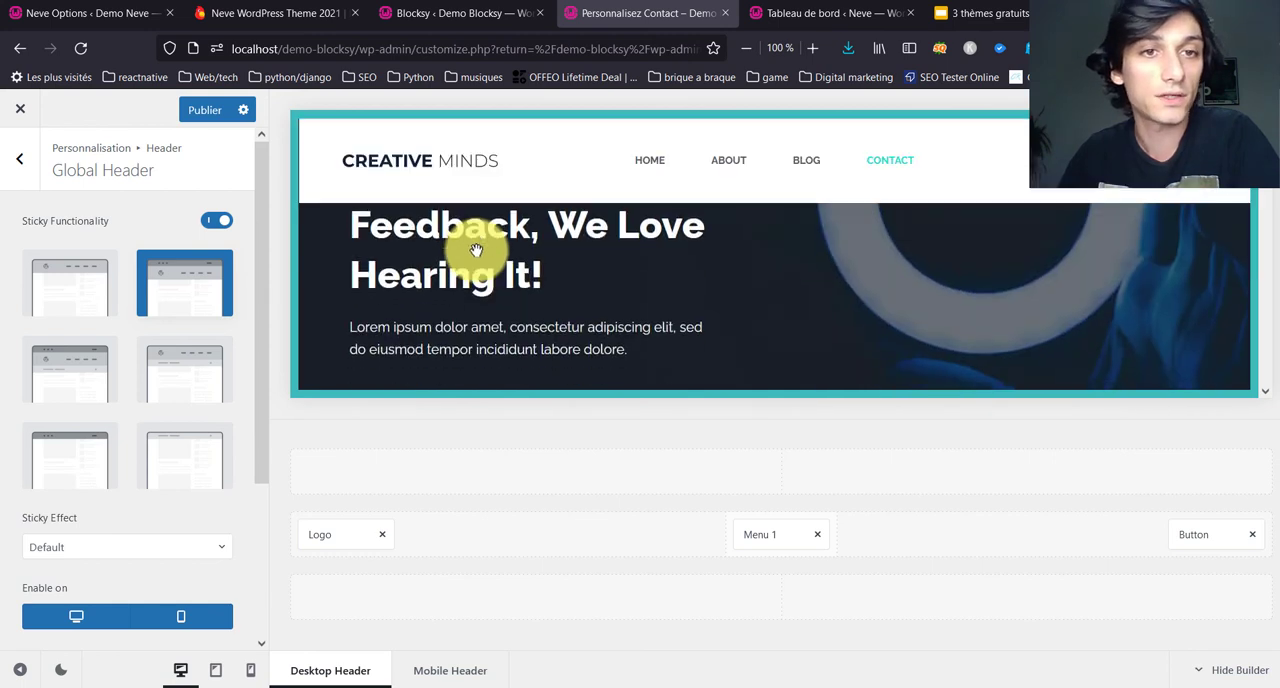
pyautogui.scroll(2, 476, 250)
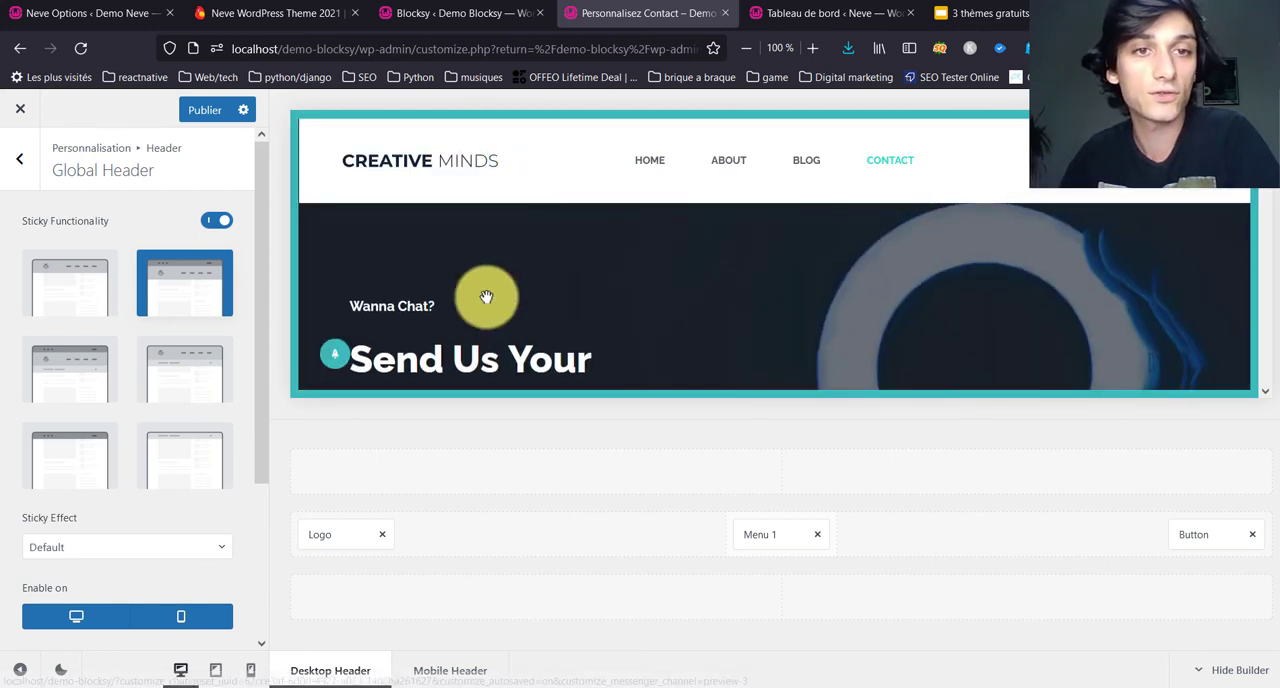
pyautogui.scroll(2, 486, 297)
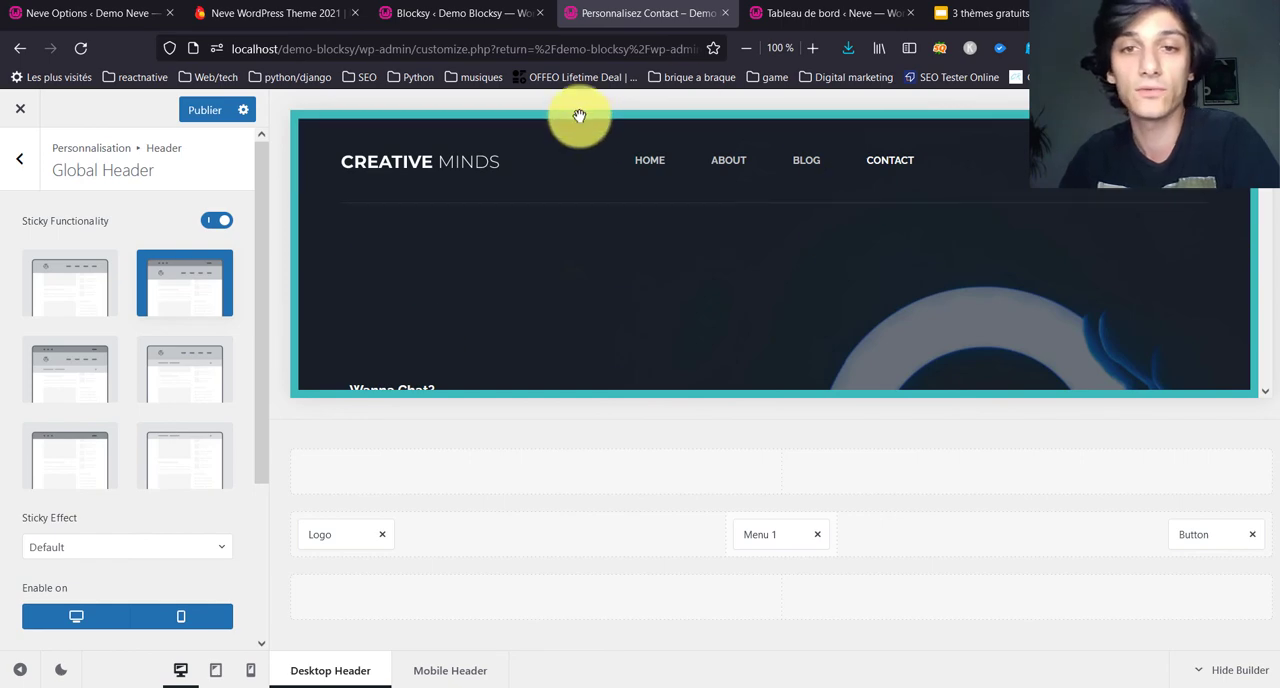
pyautogui.scroll(-5, 531, 214)
pyautogui.scroll(3, 558, 196)
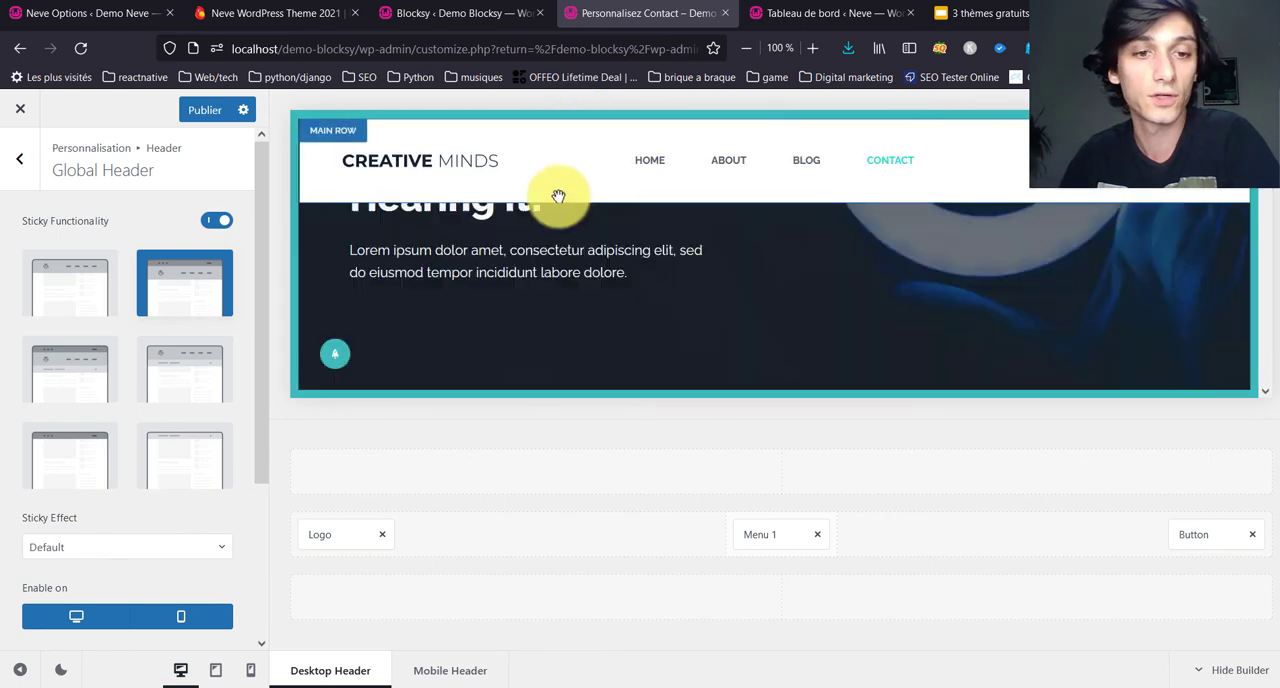
pyautogui.scroll(2, 558, 196)
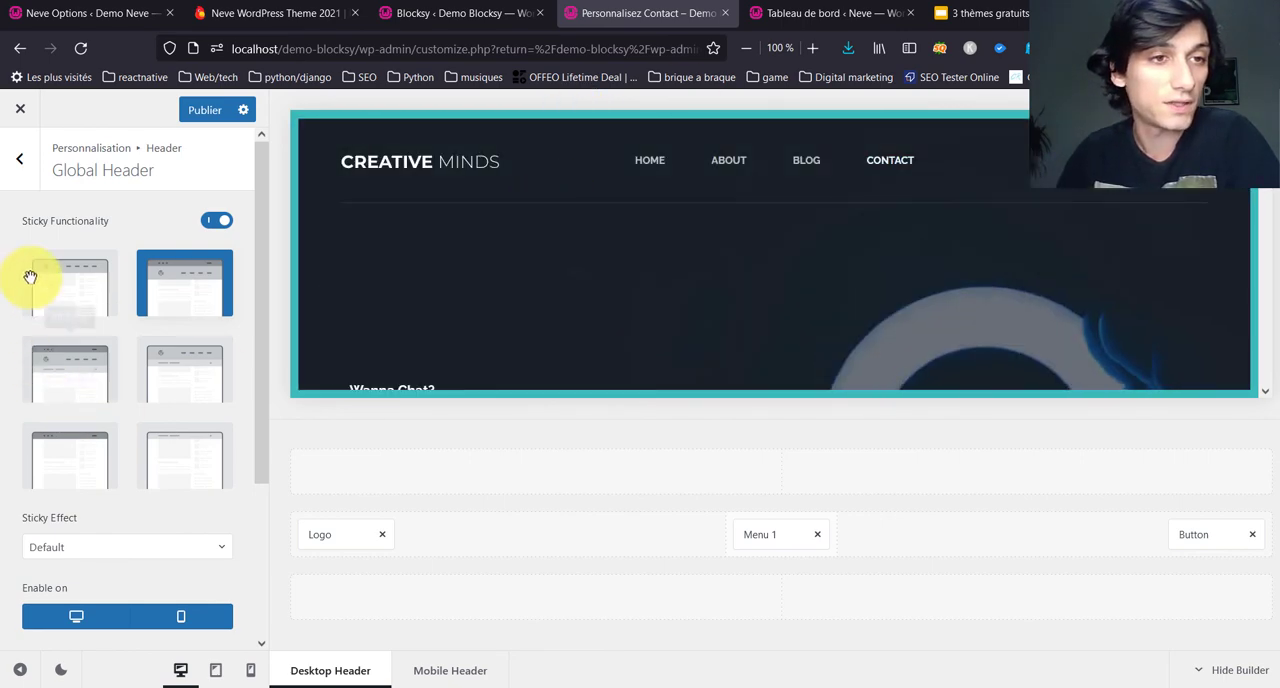
# Step: Review the Global Header's Transparent Functionality, Display Conditions and the available Sticky Effect choices
pyautogui.scroll(-3, 90, 291)
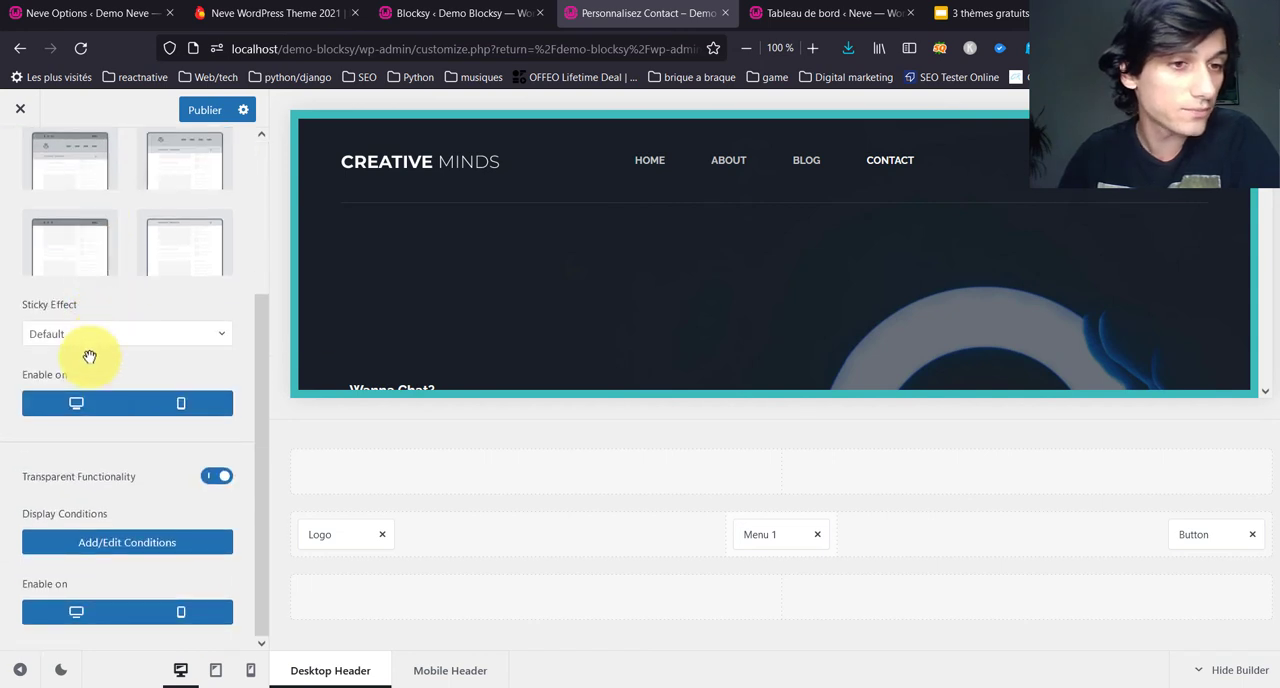
pyautogui.click(176, 537)
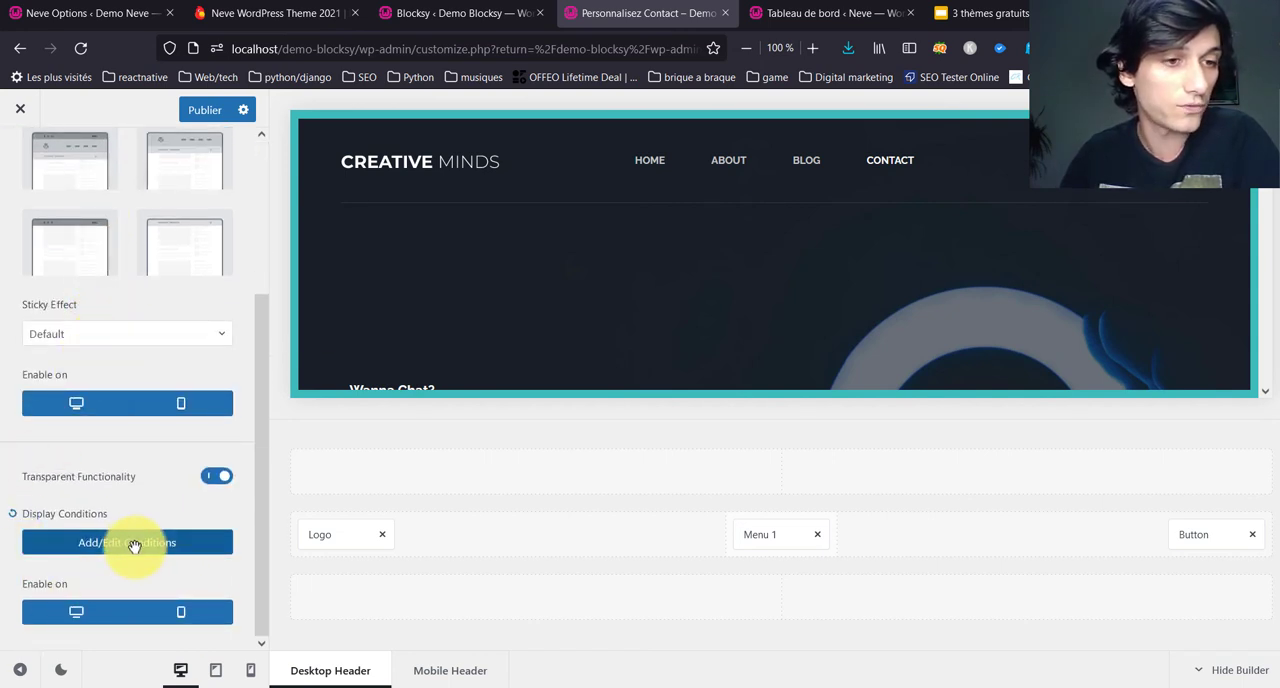
pyautogui.scroll(3, 168, 476)
pyautogui.click(127, 513)
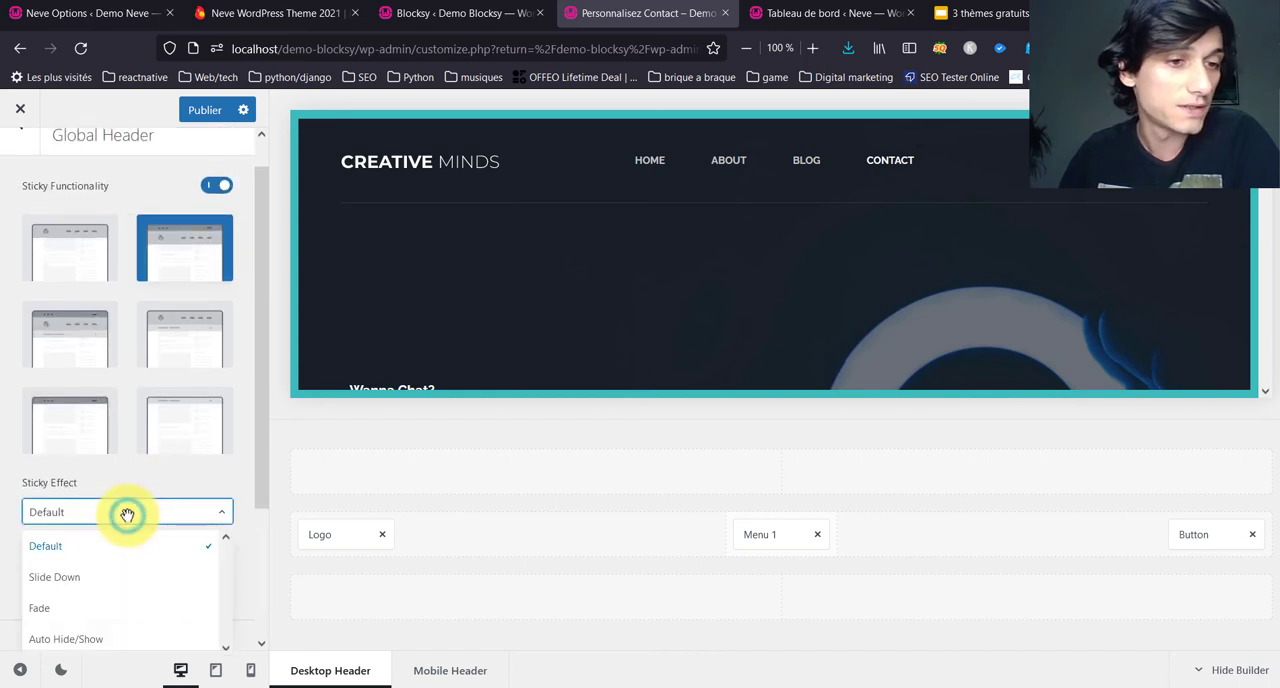
pyautogui.scroll(-2, 112, 570)
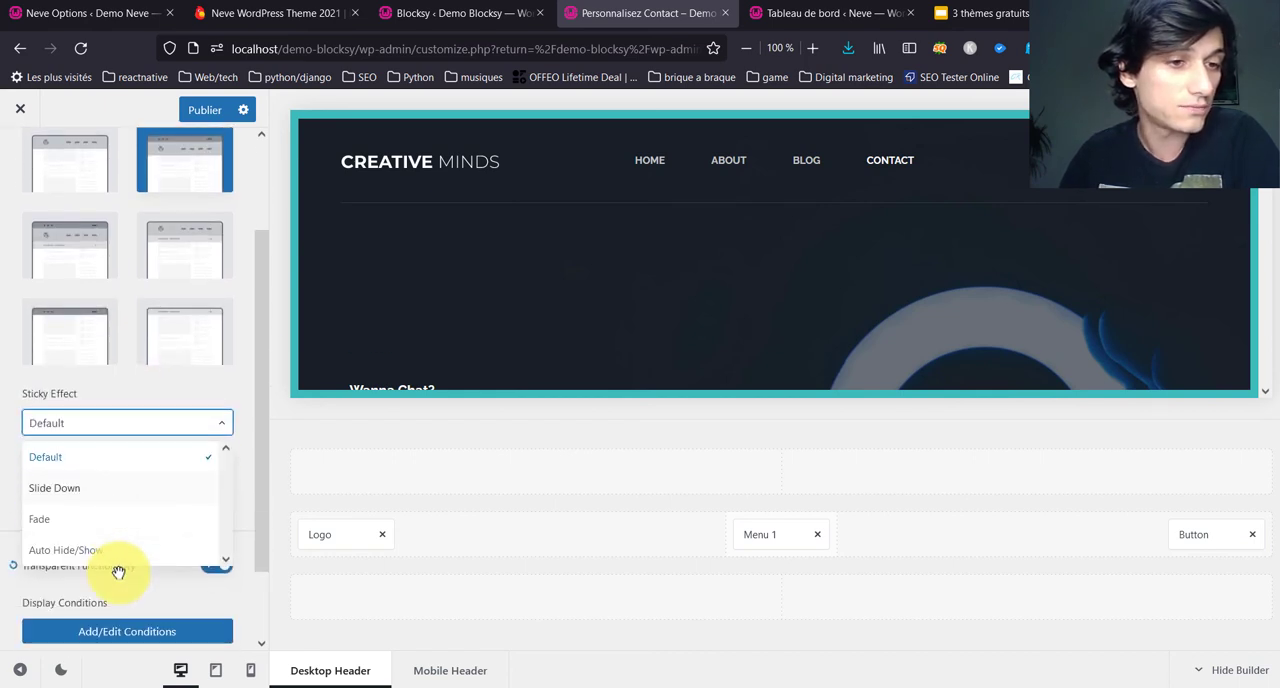
pyautogui.click(112, 381)
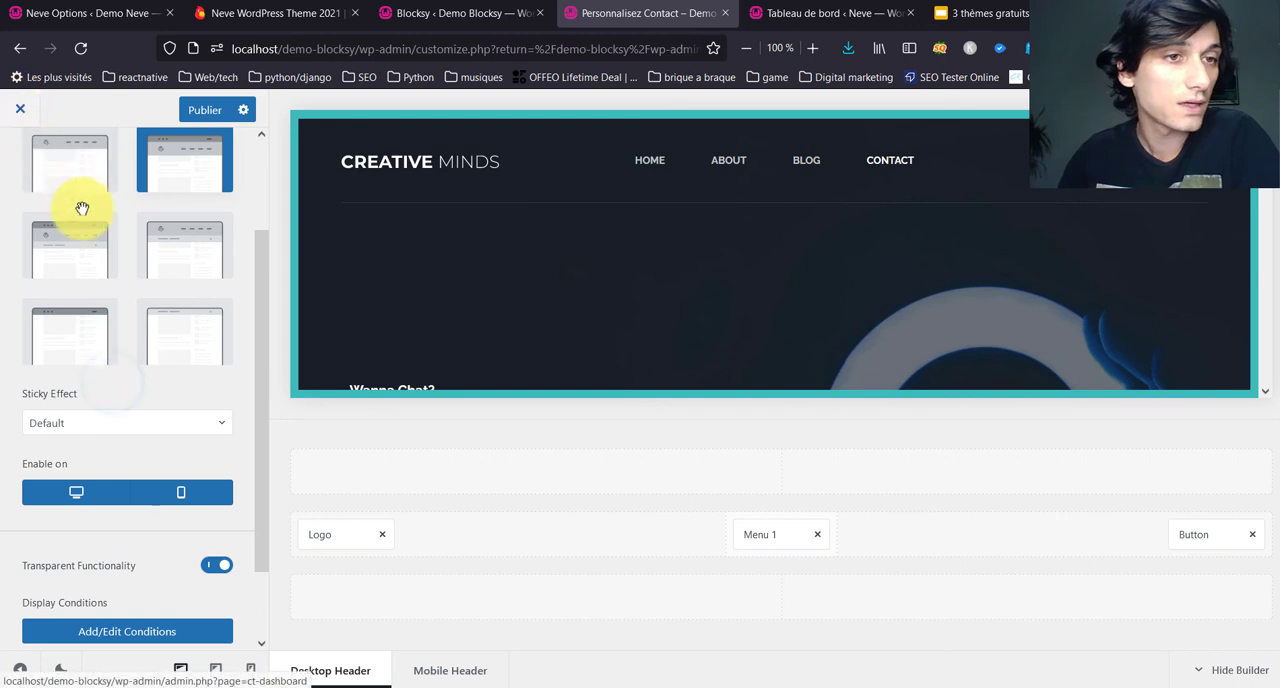
# Step: Return to the header elements, add Socials to the right end of the desktop header's top row and check it in the preview
pyautogui.scroll(2, 86, 209)
pyautogui.click(27, 165)
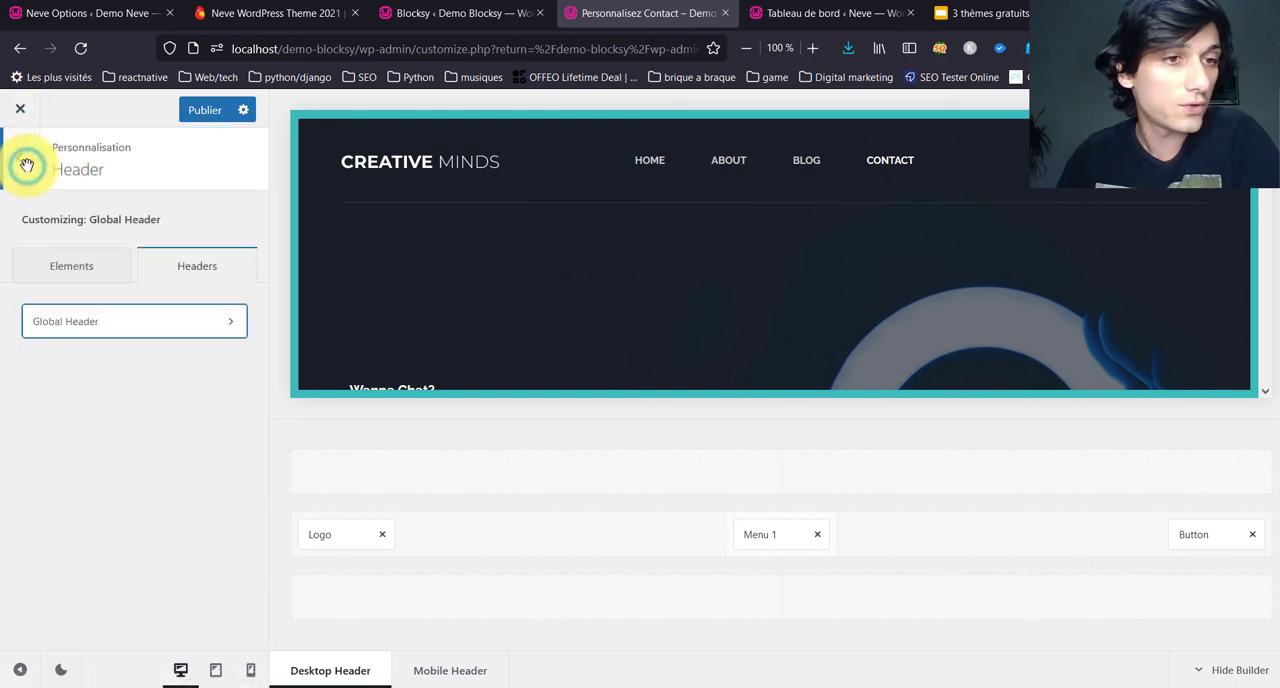
pyautogui.click(86, 270)
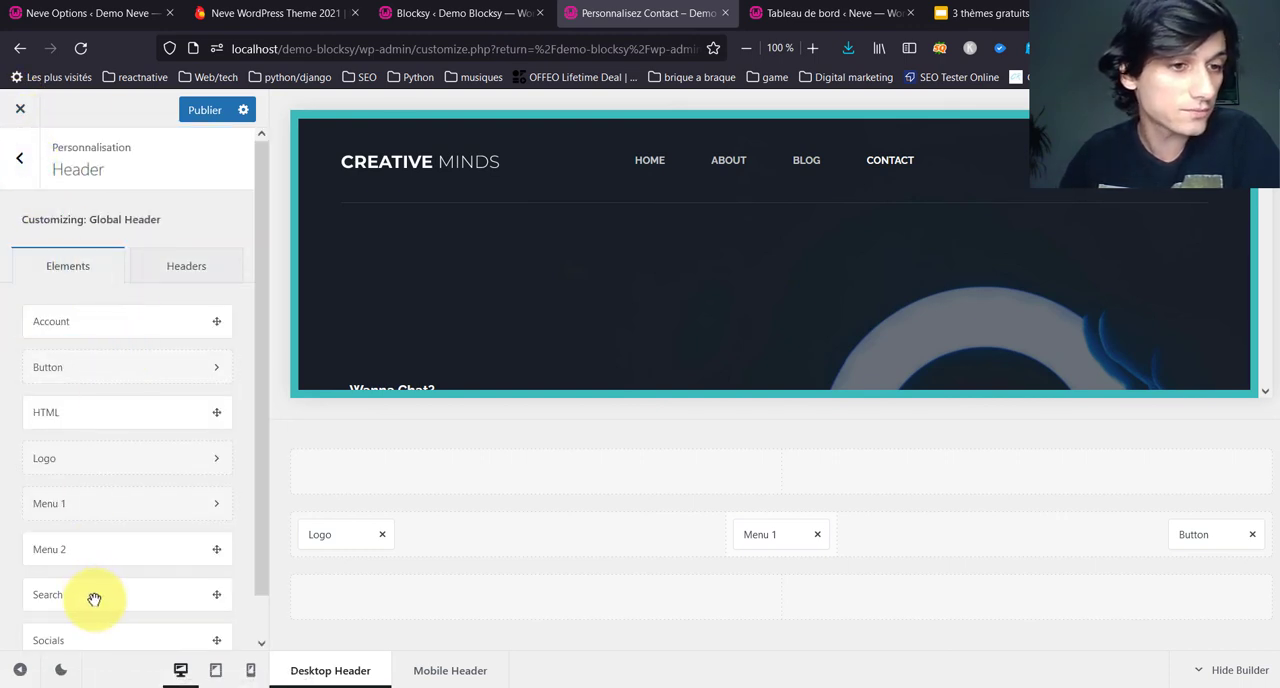
pyautogui.scroll(-1, 94, 600)
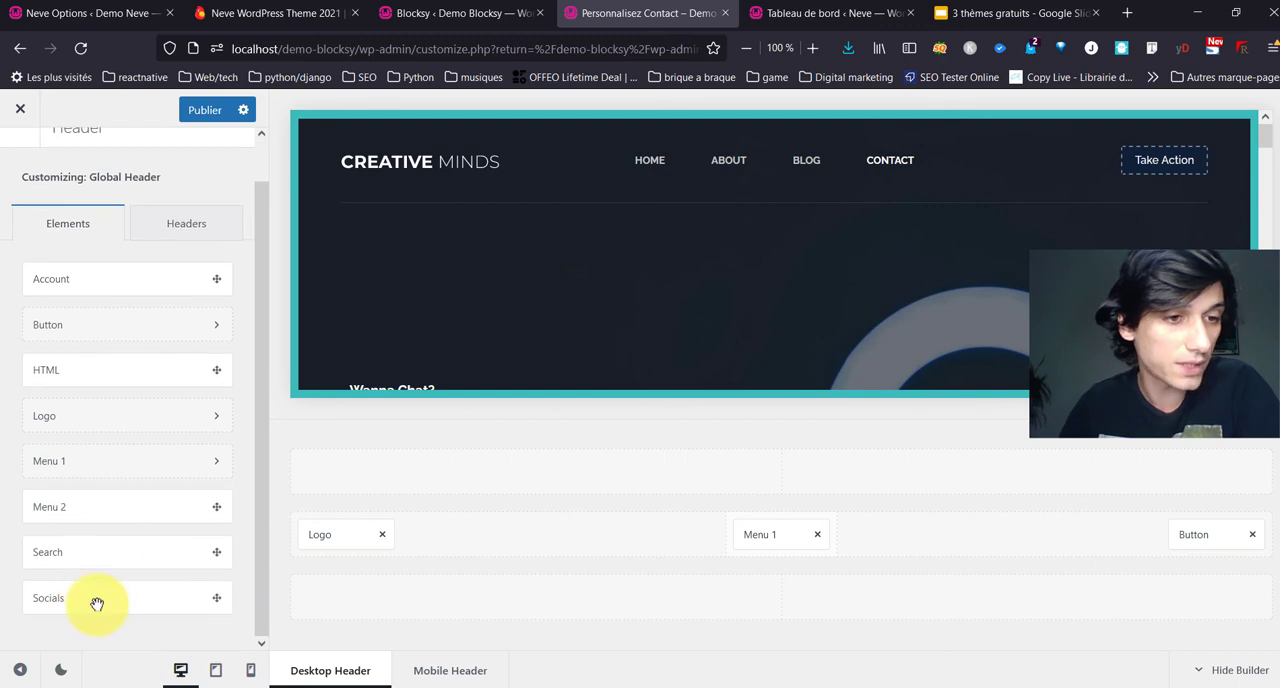
pyautogui.moveTo(179, 586); pyautogui.dragTo(1080, 463)
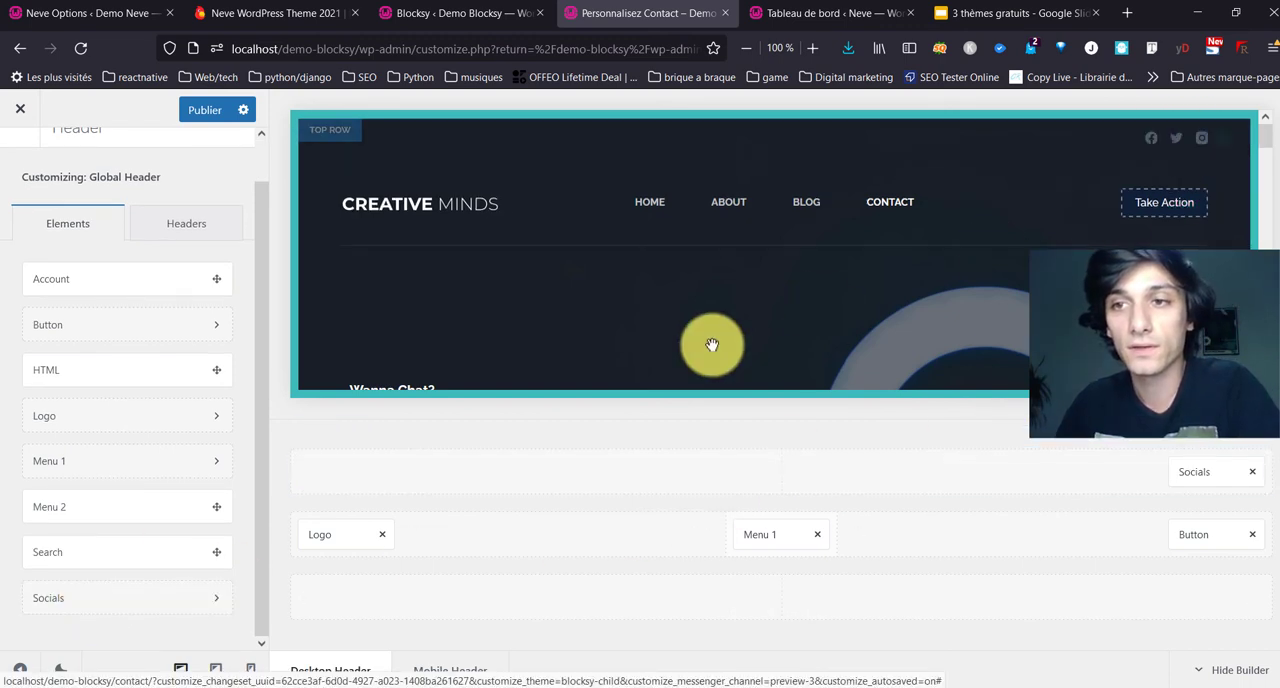
pyautogui.scroll(-3, 712, 345)
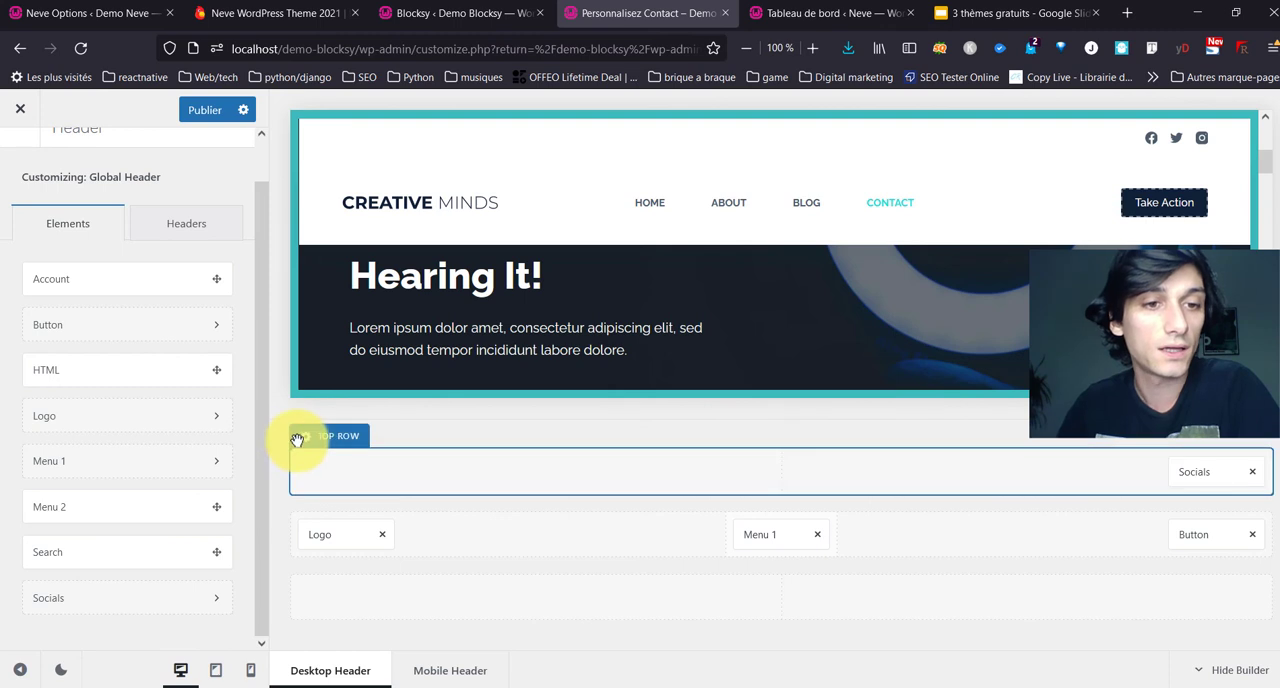
# Step: Set the header Top Row's sticky-state background to the first palette colour, #3cbabb, and return to the main customizer list
pyautogui.click(302, 435)
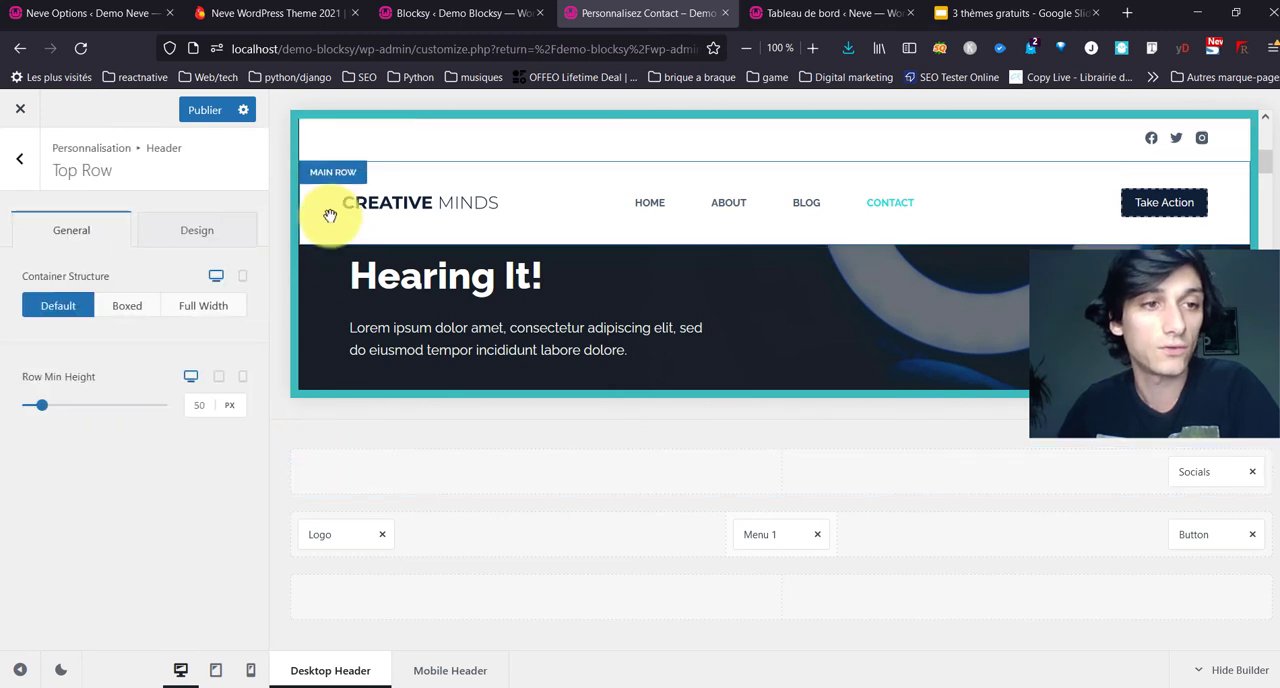
pyautogui.click(163, 233)
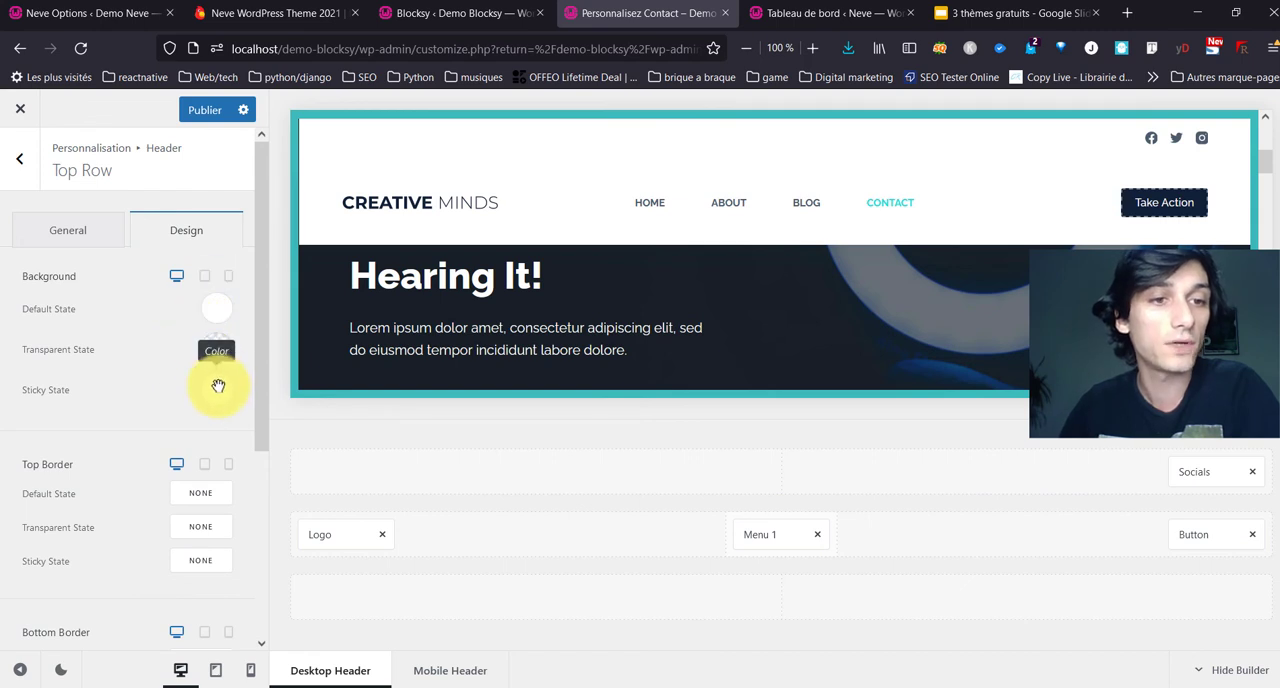
pyautogui.click(218, 386)
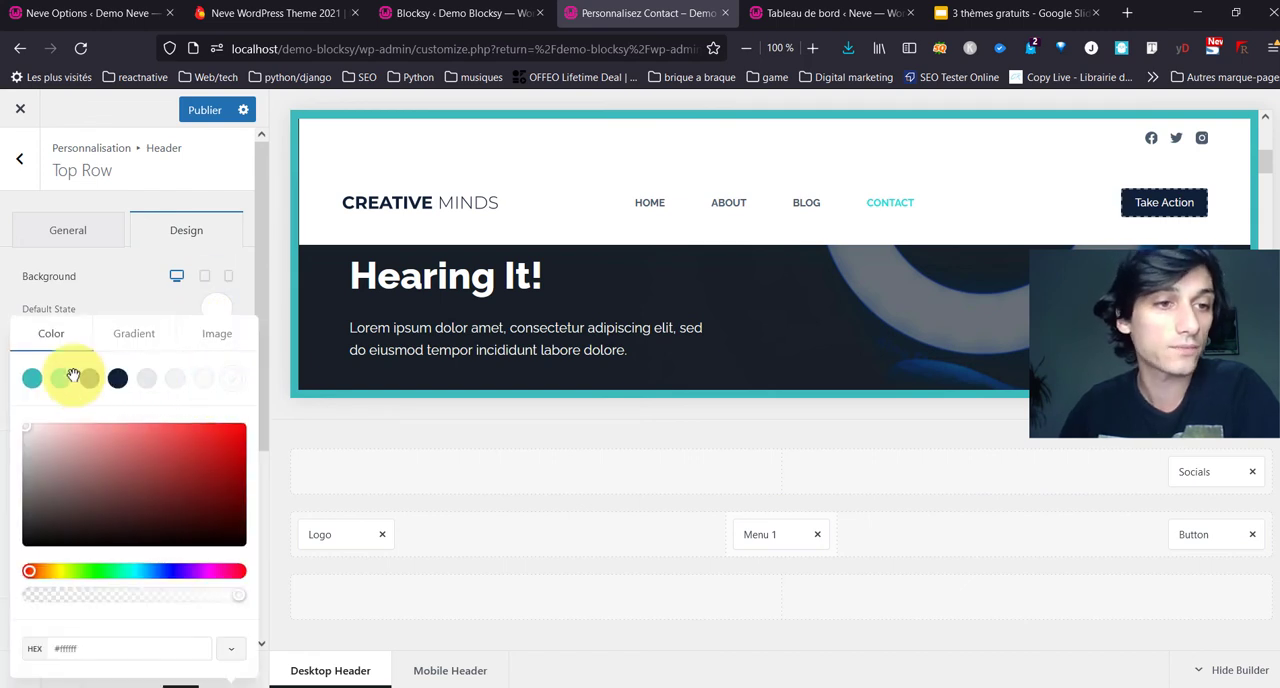
pyautogui.click(38, 372)
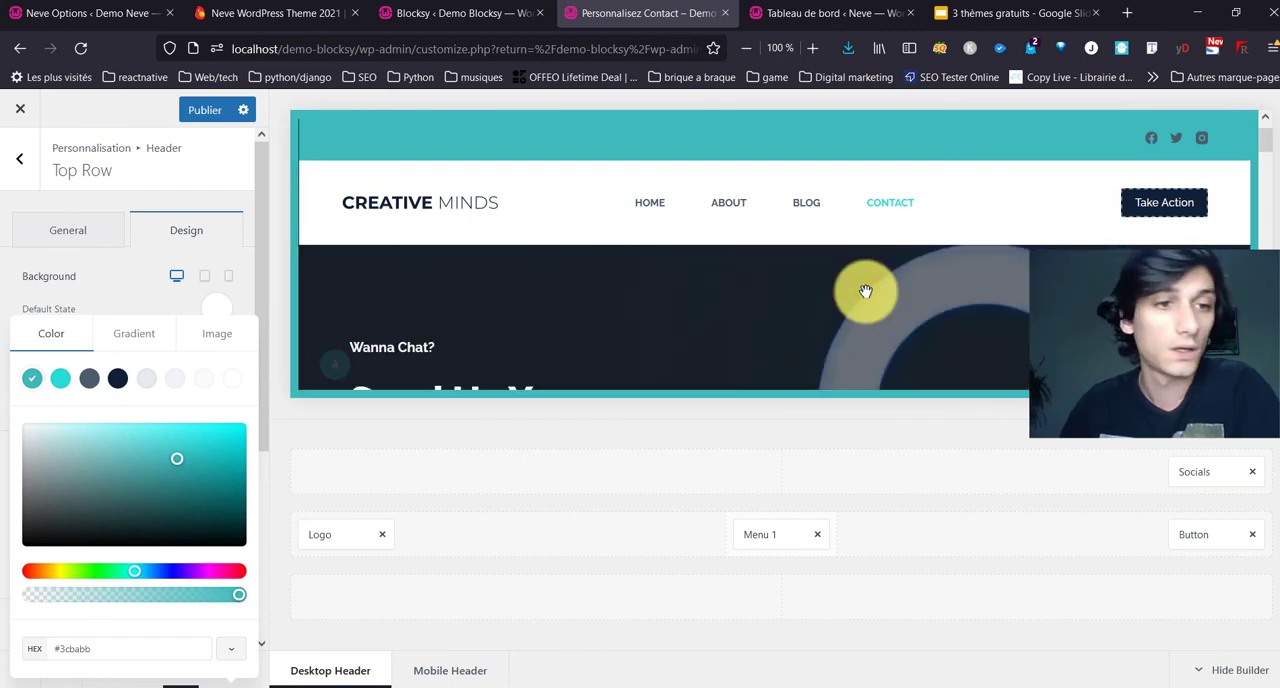
pyautogui.click(68, 227)
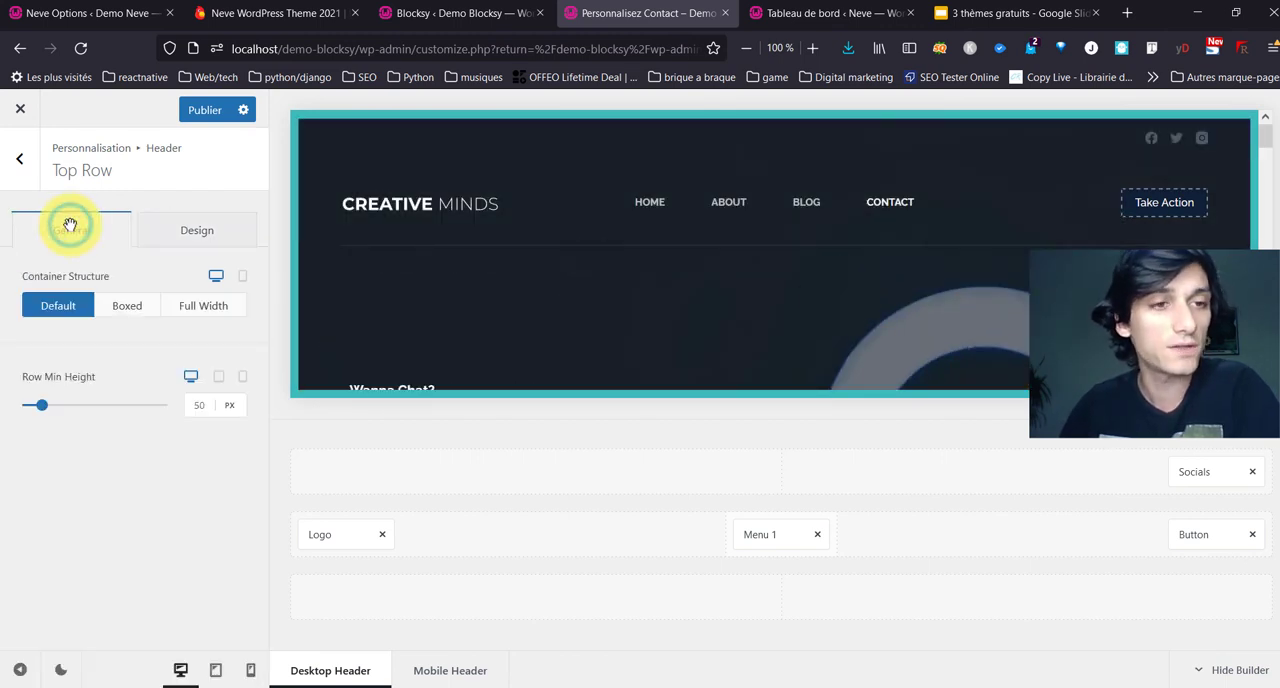
pyautogui.click(19, 163)
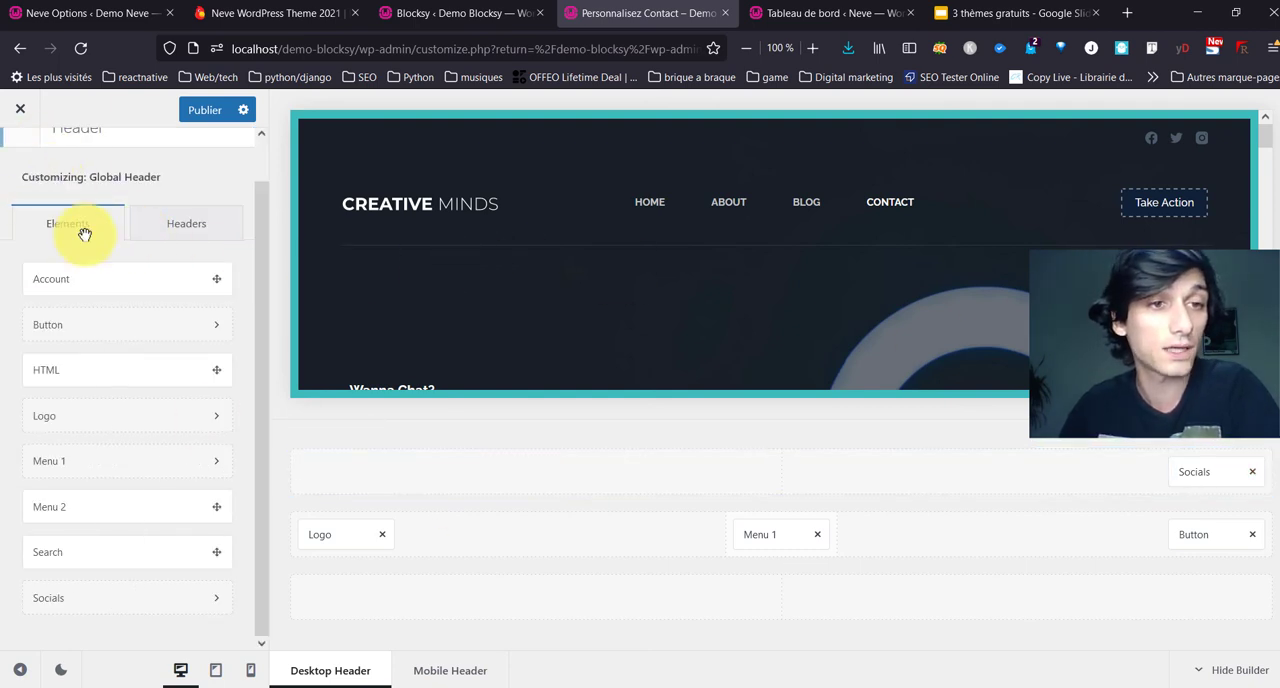
pyautogui.scroll(1, 66, 215)
pyautogui.click(29, 172)
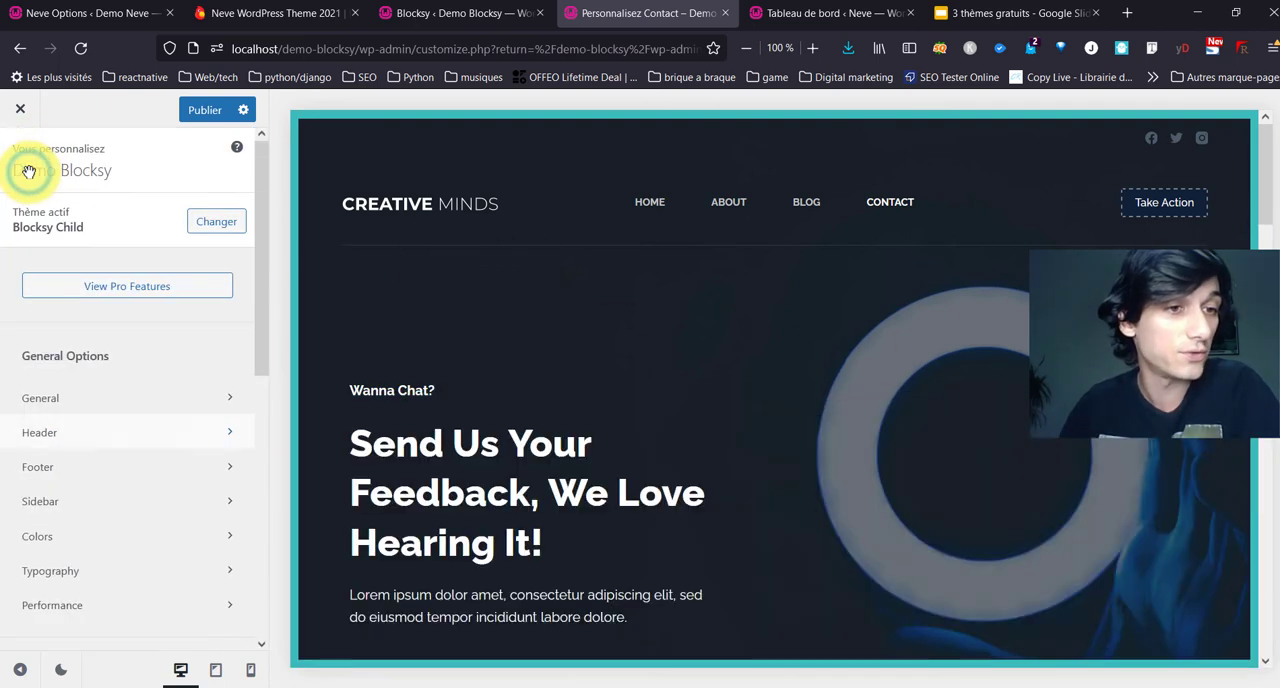
# Step: Open the Footer builder and compare its rows and widget areas with the footer in the page preview
pyautogui.click(57, 464)
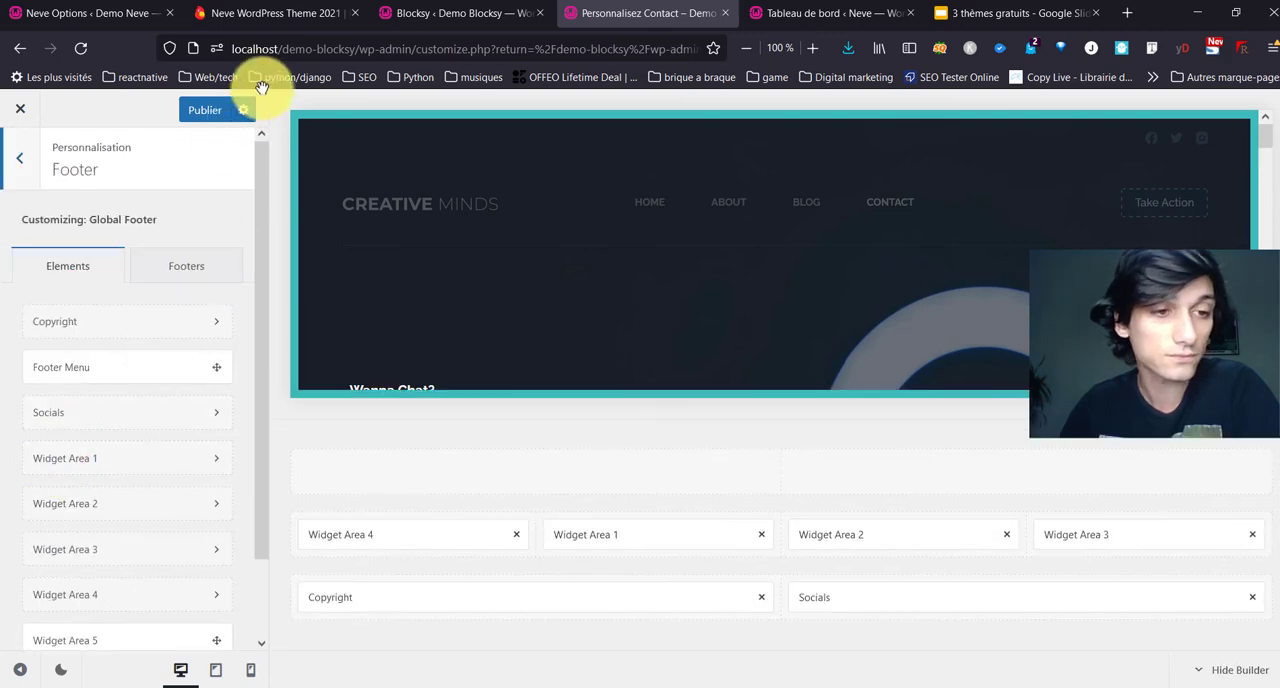
pyautogui.scroll(-3, 705, 296)
pyautogui.scroll(-6, 705, 296)
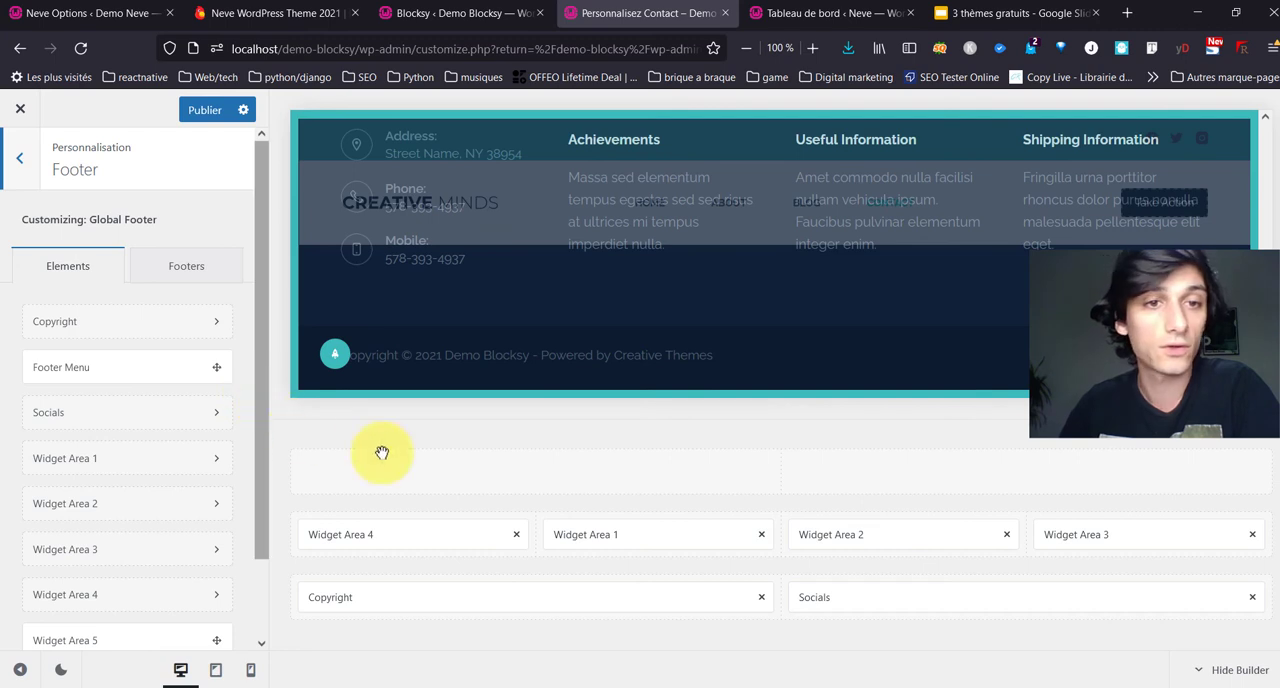
pyautogui.scroll(1, 545, 299)
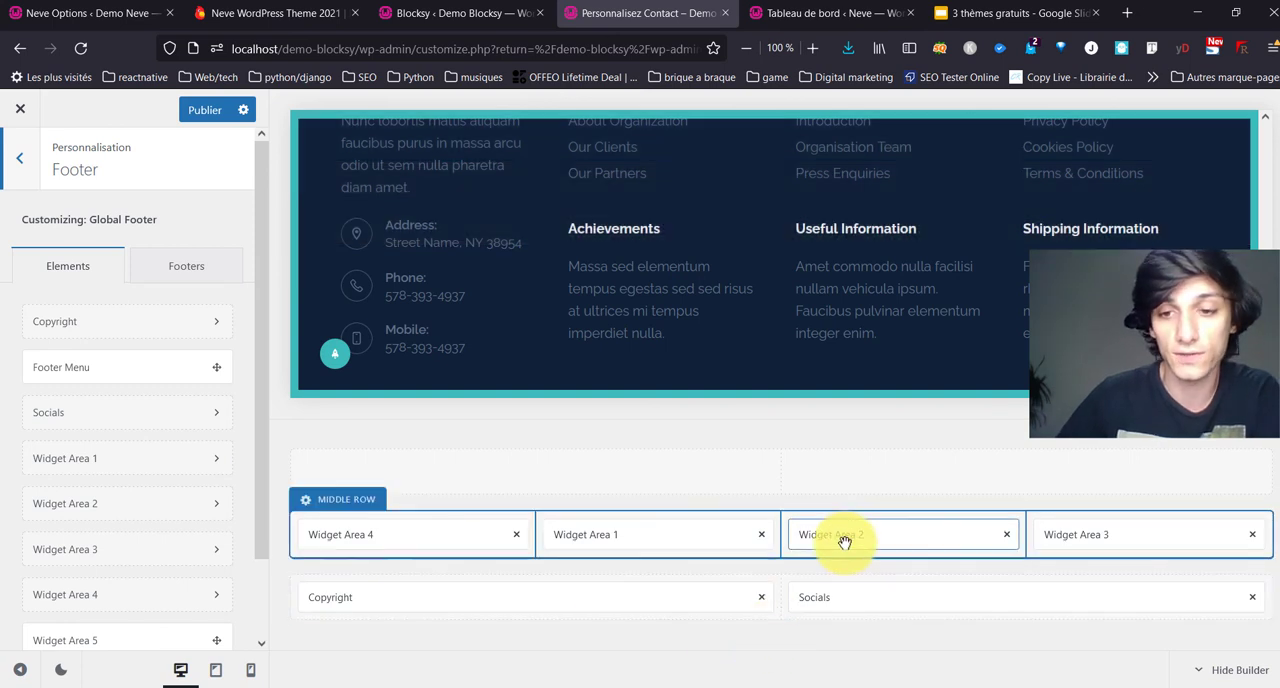
pyautogui.scroll(-1, 880, 360)
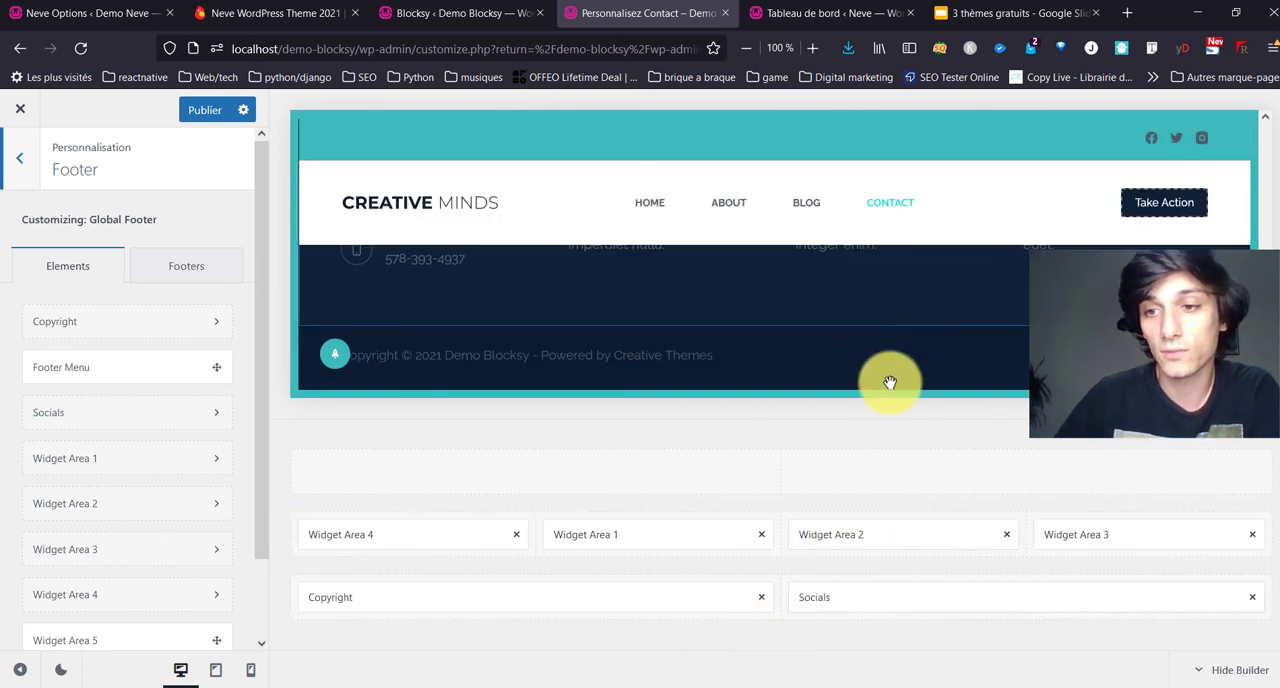
pyautogui.scroll(-2, 134, 503)
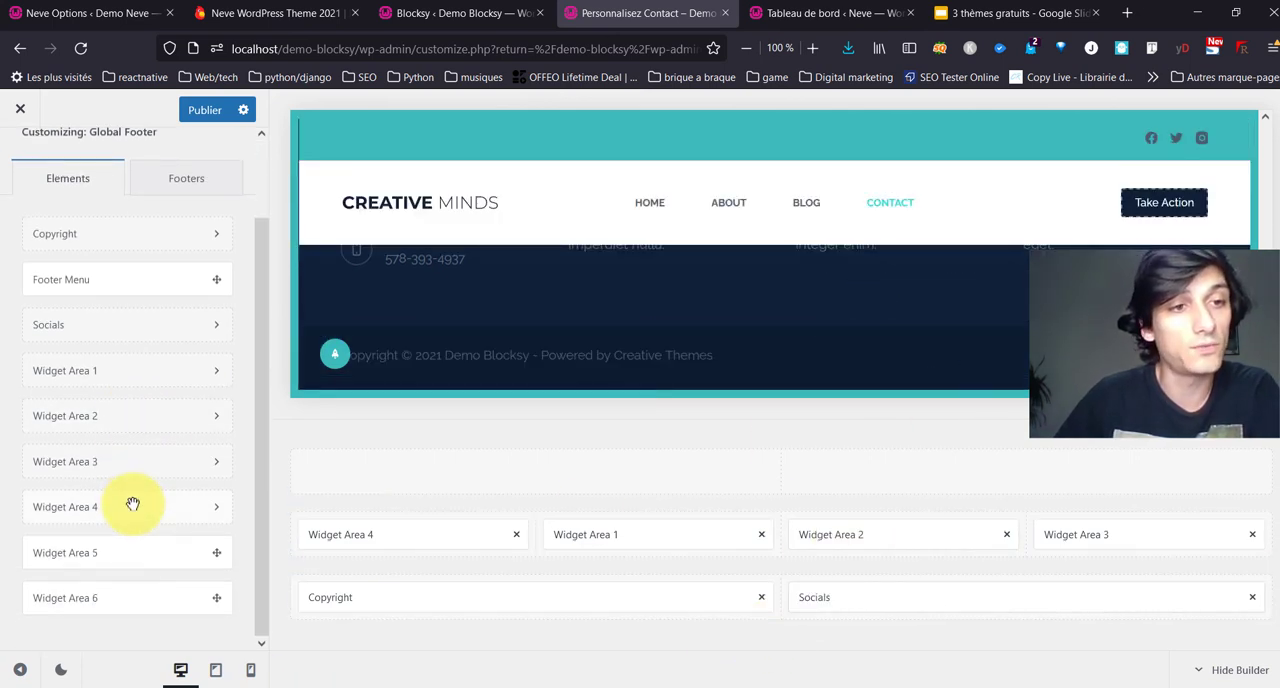
# Step: Review the Global Footer's reveal effect and background options, then leave the footer settings
pyautogui.scroll(2, 134, 503)
pyautogui.click(163, 266)
pyautogui.click(70, 280)
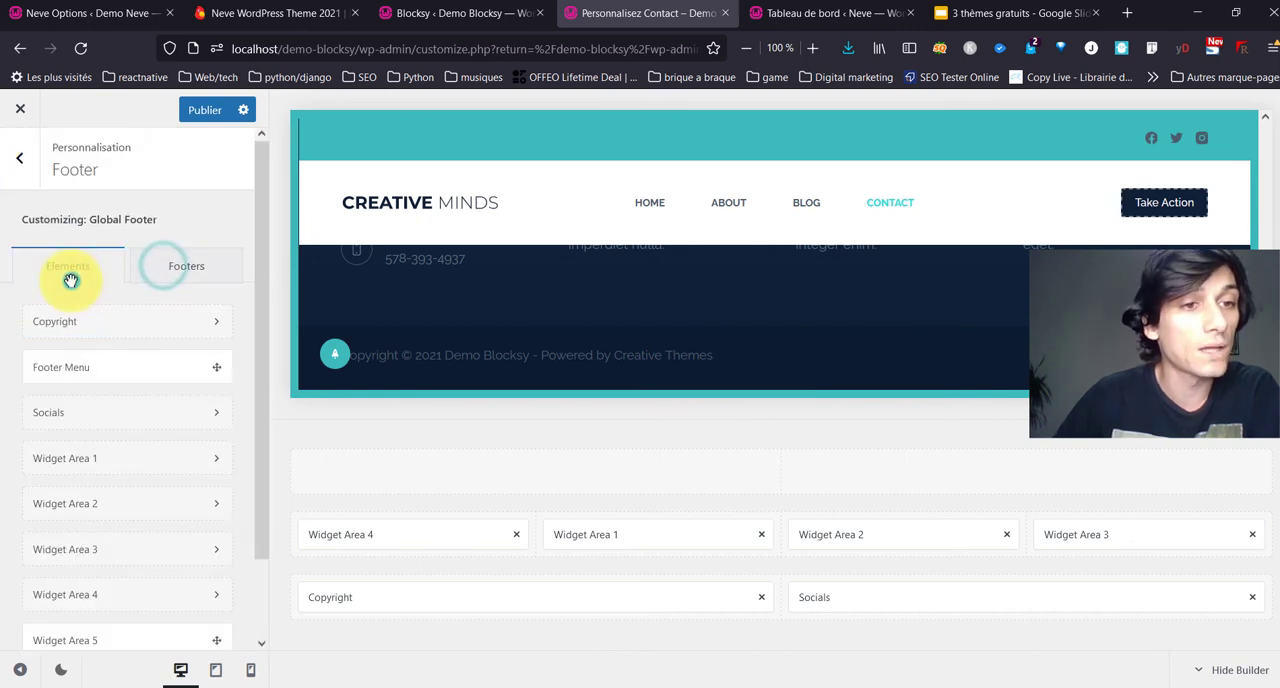
pyautogui.click(166, 270)
pyautogui.click(115, 317)
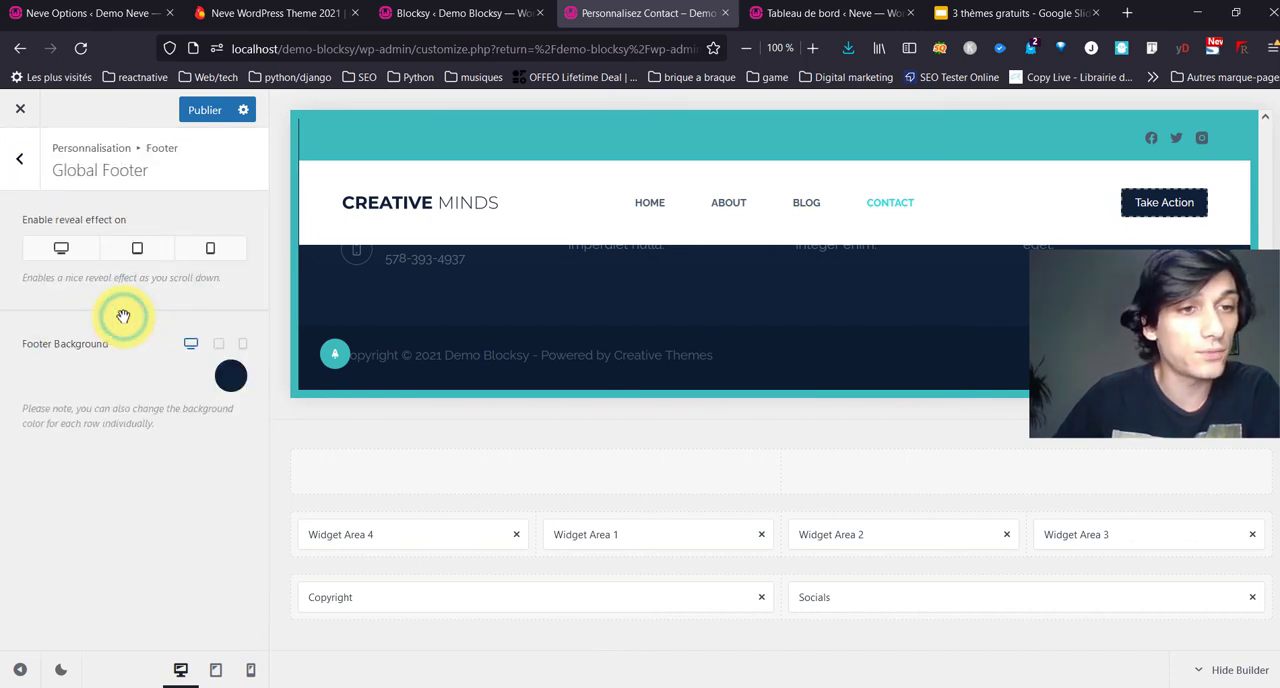
pyautogui.click(14, 155)
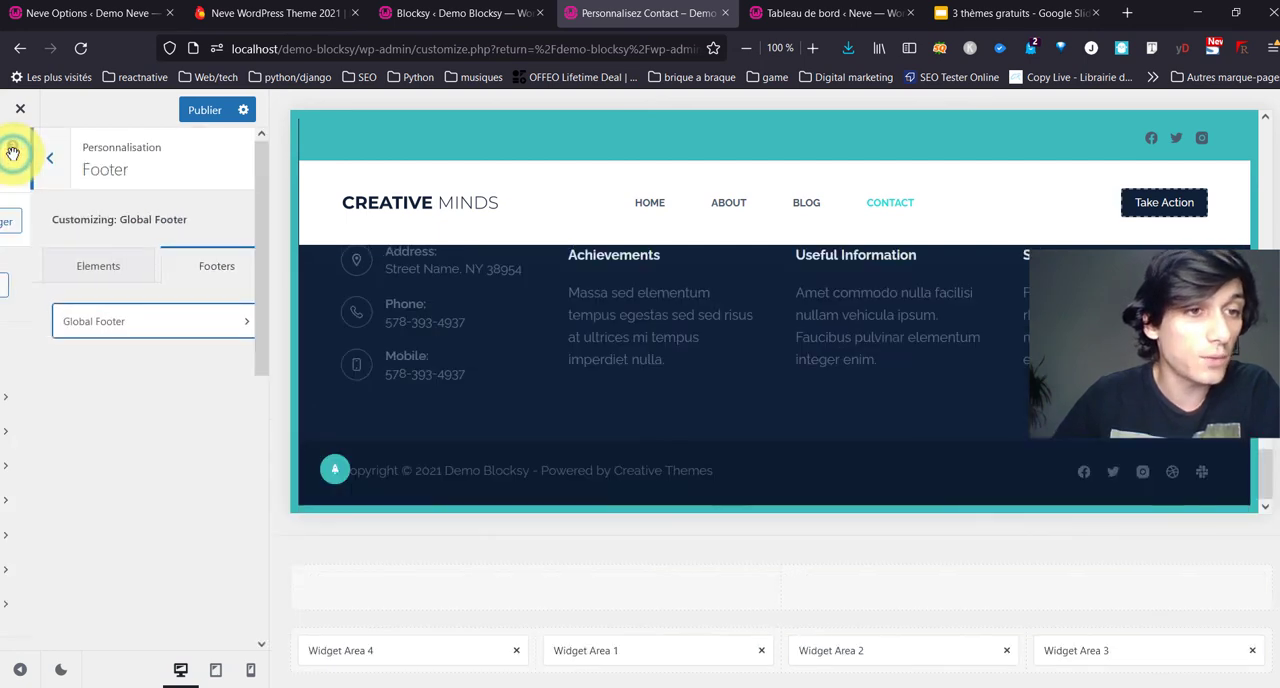
# Step: Open the Sidebar settings and bring the Blog page into the preview to examine its sidebar
pyautogui.click(14, 152)
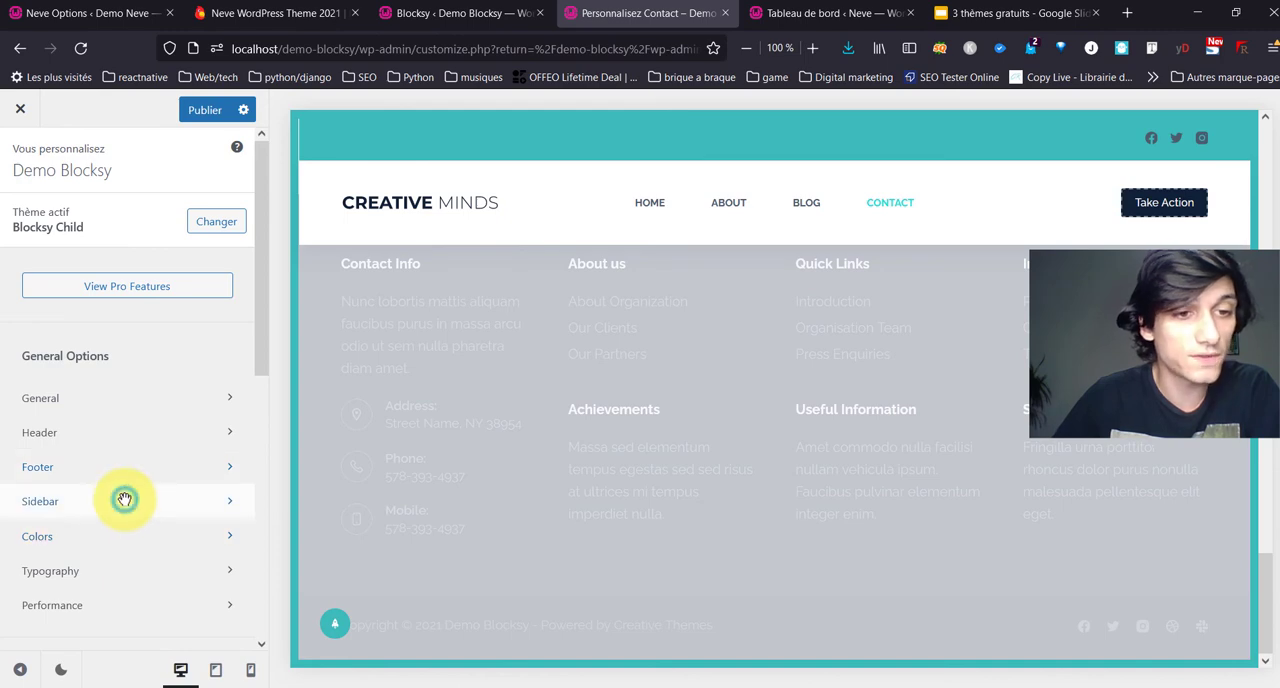
pyautogui.click(124, 500)
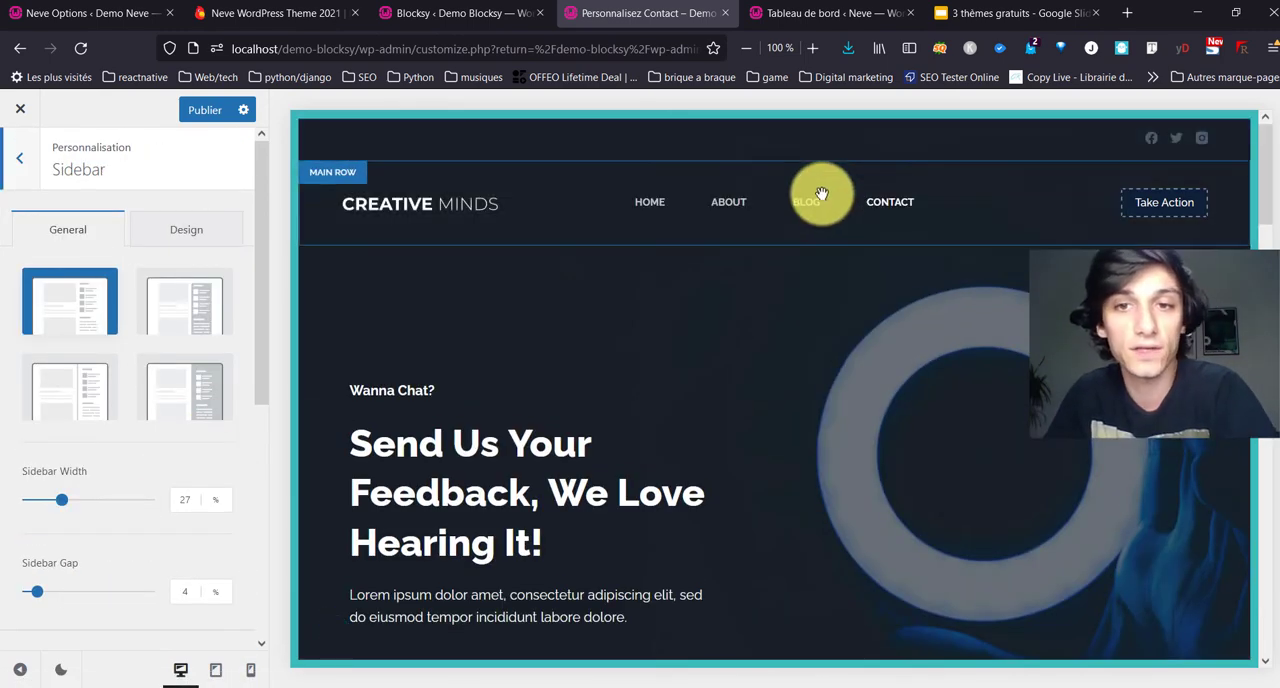
pyautogui.click(818, 198)
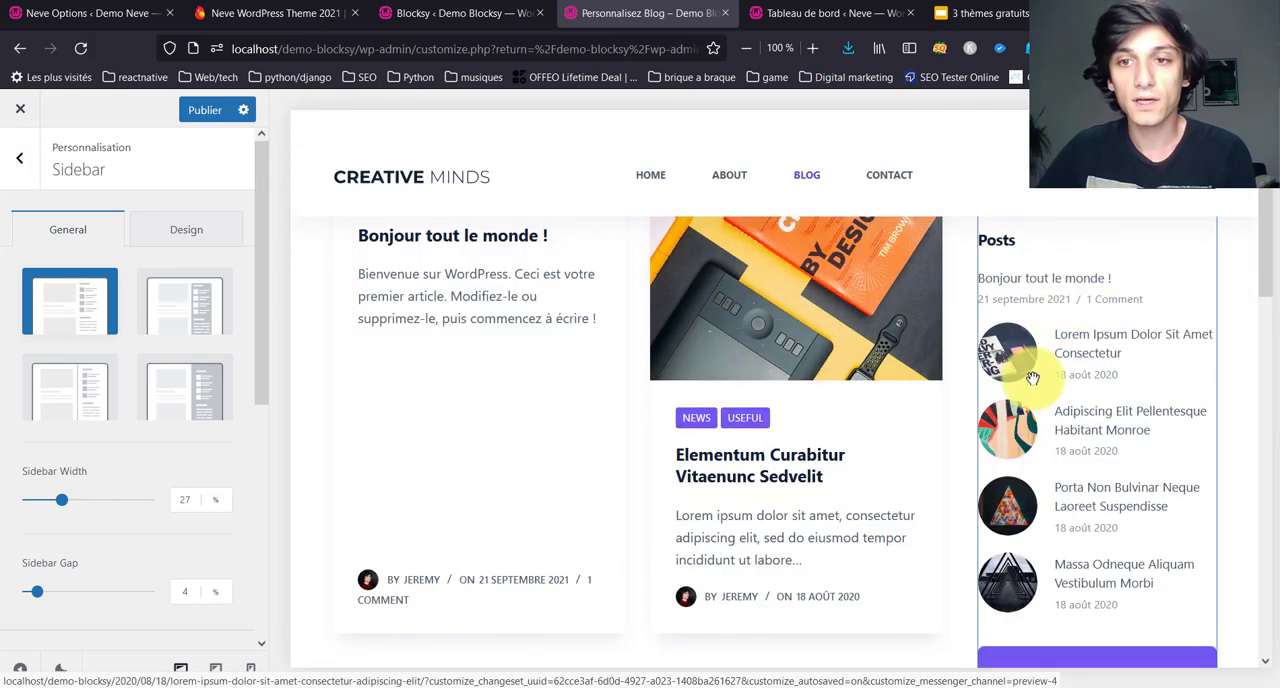
pyautogui.scroll(-3, 1094, 400)
pyautogui.scroll(5, 1046, 394)
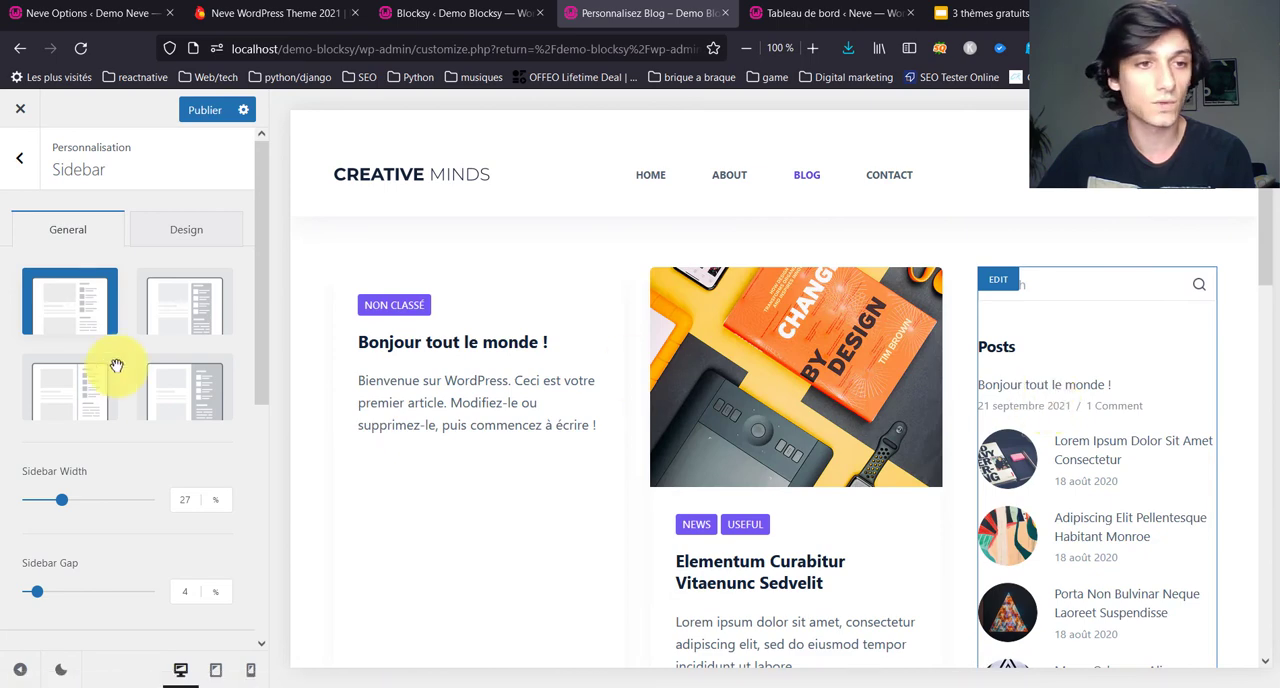
# Step: Try the second sidebar layout, settle on the fourth one, and review the width, gap and spacing options
pyautogui.click(200, 310)
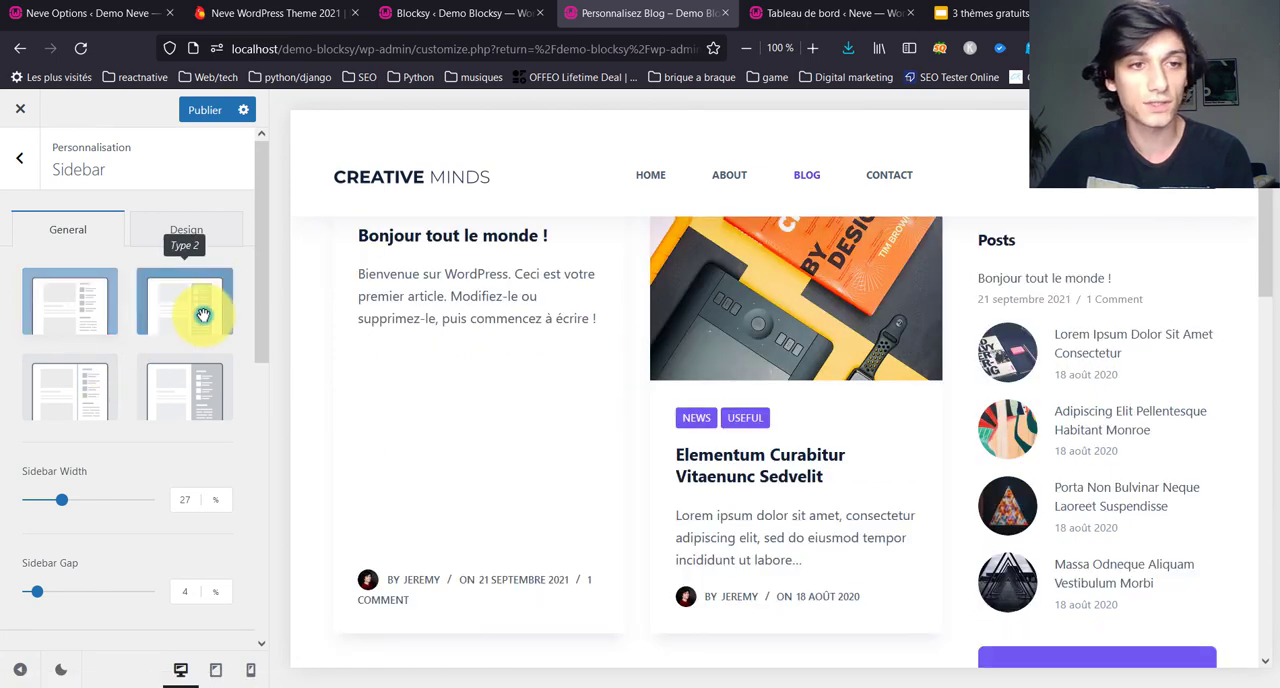
pyautogui.click(190, 380)
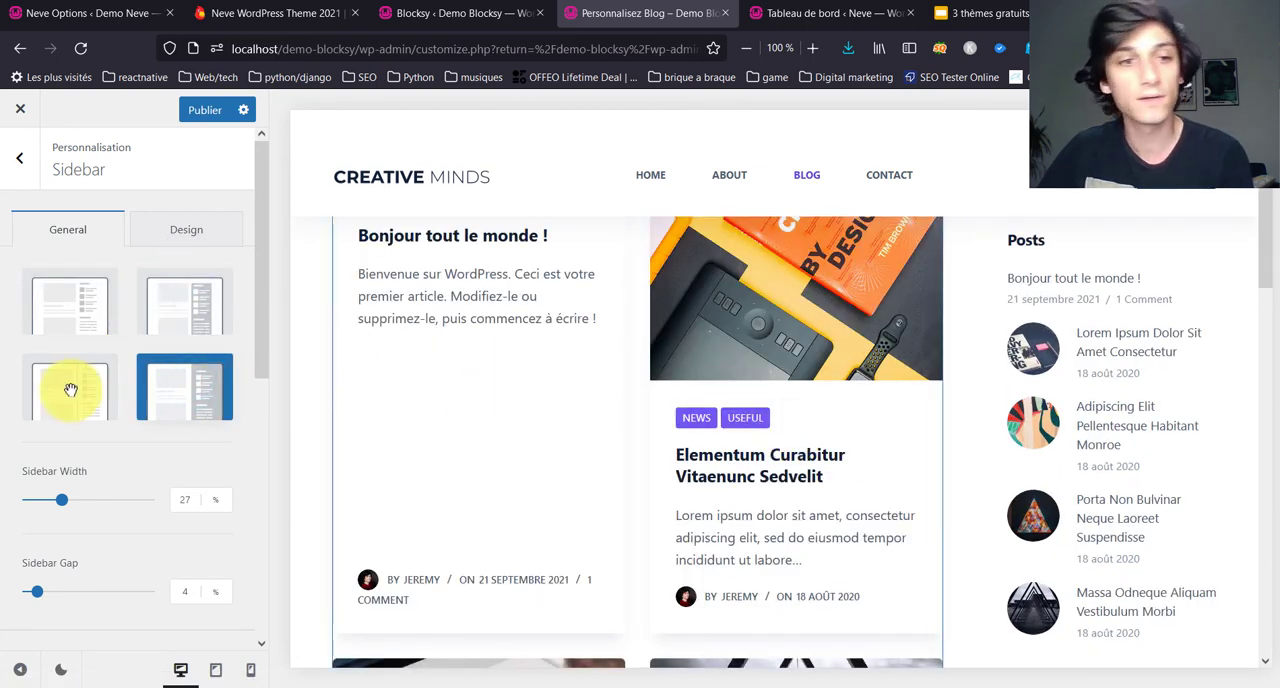
pyautogui.scroll(-2, 63, 390)
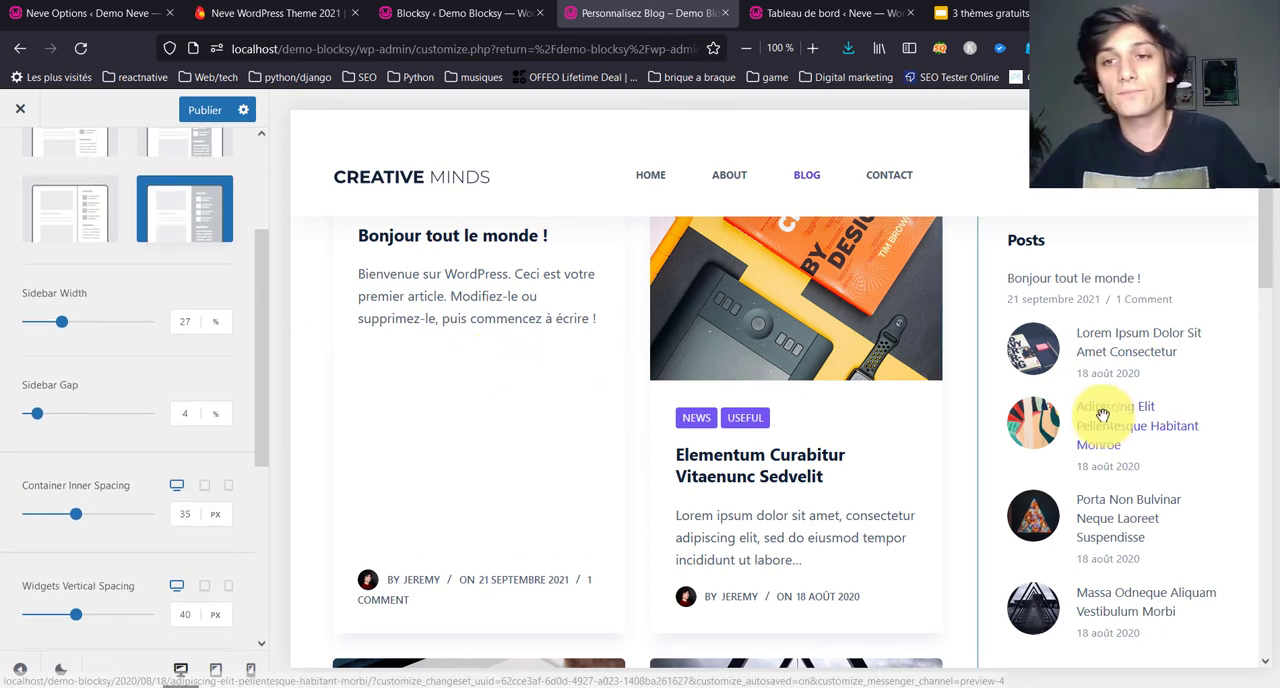
pyautogui.scroll(3, 175, 216)
# Step: Set the sidebar's background colour to the first palette colour, #3cbabb, in its design options
pyautogui.click(183, 222)
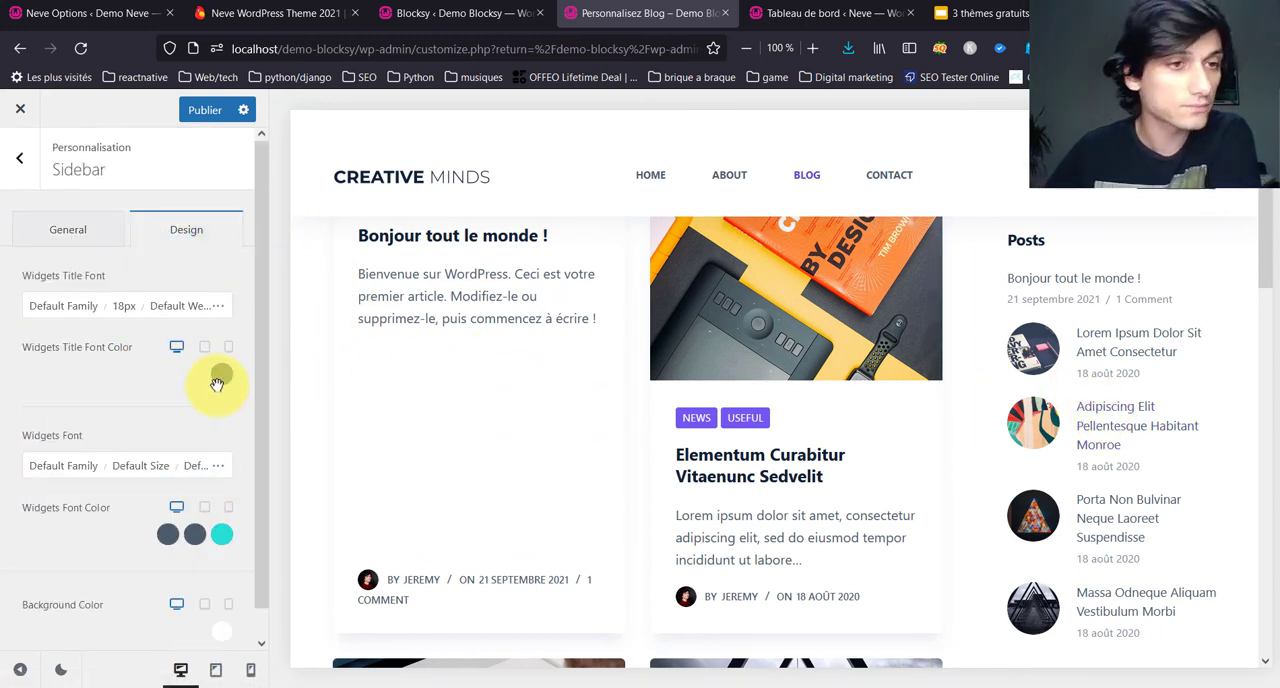
pyautogui.scroll(-1, 206, 478)
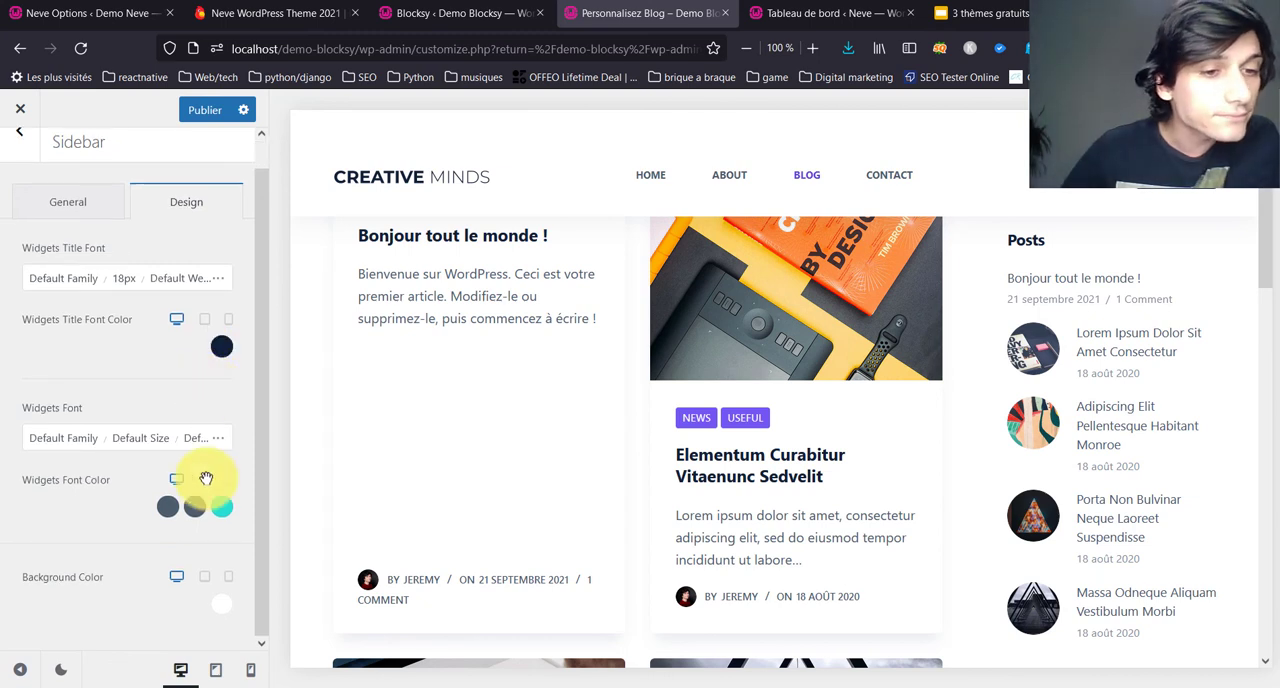
pyautogui.click(224, 598)
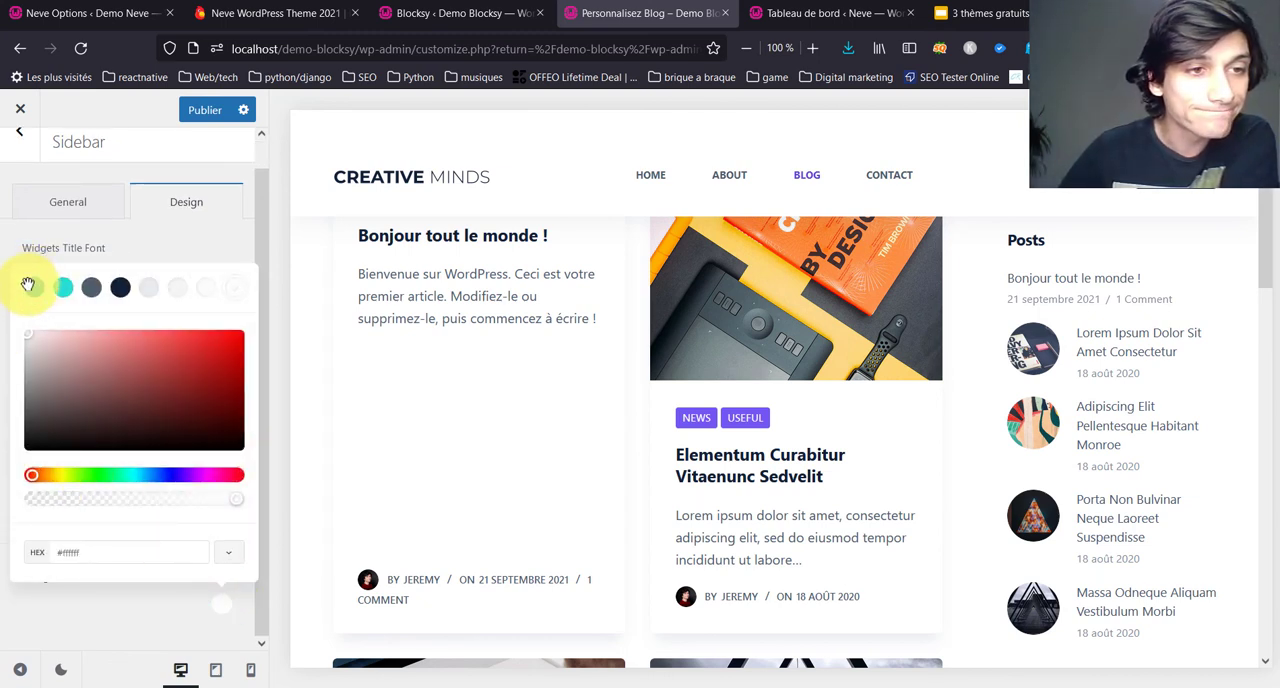
pyautogui.click(30, 287)
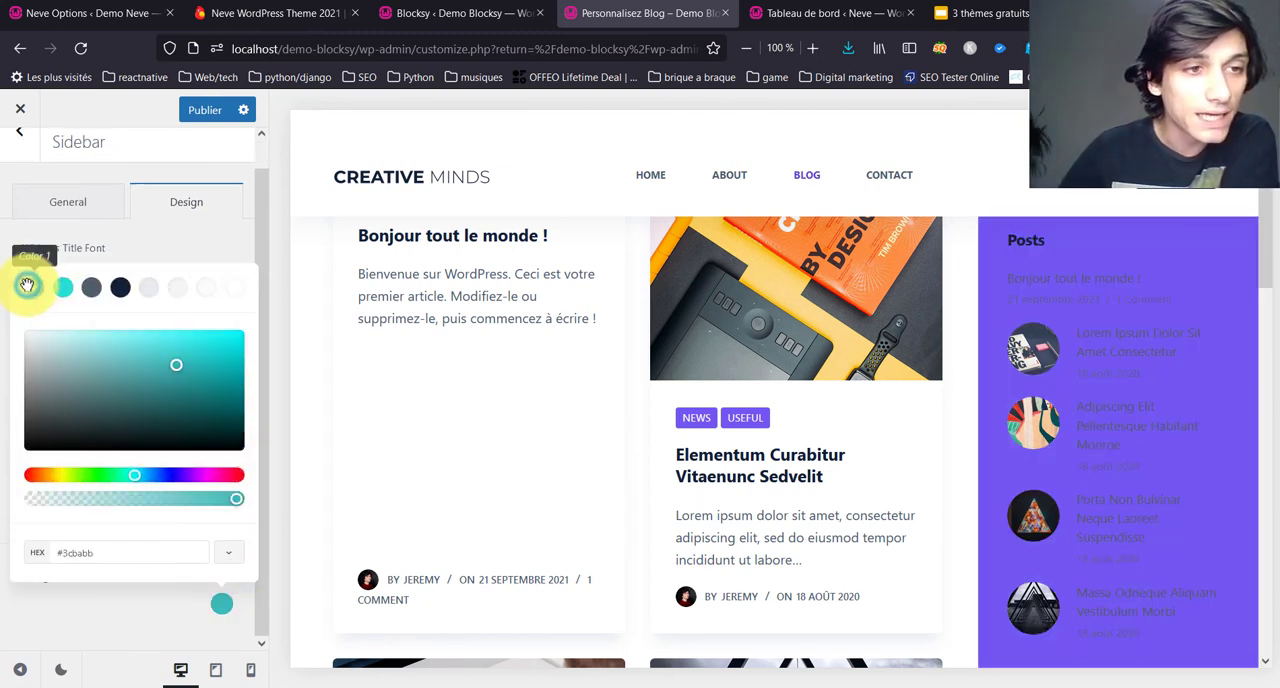
pyautogui.click(141, 227)
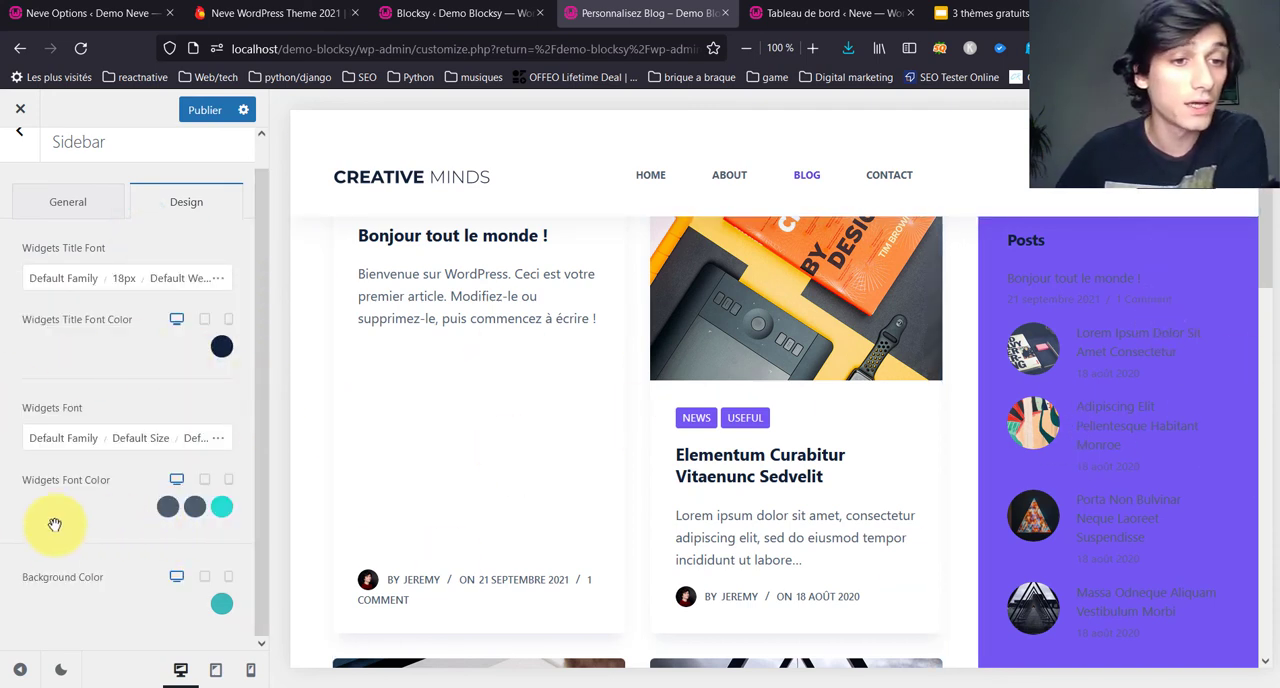
# Step: Set the sidebar widgets' title font colour to white, #ffffff
pyautogui.click(223, 345)
pyautogui.click(228, 396)
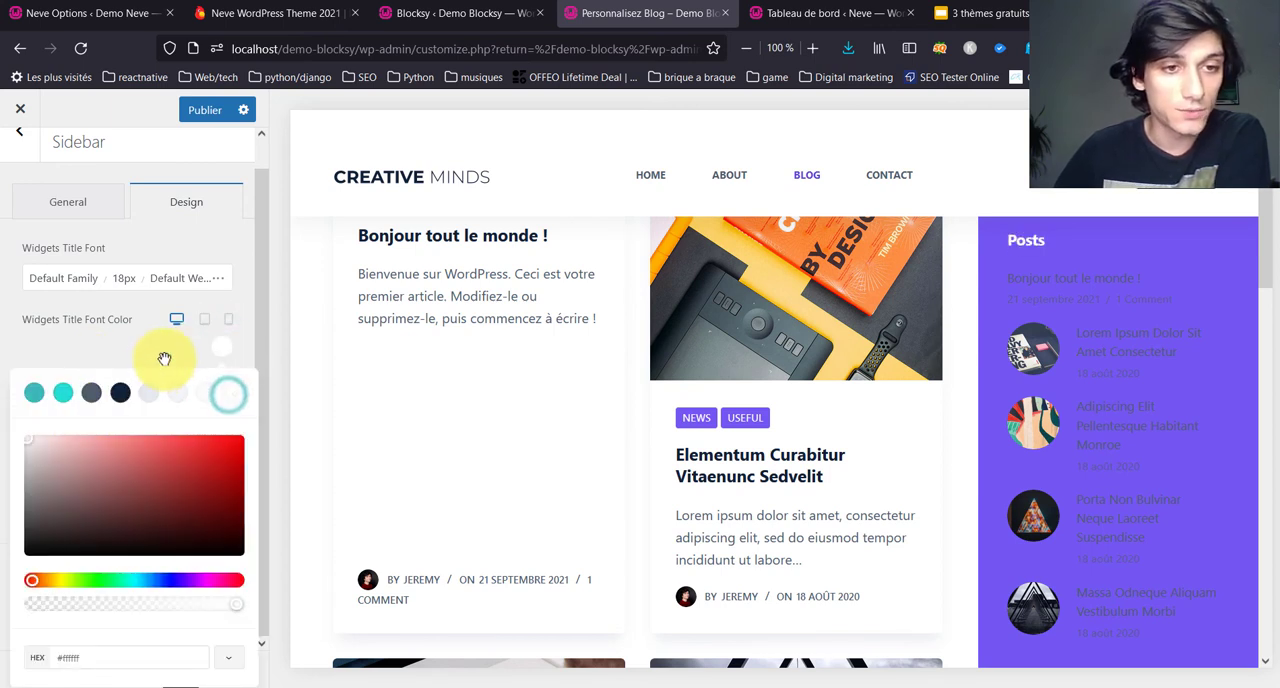
pyautogui.click(165, 358)
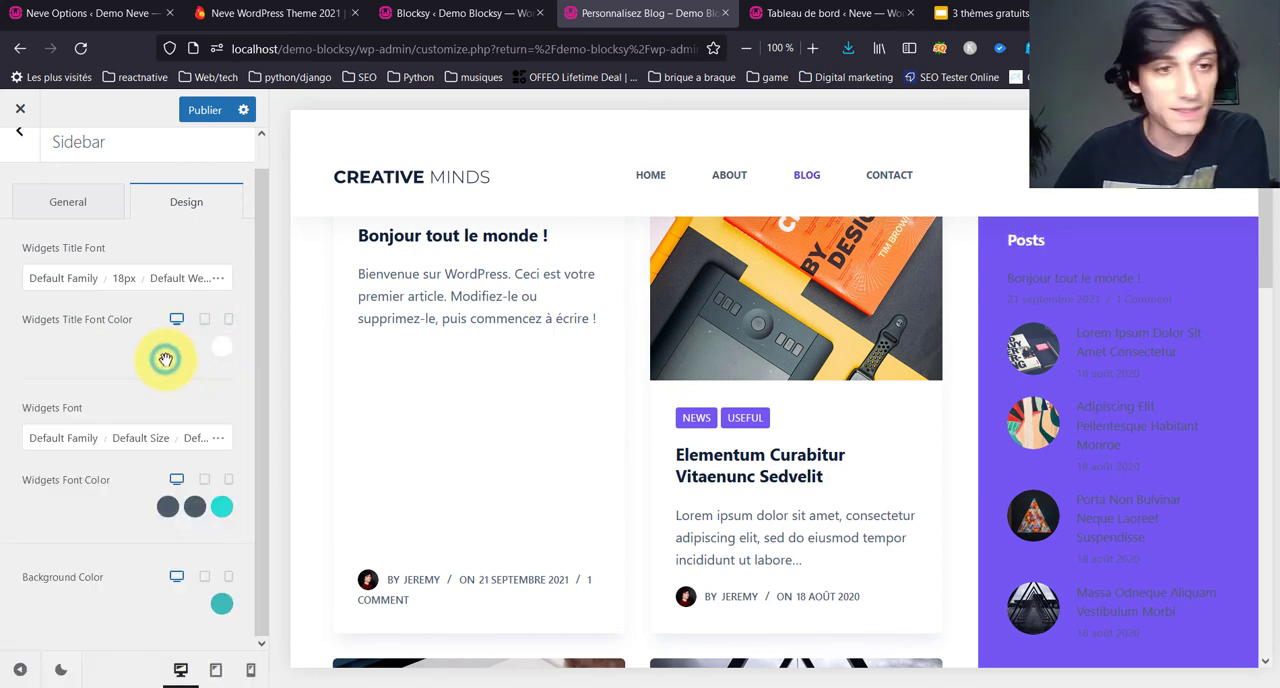
# Step: Set the widgets font colours to #fbfbfc for text, white for links and Color 5, #e7ebee, for link hover
pyautogui.click(229, 507)
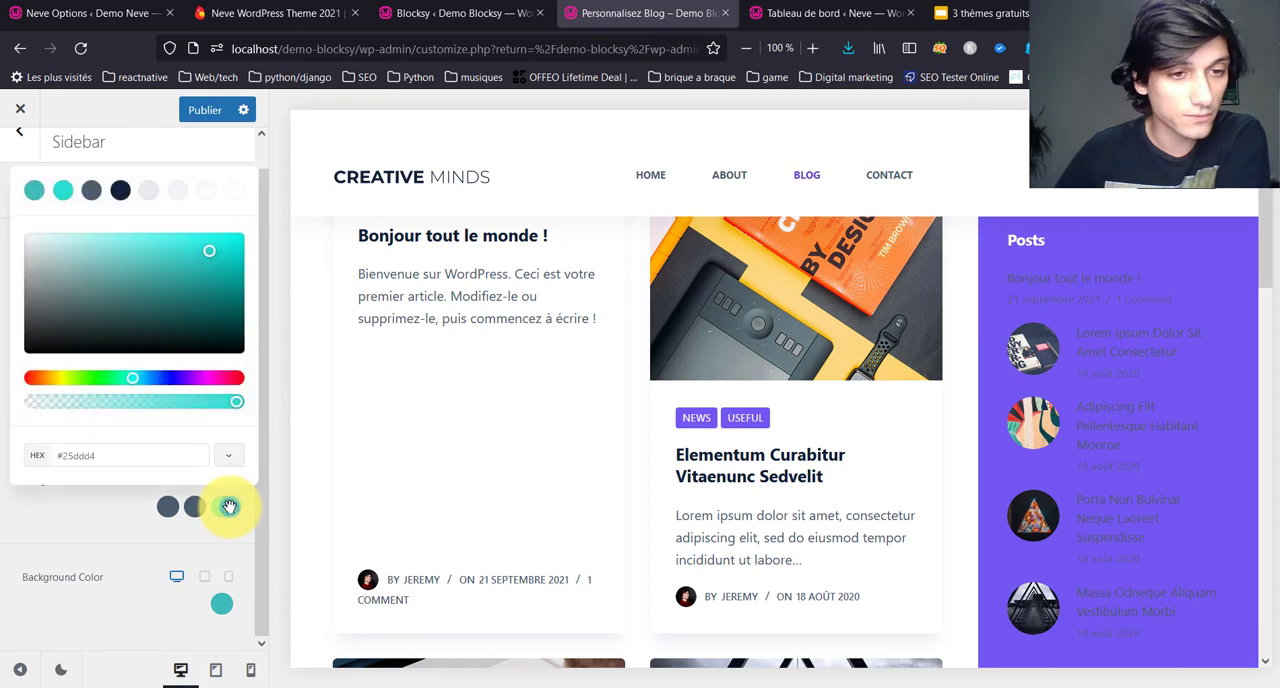
pyautogui.click(143, 188)
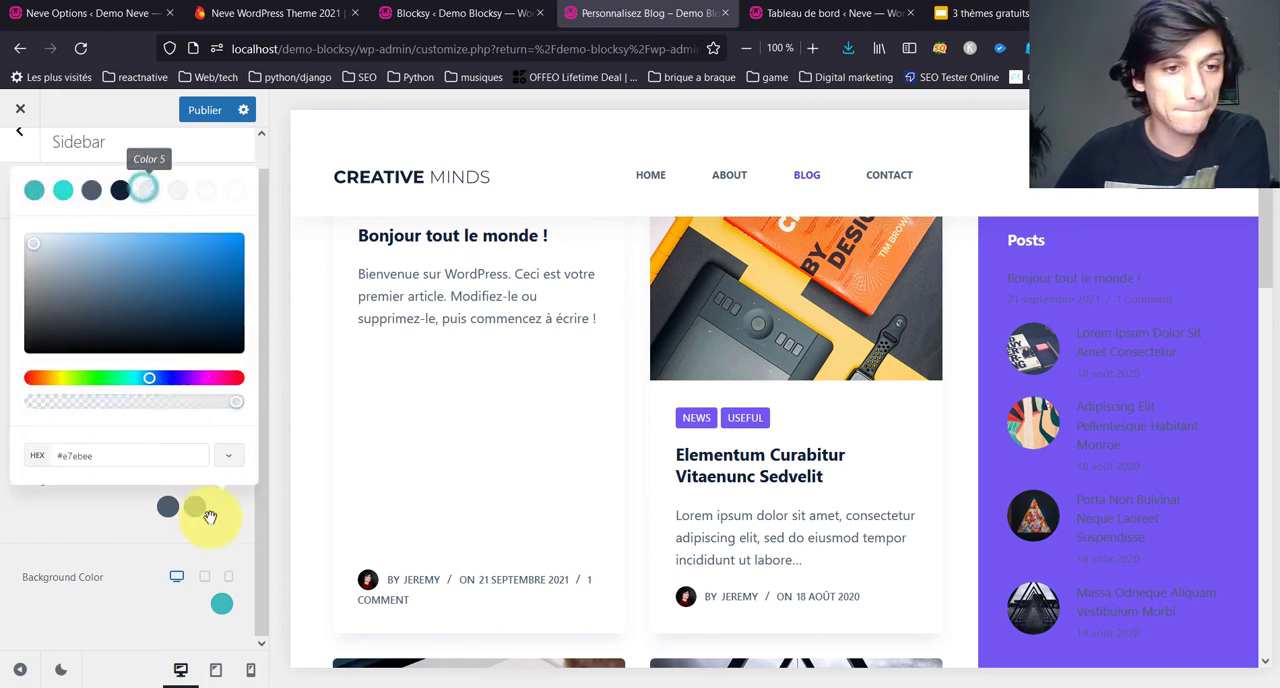
pyautogui.click(232, 192)
pyautogui.click(169, 377)
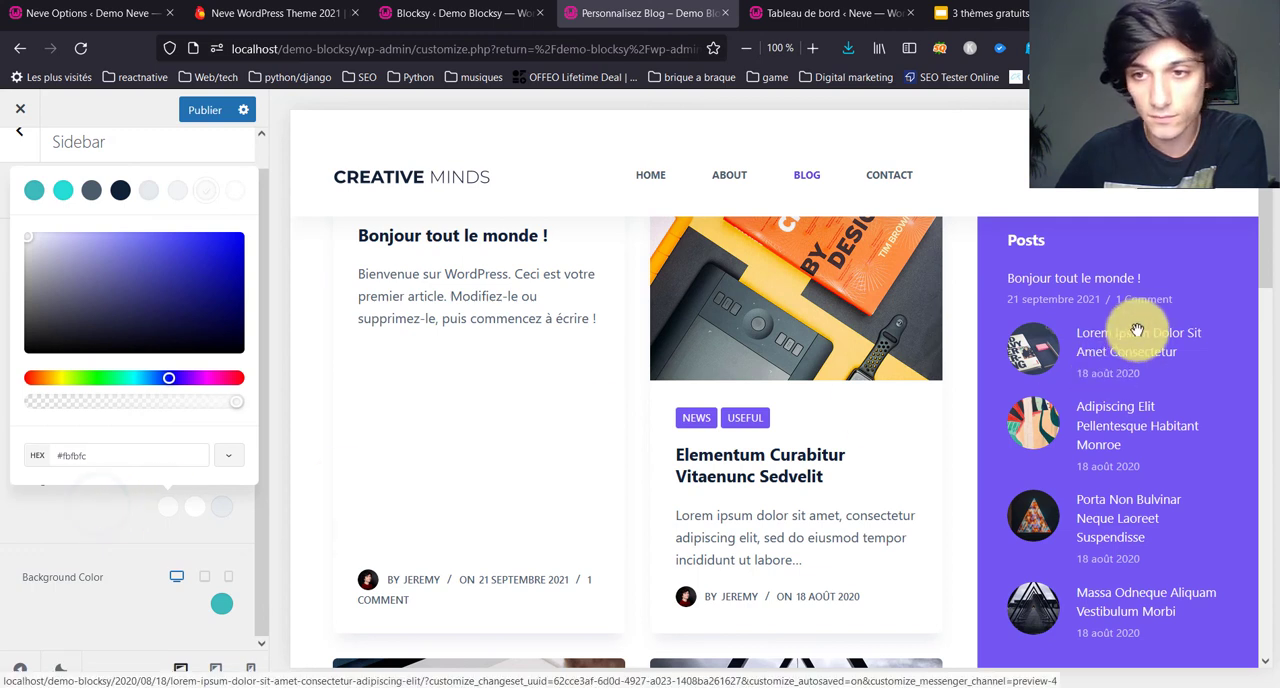
pyautogui.click(134, 521)
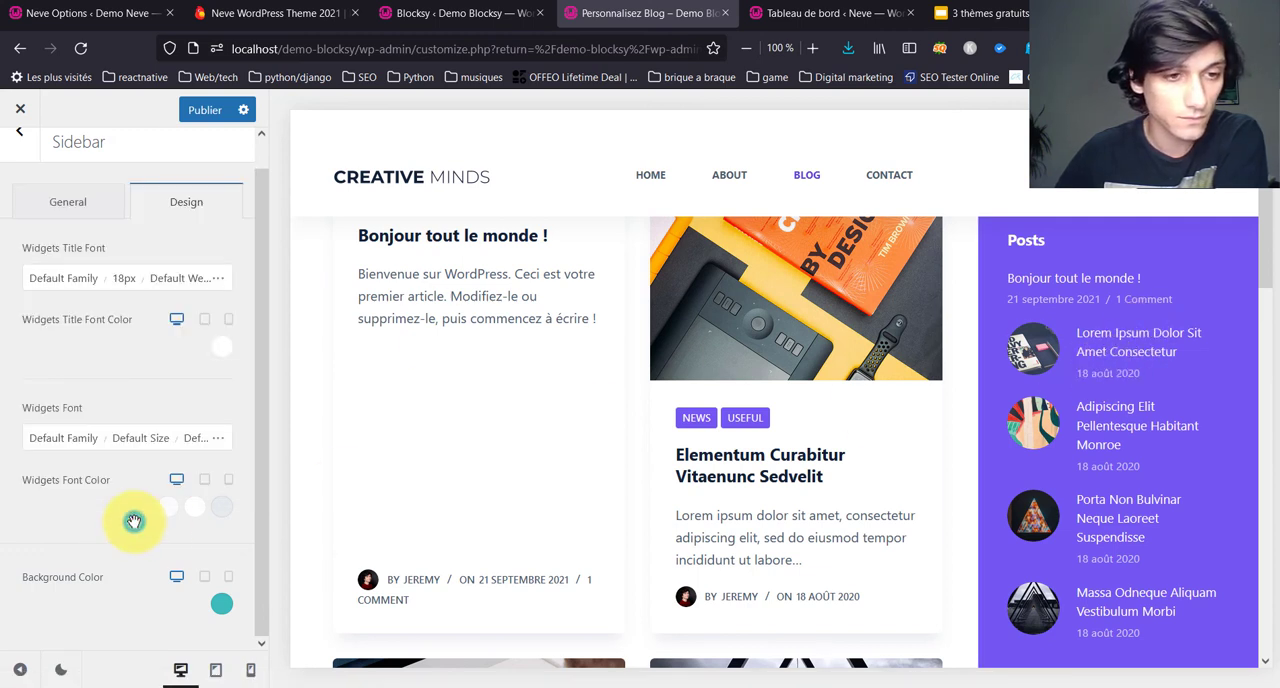
# Step: Set the sidebar widgets' link hover colour to Color 4, #102136, and return to the main customizer list
pyautogui.click(220, 507)
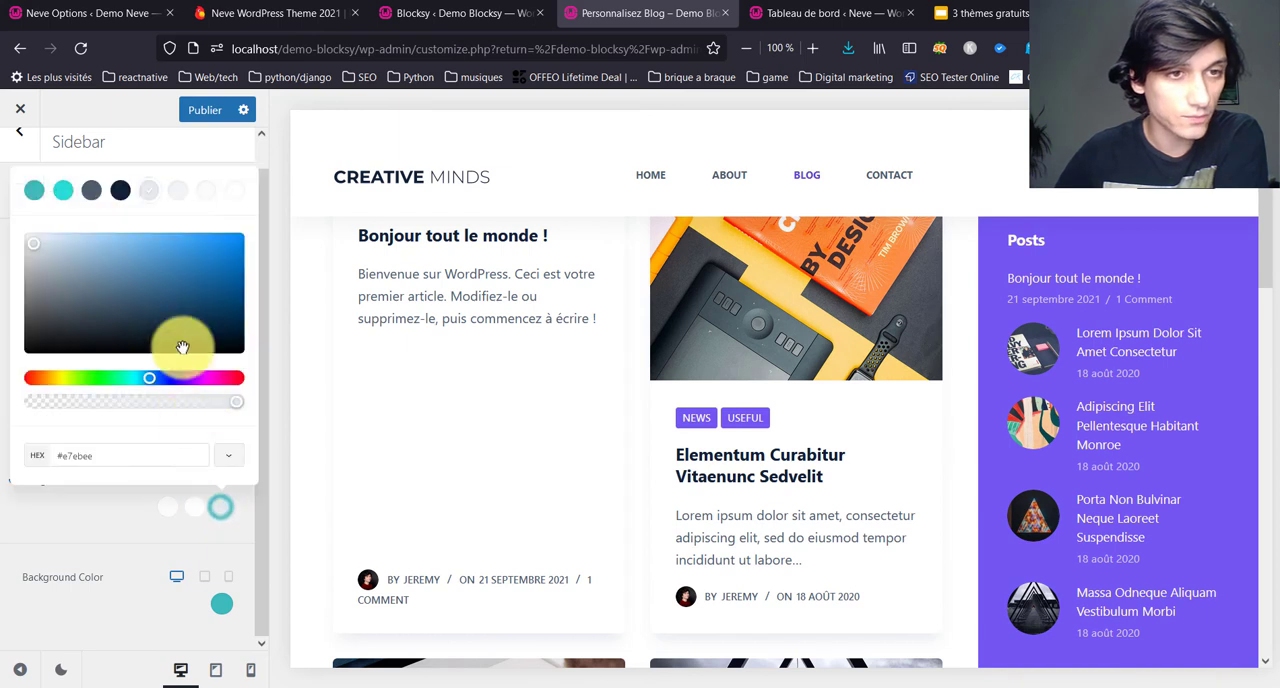
pyautogui.click(120, 190)
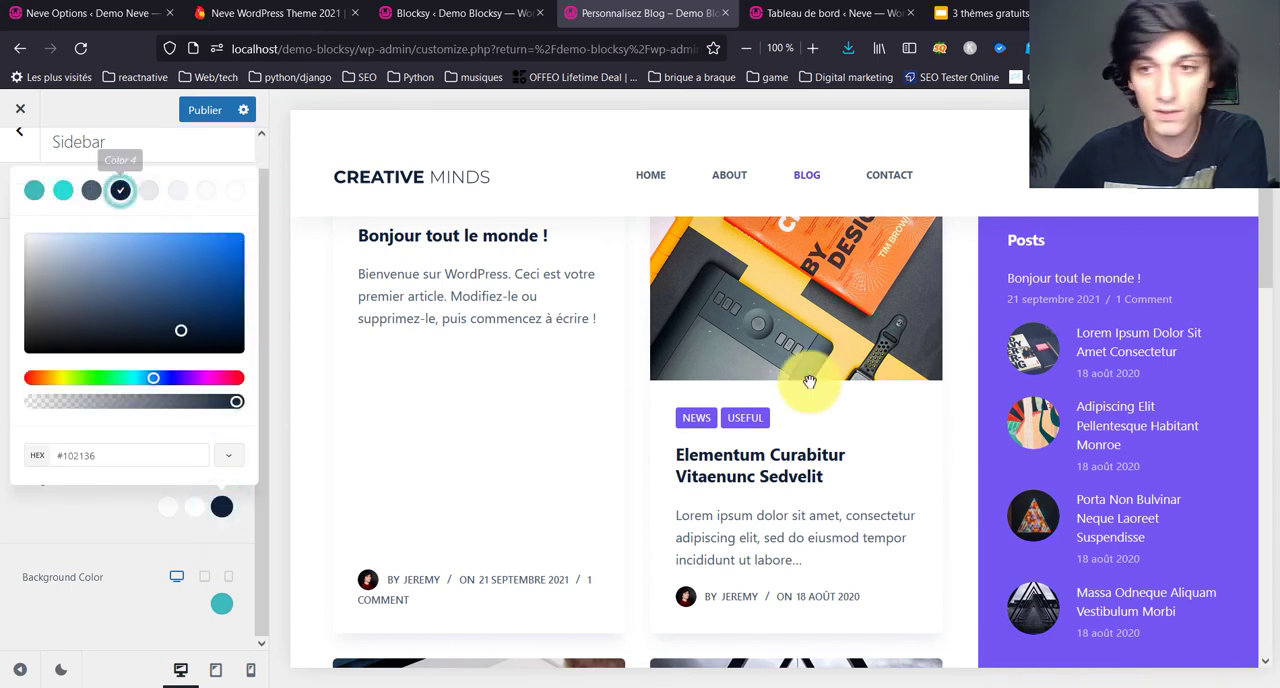
pyautogui.click(72, 522)
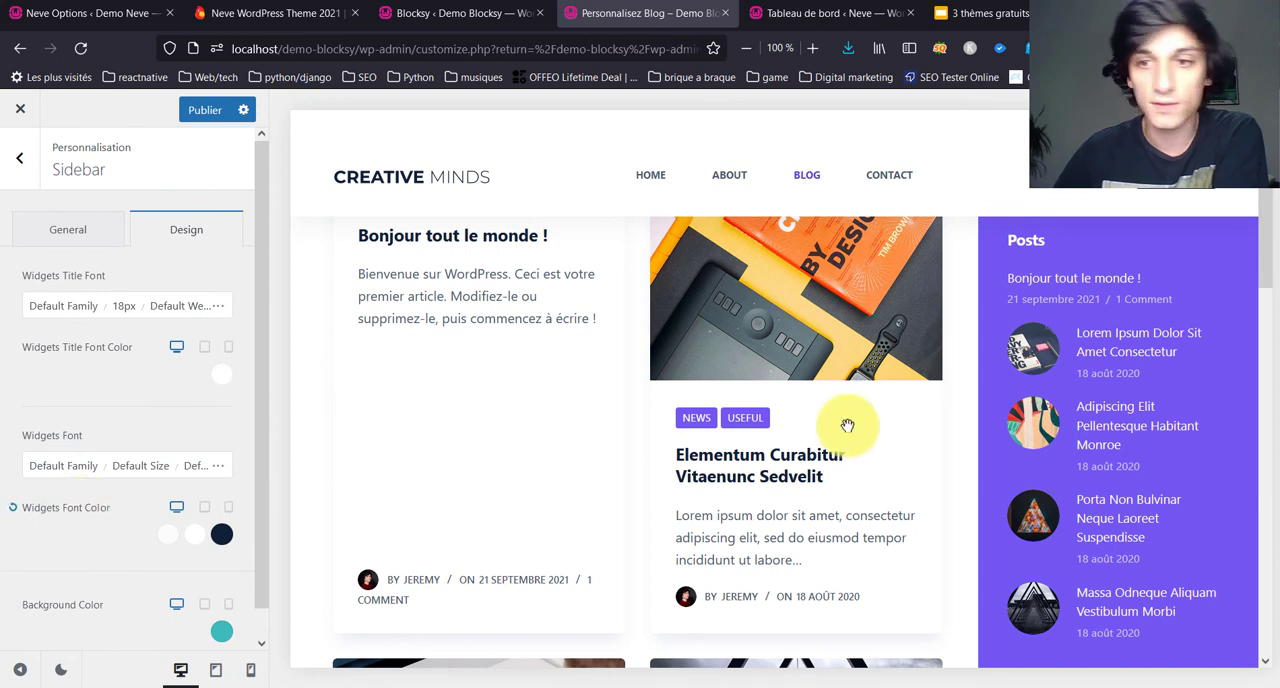
pyautogui.click(10, 153)
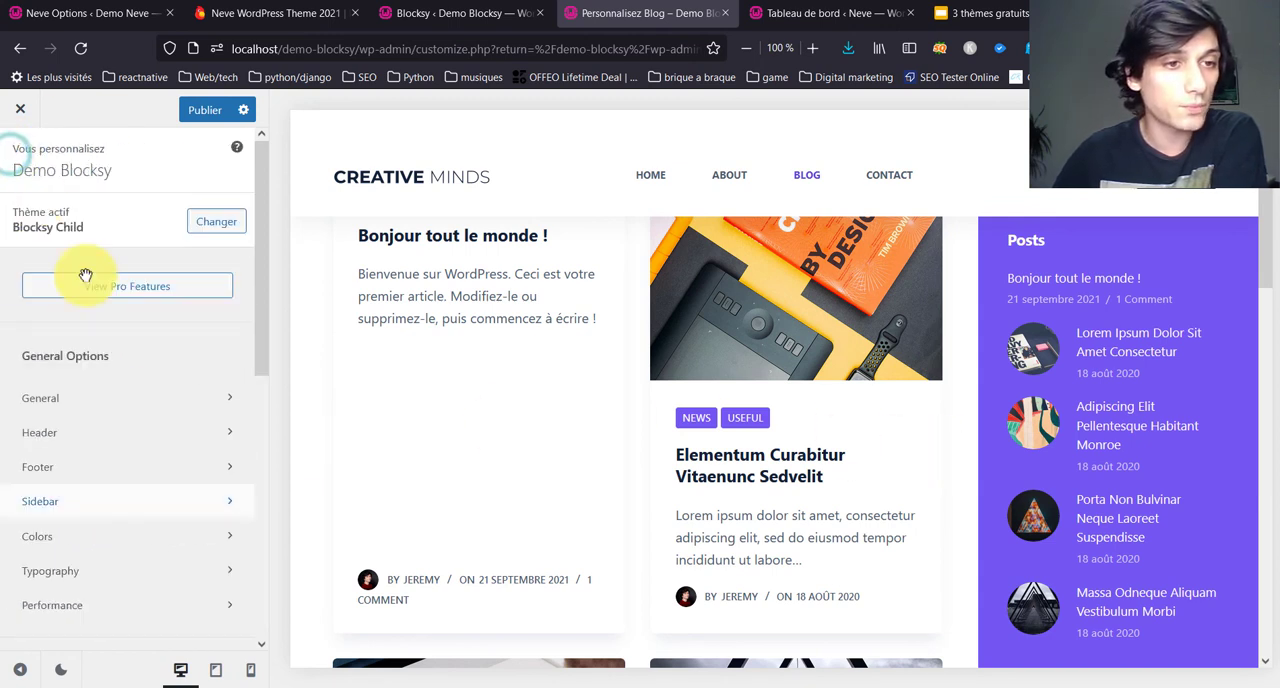
# Step: Review the Performance options for dynamic CSS output, the emojis script and image lazy loading
pyautogui.scroll(-2, 109, 537)
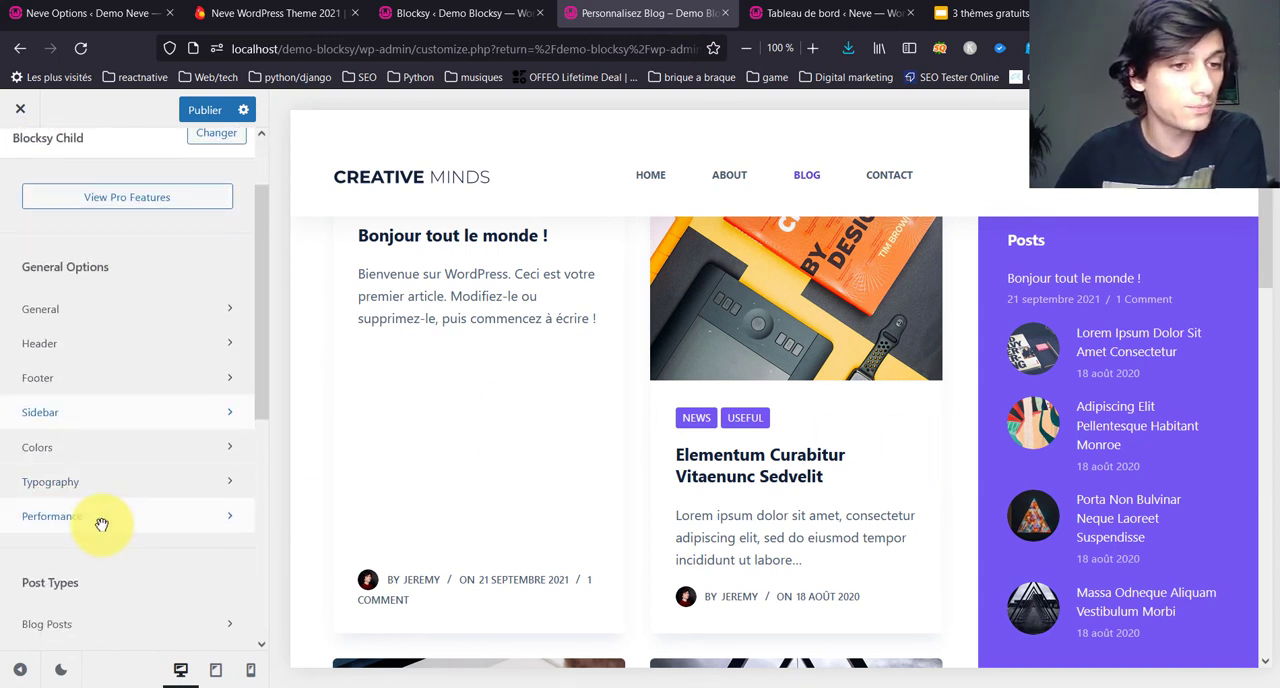
pyautogui.scroll(-3, 103, 520)
pyautogui.click(86, 335)
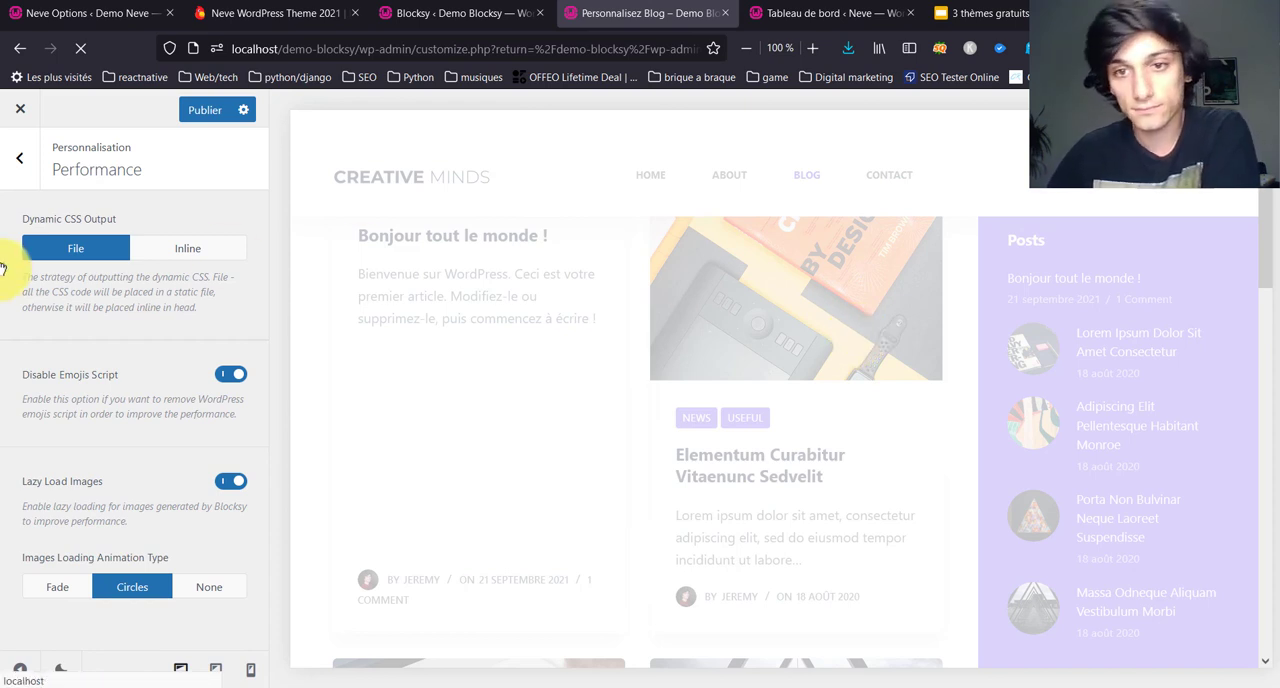
pyautogui.click(19, 158)
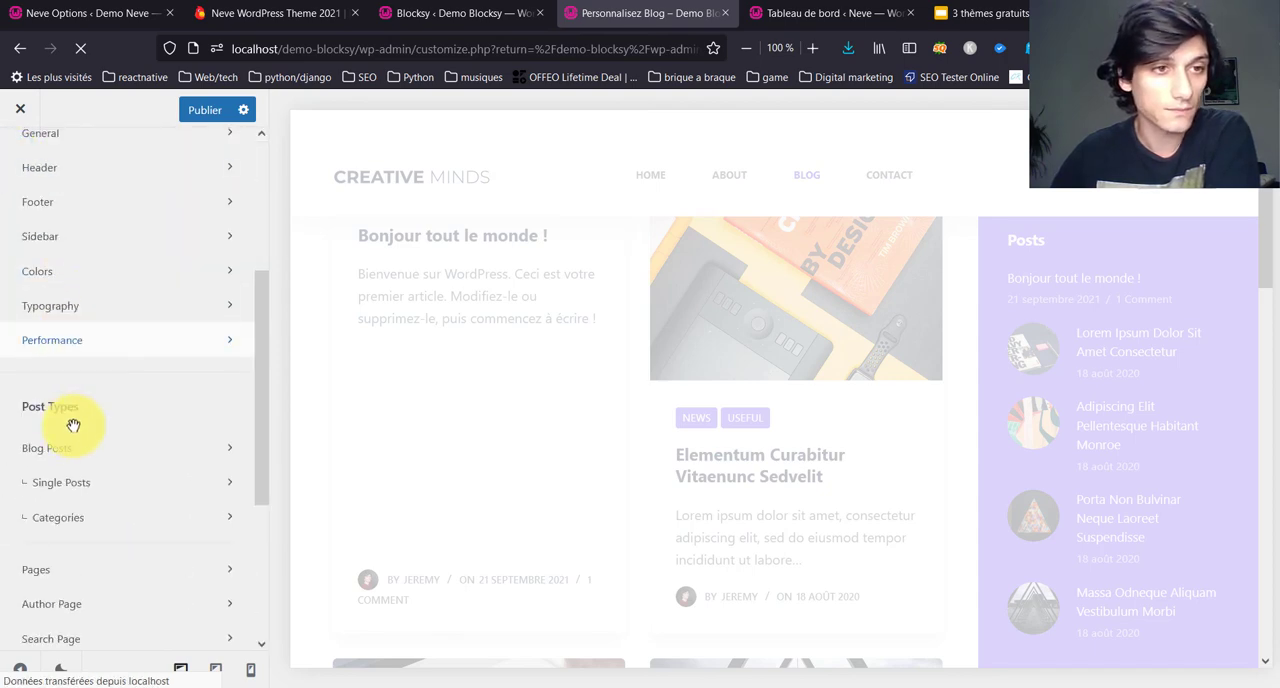
# Step: Try Enhanced Grid as the Blog Posts structure, settle on the fifth layout, and check the post listing in the preview
pyautogui.scroll(3, 73, 425)
pyautogui.scroll(-3, 73, 425)
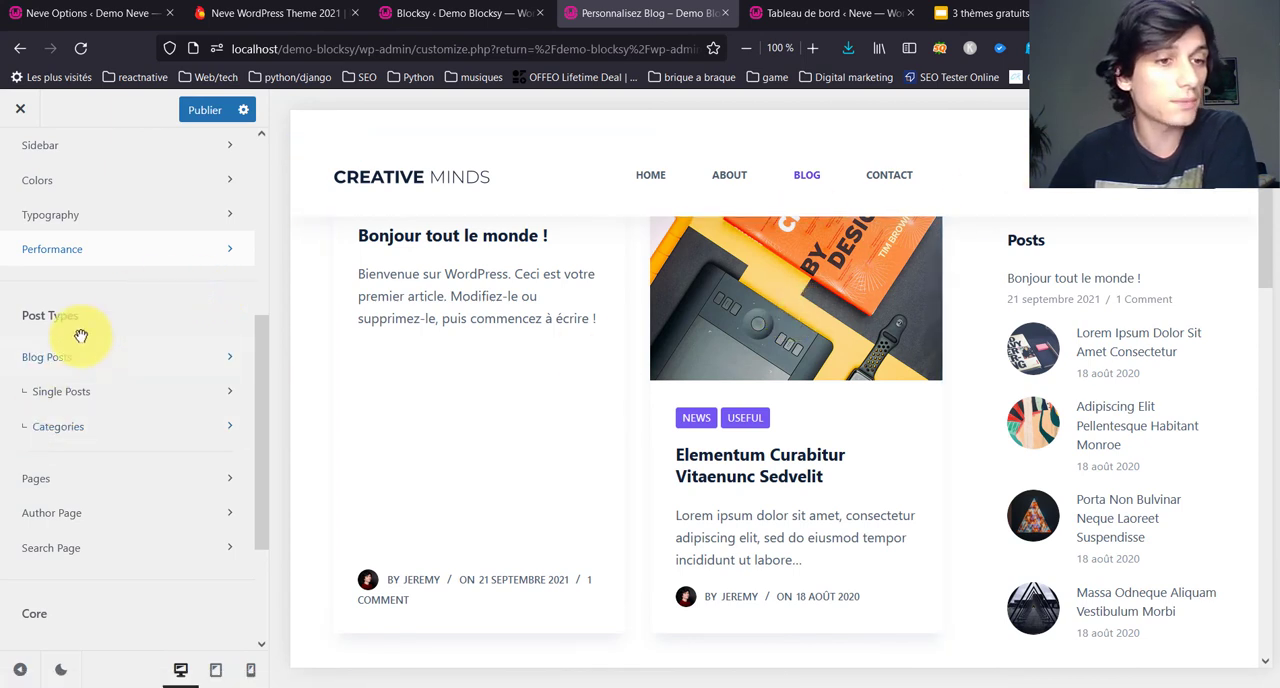
pyautogui.click(112, 355)
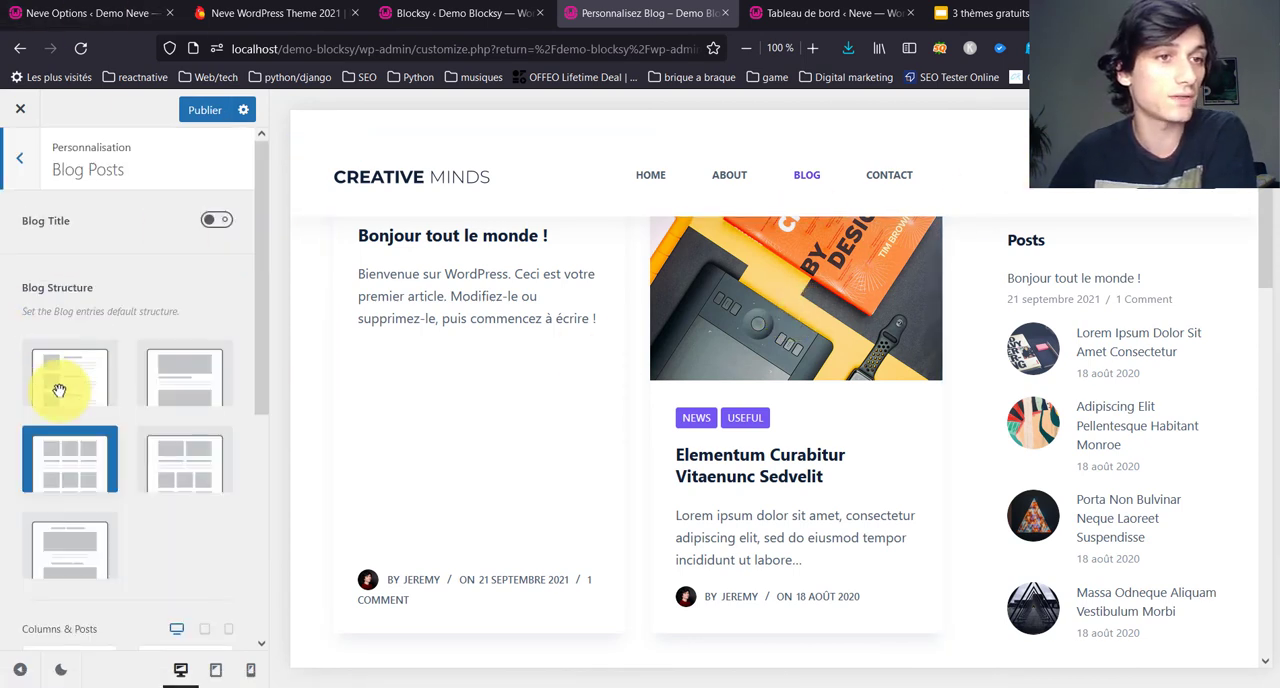
pyautogui.click(205, 456)
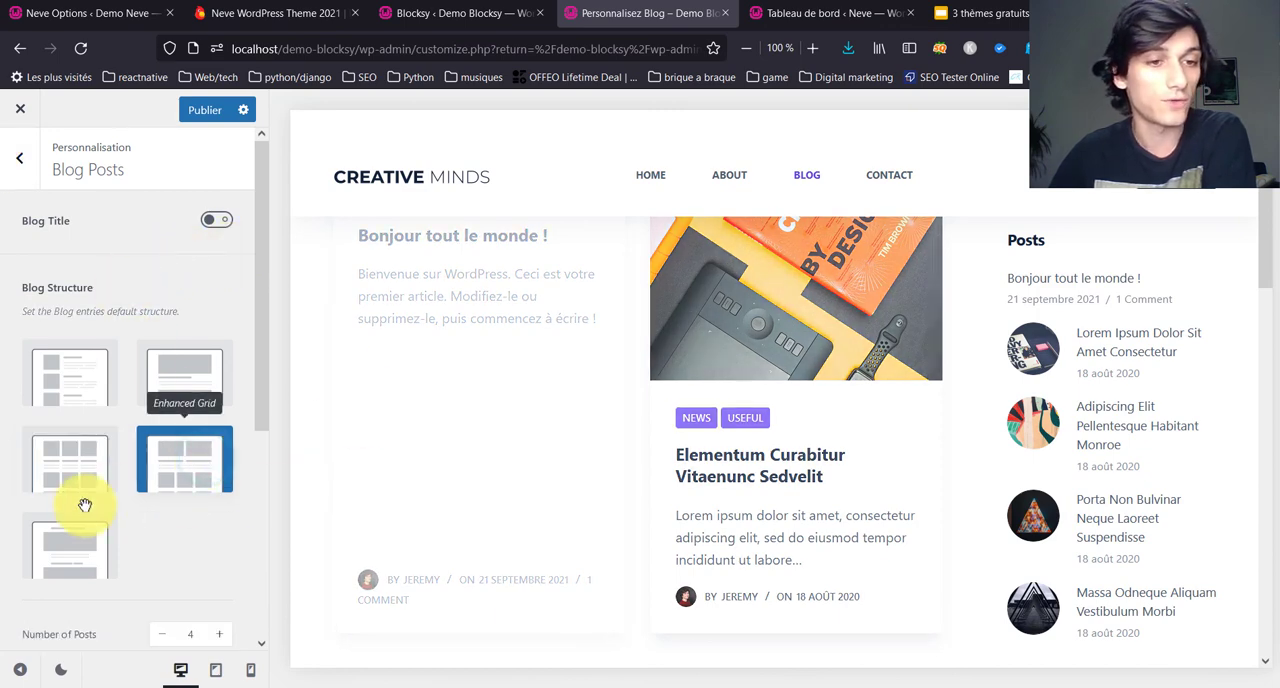
pyautogui.click(88, 549)
pyautogui.scroll(-3, 88, 549)
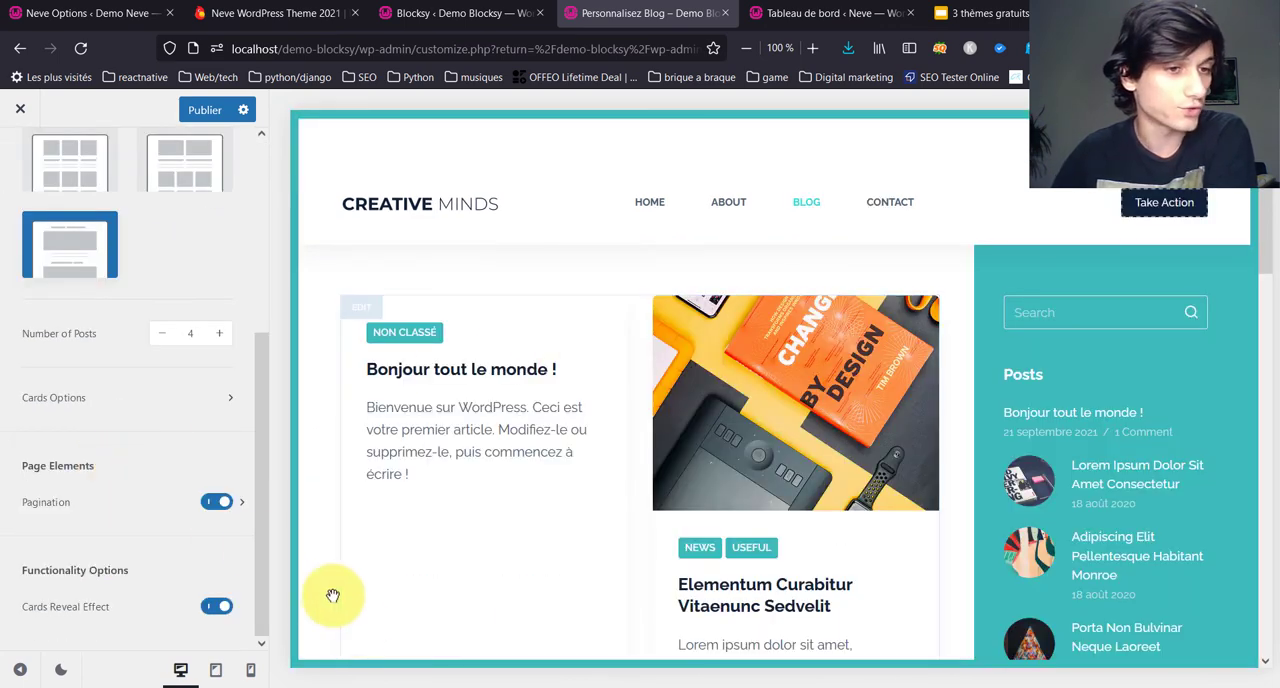
pyautogui.scroll(-10, 383, 513)
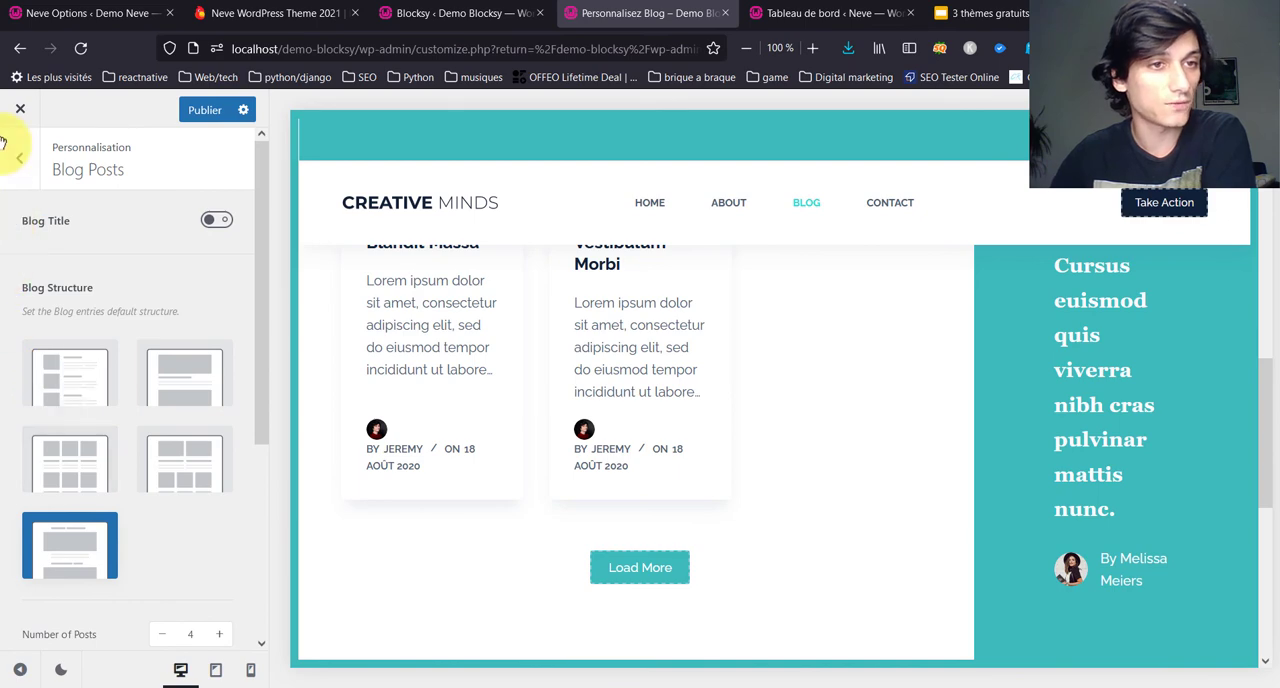
pyautogui.click(17, 162)
# Step: Open the Single Posts settings and compare the Top & Bottom and Only Top content area vertical spacing
pyautogui.scroll(3, 470, 360)
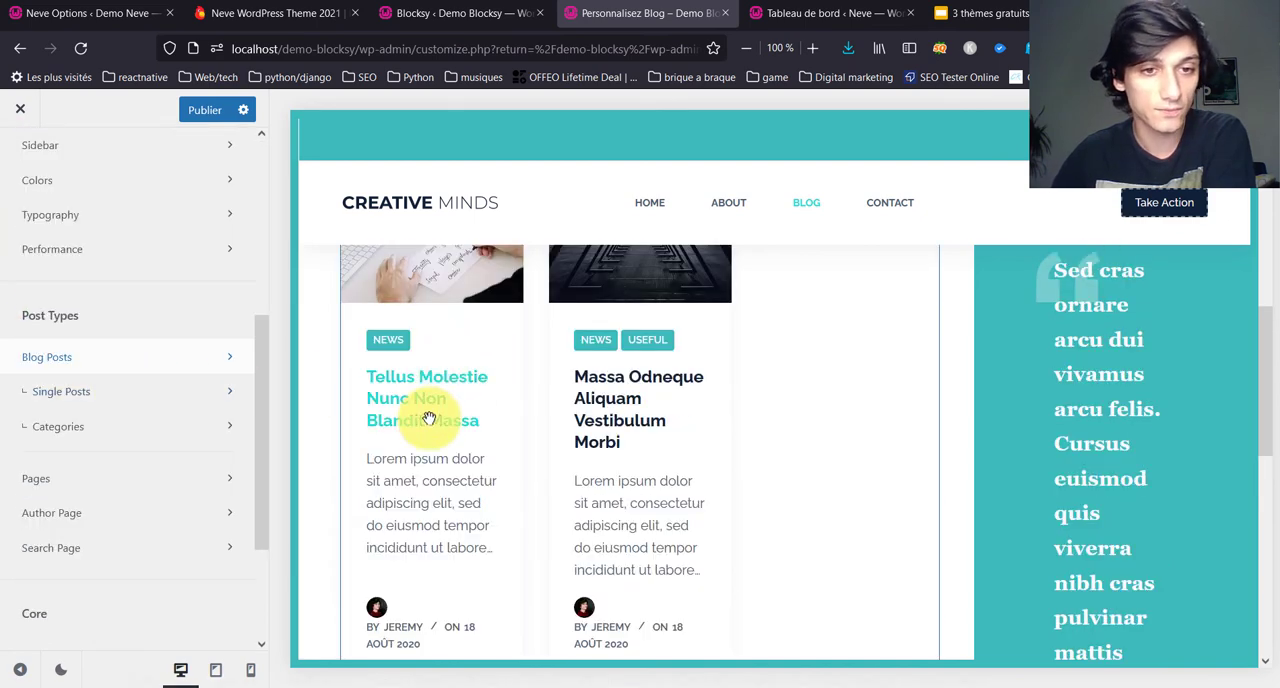
pyautogui.click(92, 388)
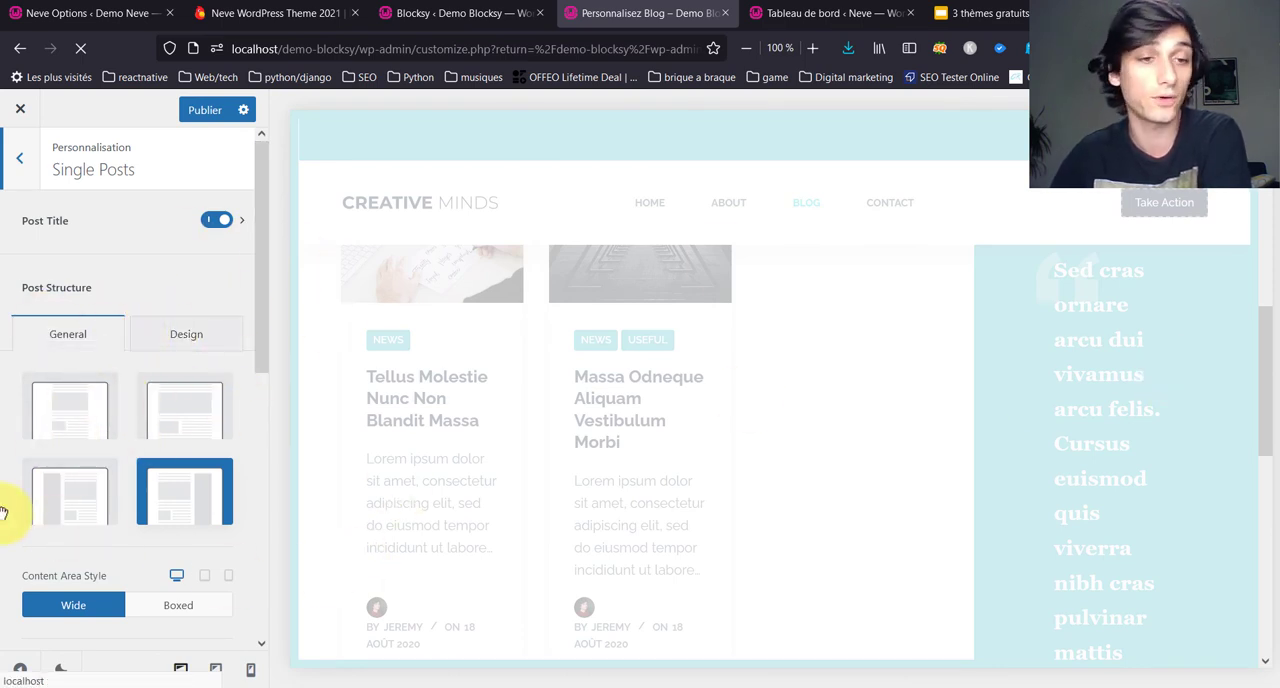
pyautogui.scroll(-3, 106, 520)
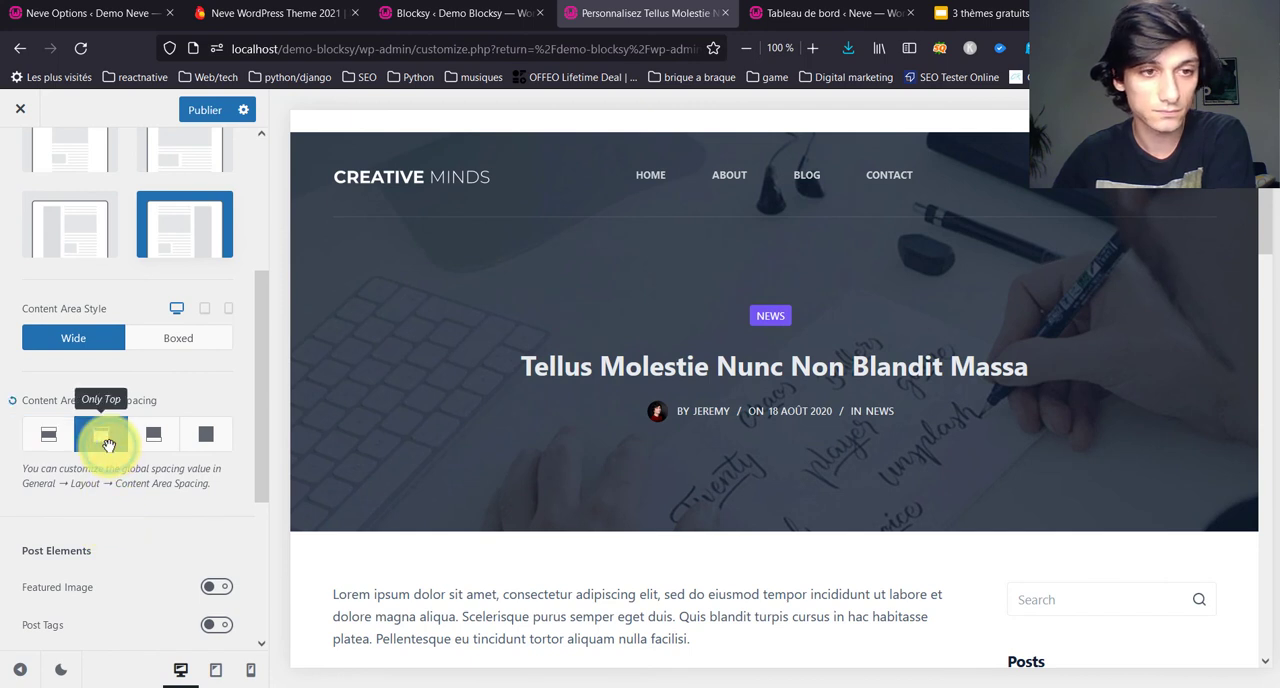
pyautogui.click(50, 438)
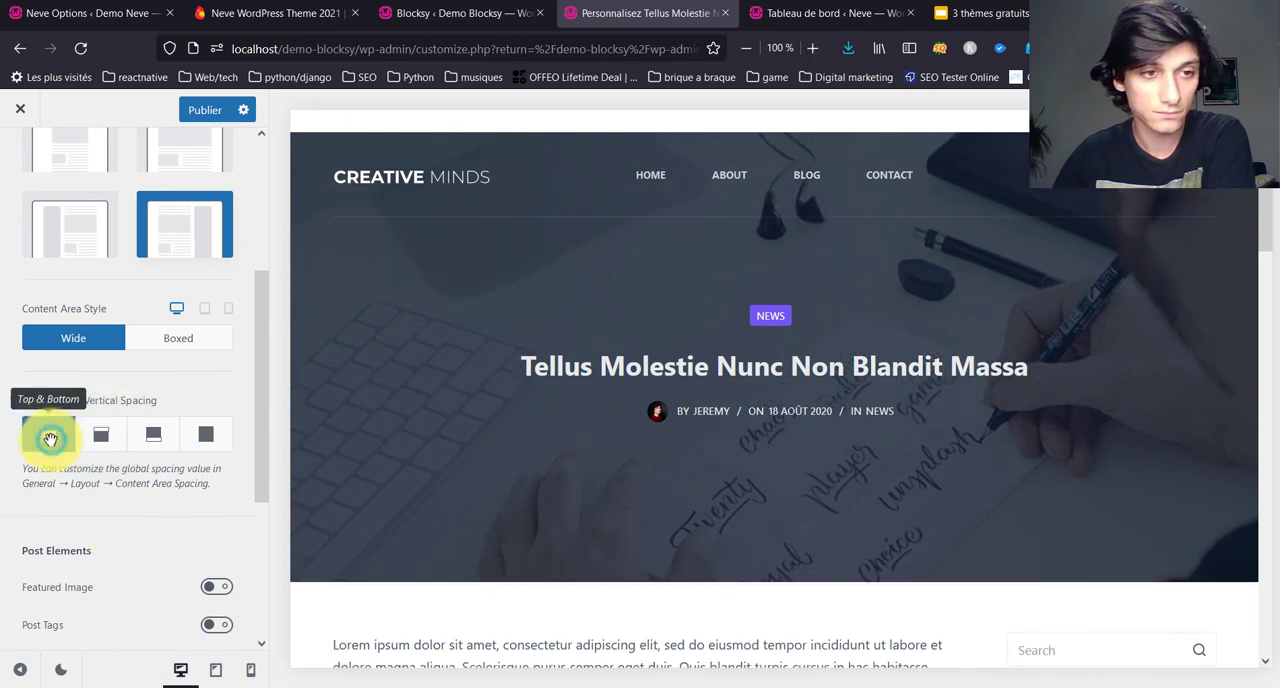
pyautogui.click(95, 443)
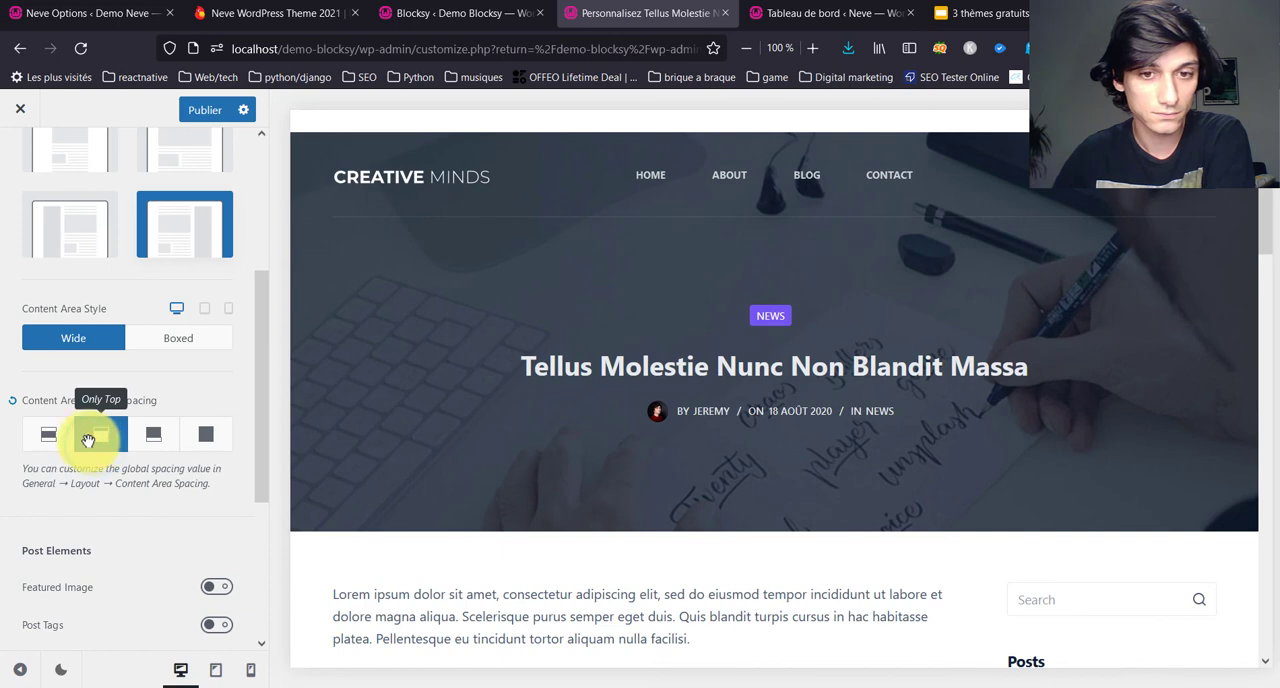
# Step: Set the single posts' Content Area Vertical Spacing to Top & Bottom and check the post's spacing in the preview
pyautogui.scroll(-4, 574, 461)
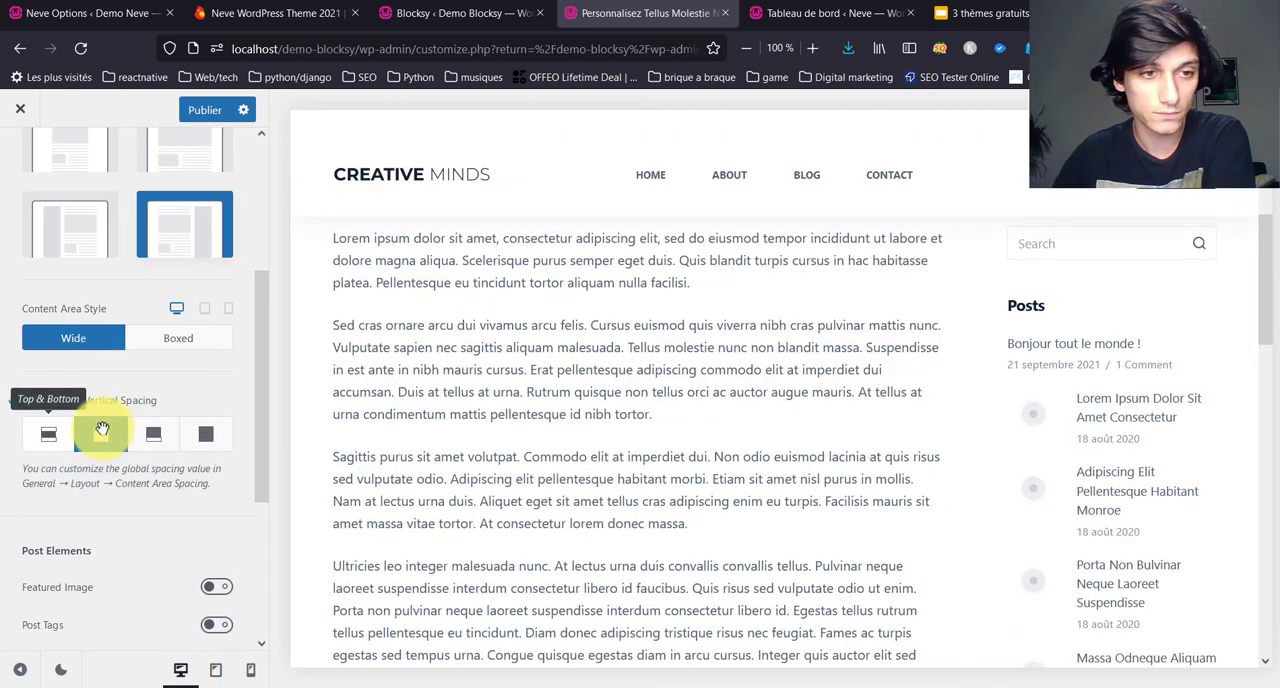
pyautogui.click(52, 432)
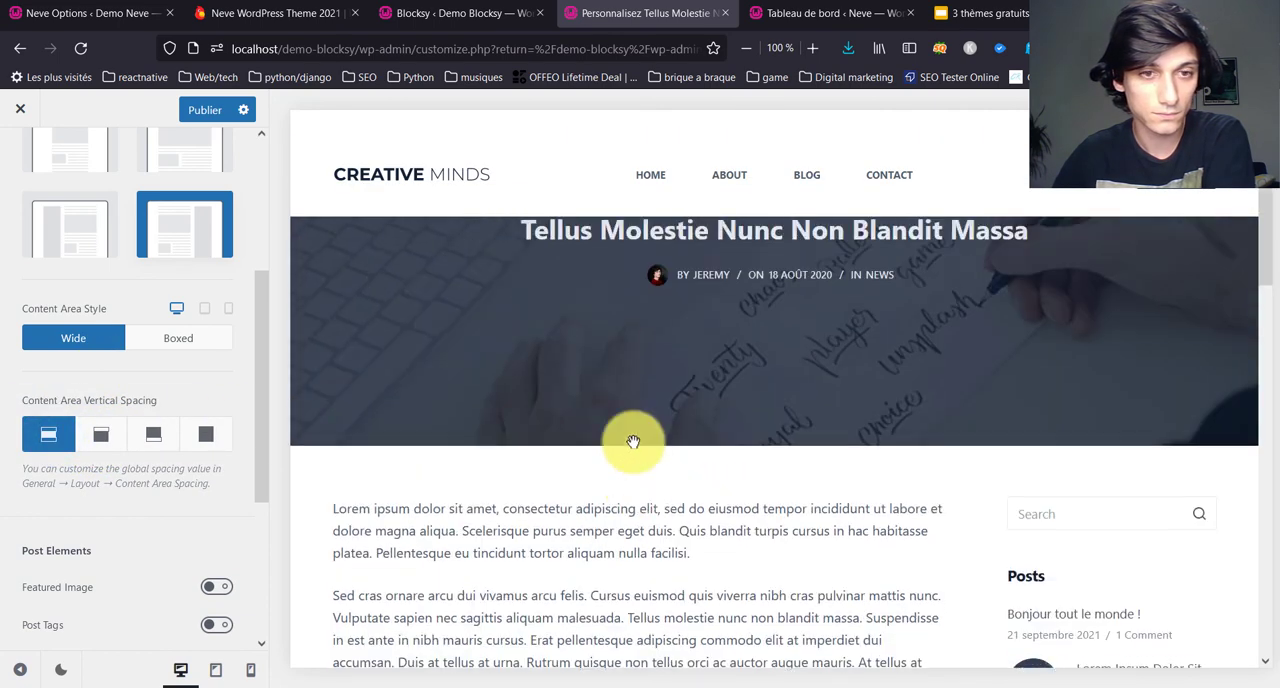
pyautogui.scroll(-2, 264, 477)
pyautogui.scroll(-6, 491, 425)
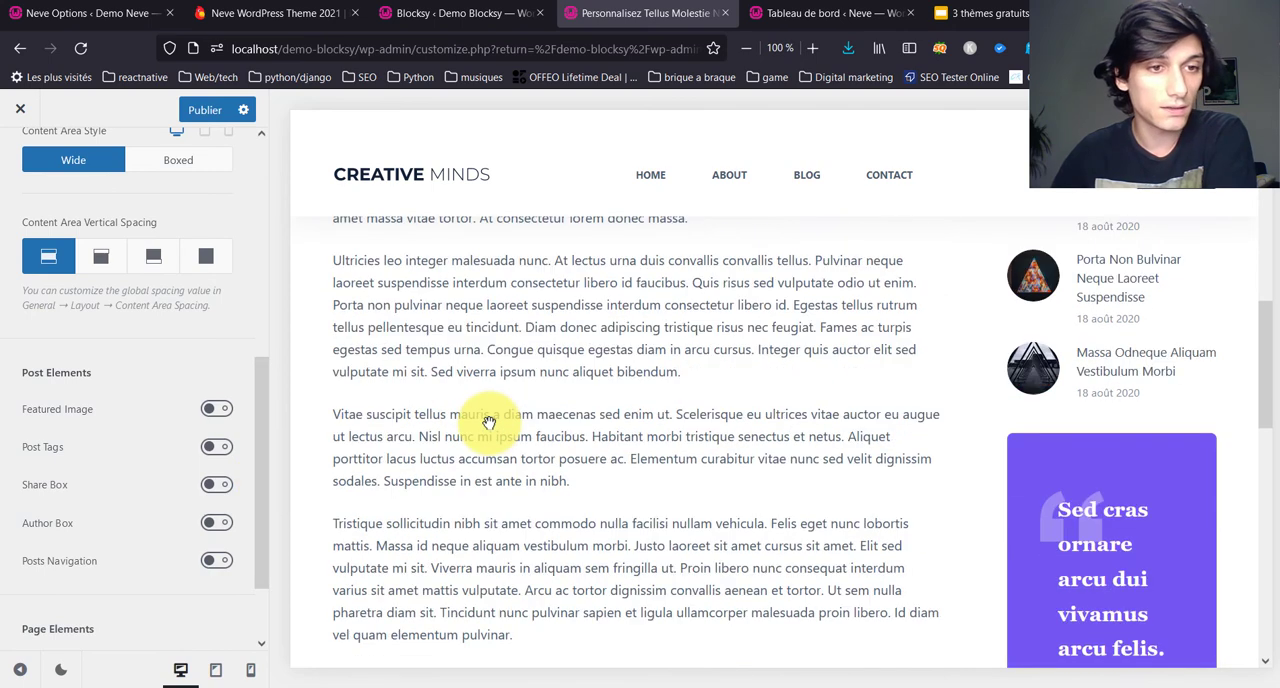
pyautogui.scroll(-4, 484, 423)
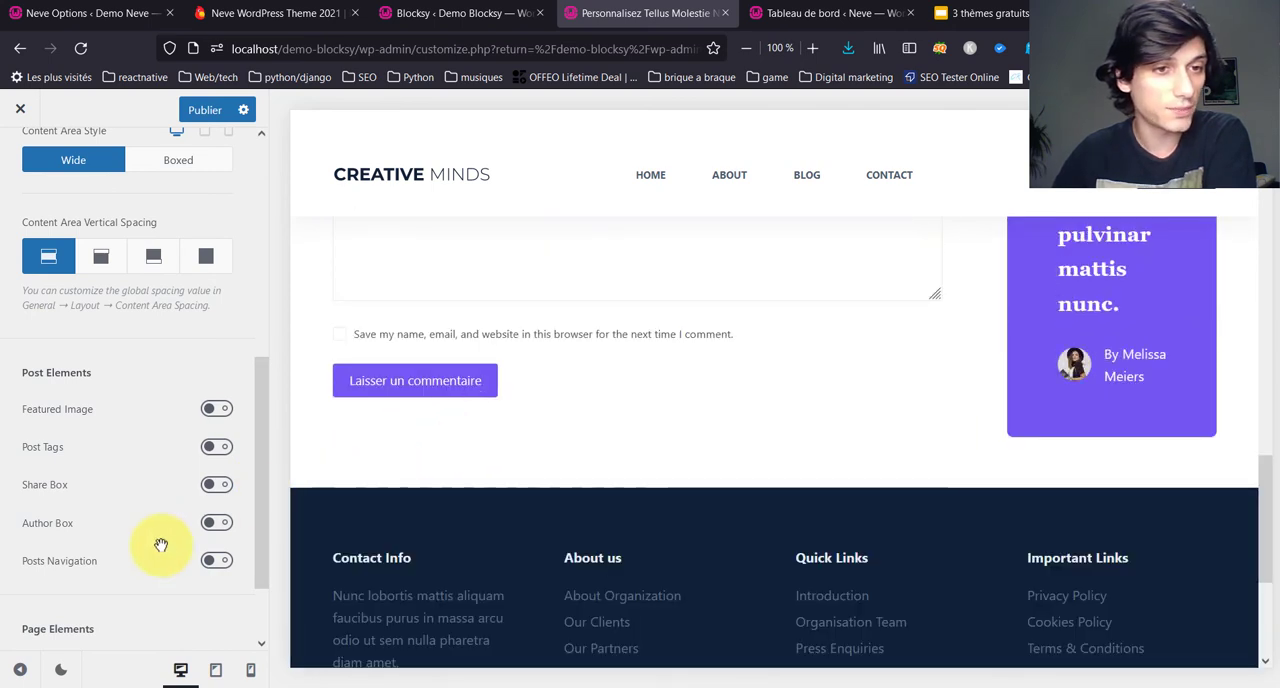
# Step: Turn off Comments and enable Related Posts, Posts Navigation, Author Box and Share Box for single posts
pyautogui.scroll(-2, 161, 545)
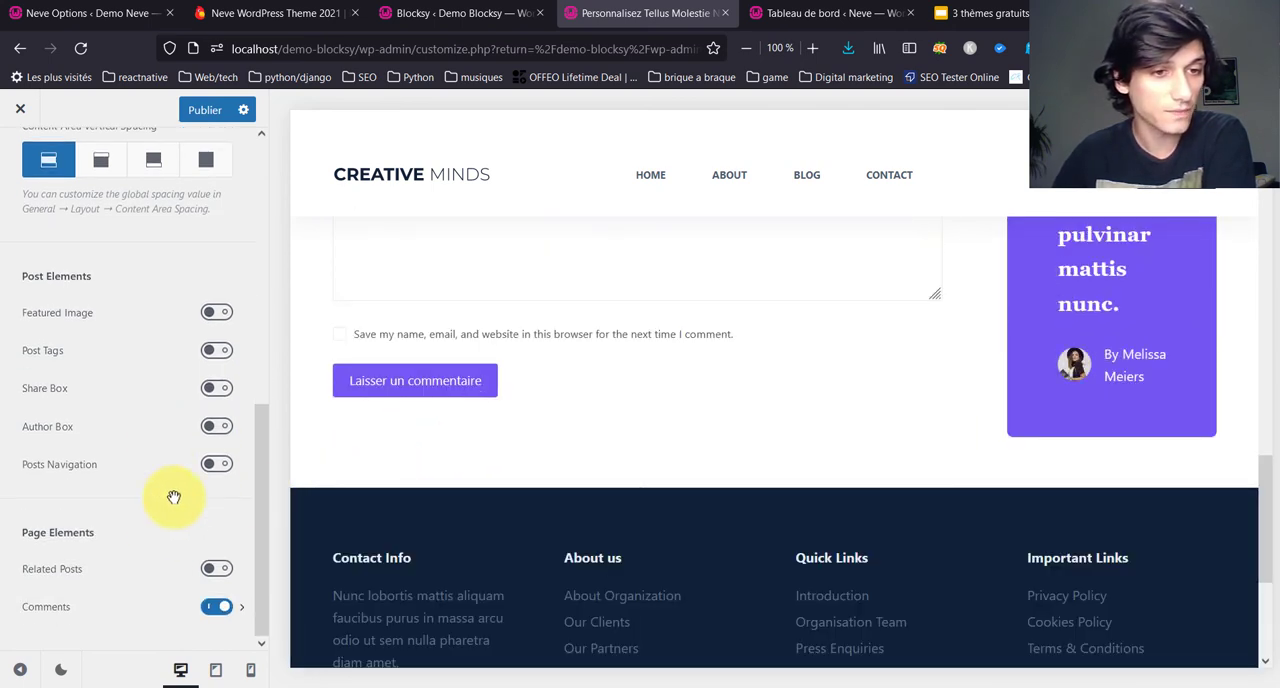
pyautogui.click(225, 606)
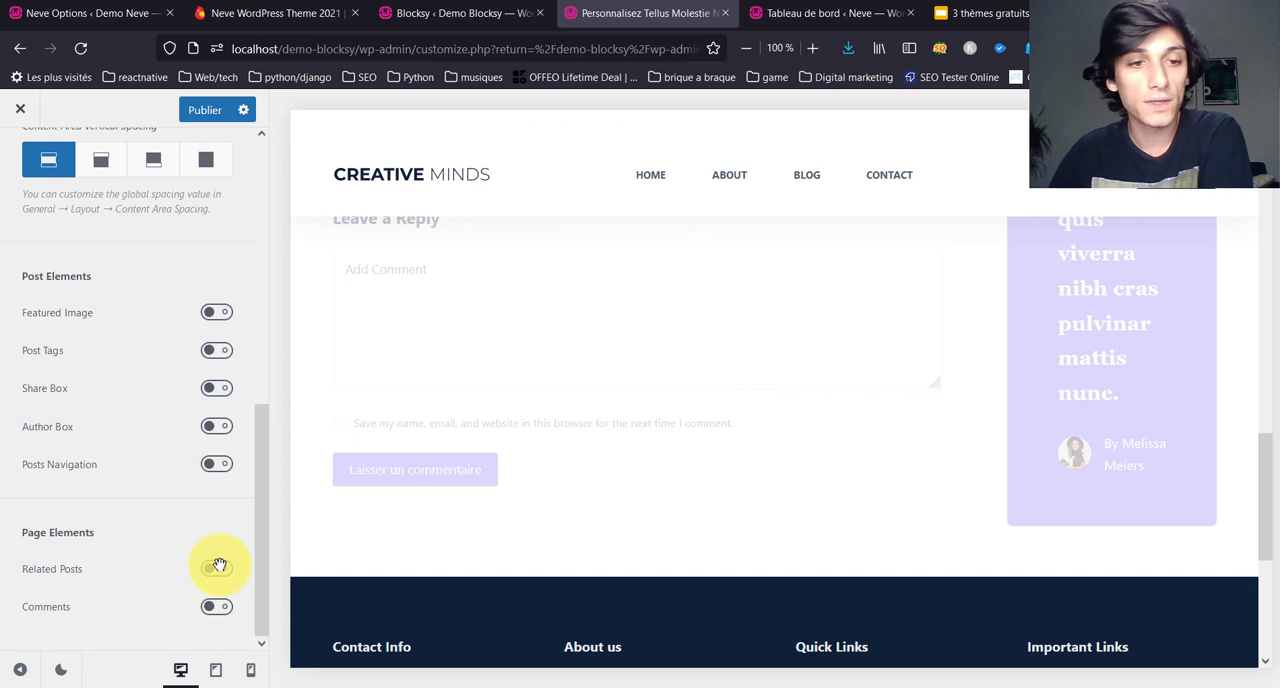
pyautogui.click(219, 566)
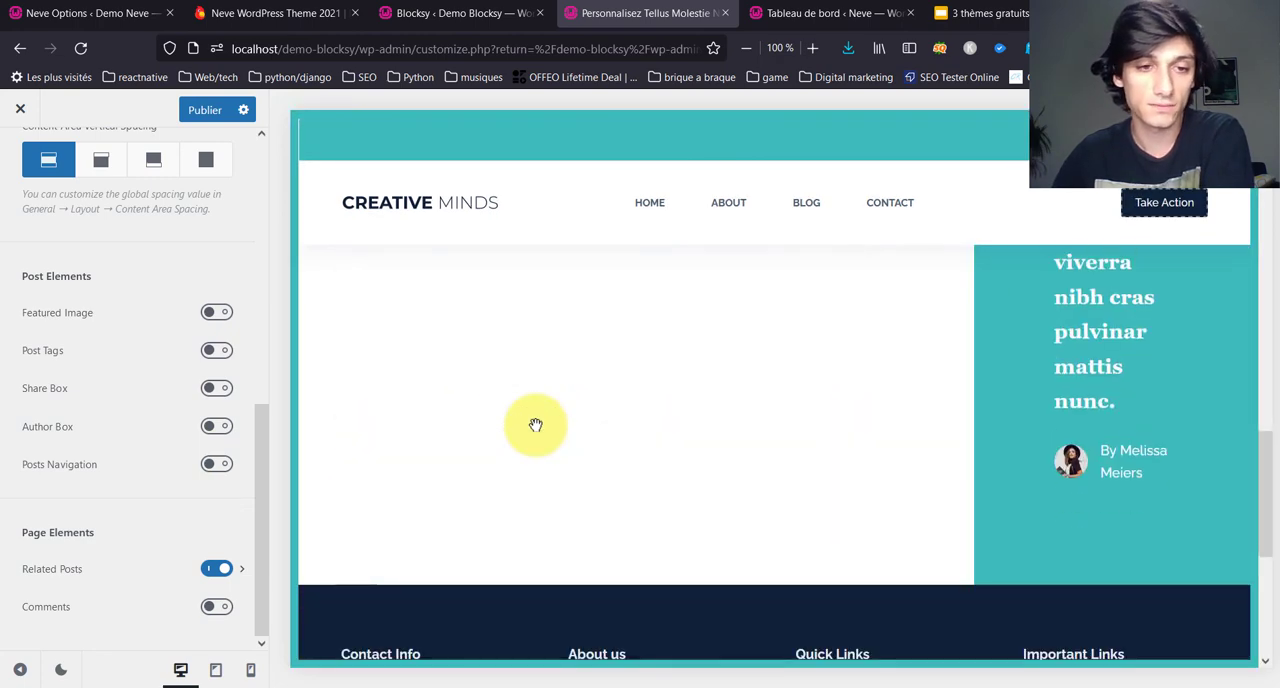
pyautogui.click(226, 463)
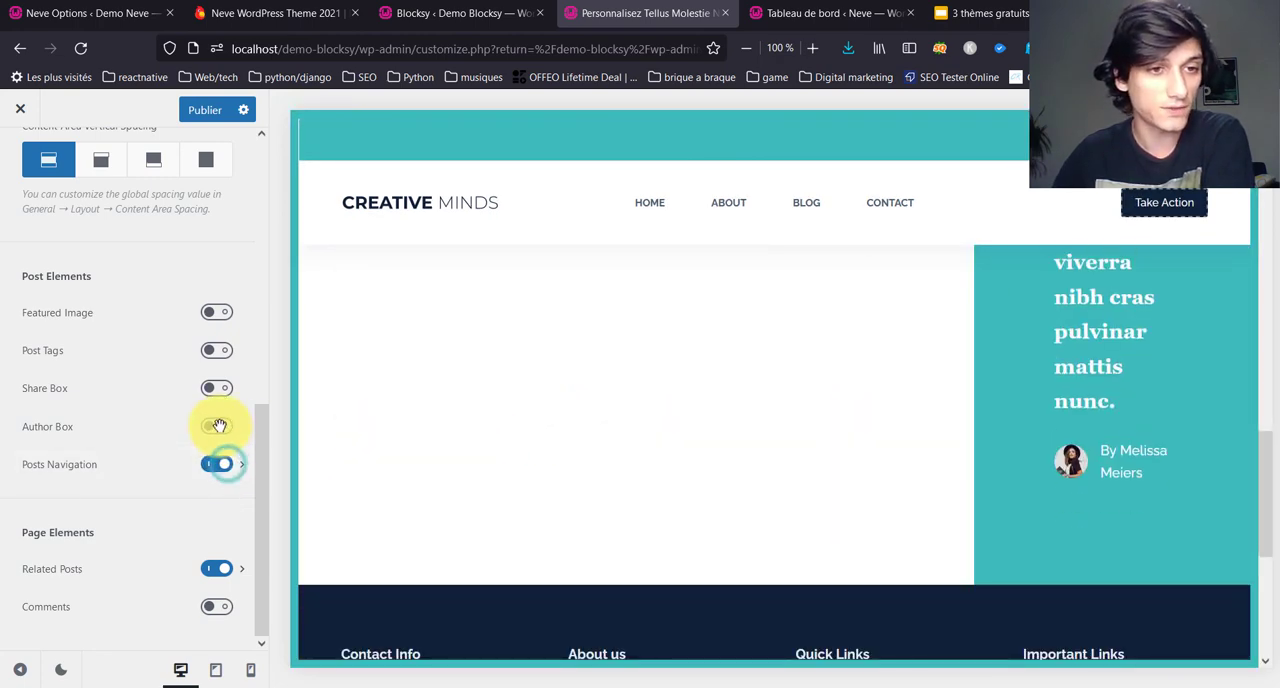
pyautogui.click(219, 425)
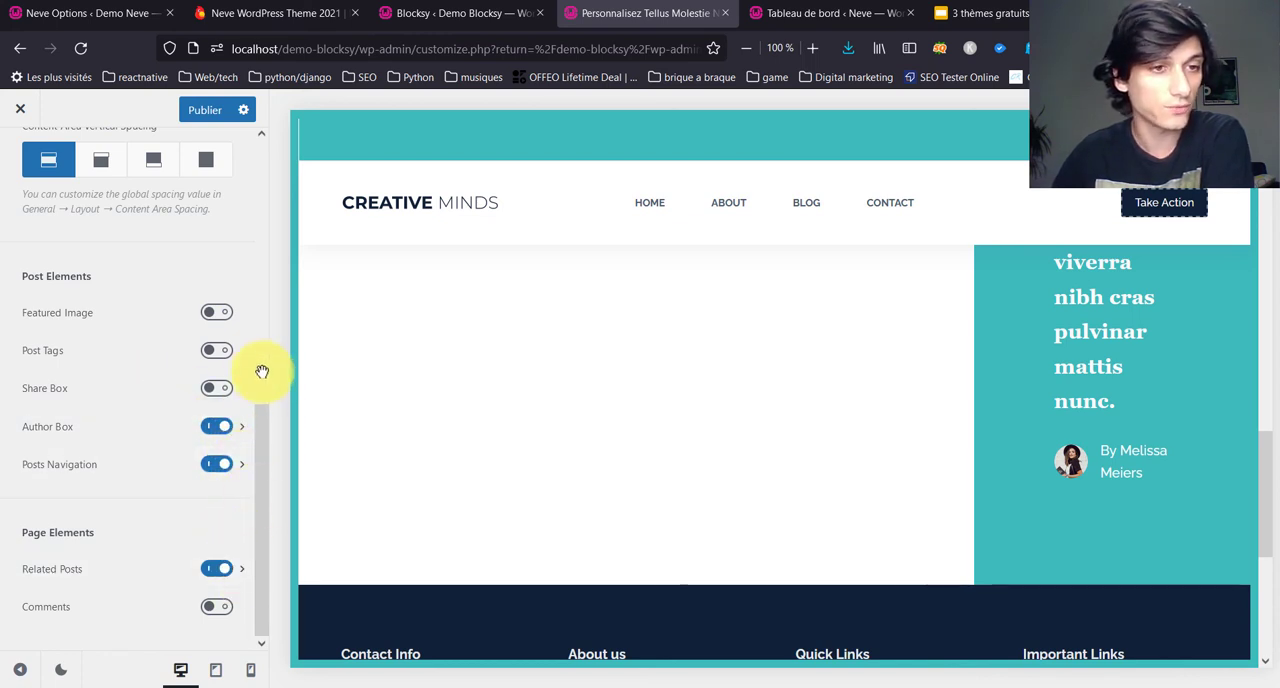
pyautogui.click(222, 386)
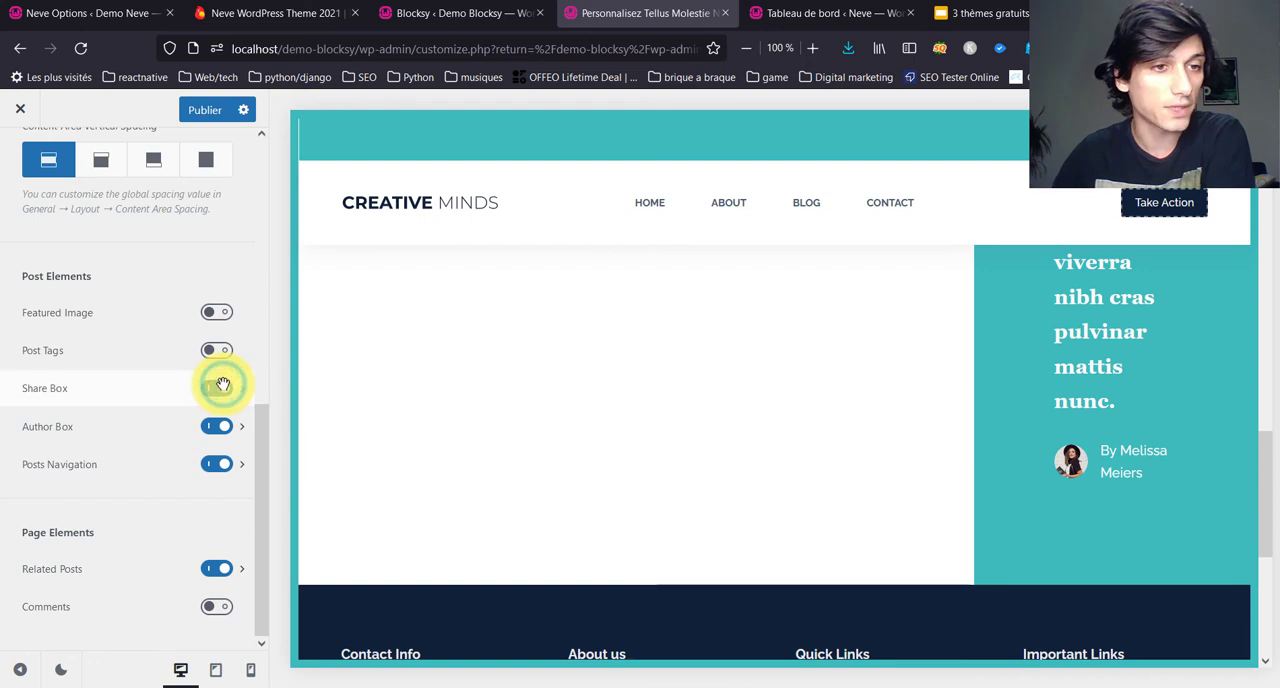
pyautogui.click(214, 345)
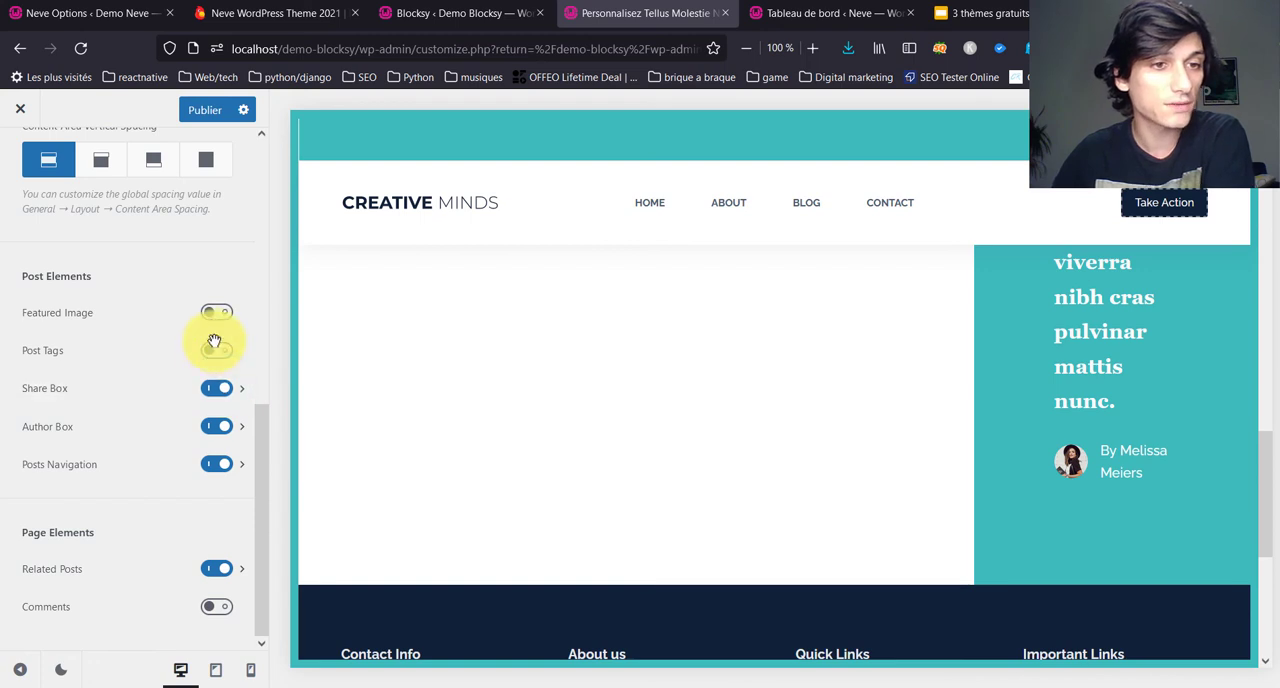
# Step: Choose the Type 2 layout for the Share Box and look over its location, title and network options
pyautogui.click(244, 388)
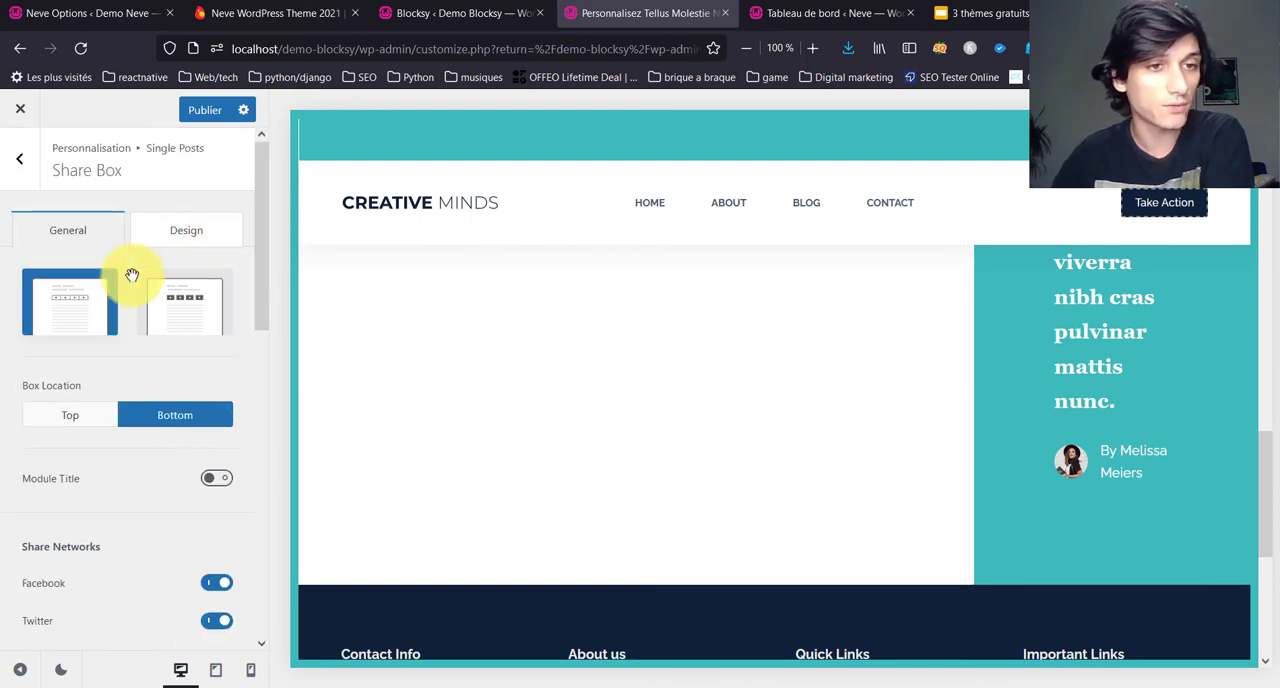
pyautogui.click(217, 305)
pyautogui.scroll(-3, 114, 485)
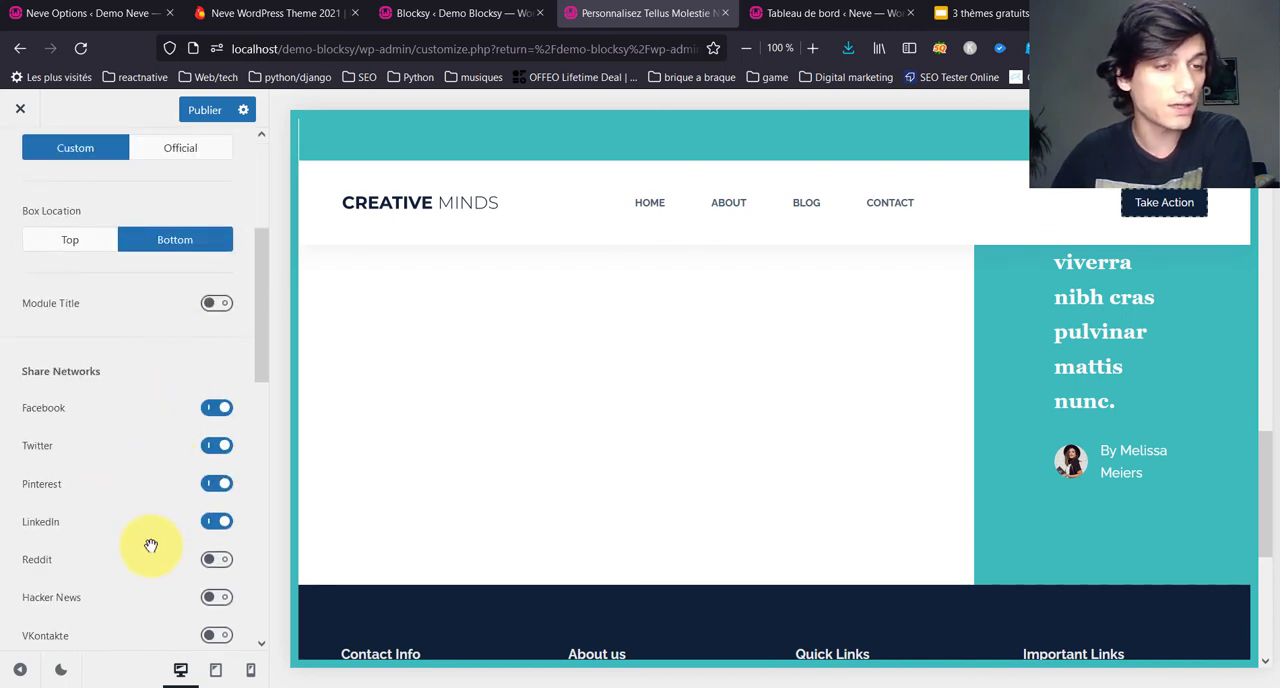
pyautogui.scroll(2, 149, 545)
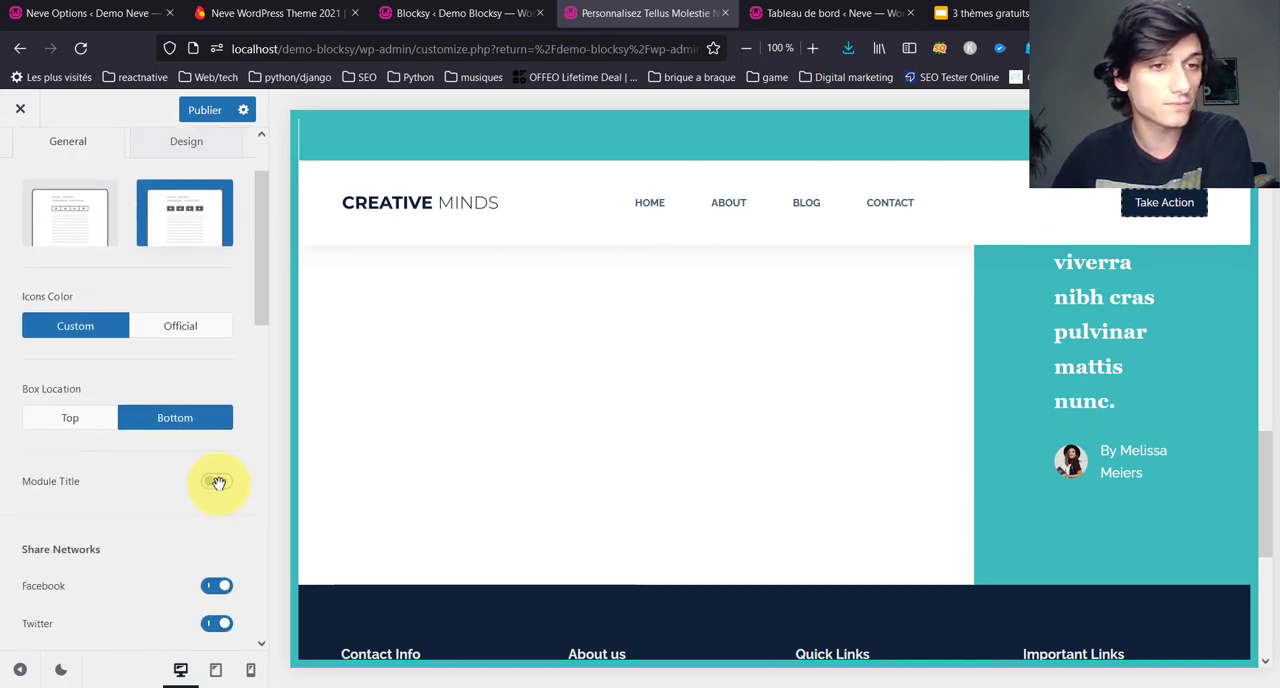
pyautogui.scroll(2, 186, 265)
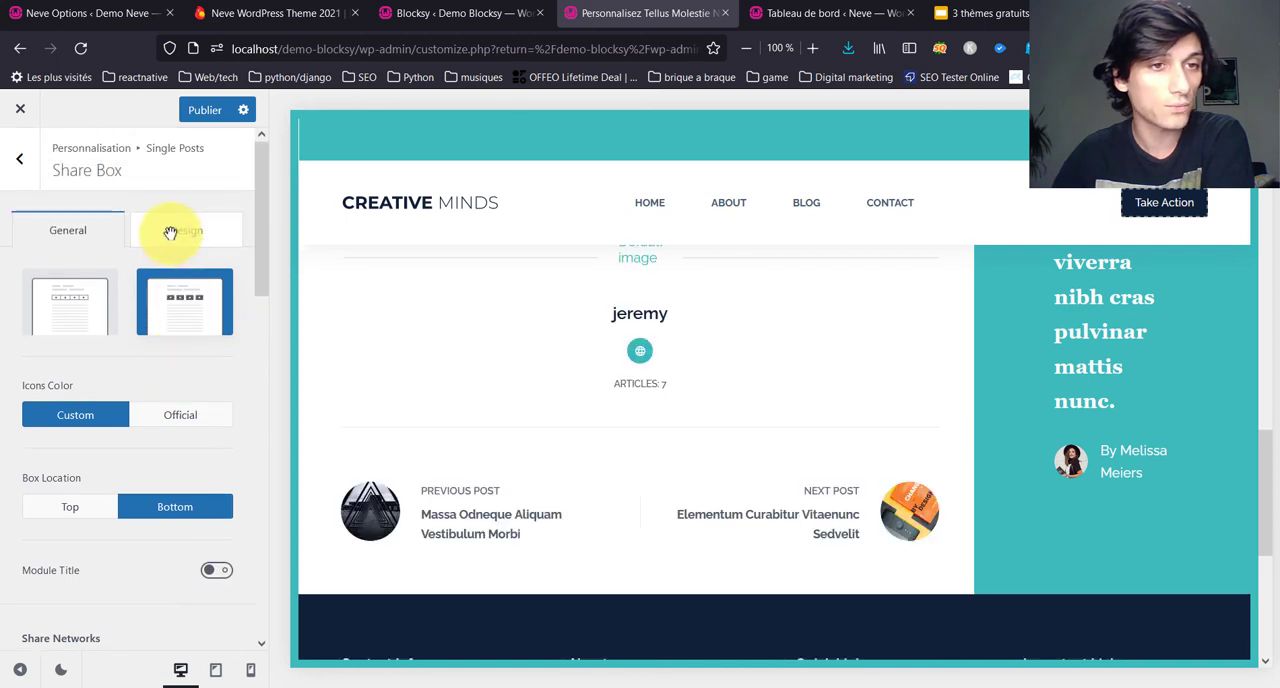
# Step: Review the Share Box design colours and check the share, author and navigation blocks in the post preview
pyautogui.click(170, 232)
pyautogui.scroll(3, 392, 385)
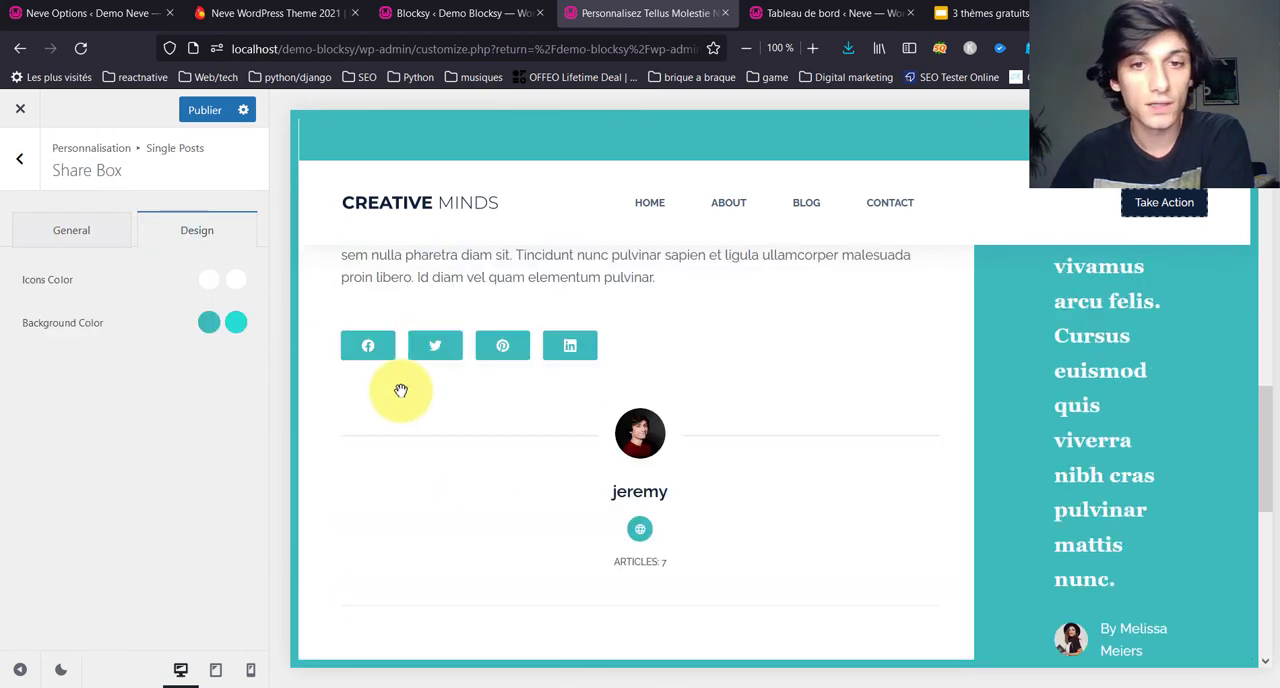
pyautogui.scroll(3, 480, 449)
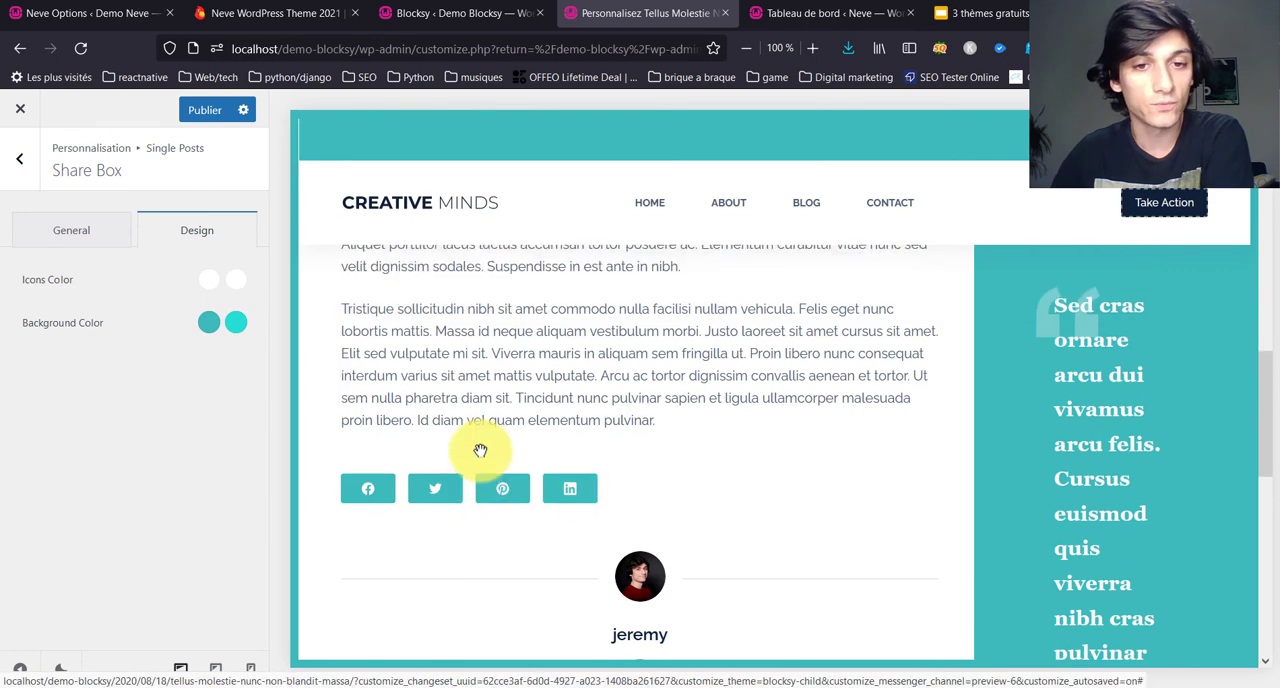
pyautogui.click(12, 232)
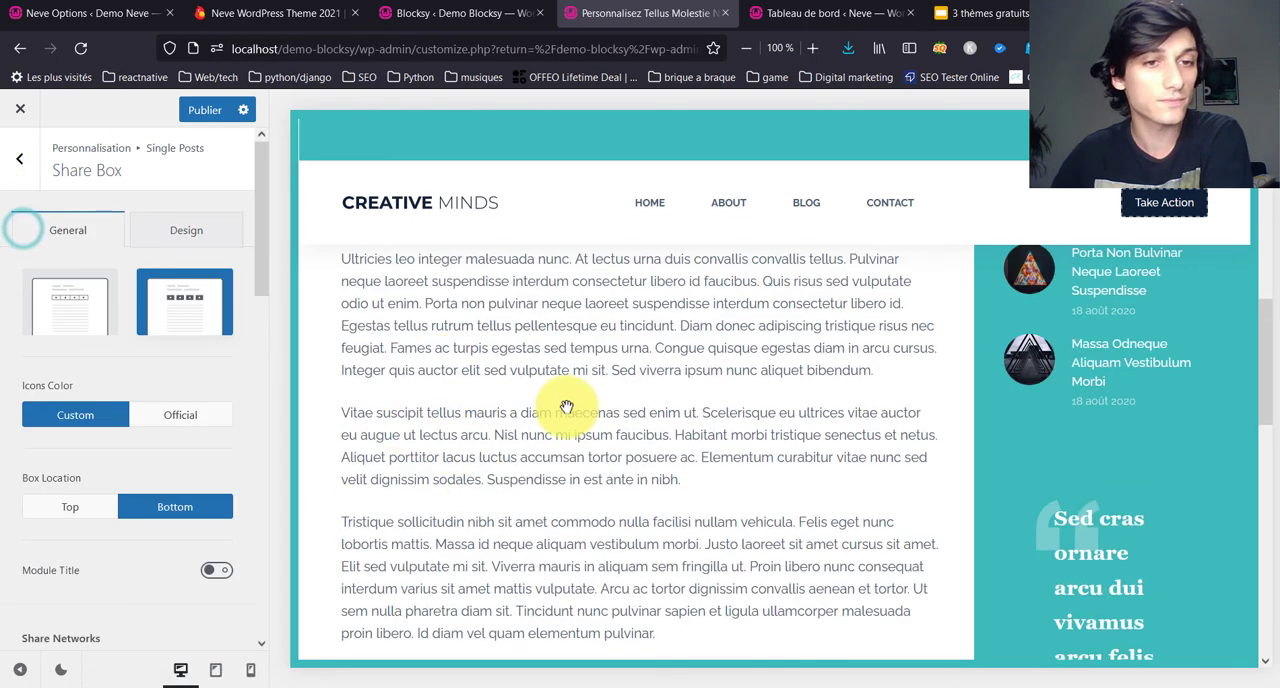
pyautogui.scroll(-5, 569, 410)
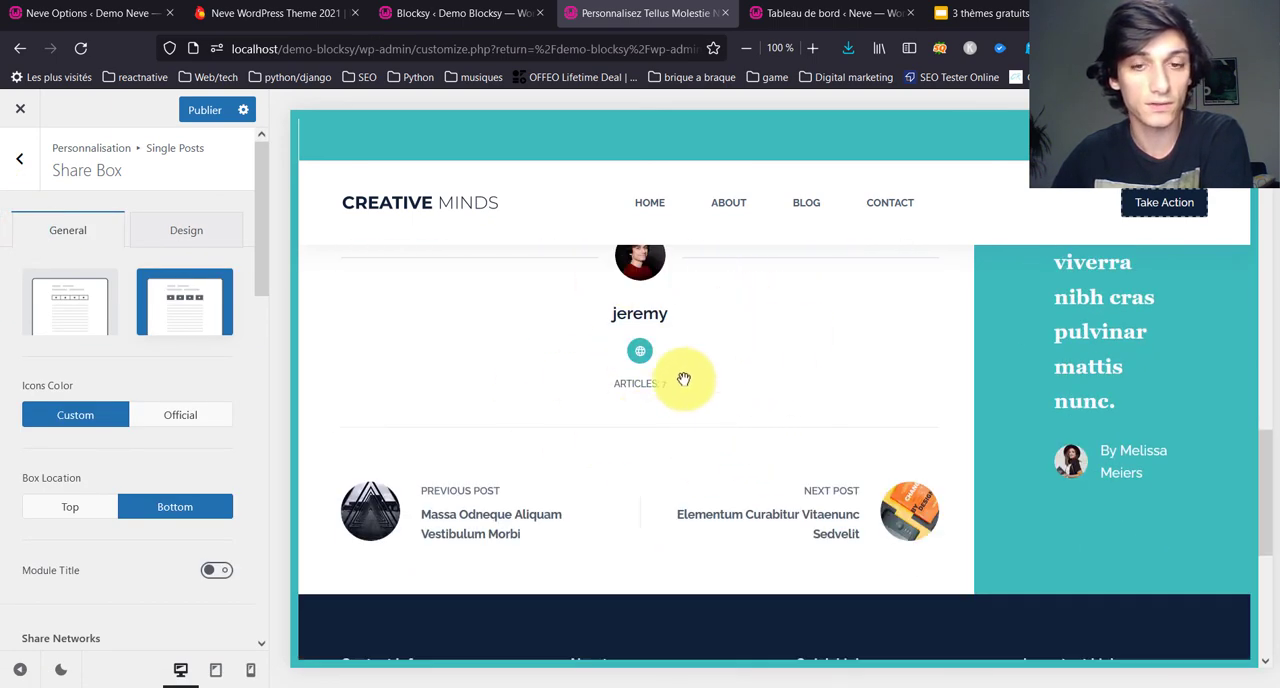
pyautogui.scroll(-2, 551, 488)
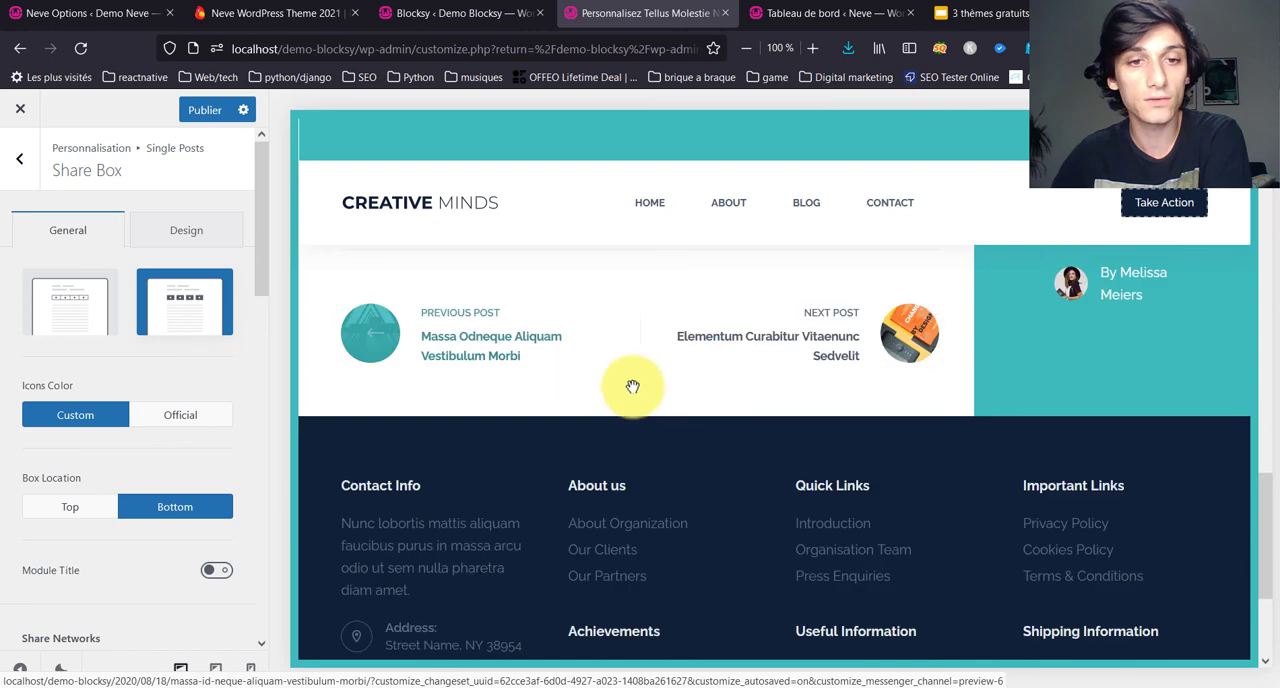
pyautogui.click(17, 174)
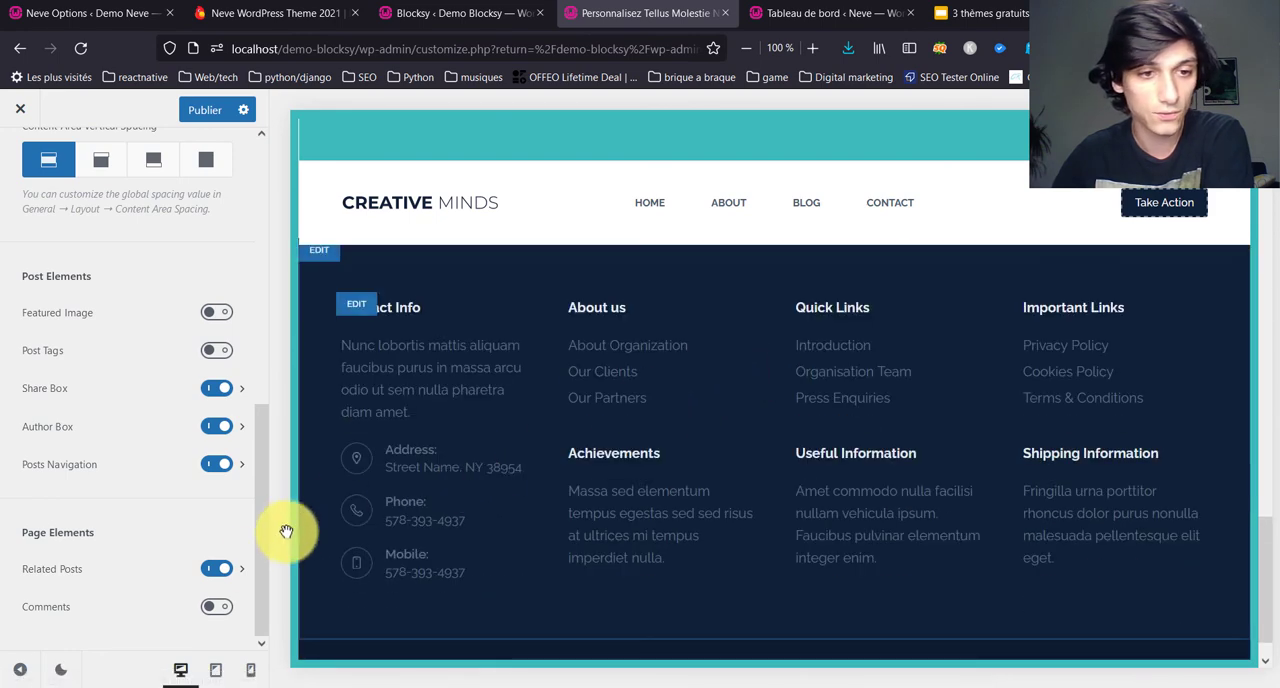
# Step: Review the Related Posts options from columns and criteria to placement and visibility, and return to the main customizer list
pyautogui.click(244, 564)
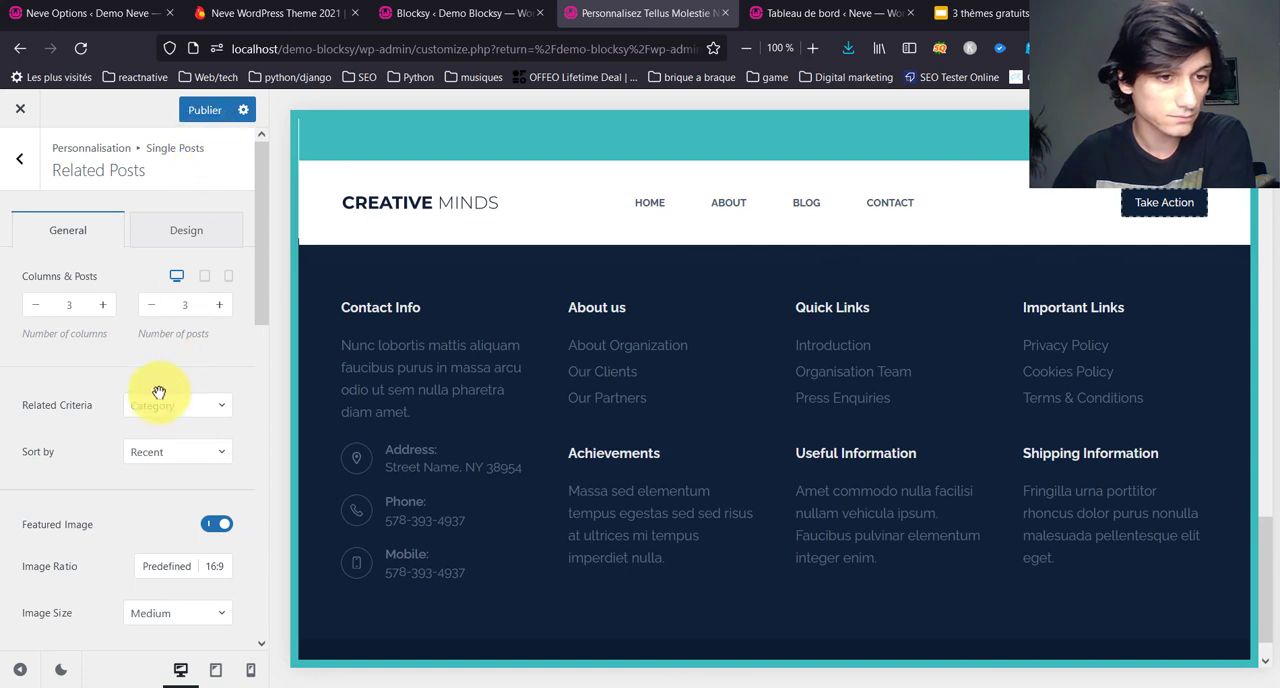
pyautogui.scroll(-3, 157, 396)
pyautogui.scroll(-8, 158, 390)
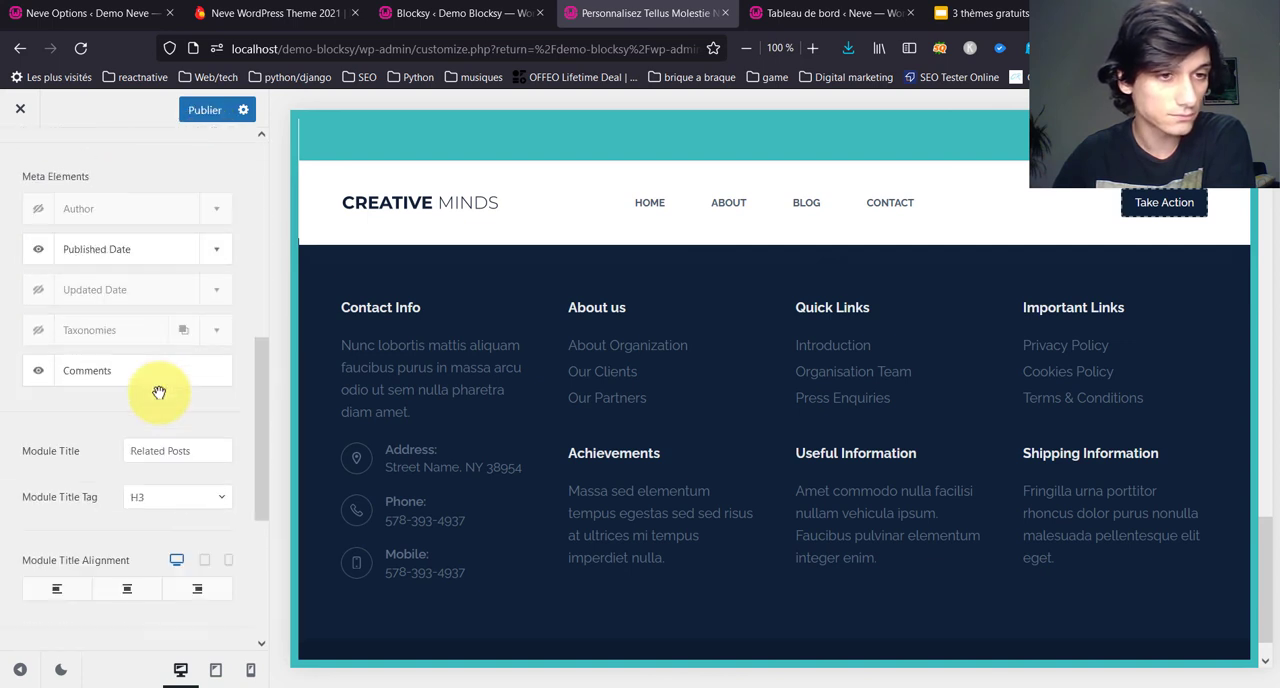
pyautogui.scroll(-2, 157, 391)
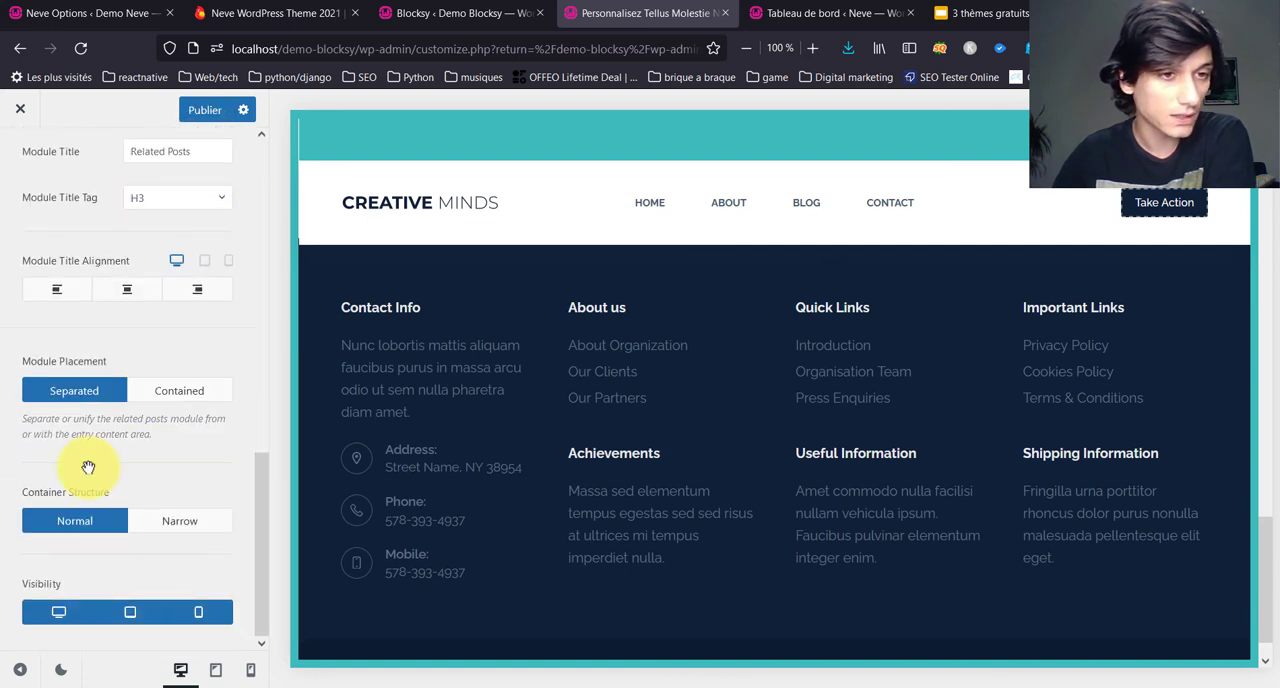
pyautogui.scroll(15, 575, 378)
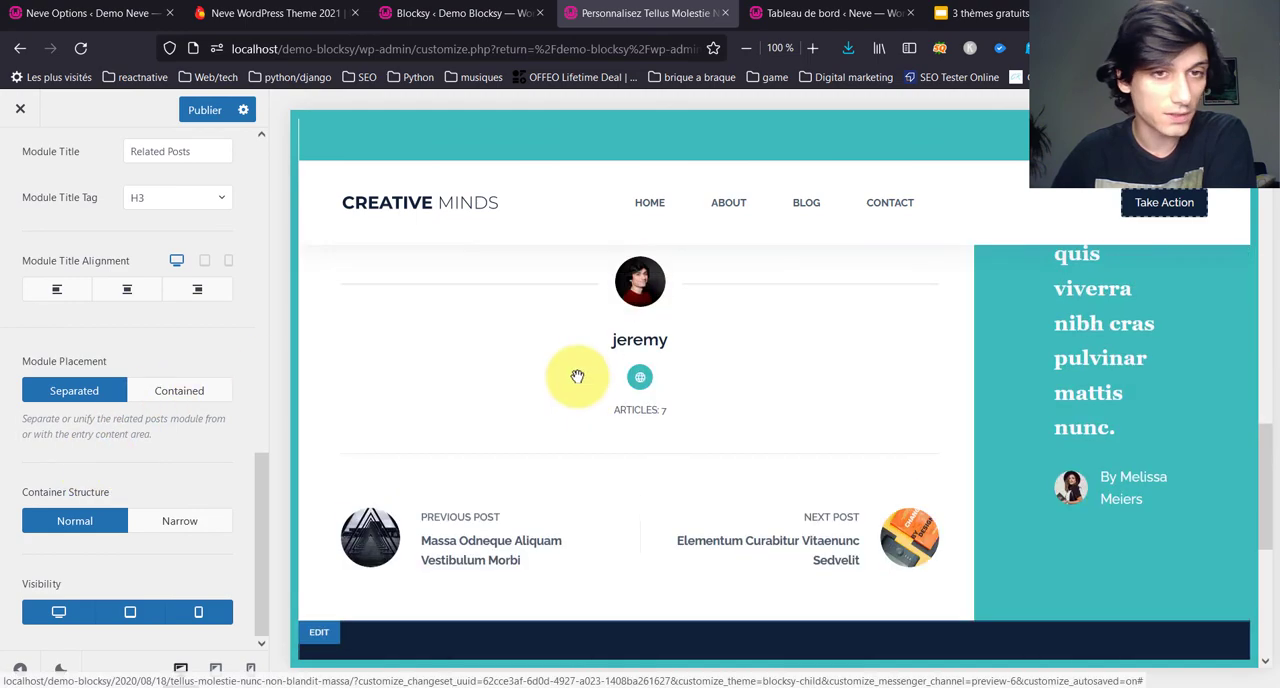
pyautogui.scroll(-15, 575, 376)
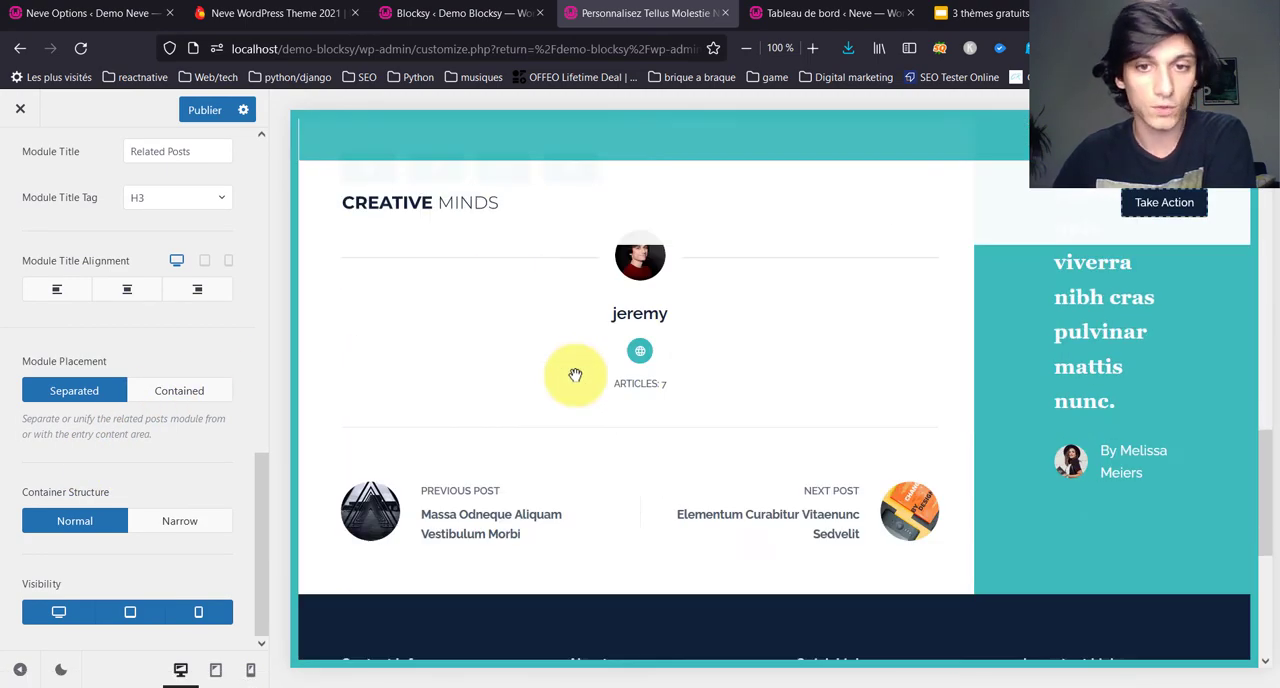
pyautogui.scroll(6, 50, 236)
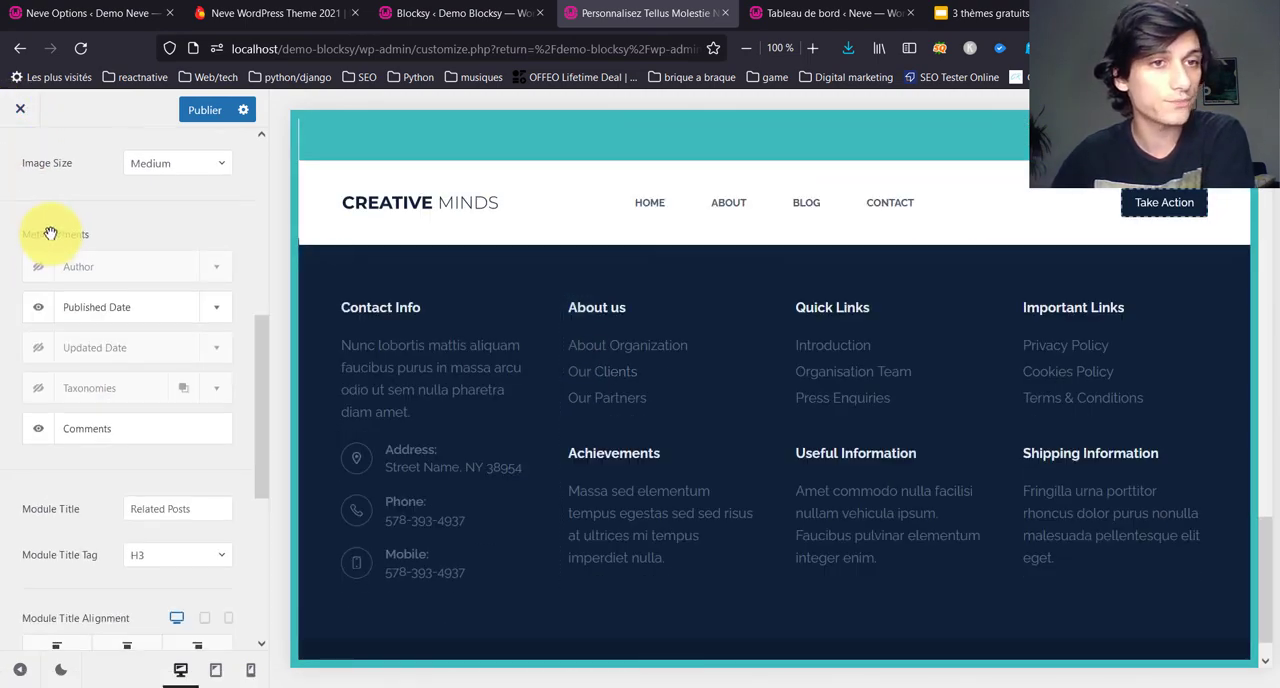
pyautogui.click(17, 170)
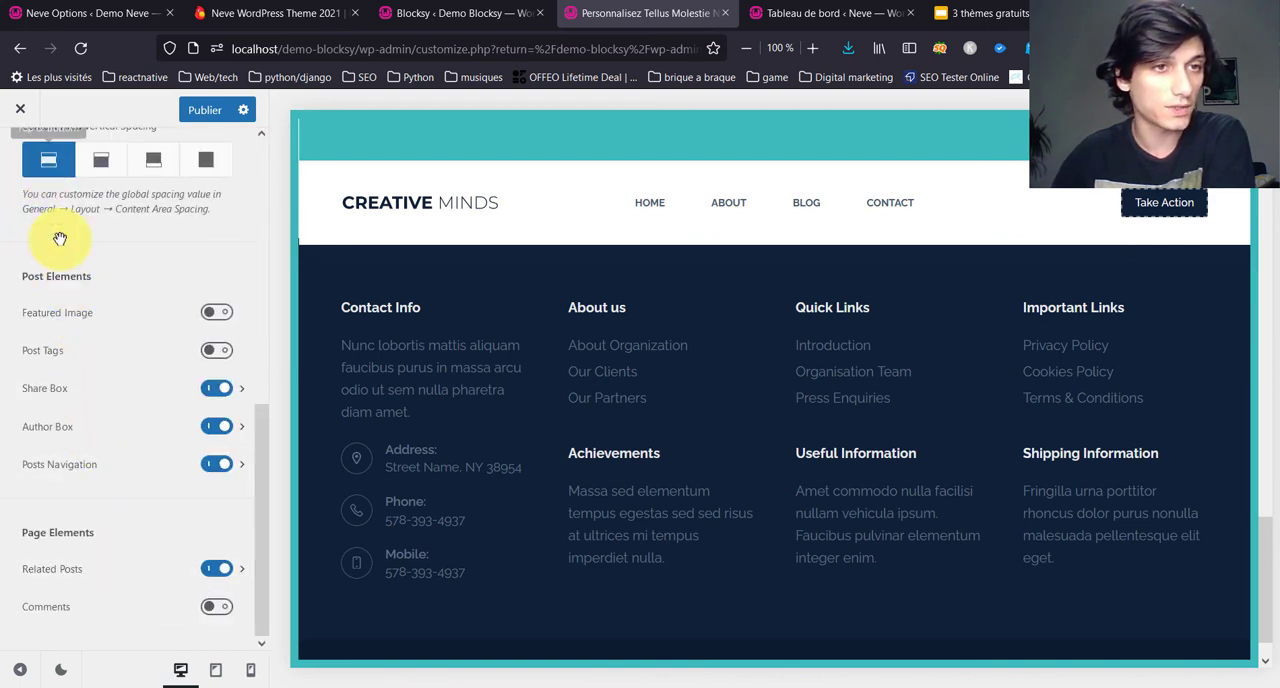
pyautogui.scroll(5, 45, 225)
pyautogui.scroll(3, 30, 190)
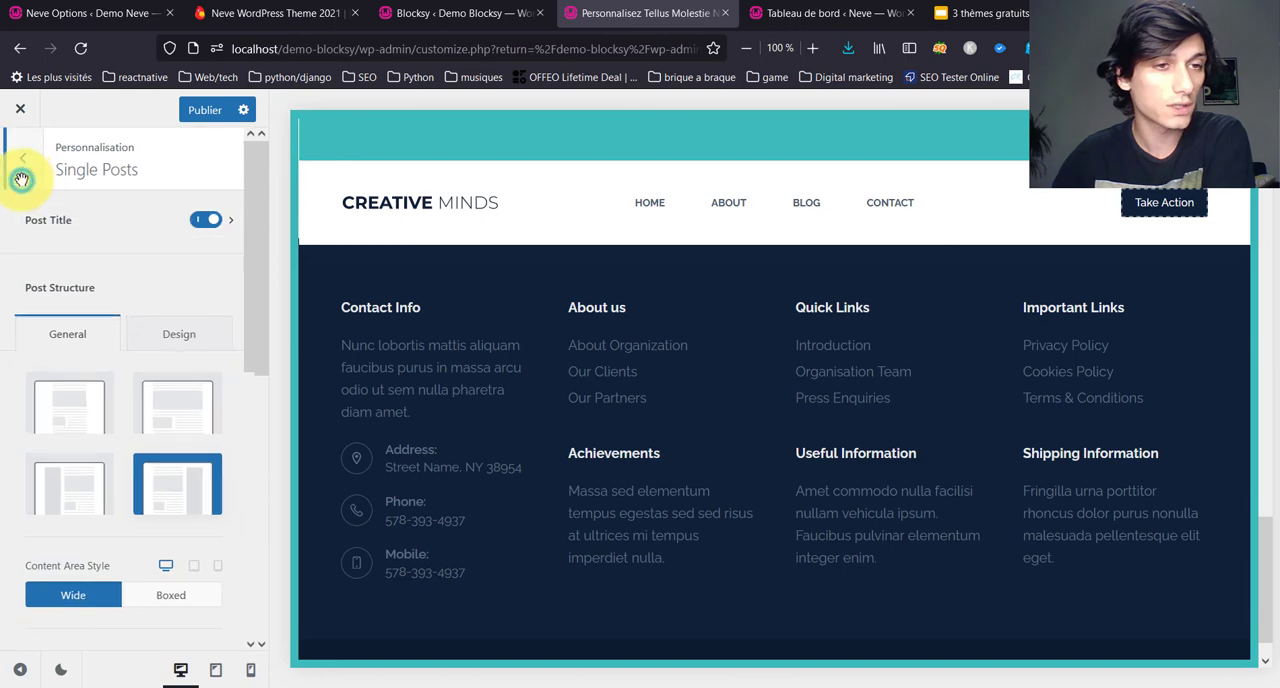
pyautogui.click(20, 172)
# Step: Open the News category archive from the post's header in the preview and examine its post listing
pyautogui.scroll(4, 414, 288)
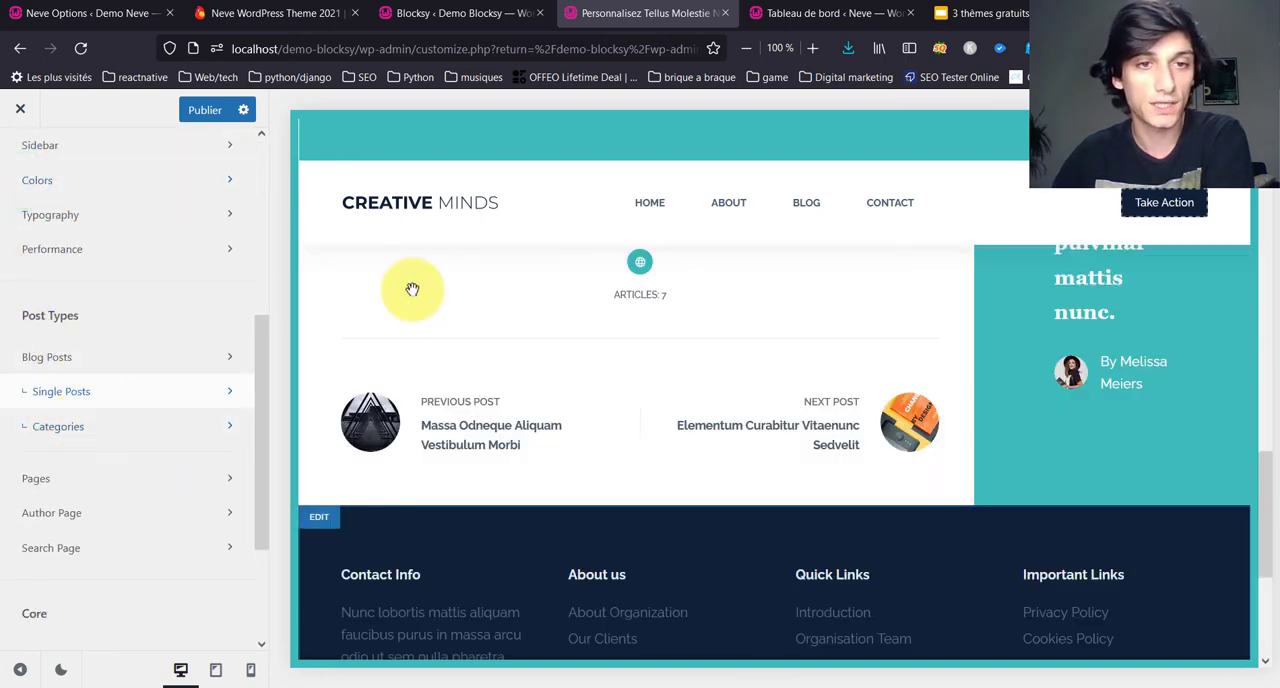
pyautogui.scroll(10, 534, 480)
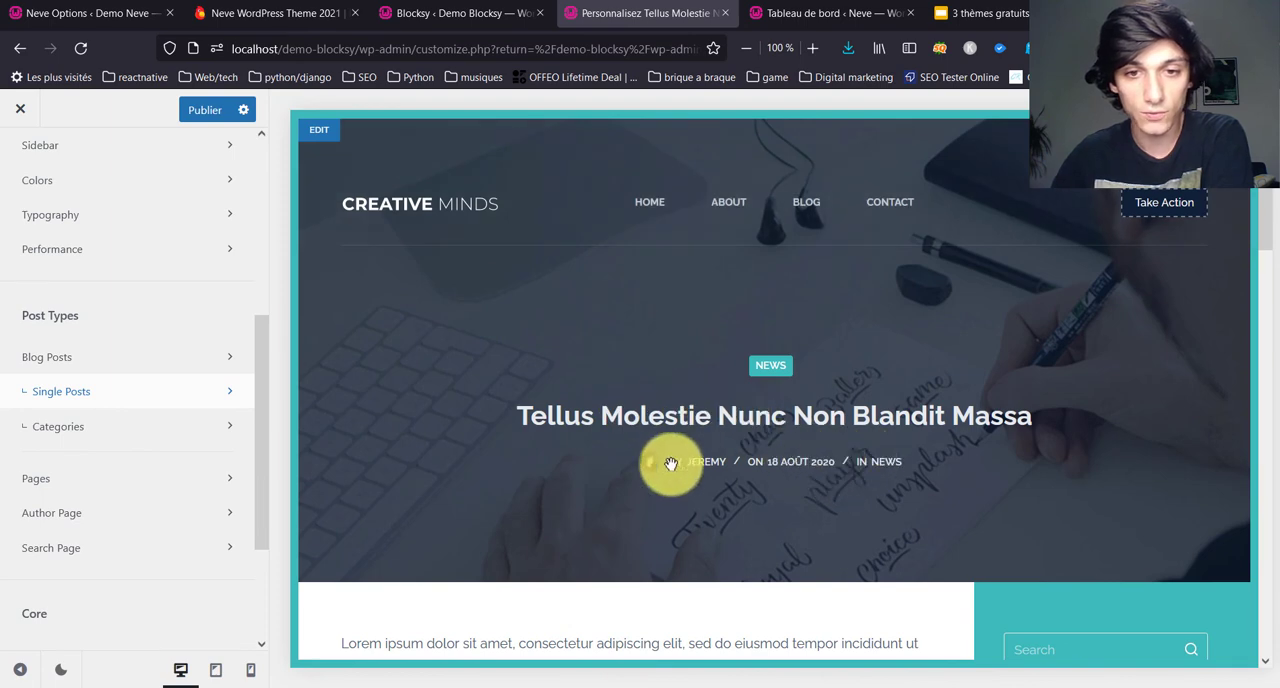
pyautogui.scroll(-2, 663, 463)
pyautogui.click(875, 285)
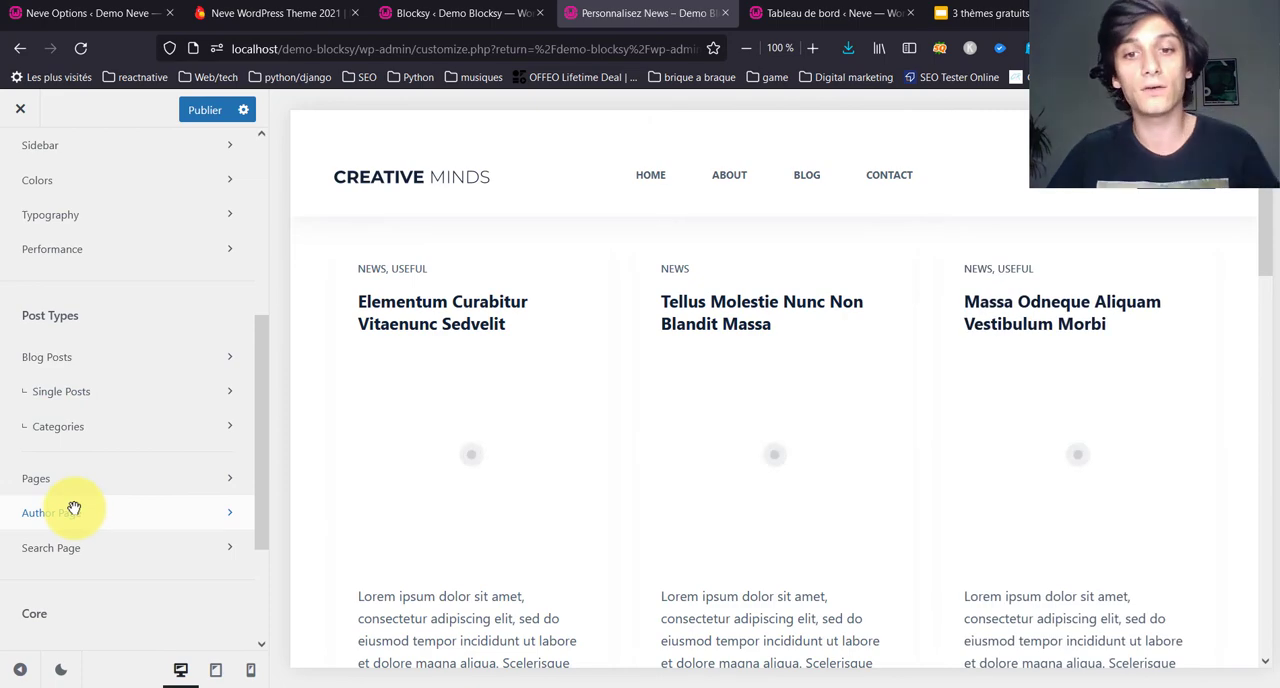
pyautogui.scroll(-2, 194, 571)
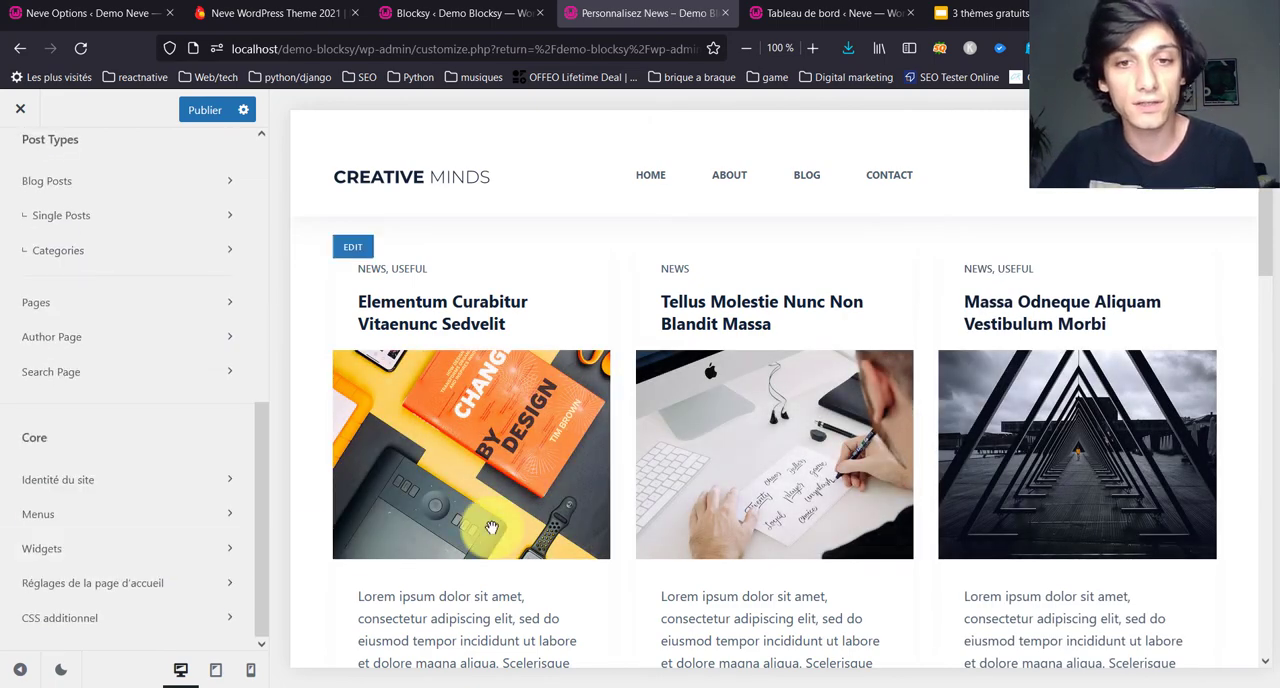
pyautogui.scroll(-5, 491, 528)
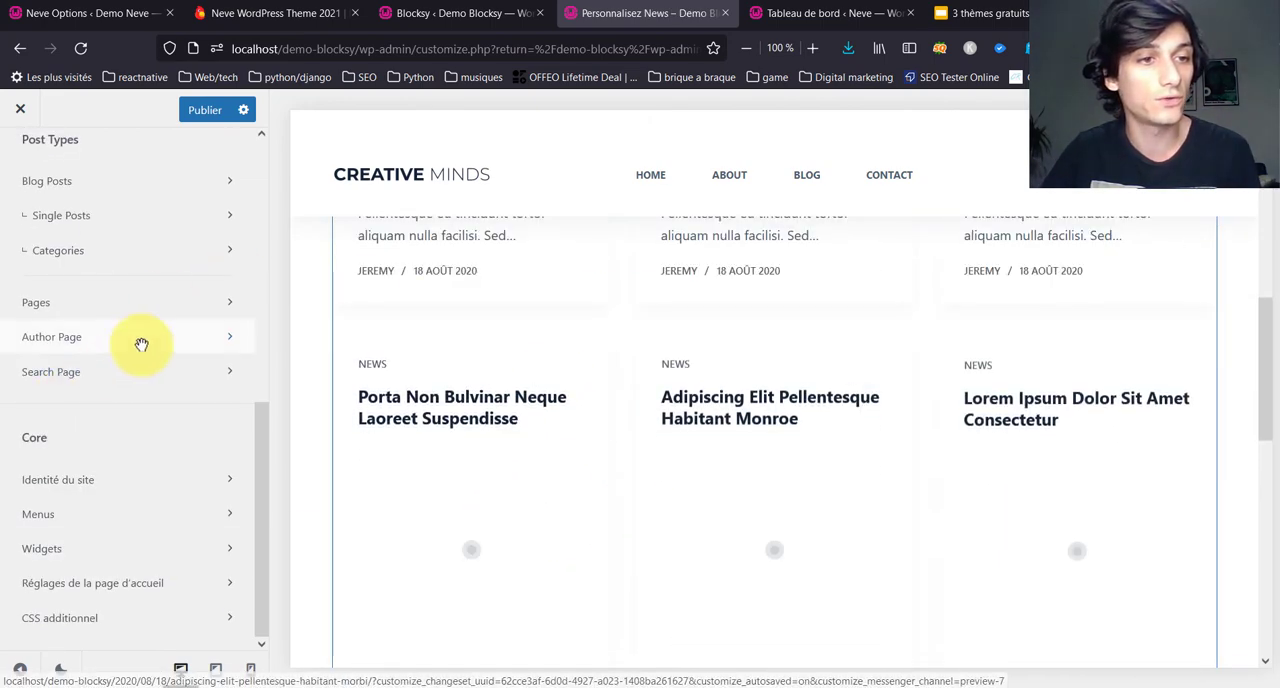
pyautogui.scroll(2, 115, 353)
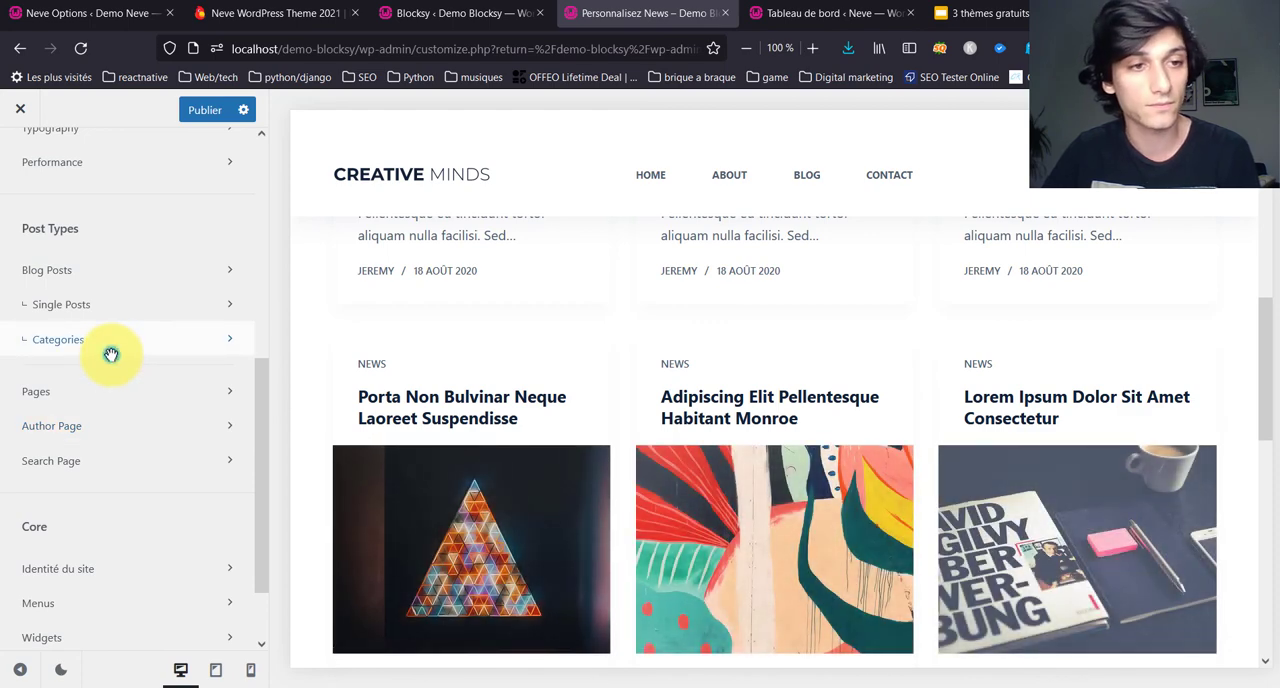
# Step: Set the Categories structure to the single-column layout with large images and check it on the News archive
pyautogui.click(112, 350)
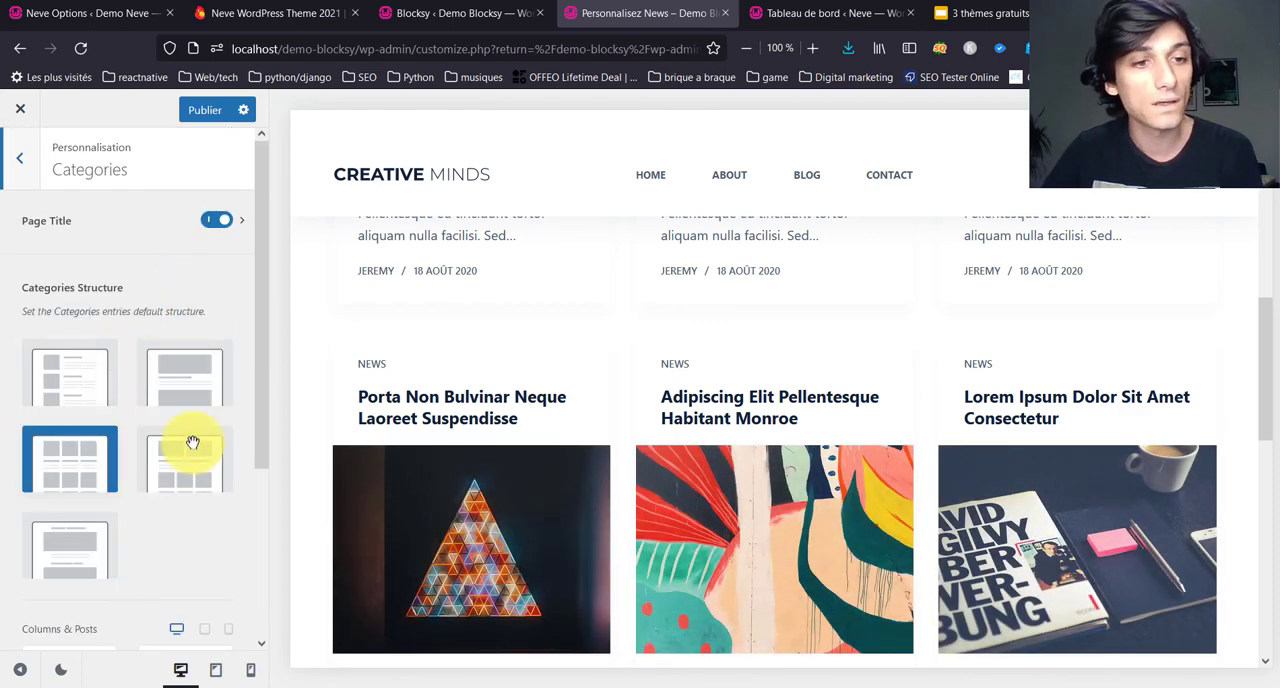
pyautogui.click(186, 374)
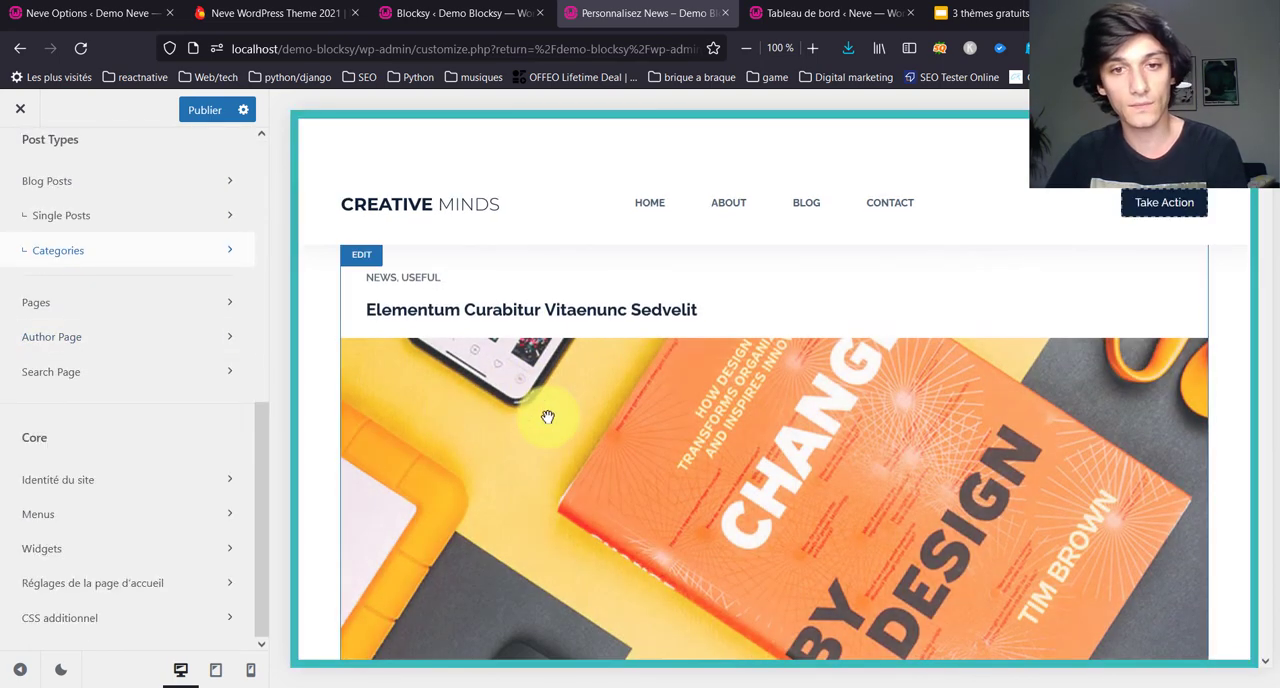
pyautogui.scroll(-3, 548, 416)
pyautogui.scroll(10, 548, 416)
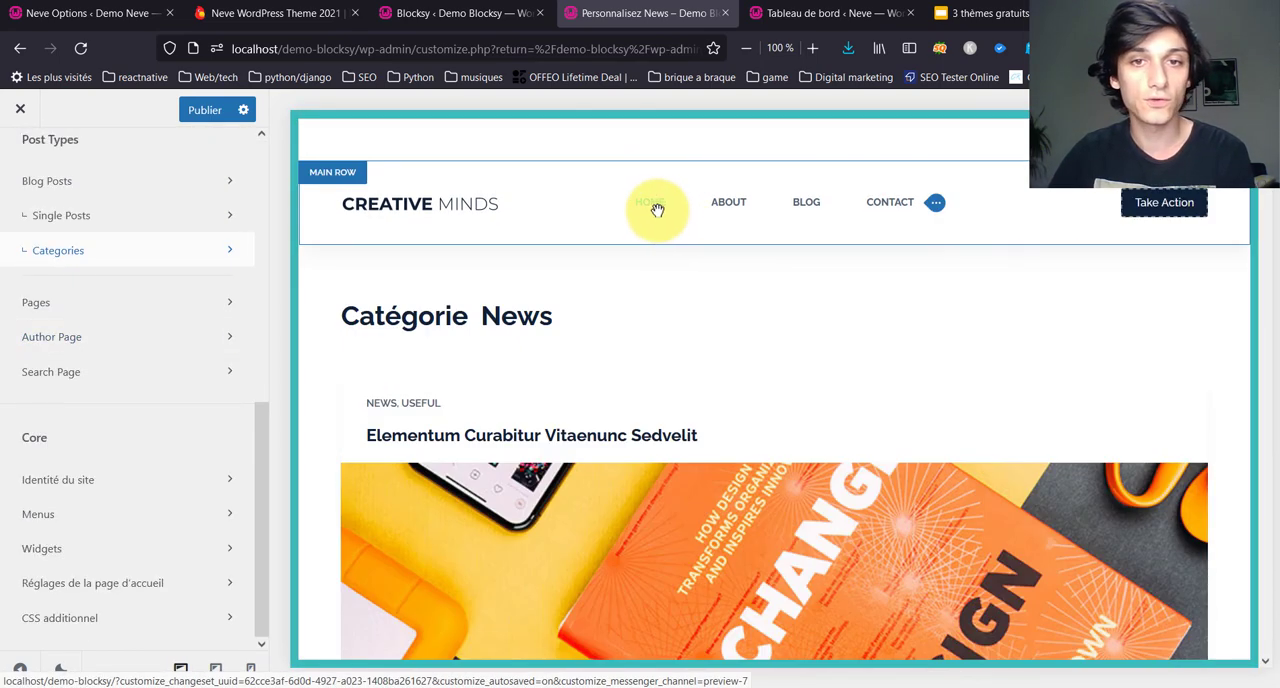
# Step: Load the About page in the preview and turn off Comments in the Pages settings
pyautogui.click(709, 212)
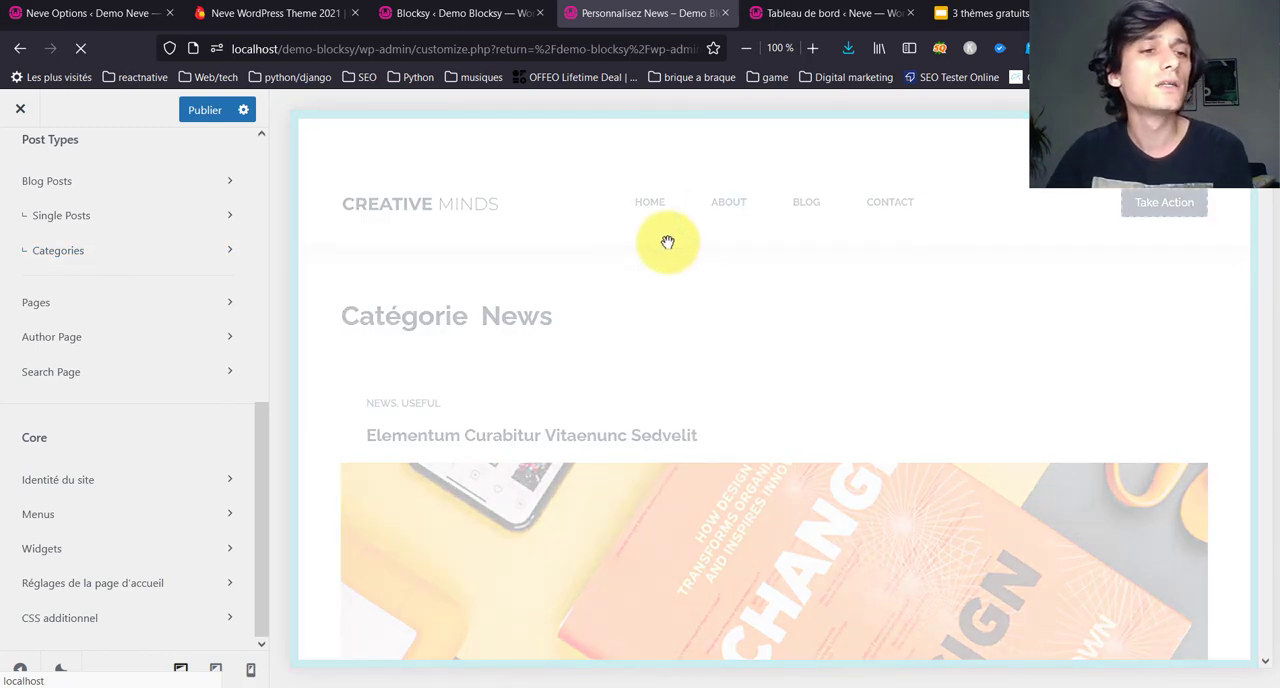
pyautogui.click(229, 301)
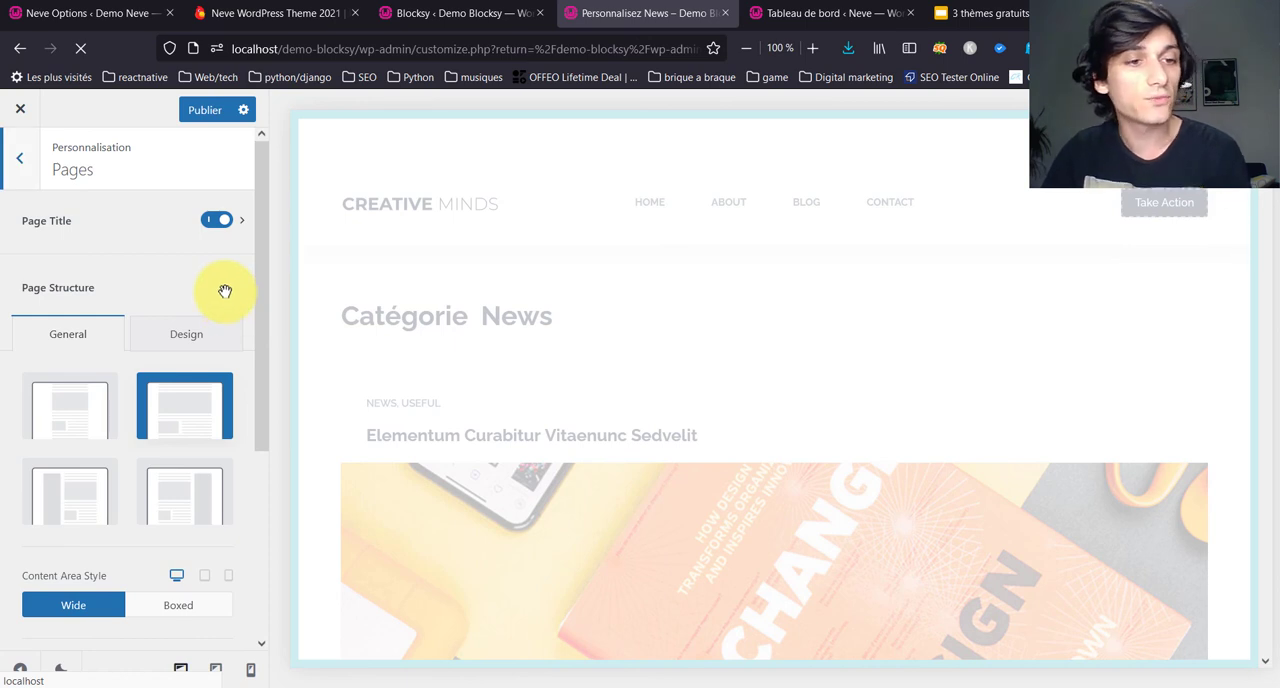
pyautogui.scroll(-5, 171, 334)
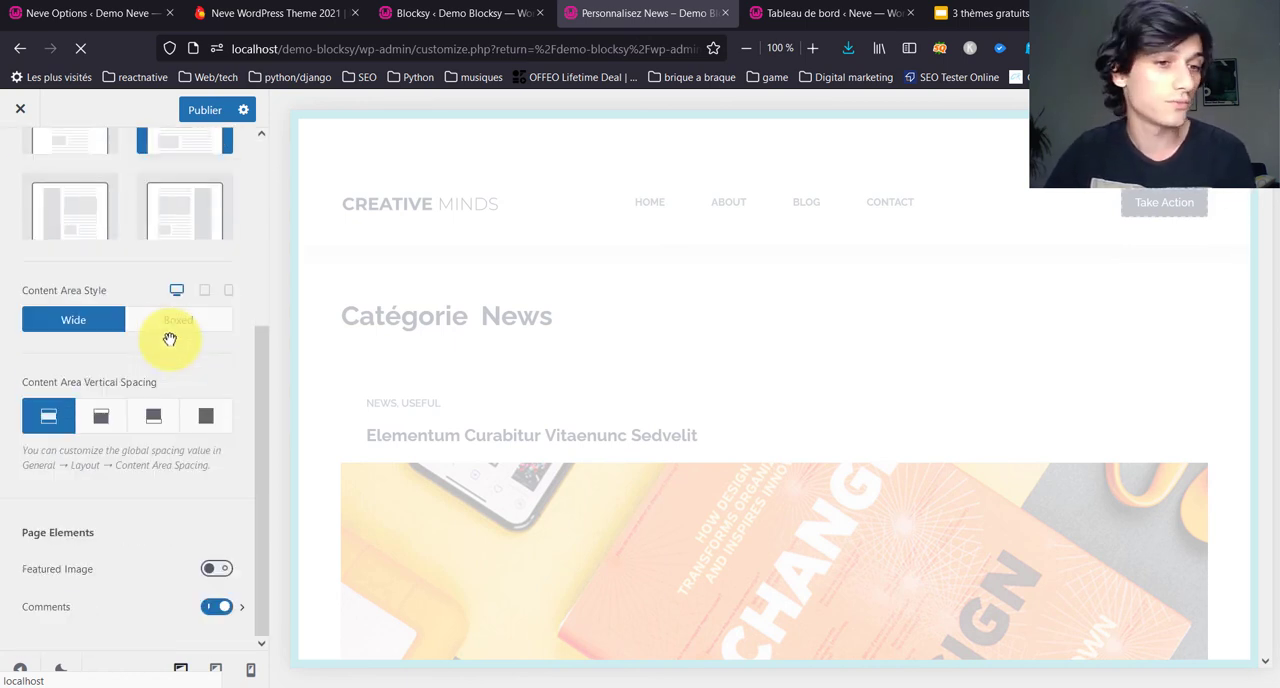
pyautogui.scroll(5, 160, 392)
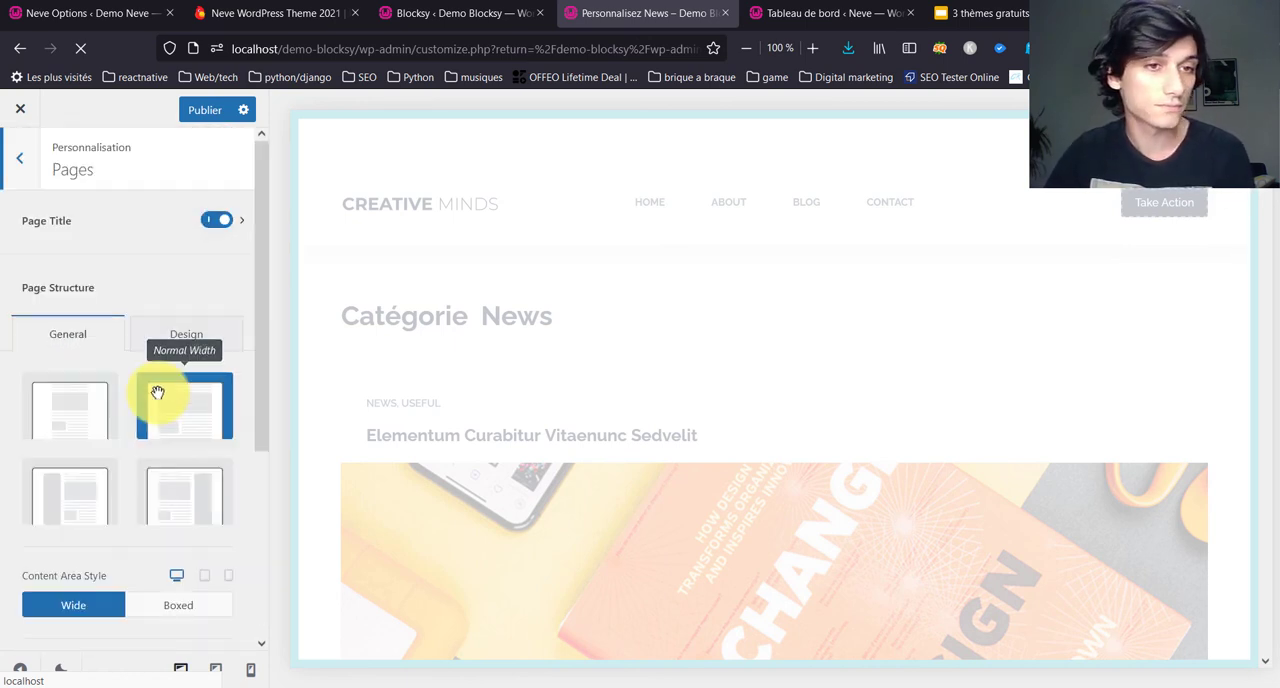
pyautogui.scroll(-5, 170, 420)
pyautogui.click(218, 606)
pyautogui.scroll(5, 160, 480)
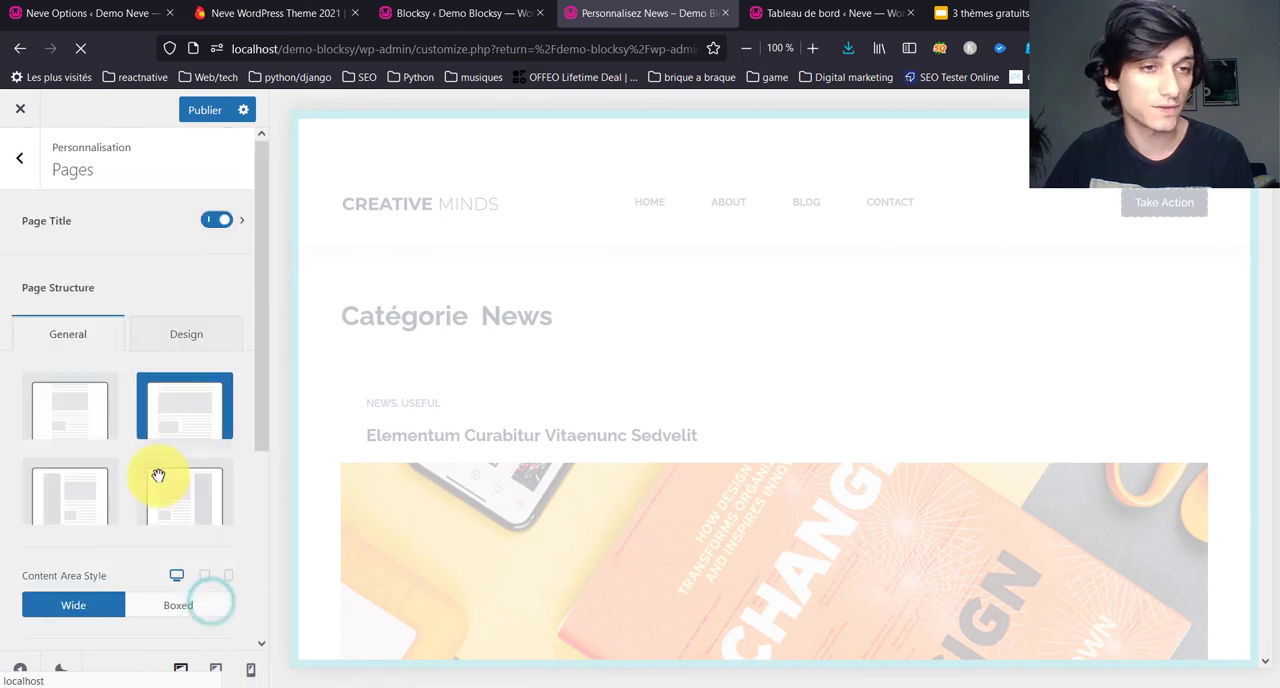
# Step: Review the Page Structure design options and examine the About page in the preview
pyautogui.click(151, 338)
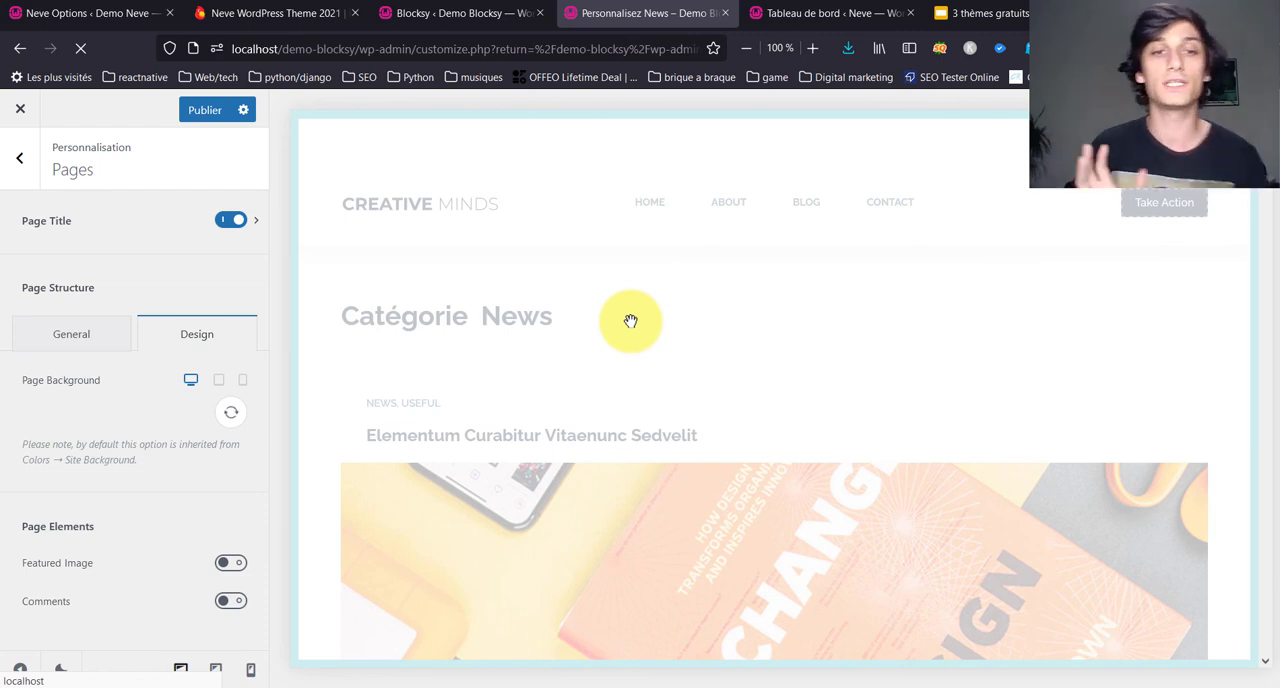
pyautogui.scroll(-10, 642, 433)
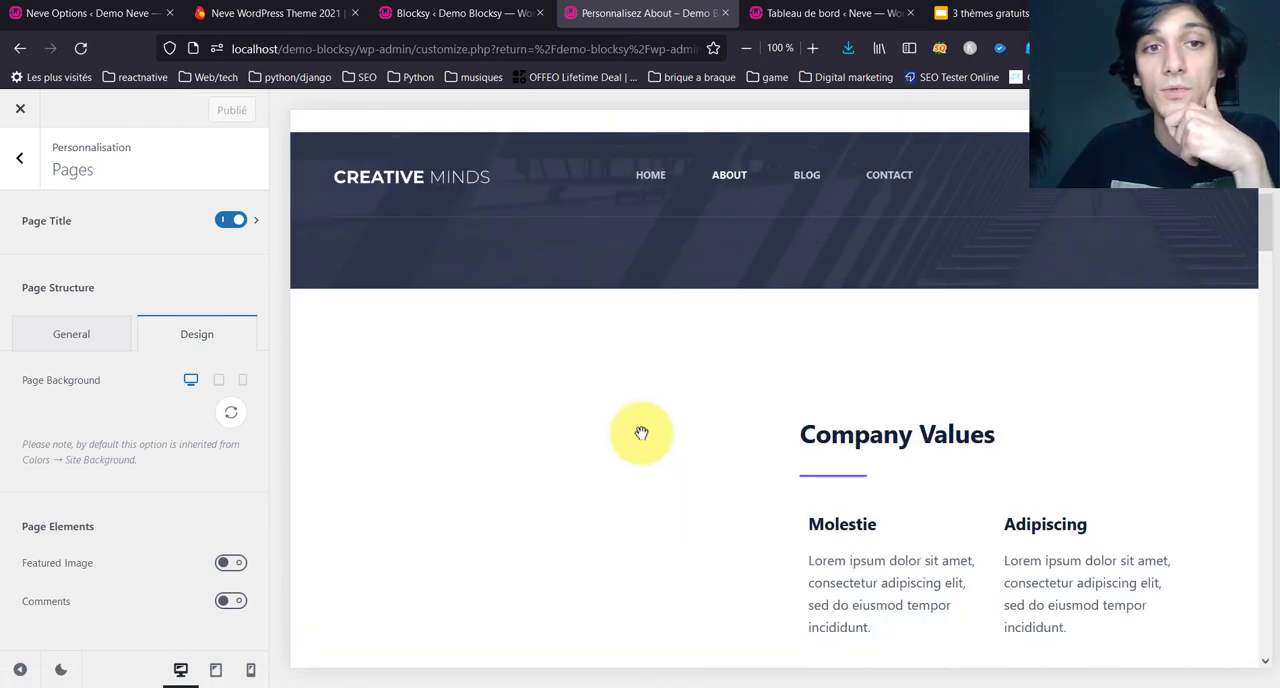
pyautogui.scroll(-10, 642, 433)
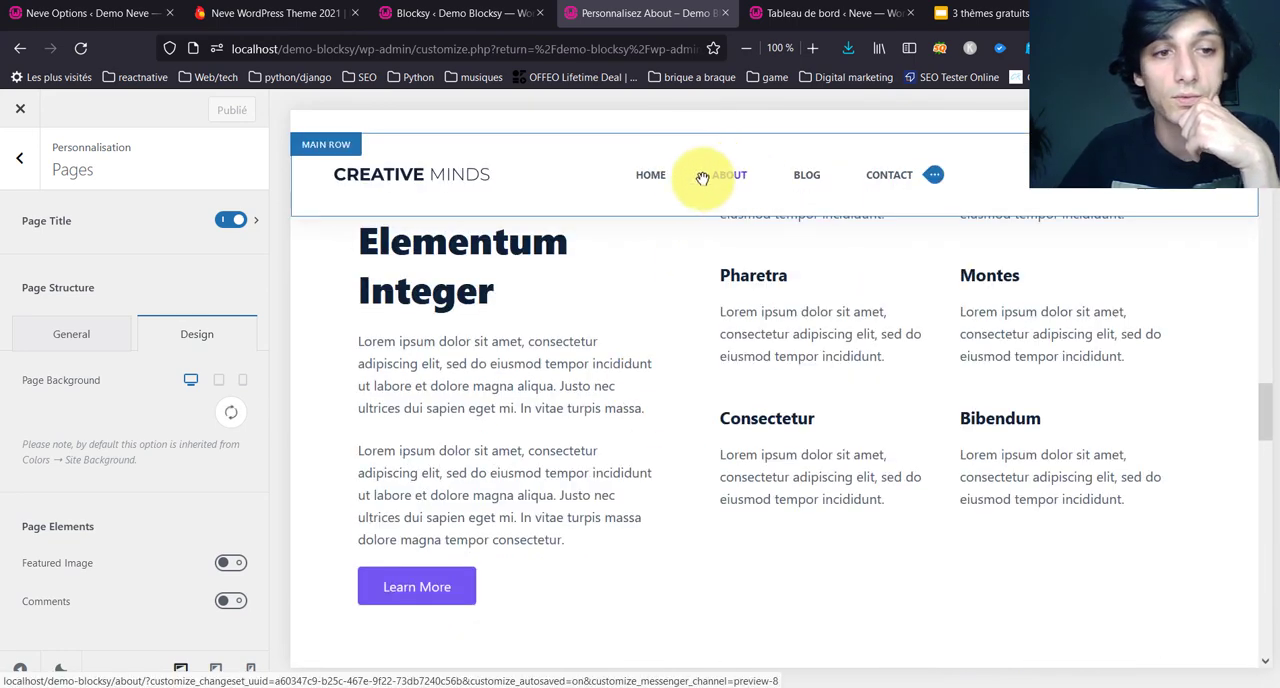
# Step: Close the customizer and bring up the Free vs Pro comparison in the reloaded Blocksy dashboard
pyautogui.click(725, 12)
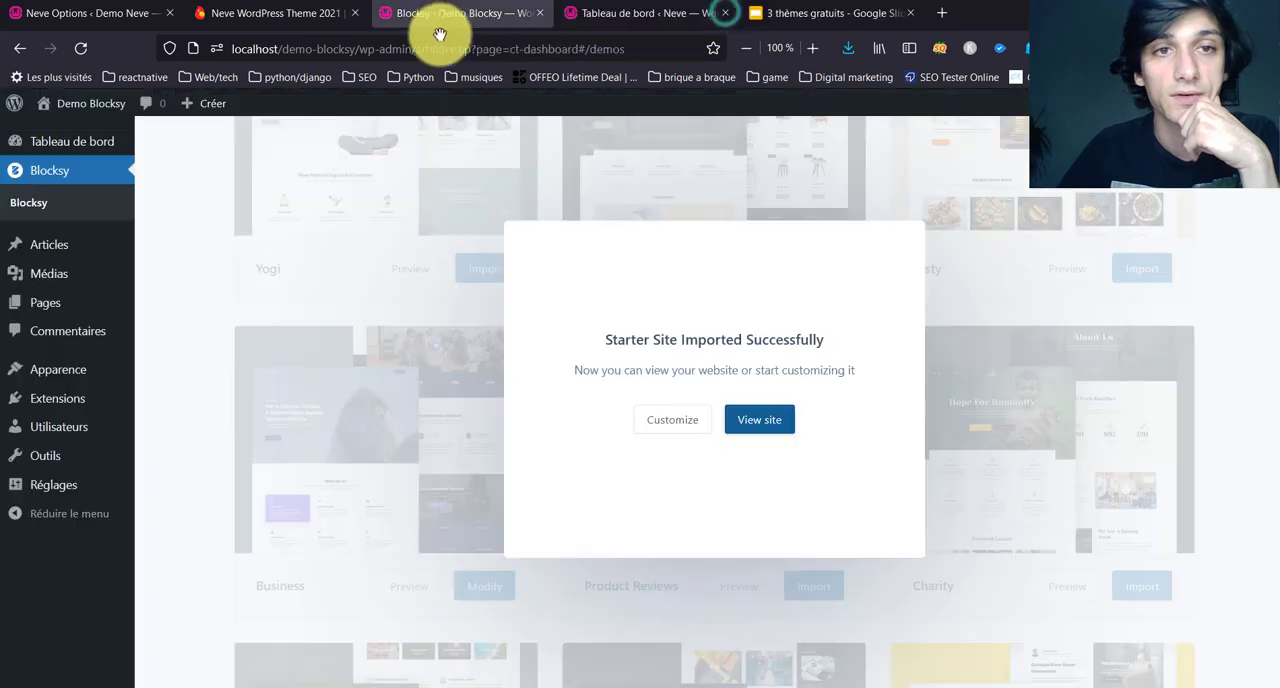
pyautogui.click(81, 48)
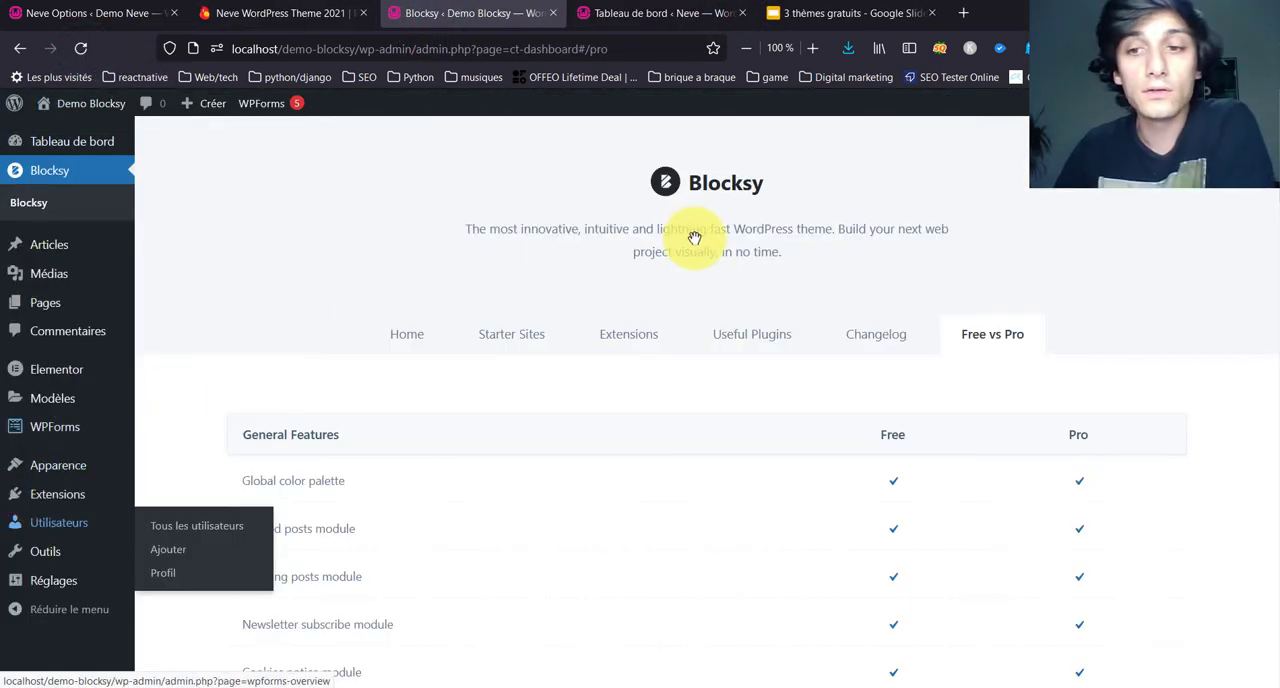
pyautogui.scroll(-5, 603, 379)
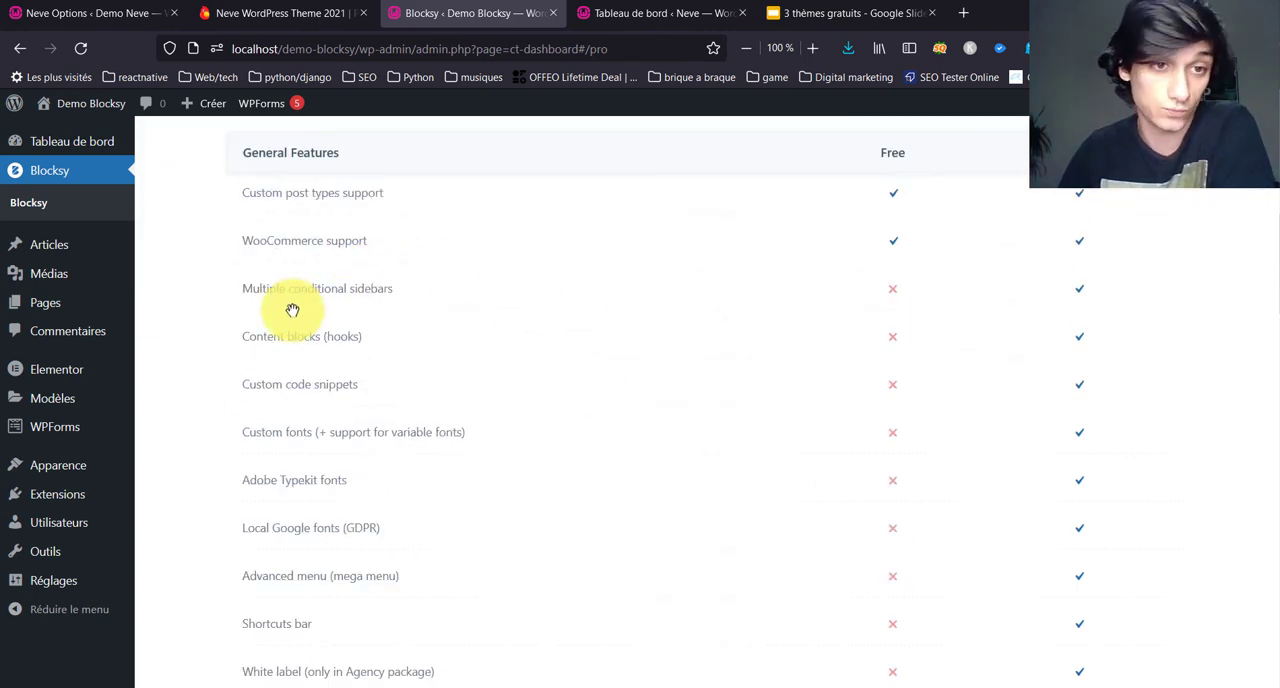
# Step: Go through the Pro-only General Features, from conditional sidebars, content blocks and code snippets to custom fonts, mega menu and shortcuts bar
pyautogui.moveTo(306, 288); pyautogui.dragTo(411, 314)
pyautogui.click(371, 336)
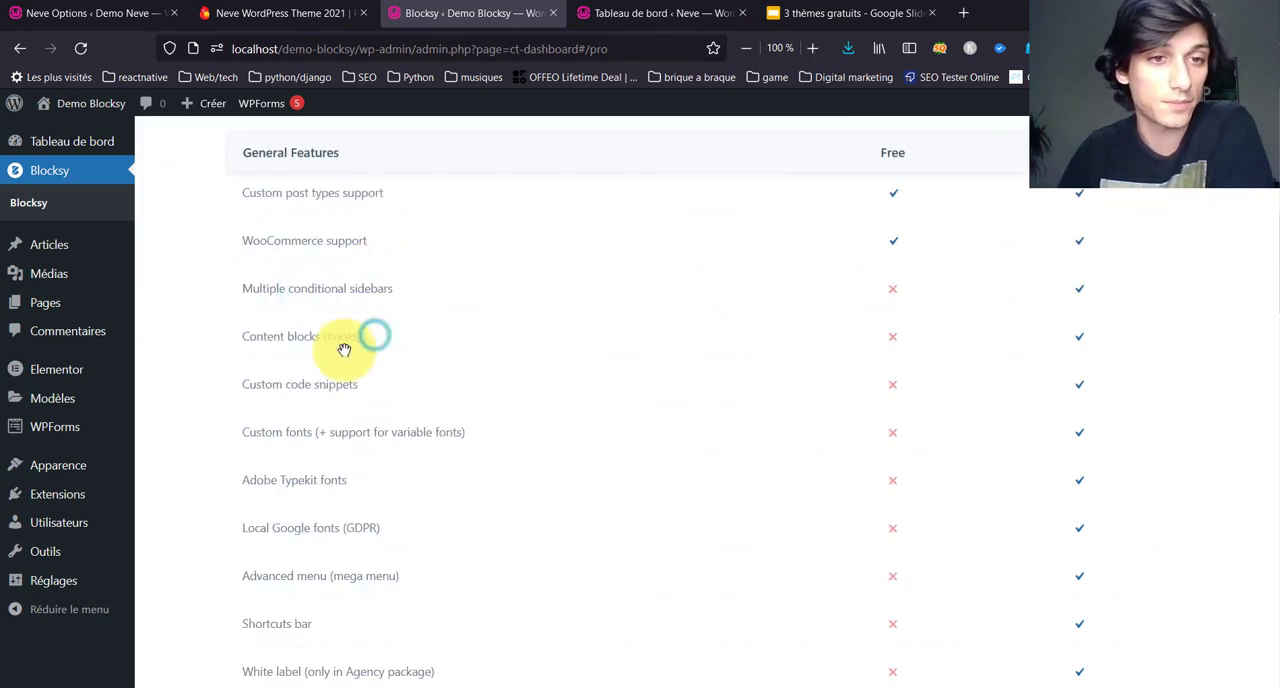
pyautogui.moveTo(316, 343); pyautogui.dragTo(466, 317)
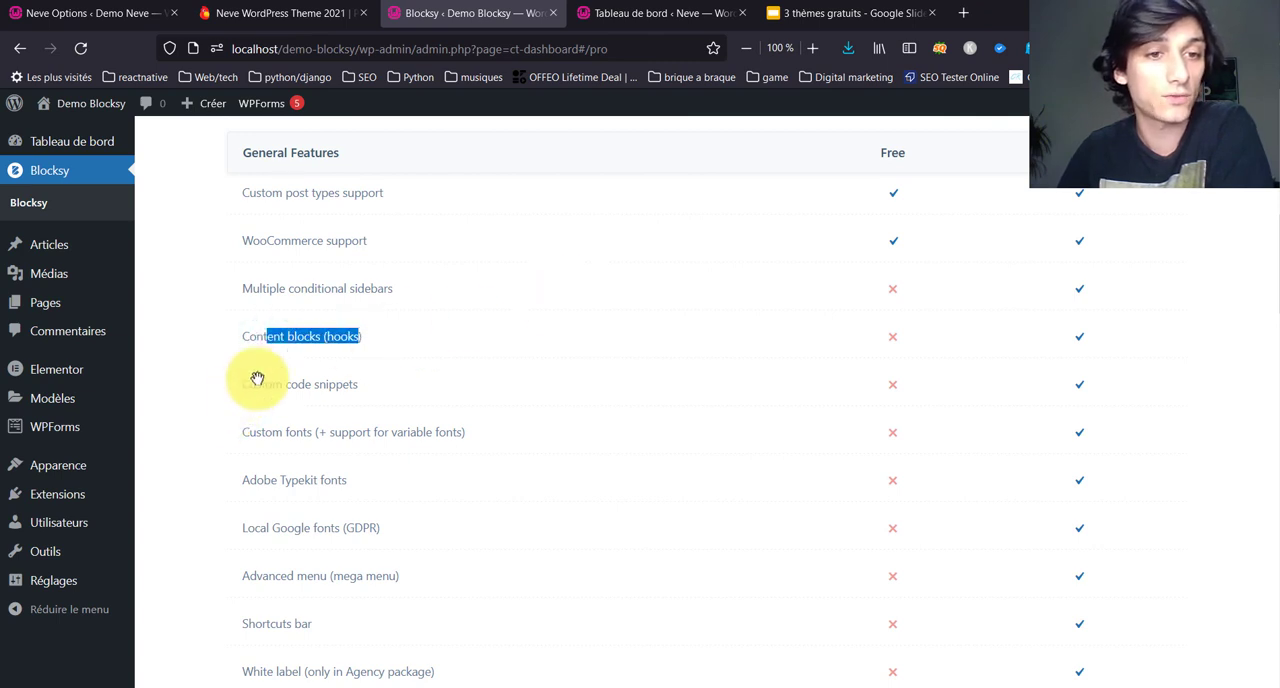
pyautogui.moveTo(256, 382); pyautogui.dragTo(362, 386)
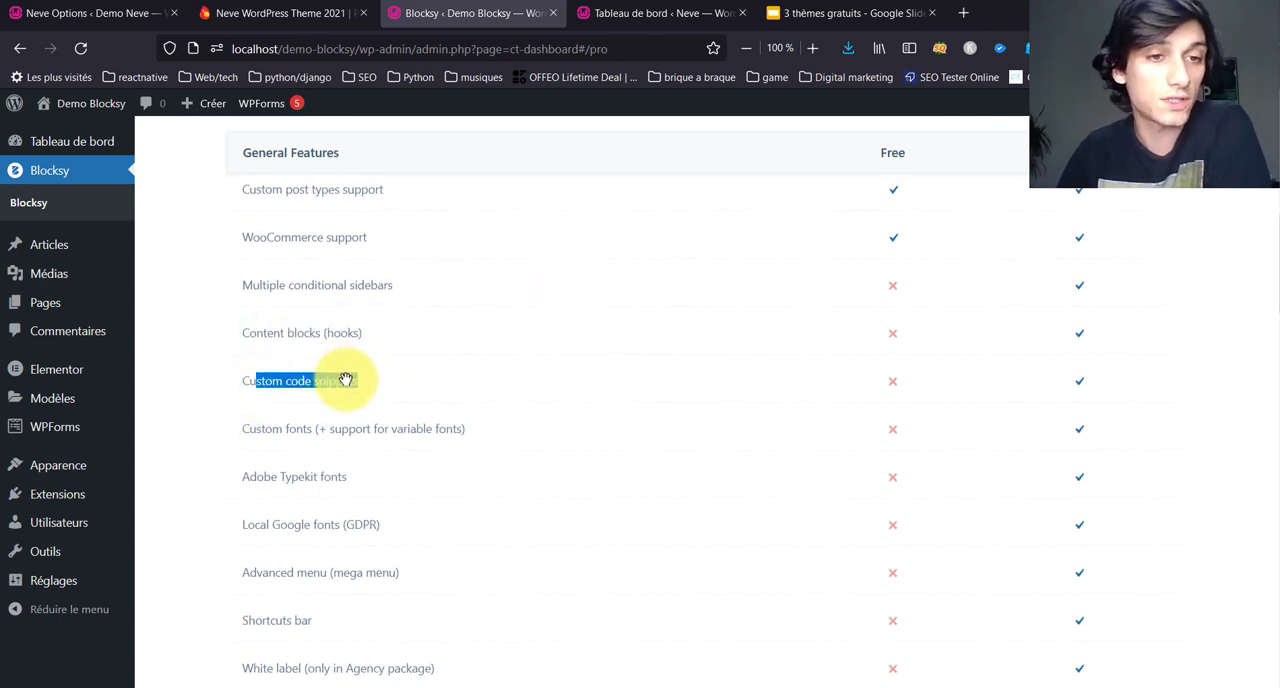
pyautogui.scroll(-3, 343, 377)
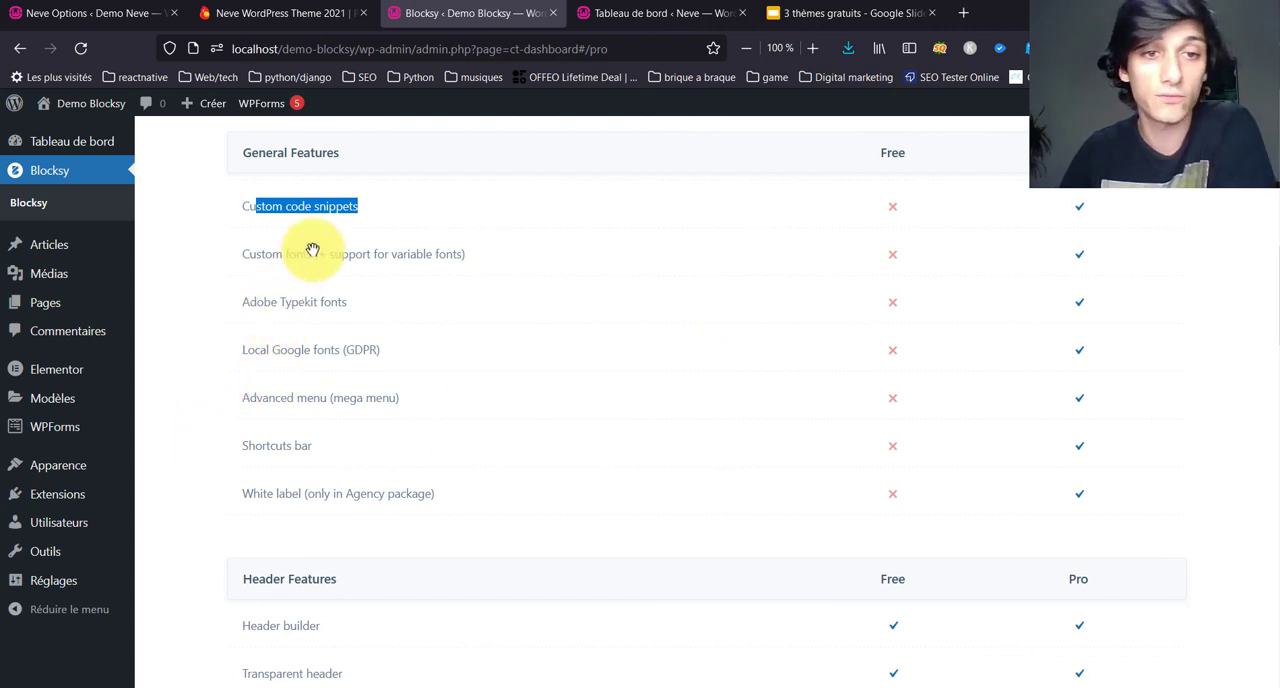
pyautogui.moveTo(313, 250); pyautogui.dragTo(677, 253)
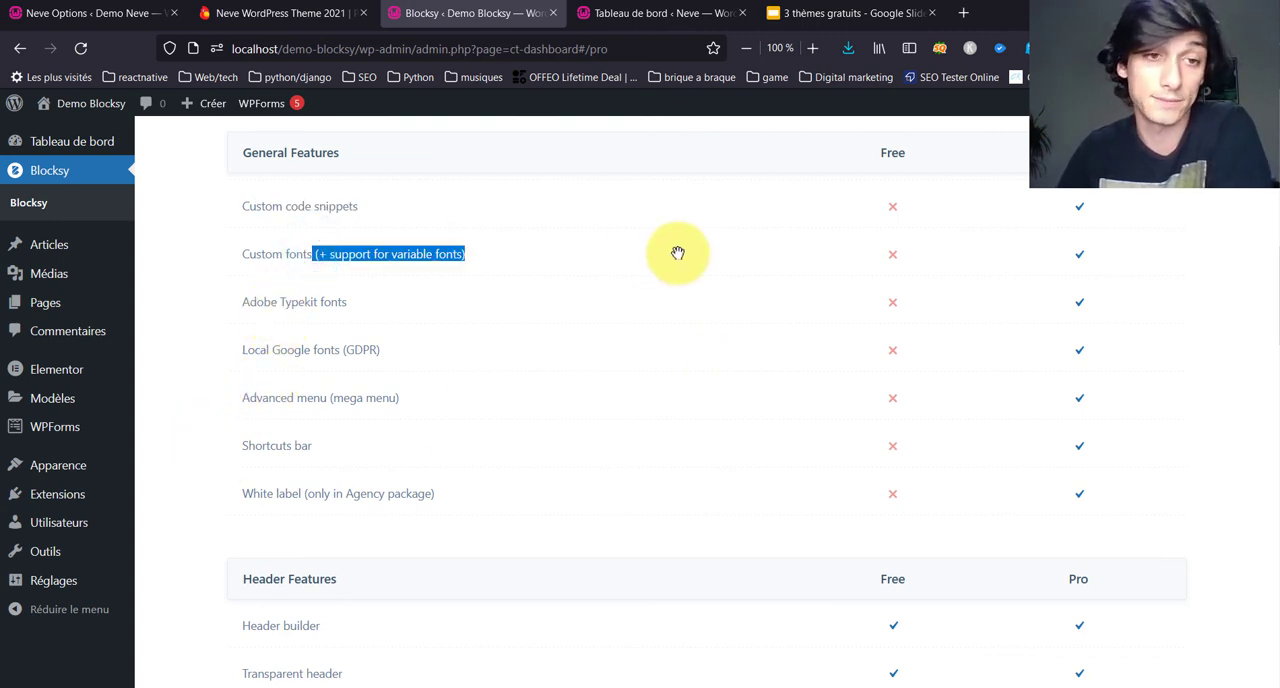
pyautogui.moveTo(276, 400); pyautogui.dragTo(400, 398)
pyautogui.moveTo(268, 451); pyautogui.dragTo(356, 441)
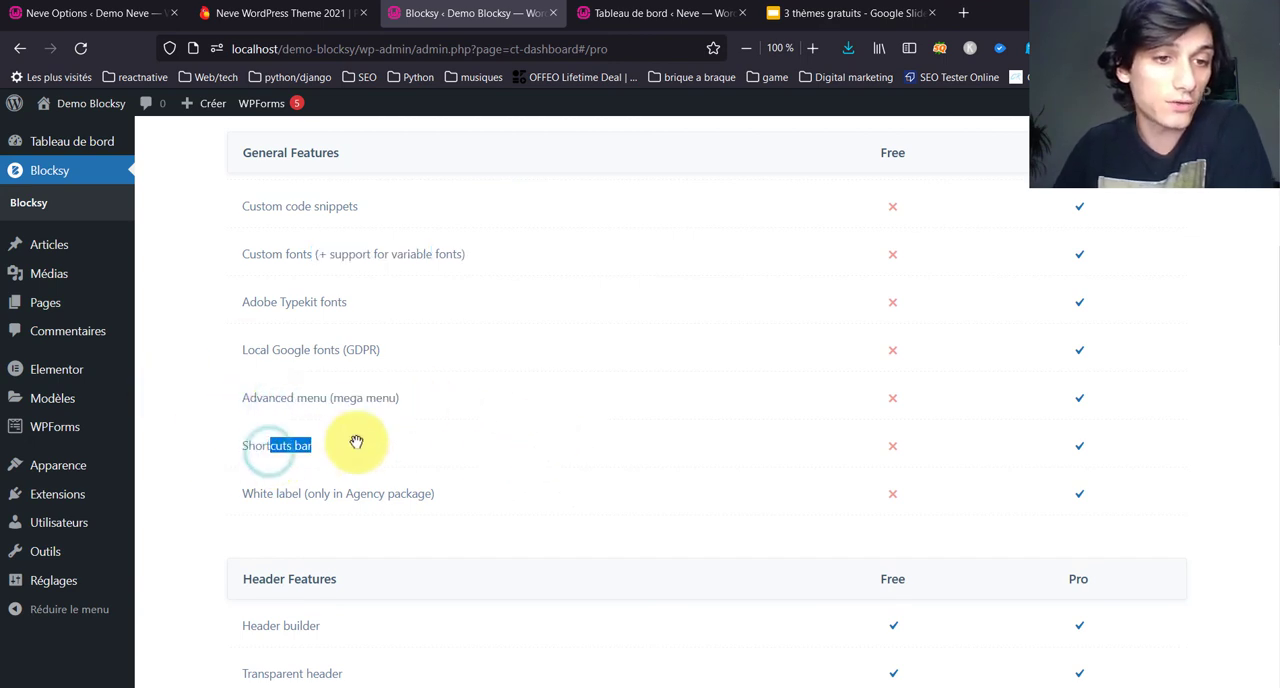
# Step: Compare the free and Pro versions for the Header Features and Footer Features, including the additional header and footer items
pyautogui.scroll(-2, 356, 441)
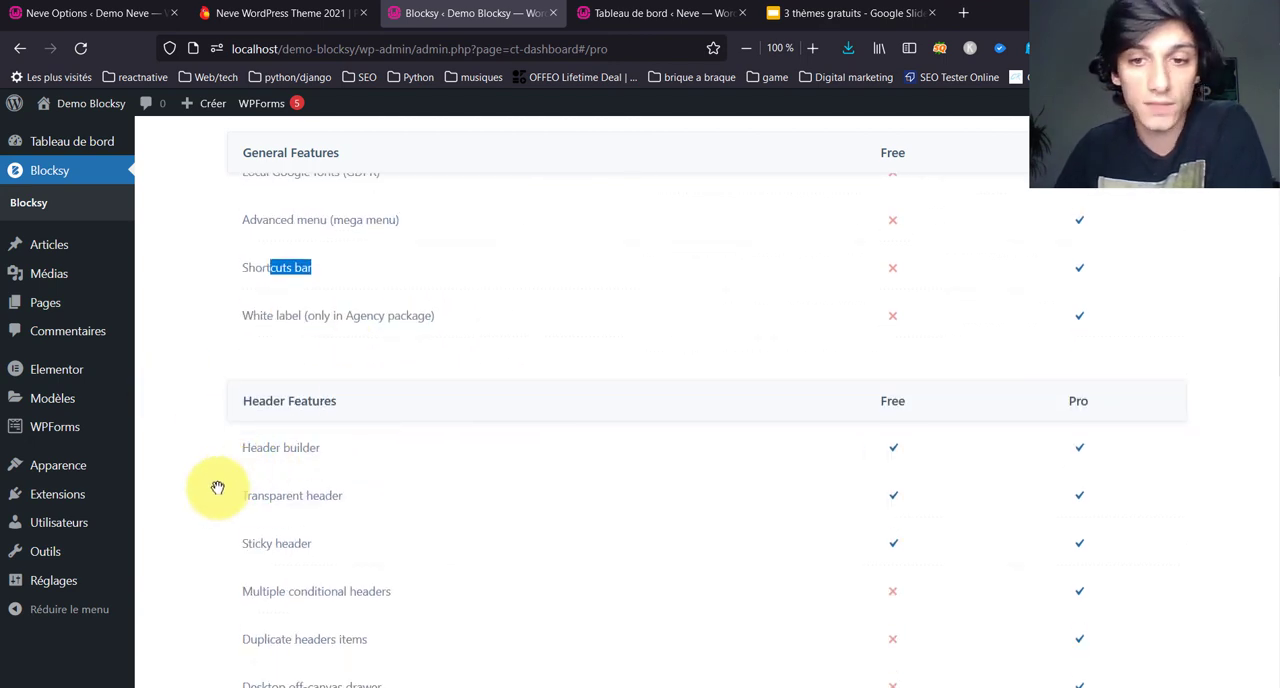
pyautogui.scroll(-2, 217, 487)
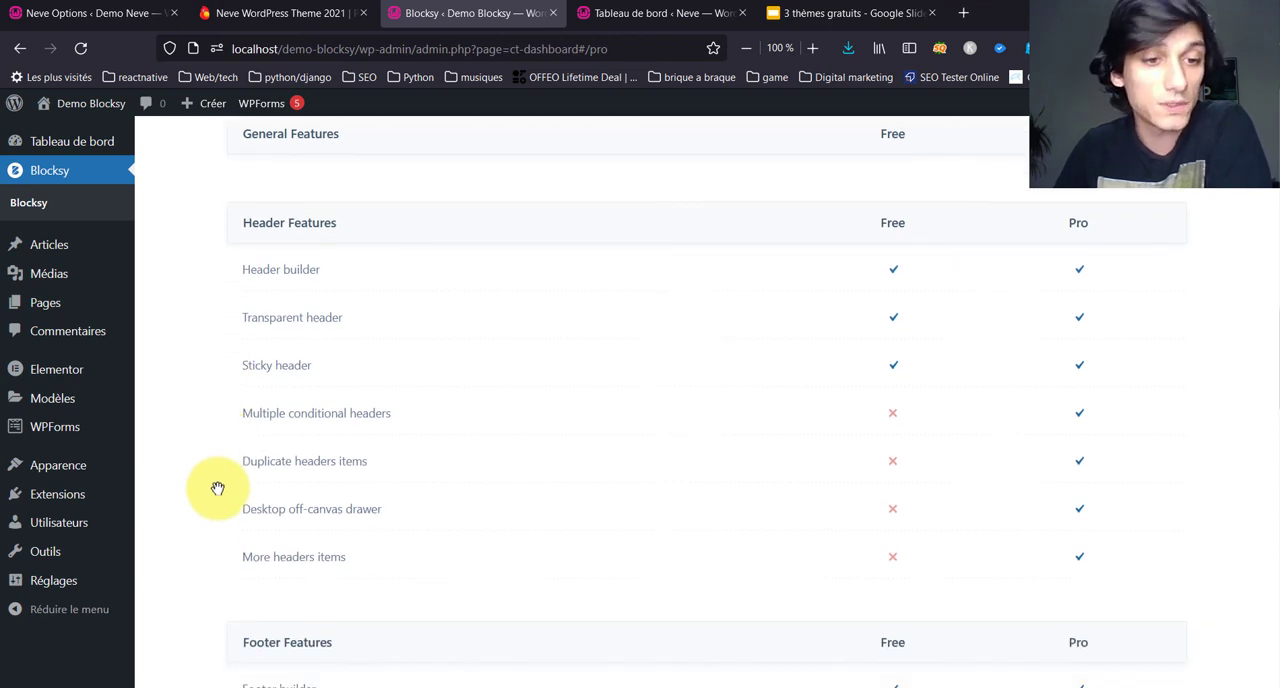
pyautogui.scroll(-1, 217, 487)
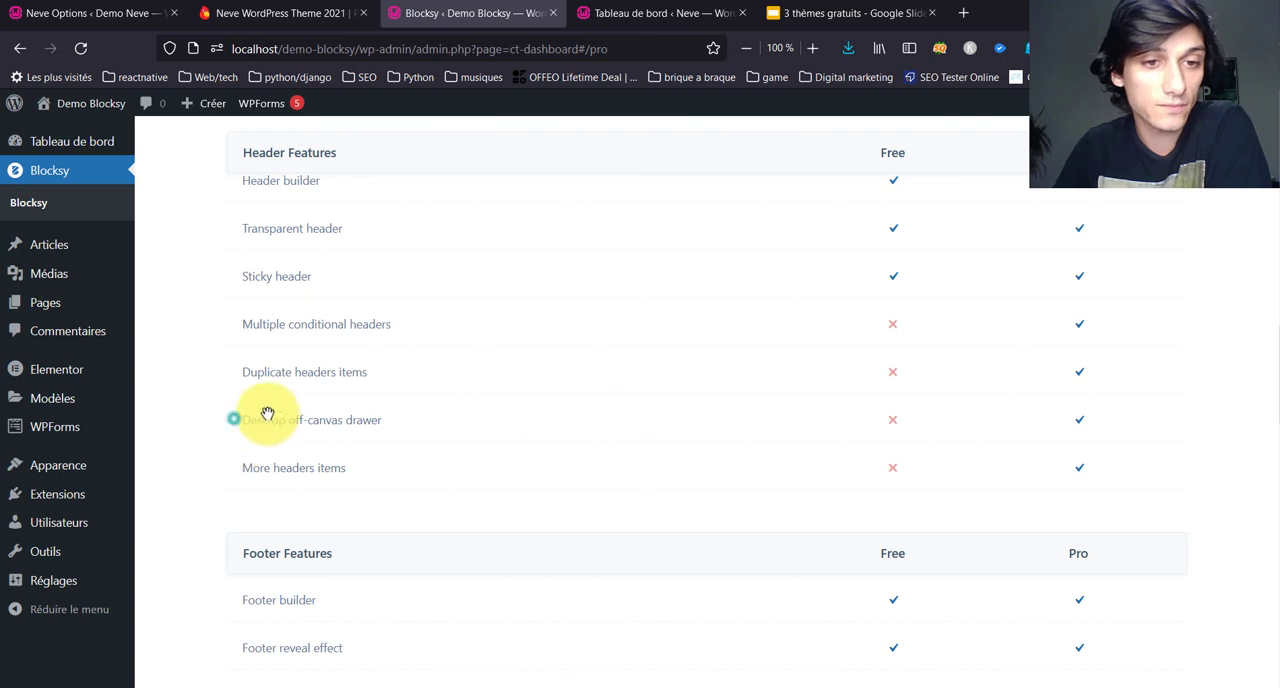
pyautogui.moveTo(267, 413); pyautogui.dragTo(363, 449)
pyautogui.scroll(-3, 353, 459)
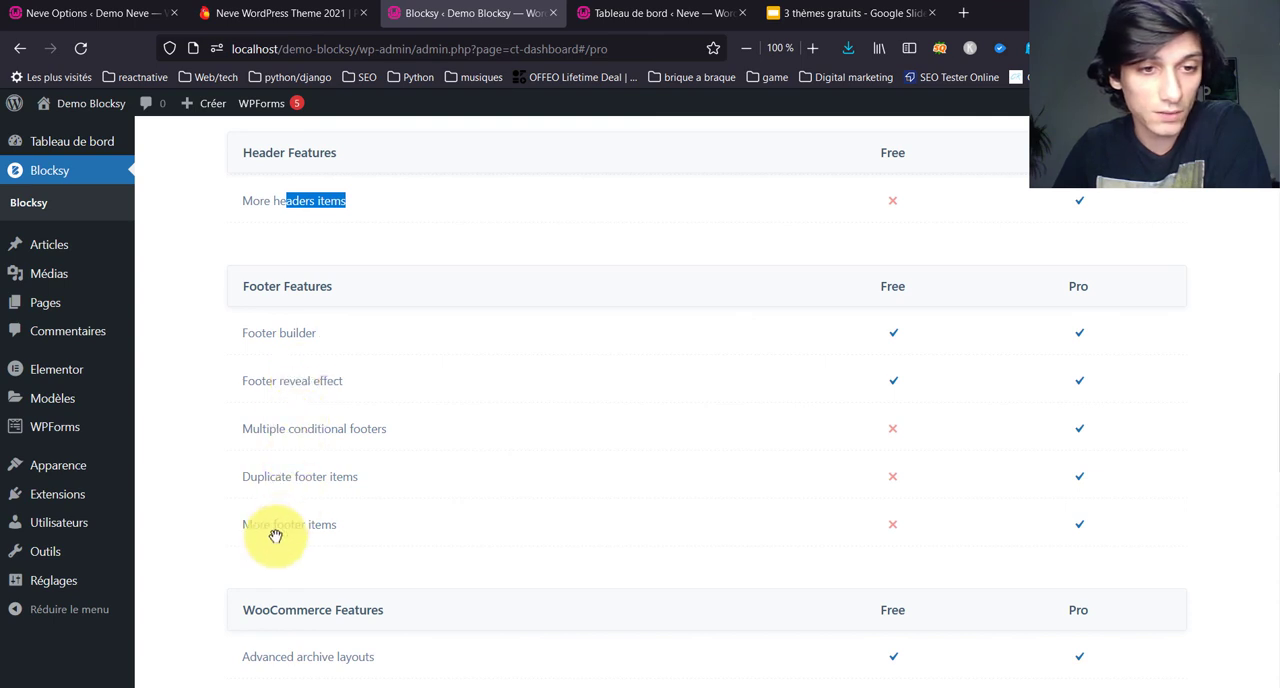
pyautogui.scroll(-3, 277, 532)
pyautogui.moveTo(242, 258); pyautogui.dragTo(494, 251)
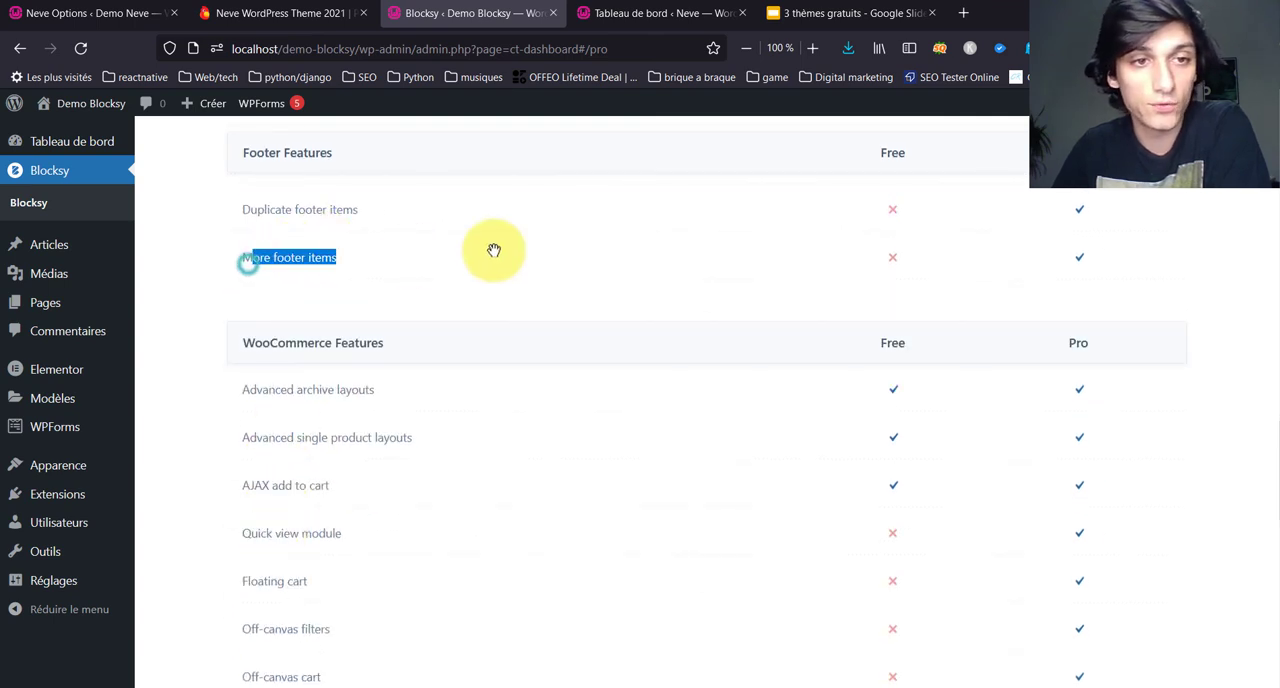
# Step: Review the WooCommerce and Coming Soon features in the comparison, highlighting the portfolio extension and premium starter sites
pyautogui.scroll(-3, 414, 295)
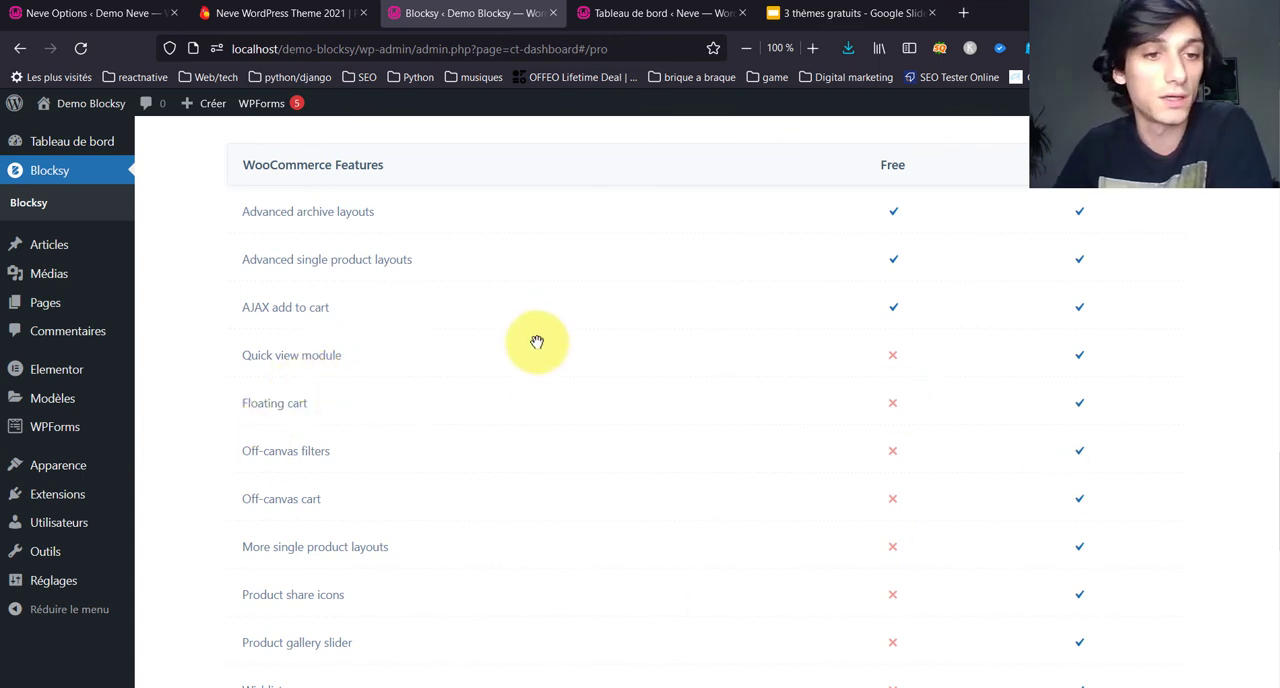
pyautogui.scroll(-3, 389, 477)
pyautogui.scroll(3, 391, 479)
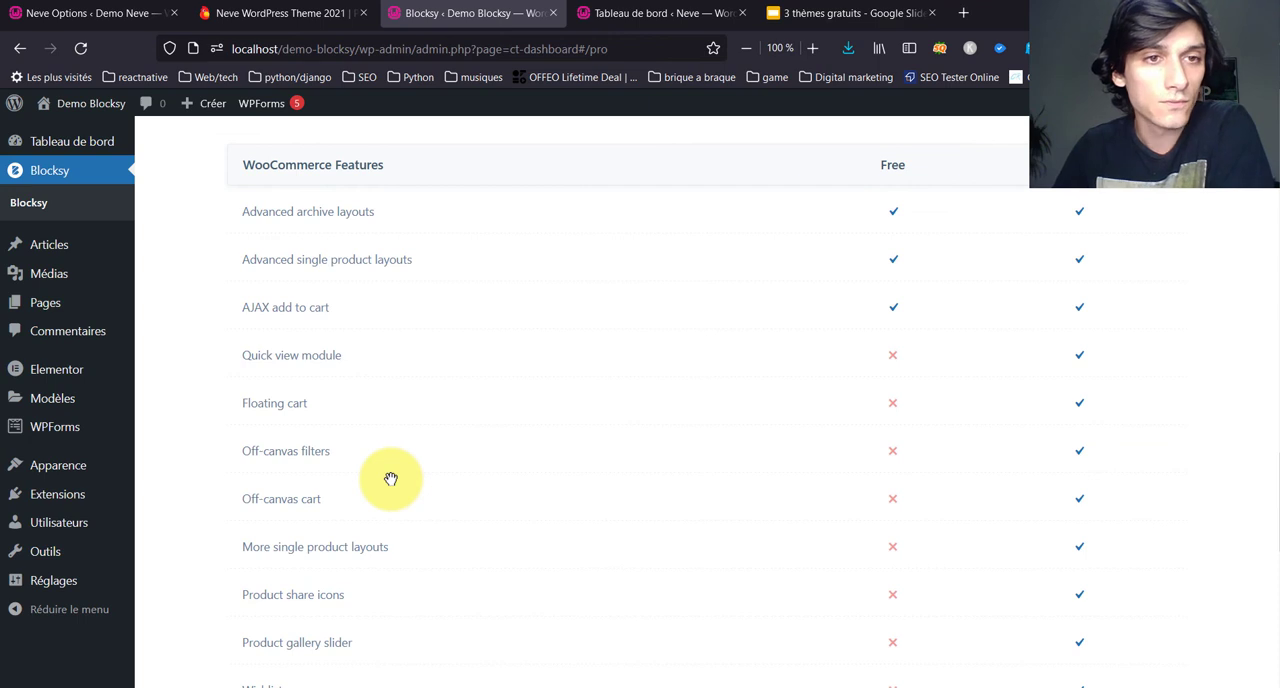
pyautogui.scroll(-3, 391, 479)
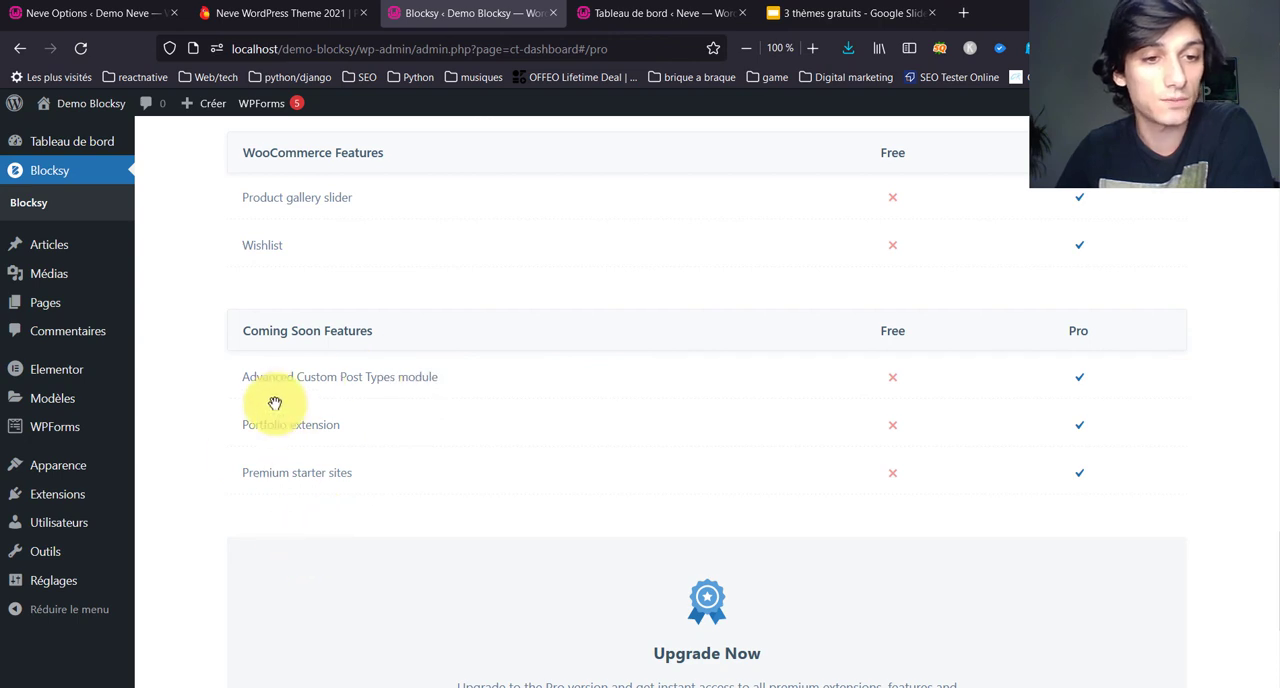
pyautogui.tripleClick(243, 424)
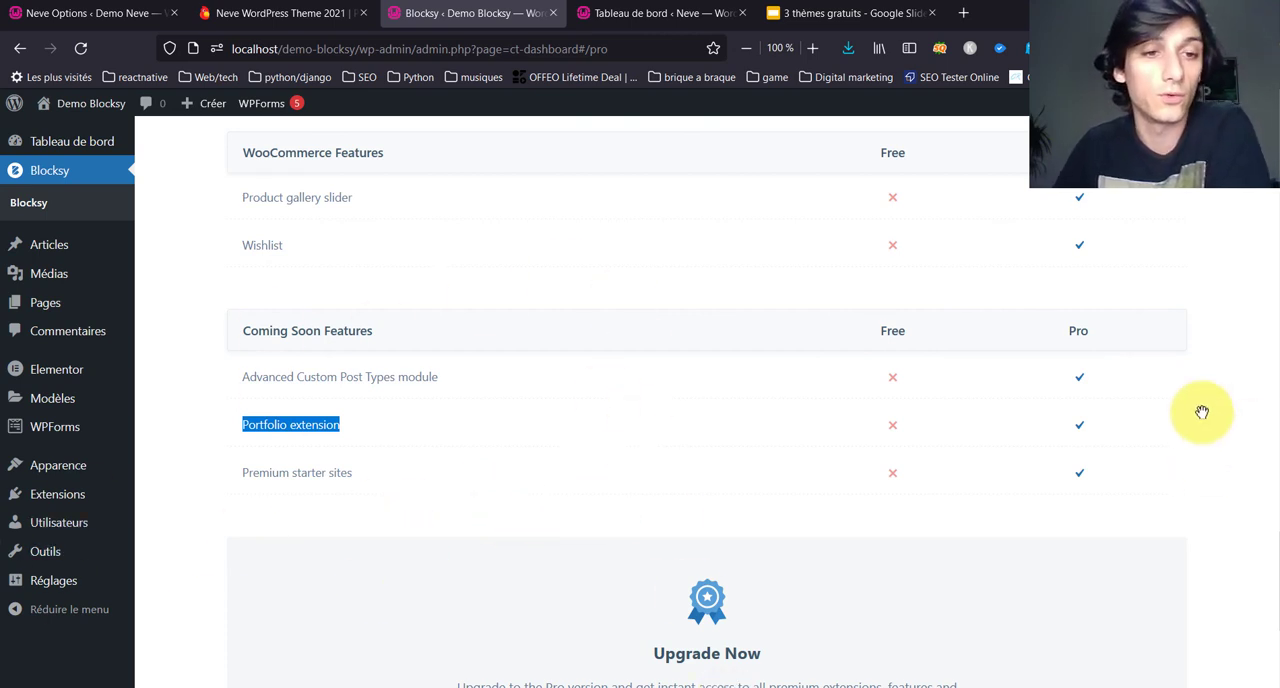
pyautogui.scroll(-3, 1203, 417)
pyautogui.moveTo(311, 222); pyautogui.dragTo(391, 220)
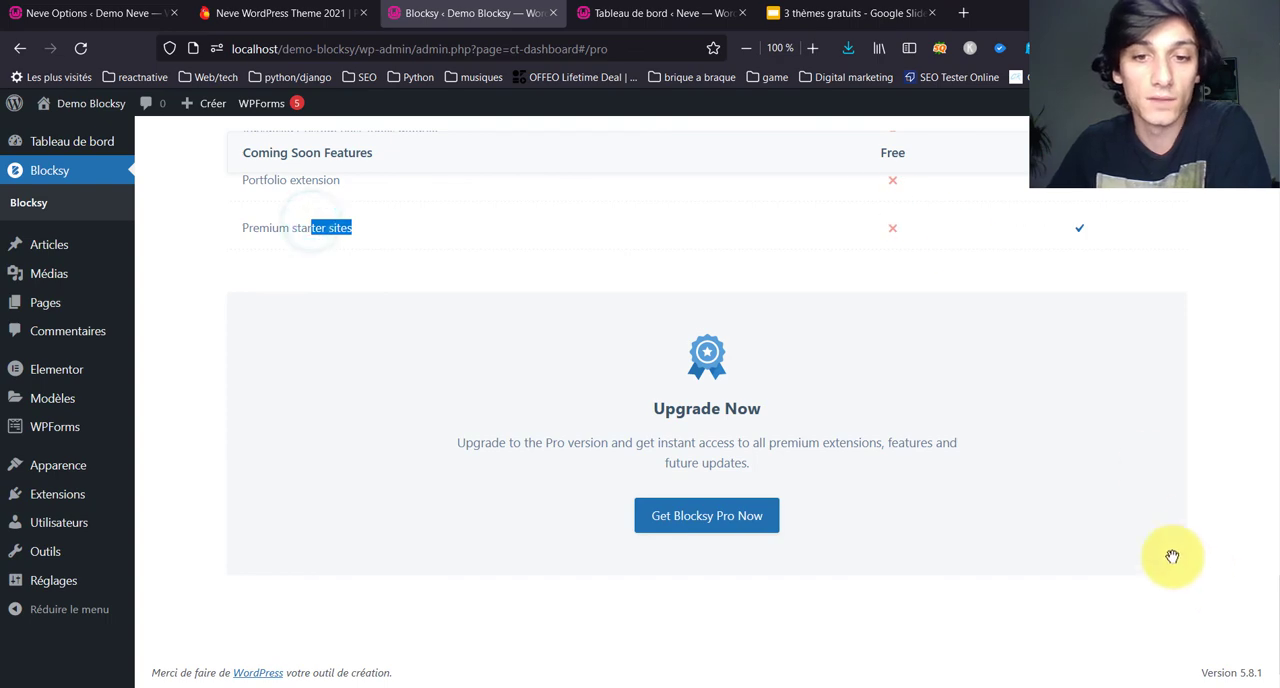
# Step: Open the Blocksy Pro pricing page and examine the annual Personal, Professional and Agency plans
pyautogui.click(720, 516)
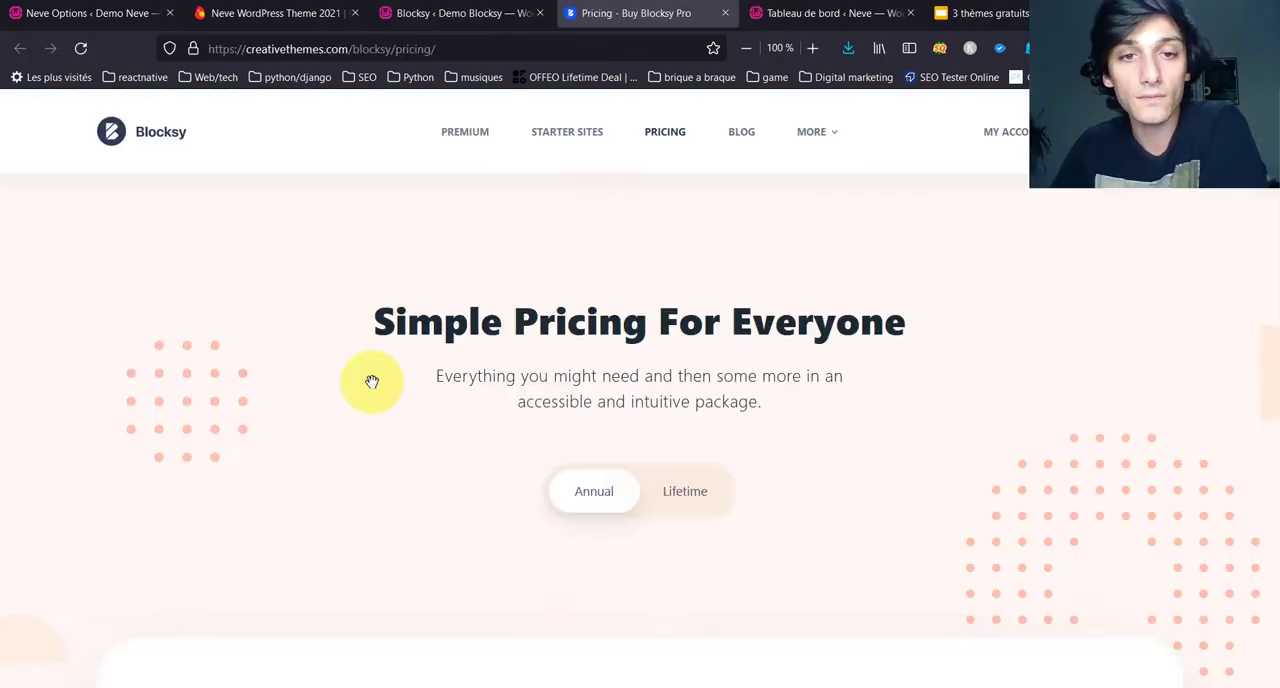
pyautogui.scroll(-4, 371, 380)
pyautogui.scroll(3, 181, 460)
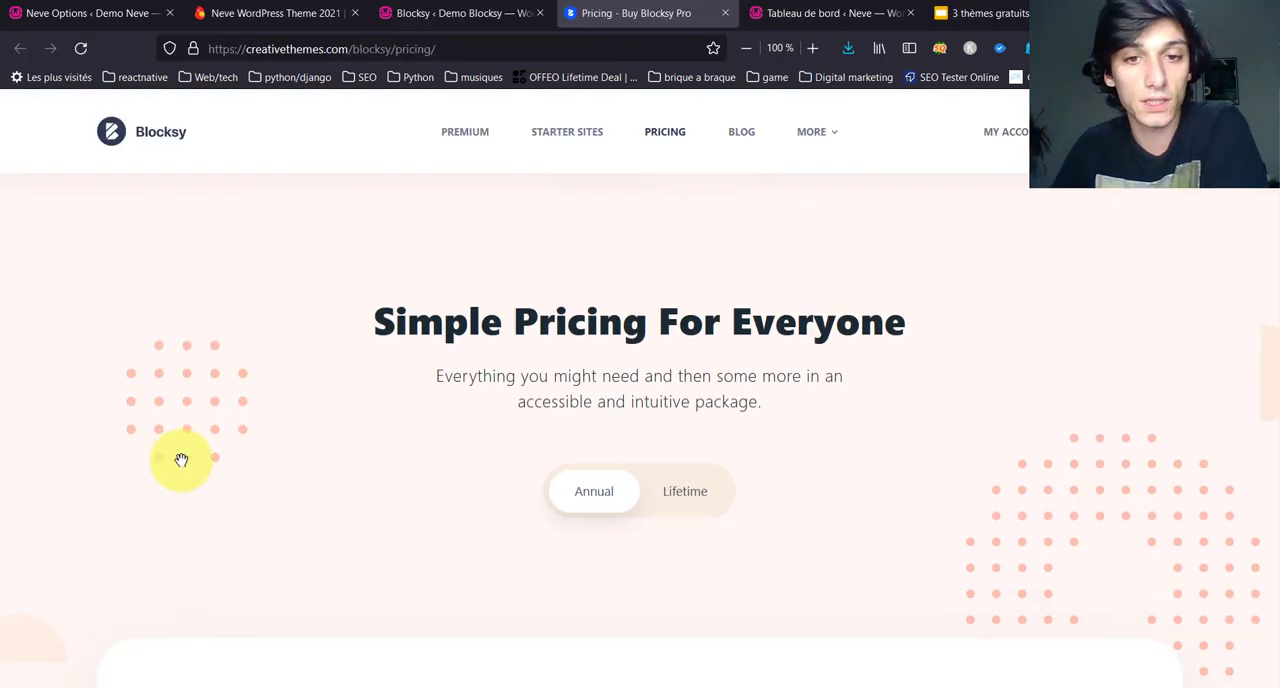
pyautogui.scroll(-4, 180, 457)
pyautogui.scroll(-3, 3, 467)
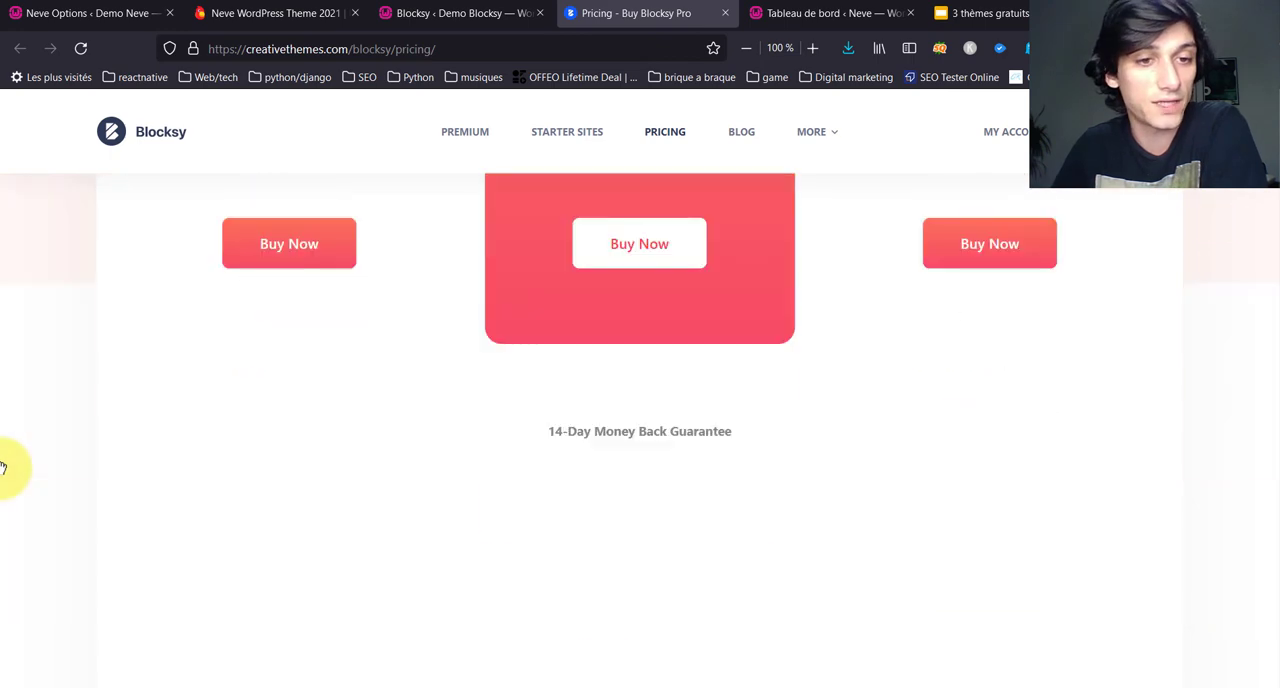
pyautogui.scroll(2, 3, 467)
pyautogui.scroll(-4, 3, 467)
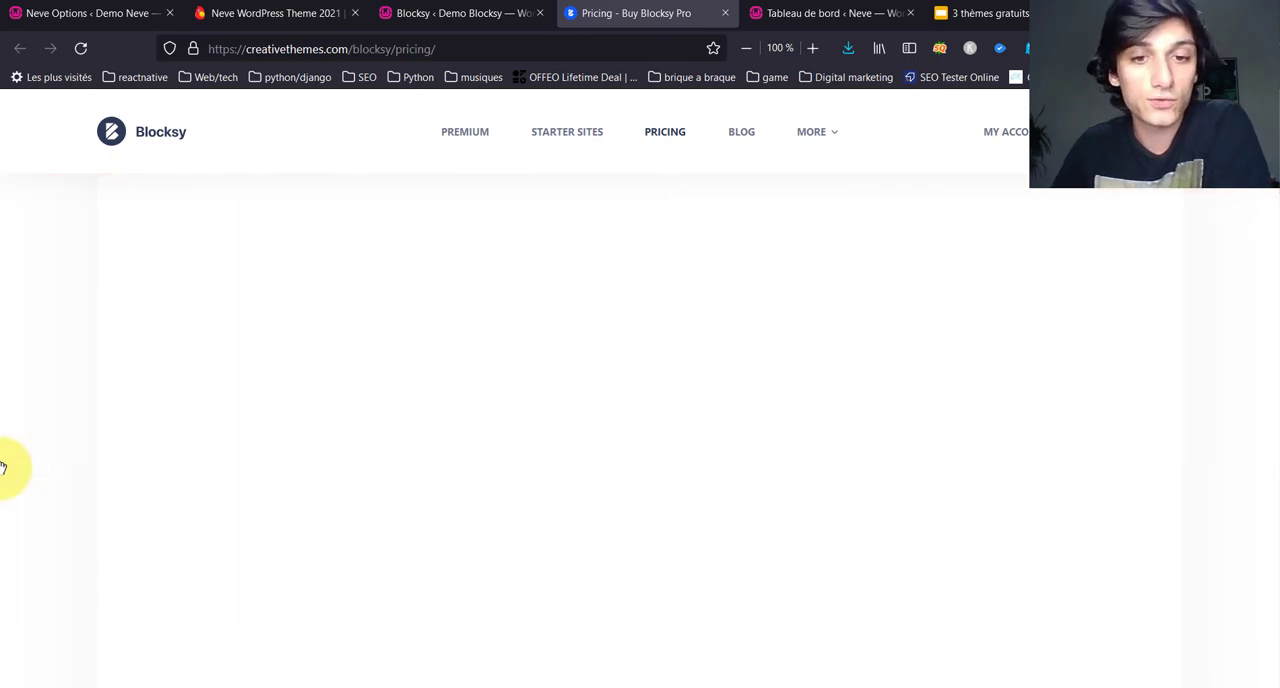
pyautogui.scroll(5, 3, 467)
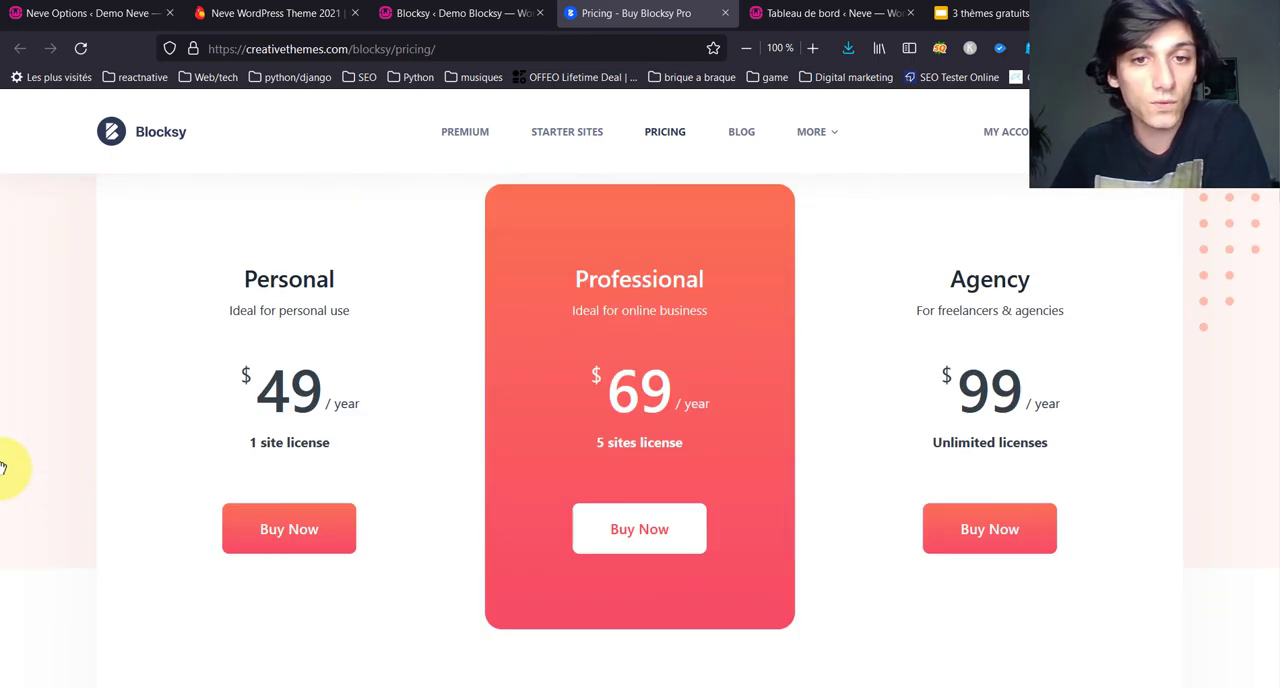
# Step: Switch the Blocksy Pro pricing to Lifetime and examine the Personal, Professional and Agency plans
pyautogui.scroll(2, 3, 467)
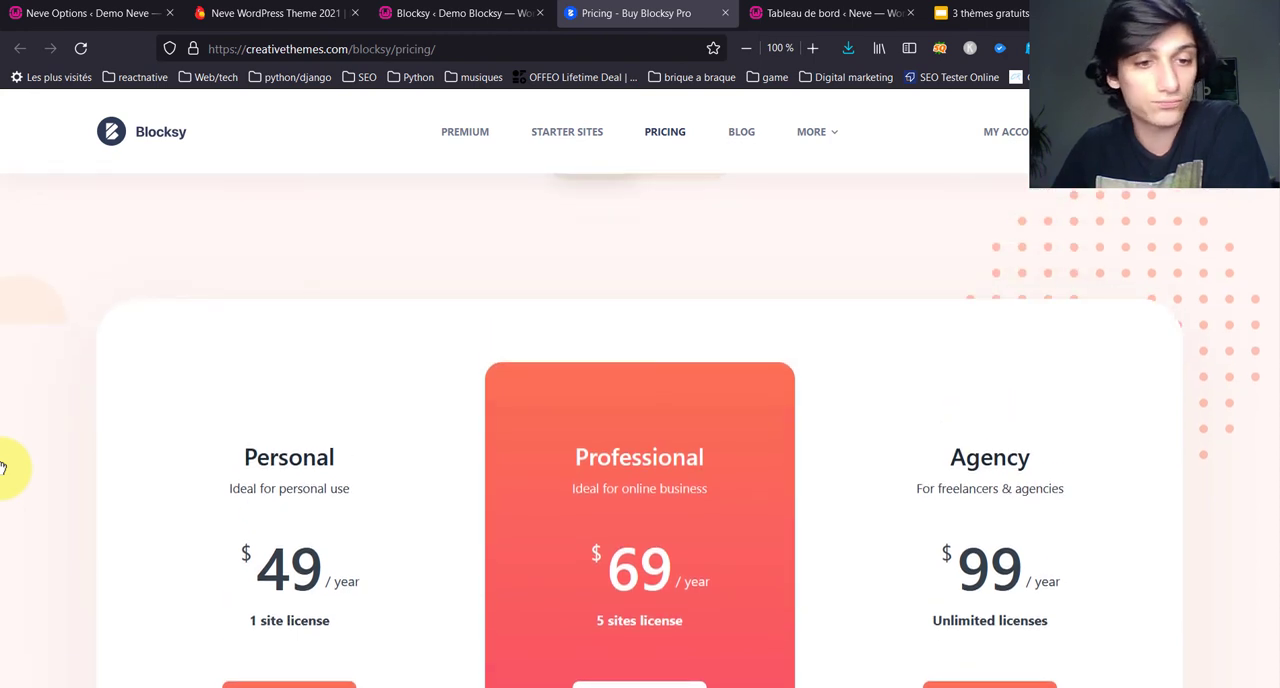
pyautogui.scroll(4, 534, 320)
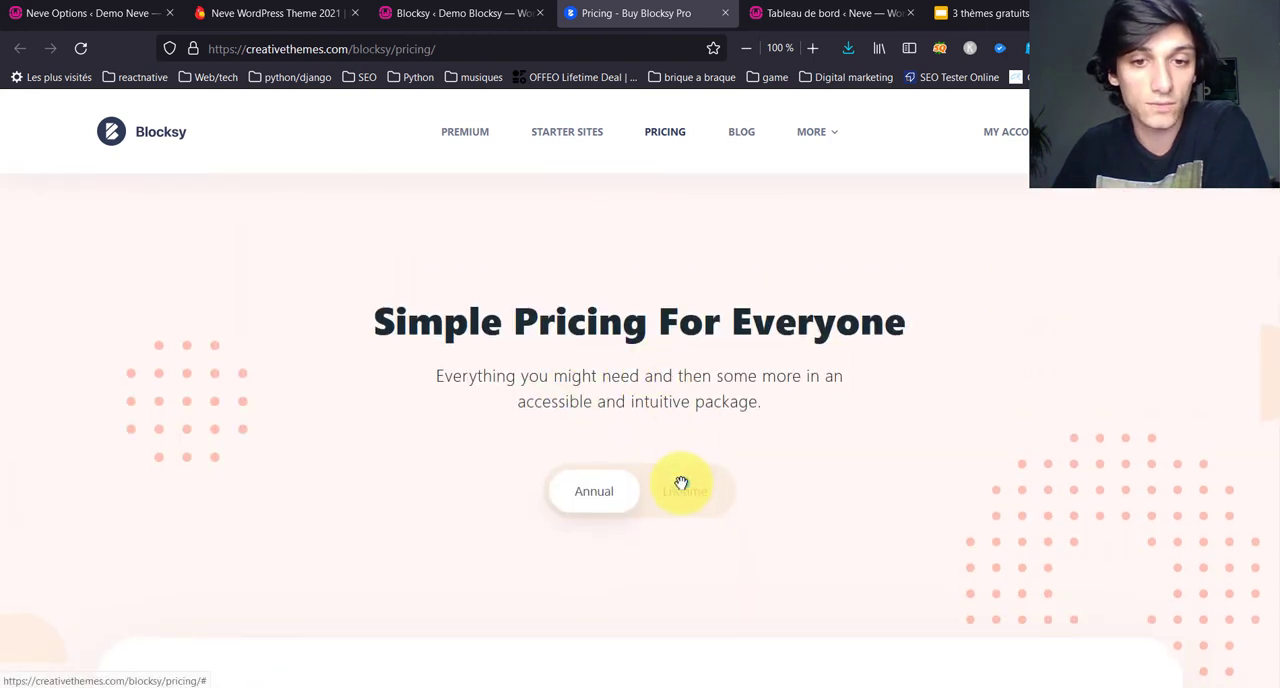
pyautogui.click(681, 484)
pyautogui.scroll(-4, 9, 457)
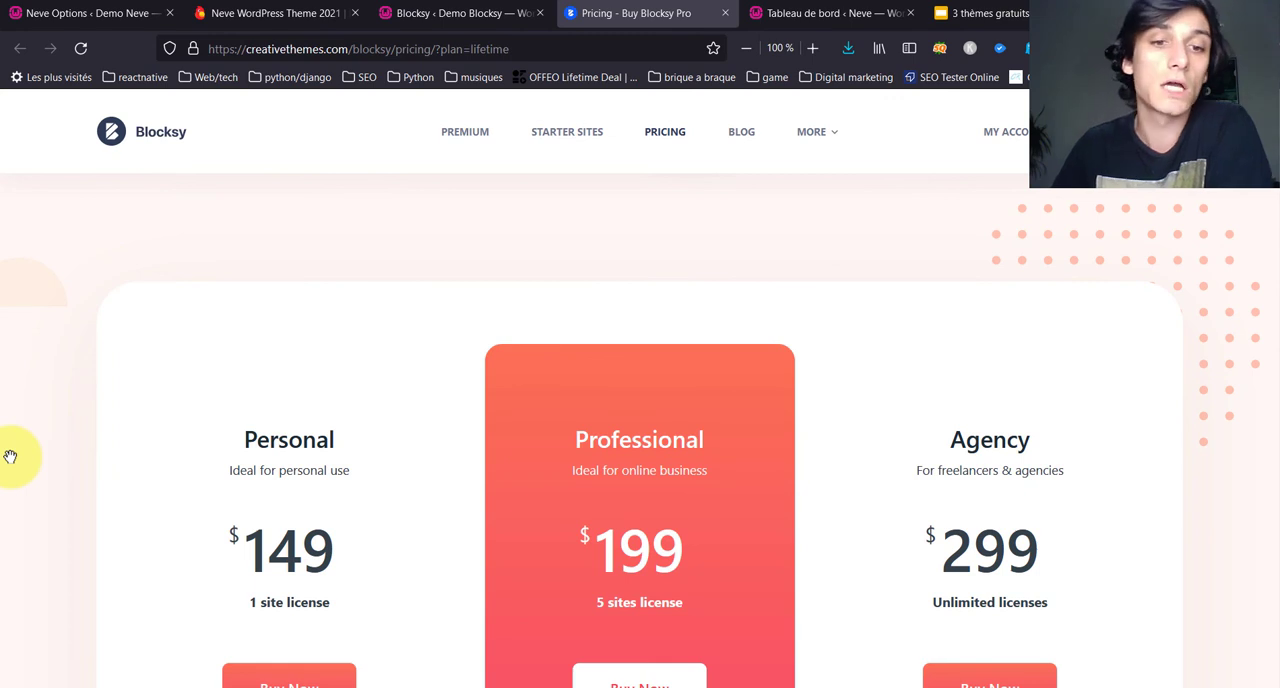
pyautogui.scroll(-4, 10, 457)
pyautogui.scroll(-3, 10, 457)
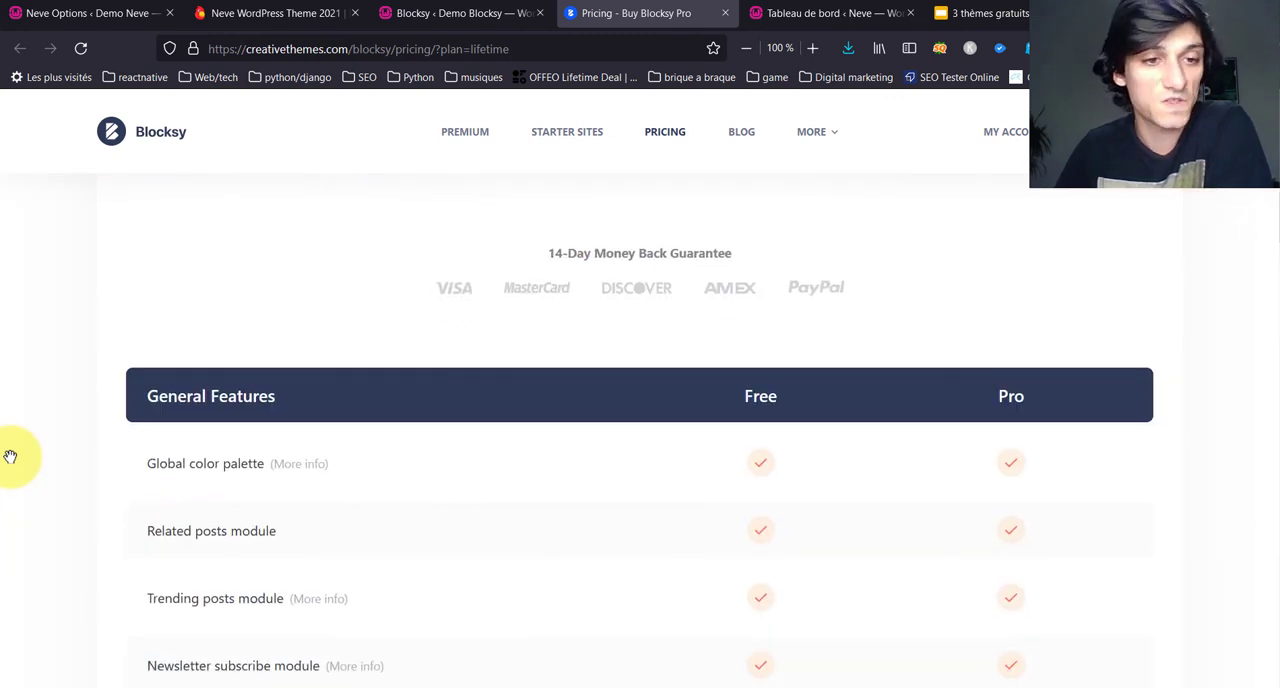
pyautogui.scroll(-1, 10, 457)
pyautogui.scroll(5, 20, 400)
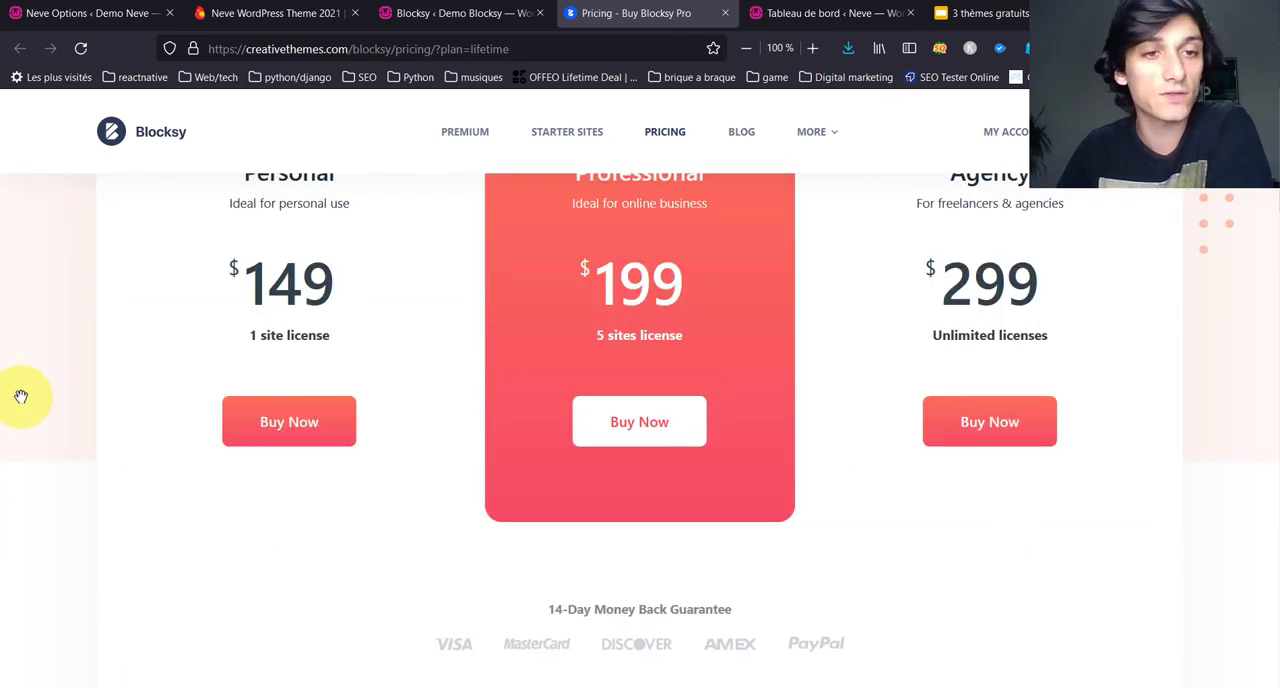
pyautogui.scroll(2, 21, 397)
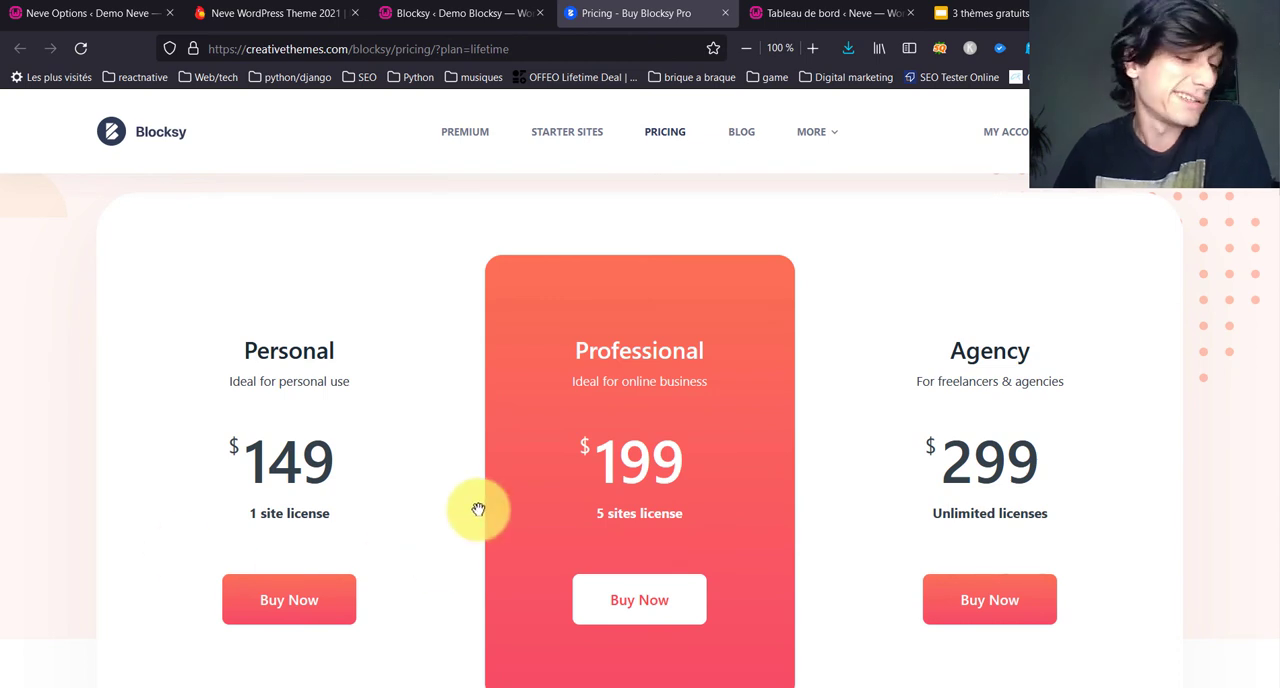
# Step: Skim the Free and Pro comparison below the lifetime plans, from General Features through to WooCommerce Features
pyautogui.scroll(-3, 80, 412)
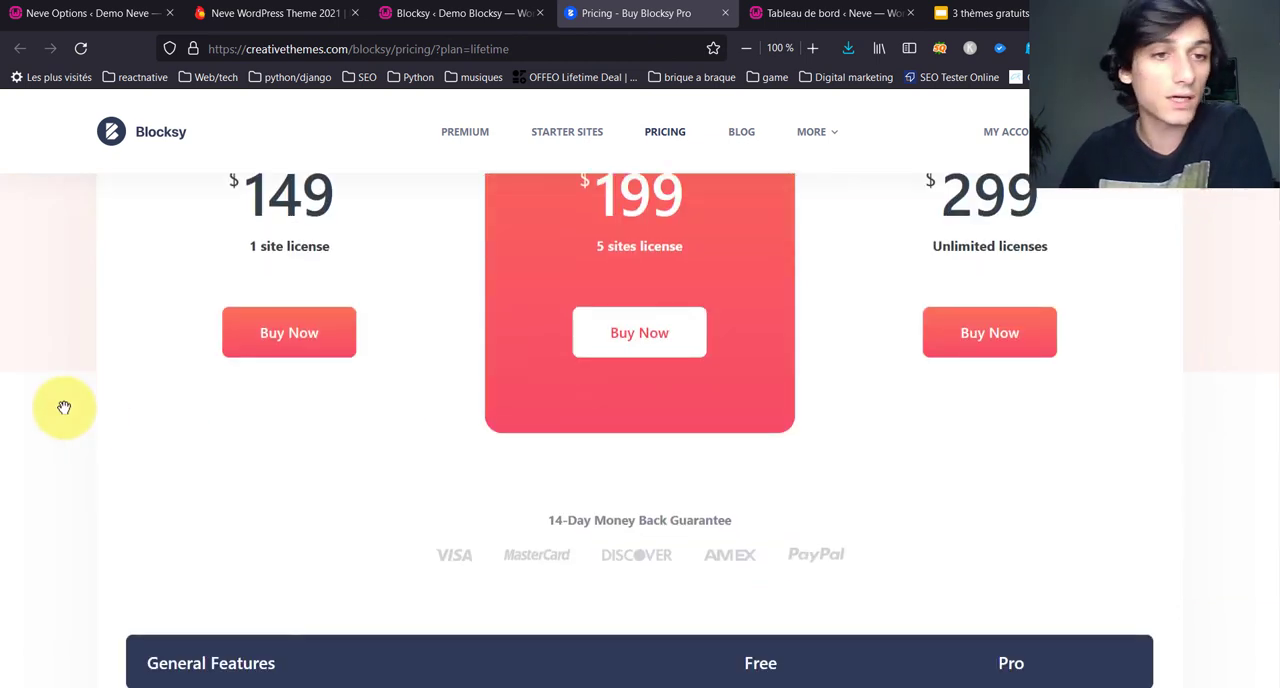
pyautogui.scroll(-3, 64, 407)
pyautogui.scroll(-2, 64, 407)
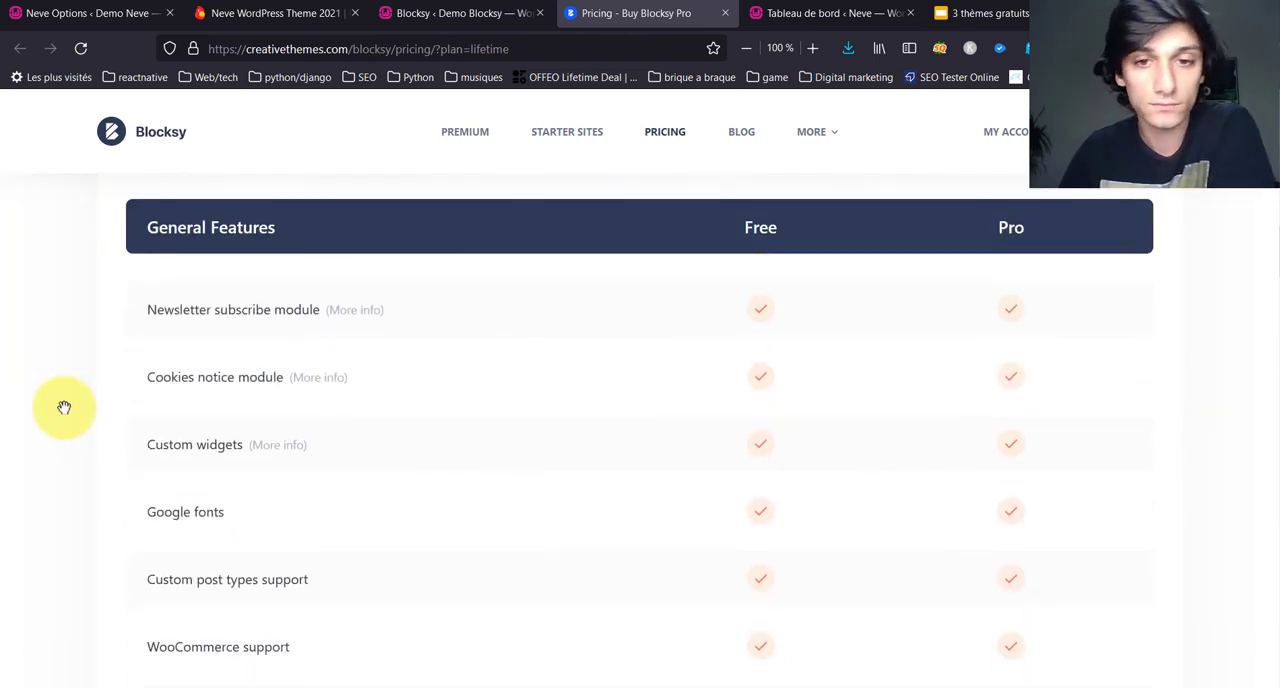
pyautogui.scroll(-12, 443, 430)
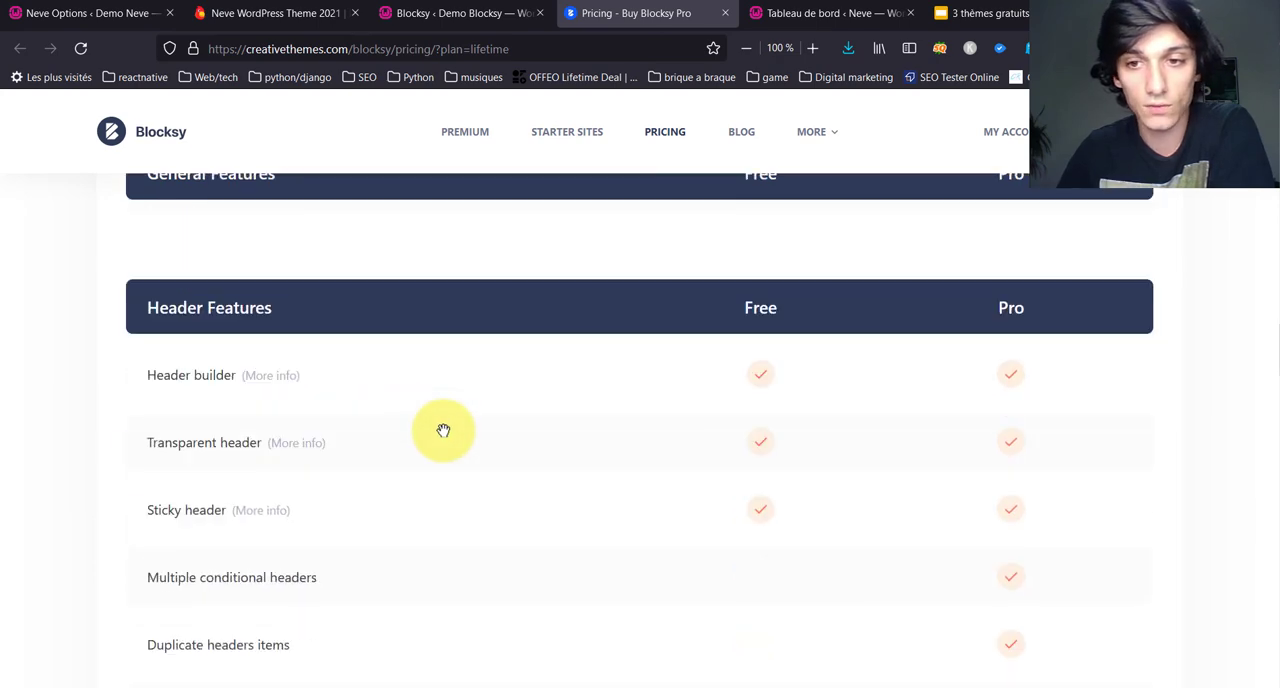
pyautogui.scroll(-15, 443, 430)
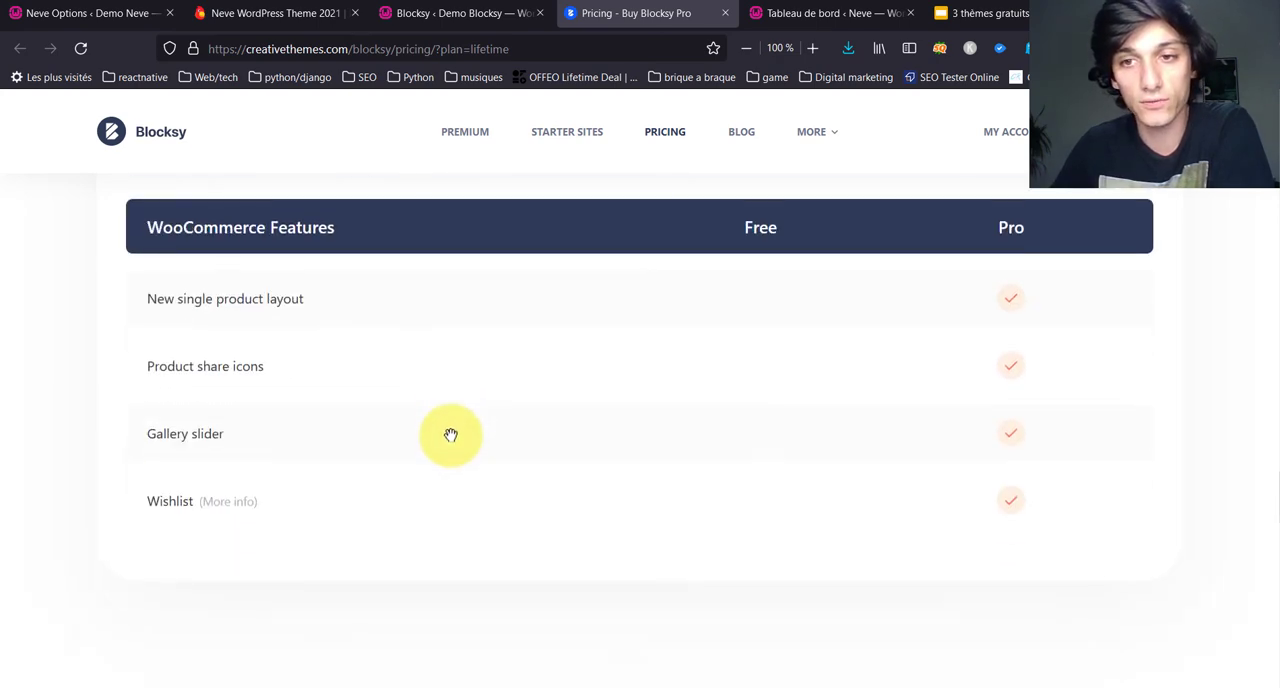
pyautogui.scroll(-5, 451, 434)
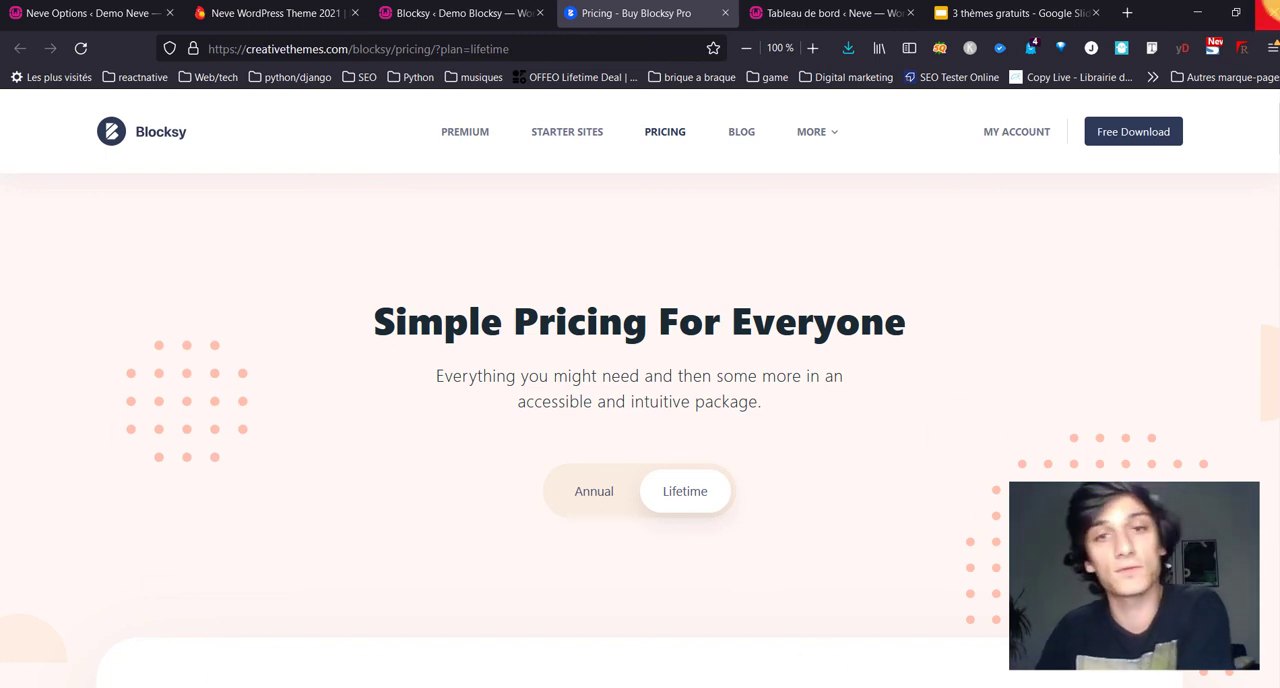
# Step: Return to the Demo Blocksy dashboard and look back over the Free vs Pro comparison up to its General Features
pyautogui.click(462, 13)
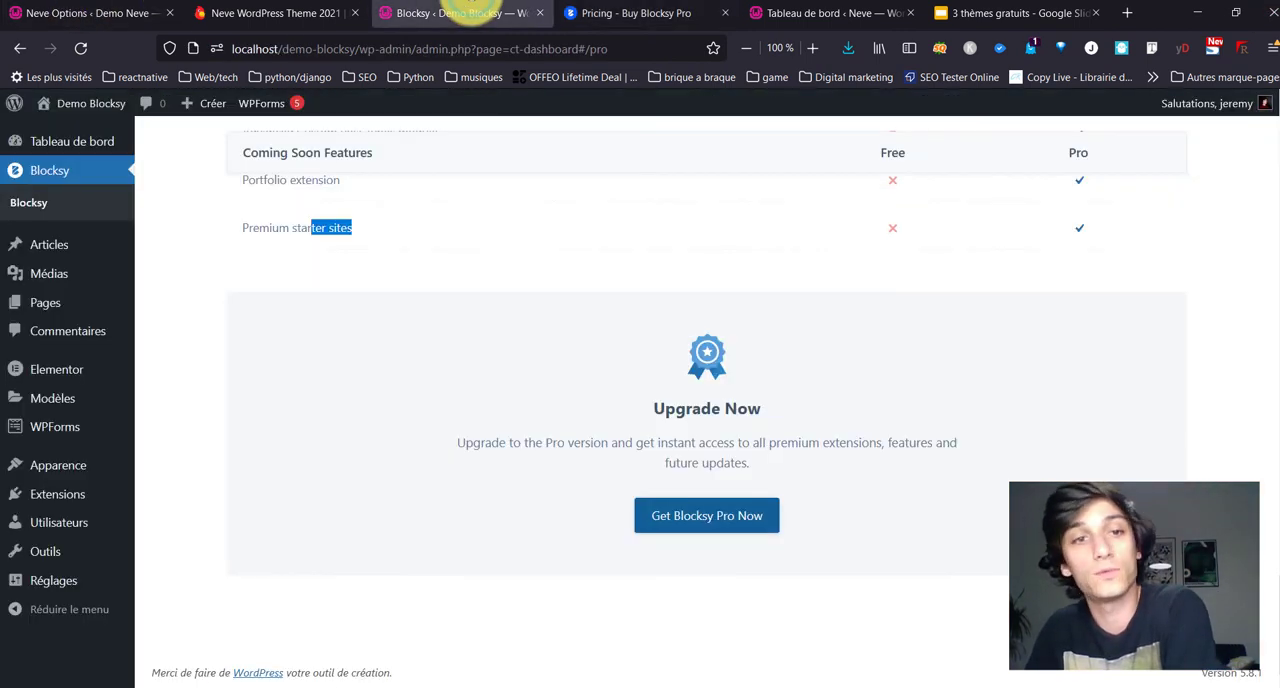
pyautogui.scroll(10, 205, 275)
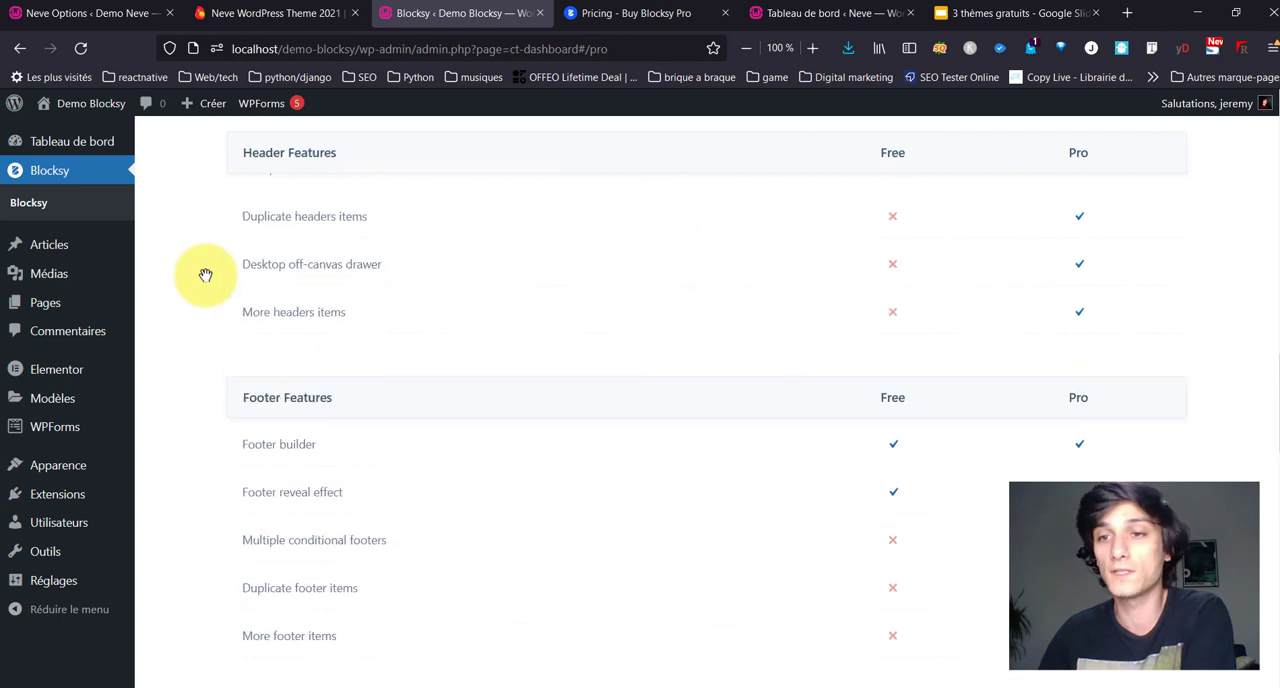
pyautogui.scroll(10, 205, 275)
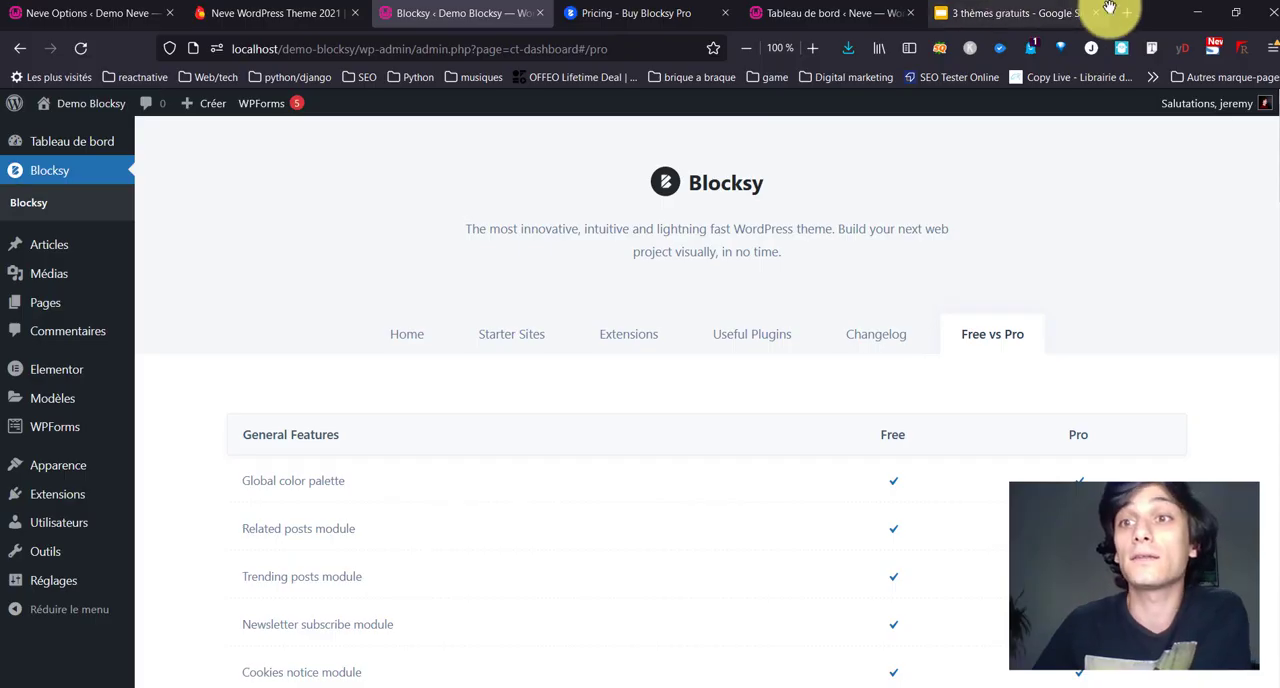
# Step: Open the blanky.ovh demo website in a new browser tab and go to its WordPress dashboard
pyautogui.hotkey('ctrl', 't')
pyautogui.write('blanky.ovh')
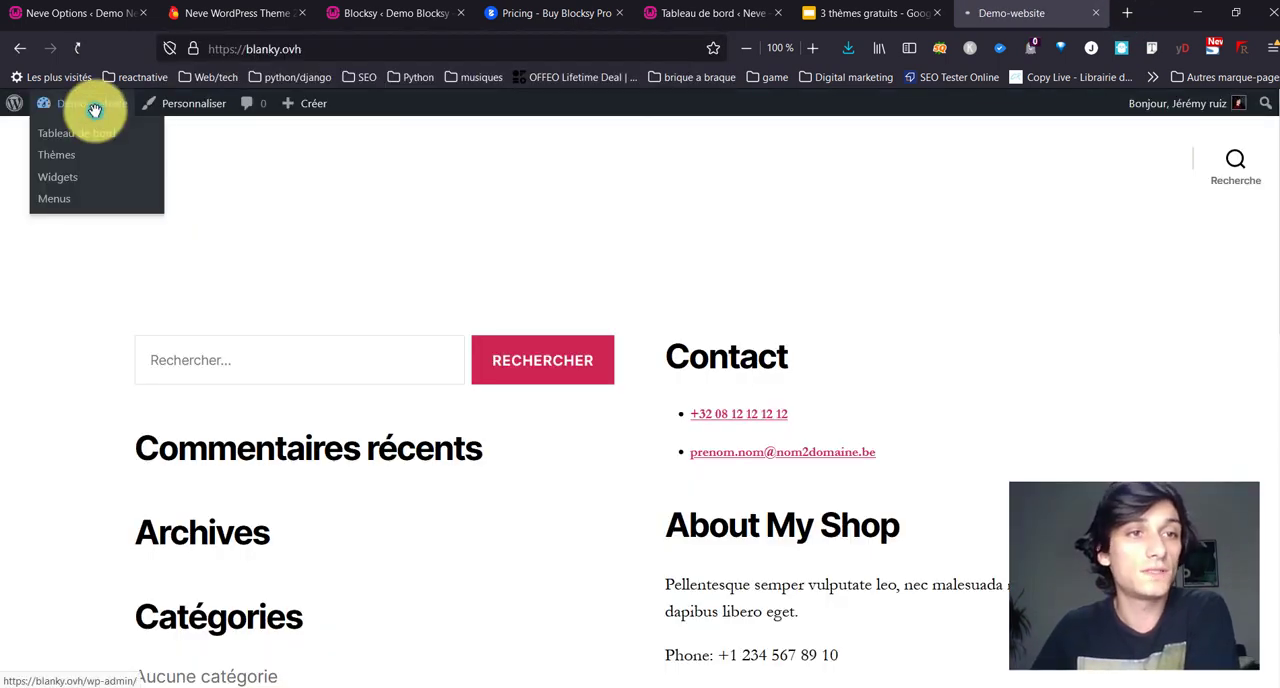
pyautogui.click(94, 108)
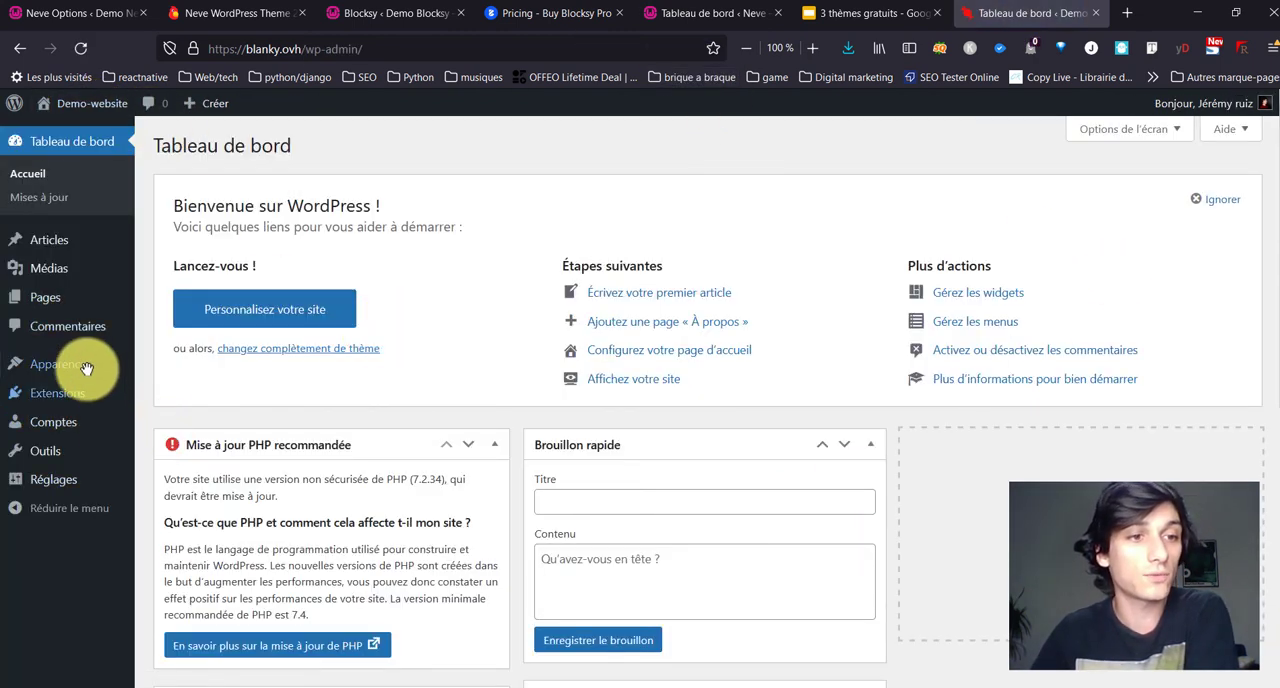
# Step: Open the site's theme management page and start adding a new theme
pyautogui.moveTo(102, 371)
pyautogui.click(155, 367)
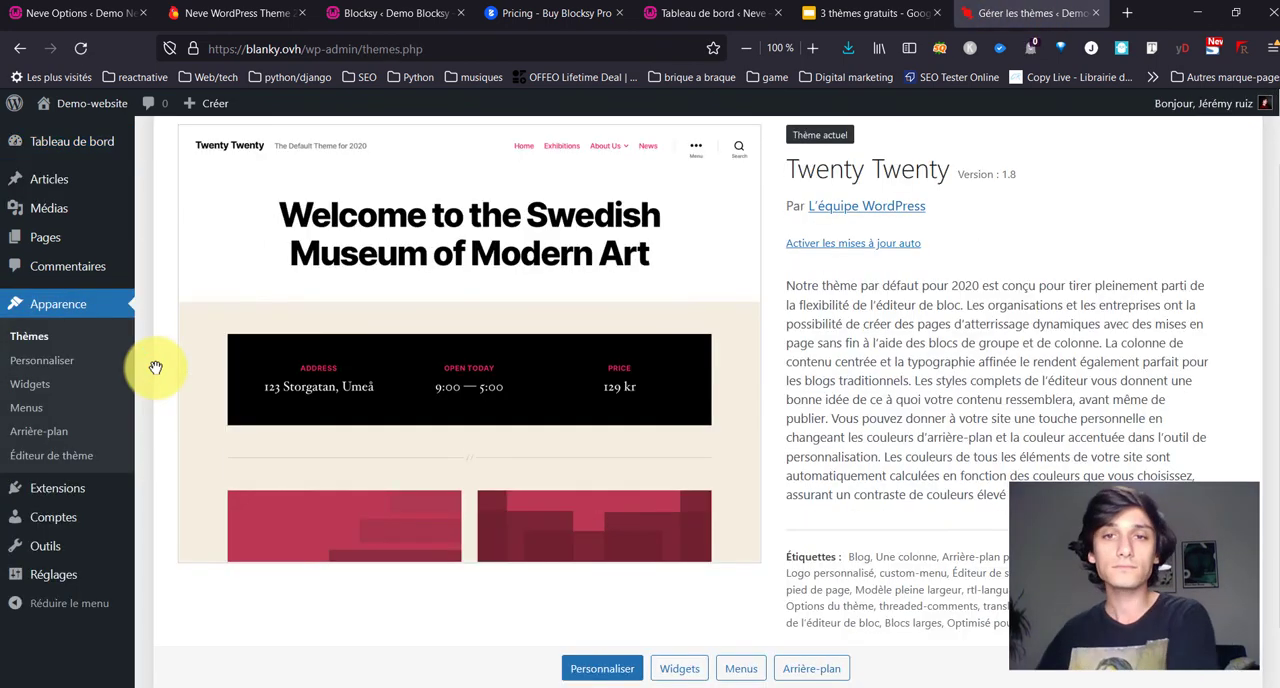
pyautogui.scroll(1, 177, 300)
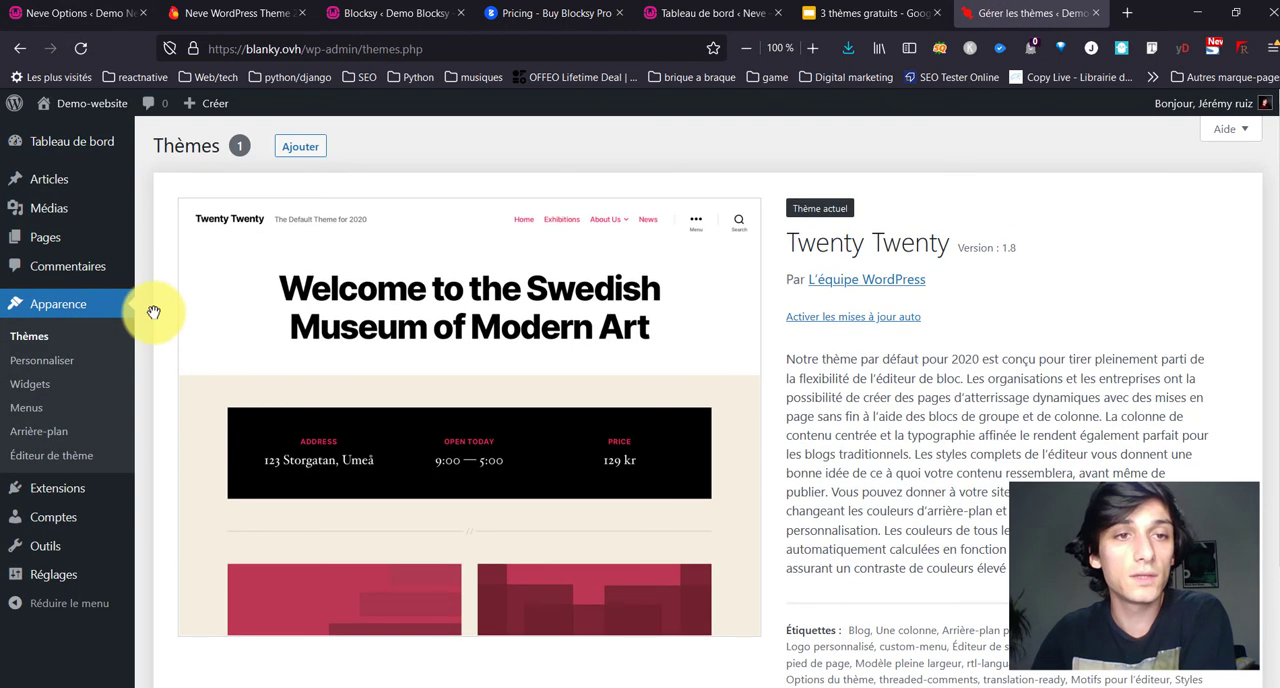
pyautogui.click(273, 147)
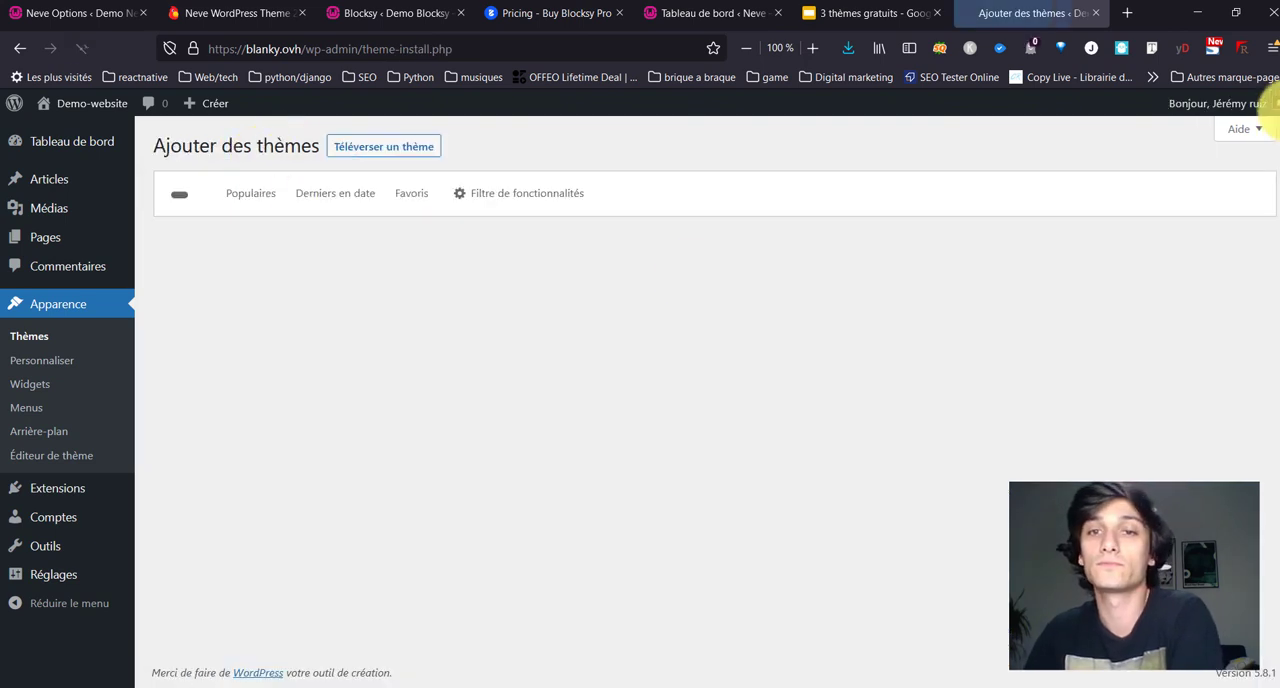
# Step: Search the theme directory for "blocksy" and start installing the Blocksy theme
pyautogui.click(1082, 194)
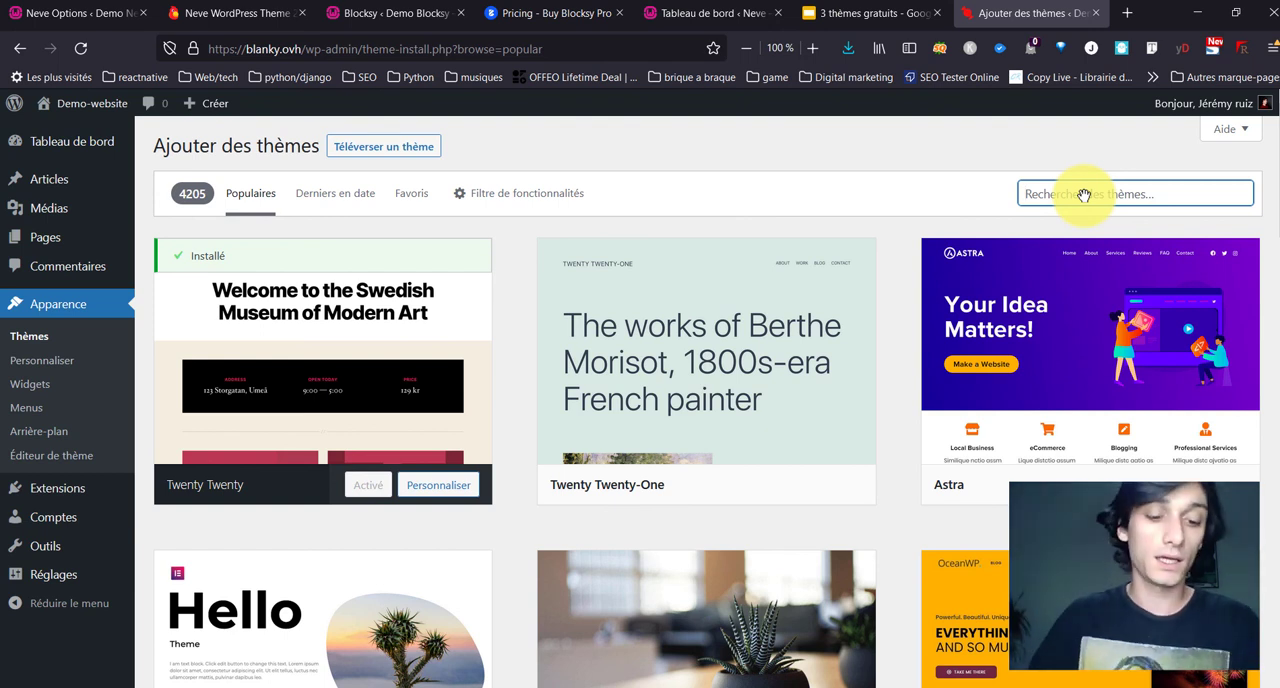
pyautogui.write('blo')
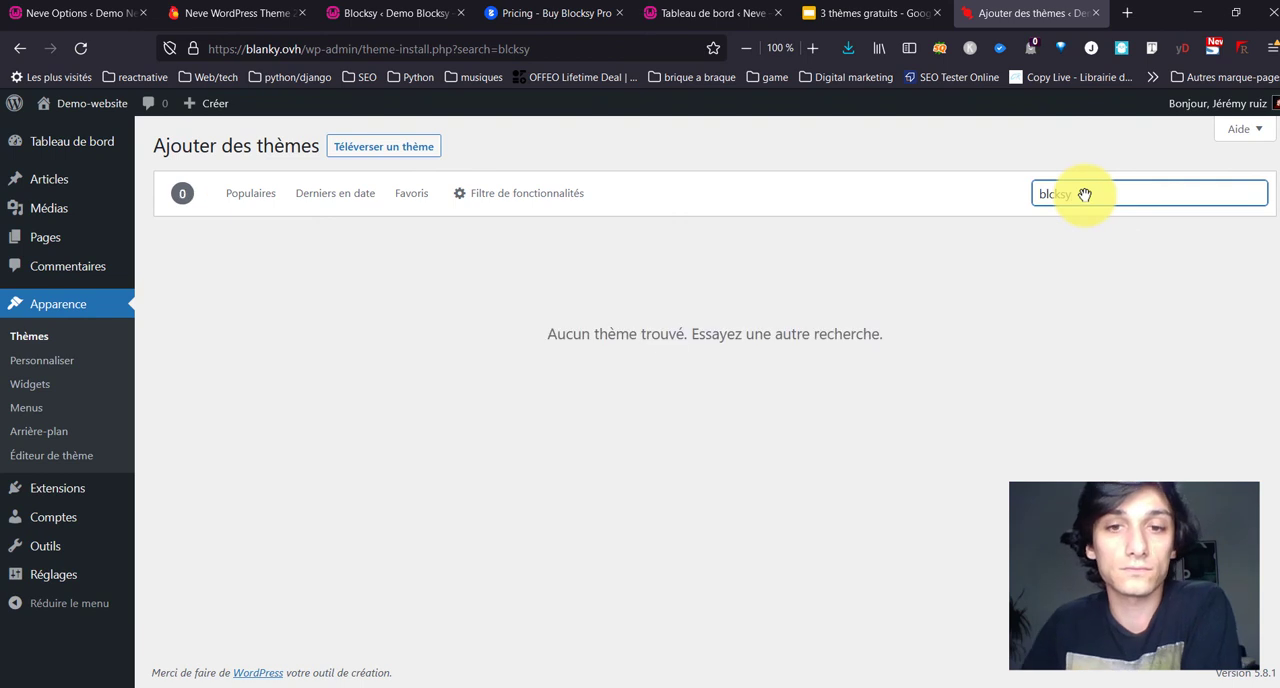
pyautogui.click(1050, 192)
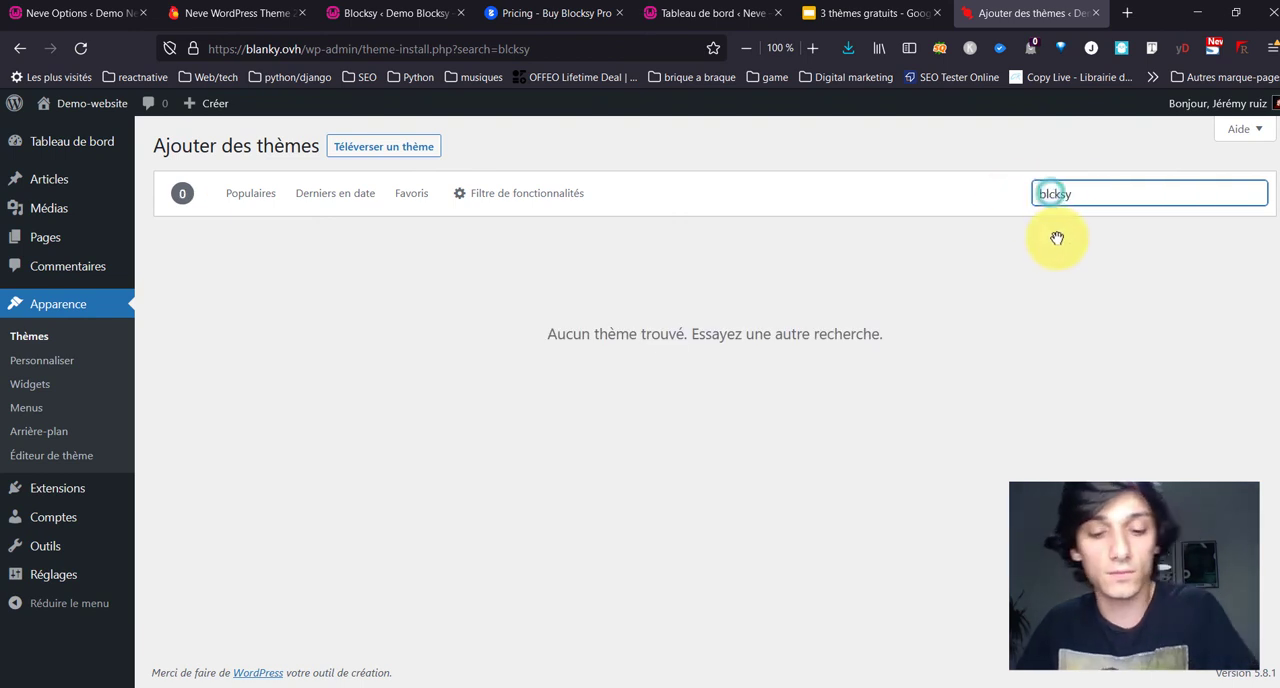
pyautogui.write('o')
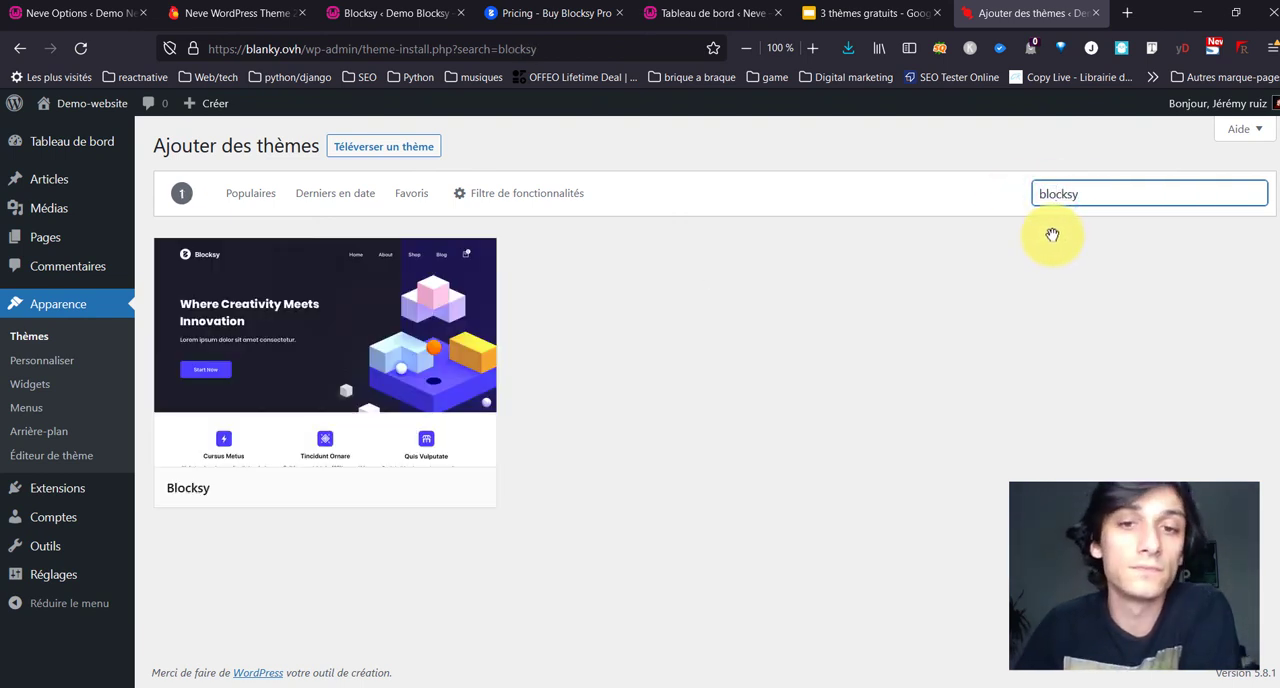
pyautogui.moveTo(226, 477)
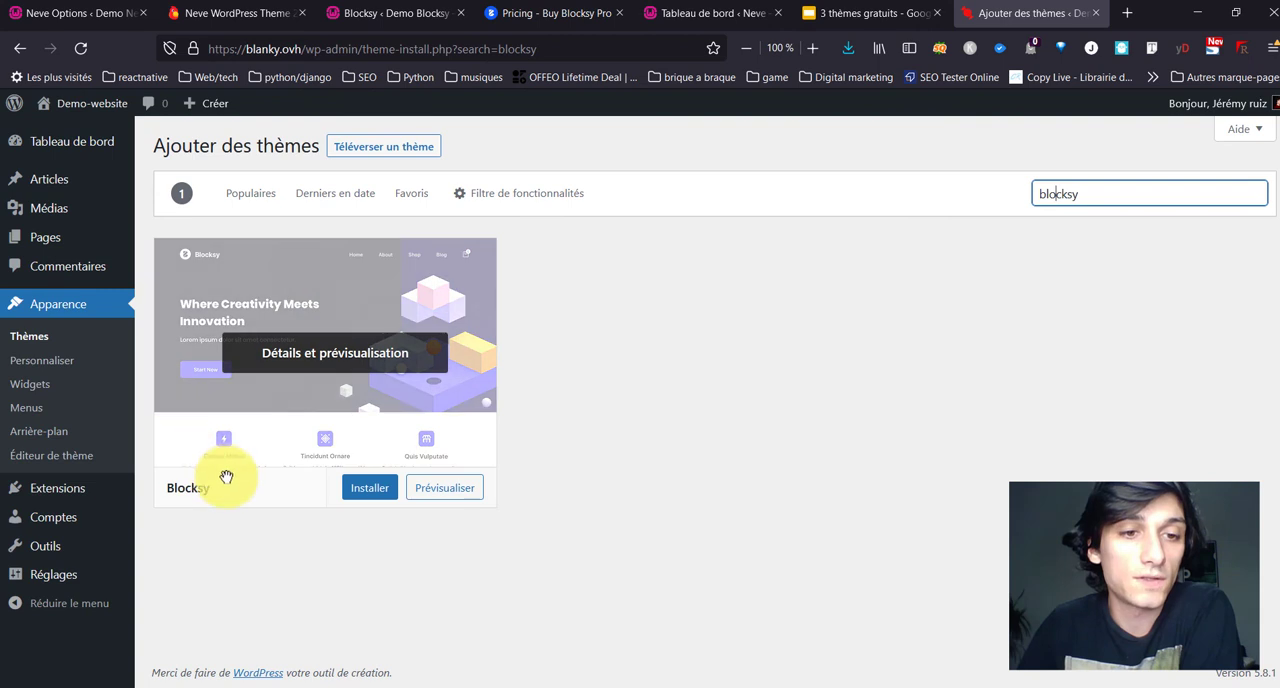
pyautogui.click(366, 490)
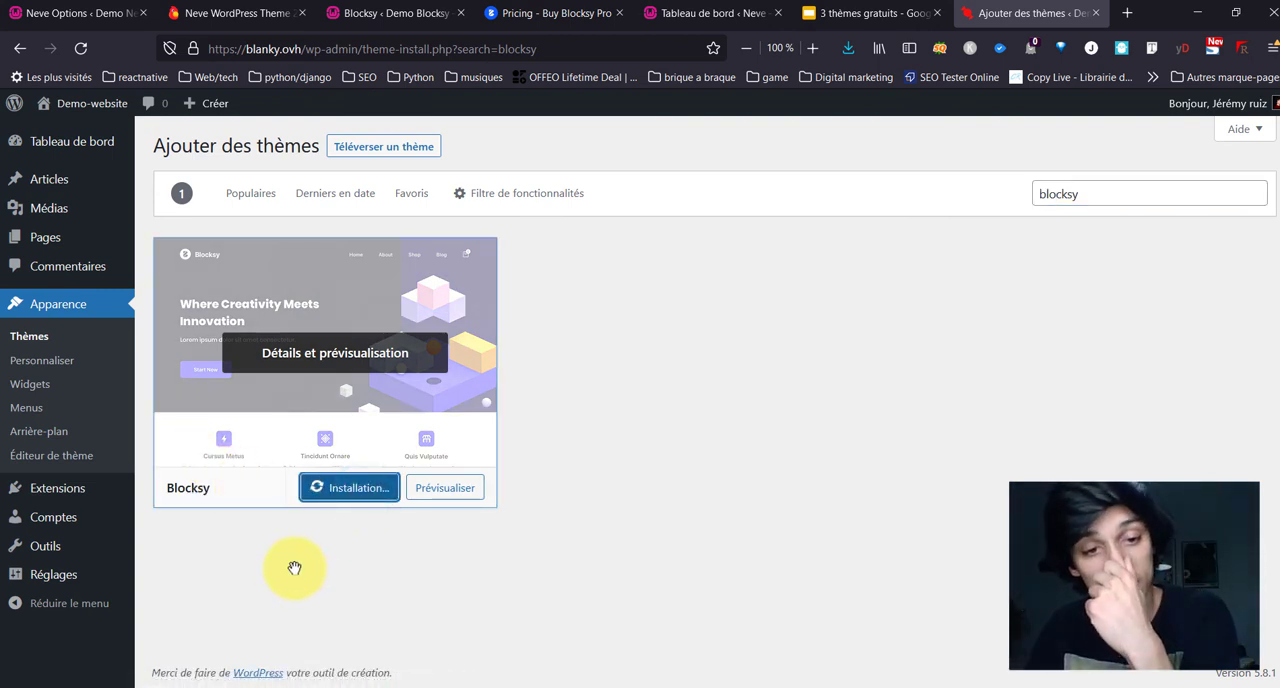